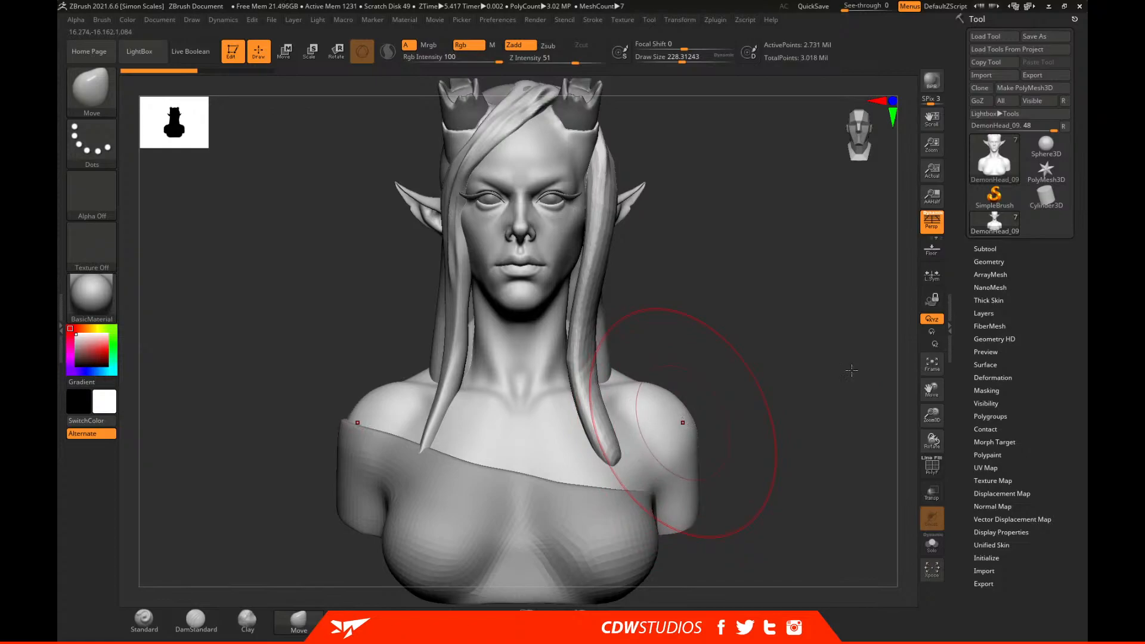
Isolate the head and bust subtool with Solo and display its polyframe.
left_click(932, 543)
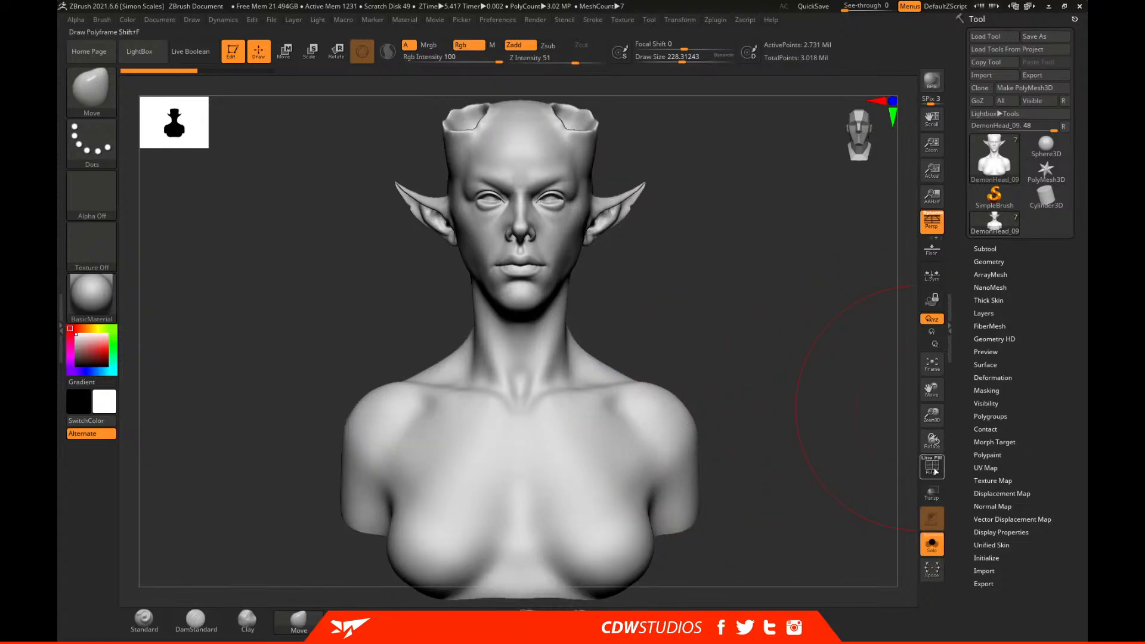
left_click(932, 465)
left_click_drag(824, 458, 842, 387, "alt")
Drop the bust to subdivision level 1 and reduce the brush draw size to about 116.
left_click(989, 262)
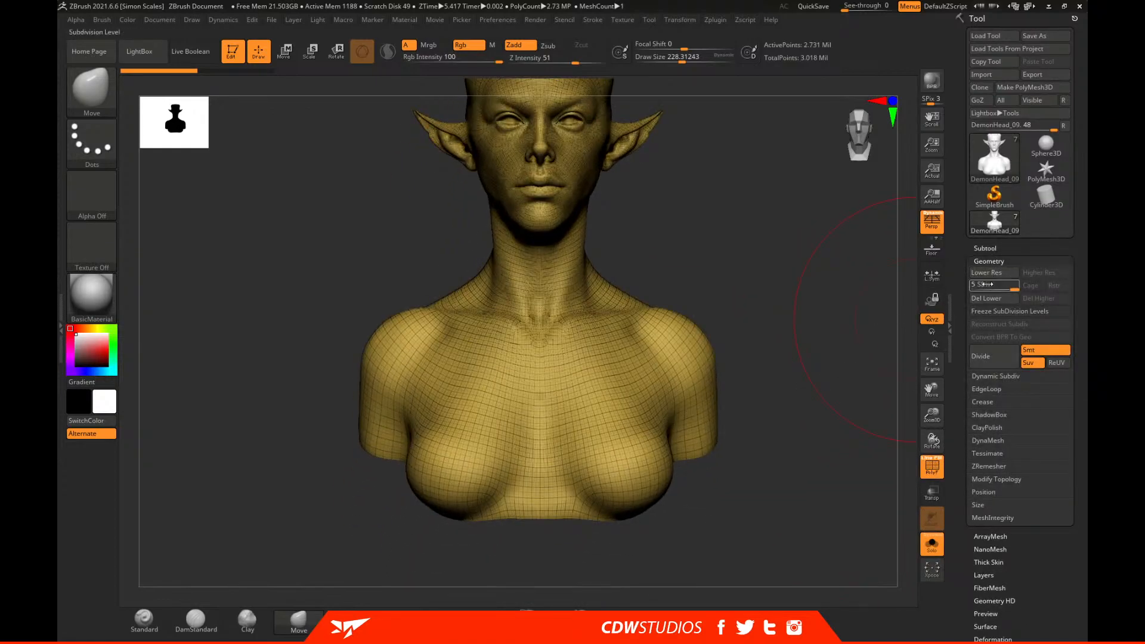
left_click(974, 287)
mouse_move(814, 334)
left_mouse_down("alt")
mouse_move(854, 261)
mouse_move(827, 341)
mouse_move(856, 337)
mouse_move(816, 317)
mouse_move(788, 416)
left_mouse_up("alt")
key("space")
left_click_drag(663, 257, 649, 257)
mouse_move(814, 328)
left_mouse_down("alt")
mouse_move(799, 294)
mouse_move(749, 248)
mouse_move(806, 415)
mouse_move(771, 415)
left_mouse_up("alt")
left_click_drag(815, 478, 767, 422, "alt")
left_click_drag(872, 362, 847, 395)
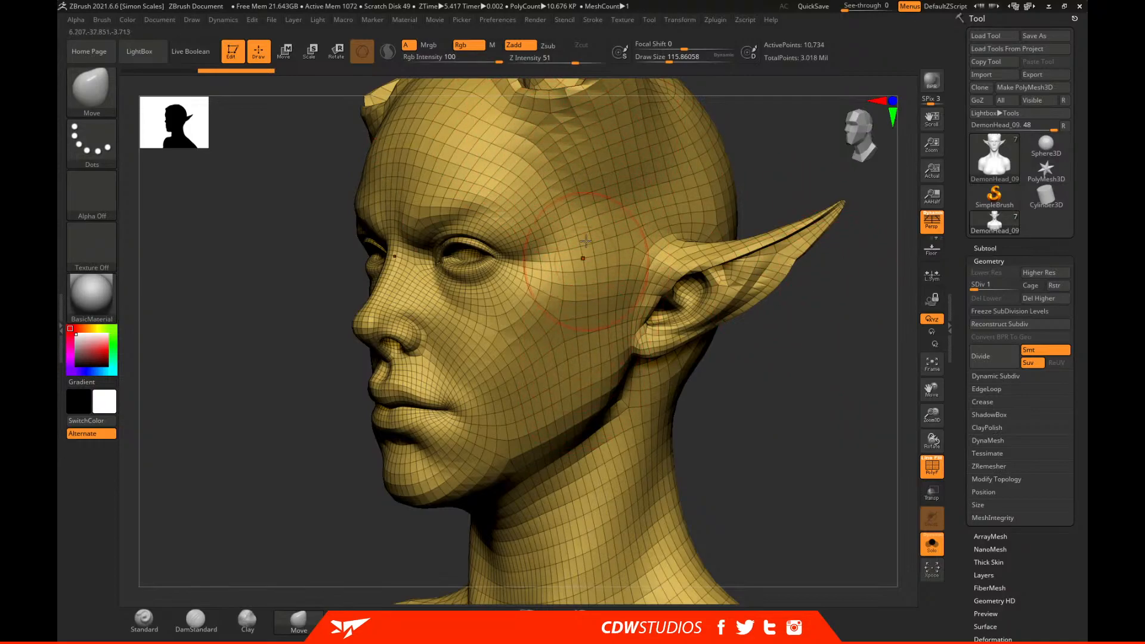
left_click_drag(784, 415, 824, 473)
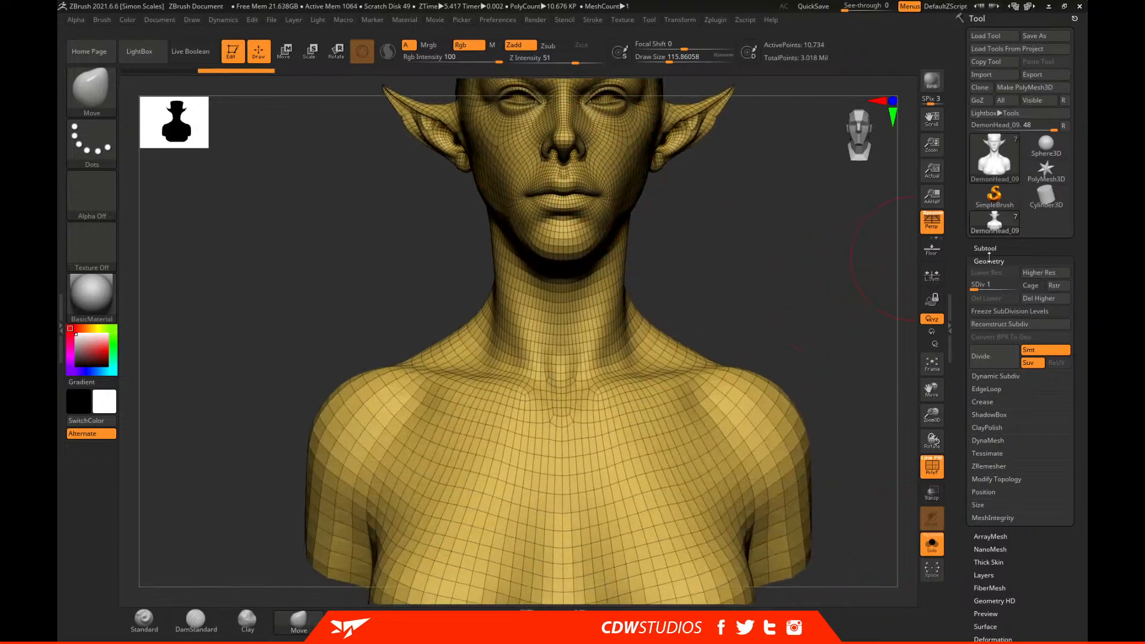
Preview the bust's unwrapped UV layout with Morph UV, then return the mesh to its 3D shape.
left_click(989, 261)
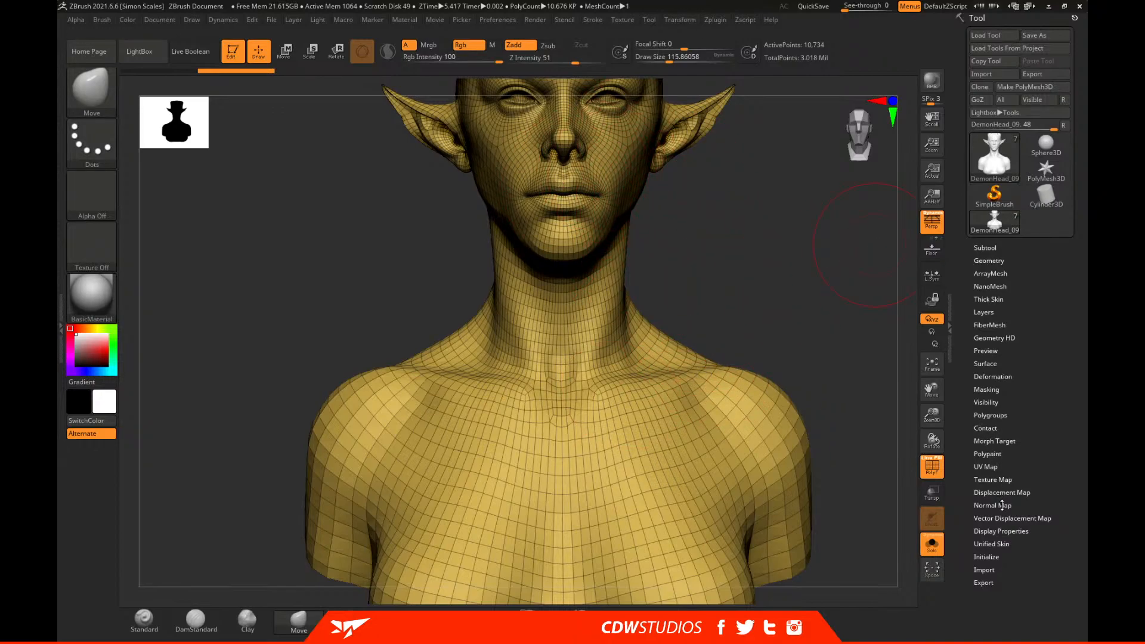
left_click(986, 467)
left_click(992, 476)
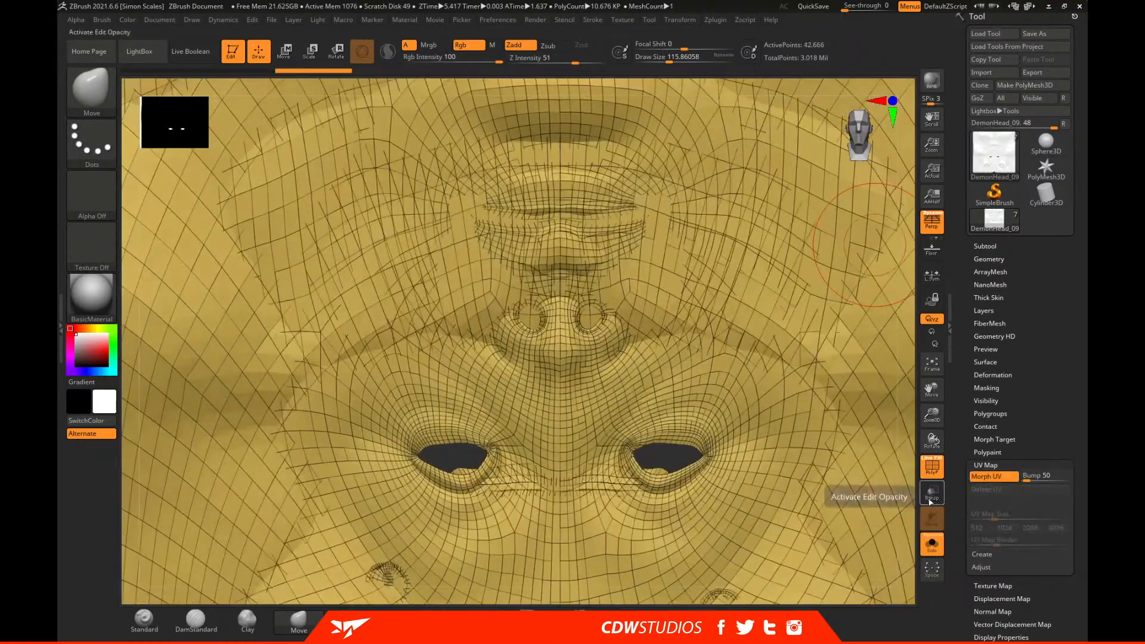
key("f")
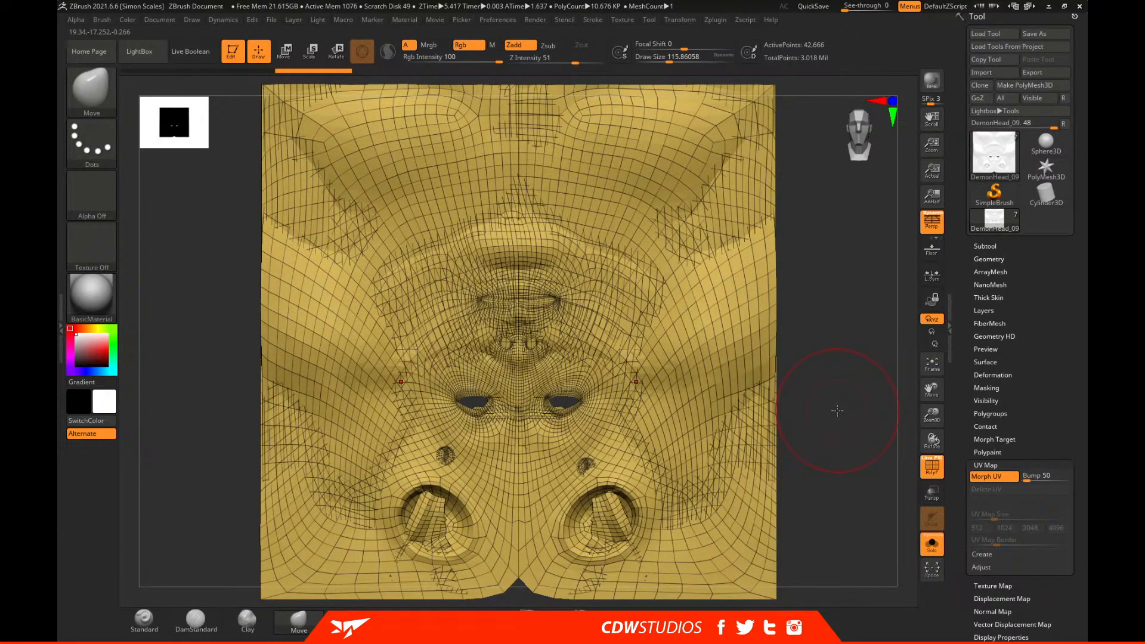
left_click(989, 478)
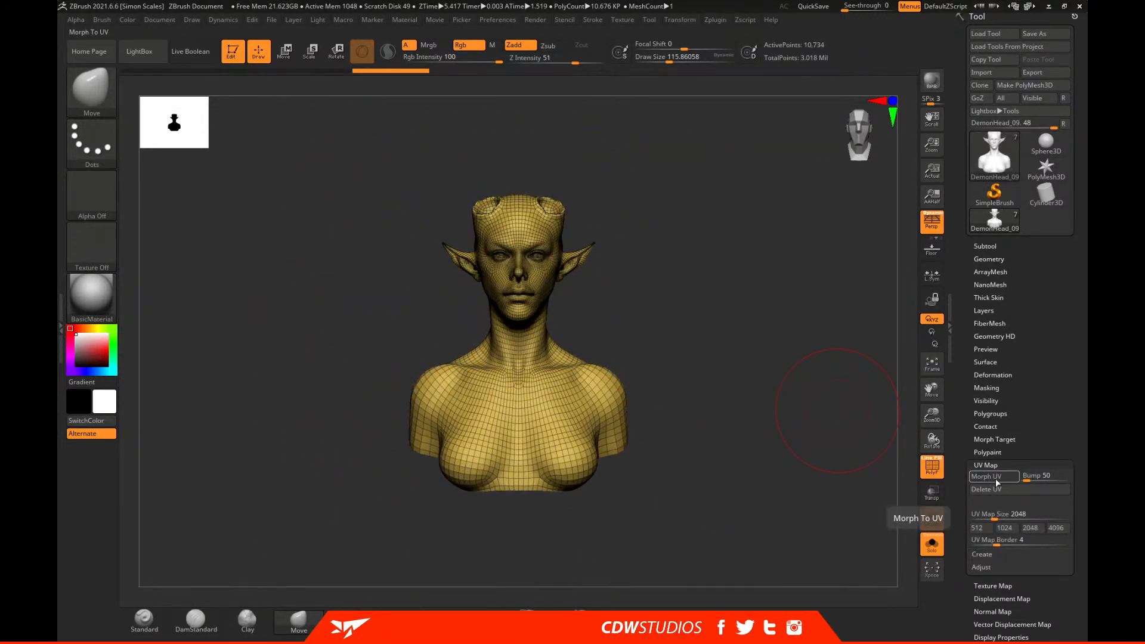
left_click(997, 481)
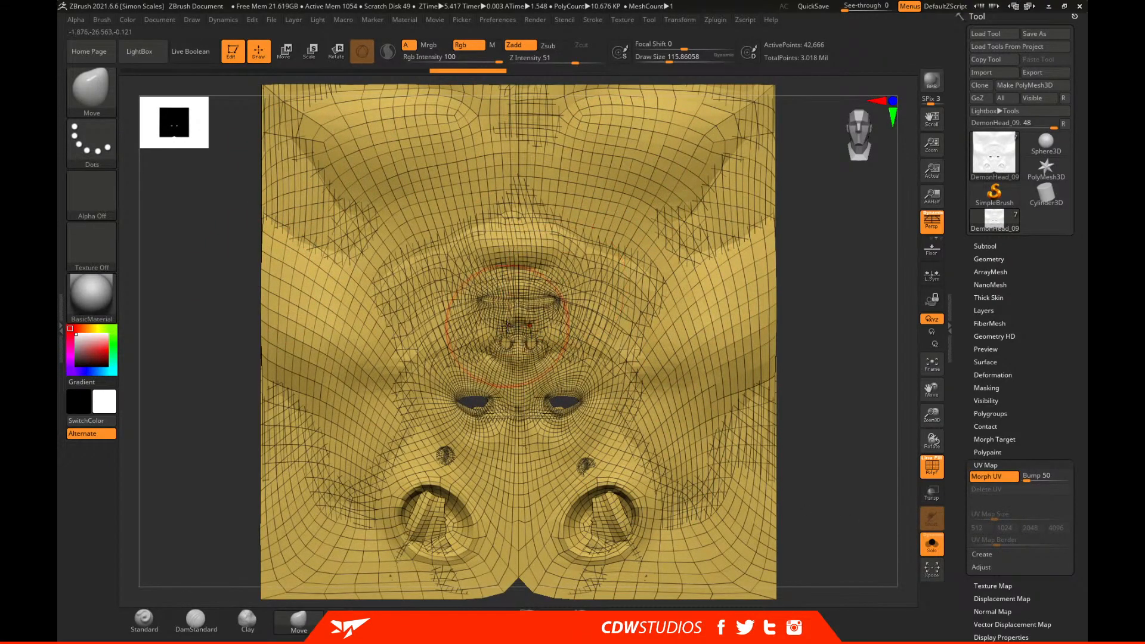
left_click(1000, 477)
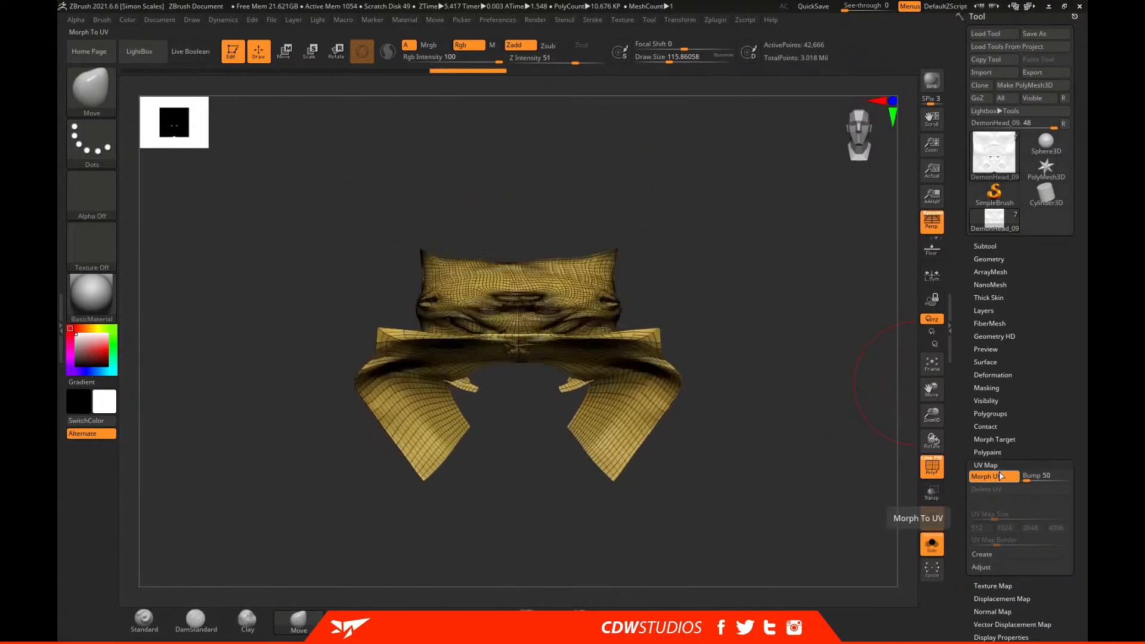
Examine the bust's wireframe from the side and front, and replay the Morph UV transition in both directions.
left_click_drag(866, 435, 842, 416)
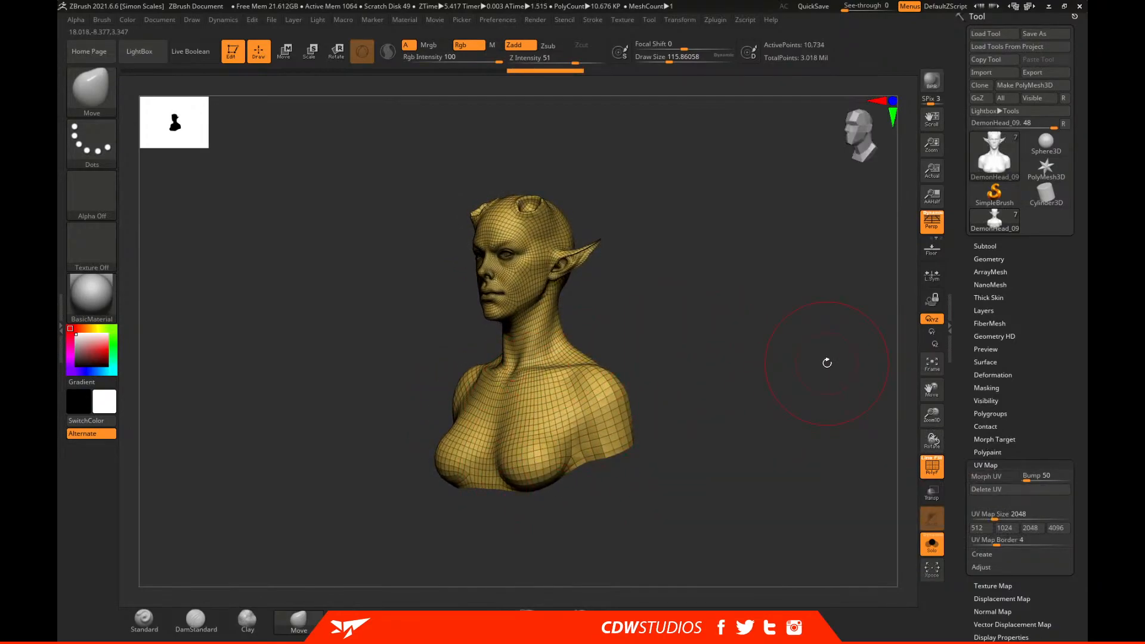
mouse_move(827, 363)
left_mouse_down()
mouse_move(797, 376)
mouse_move(815, 372)
left_mouse_up()
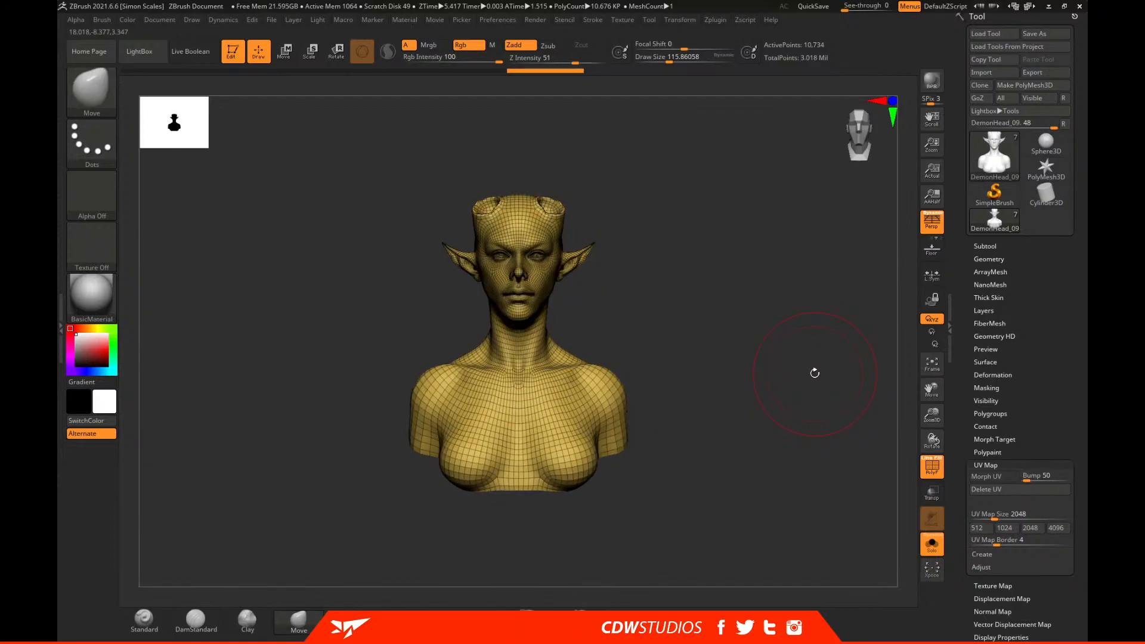
left_click(935, 472)
left_click(935, 472)
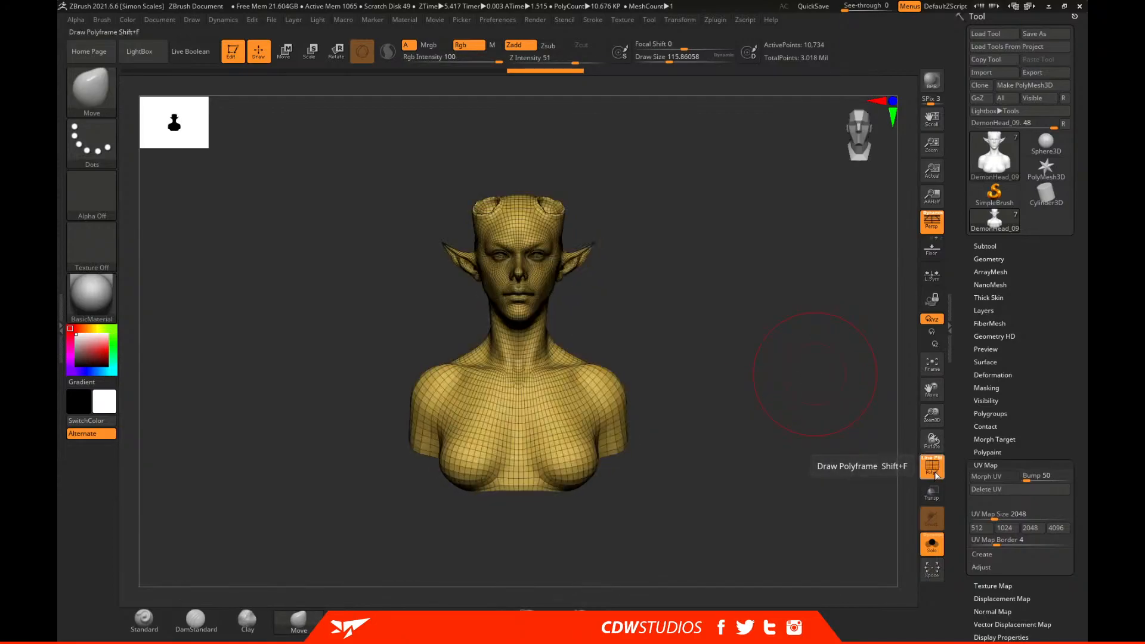
left_click(981, 477)
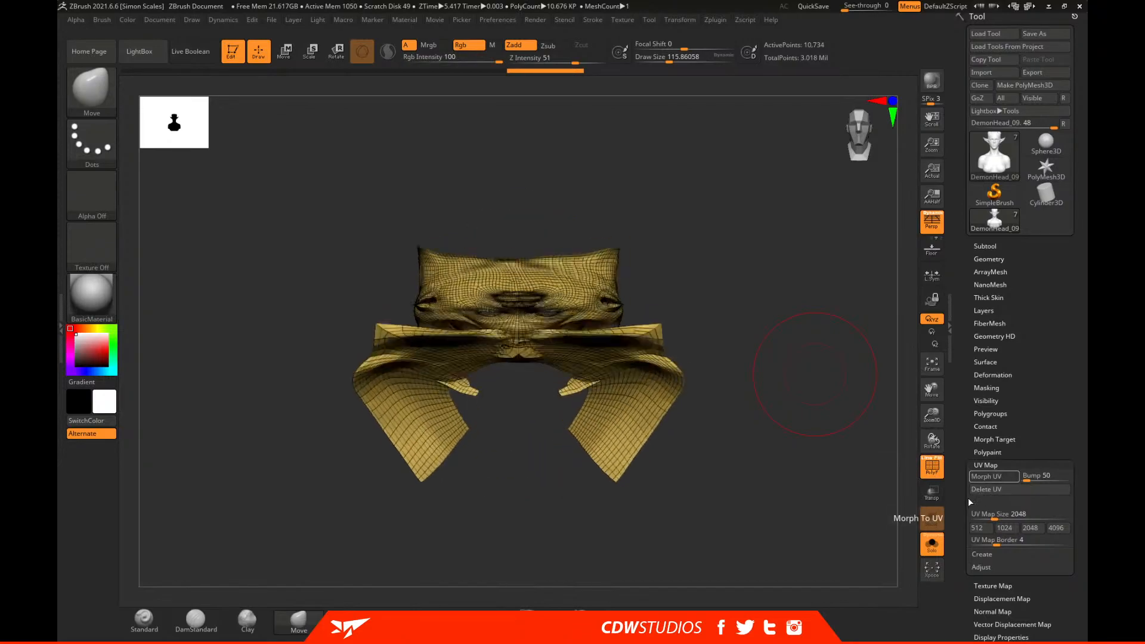
left_click(998, 478)
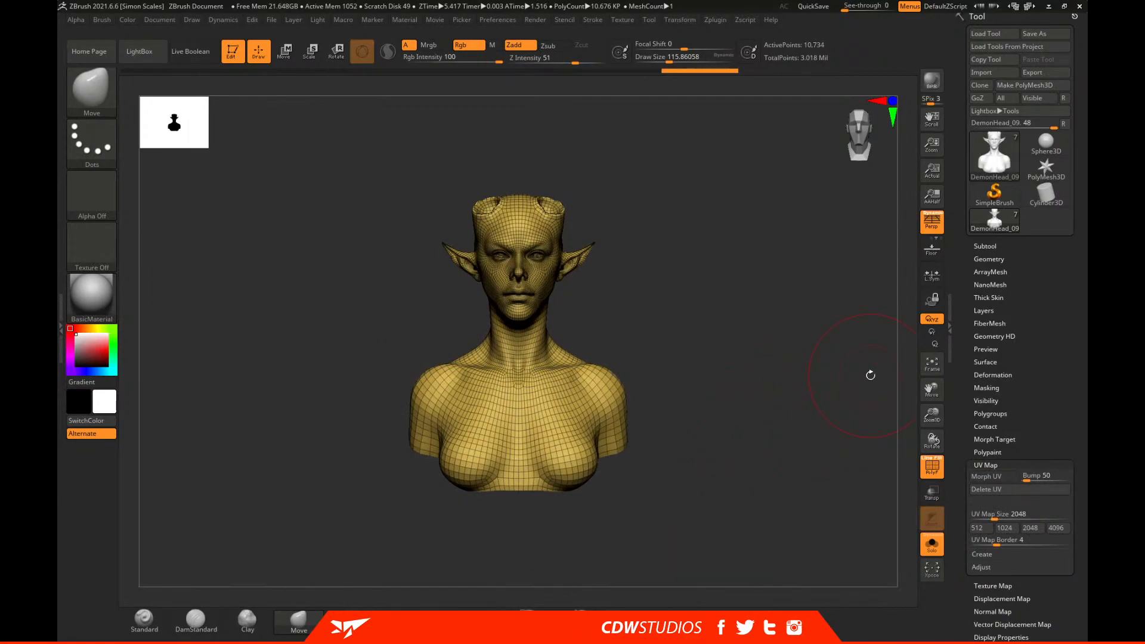
Hide the polyframe and raise the bust to subdivision level 5.
left_click(932, 466)
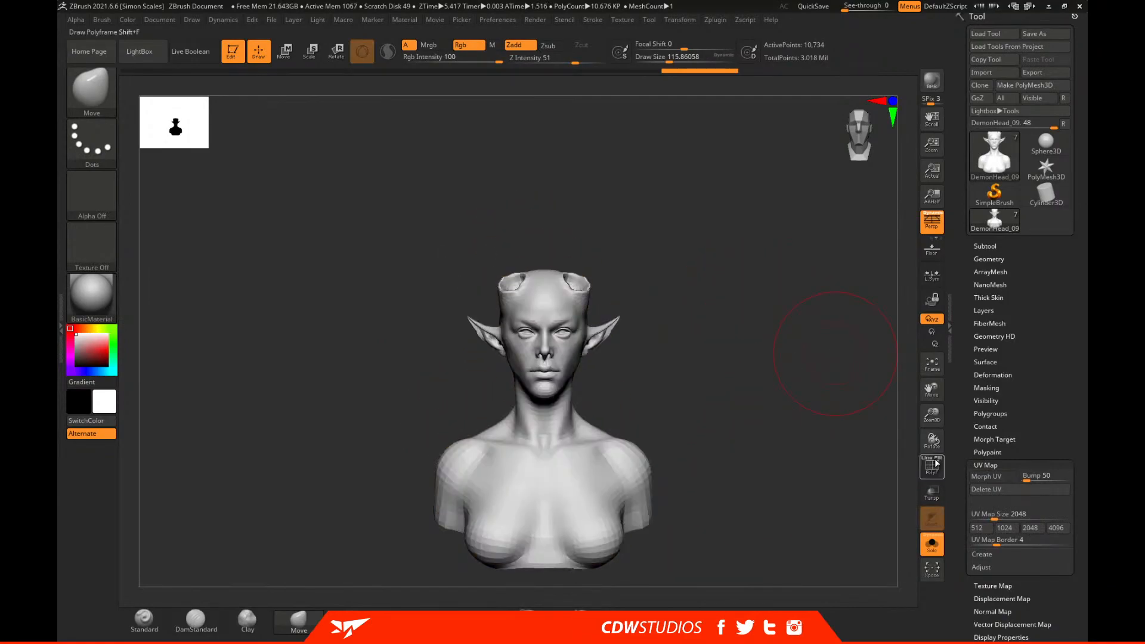
left_click(990, 258)
left_click_drag(978, 285, 1016, 285)
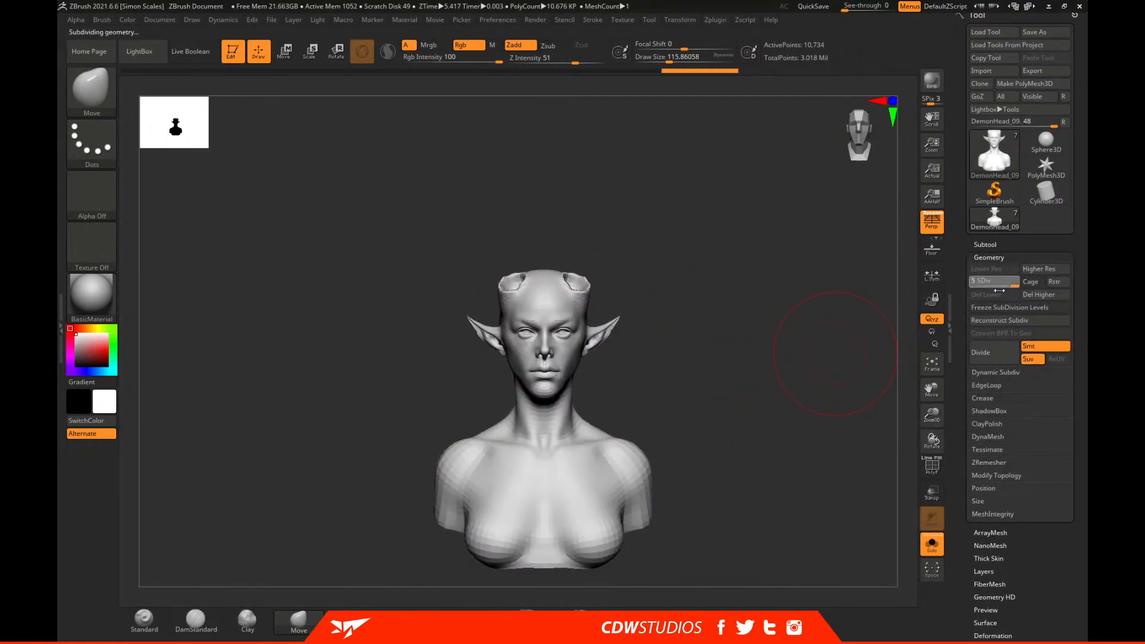
mouse_move(801, 411)
left_mouse_down()
mouse_move(778, 401)
mouse_move(794, 403)
left_mouse_up()
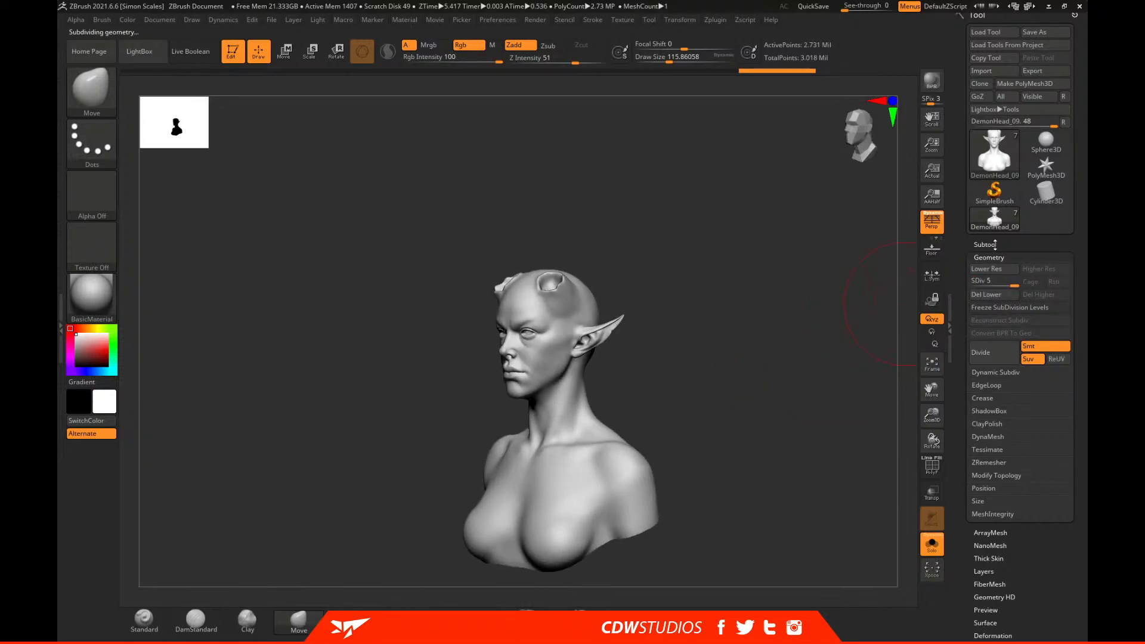
Open the subtool list and turn off Solo to show the hair, horns and clothing together with the bust.
left_click(985, 244)
key("shift")
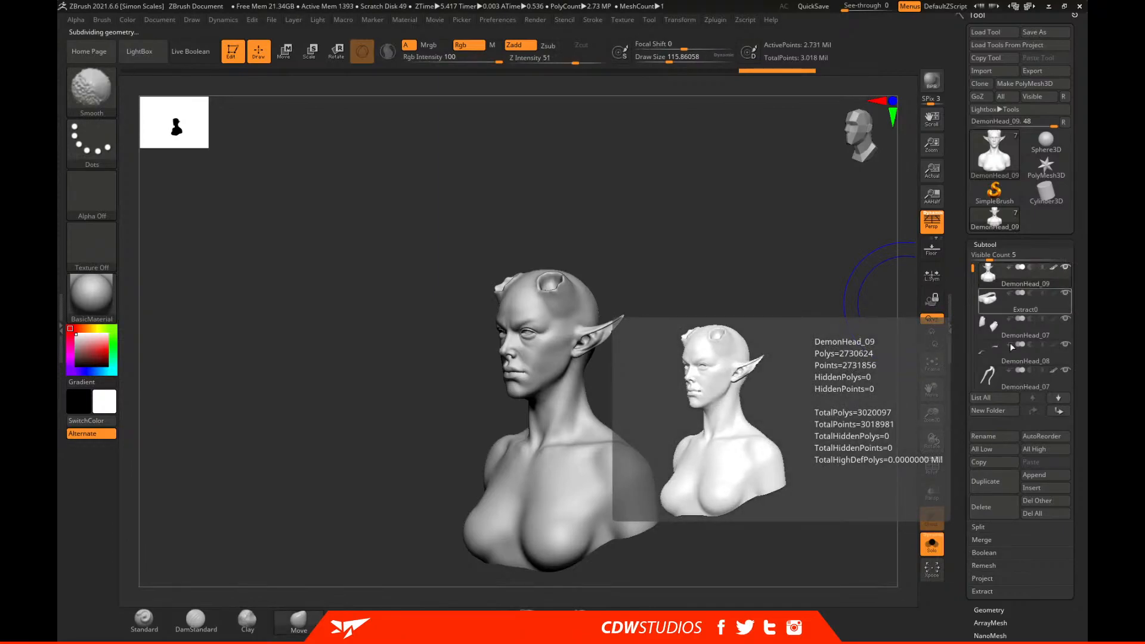
left_click(933, 544)
left_click_drag(824, 420, 844, 418, "shift")
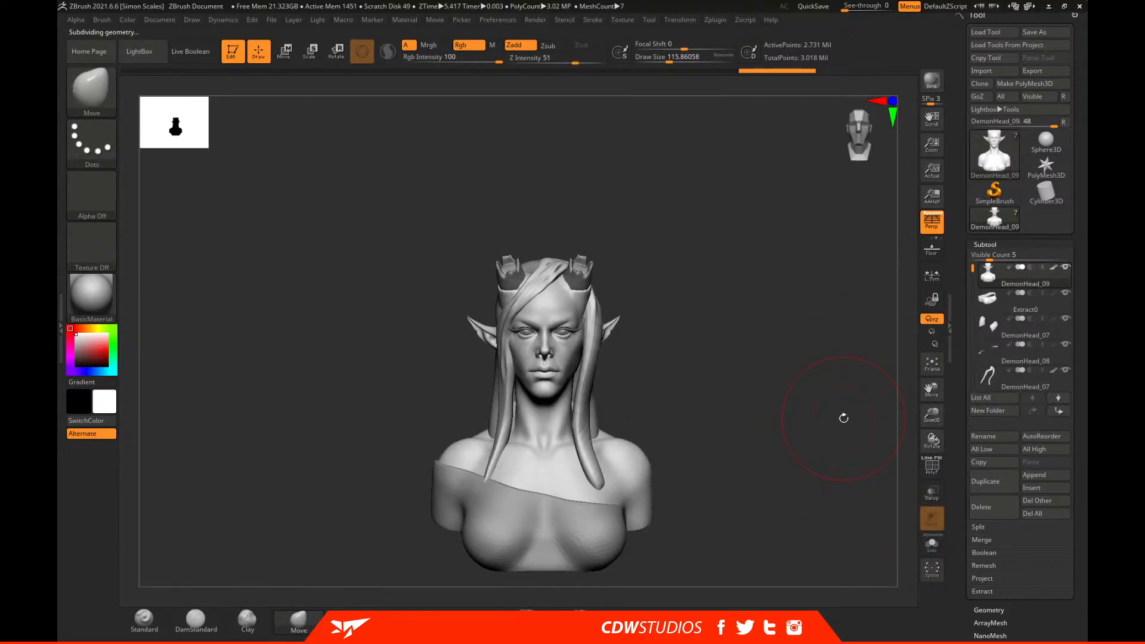
left_click_drag(776, 352, 807, 317, "alt")
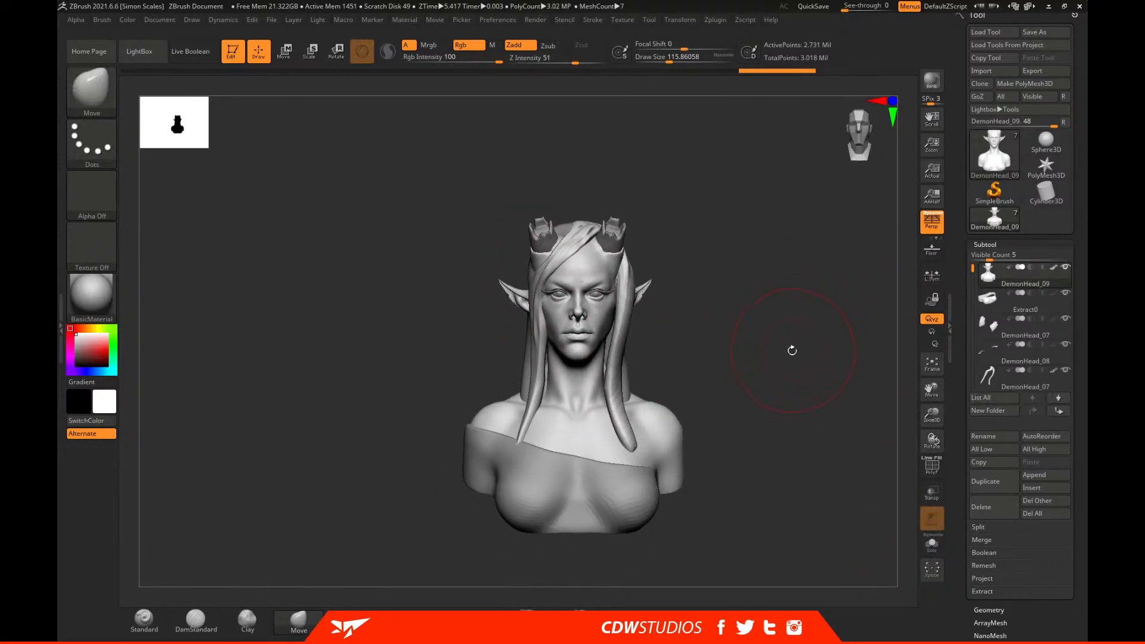
left_click_drag(774, 318, 779, 277, "alt")
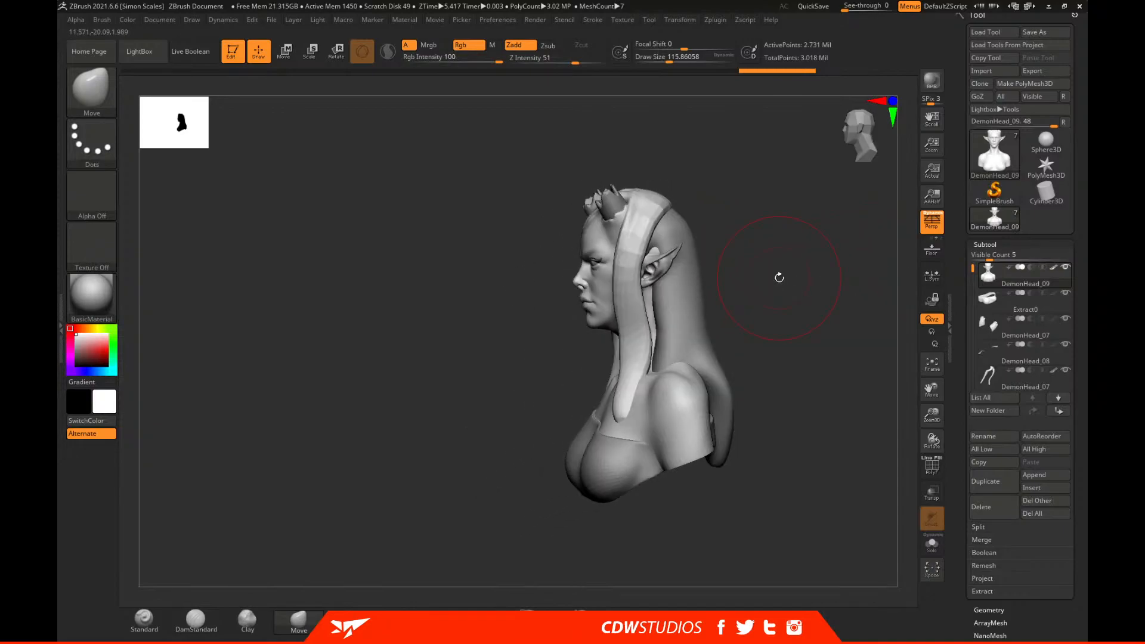
left_click_drag(757, 317, 813, 312)
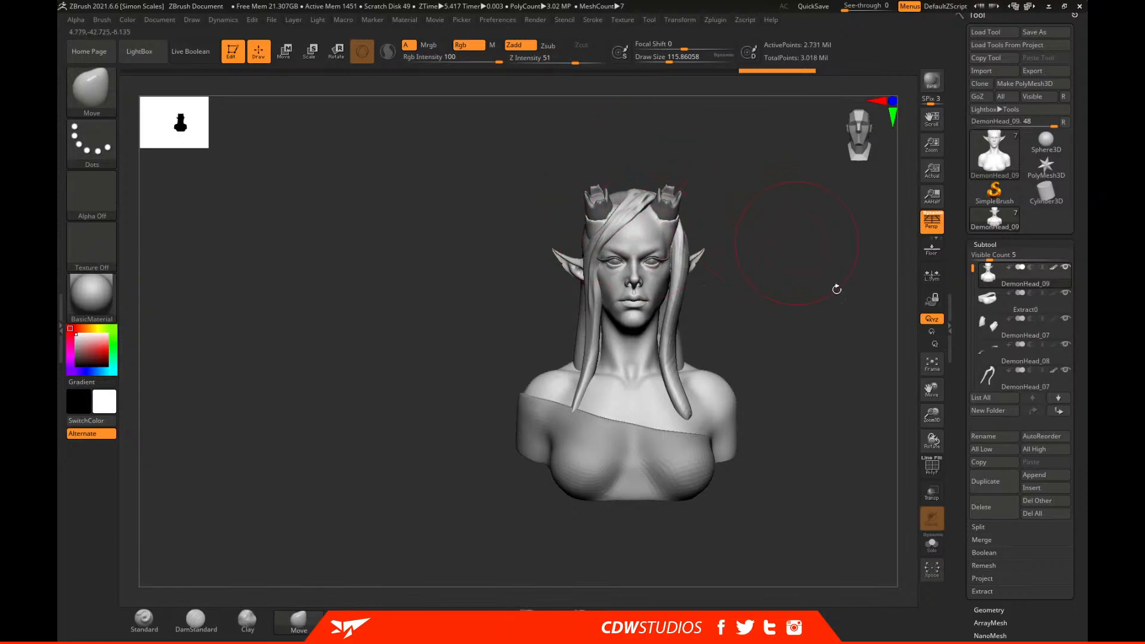
mouse_move(791, 364)
left_mouse_down()
mouse_move(787, 346)
mouse_move(769, 351)
mouse_move(833, 355)
mouse_move(806, 364)
left_mouse_up()
mouse_move(803, 312)
left_mouse_down("alt")
mouse_move(739, 304)
mouse_move(762, 304)
left_mouse_up("alt")
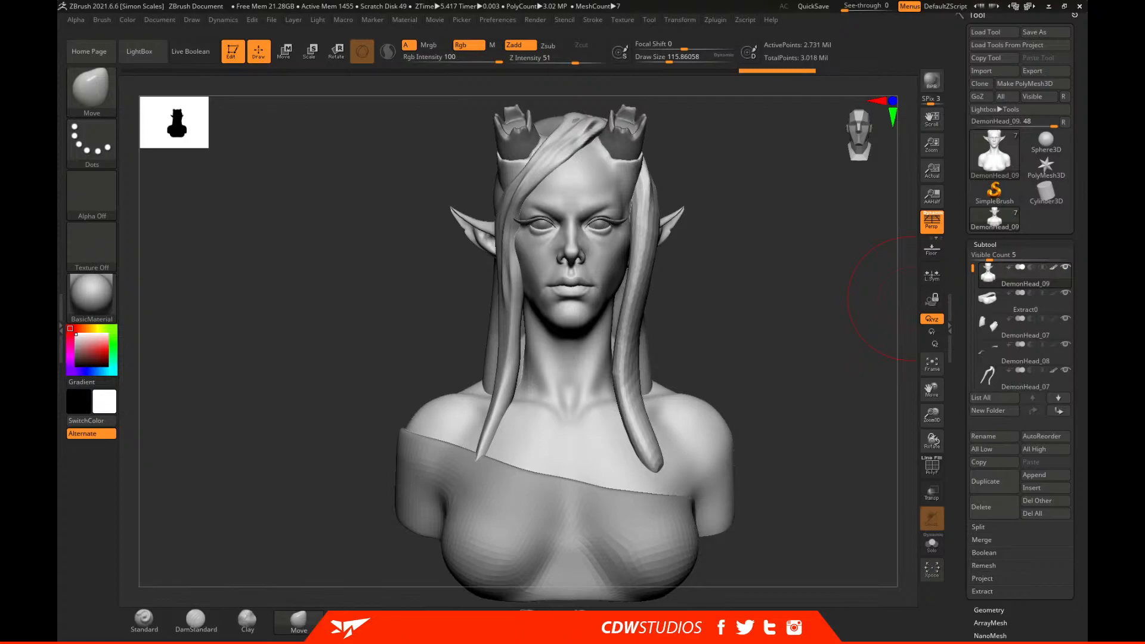
right_click_drag(1133, 453, 882, 327)
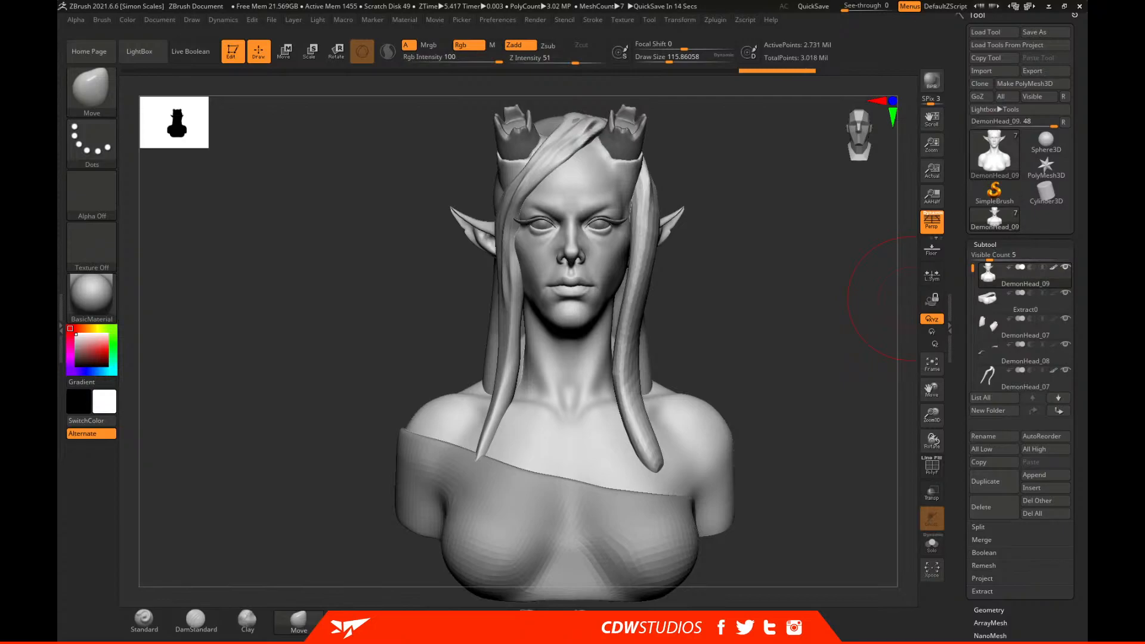
Lower the bust by one subdivision to level 4.
left_click(988, 244)
left_click(993, 257)
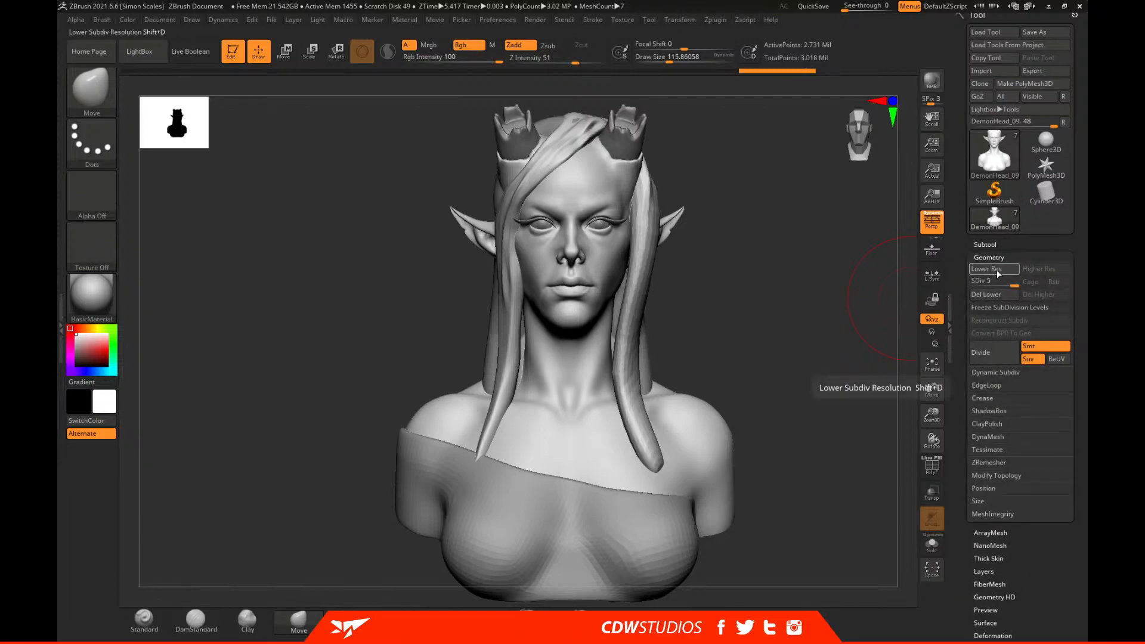
left_click(992, 268)
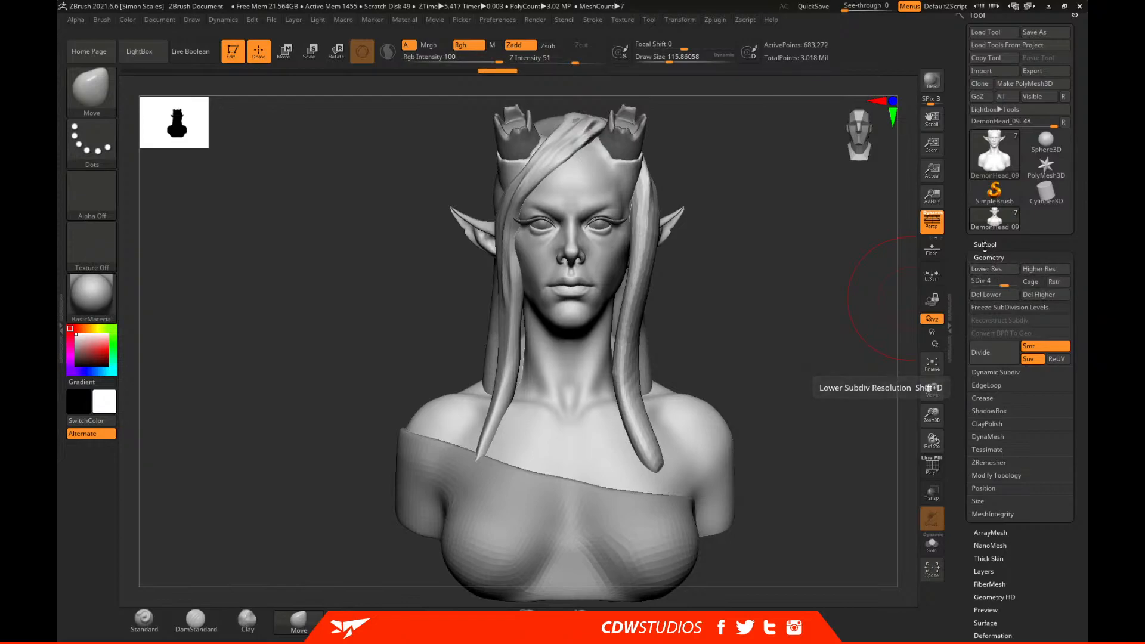
left_click(995, 255)
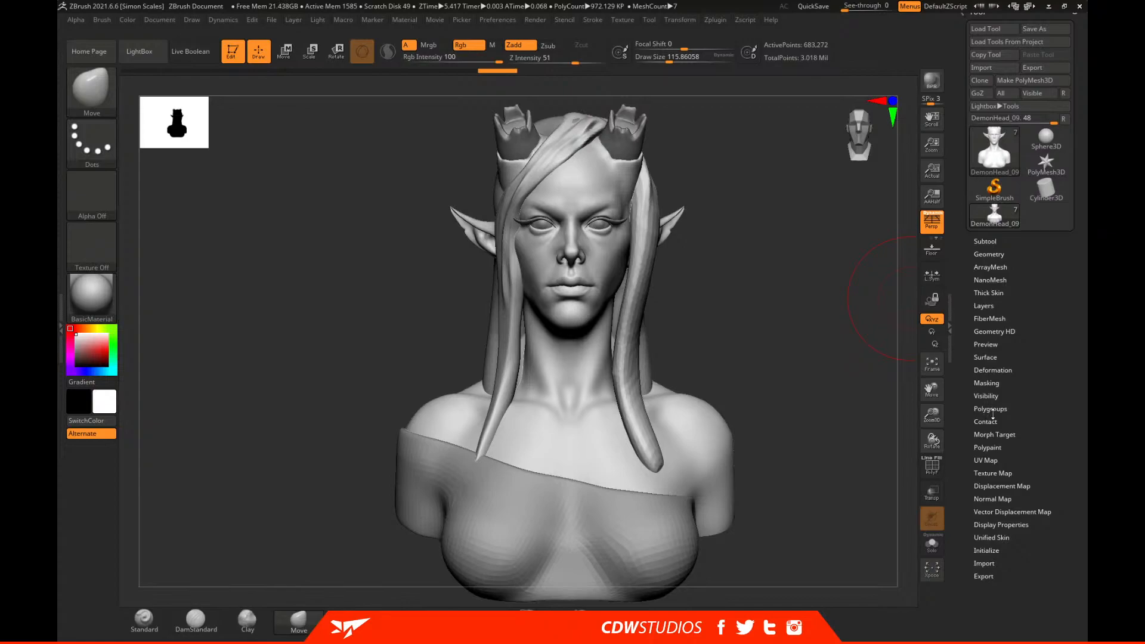
Turn off the camera focal-length mode and adjust the perspective's angle of view to about 31.
key("alt+Tab")
right_click_drag(966, 315, 939, 307)
left_click_drag(795, 302, 785, 304)
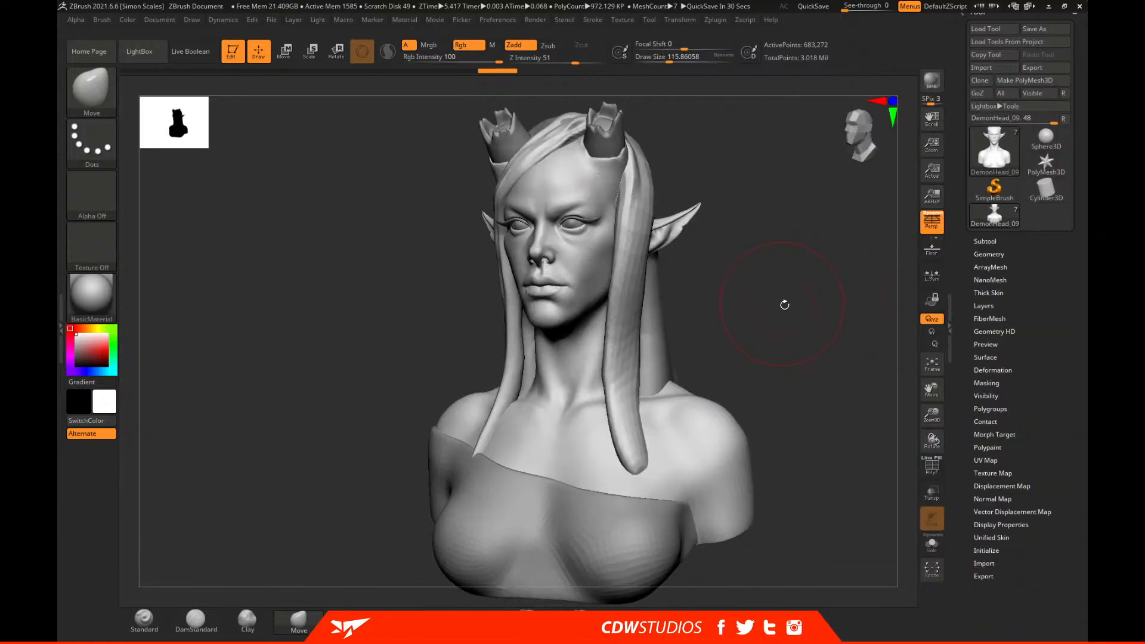
left_click(157, 21)
mouse_move(190, 20)
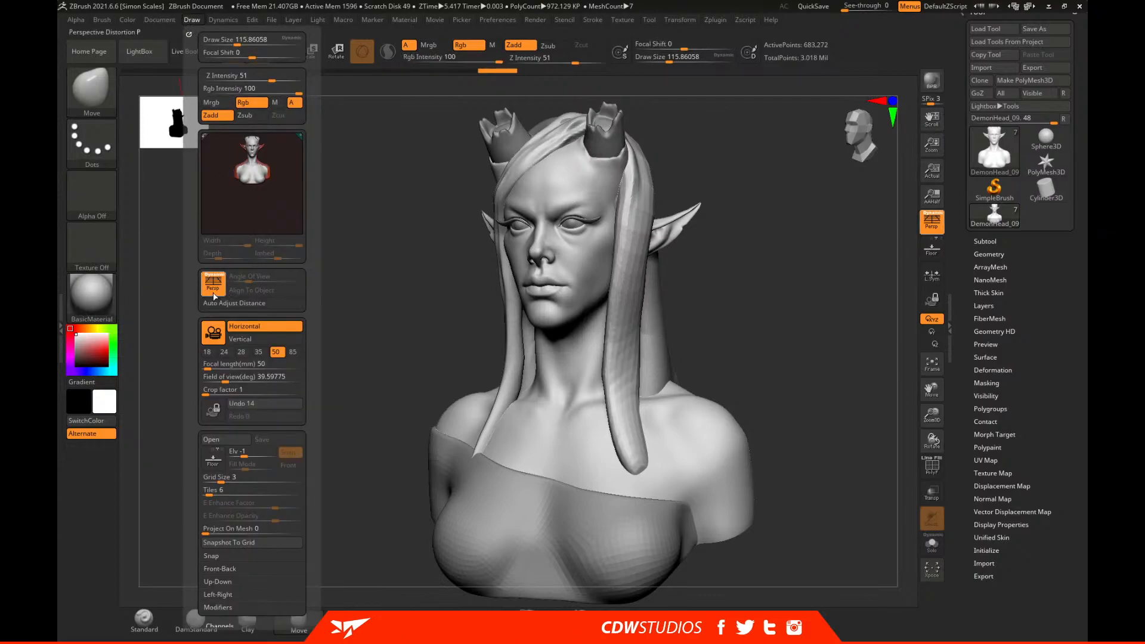
left_click(213, 332)
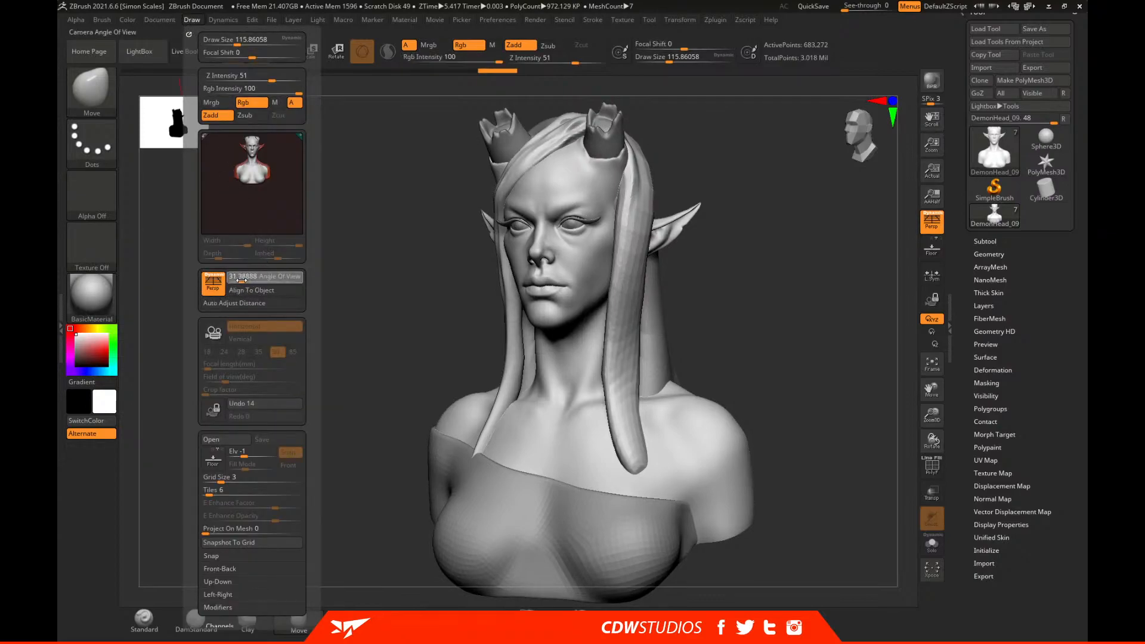
left_click_drag(241, 280, 243, 279)
mouse_move(803, 292)
left_mouse_down("shift")
mouse_move(836, 309)
mouse_move(833, 369)
mouse_move(843, 374)
left_mouse_up("shift")
Reduce the brush draw size to about 37 and lower the bust to subdivision level 3.
key("space")
left_click_drag(662, 309, 647, 310)
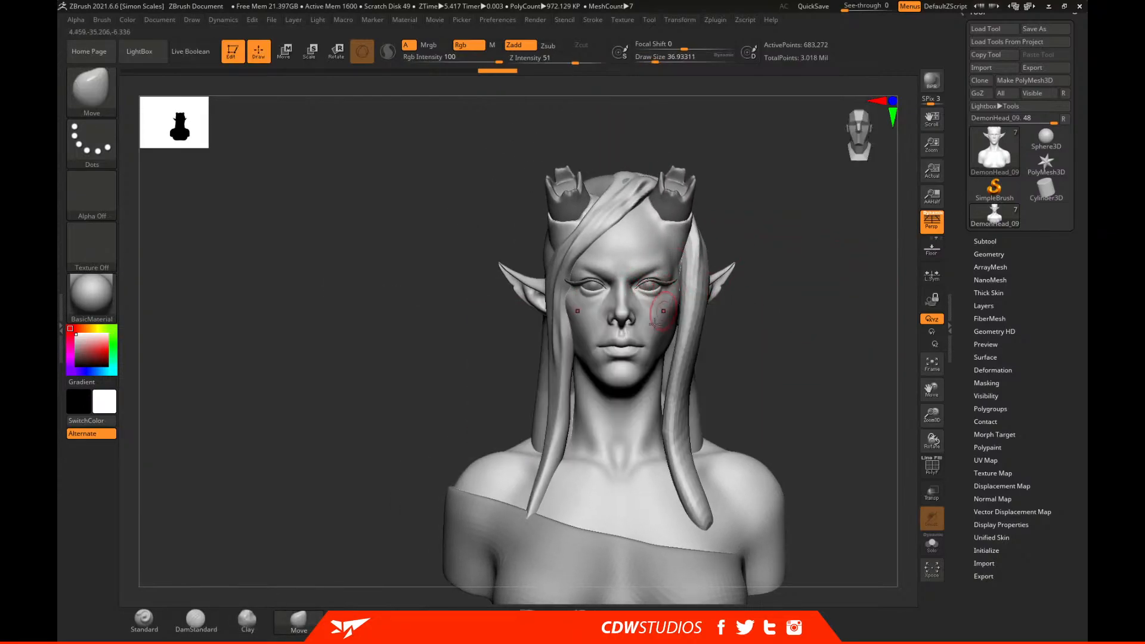
left_click(989, 254)
left_click(986, 265)
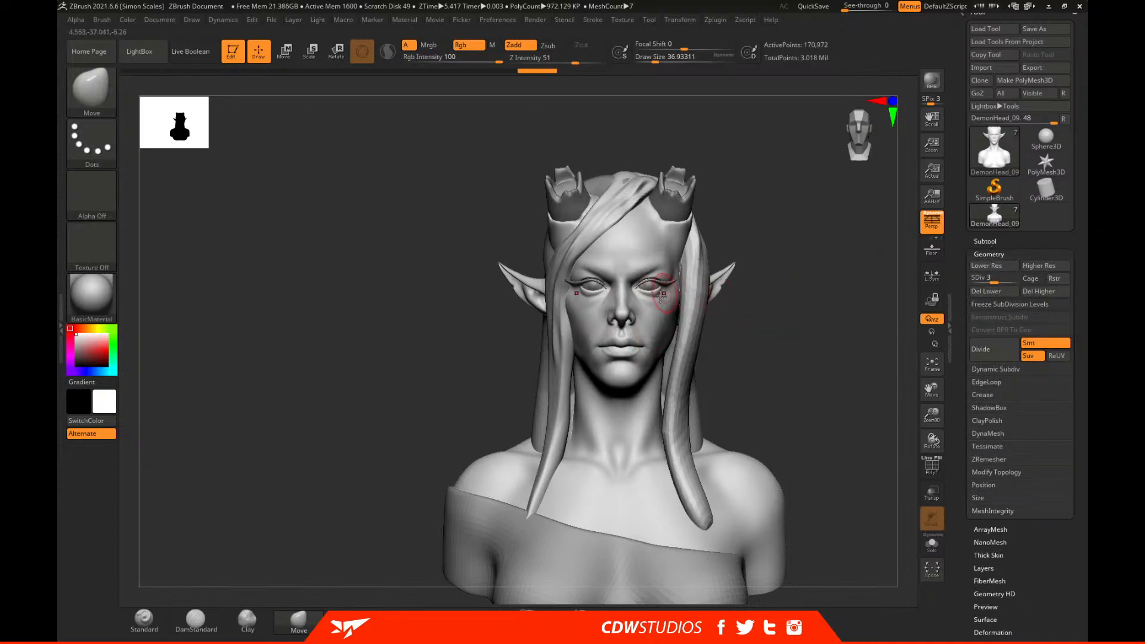
Display the polyframe over the bust with all its subtools in view.
right_click_drag(663, 309, 890, 323, "ctrl")
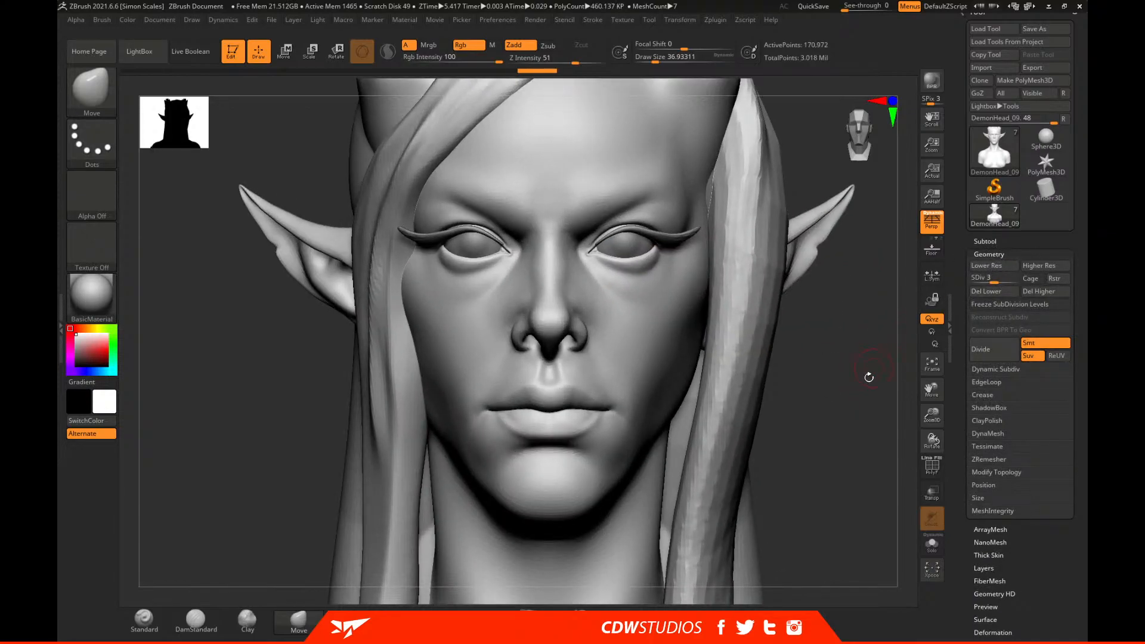
key("f")
key("shift+f")
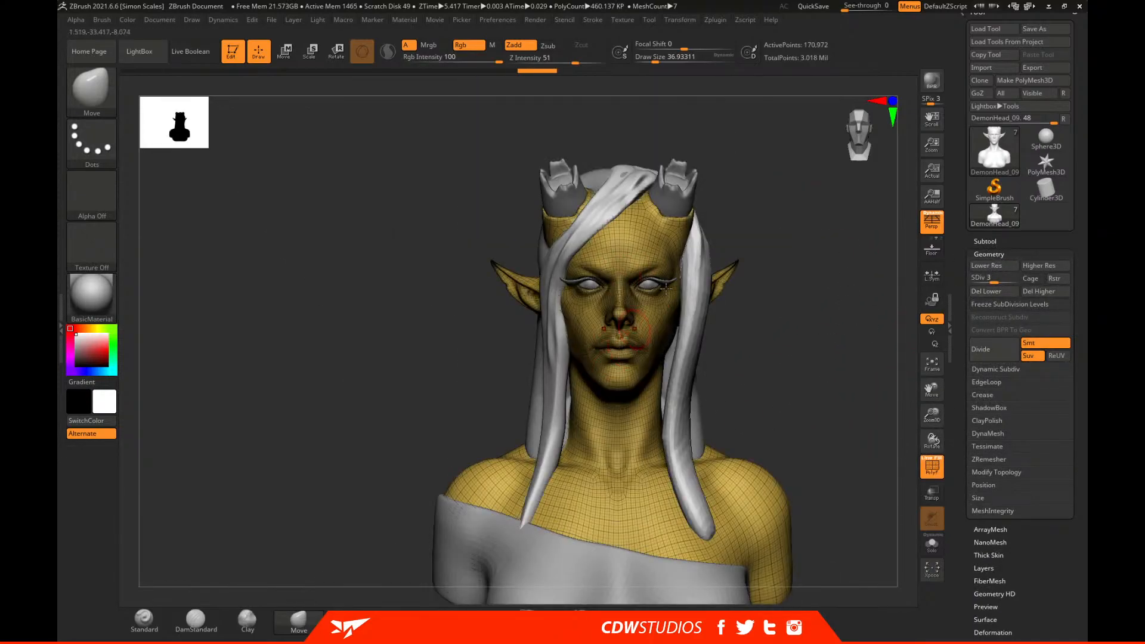
Turn off the bust's polyframe display and set the brush draw size to about 54 for close work on the face.
left_click(975, 279)
left_click_drag(974, 279, 1013, 279)
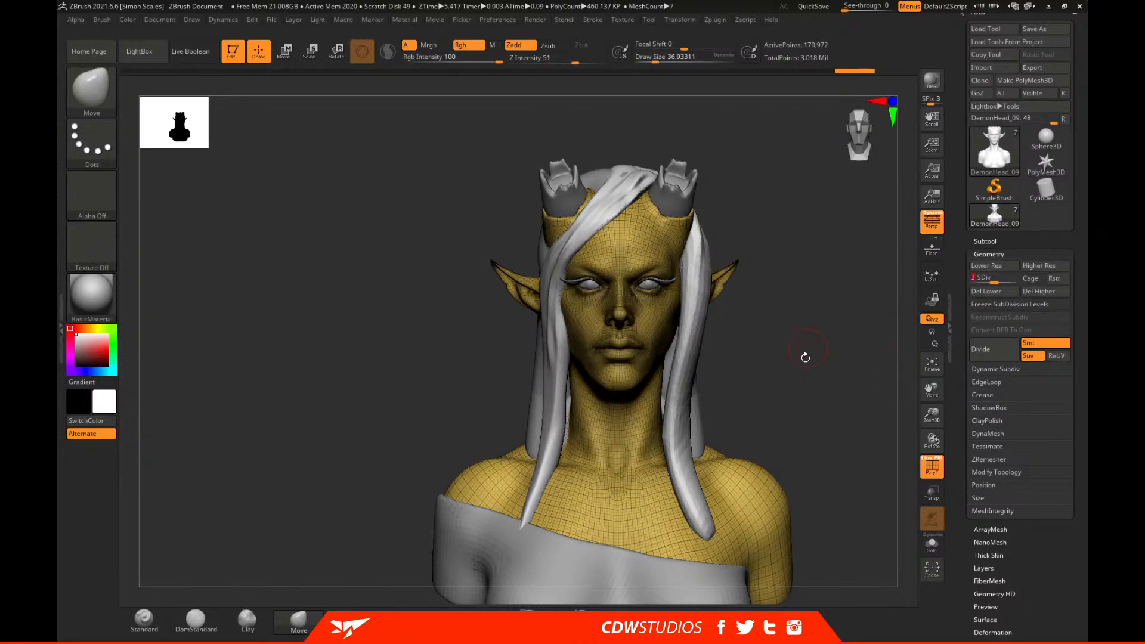
left_click(941, 462)
mouse_move(839, 376)
left_mouse_down("alt")
mouse_move(874, 455)
mouse_move(841, 404)
left_mouse_up("alt")
key("space")
left_click_drag(696, 271, 702, 271)
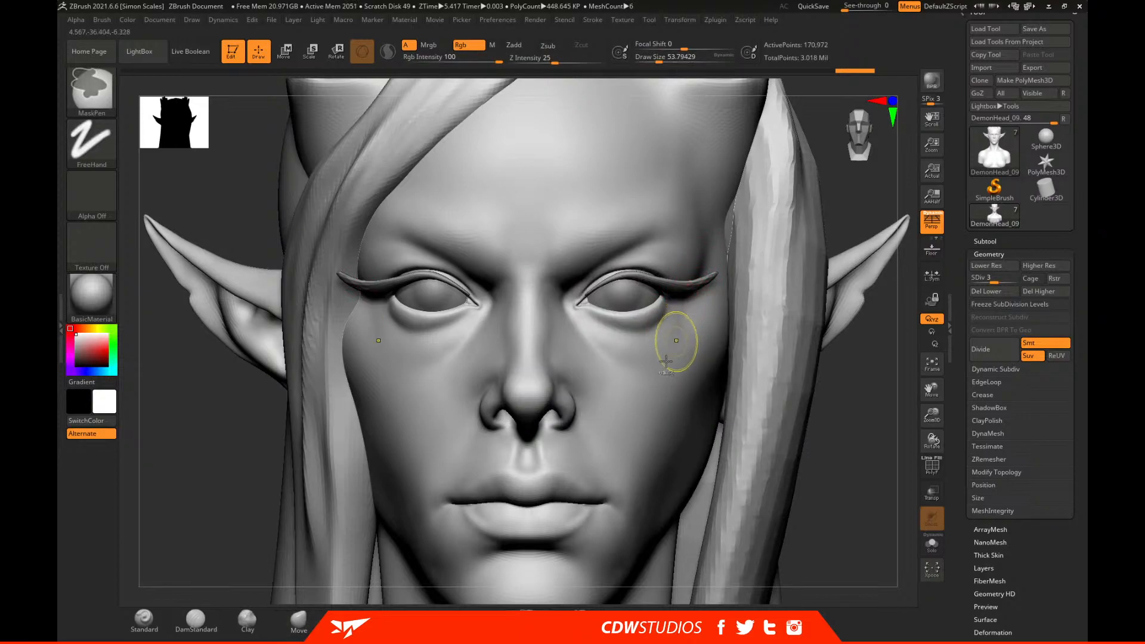
Mask the areas around the eyes and upper cheeks symmetrically, and soften the mask's edges.
mouse_move(691, 373)
left_mouse_down("ctrl")
mouse_move(714, 338)
mouse_move(707, 271)
mouse_move(656, 241)
mouse_move(528, 254)
left_mouse_up("ctrl")
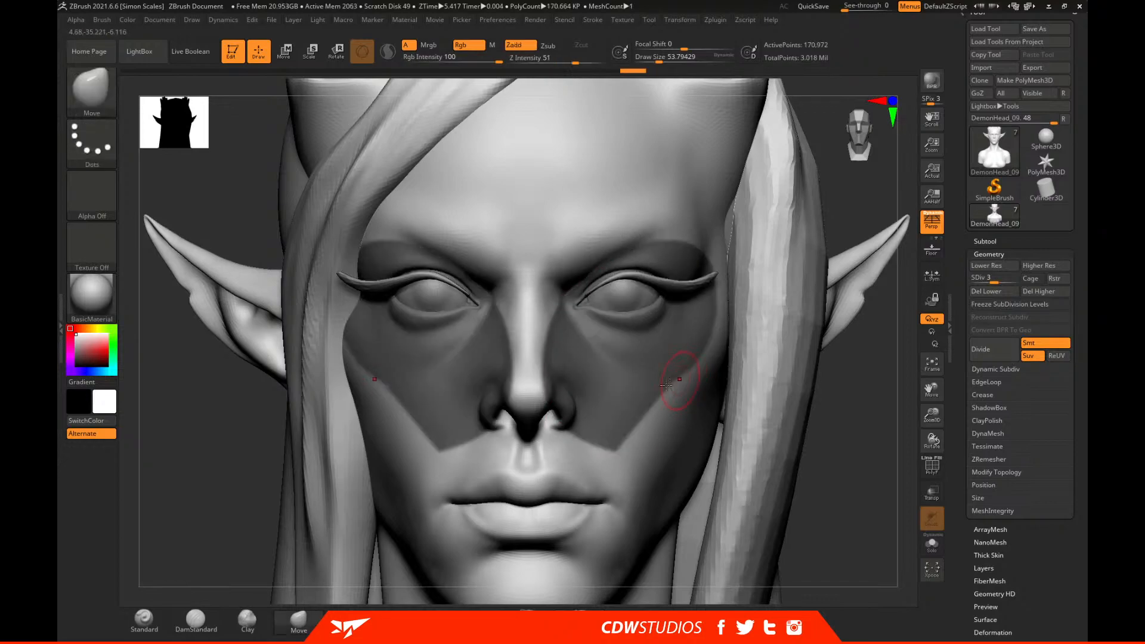
left_click(651, 396, "ctrl")
left_click_drag(881, 365, 834, 338)
mouse_move(611, 259)
left_mouse_down("ctrl")
mouse_move(668, 237)
mouse_move(739, 268)
mouse_move(662, 424)
mouse_move(651, 423)
left_mouse_up("ctrl")
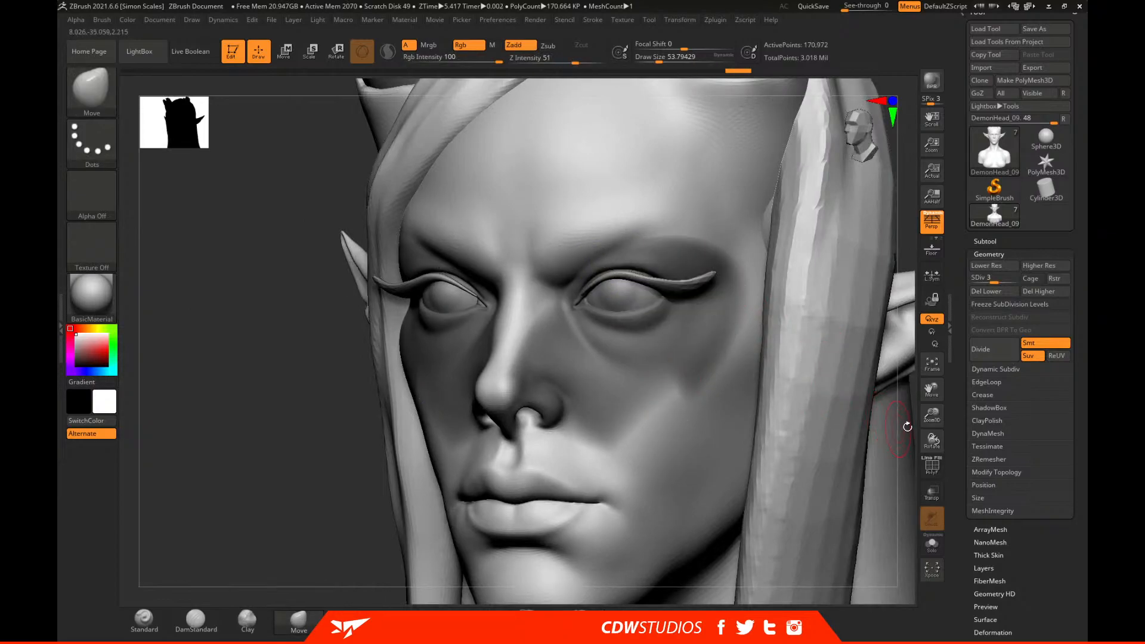
Set the Move brush's draw size to about 128 and adjust the outer brows and temples around the masked area.
left_click_drag(905, 424, 825, 441, "shift")
key("space")
left_click_drag(671, 255, 683, 256)
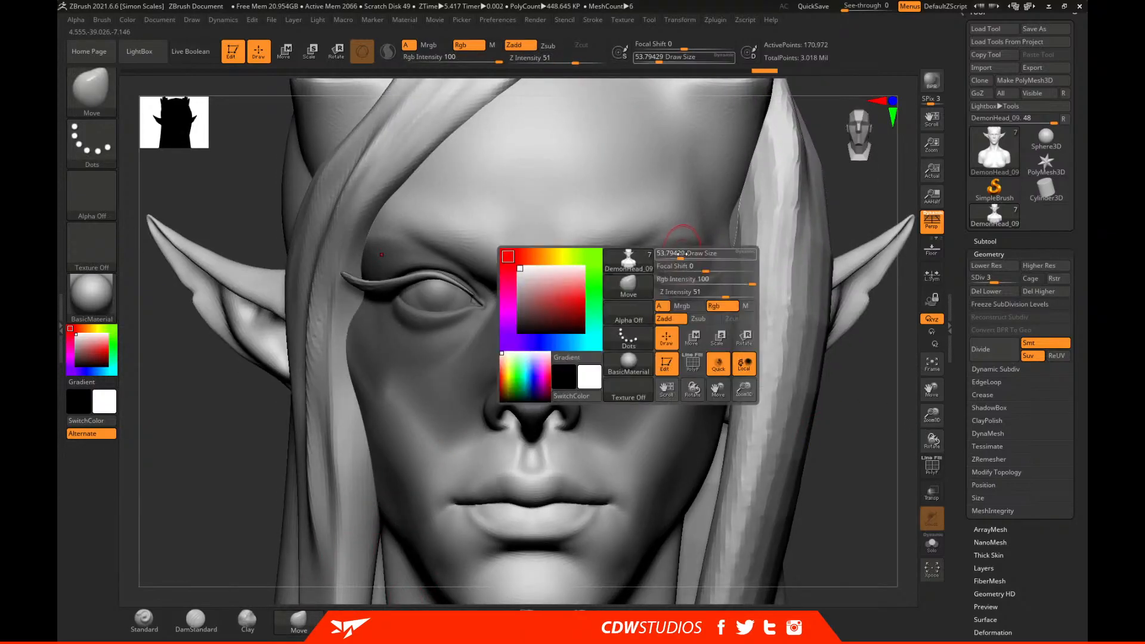
mouse_move(863, 196)
left_mouse_down("alt")
mouse_move(874, 242)
mouse_move(833, 223)
left_mouse_up("alt")
key("]")
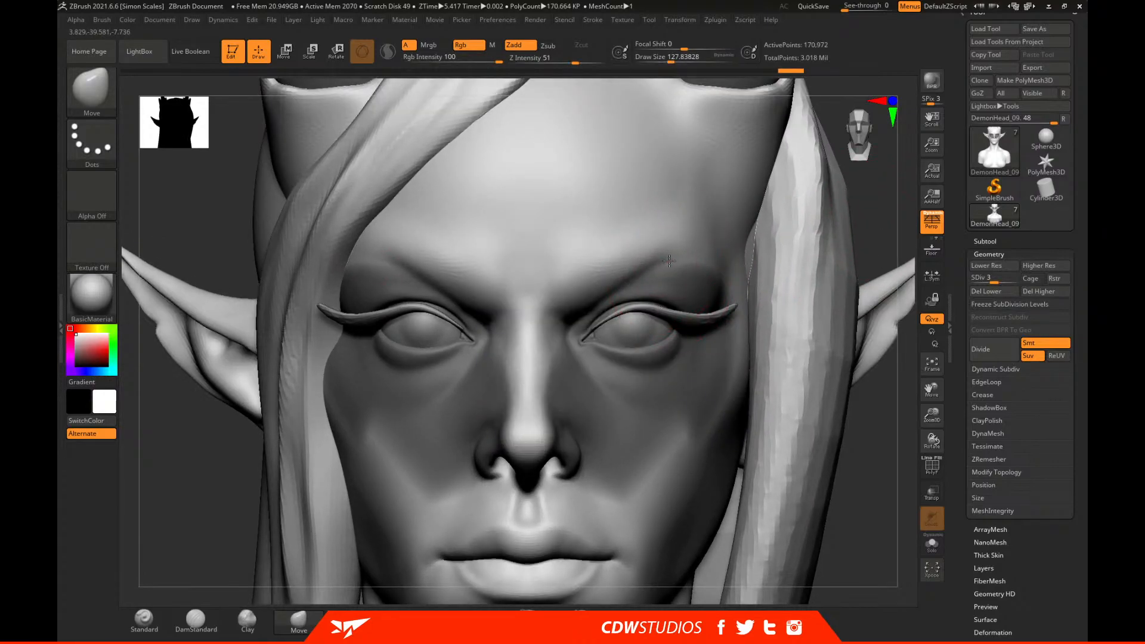
left_click_drag(904, 440, 914, 445)
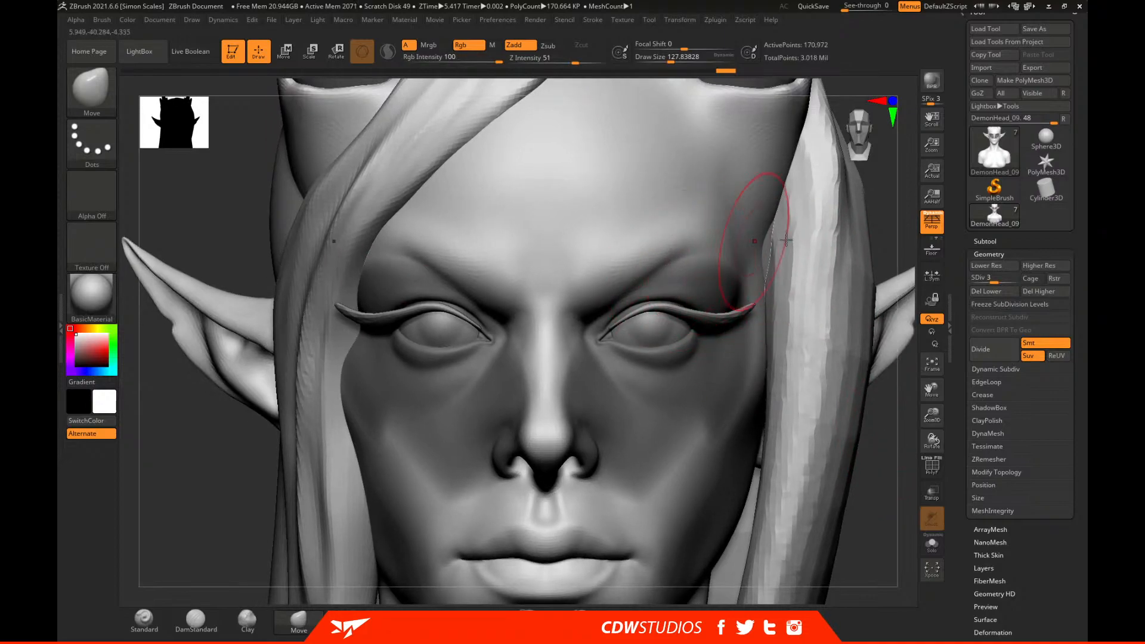
left_click_drag(905, 240, 728, 248)
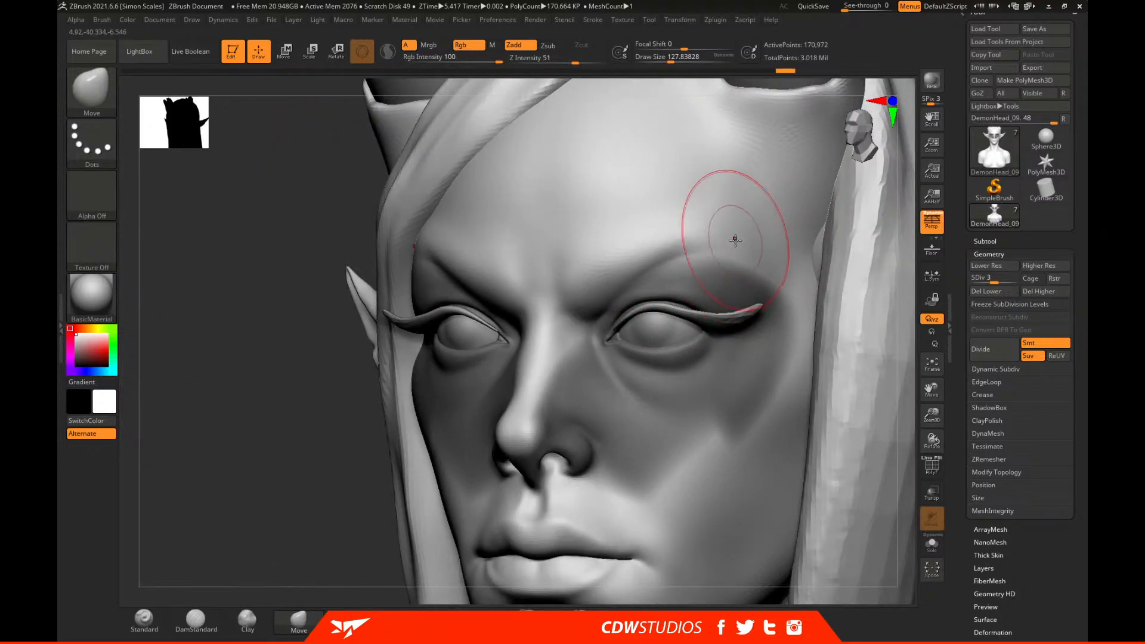
left_click_drag(895, 322, 934, 329)
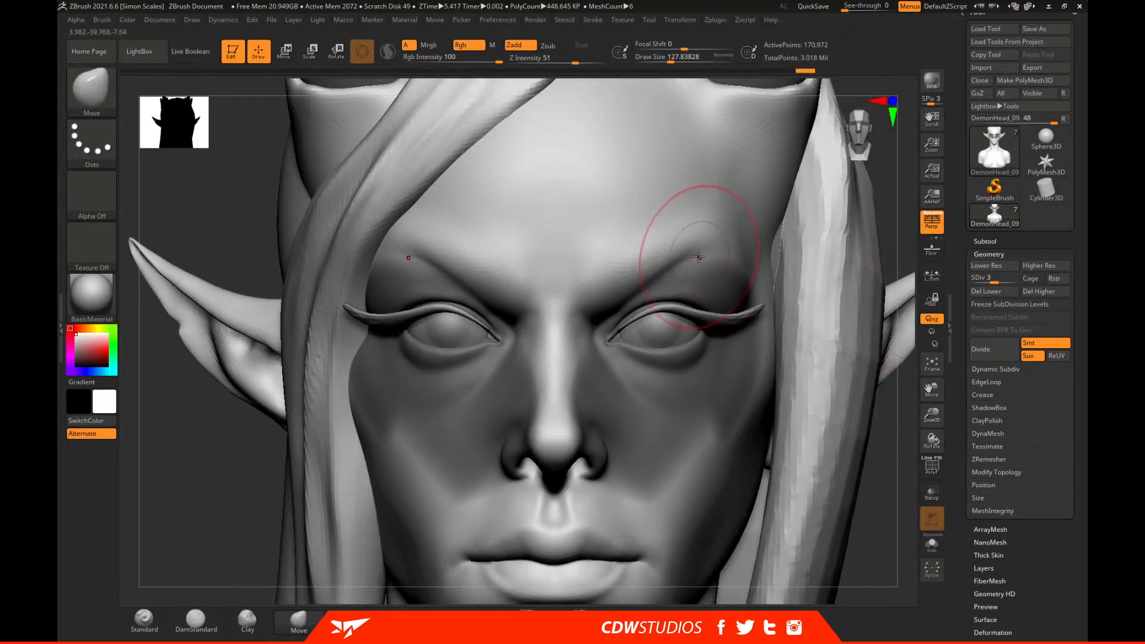
Reduce the Move brush's draw size to about 101 and refine the shape of the brows.
key("space")
mouse_move(691, 264)
left_mouse_down()
mouse_move(598, 302)
mouse_move(625, 275)
left_mouse_up()
key("space")
key("space")
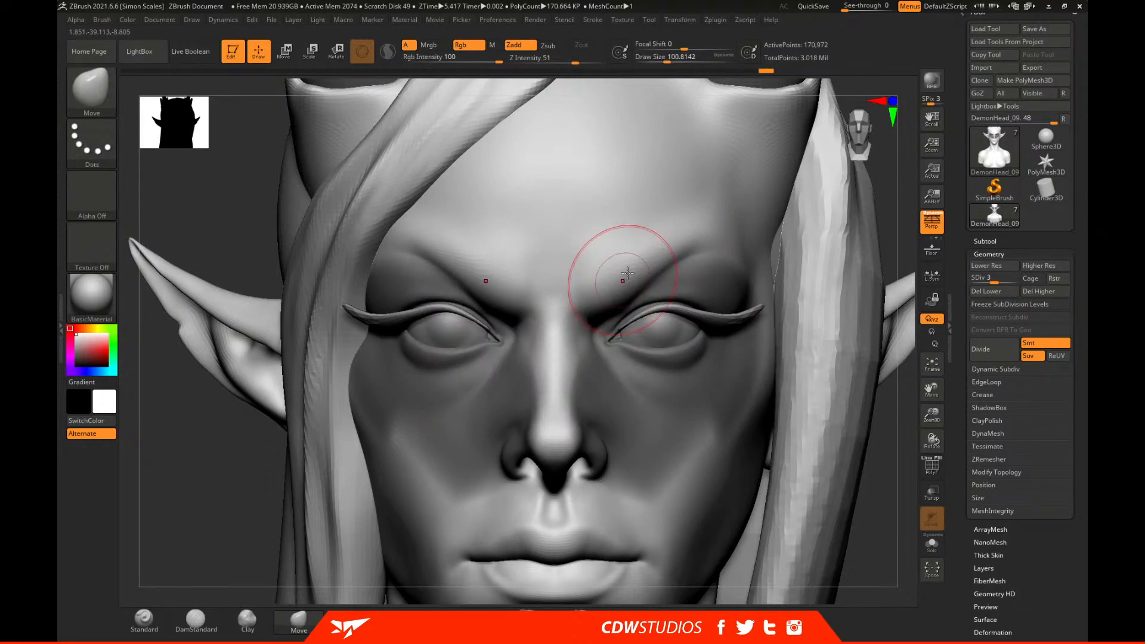
left_click_drag(727, 254, 727, 251)
Switch to the Clay brush with Z Intensity 12, Focal Shift -50 and a draw size of about 41.
mouse_move(897, 409)
right_mouse_down("ctrl")
mouse_move(866, 311)
mouse_move(866, 385)
mouse_move(856, 321)
right_mouse_up("ctrl")
left_click_drag(851, 360, 855, 311)
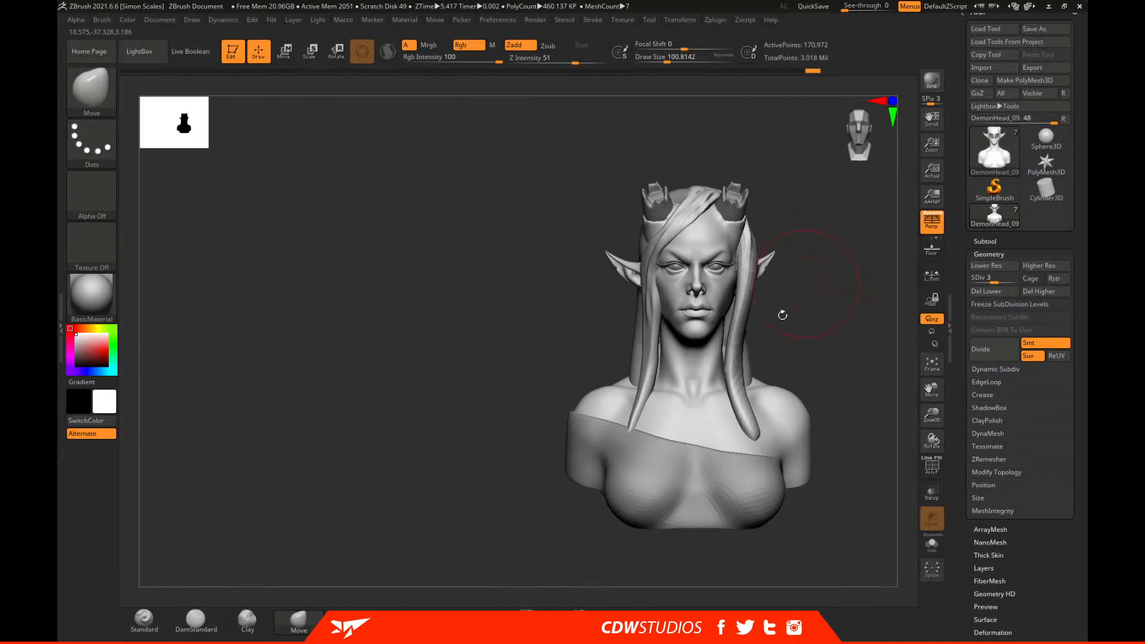
left_click(248, 624)
left_click_drag(543, 58, 541, 59)
left_click_drag(684, 47, 664, 45)
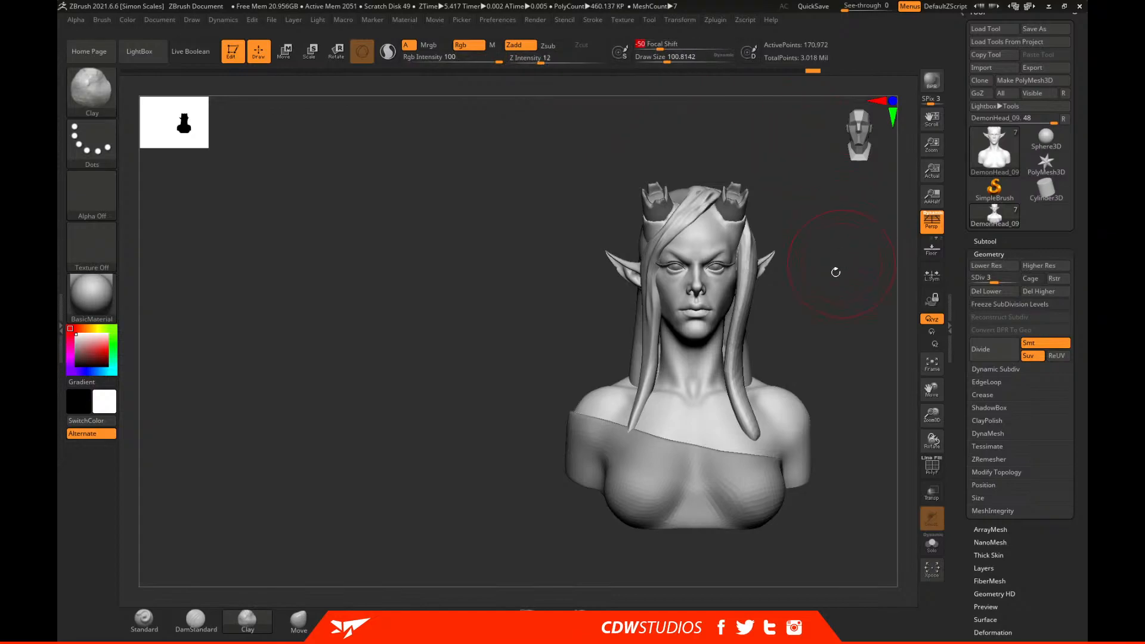
left_click_drag(835, 268, 798, 290, "alt")
key("space")
left_click_drag(690, 297, 679, 298)
left_click_drag(779, 292, 858, 385, "alt")
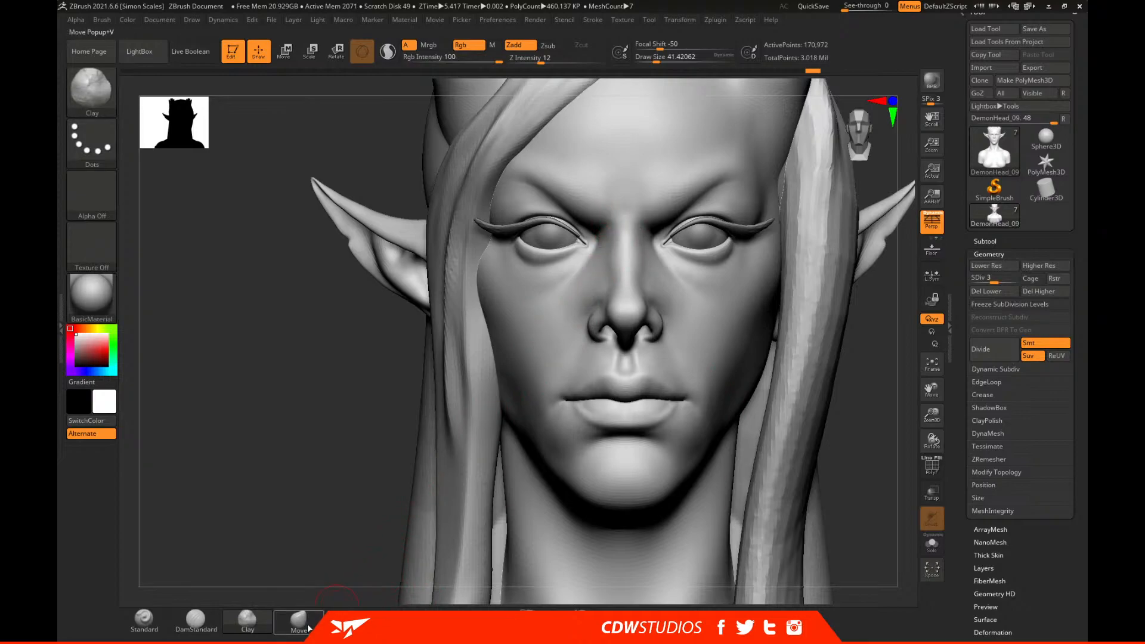
Undo the trial lasso mask and turn off LazyMouse for the lasso masking stroke.
mouse_move(403, 333)
left_mouse_down("ctrl")
mouse_move(595, 239)
mouse_move(440, 311)
left_mouse_up("ctrl")
key("ctrl+z")
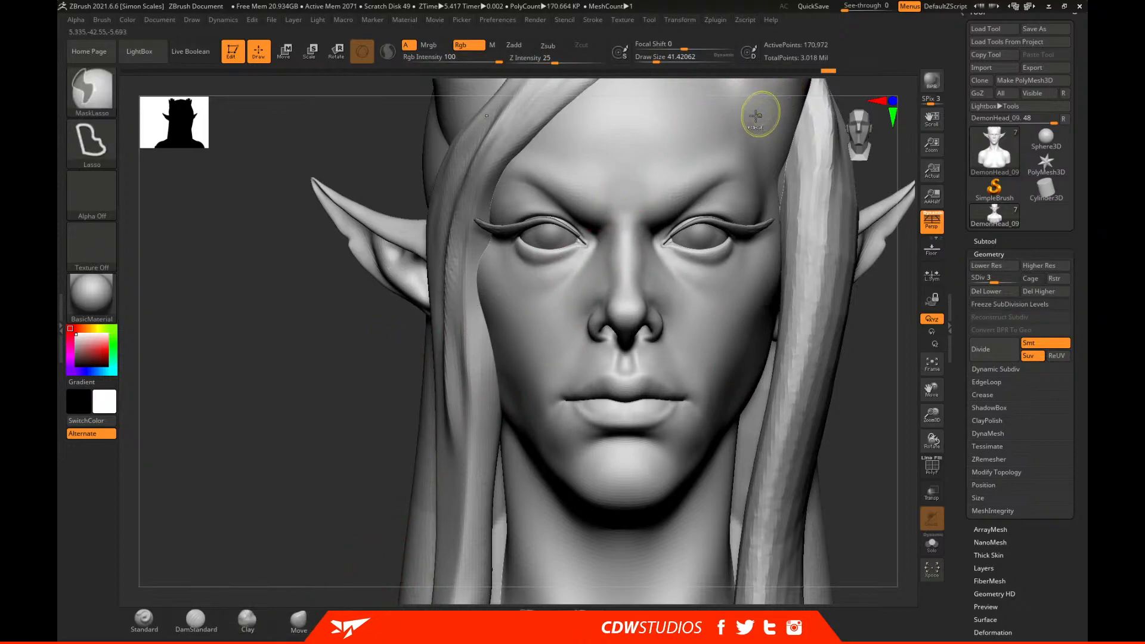
left_click(716, 20)
left_click(635, 21)
left_click(650, 20)
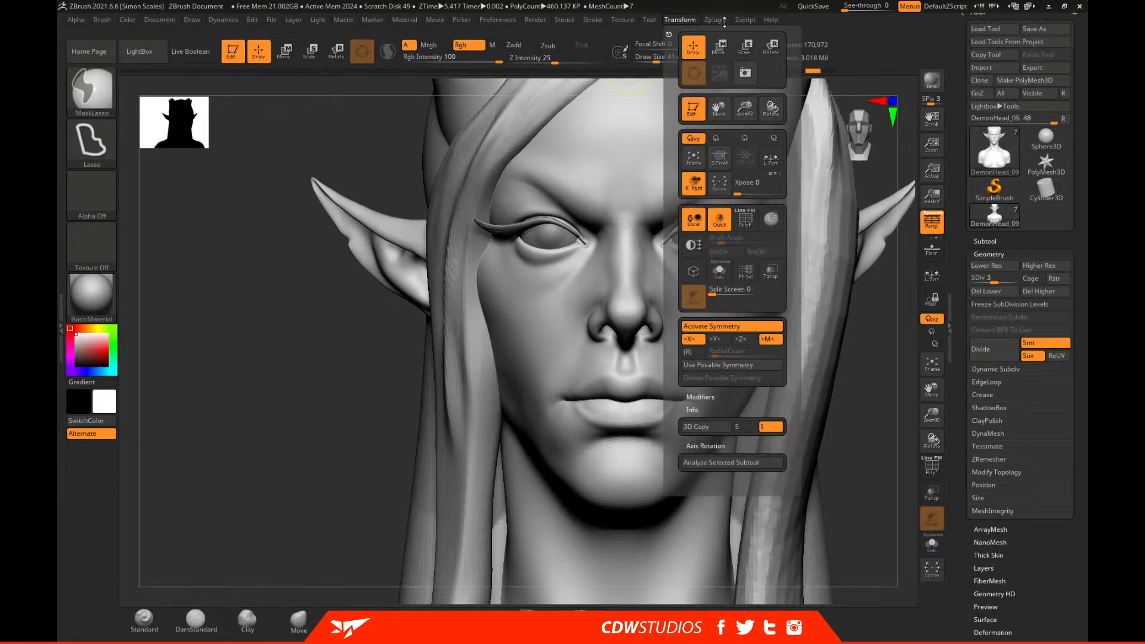
left_click(596, 18)
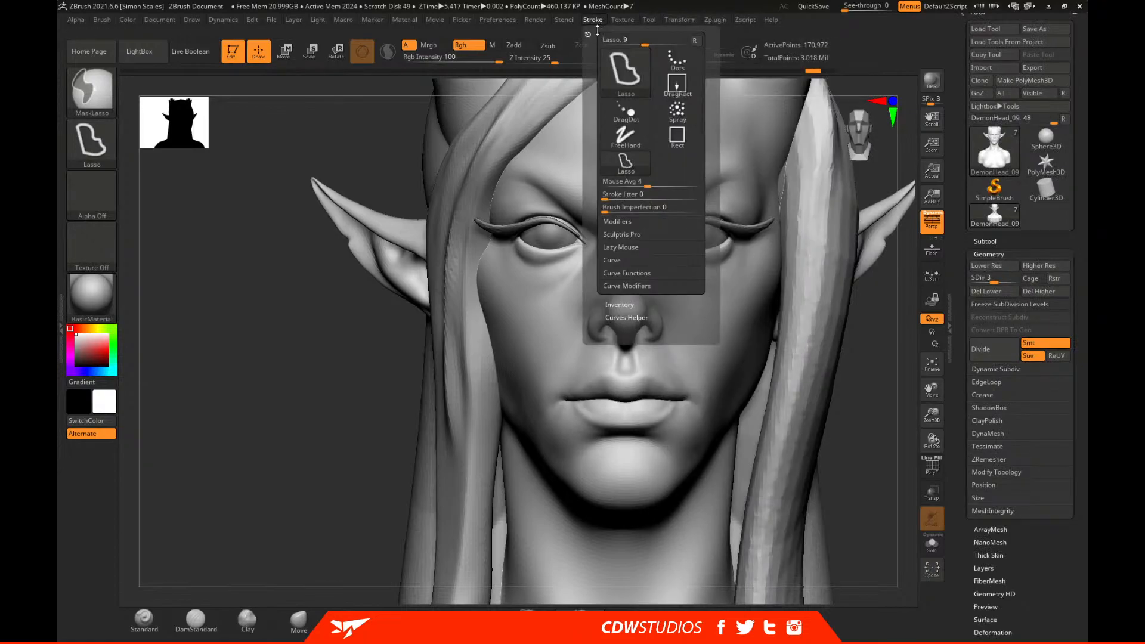
left_click(631, 247, "ctrl")
left_click(639, 262, "ctrl")
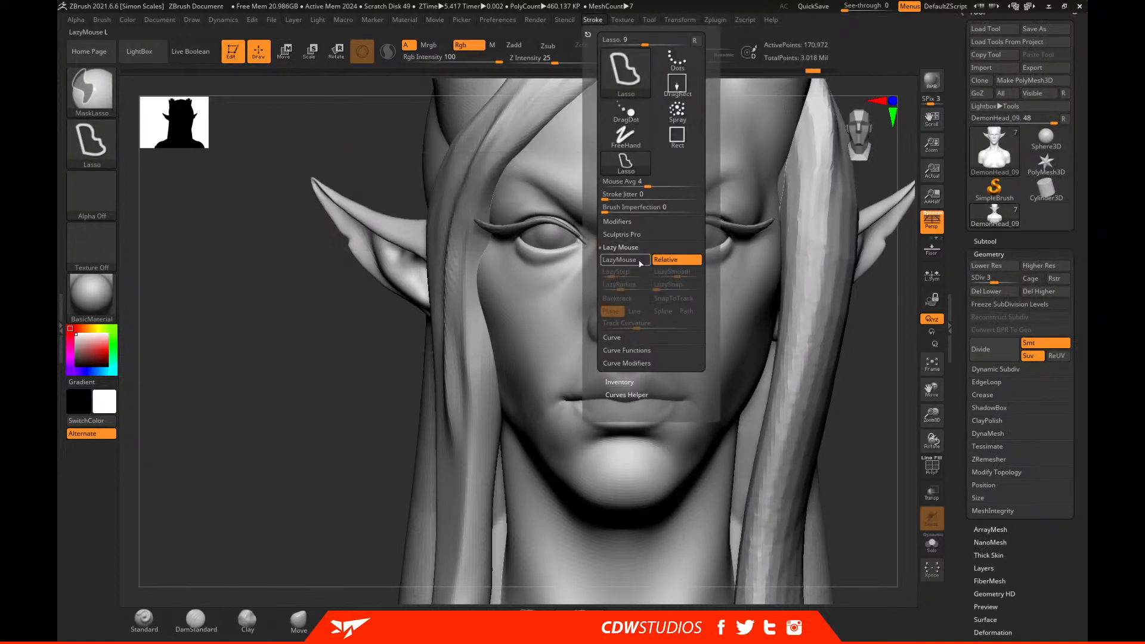
Lasso-mask a patch beneath each eye and switch to the Move brush with a draw size of about 54.
mouse_move(542, 271)
left_mouse_down("ctrl")
mouse_move(593, 240)
mouse_move(567, 210)
mouse_move(507, 219)
mouse_move(528, 286)
left_mouse_up("ctrl")
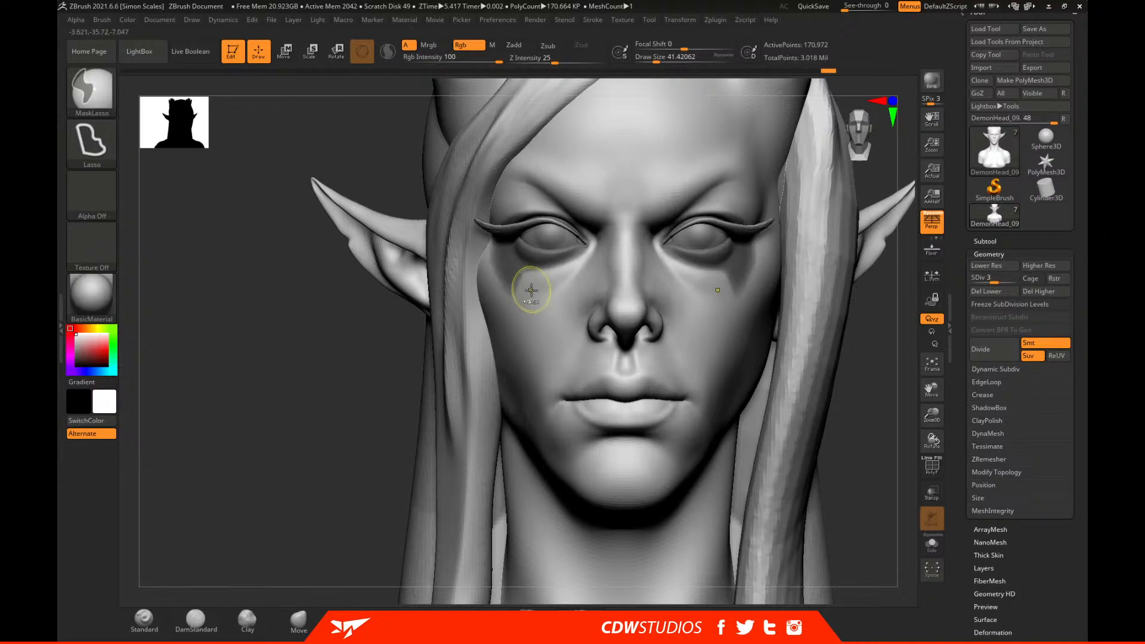
key("b")
key("c")
key("l")
left_click_drag(869, 360, 869, 400, "alt")
key("space")
left_click_drag(596, 246, 602, 244)
key("b")
key("m")
key("v")
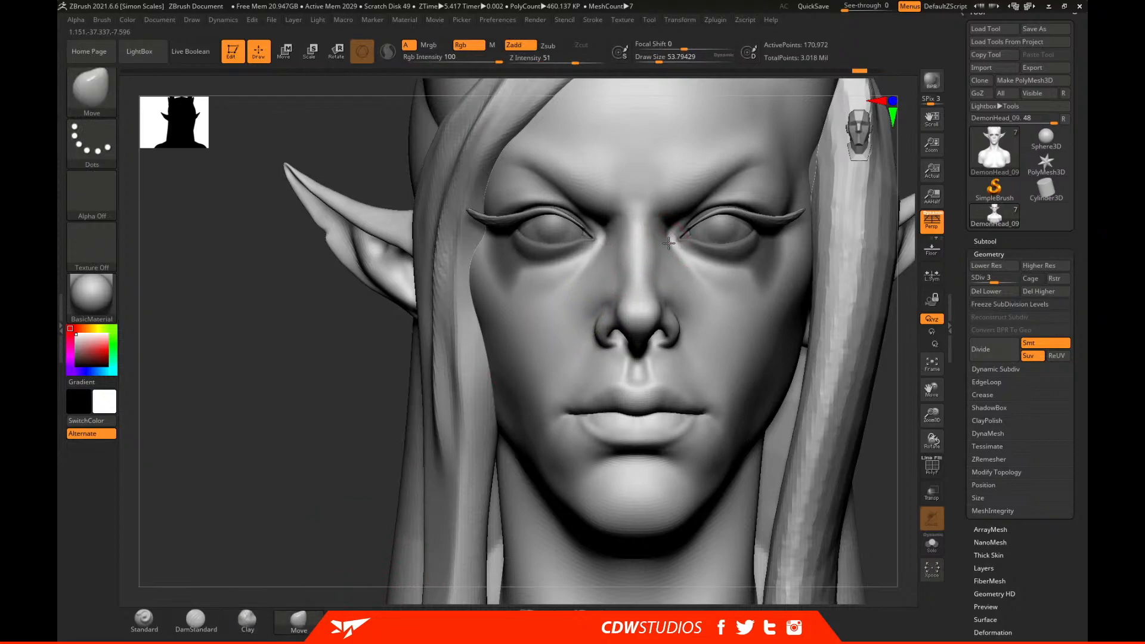
Reduce the Move brush's draw size to about 39 and nudge the area below the inner eyes.
key("space")
left_click_drag(675, 245, 669, 244)
left_click_drag(685, 258, 741, 275)
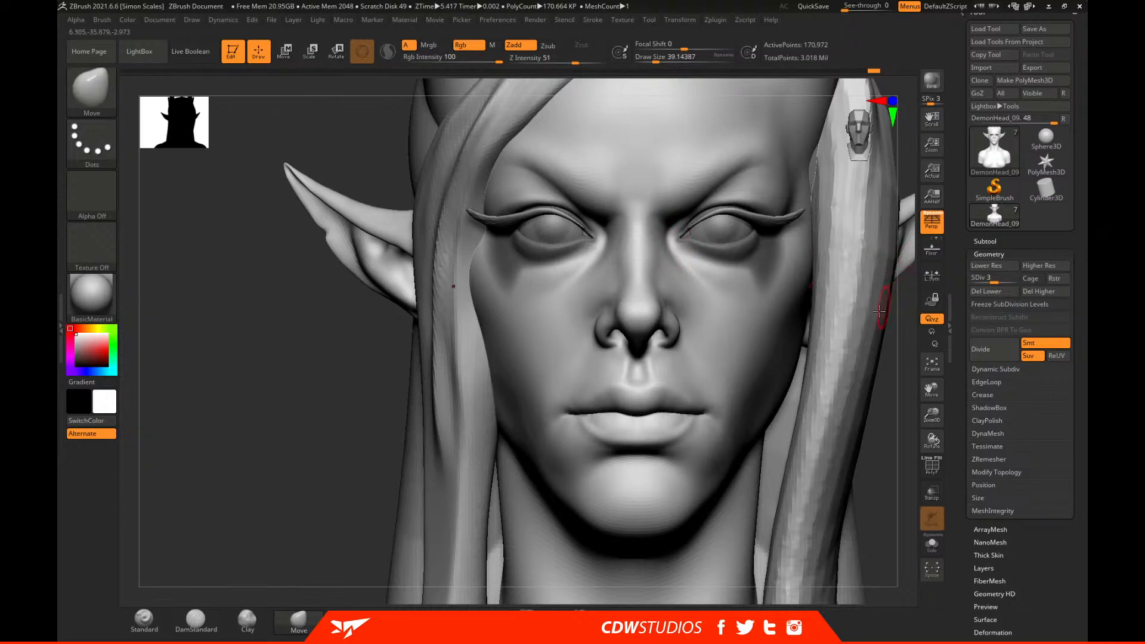
Undo the recent Move strokes and the mask patches beneath the eyes.
key("ctrl+z")
key("ctrl+z")
key("ctrl+z")
key("ctrl+z")
key("ctrl+z")
key("ctrl+z")
key("ctrl+z")
key("ctrl+z")
key("ctrl+z")
key("ctrl+z")
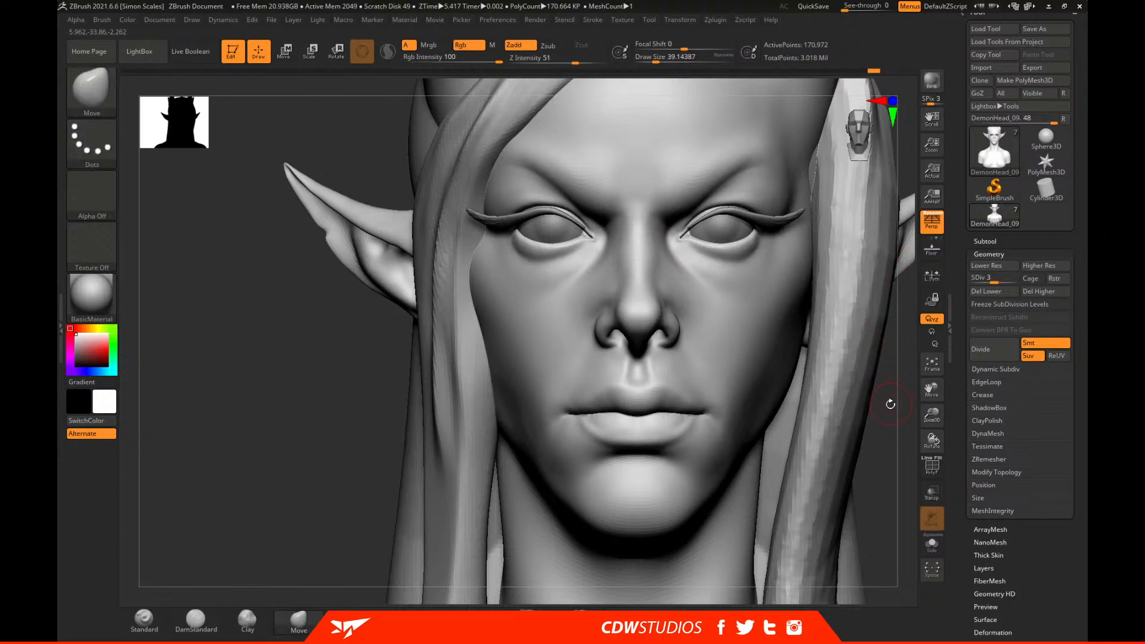
key("ctrl+z")
key("ctrl+z")
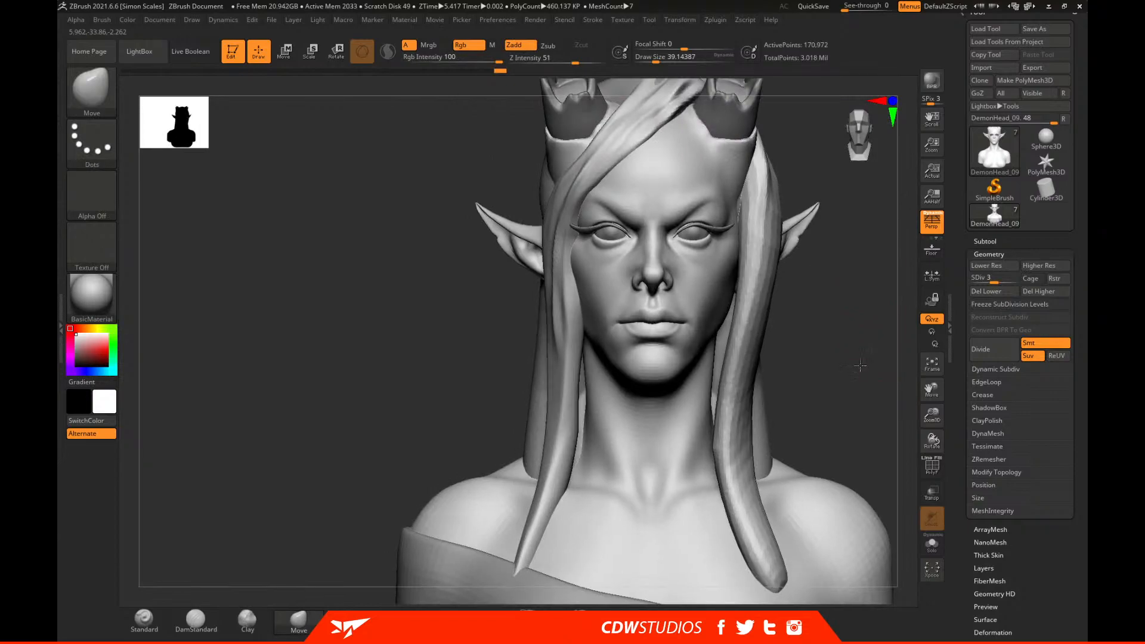
Switch to the Clay brush with a draw size of about 71 and raise the bust to subdivision level 4.
left_click(261, 621)
left_click_drag(871, 337, 702, 243, "shift")
left_click_drag(833, 201, 790, 371, "alt")
key("space")
left_click_drag(601, 345, 609, 345)
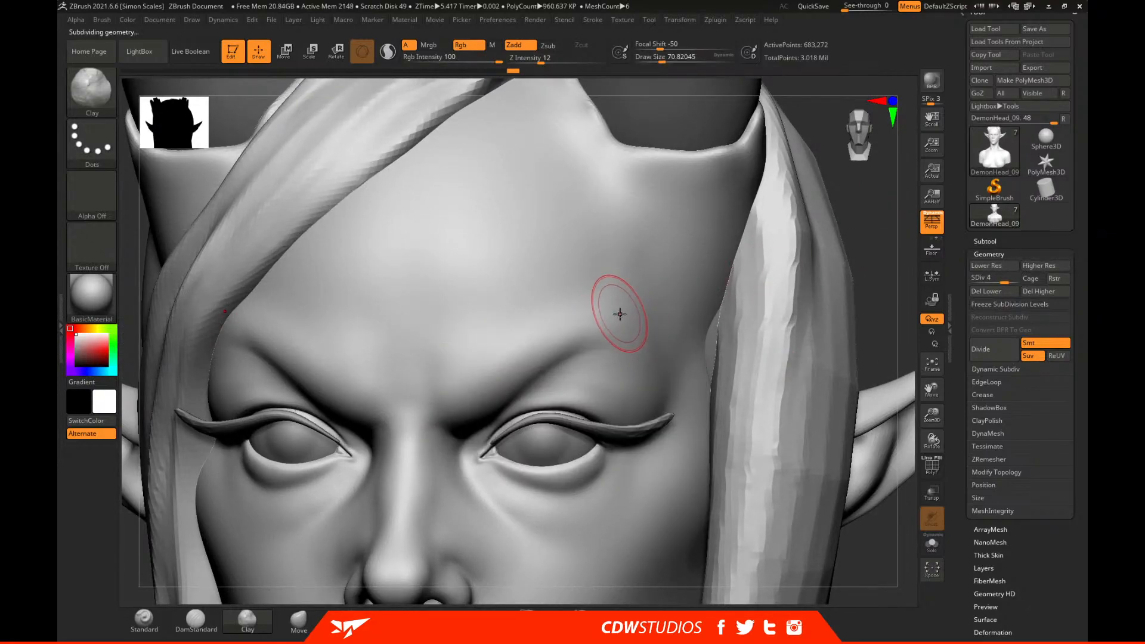
Build up and smooth the forehead above the outer brows with the Clay brush at Z Intensity 8.
left_click_drag(540, 60, 535, 60)
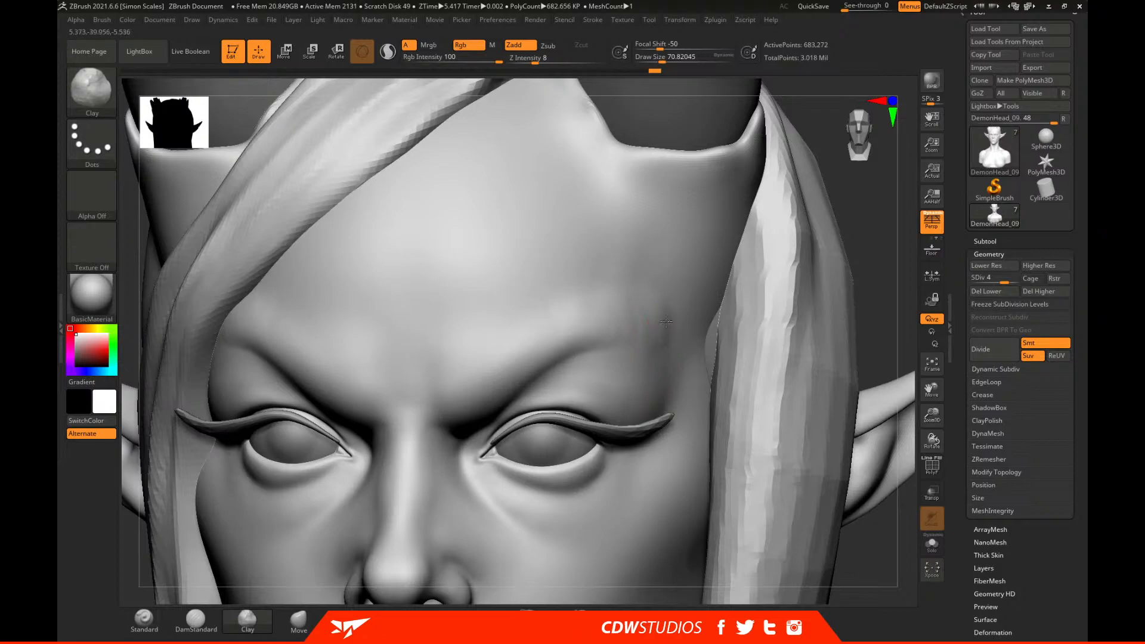
left_click_drag(870, 228, 690, 332)
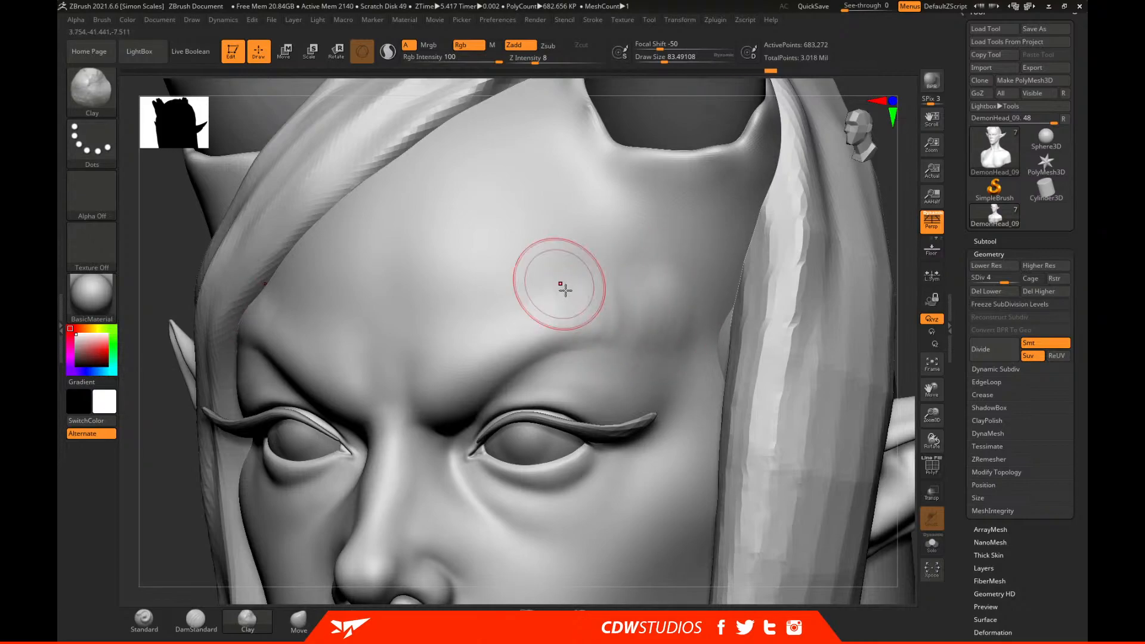
key("shift")
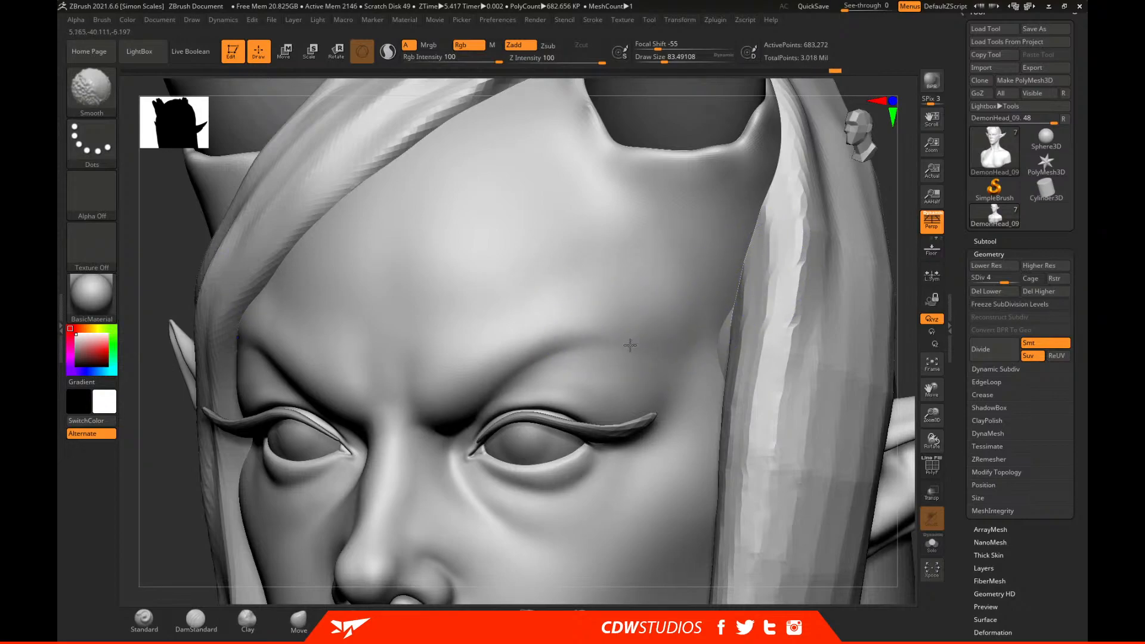
Shape the hollow between the inner brow and nose bridge with the FormSoft brush at a draw size of about 74.
mouse_move(900, 291)
left_mouse_down()
mouse_move(922, 289)
mouse_move(877, 306)
mouse_move(837, 145)
left_mouse_up()
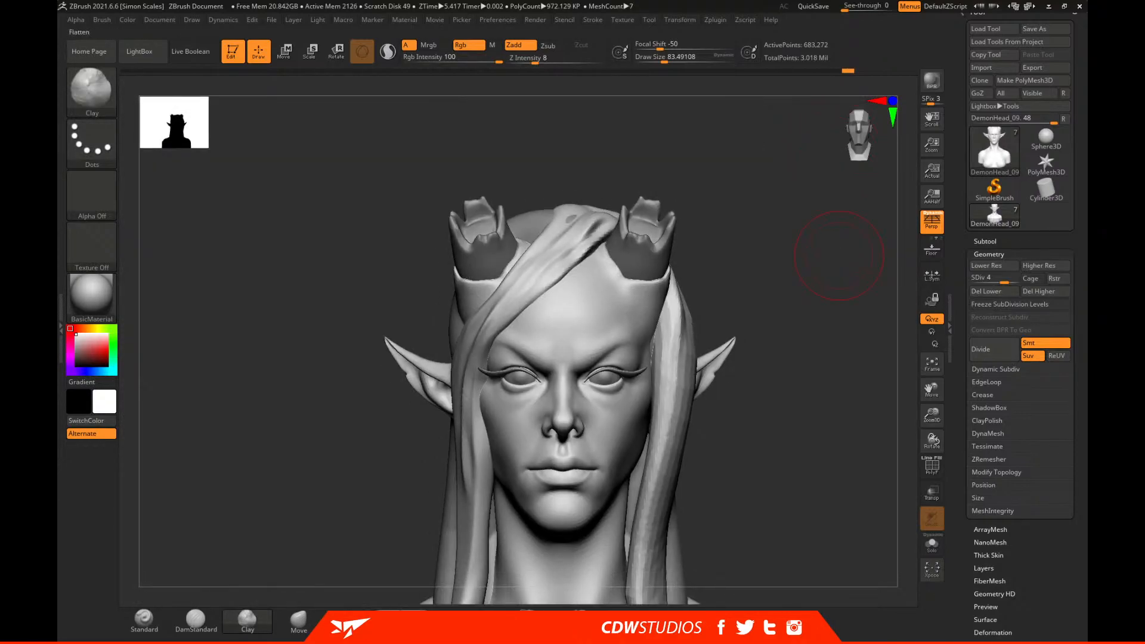
key("b")
key("f")
key("s")
left_click_drag(787, 286, 778, 447, "alt")
left_click_drag(820, 291, 869, 248)
key("space")
left_click_drag(487, 372, 476, 376)
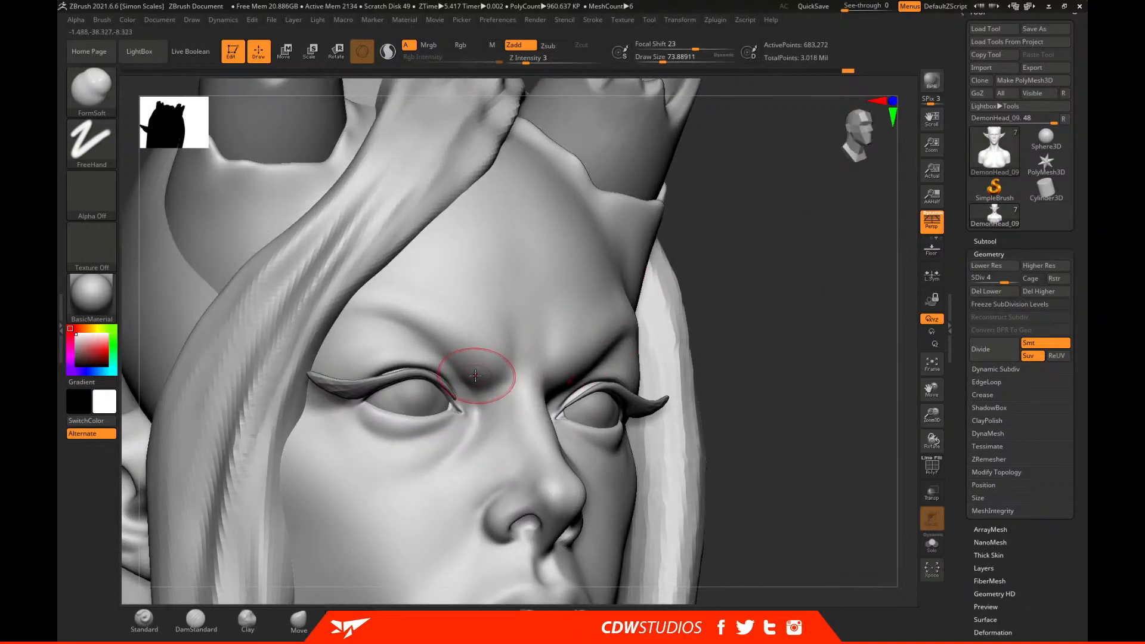
left_click_drag(809, 292, 807, 258)
mouse_move(467, 378)
left_mouse_down()
mouse_move(477, 382)
mouse_move(474, 366)
left_mouse_up()
Undo the last stroke, then rework the inner brow with the Clay brush and smooth the surface.
left_click(255, 627)
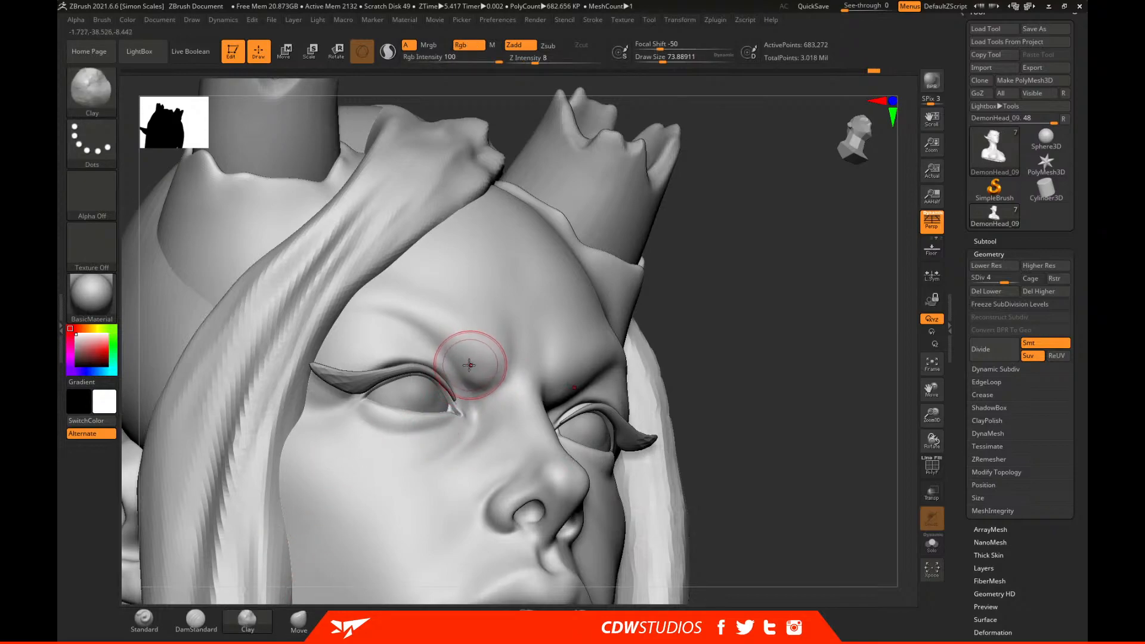
key("ctrl+z")
mouse_move(483, 362)
left_mouse_down()
mouse_move(491, 366)
mouse_move(479, 371)
left_mouse_up()
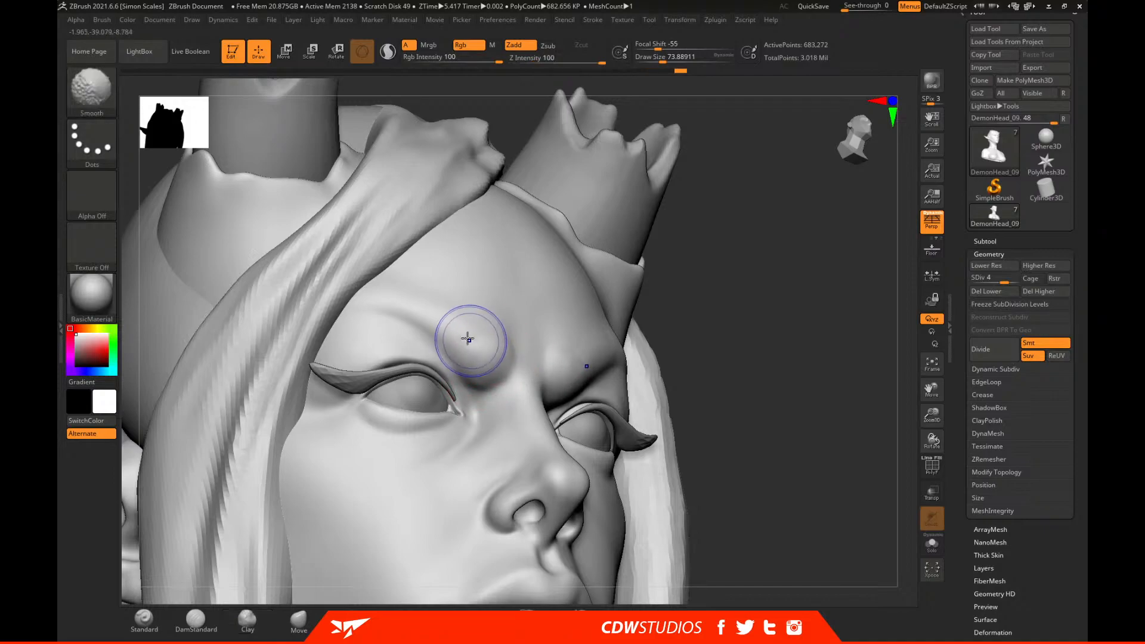
left_click_drag(685, 277, 712, 284)
mouse_move(522, 351)
left_mouse_down("shift")
mouse_move(509, 330)
mouse_move(514, 372)
left_mouse_up("shift")
Add clay strokes above the outer brow toward the temple and smooth them into the forehead.
left_click_drag(884, 288, 856, 263)
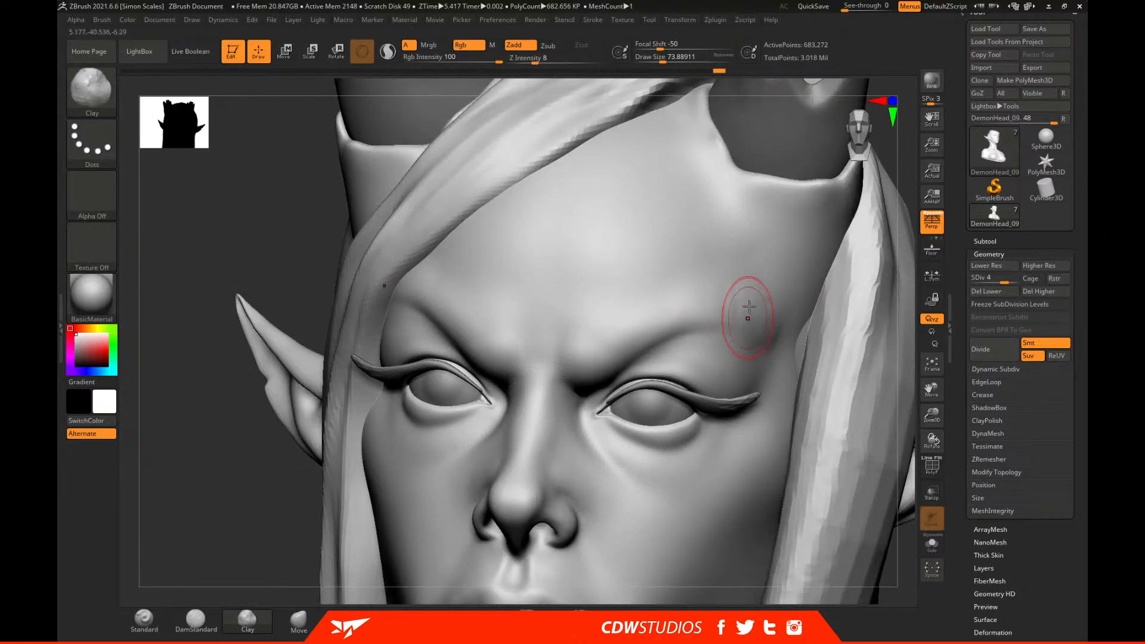
left_click_drag(746, 303, 728, 299)
mouse_move(728, 299)
left_mouse_down()
mouse_move(715, 289)
mouse_move(689, 304)
mouse_move(729, 276)
mouse_move(744, 334)
left_mouse_up()
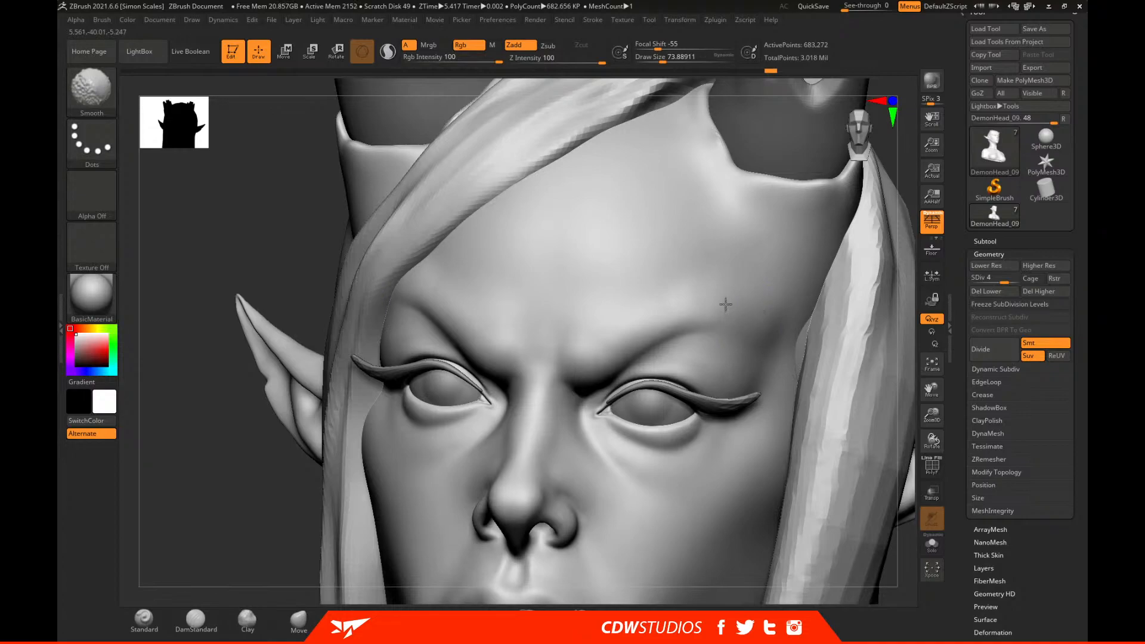
left_click_drag(725, 313, 808, 307, "shift")
Refine the area between the inner brows and nose bridge with the Clay brush at a draw size of about 41.
mouse_move(904, 391)
left_mouse_down("alt")
mouse_move(891, 278)
mouse_move(793, 196)
mouse_move(825, 343)
left_mouse_up("alt")
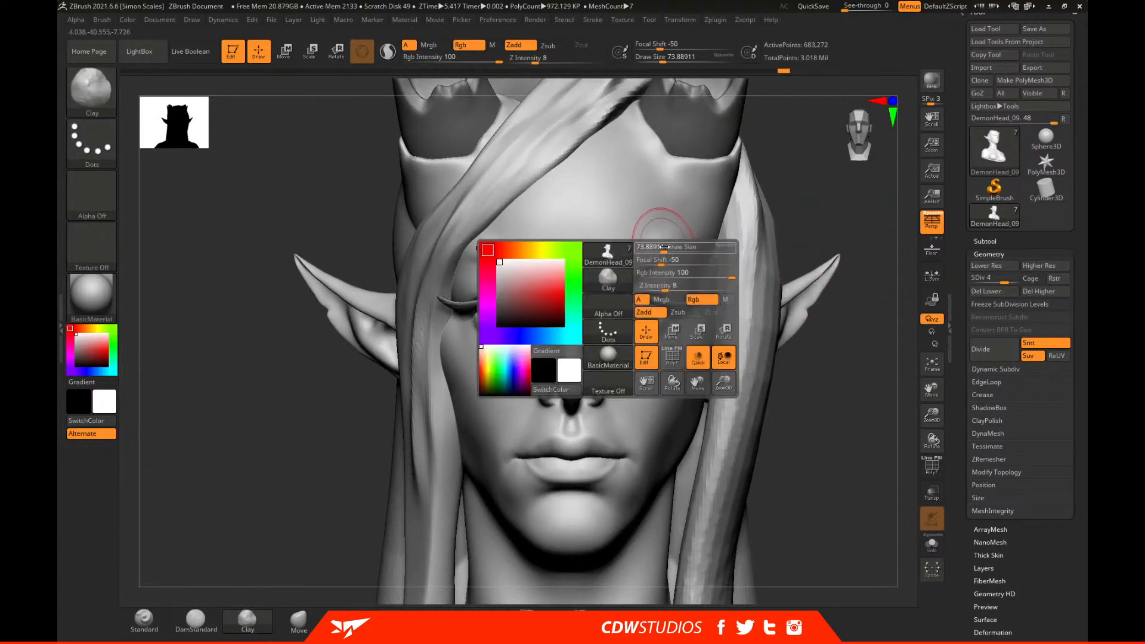
mouse_move(813, 199)
left_mouse_down()
mouse_move(805, 241)
mouse_move(731, 258)
mouse_move(747, 246)
mouse_move(749, 258)
mouse_move(777, 225)
mouse_move(837, 213)
mouse_move(818, 323)
left_mouse_up()
key("space")
left_click_drag(580, 303, 566, 303)
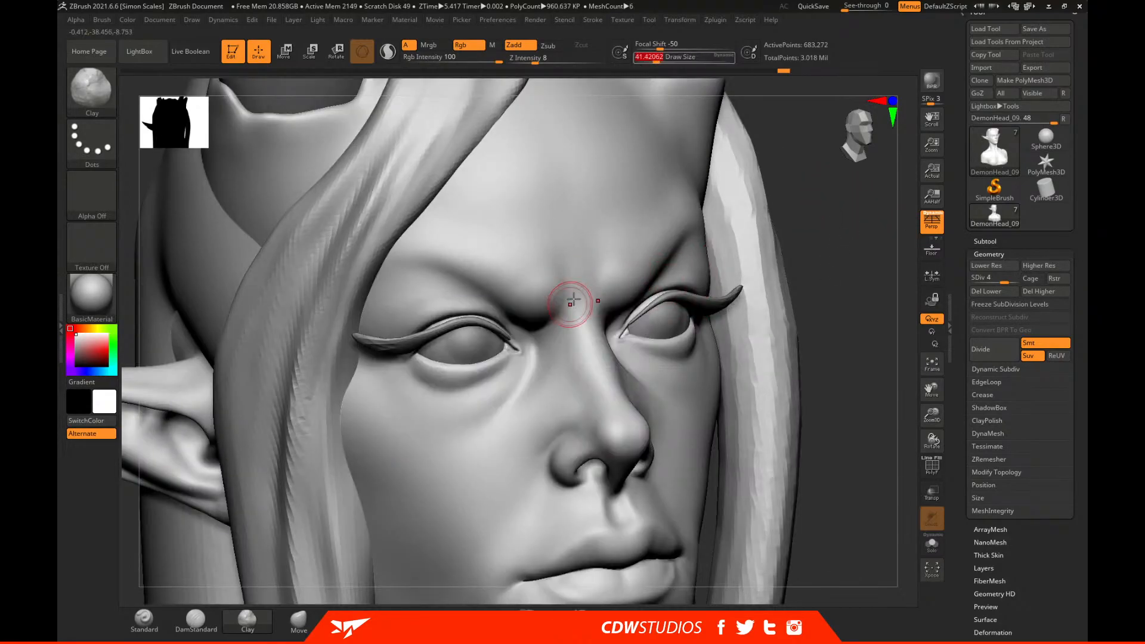
left_click_drag(867, 224, 572, 308)
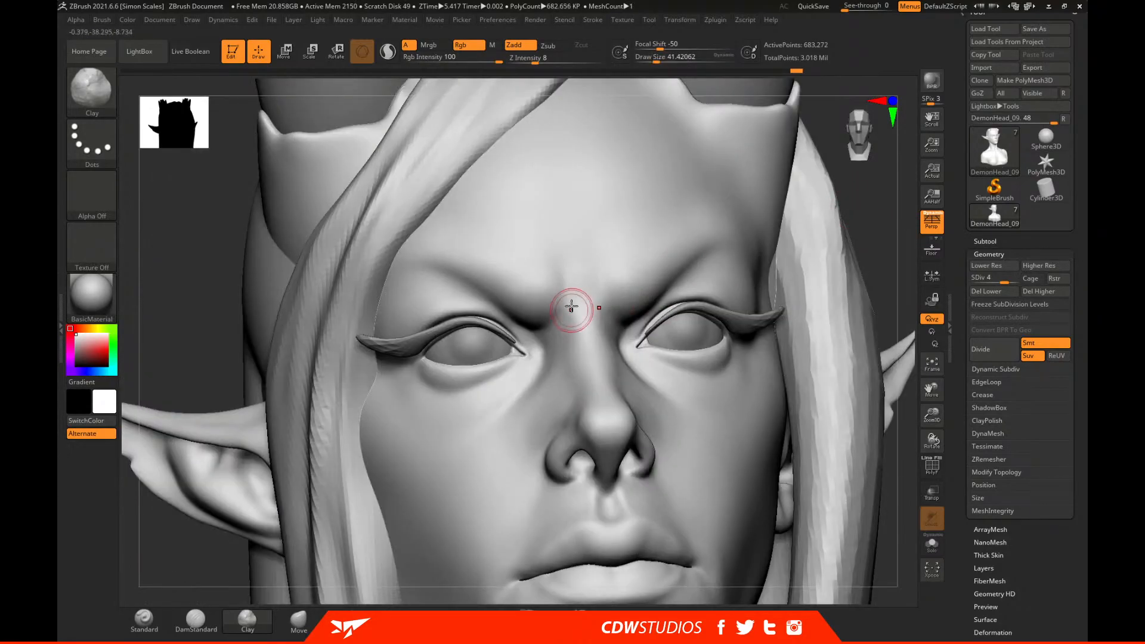
mouse_move(891, 229)
left_mouse_down()
mouse_move(588, 286)
mouse_move(578, 302)
left_mouse_up()
Enlarge the Clay brush to a draw size of about 54, then build up and smooth the area between the brows.
key("space")
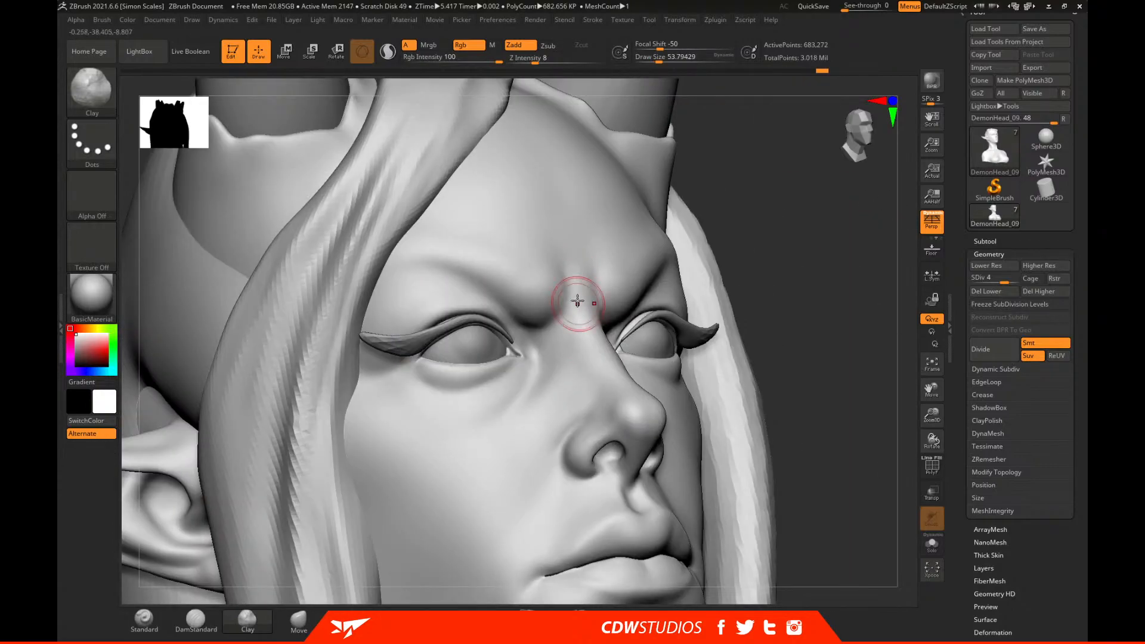
key("shift")
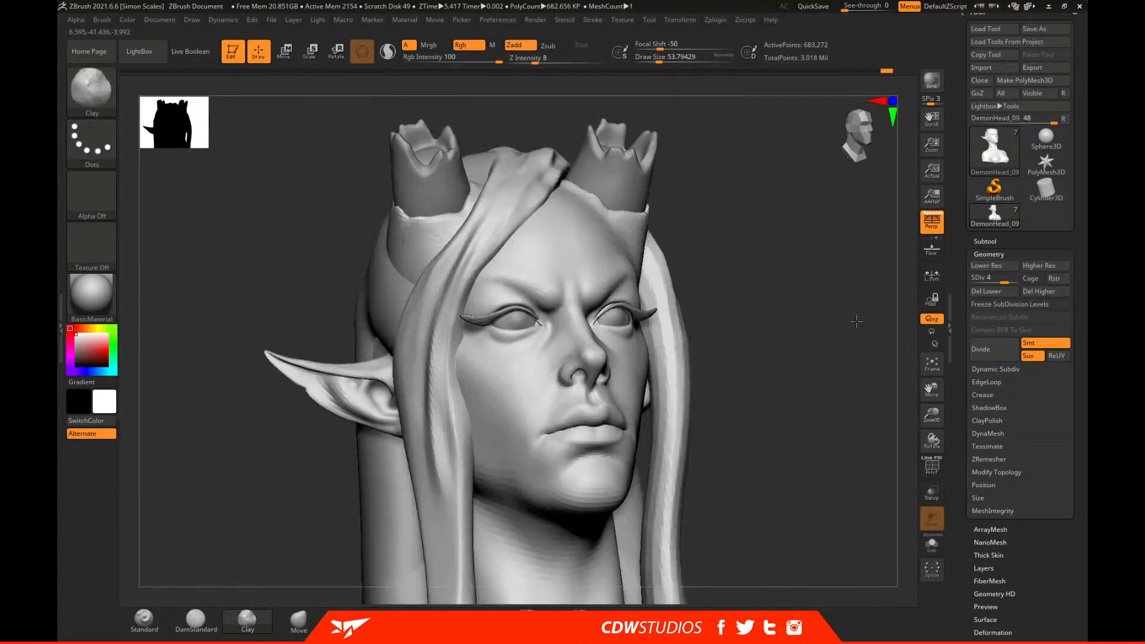
key("shift")
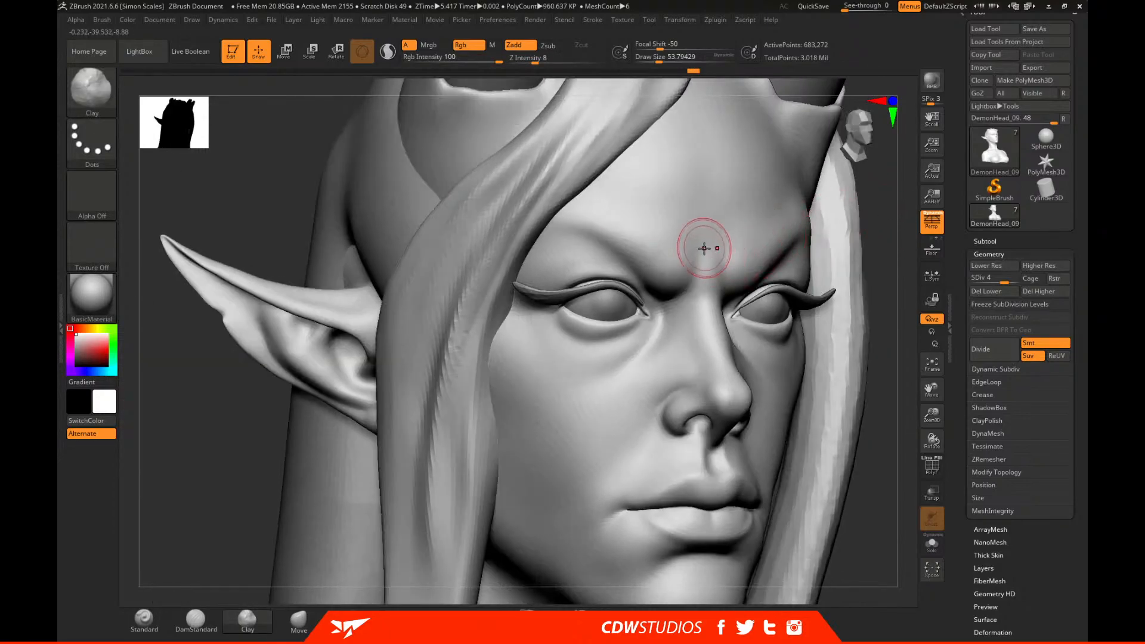
key("shift")
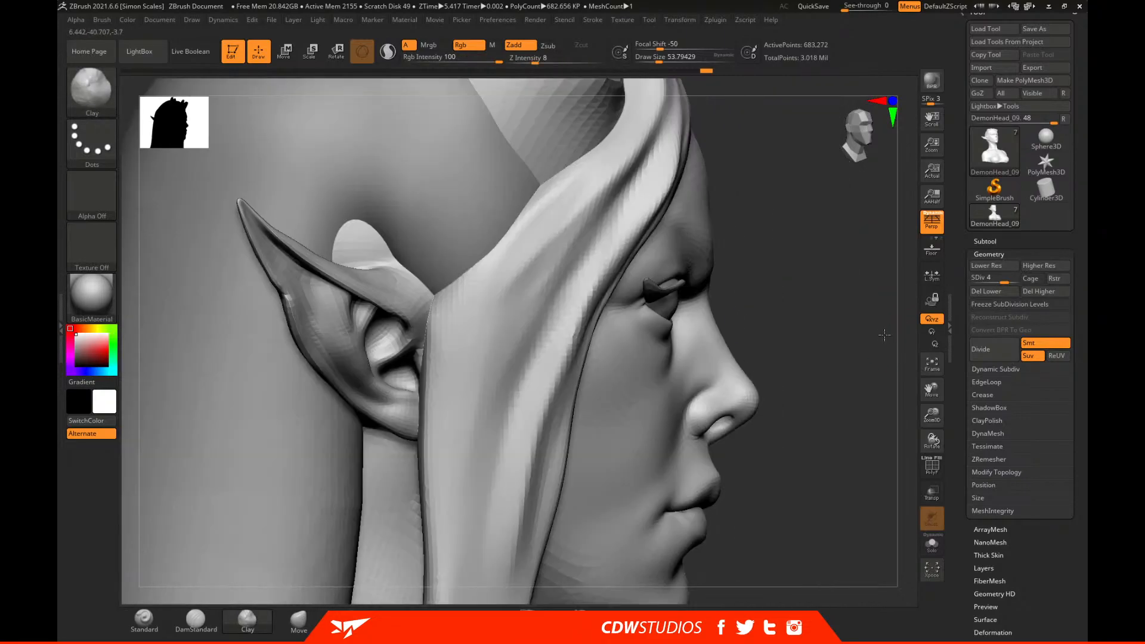
Lower the head to subdivision level 2 and adjust the nose with the Move brush at a draw size of about 71.
left_click_drag(868, 344, 718, 281)
key("space")
left_click_drag(827, 300, 835, 310, "alt")
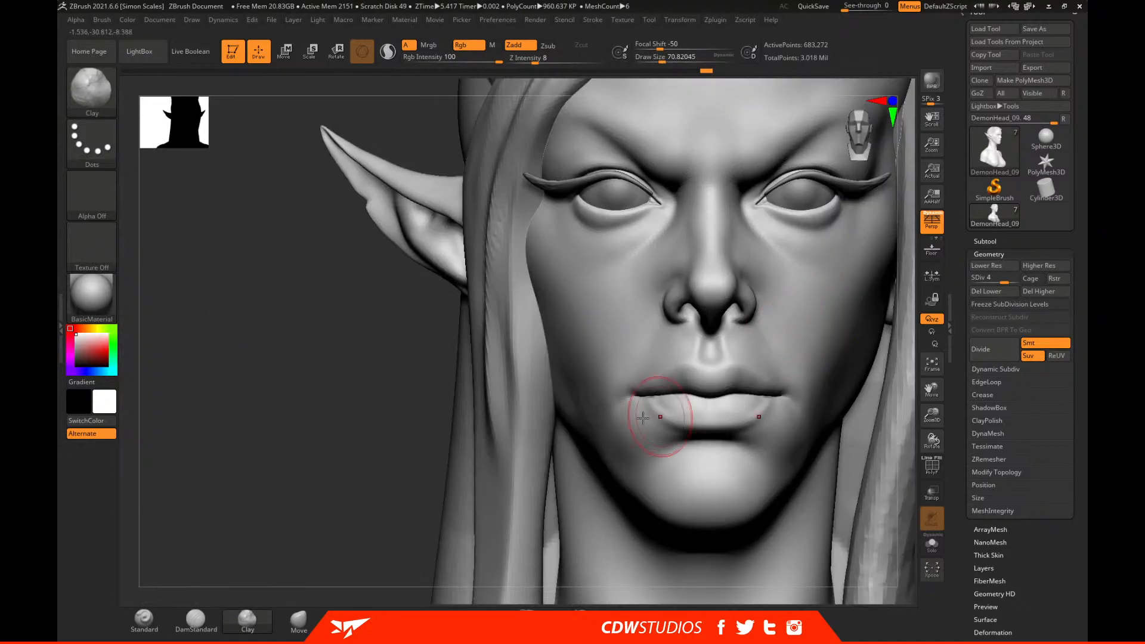
mouse_move(396, 455)
left_mouse_down()
mouse_move(741, 310)
mouse_move(840, 283)
mouse_move(732, 314)
left_mouse_up()
left_click_drag(867, 294, 877, 319)
left_click(298, 621)
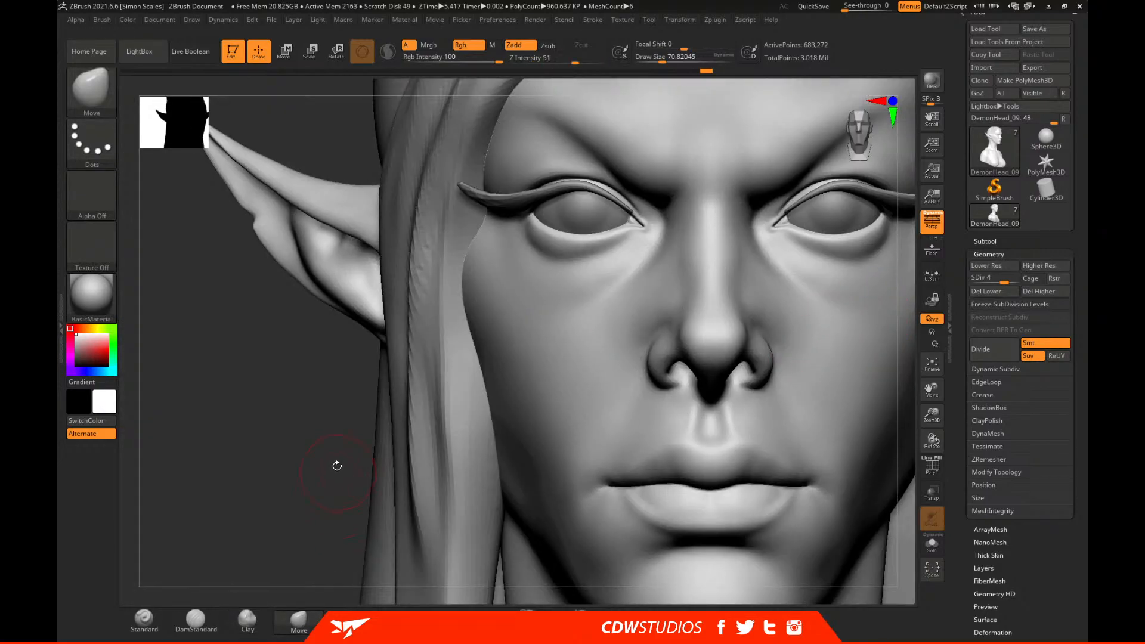
left_click_drag(336, 467, 343, 387)
left_click(993, 266)
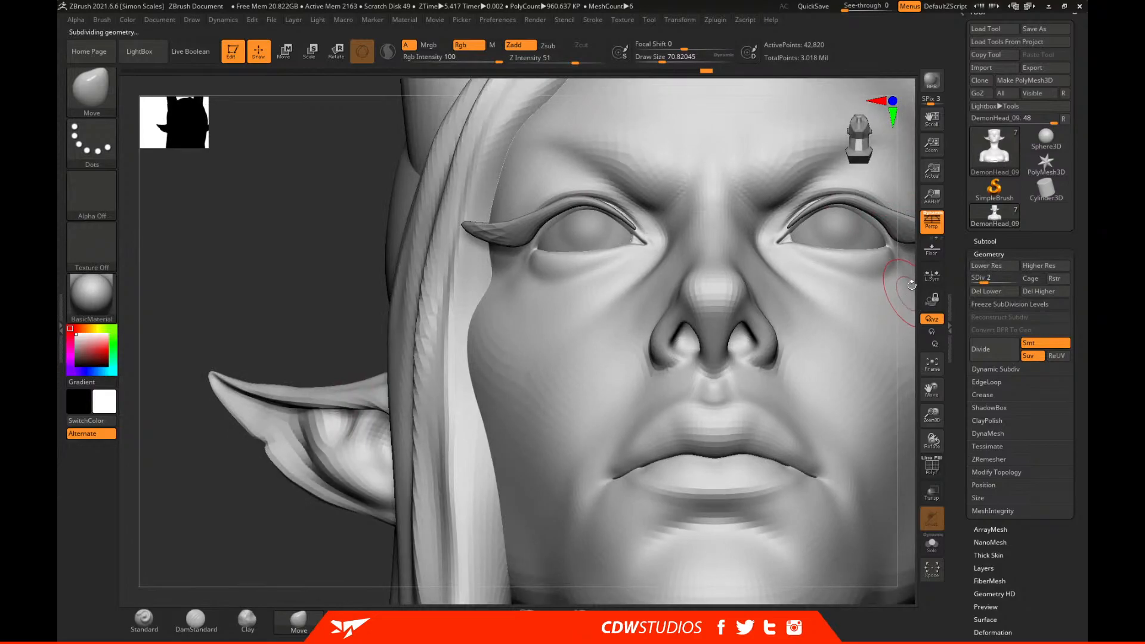
left_click(993, 266)
key("space")
left_click(689, 283)
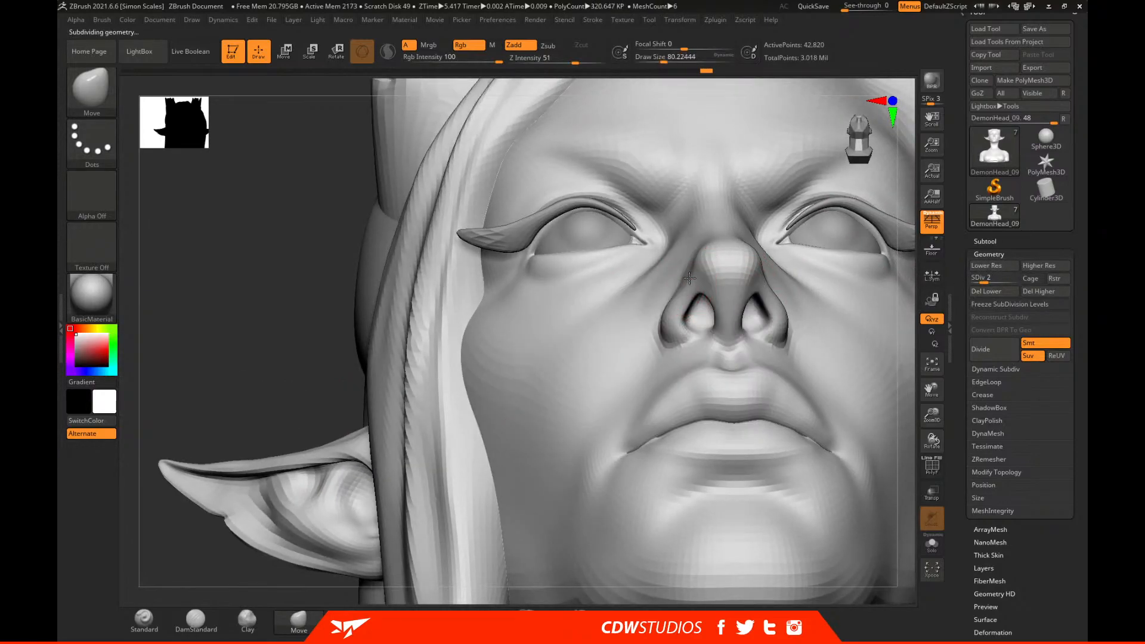
key("space")
left_click(689, 283)
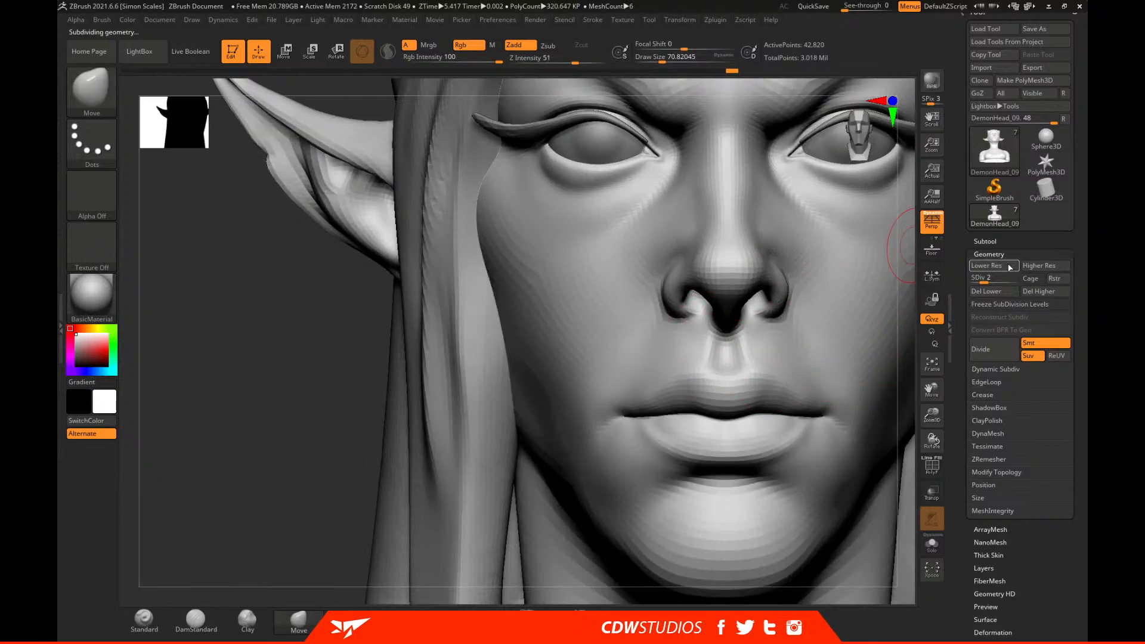
Raise the head to subdivision level 3, then refine the nose bridge and tip with the Clay brush at about 54 and smooth them.
left_click(247, 621)
left_click(1039, 265)
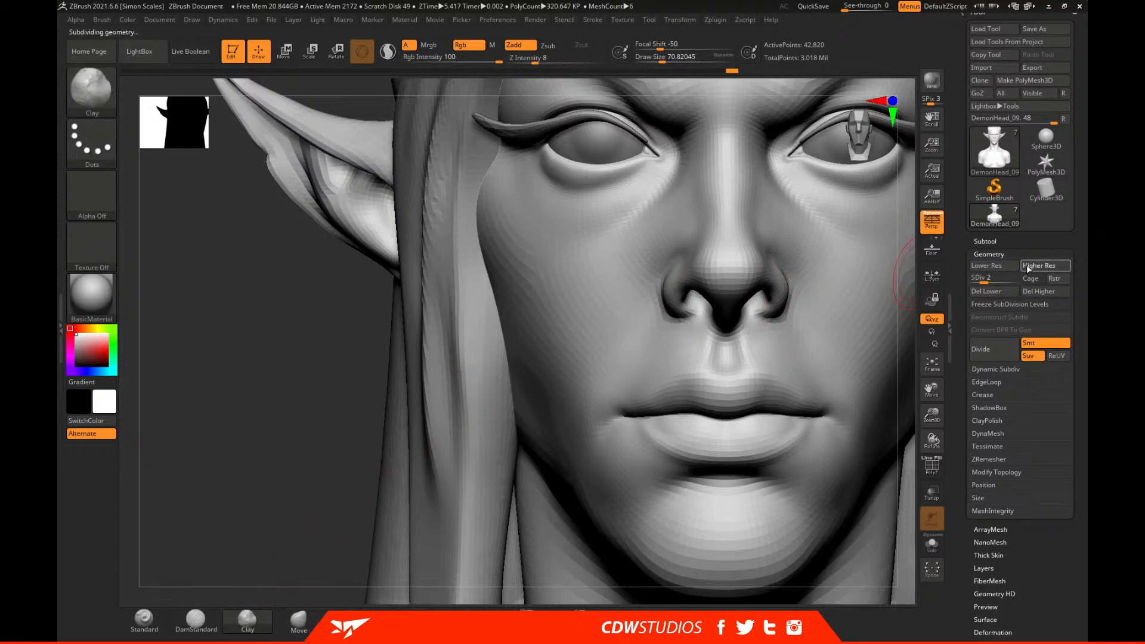
left_click_drag(910, 279, 712, 261)
key("bracketleft")
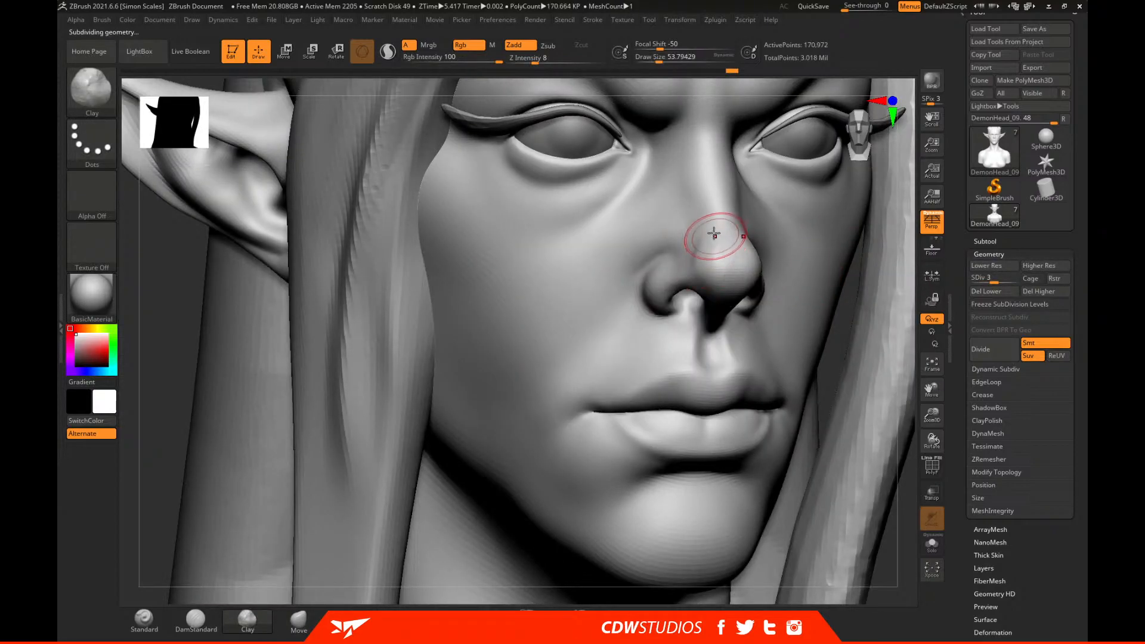
key("shift")
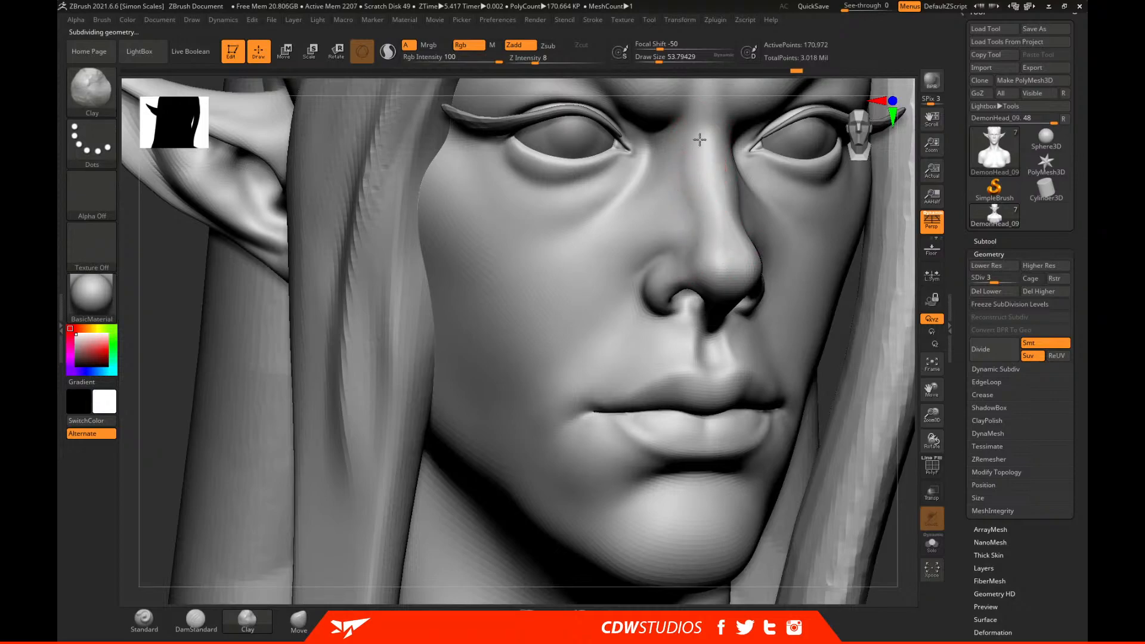
key("shift")
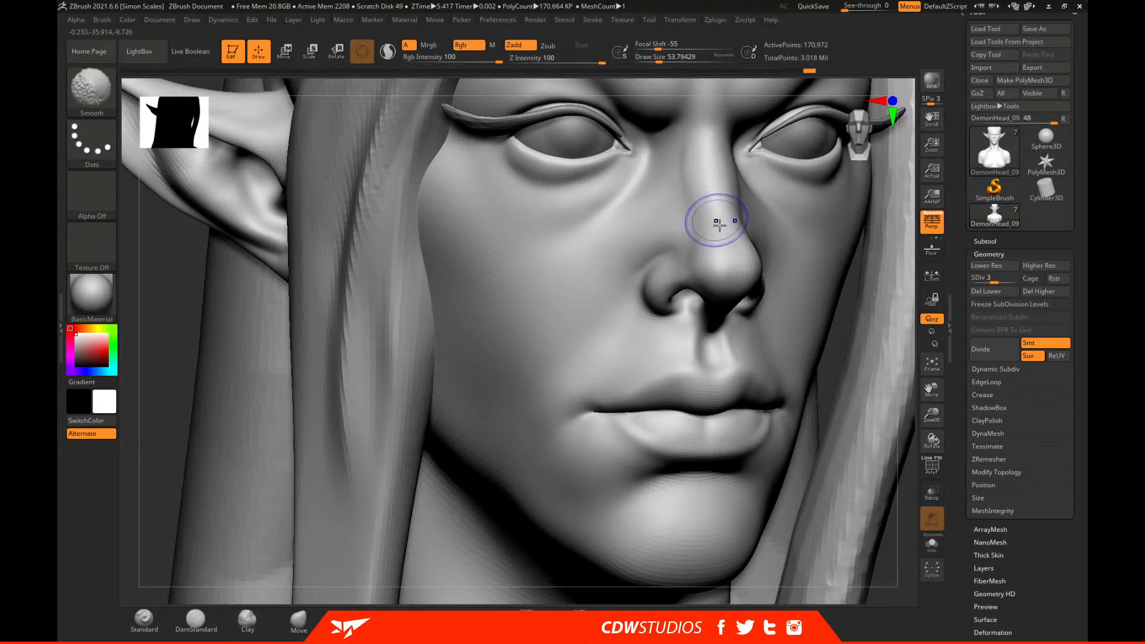
Shape the nose underside around the nostrils with a clay stroke and the Move brush at a draw size of about 80.
mouse_move(899, 316)
left_mouse_down()
mouse_move(835, 318)
mouse_move(885, 103)
left_mouse_up()
mouse_move(877, 294)
left_mouse_down()
mouse_move(796, 321)
mouse_move(900, 278)
mouse_move(869, 248)
mouse_move(841, 394)
mouse_move(729, 350)
left_mouse_up()
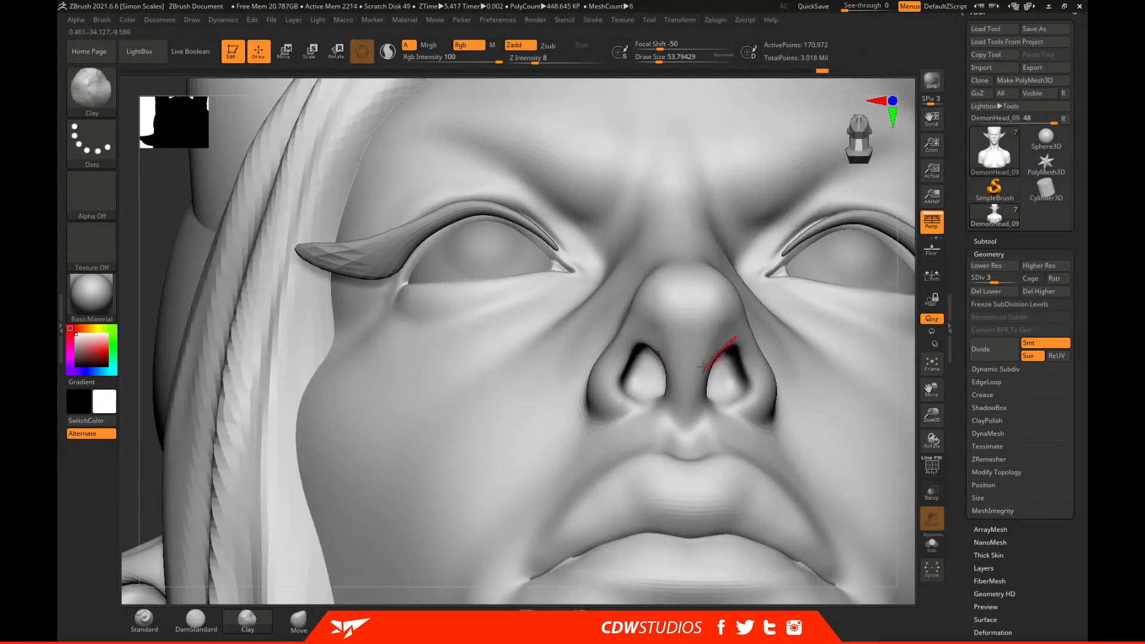
left_click(319, 614)
key("space")
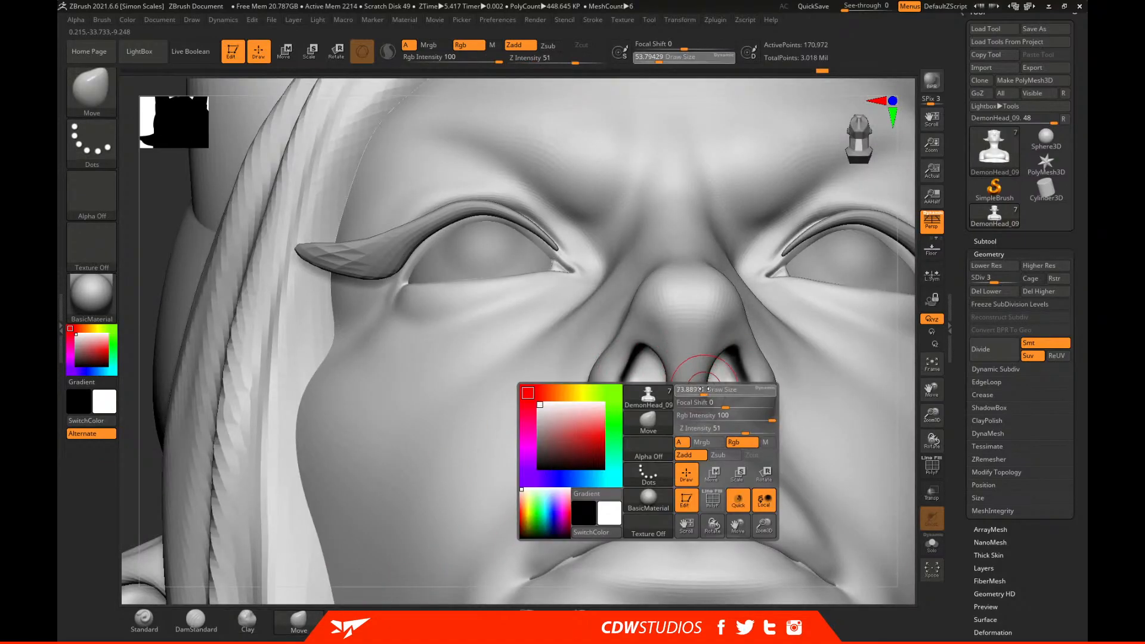
left_click_drag(889, 320, 777, 357)
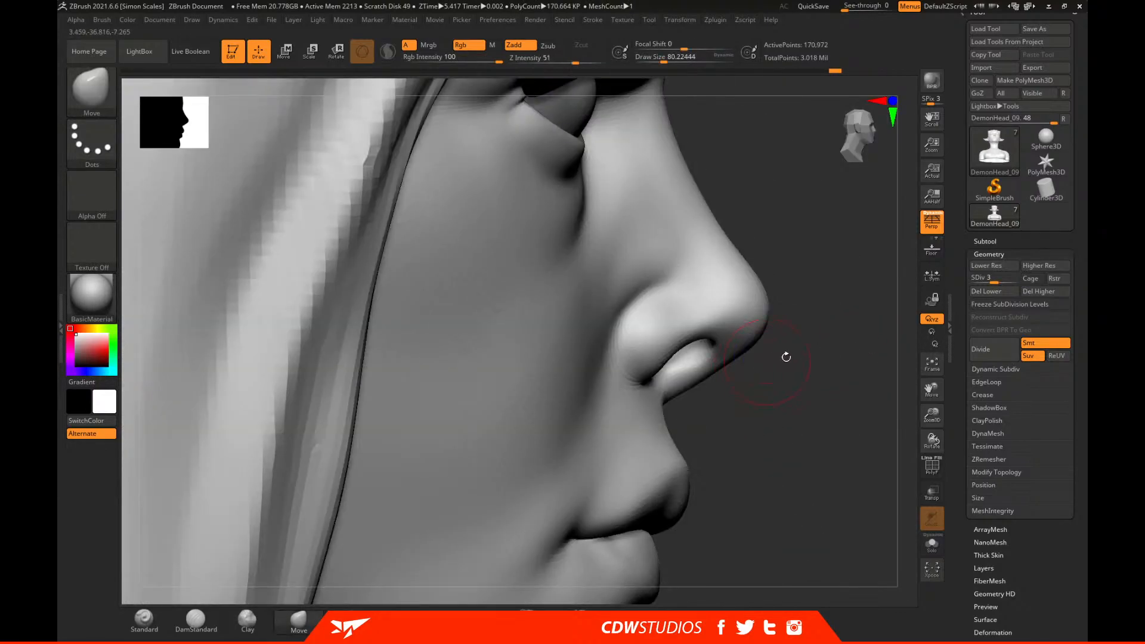
mouse_move(826, 395)
left_mouse_down()
mouse_move(856, 378)
mouse_move(808, 371)
left_mouse_up()
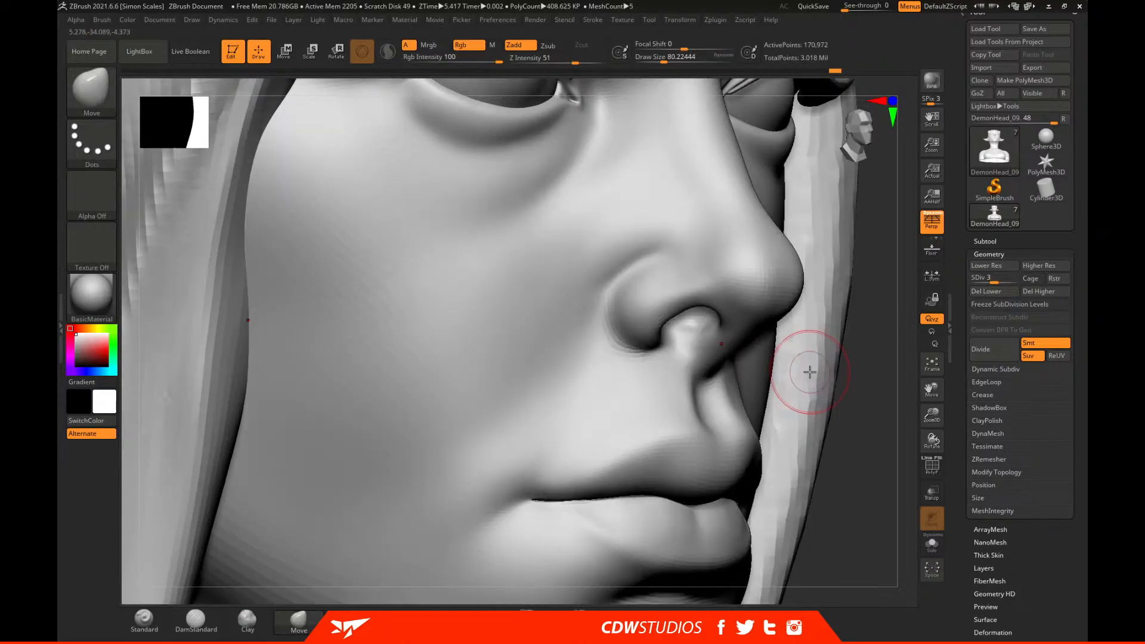
Build up the cheek above the nostril wing with the Clay brush at subdivision level 4, enlarging it to about 74, and smooth the surface.
left_click(247, 621)
key("space")
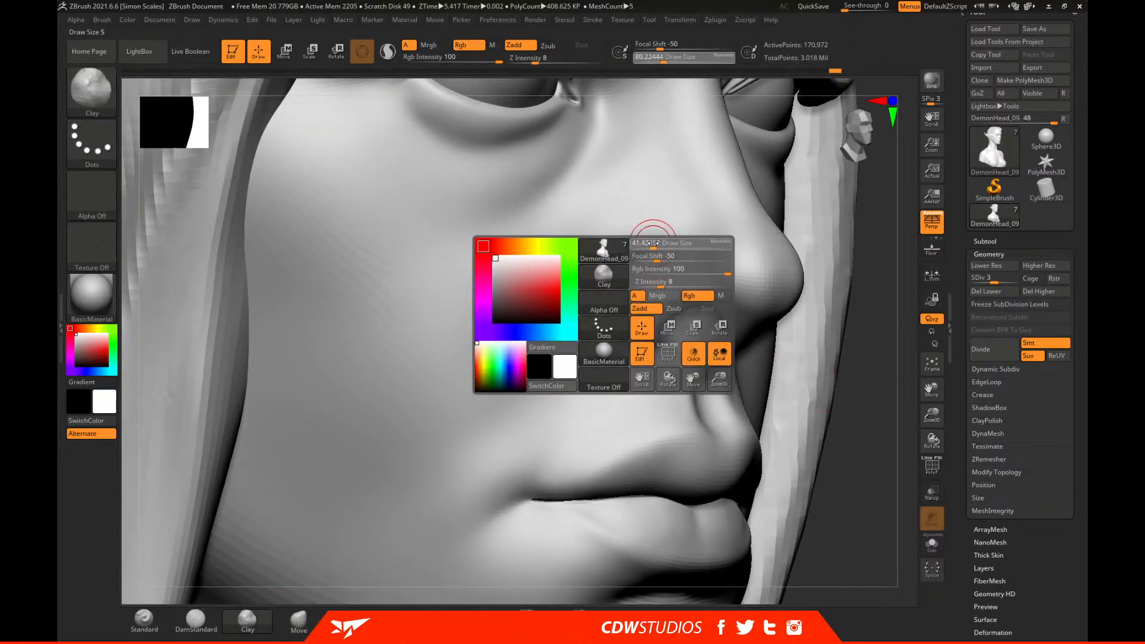
key("d")
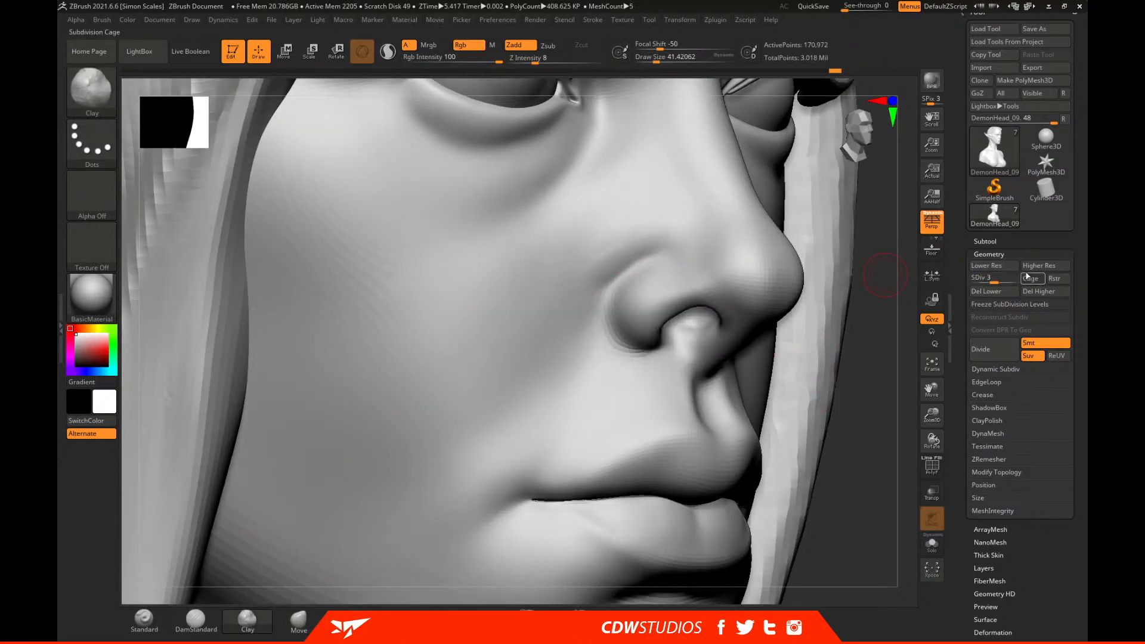
key("space")
left_click_drag(597, 273, 641, 241)
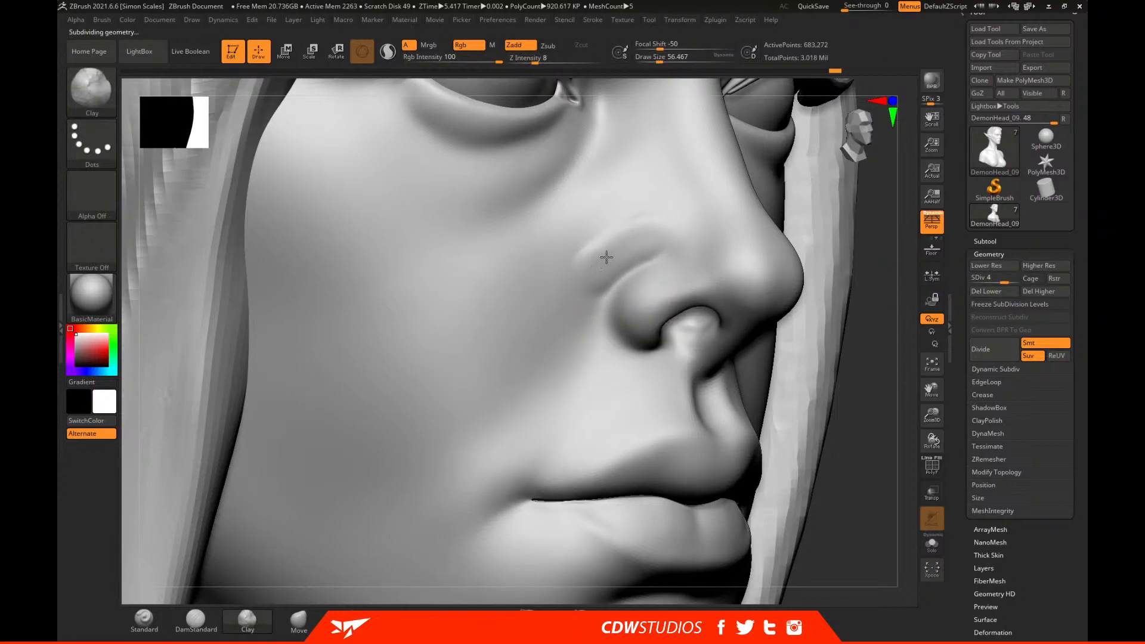
key("space")
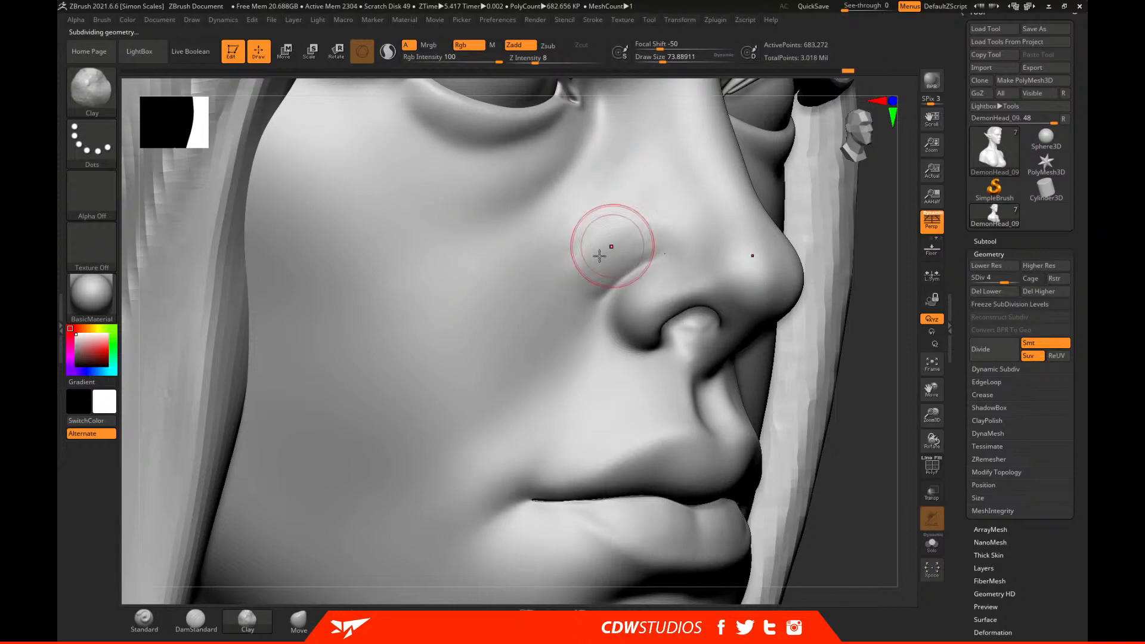
key("shift")
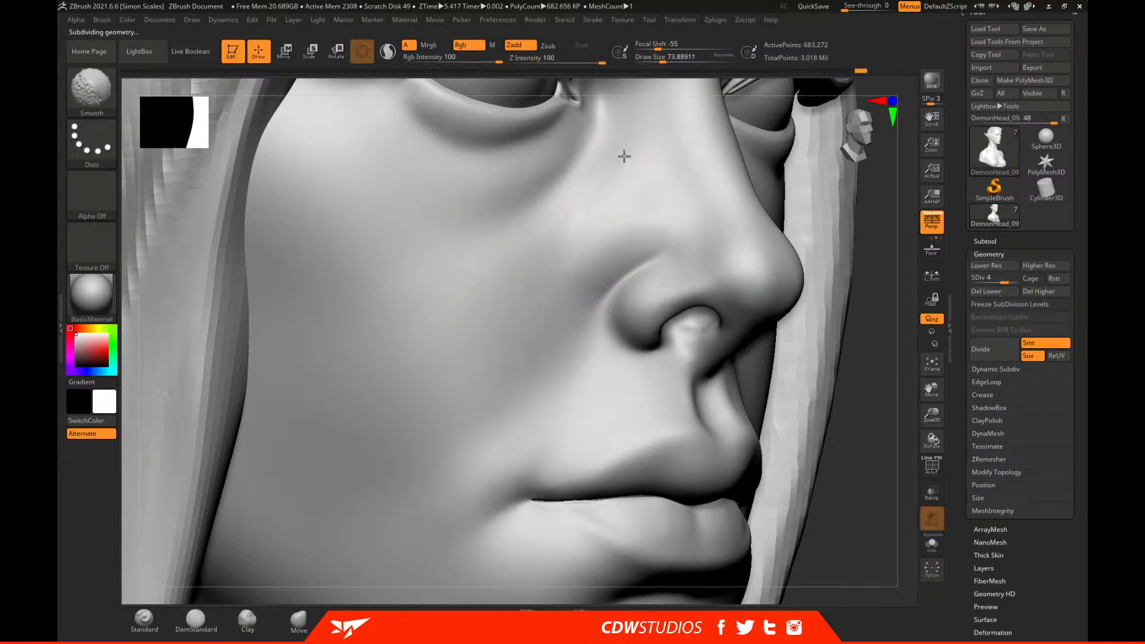
left_click_drag(871, 322, 759, 378)
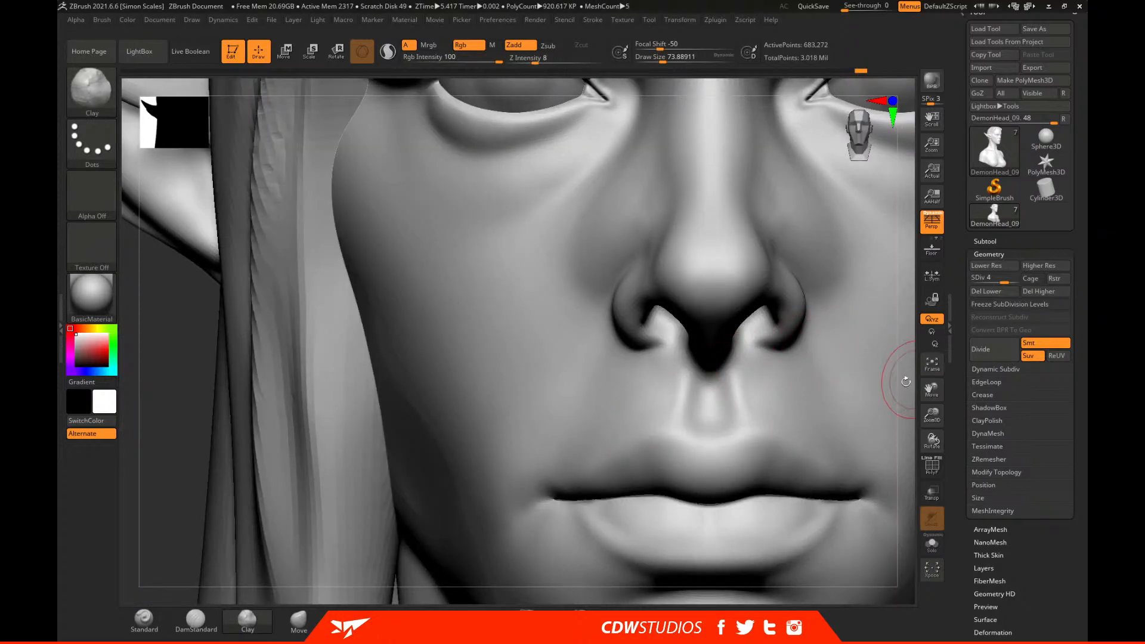
Raise the head to subdivision level 5 and sculpt beside the nose with the Clay brush at a draw size of about 54.
key("d")
key("f")
key("shift")
key("shift+d")
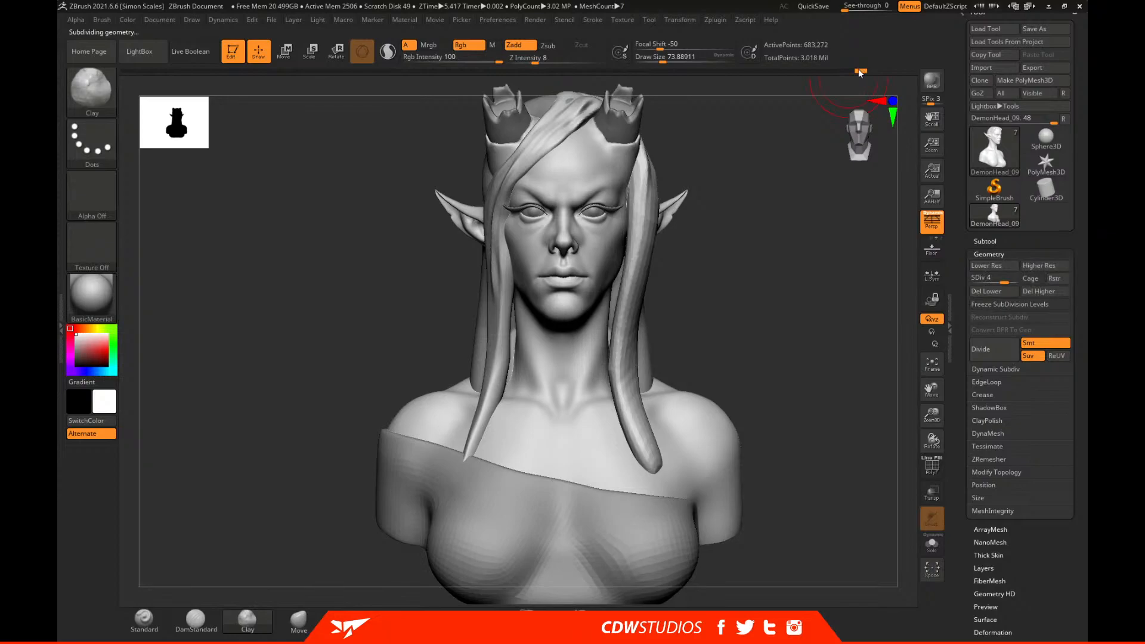
key("d")
left_click_drag(800, 253, 766, 306)
key("space")
left_click_drag(636, 214, 628, 214)
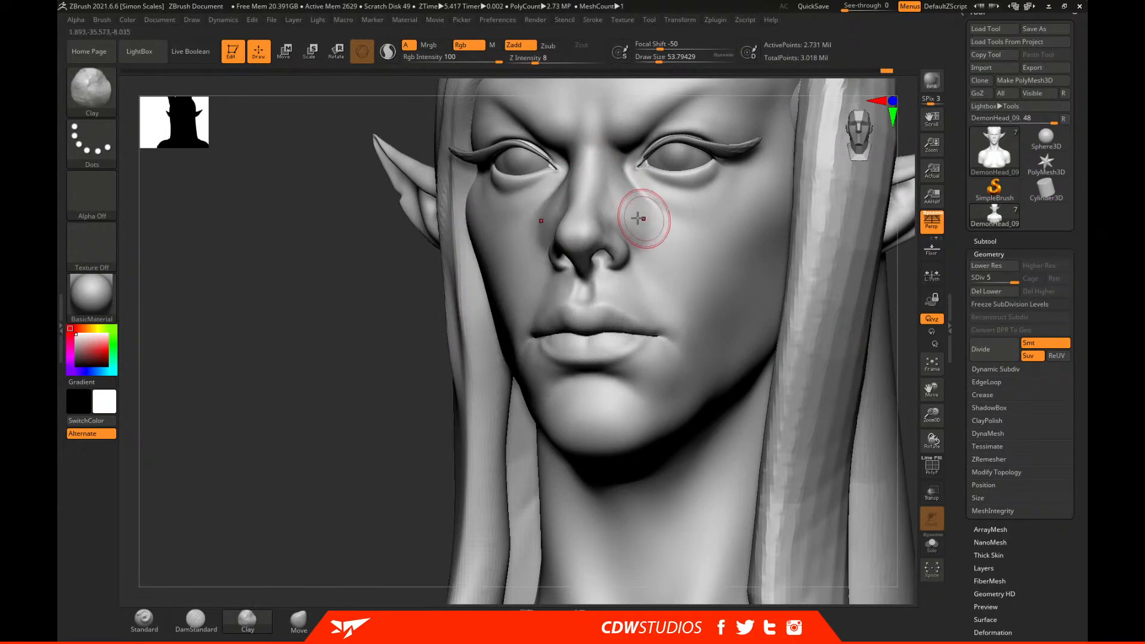
Rework the cheek crease beside the nose with the Standard brush at a draw size of about 41 and smooth it, undoing the first stroke.
left_click(144, 619)
left_click_drag(314, 427, 358, 418)
key("space")
left_click_drag(622, 214, 614, 214)
key("ctrl+z")
left_click_drag(620, 224, 656, 262)
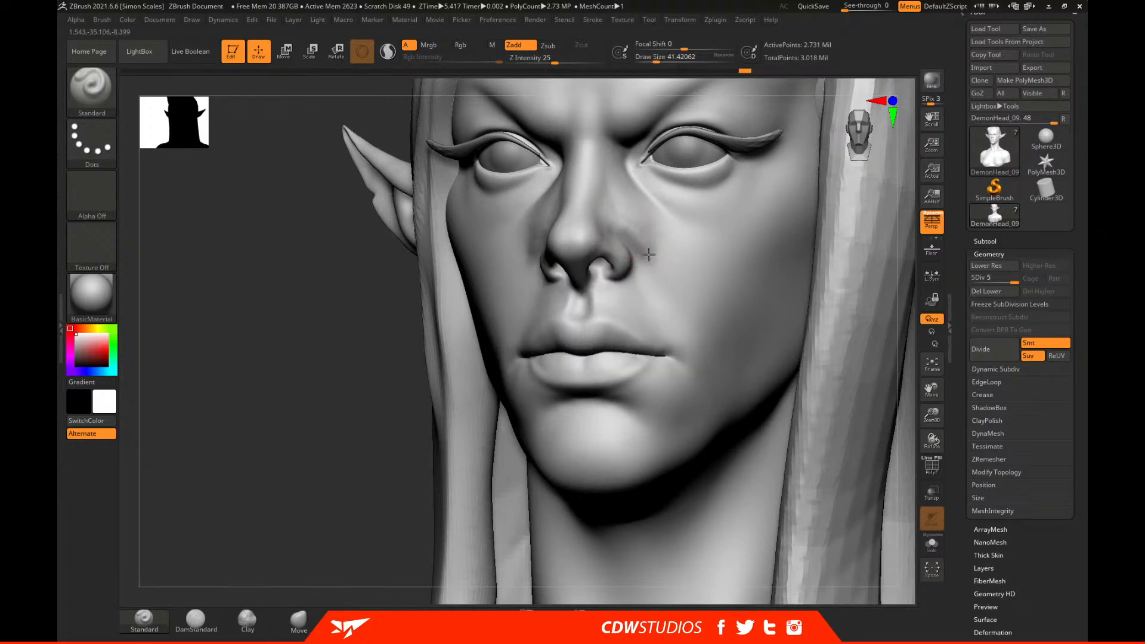
key("shift")
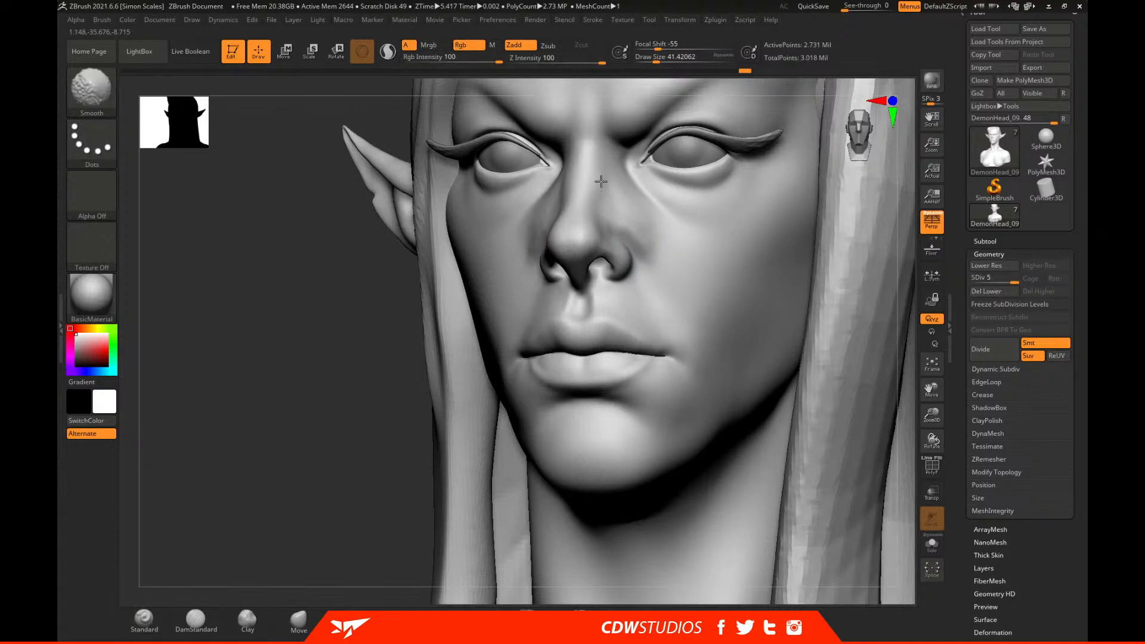
left_click_drag(320, 467, 347, 468)
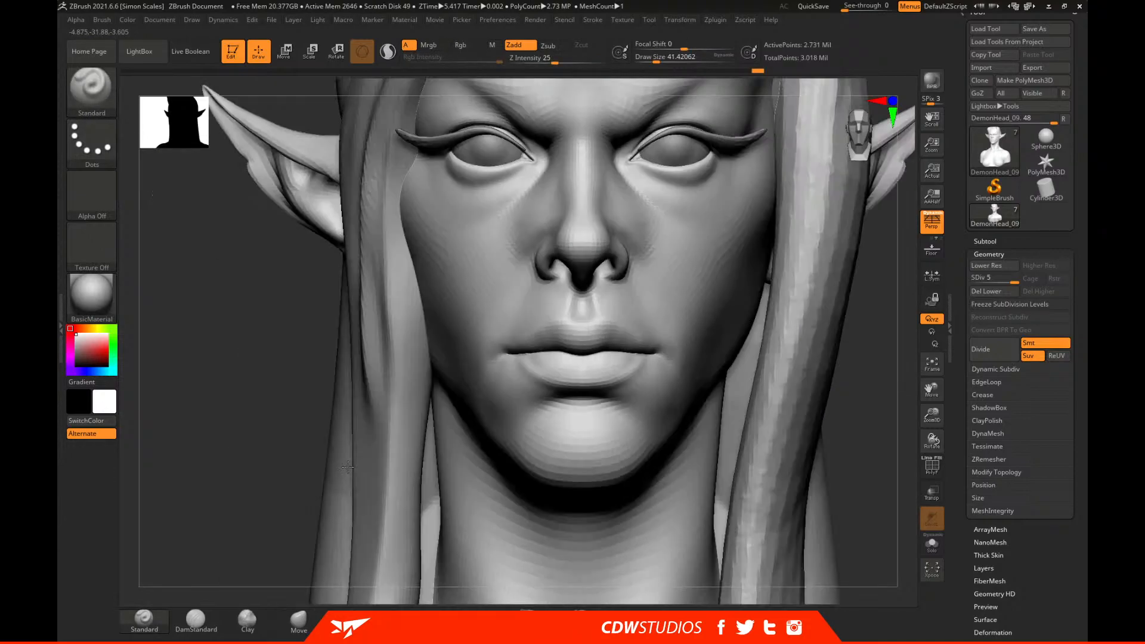
Try an inverted Clay stroke beside the nose at a draw size of about 51, and undo it.
left_click(260, 625)
left_click_drag(898, 388, 724, 275)
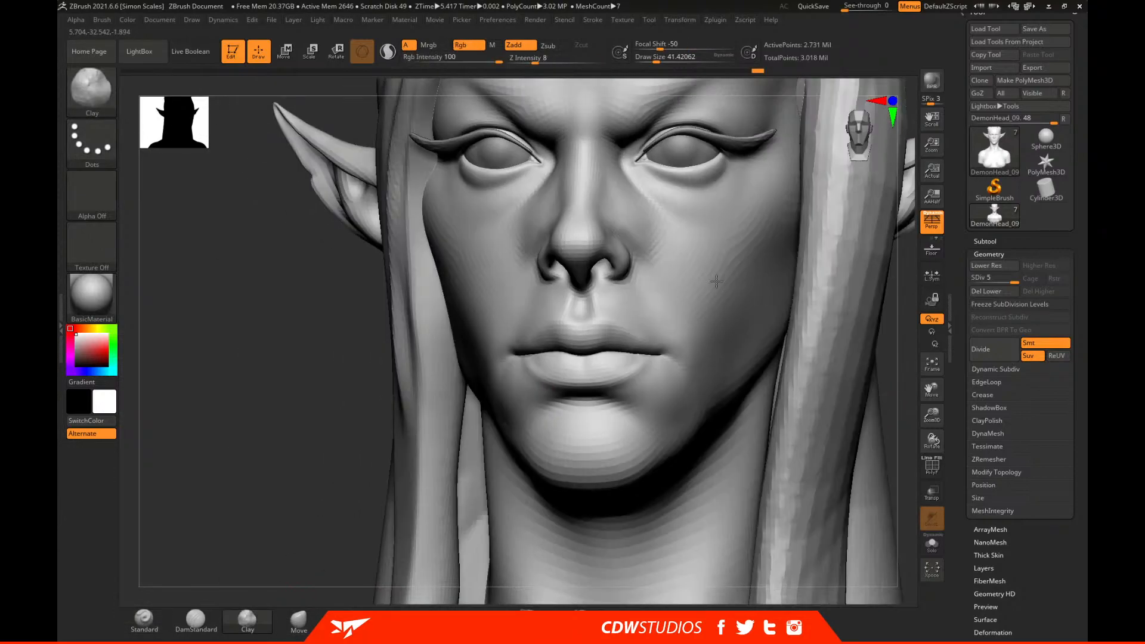
key("space")
left_click_drag(620, 212, 640, 229, "alt")
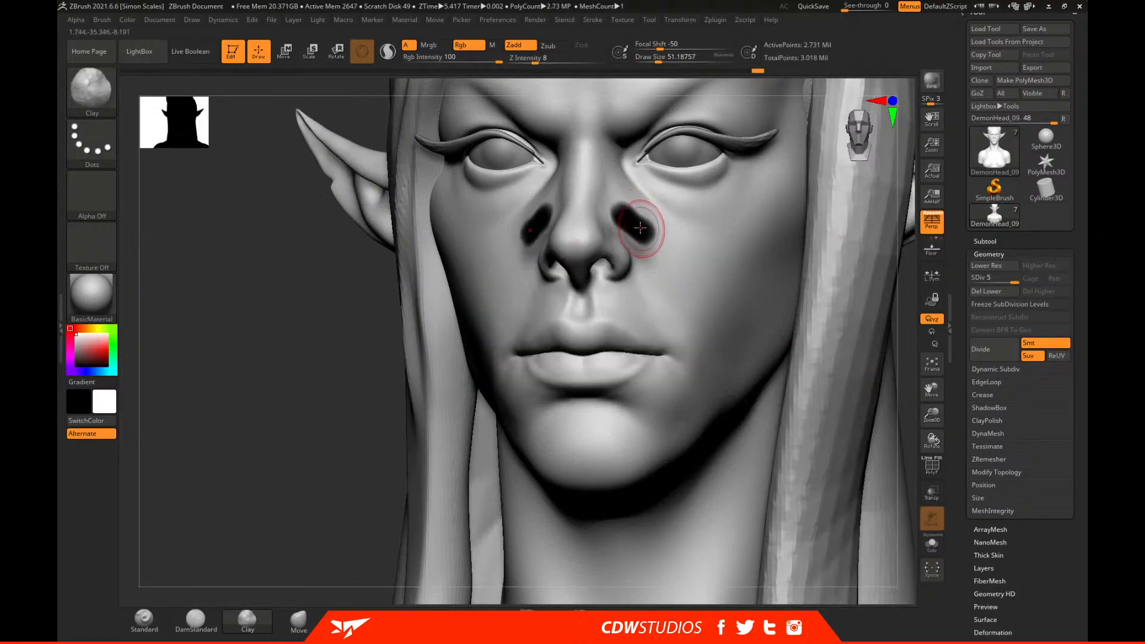
key("ctrl+z")
Turn off Zadd, try an Rgb-only Clay stroke beside the nose at a draw size of about 59, and undo it.
left_click(519, 44)
mouse_move(914, 185)
left_mouse_down()
mouse_move(897, 222)
mouse_move(823, 250)
left_mouse_up()
left_click_drag(900, 161, 757, 222)
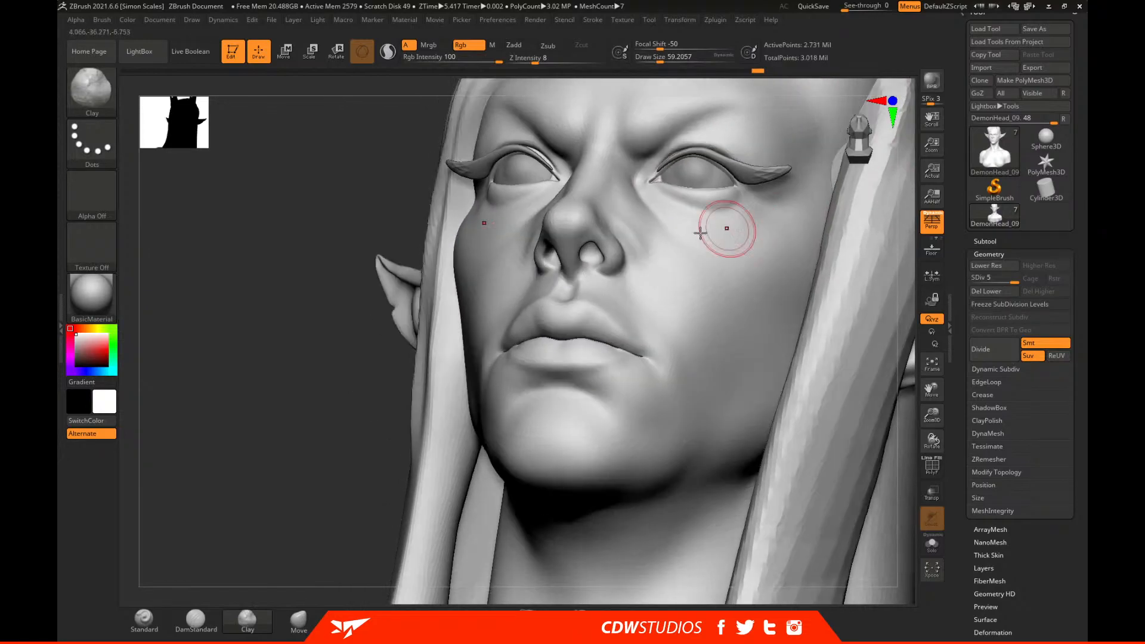
left_click_drag(616, 217, 648, 245)
key("ctrl+z")
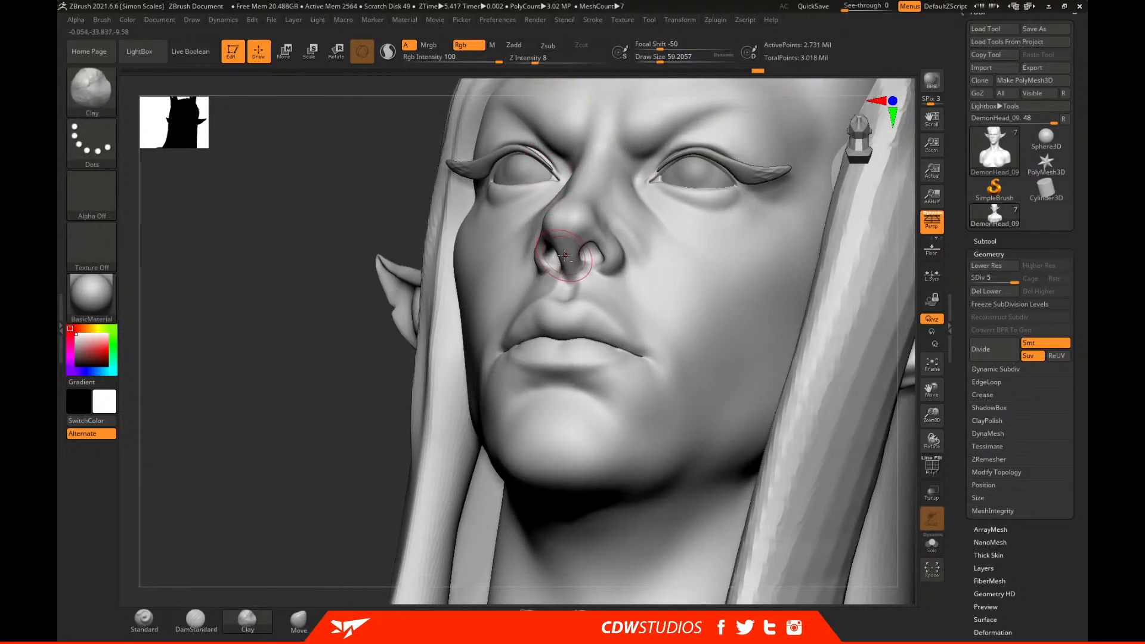
Turn Zadd on and Rgb off for the Clay brush, lower the head to subdivision level 3 and smooth beside the nose.
left_click(523, 47)
left_click(469, 46)
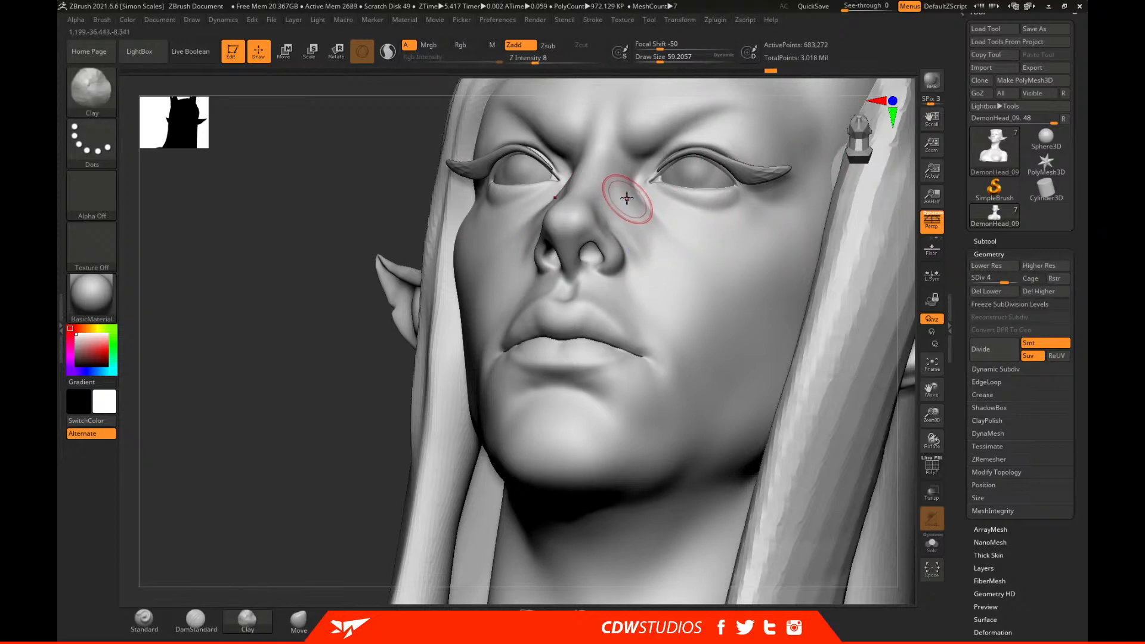
left_click(987, 265)
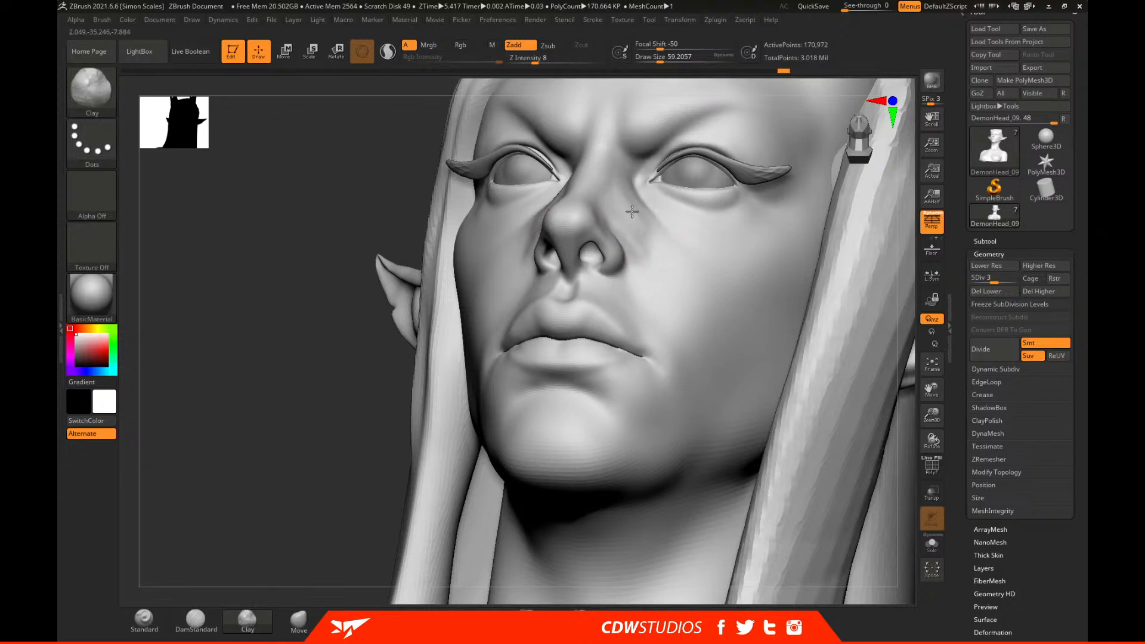
key("shift")
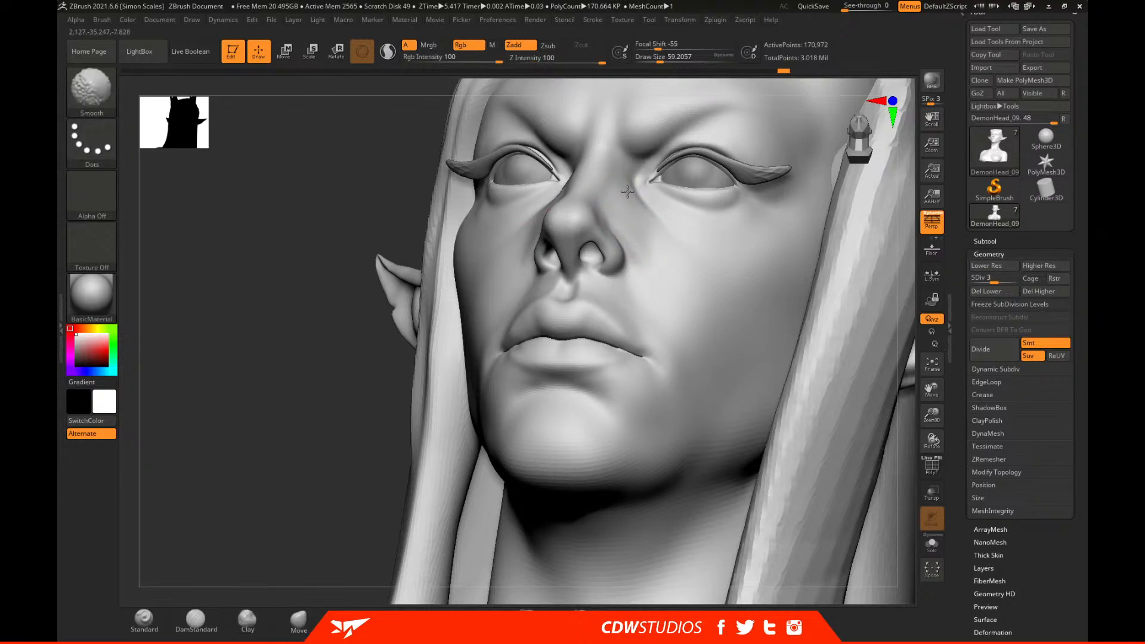
left_click_drag(359, 458, 596, 418, "shift")
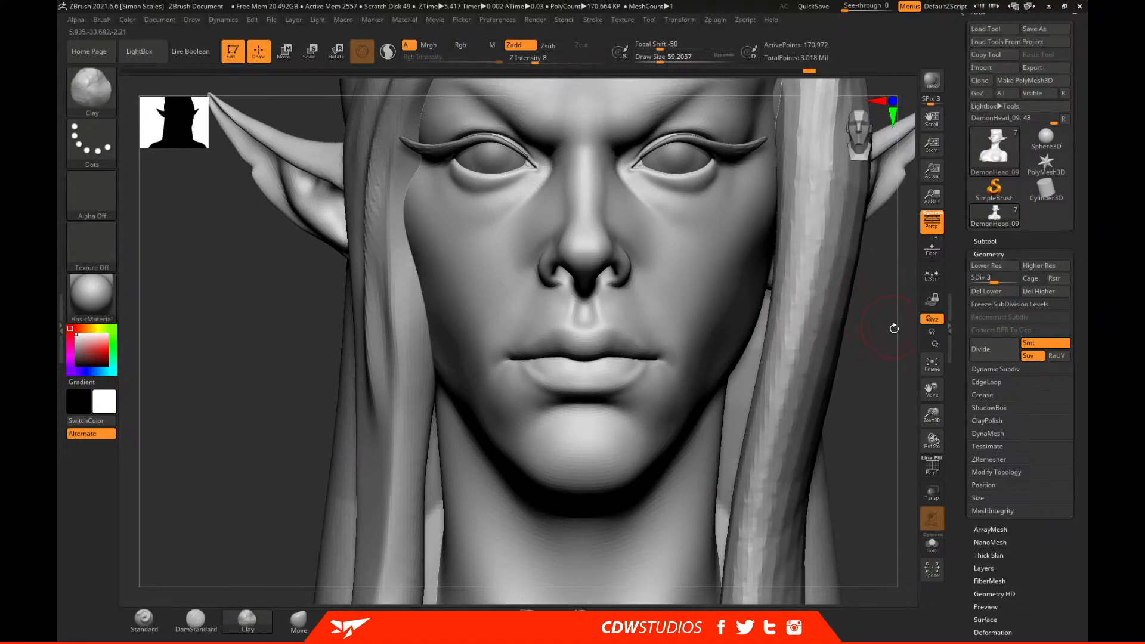
Try Clay strokes on the cheek beside the nose at draw sizes of about 39 and 49.
left_click_drag(891, 354, 882, 372)
key("space")
left_click_drag(564, 258, 559, 257)
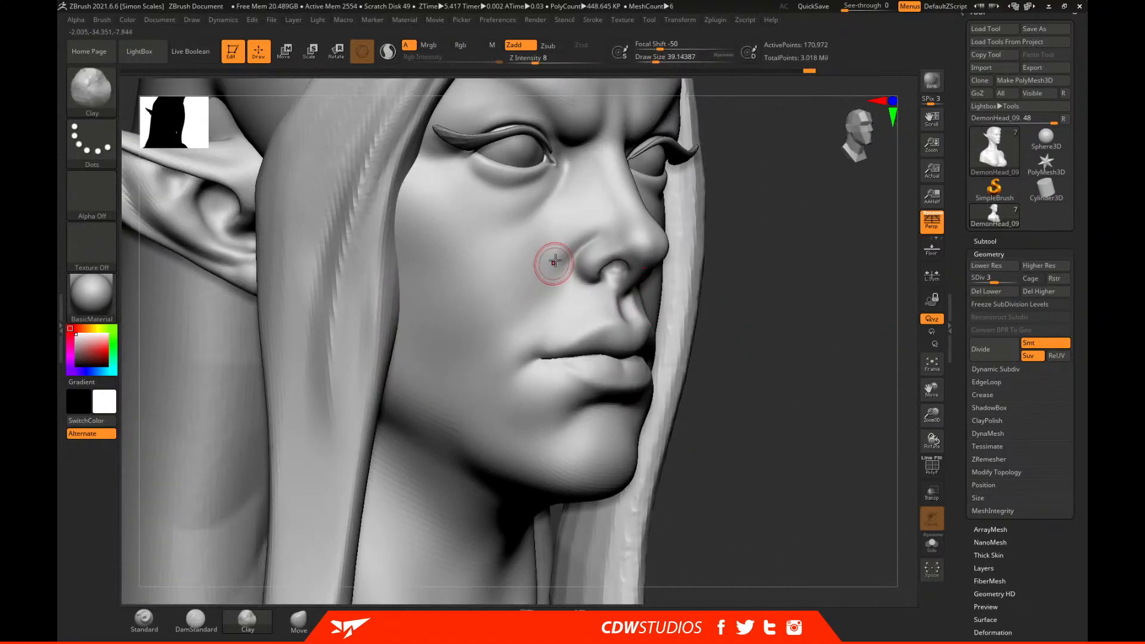
mouse_move(560, 248)
left_mouse_down()
mouse_move(539, 260)
mouse_move(562, 230)
mouse_move(528, 265)
left_mouse_up()
key("space")
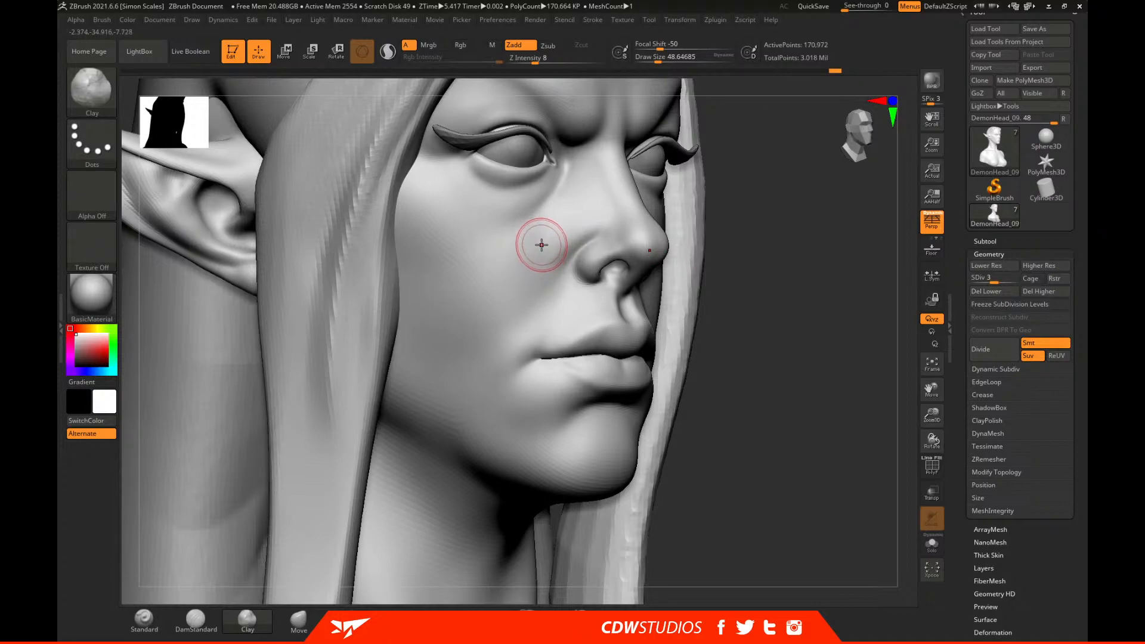
mouse_move(588, 206)
left_mouse_down()
mouse_move(569, 212)
mouse_move(547, 255)
left_mouse_up()
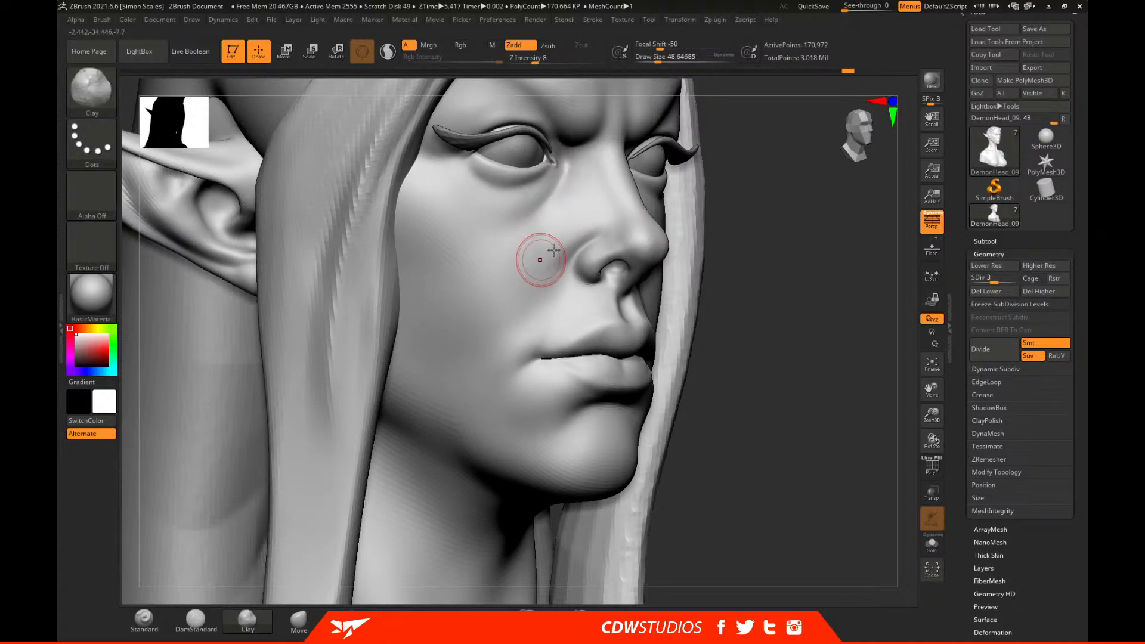
Try further smoothing and Clay strokes beside the nose, and undo the recent strokes there.
mouse_move(796, 240)
left_mouse_down("shift")
mouse_move(564, 234)
mouse_move(587, 201)
mouse_move(560, 236)
left_mouse_up("shift")
mouse_move(589, 194)
left_mouse_down("shift")
mouse_move(581, 179)
mouse_move(560, 243)
left_mouse_up("shift")
left_click_drag(561, 243, 614, 151)
key("ctrl+z")
key("ctrl+z")
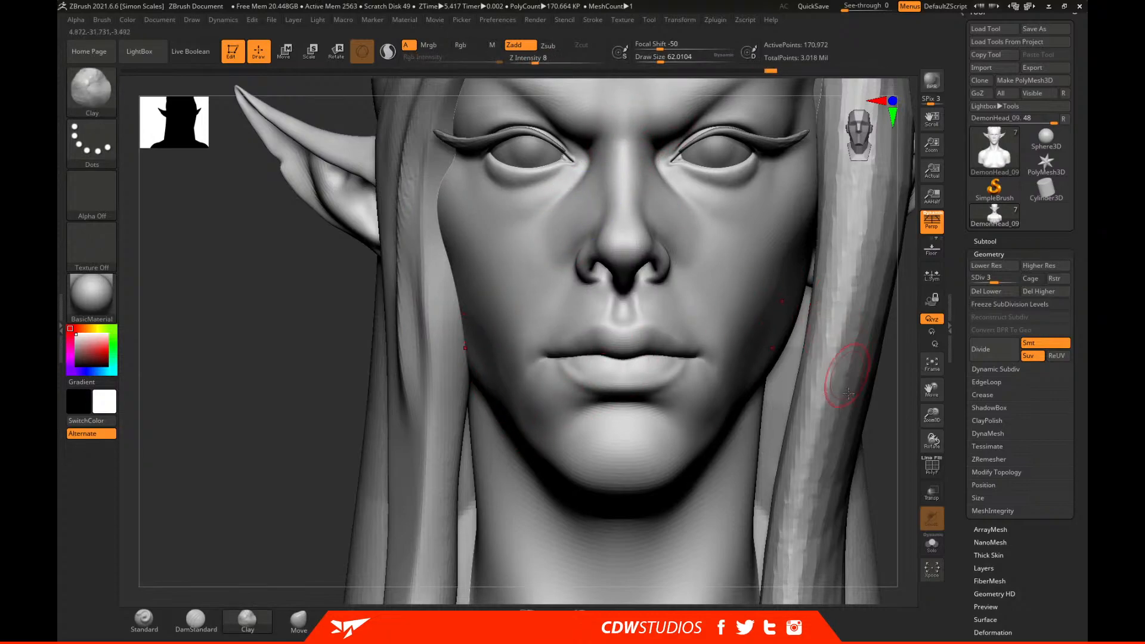
left_click(195, 620)
left_click_drag(286, 471, 472, 334)
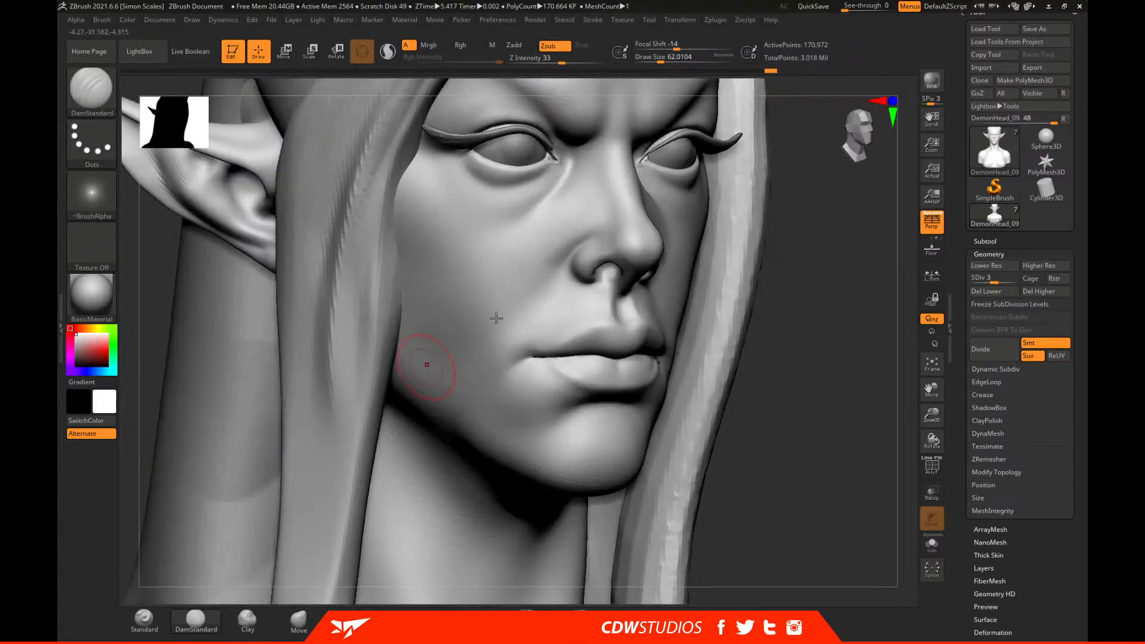
mouse_move(813, 315)
left_mouse_down("alt")
mouse_move(841, 336)
mouse_move(833, 358)
left_mouse_up("alt")
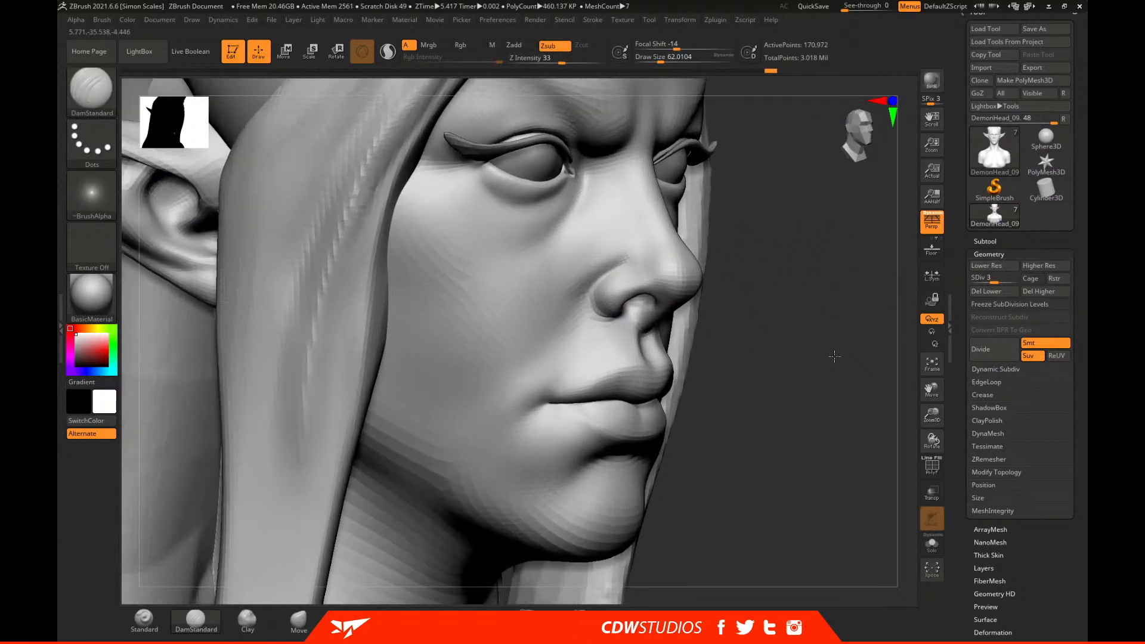
key("space")
left_click(612, 285)
left_click_drag(710, 272, 731, 260)
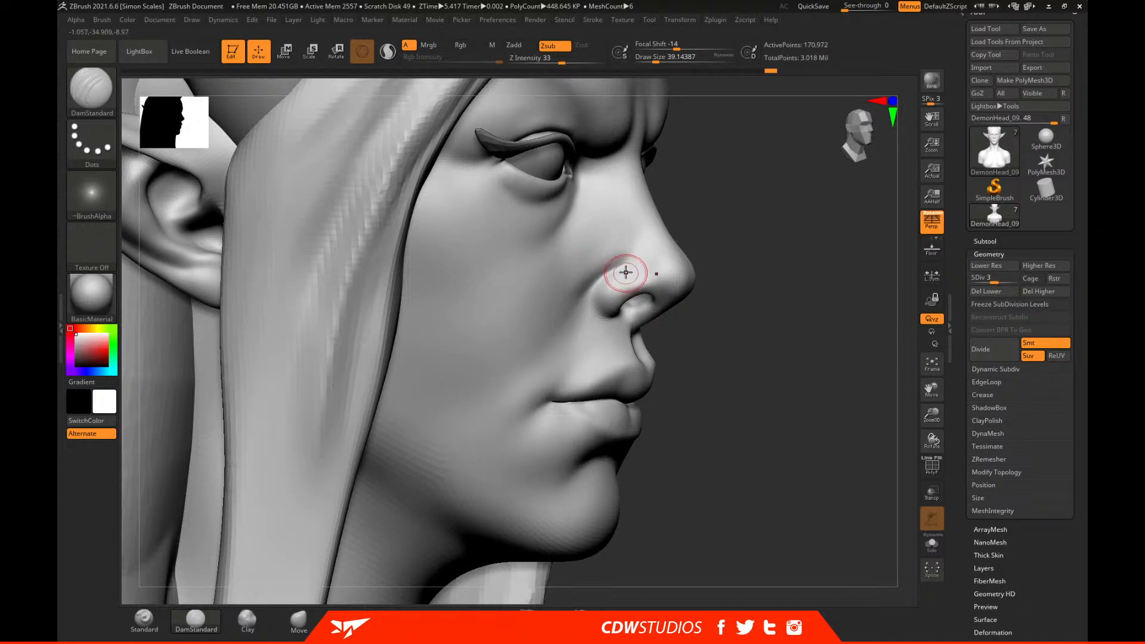
left_click_drag(724, 266, 767, 265)
left_click_drag(598, 269, 624, 259, "shift")
Reshape the nostril wing in profile with the Move brush at draw sizes of about 49 and 54.
left_click(298, 621)
key("space")
left_click(598, 296)
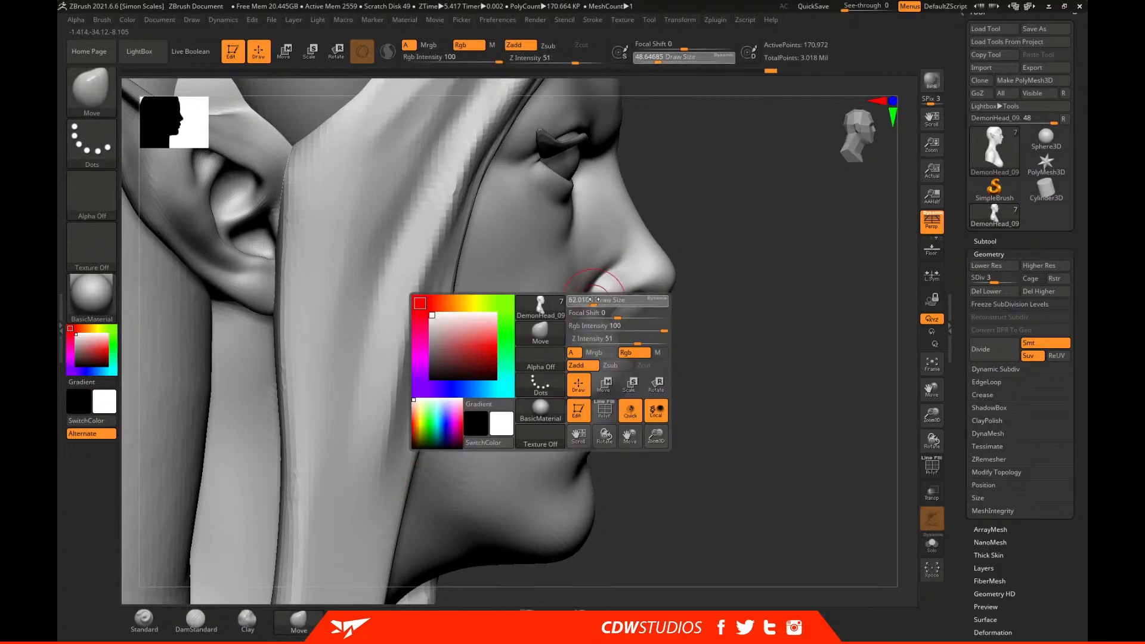
left_click_drag(584, 296, 603, 277)
key("space")
left_click(607, 268)
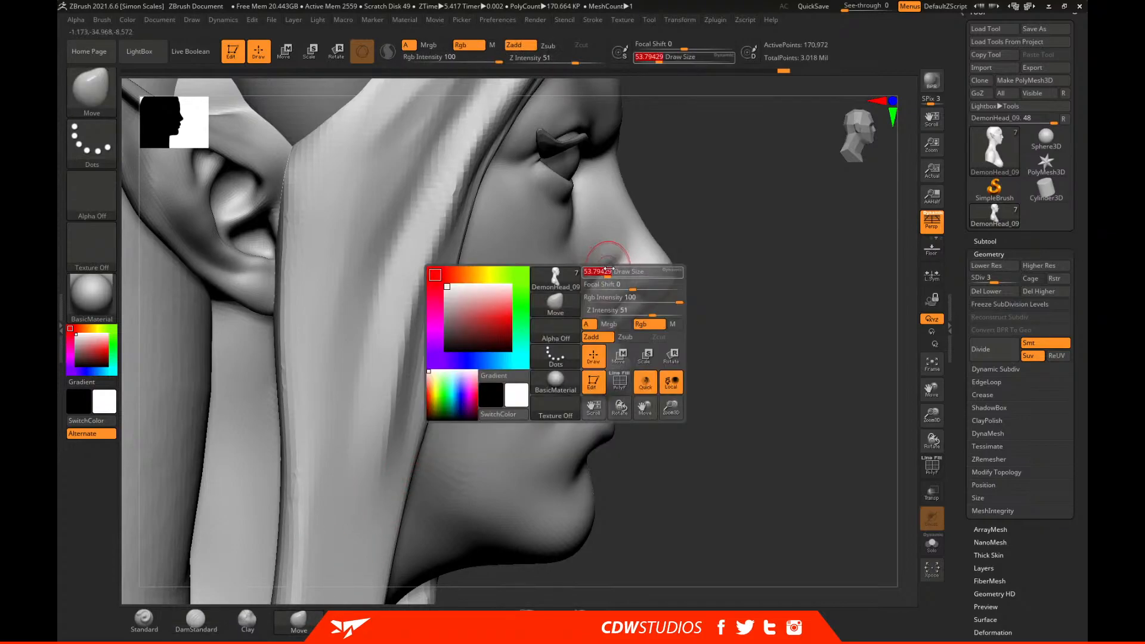
mouse_move(777, 280)
left_mouse_down()
mouse_move(656, 260)
mouse_move(611, 219)
left_mouse_up()
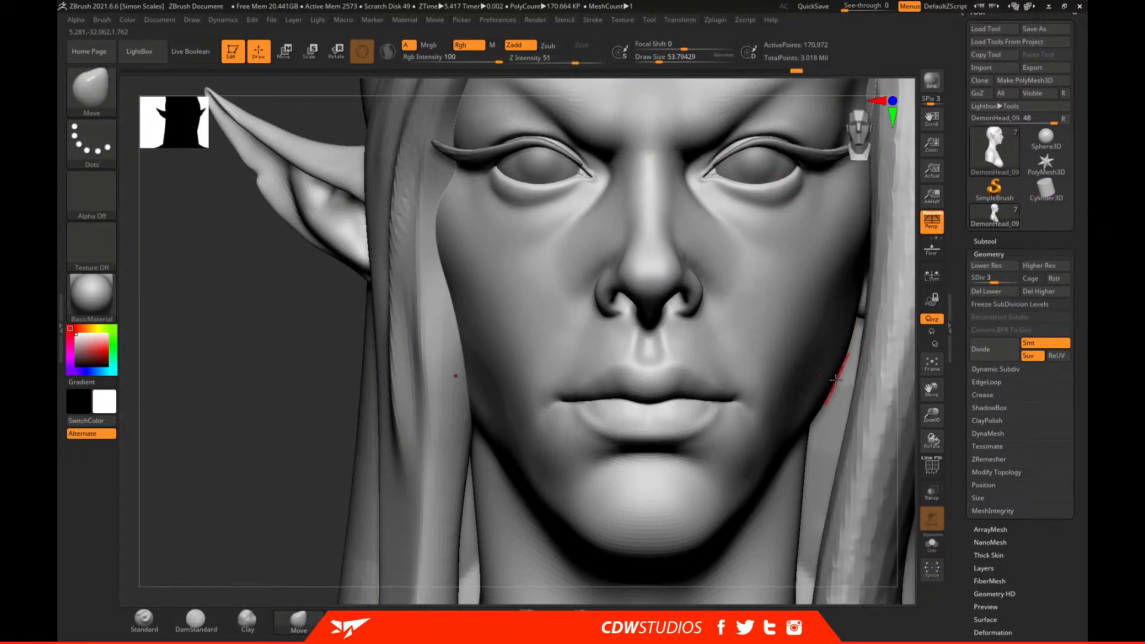
Save the bust as a new tool file named DemonHead_10ZTL in the StreamReference folder.
key("f")
left_click_drag(823, 396, 768, 241, "alt")
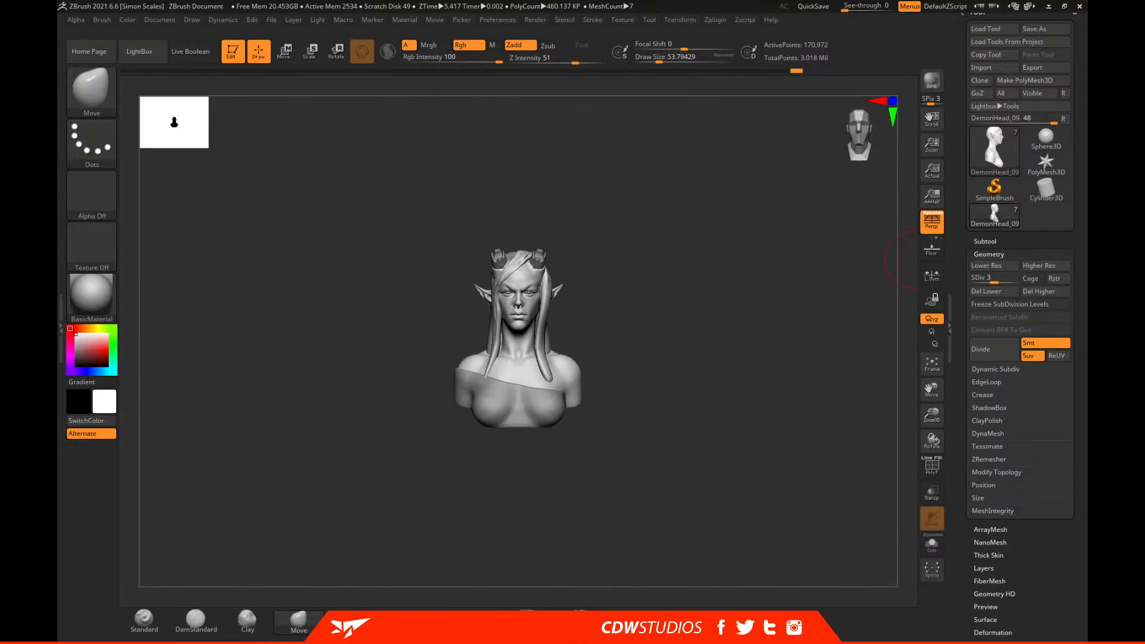
left_click_drag(635, 326, 798, 350, "alt")
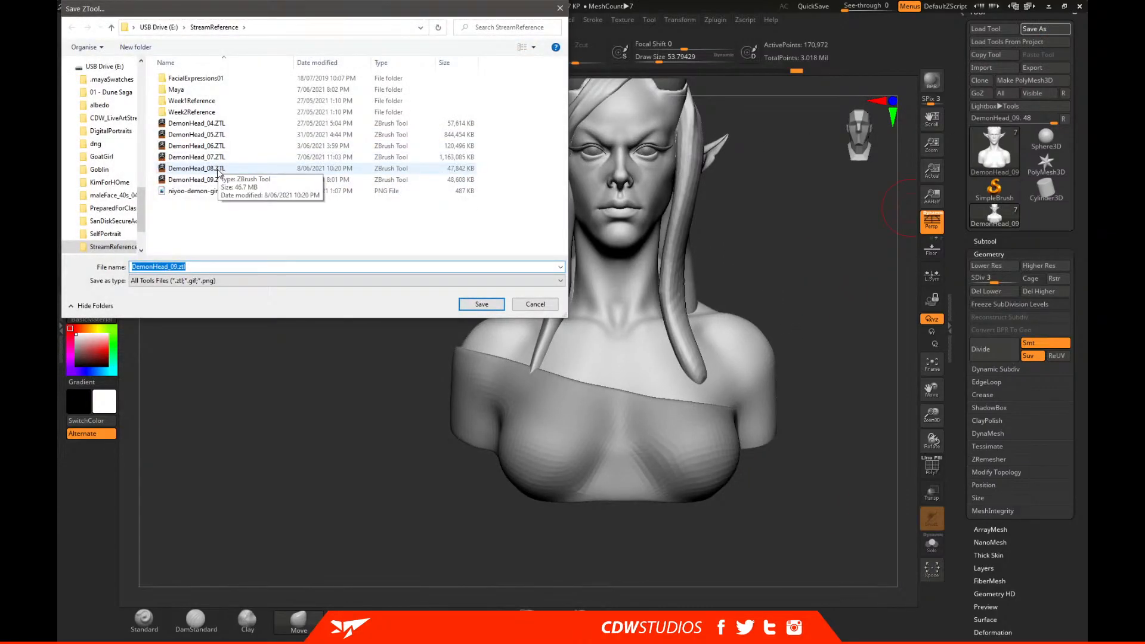
left_click(197, 180)
double_click(177, 267)
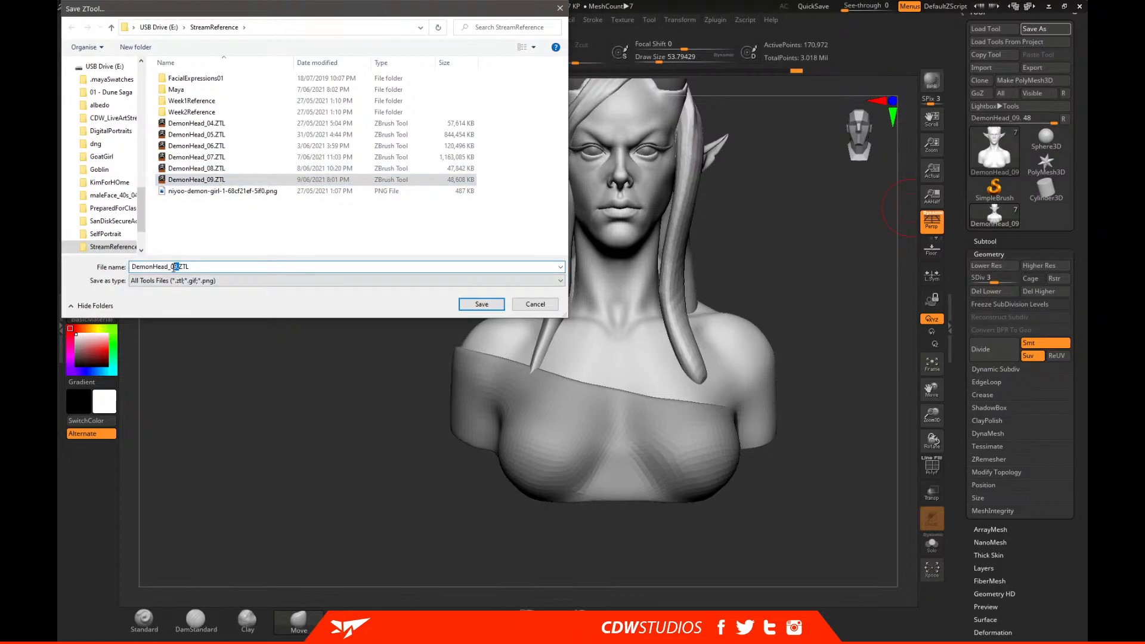
type("1")
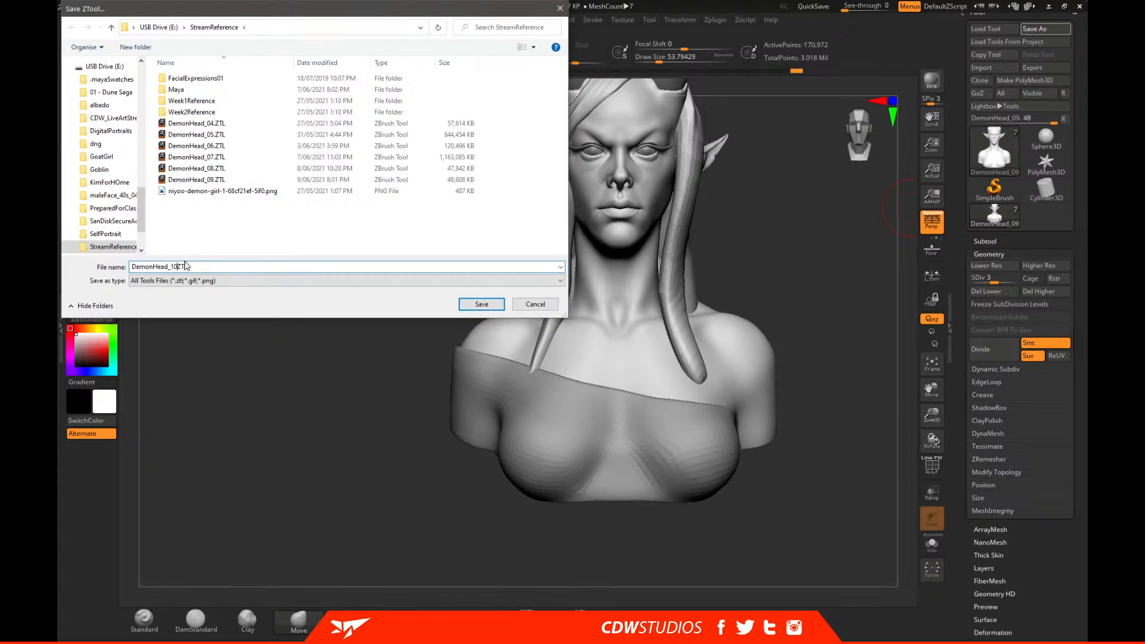
key("Return")
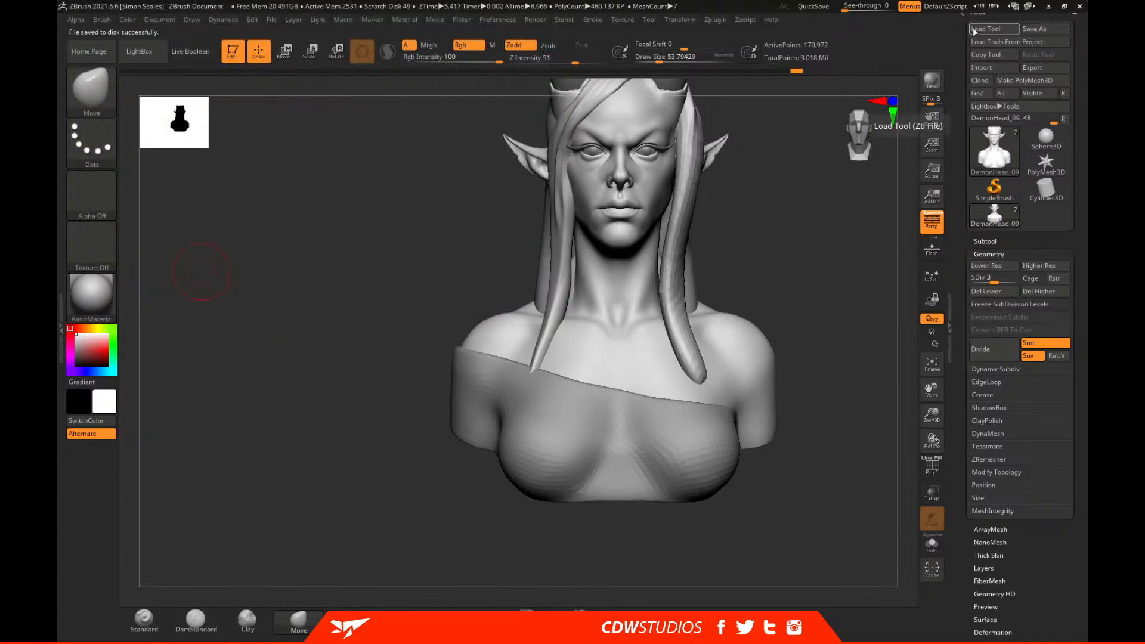
Load the earlier DemonHead_07 tool and switch back to DemonHead_10ZTL.
left_click(990, 35)
double_click(258, 179)
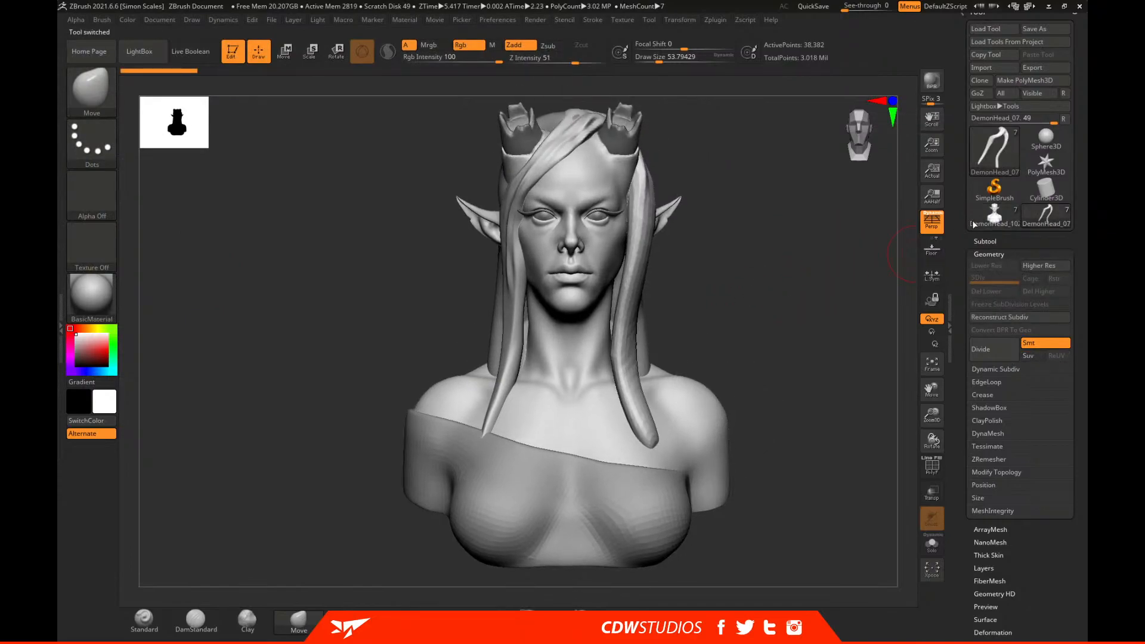
left_click(993, 215)
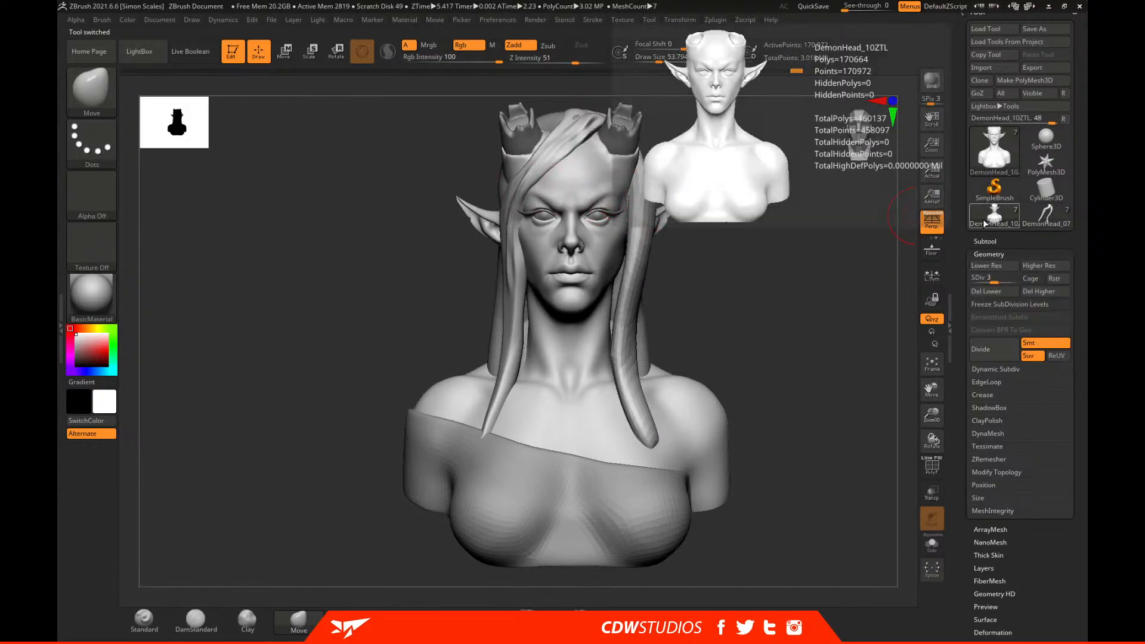
Compare the faces of DemonHead_07 and DemonHead_10ZTL from several angles, ending on DemonHead_10ZTL.
left_click_drag(800, 262, 770, 265)
left_click_drag(859, 266, 826, 352)
left_click(1054, 226)
left_click_drag(762, 197, 771, 350, "alt")
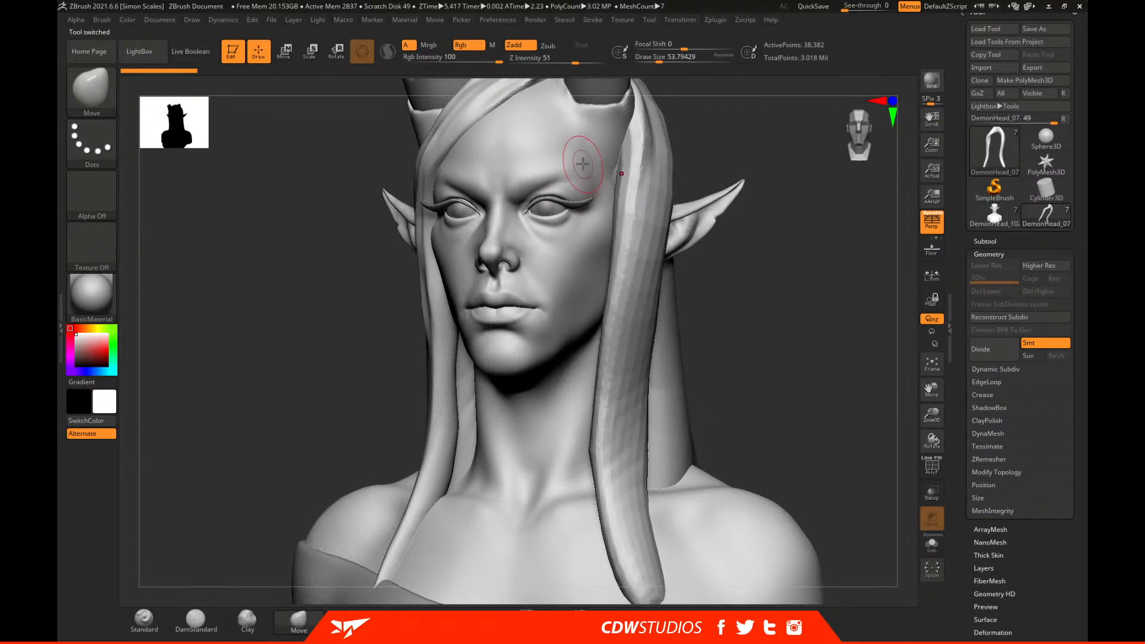
left_click(994, 213)
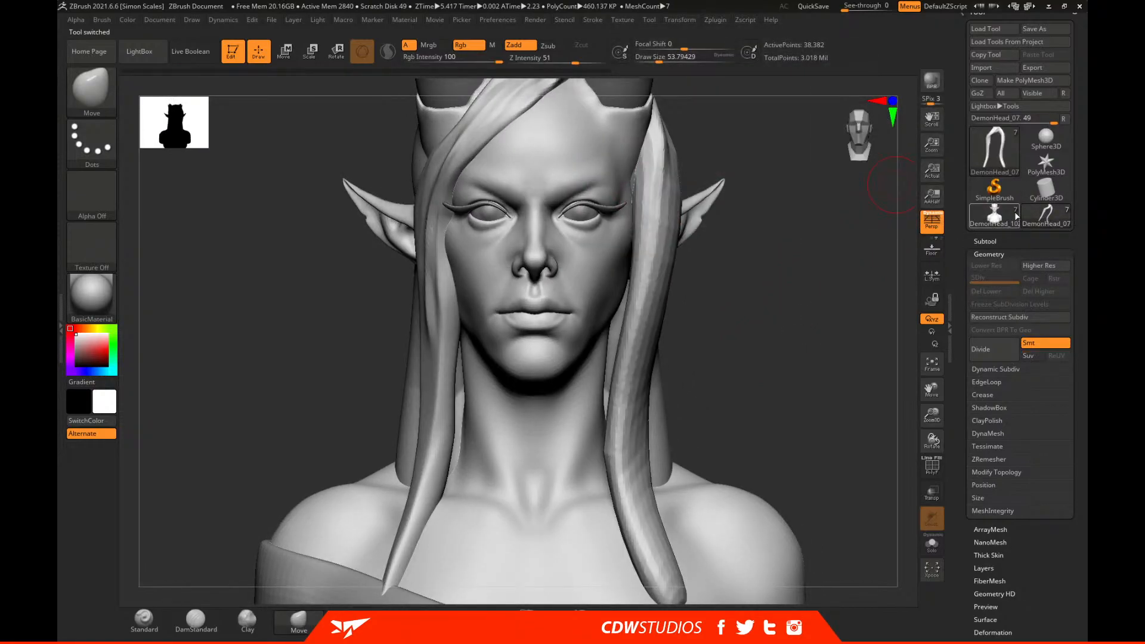
left_click(1047, 218)
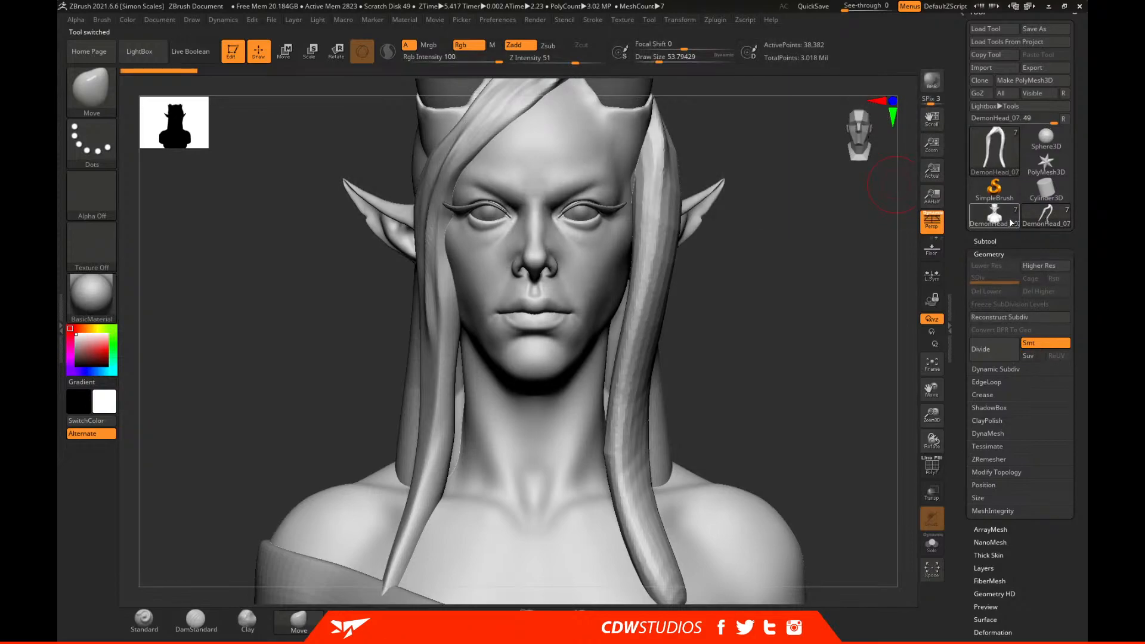
left_click(1011, 223)
Carve the temple above the outer brow with the DamStandard brush at a draw size of about 54.
left_click(200, 622)
mouse_move(790, 355)
left_mouse_down("alt")
mouse_move(794, 389)
mouse_move(831, 354)
mouse_move(608, 137)
left_mouse_up("alt")
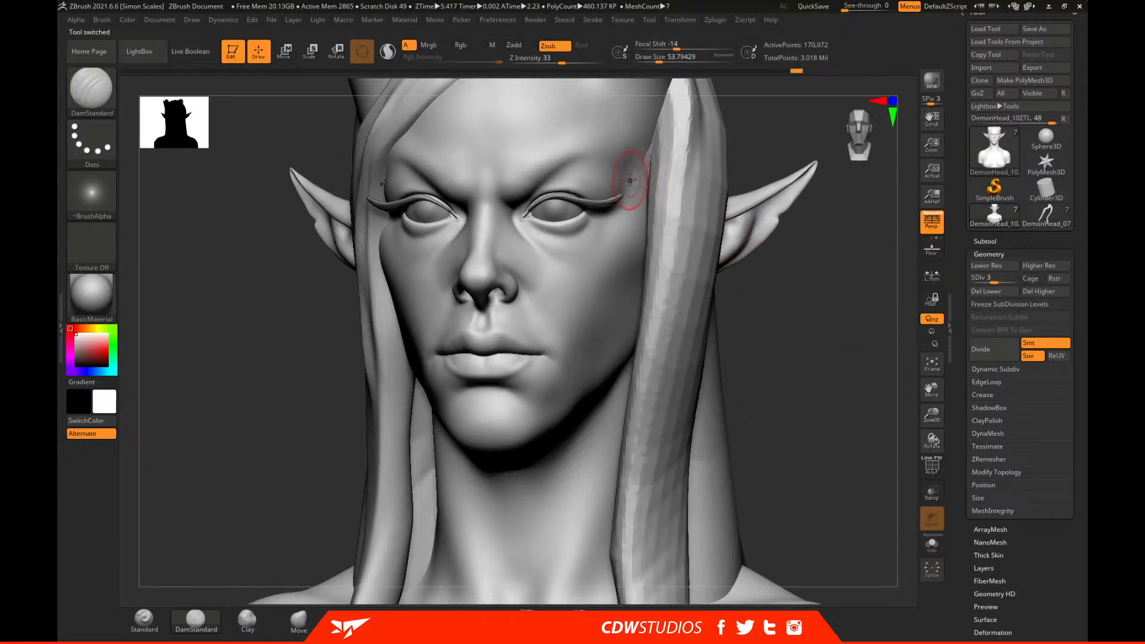
left_click_drag(601, 124, 618, 148)
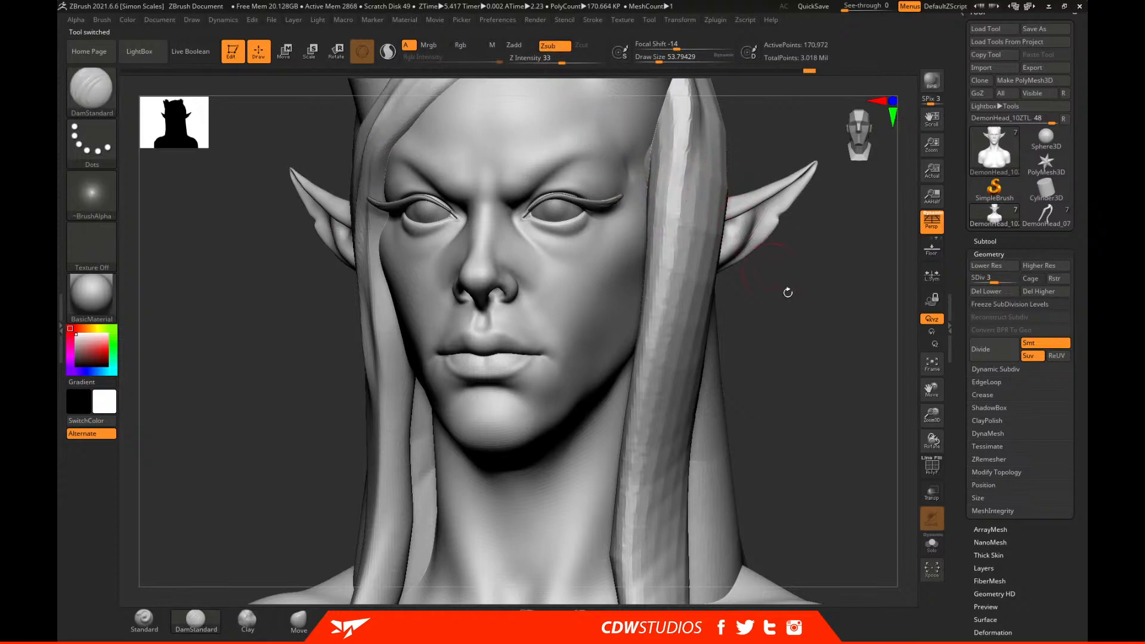
Examine the brow and temple on DemonHead_07 for comparison, and choose the Clay brush.
left_click_drag(779, 281, 805, 302)
left_click(1048, 222)
left_click(247, 620)
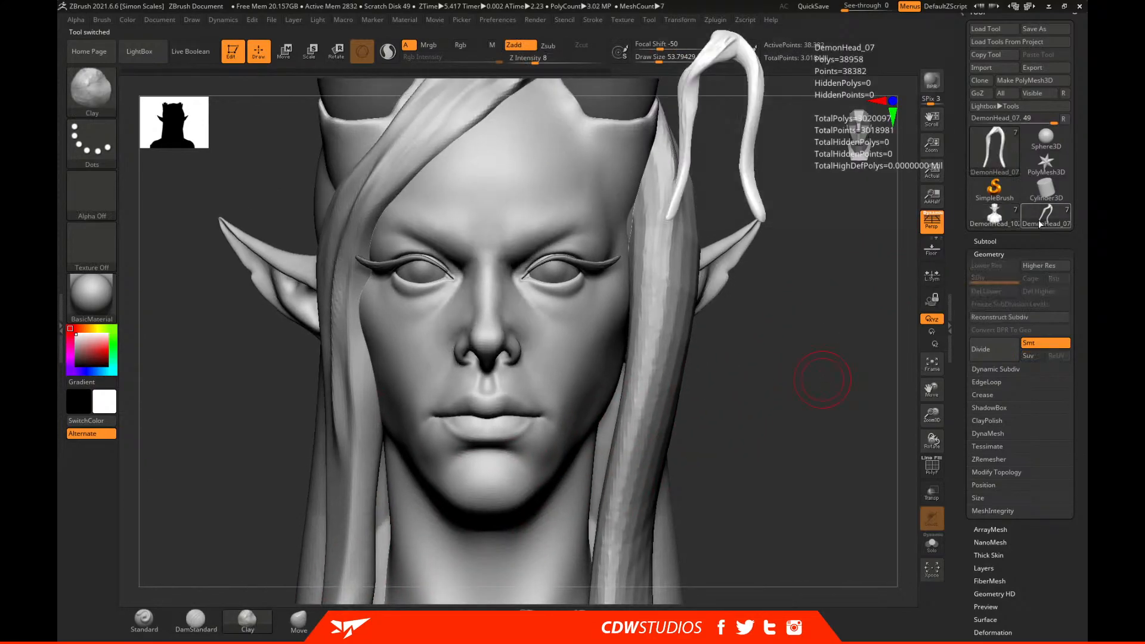
left_click_drag(890, 340, 864, 281)
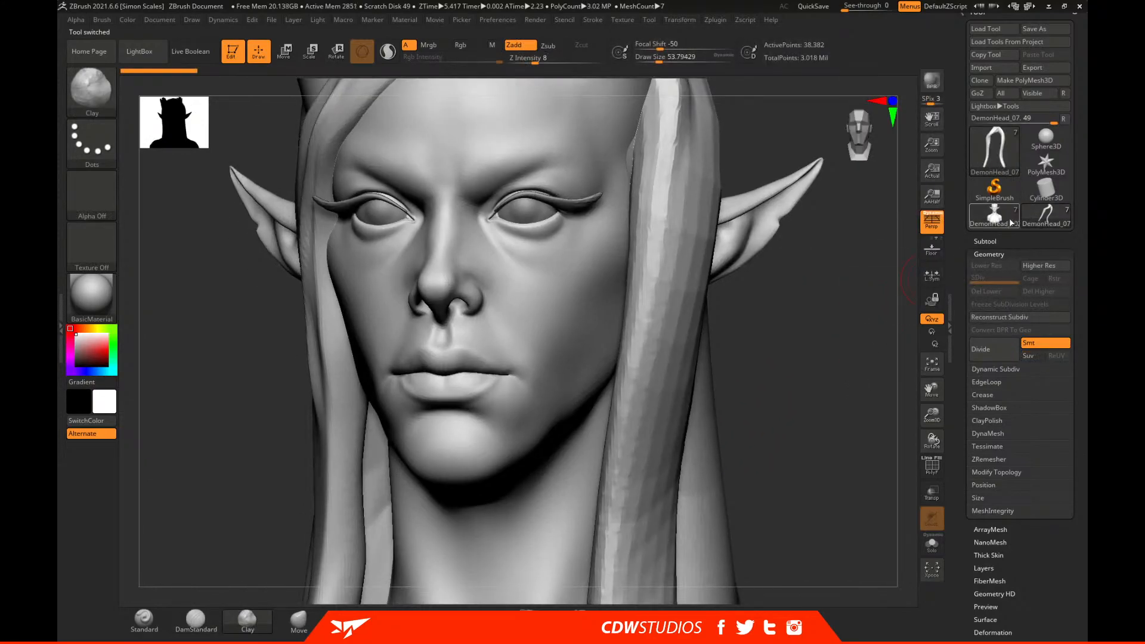
Sculpt the temple and outer brow of DemonHead_10ZTL with the Clay brush at a draw size of about 59, and smooth them.
left_click(614, 187, "alt")
key("]")
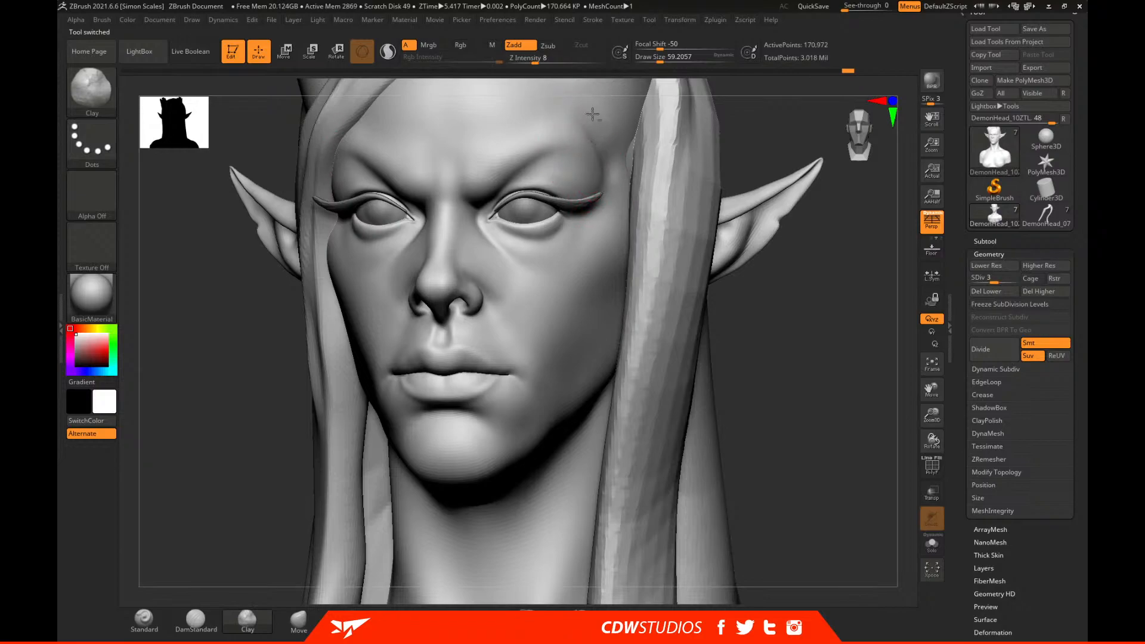
mouse_move(825, 277)
left_mouse_down()
mouse_move(835, 281)
mouse_move(800, 328)
mouse_move(780, 225)
mouse_move(545, 225)
left_mouse_up()
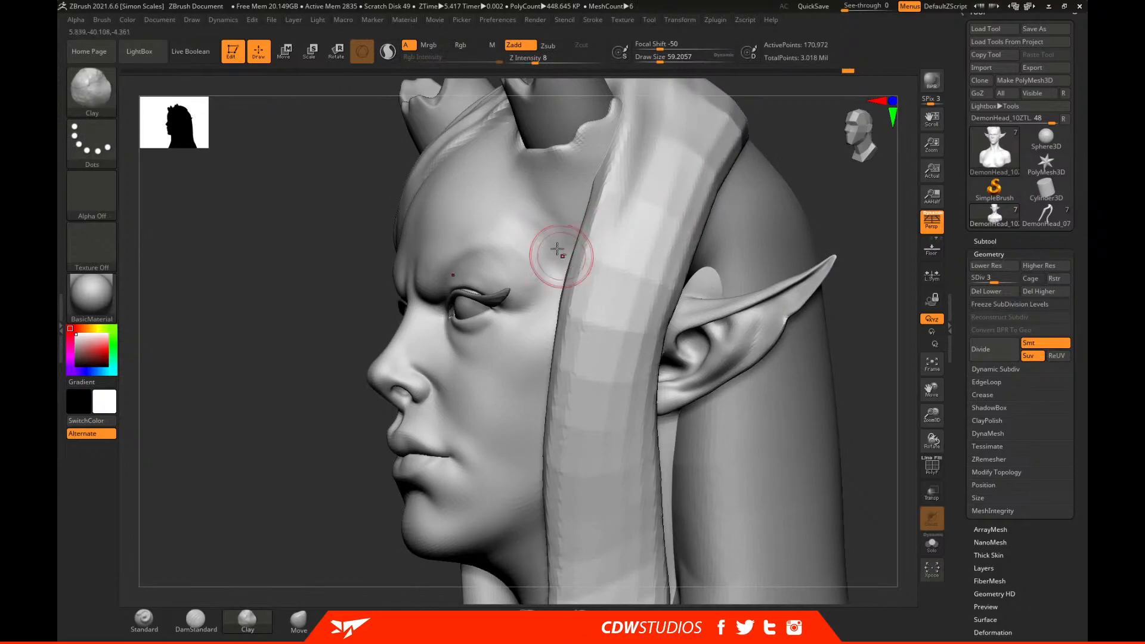
key("shift")
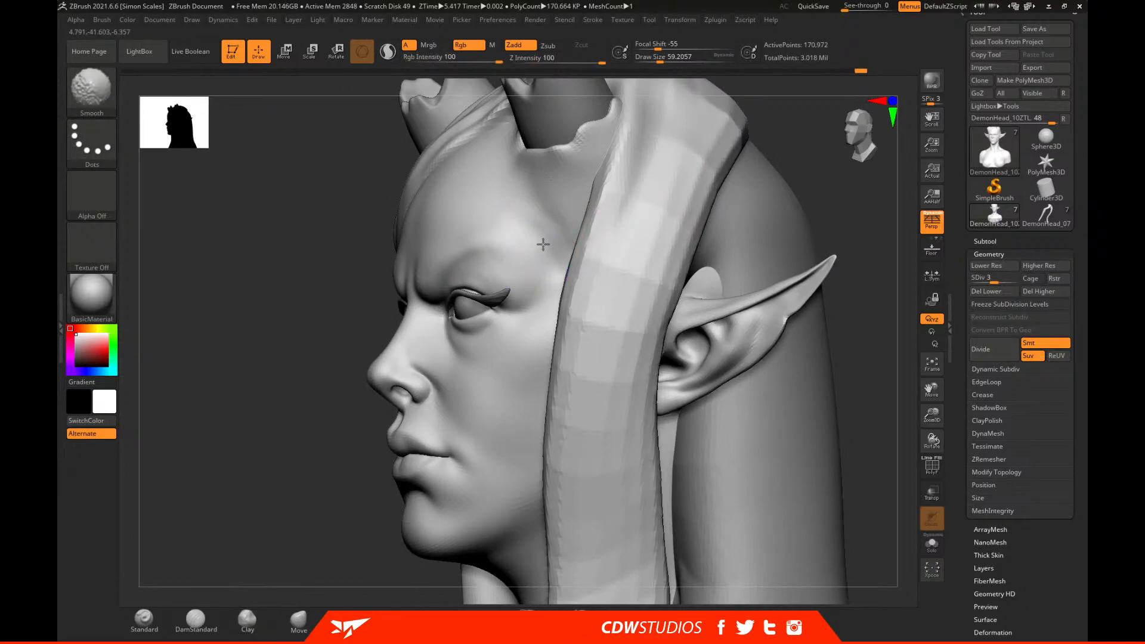
left_click_drag(782, 197, 883, 200)
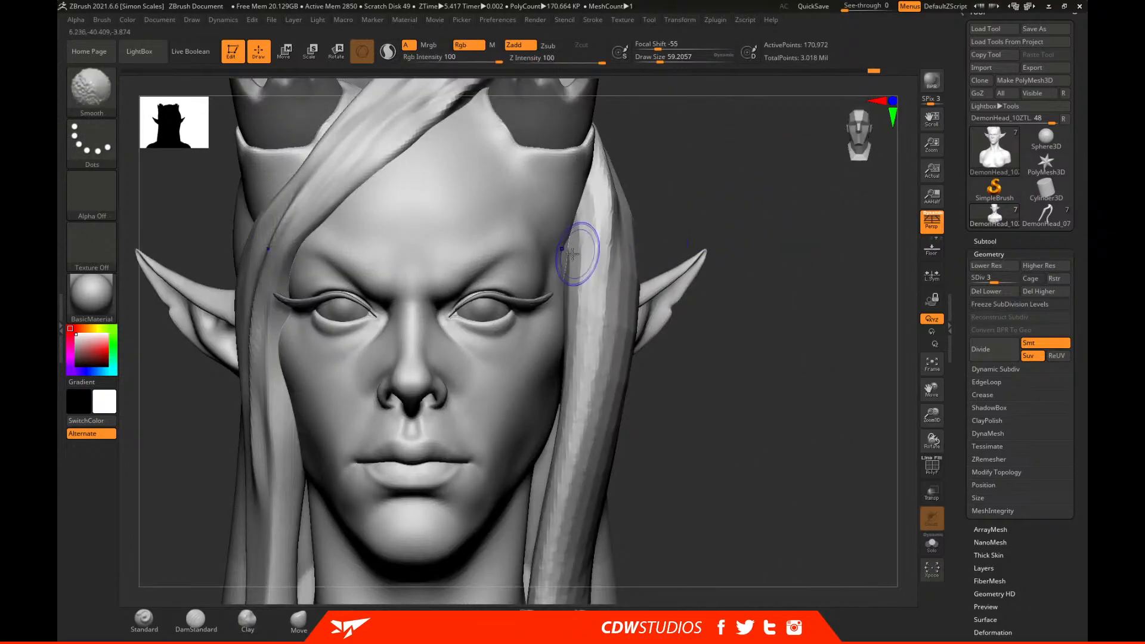
Compare the whole bust with DemonHead_07 and return to DemonHead_10ZTL.
left_click_drag(767, 373, 790, 299, "alt")
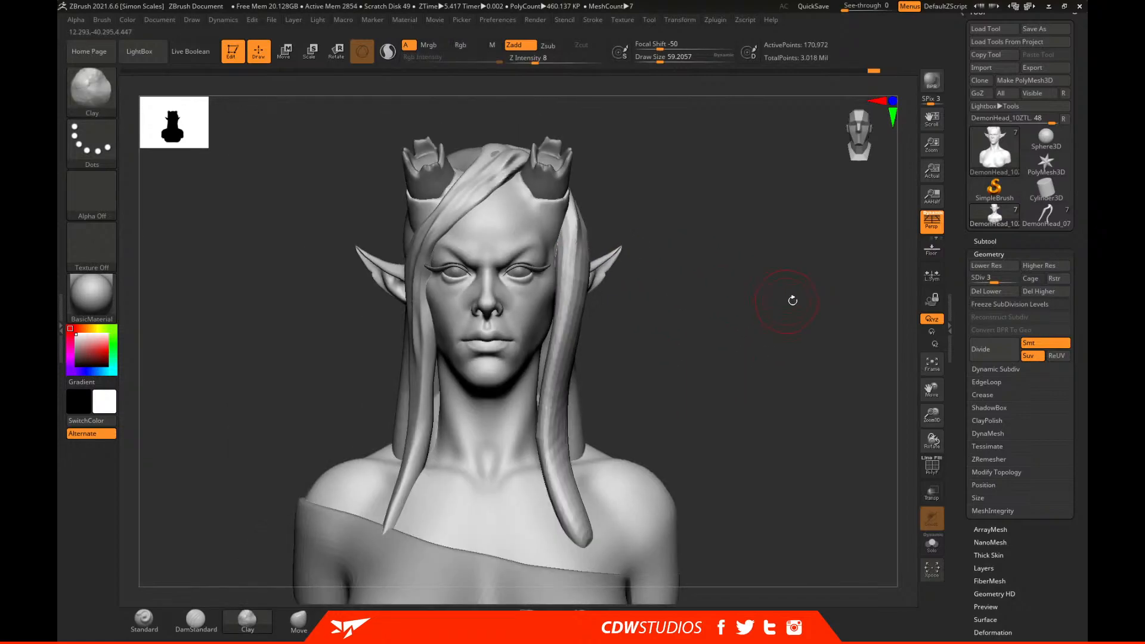
left_click(1049, 218)
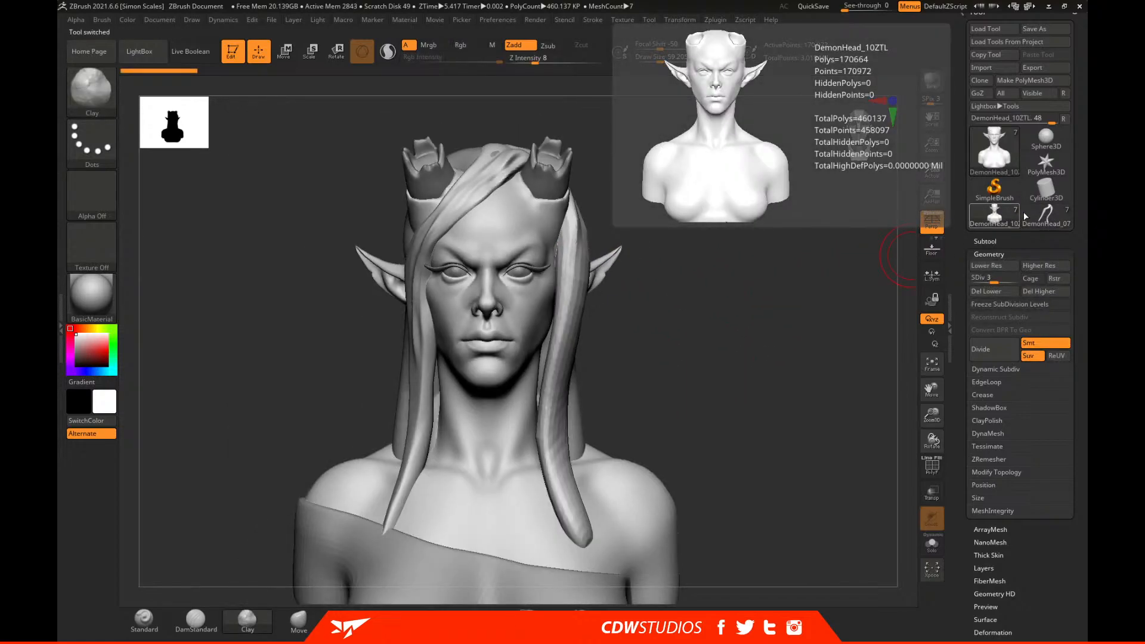
left_click(993, 214)
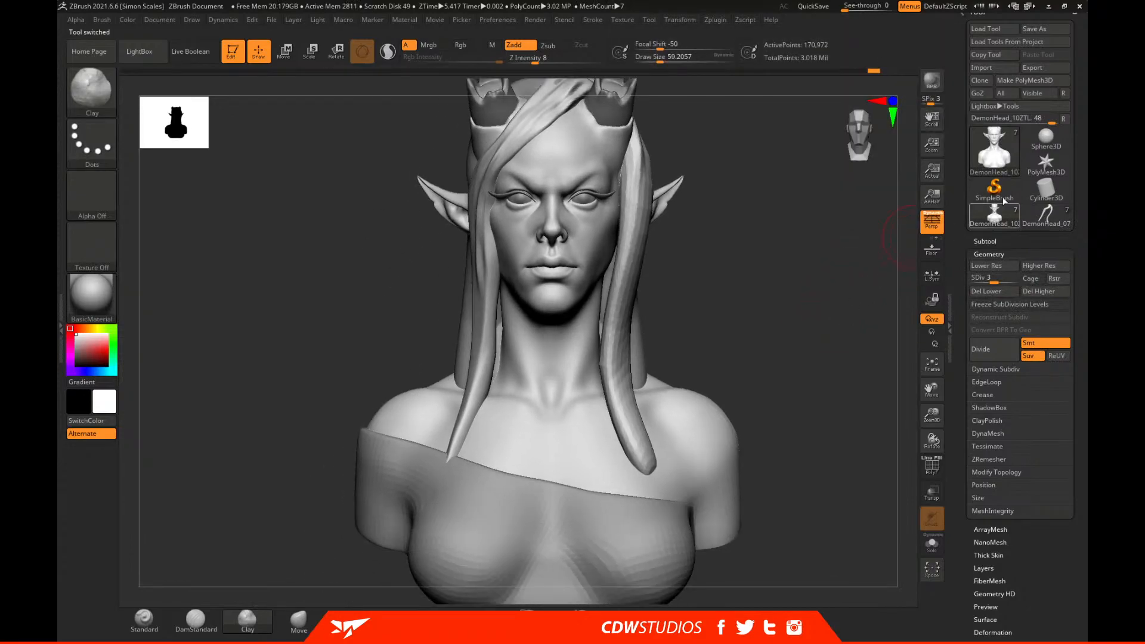
Sculpt the side of the nose with the Clay brush at a draw size of about 46, and smooth the area below the eye.
left_click_drag(846, 296, 826, 289)
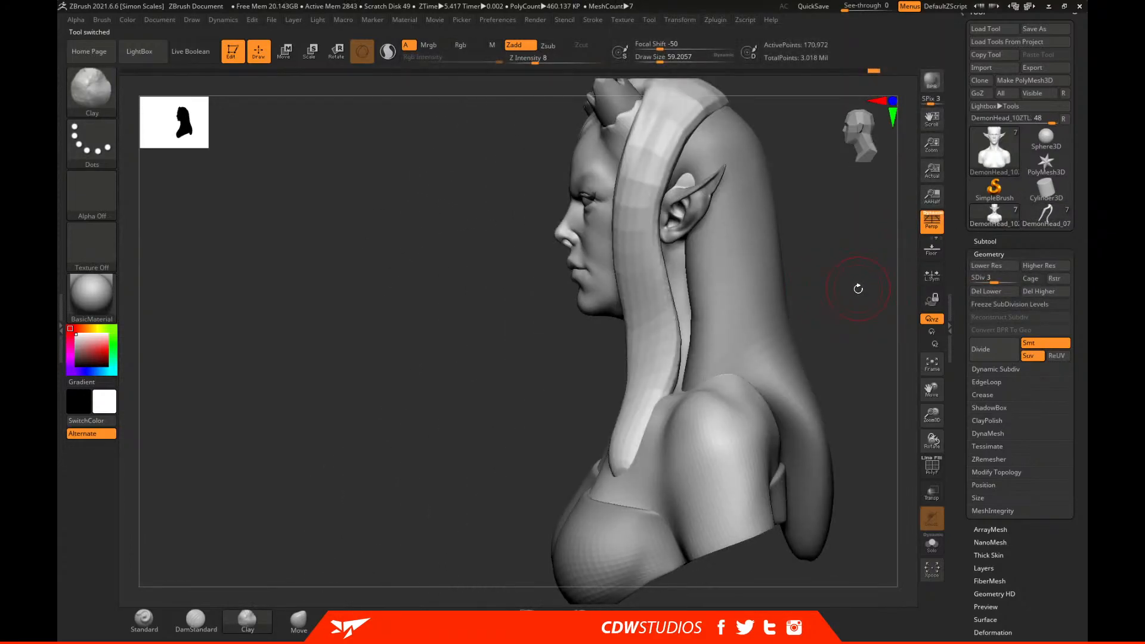
left_click_drag(892, 227, 1042, 267)
left_click_drag(590, 304, 673, 362, "alt")
key("space")
left_click_drag(663, 275, 653, 274)
left_click_drag(531, 400, 539, 435, "alt")
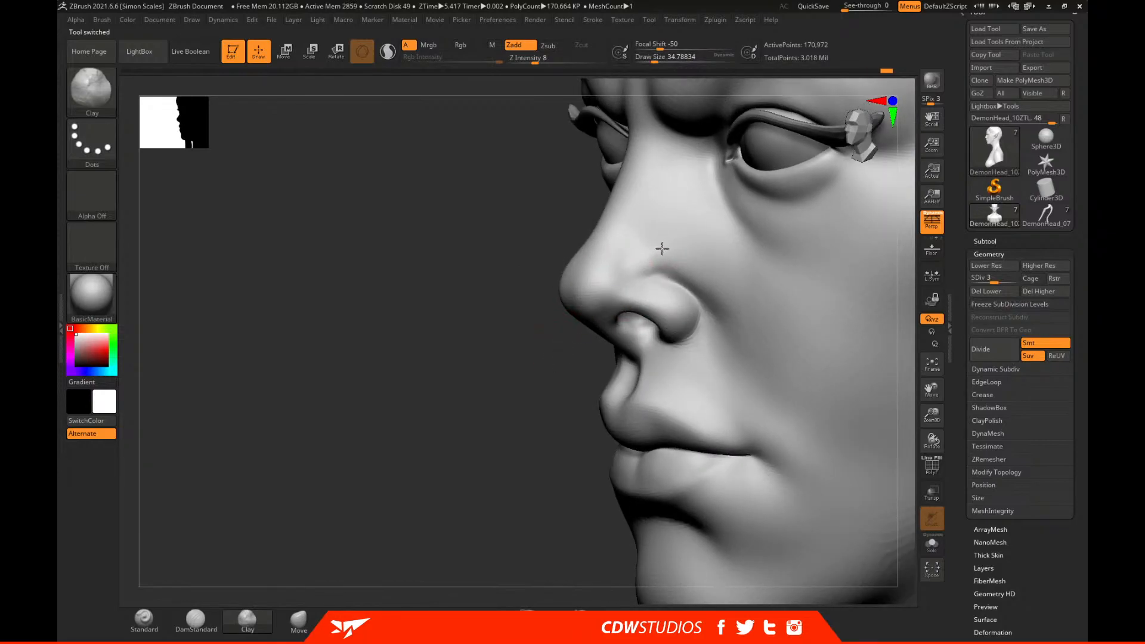
key("bracketright")
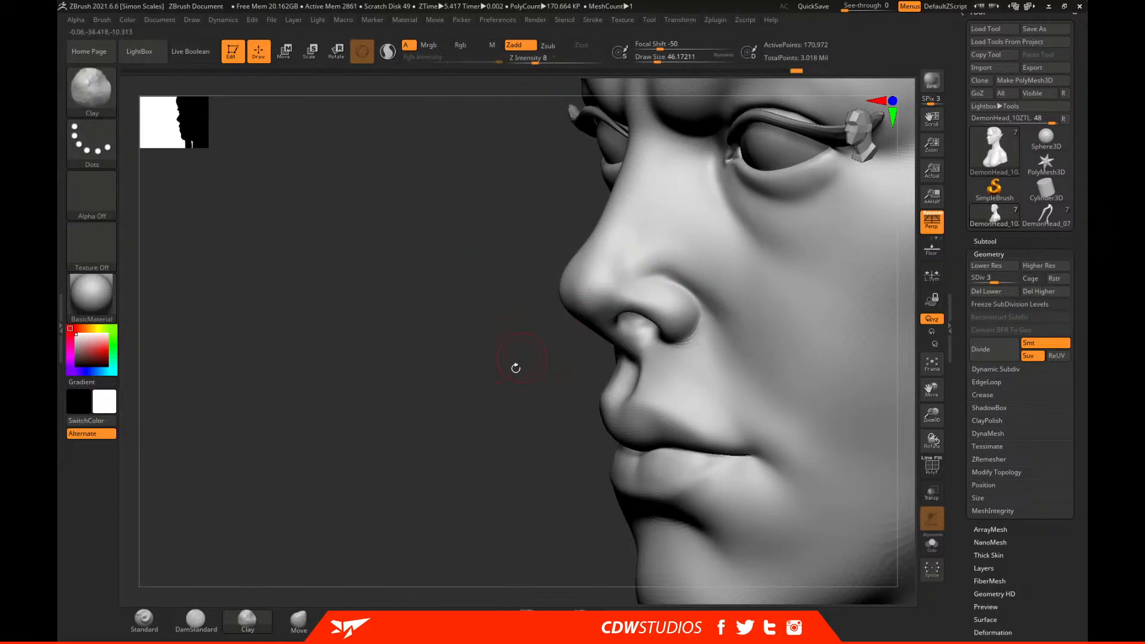
left_click_drag(519, 358, 686, 258)
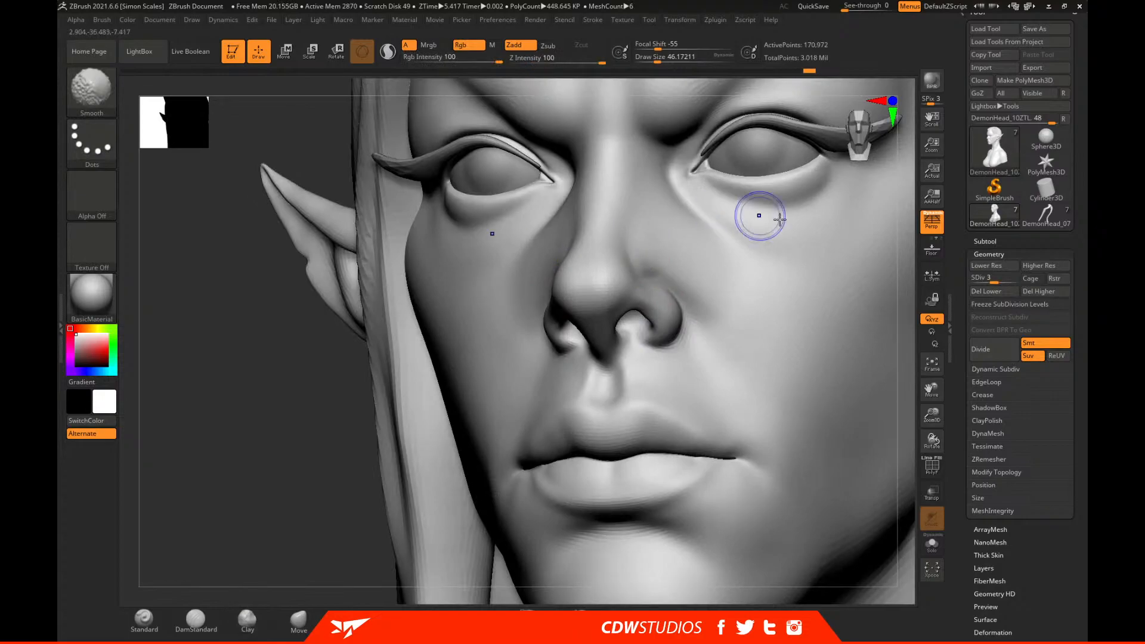
mouse_move(903, 306)
left_mouse_down()
mouse_move(677, 261)
mouse_move(643, 270)
left_mouse_up()
Refine and smooth the area above the nostril wing with the Standard and Clay brushes, raising the head to subdivision level 5.
left_click(144, 620)
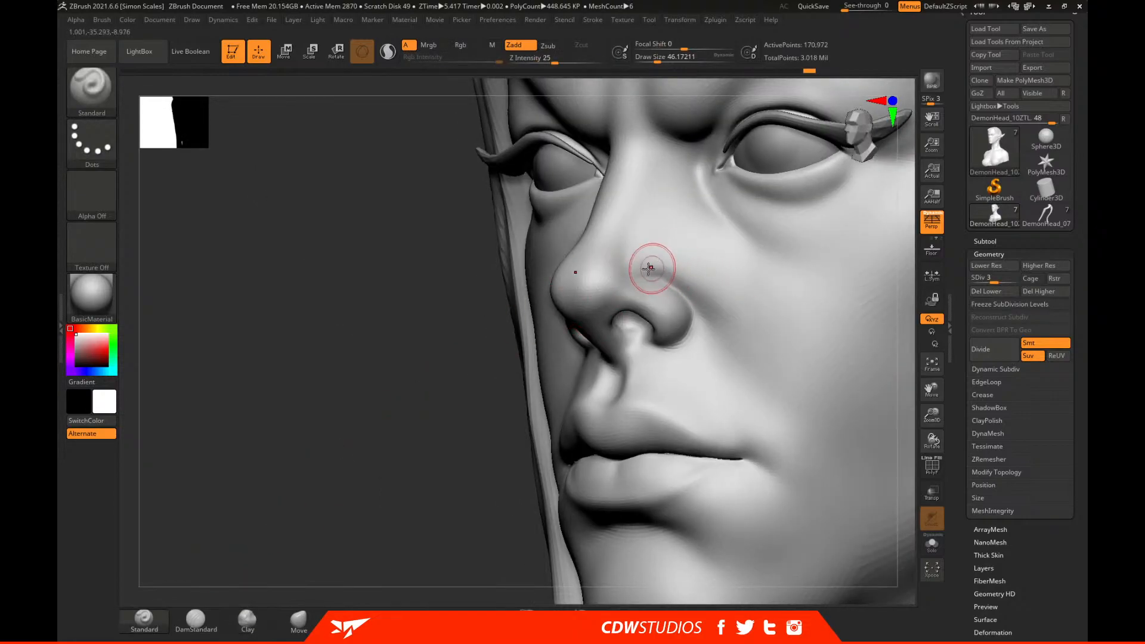
key("shift")
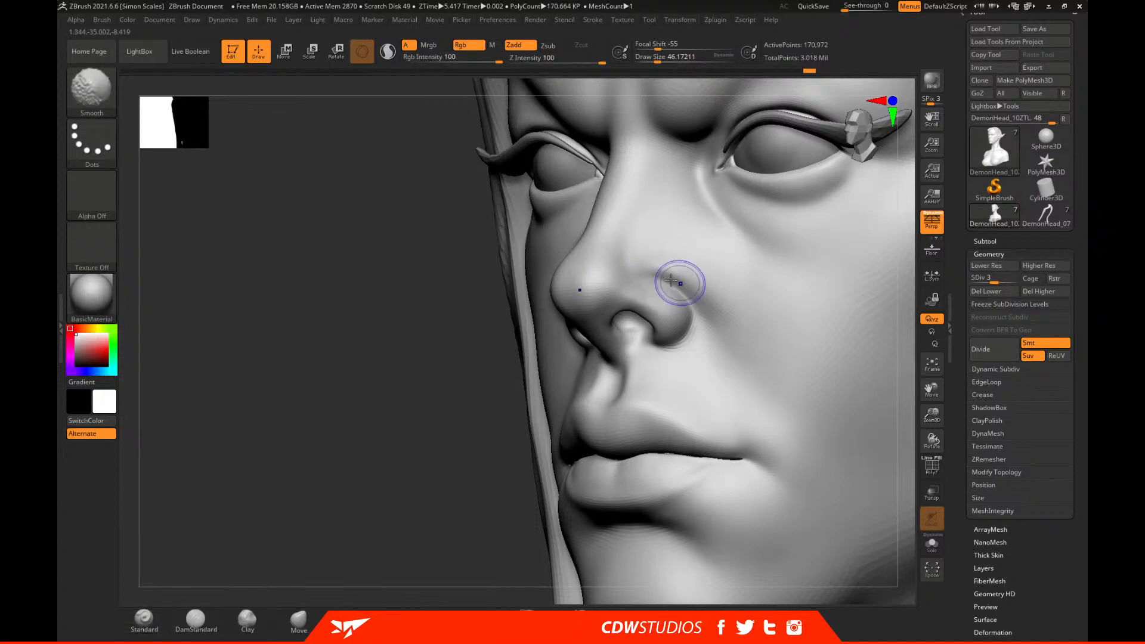
mouse_move(674, 285)
left_mouse_down("shift")
mouse_move(695, 301)
mouse_move(626, 240)
mouse_move(642, 250)
left_mouse_up("shift")
left_click(247, 621)
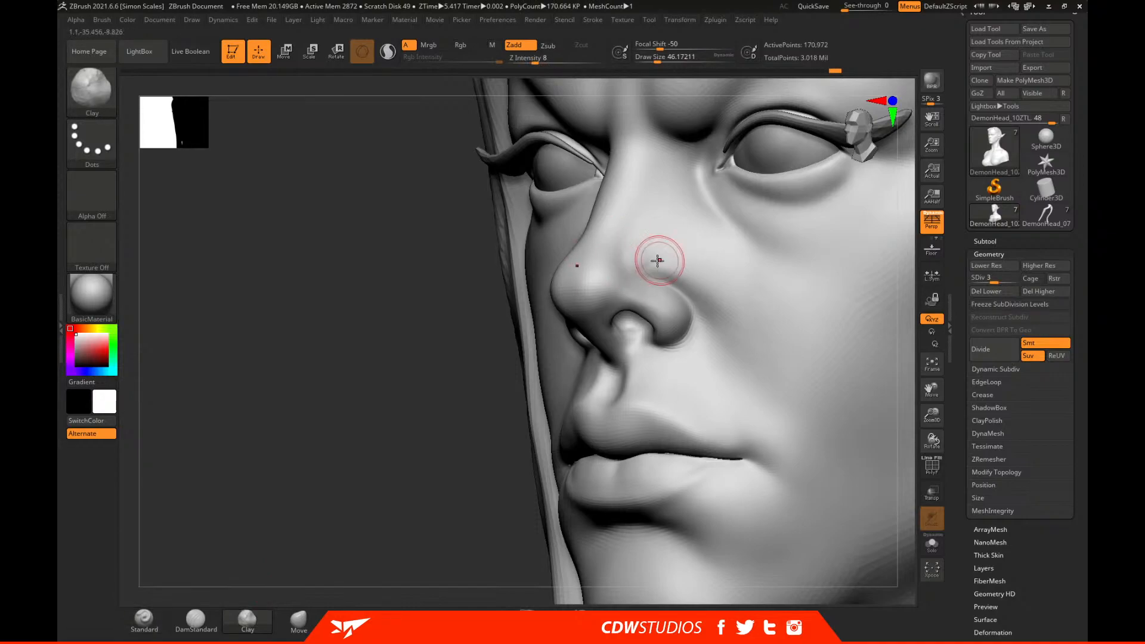
key("shift")
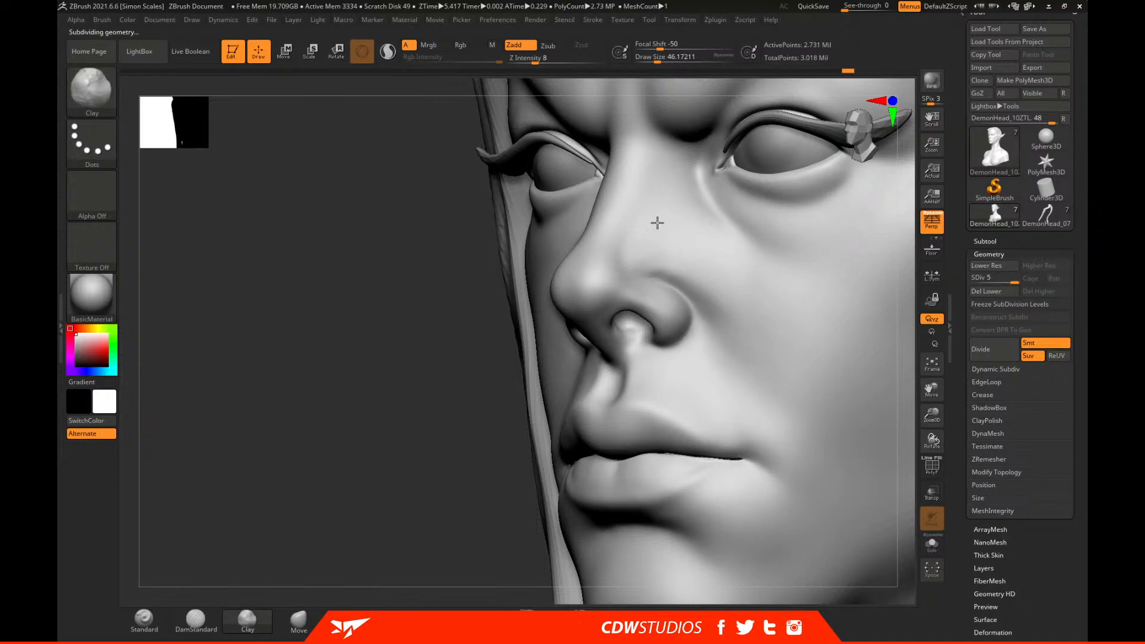
key("shift")
left_click_drag(479, 451, 412, 448)
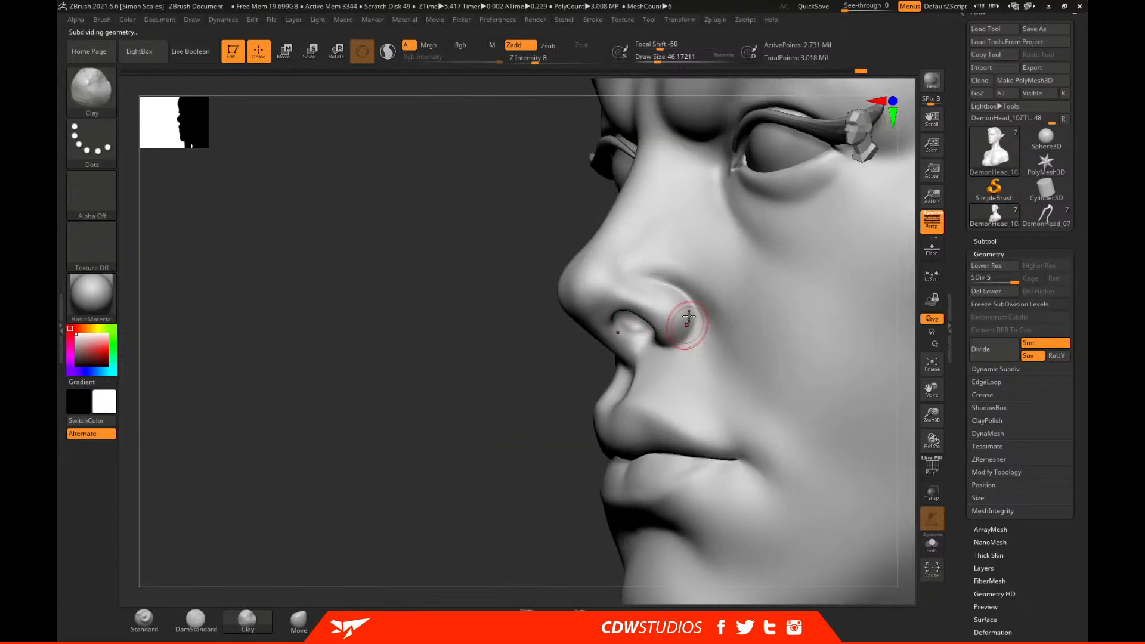
key("shift")
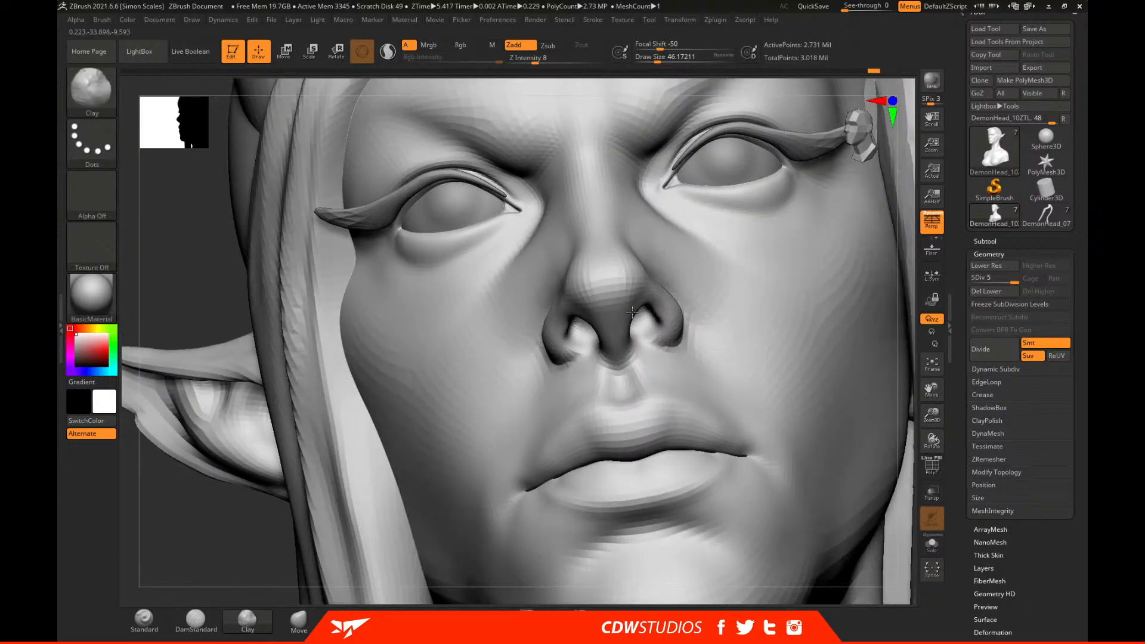
Sculpt the nose tip with the Clay brush at a draw size of about 62, and smooth the side of the nose.
key("space")
left_click_drag(594, 290, 598, 290)
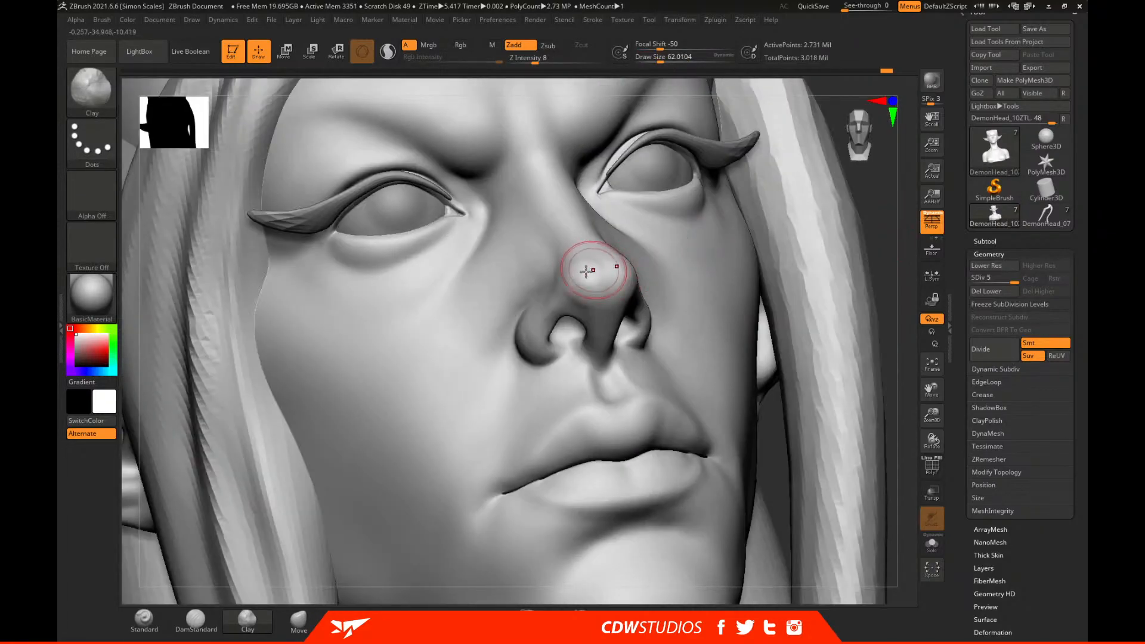
key("shift")
mouse_move(579, 300)
left_mouse_down()
mouse_move(583, 281)
mouse_move(611, 283)
left_mouse_up()
left_click_drag(884, 232, 888, 231)
mouse_move(525, 278)
left_mouse_down("shift")
mouse_move(486, 302)
mouse_move(510, 283)
left_mouse_up("shift")
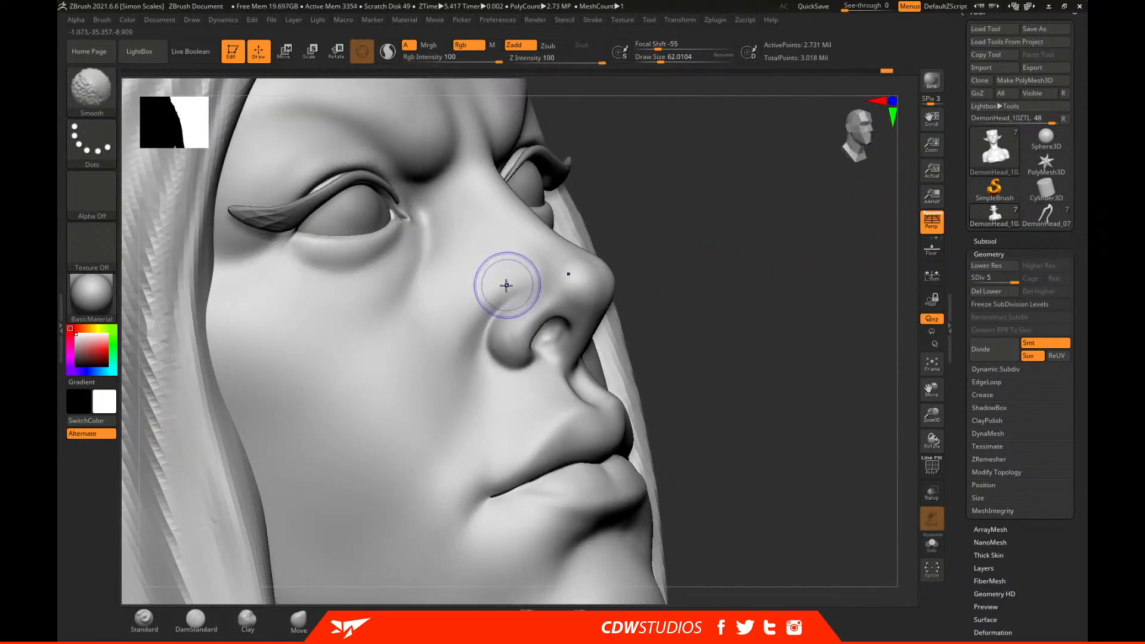
Refine the side of the nose beside the inner eye with the Clay brush at a draw size of about 54, and smooth it.
mouse_move(753, 278)
left_mouse_down("alt")
mouse_move(682, 194)
mouse_move(694, 307)
left_mouse_up("alt")
mouse_move(774, 368)
left_mouse_down("alt")
mouse_move(789, 303)
mouse_move(777, 330)
mouse_move(811, 335)
mouse_move(792, 305)
mouse_move(835, 407)
mouse_move(850, 525)
left_mouse_up("alt")
key("space")
left_click_drag(539, 276, 525, 273)
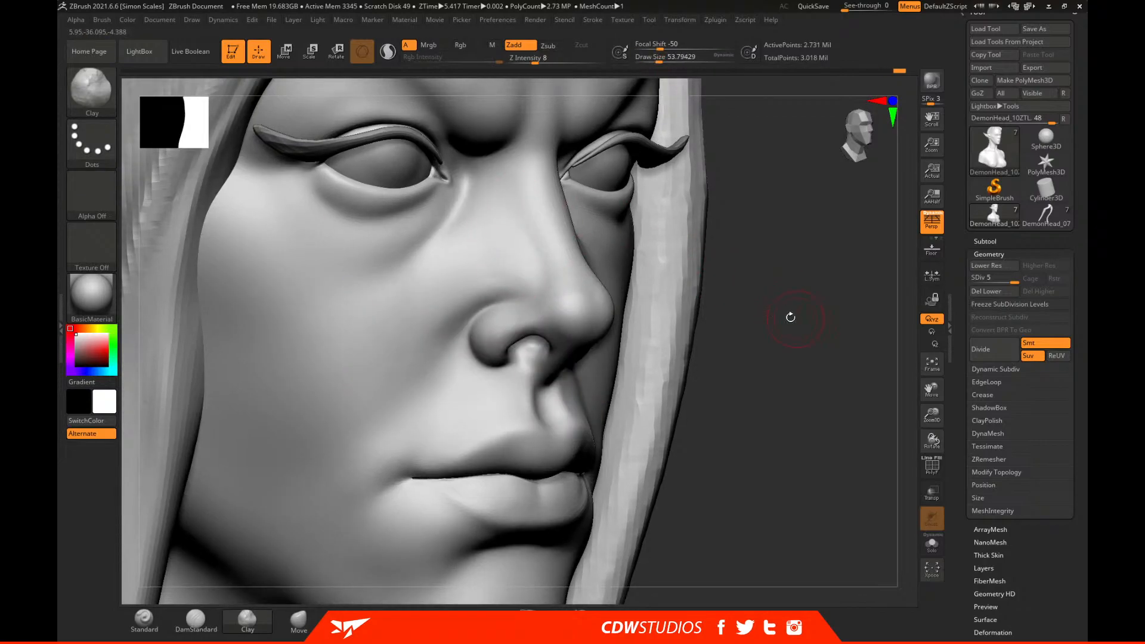
left_click_drag(793, 316, 734, 313)
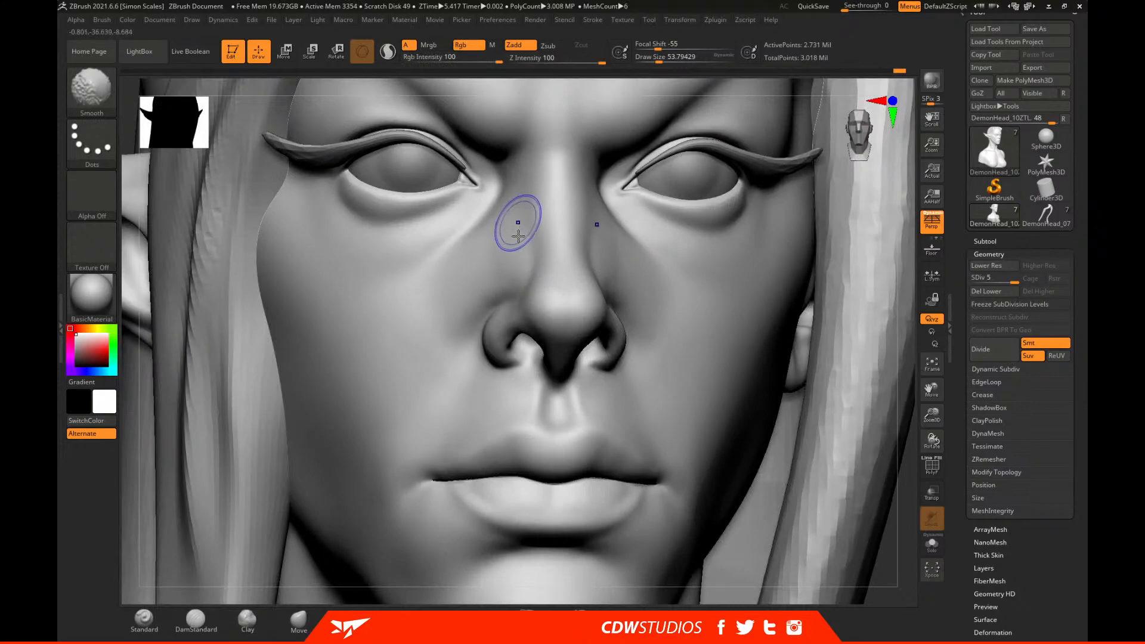
key("shift")
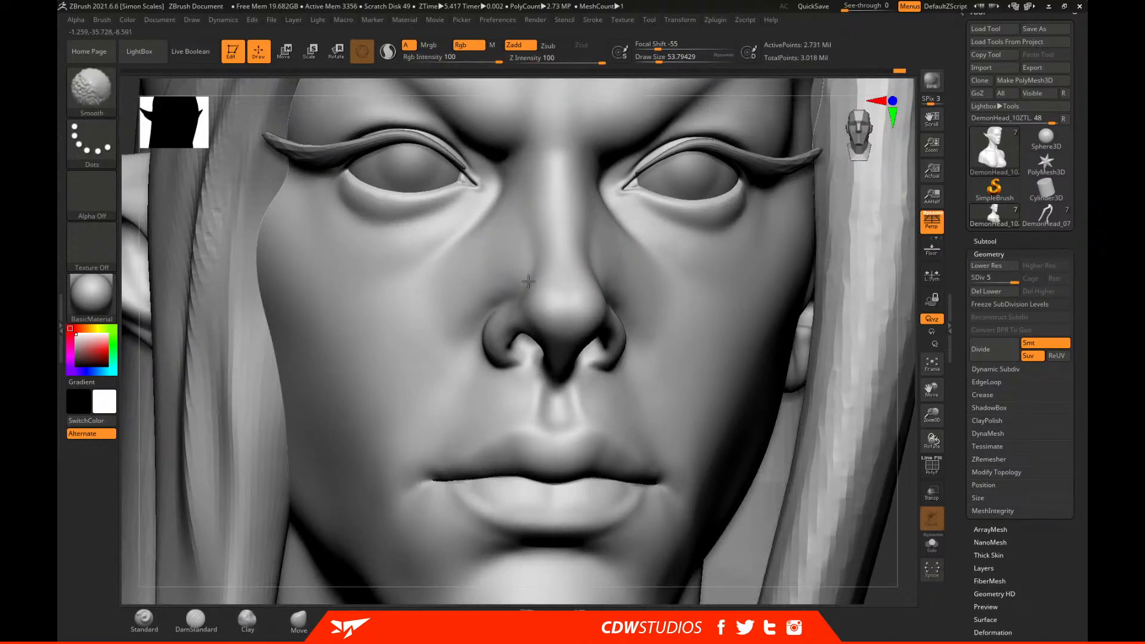
Frame the whole bust, compare it with DemonHead_07 and return to DemonHead_10ZTL.
key("f")
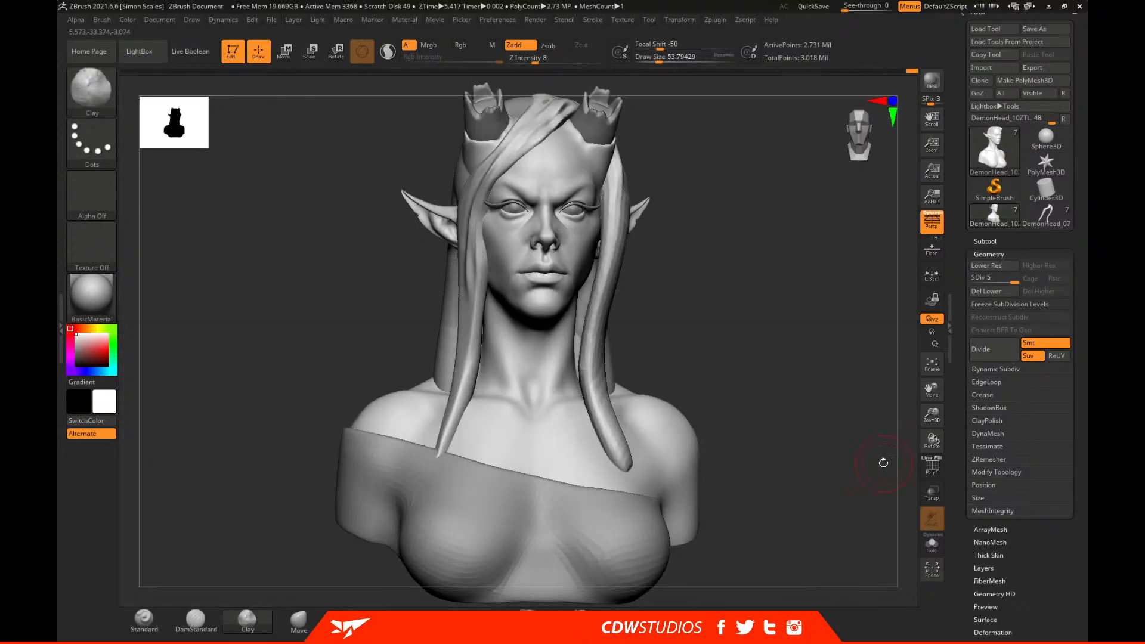
left_click_drag(897, 294, 865, 358)
left_click(1046, 215)
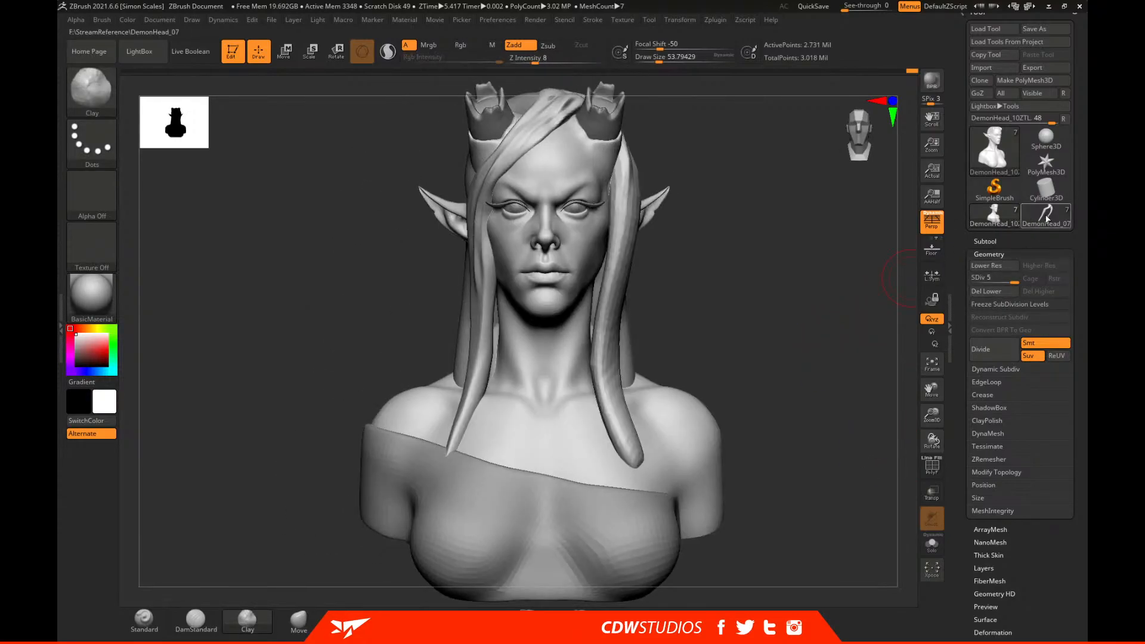
left_click(995, 214)
Sculpt the cheeks with the Clay brush at a draw size of about 90, and smooth them.
left_click_drag(817, 310, 723, 380)
key("space")
mouse_move(510, 265)
left_mouse_down()
mouse_move(490, 277)
mouse_move(504, 285)
mouse_move(480, 281)
mouse_move(468, 300)
left_mouse_up()
key("space")
key("shift")
left_click_drag(497, 257, 467, 300, "shift")
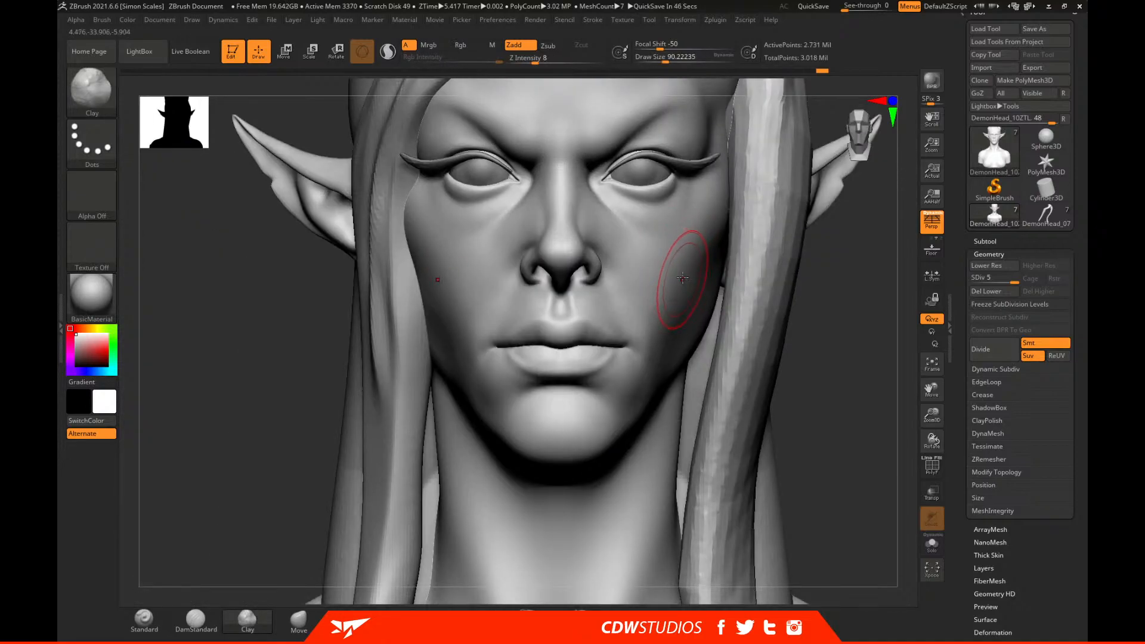
Lower the head to subdivision level 4 and isolate it from the hair and other parts.
left_click_drag(881, 312, 854, 334)
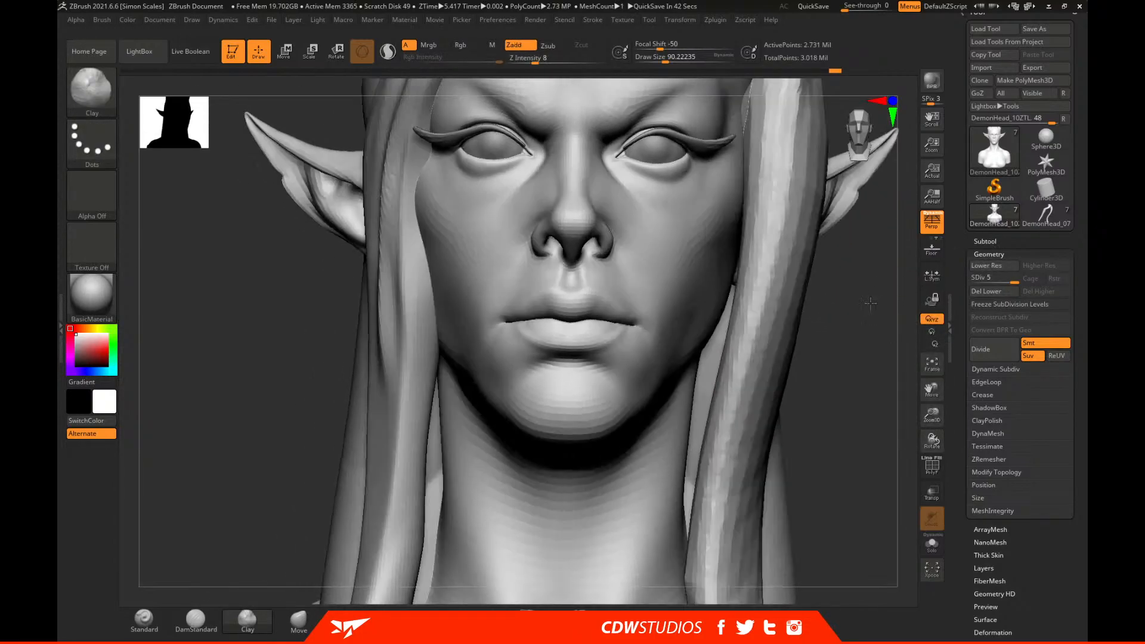
key("shift+d")
left_click_drag(869, 306, 697, 276)
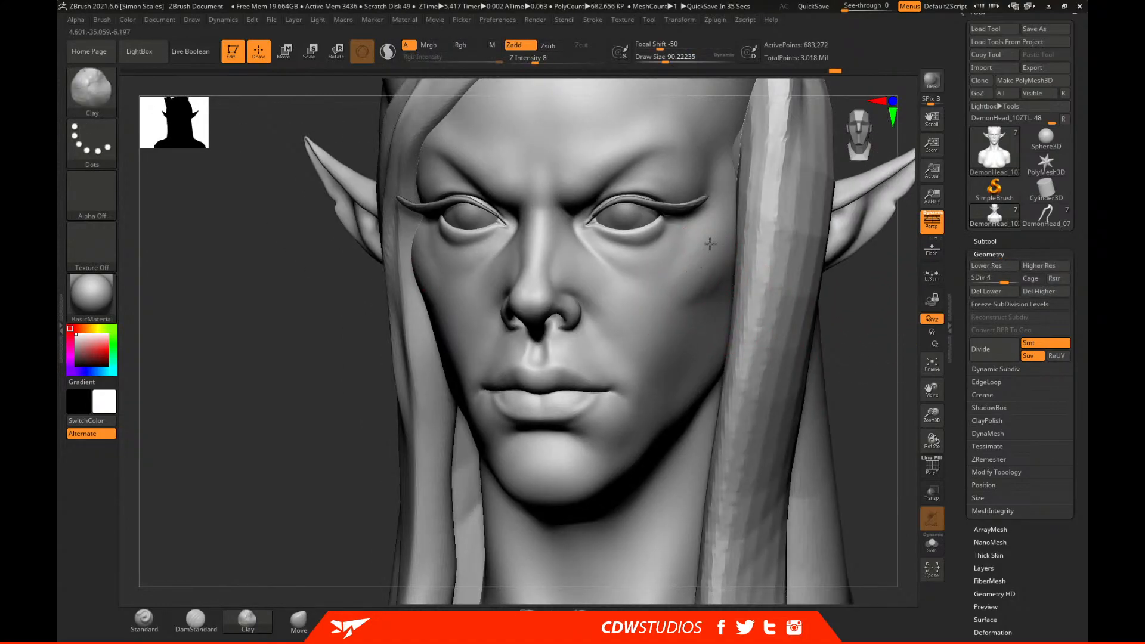
left_click(940, 553)
left_click_drag(871, 346, 772, 332)
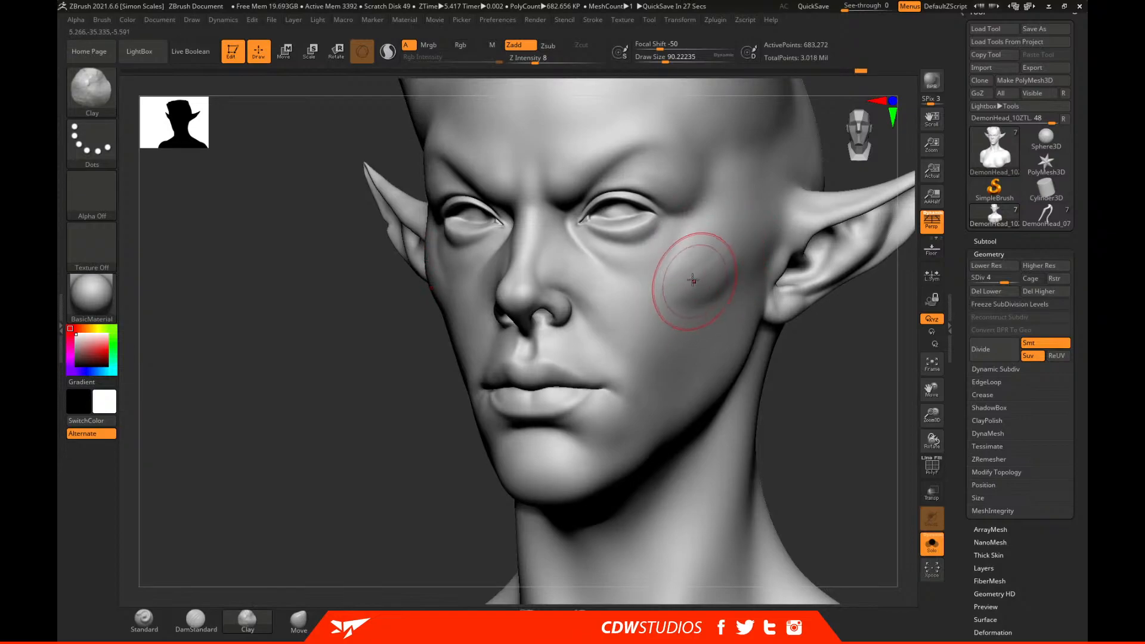
Sculpt and smooth the cheekbone toward the ear with the Clay brush on the isolated head, and show the other parts again.
key("shift")
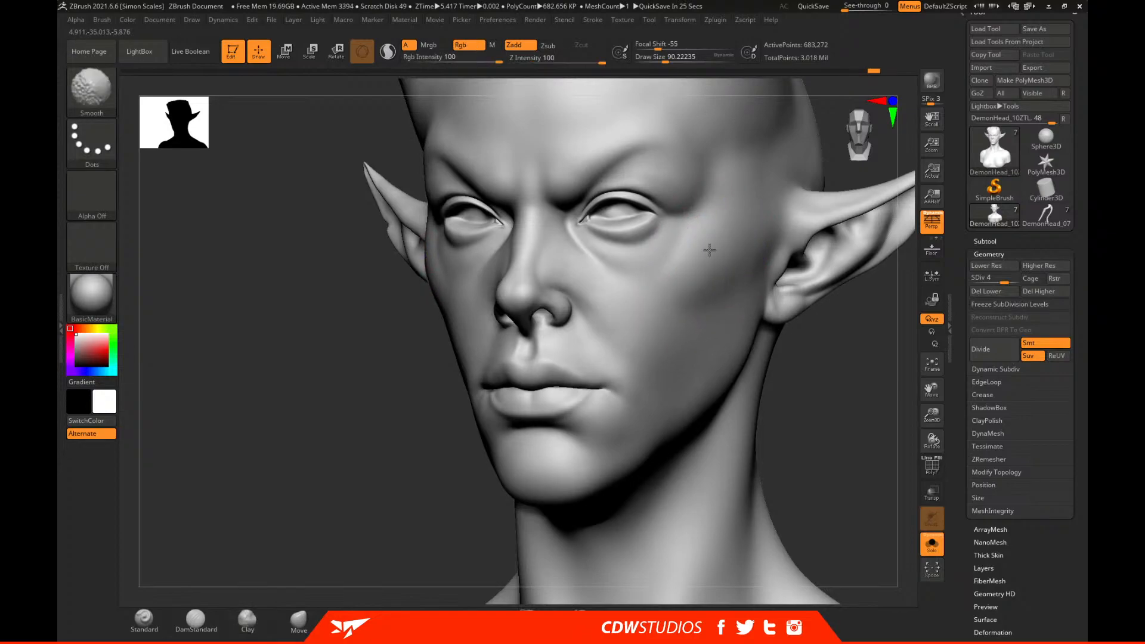
left_click_drag(796, 373, 853, 386)
left_click_drag(713, 275, 695, 254)
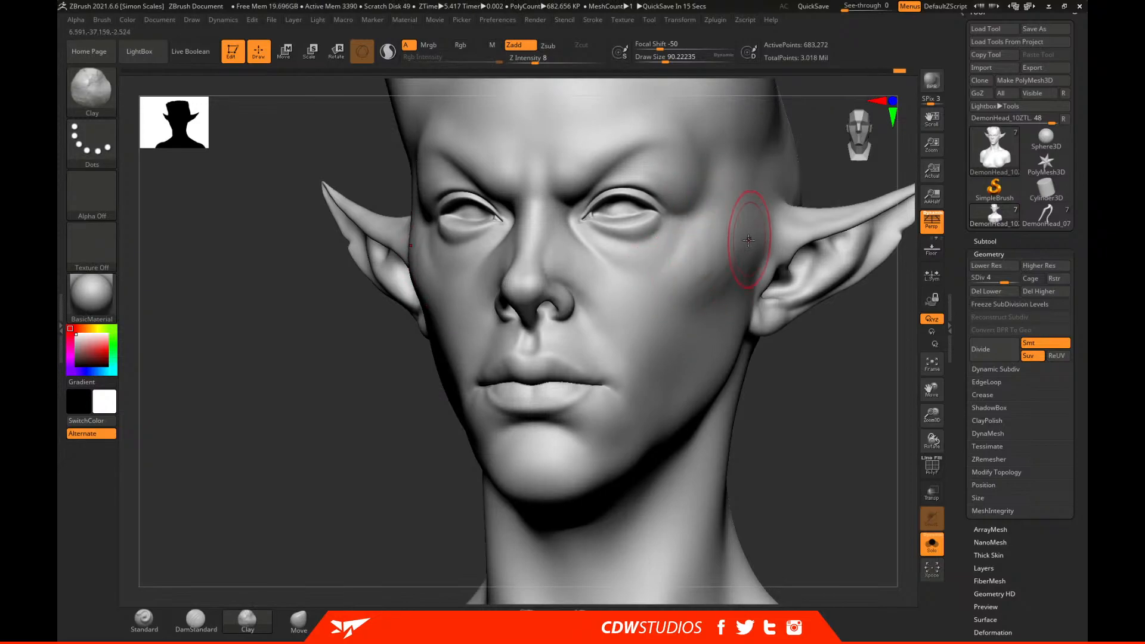
key("shift")
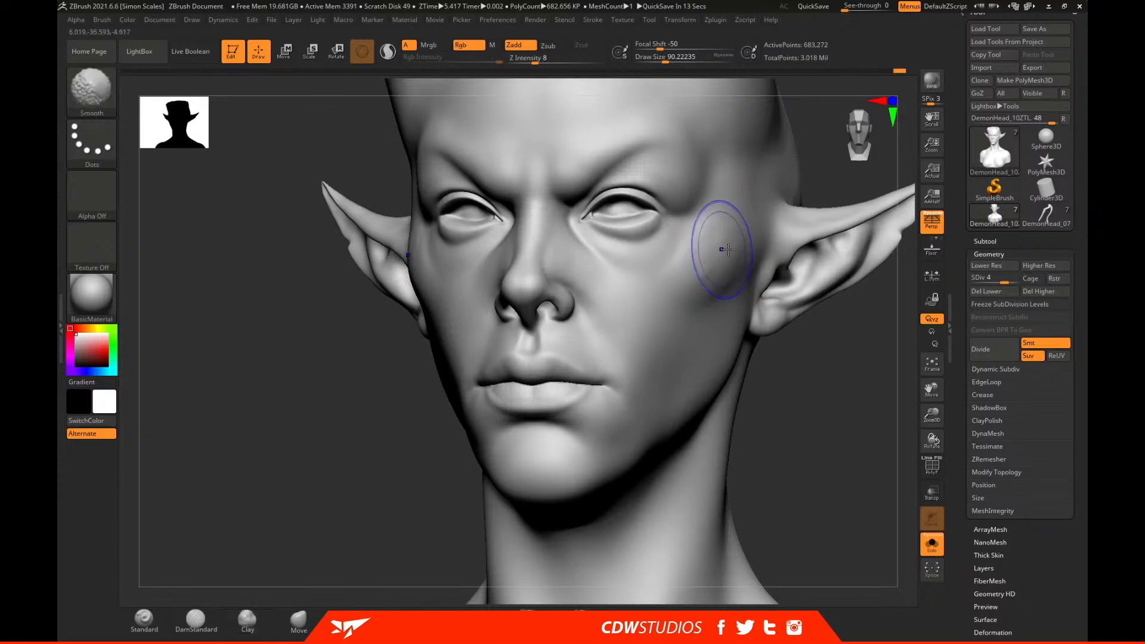
mouse_move(727, 262)
left_mouse_down("shift")
mouse_move(705, 295)
mouse_move(730, 350)
left_mouse_up("shift")
left_click_drag(836, 387, 895, 352, "shift")
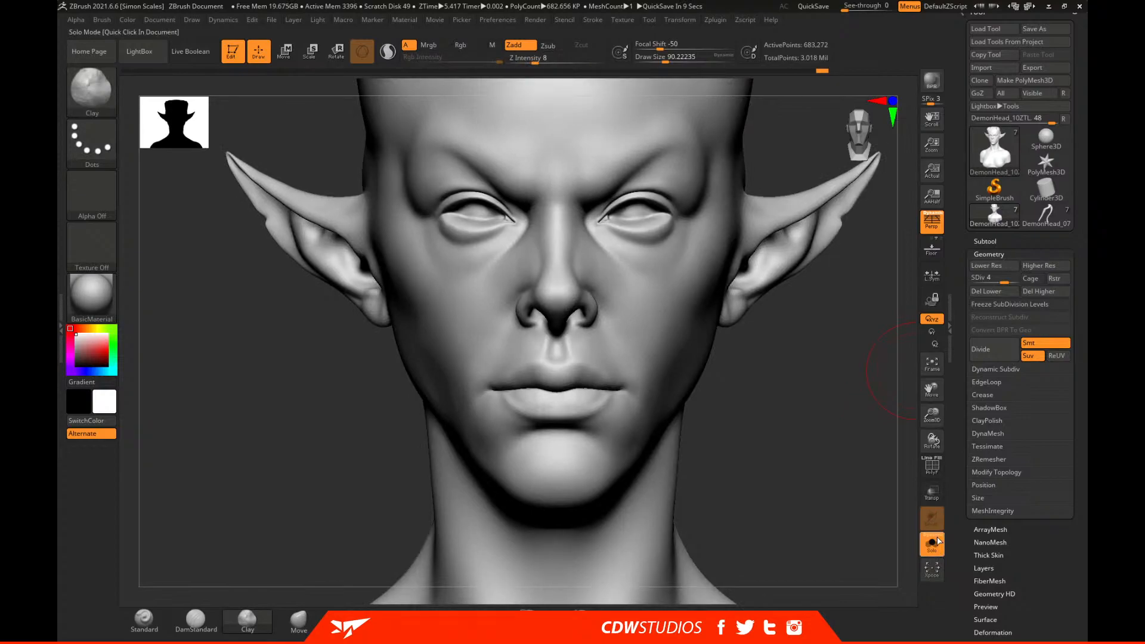
left_click(932, 543)
Compare the reworked cheeks on the whole bust with DemonHead_07 and return to DemonHead_10ZTL.
key("f")
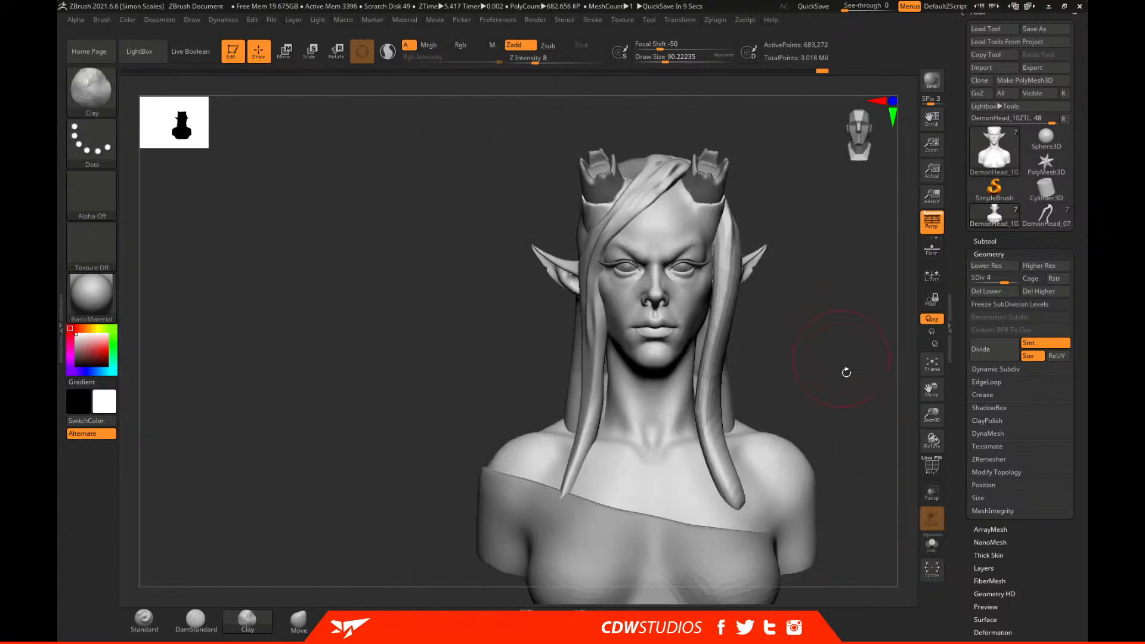
left_click(1051, 224)
left_click(994, 219)
Soften the fold between the inner eye corner and the nose with the Clay brush at a draw size of about 37, smoothing it.
left_click_drag(863, 343, 794, 431, "alt")
left_click_drag(853, 369, 831, 358)
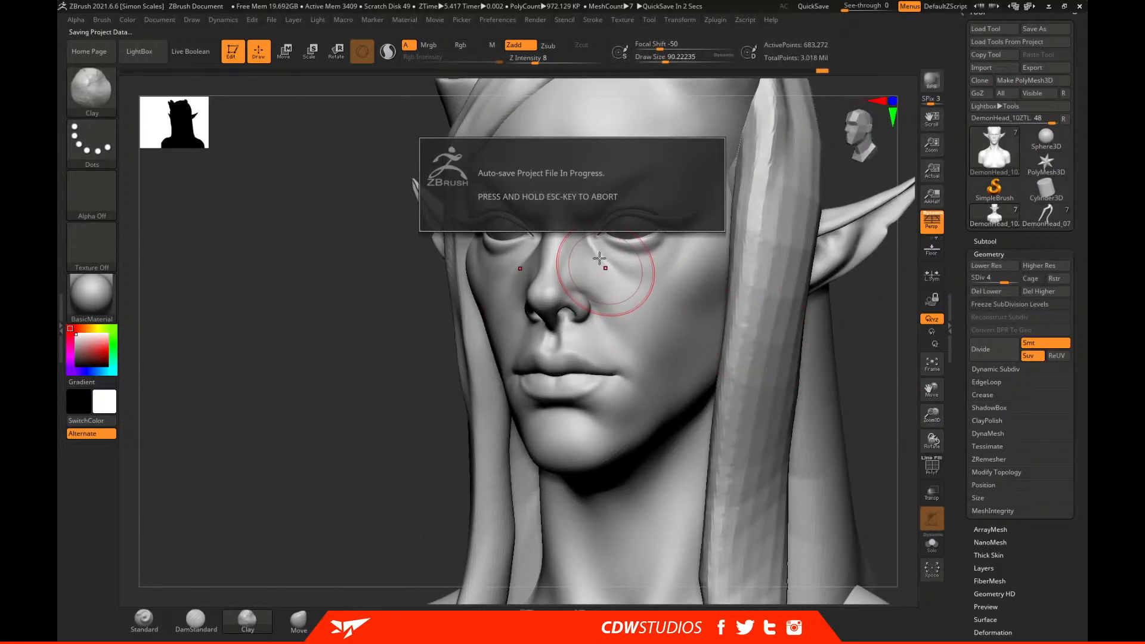
left_click_drag(888, 387, 887, 429, "alt")
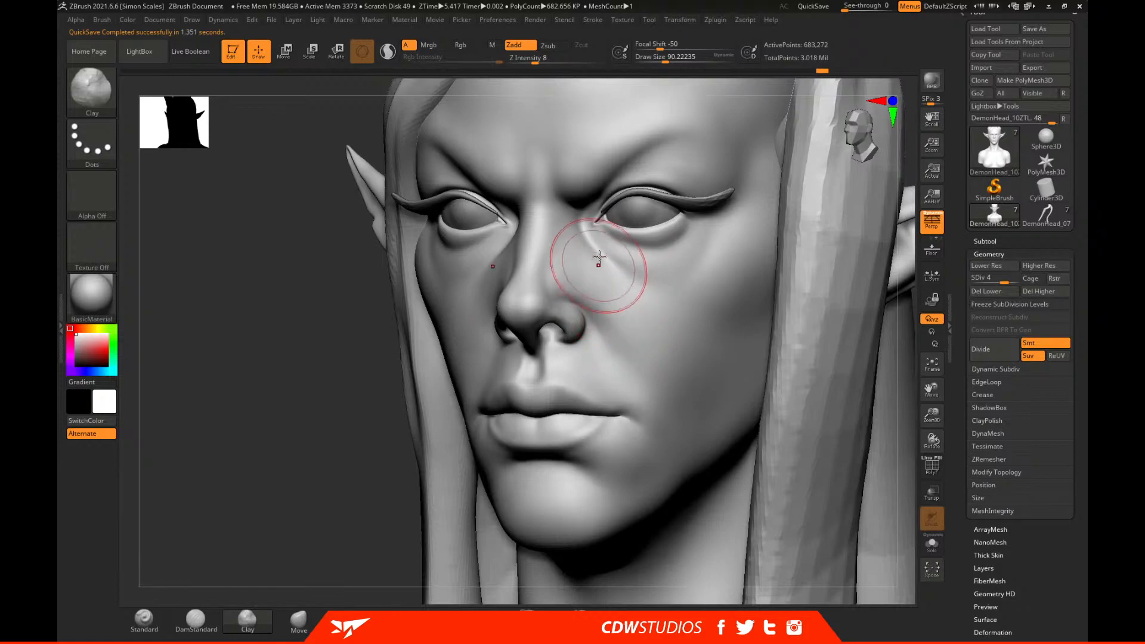
key("space")
left_click_drag(598, 266, 581, 266)
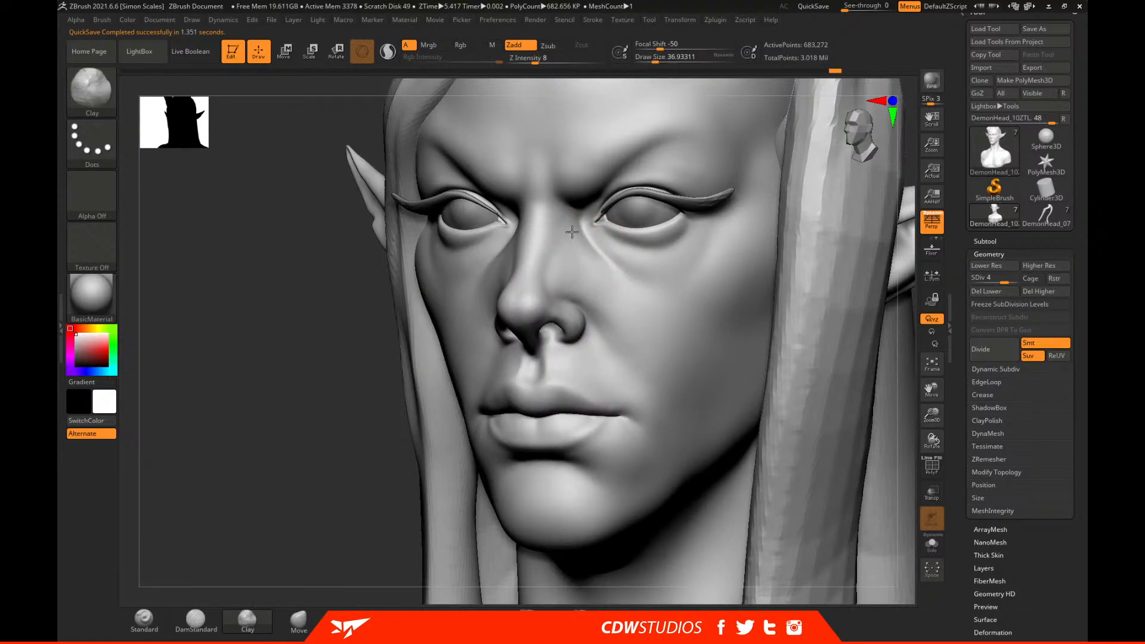
key("shift")
left_click_drag(594, 262, 604, 268, "shift")
mouse_move(586, 236)
left_mouse_down()
mouse_move(623, 263)
mouse_move(592, 258)
left_mouse_up()
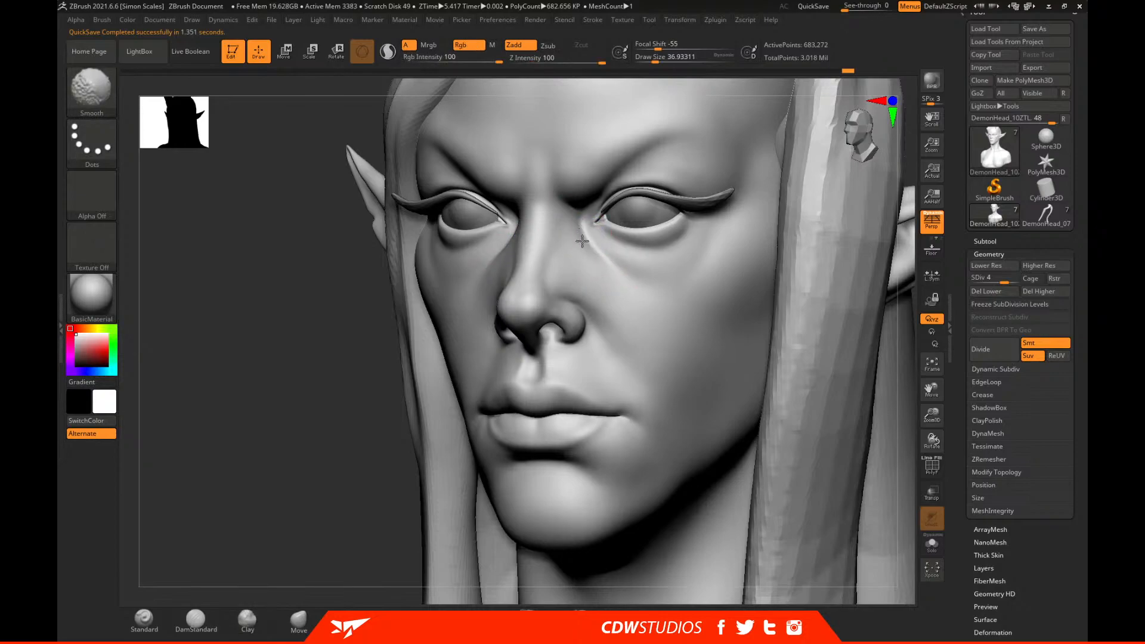
left_click_drag(384, 432, 537, 431, "shift")
Compare the bust with DemonHead_07 in three-quarter view, and return to DemonHead_10ZTL.
left_click_drag(866, 368, 839, 267, "alt")
left_click_drag(847, 370, 871, 370)
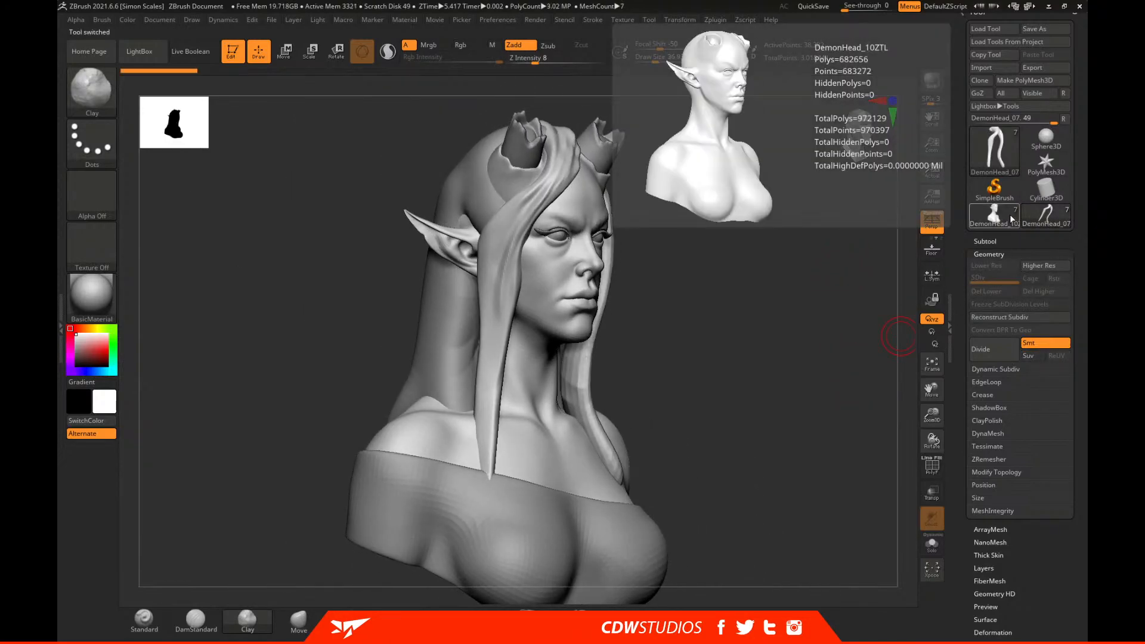
left_click(994, 216)
left_click_drag(849, 374, 851, 304, "alt")
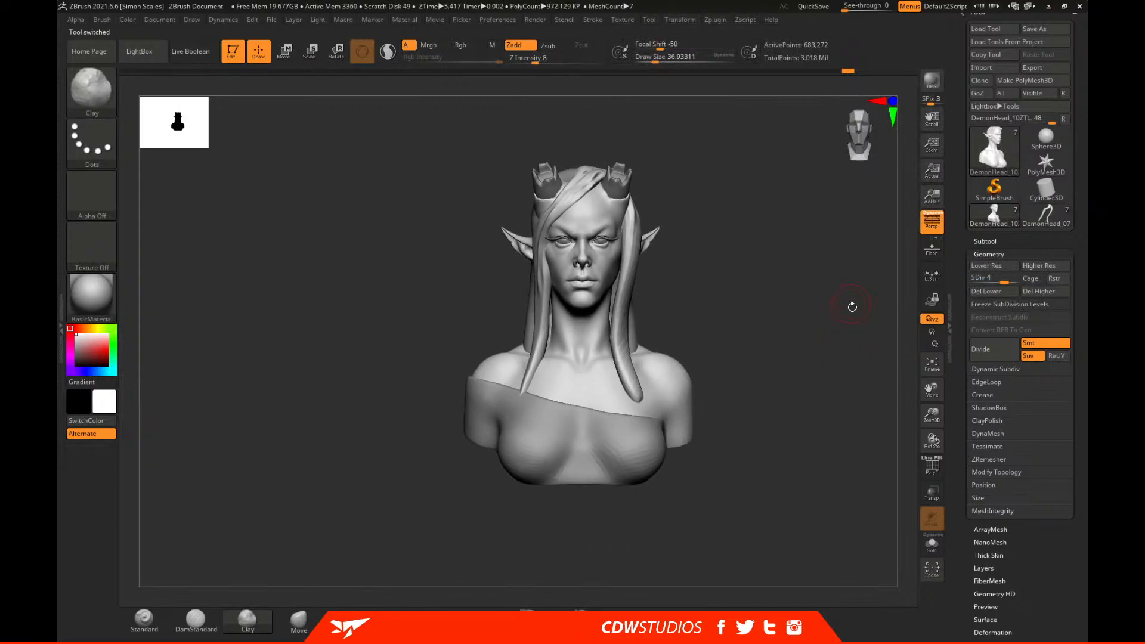
Isolate the head in side view and set the Move brush to a draw size of about 120.
left_click(298, 622)
mouse_move(784, 283)
left_mouse_down("alt")
mouse_move(846, 235)
mouse_move(744, 363)
left_mouse_up("alt")
mouse_move(741, 361)
right_mouse_down()
mouse_move(804, 341)
mouse_move(671, 409)
right_mouse_up()
left_click_drag(626, 409, 485, 454, "alt")
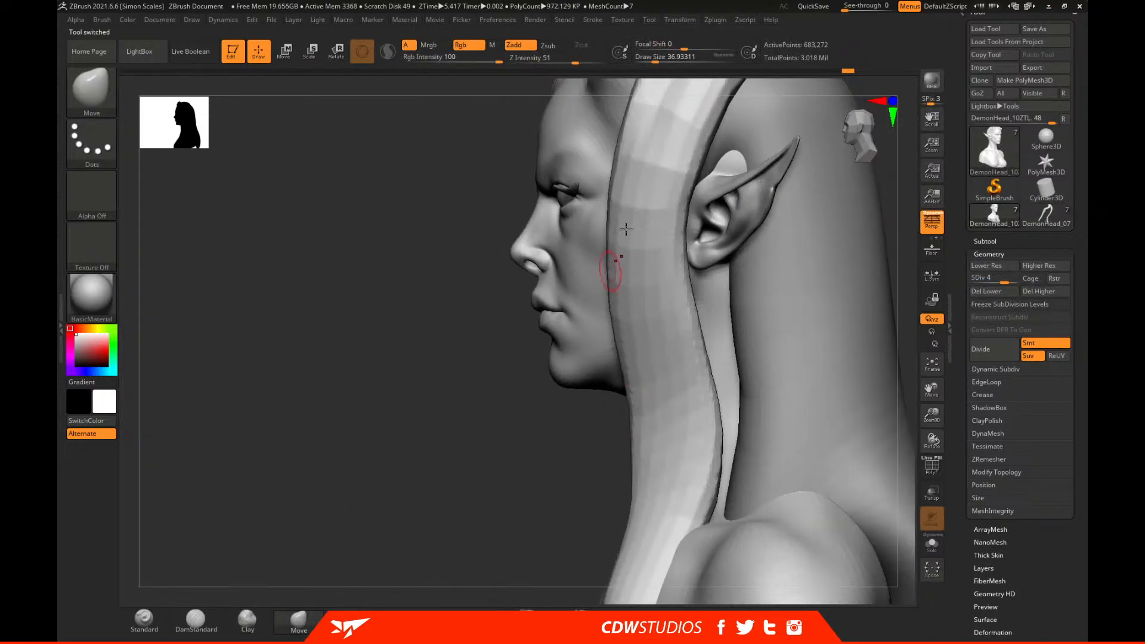
mouse_move(501, 427)
right_mouse_down()
mouse_move(495, 447)
mouse_move(513, 417)
right_mouse_up()
key("space")
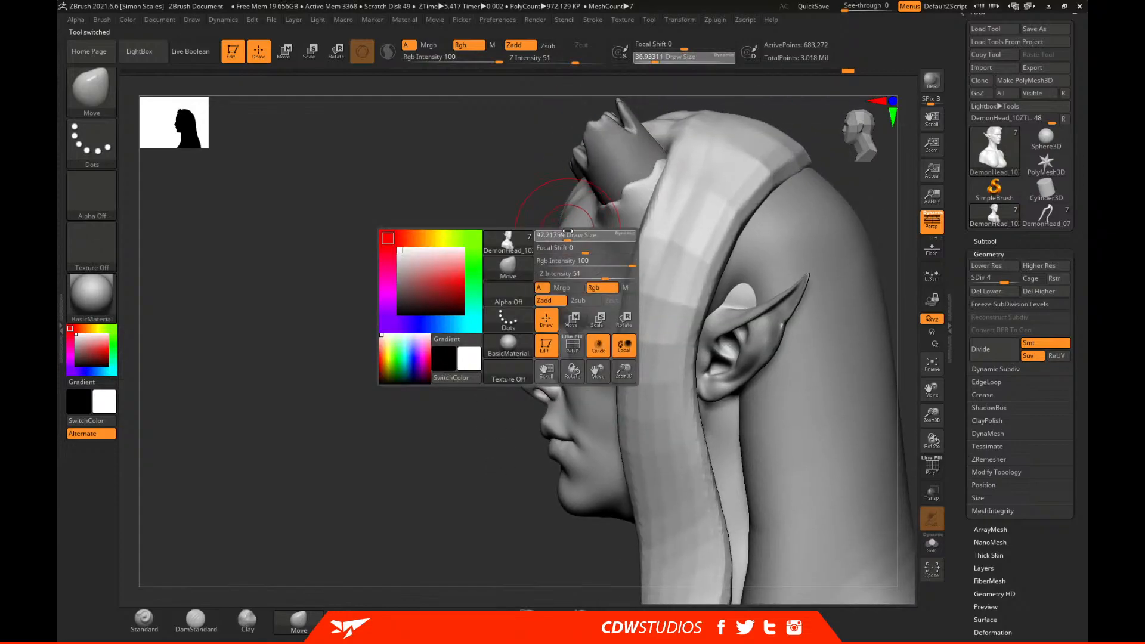
left_click(932, 545)
key("space")
Lower the isolated head to subdivision level 2 and turn off perspective.
left_click(1003, 268)
left_click(1003, 269)
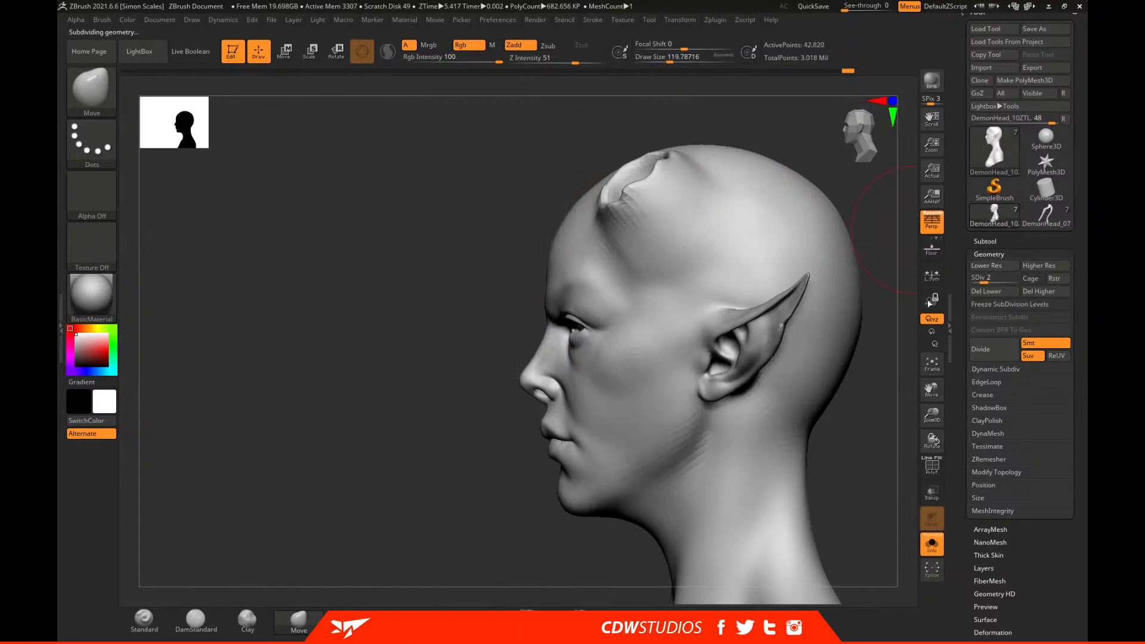
left_click(933, 222)
left_click_drag(871, 426, 854, 358, "alt")
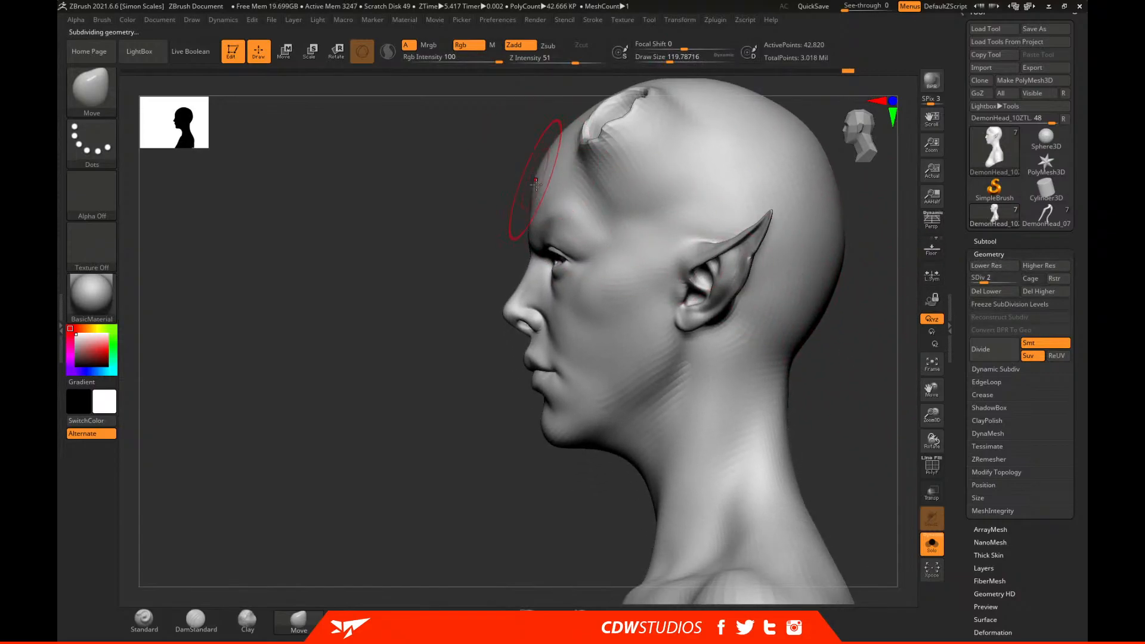
Reshape the forehead profile with the Move brush at a draw size of about 136, and undo the last stroke.
left_click_drag(477, 382, 459, 298, "alt")
left_click_drag(476, 227, 464, 294, "alt")
key("space")
left_click(530, 195)
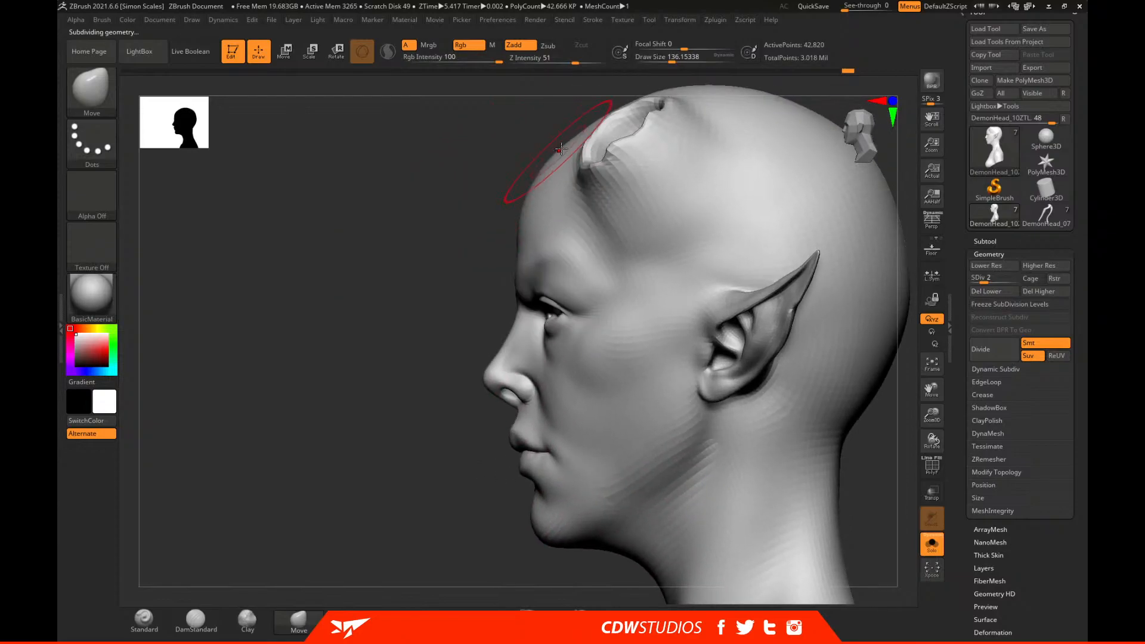
key("space")
left_click(516, 237)
left_click_drag(514, 244, 539, 170, "shift")
key("ctrl+z")
Adjust the chin and jaw profile with the Move brush and smooth the jaw at a draw size of about 172.
left_click_drag(488, 276, 489, 110, "alt")
key("space")
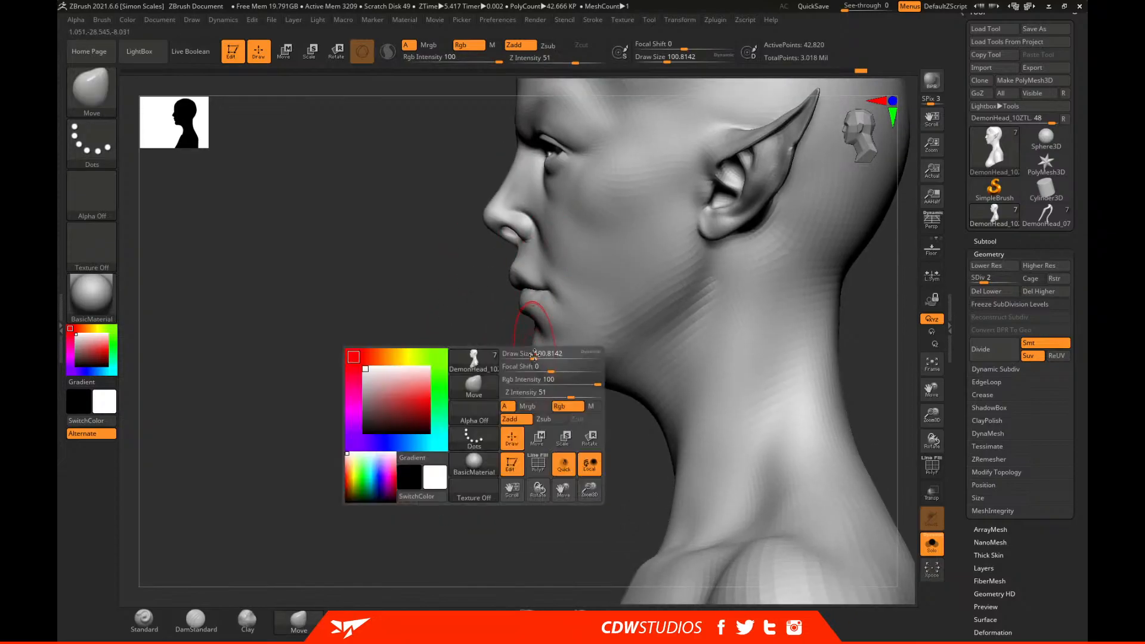
left_click_drag(535, 355, 544, 355)
mouse_move(442, 388)
left_mouse_down("shift")
mouse_move(575, 396)
mouse_move(549, 364)
left_mouse_up("shift")
key("space")
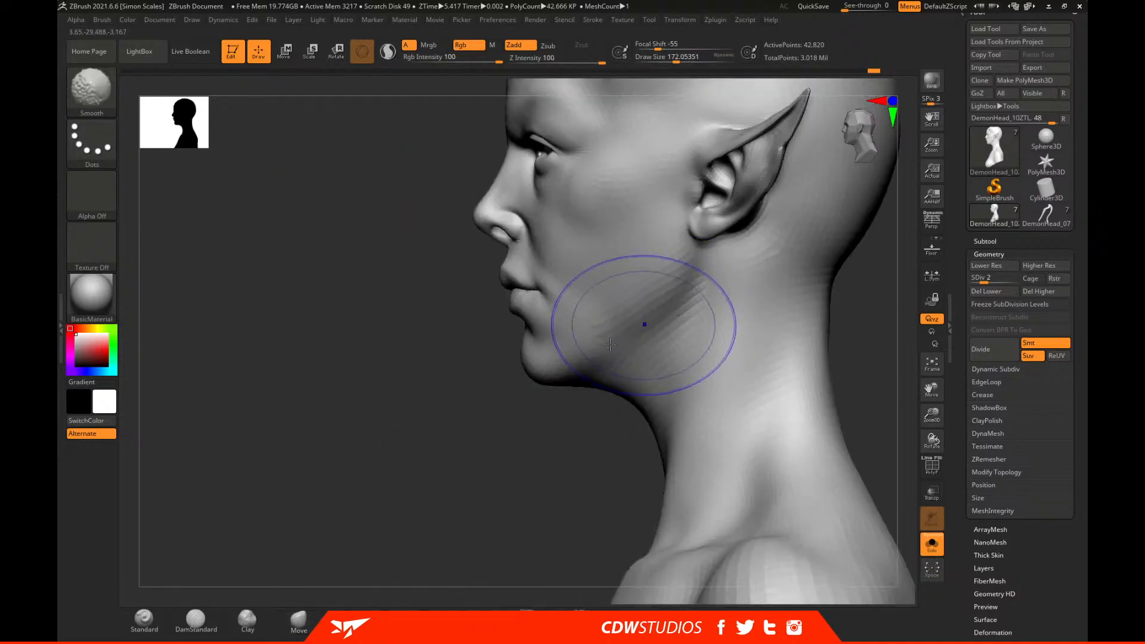
key("space")
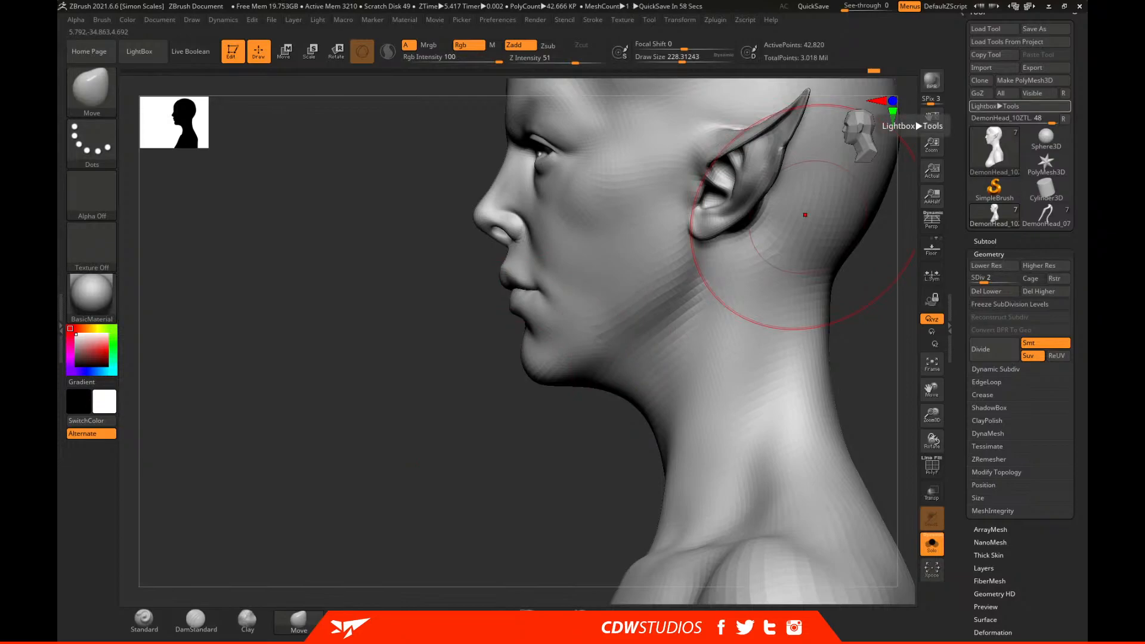
Examine the jaw profiles in the feminine and masculine gonial angle reference photos.
right_click_drag(1087, 382, 825, 314)
middle_click_drag(801, 362, 771, 285)
right_click_drag(771, 285, 670, 288)
scroll(665, 271, "up", 3)
middle_click_drag(606, 236, 652, 229)
right_click_drag(651, 228, 755, 239)
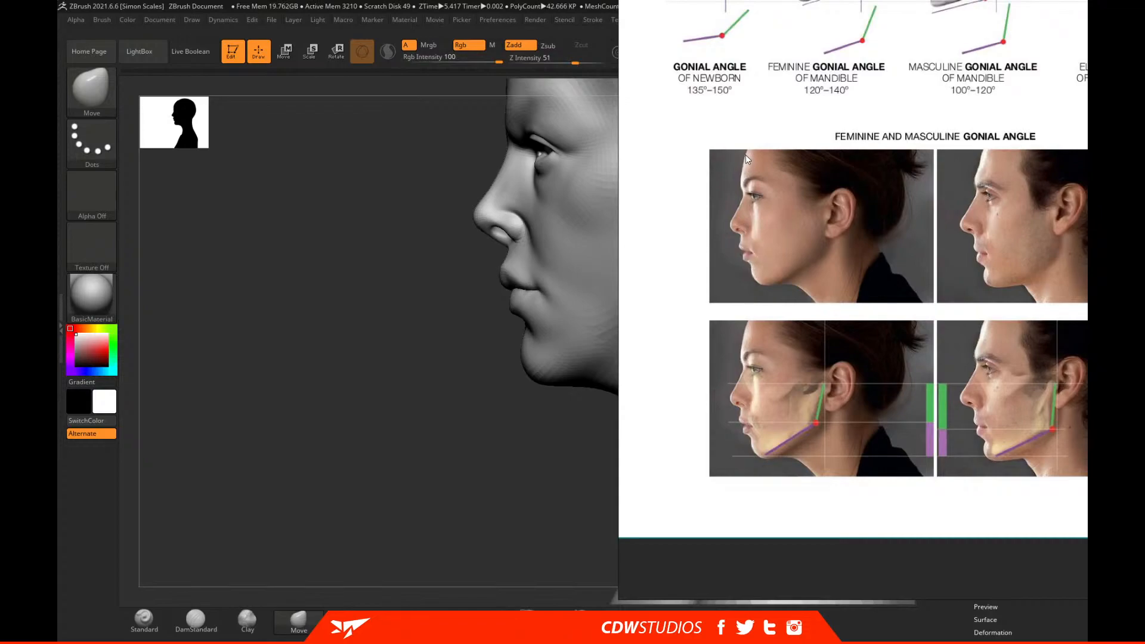
right_click_drag(755, 270, 762, 278)
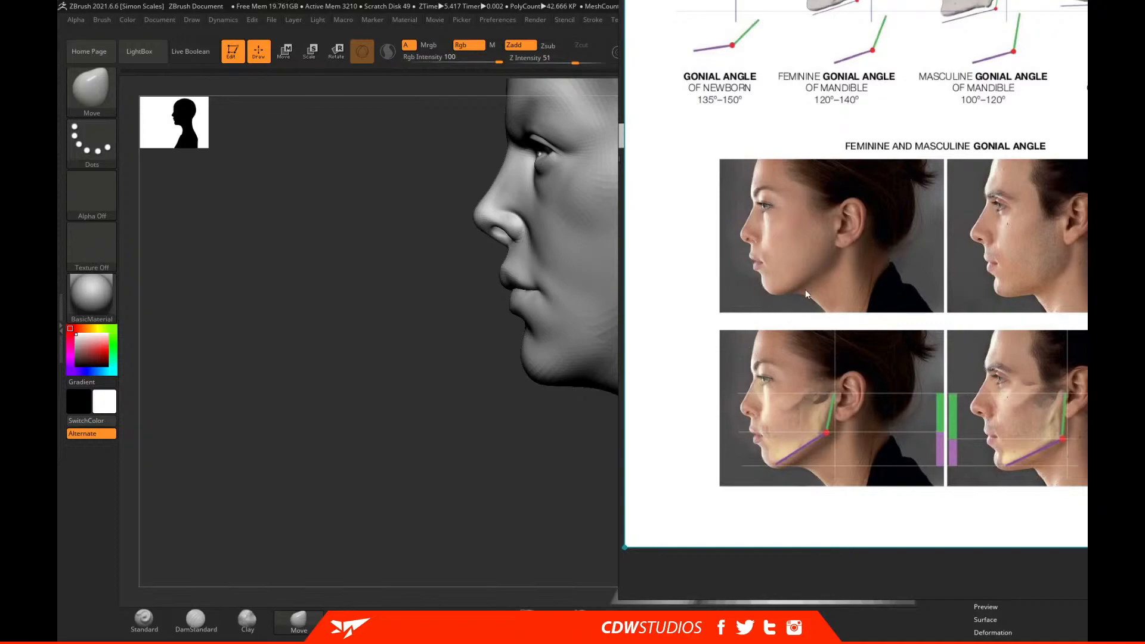
right_click_drag(792, 271, 1087, 309)
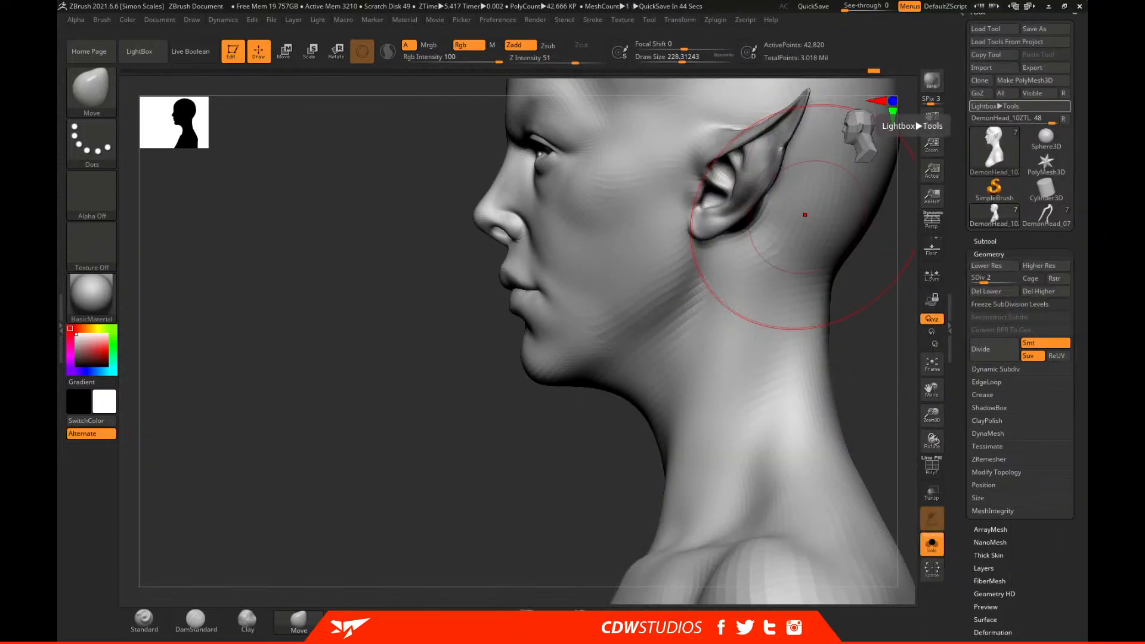
Lasso-mask the upper face at subdivision level 1, adjust the lower jaw with the Move brush at a draw size of about 250, and clear the mask.
key("f")
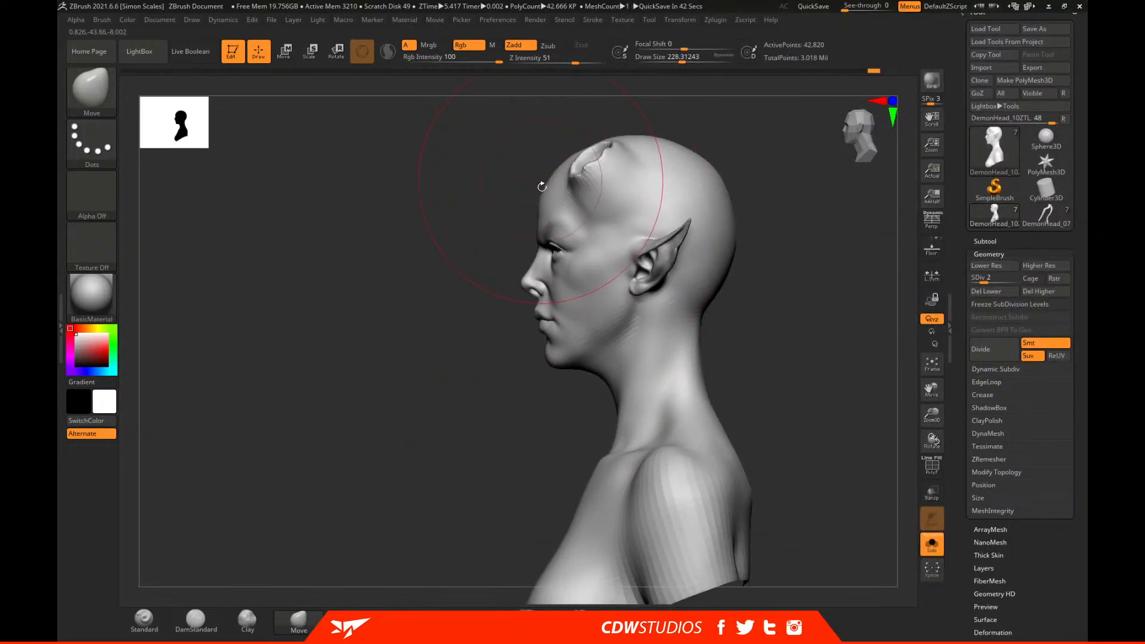
right_click_drag(526, 443, 749, 320, "ctrl")
left_click(987, 266)
right_click_drag(530, 375, 559, 294, "ctrl")
mouse_move(506, 261)
left_mouse_down("ctrl")
mouse_move(545, 168)
mouse_move(453, 122)
mouse_move(452, 233)
left_mouse_up("ctrl")
right_click_drag(551, 254, 528, 328, "alt")
mouse_move(527, 328)
left_mouse_down("ctrl")
mouse_move(716, 237)
mouse_move(430, 159)
left_mouse_up("ctrl")
left_click(575, 218, "ctrl")
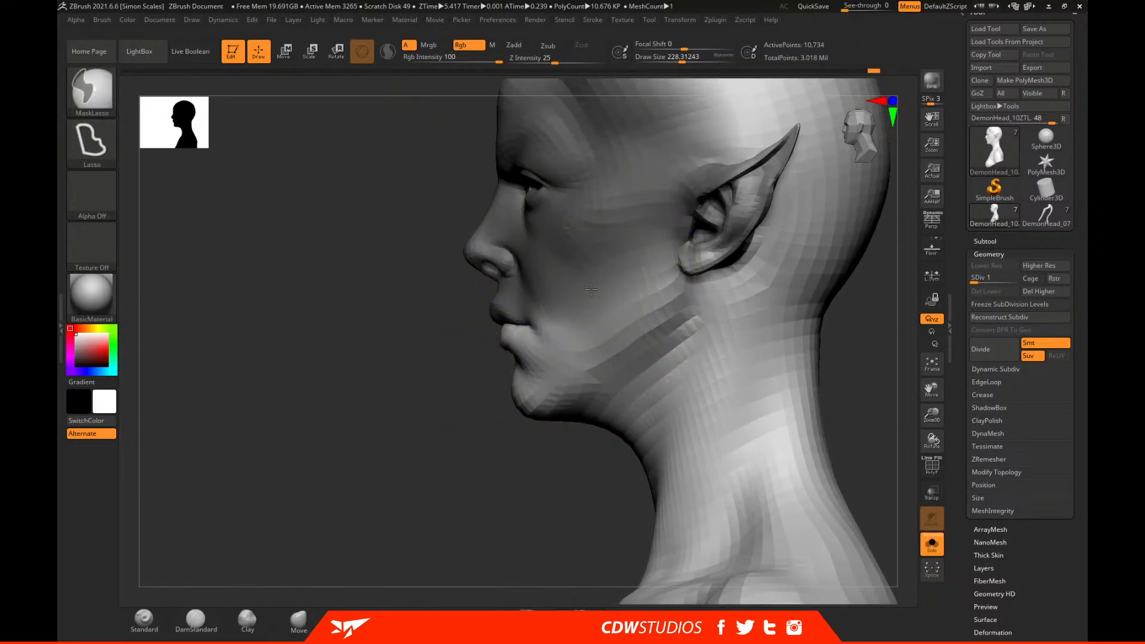
right_click(529, 408)
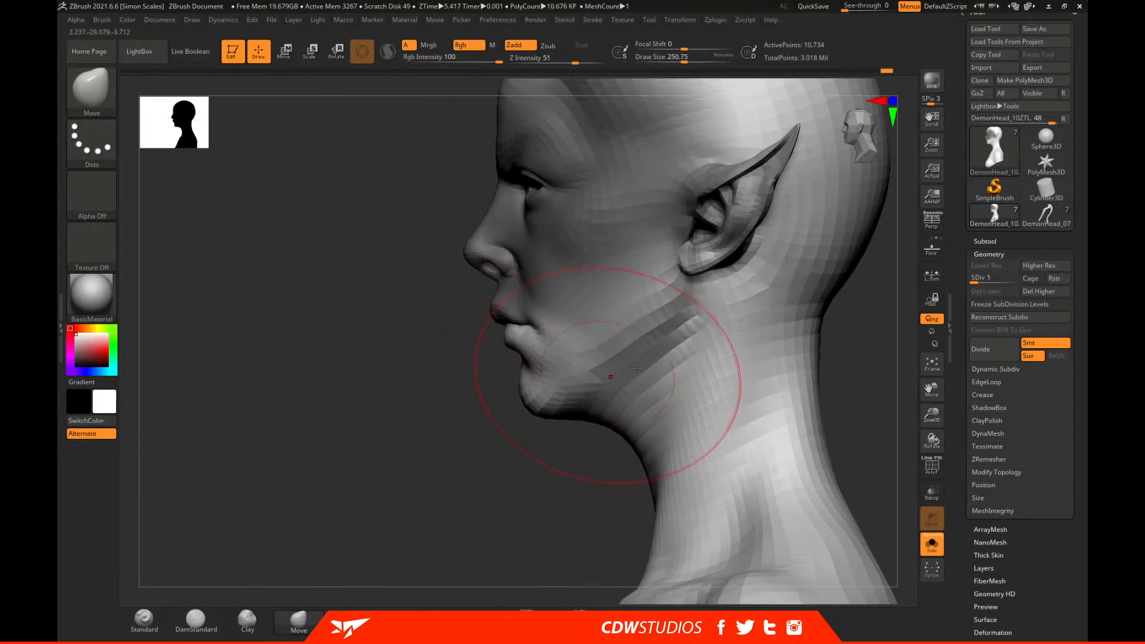
mouse_move(552, 465)
left_mouse_down("ctrl")
mouse_move(545, 483)
mouse_move(495, 478)
mouse_move(560, 451)
left_mouse_up("ctrl")
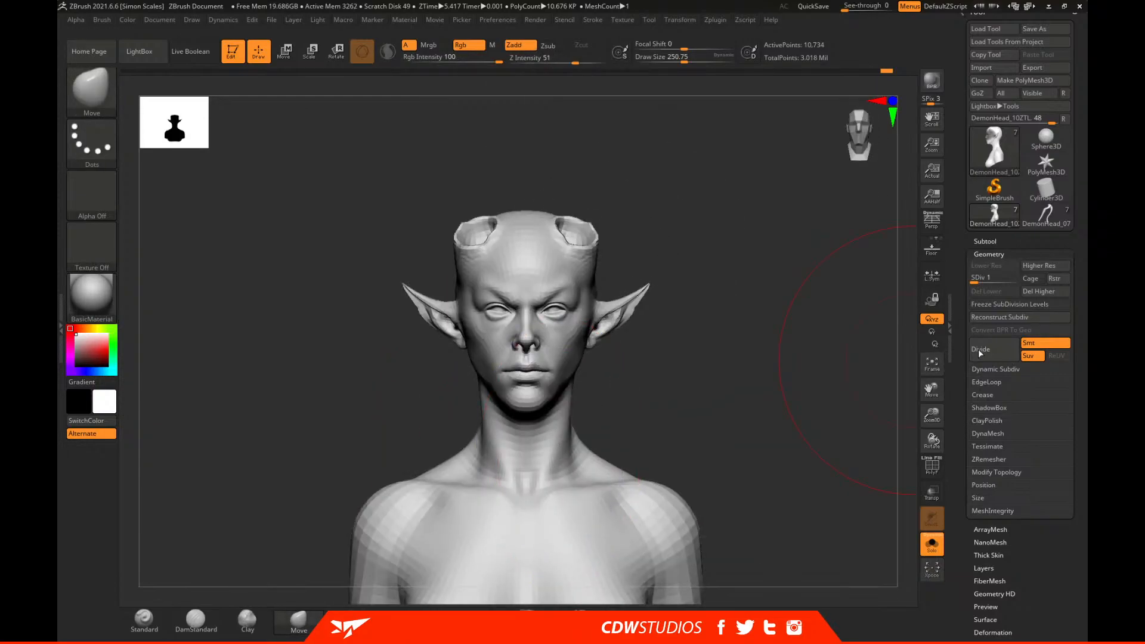
Raise the head to subdivision level 5 and nudge the jaw corner below the ear with the Move brush at a draw size of about 108.
mouse_move(804, 375)
left_mouse_down()
mouse_move(768, 374)
mouse_move(818, 298)
mouse_move(685, 369)
mouse_move(618, 356)
left_mouse_up()
key("space")
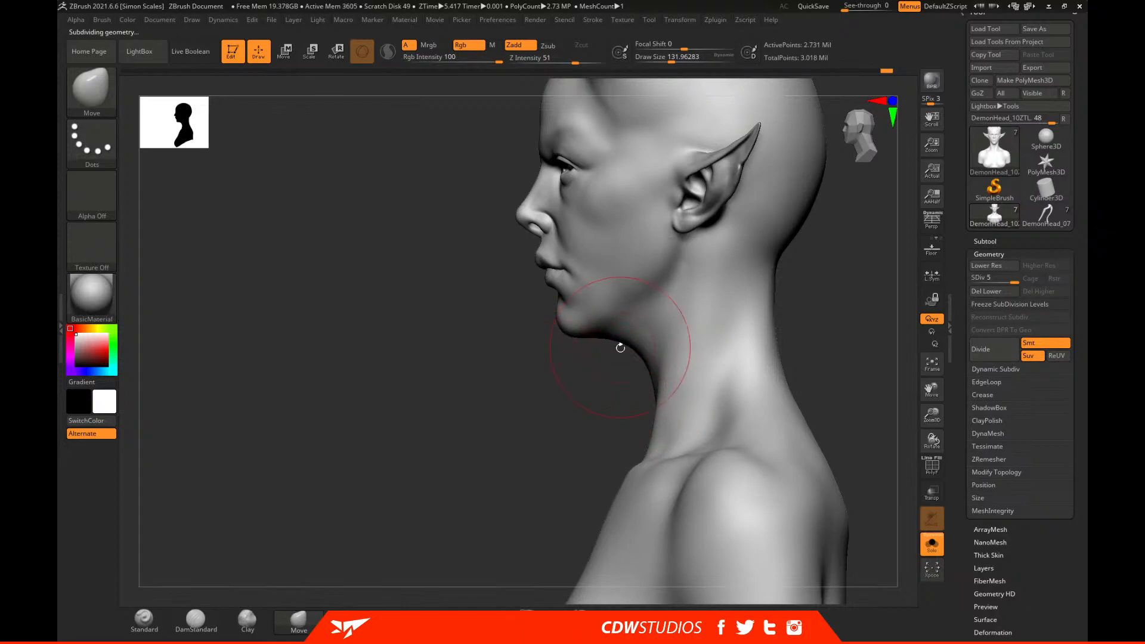
left_click_drag(662, 325, 633, 299)
key("space")
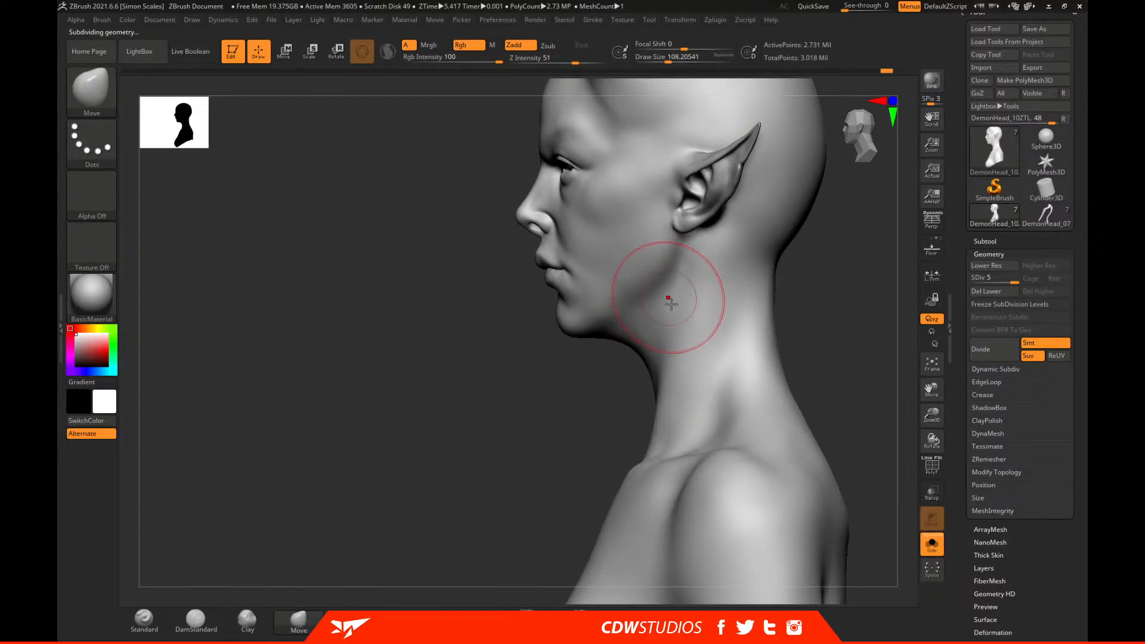
right_click_drag(648, 289, 789, 335)
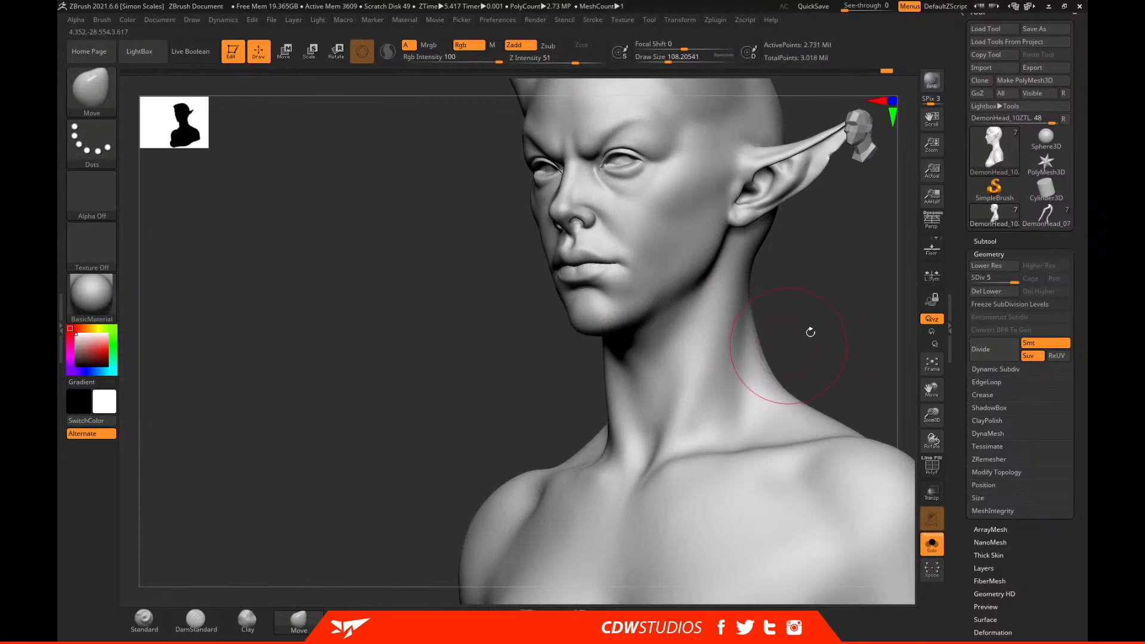
mouse_move(1046, 216)
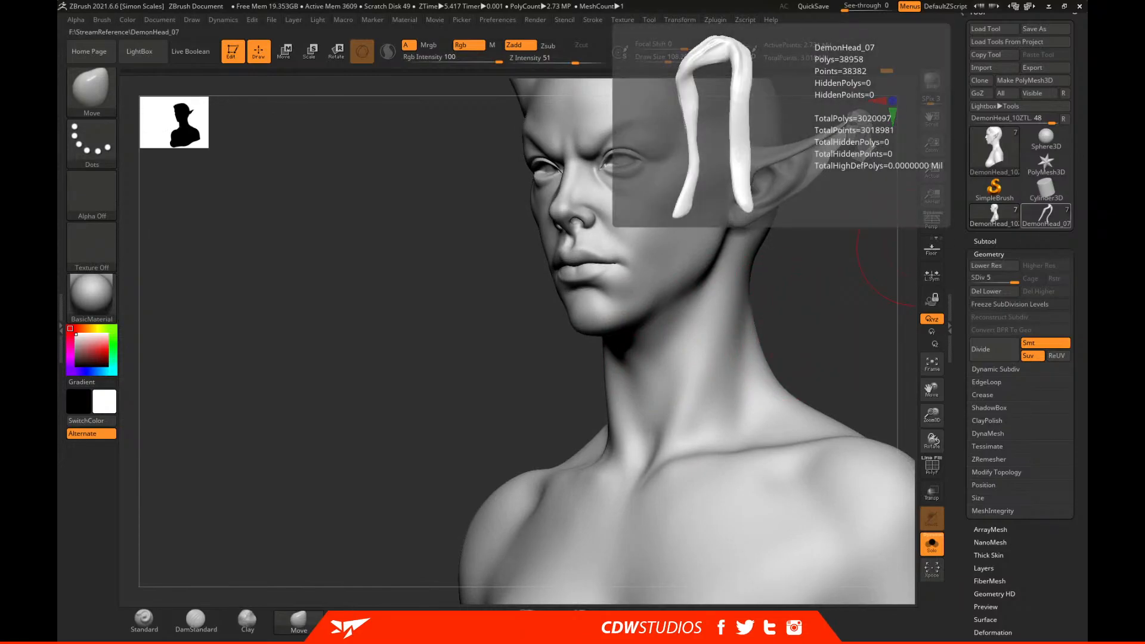
right_click_drag(915, 247, 792, 341)
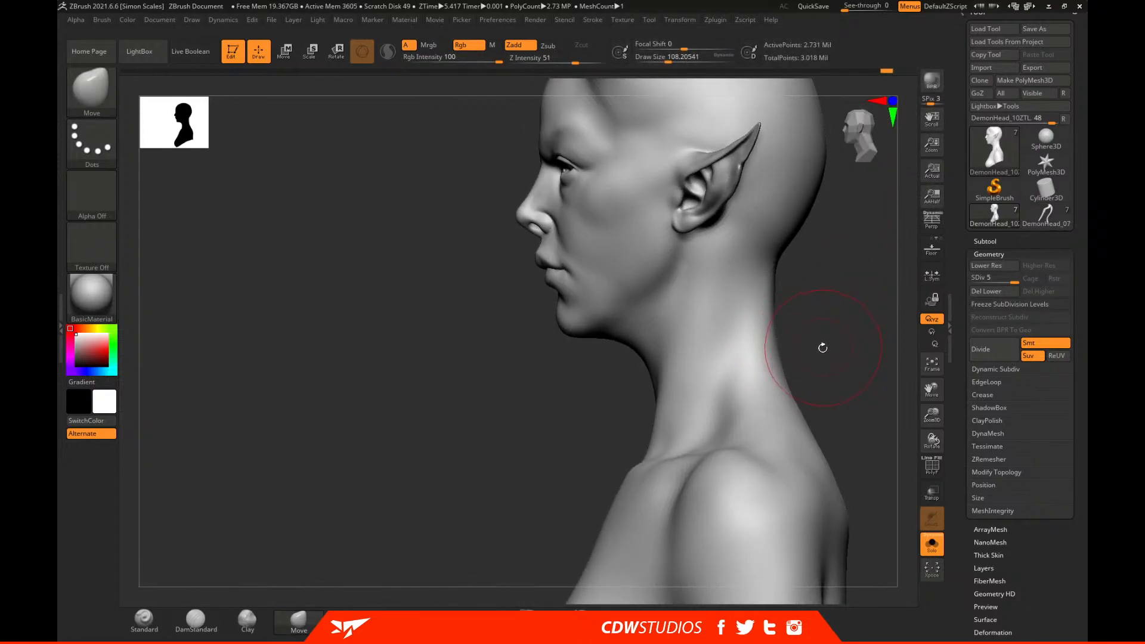
Lower the head to subdivision level 1 for reshaping the nose and mouth in close-up profile.
left_click(989, 266)
left_click(989, 267)
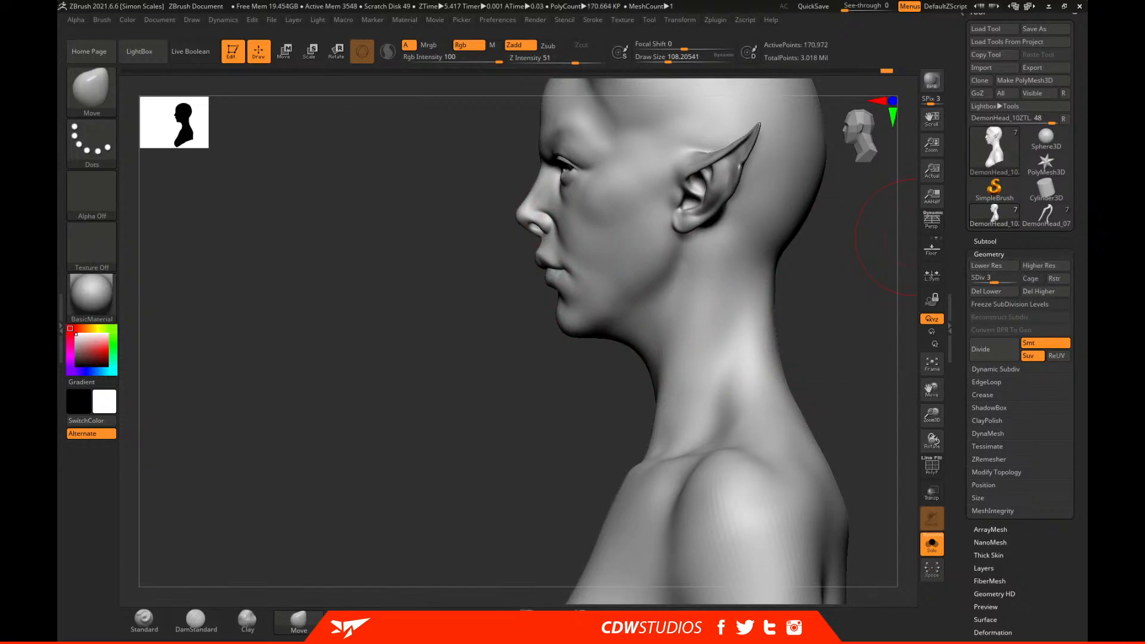
right_click_drag(489, 327, 552, 343, "alt")
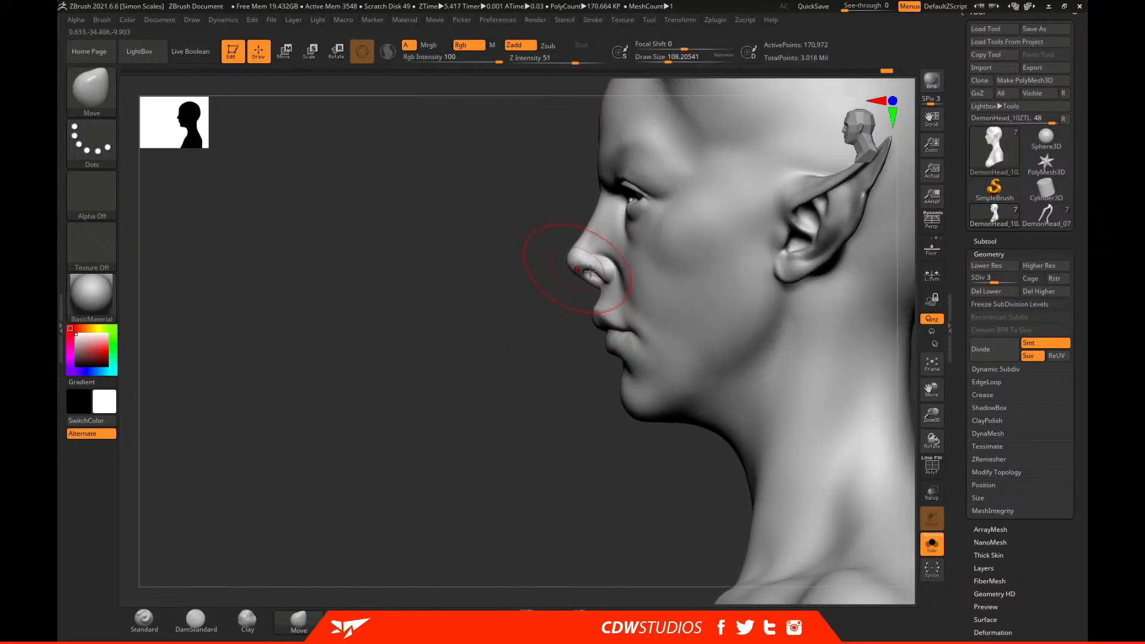
left_click(984, 266)
left_click(984, 266)
Adjust the profile of the nose tip and lips with the Move brush at draw sizes of about 94 down to 80.
key("[")
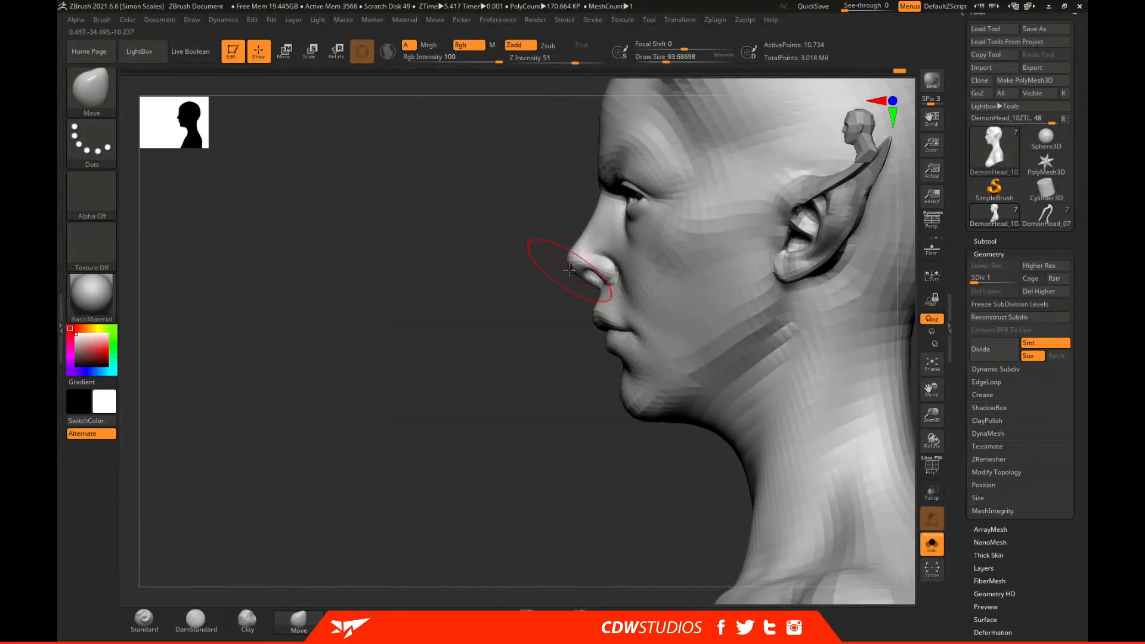
key("[")
key("[")
key("space")
key("[")
key("space")
key("space")
key("]")
key("]")
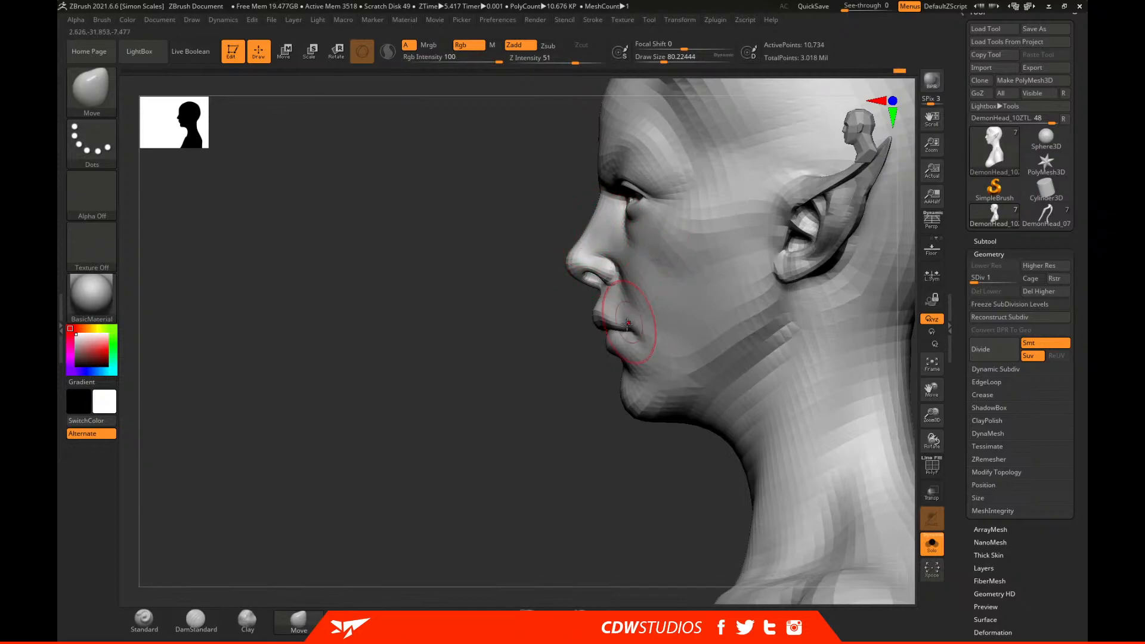
Refine the chin profile with the Move brush and raise the head to subdivision level 3.
right_click_drag(628, 382, 630, 332, "alt")
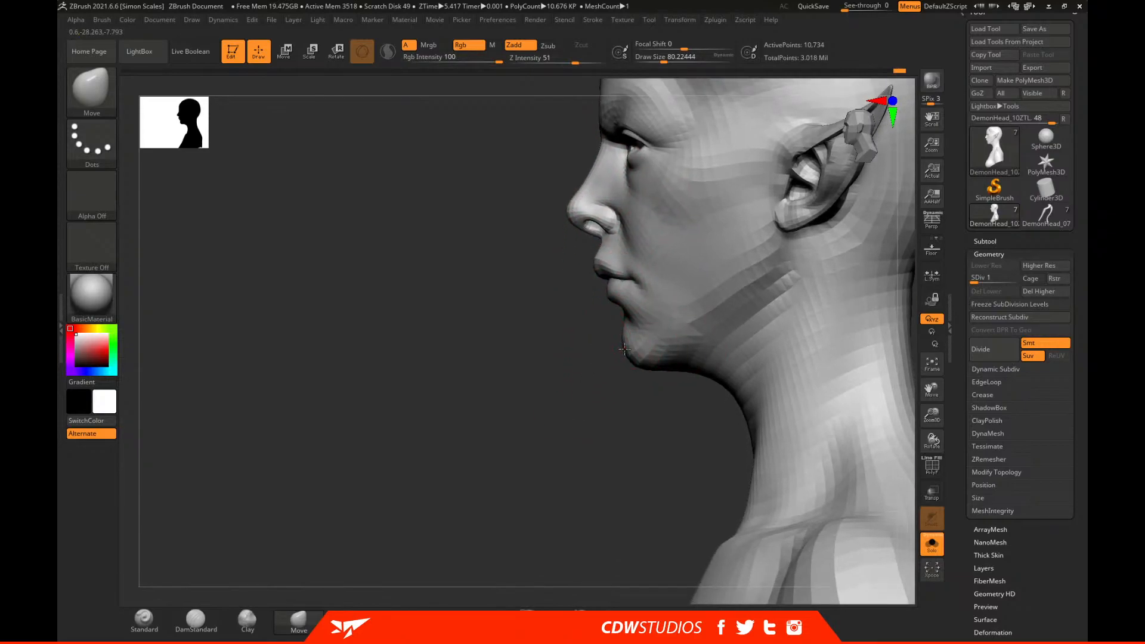
key("space")
key("]")
left_click(1044, 270)
left_click(1037, 266)
Adjust the sides of the jaw from the front with the Move brush at draw sizes of about 120 to 136.
key("space")
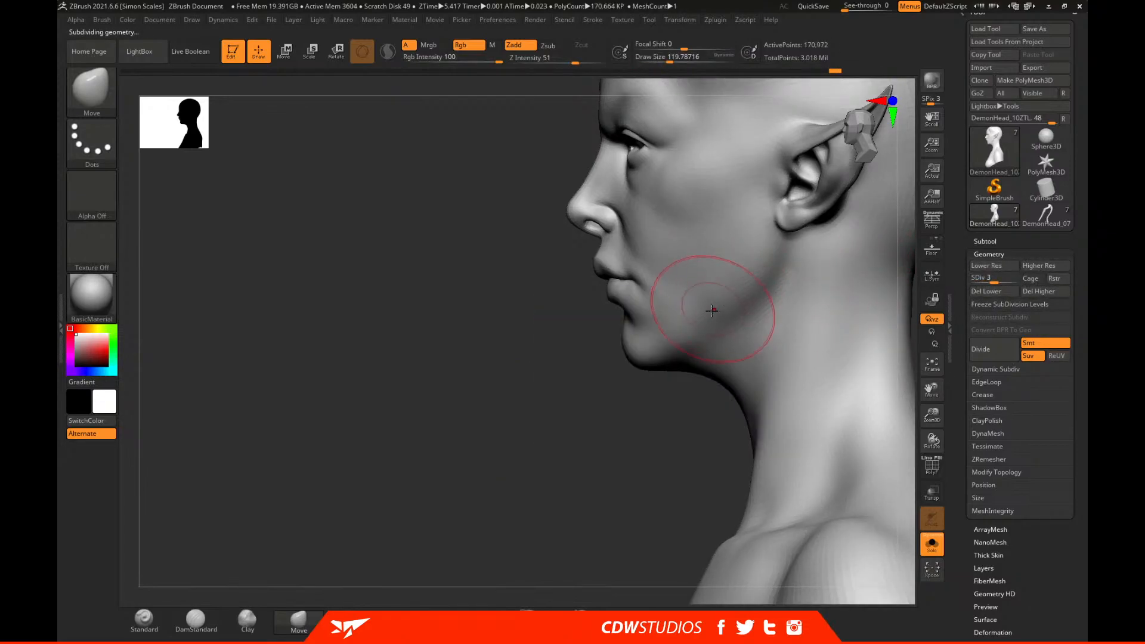
mouse_move(667, 435)
left_mouse_down()
mouse_move(724, 427)
mouse_move(739, 288)
left_mouse_up()
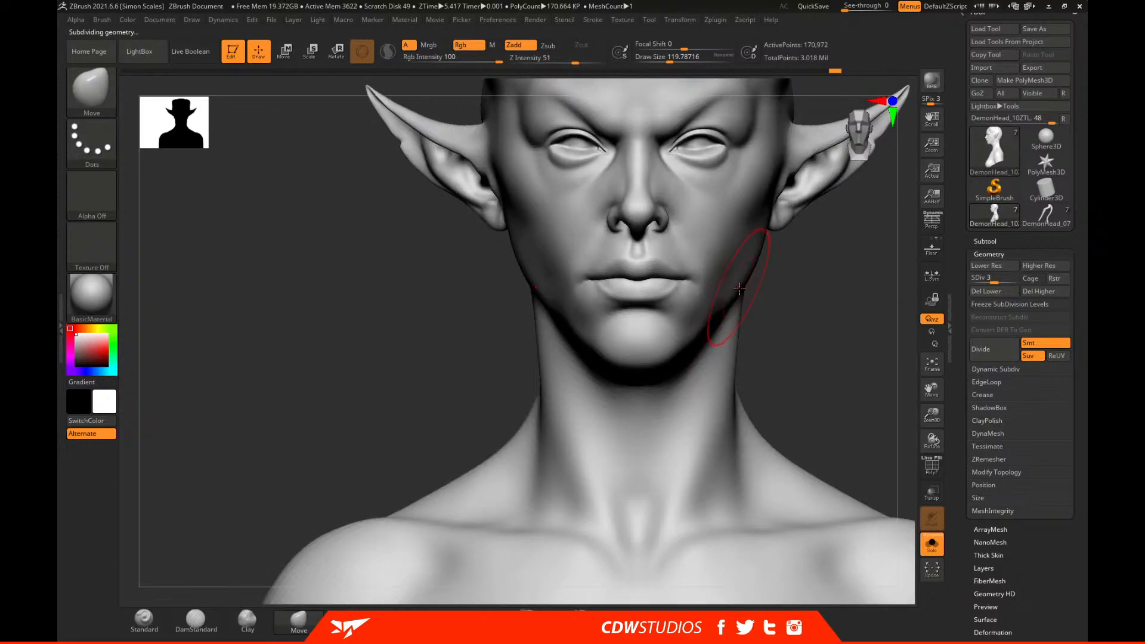
mouse_move(807, 327)
left_mouse_down()
mouse_move(745, 322)
mouse_move(726, 298)
mouse_move(843, 281)
left_mouse_up()
key("space")
left_click_drag(818, 212, 894, 213, "alt")
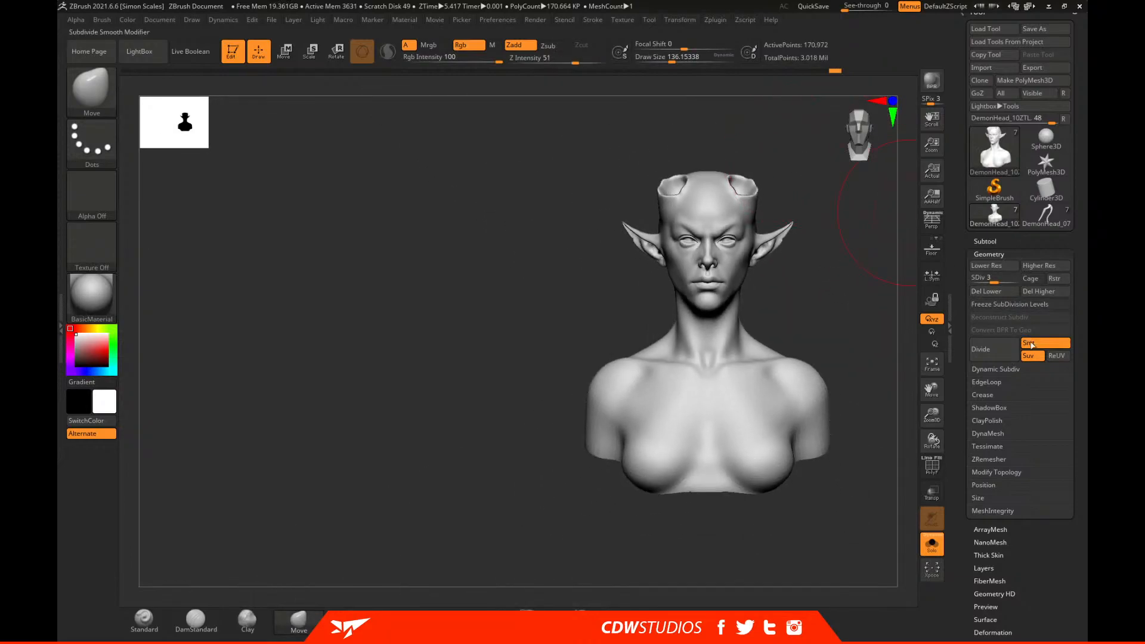
Raise the head to subdivision level 5, show the other parts, and compare the bust with DemonHead_07 before returning to DemonHead_10ZTL.
left_click_drag(993, 281, 1015, 281)
left_click(932, 544)
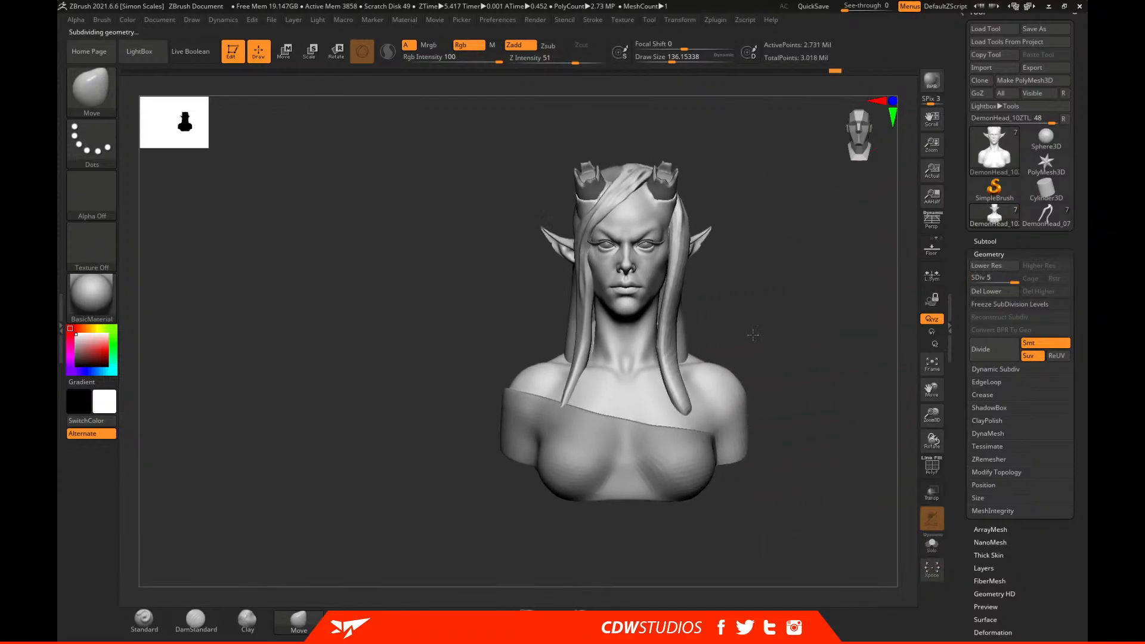
left_click(1045, 216)
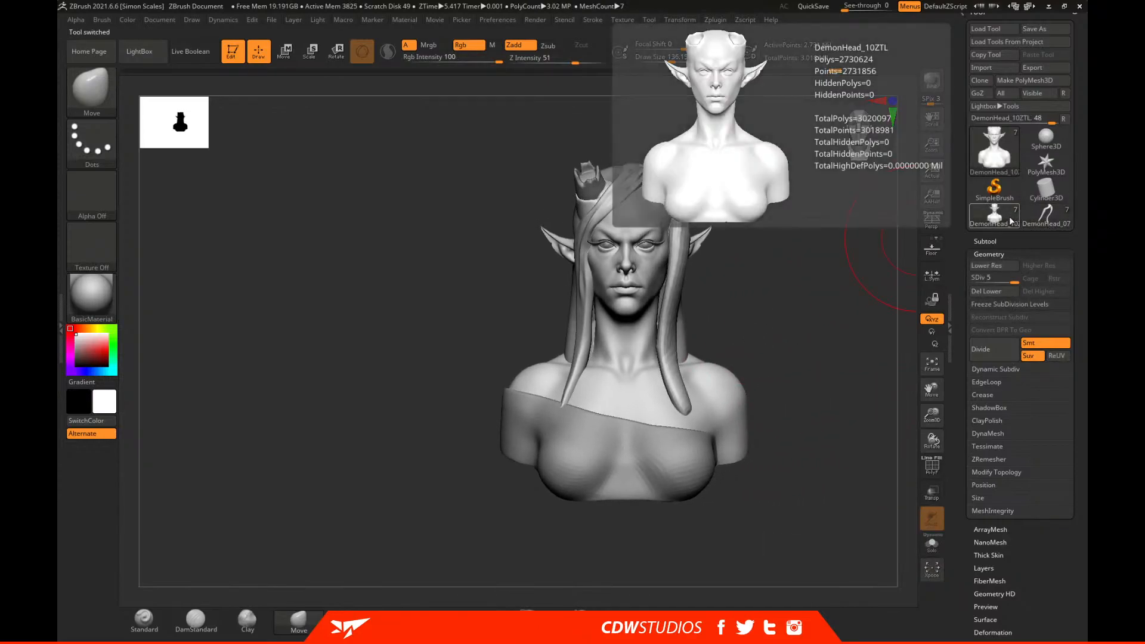
left_click(1000, 223)
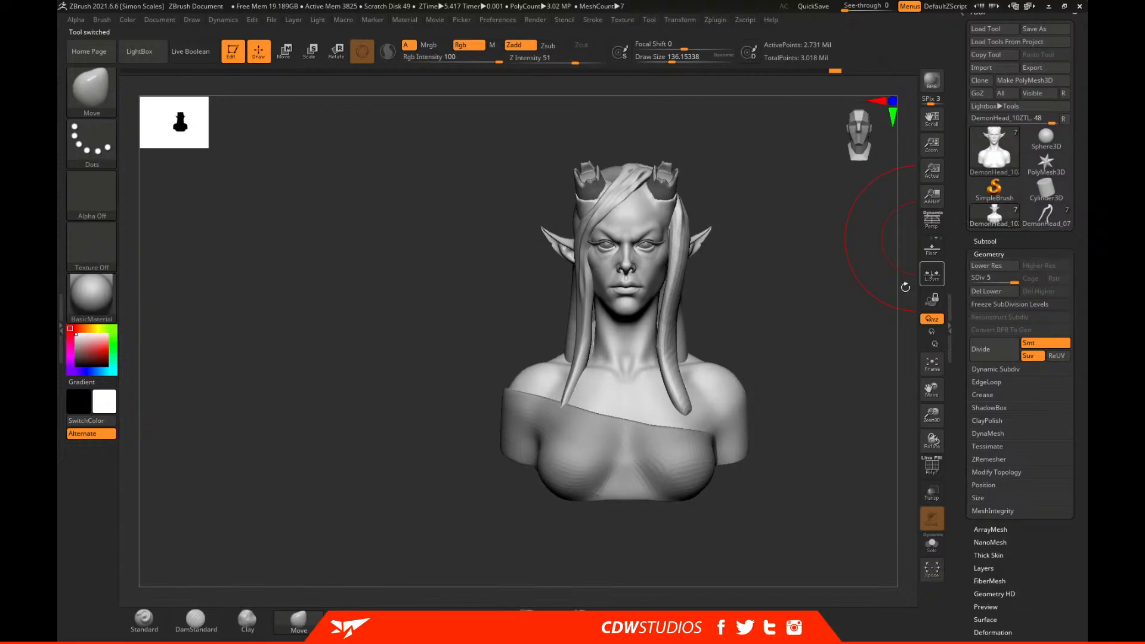
Isolate the head again, lower it to subdivision level 3, and check the jaw in profile and front view.
left_click_drag(889, 297, 858, 296)
left_click(932, 545)
mouse_move(886, 453)
left_mouse_down()
mouse_move(823, 381)
mouse_move(883, 435)
mouse_move(882, 465)
left_mouse_up()
key("shift+d")
key("shift+d")
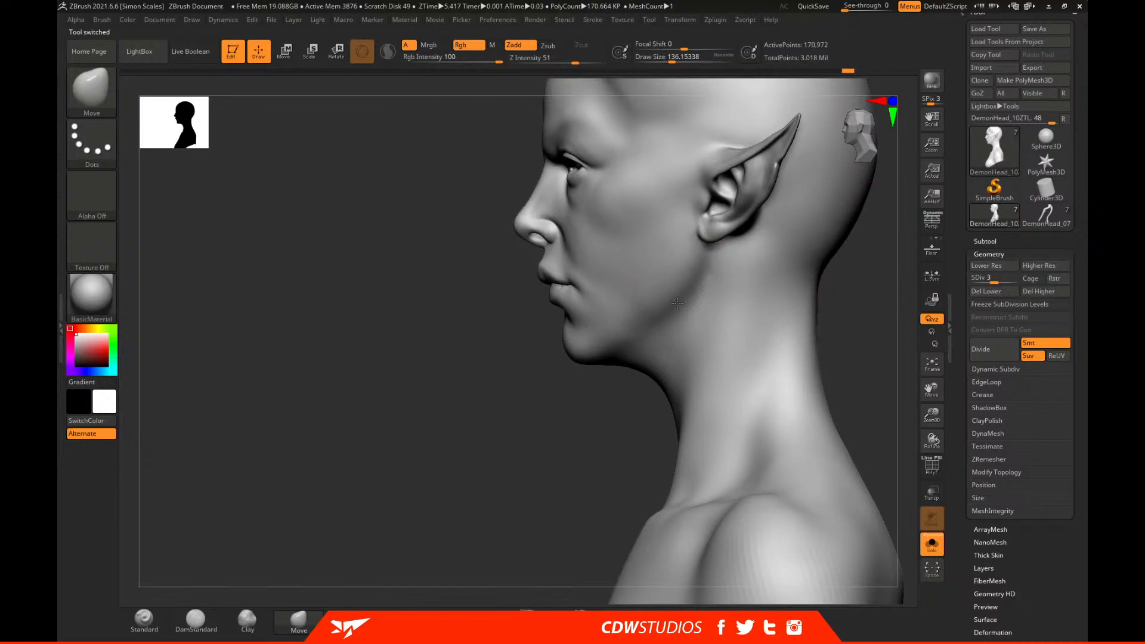
left_click_drag(692, 438, 857, 316, "shift")
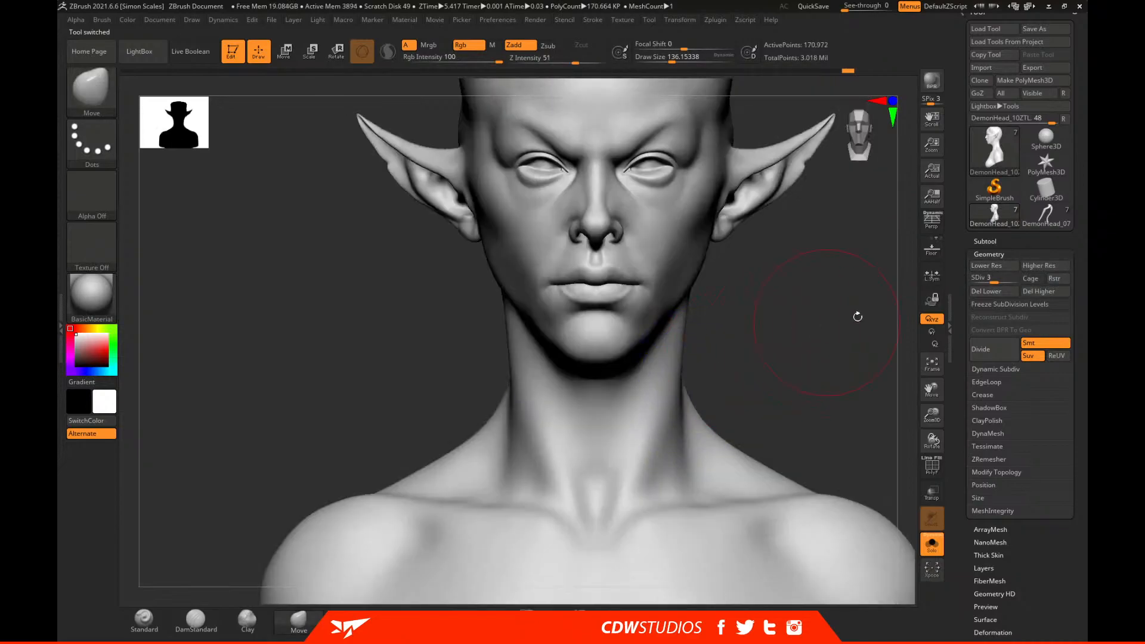
Show the other parts again and compare the close-up front view with DemonHead_07, returning to DemonHead_10ZTL.
left_click(1041, 222)
left_click(933, 542)
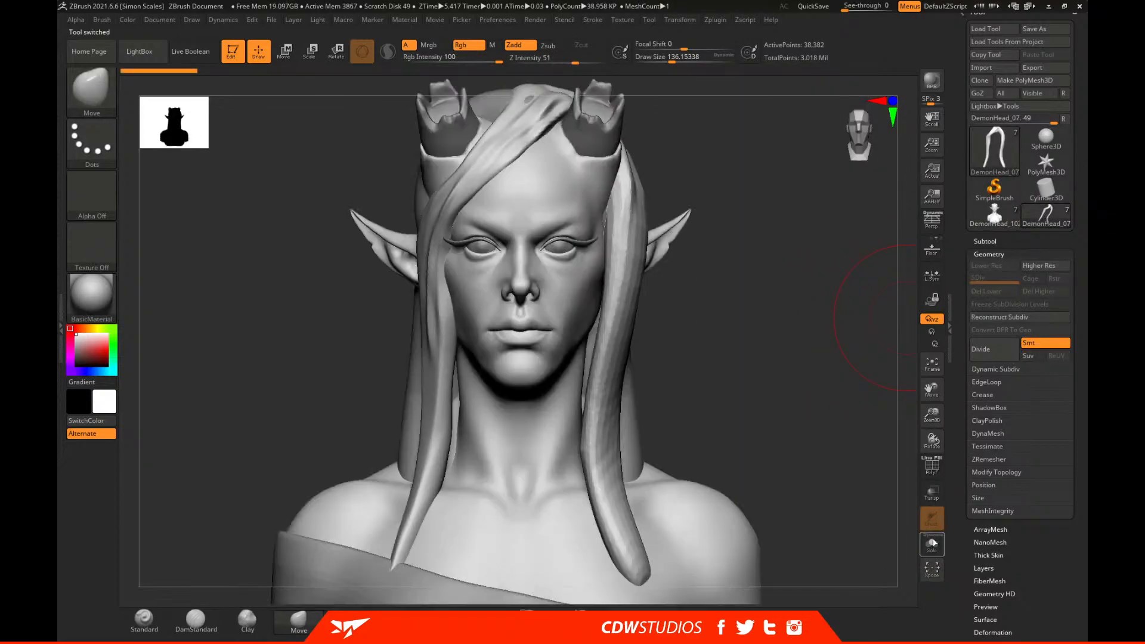
left_click(1006, 222)
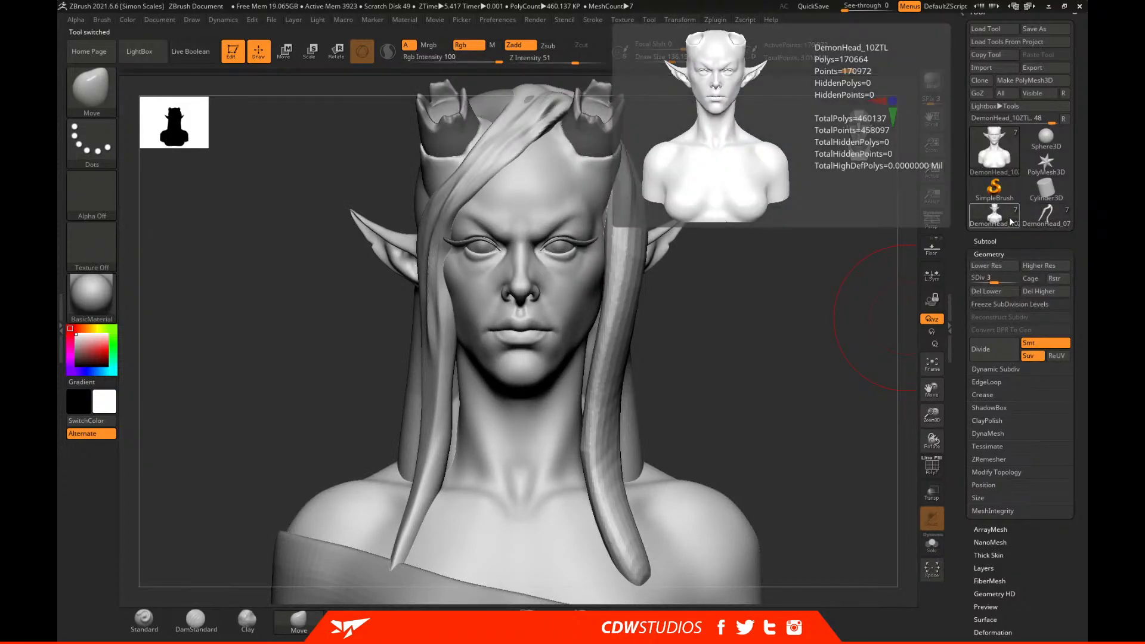
Adjust the jaw at subdivision level 1 with an enlarged Move brush, returning to level 5 and comparing the bust with DemonHead_07.
left_click_drag(818, 374, 817, 291)
key("shift+d")
key("shift+d")
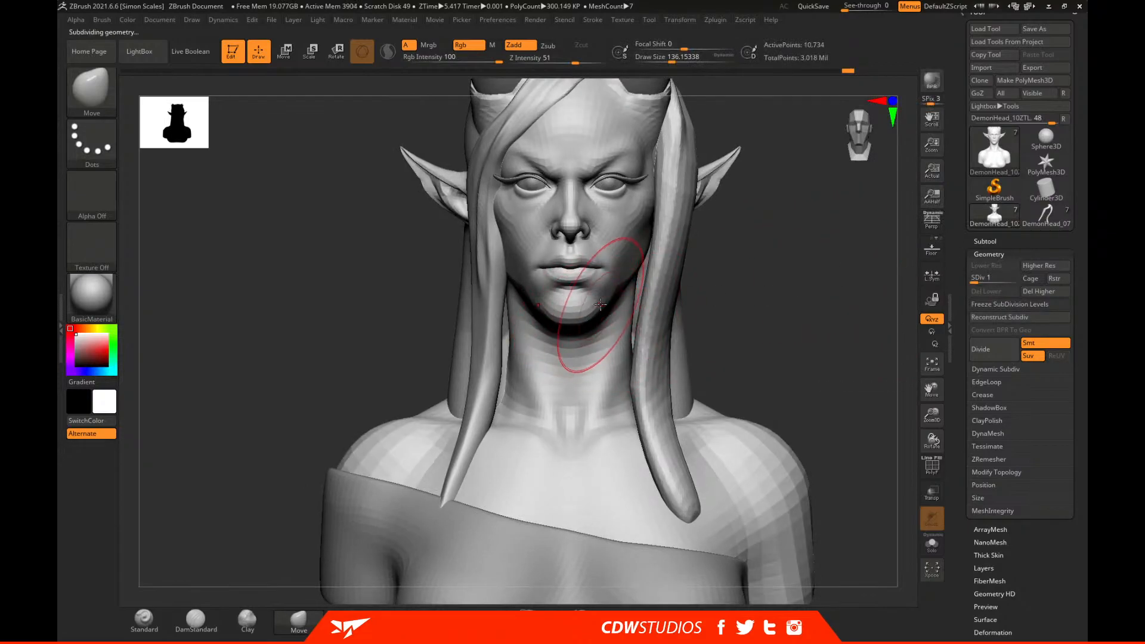
key("]")
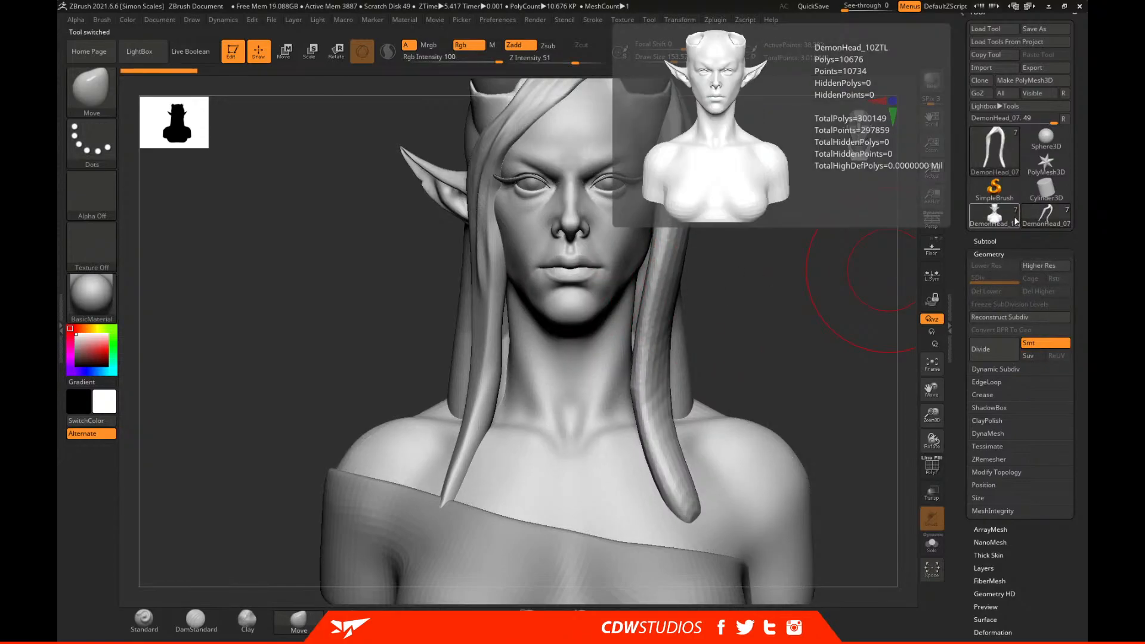
left_click_drag(1010, 280, 1018, 280)
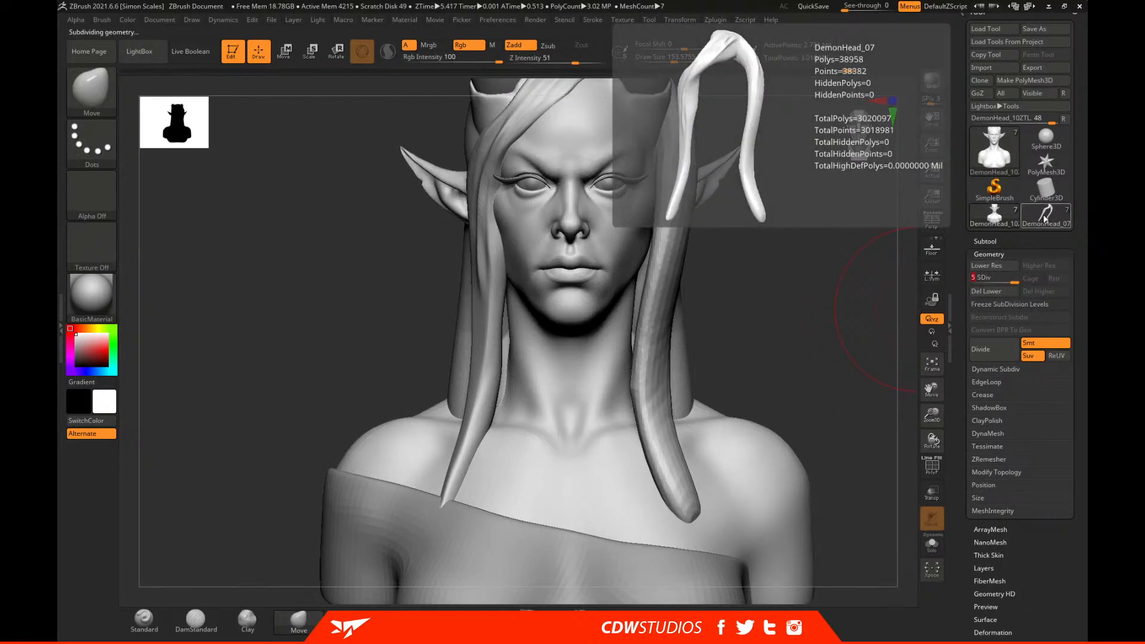
Lower the head to subdivision level 3 and adjust the forehead from the front with the Move brush at a draw size of about 94.
mouse_move(834, 284)
left_mouse_down("alt")
mouse_move(831, 334)
mouse_move(757, 258)
left_mouse_up("alt")
key("space")
left_click_drag(599, 171, 595, 169)
key("shift+d")
key("shift+d")
key("space")
key("space")
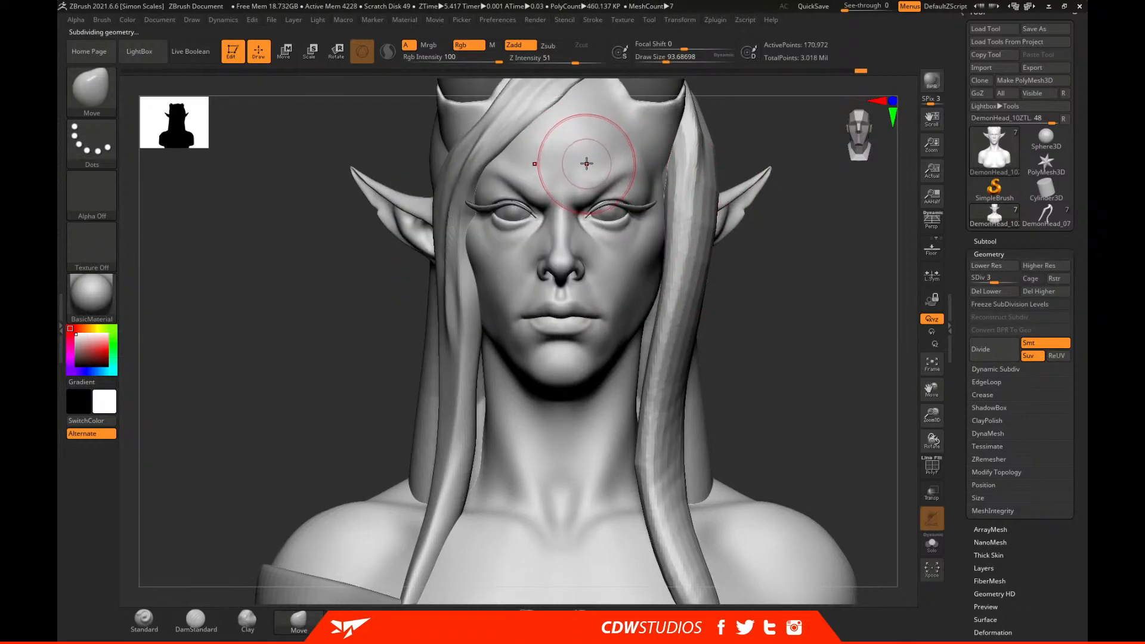
Refine the forehead's curve in three-quarter view with the Move brush at a draw size of 112.
left_click_drag(829, 274, 616, 274)
left_click_drag(507, 334, 525, 334)
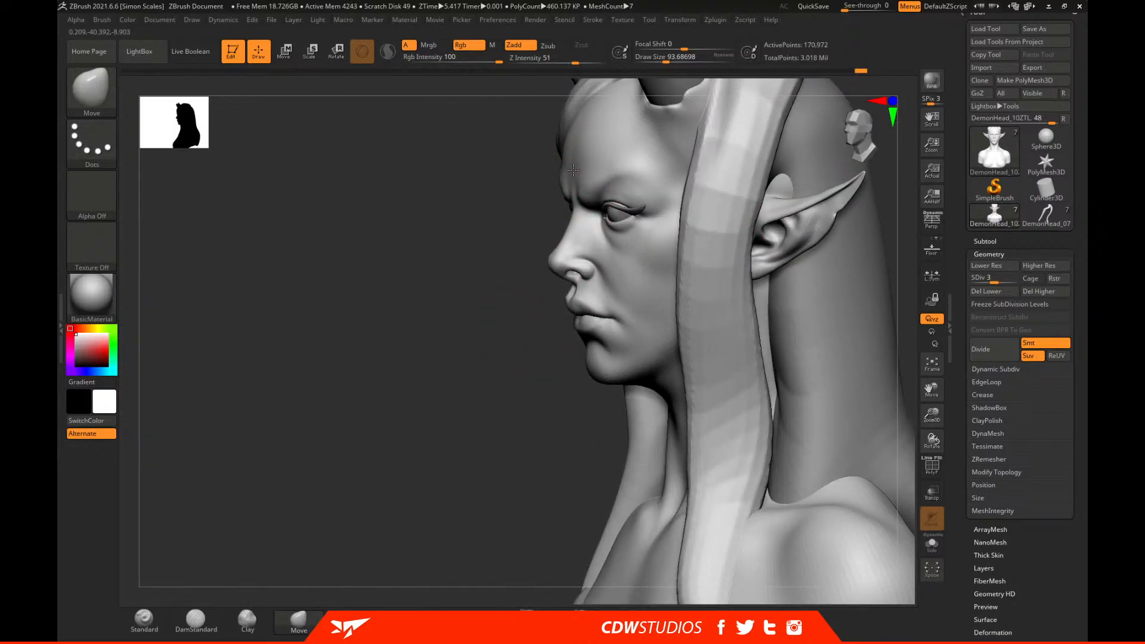
key("ctrl")
left_click_drag(525, 338, 466, 338)
left_click_drag(477, 250, 537, 292)
key("space")
left_click_drag(579, 154, 580, 142)
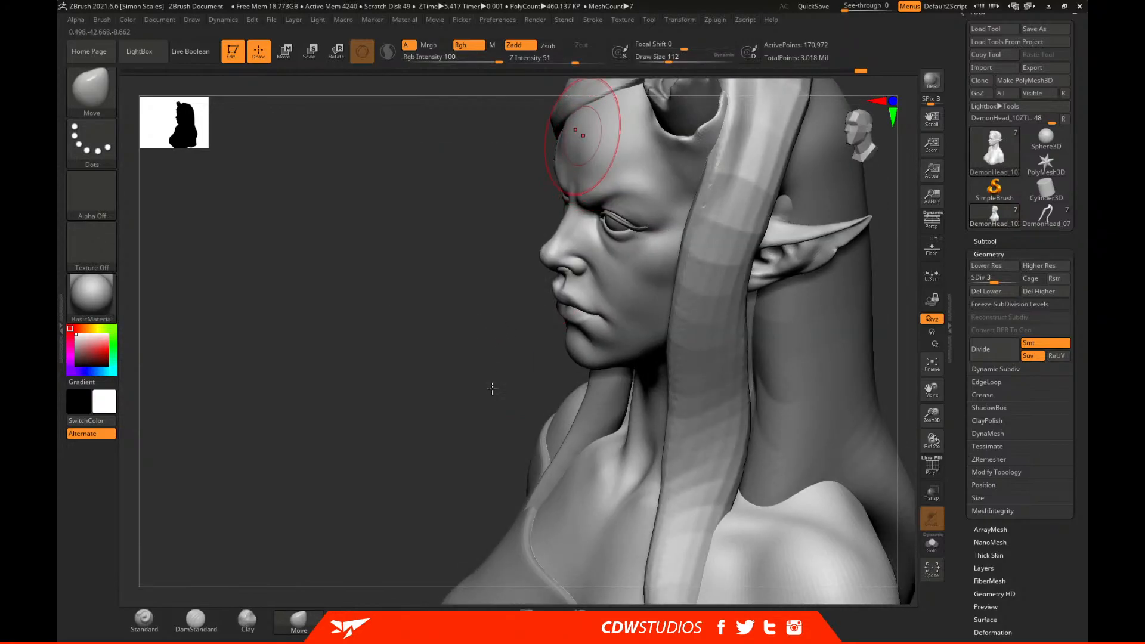
Refine the side of the jaw in three-quarter view with the Move brush at a draw size of about 90, checking it from the front.
left_click_drag(507, 286, 830, 307, "shift")
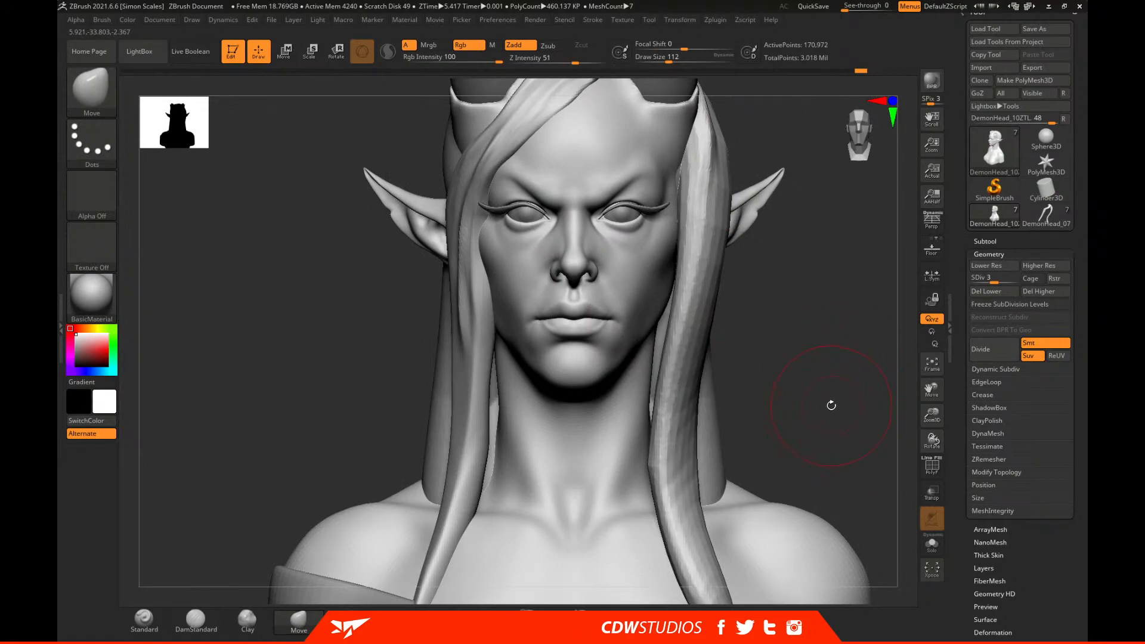
left_click_drag(827, 407, 848, 350, "alt")
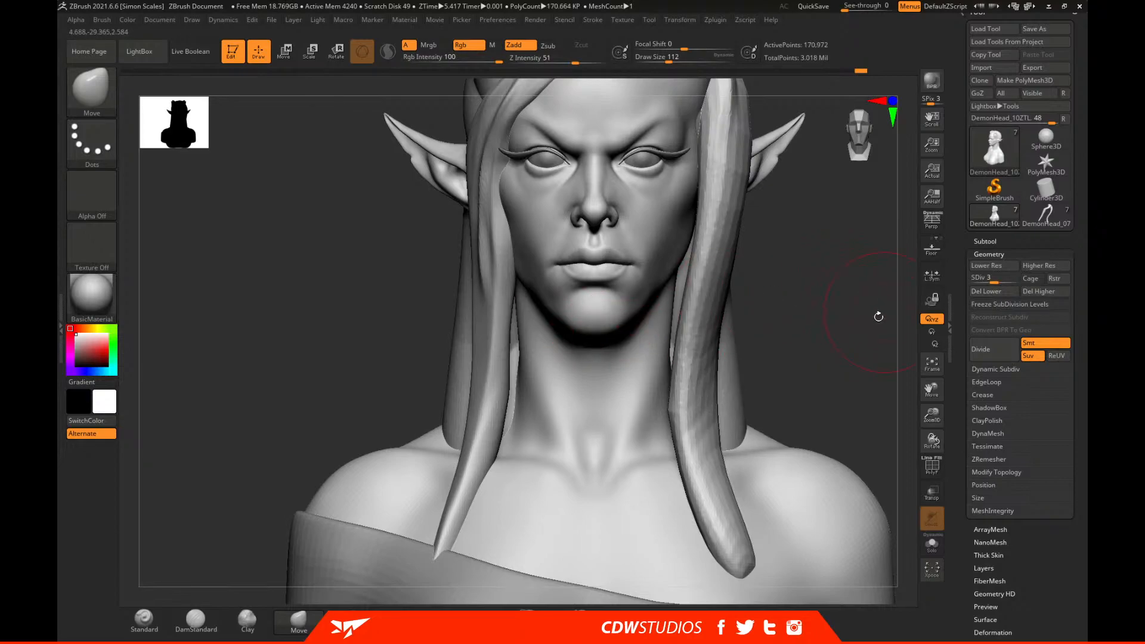
left_click_drag(881, 314, 781, 319)
key("space")
left_click_drag(641, 331, 632, 331)
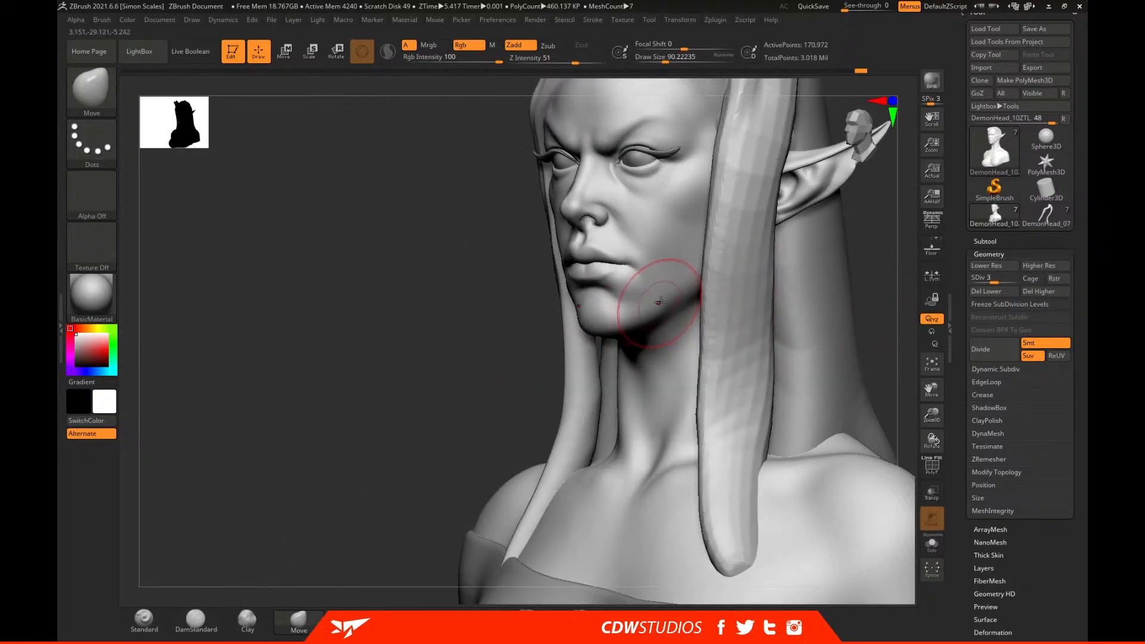
left_click_drag(481, 440, 746, 330, "shift")
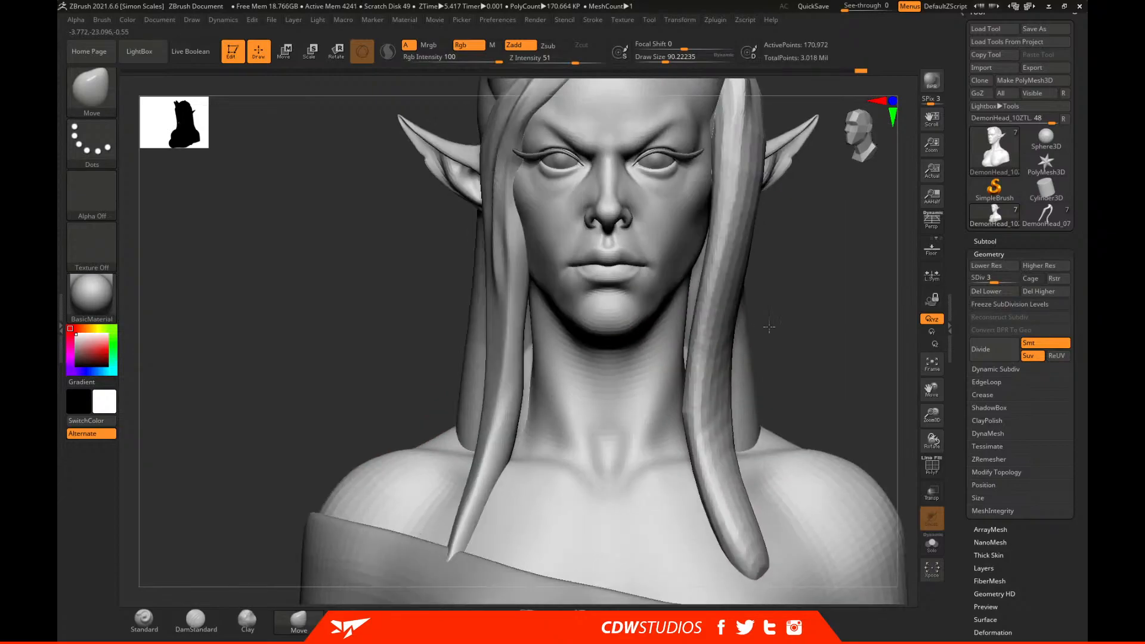
Isolate the head and adjust the side of the neck below the jaw with the Move brush at a draw size of about 177.
left_click(931, 543)
key("space")
mouse_move(684, 365)
left_mouse_down()
mouse_move(696, 365)
mouse_move(683, 360)
left_mouse_up()
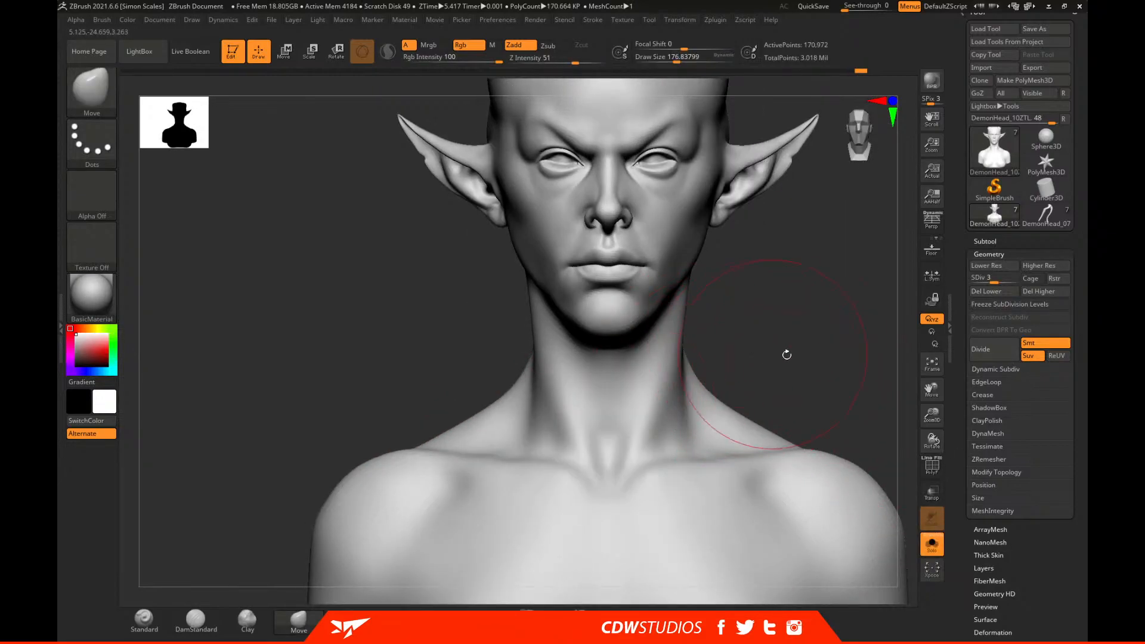
Raise the head to subdivision level 5 and show all the bust's parts again.
right_click_drag(780, 352, 783, 166, "ctrl")
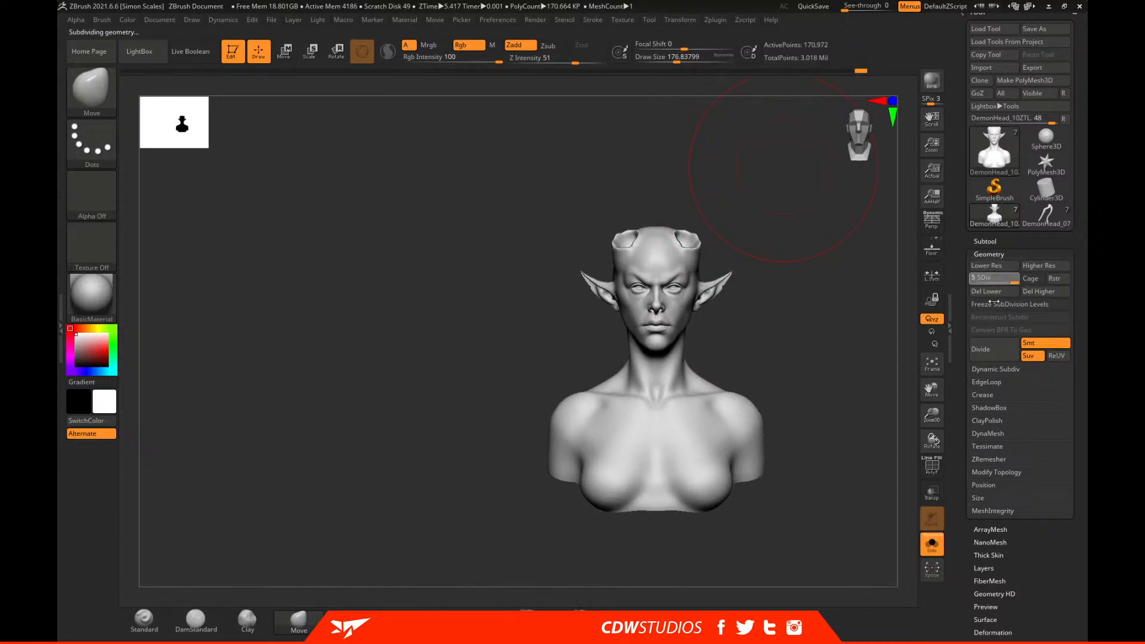
left_click_drag(854, 339, 844, 319)
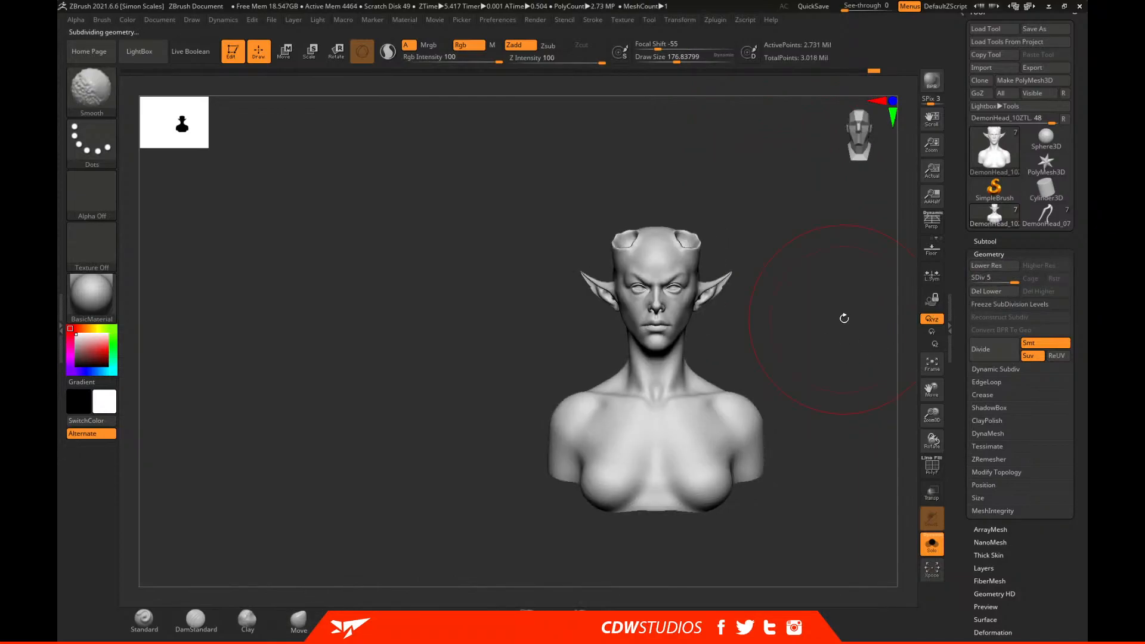
left_click(993, 241)
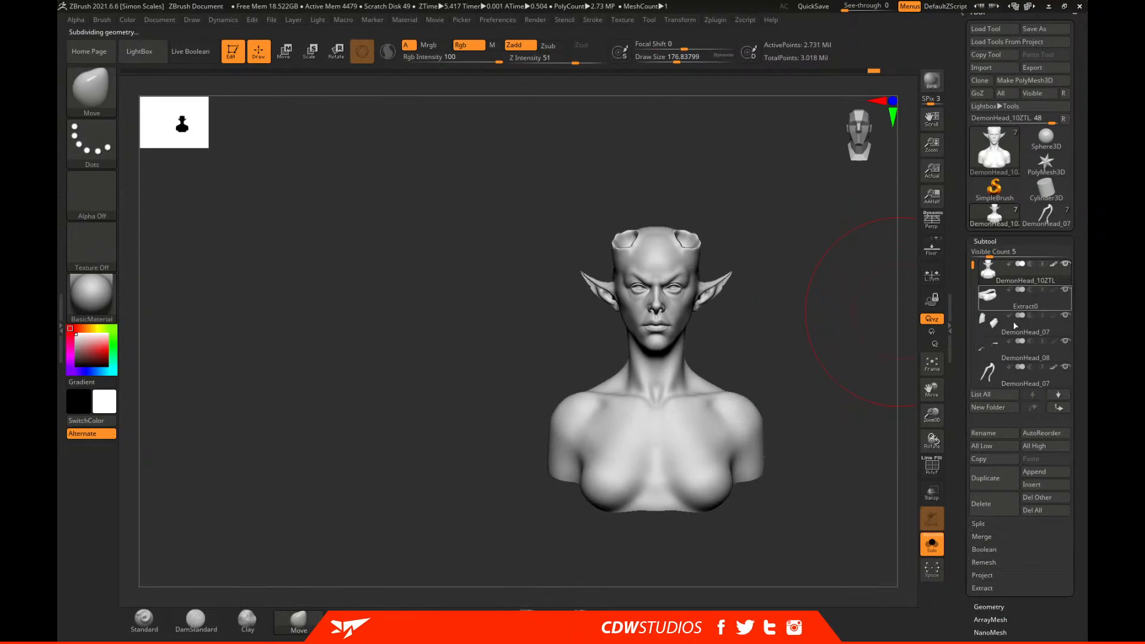
left_click(932, 544)
left_click_drag(848, 399, 817, 335)
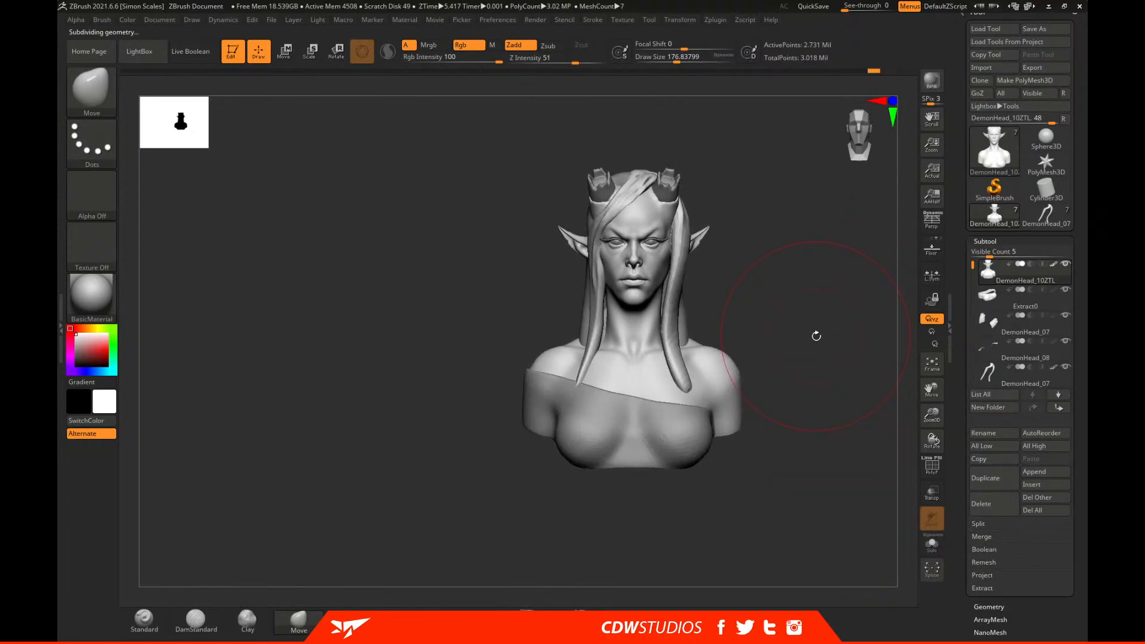
Save the tool as DemonHead_10ZTL.ztl in the StreamReference folder, replacing the existing file.
left_click(1038, 28)
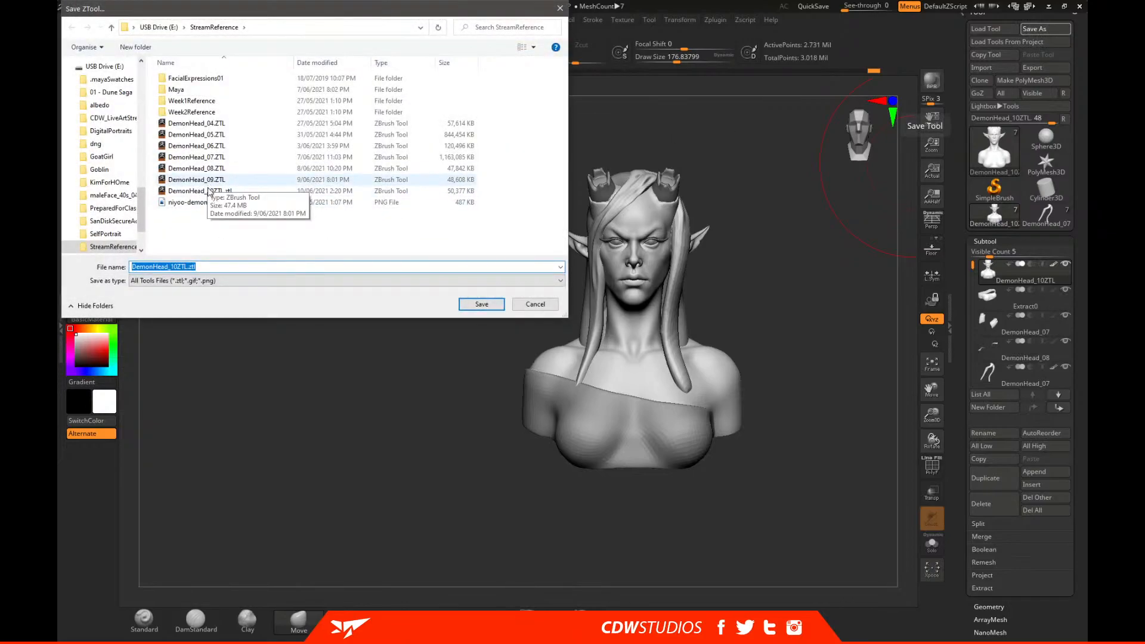
double_click(206, 191)
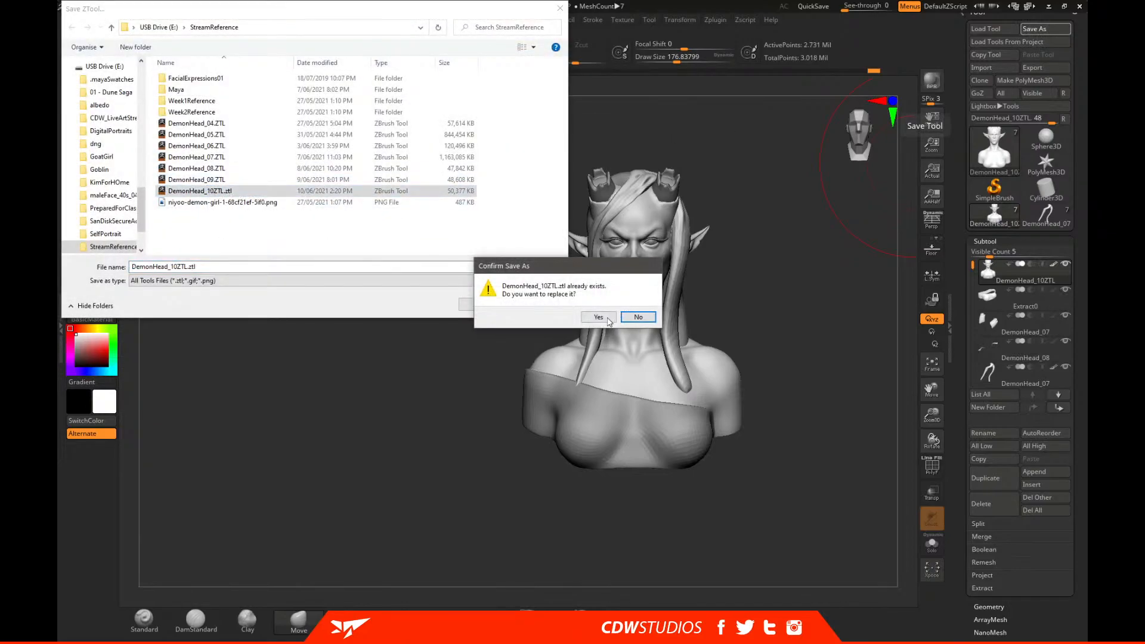
left_click(599, 317)
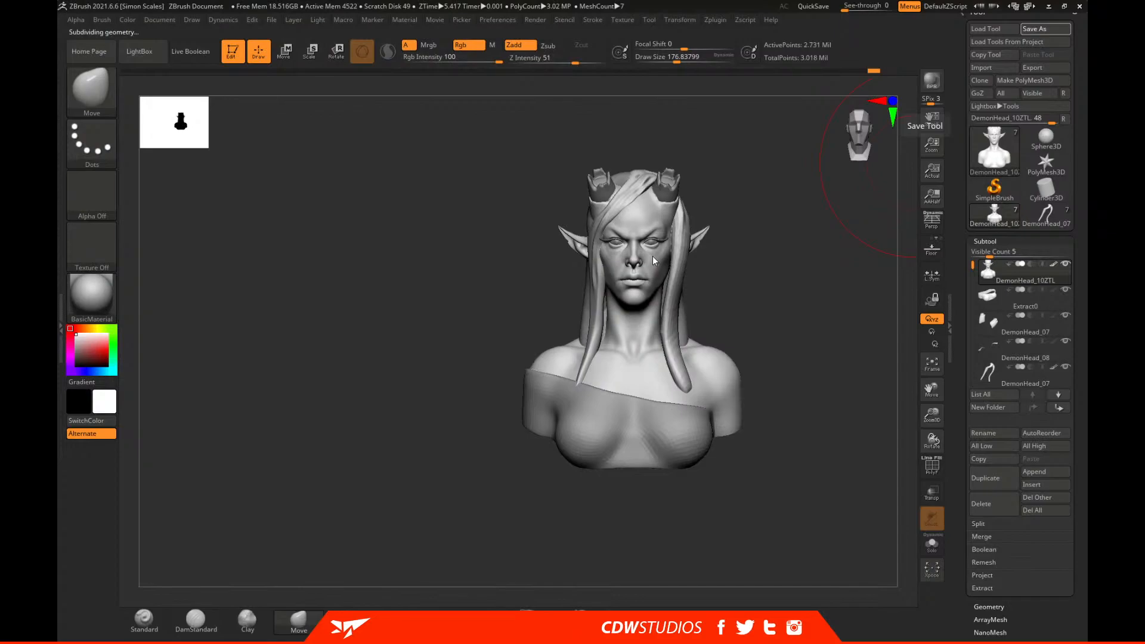
Select the Clay brush at a draw size of about 44, examine the eyes and brow up close, and consult the demon reference painting.
key("3")
left_click_drag(790, 274, 685, 242, "alt")
key("space")
left_click_drag(629, 140, 612, 140)
left_click_drag(844, 203, 844, 369, "alt")
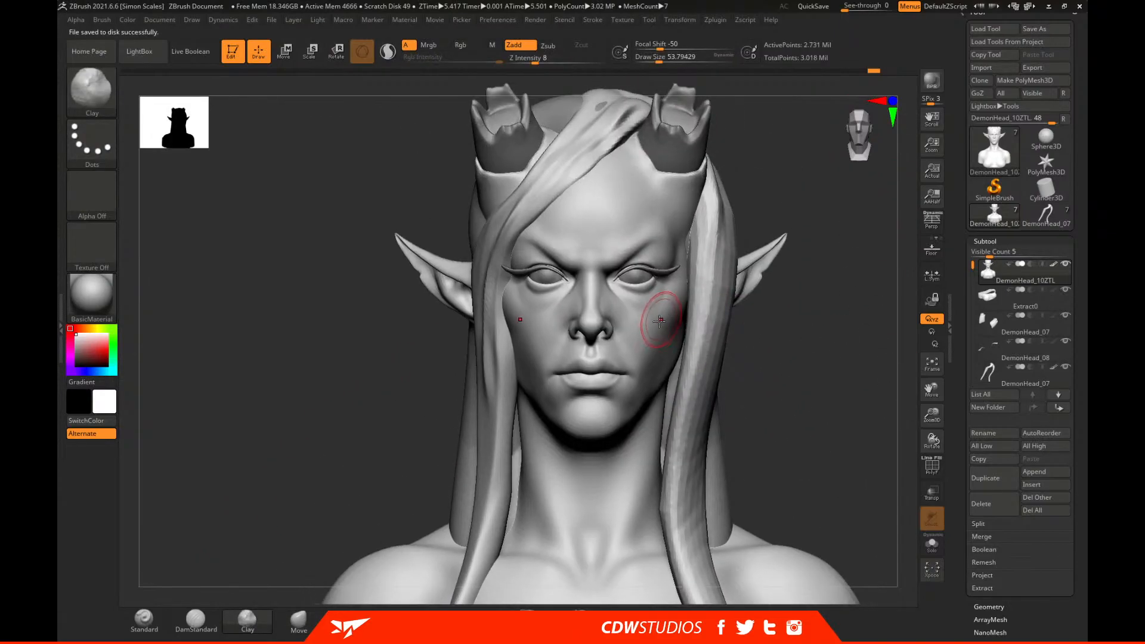
mouse_move(843, 306)
left_mouse_down("alt")
mouse_move(853, 410)
mouse_move(882, 353)
mouse_move(552, 171)
left_mouse_up("alt")
left_click_drag(894, 217, 546, 197, "alt")
key("space")
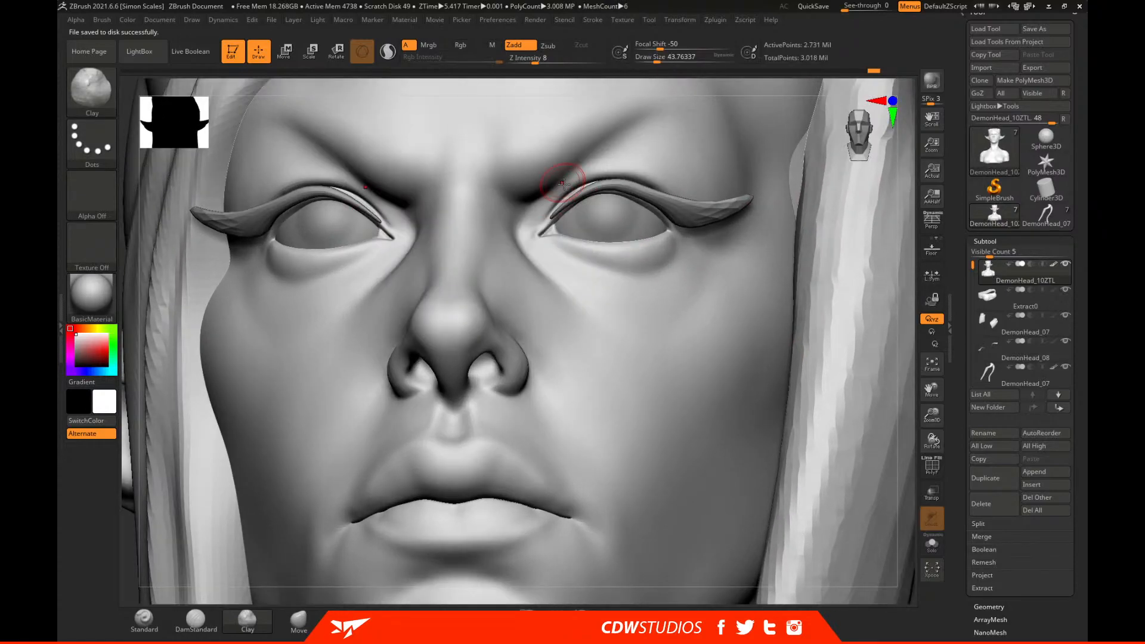
mouse_move(1086, 122)
left_mouse_down()
mouse_move(512, 421)
mouse_move(680, 363)
left_mouse_up()
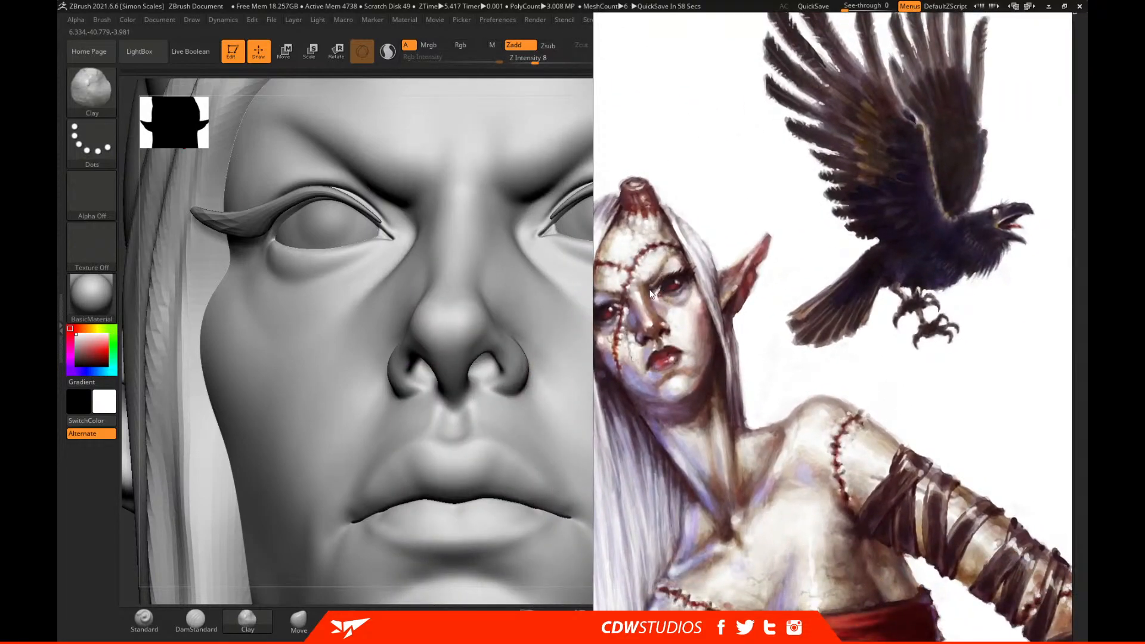
left_click_drag(668, 269, 1144, 259)
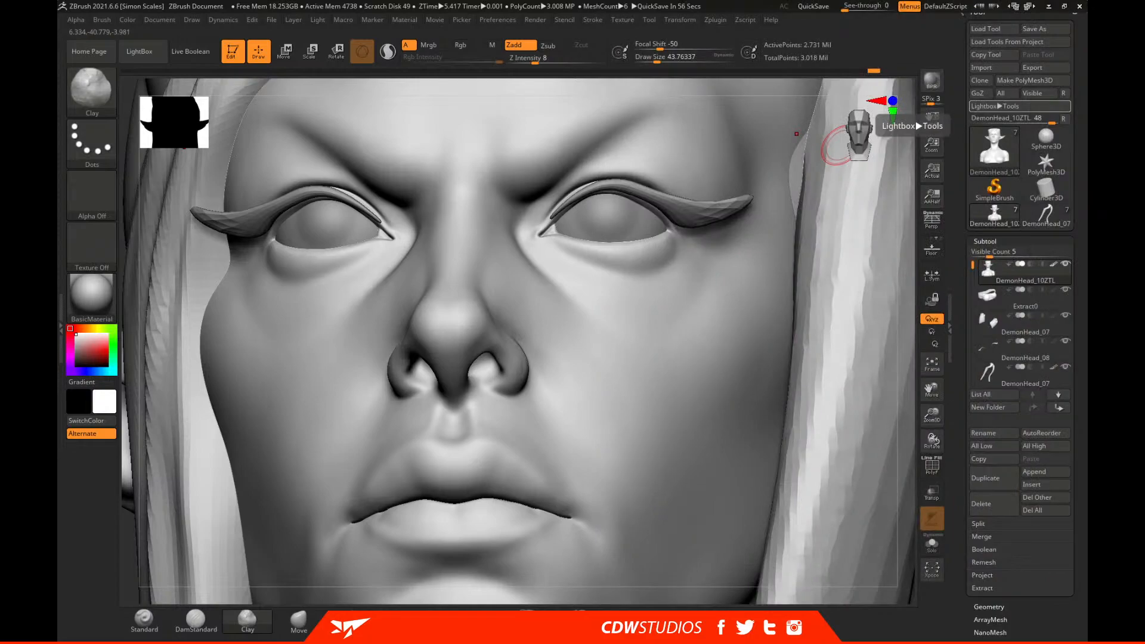
Build up the skin above the inner upper eyelids with the FormSoft brush at a draw size of about 41, and smooth it.
left_click_drag(908, 254, 921, 294)
key("space")
left_click_drag(596, 220, 590, 218)
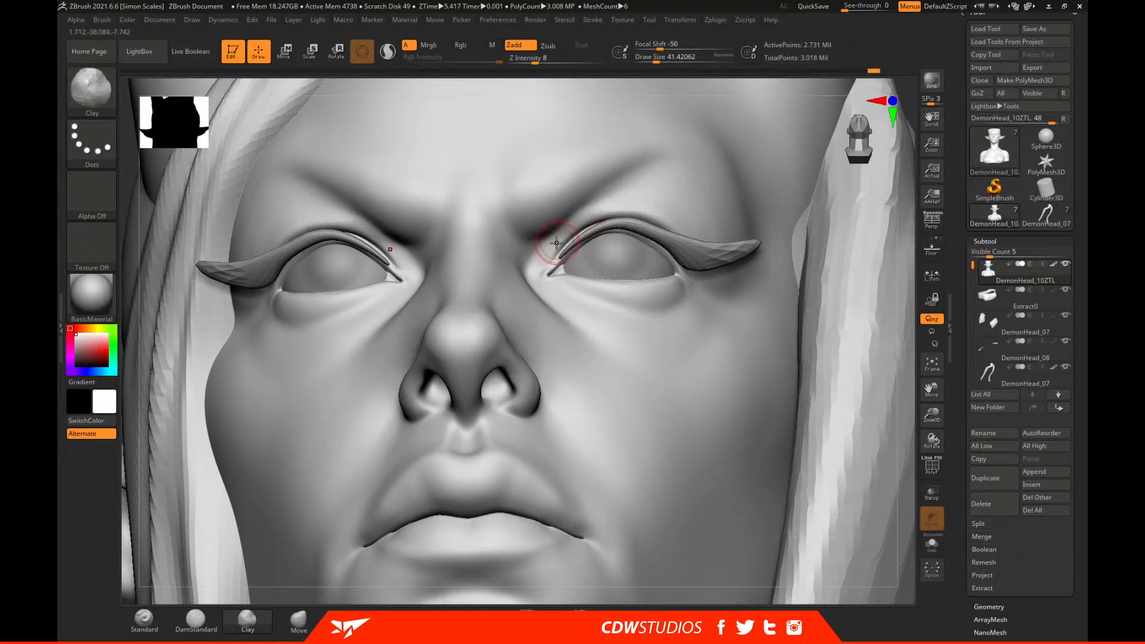
left_click(350, 622)
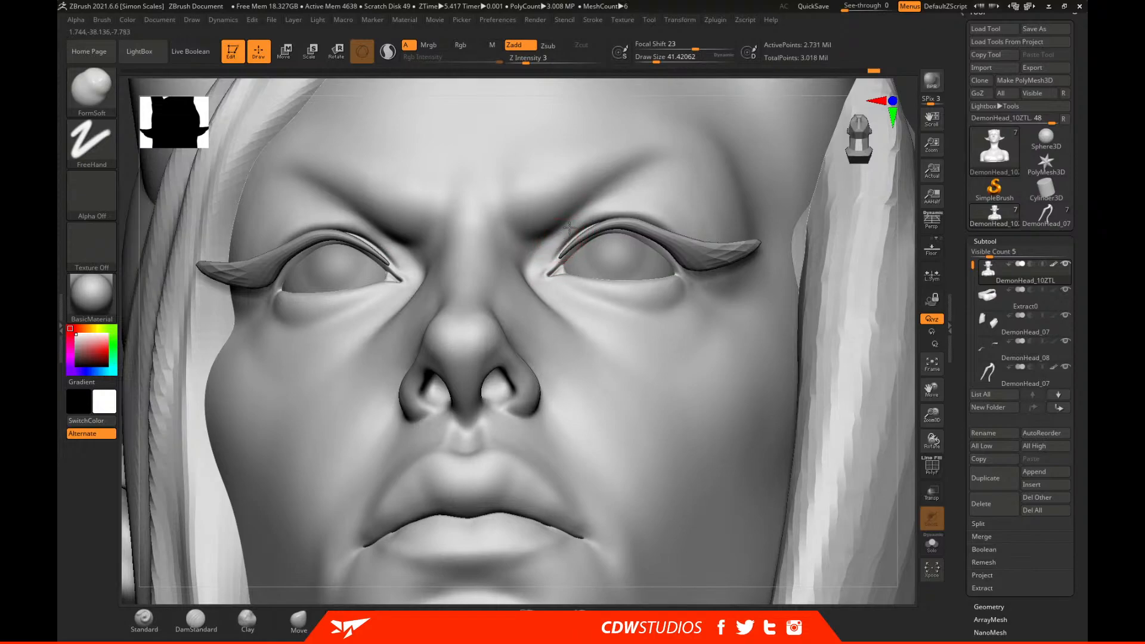
left_click_drag(579, 233, 554, 246)
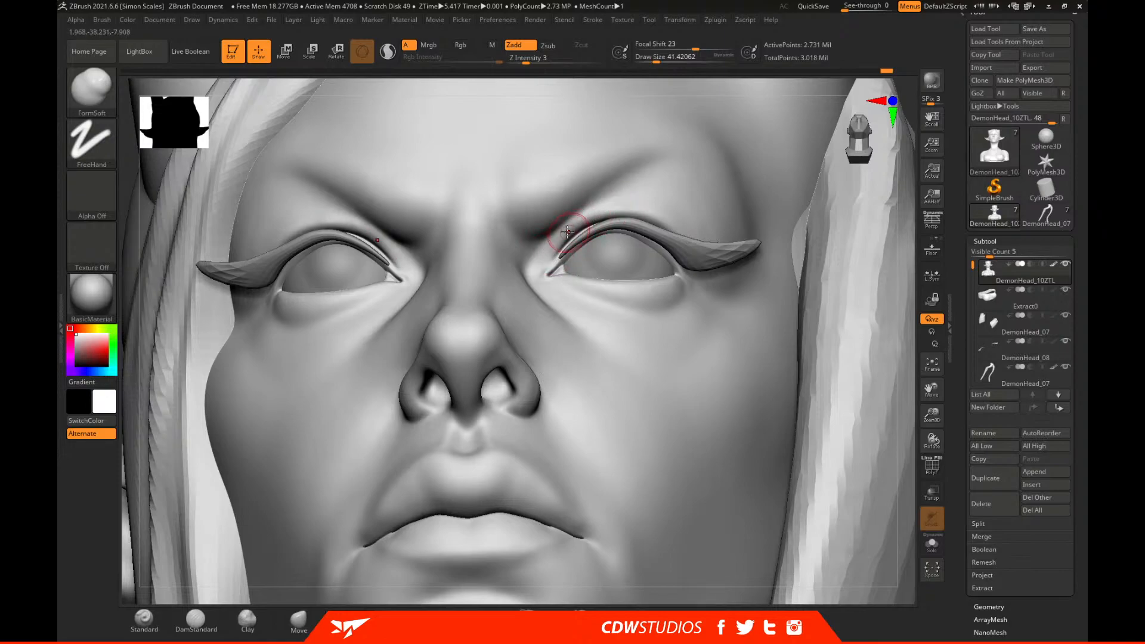
left_click_drag(551, 251, 564, 241, "shift")
left_click_drag(916, 320, 915, 330)
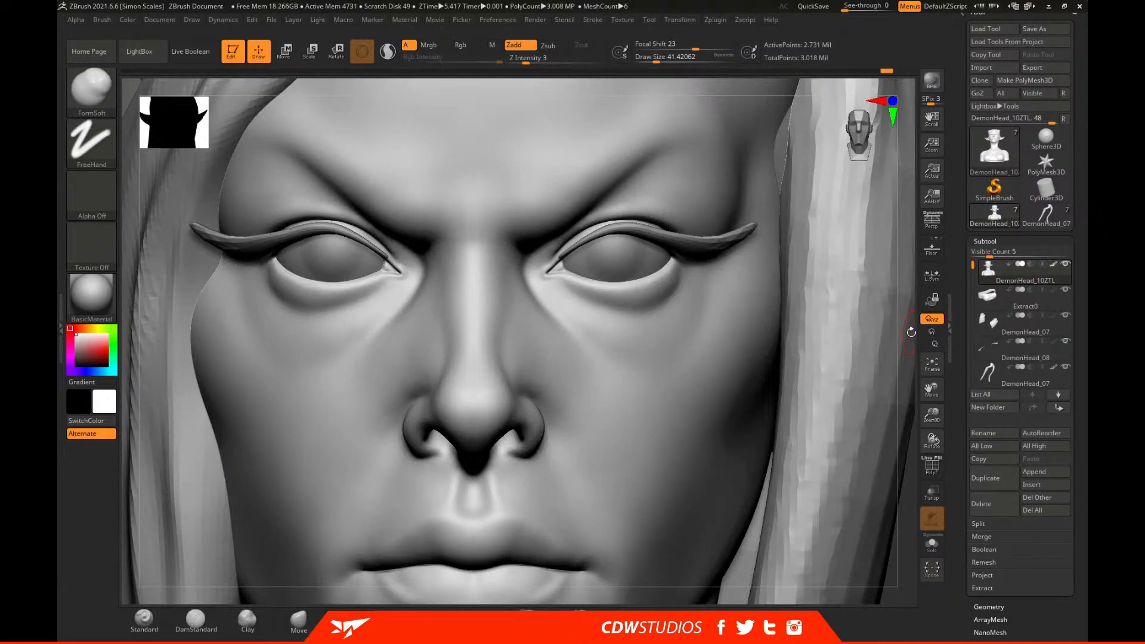
Carve the inner eye corners with the DamStandard brush at a draw size of about 29.
left_click(208, 617)
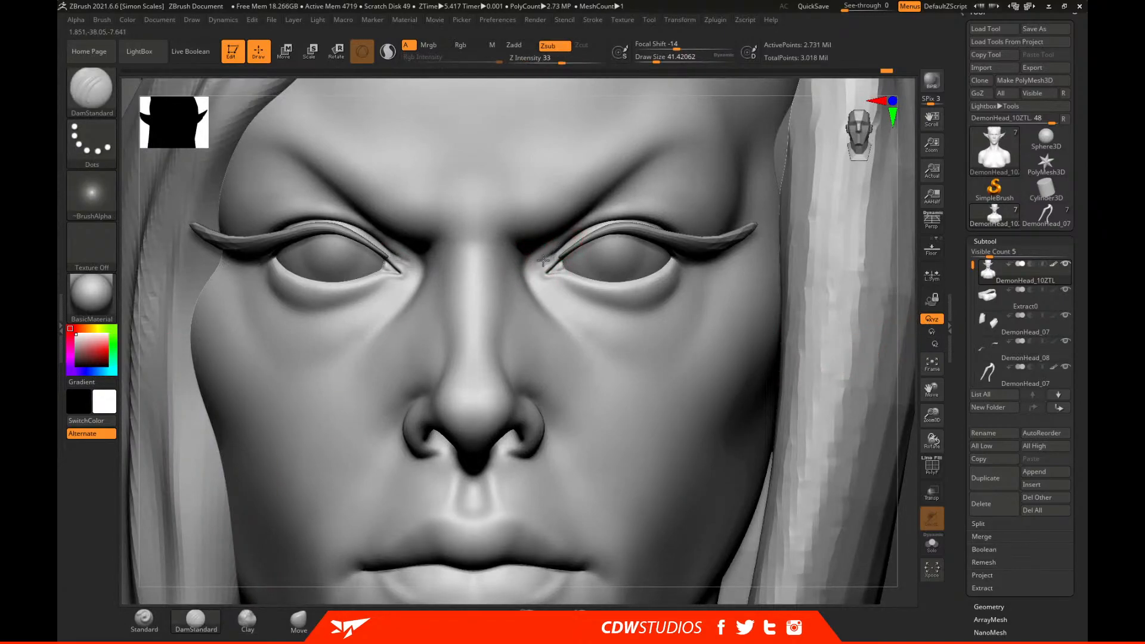
key("space")
left_click_drag(550, 257, 547, 258)
key("shift")
Soften the inner eye corners and upper lids with the FormSoft brush at draw sizes of about 29 to 39.
left_click(349, 617)
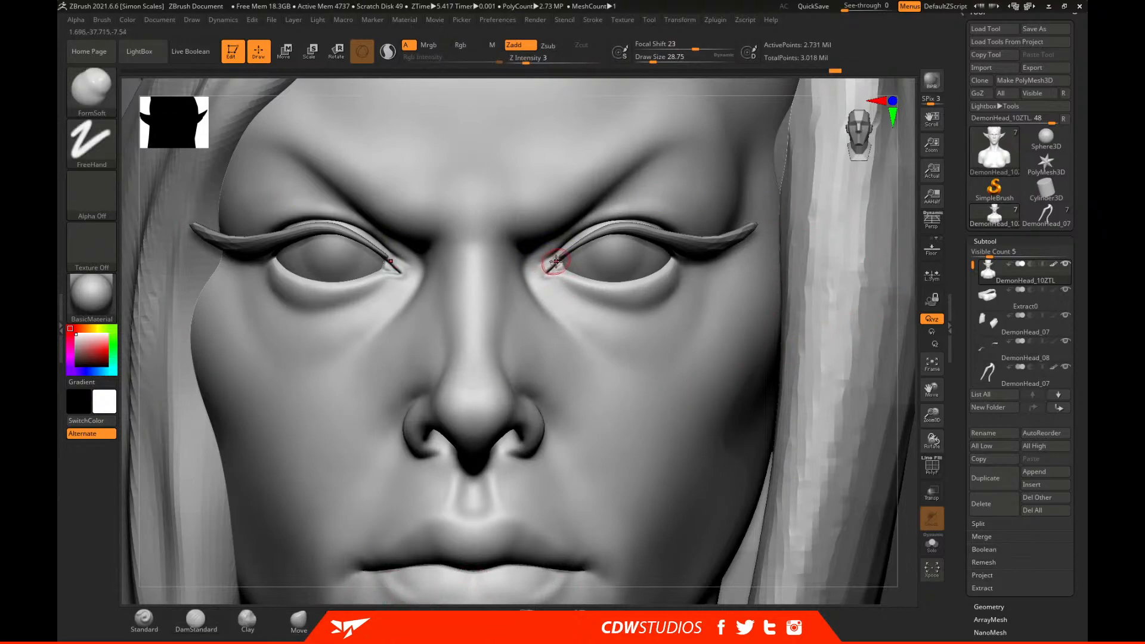
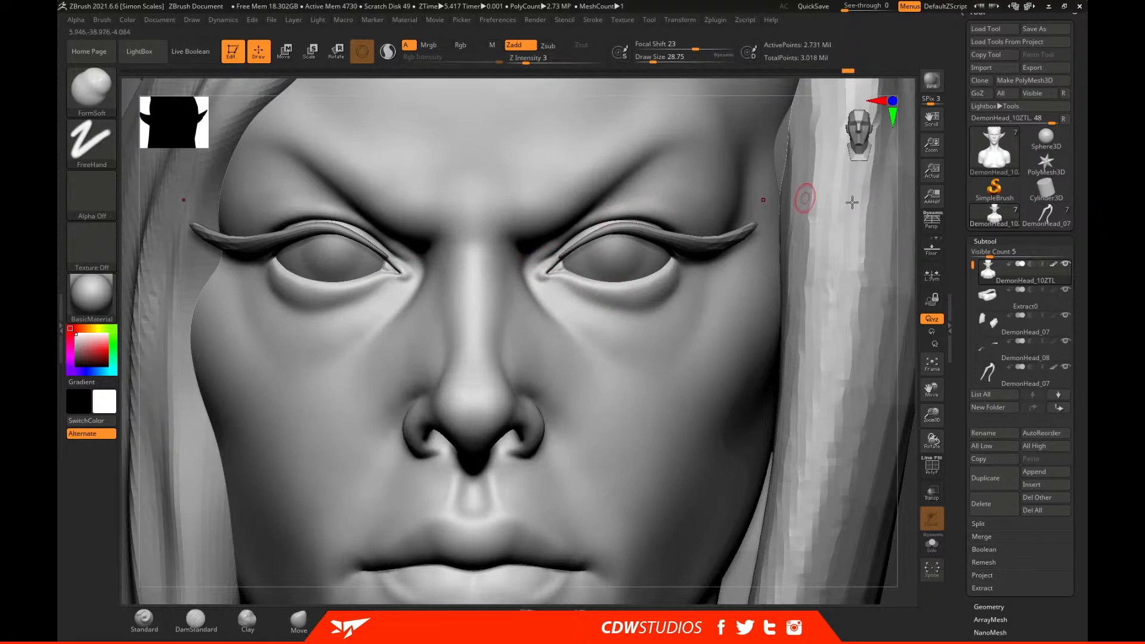
left_click_drag(910, 204, 904, 170)
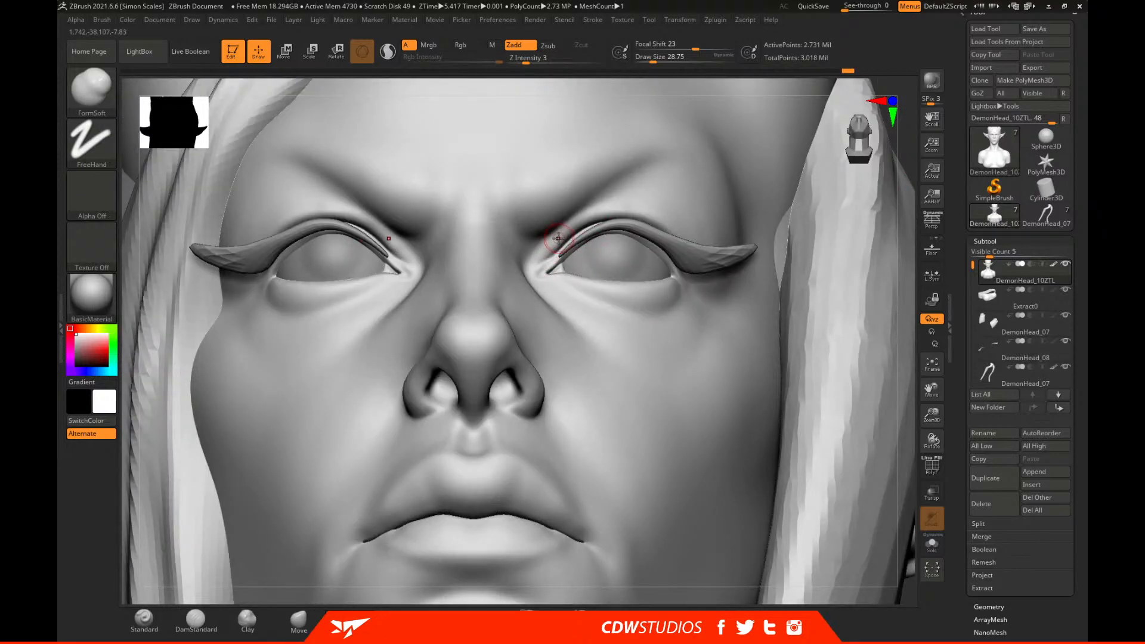
key("space")
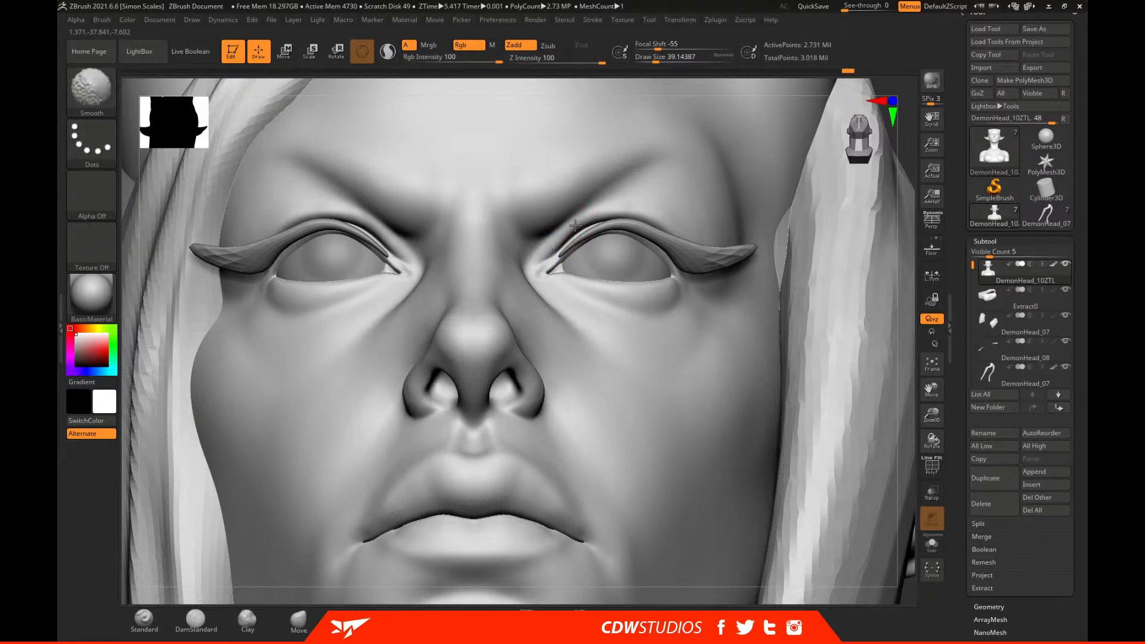
Hide the eyelashes and lasso-mask both eyes, including the upper lids and the area beneath them.
left_click(1066, 340)
left_click_drag(913, 347, 918, 387)
key("ctrl")
mouse_move(666, 224)
left_mouse_down("ctrl")
mouse_move(575, 210)
mouse_move(553, 350)
mouse_move(609, 390)
left_mouse_up("ctrl")
key("ctrl")
left_click_drag(590, 221, 540, 267, "ctrl")
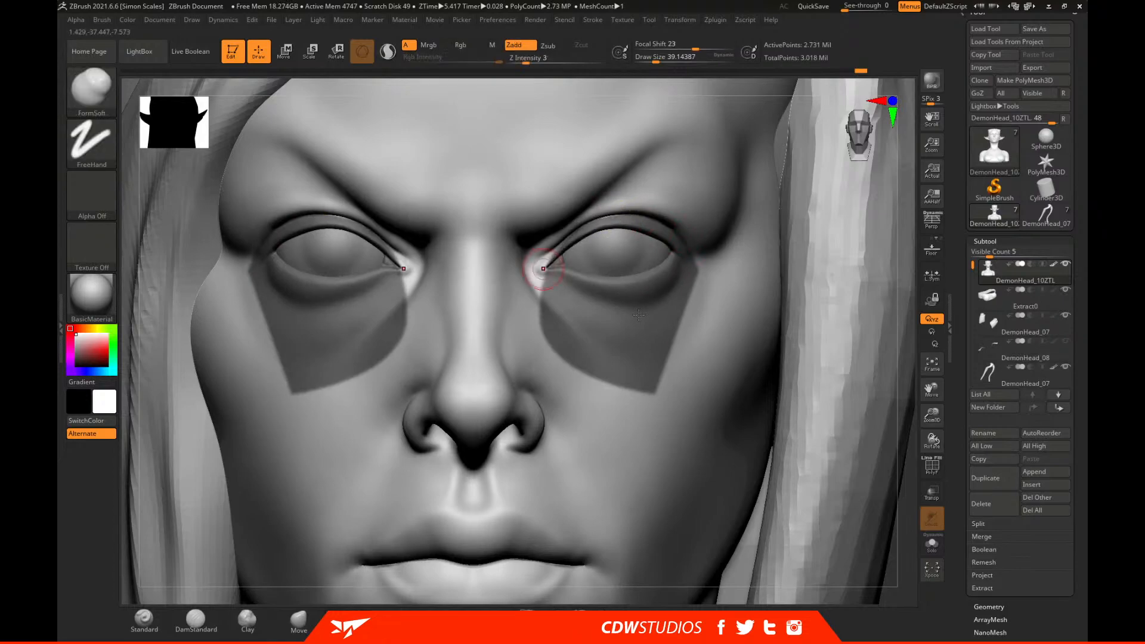
Build up the skin between the brow and the masked upper eyelid with the FormSoft brush at a draw size of about 74.
mouse_move(900, 322)
left_mouse_down()
mouse_move(760, 241)
mouse_move(606, 280)
left_mouse_up()
key("space")
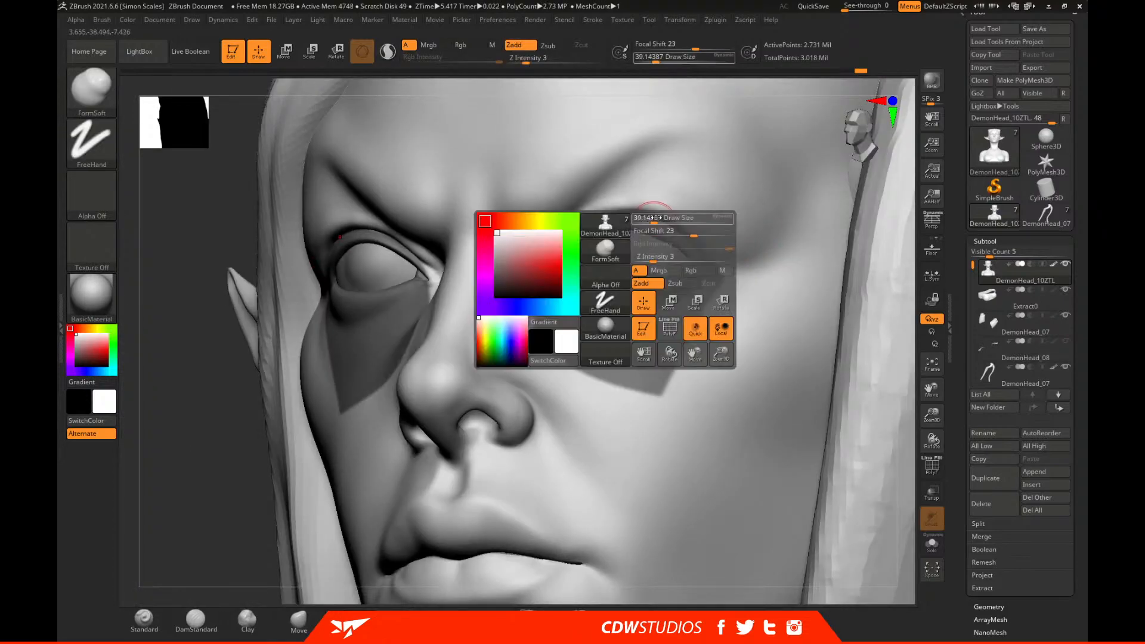
left_click_drag(642, 205, 682, 222)
left_click_drag(721, 258, 682, 224)
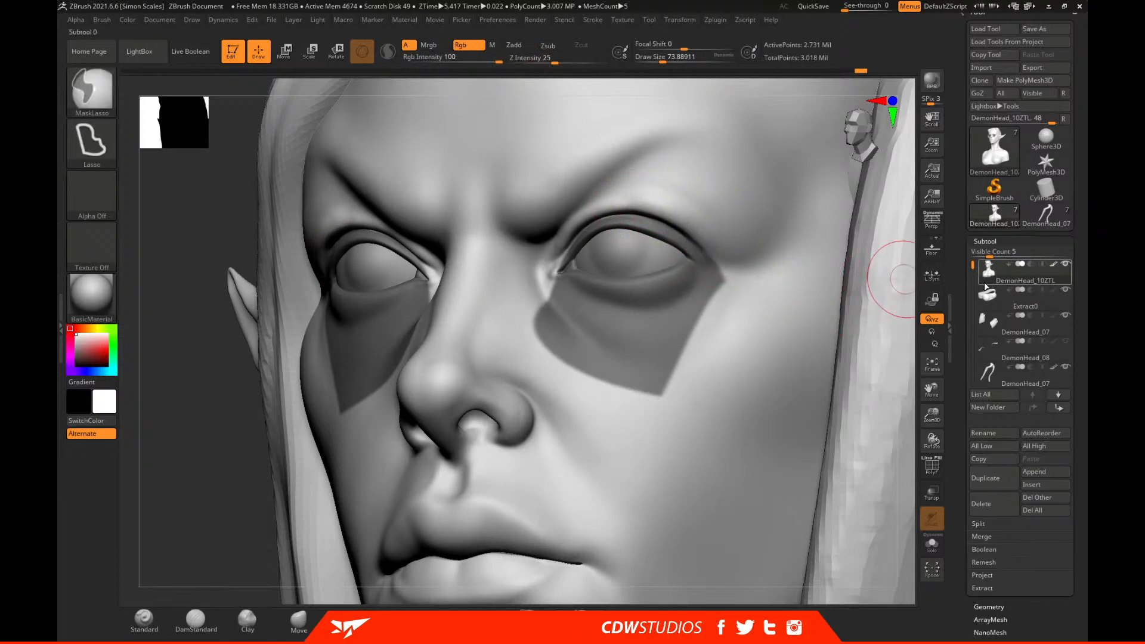
Lower the head mesh to subdivision level 3 and blur the edges of the mask around both eyes.
left_click(985, 241)
key("ctrl")
left_click(989, 254)
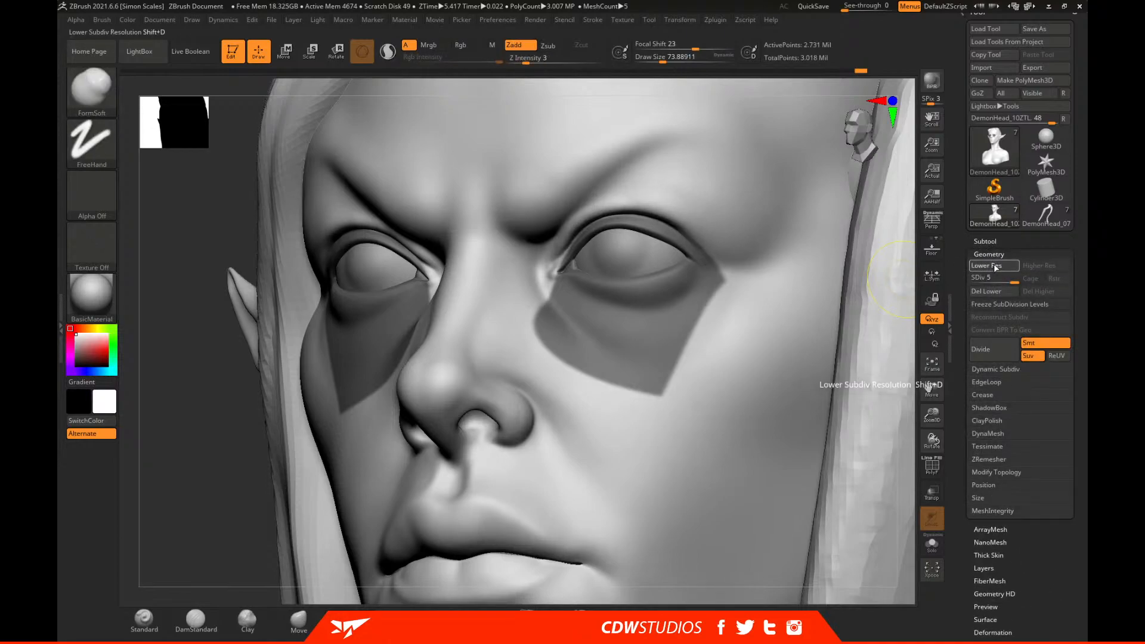
left_click(707, 285, "ctrl")
left_click(696, 277, "ctrl")
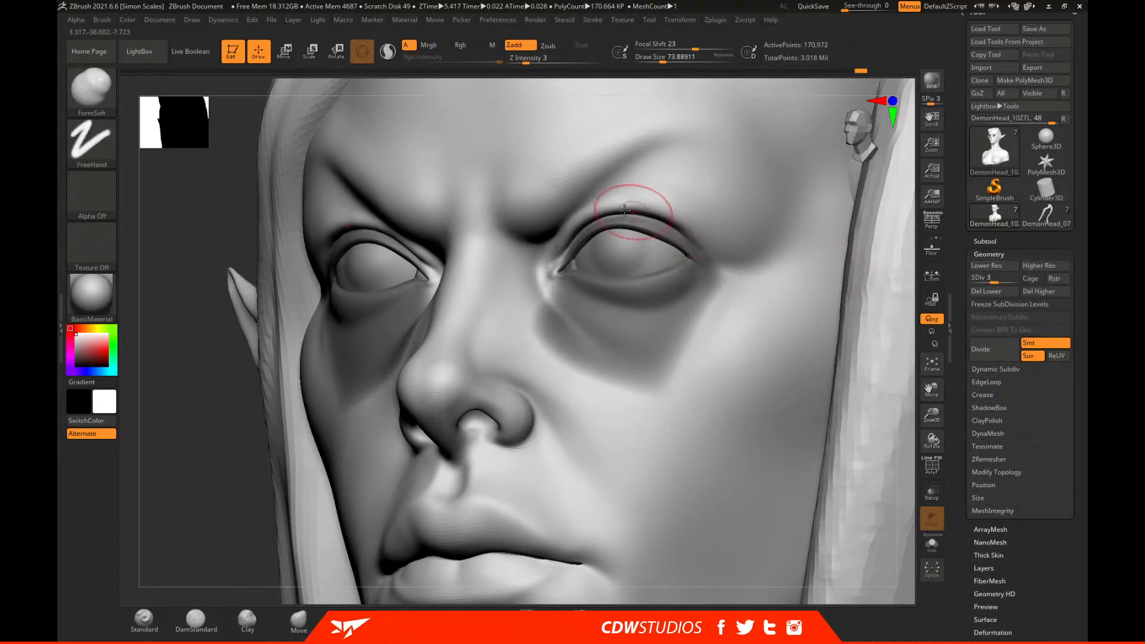
Build up the skin fold above the outer eye corner with the FormSoft and Clay brushes at draw sizes of about 97 to 104 and smooth it.
mouse_move(615, 210)
left_mouse_down()
mouse_move(658, 209)
mouse_move(717, 250)
left_mouse_up()
key("space")
key("space")
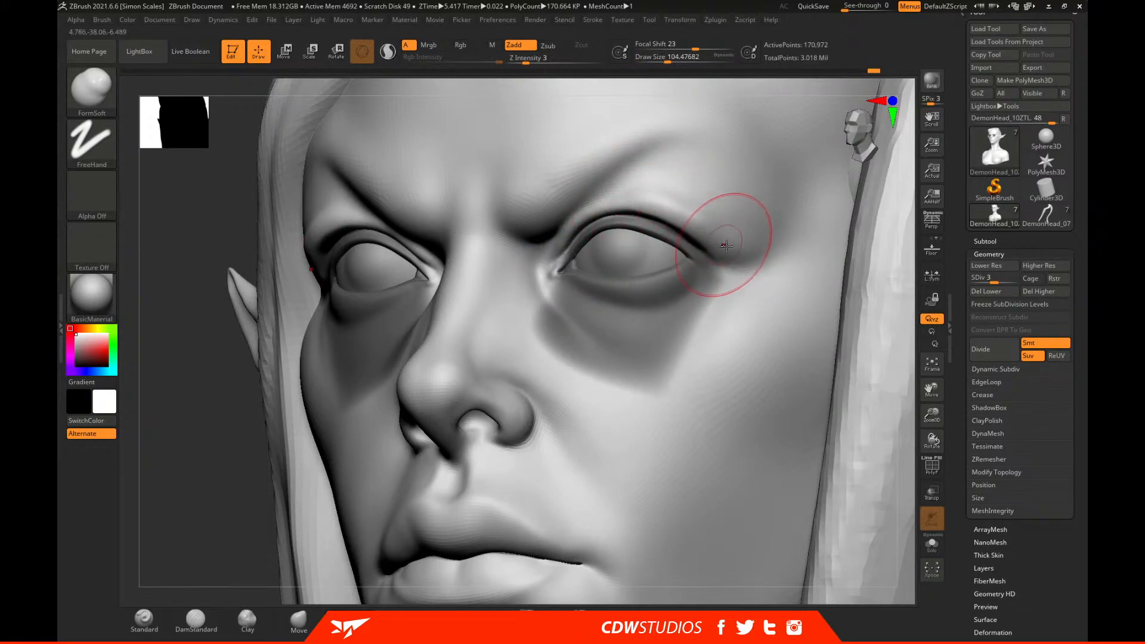
left_click(247, 621)
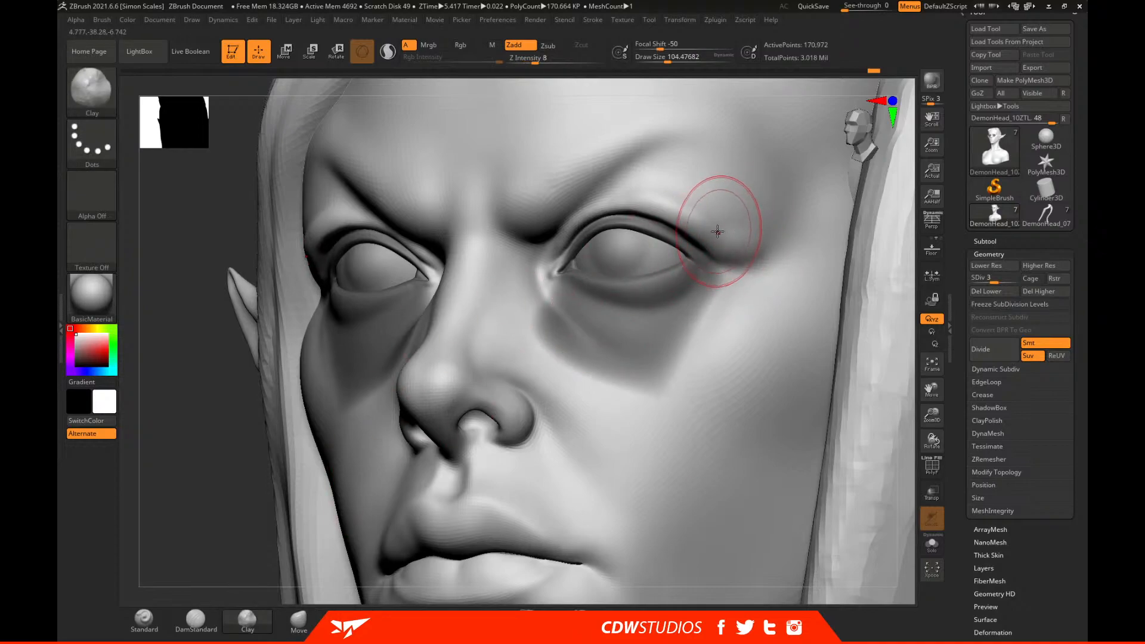
mouse_move(739, 240)
left_mouse_down()
mouse_move(767, 230)
mouse_move(736, 238)
mouse_move(731, 221)
left_mouse_up()
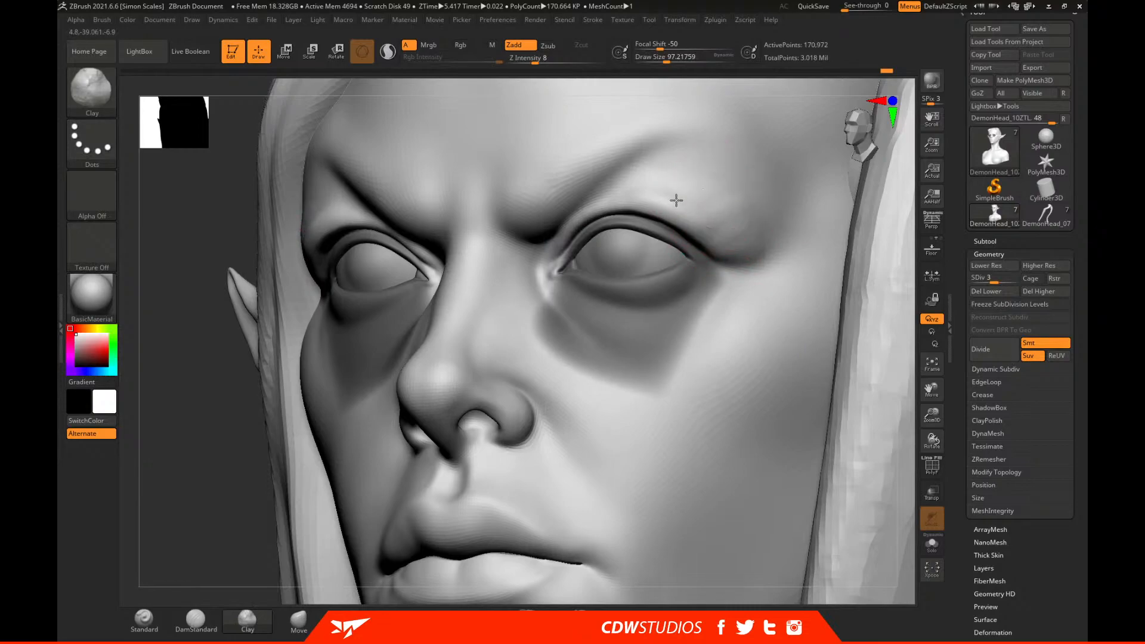
key("shift")
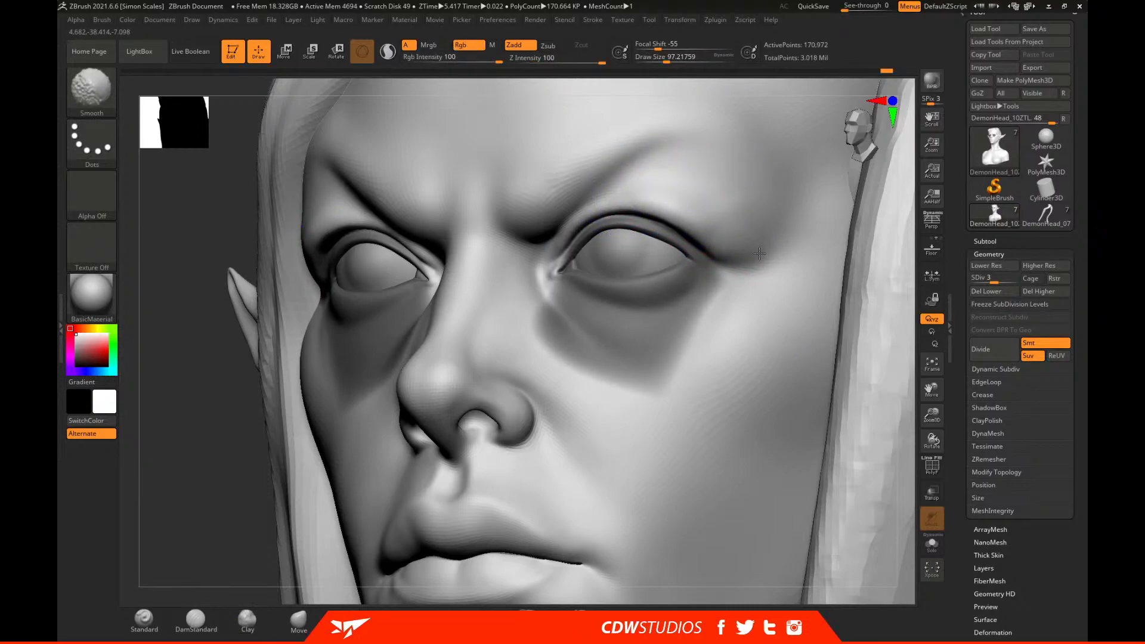
left_click_drag(765, 249, 773, 249, "shift")
Enable local symmetry, undo the mask clearing and set the Clay brush to a draw size of about 54 for the upper lids.
left_click_drag(918, 270, 888, 251)
mouse_move(176, 384)
left_mouse_down("ctrl")
mouse_move(176, 400)
mouse_move(178, 325)
left_mouse_up("ctrl")
left_click_drag(870, 179, 796, 266)
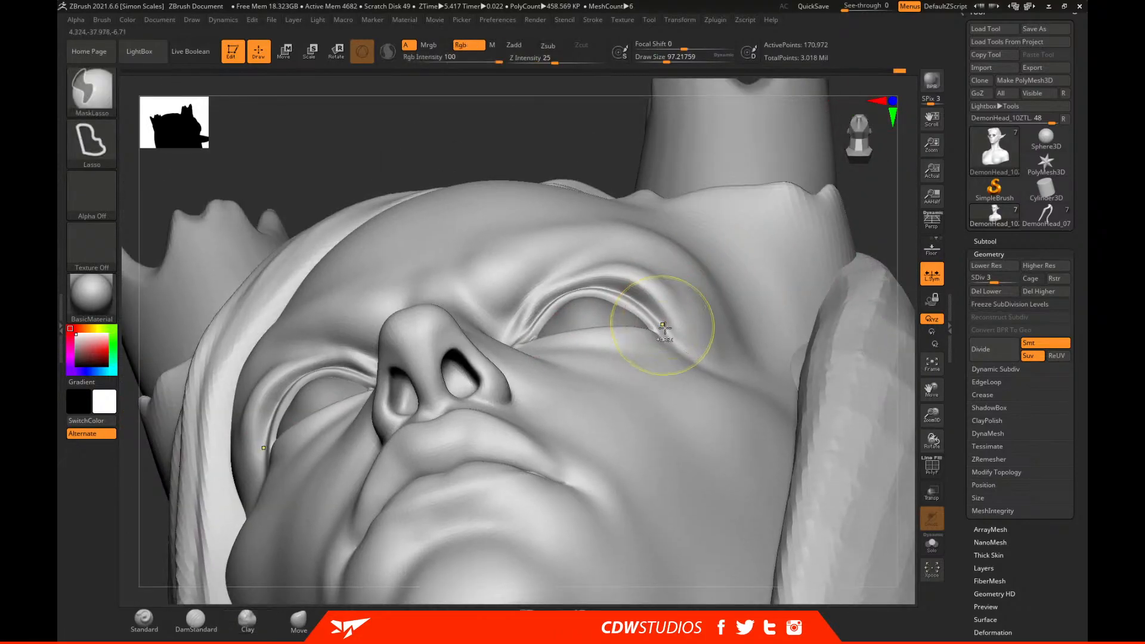
key("ctrl+z")
key("space")
mouse_move(615, 299)
left_mouse_down()
mouse_move(762, 312)
mouse_move(656, 219)
left_mouse_up()
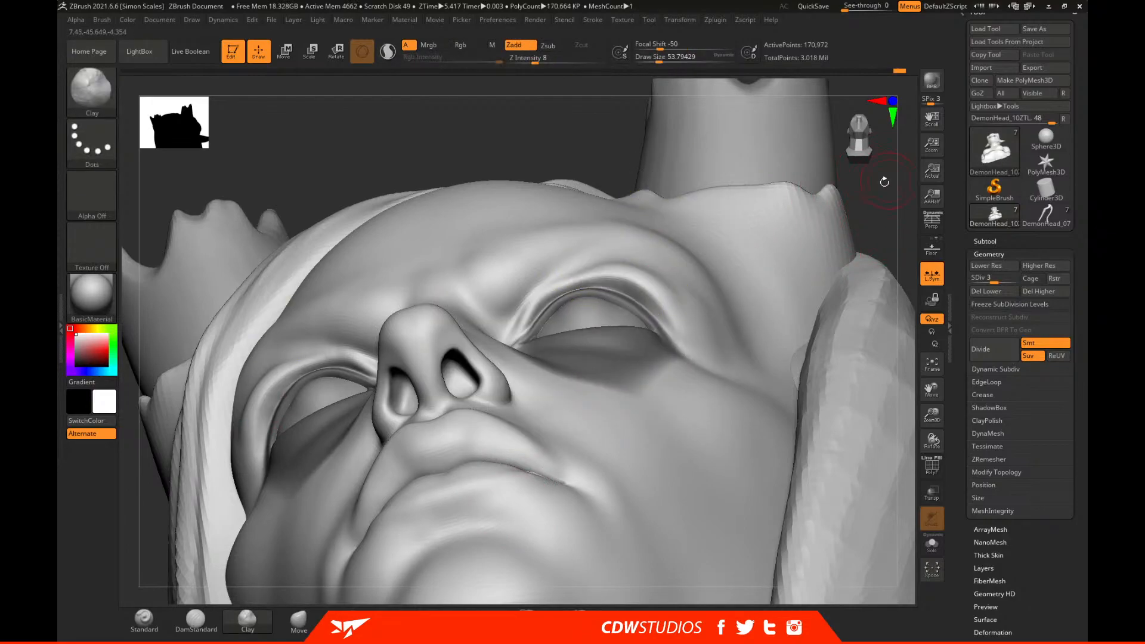
Reshape the outer upper lid folds with the Move brush at draw sizes of about 74 to 112 and smooth them.
left_click_drag(887, 181, 891, 168)
left_click(298, 621)
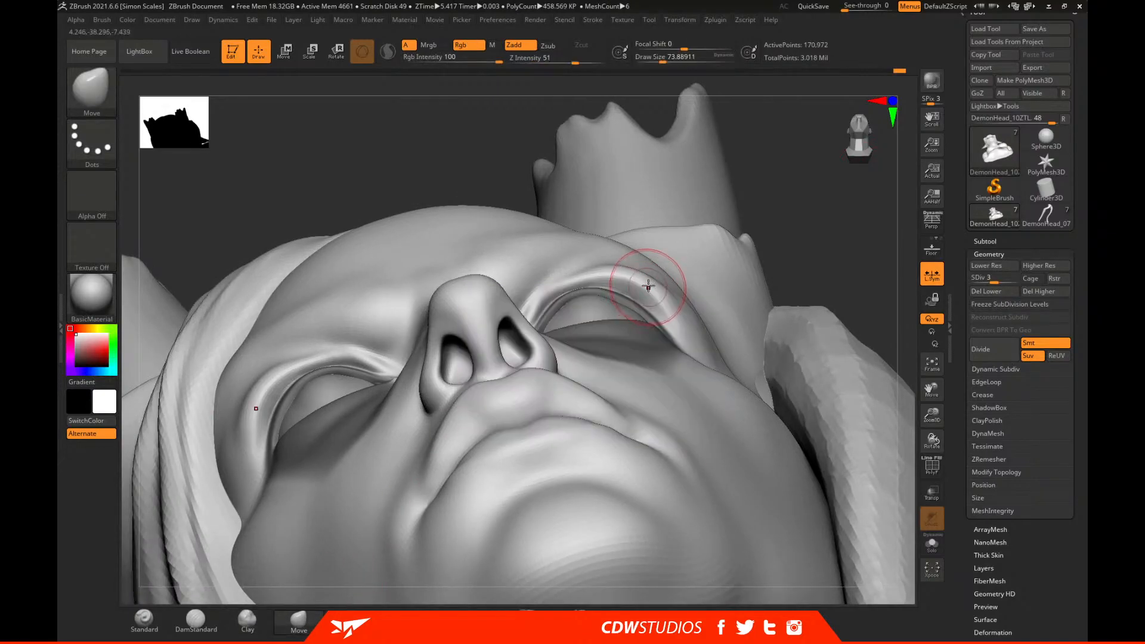
mouse_move(797, 233)
left_mouse_down()
mouse_move(841, 314)
mouse_move(841, 358)
left_mouse_up()
key("space")
left_click_drag(640, 280, 645, 279)
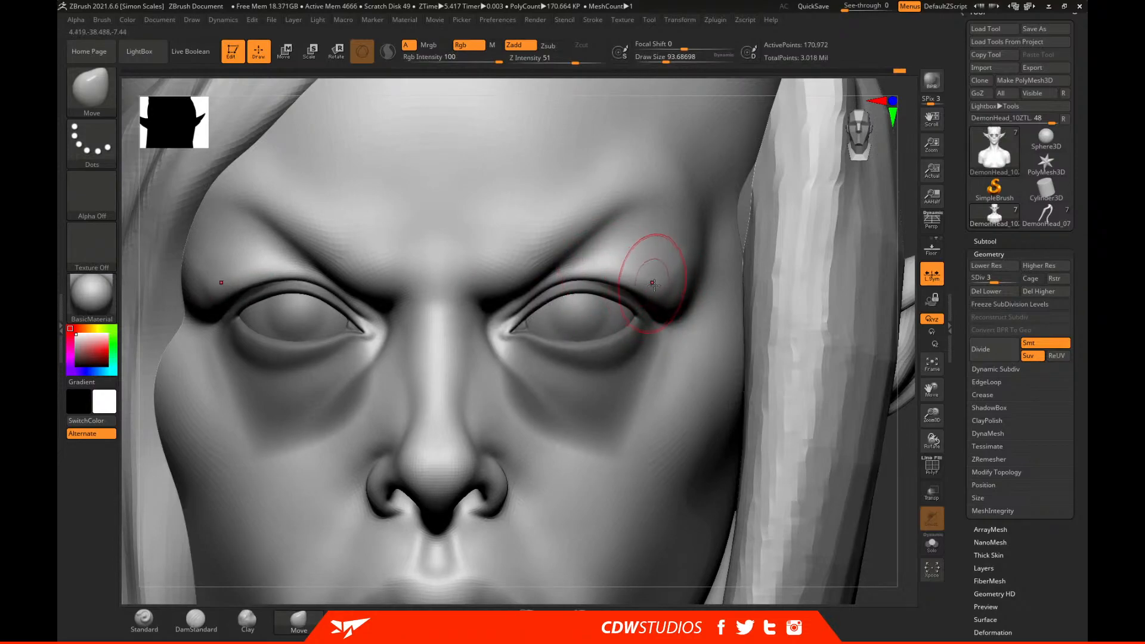
left_click_drag(907, 201, 905, 122)
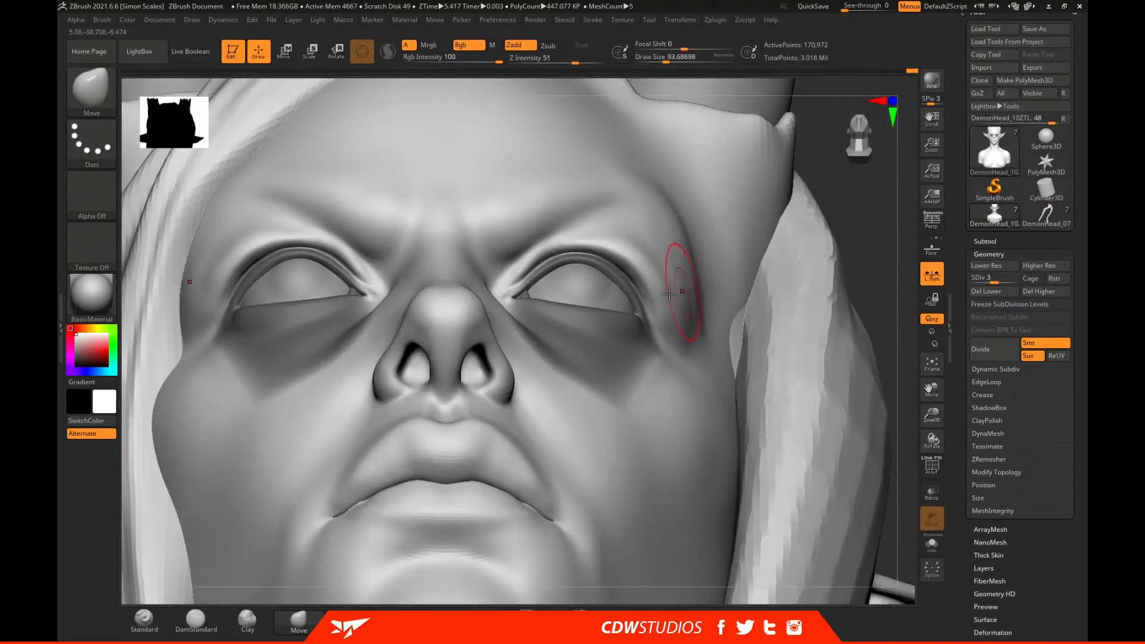
key("]")
key("shift")
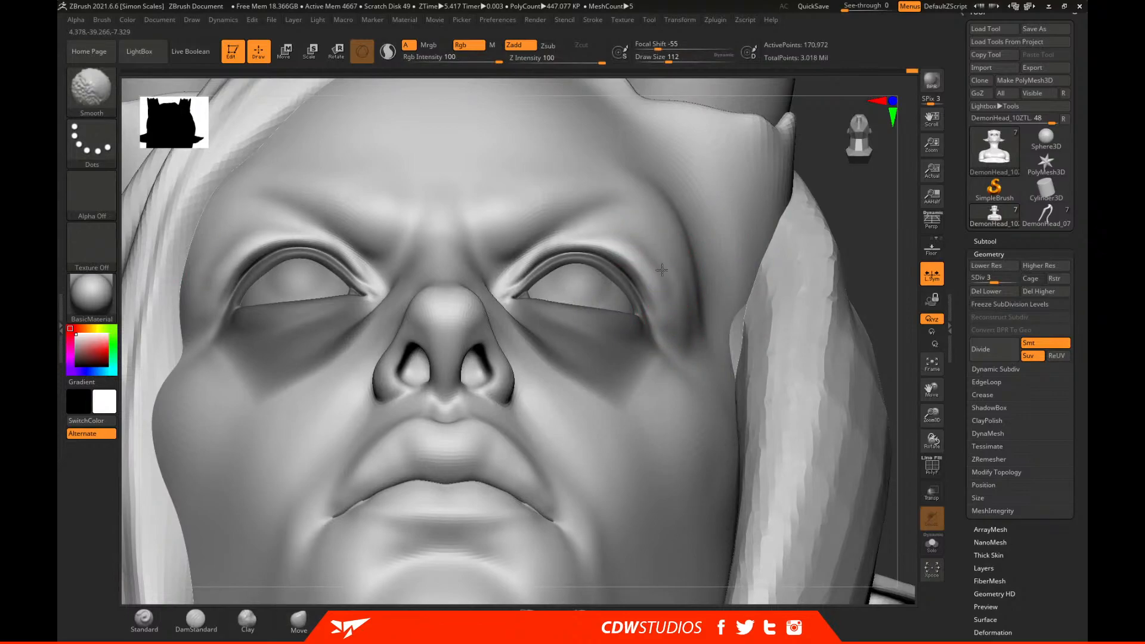
left_click_drag(855, 188, 856, 168)
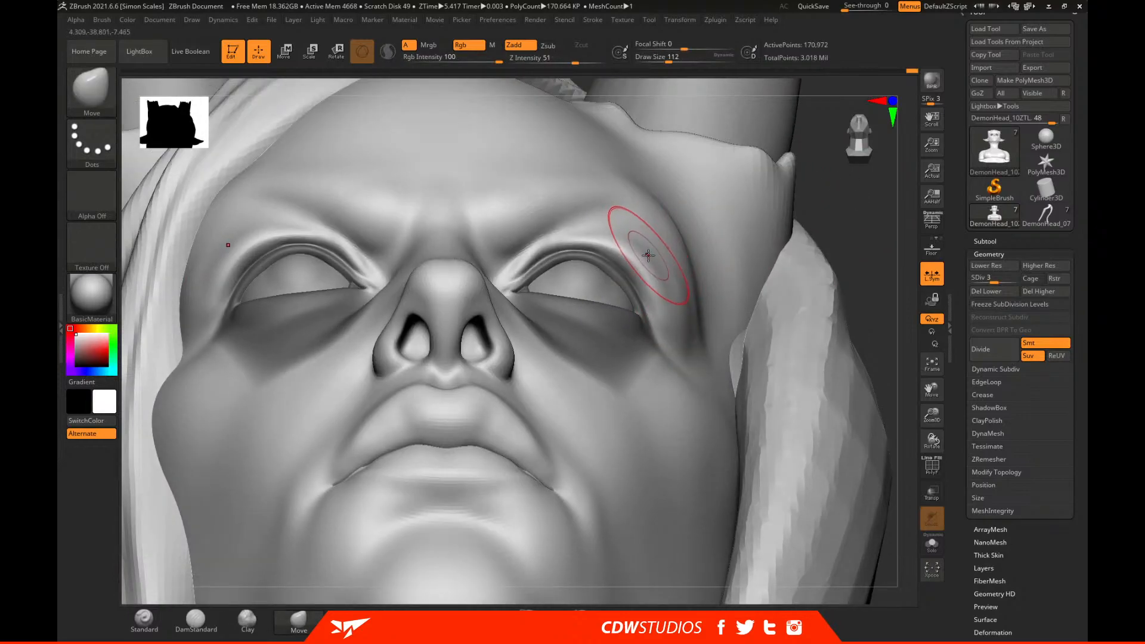
key("shift")
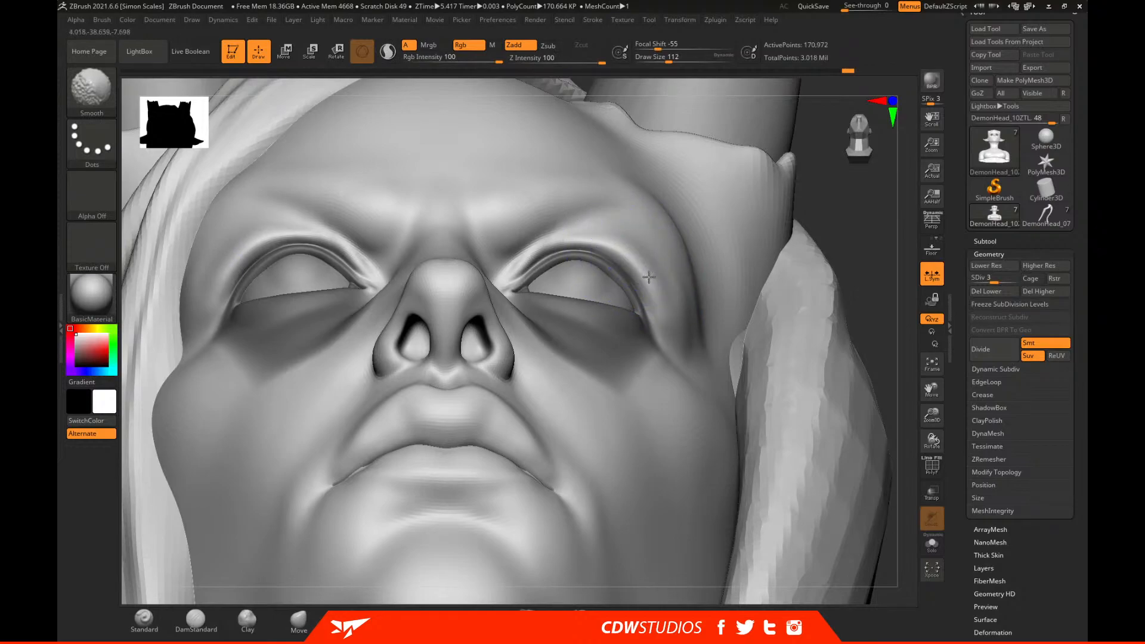
Lasso-mask the brows down to the crease above both eyes and blur the mask.
left_click_drag(853, 197, 859, 299)
key("space")
left_click_drag(594, 270, 561, 271)
key("space")
key("space")
key("ctrl")
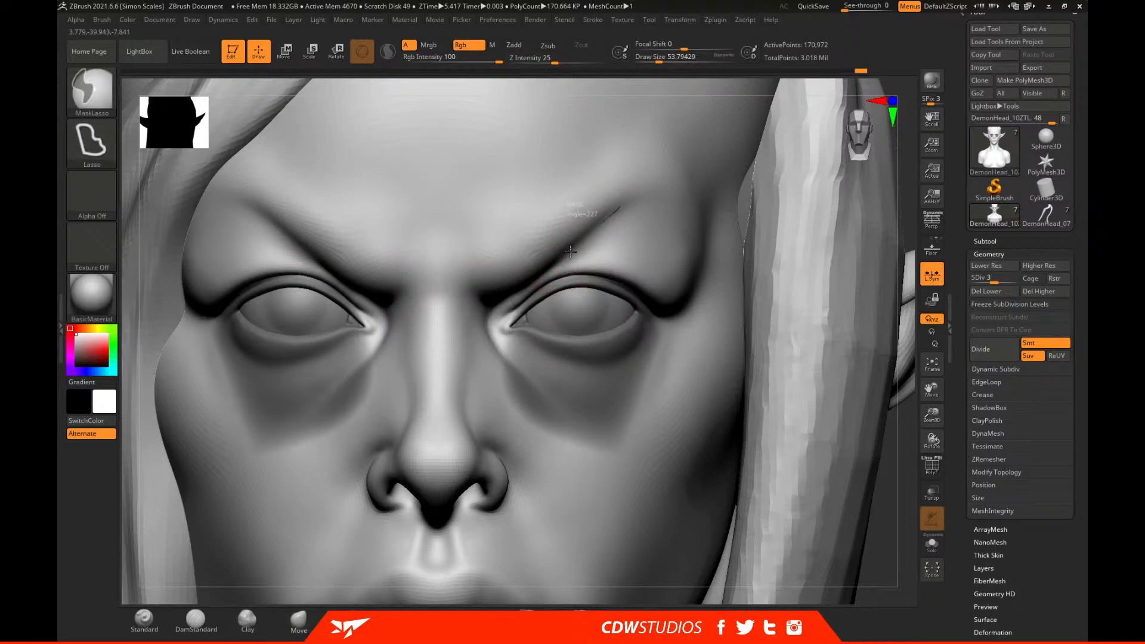
mouse_move(487, 302)
left_mouse_down("ctrl")
mouse_move(655, 108)
mouse_move(624, 203)
left_mouse_up("ctrl")
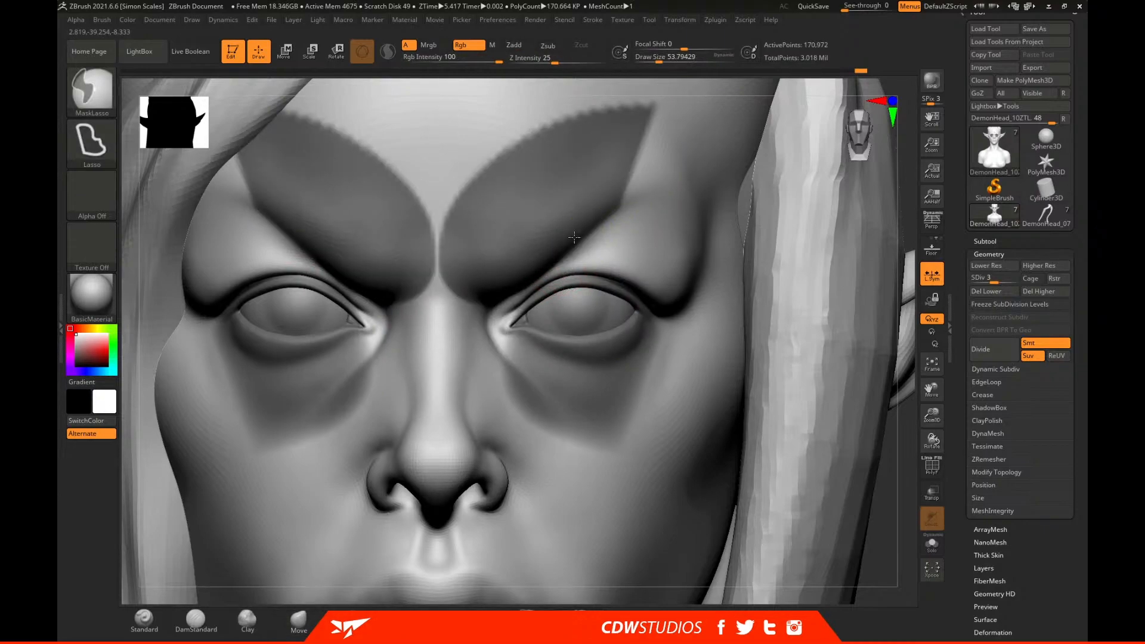
left_click(576, 243, "ctrl")
Refine the upper lid folds with the Move brush at about 68 and the Standard brush at about 51, smoothing the result.
key("space")
left_click_drag(555, 267, 559, 267)
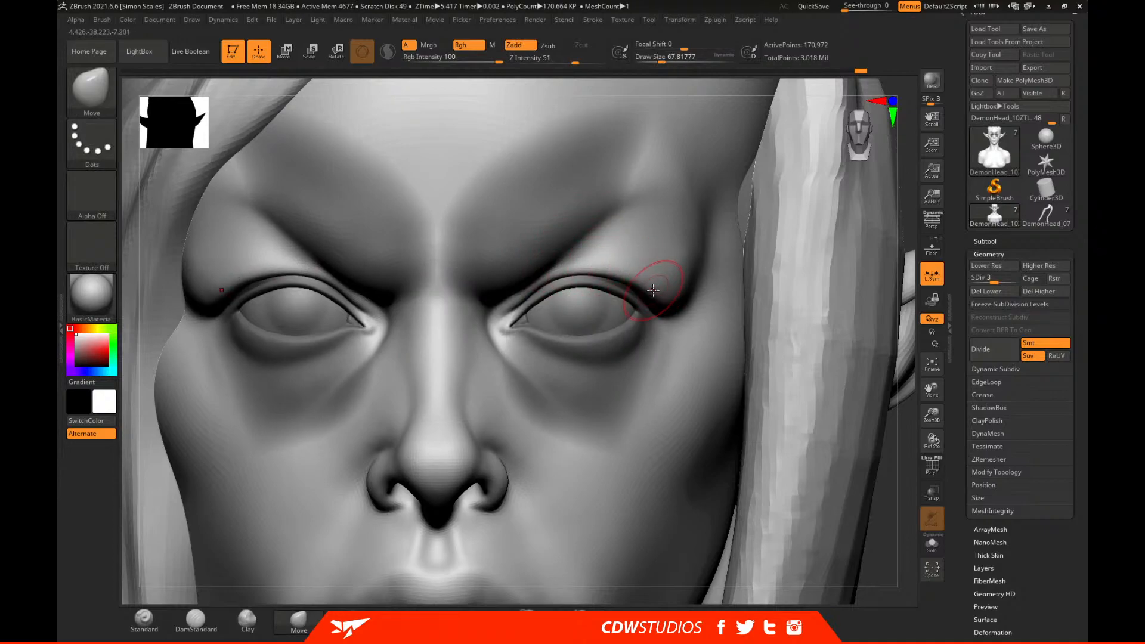
left_click(154, 629)
left_click_drag(903, 216, 897, 152)
key("space")
left_click_drag(620, 287, 613, 288)
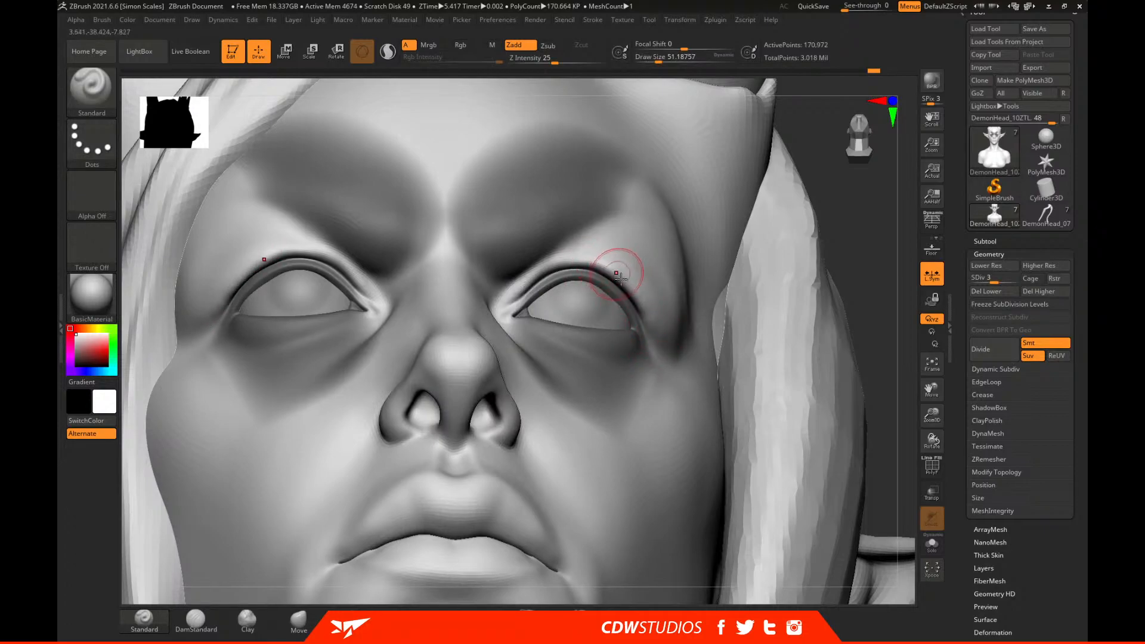
key("shift")
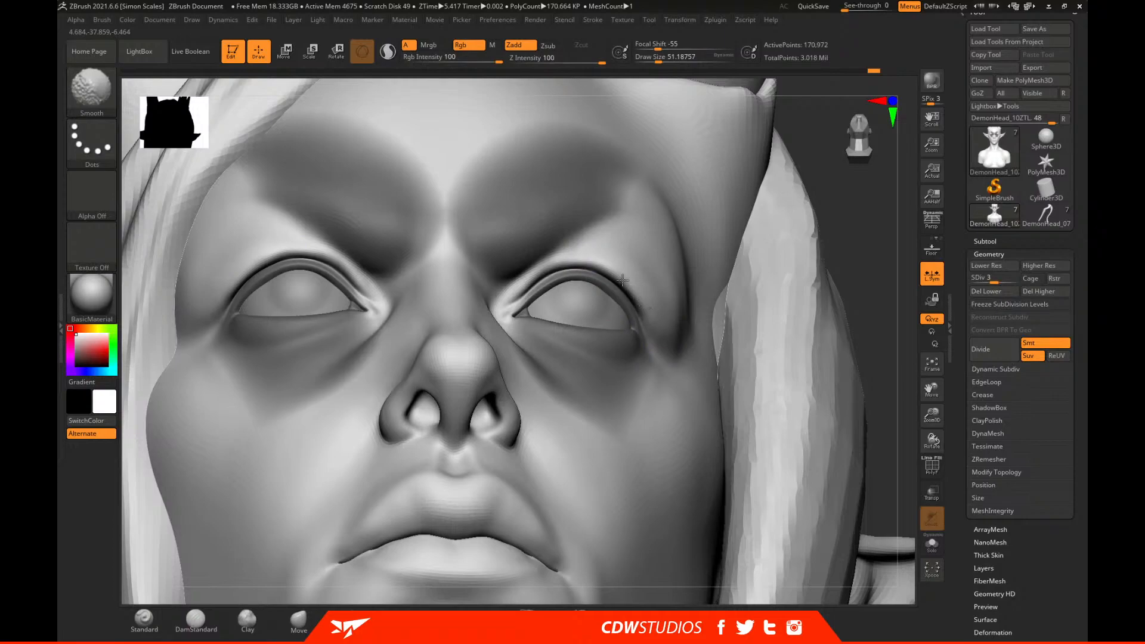
left_click_drag(872, 262, 853, 334)
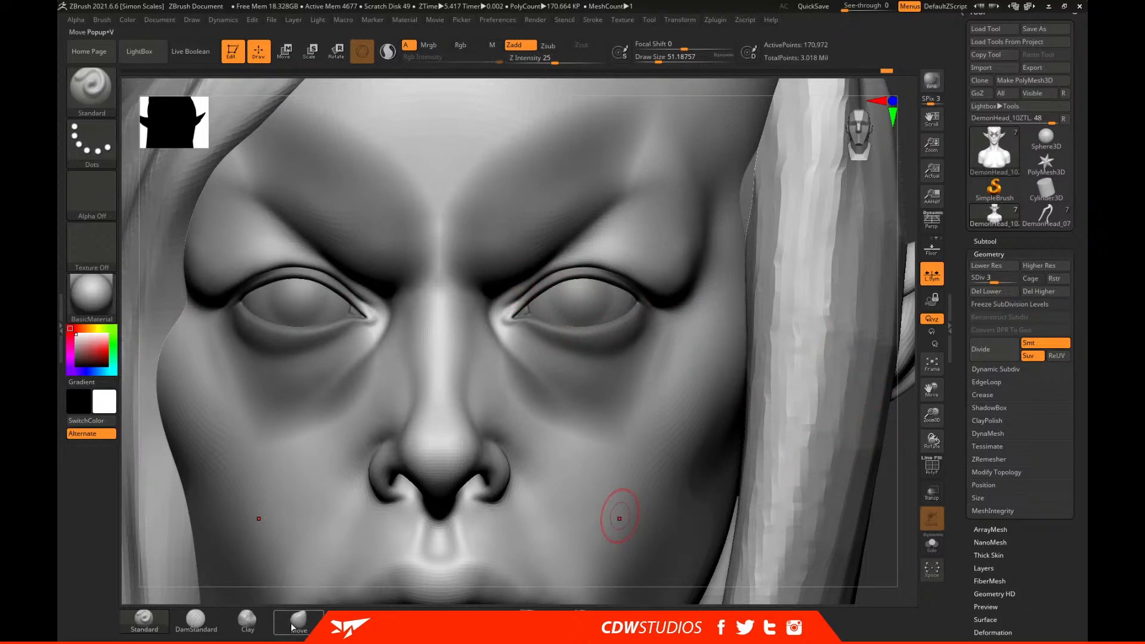
Build up the lid fold beside the outer eye corner with the Clay brush at a draw size of about 51 and smooth it.
left_click(247, 620)
left_click_drag(898, 343, 722, 323)
mouse_move(908, 251)
left_mouse_down()
mouse_move(662, 310)
mouse_move(673, 322)
left_mouse_up()
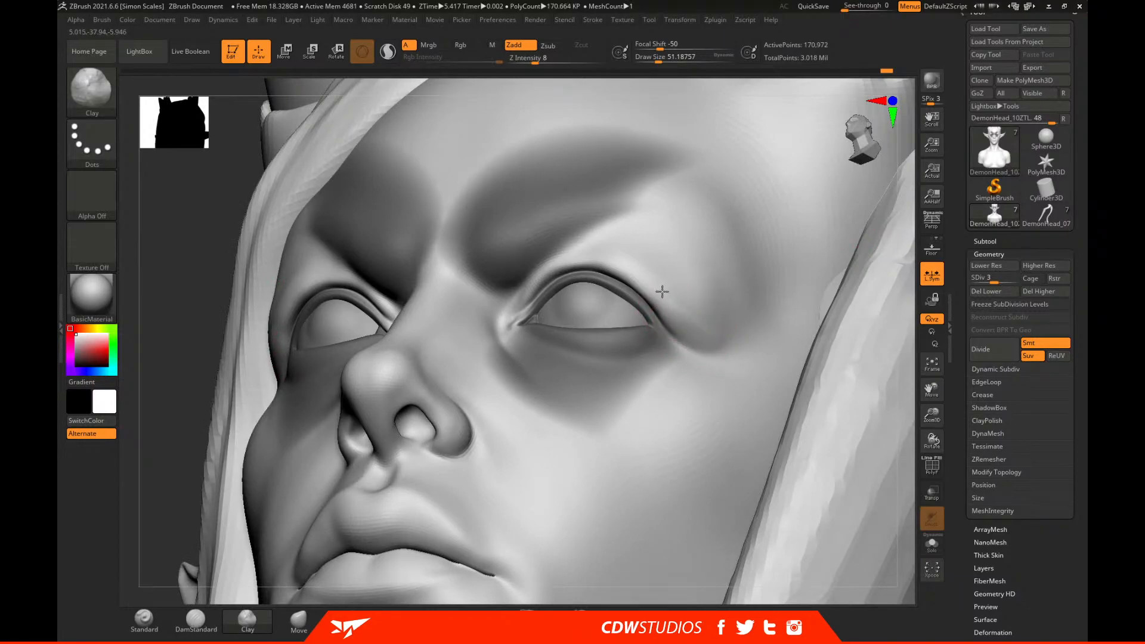
left_click_drag(699, 331, 671, 316)
key("shift")
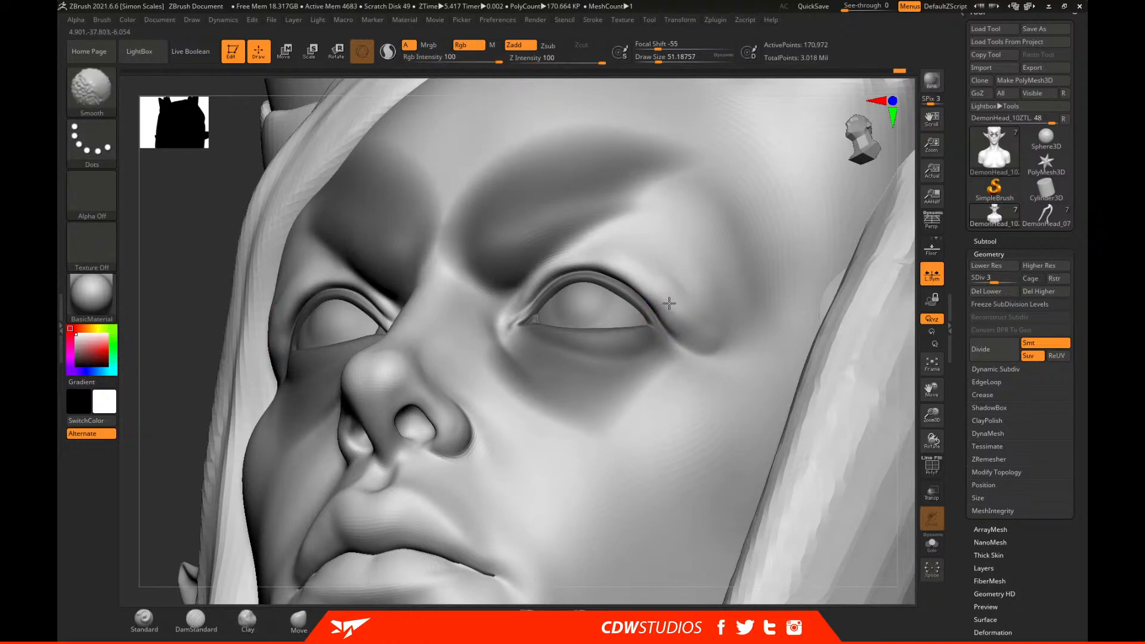
Adjust the outer upper lid's profile with the Move brush at a draw size of about 59 and smooth it.
left_click_drag(913, 296, 620, 367)
key("space")
left_click_drag(673, 296, 656, 315)
left_click(306, 621)
key("space")
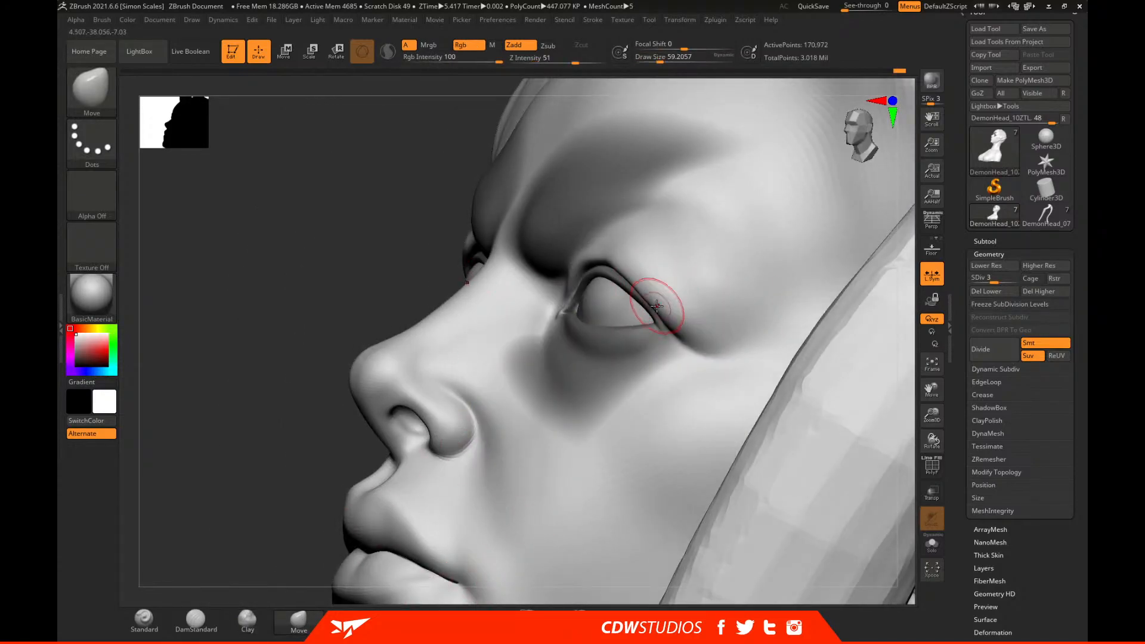
left_click_drag(644, 288, 686, 334, "shift")
Clear the mask, frame the whole bust and show the eyelashes to check the face from the front.
mouse_move(904, 328)
left_mouse_down()
mouse_move(897, 278)
mouse_move(885, 363)
mouse_move(910, 350)
left_mouse_up()
key("f")
key("ctrl+z")
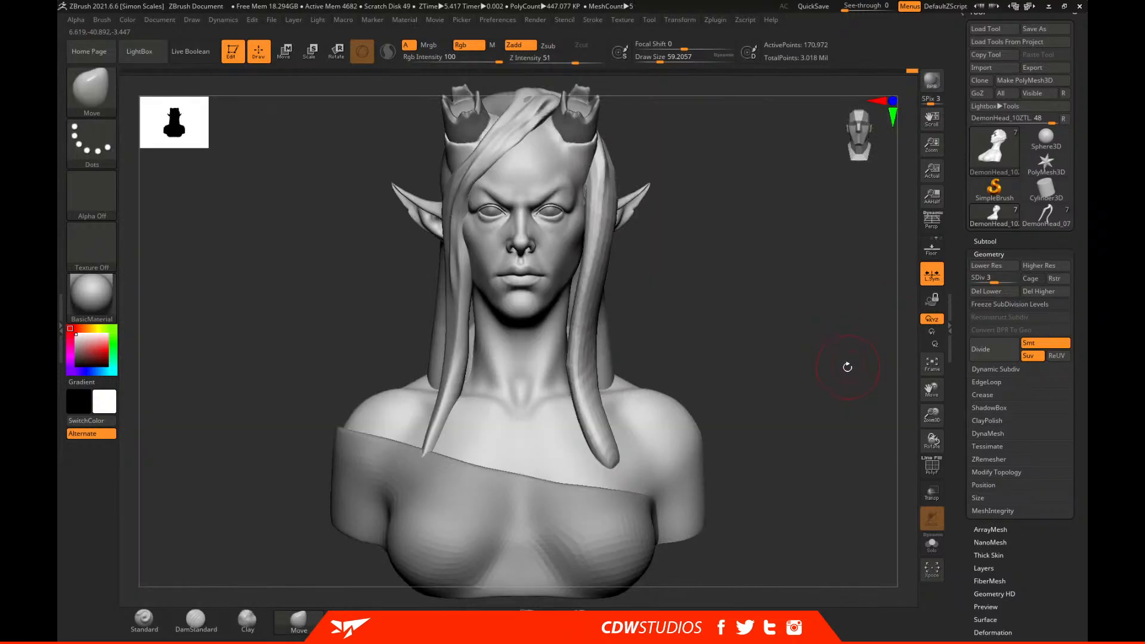
left_click(1024, 242)
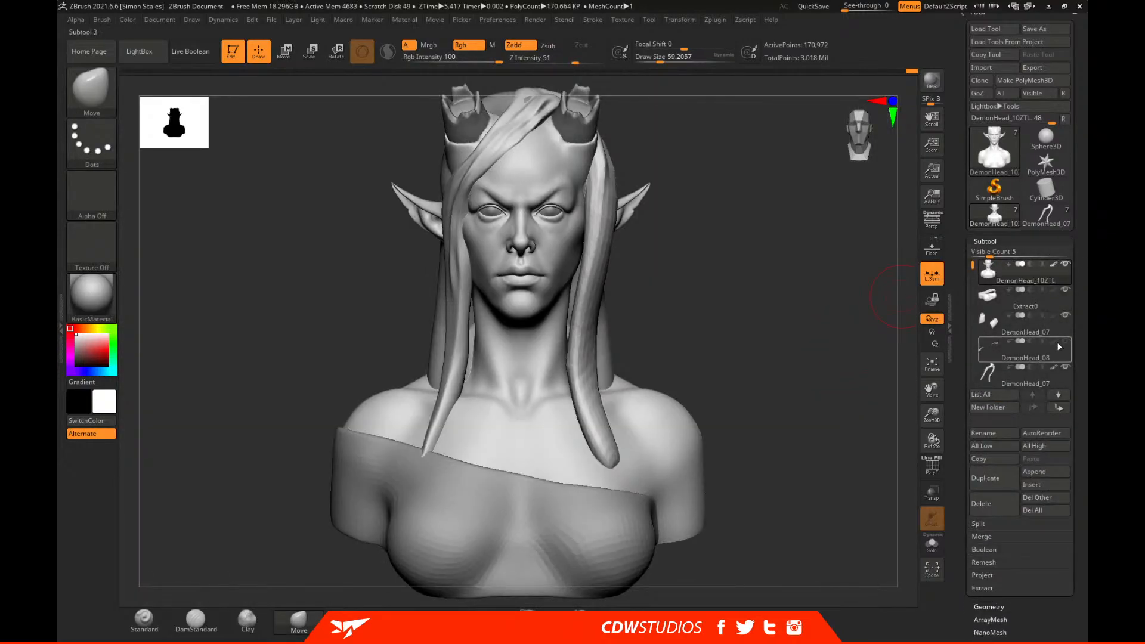
left_click_drag(795, 314, 856, 396, "alt")
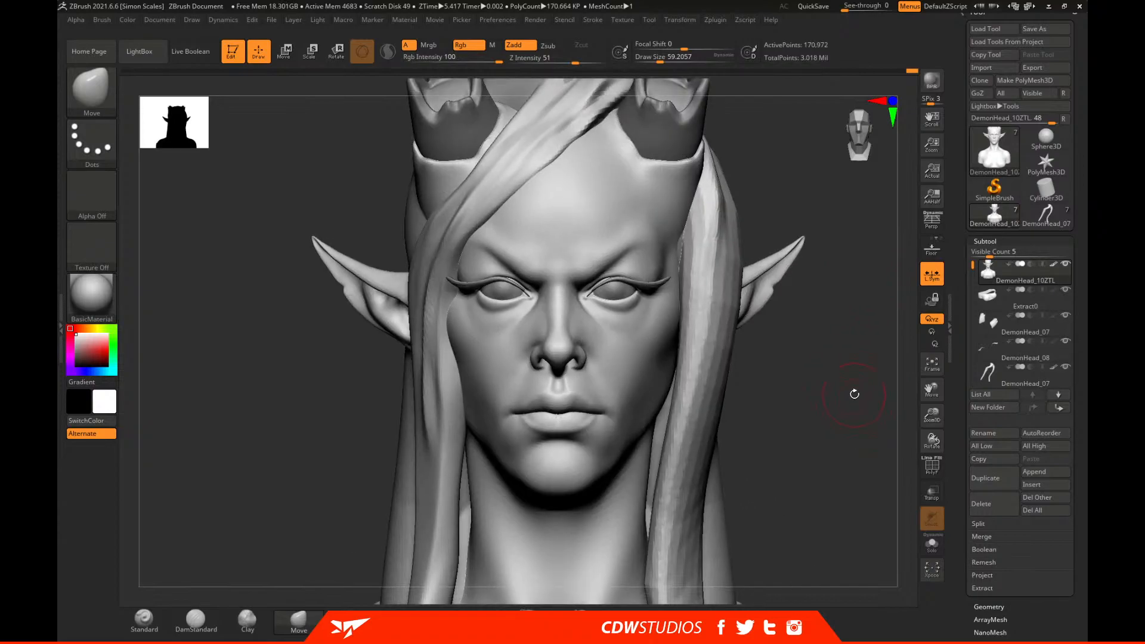
left_click(1053, 221)
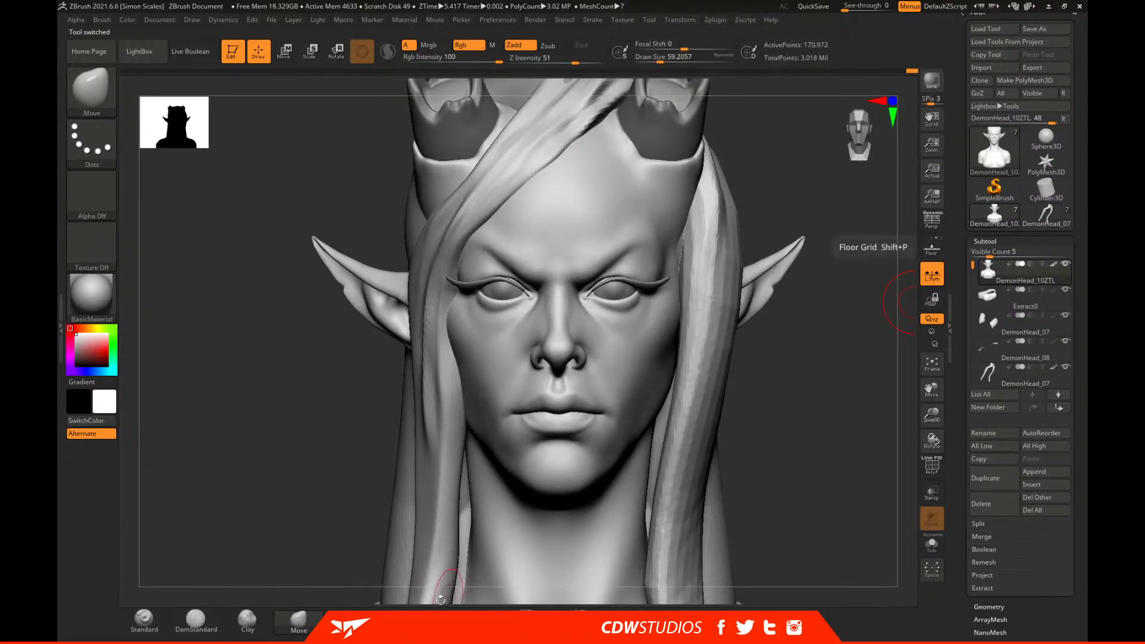
scroll(880, 307, "up", 5)
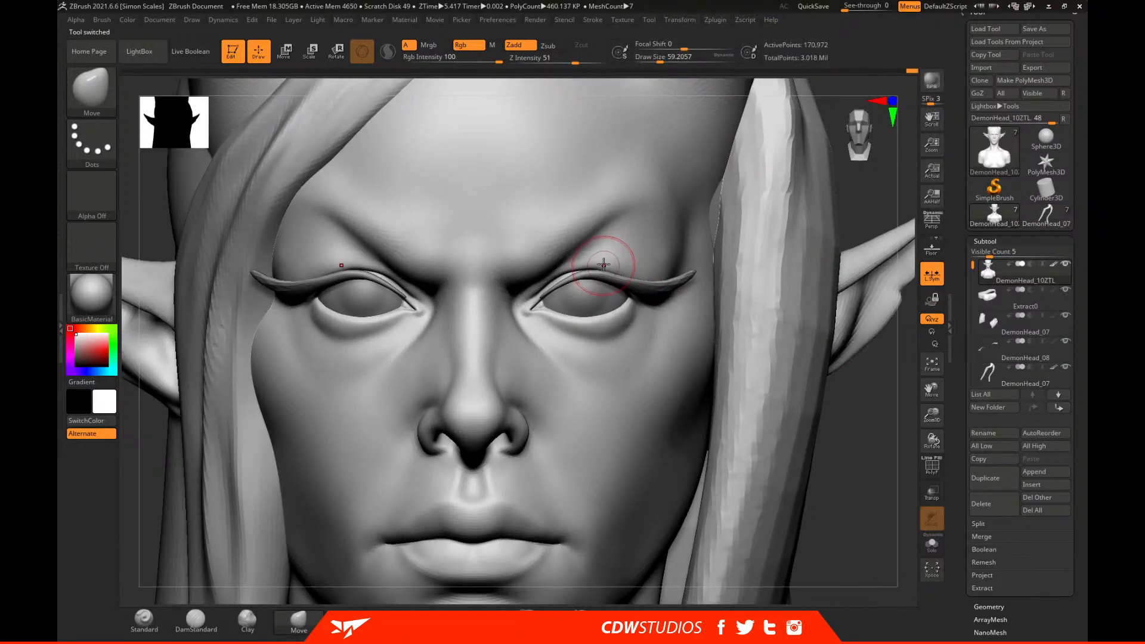
Hide the eyelashes and smooth the skin between the outer brow and the upper lid at a draw size of about 83.
left_click(1066, 341)
left_click_drag(862, 470, 840, 340)
right_click(614, 383)
left_click_drag(662, 253, 671, 306, "shift")
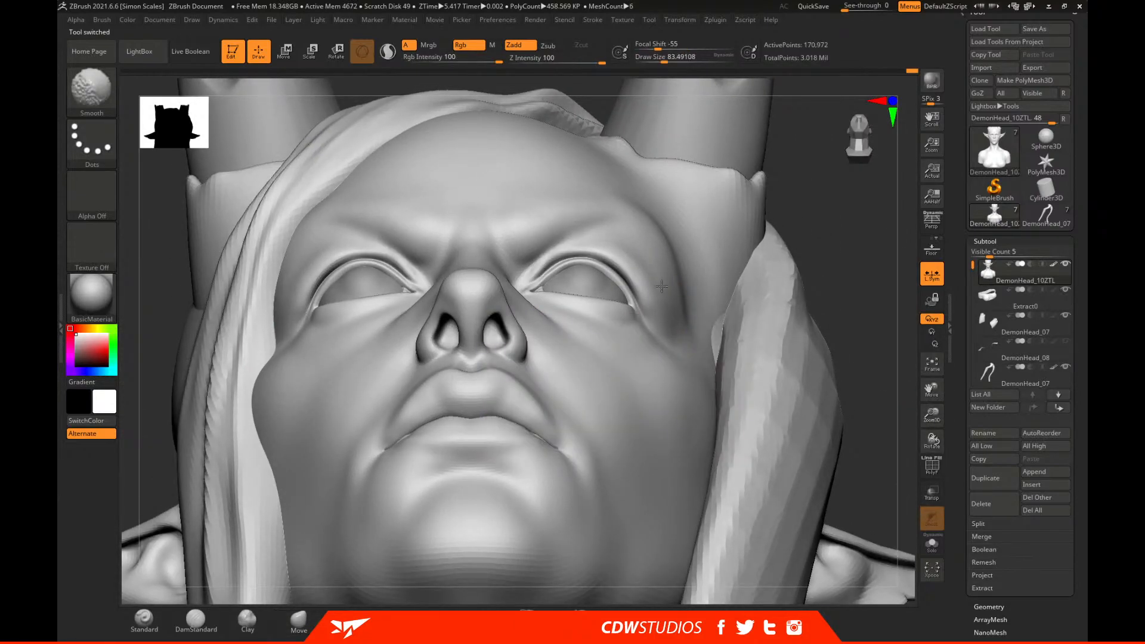
mouse_move(838, 217)
left_mouse_down()
mouse_move(709, 279)
mouse_move(659, 278)
left_mouse_up()
left_click_drag(881, 190, 821, 184)
left_click_drag(867, 246, 714, 289)
Set the draw size to about 51 and lasso-mask the lower lids beneath both upper eyelids.
key("space")
left_click_drag(641, 307, 632, 311)
key("ctrl")
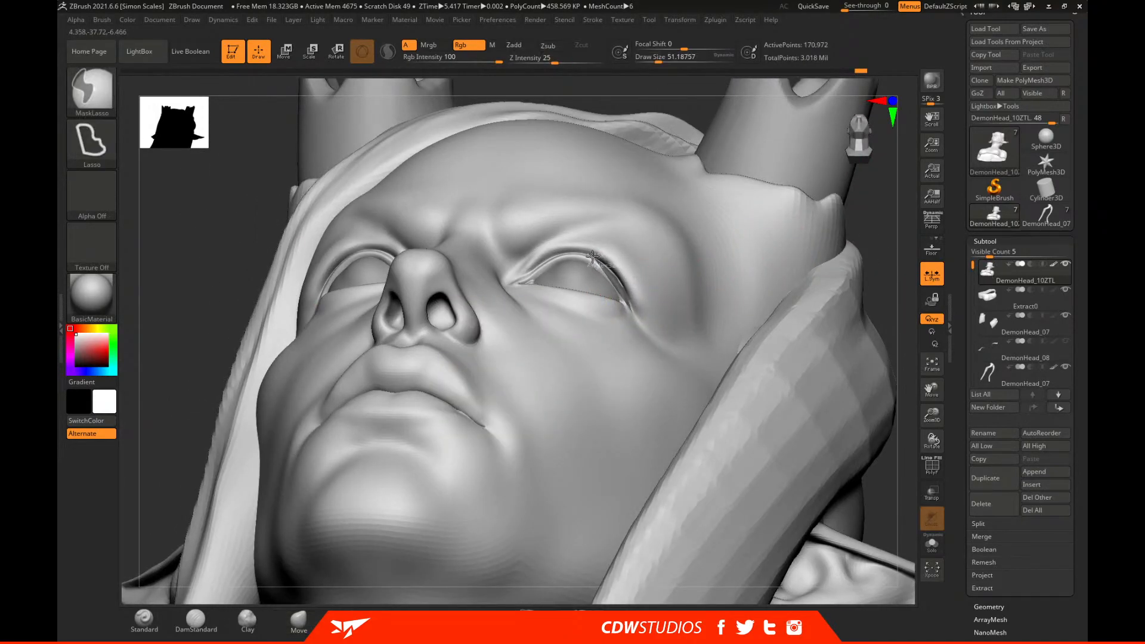
left_click_drag(554, 256, 501, 295, "ctrl")
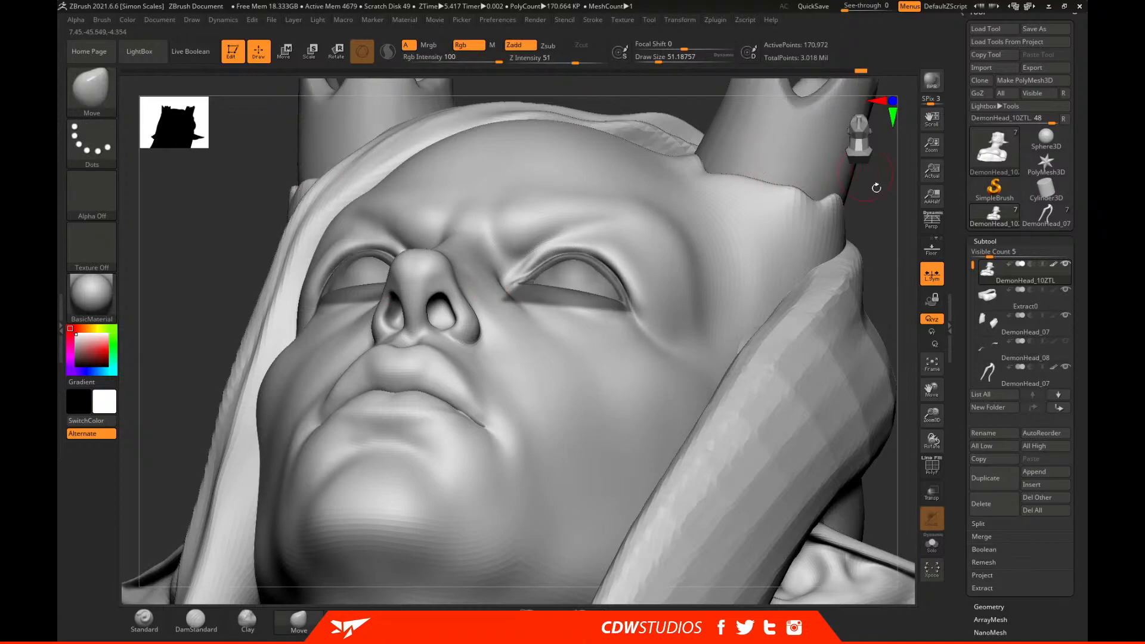
Reshape the inner part of the upper lid folds with the Move brush at a draw size of about 49.
left_click_drag(890, 211, 943, 221)
key("space")
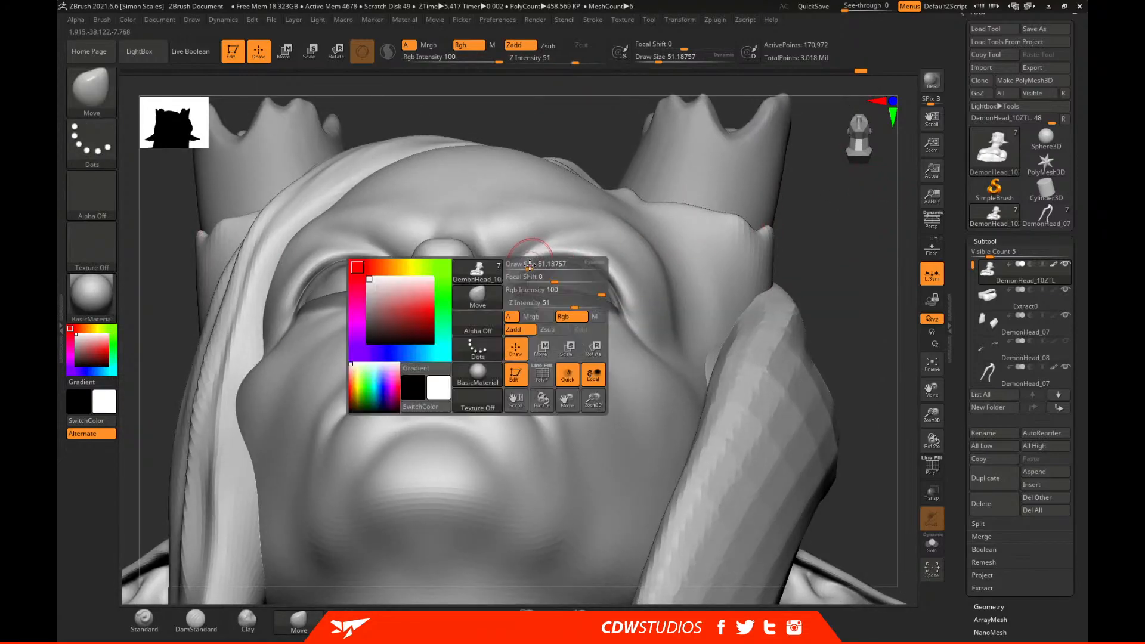
left_click_drag(536, 263, 528, 262)
mouse_move(806, 217)
left_mouse_down("alt")
mouse_move(836, 256)
mouse_move(835, 298)
left_mouse_up("alt")
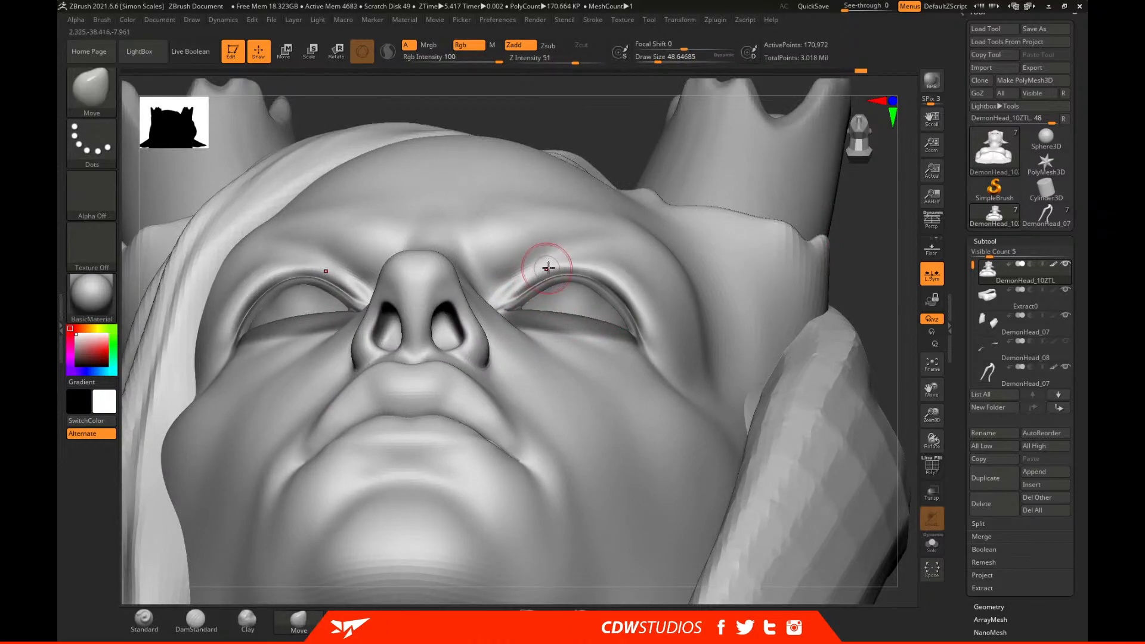
Reshape and smooth the outer part of the upper lid folds at a draw size of about 74.
left_click_drag(886, 242, 903, 228)
key("space")
left_click_drag(618, 279, 624, 278)
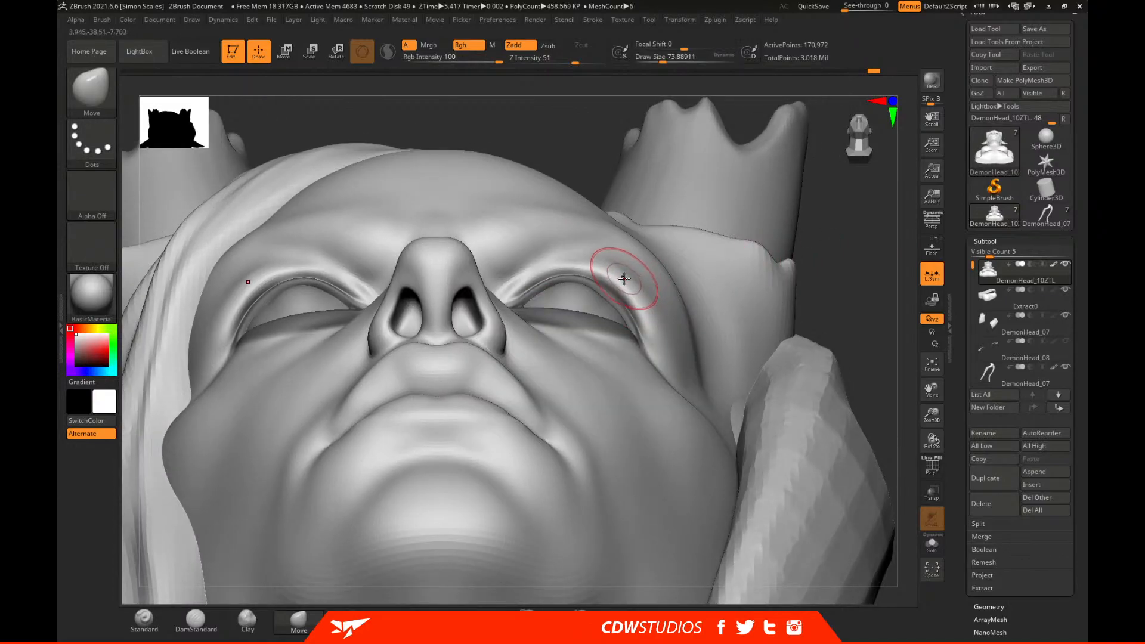
key("shift")
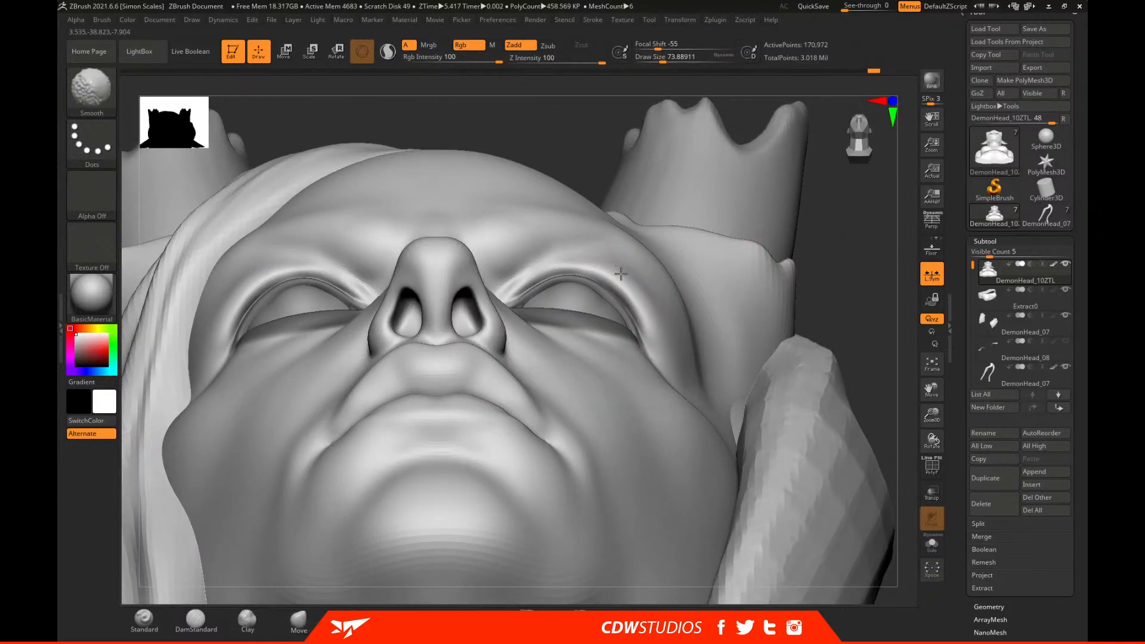
Reshape the outer part of the upper lid folds with the Move brush at a draw size of about 87.
right_click_drag(634, 280, 759, 209)
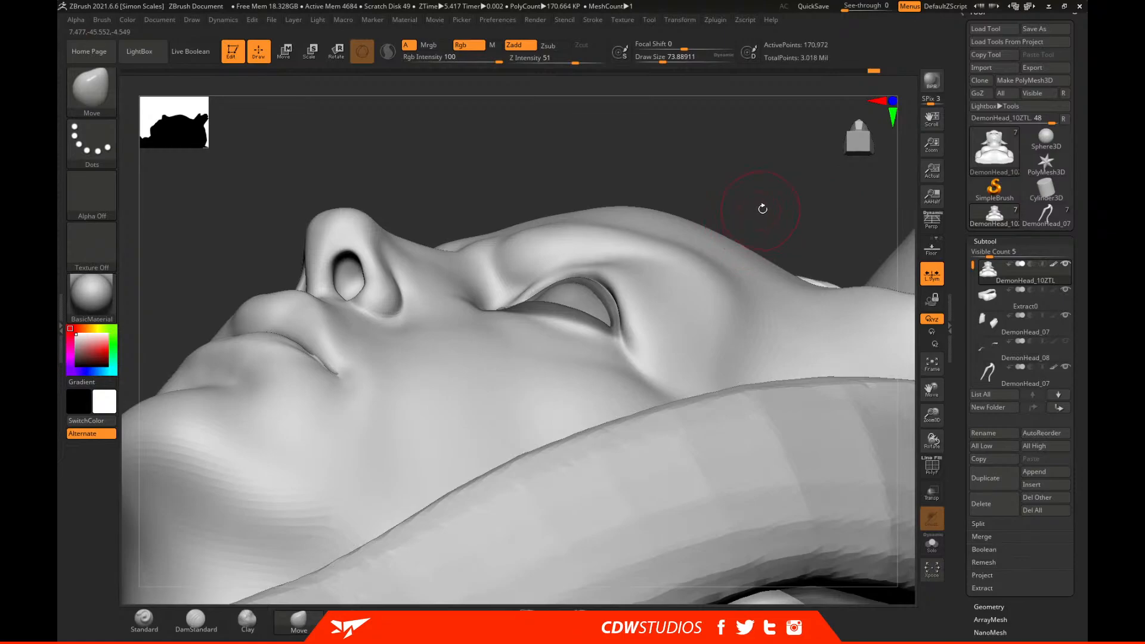
key("space")
left_click_drag(605, 292, 621, 284)
mouse_move(725, 192)
left_mouse_down()
mouse_move(739, 178)
mouse_move(652, 284)
left_mouse_up()
mouse_move(652, 284)
right_mouse_down()
mouse_move(667, 327)
mouse_move(653, 347)
right_mouse_up()
left_click_drag(653, 347, 658, 316)
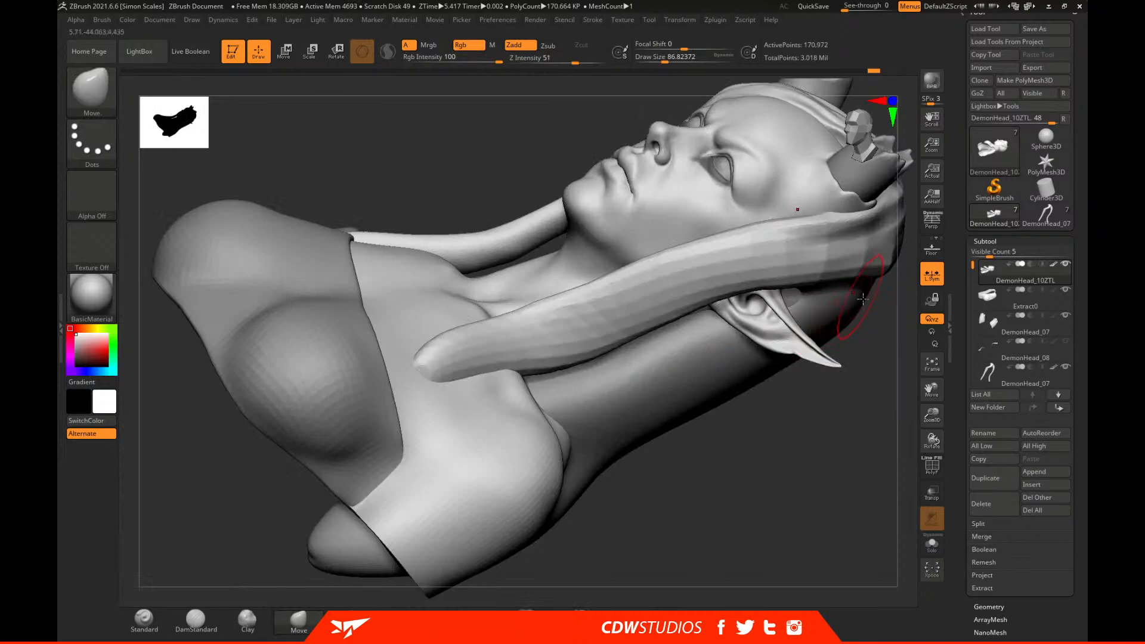
Return the head to subdivision level 5, set the draw size to about 80 and check the brows from several angles.
right_click_drag(823, 358, 837, 439)
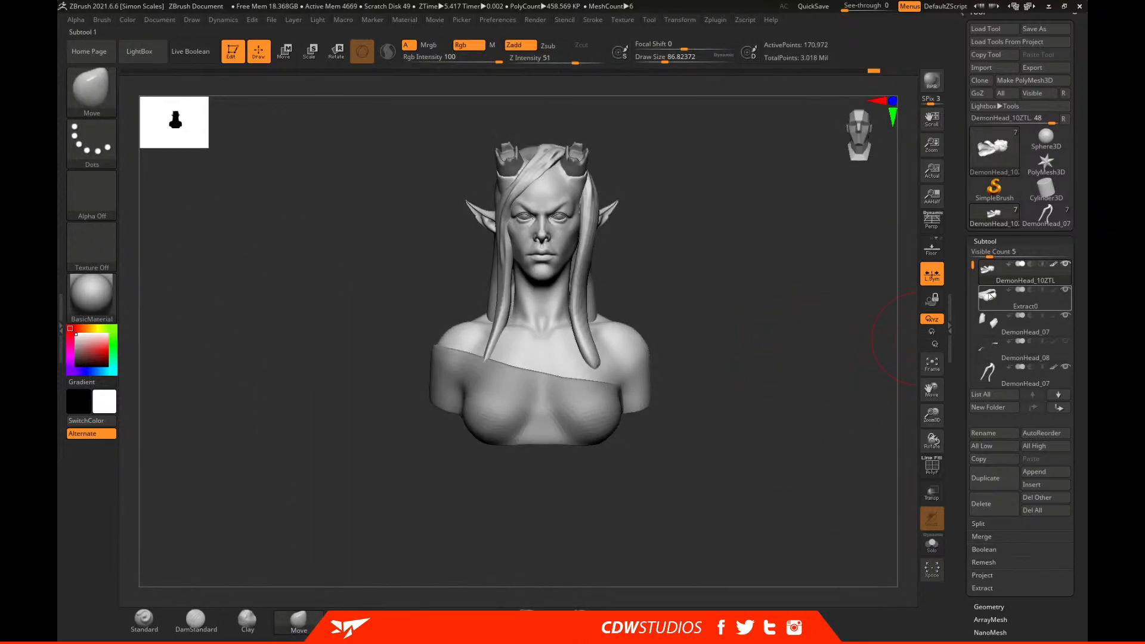
left_click(985, 241)
left_click(989, 252)
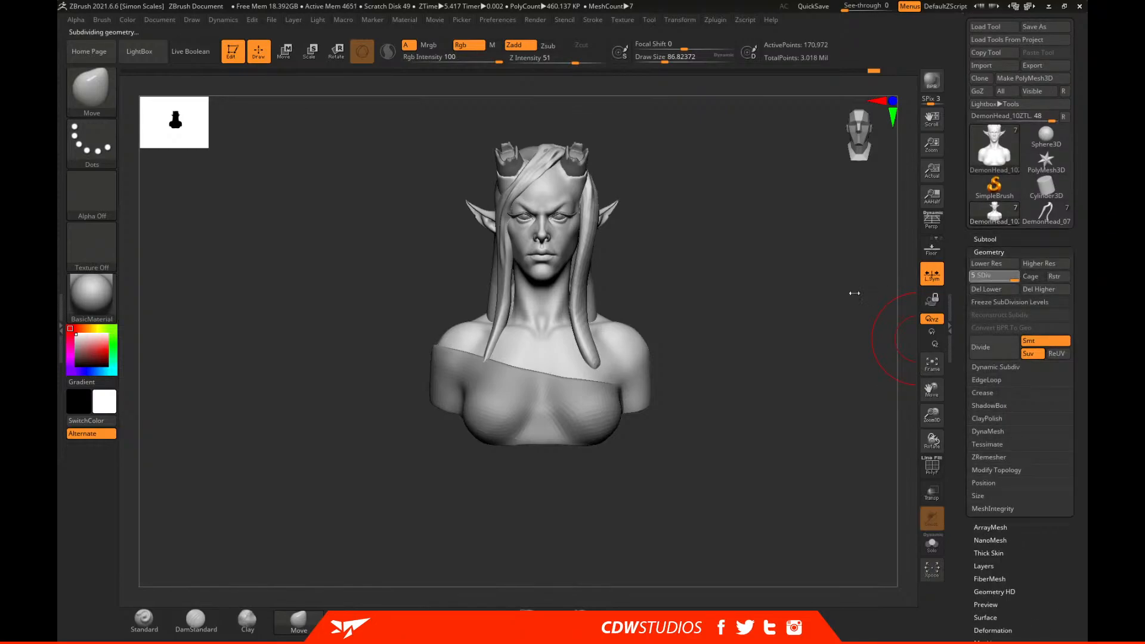
mouse_move(864, 358)
right_mouse_down("ctrl")
mouse_move(856, 372)
mouse_move(884, 524)
right_mouse_up("ctrl")
key("space")
left_click_drag(679, 237, 677, 236)
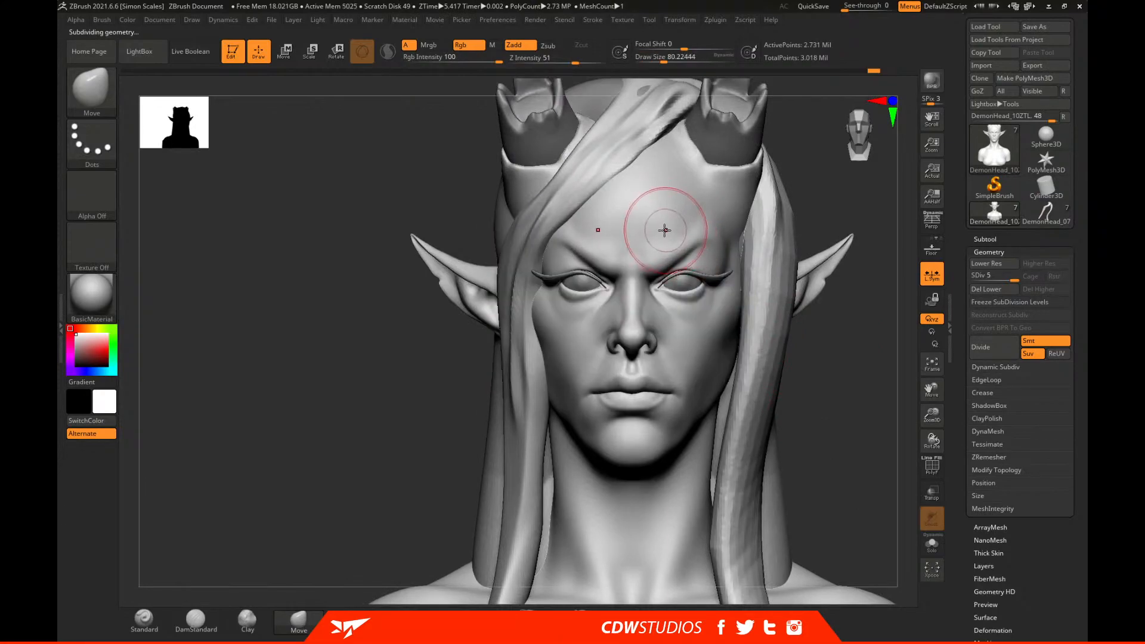
right_click_drag(871, 192, 824, 203)
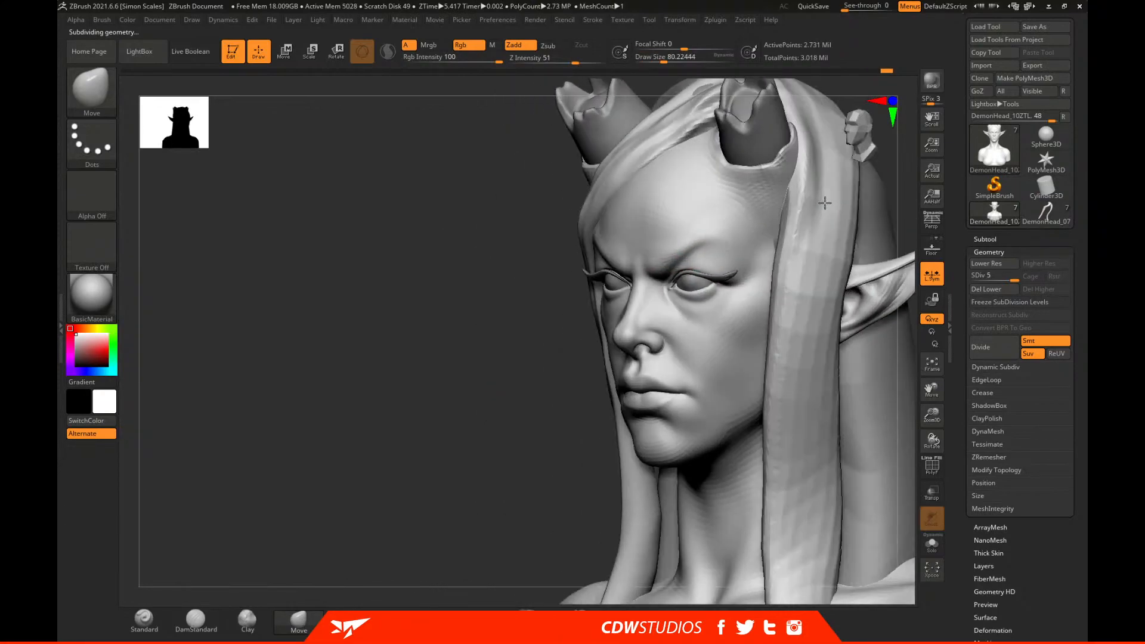
right_click_drag(741, 256, 533, 427)
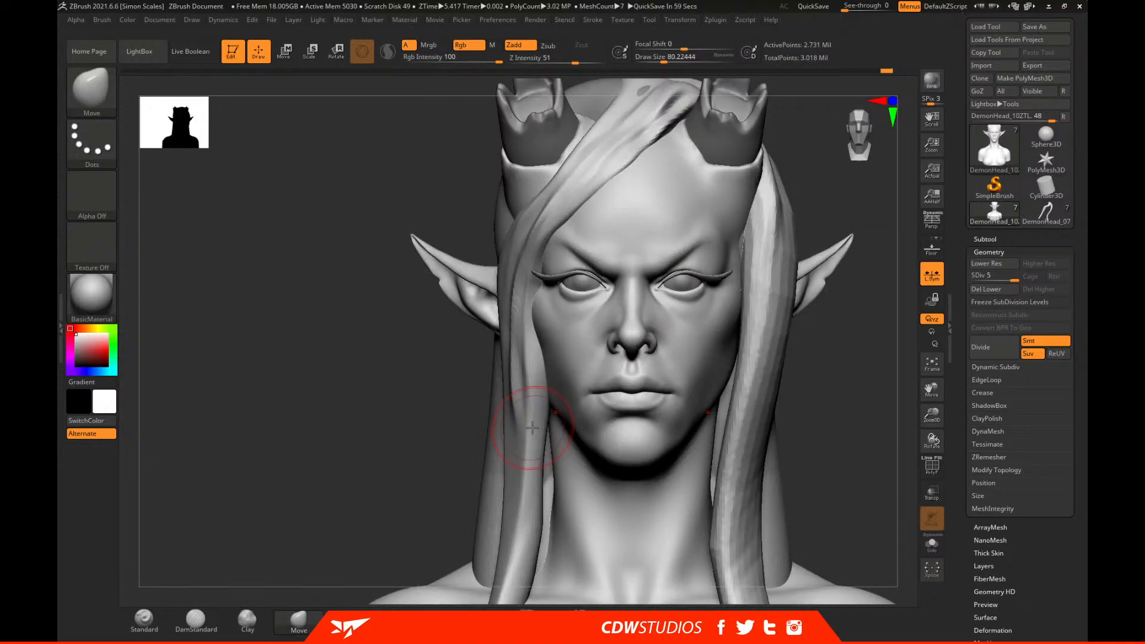
Carve the outer ends of the brow creases with DamStandard at a draw size of about 80 and smooth them.
key("b")
key("d")
key("s")
mouse_move(847, 197)
right_mouse_down("ctrl")
mouse_move(897, 228)
mouse_move(814, 253)
right_mouse_up("ctrl")
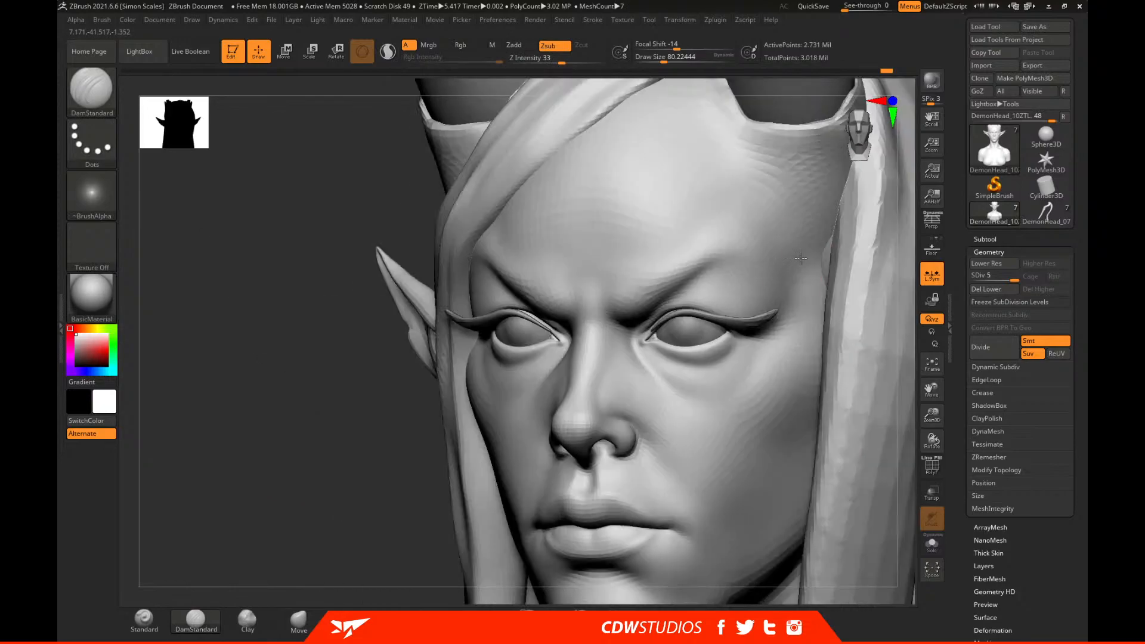
mouse_move(712, 268)
left_mouse_down()
mouse_move(688, 283)
mouse_move(764, 270)
mouse_move(741, 264)
left_mouse_up()
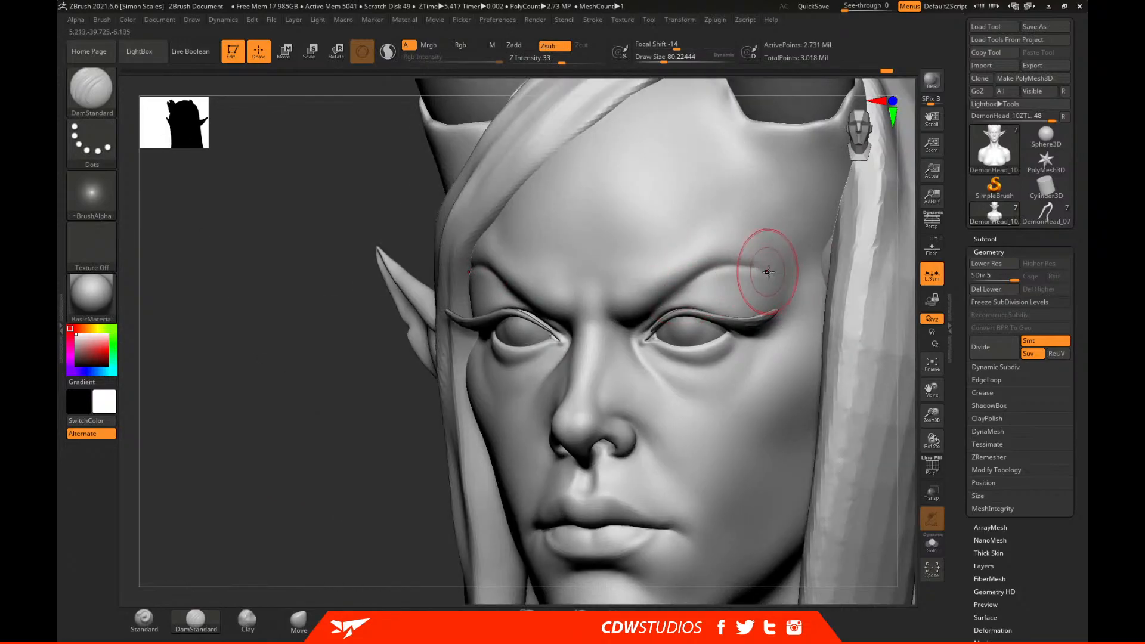
key("shift")
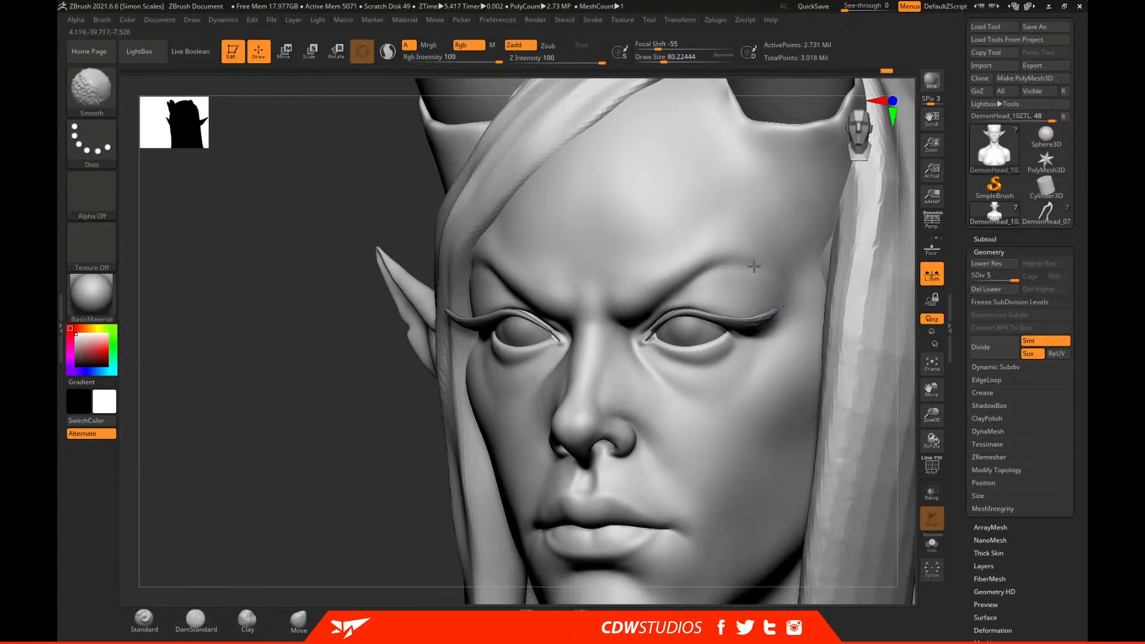
left_click_drag(384, 445, 409, 454)
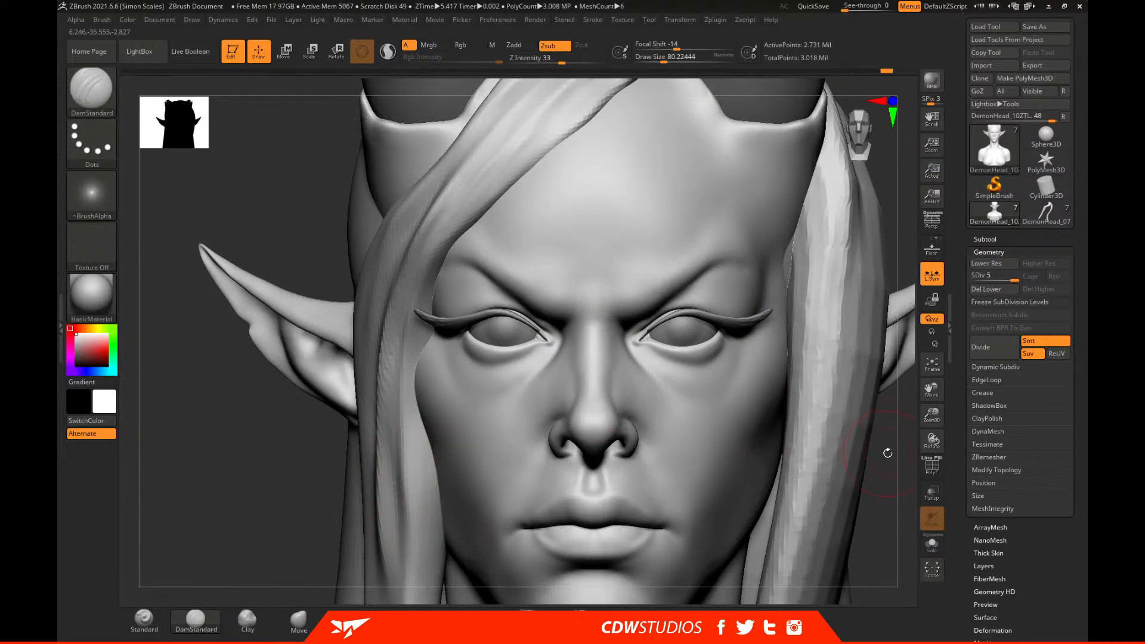
Work over the area between the outer brows and eyelashes with Clay at a draw size of about 62 and smooth it.
key("f")
left_click_drag(834, 470, 829, 409)
mouse_move(793, 170)
left_mouse_down("alt")
mouse_move(798, 285)
mouse_move(756, 527)
left_mouse_up("alt")
left_click(248, 620)
mouse_move(799, 310)
left_mouse_down()
mouse_move(593, 301)
mouse_move(564, 312)
left_mouse_up()
key("s")
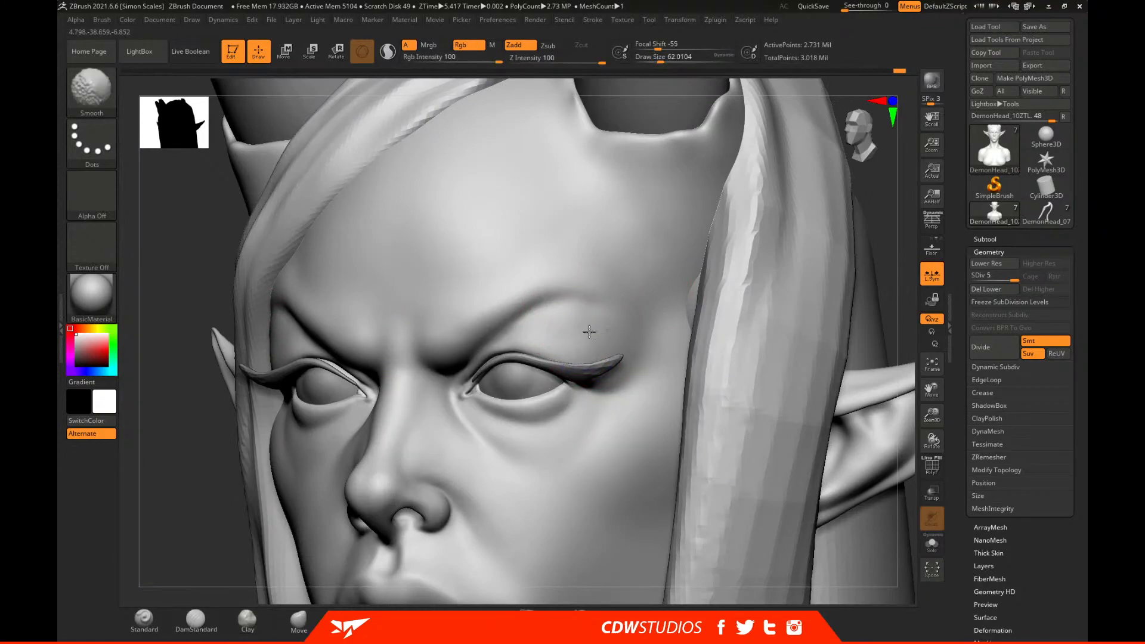
left_click_drag(899, 299, 842, 384, "alt")
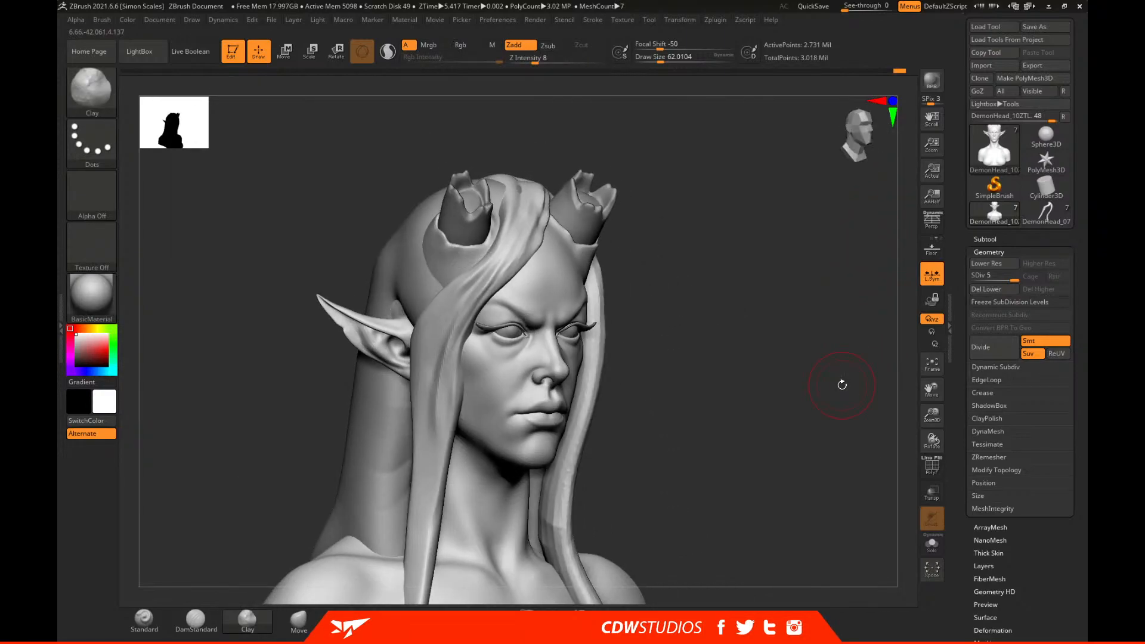
Carve a line above each brow with DamStandard at a draw size of about 87 and smooth it into the forehead.
left_click_drag(800, 416, 773, 390)
left_click(196, 620)
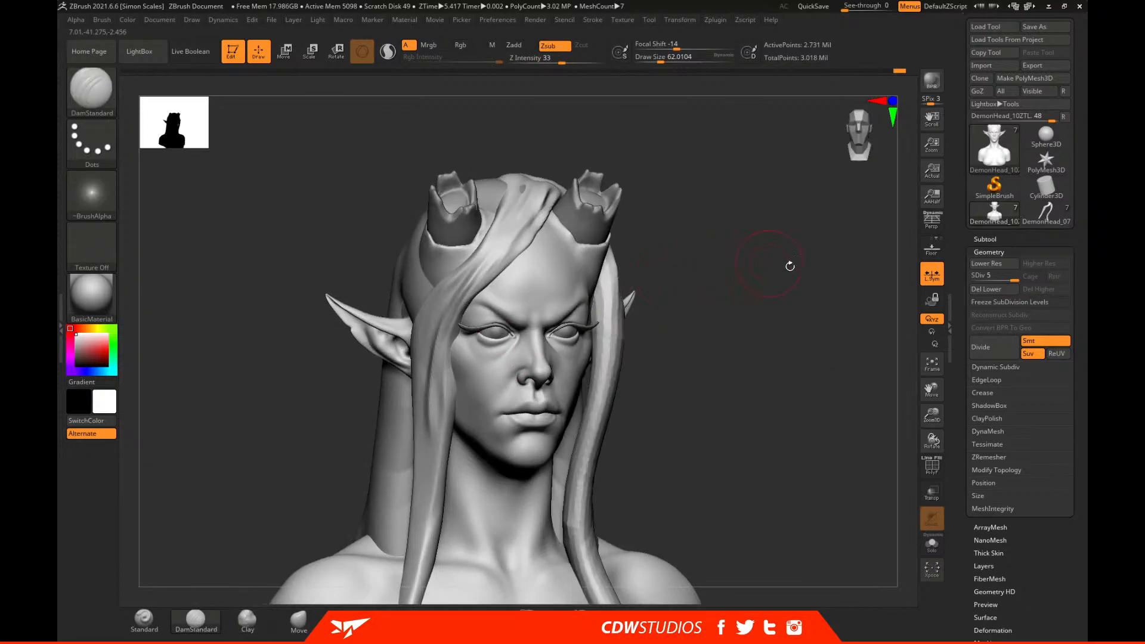
left_click_drag(780, 255, 674, 344, "alt")
left_click_drag(668, 262, 739, 280, "alt")
key("space")
left_click_drag(599, 313, 604, 313)
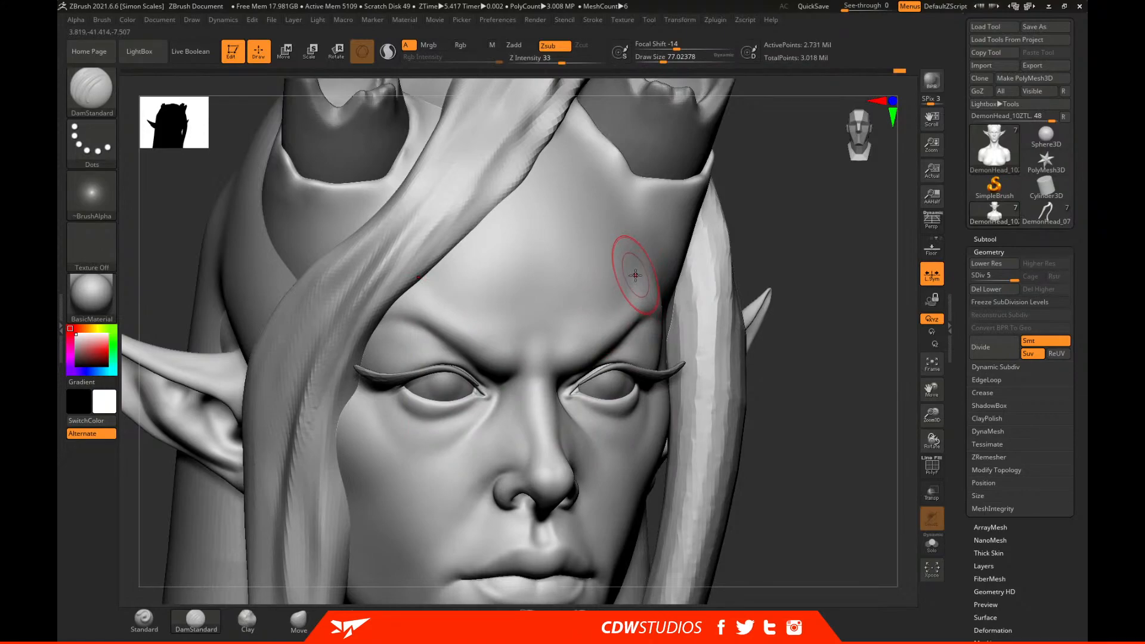
key("space")
left_click_drag(600, 318, 605, 317)
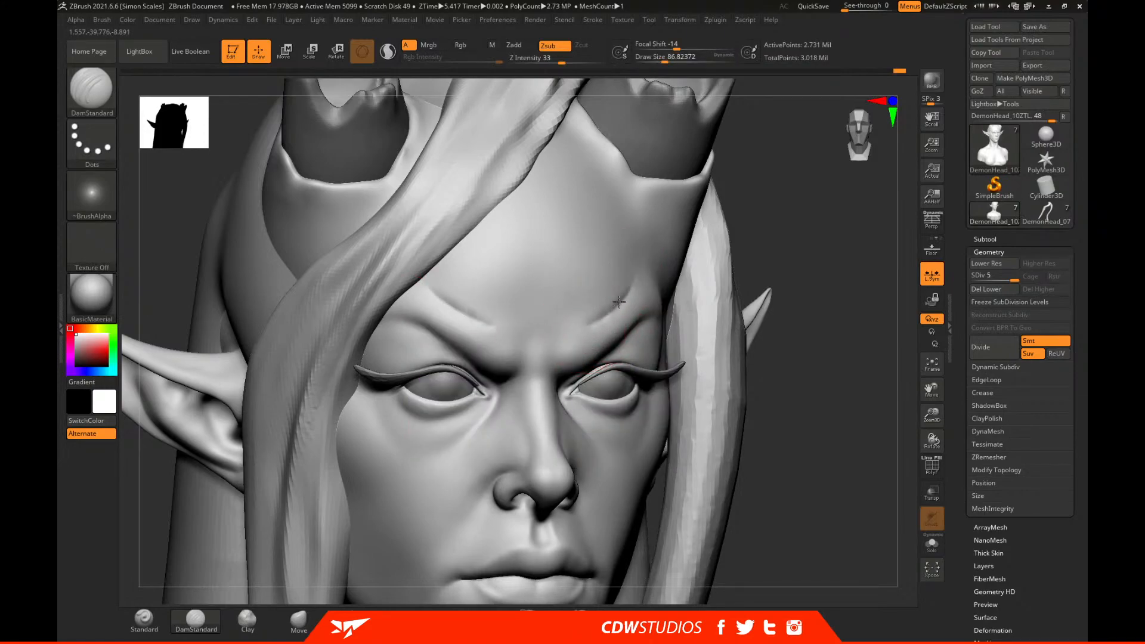
key("shift")
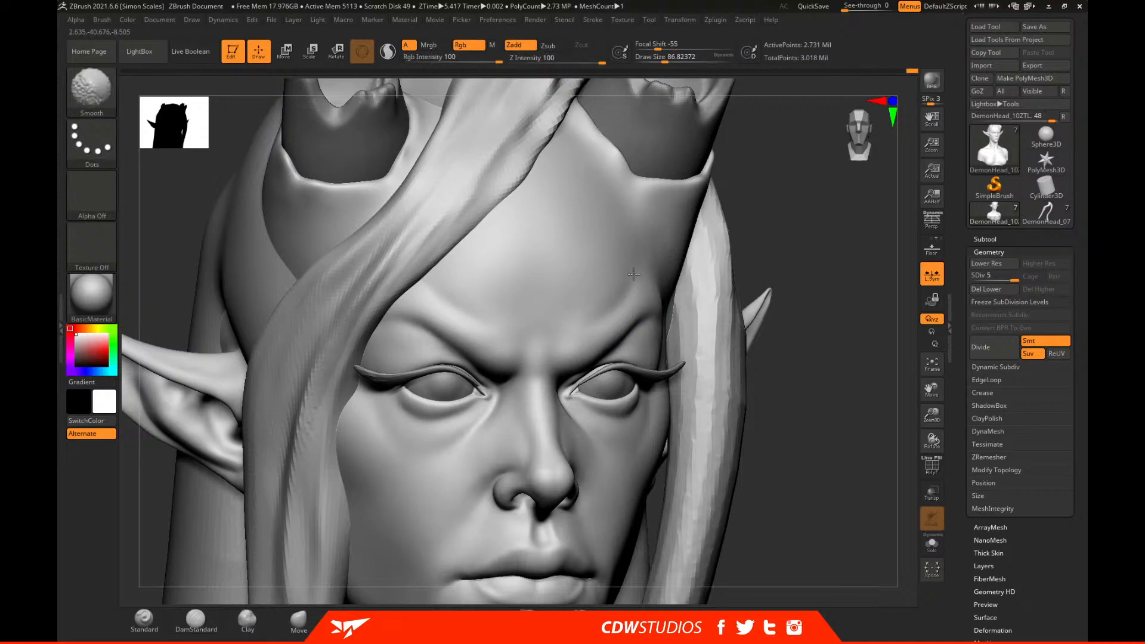
left_click_drag(841, 235, 778, 238)
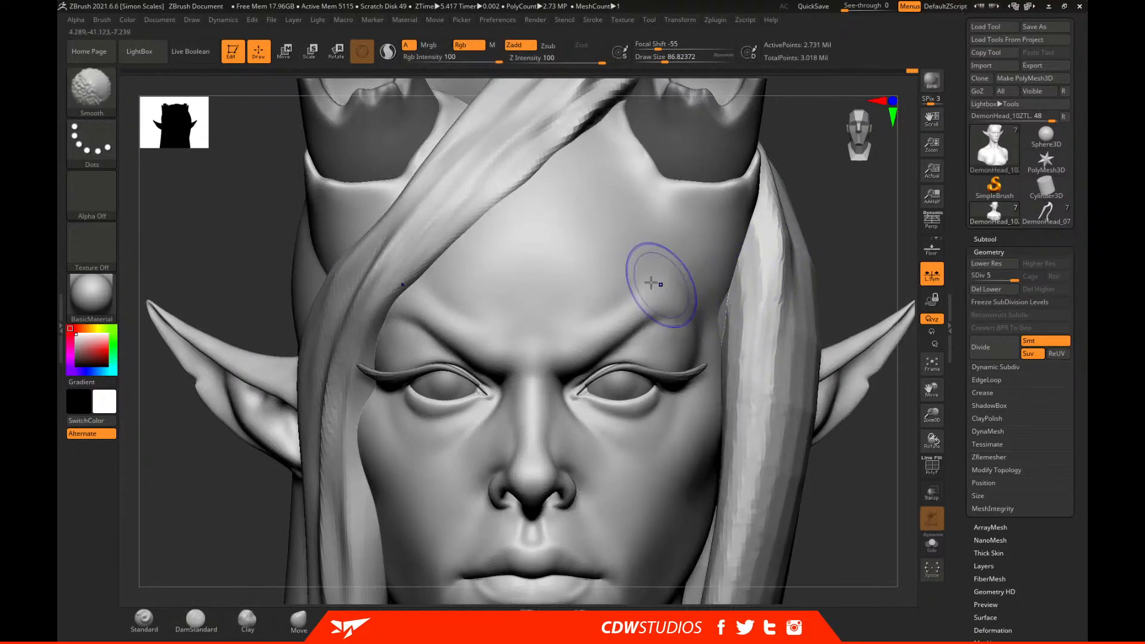
Build up the forms above the brows with Clay at a draw size of about 65 and smooth them into the forehead.
key("f")
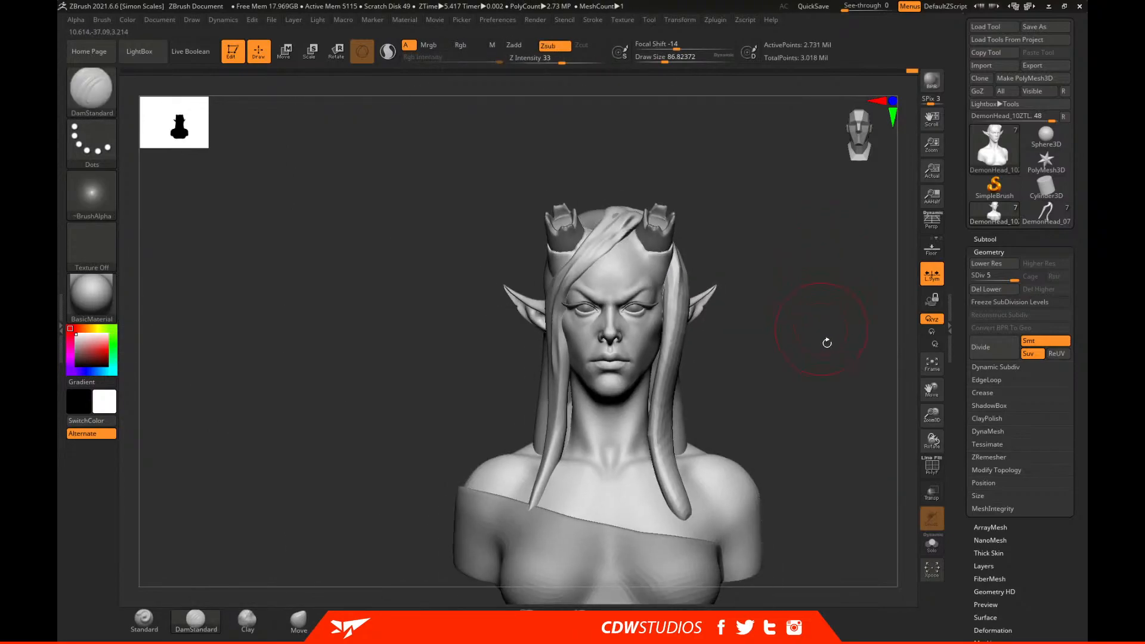
left_click_drag(838, 406, 845, 477, "alt")
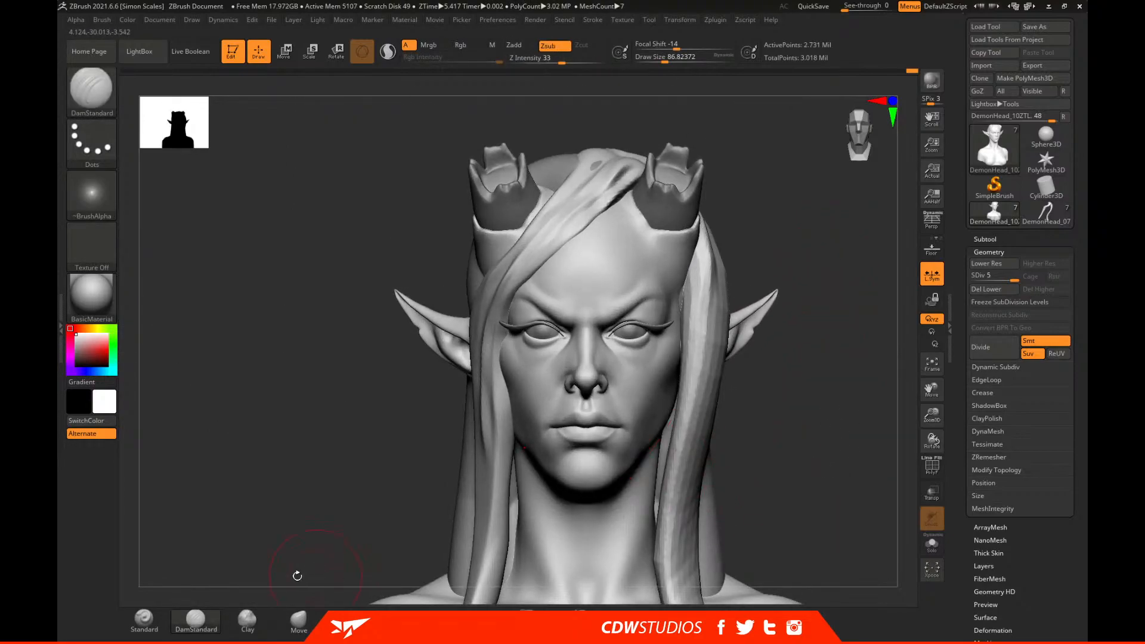
left_click(247, 622)
right_click_drag(638, 279, 629, 308, "ctrl")
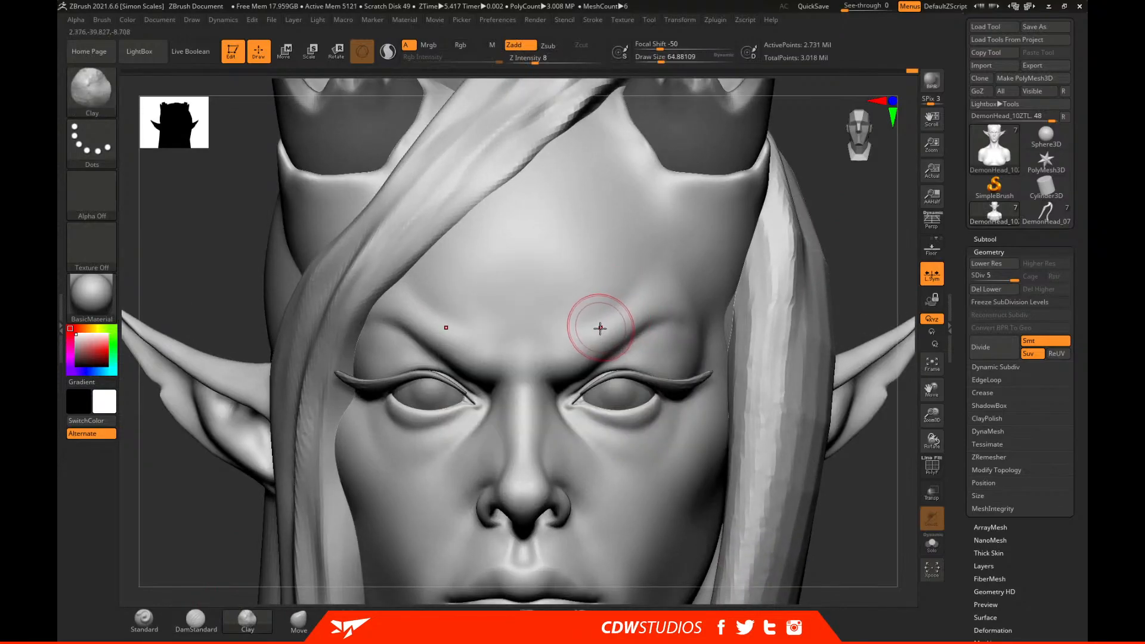
key("shift")
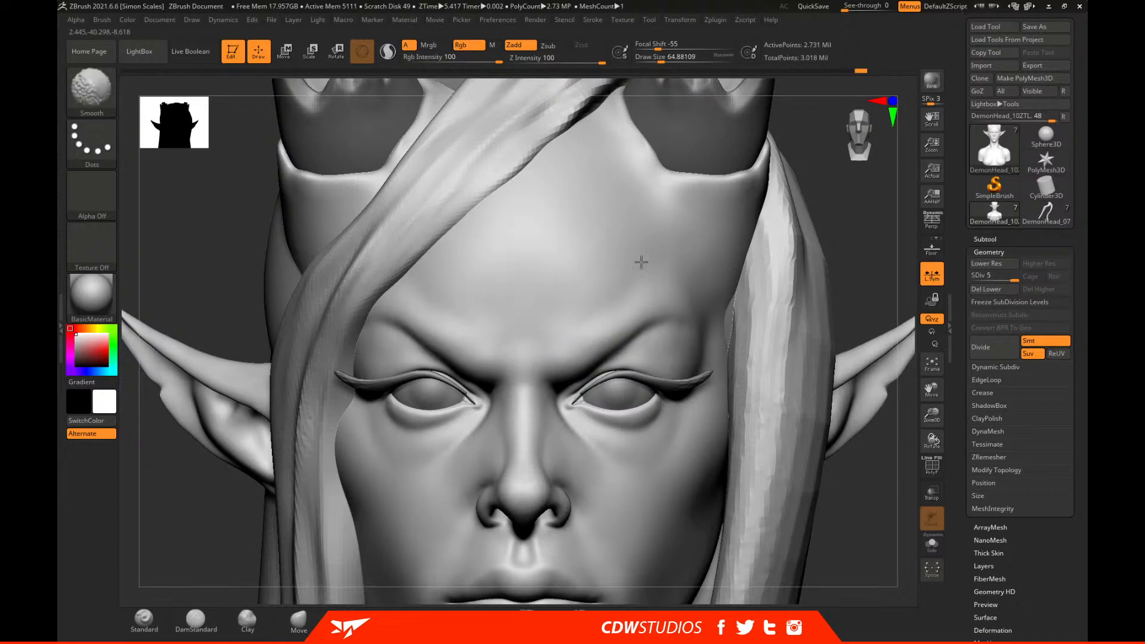
left_click_drag(841, 113, 840, 90, "alt")
right_click_drag(805, 243, 815, 519, "ctrl")
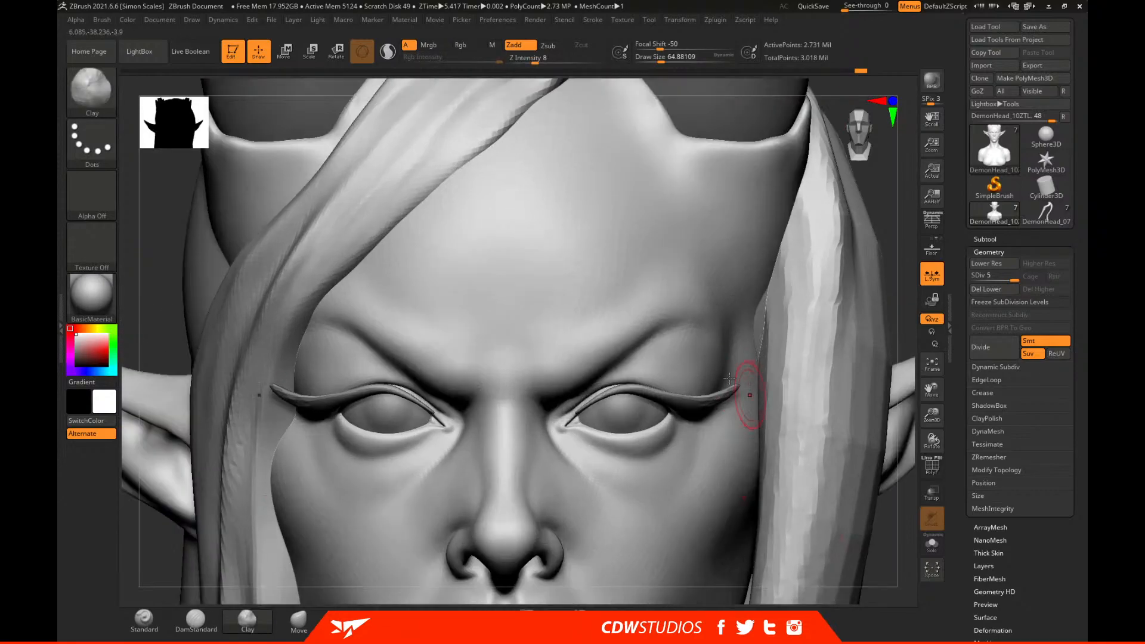
Fill the skin between the outer brows and upper lids with Clay at a draw size of about 74 and smooth it.
key("space")
left_click_drag(696, 338, 699, 339)
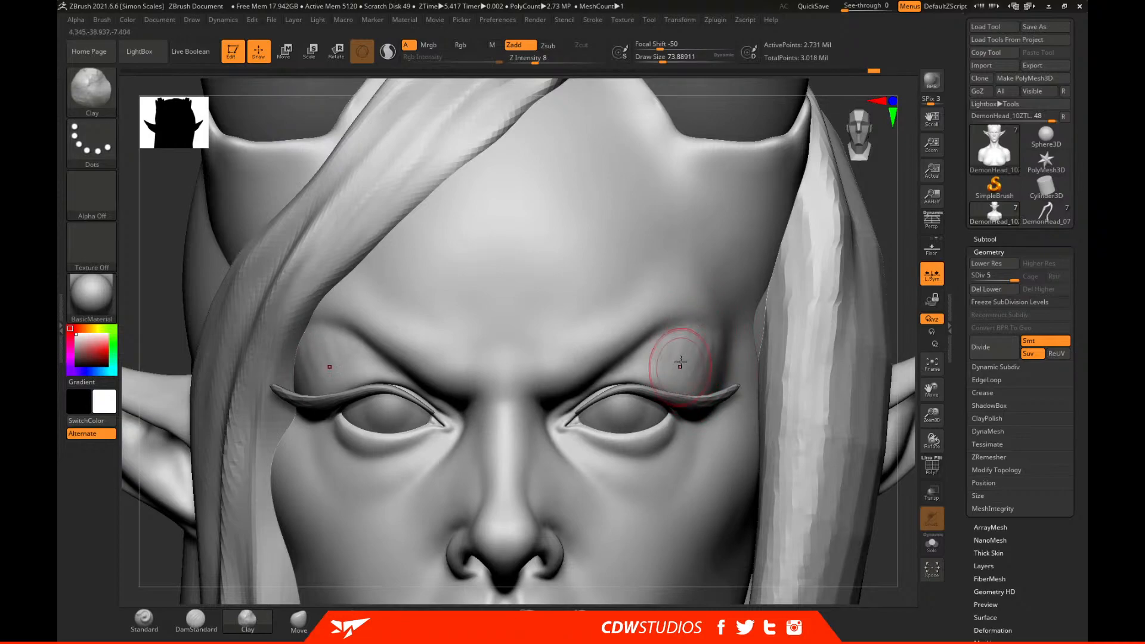
key("shift")
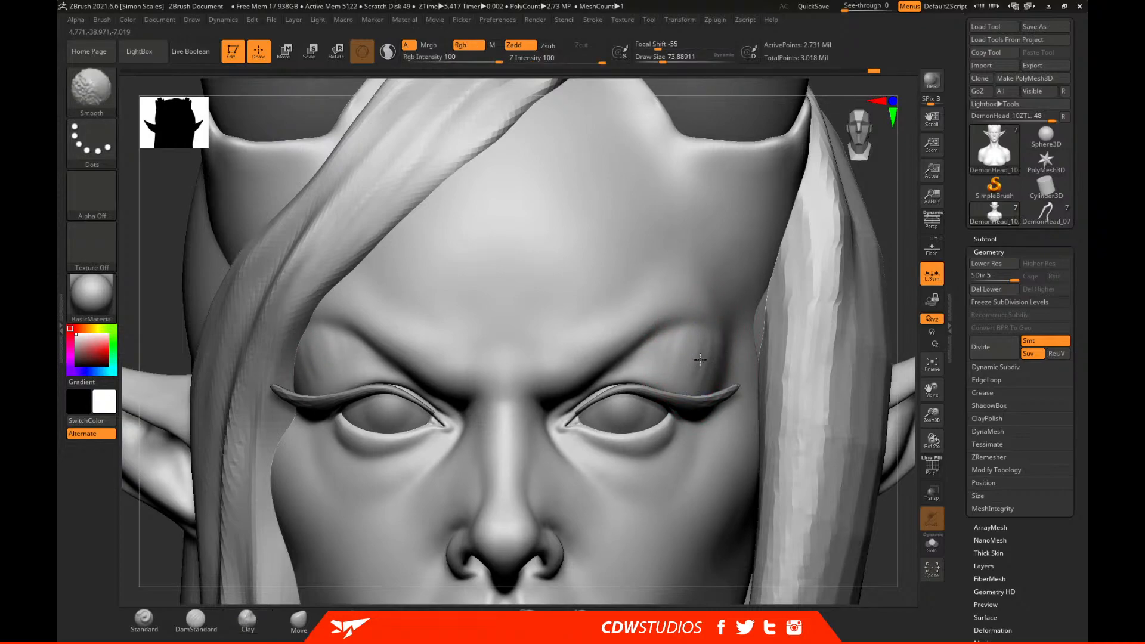
Try a DamStandard stroke on the head at subdivision level 5 with a draw size of about 59, and undo it.
key("shift+d")
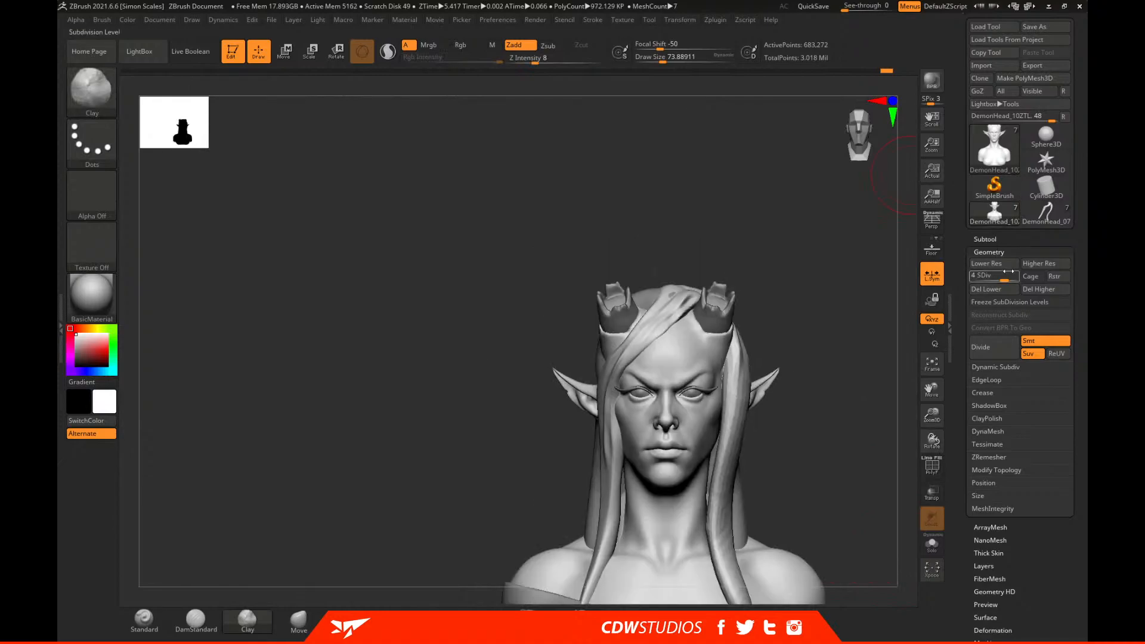
left_click_drag(1008, 271, 1021, 278)
left_click(197, 624)
mouse_move(863, 369)
left_mouse_down("alt")
mouse_move(869, 309)
mouse_move(869, 411)
left_mouse_up("alt")
key("space")
left_click_drag(622, 231, 609, 231)
left_click_drag(642, 176, 620, 247)
key("ctrl+z")
left_click_drag(880, 502, 883, 291, "alt")
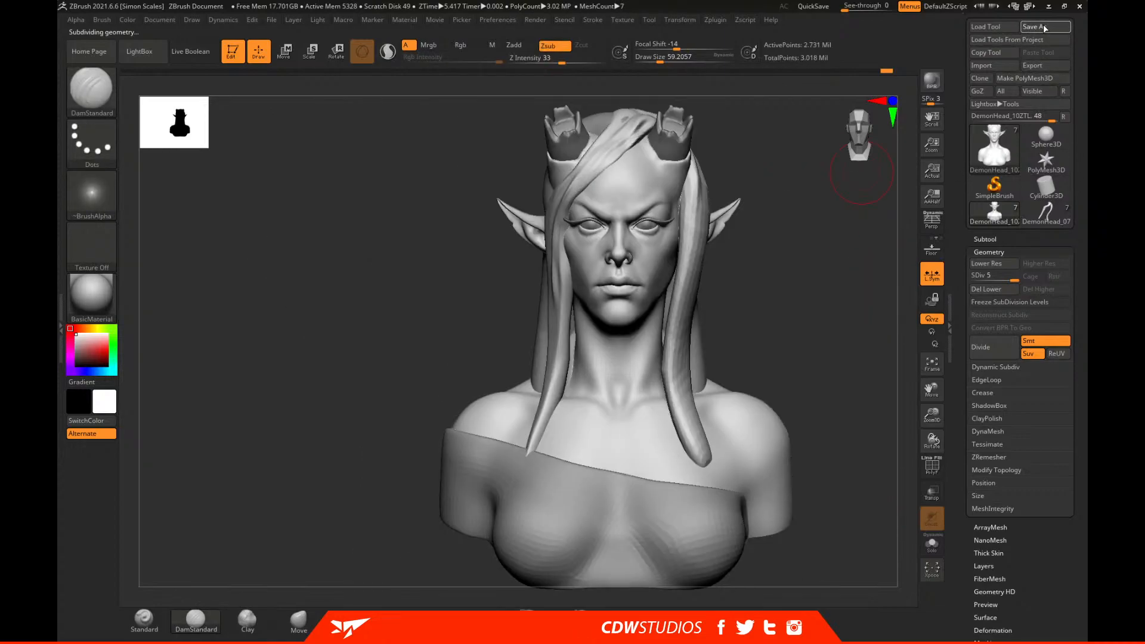
Save the tool over the existing file DemonHead_10ZTL.ztl in the StreamReference folder.
left_click(1044, 28)
left_click(200, 191)
left_click(462, 307)
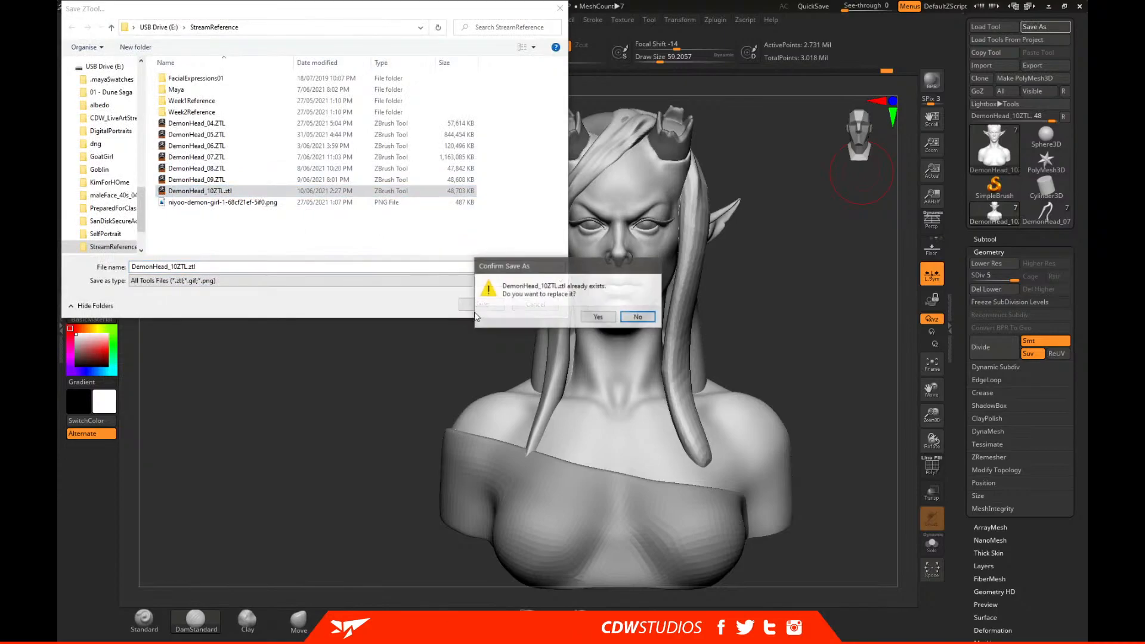
left_click(599, 318)
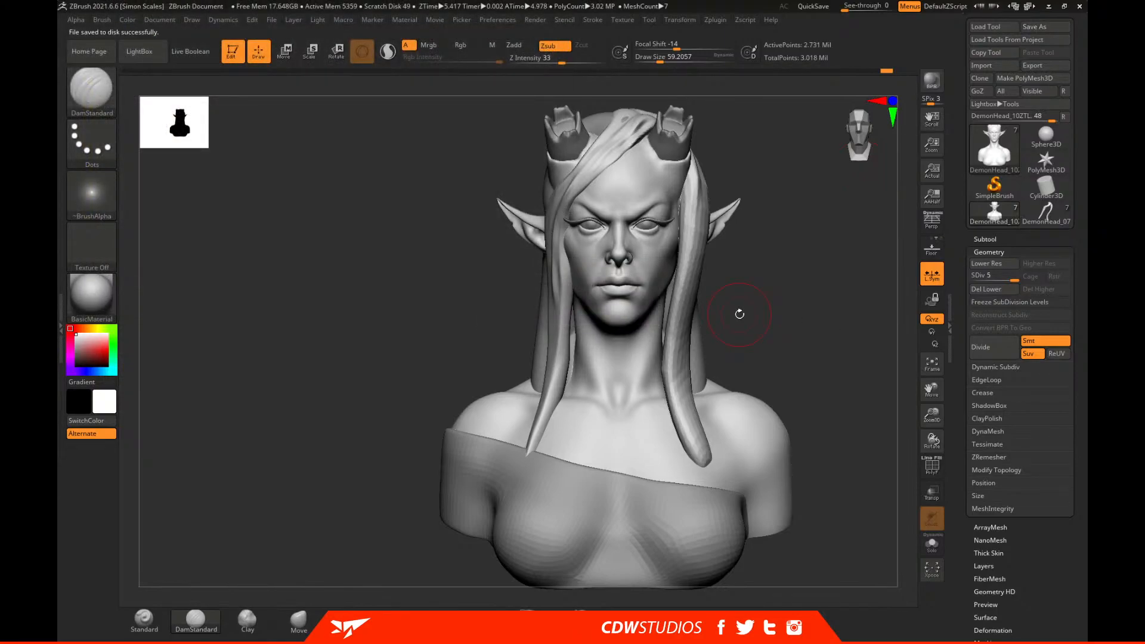
Make the broken horns the active subtool for sculpting.
mouse_move(817, 310)
left_mouse_down()
mouse_move(776, 310)
mouse_move(828, 304)
left_mouse_up()
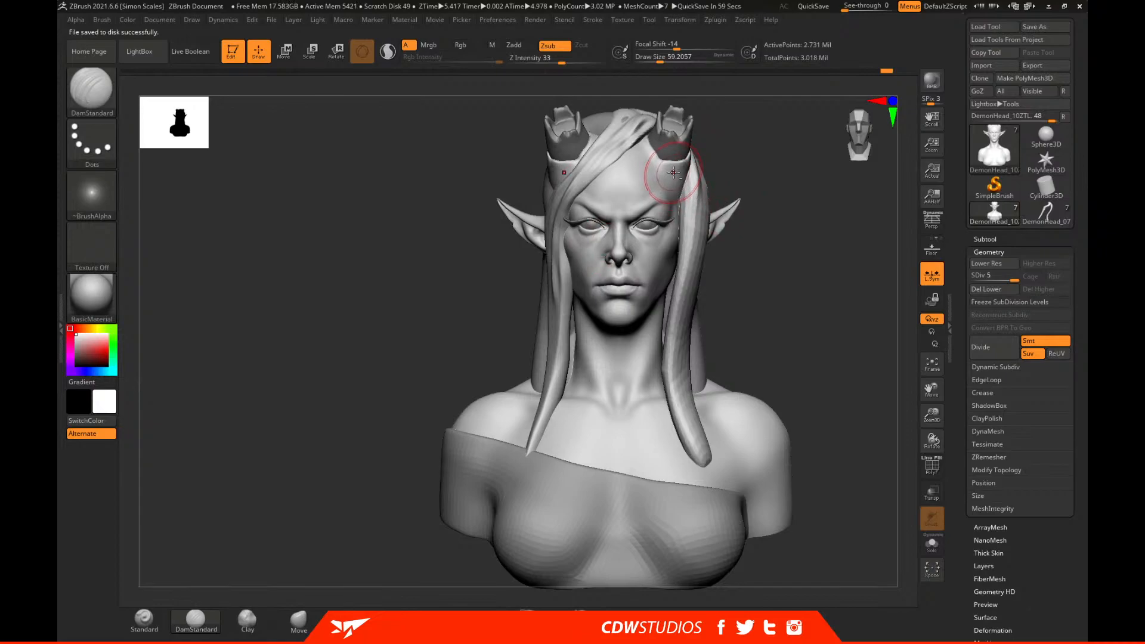
left_click(671, 153, "alt")
left_click_drag(834, 224, 820, 317, "alt")
left_click_drag(821, 317, 758, 306)
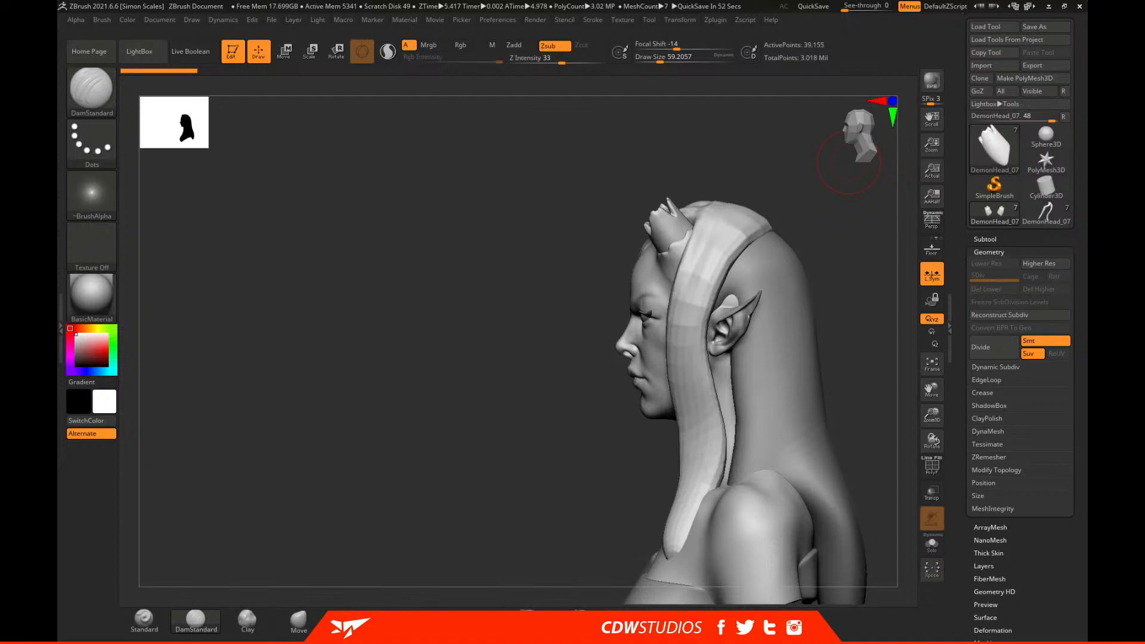
Build up the outer side and jagged rim of the broken horn with the Standard brush at a draw size of about 77.
left_click(157, 618)
left_click_drag(446, 358, 537, 356)
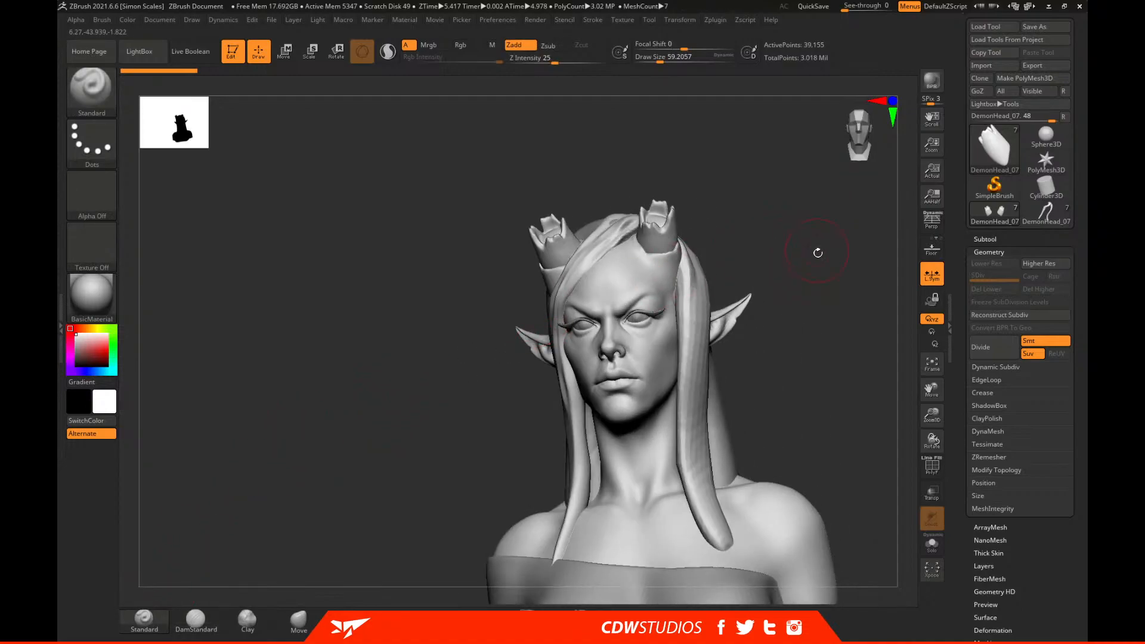
left_click_drag(803, 272, 828, 333)
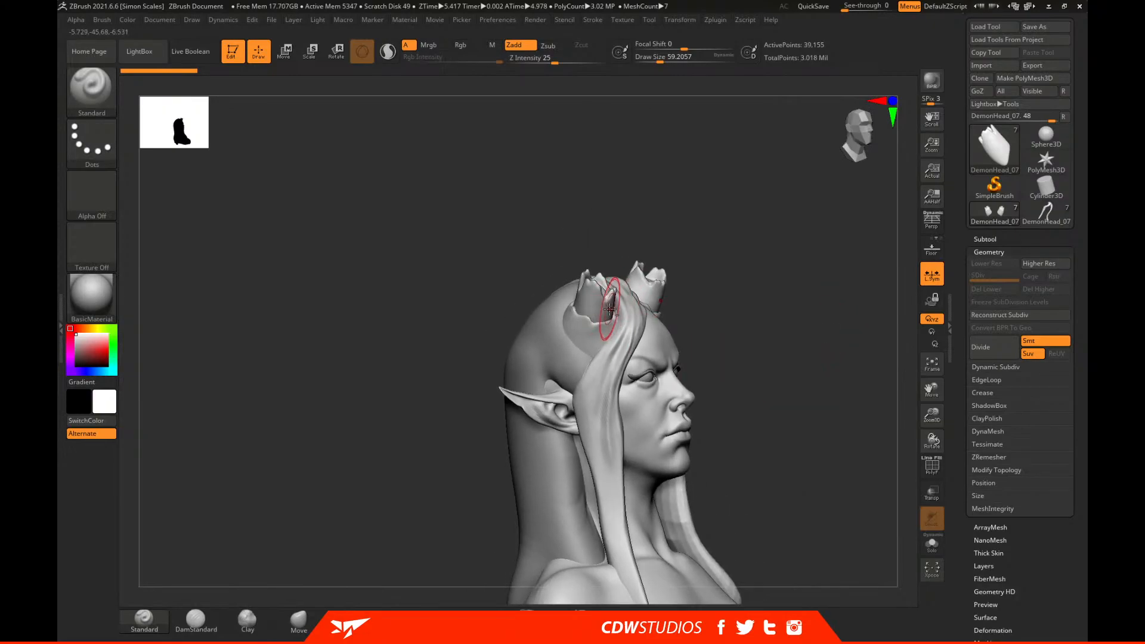
left_click_drag(796, 243, 714, 302)
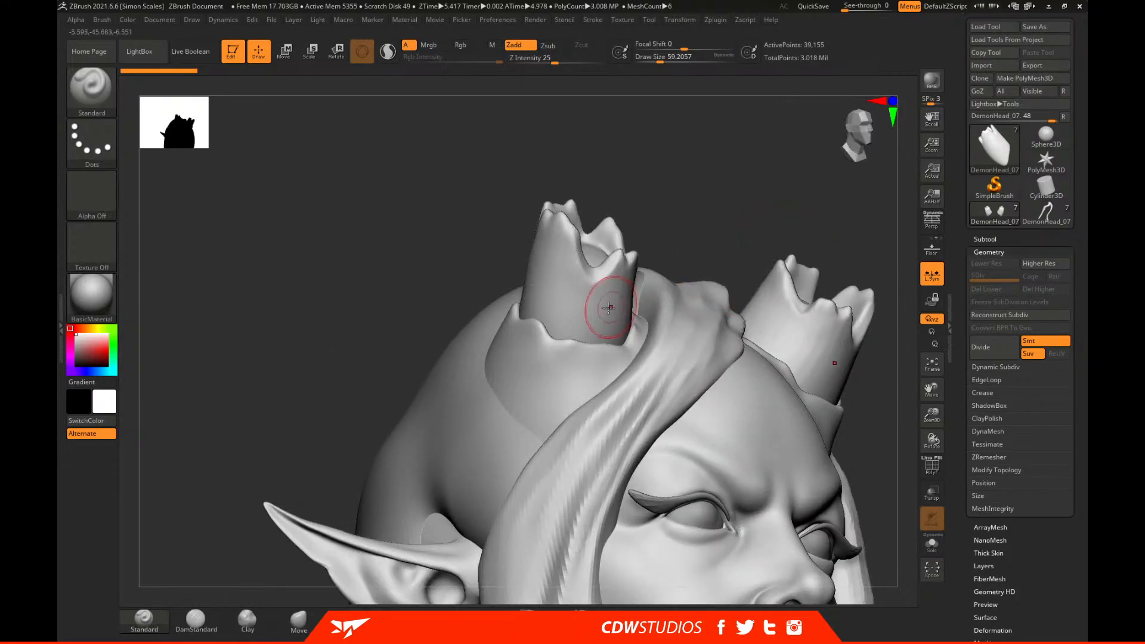
left_click_drag(729, 222, 753, 200)
key("space")
left_click_drag(610, 266, 618, 265)
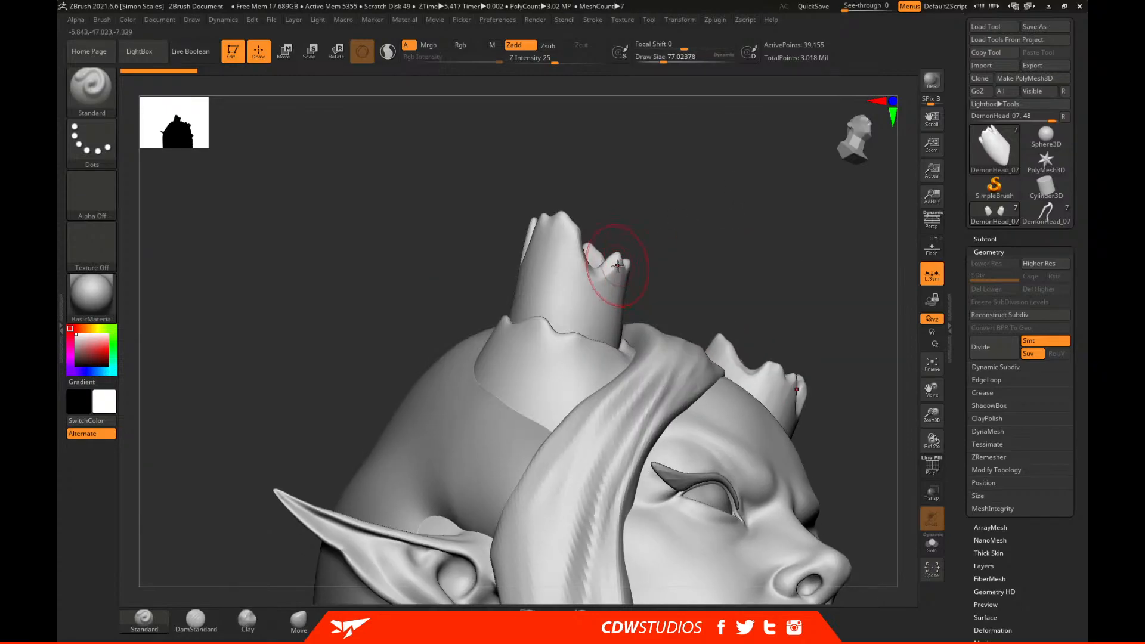
mouse_move(615, 310)
left_mouse_down()
mouse_move(618, 349)
mouse_move(634, 243)
left_mouse_up()
left_click_drag(675, 291, 643, 288)
mouse_move(611, 345)
left_mouse_down()
mouse_move(596, 268)
mouse_move(650, 263)
mouse_move(652, 302)
mouse_move(643, 300)
mouse_move(662, 326)
left_mouse_up()
Fill out the sides of the horn below the broken rim with Clay at a draw size of about 77 and smooth them.
left_click(247, 621)
left_click_drag(757, 217, 796, 206)
mouse_move(624, 268)
left_mouse_down()
mouse_move(606, 326)
mouse_move(614, 336)
left_mouse_up()
left_click_drag(775, 223, 783, 230)
mouse_move(620, 267)
left_mouse_down()
mouse_move(602, 290)
mouse_move(570, 276)
mouse_move(555, 310)
left_mouse_up()
left_click_drag(567, 246, 588, 317, "shift")
left_click_drag(770, 232, 698, 235)
left_click_drag(633, 286, 629, 322)
left_click_drag(630, 273, 662, 329)
mouse_move(716, 254)
left_mouse_down()
mouse_move(749, 250)
mouse_move(740, 262)
left_mouse_up()
left_click_drag(670, 317, 668, 263)
Reshape the jagged tips and front wall of the horn with the Move brush at a draw size of about 101.
left_click_drag(716, 257, 787, 220)
key("b")
key("m")
key("v")
key("space")
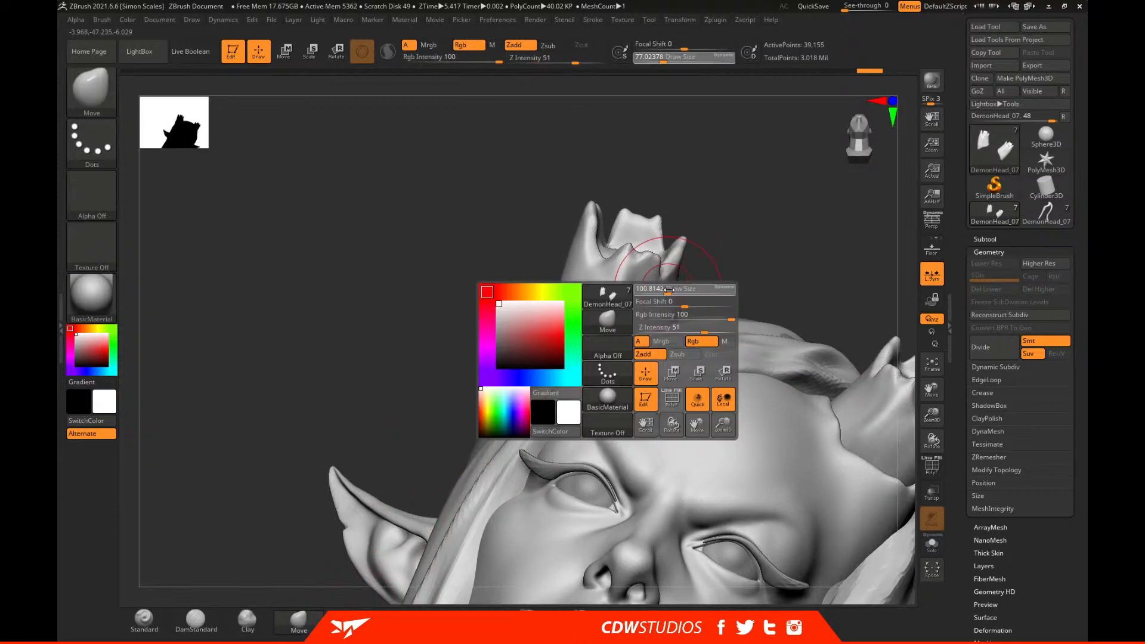
left_click_drag(686, 250, 681, 261)
mouse_move(817, 250)
left_mouse_down()
mouse_move(752, 250)
mouse_move(853, 281)
left_mouse_up()
key("space")
mouse_move(697, 353)
left_mouse_down()
mouse_move(686, 356)
mouse_move(685, 327)
left_mouse_up()
Adjust the horn's silhouette from the front and from above with the Move brush at a draw size of about 104.
left_click_drag(826, 262, 749, 302)
key("space")
left_click_drag(686, 355, 693, 356)
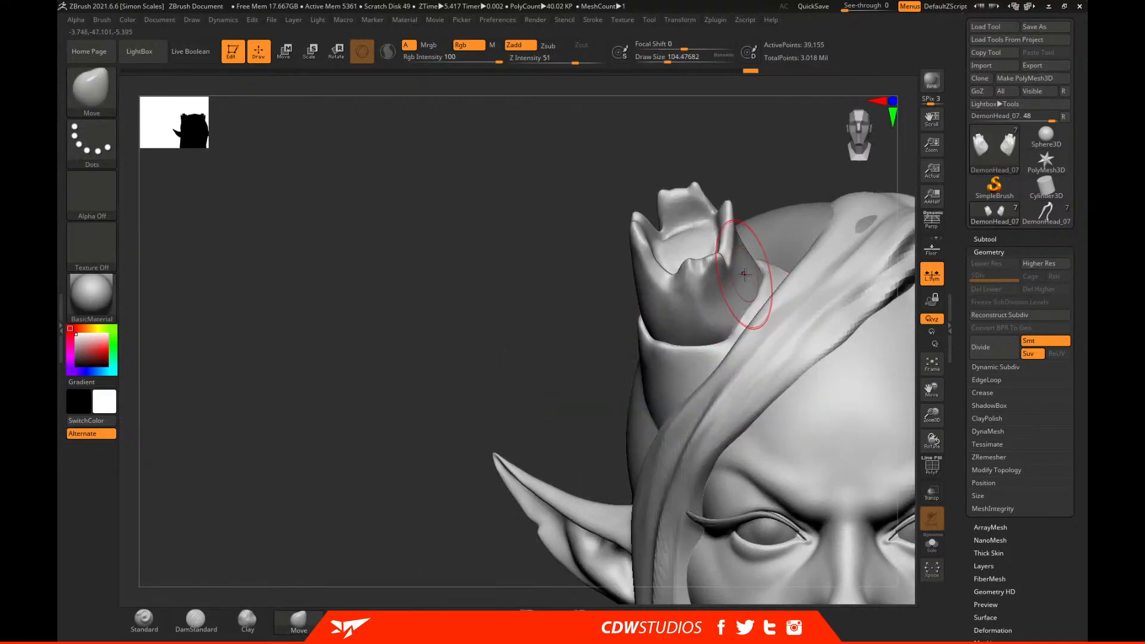
left_click_drag(793, 153, 733, 296)
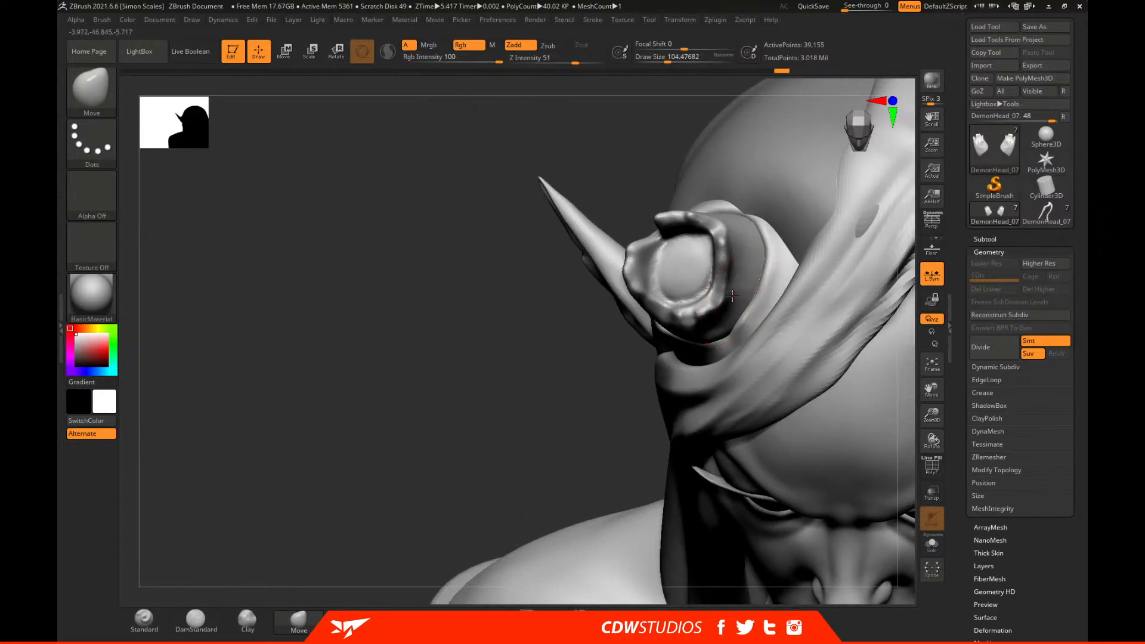
mouse_move(533, 415)
left_mouse_down()
mouse_move(644, 306)
mouse_move(799, 197)
mouse_move(731, 319)
left_mouse_up()
mouse_move(760, 250)
left_mouse_down()
mouse_move(793, 127)
mouse_move(832, 128)
left_mouse_up()
Fit the horn's base against its collar with Move at a draw size of about 74, and adjust its front rim at about 94.
key("space")
left_click_drag(729, 332, 721, 332)
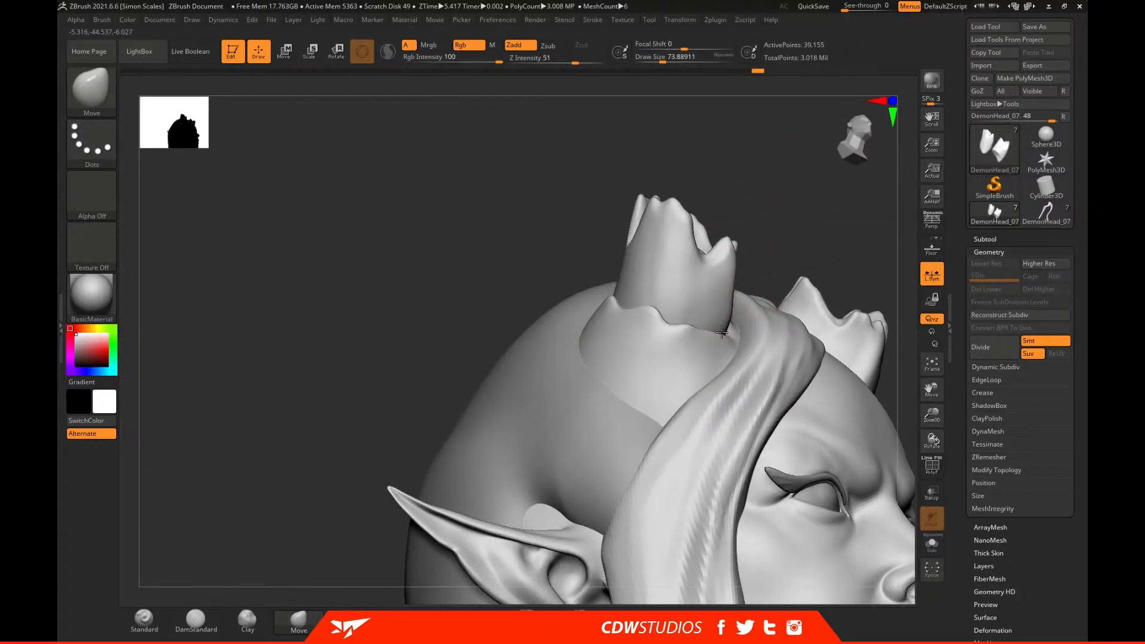
key("shift")
left_click_drag(756, 268, 773, 260)
key("space")
left_click_drag(721, 295, 730, 293)
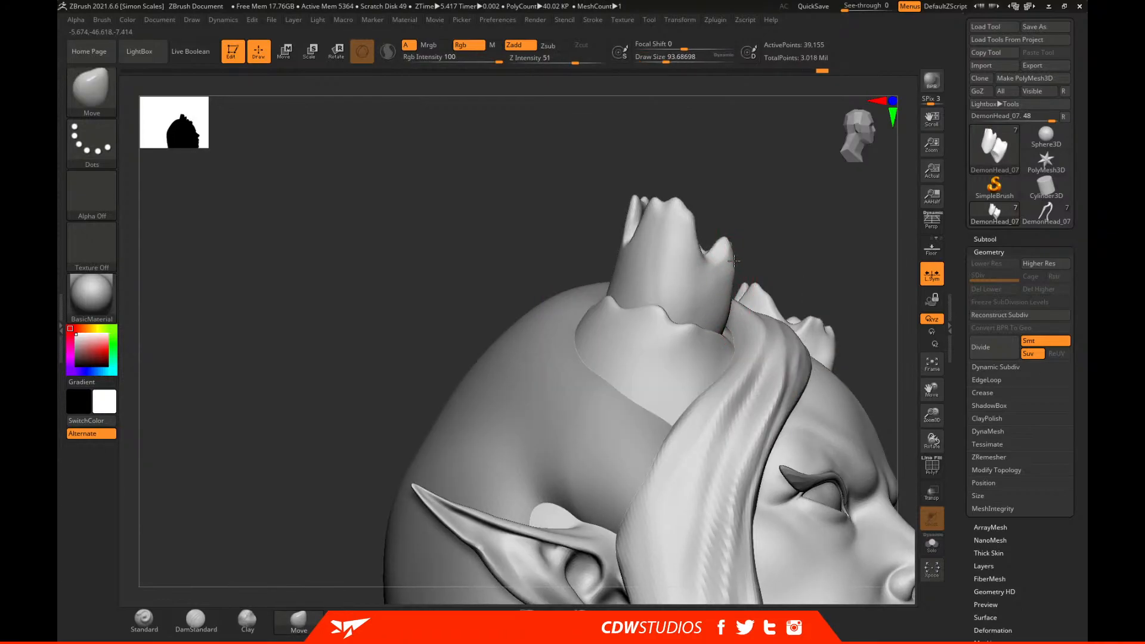
Isolate the horns from the bust and adjust their shape with the Move brush at a draw size of 112.
left_click(931, 540)
key("space")
left_click_drag(701, 352, 710, 352)
mouse_move(746, 274)
left_mouse_down()
mouse_move(798, 263)
mouse_move(773, 263)
left_mouse_up()
left_click_drag(779, 311, 797, 328)
mouse_move(764, 493)
left_mouse_down()
mouse_move(789, 495)
mouse_move(762, 489)
left_mouse_up()
Build up the planes on the front and lower body of the isolated horn with Clay at a draw size of 112.
left_click(248, 620)
left_click_drag(409, 480, 716, 333)
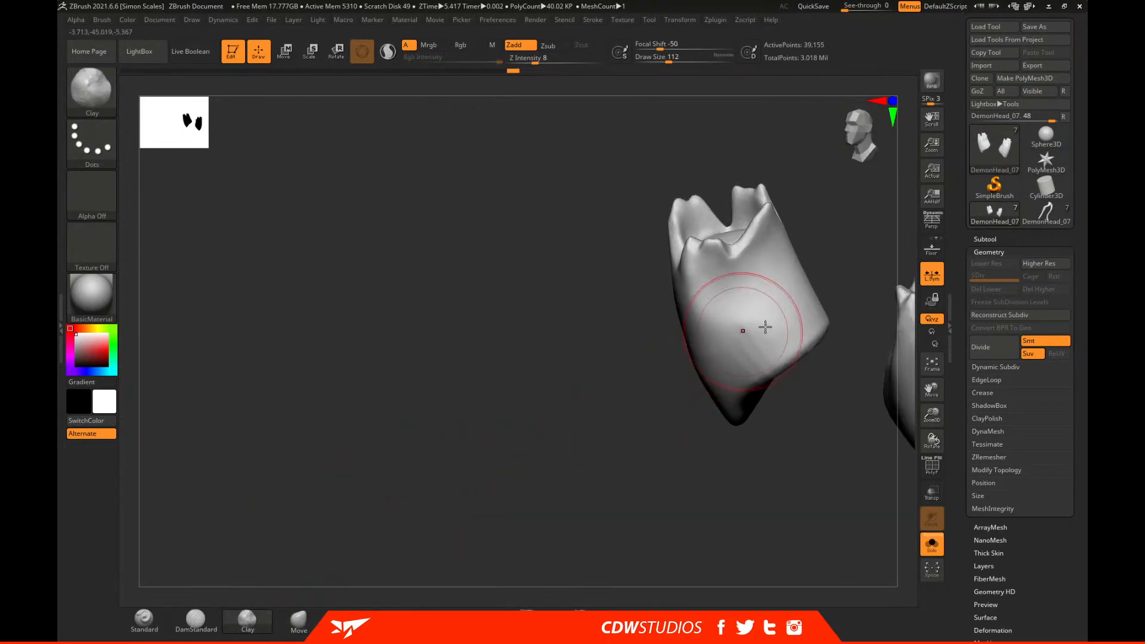
left_click(940, 550)
left_click(936, 542)
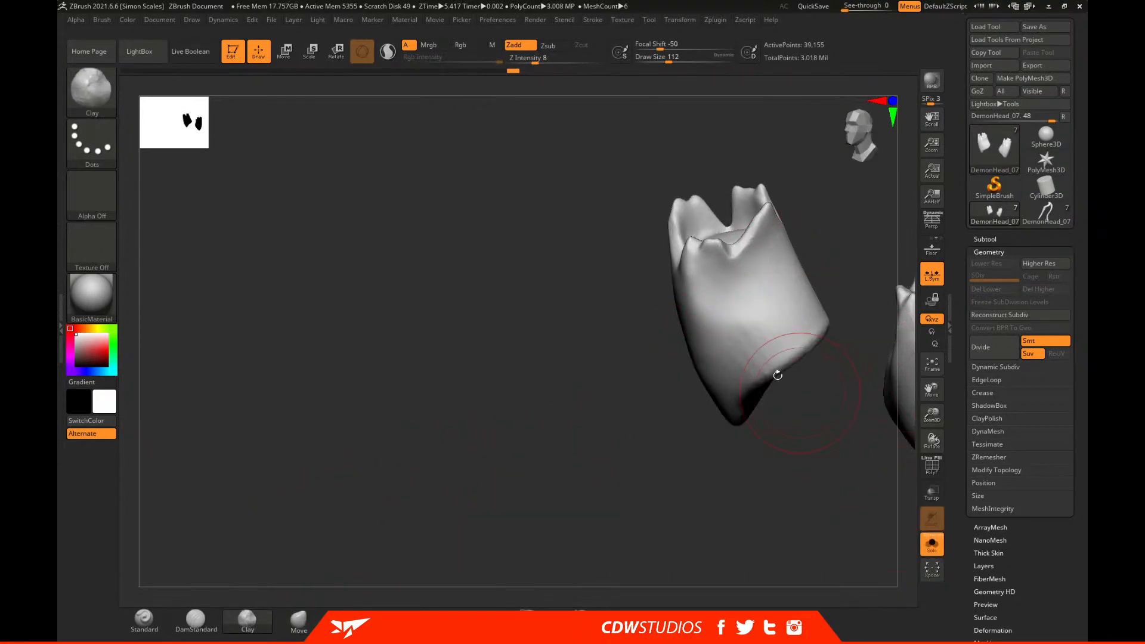
mouse_move(732, 307)
left_mouse_down()
mouse_move(724, 287)
mouse_move(741, 335)
mouse_move(770, 353)
left_mouse_up()
right_click_drag(770, 353, 742, 309)
mouse_move(741, 310)
left_mouse_down()
mouse_move(703, 332)
mouse_move(703, 346)
left_mouse_up()
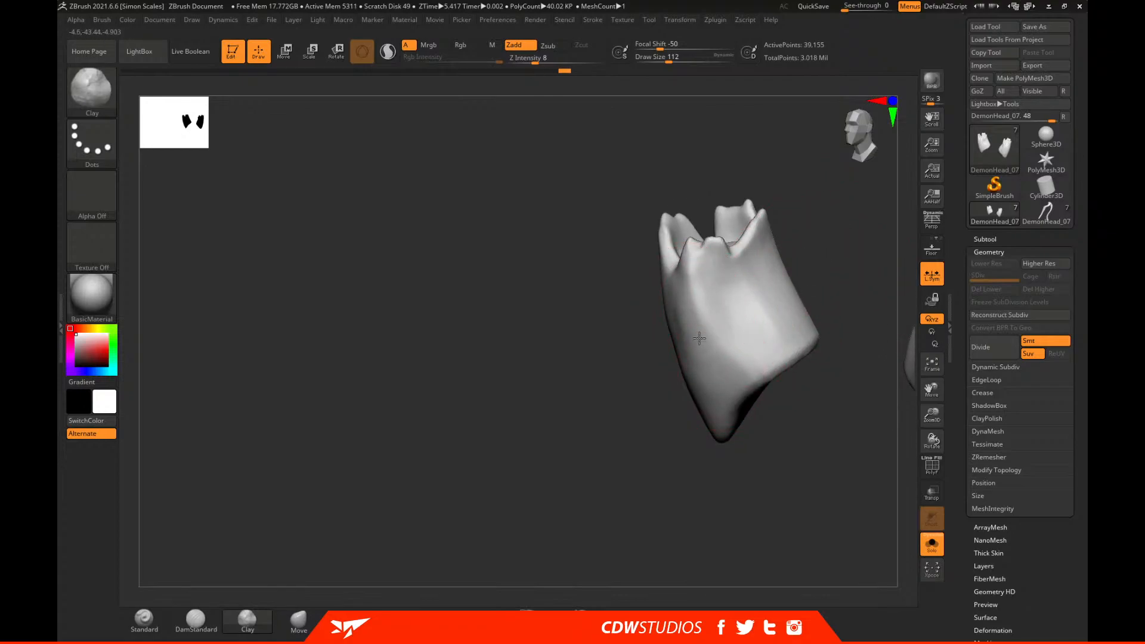
left_click_drag(763, 464, 814, 461)
mouse_move(680, 281)
left_mouse_down()
mouse_move(671, 286)
mouse_move(686, 298)
left_mouse_up()
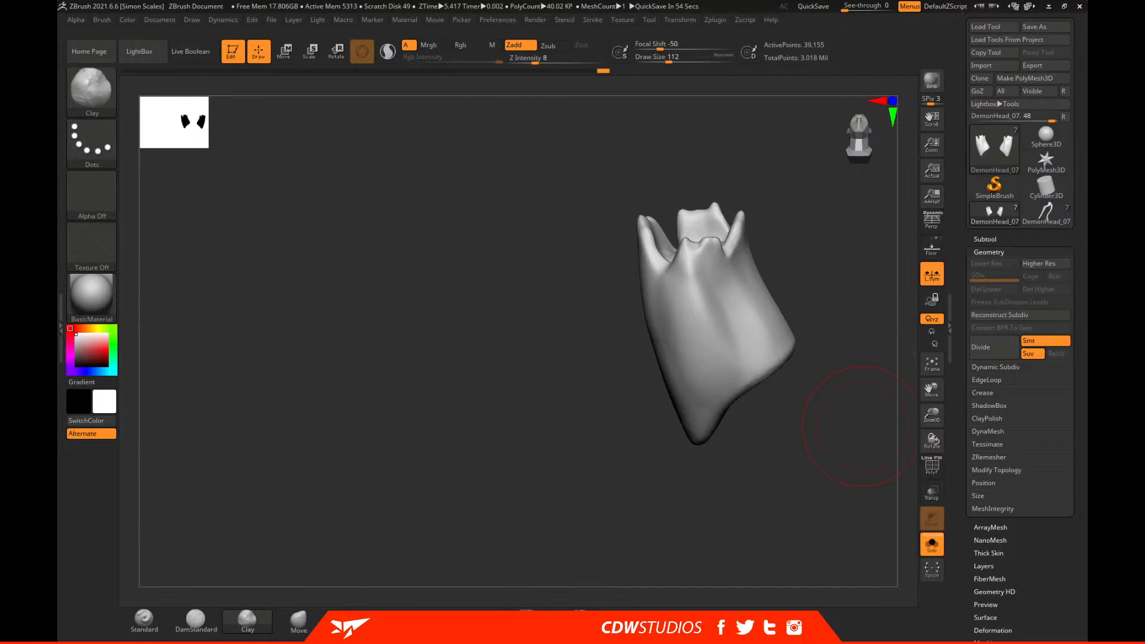
Sculpt vertical ridges along the sides of the isolated horn with the Standard brush at a draw size of about 83.
mouse_move(783, 493)
left_mouse_down()
mouse_move(710, 503)
mouse_move(820, 332)
mouse_move(736, 331)
mouse_move(711, 271)
mouse_move(723, 342)
mouse_move(698, 356)
left_mouse_up()
key("space")
mouse_move(818, 483)
left_mouse_down()
mouse_move(793, 501)
mouse_move(749, 406)
left_mouse_up()
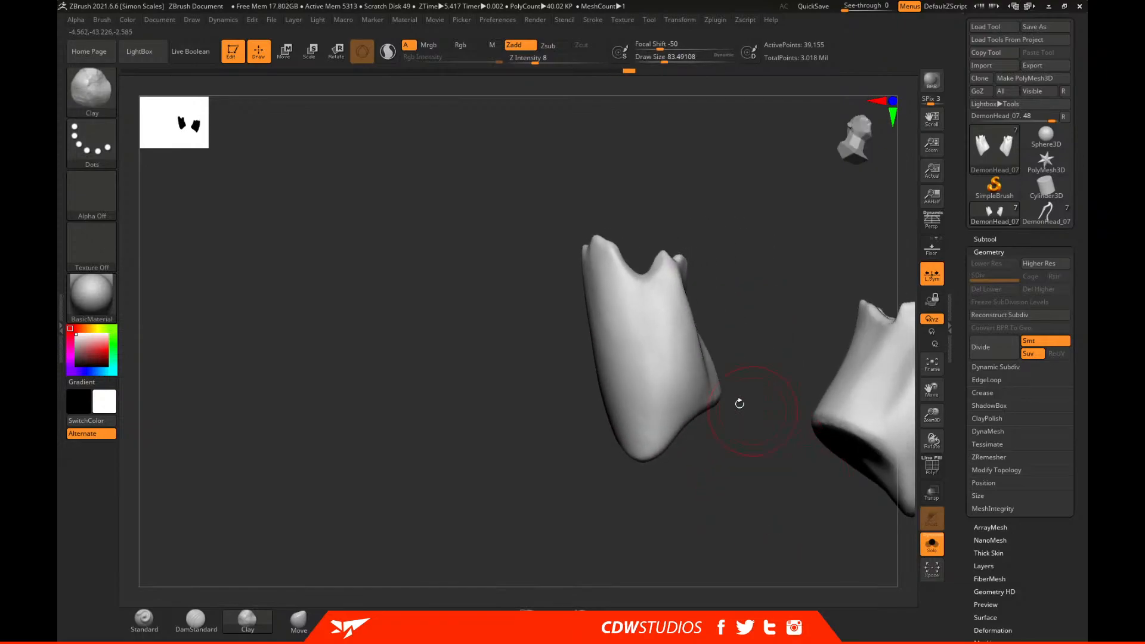
left_click(144, 618)
mouse_move(680, 313)
left_mouse_down()
mouse_move(690, 274)
mouse_move(700, 357)
left_mouse_up()
mouse_move(734, 477)
left_mouse_down()
mouse_move(736, 508)
mouse_move(696, 332)
left_mouse_up()
left_click_drag(728, 392, 733, 271)
left_click_drag(750, 374, 749, 271)
mouse_move(761, 373)
left_mouse_down()
mouse_move(755, 303)
mouse_move(762, 368)
mouse_move(742, 294)
mouse_move(737, 320)
left_mouse_up()
Refine the horn's side with Clay at a draw size of about 83 and bring the full bust back into view.
left_click(247, 620)
left_click_drag(818, 271, 901, 266)
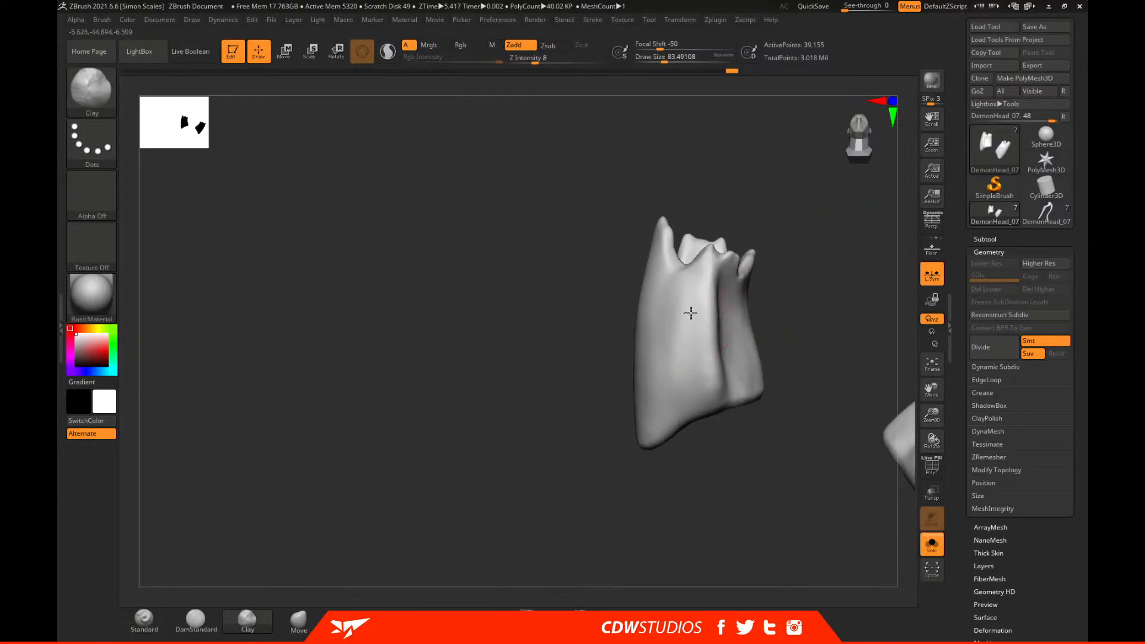
left_click_drag(749, 491, 769, 514)
left_click(932, 544)
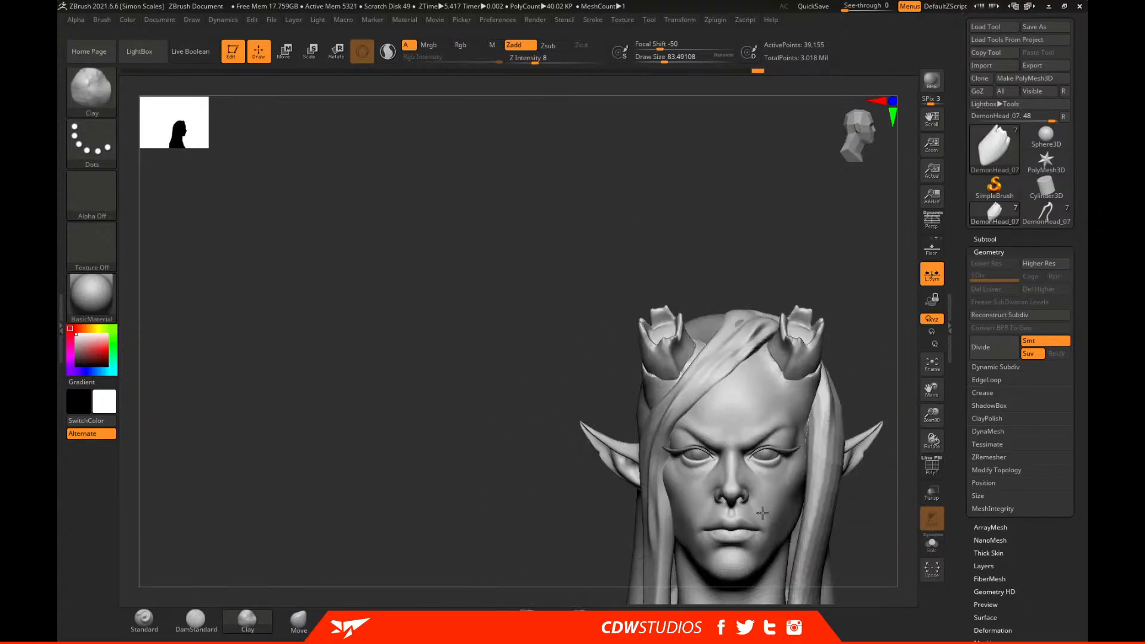
Switch to the Move brush at a draw size of about 83 to reshape the horns in profile.
left_click_drag(895, 411, 850, 412)
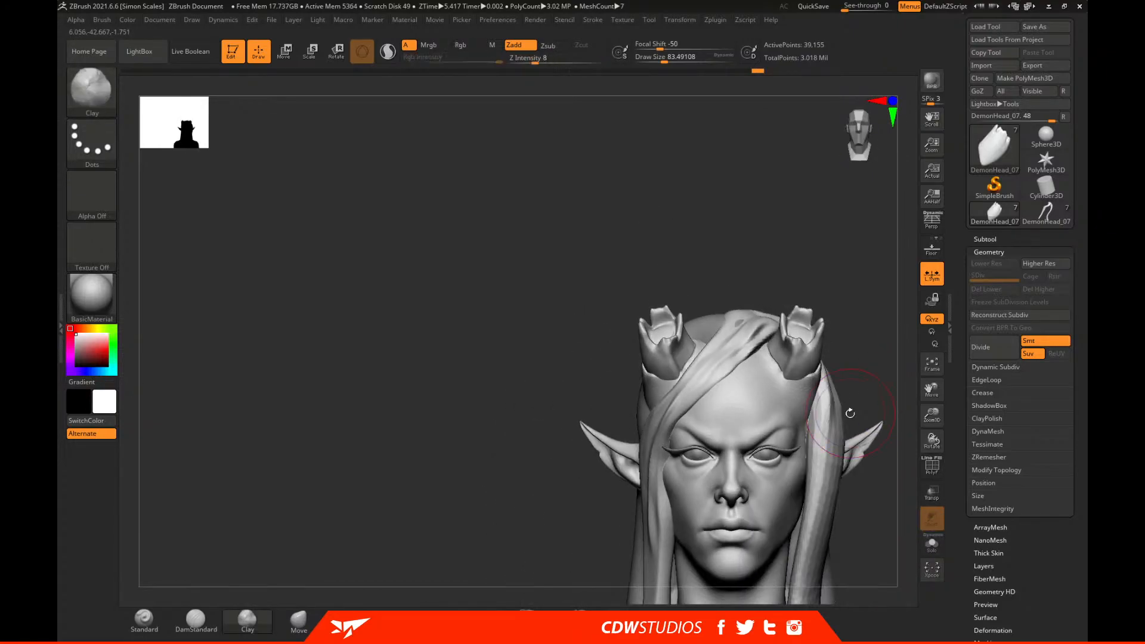
left_click(299, 621)
left_click_drag(450, 472, 512, 421, "shift")
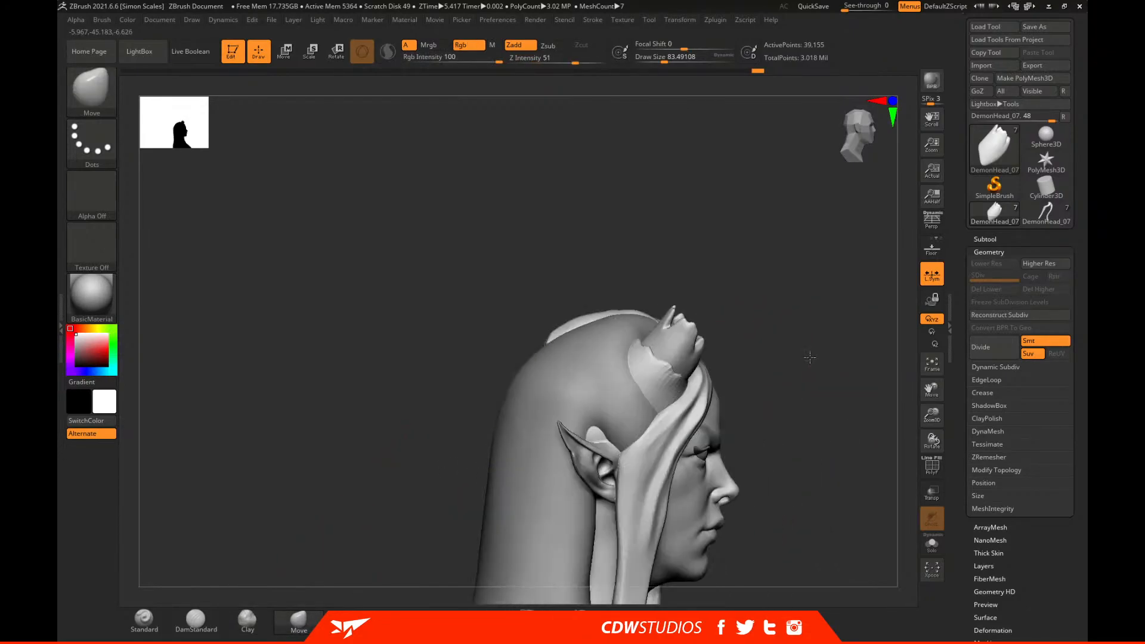
Reshape the upper part of the horns with the Move brush at a draw size of about 87.
key("space")
left_click_drag(642, 343, 666, 322)
mouse_move(793, 290)
left_mouse_down()
mouse_move(736, 263)
mouse_move(724, 316)
mouse_move(698, 347)
left_mouse_up()
key("space")
mouse_move(583, 435)
left_mouse_down()
mouse_move(539, 445)
mouse_move(539, 507)
left_mouse_up()
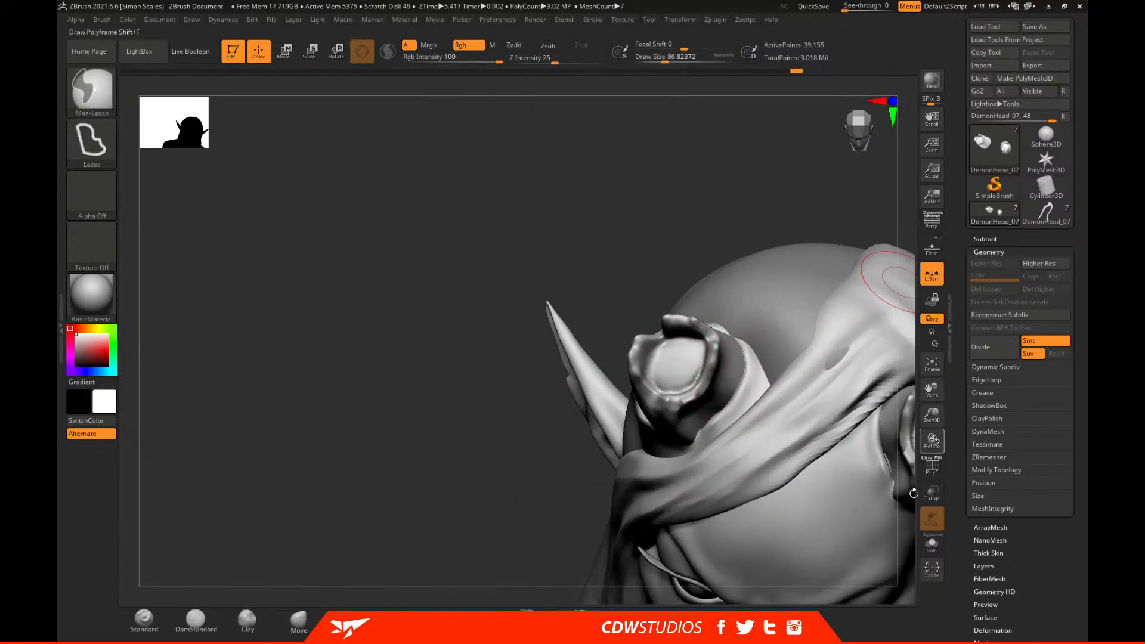
Isolate the horn subtool and push the outer side of the horn bases into shape with the Move brush.
left_click(932, 544)
left_click_drag(777, 467, 744, 407)
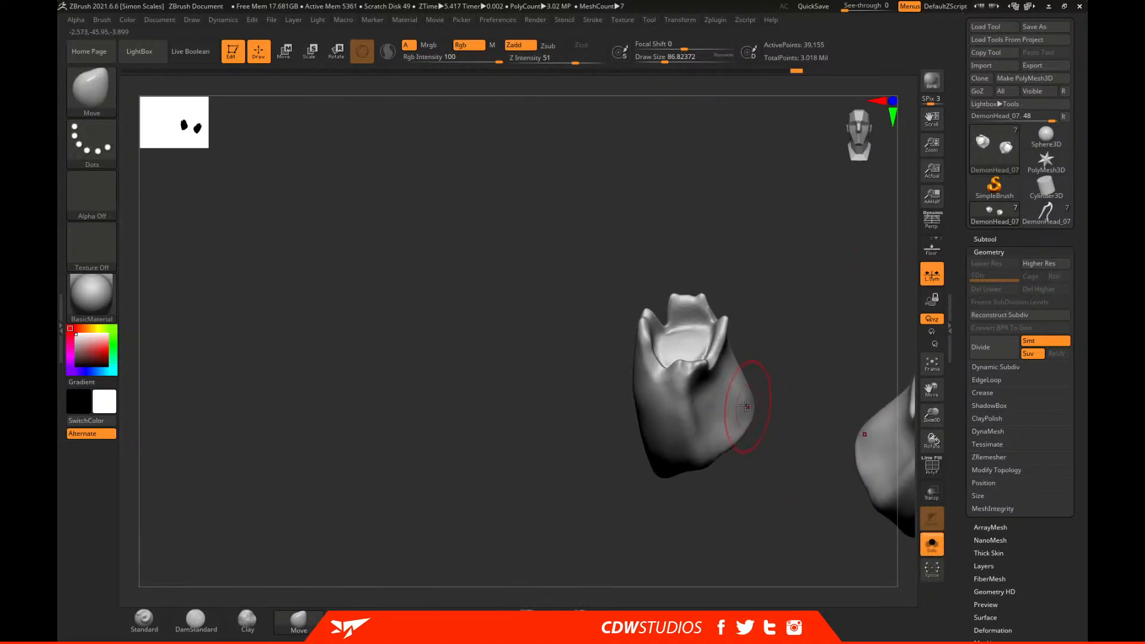
left_click_drag(812, 351, 732, 369)
Build up the side surfaces of the isolated horns with the Clay brush.
left_click(246, 620)
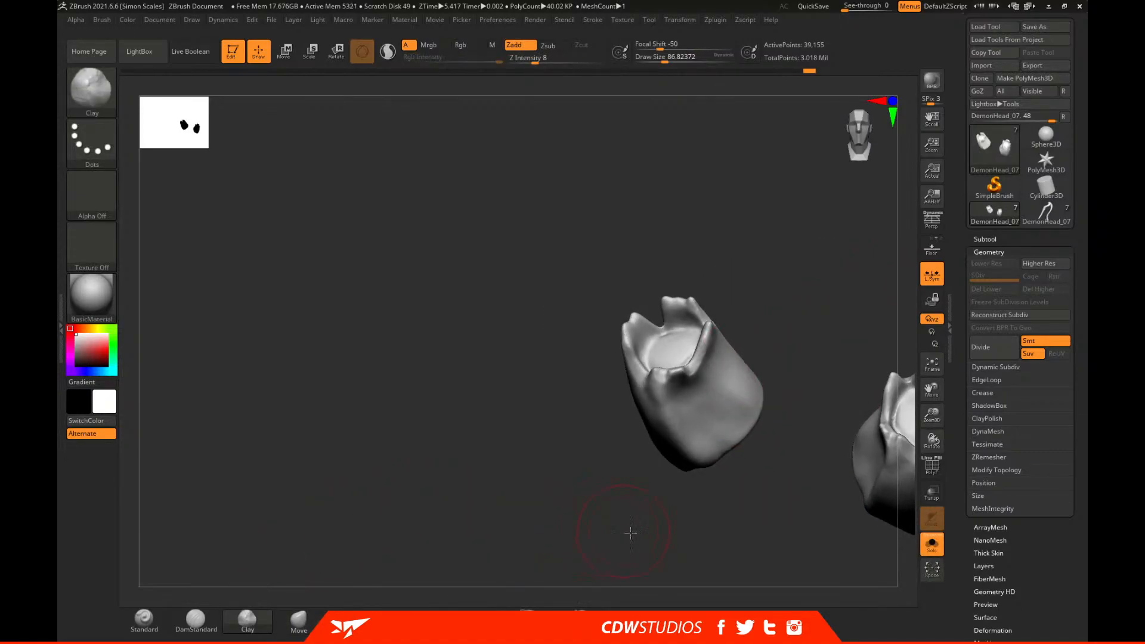
left_click_drag(631, 532, 715, 388)
left_click_drag(779, 350, 735, 388)
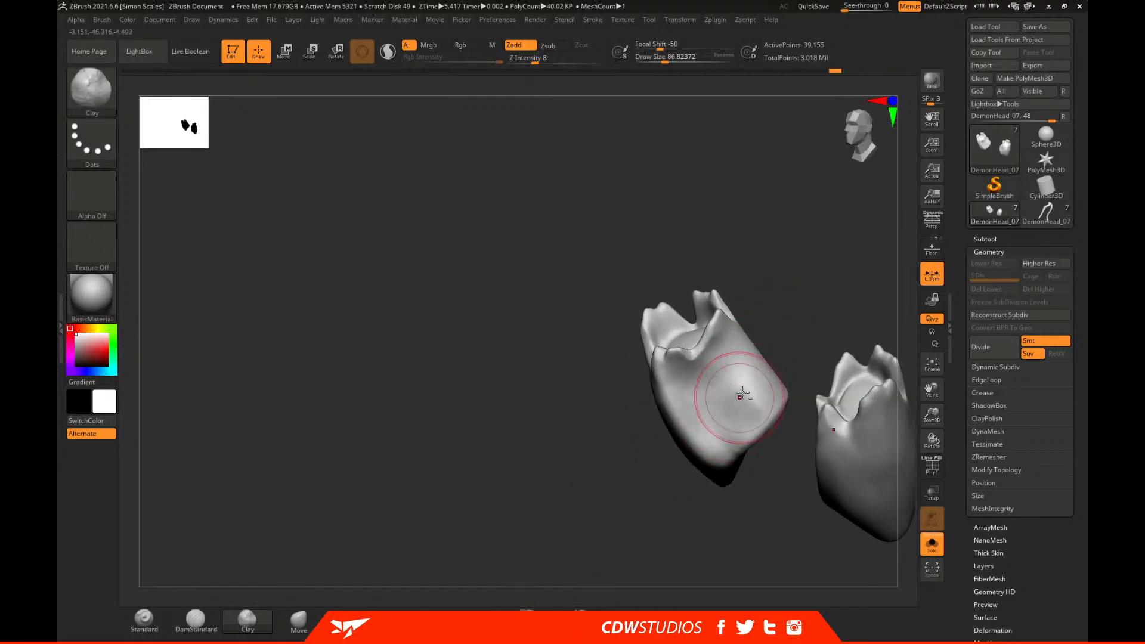
Sculpt ridges running from the jagged rim down the horn sides with the Standard brush.
left_click(144, 620)
left_click_drag(565, 429, 639, 362)
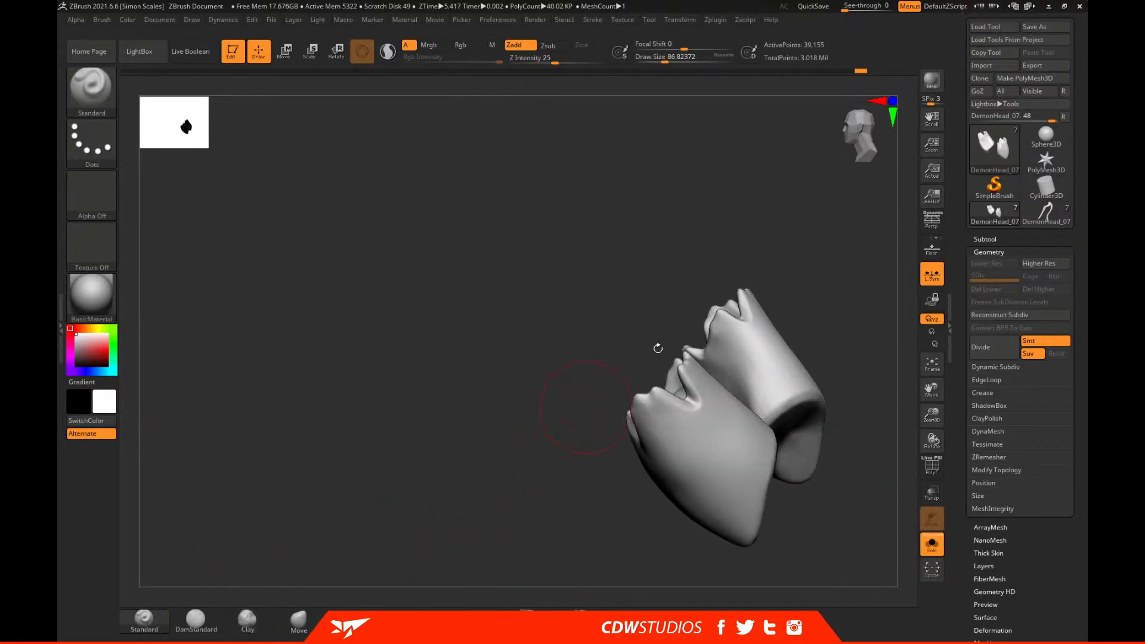
left_click_drag(799, 280, 720, 322)
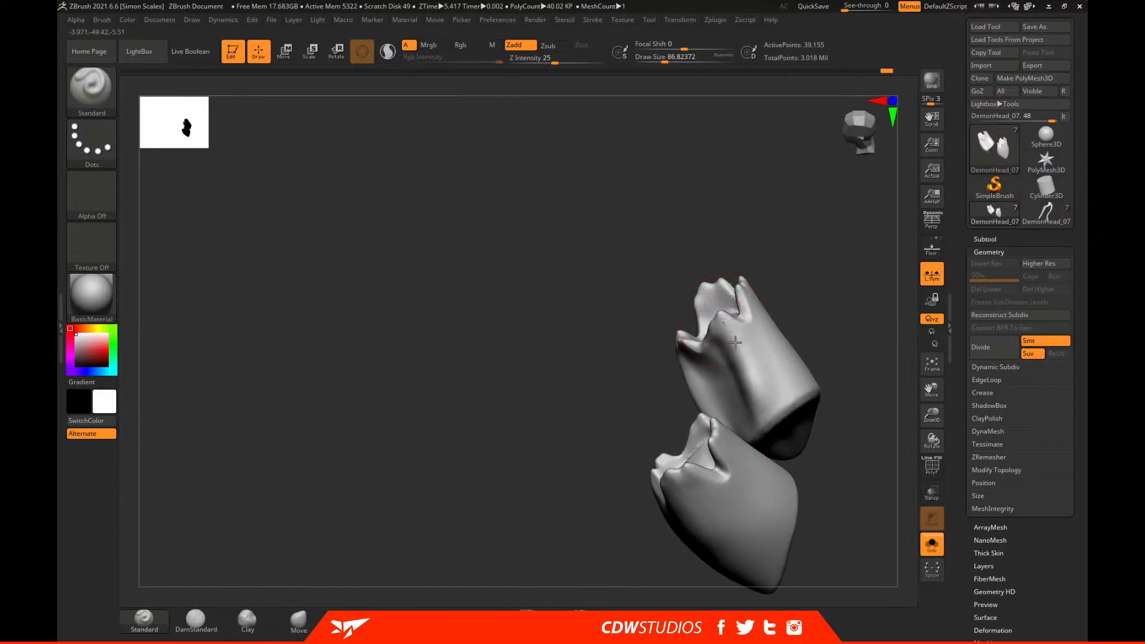
left_click_drag(841, 333, 796, 323)
Flatten and build up the horns' side planes between the ridges with the Clay brush.
left_click(247, 621)
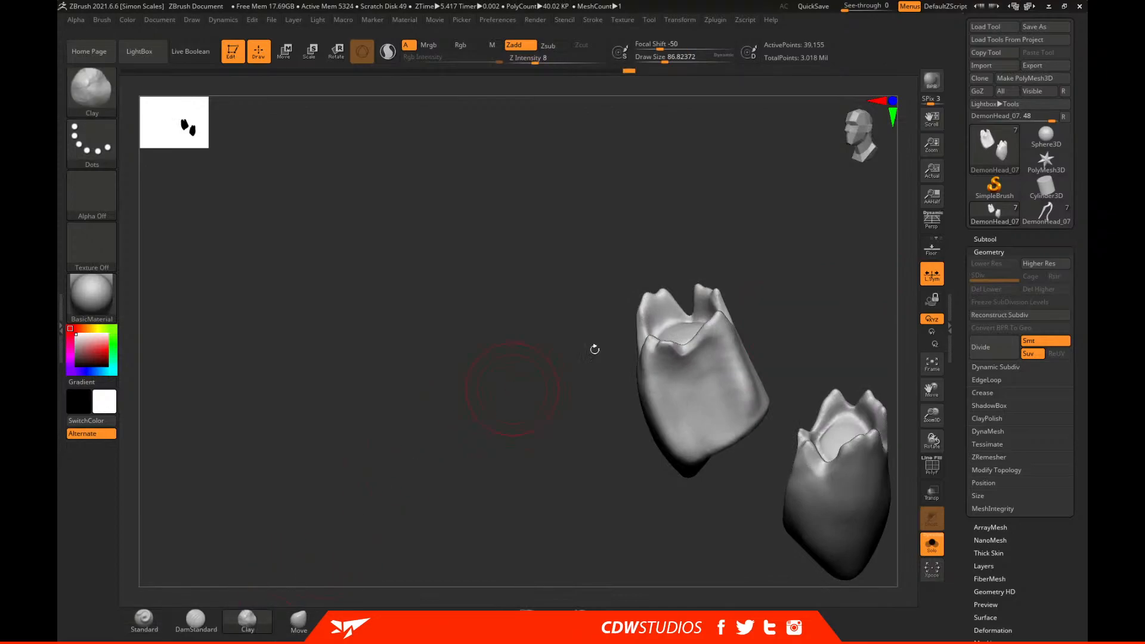
left_click_drag(827, 328, 780, 338)
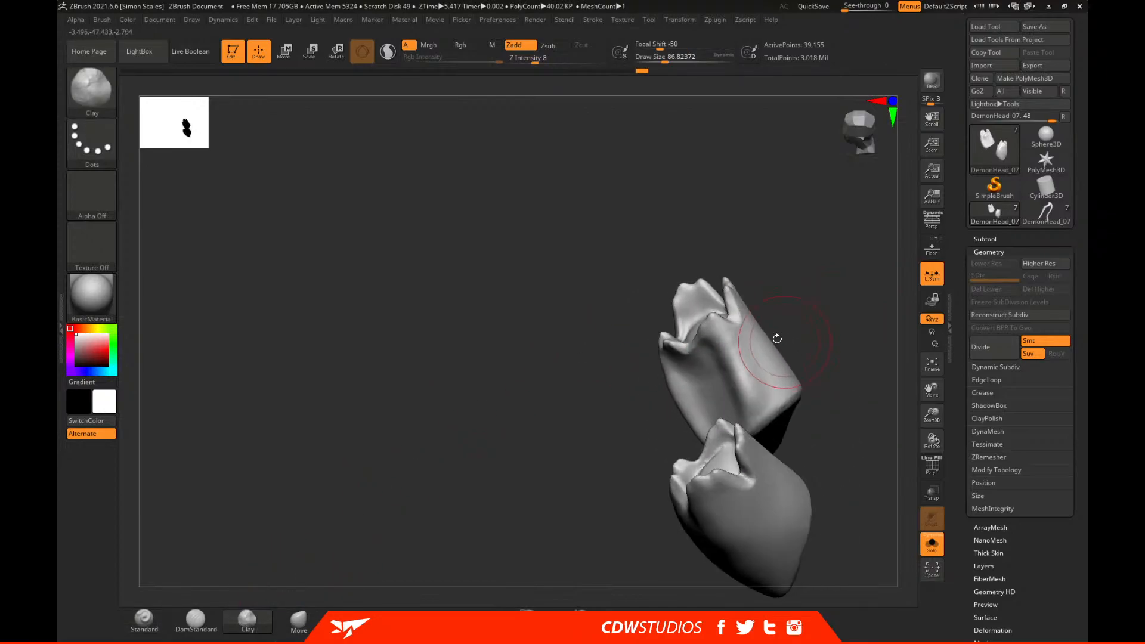
key("ctrl+shift+z")
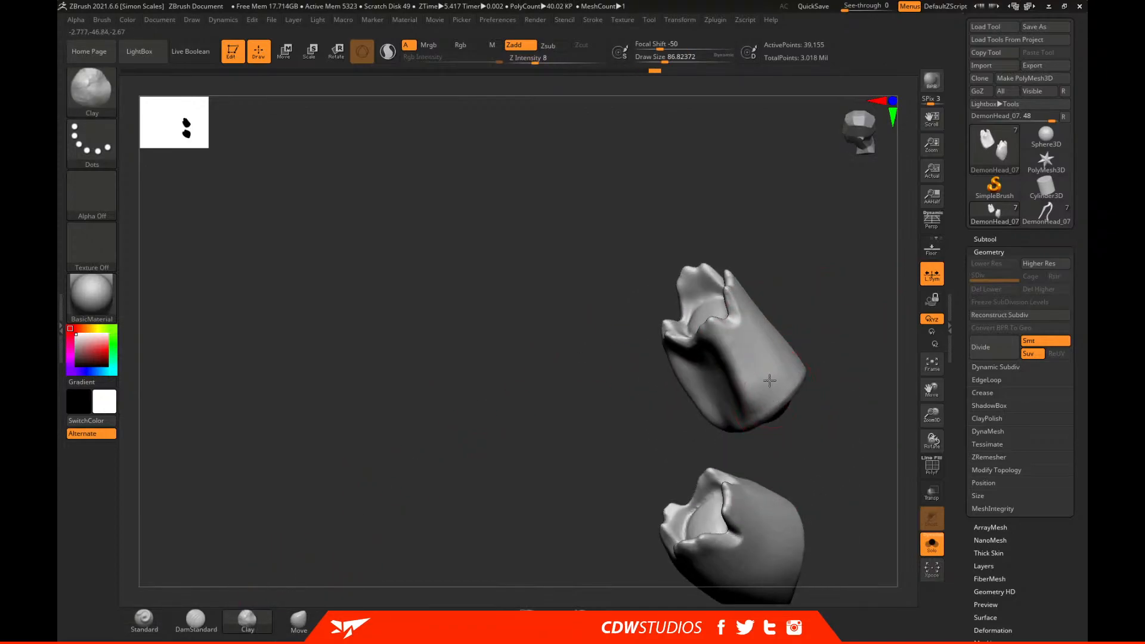
mouse_move(823, 396)
left_mouse_down()
mouse_move(864, 387)
mouse_move(805, 393)
left_mouse_up()
Sculpt below the horns' front rim with the Clay brush at a draw size of about 71, then smooth the area.
key("space")
left_click_drag(757, 422, 750, 423)
left_click_drag(770, 385, 693, 409)
key("space")
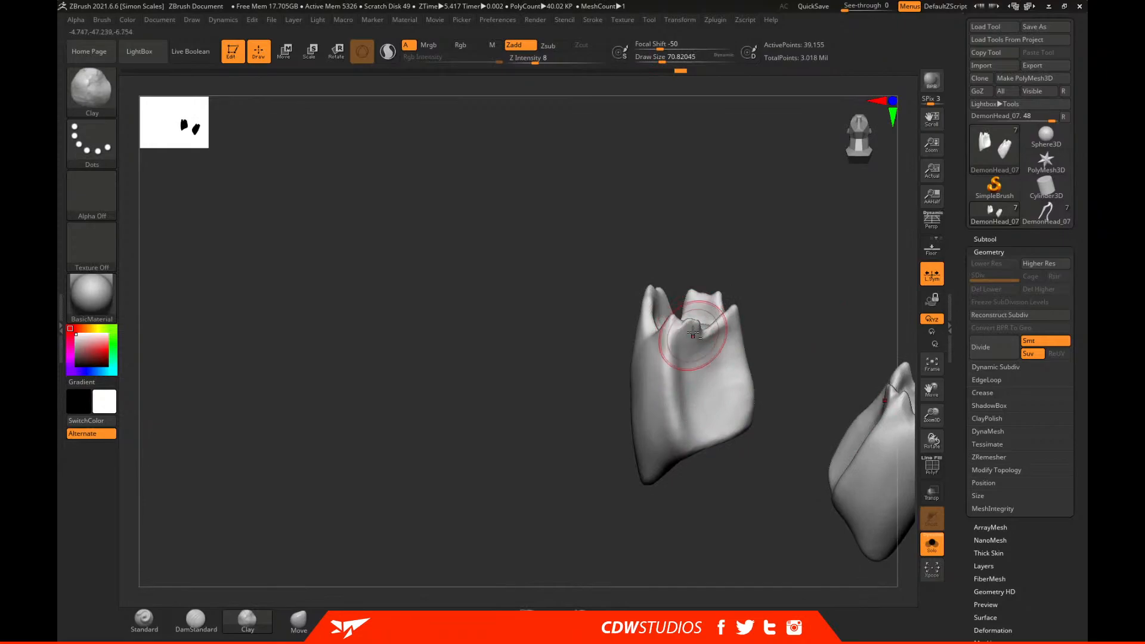
key("shift")
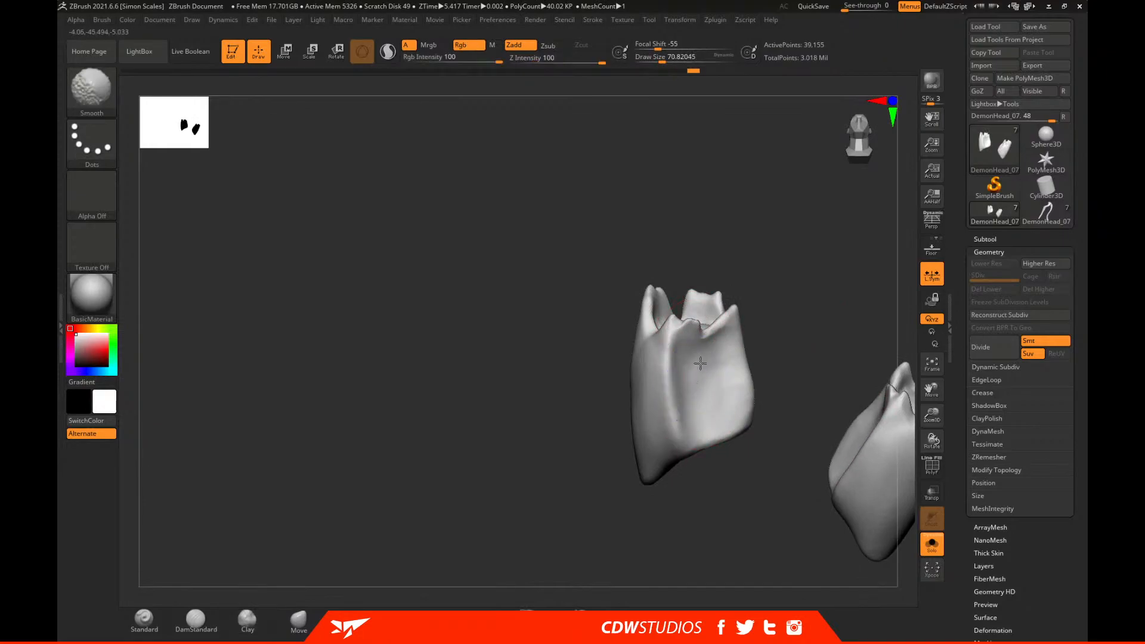
Refine the horns' outer walls and lower edges from several sides with the Clay brush at a draw size of about 90.
left_click_drag(823, 312, 756, 387)
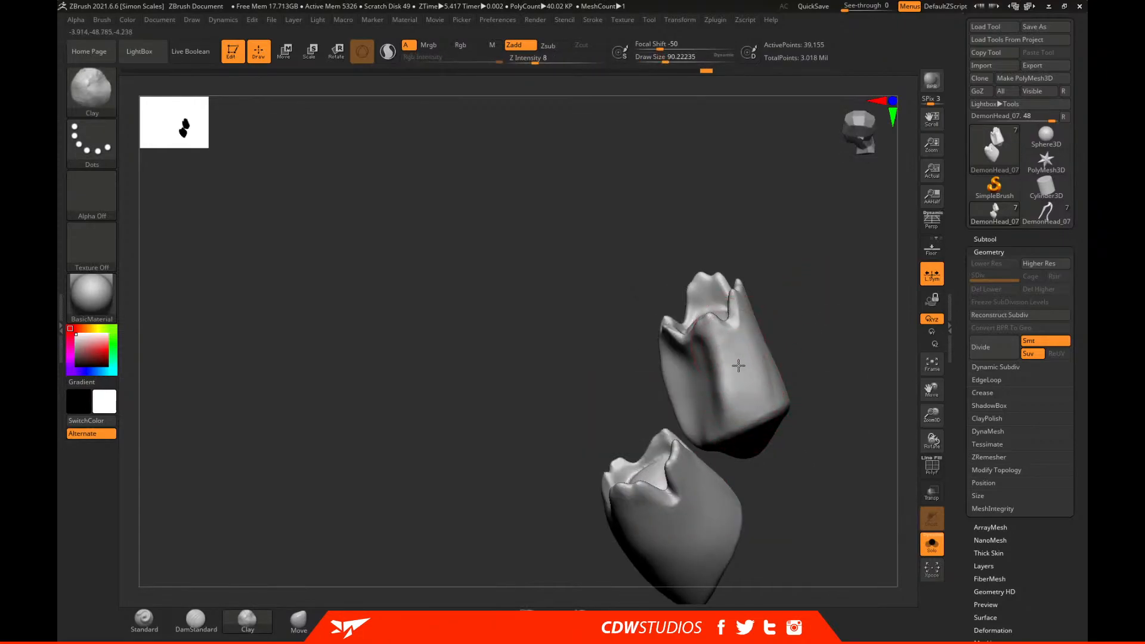
left_click_drag(749, 412, 767, 313)
mouse_move(788, 394)
left_mouse_down()
mouse_move(861, 369)
mouse_move(793, 371)
mouse_move(805, 350)
left_mouse_up()
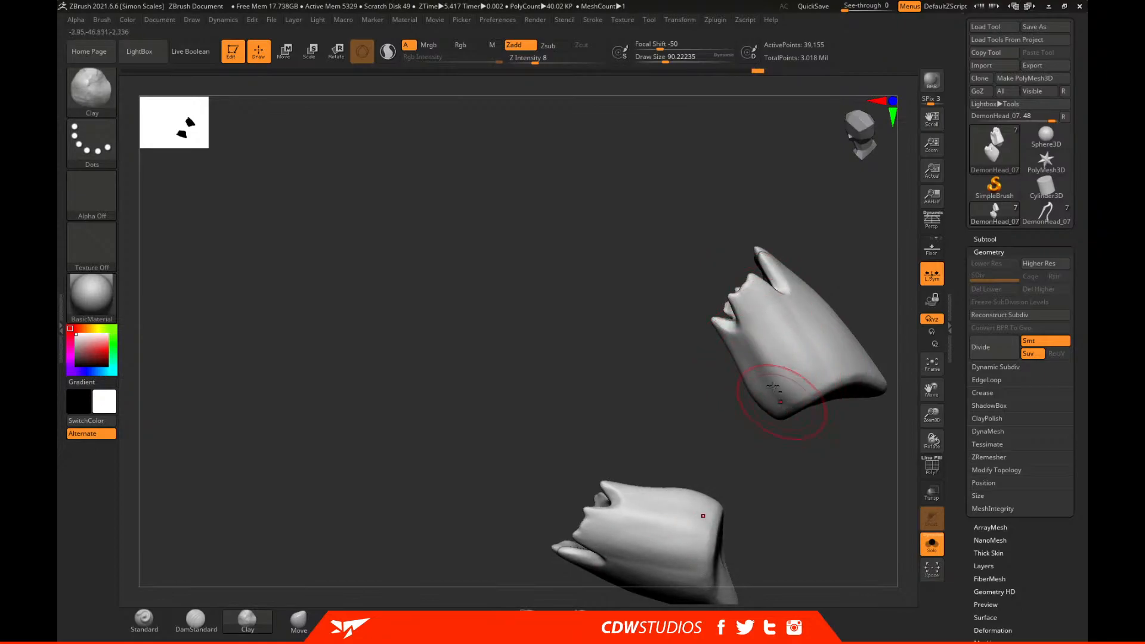
left_click_drag(861, 281, 759, 303)
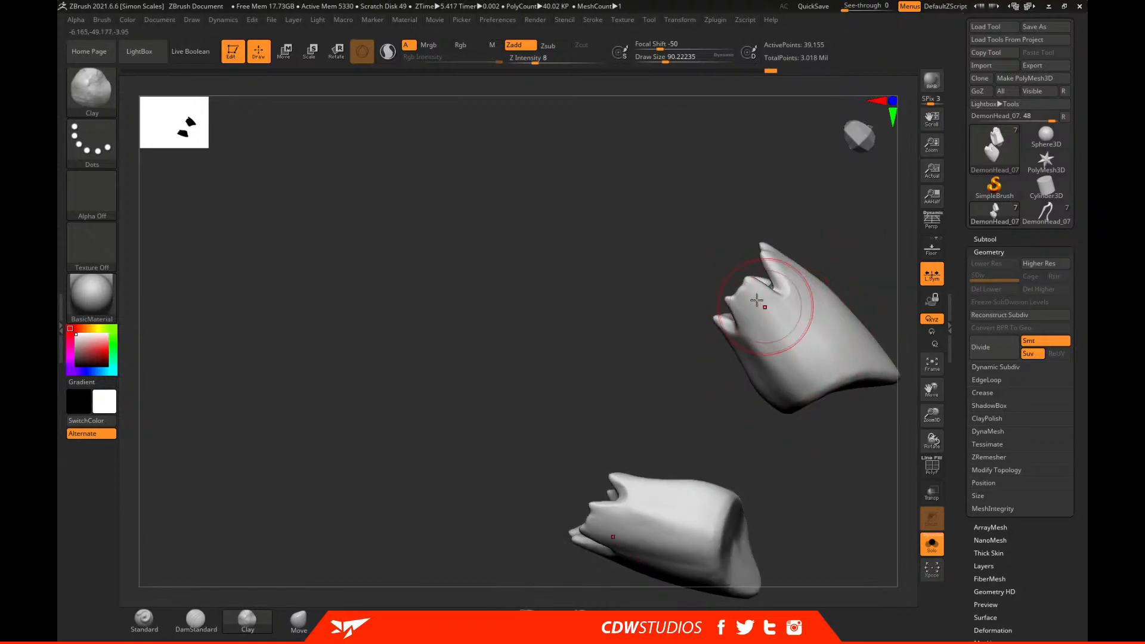
left_click_drag(862, 261, 778, 391)
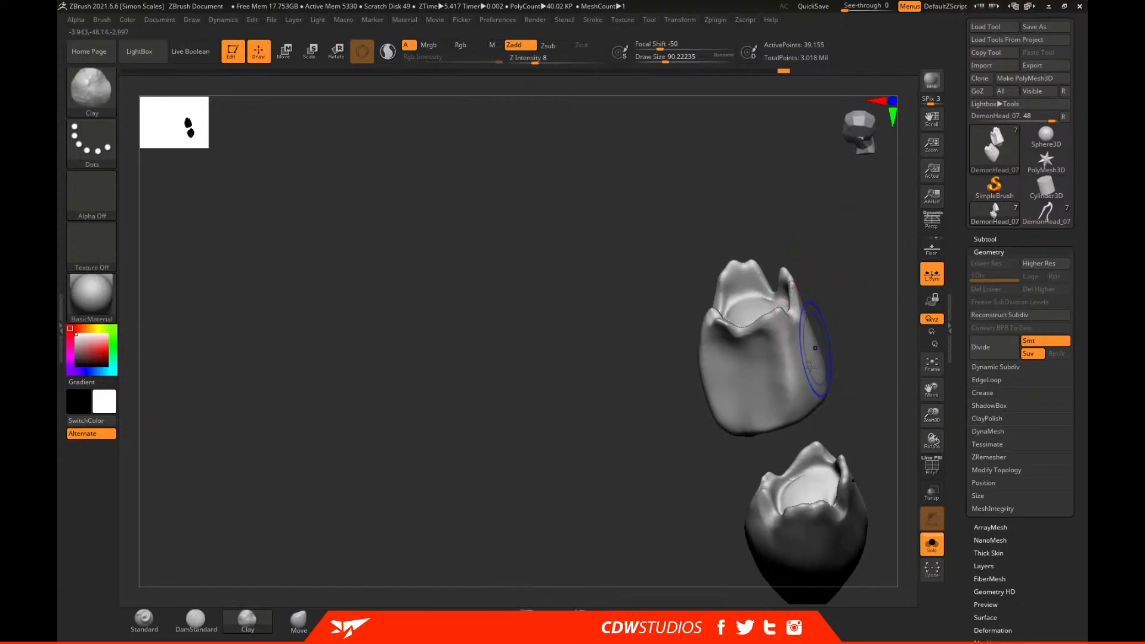
mouse_move(831, 352)
left_mouse_down()
mouse_move(838, 302)
mouse_move(869, 327)
left_mouse_up()
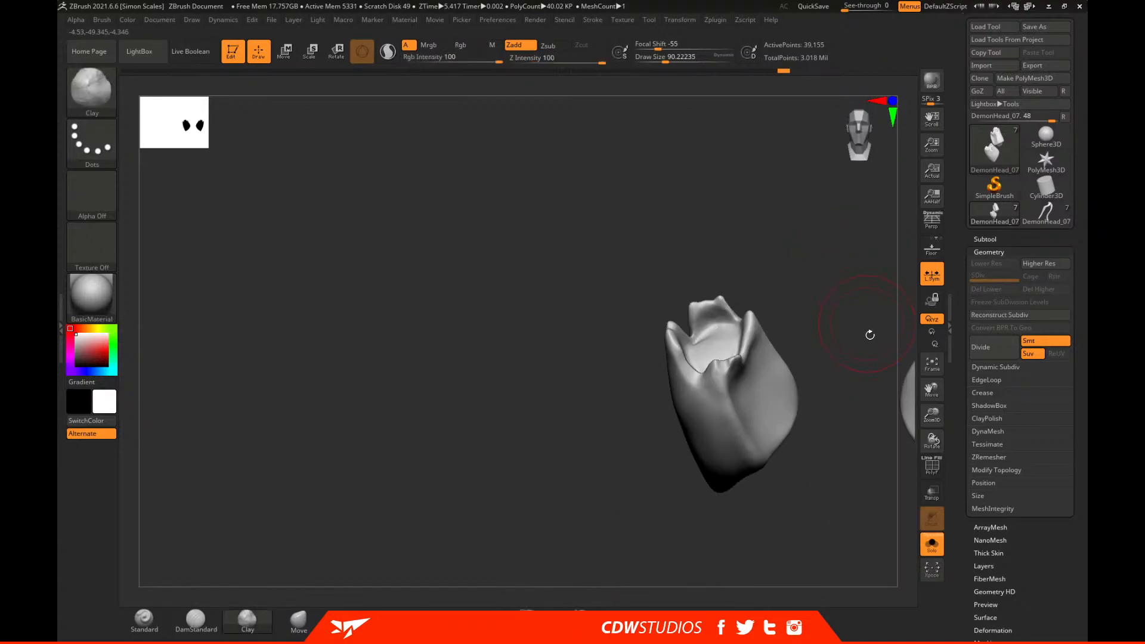
Show the whole bust again and reshape the horn rims with the Move brush at a draw size of about 80.
left_click(932, 544)
key("f")
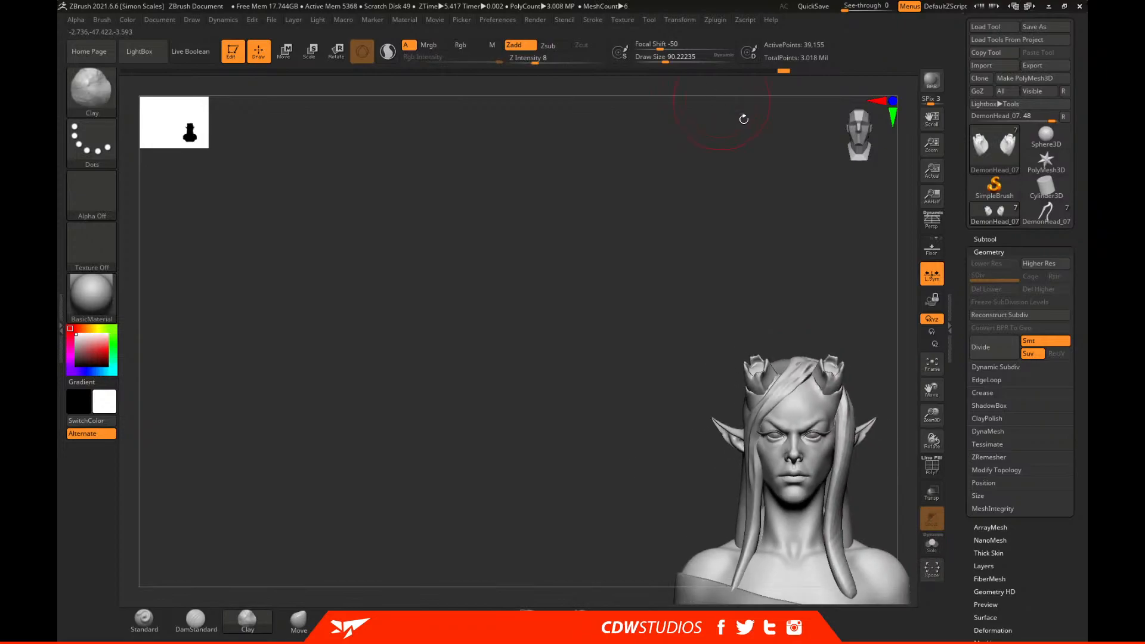
key("4")
mouse_move(468, 409)
left_mouse_down("alt")
mouse_move(485, 501)
mouse_move(495, 477)
left_mouse_up("alt")
key("space")
left_click_drag(707, 388, 706, 365)
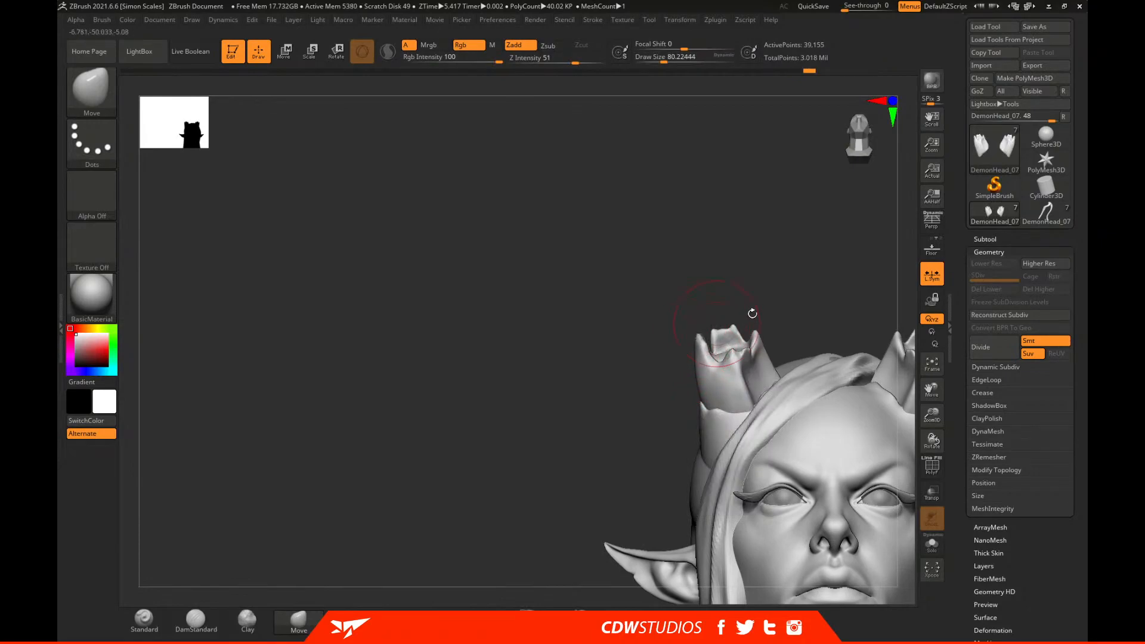
Adjust the small spikes at the front of the horn rims with the Move brush at a draw size of about 62.
mouse_move(797, 298)
left_mouse_down()
mouse_move(805, 284)
mouse_move(759, 375)
mouse_move(744, 379)
left_mouse_up()
left_click_drag(509, 479, 511, 498, "alt")
key("space")
left_click_drag(741, 358, 735, 357)
Build up the broken front edge of the horn rims with the Clay brush and smooth it.
key("b")
key("c")
key("l")
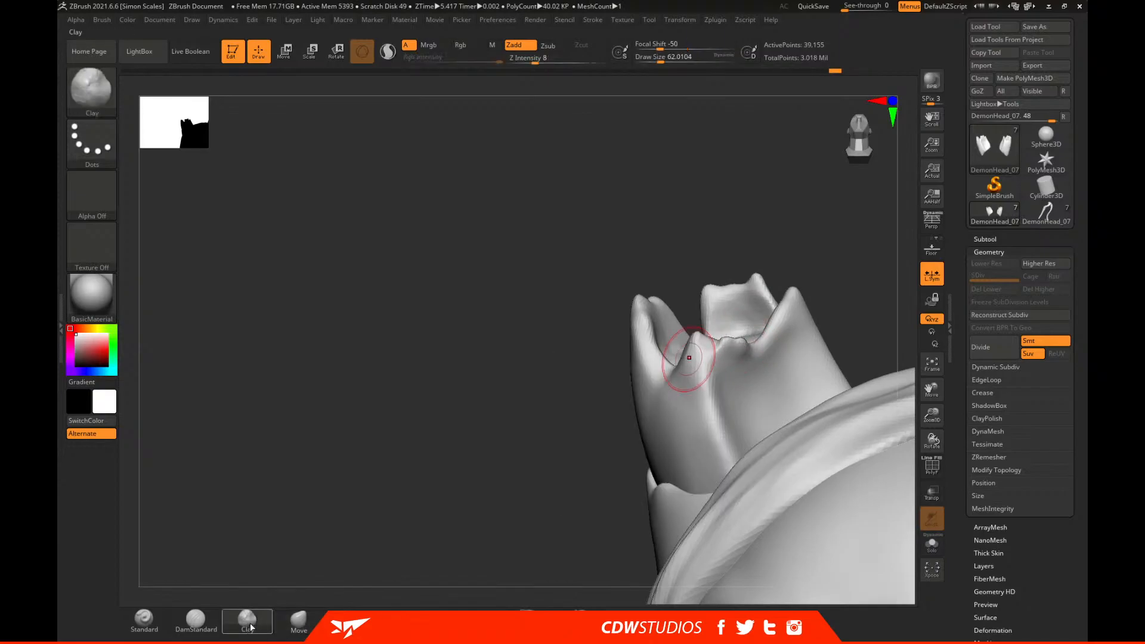
left_click_drag(488, 456, 564, 414)
left_click_drag(570, 453, 567, 537)
left_click_drag(728, 328, 728, 337, "shift")
Refine the front lip around the horn cavities with the Clay brush at a draw size of about 41, smoothing the strokes.
key("space")
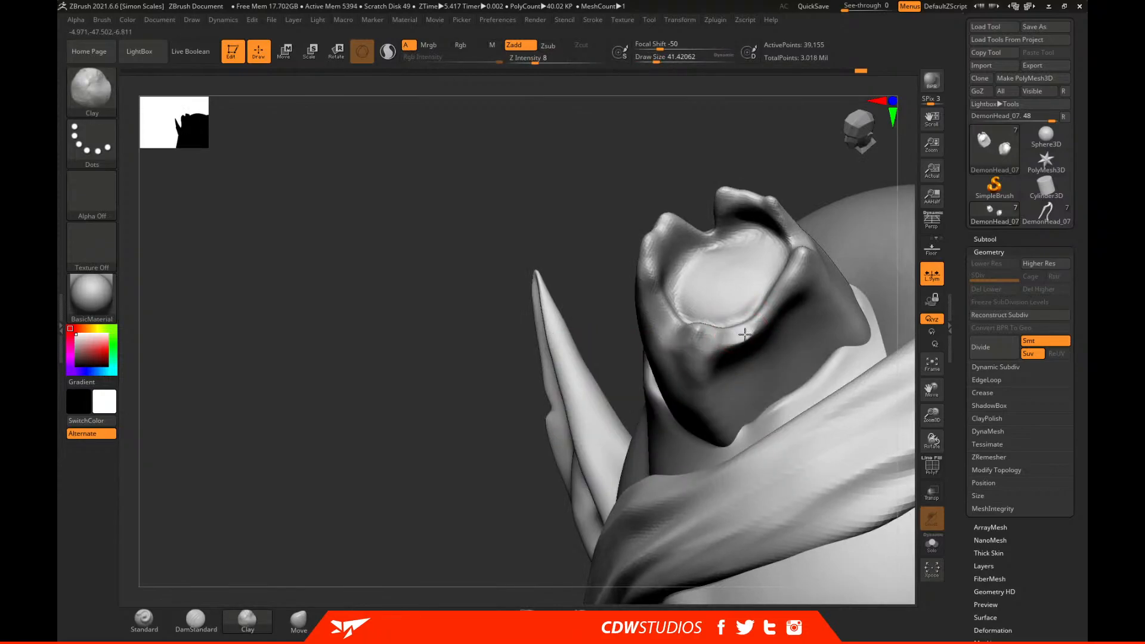
left_click_drag(890, 217, 762, 325)
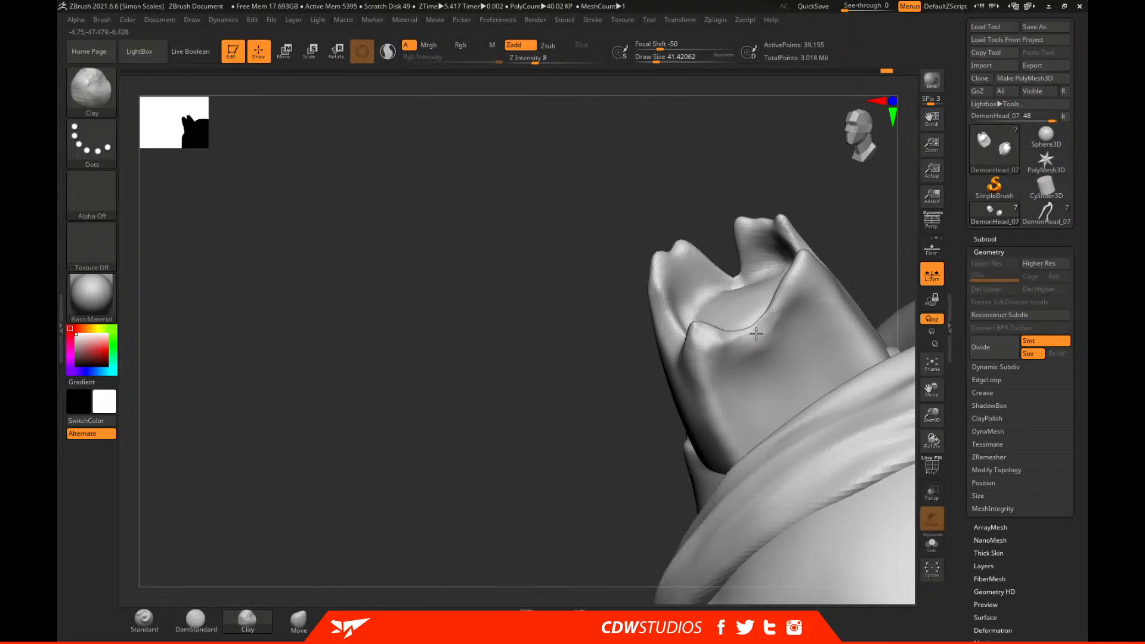
key("shift")
left_click_drag(756, 334, 721, 324, "shift")
mouse_move(832, 257)
left_mouse_down()
mouse_move(882, 245)
mouse_move(879, 235)
mouse_move(854, 249)
mouse_move(831, 194)
left_mouse_up()
Pull the spikes on the back and outer side of the horn rims into sharper points with the Move brush.
key("b")
key("m")
key("v")
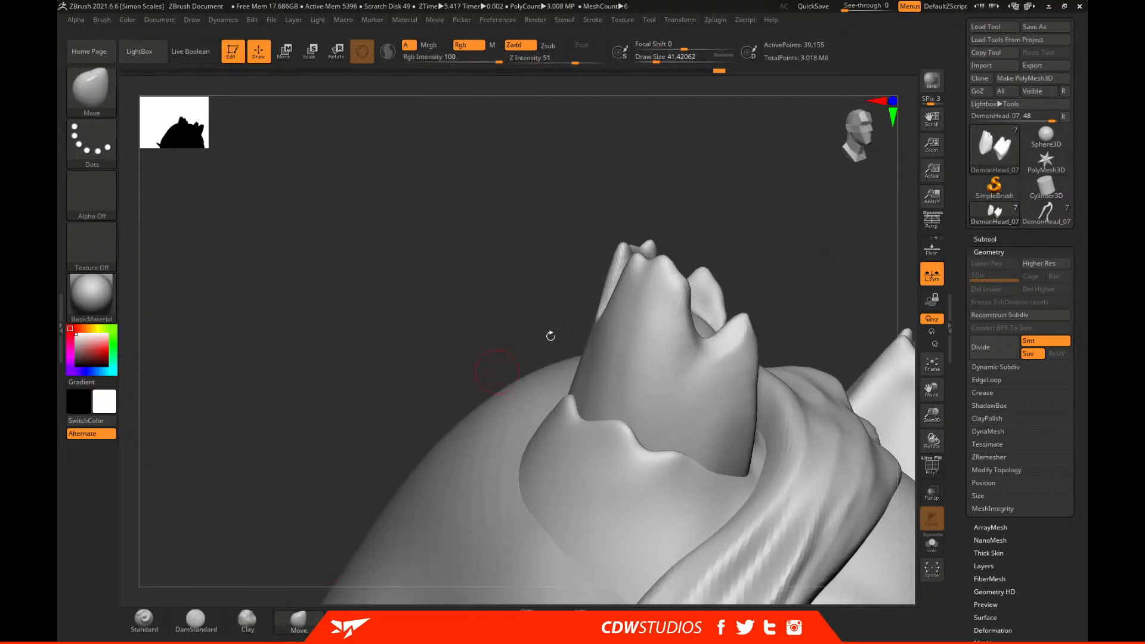
left_click_drag(662, 265, 657, 262)
left_click_drag(727, 220, 739, 206)
left_click_drag(655, 260, 664, 237)
left_click_drag(733, 218, 751, 220)
mouse_move(642, 265)
left_mouse_down()
mouse_move(614, 261)
mouse_move(650, 244)
left_mouse_up()
Reshape the outer spike, front lip and back rim of the horns with the Move brush at a draw size of about 77.
left_click_drag(730, 296, 685, 345)
key("space")
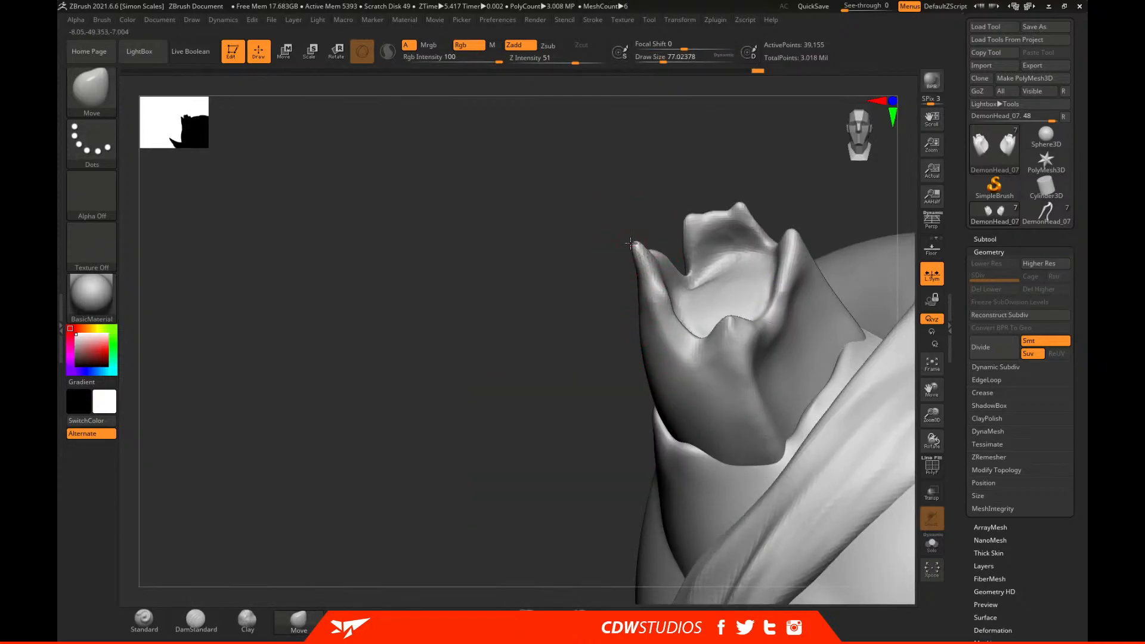
mouse_move(631, 244)
left_mouse_down()
mouse_move(639, 261)
mouse_move(811, 256)
mouse_move(792, 271)
left_mouse_up()
left_click_drag(847, 210, 865, 273)
left_click_drag(746, 331, 749, 348)
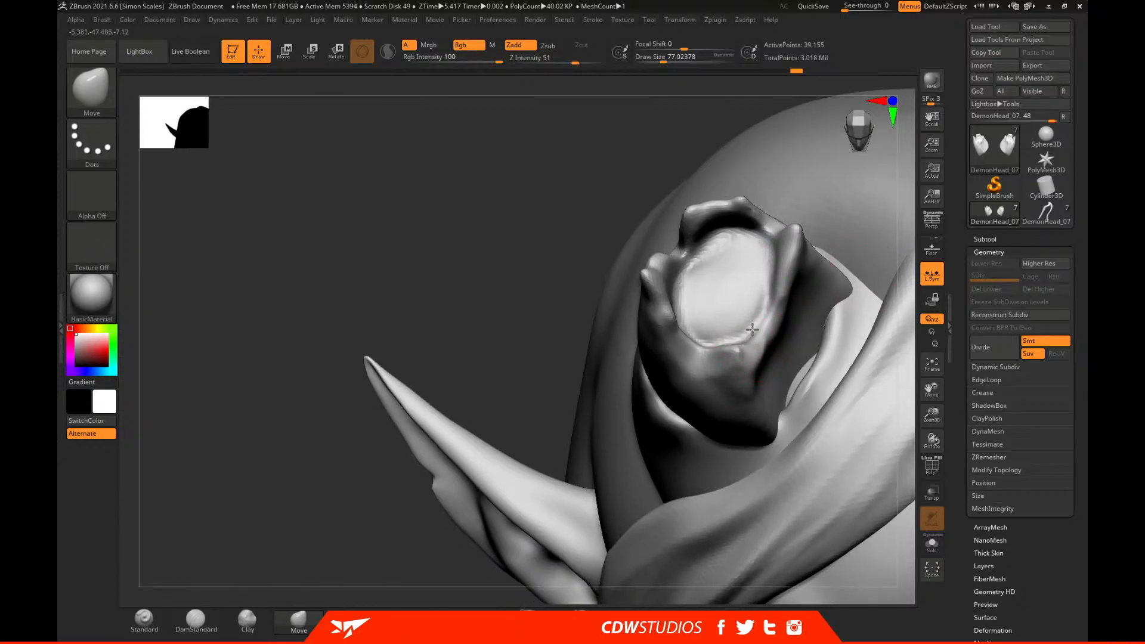
left_click_drag(710, 232, 702, 223)
Move the inner spikes and side walls of the horns into shape, enlarging the Move brush to a draw size of 112.
mouse_move(501, 350)
left_mouse_down()
mouse_move(495, 310)
mouse_move(639, 207)
left_mouse_up()
mouse_move(756, 146)
left_mouse_down()
mouse_move(768, 147)
mouse_move(761, 194)
left_mouse_up()
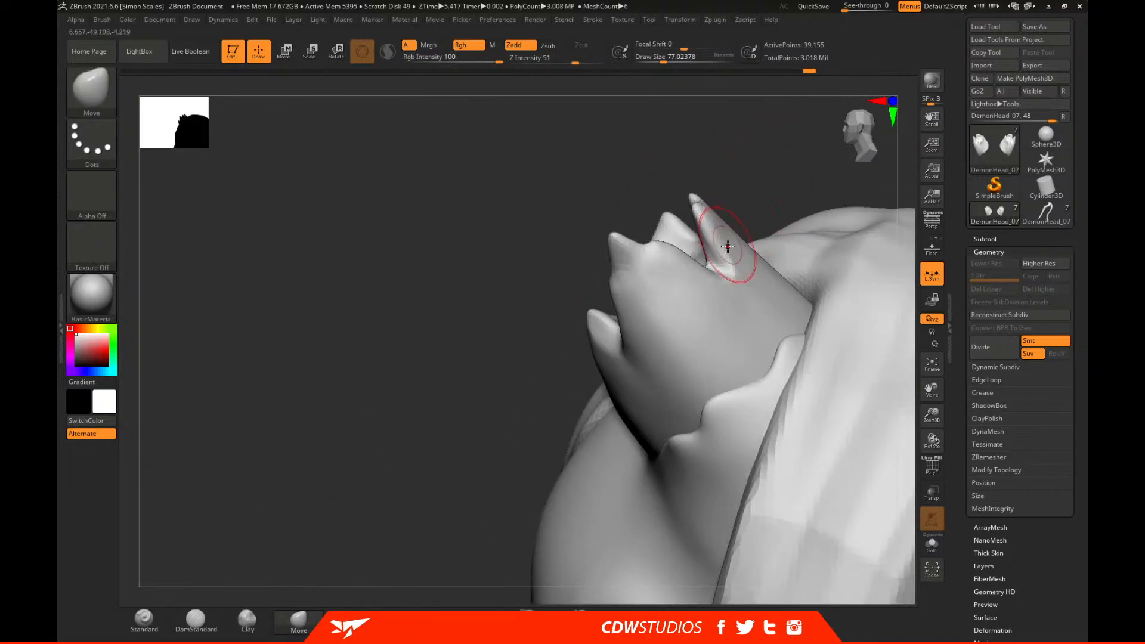
key("space")
left_click_drag(734, 245, 741, 245)
key("space")
mouse_move(768, 291)
left_mouse_down()
mouse_move(762, 269)
mouse_move(771, 276)
left_mouse_up()
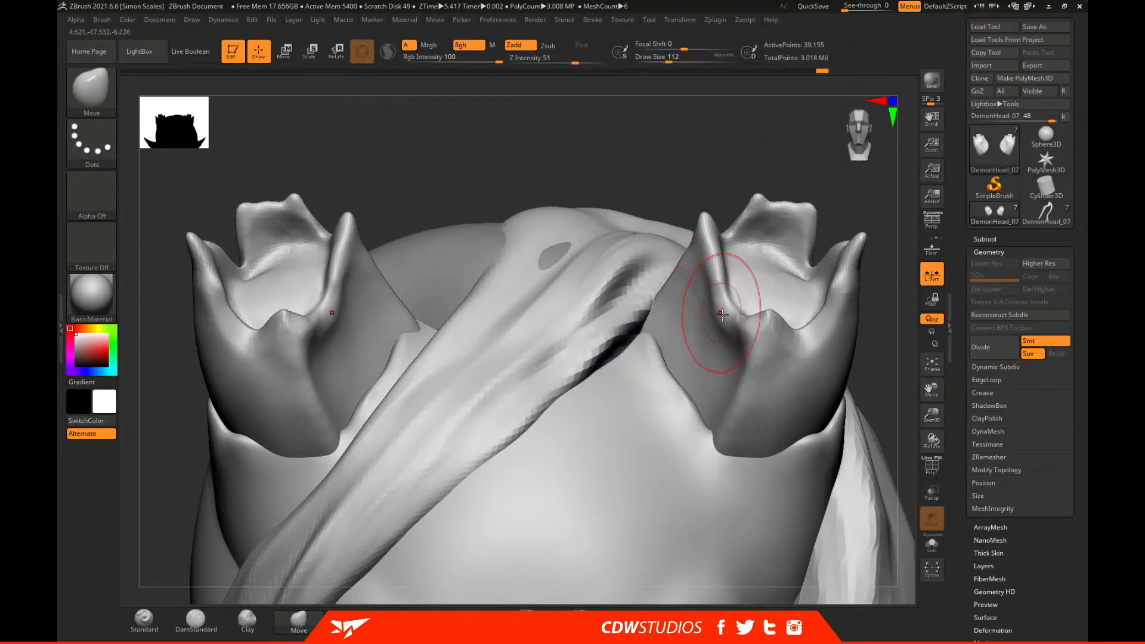
Push the inner edge of the horn cavities upward and adjust the horns' outer side with the Move brush.
left_click_drag(722, 314, 722, 303)
left_click_drag(885, 194, 864, 222)
left_click_drag(731, 318, 728, 283)
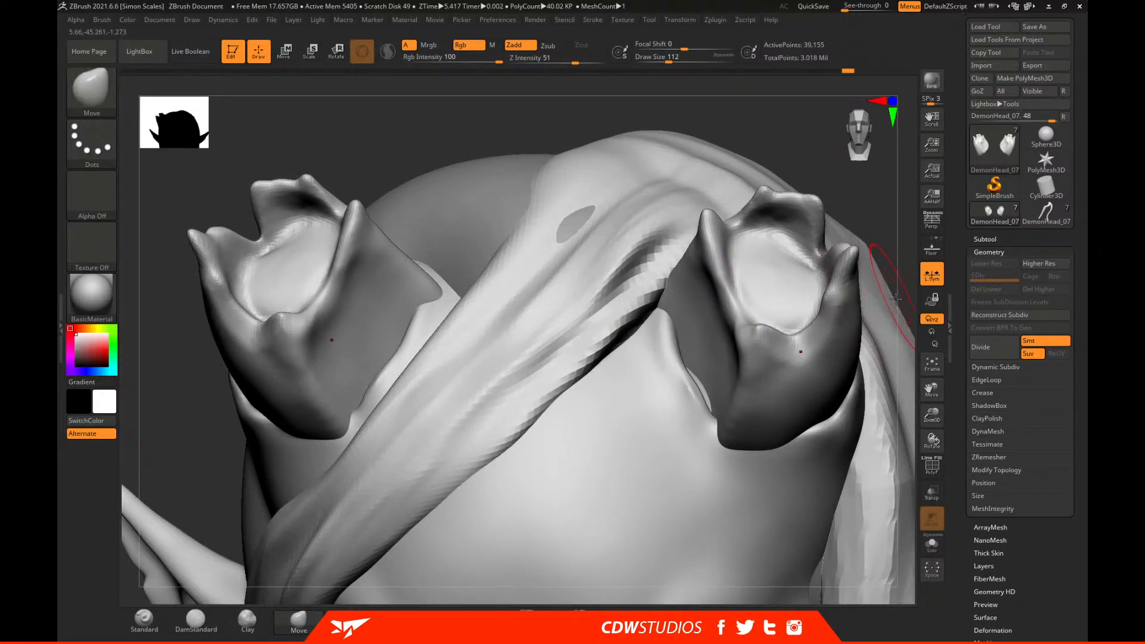
left_click_drag(896, 298, 869, 294)
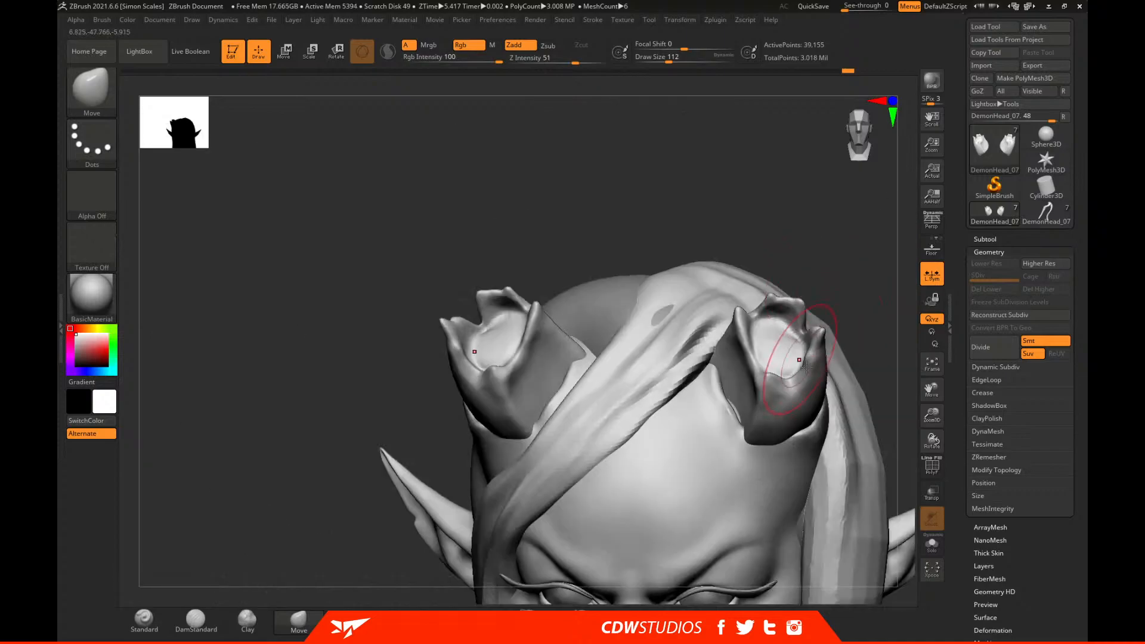
Select the head subtool, lower it to subdivision level 3 and move the skin around the horn bases at a draw size of about 87.
left_click(775, 345, "alt")
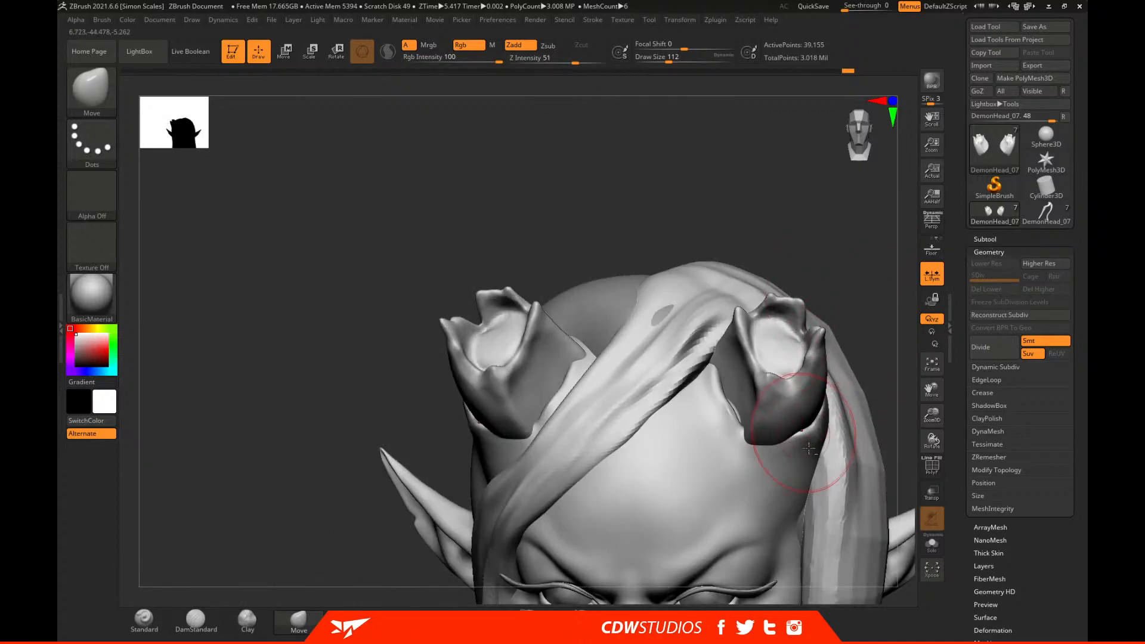
left_click(999, 267)
left_click(998, 267)
left_click_drag(878, 234, 872, 289)
mouse_move(756, 353)
left_mouse_down()
mouse_move(749, 363)
mouse_move(707, 358)
mouse_move(724, 362)
mouse_move(720, 328)
left_mouse_up()
key("space")
left_click_drag(890, 253, 857, 268)
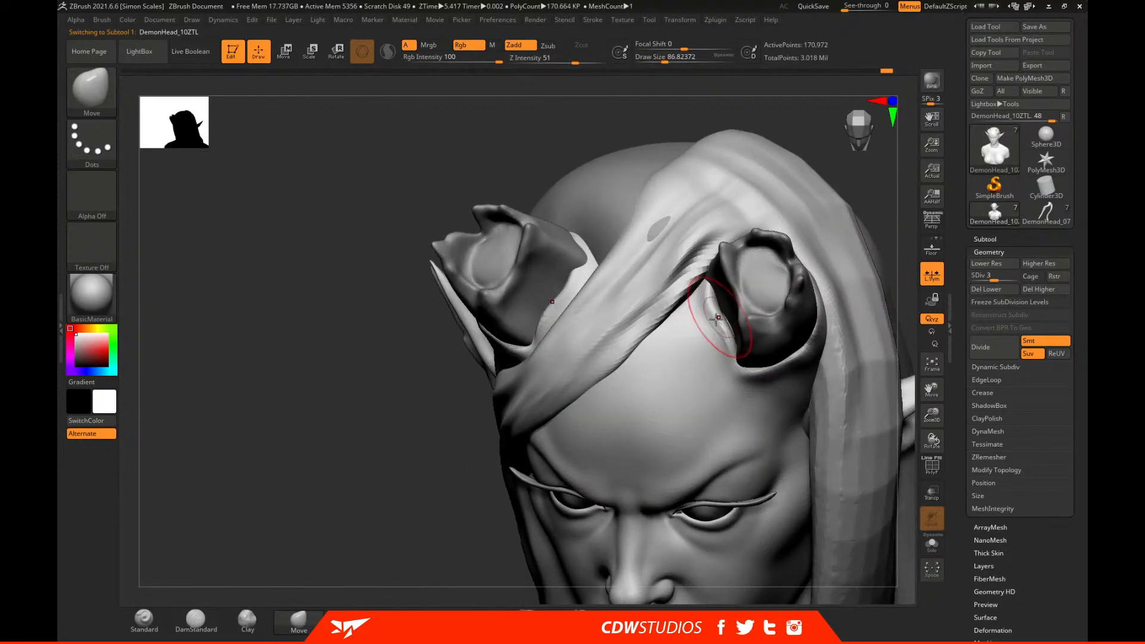
Hide the DemonHead_07 hair strand and PM3D_Sphere3D1_1 subtools, keeping the DemonHead_10ZTL head as the active subtool.
left_click(985, 239)
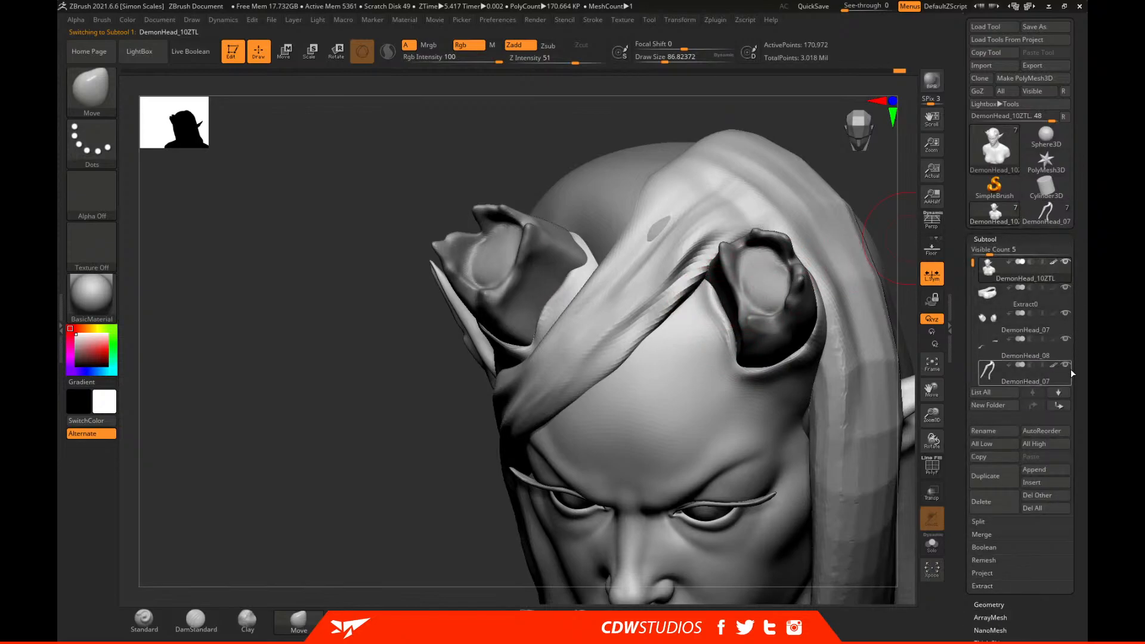
left_click(1067, 366)
left_click_drag(859, 159, 640, 132, "shift")
scroll(1013, 310, "down", 2)
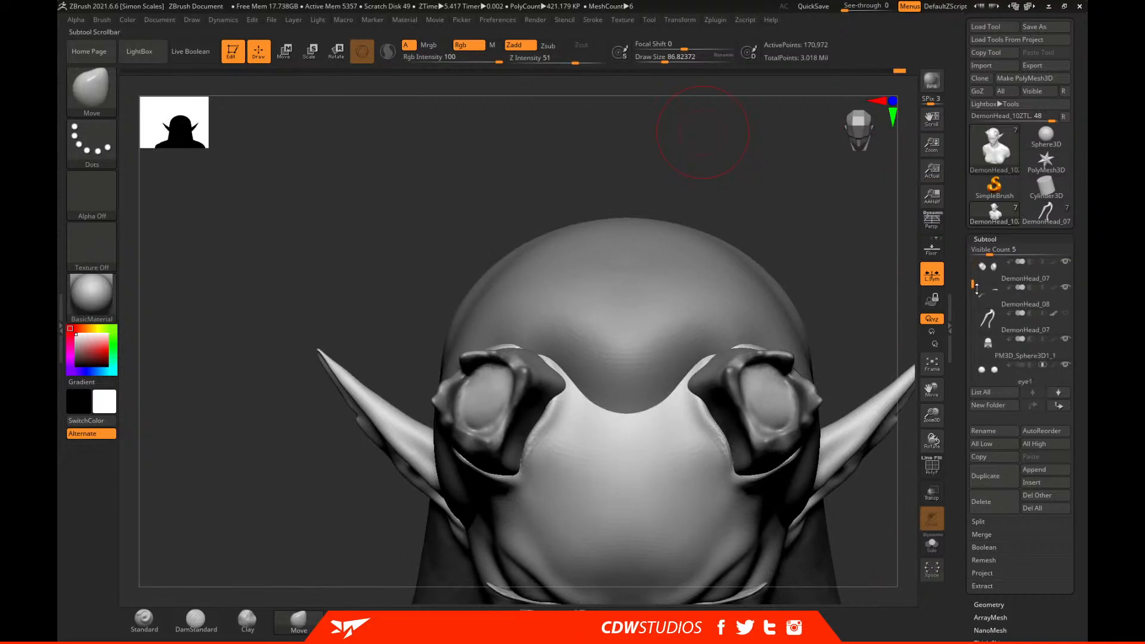
left_click(1050, 343)
left_click(1065, 345)
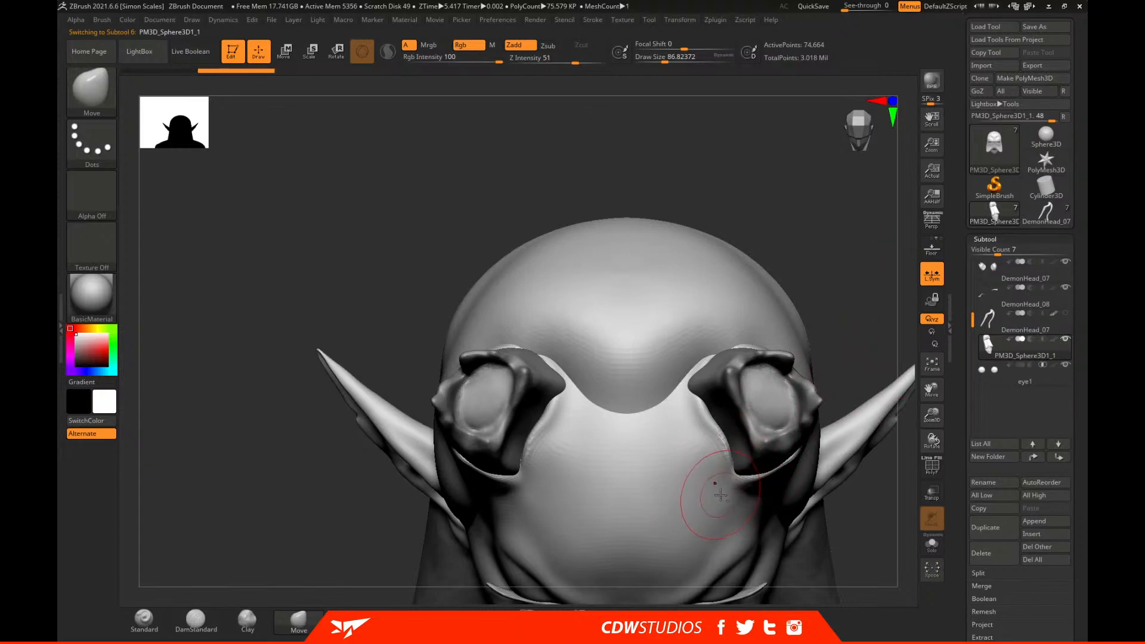
left_click(697, 484, "alt")
left_click(1064, 391)
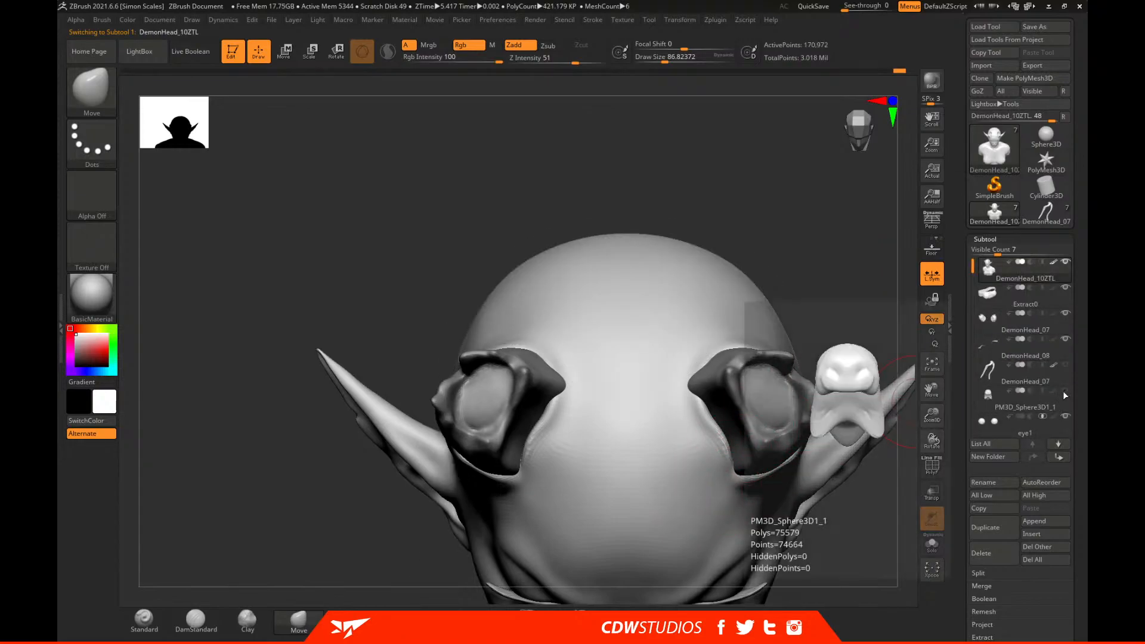
Shape the skin rims around the inner and back edges of the horn bases with the Move brush.
left_click_drag(866, 285, 847, 301)
left_click_drag(702, 384, 694, 381)
left_click_drag(814, 286, 796, 325)
left_click_drag(721, 349, 761, 320)
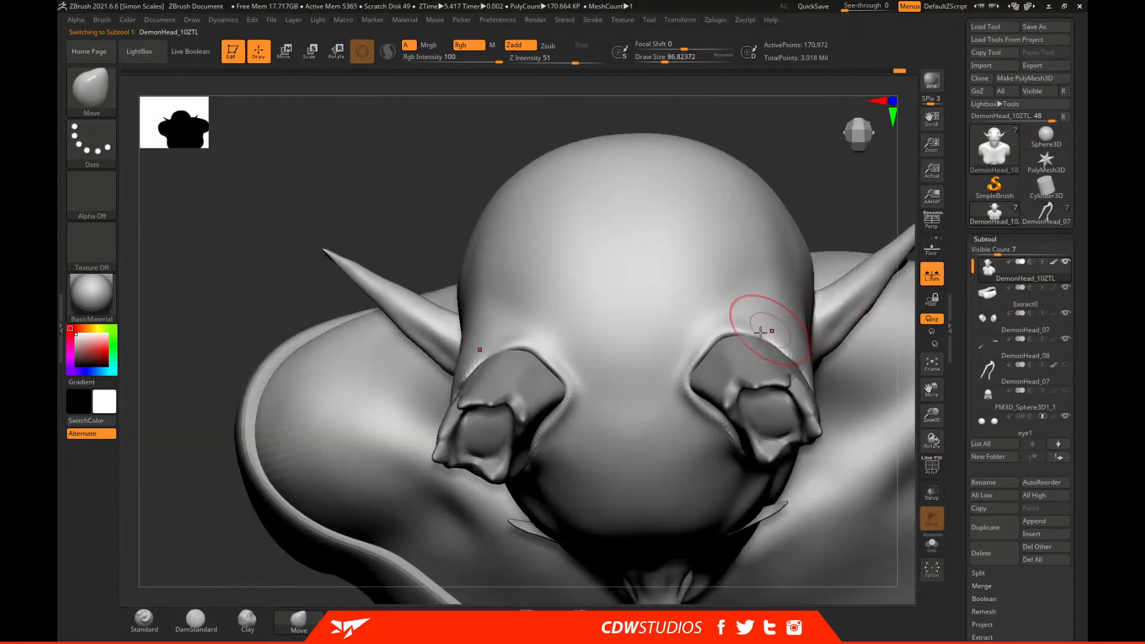
Reshape the skin around the back and outer sides of the horn bases with the Move brush at a draw size of about 101.
left_click_drag(890, 271, 855, 279)
left_click_drag(789, 352, 788, 345)
left_click_drag(748, 146, 732, 349)
key("bracketright")
left_click_drag(801, 297, 793, 257)
left_click_drag(378, 483, 469, 482)
left_click_drag(818, 266, 714, 353)
key("space")
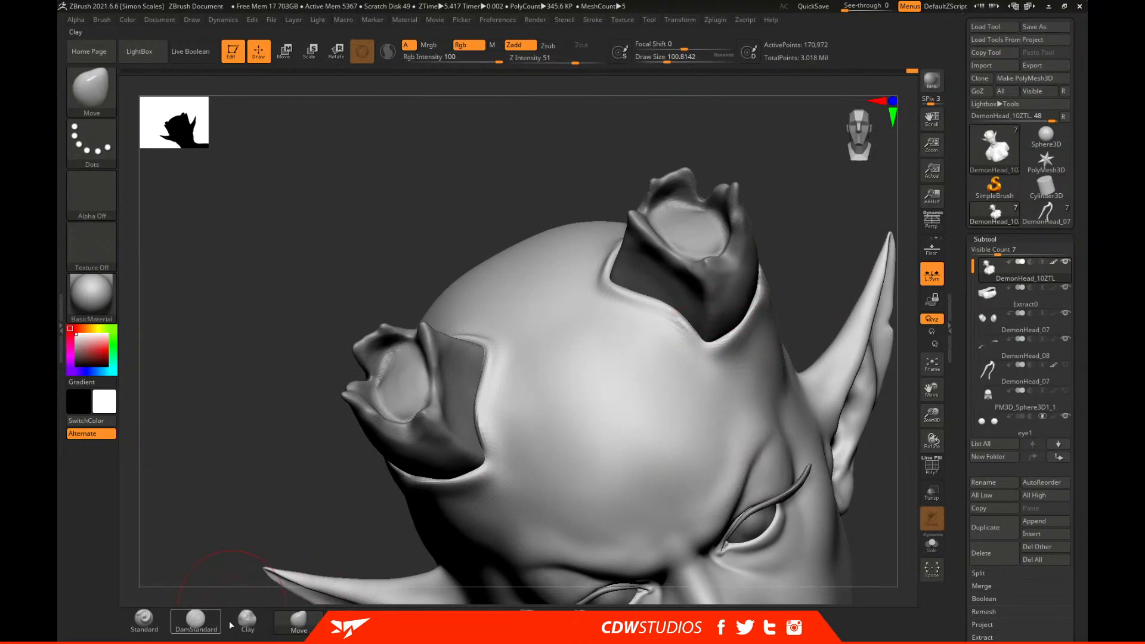
Build up the skin rim along the front of the horn bases with the Standard brush at a draw size of about 62.
left_click(143, 620)
key("space")
mouse_move(734, 349)
left_mouse_down()
mouse_move(708, 349)
mouse_move(708, 378)
left_mouse_up()
left_click_drag(826, 285, 774, 291)
mouse_move(698, 358)
left_mouse_down()
mouse_move(738, 339)
mouse_move(736, 363)
left_mouse_up()
left_click_drag(857, 221, 779, 289)
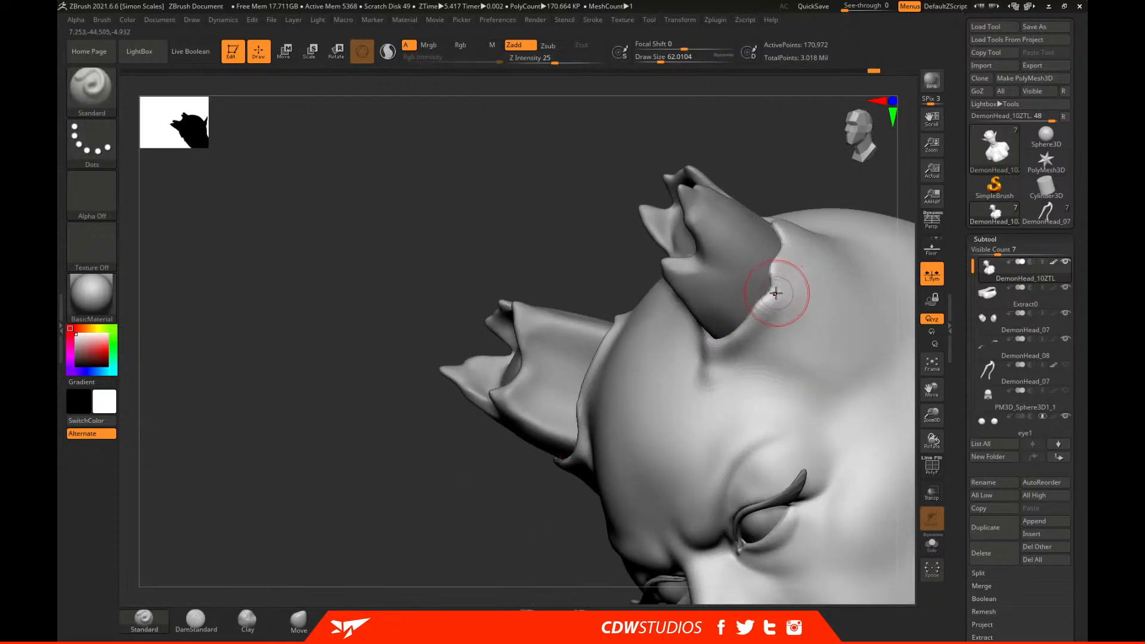
Sharpen the raised skin edge on the outer and inner sides of the horn bases with the Standard brush at about 46.
mouse_move(811, 165)
left_mouse_down("alt")
mouse_move(793, 187)
mouse_move(769, 189)
left_mouse_up("alt")
key("space")
left_click_drag(743, 297, 735, 296)
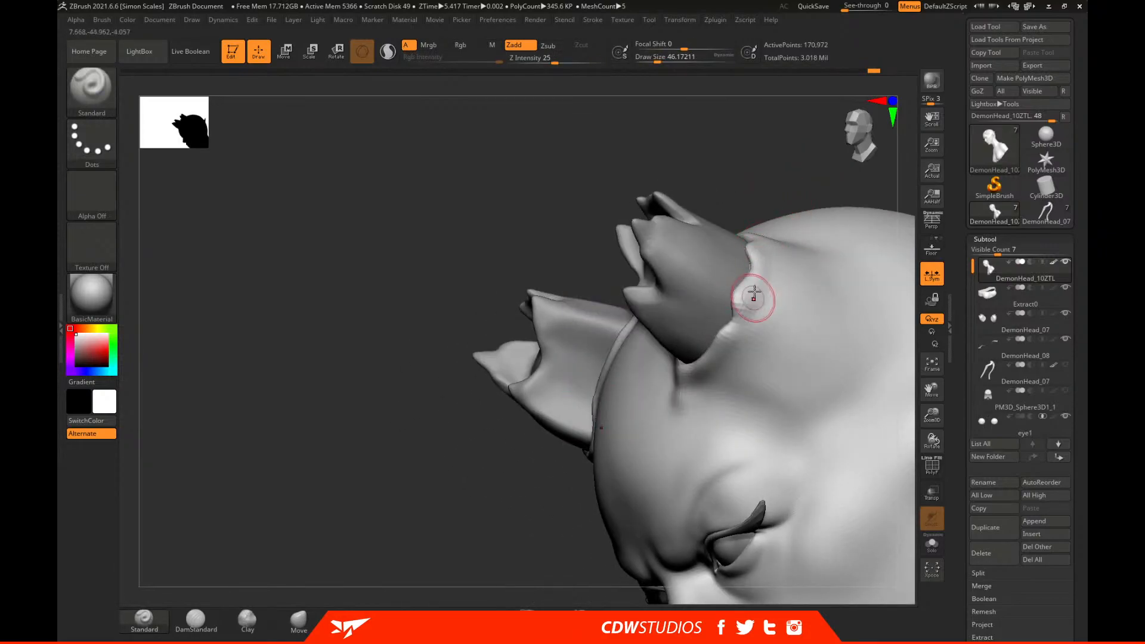
mouse_move(782, 226)
left_mouse_down()
mouse_move(684, 357)
mouse_move(615, 315)
left_mouse_up()
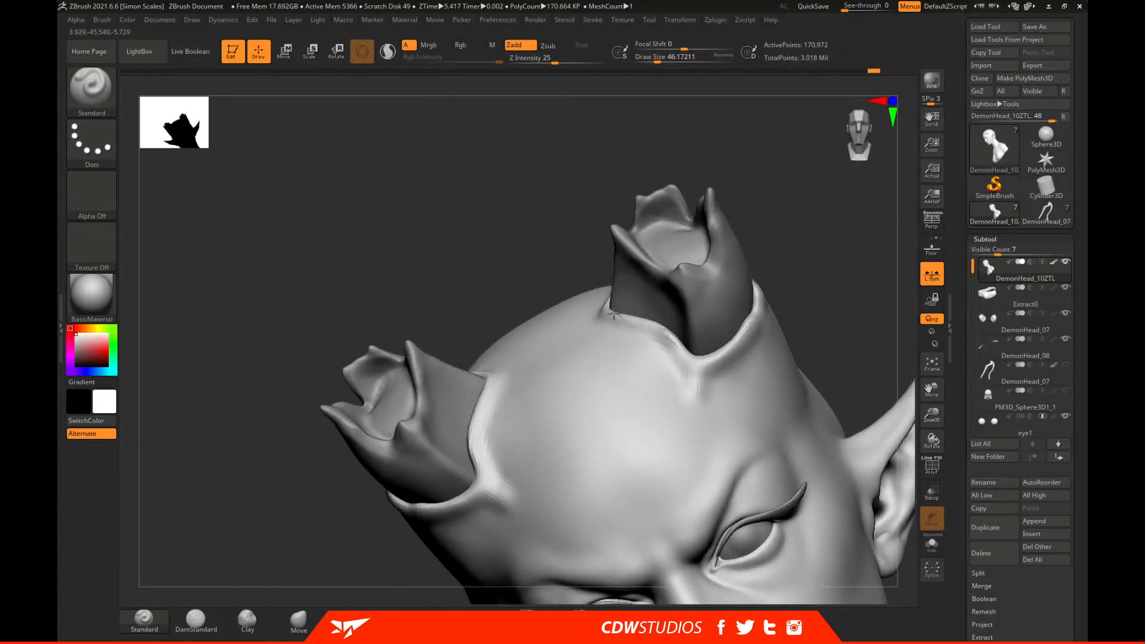
Pull the inner and outer rims of the skin up into points against the horns with the Move brush at about 59 to 74.
left_click(298, 620)
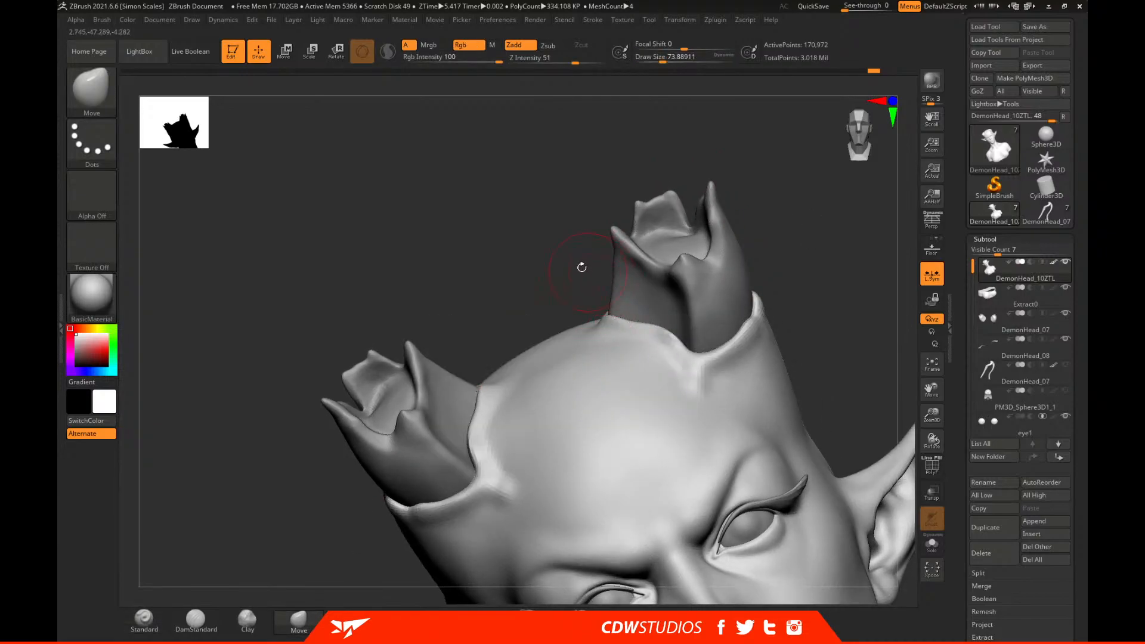
left_click_drag(584, 269, 573, 260)
key("space")
left_click_drag(606, 327, 612, 304)
left_click_drag(842, 233, 656, 287)
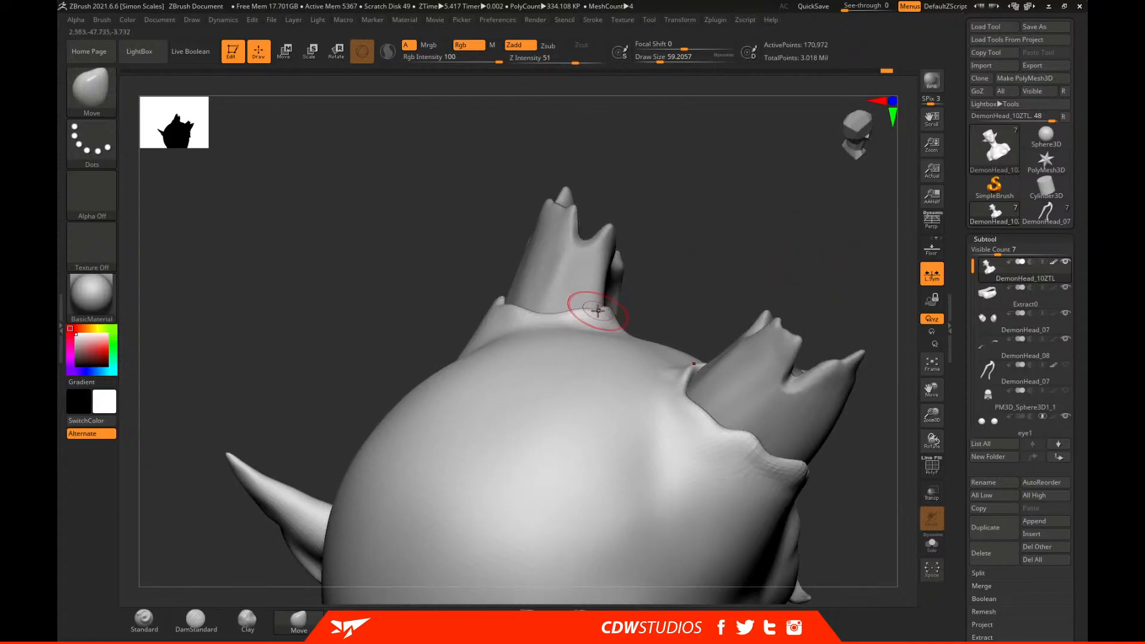
mouse_move(605, 300)
right_mouse_down()
mouse_move(563, 314)
mouse_move(579, 291)
mouse_move(644, 298)
mouse_move(567, 263)
right_mouse_up()
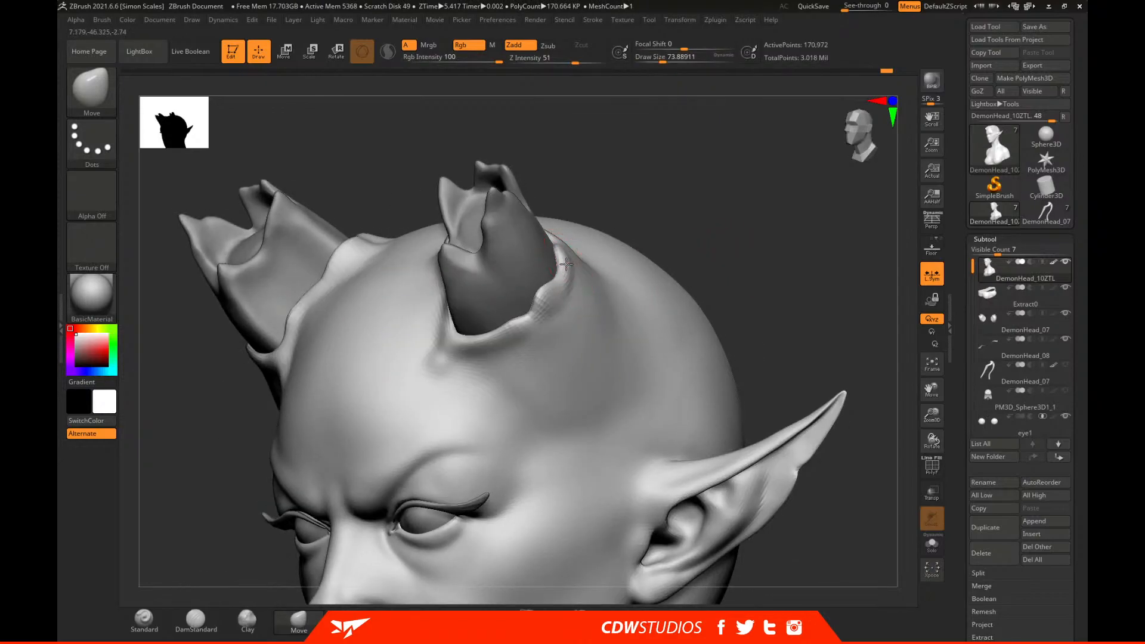
right_click_drag(747, 196, 792, 242)
Raise the head to subdivision level 4 and soften the skin folds around the horn bases with FormSoft at a draw size of about 56.
left_click(988, 239)
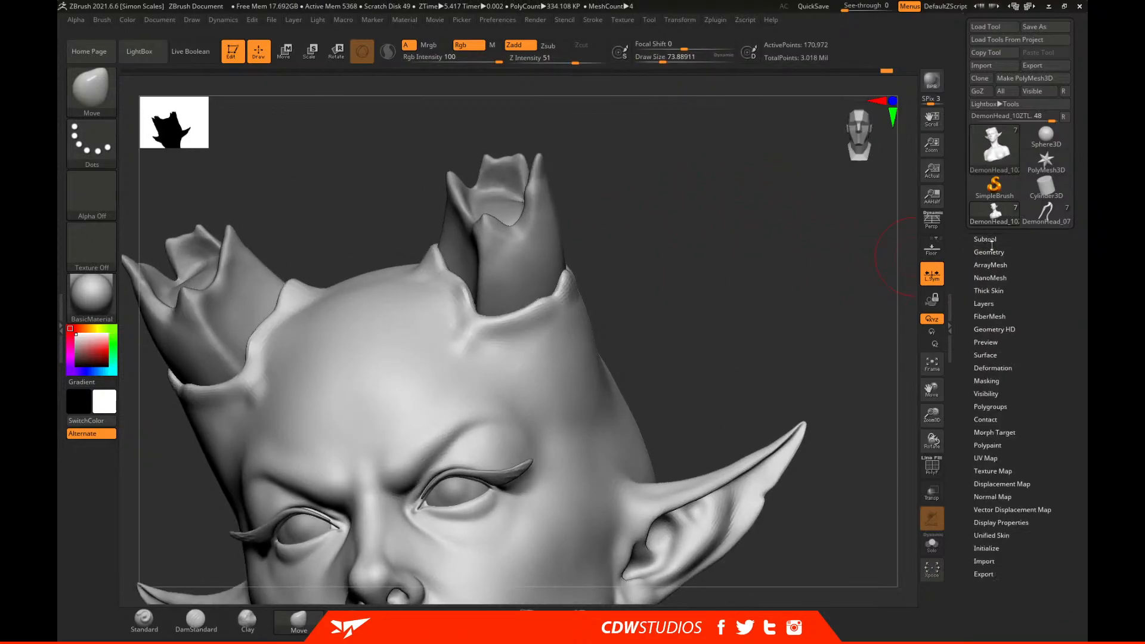
left_click(1000, 251)
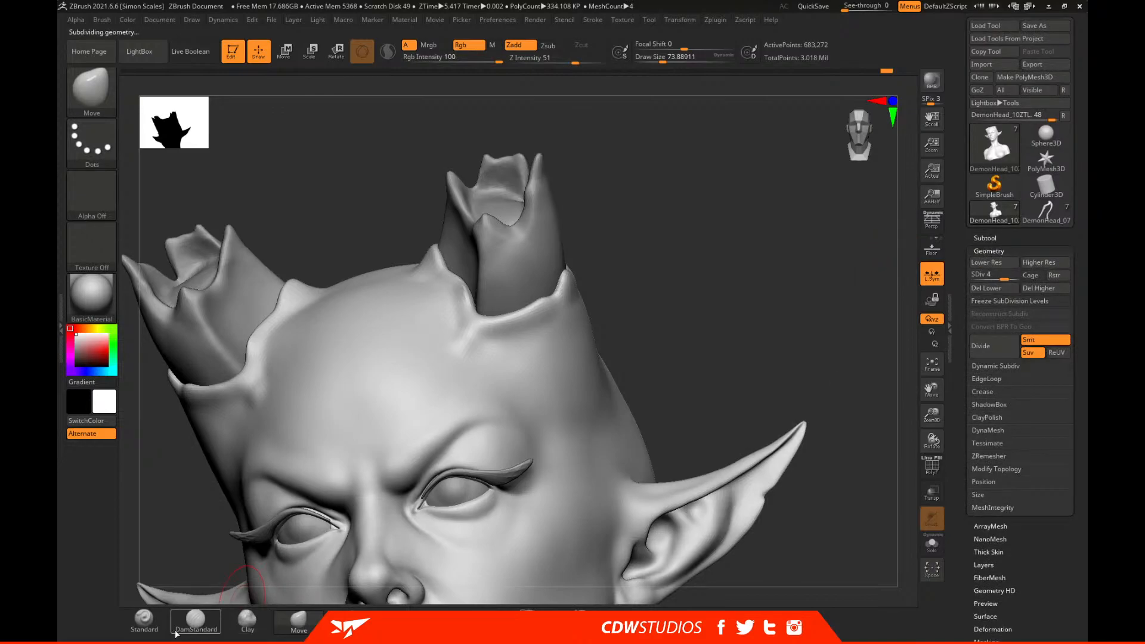
left_click(406, 620)
key("space")
left_click_drag(488, 334, 484, 334)
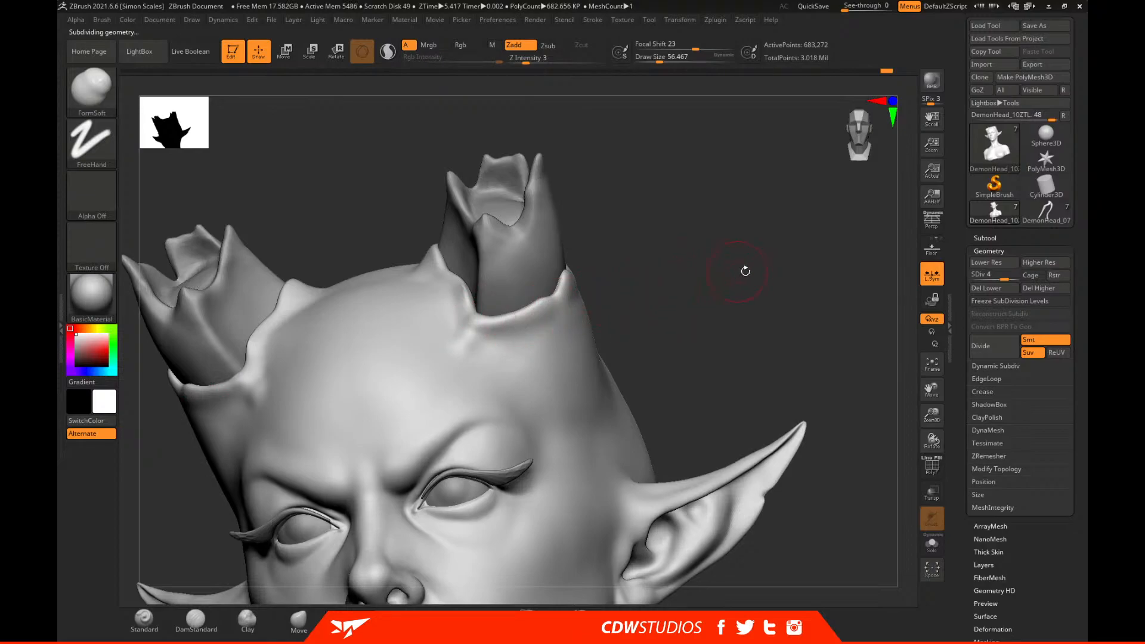
left_click_drag(742, 271, 775, 287, "alt")
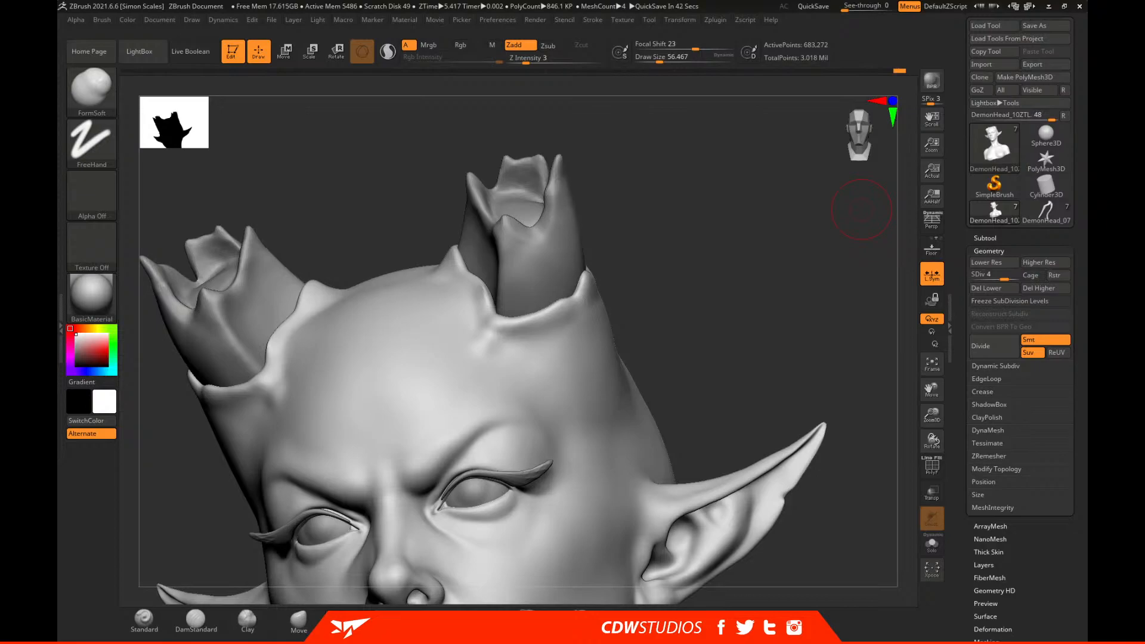
mouse_move(751, 287)
left_mouse_down()
mouse_move(723, 277)
mouse_move(716, 322)
left_mouse_up()
Pull the outer point of the skin rim further up along the horn with the Move brush.
left_click(299, 621)
left_click_drag(588, 299, 581, 271)
left_click_drag(786, 257, 788, 233)
Select the broken horns subtool DemonHead_07 and re-DynaMesh it at a resolution of 432.
left_click(553, 232, "alt")
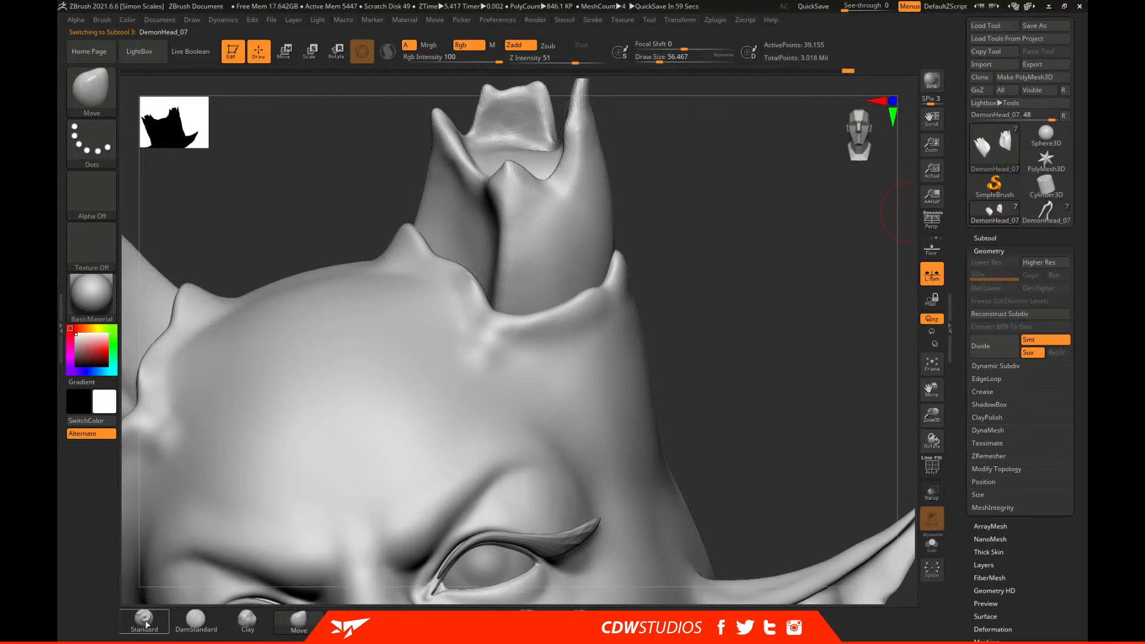
left_click(145, 621)
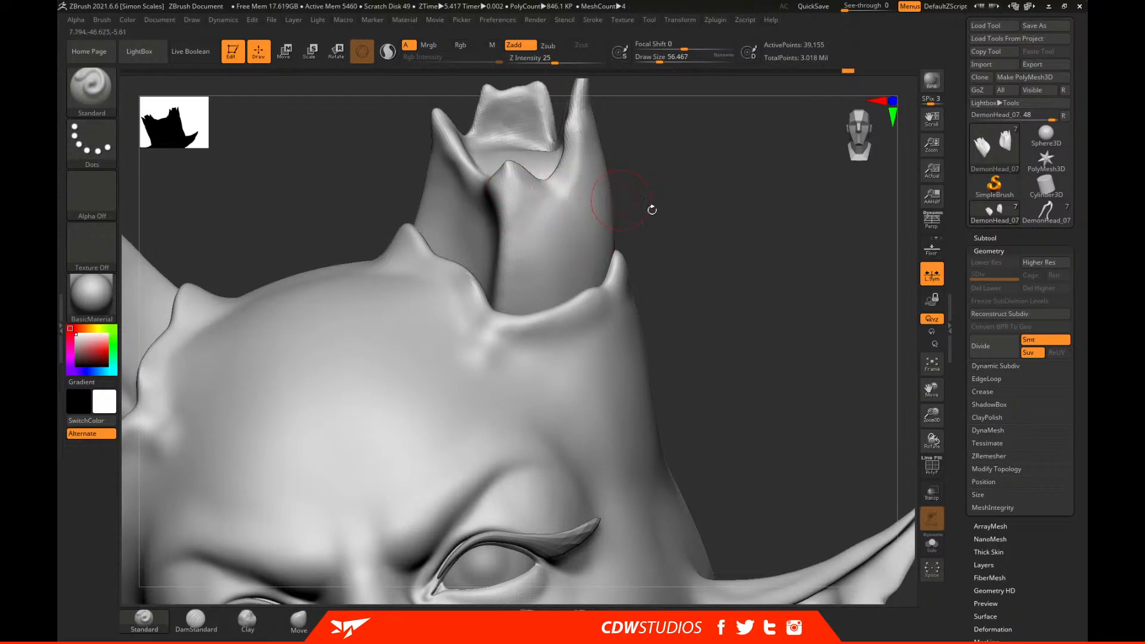
left_click(993, 251)
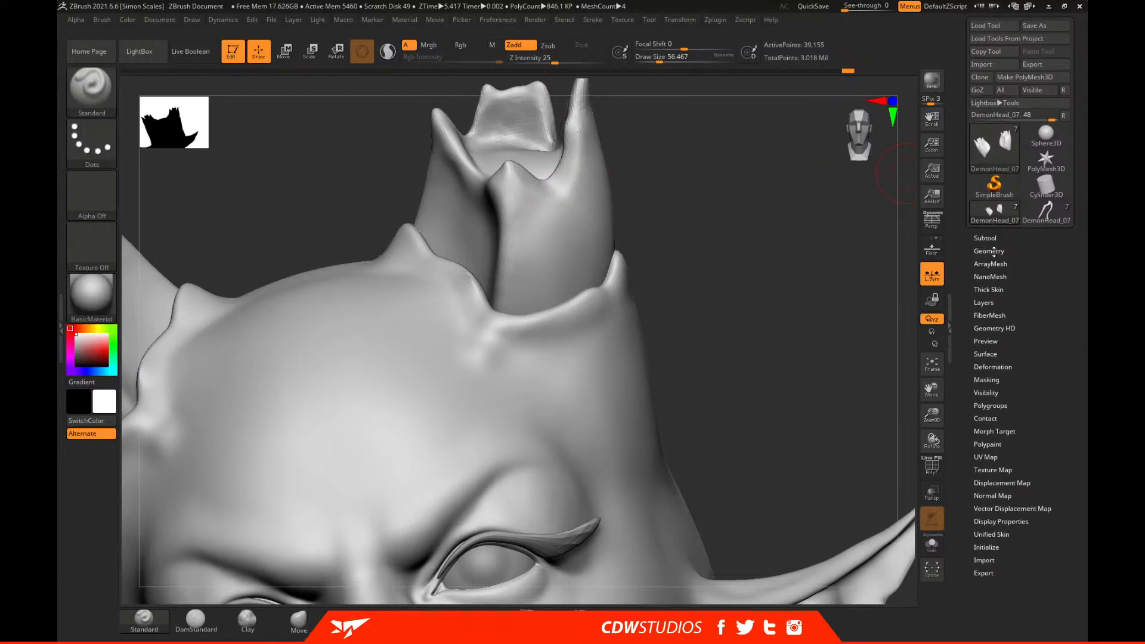
left_click(988, 251)
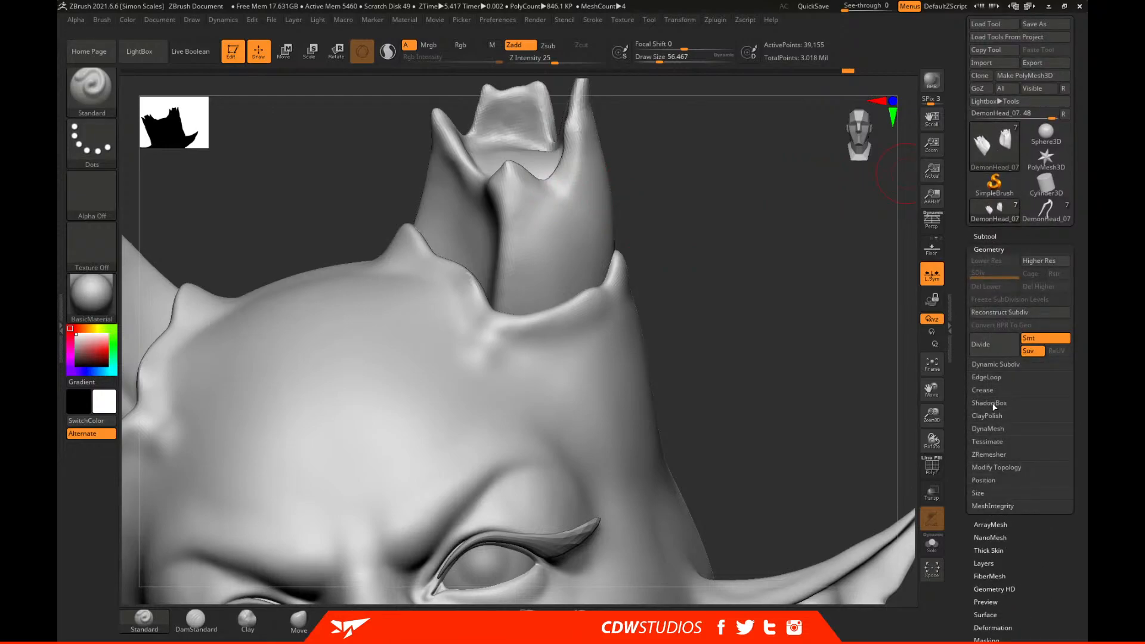
left_click(988, 429)
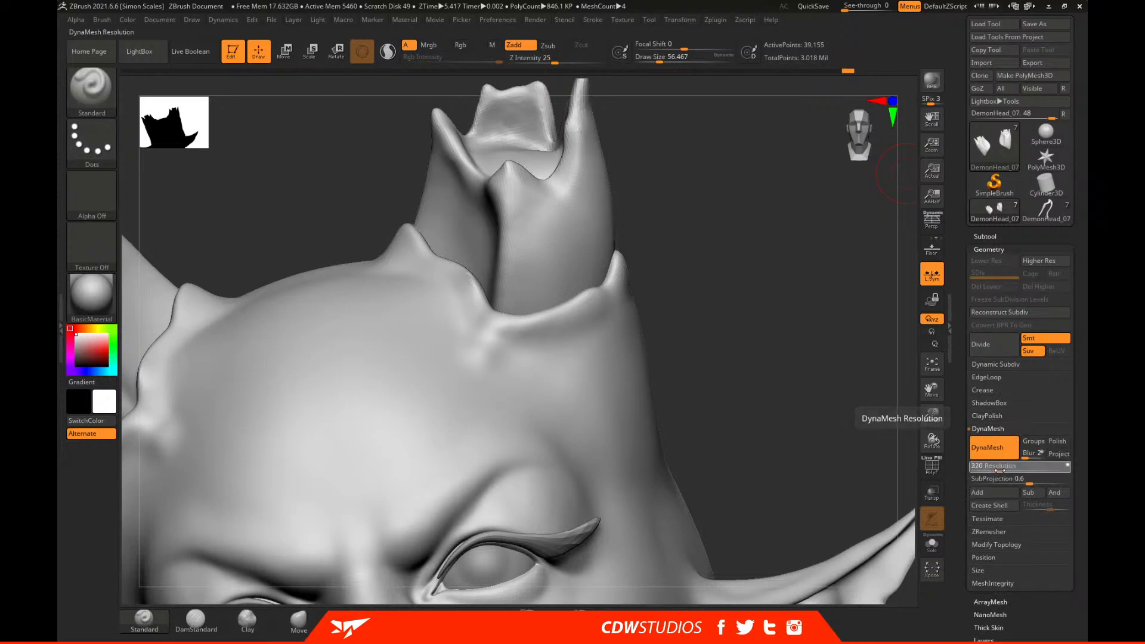
key("ctrl")
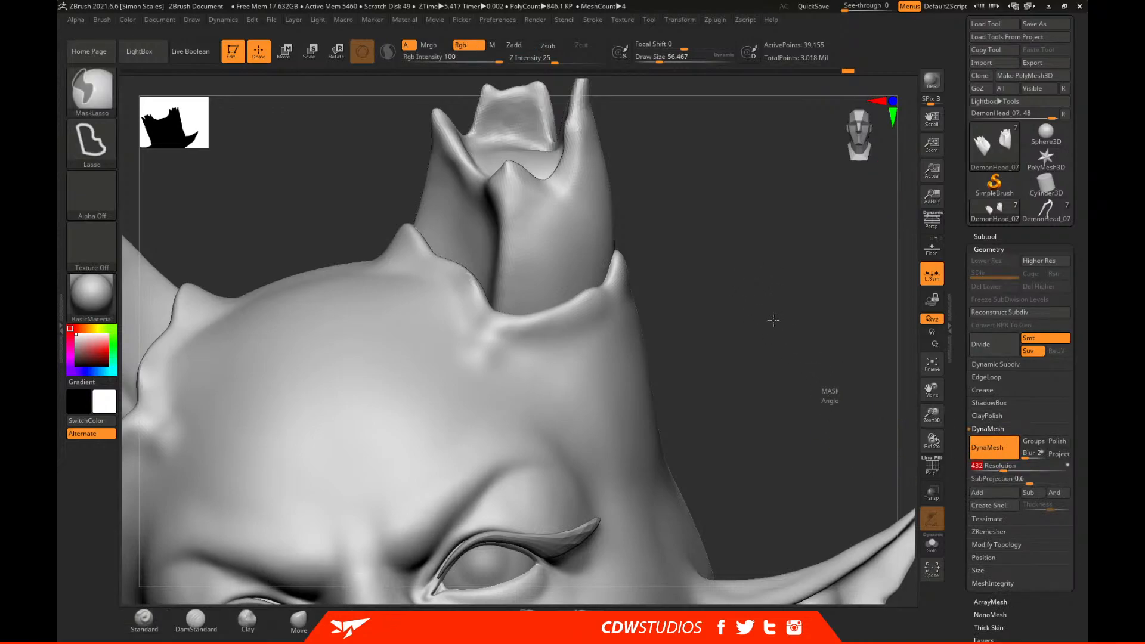
left_click_drag(774, 324, 786, 342, "ctrl")
Smooth the horns' broken edges and shape their front corners and lower faces with the Standard brush at Z Intensity 25.
left_click_drag(537, 233, 525, 223, "shift")
left_click_drag(680, 181, 706, 183)
left_click_drag(519, 218, 522, 263)
left_click_drag(516, 314, 515, 322)
left_click_drag(670, 267, 621, 268)
left_click_drag(501, 351, 519, 267)
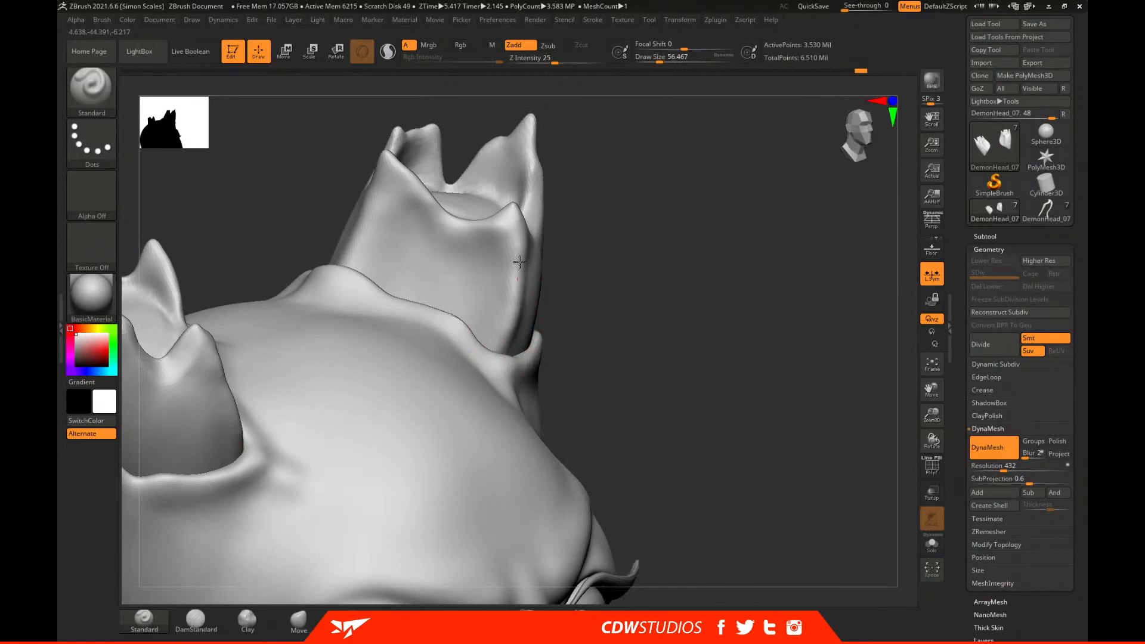
mouse_move(557, 222)
left_mouse_down()
mouse_move(706, 324)
mouse_move(677, 339)
mouse_move(575, 338)
left_mouse_up()
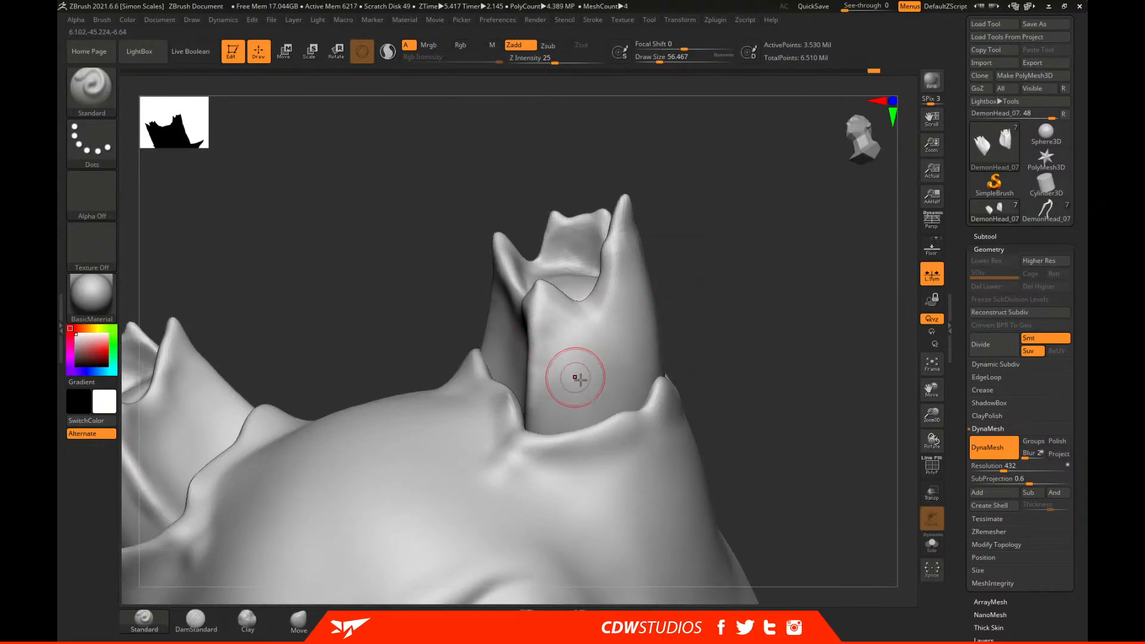
left_click_drag(537, 412, 648, 368)
mouse_move(692, 352)
left_mouse_down()
mouse_move(712, 344)
mouse_move(668, 343)
left_mouse_up()
key("space")
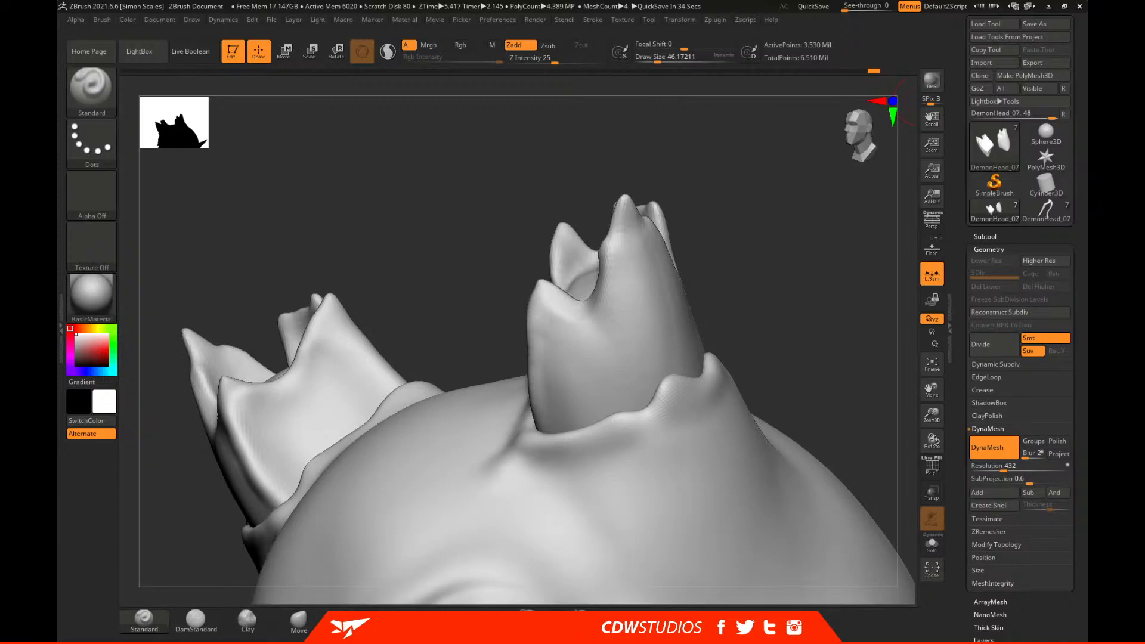
Examine the surface ridges and broken ends of the horns in the reference photos.
right_click_drag(1087, 454, 686, 352)
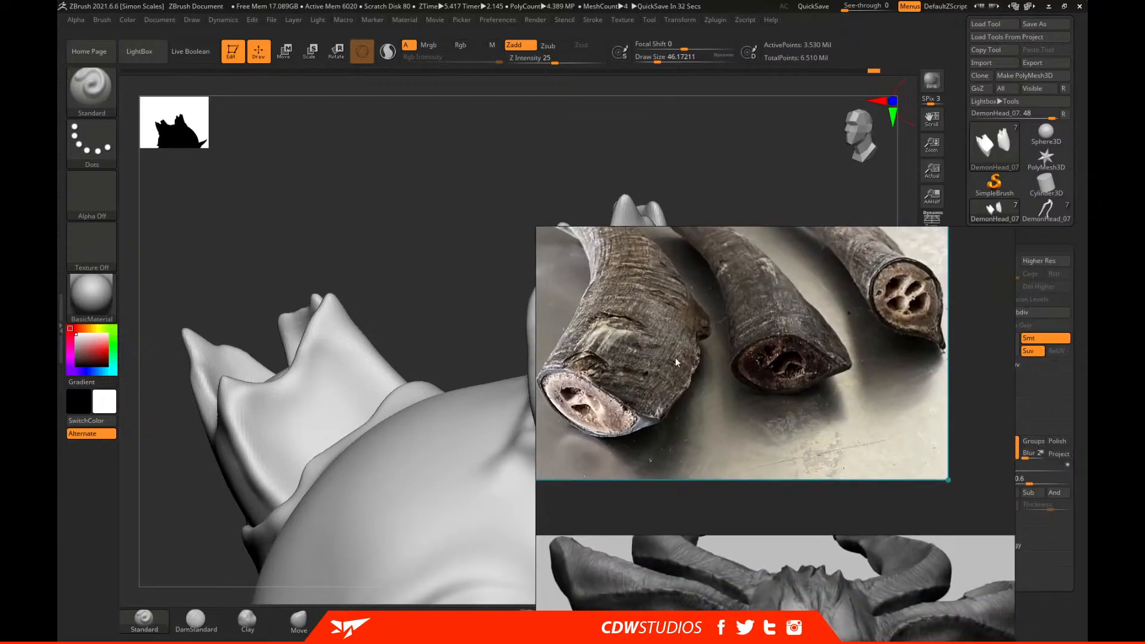
left_click_drag(666, 356, 680, 527)
scroll(786, 453, "up", 4)
middle_click_drag(786, 453, 858, 416)
right_click_drag(803, 425, 1144, 417)
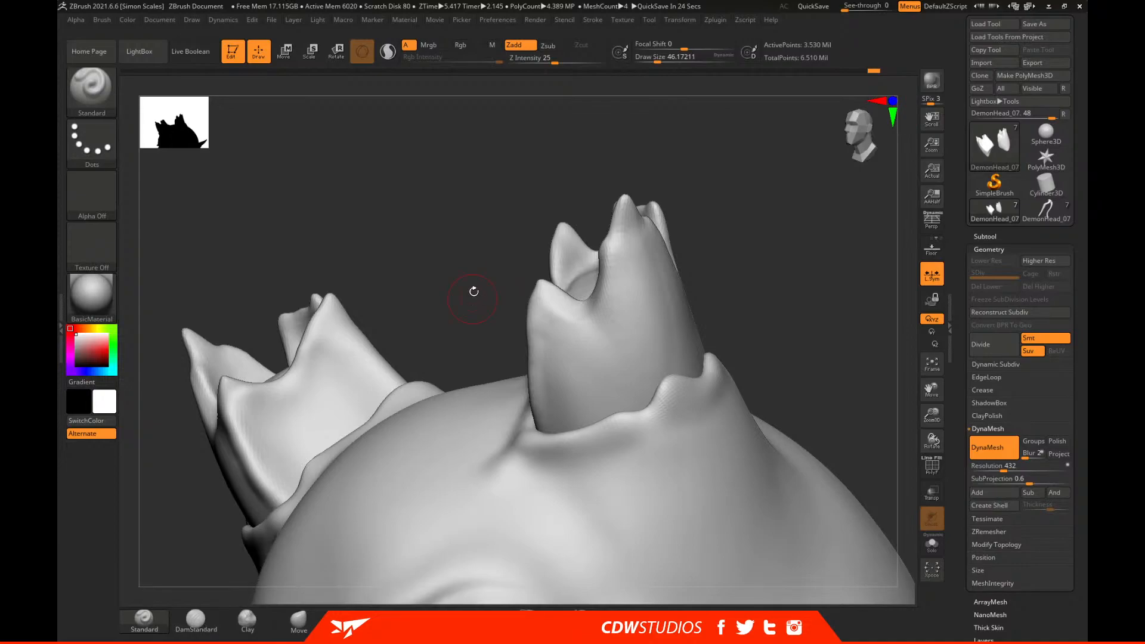
Sculpt thin crosswise ridges around the front base of the horns with ClayBuildup at Z Intensity 20 and a draw size of about 49.
key("b")
key("c")
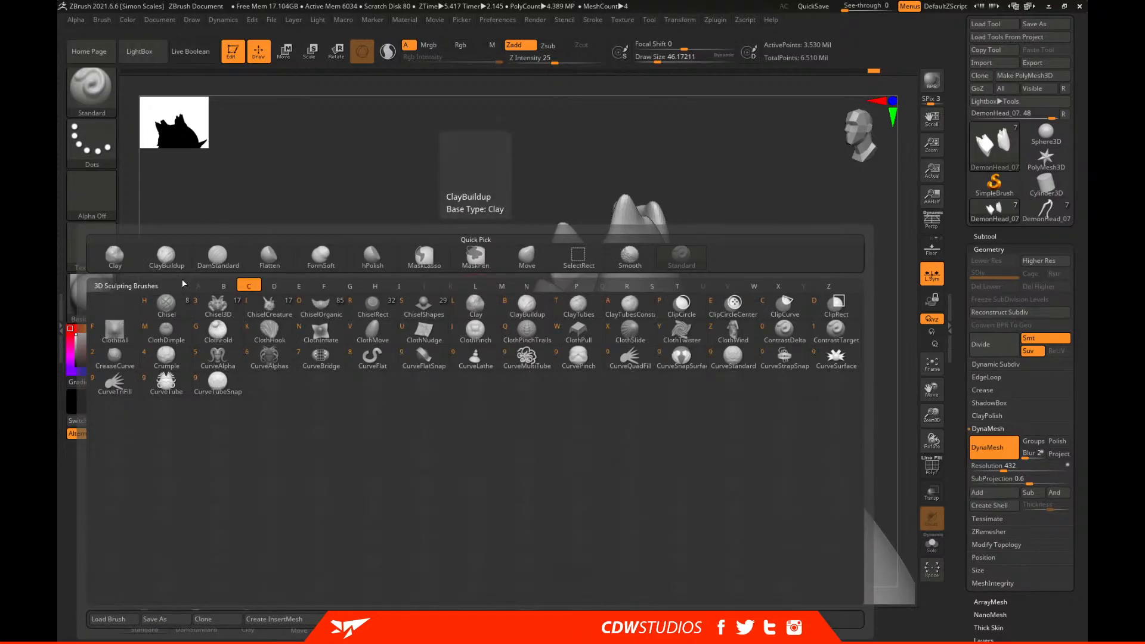
key("b")
left_click_drag(815, 282, 845, 243, "alt")
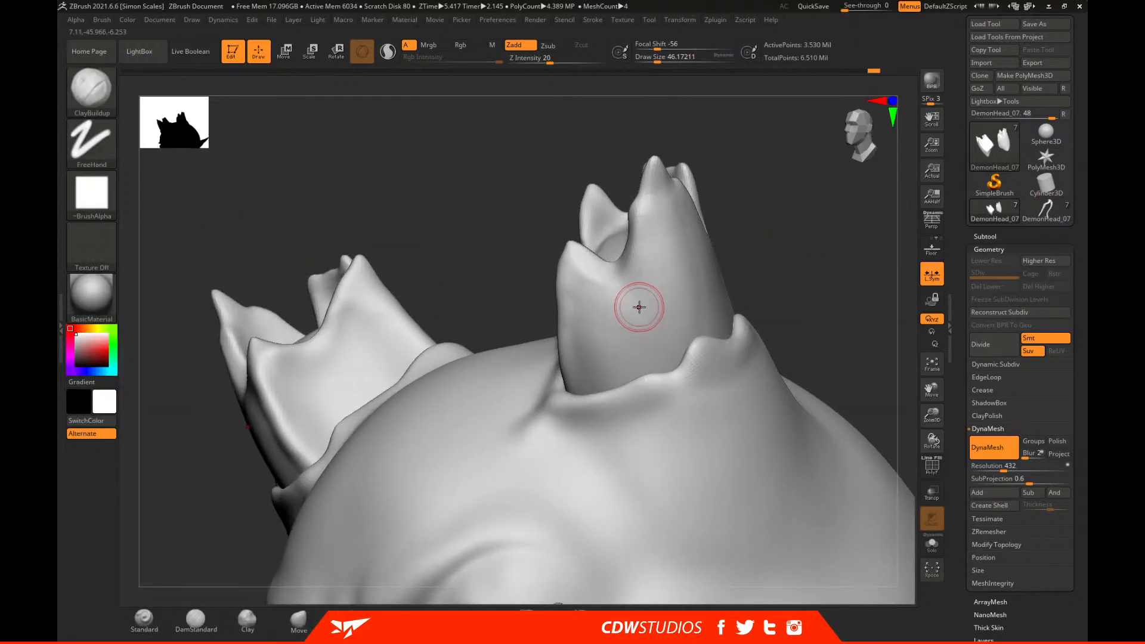
mouse_move(602, 364)
left_mouse_down()
mouse_move(672, 338)
mouse_move(629, 363)
left_mouse_up()
left_click_drag(788, 313, 868, 284, "alt")
key("space")
left_click_drag(702, 330, 613, 347)
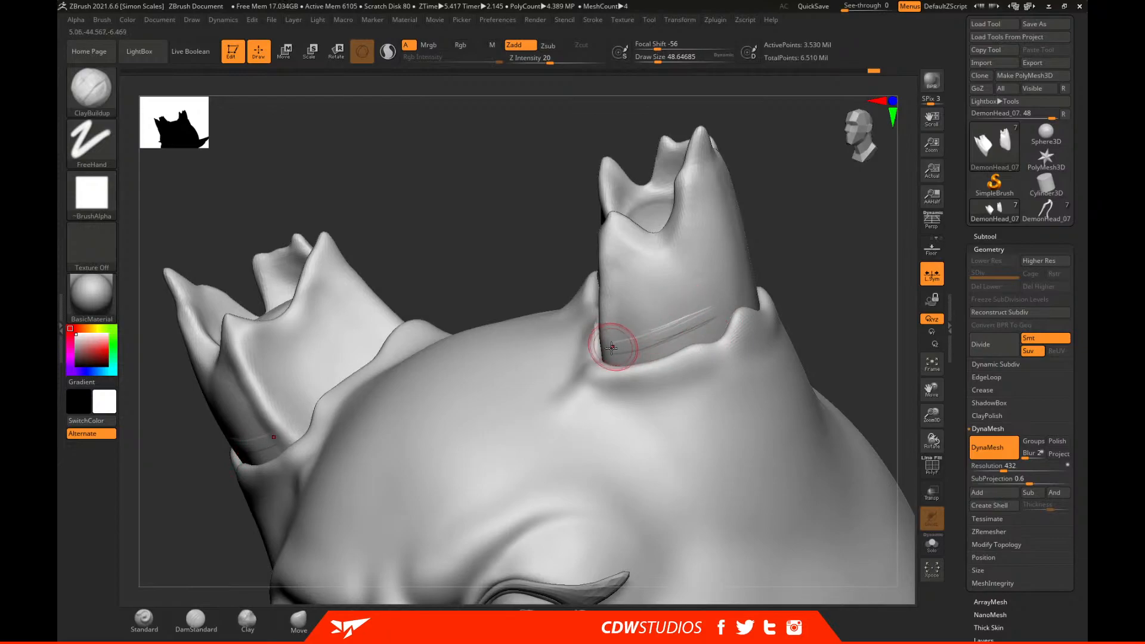
left_click_drag(710, 310, 609, 362)
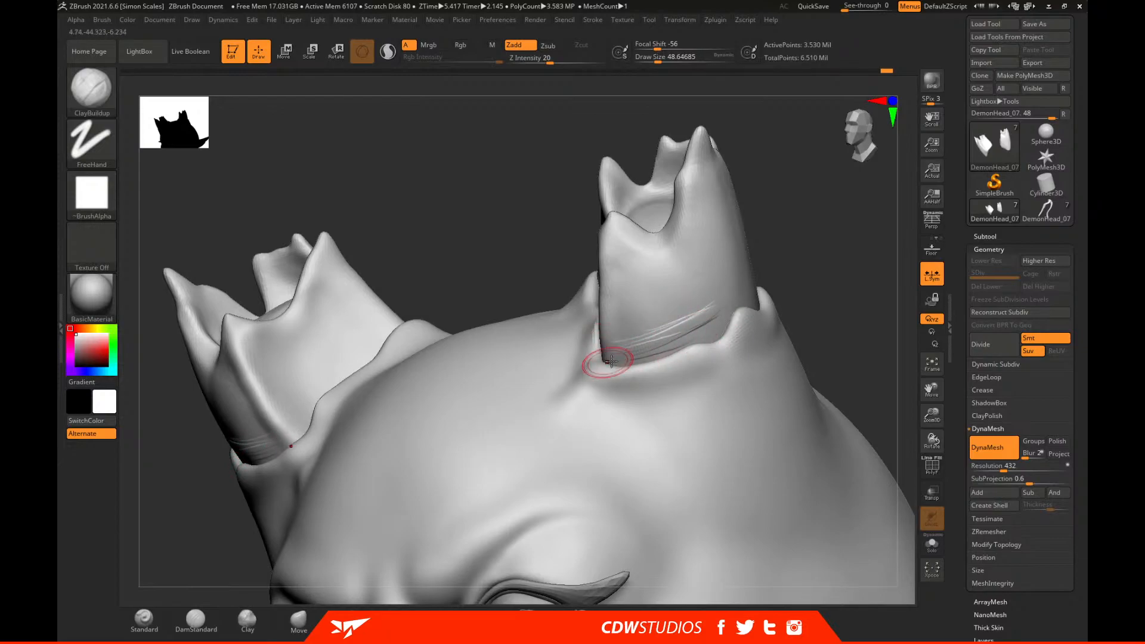
left_click_drag(700, 335, 629, 362)
mouse_move(834, 279)
left_mouse_down()
mouse_move(686, 342)
mouse_move(713, 333)
left_mouse_up()
Isolate the horns, wrap more ridges around their middle with ClayBuildup at a draw size of about 71, and show the other subtools again.
key("space")
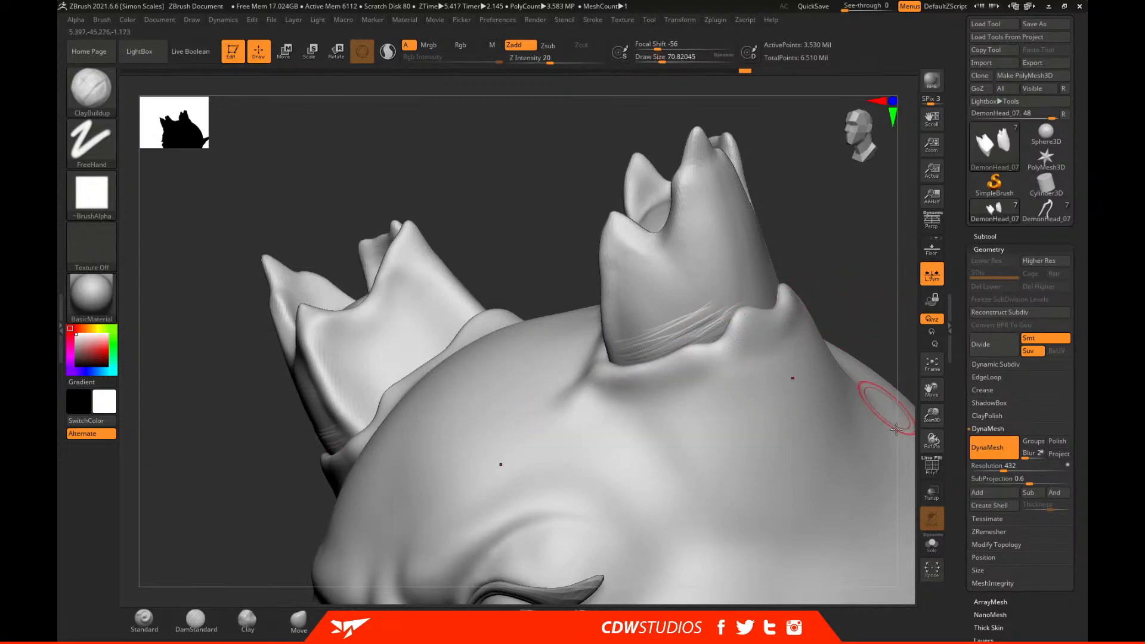
left_click(932, 544)
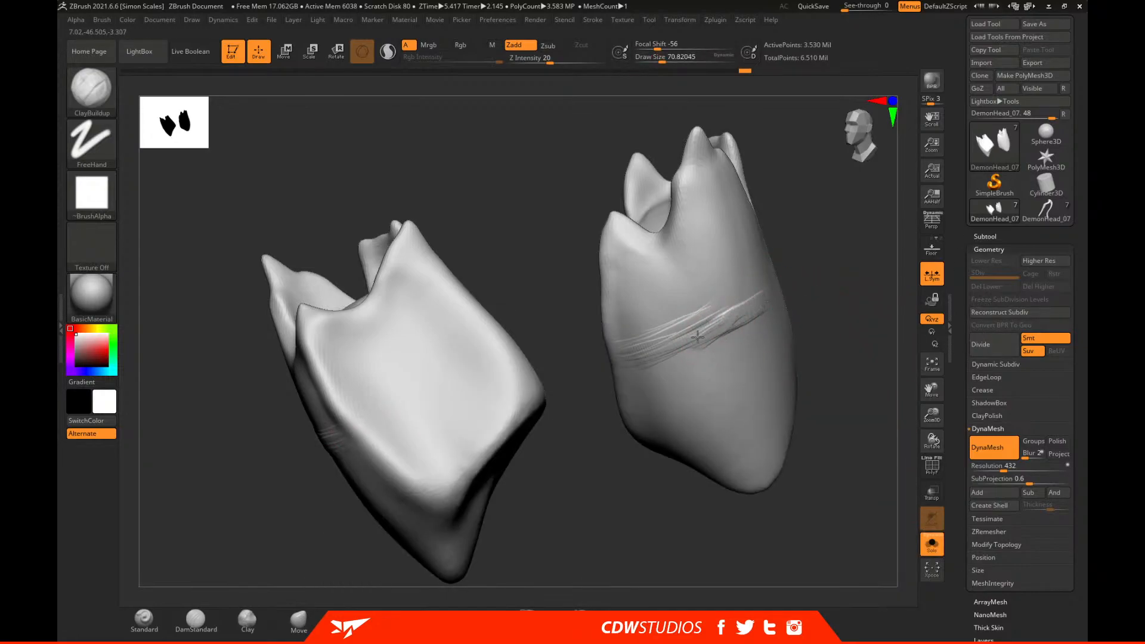
left_click_drag(795, 269, 793, 278)
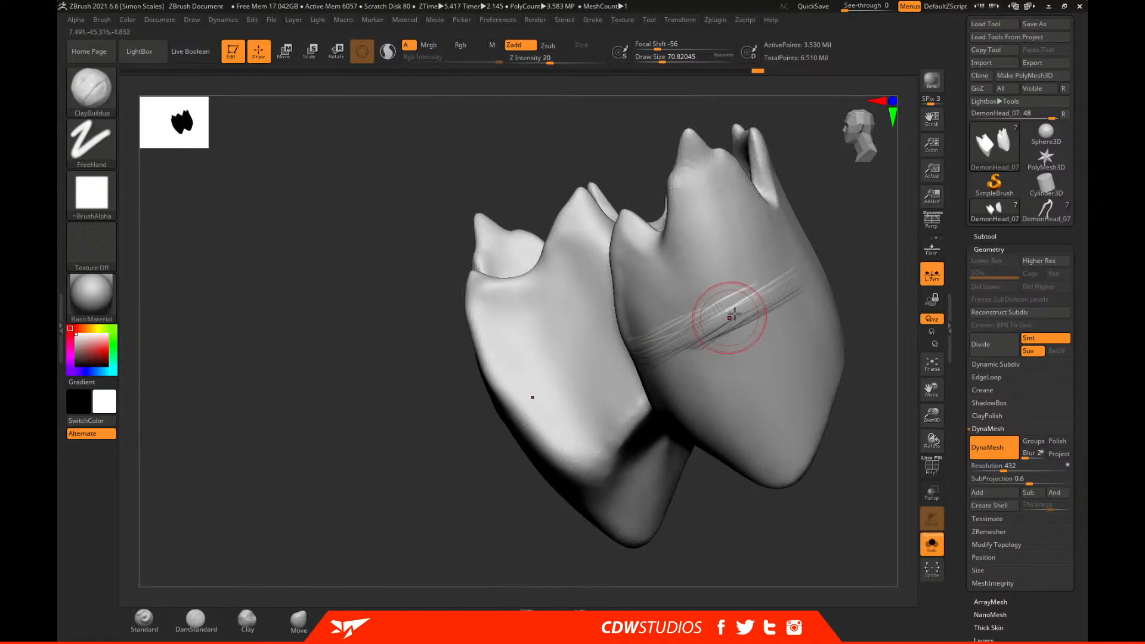
mouse_move(866, 256)
left_mouse_down()
mouse_move(799, 248)
mouse_move(757, 263)
mouse_move(805, 238)
mouse_move(782, 248)
left_mouse_up()
mouse_move(634, 410)
left_mouse_down()
mouse_move(643, 336)
mouse_move(692, 312)
mouse_move(634, 332)
mouse_move(642, 310)
mouse_move(727, 277)
mouse_move(608, 300)
mouse_move(763, 244)
mouse_move(637, 285)
left_mouse_up()
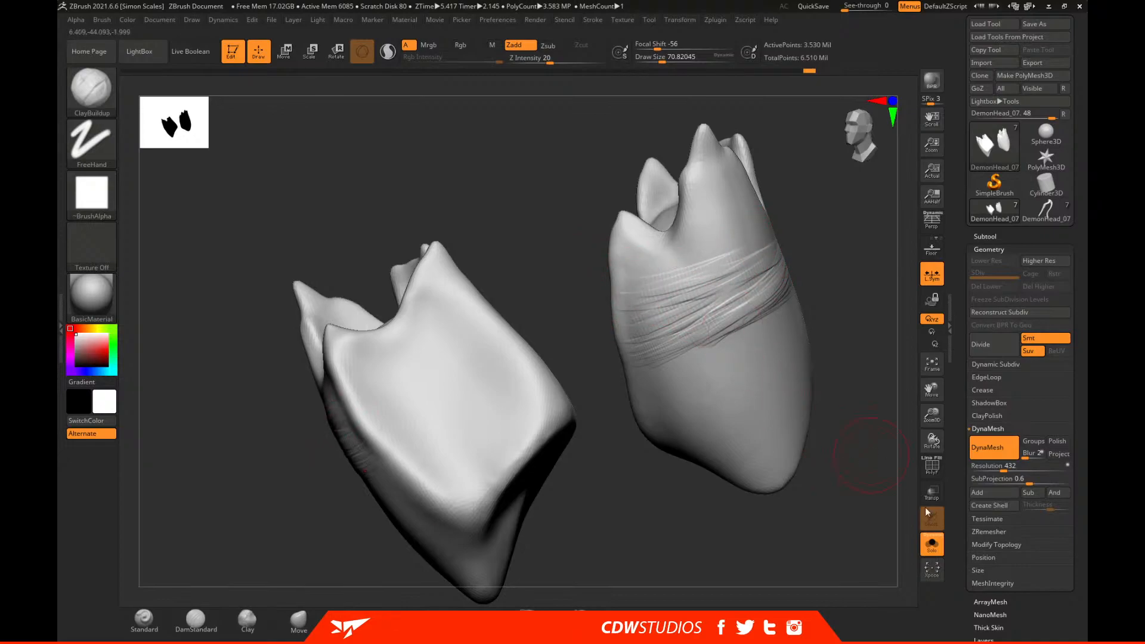
left_click(932, 540)
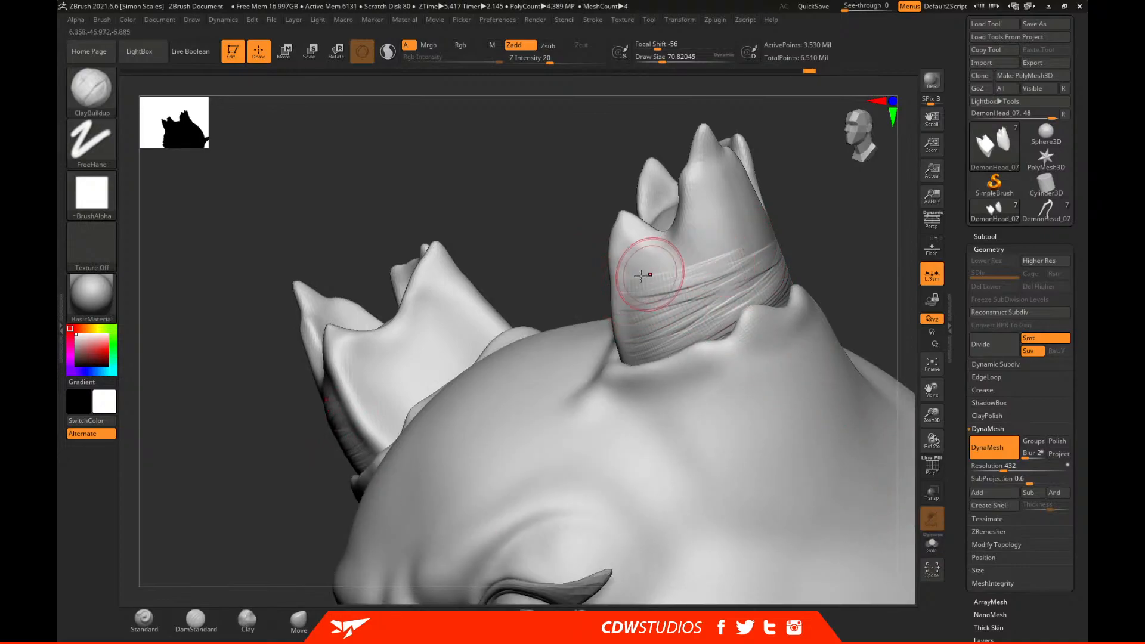
Extend the ClayBuildup ridges up the front and across the outer side of the horns.
left_click_drag(648, 268, 735, 245)
left_click_drag(832, 238, 753, 250)
mouse_move(718, 274)
left_mouse_down()
mouse_move(785, 232)
mouse_move(767, 235)
mouse_move(767, 221)
mouse_move(672, 245)
mouse_move(695, 233)
left_mouse_up()
mouse_move(790, 202)
left_mouse_down()
mouse_move(695, 235)
mouse_move(775, 211)
mouse_move(692, 216)
mouse_move(695, 196)
left_mouse_up()
right_click_drag(695, 197, 731, 250)
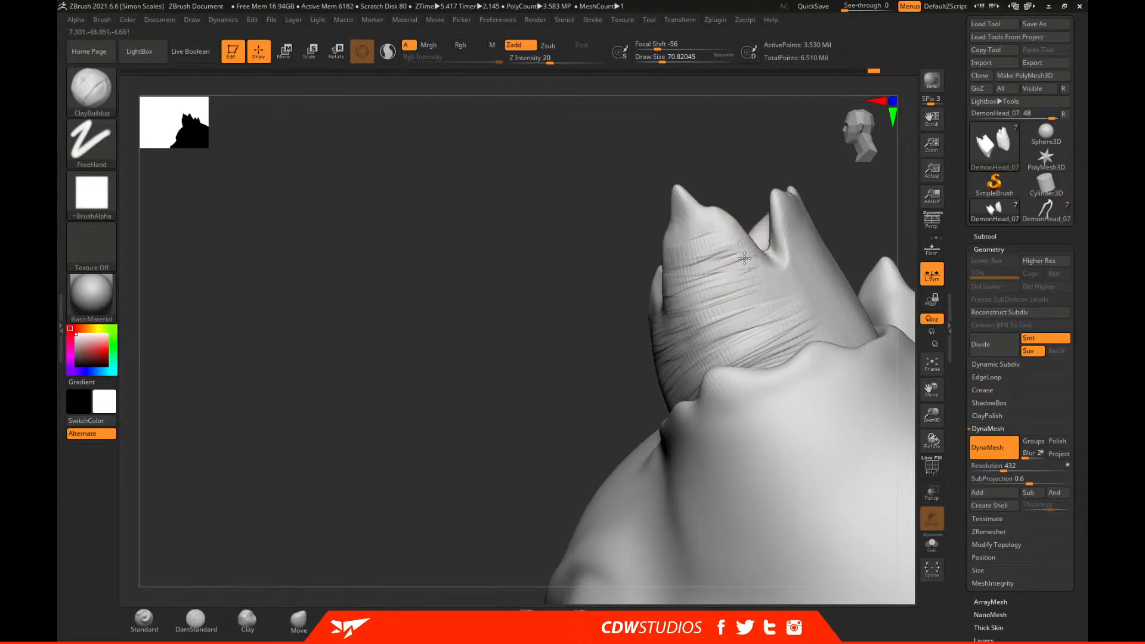
Continue the ridges up to the tall front tip of the horns with ClayBuildup.
left_click_drag(717, 227, 675, 238)
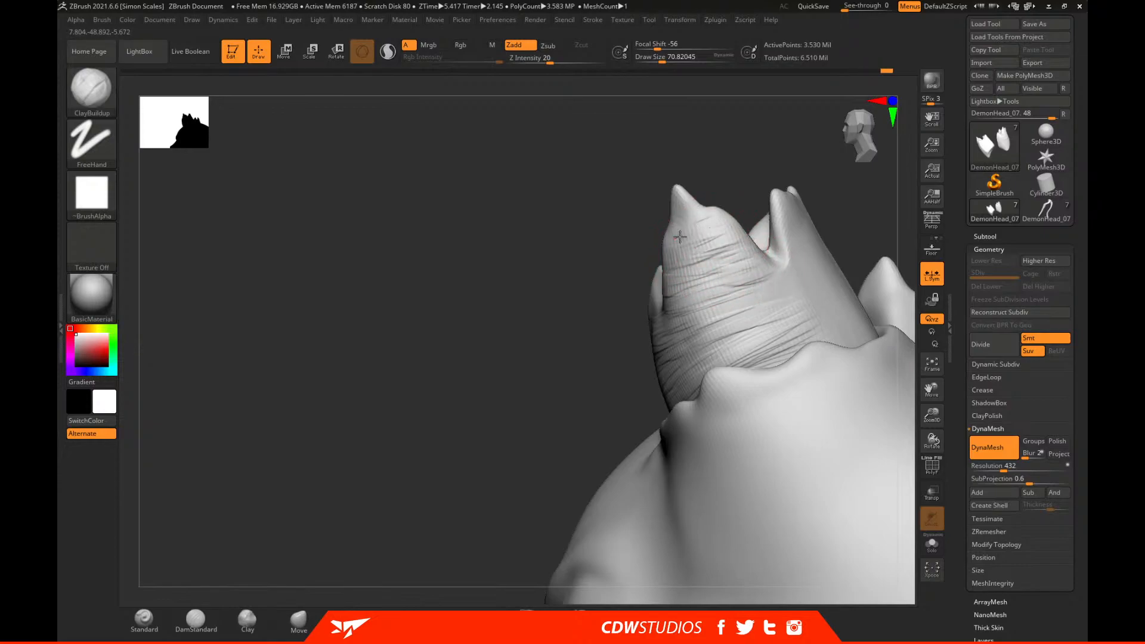
left_click_drag(574, 350, 677, 217)
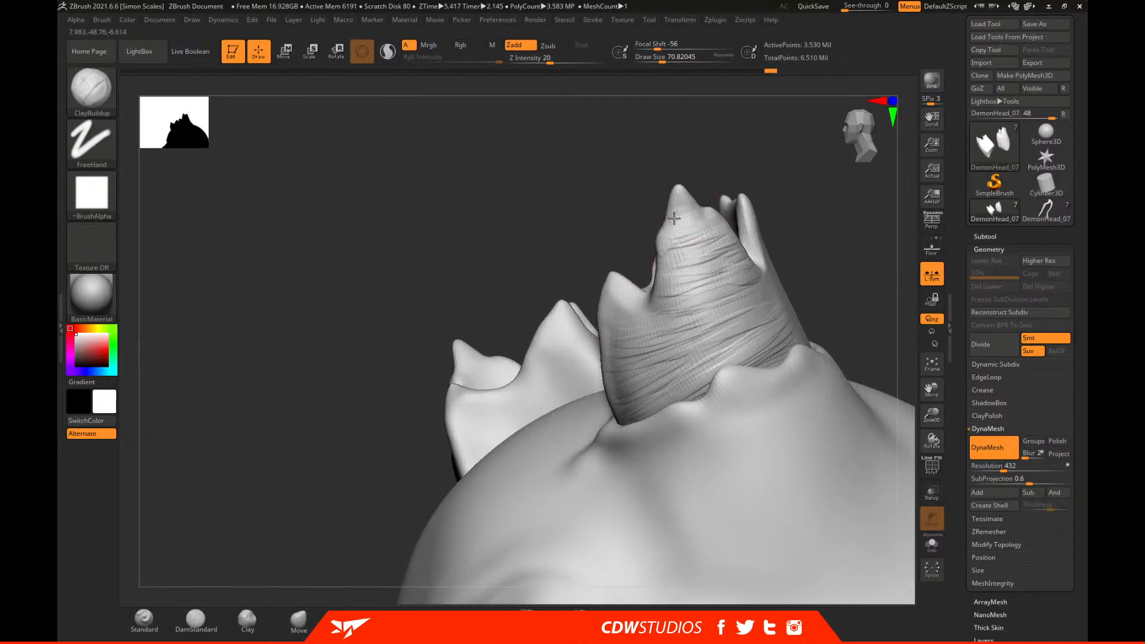
mouse_move(689, 198)
left_mouse_down()
mouse_move(708, 216)
mouse_move(685, 250)
mouse_move(711, 286)
mouse_move(656, 307)
mouse_move(719, 318)
left_mouse_up()
mouse_move(843, 266)
left_mouse_down()
mouse_move(859, 263)
mouse_move(814, 241)
left_mouse_up()
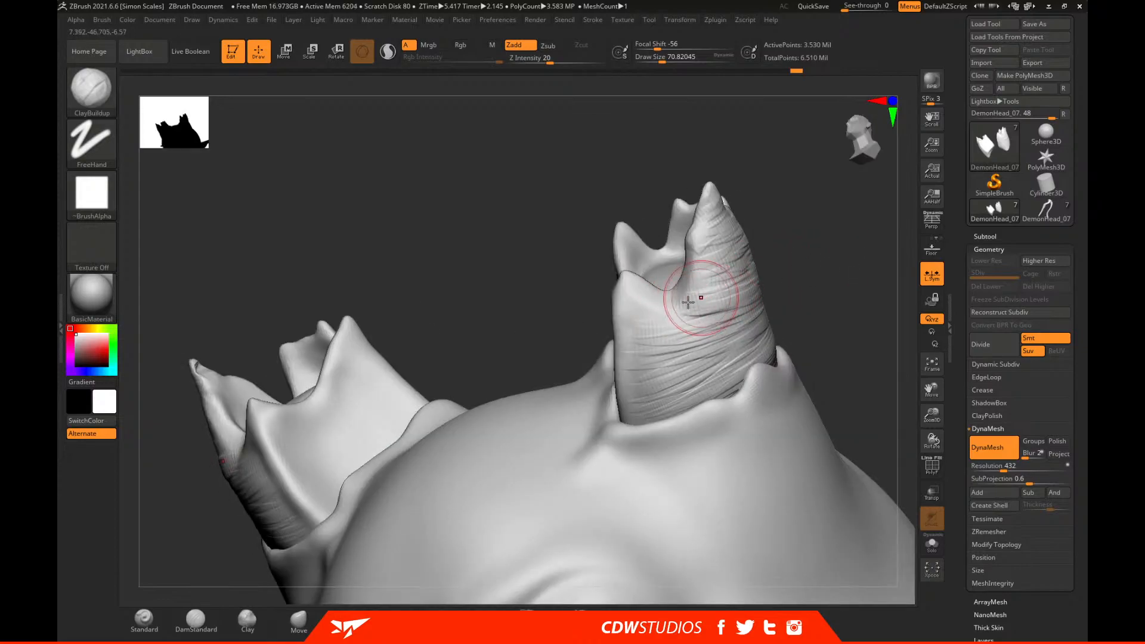
Extend the ClayBuildup ridges to the horns' short front tip and down their inner front corner, reducing the draw size to about 56.
left_click_drag(690, 285, 746, 239)
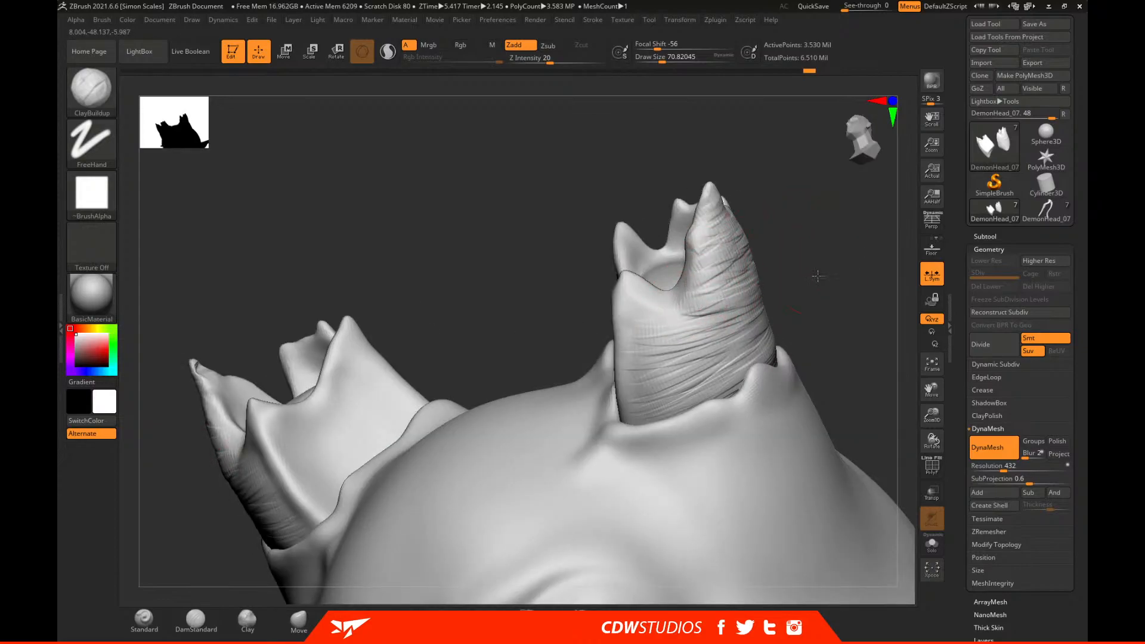
left_click_drag(816, 277, 776, 286)
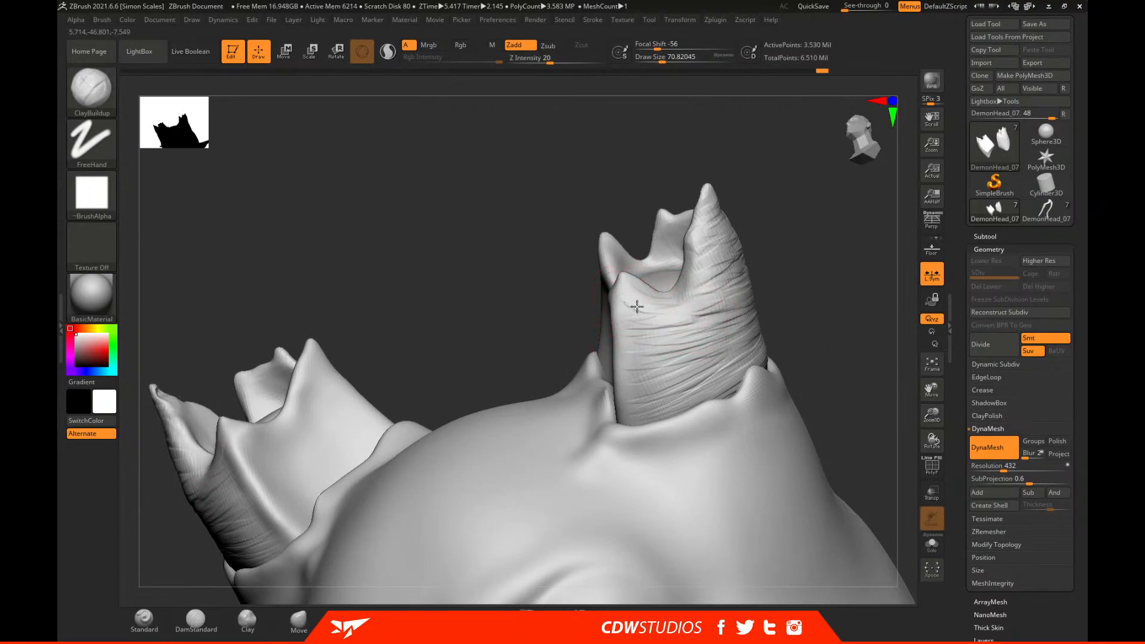
mouse_move(800, 289)
left_mouse_down()
mouse_move(834, 281)
mouse_move(650, 289)
mouse_move(659, 294)
left_mouse_up()
key("space")
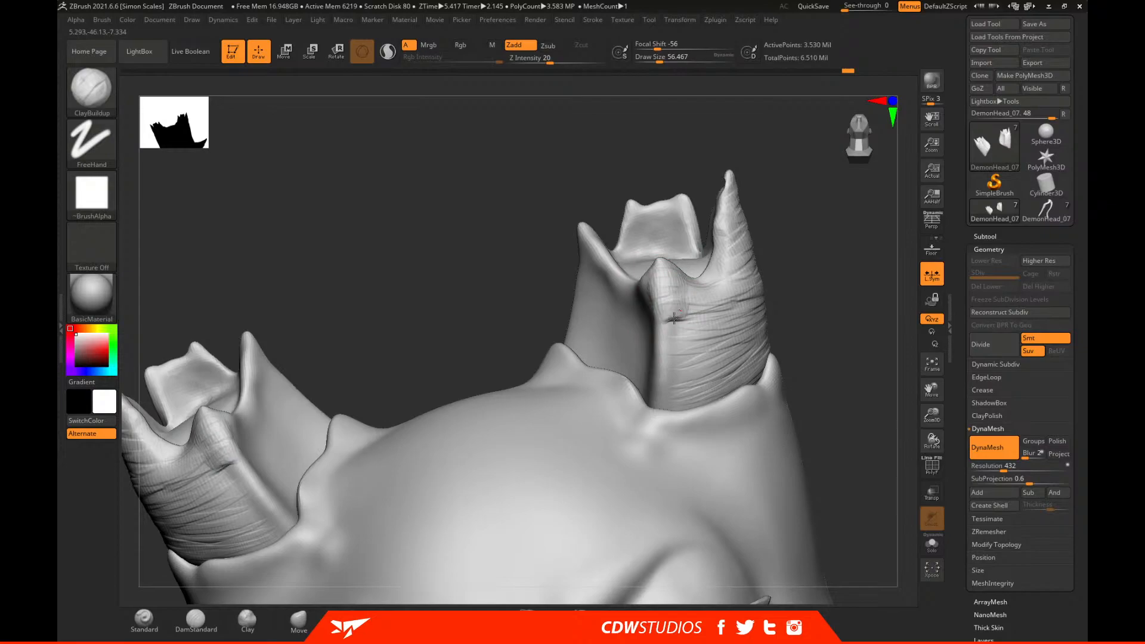
left_click_drag(654, 342, 662, 375)
left_click_drag(836, 323, 814, 246, "alt")
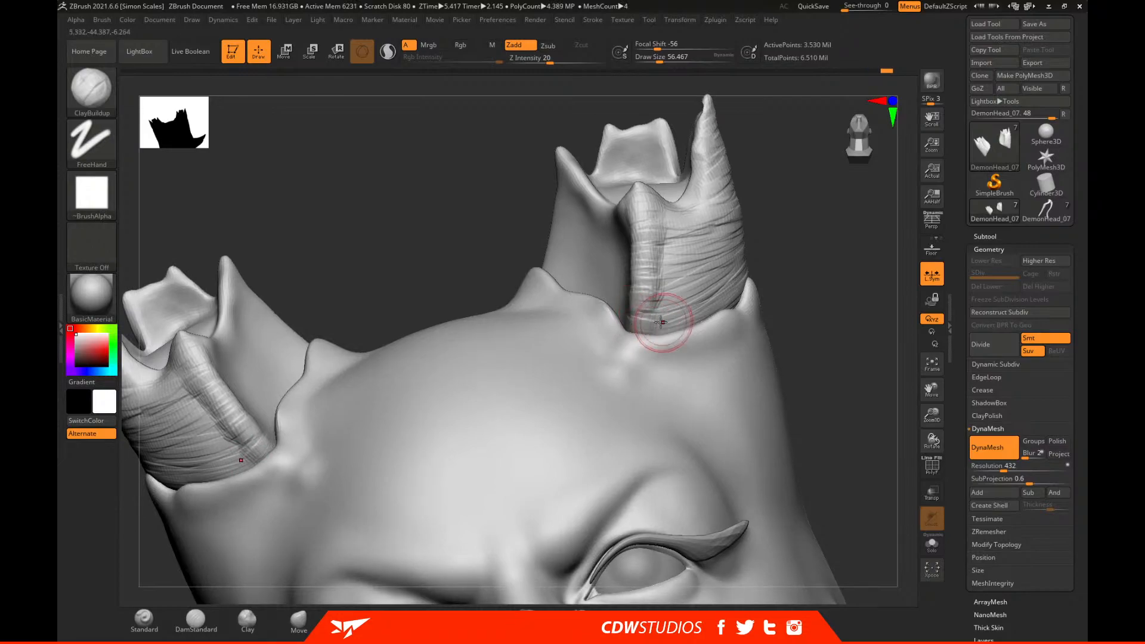
left_click_drag(792, 235, 660, 324, "alt")
left_click_drag(773, 238, 726, 312, "alt")
left_click_drag(787, 250, 716, 310)
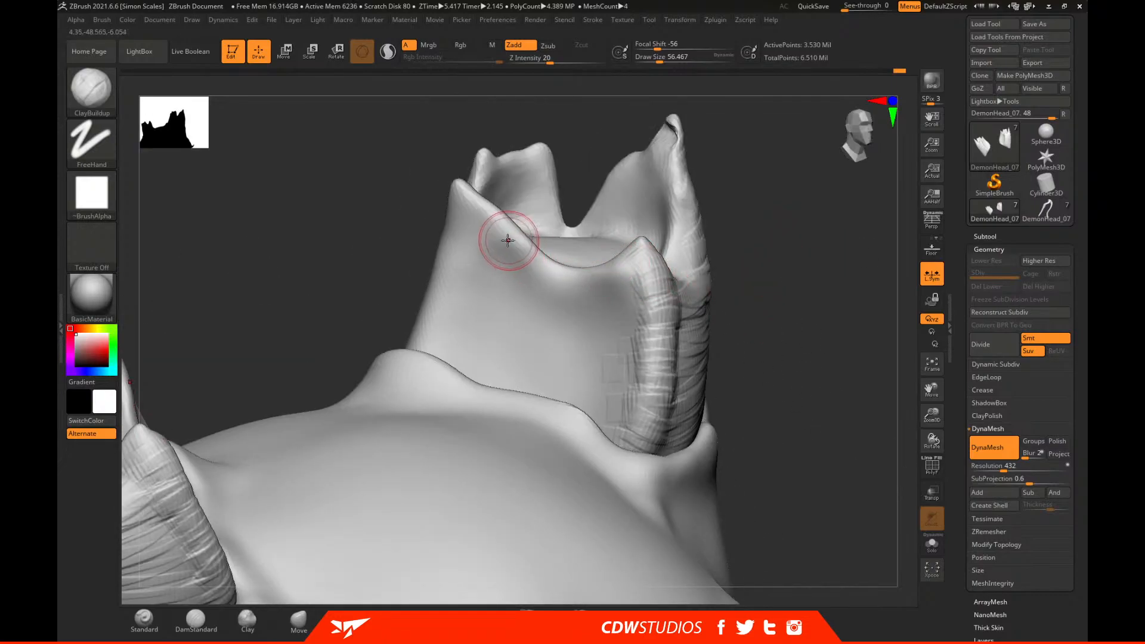
Sculpt curved ridges across the upper inner side of the horns with ClayBuildup at a draw size of about 65.
key("]")
mouse_move(504, 243)
left_mouse_down()
mouse_move(572, 287)
mouse_move(609, 289)
mouse_move(586, 280)
mouse_move(633, 273)
mouse_move(624, 298)
left_mouse_up()
mouse_move(463, 210)
left_mouse_down()
mouse_move(587, 294)
mouse_move(552, 291)
mouse_move(636, 300)
left_mouse_up()
left_click_drag(533, 273, 639, 292)
mouse_move(473, 245)
left_mouse_down()
mouse_move(621, 306)
mouse_move(485, 263)
mouse_move(633, 318)
left_mouse_up()
left_click_drag(552, 304, 590, 314)
mouse_move(458, 238)
left_mouse_down()
mouse_move(569, 307)
mouse_move(623, 312)
left_mouse_up()
mouse_move(459, 262)
left_mouse_down()
mouse_move(491, 287)
mouse_move(632, 324)
left_mouse_up()
left_click_drag(444, 253, 619, 339)
mouse_move(454, 271)
left_mouse_down()
mouse_move(636, 349)
mouse_move(620, 365)
left_mouse_up()
left_click_drag(448, 301, 647, 373)
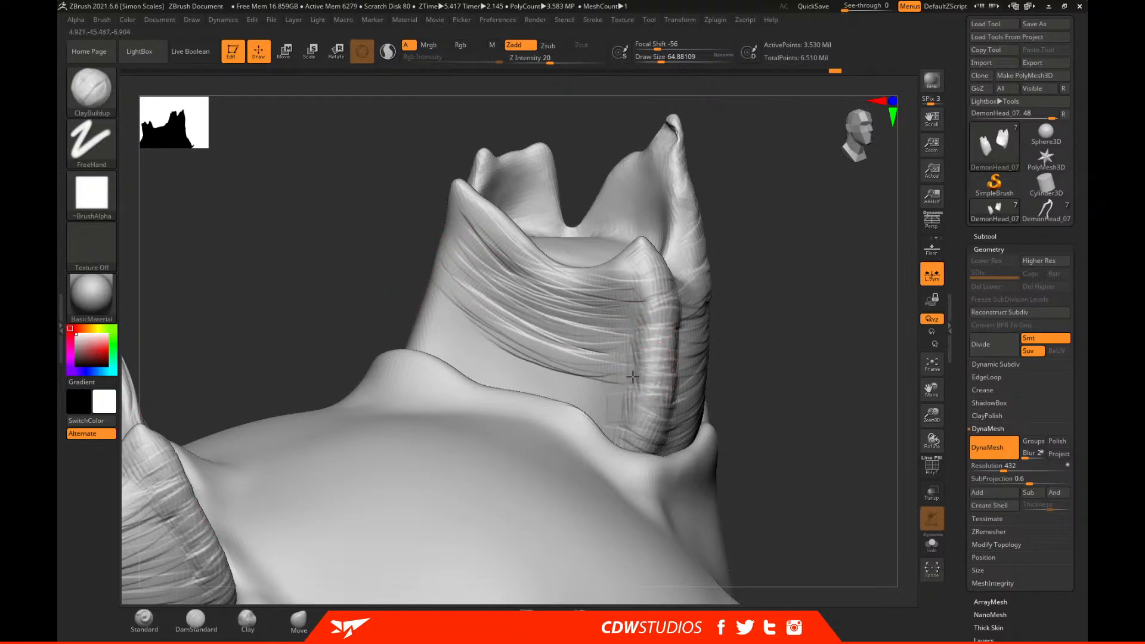
Continue the ridges across the lower inner side of the horns, isolating them to work near the base, and show the other subtools again.
left_click_drag(483, 331, 599, 397)
left_click_drag(460, 327, 533, 374)
left_click_drag(441, 304, 567, 399)
left_click(930, 542)
left_click_drag(774, 481, 805, 495)
left_click_drag(429, 337, 526, 401)
right_click(445, 355)
left_click_drag(416, 322, 525, 408)
left_click_drag(455, 339, 545, 395)
left_click_drag(434, 313, 624, 417)
mouse_move(451, 349)
left_mouse_down()
mouse_move(630, 442)
mouse_move(634, 460)
mouse_move(471, 394)
left_mouse_up()
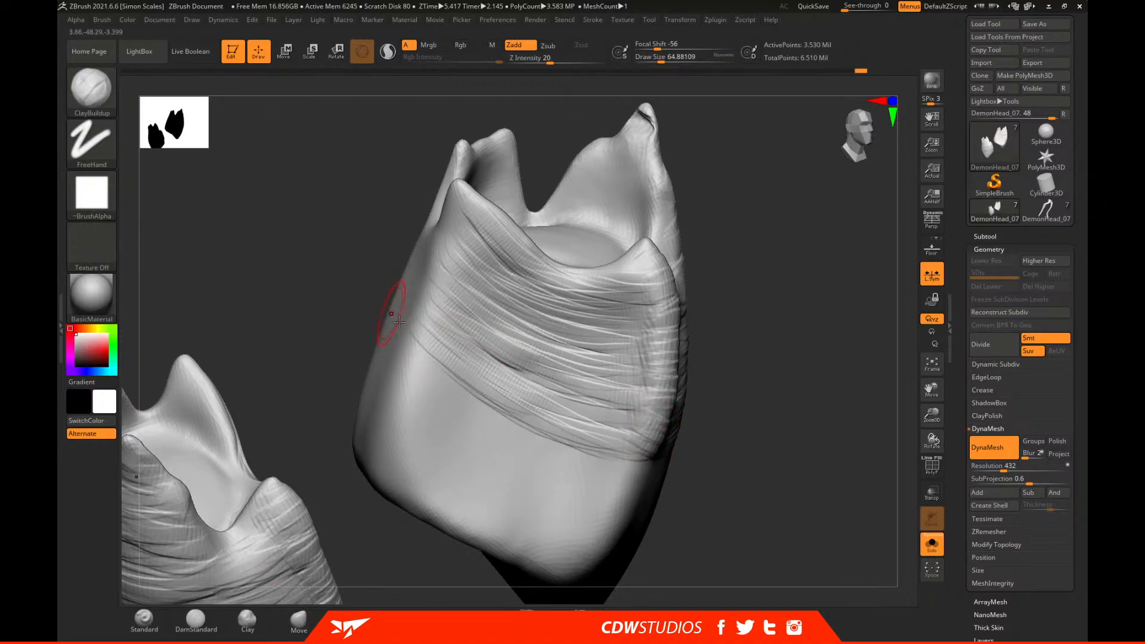
mouse_move(444, 346)
left_mouse_down()
mouse_move(537, 402)
mouse_move(622, 430)
left_mouse_up()
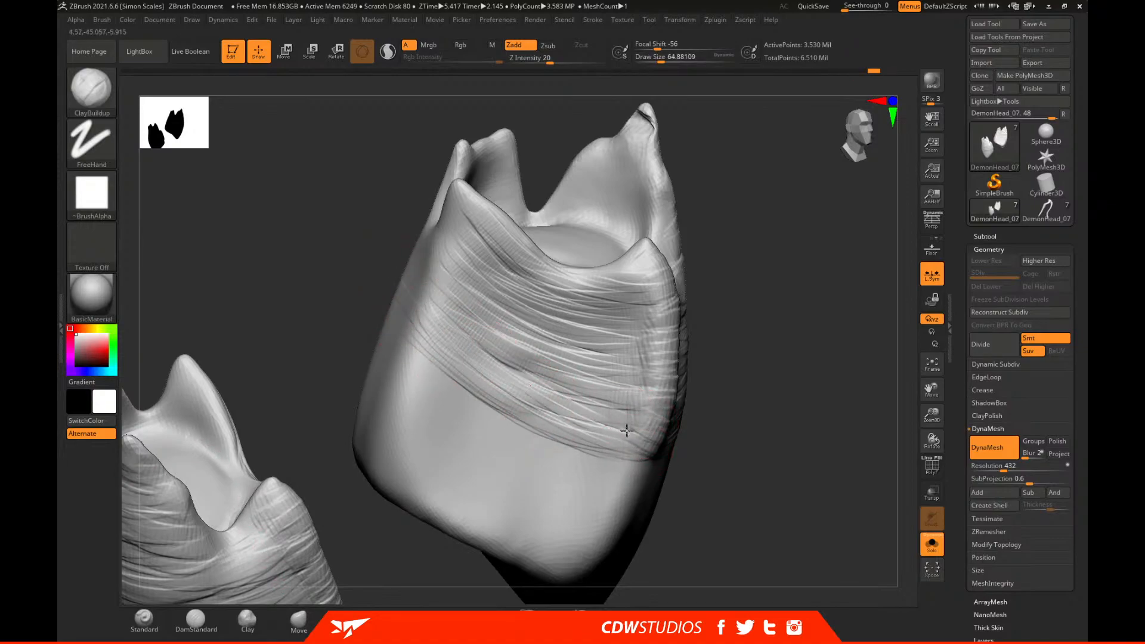
left_click(941, 543)
Wrap the ridges toward the back of the horns and add broader ones across the side with ClayBuildup at a draw size of about 80.
mouse_move(838, 404)
left_mouse_down()
mouse_move(817, 358)
mouse_move(834, 429)
mouse_move(829, 421)
left_mouse_up()
mouse_move(479, 290)
left_mouse_down()
mouse_move(455, 333)
mouse_move(468, 376)
mouse_move(442, 409)
mouse_move(459, 412)
mouse_move(468, 286)
mouse_move(480, 280)
mouse_move(463, 278)
mouse_move(501, 289)
mouse_move(473, 256)
mouse_move(542, 311)
left_mouse_up()
left_click_drag(769, 358, 626, 332)
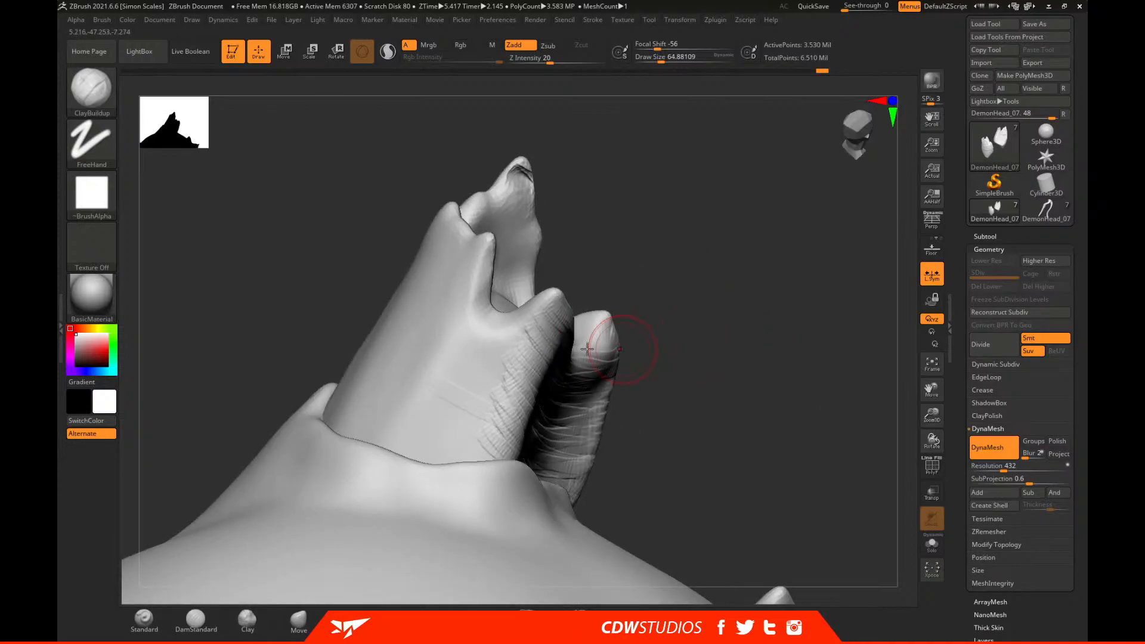
mouse_move(474, 356)
left_mouse_down()
mouse_move(438, 332)
mouse_move(437, 351)
left_mouse_up()
mouse_move(476, 384)
left_mouse_down()
mouse_move(518, 411)
mouse_move(427, 401)
mouse_move(417, 411)
mouse_move(485, 455)
mouse_move(465, 458)
left_mouse_up()
mouse_move(763, 410)
left_mouse_down()
mouse_move(828, 312)
mouse_move(730, 280)
mouse_move(740, 329)
mouse_move(831, 161)
mouse_move(895, 98)
left_mouse_up()
key("space")
left_click(575, 296)
mouse_move(575, 296)
left_mouse_down()
mouse_move(554, 350)
mouse_move(555, 417)
mouse_move(587, 400)
left_mouse_up()
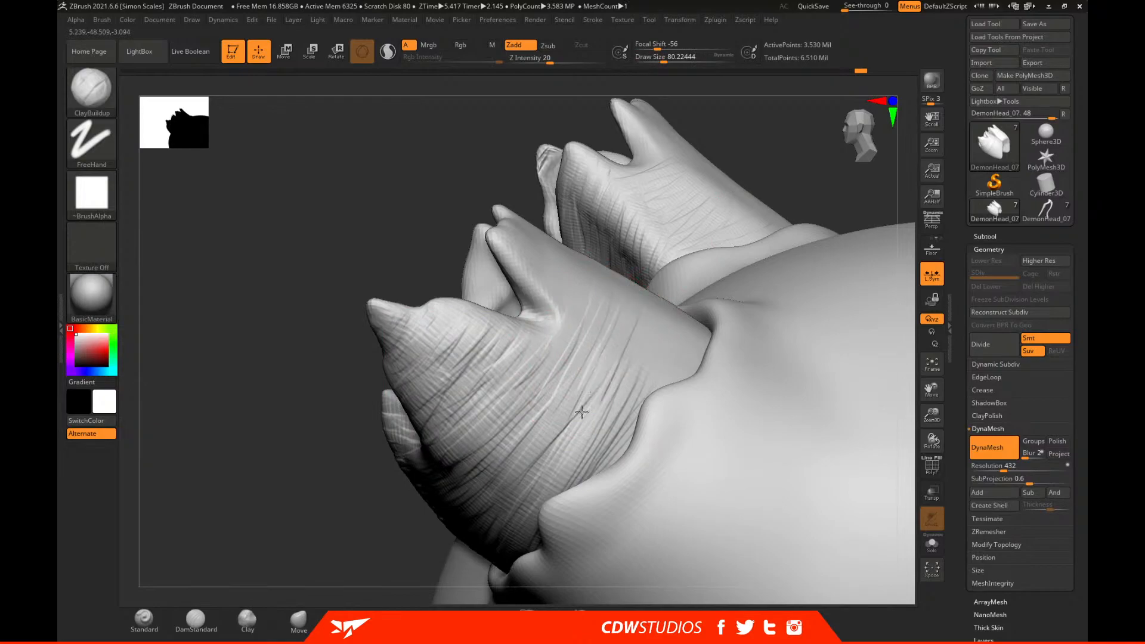
Sculpt ClayBuildup ridges across the rear side of the horns along the skin line at their base.
left_click_drag(793, 206, 775, 262)
mouse_move(648, 288)
left_mouse_down()
mouse_move(599, 417)
mouse_move(623, 415)
left_mouse_up()
left_click_drag(680, 278, 650, 400)
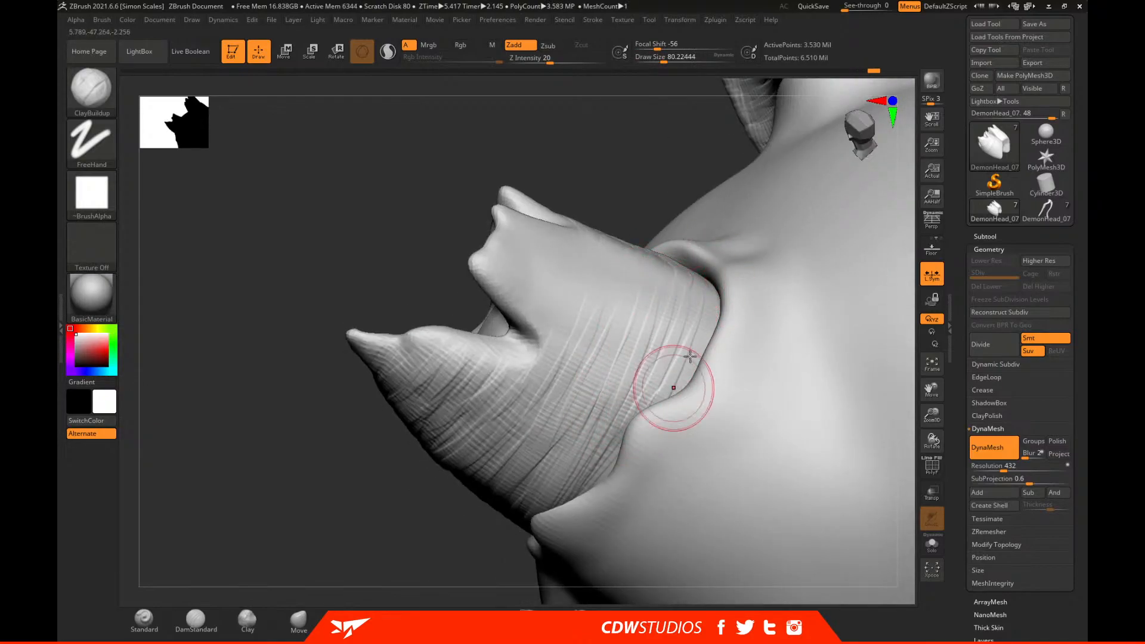
left_click_drag(698, 161, 700, 239)
left_click_drag(707, 282, 661, 395)
left_click_drag(676, 307, 636, 388)
mouse_move(668, 277)
left_mouse_down()
mouse_move(620, 387)
mouse_move(627, 371)
left_mouse_up()
Carry the ridges from the middle of the horns' rear side up to the broken edge with ClayBuildup.
mouse_move(660, 250)
left_mouse_down()
mouse_move(602, 439)
mouse_move(624, 331)
mouse_move(596, 390)
left_mouse_up()
mouse_move(634, 251)
left_mouse_down()
mouse_move(571, 384)
mouse_move(552, 394)
left_mouse_up()
mouse_move(605, 241)
left_mouse_down()
mouse_move(554, 362)
mouse_move(549, 345)
mouse_move(542, 362)
left_mouse_up()
left_click_drag(576, 243, 525, 346)
left_click_drag(550, 261, 511, 337)
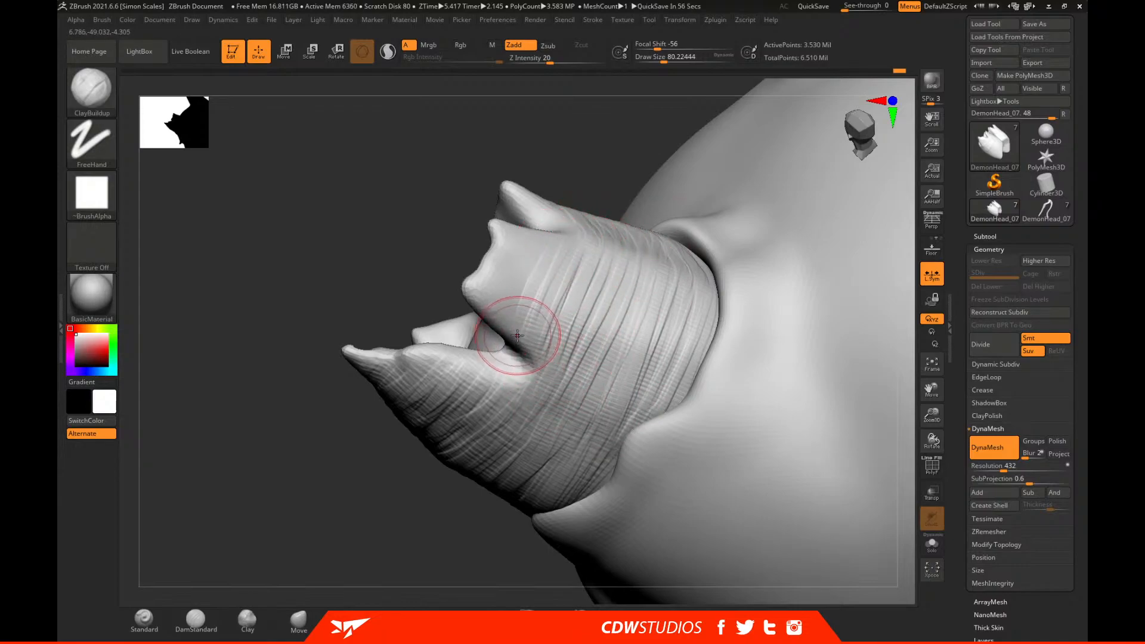
left_click_drag(541, 243, 487, 316)
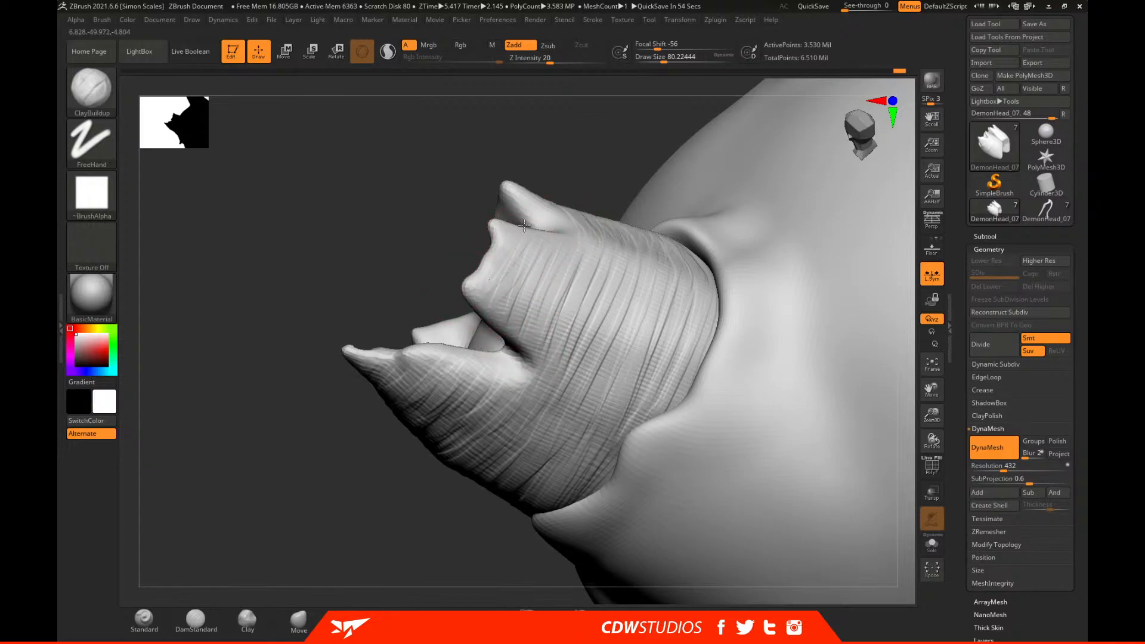
left_click_drag(544, 248, 507, 340)
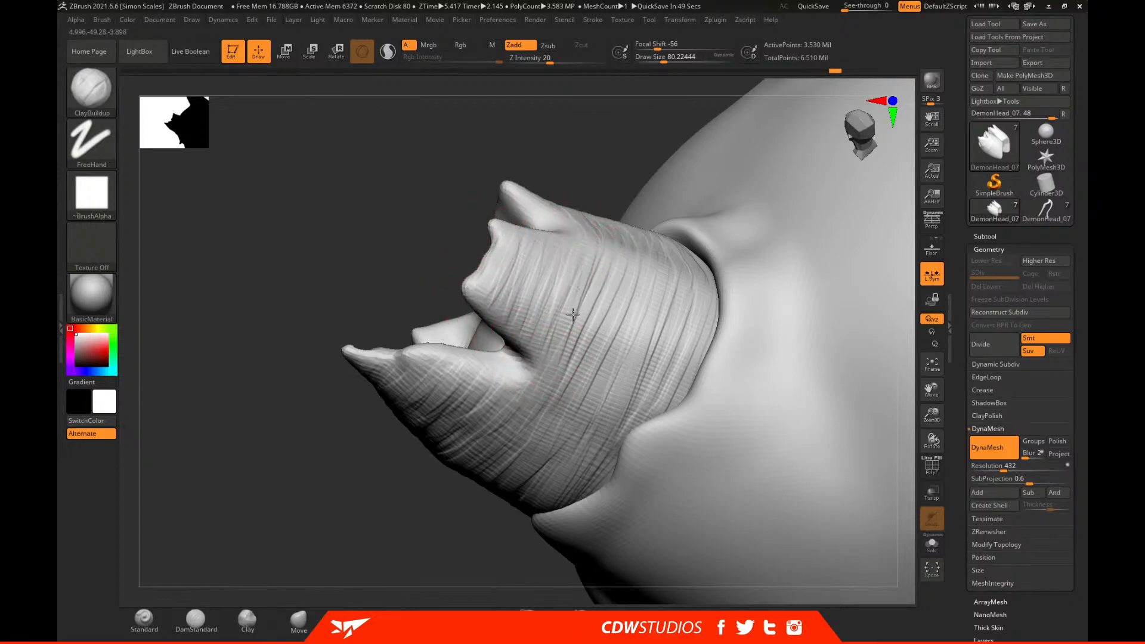
Wrap the ClayBuildup ridges around the back of the horns and below the rear tips.
left_click_drag(620, 157, 575, 235)
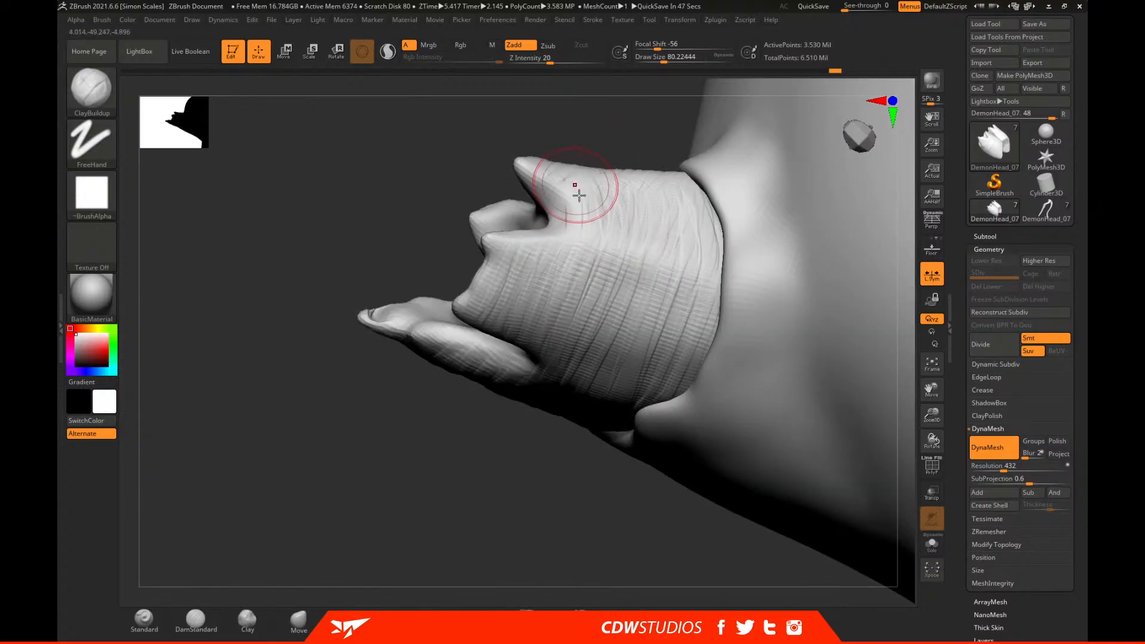
left_click_drag(605, 173, 649, 179)
mouse_move(618, 120)
left_mouse_down()
mouse_move(621, 191)
mouse_move(593, 261)
mouse_move(531, 305)
mouse_move(552, 292)
mouse_move(562, 312)
mouse_move(570, 271)
left_mouse_up()
mouse_move(594, 228)
left_mouse_down()
mouse_move(607, 337)
mouse_move(661, 311)
mouse_move(633, 258)
mouse_move(662, 337)
left_mouse_up()
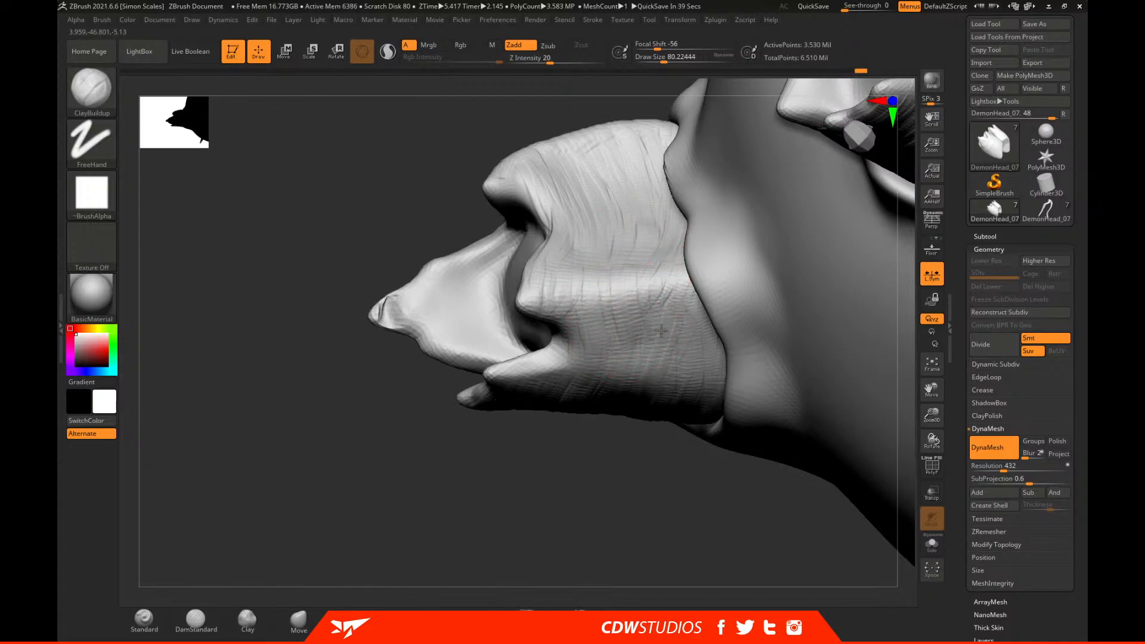
Build soft bumps down the front corner of the horns with FormSoft at Z Intensity 3 and a draw size of about 65.
left_click_drag(651, 451, 661, 299)
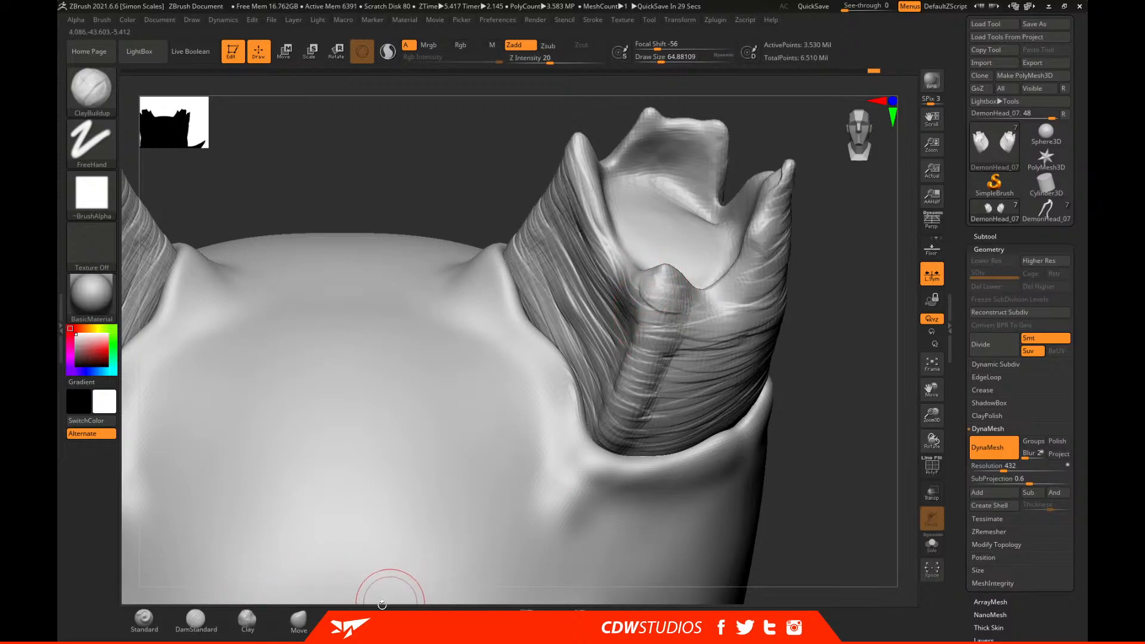
left_click(400, 620)
left_click_drag(640, 279, 675, 298)
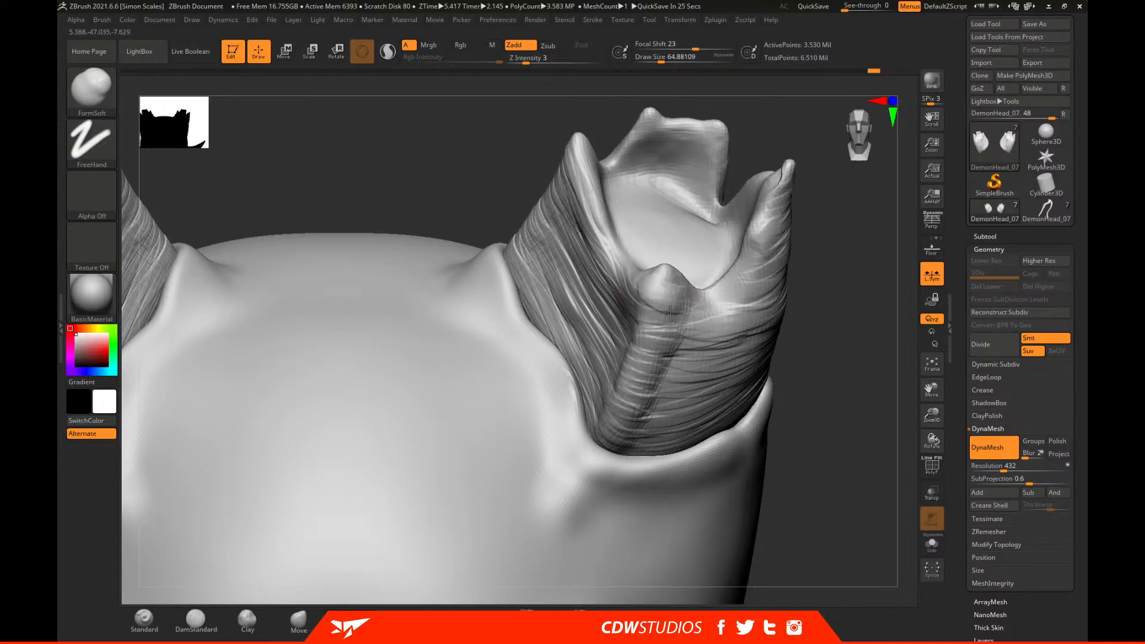
left_click_drag(837, 379, 668, 338)
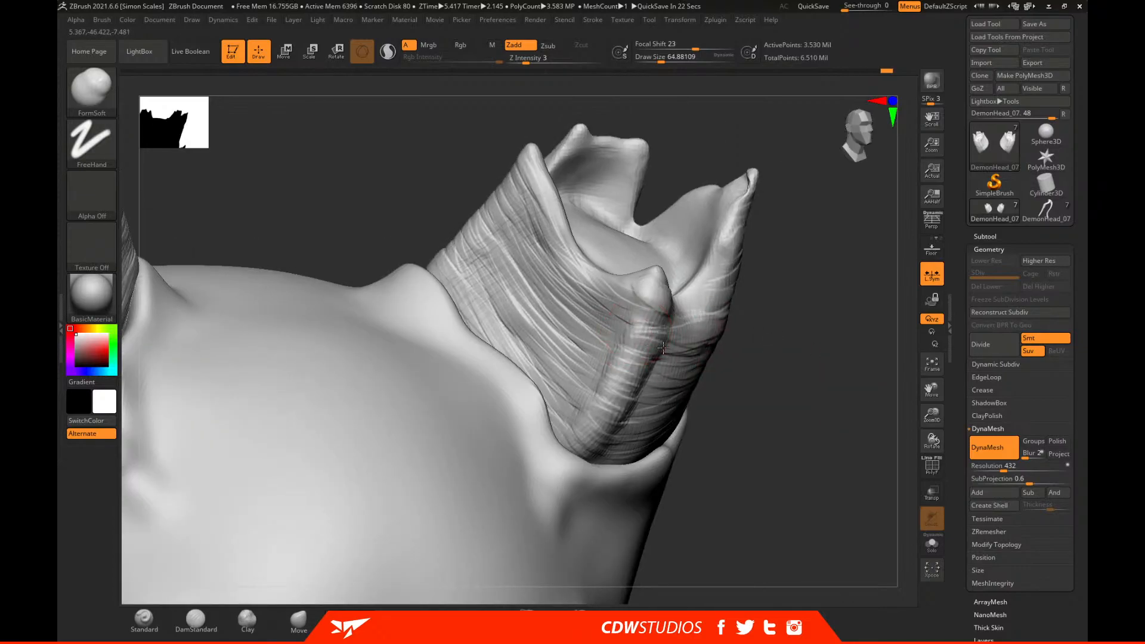
mouse_move(620, 353)
left_mouse_down()
mouse_move(632, 370)
mouse_move(616, 394)
left_mouse_up()
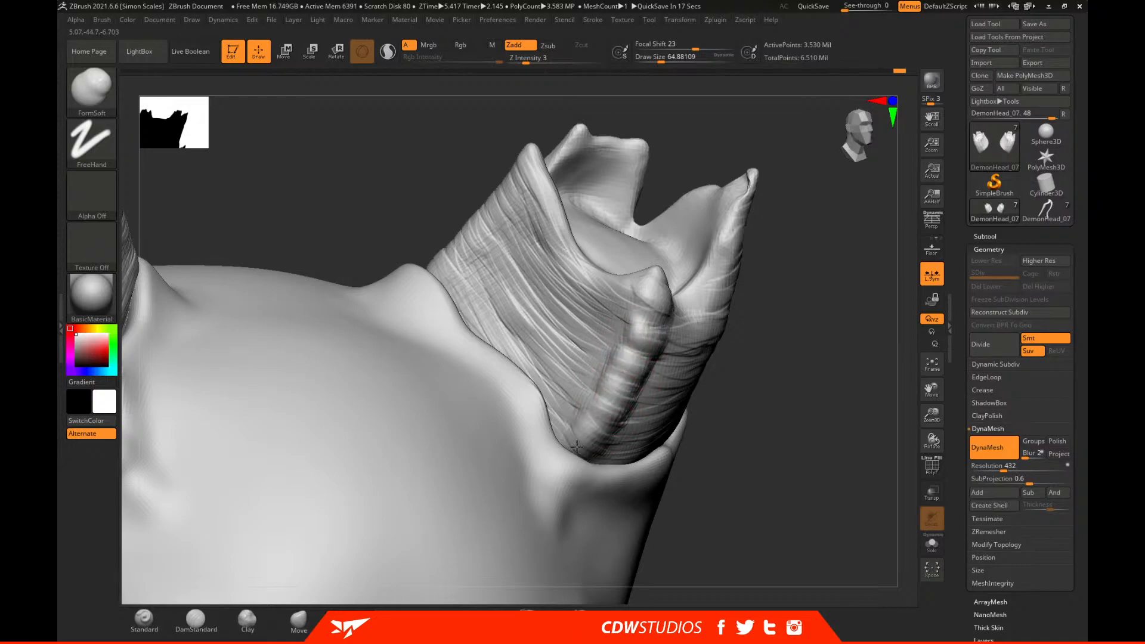
Sculpt finer crosswise ridges over the horns' front corner and face with ClayBuildup at a draw size of about 49.
left_click_drag(775, 419, 741, 337)
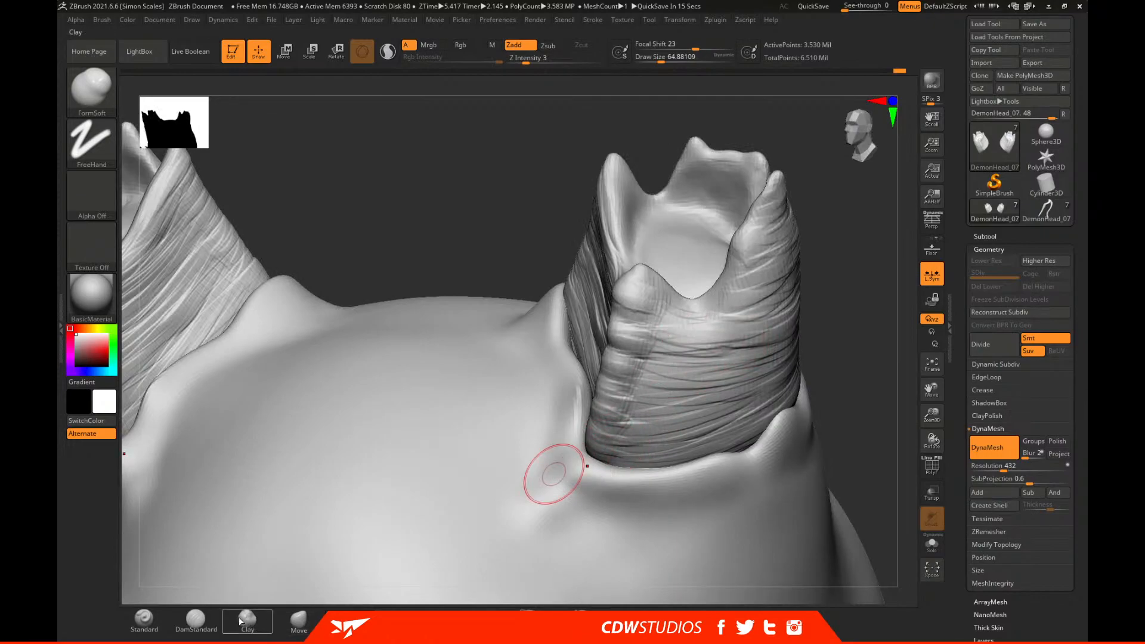
key("b")
key("c")
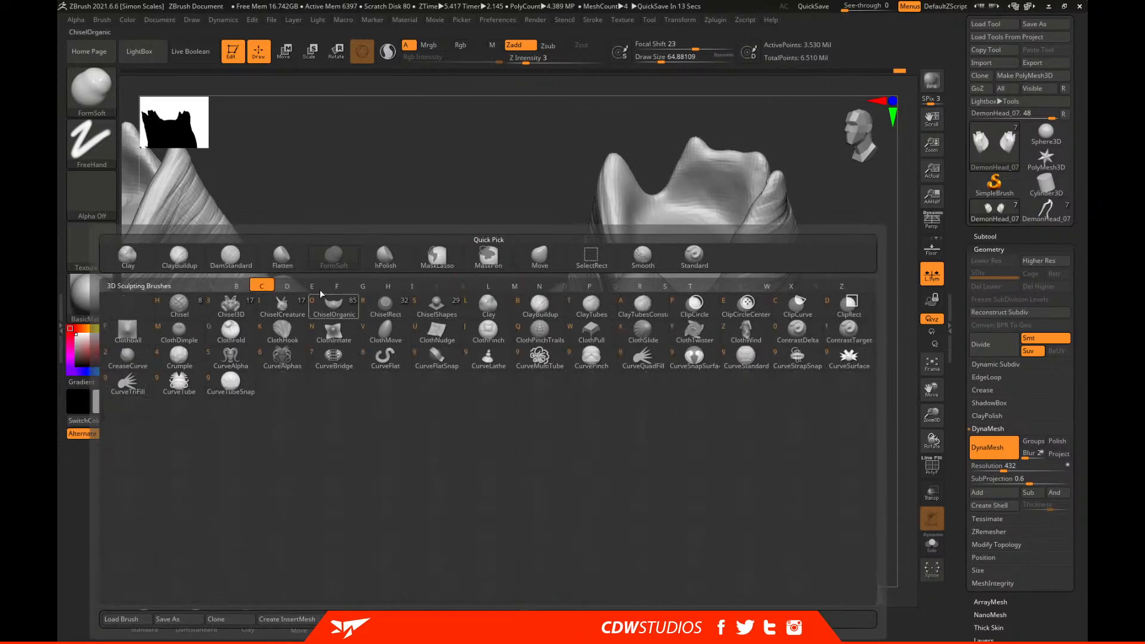
left_click(188, 258)
left_click_drag(529, 217, 629, 273)
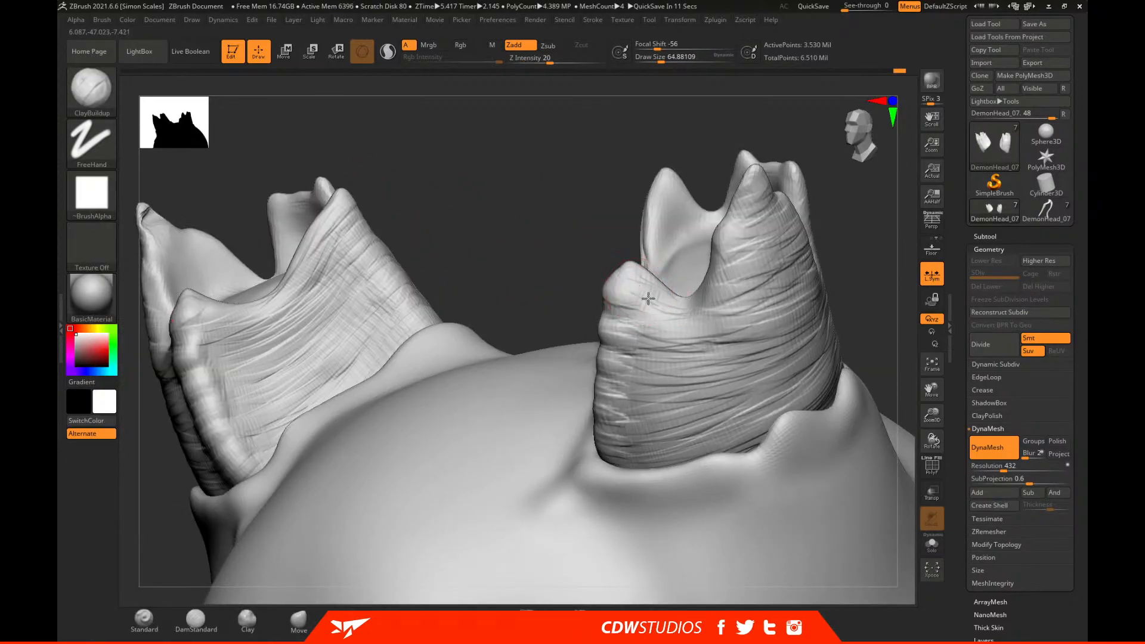
key("space")
mouse_move(626, 295)
left_mouse_down()
mouse_move(614, 294)
mouse_move(670, 310)
mouse_move(690, 337)
mouse_move(656, 338)
mouse_move(716, 347)
left_mouse_up()
left_click_drag(618, 357, 712, 370)
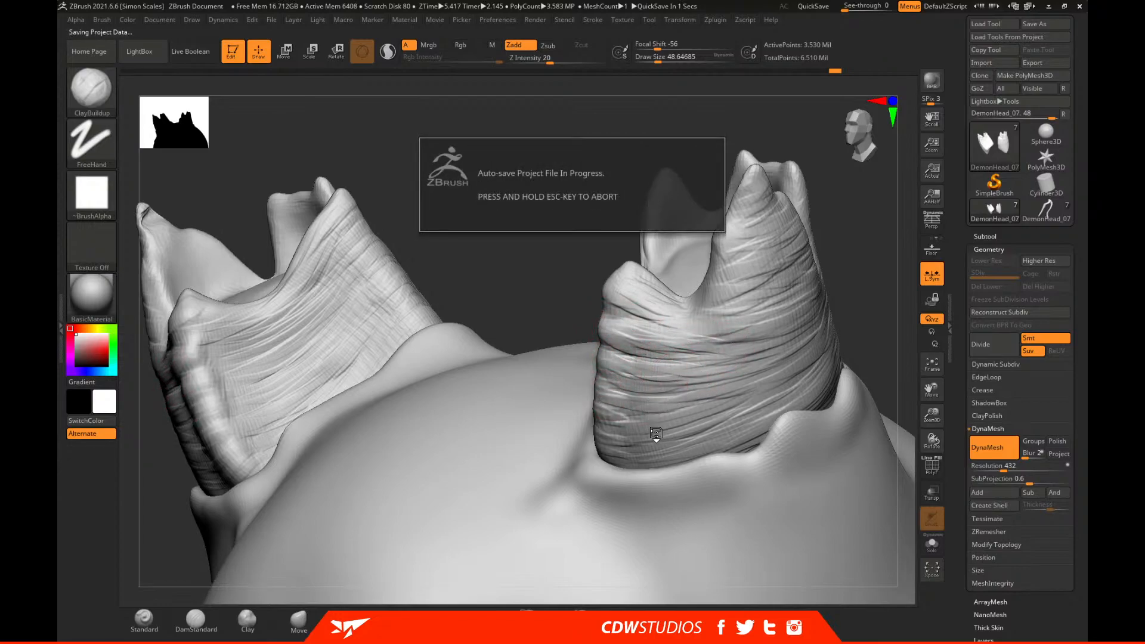
left_click_drag(620, 395, 692, 395)
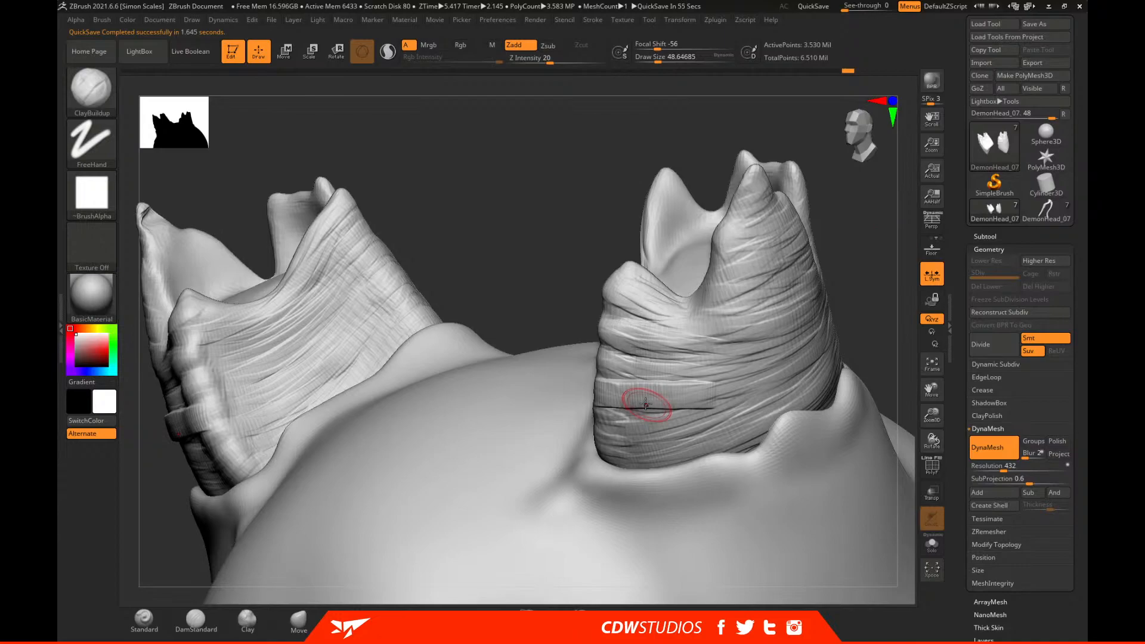
Reinforce the ridges low on the front of the horns with ClayBuildup at a draw size of about 56.
left_click_drag(872, 242, 626, 411)
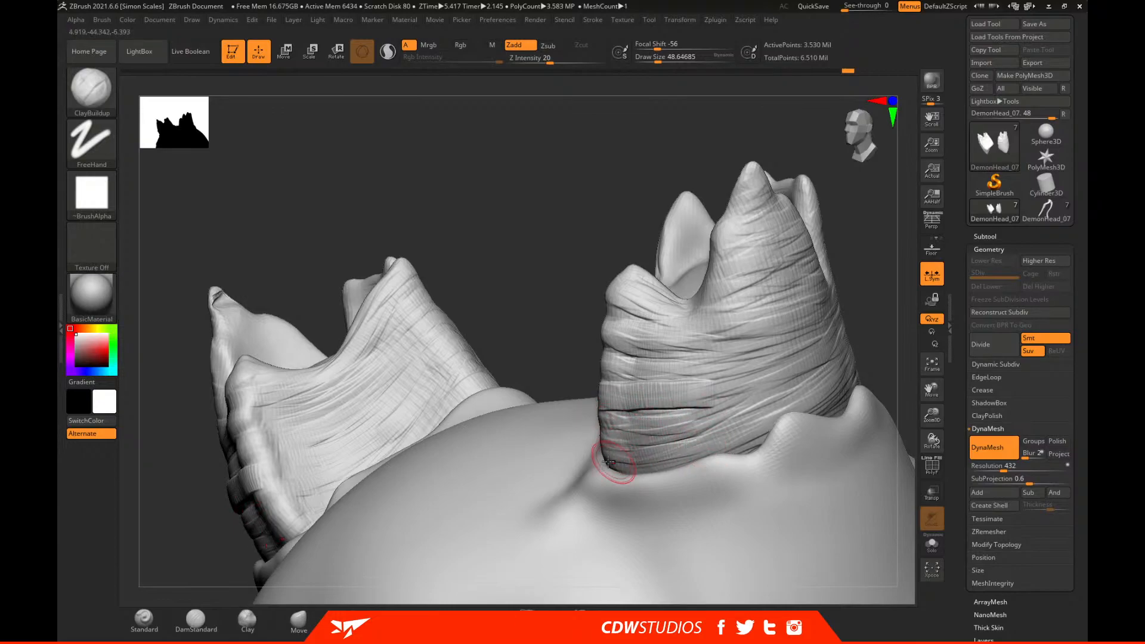
key("s")
left_click_drag(711, 380, 714, 381)
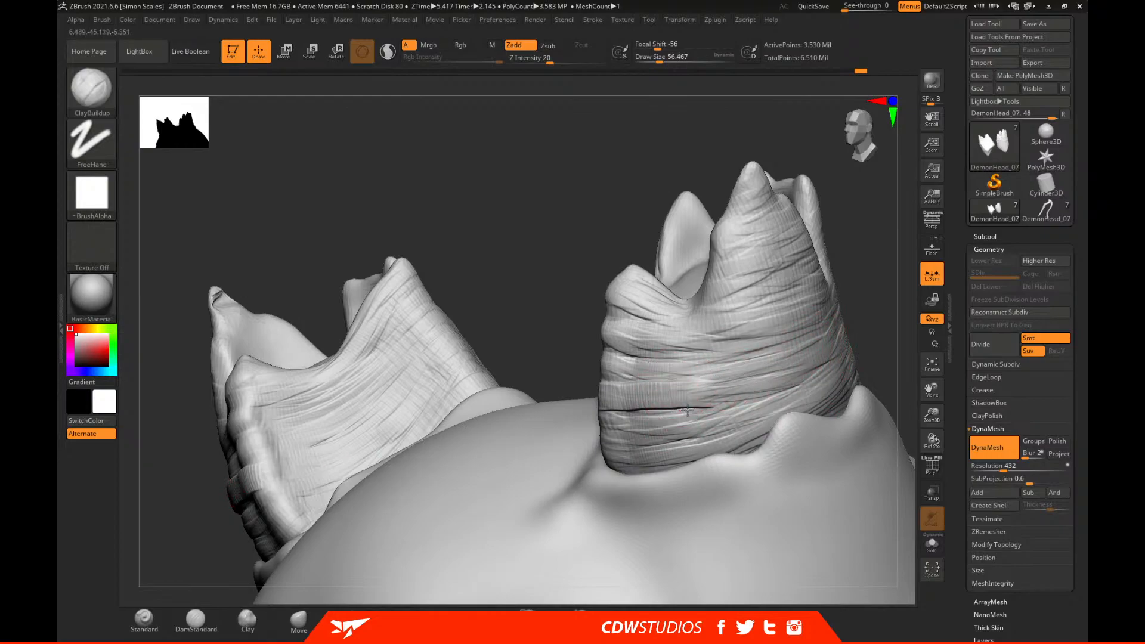
Detail the edge between the short and tall front tips with ClayBuildup, using draw sizes from about 39 to 46.
mouse_move(893, 288)
left_mouse_down()
mouse_move(875, 334)
mouse_move(835, 320)
left_mouse_up()
key("space")
left_click_drag(720, 334, 713, 334)
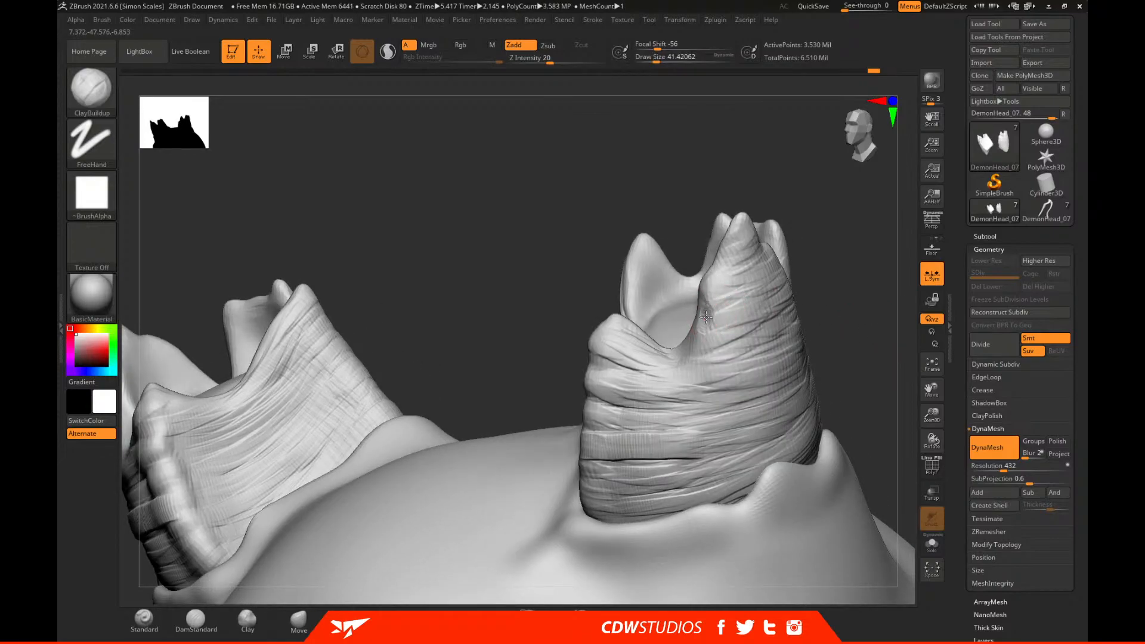
left_click_drag(852, 278, 742, 294)
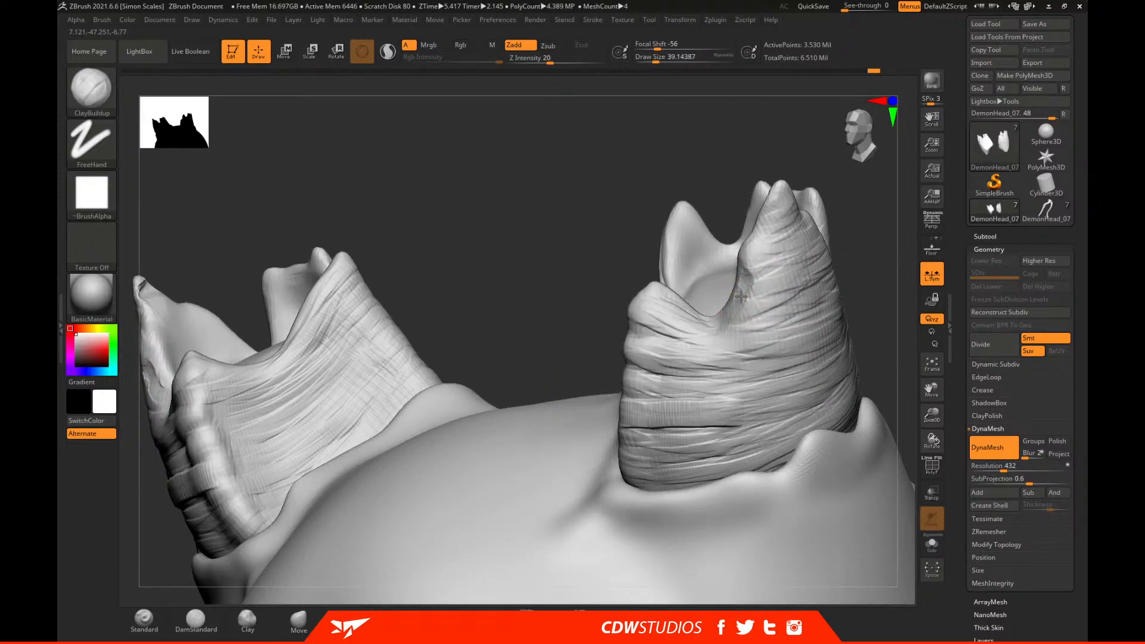
mouse_move(747, 297)
right_mouse_down()
mouse_move(741, 281)
mouse_move(732, 291)
right_mouse_up()
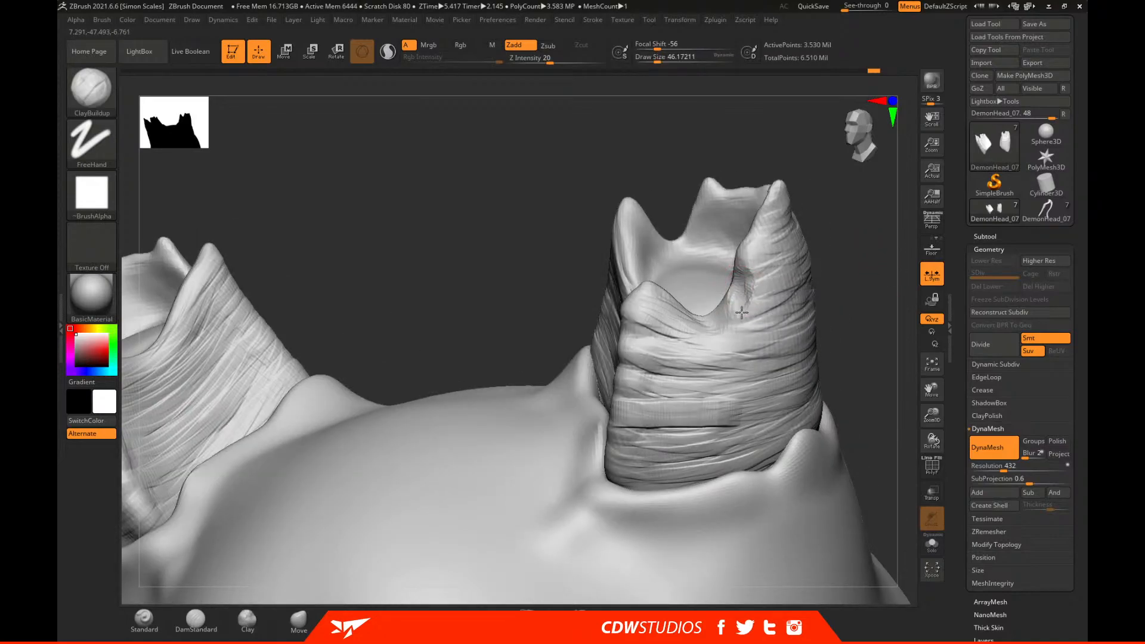
right_click_drag(761, 298, 659, 299)
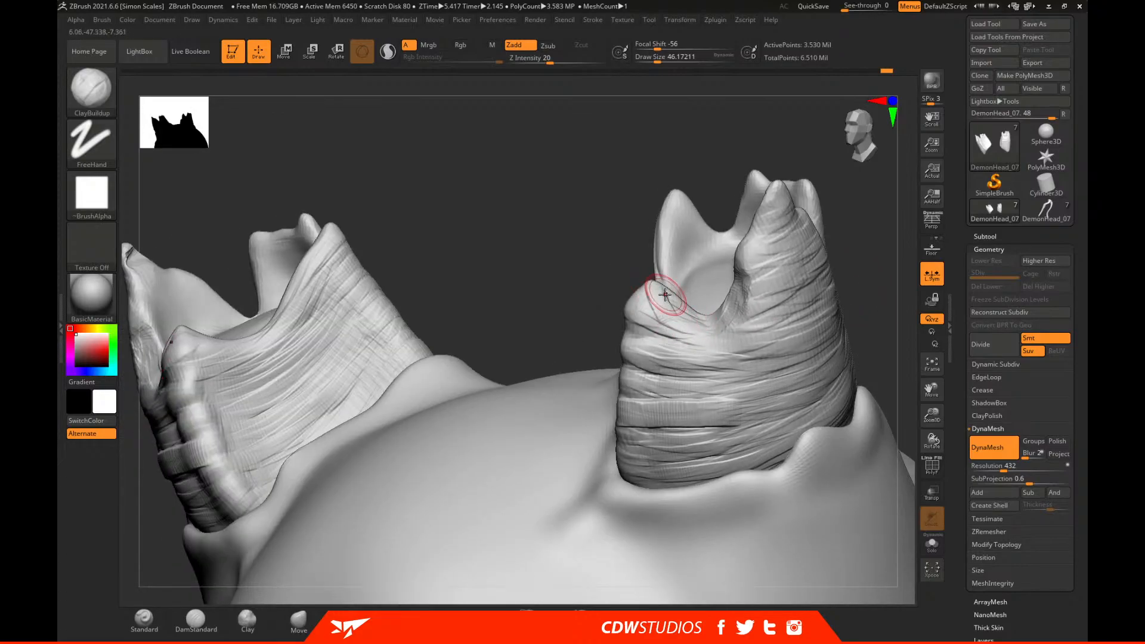
Add ClayBuildup ridges running from the short front tip down into the notch of the broken edge.
left_click_drag(665, 294, 680, 313)
right_click_drag(905, 292, 746, 316)
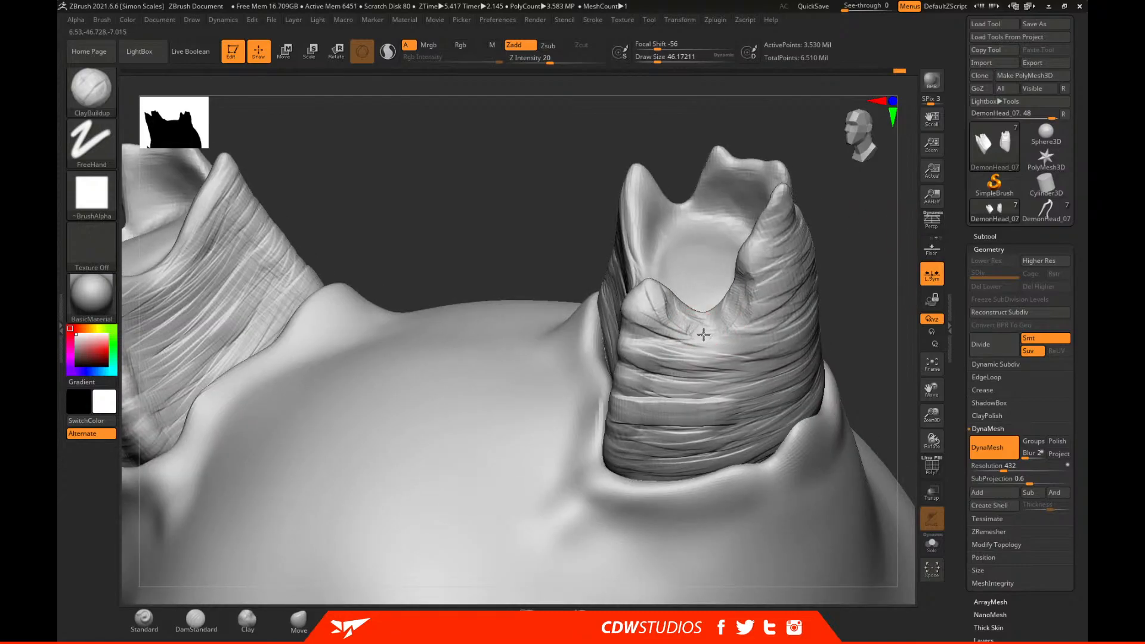
mouse_move(844, 239)
right_mouse_down()
mouse_move(811, 226)
mouse_move(735, 258)
right_mouse_up()
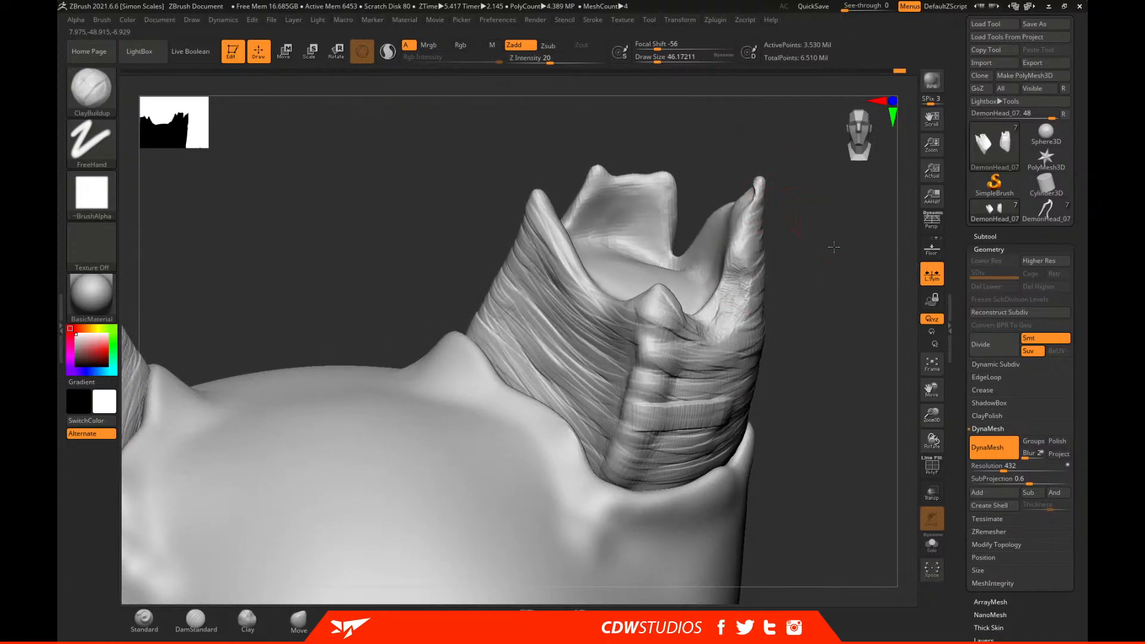
right_click_drag(833, 241, 759, 225)
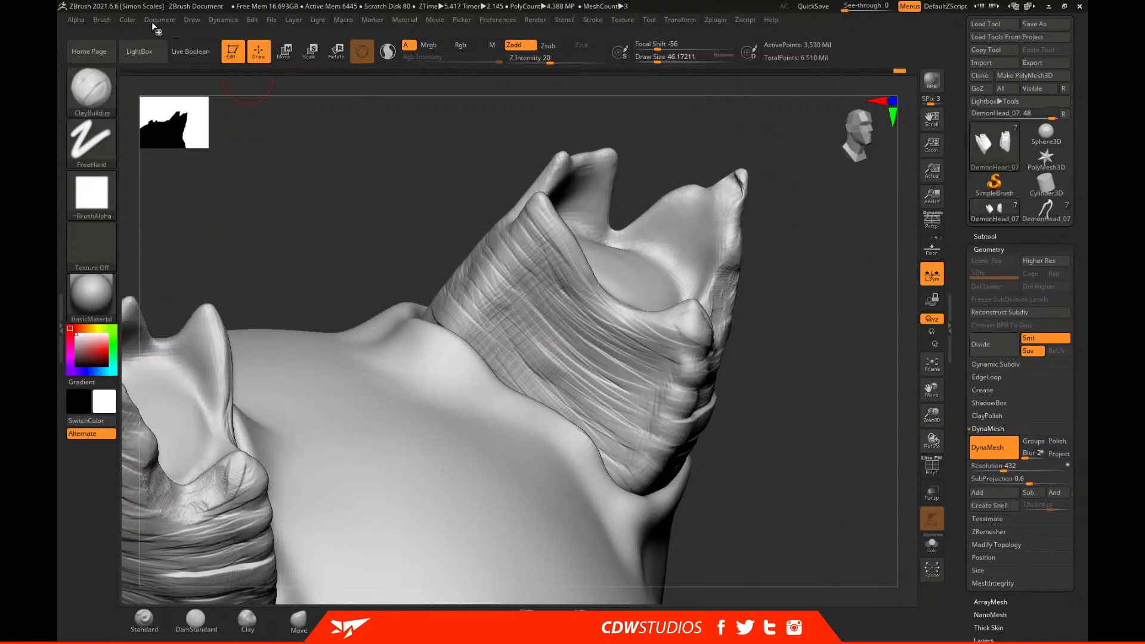
Detail the tall front tip of the horns on its outer and inner sides with ClayBuildup at a draw size of about 46.
left_click_drag(816, 228, 729, 192)
mouse_move(820, 189)
left_mouse_down()
mouse_move(787, 197)
mouse_move(752, 185)
mouse_move(790, 288)
mouse_move(711, 289)
left_mouse_up()
mouse_move(760, 209)
left_mouse_down()
mouse_move(736, 259)
mouse_move(701, 276)
mouse_move(709, 267)
mouse_move(711, 287)
mouse_move(713, 256)
mouse_move(718, 281)
mouse_move(740, 272)
mouse_move(727, 259)
left_mouse_up()
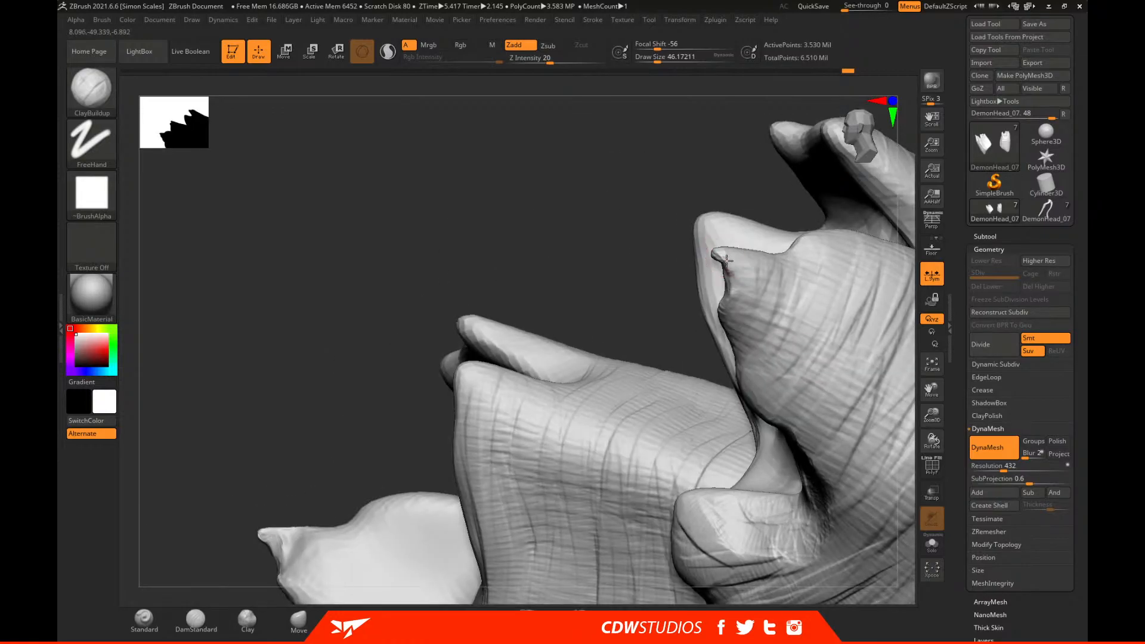
left_click_drag(716, 160, 717, 254)
left_click_drag(891, 209, 772, 241)
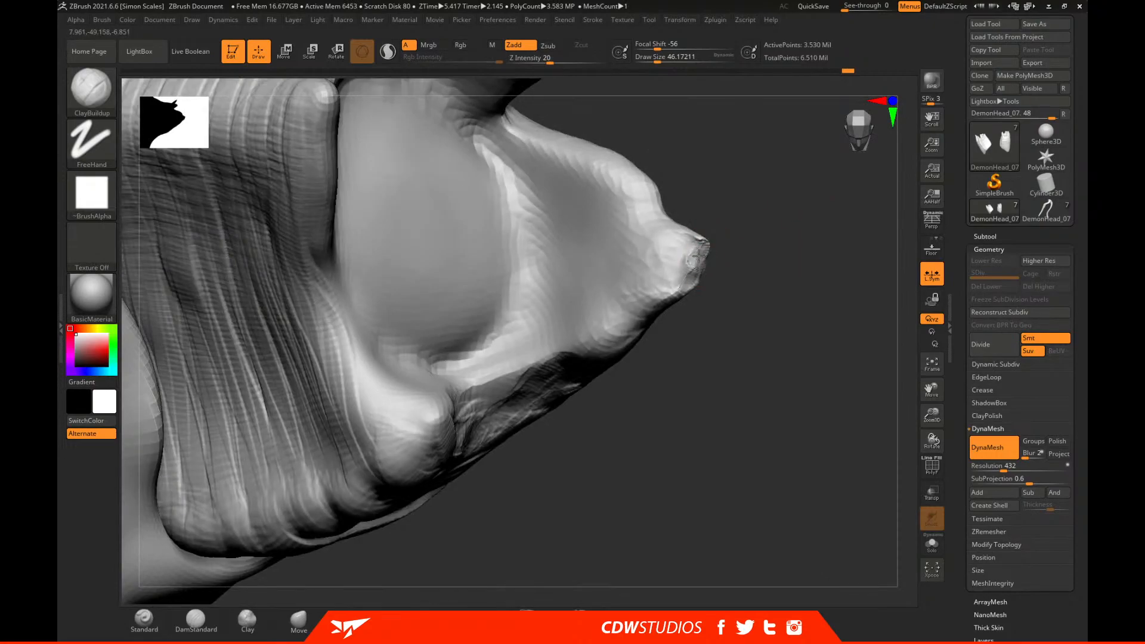
left_click_drag(783, 252, 704, 269)
left_click_drag(832, 189, 796, 128)
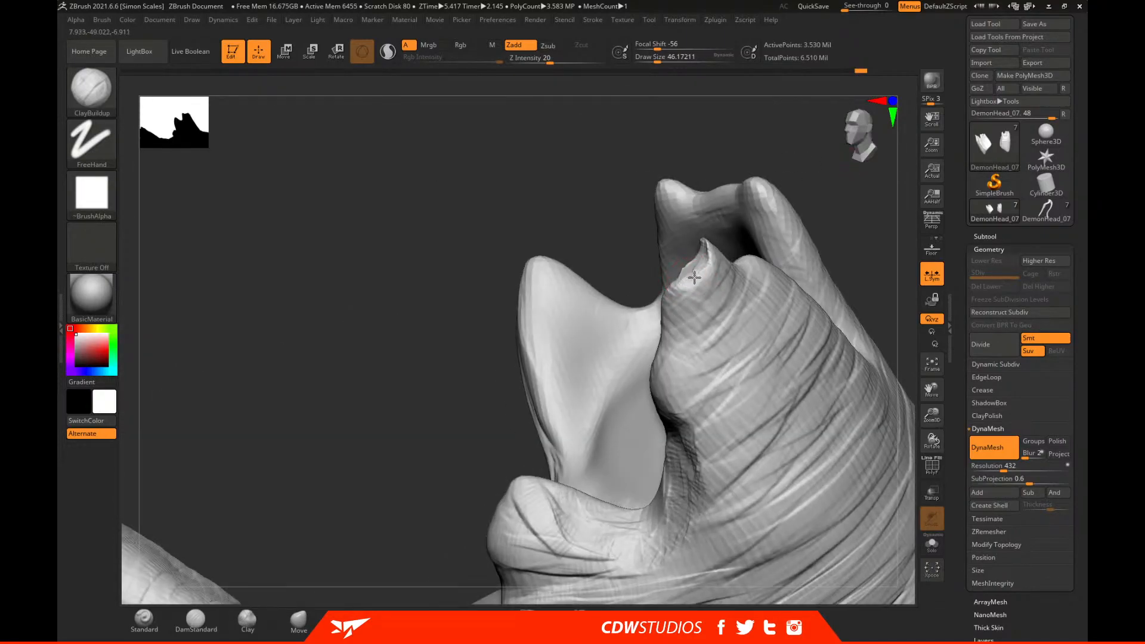
Sculpt chipped ClayBuildup detail down the broken edge directly below the tall front tip.
mouse_move(857, 213)
left_mouse_down()
mouse_move(668, 309)
mouse_move(683, 323)
mouse_move(674, 291)
mouse_move(685, 327)
mouse_move(670, 328)
left_mouse_up()
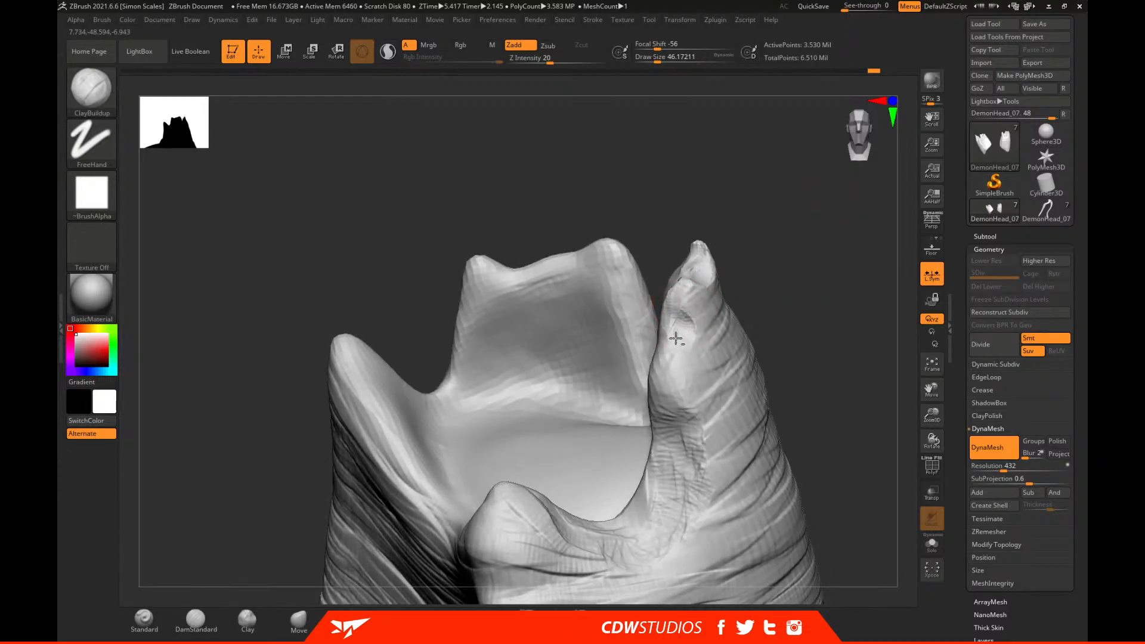
mouse_move(790, 309)
left_mouse_down()
mouse_move(835, 269)
mouse_move(681, 314)
mouse_move(694, 326)
left_mouse_up()
mouse_move(796, 268)
left_mouse_down()
mouse_move(723, 322)
mouse_move(705, 364)
mouse_move(694, 304)
mouse_move(713, 269)
left_mouse_up()
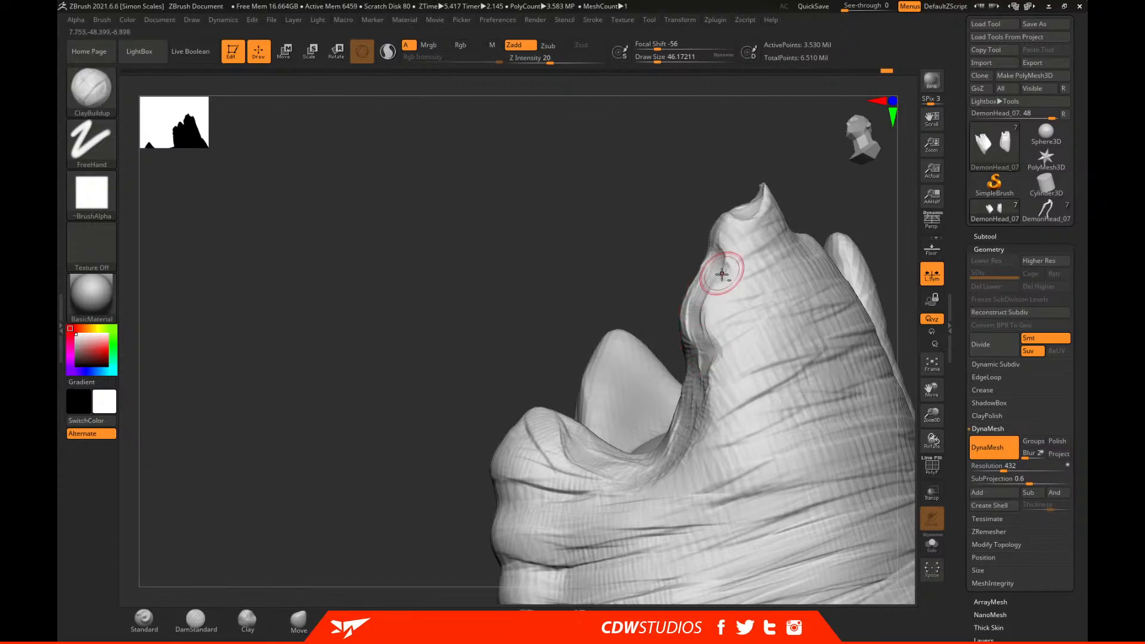
left_click_drag(702, 319, 715, 362)
left_click_drag(872, 209, 747, 297)
mouse_move(687, 277)
left_mouse_down()
mouse_move(680, 349)
mouse_move(691, 353)
left_mouse_up()
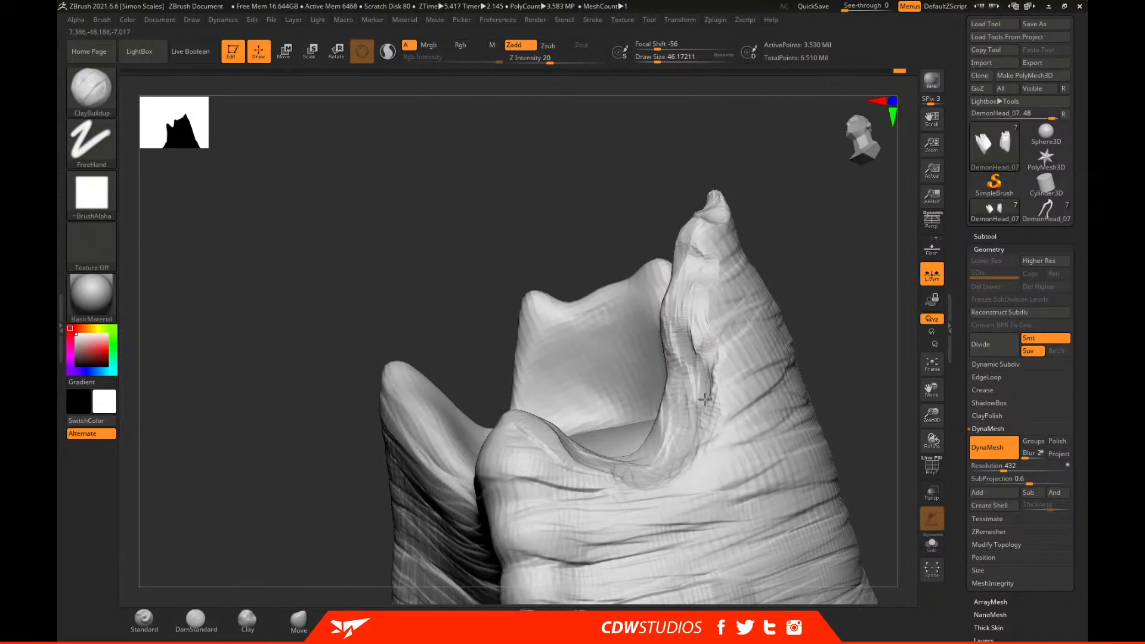
Carry the rough ClayBuildup texture through the bottom of the front notch to the short tip.
left_click_drag(798, 304, 756, 332)
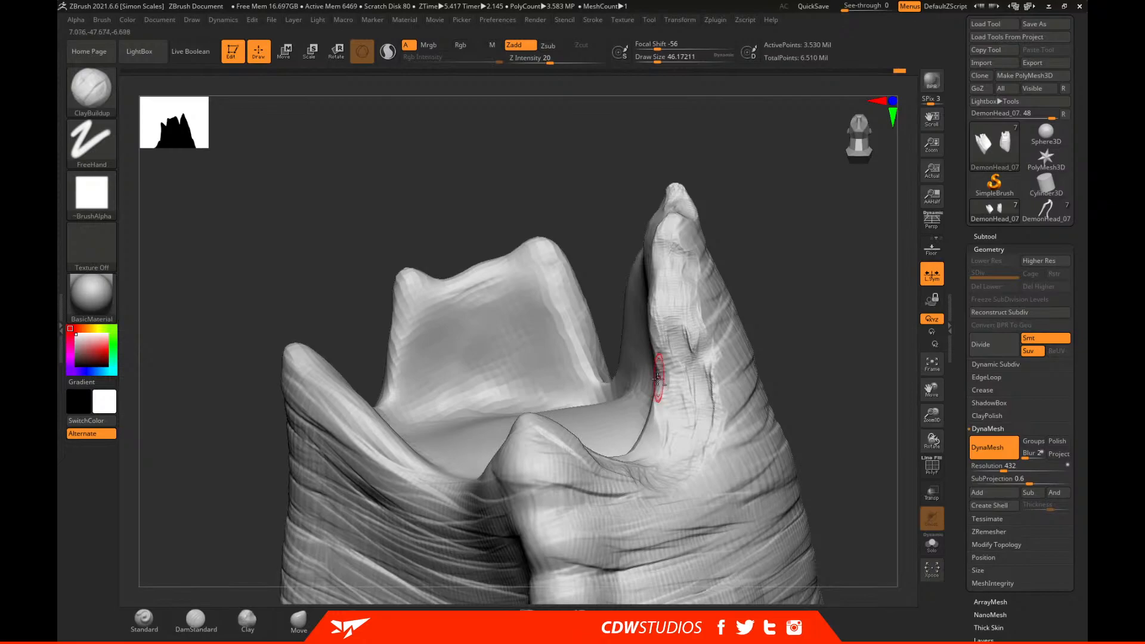
left_click_drag(798, 322, 745, 325)
left_click_drag(675, 349, 683, 378, "alt")
left_click_drag(793, 280, 716, 322)
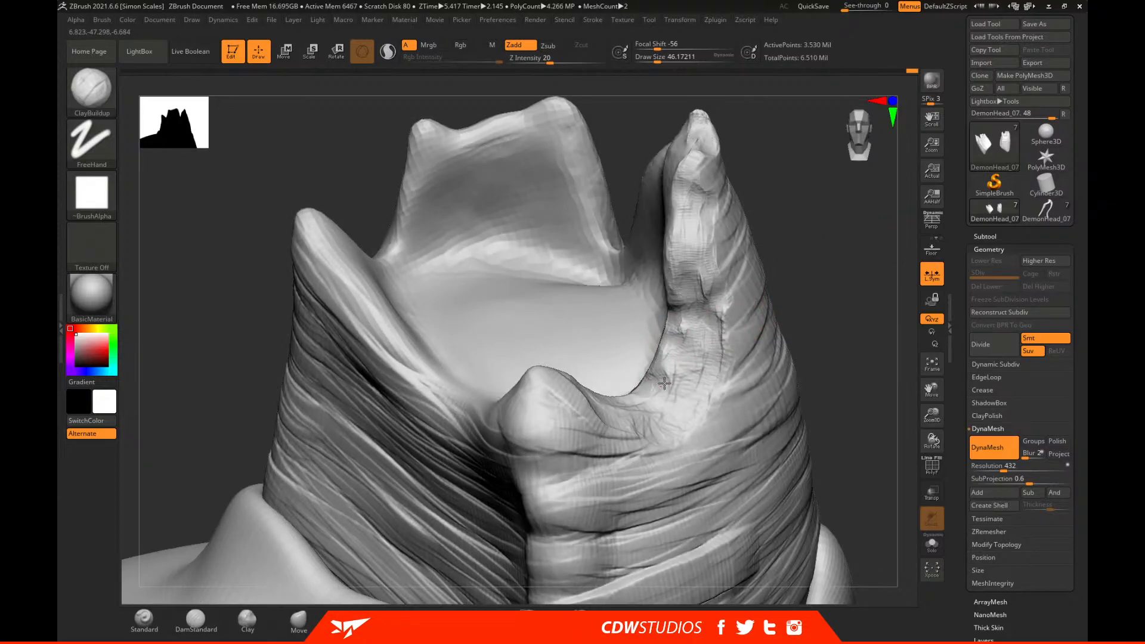
left_click_drag(851, 286, 639, 397)
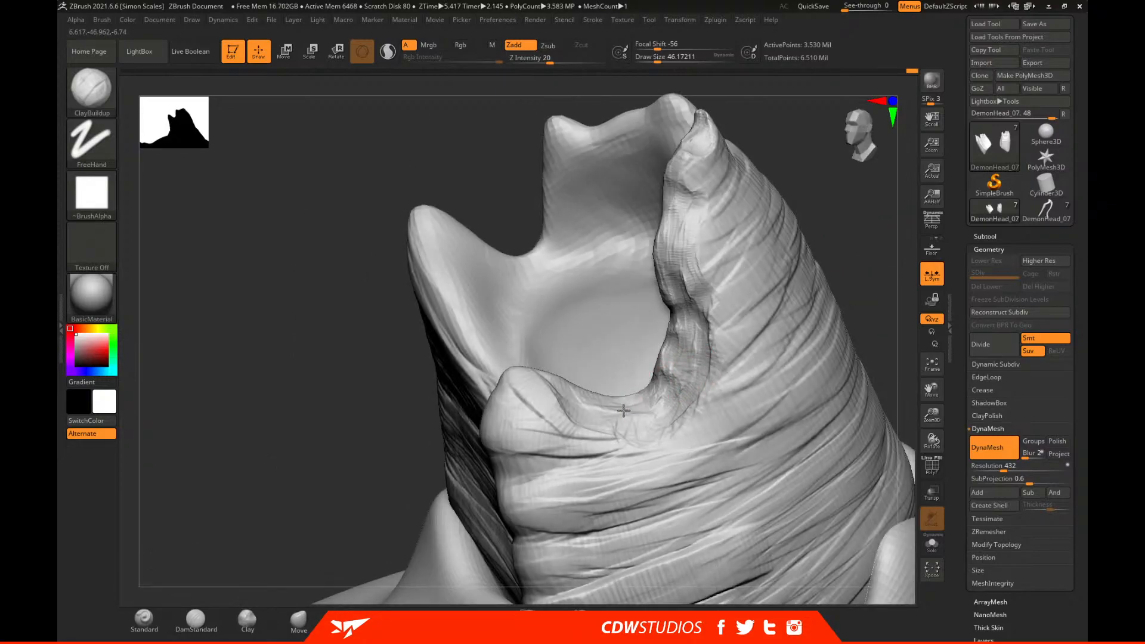
left_click_drag(552, 376, 590, 394)
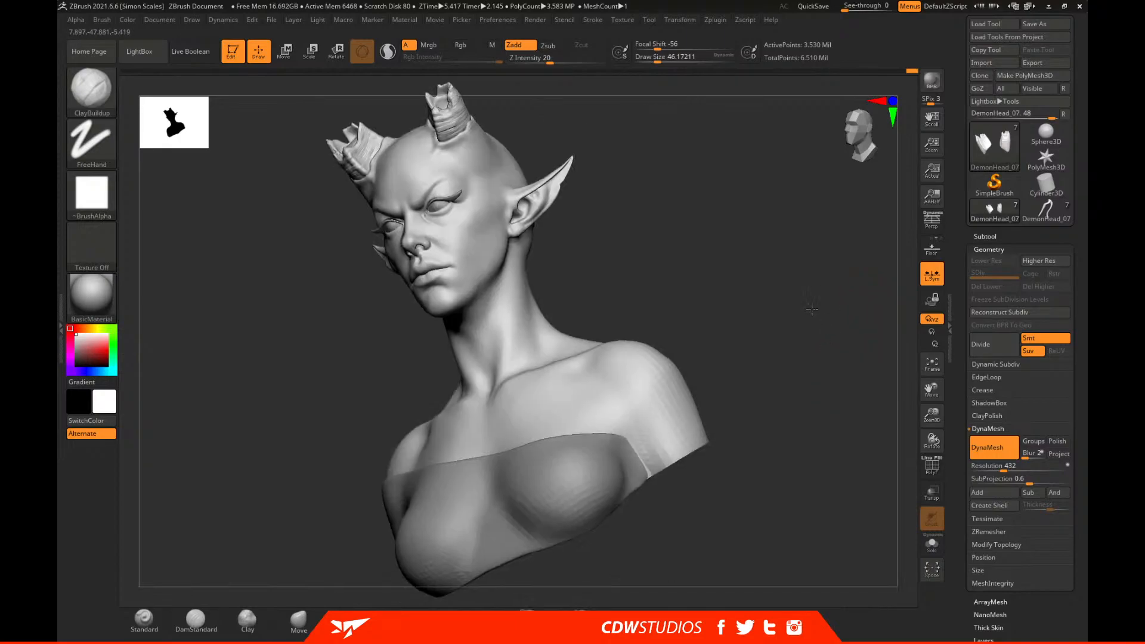
Roughen the side notch and its broken edges up to the tips with ClayBuildup, using draw sizes from about 44 to 41.
left_click_drag(864, 318, 792, 479)
left_click_drag(677, 307, 582, 319, "alt")
mouse_move(400, 415)
left_mouse_down("alt")
mouse_move(733, 161)
mouse_move(760, 194)
mouse_move(490, 288)
mouse_move(511, 280)
mouse_move(521, 349)
left_mouse_up("alt")
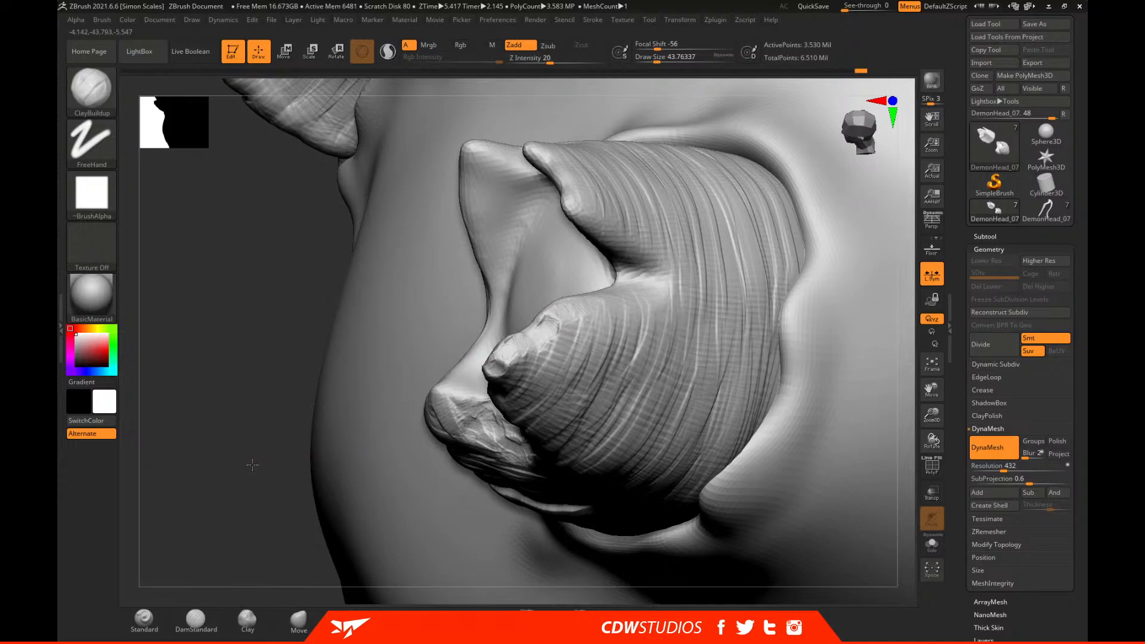
left_click_drag(252, 465, 652, 294)
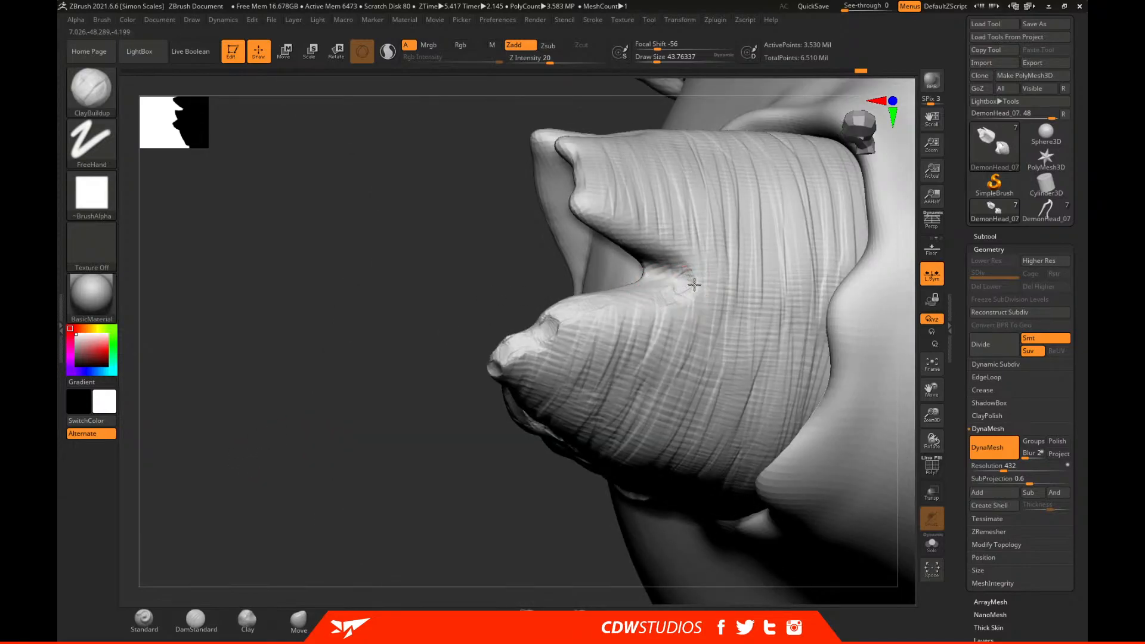
mouse_move(655, 255)
left_mouse_down()
mouse_move(655, 243)
mouse_move(653, 253)
left_mouse_up()
key("space")
left_click_drag(659, 261, 656, 261)
mouse_move(647, 245)
left_mouse_down()
mouse_move(640, 238)
mouse_move(660, 244)
mouse_move(633, 233)
left_mouse_up()
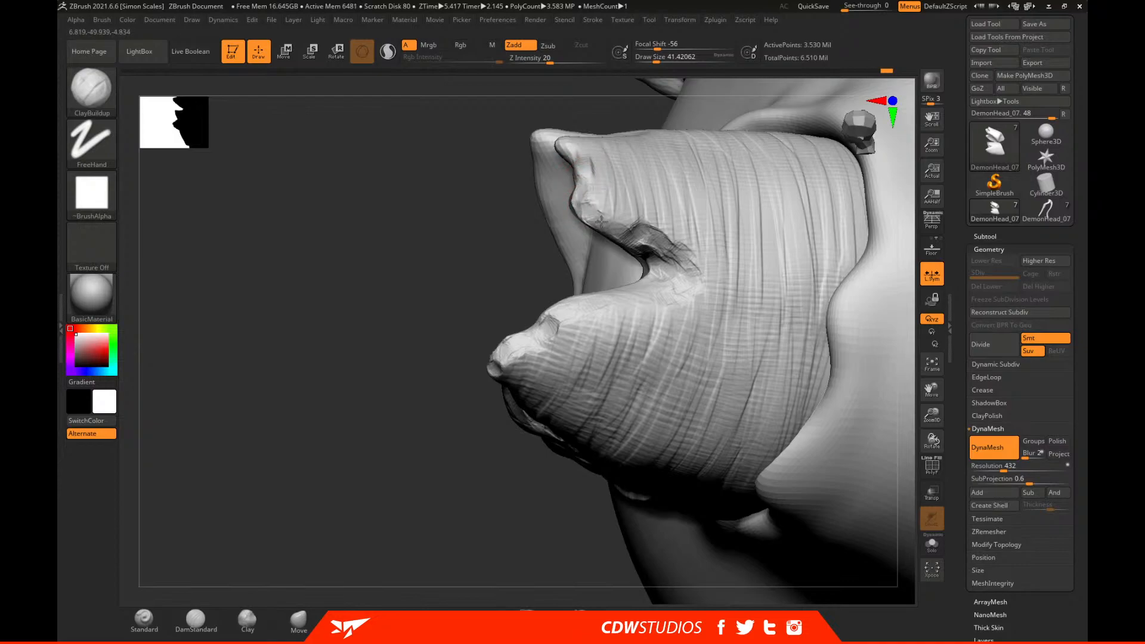
mouse_move(450, 475)
left_mouse_down()
mouse_move(581, 316)
mouse_move(598, 302)
mouse_move(615, 306)
mouse_move(618, 293)
left_mouse_up()
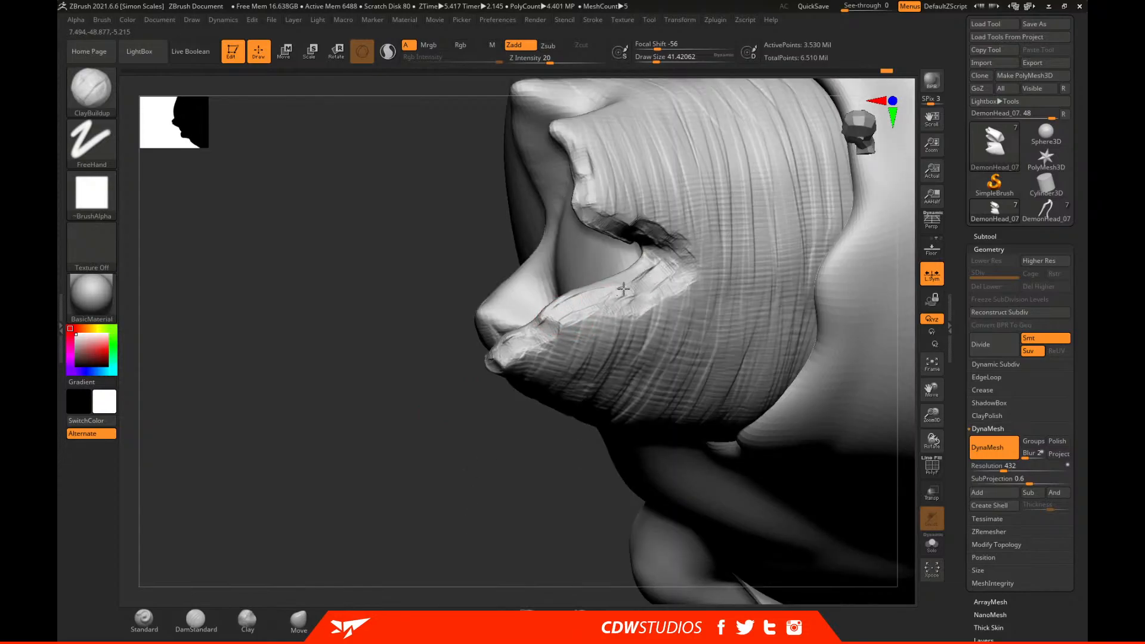
Add ClayBuildup strokes along the rear broken edge of the horns at a draw size of about 41.
left_click_drag(472, 334, 656, 307)
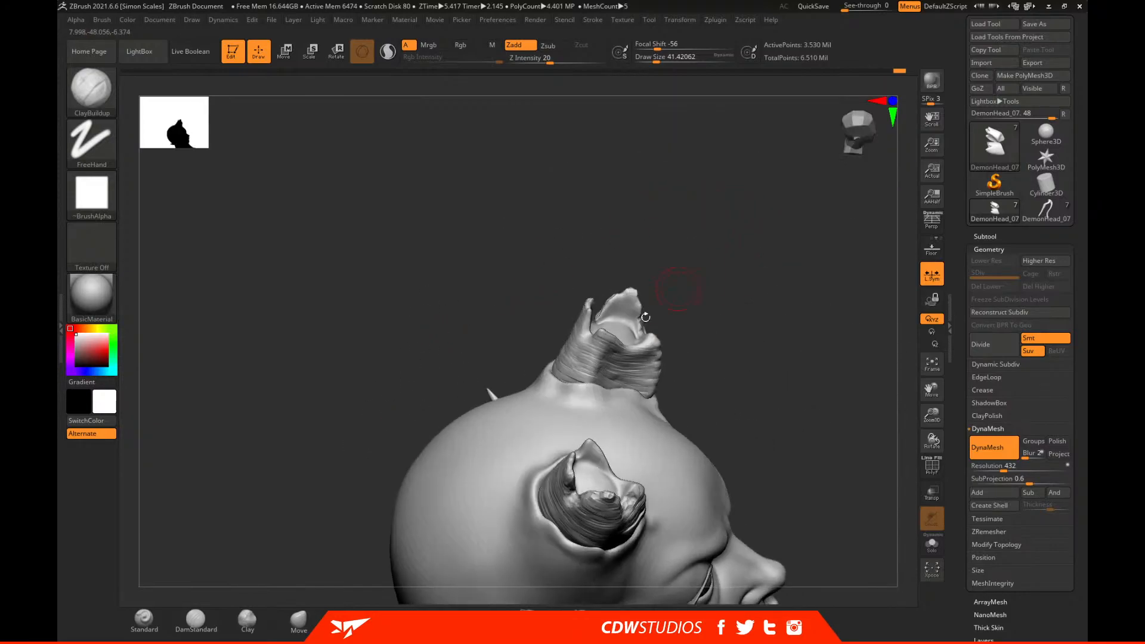
mouse_move(757, 422)
left_mouse_down("alt")
mouse_move(775, 431)
mouse_move(683, 337)
left_mouse_up("alt")
mouse_move(524, 233)
left_mouse_down()
mouse_move(577, 312)
mouse_move(581, 339)
mouse_move(588, 253)
left_mouse_up()
key("space")
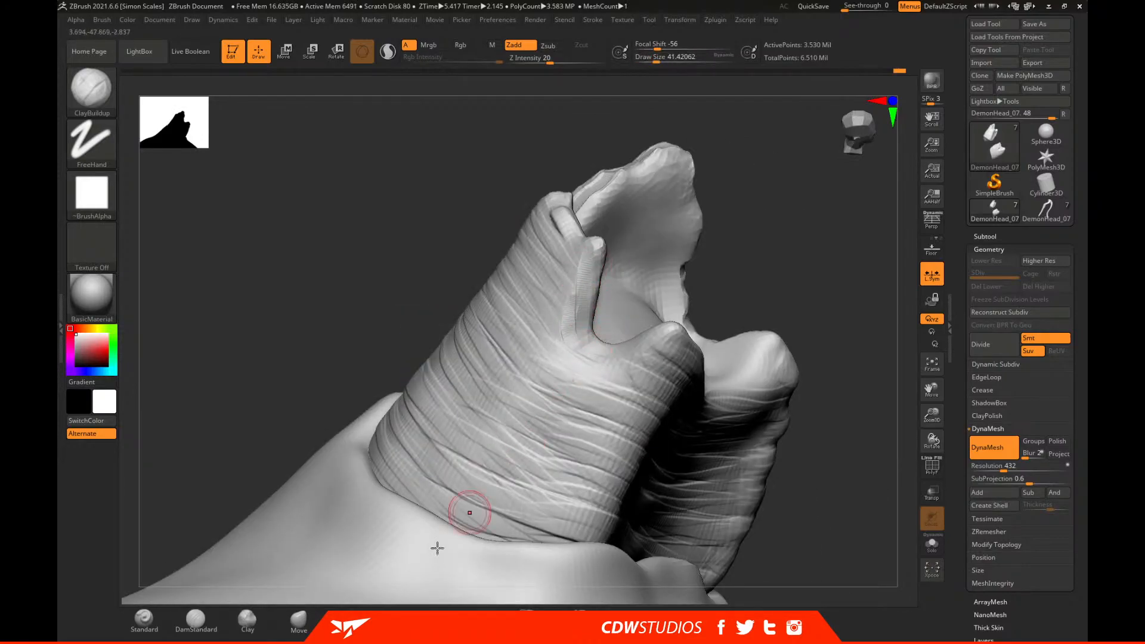
Switch to the Clay brush and shape the rear broken edge above the notch, reducing the draw size from about 49 to 41.
left_click(247, 620)
key("space")
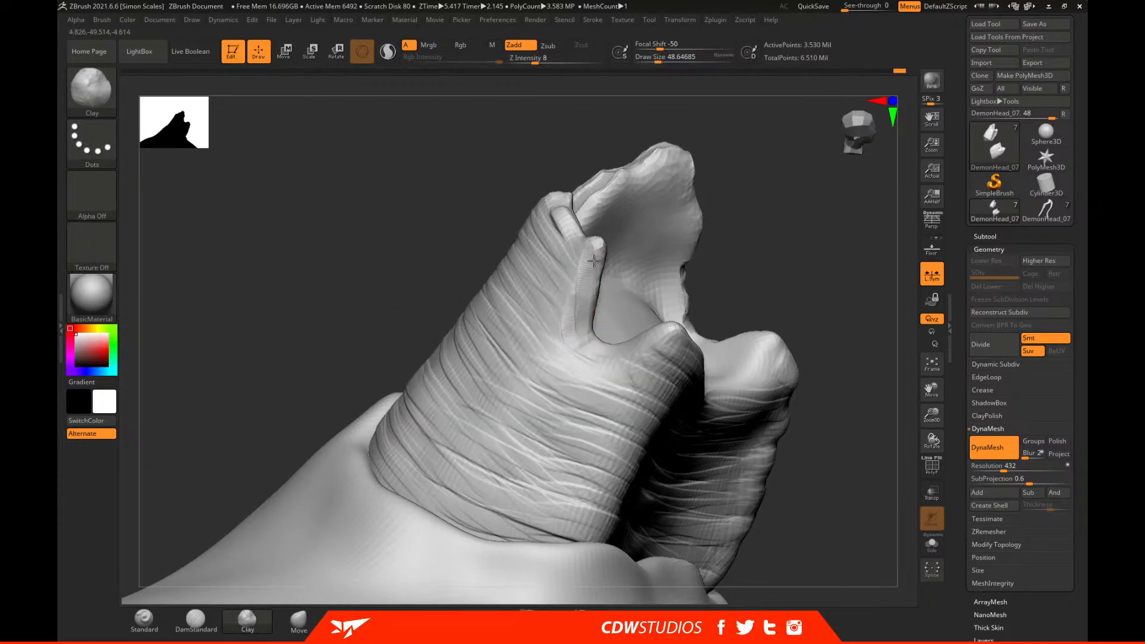
left_click_drag(596, 280, 584, 325)
left_click_drag(749, 206, 567, 302)
key("space")
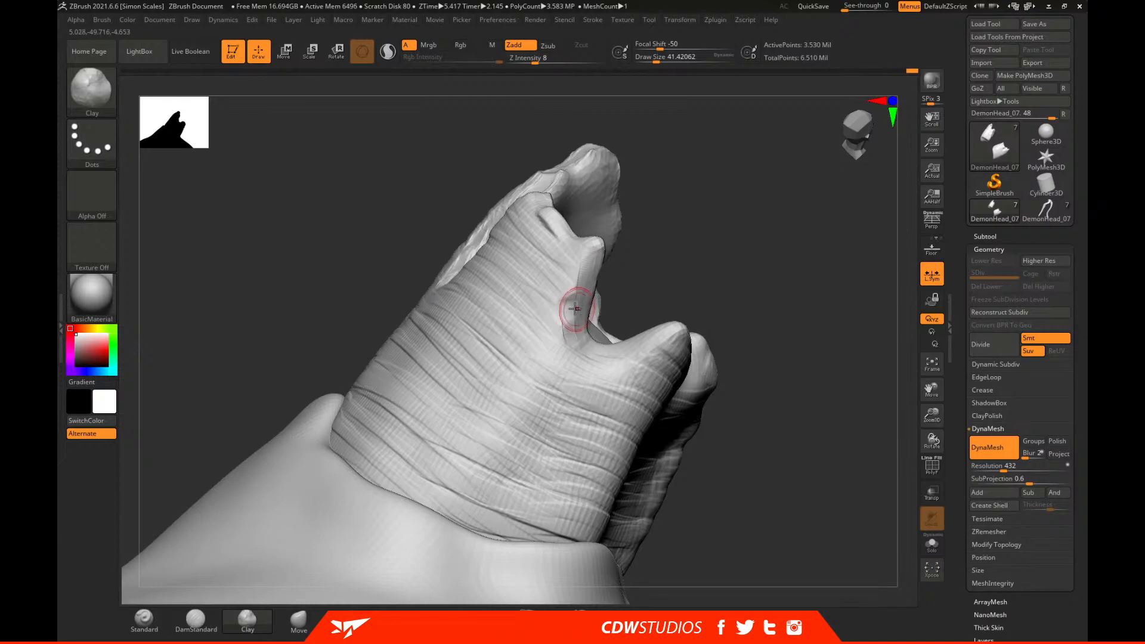
key("space")
left_click(575, 276)
Refine the rear edge's small tip and the chip above it with Clay at a draw size of about 35.
left_click_drag(686, 232, 695, 325)
key("space")
left_click(596, 244)
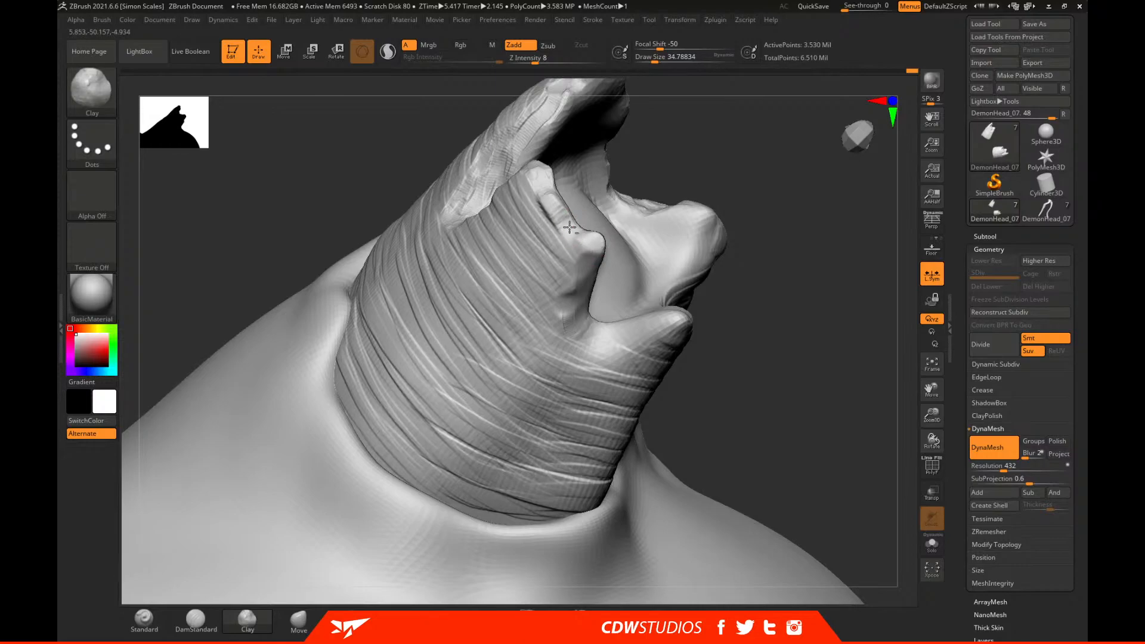
mouse_move(557, 222)
left_mouse_down()
mouse_move(539, 200)
mouse_move(553, 195)
left_mouse_up()
left_click_drag(792, 222, 580, 292)
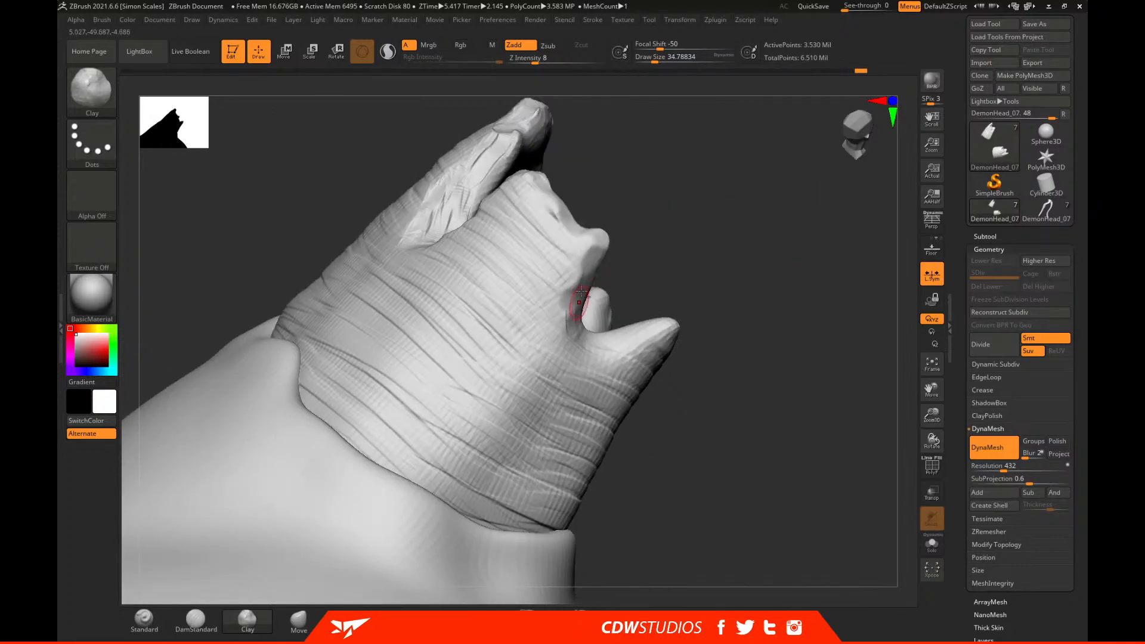
Blend the base of the rear notch into the ridged surface with Clay at a draw size of about 44.
mouse_move(750, 253)
left_mouse_down()
mouse_move(749, 296)
mouse_move(624, 316)
left_mouse_up()
key("space")
left_click_drag(730, 315, 635, 329)
key("space")
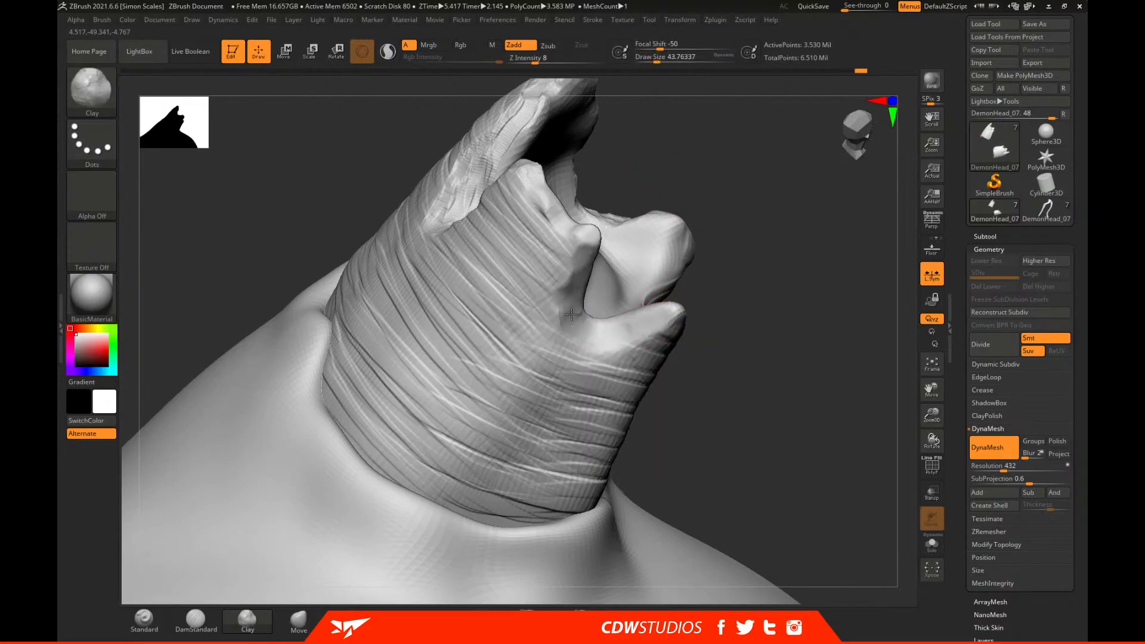
left_click_drag(761, 368, 605, 310)
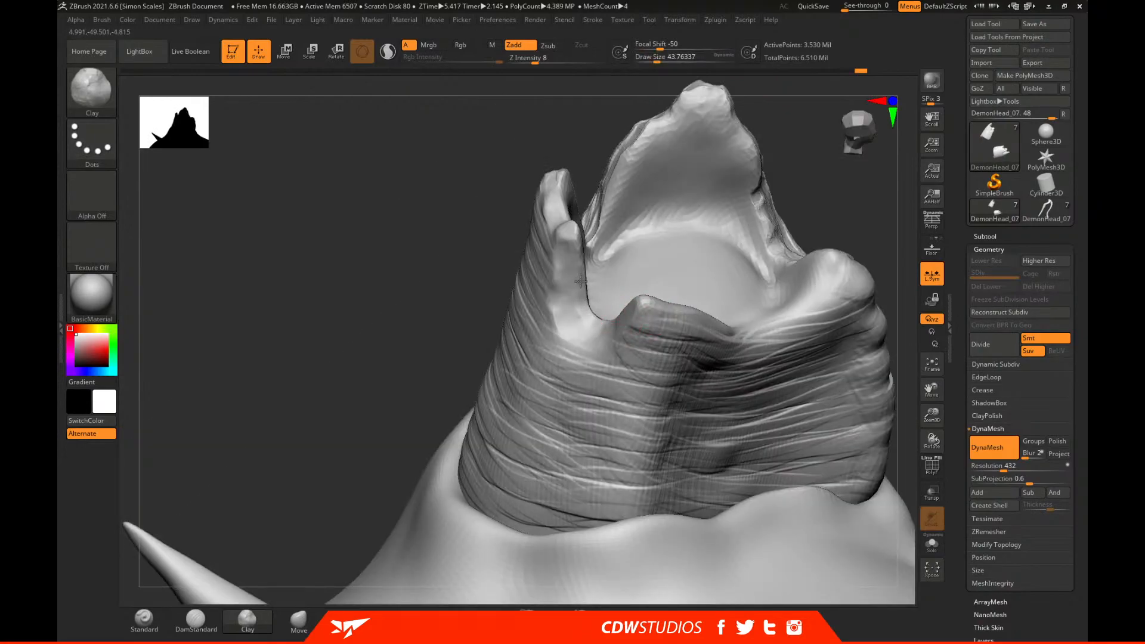
Refine the front notch and the edge toward the short tip with Clay, reducing the draw size from about 44 to 35.
left_click_drag(856, 226, 690, 230)
mouse_move(626, 244)
left_mouse_down()
mouse_move(621, 222)
mouse_move(640, 264)
left_mouse_up()
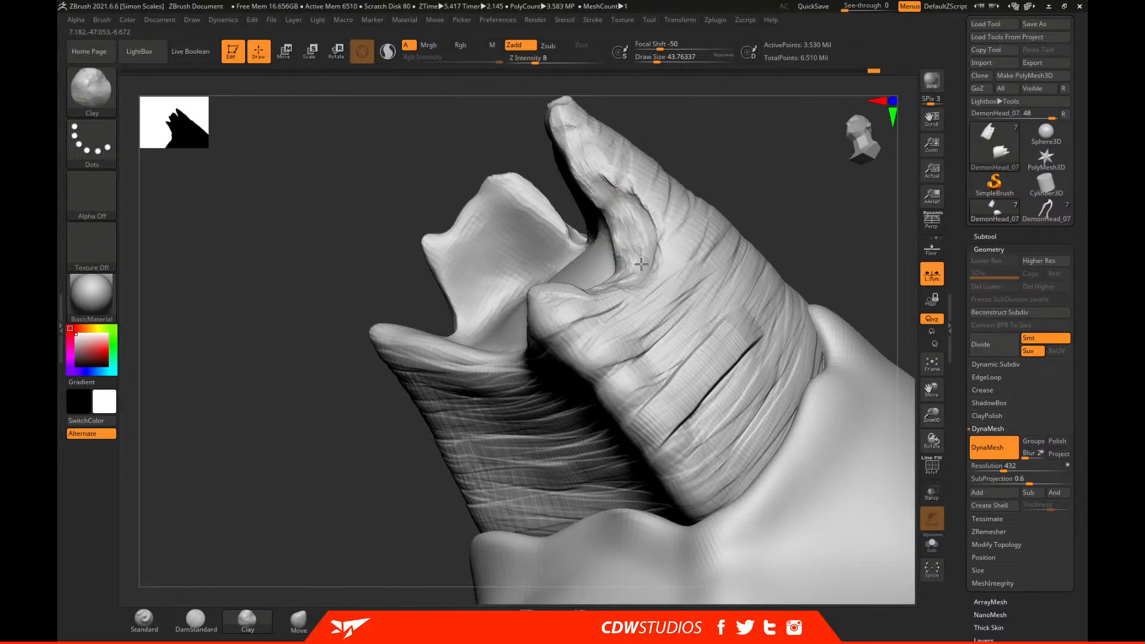
left_click_drag(745, 146, 690, 248)
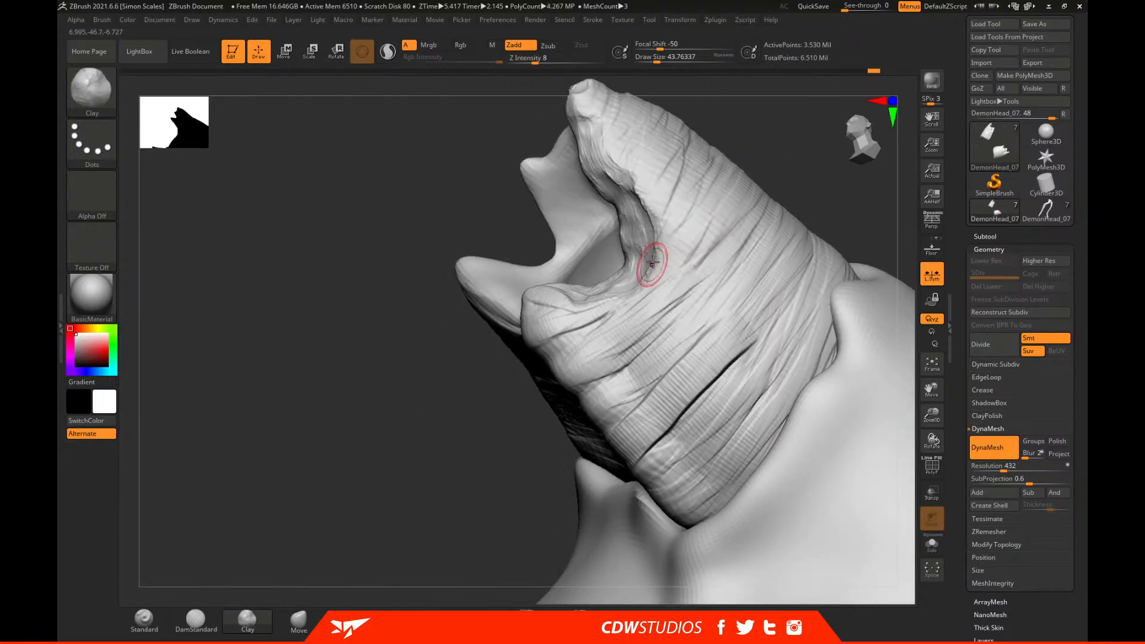
key("bracketleft")
left_click_drag(795, 195, 704, 256)
left_click_drag(568, 297, 566, 294)
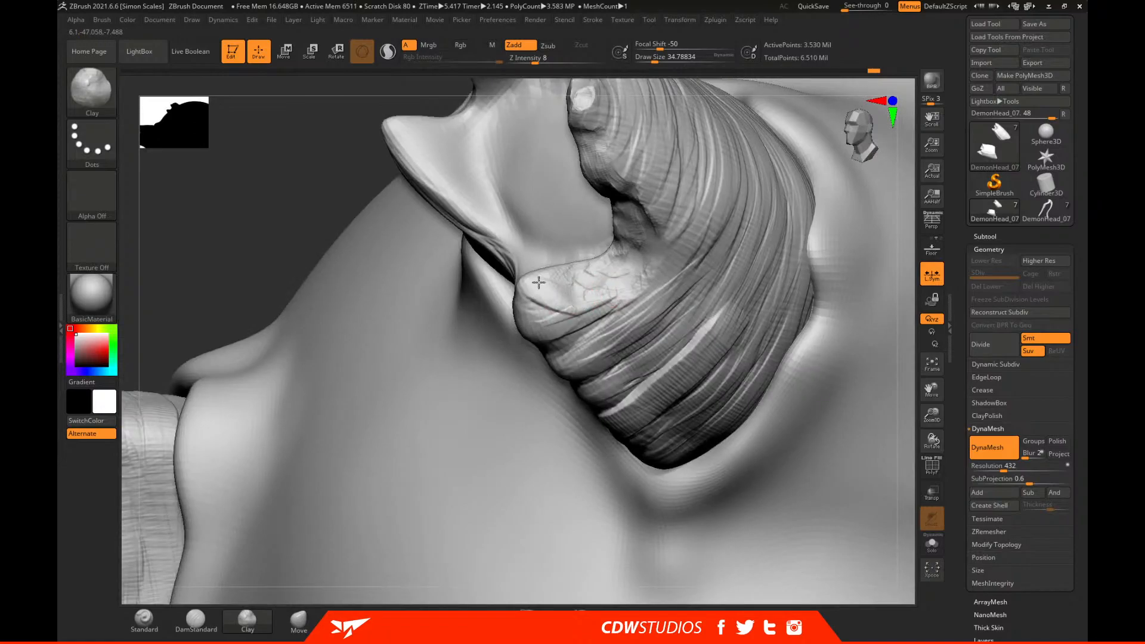
Shape the short front tip and the rim leading to the rear tip with Clay at a draw size of about 44.
left_click_drag(900, 236, 782, 195)
key("space")
key("bracketright")
left_click_drag(677, 356, 653, 310)
mouse_move(419, 237)
left_mouse_down()
mouse_move(346, 106)
mouse_move(374, 164)
left_mouse_up()
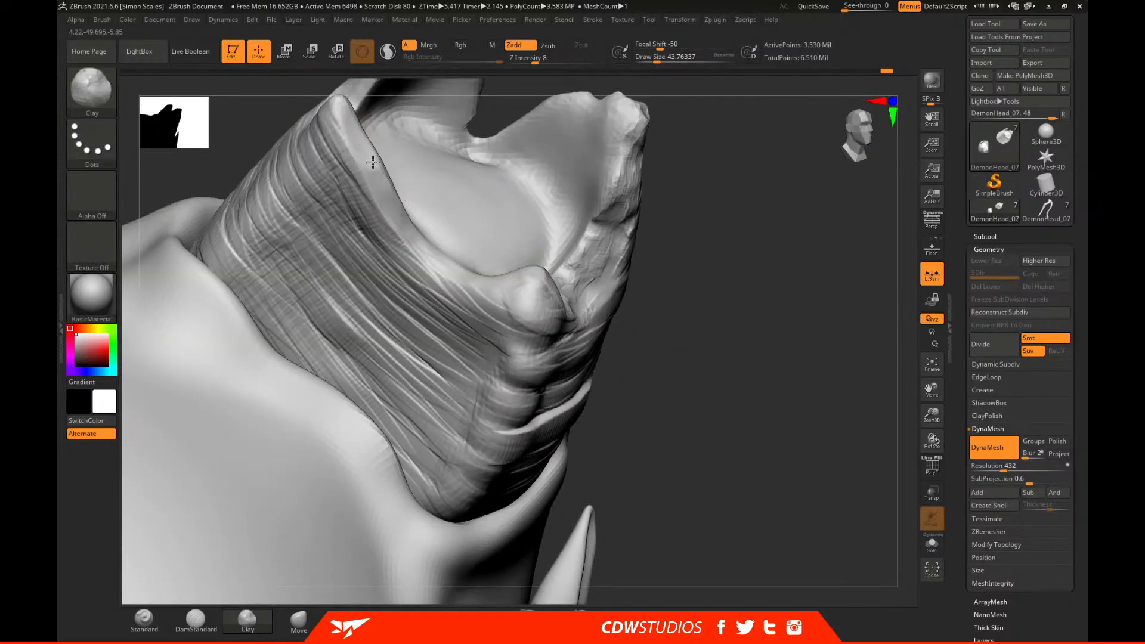
Build up the rim around the horns' hollow with Clay at a draw size of about 62 and smooth its inner side.
right_click_drag(598, 269, 525, 328)
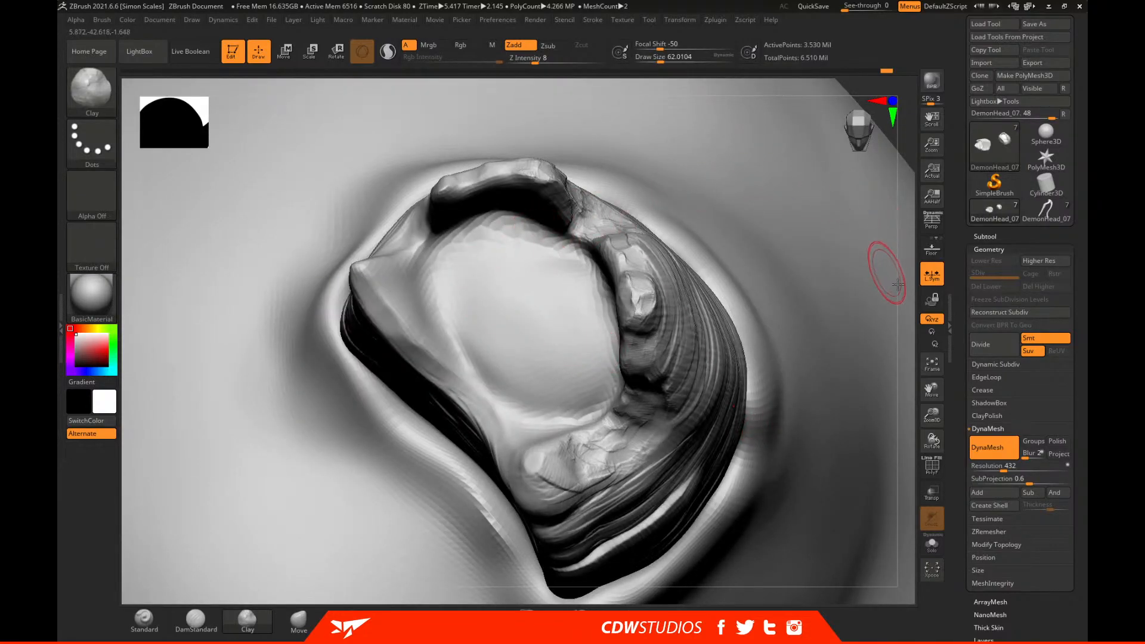
right_click_drag(881, 320, 858, 390)
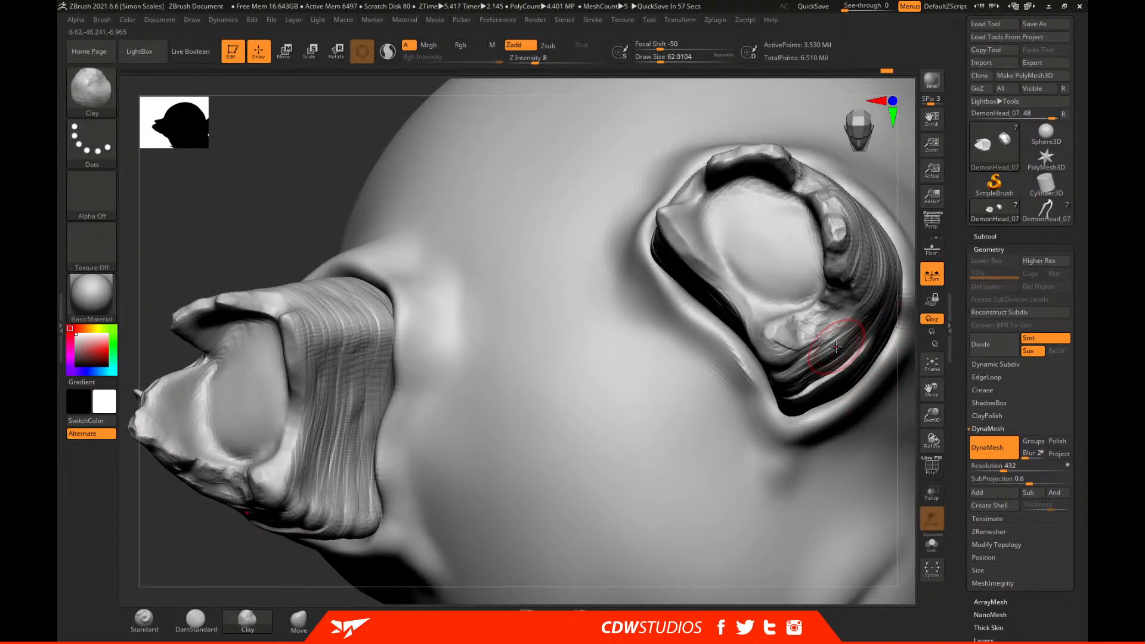
mouse_move(913, 218)
left_mouse_down()
mouse_move(905, 296)
mouse_move(847, 299)
left_mouse_up()
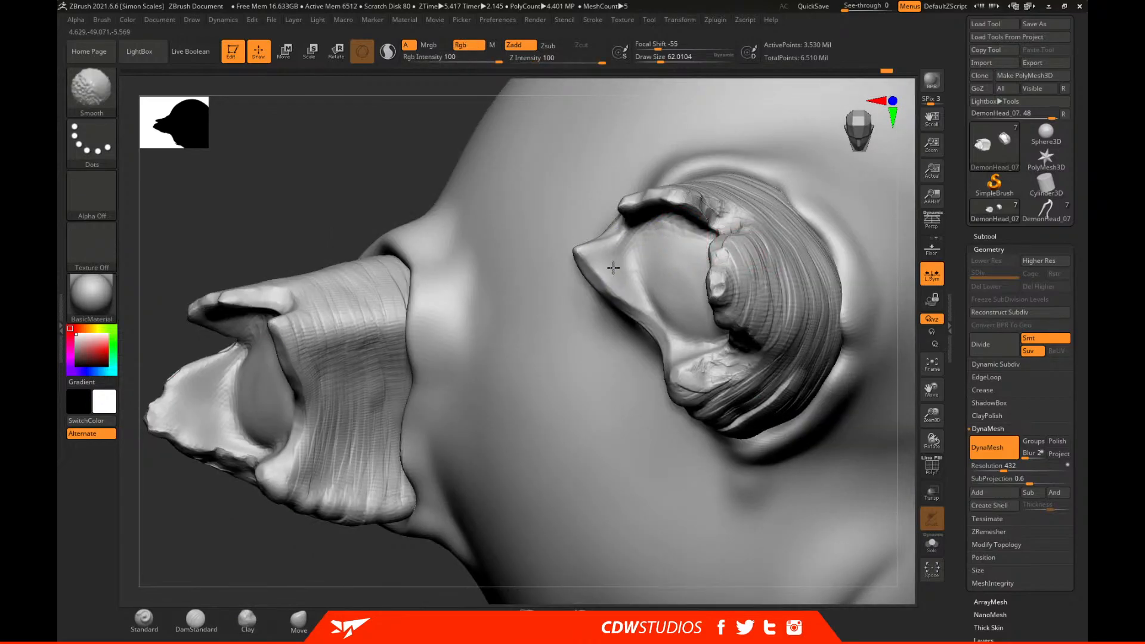
left_click_drag(912, 149, 909, 78)
left_click_drag(636, 230, 639, 216, "shift")
Sculpt uneven forms on the inner walls of the horns' hollow with Clay at a draw size of about 46.
mouse_move(702, 245)
right_mouse_down()
mouse_move(757, 267)
mouse_move(759, 235)
right_mouse_up()
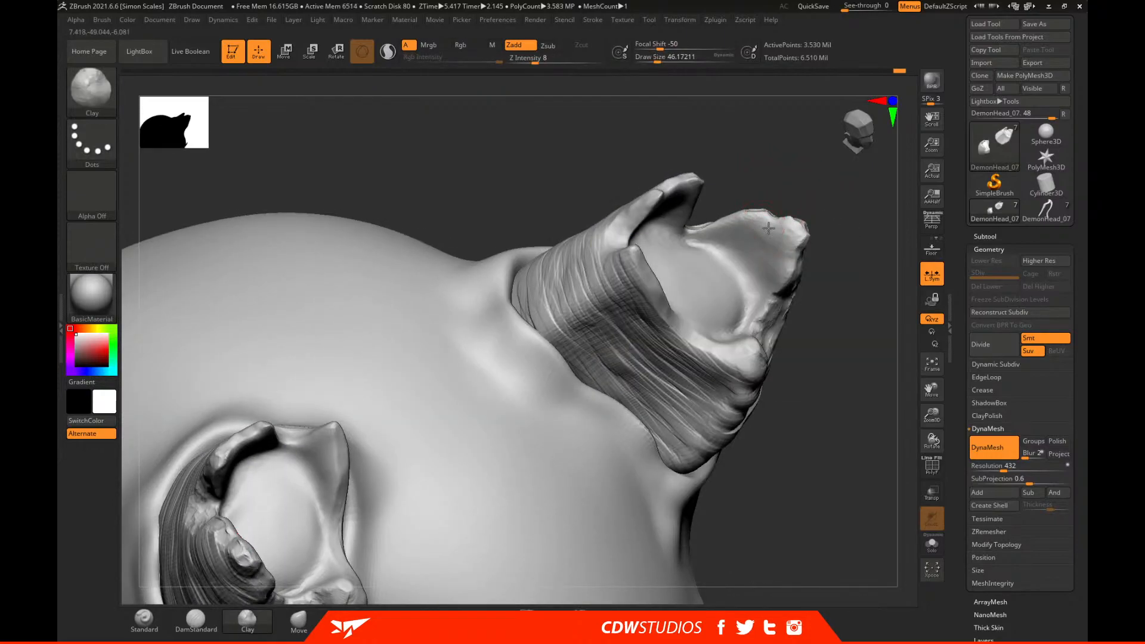
right_click_drag(851, 216, 801, 242)
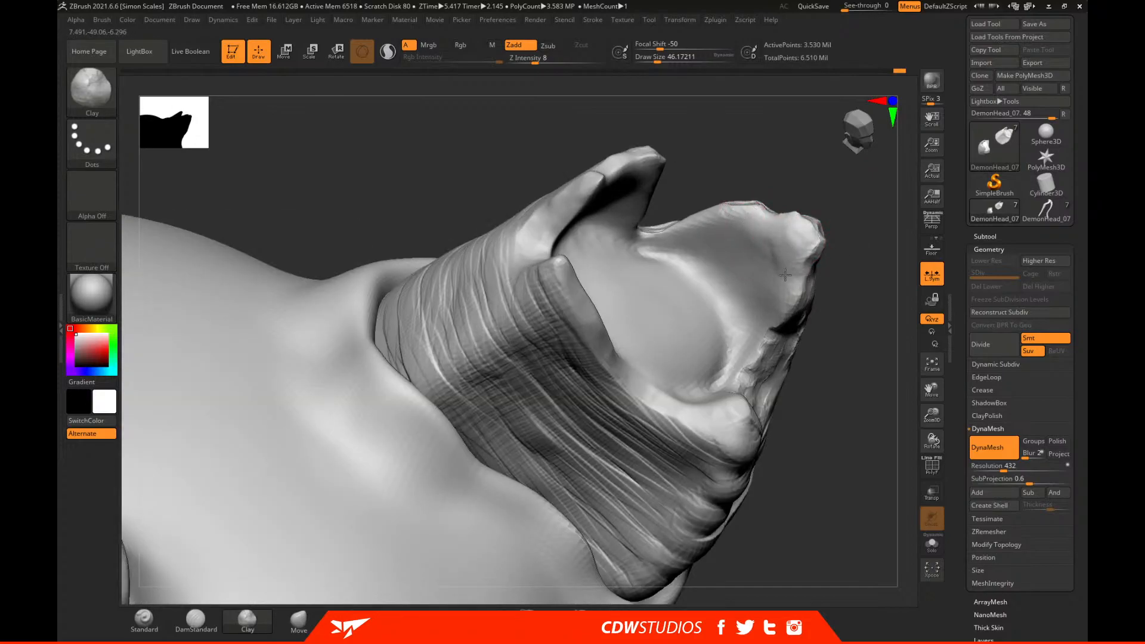
right_click_drag(846, 312, 785, 290)
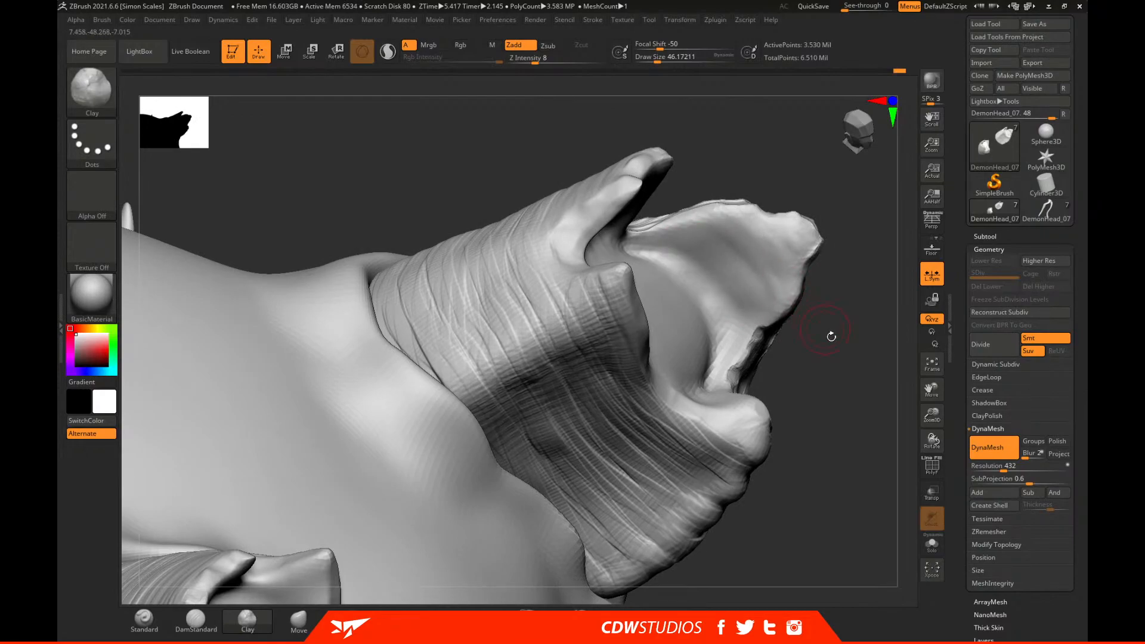
left_click_drag(830, 335, 760, 307)
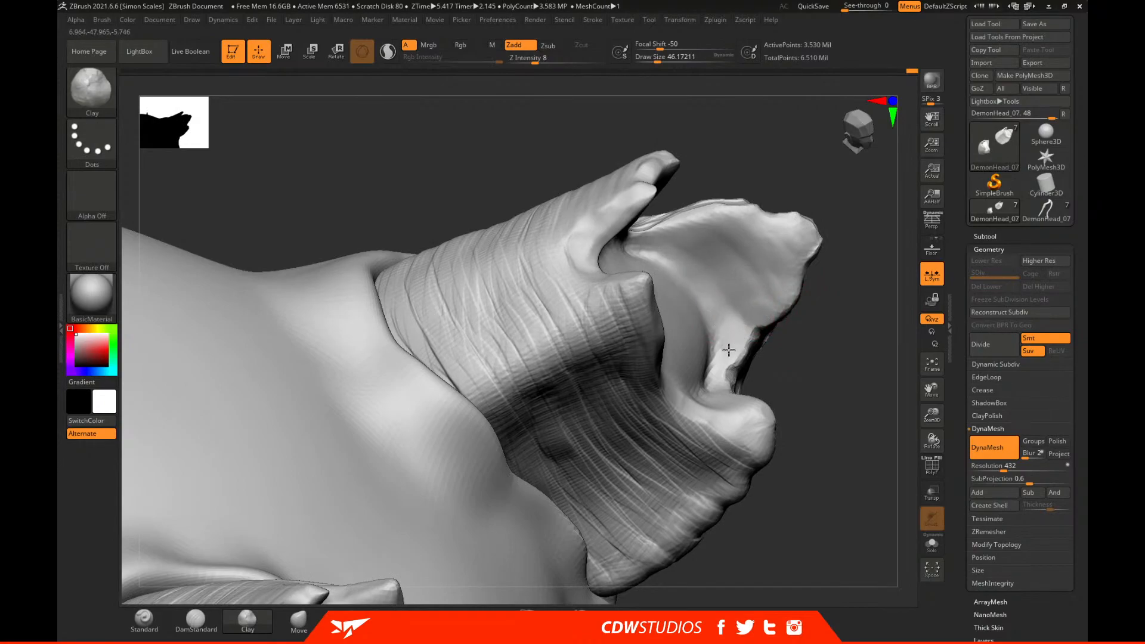
mouse_move(846, 356)
left_mouse_down()
mouse_move(825, 334)
mouse_move(807, 237)
left_mouse_up()
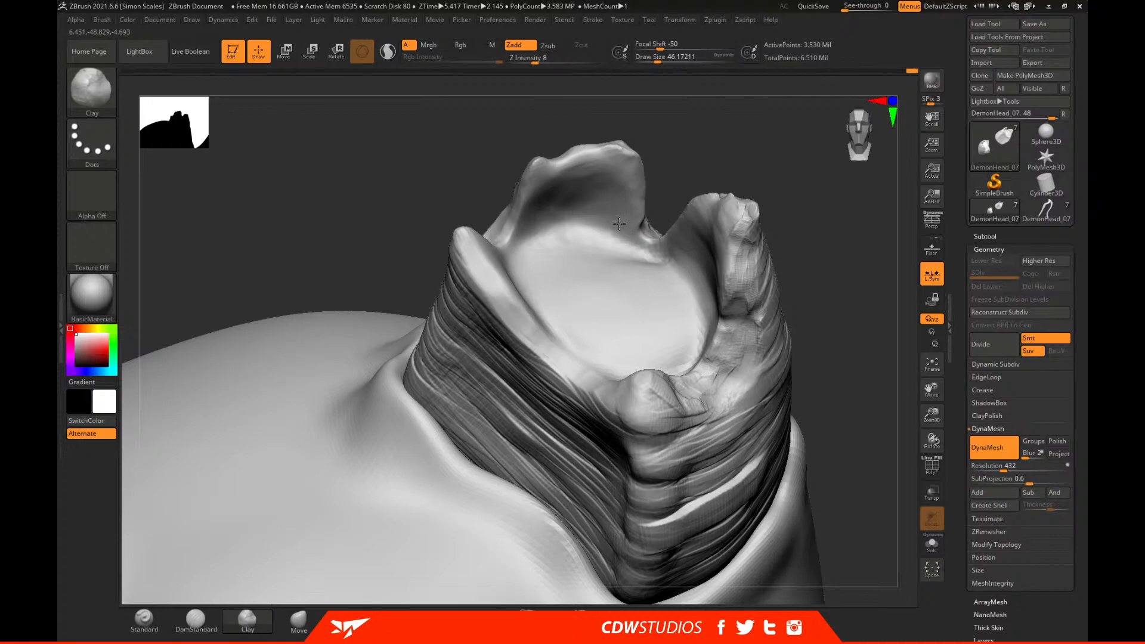
Undo the last two Clay strokes on the inner wall of the horns.
left_click_drag(876, 256, 853, 200)
key("ctrl+z")
key("ctrl+z")
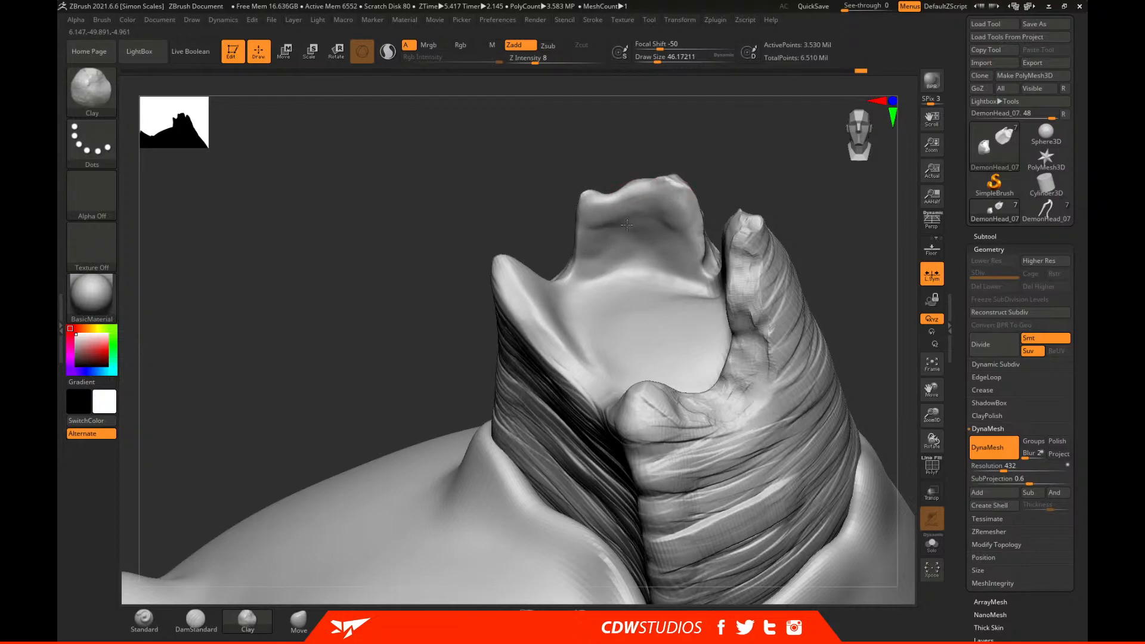
Add uneven planes to the inner walls and the inner side of the tips around the horns' hollow with Clay at a draw size of about 46.
mouse_move(785, 171)
left_mouse_down()
mouse_move(754, 212)
mouse_move(608, 256)
left_mouse_up()
left_click_drag(523, 297, 520, 268)
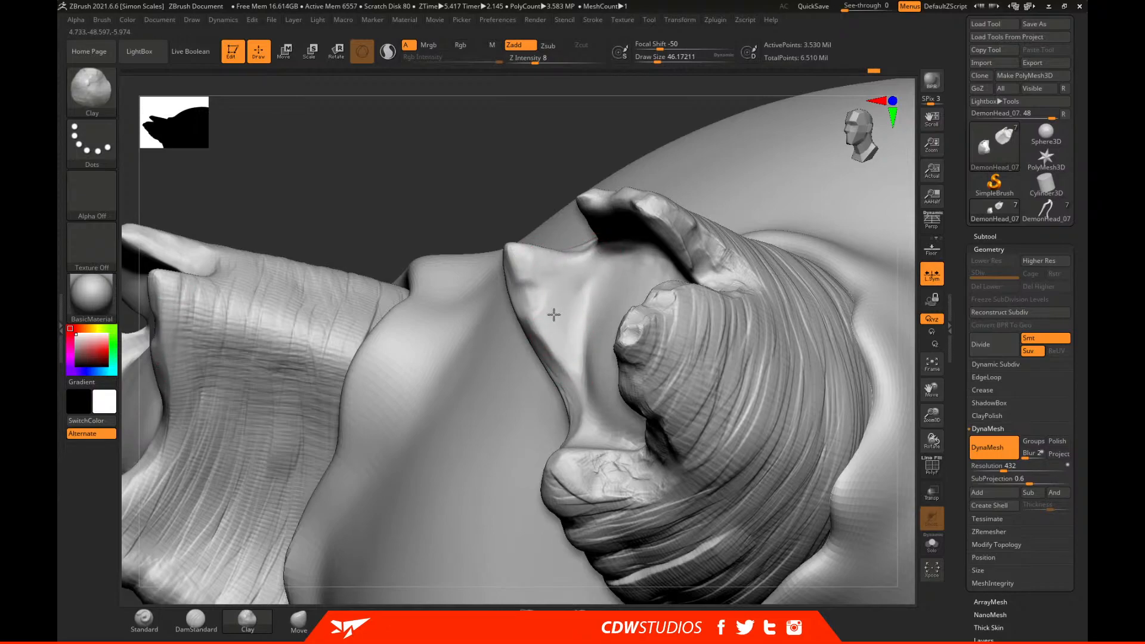
left_click_drag(538, 315, 573, 380)
left_click_drag(579, 291, 571, 332)
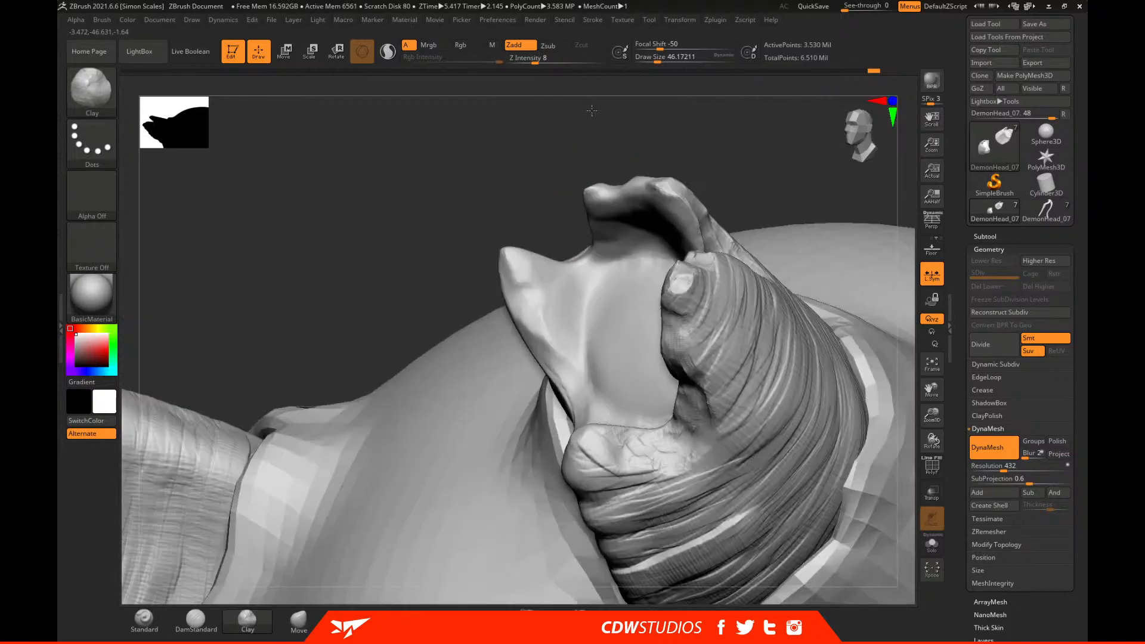
mouse_move(573, 141)
left_mouse_down()
mouse_move(583, 281)
mouse_move(585, 269)
left_mouse_up()
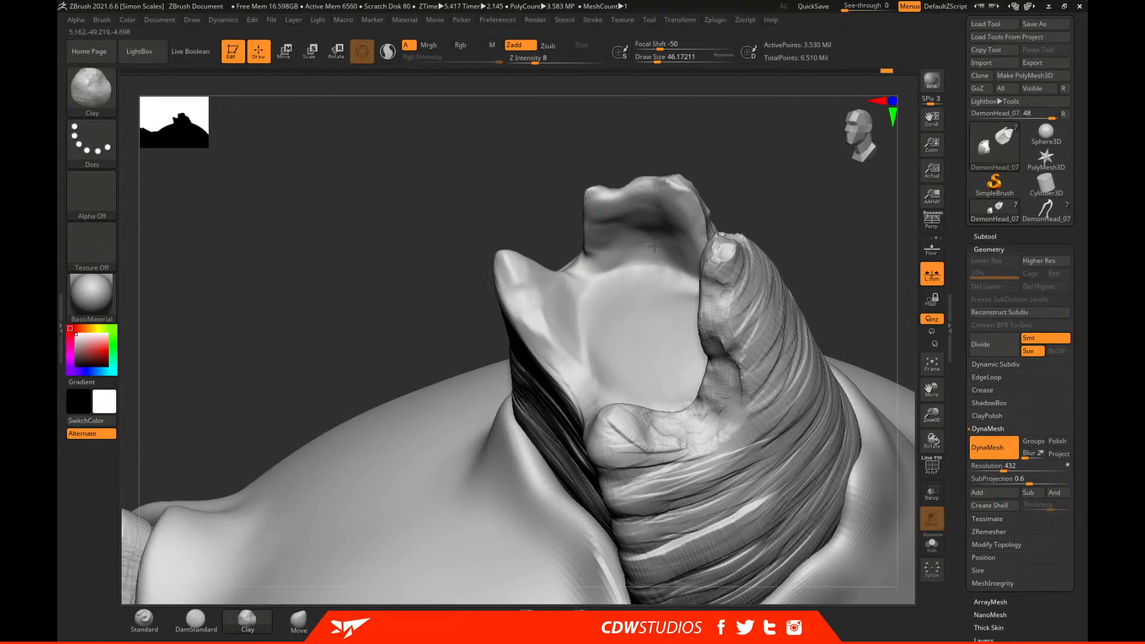
left_click_drag(795, 183, 704, 280)
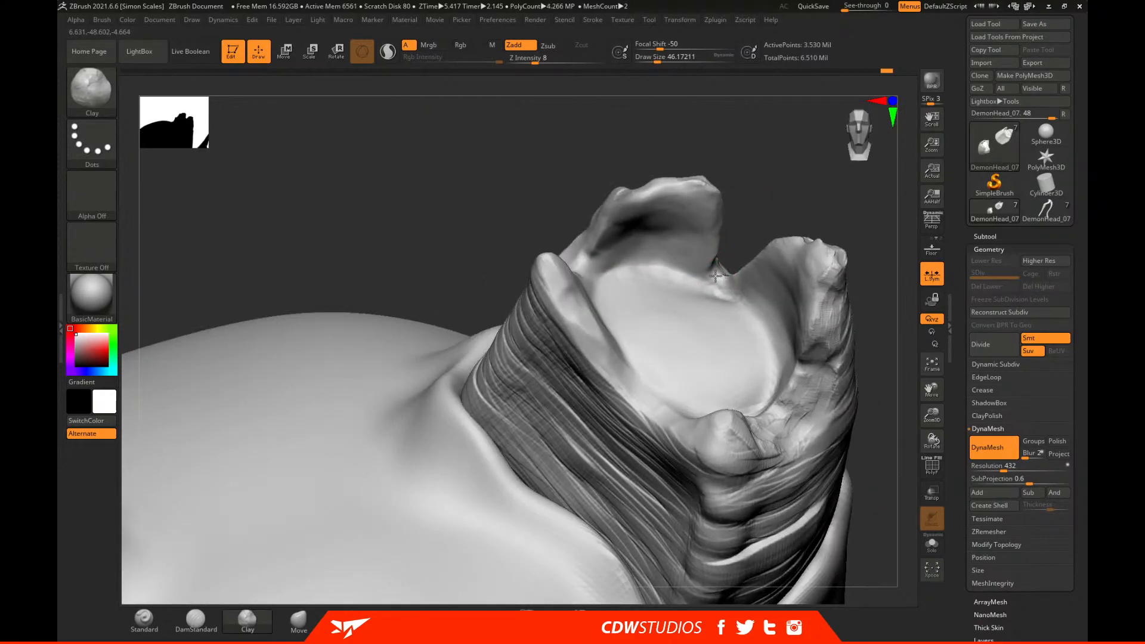
left_click_drag(778, 197, 767, 312)
left_click_drag(774, 201, 741, 269)
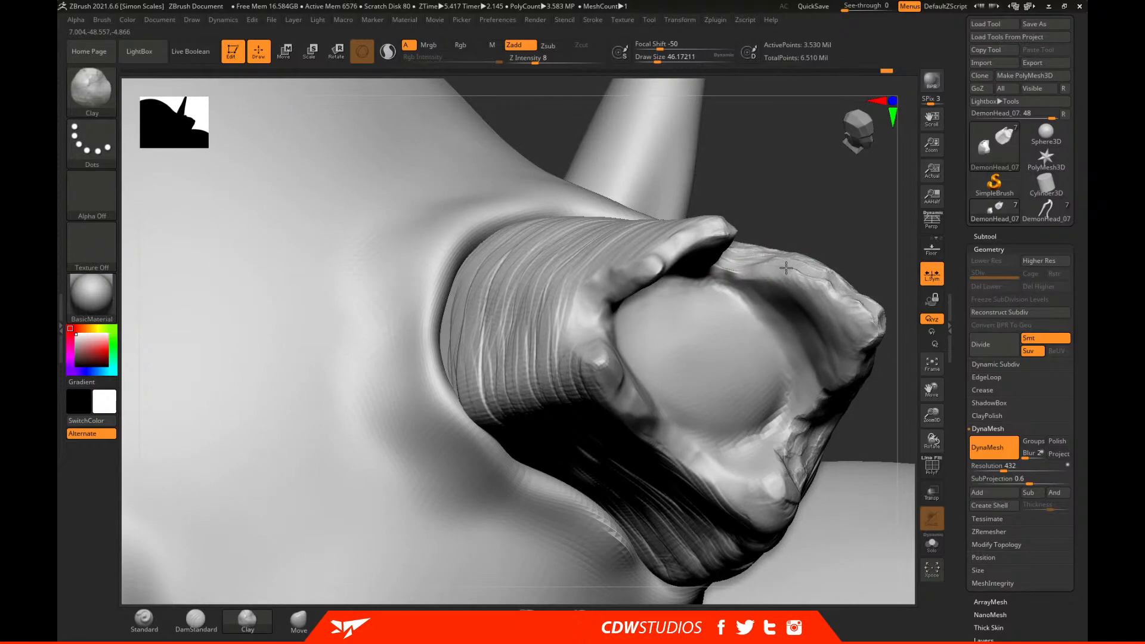
Build concentric rings on the floor of the horns' hollow with ClayBuildup at a draw size of about 83.
mouse_move(882, 258)
left_mouse_down()
mouse_move(862, 230)
mouse_move(642, 292)
left_mouse_up()
key("space")
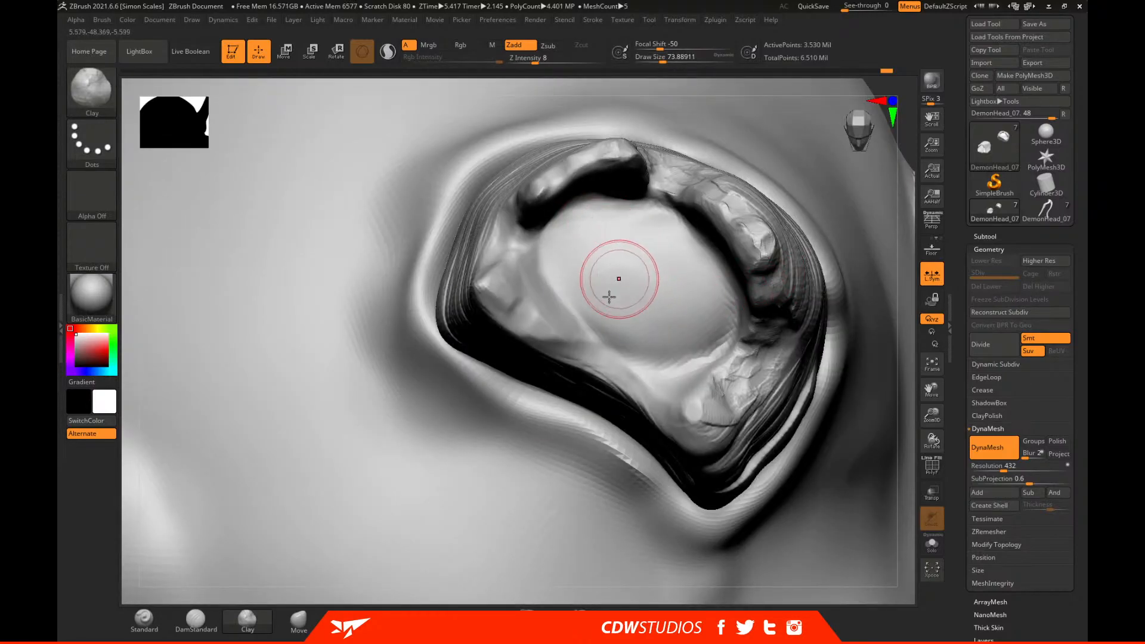
key("b")
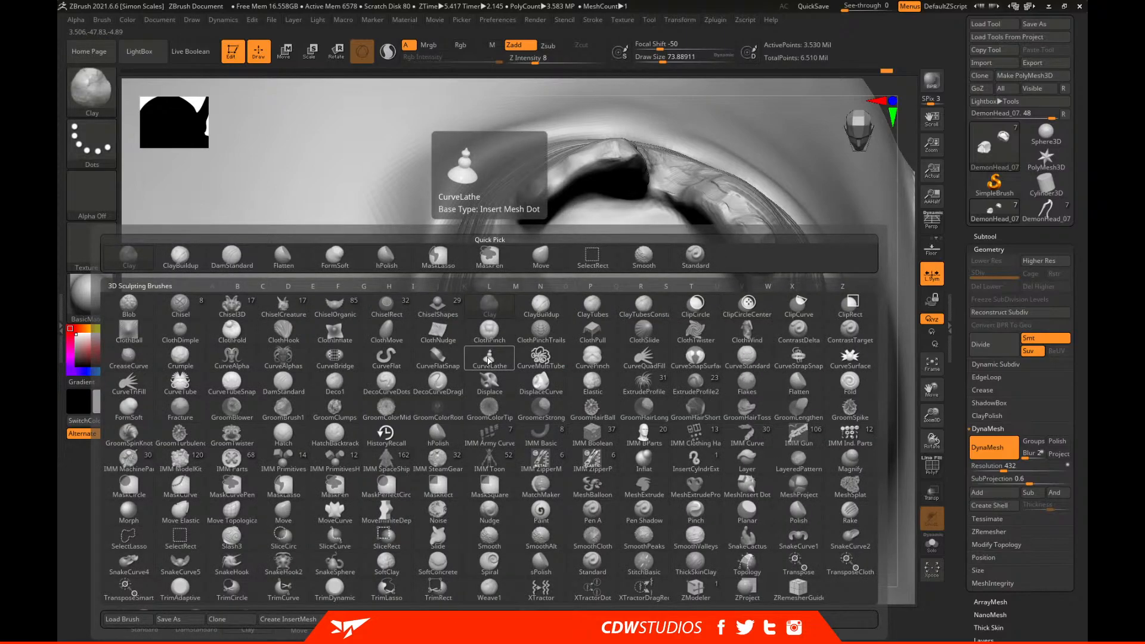
key("c")
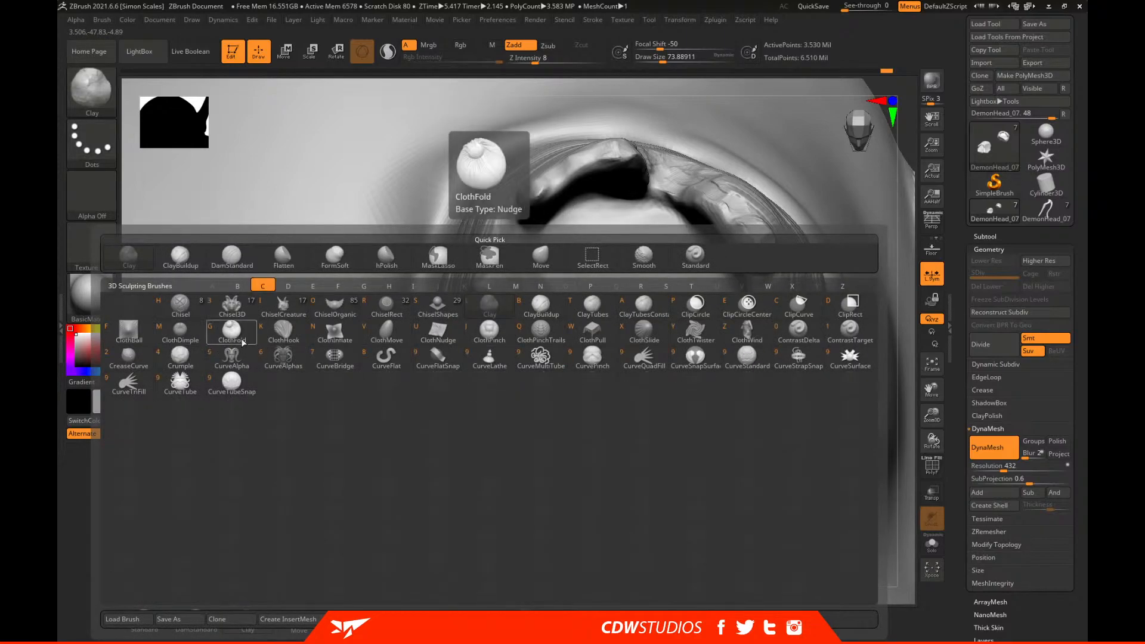
left_click(179, 256)
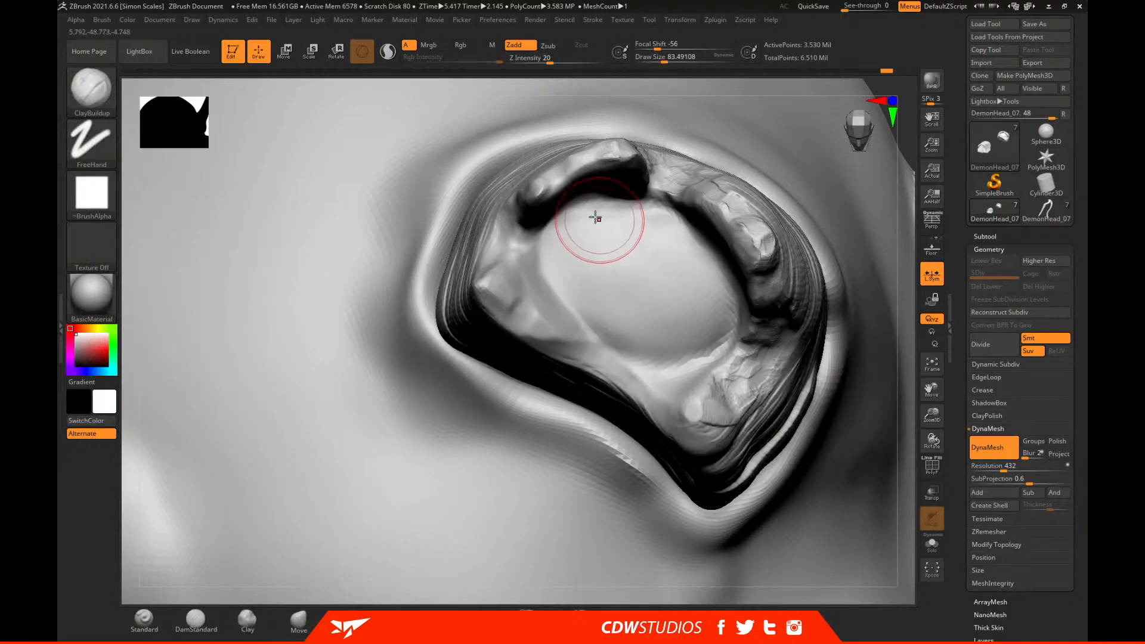
mouse_move(565, 230)
left_mouse_down()
mouse_move(563, 281)
mouse_move(567, 251)
mouse_move(582, 268)
mouse_move(564, 263)
left_mouse_up()
left_click_drag(588, 314, 638, 347)
mouse_move(598, 218)
left_mouse_down()
mouse_move(642, 227)
mouse_move(619, 217)
left_mouse_up()
left_click_drag(861, 119, 734, 206)
mouse_move(624, 220)
left_mouse_down()
mouse_move(698, 253)
mouse_move(689, 240)
mouse_move(703, 332)
mouse_move(721, 352)
mouse_move(579, 277)
mouse_move(637, 334)
mouse_move(713, 350)
mouse_move(728, 296)
left_mouse_up()
mouse_move(706, 340)
left_mouse_down()
mouse_move(670, 225)
mouse_move(632, 221)
mouse_move(644, 253)
mouse_move(614, 277)
mouse_move(600, 260)
mouse_move(615, 293)
mouse_move(674, 325)
mouse_move(683, 312)
mouse_move(692, 320)
mouse_move(668, 269)
mouse_move(614, 256)
mouse_move(627, 256)
mouse_move(660, 302)
mouse_move(624, 264)
left_mouse_up()
Soften the rings on the hollow's floor with Smooth at a draw size of about 116.
key("space")
key("shift")
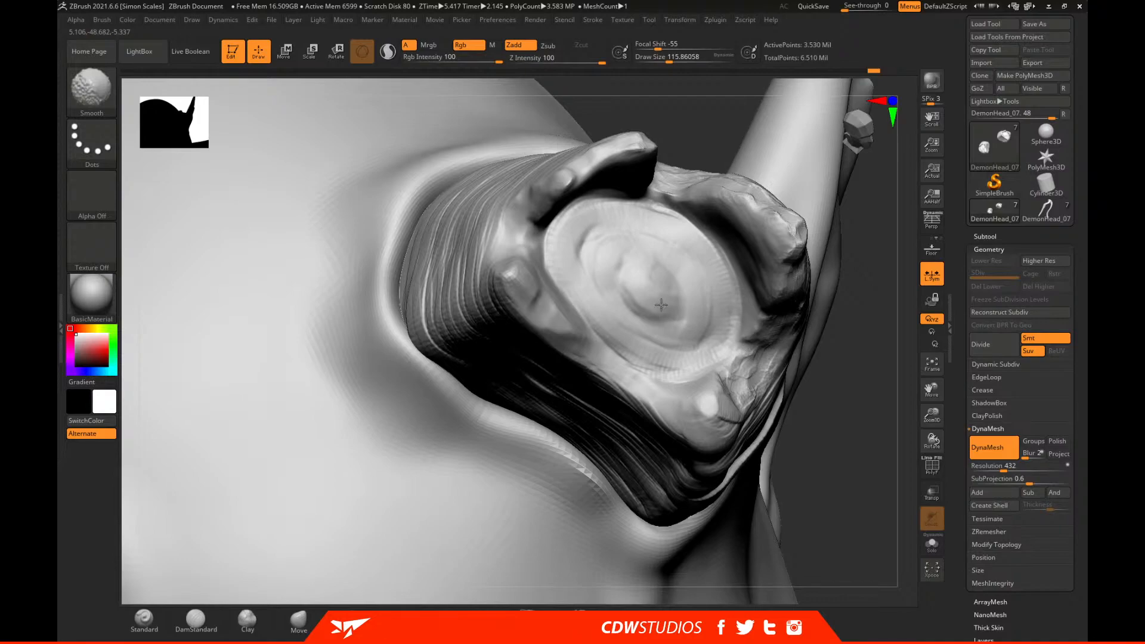
left_click_drag(845, 449, 791, 184, "alt")
left_click_drag(837, 376, 808, 254, "alt")
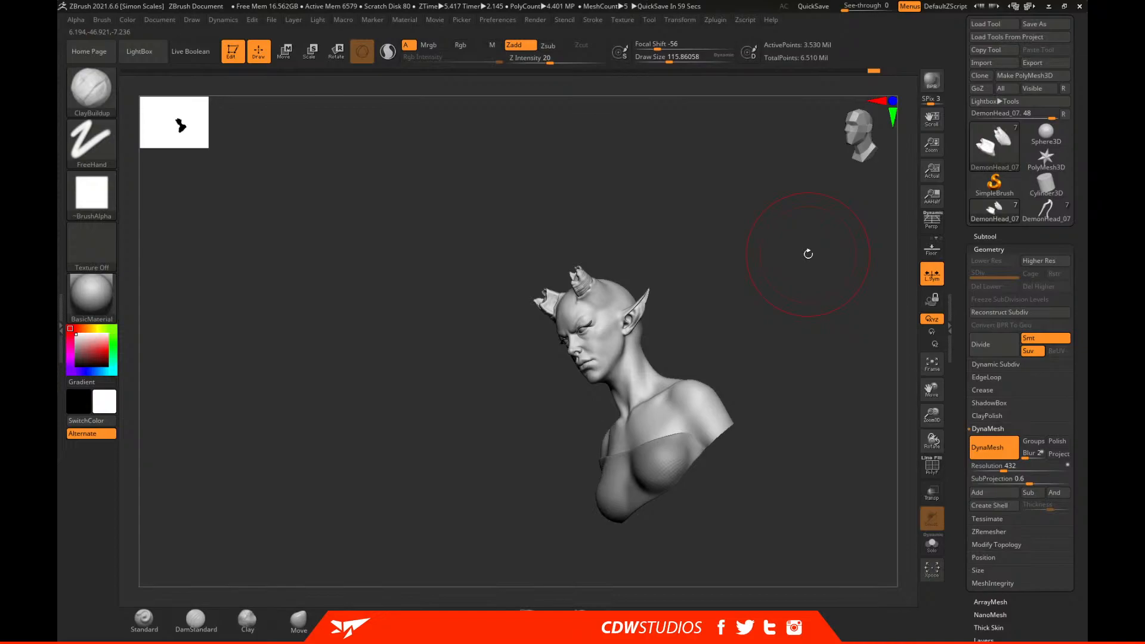
Rework the horns' front ridges with Clay at a draw size of about 62, and soften them with Smooth at about 90.
mouse_move(757, 322)
left_mouse_down()
mouse_move(772, 284)
mouse_move(757, 352)
mouse_move(796, 353)
mouse_move(782, 320)
mouse_move(792, 205)
mouse_move(793, 280)
mouse_move(640, 320)
mouse_move(619, 313)
mouse_move(653, 306)
mouse_move(683, 277)
left_mouse_up()
key("space")
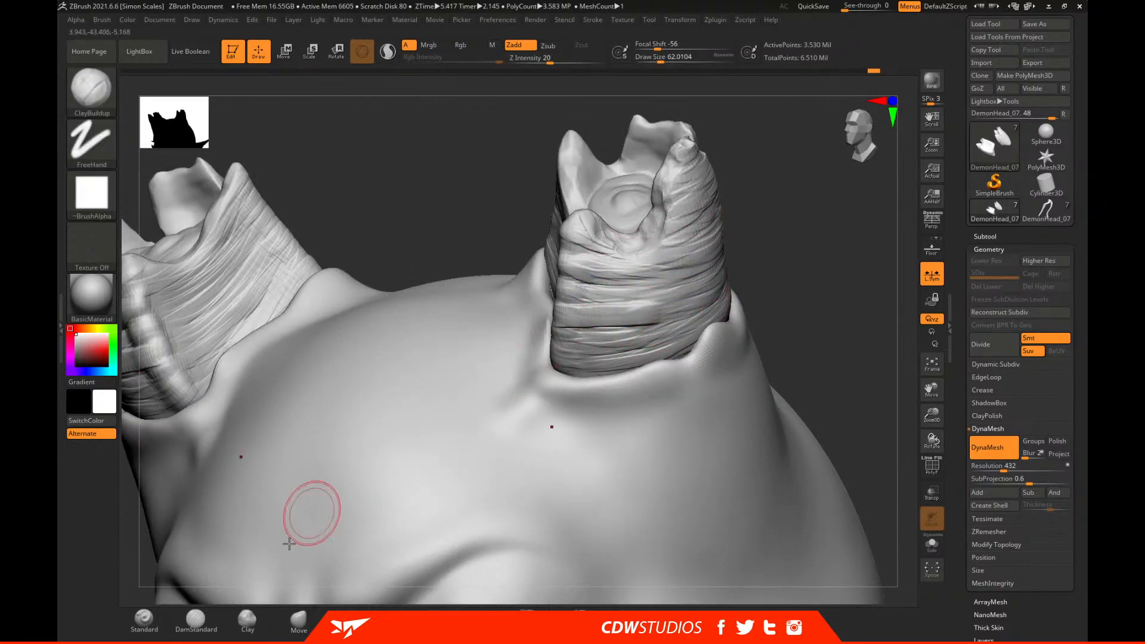
left_click(248, 620)
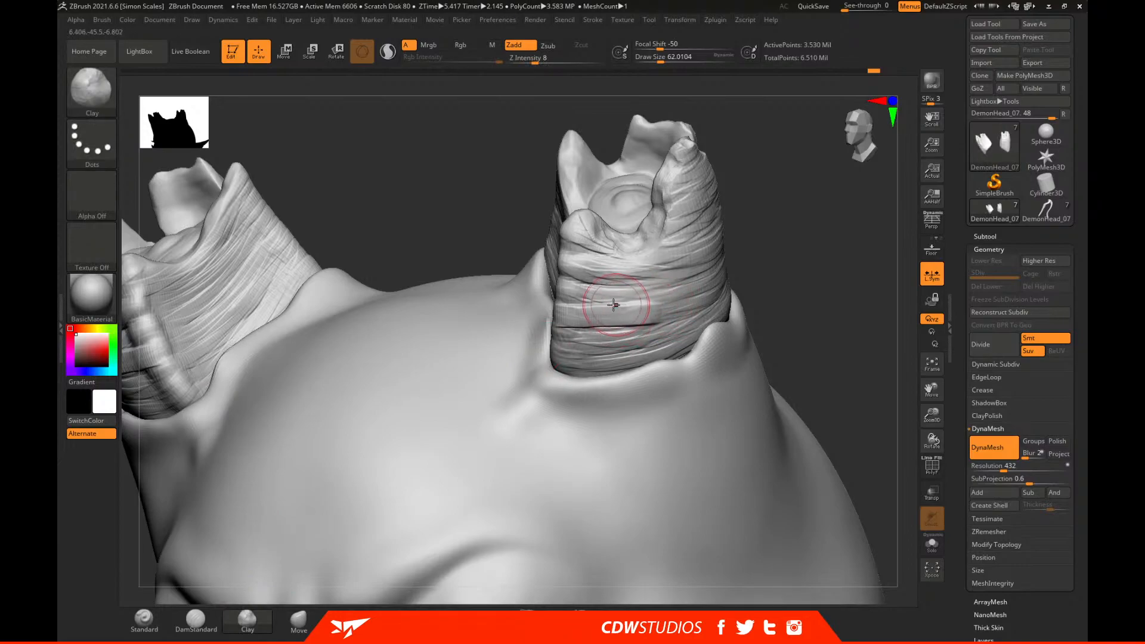
left_click_drag(596, 331, 615, 326)
right_click_drag(752, 301, 692, 289)
left_click_drag(701, 258, 695, 228, "shift")
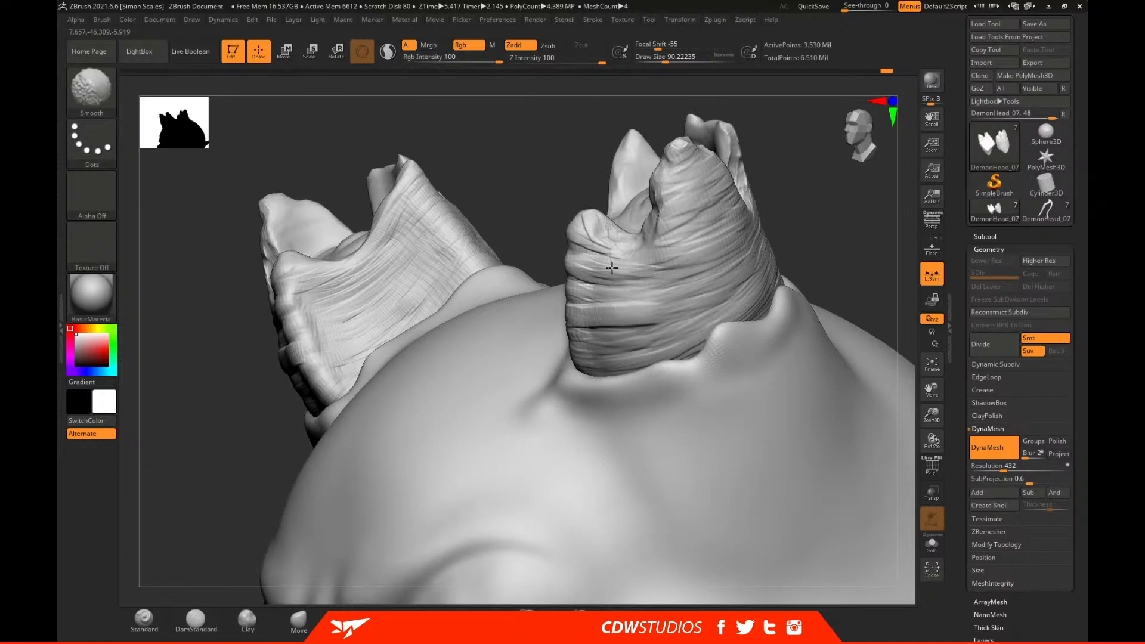
right_click_drag(693, 290, 772, 296)
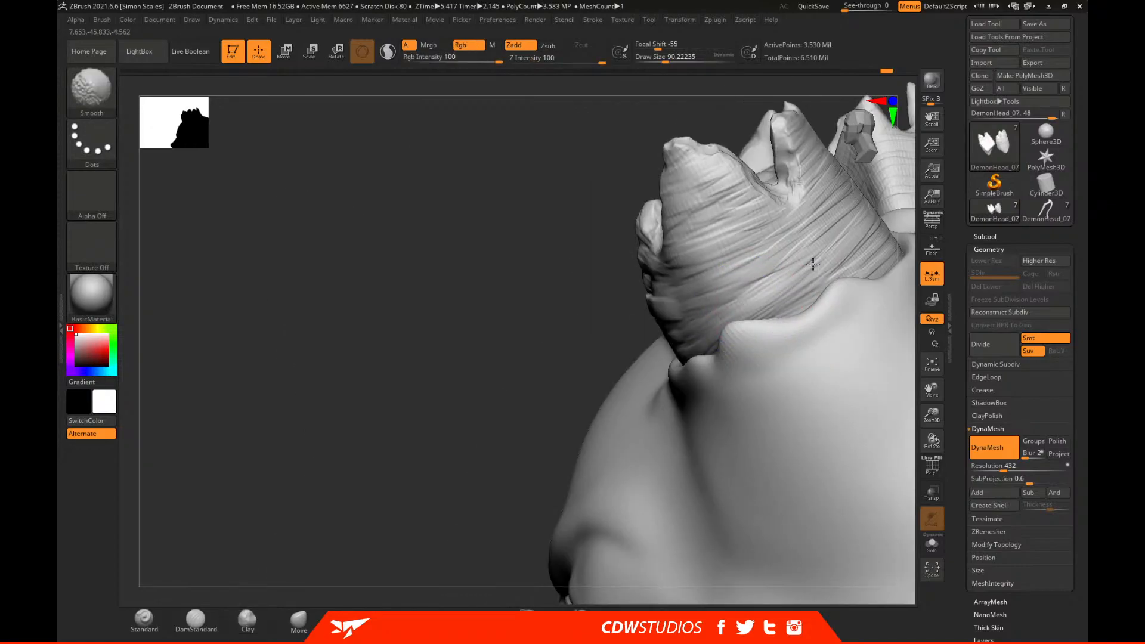
Soften the ridges on the outer side and back of the horns with Smooth at a draw size of about 90.
right_click_drag(529, 309, 759, 304)
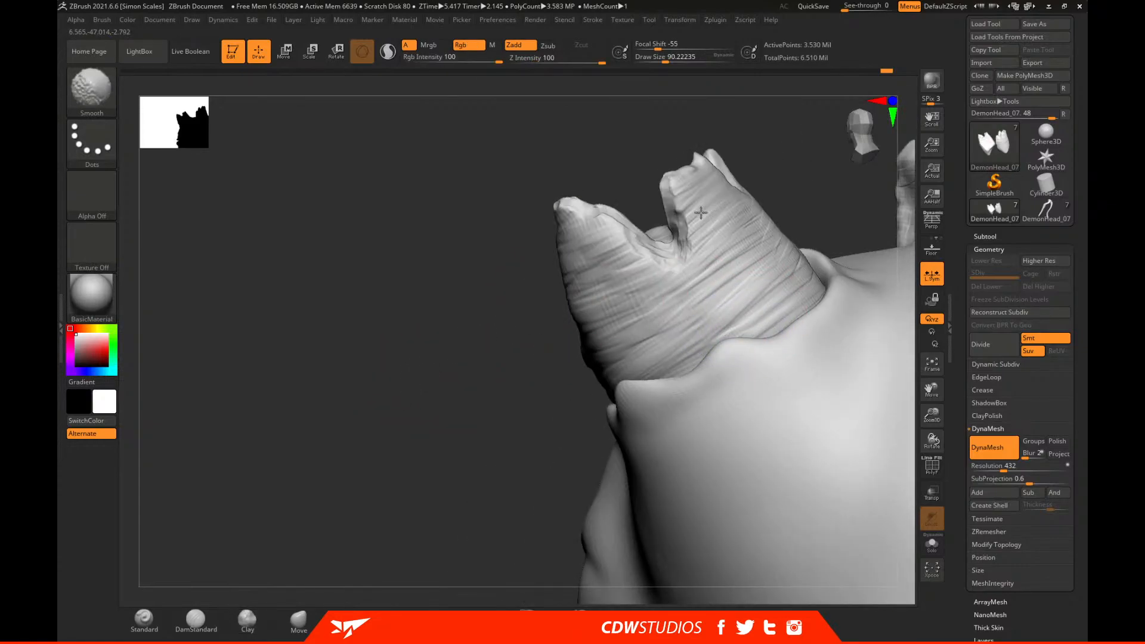
right_click_drag(816, 177, 737, 370)
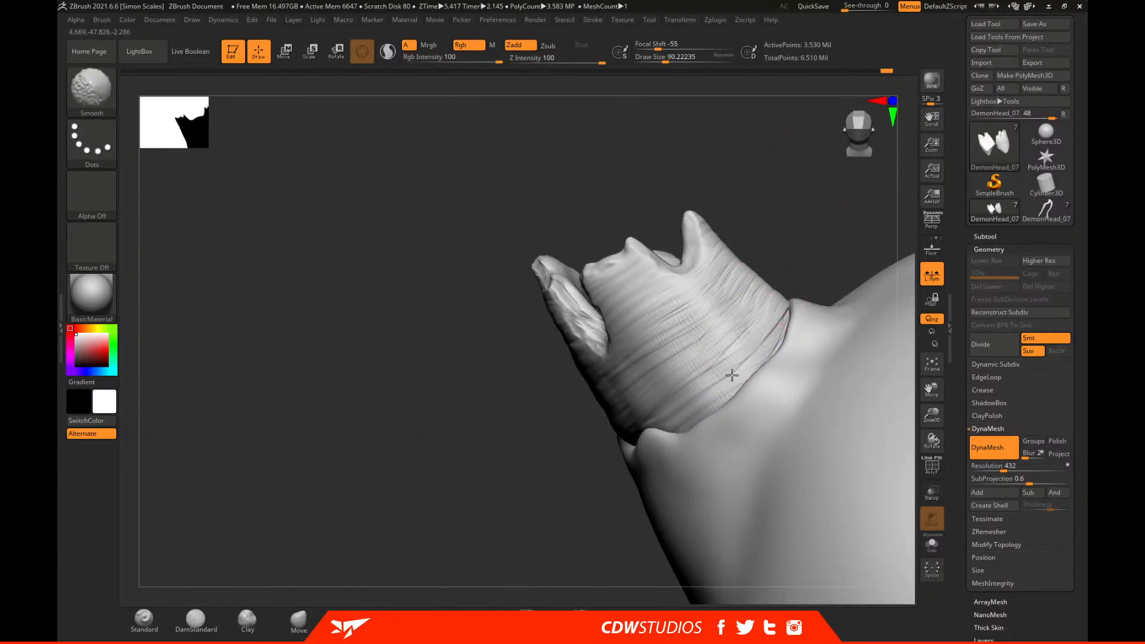
right_click_drag(737, 305, 791, 304)
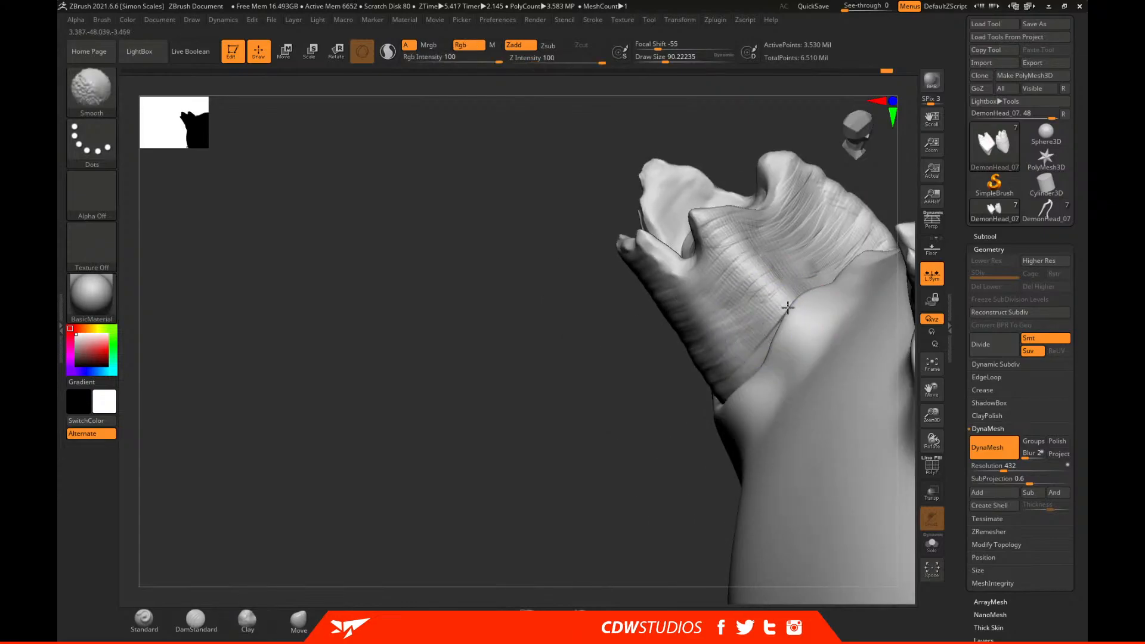
left_click_drag(719, 245, 714, 236, "shift")
mouse_move(619, 396)
left_mouse_down()
mouse_move(583, 485)
mouse_move(753, 361)
left_mouse_up()
left_click_drag(714, 304, 777, 249, "shift")
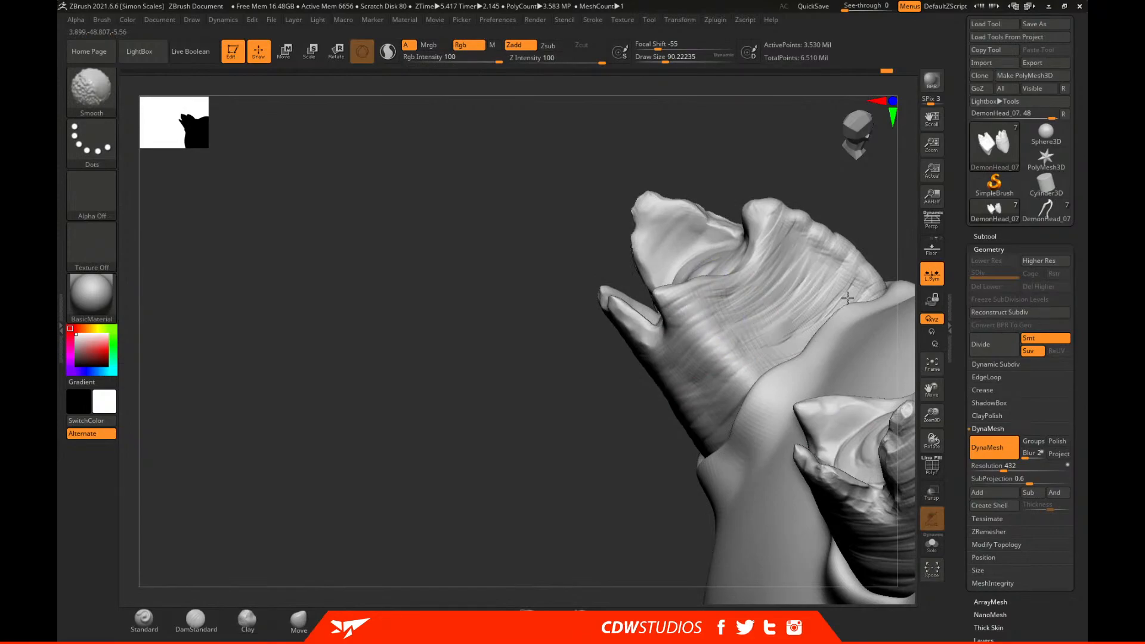
Even out the remaining sharp ridges around the lower half of the horns with Smooth.
mouse_move(672, 422)
left_mouse_down()
mouse_move(621, 430)
mouse_move(820, 288)
mouse_move(708, 328)
left_mouse_up()
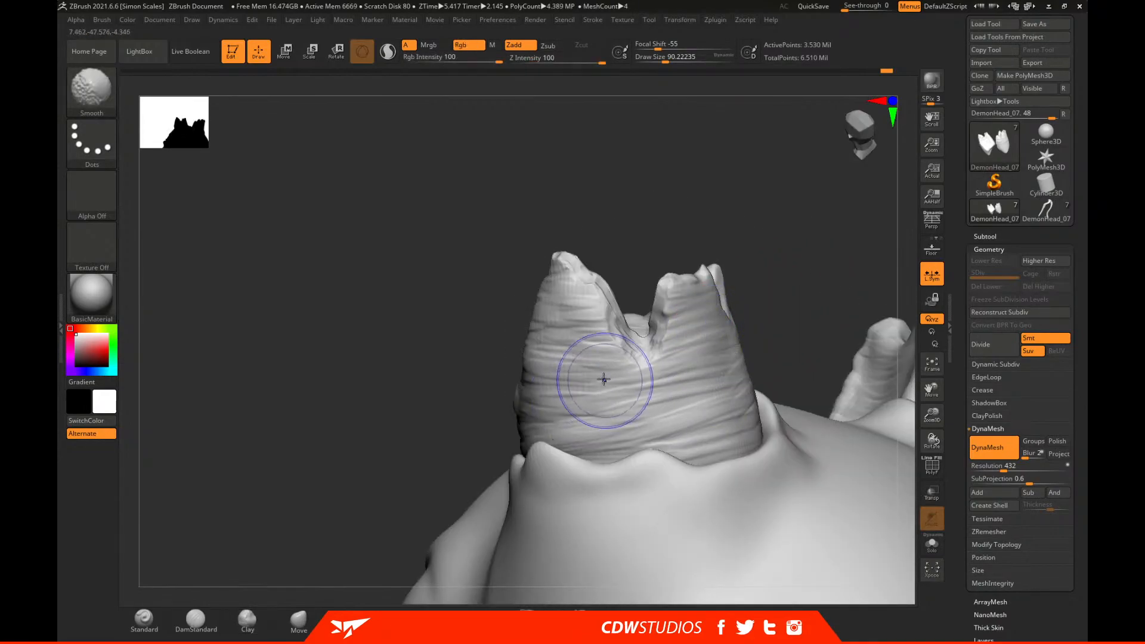
mouse_move(665, 210)
left_mouse_down()
mouse_move(609, 320)
mouse_move(516, 294)
mouse_move(486, 335)
left_mouse_up()
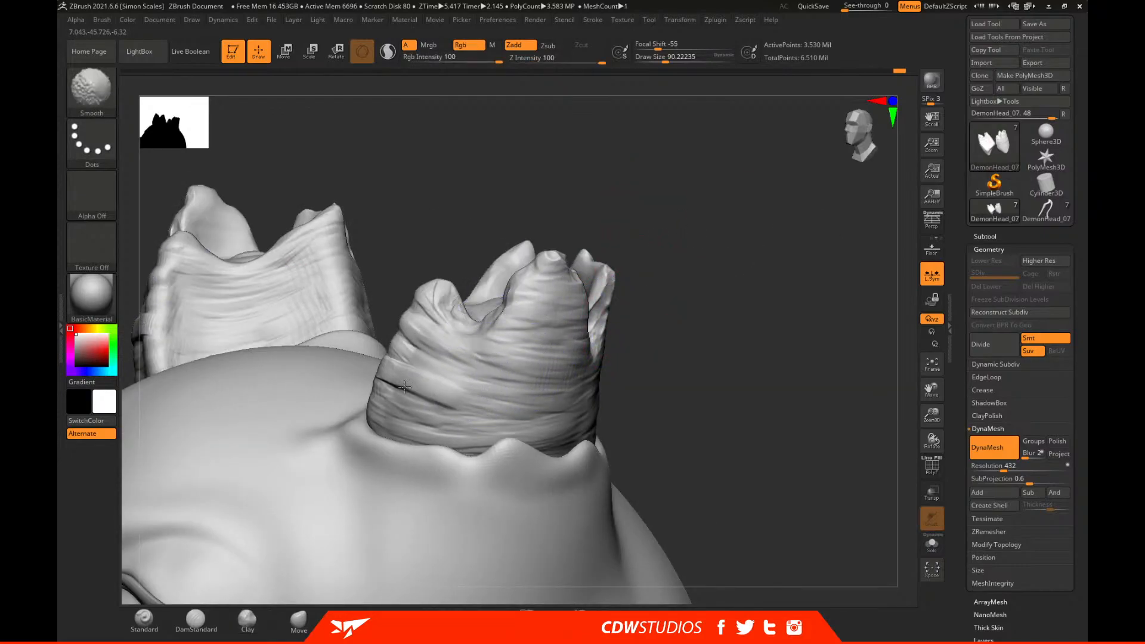
left_click_drag(656, 360, 565, 412)
key("shift")
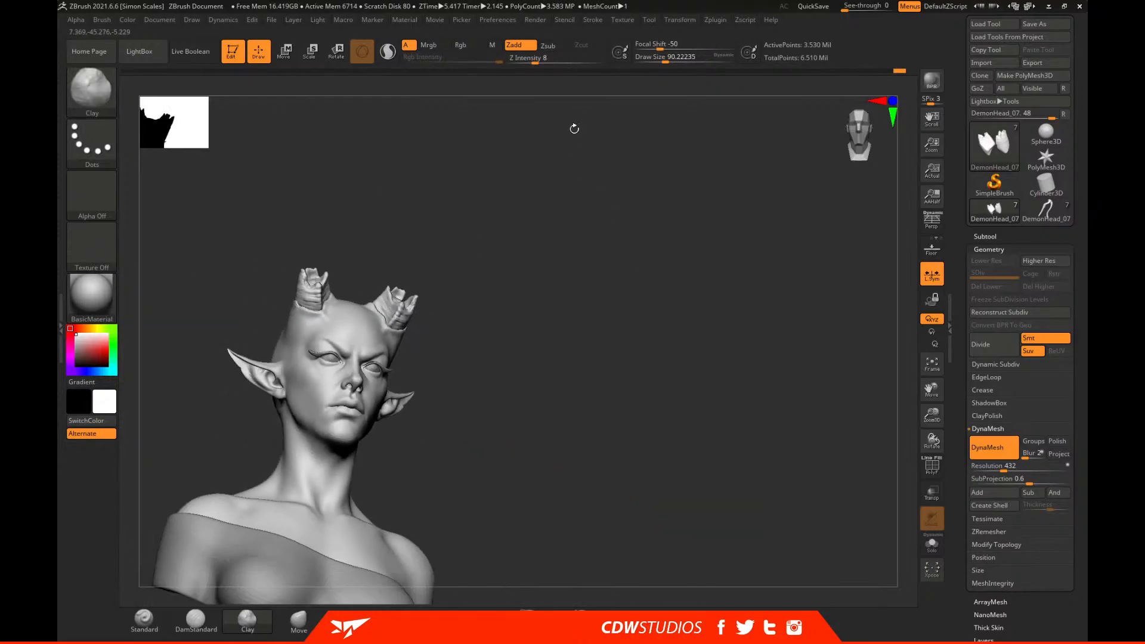
Build up a ridge across the front of the horns with ClayBuildup at a draw size of about 54.
left_click_drag(575, 128, 642, 251, "shift")
left_click_drag(659, 351, 808, 377, "alt")
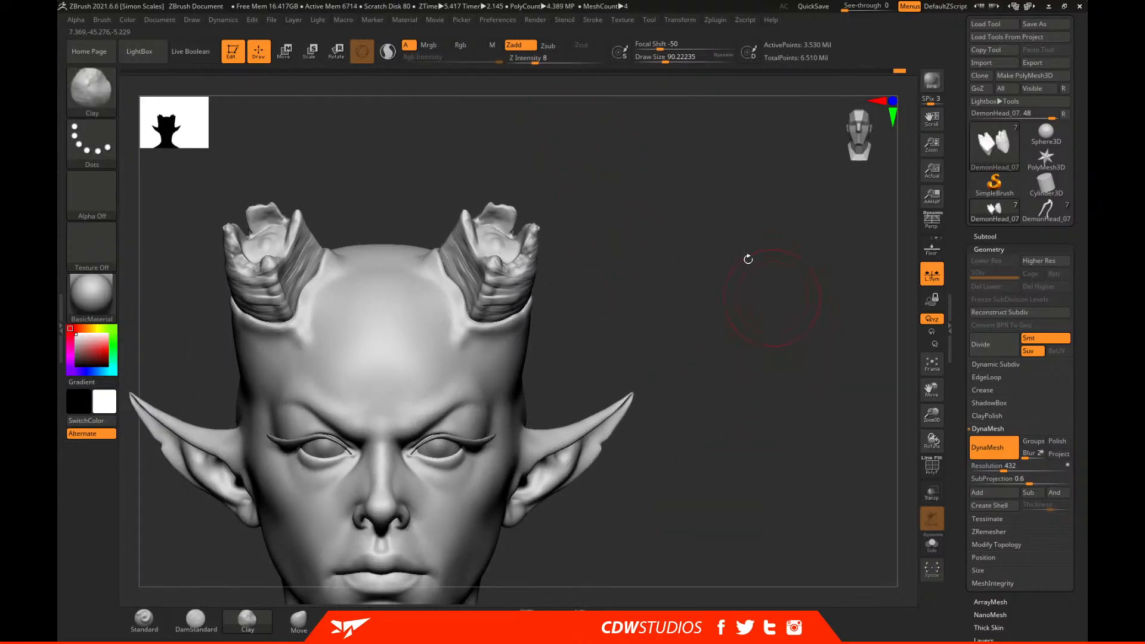
key("b")
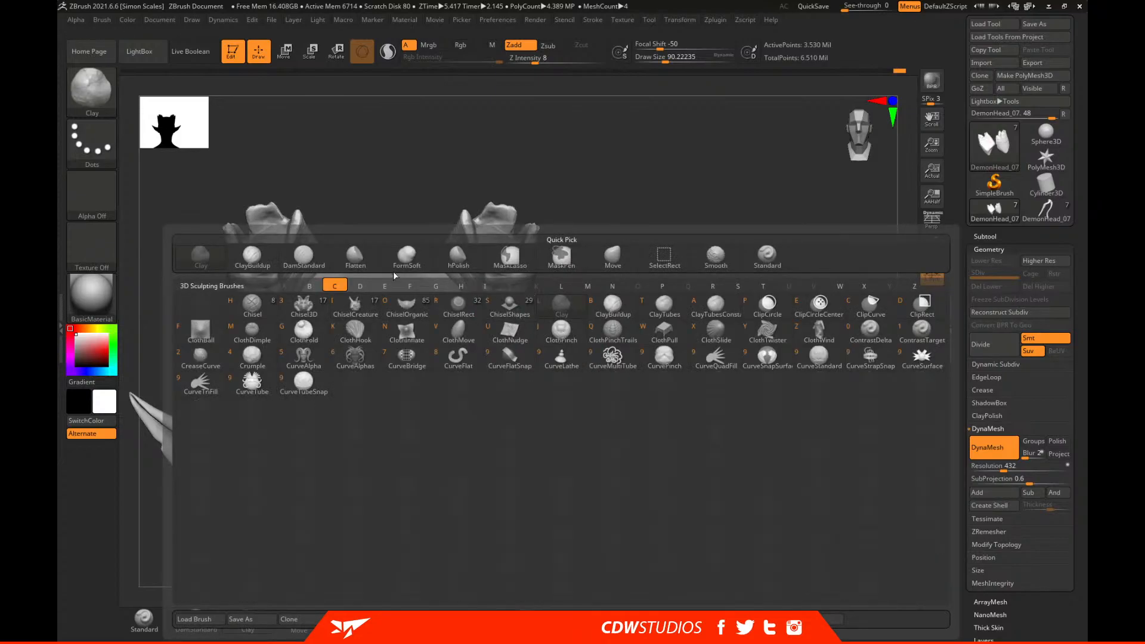
left_click(252, 258)
left_click_drag(651, 262, 530, 335, "alt")
key("space")
left_click_drag(487, 274, 475, 273)
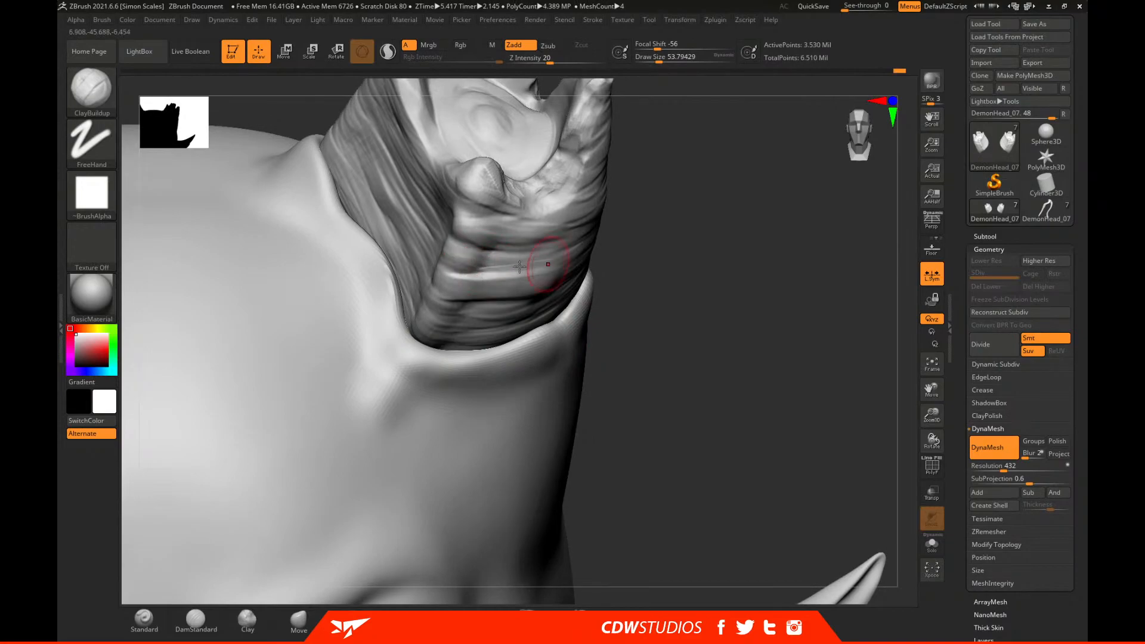
Thicken the lower front ridges of the horns up to their front corner with ClayBuildup at a draw size of about 68, smoothing the transitions.
right_click_drag(485, 276, 471, 280)
key("space")
mouse_move(455, 283)
left_mouse_down()
mouse_move(547, 297)
mouse_move(537, 301)
left_mouse_up()
left_click_drag(464, 308, 579, 293)
left_click_drag(513, 307, 446, 299)
key("shift")
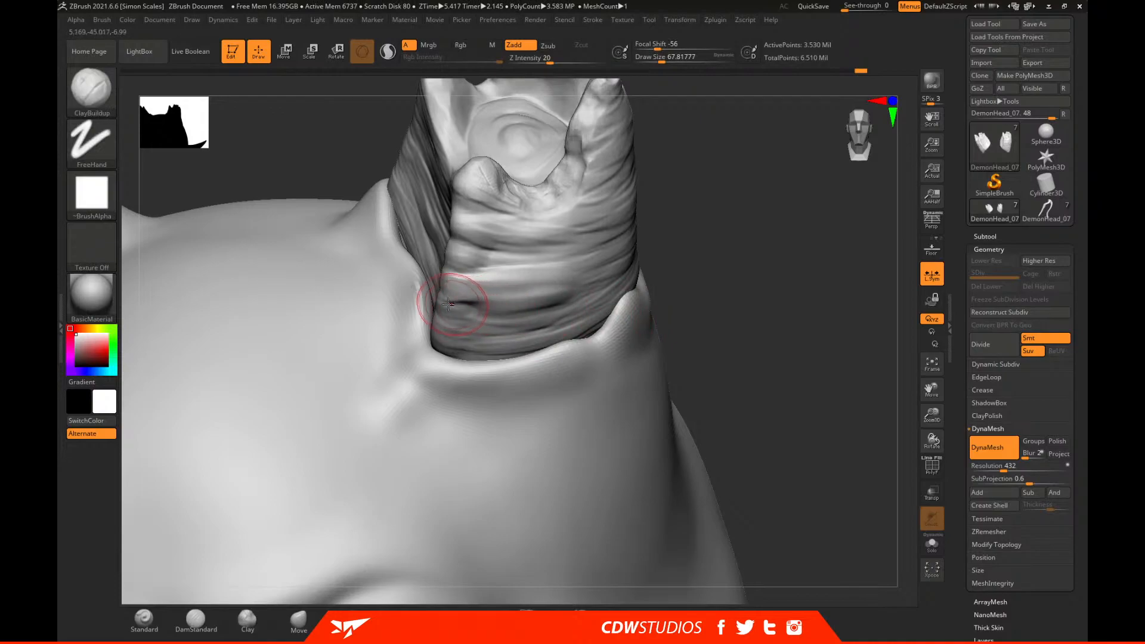
mouse_move(589, 309)
left_mouse_down()
mouse_move(434, 331)
mouse_move(560, 331)
mouse_move(594, 315)
left_mouse_up()
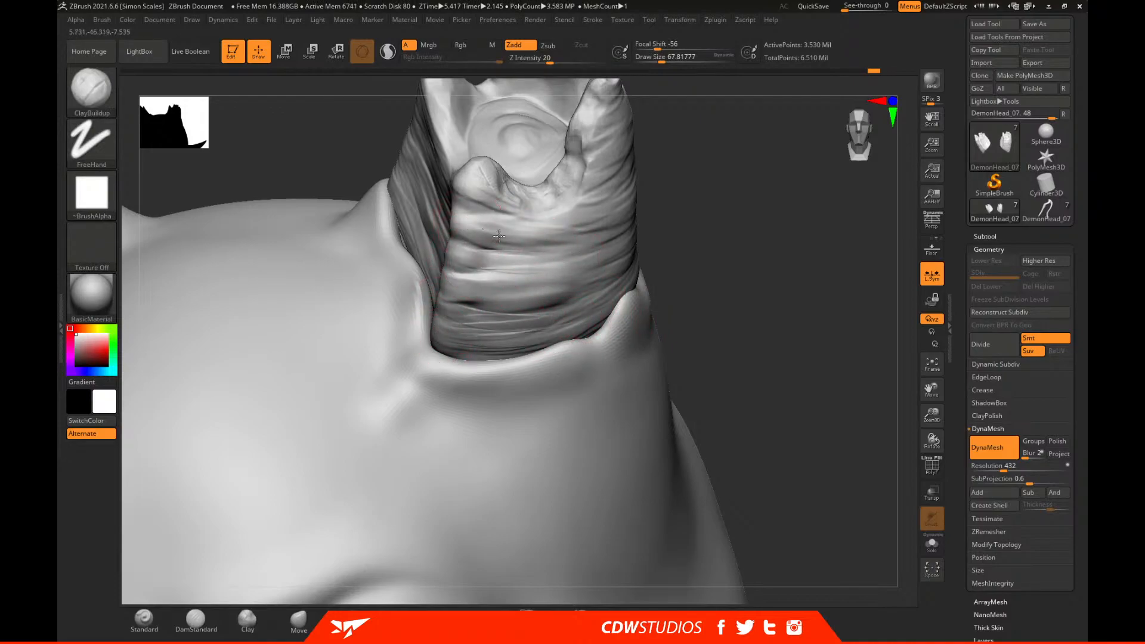
key("shift")
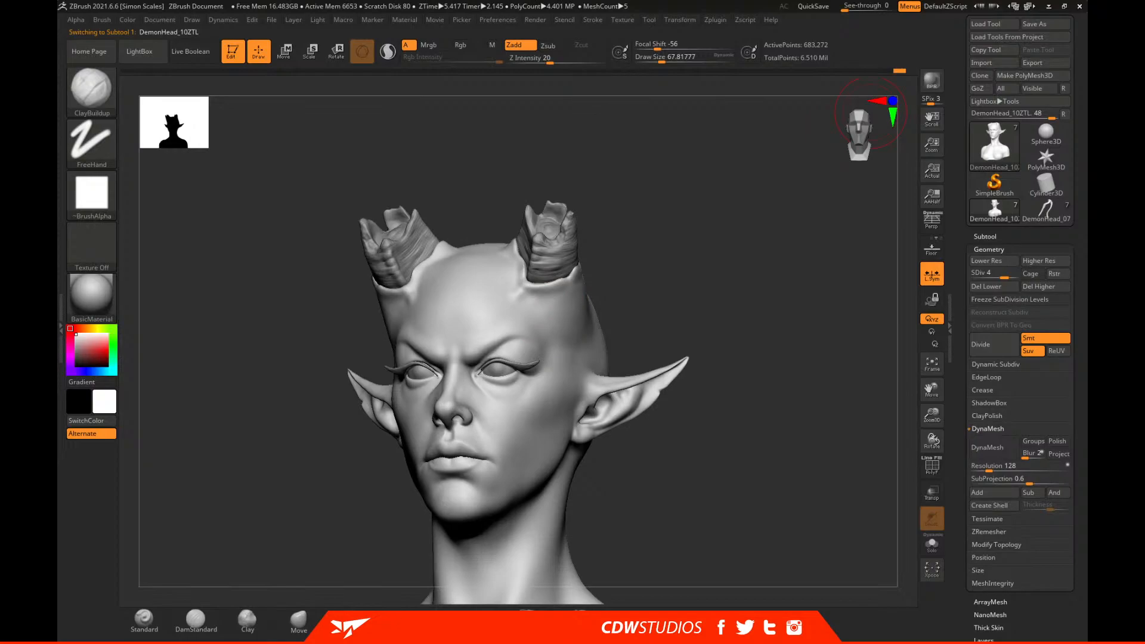
Select the head subtool and reshape the skin edge around the front of the horns' base with Move at a draw size of about 49.
left_click(299, 620)
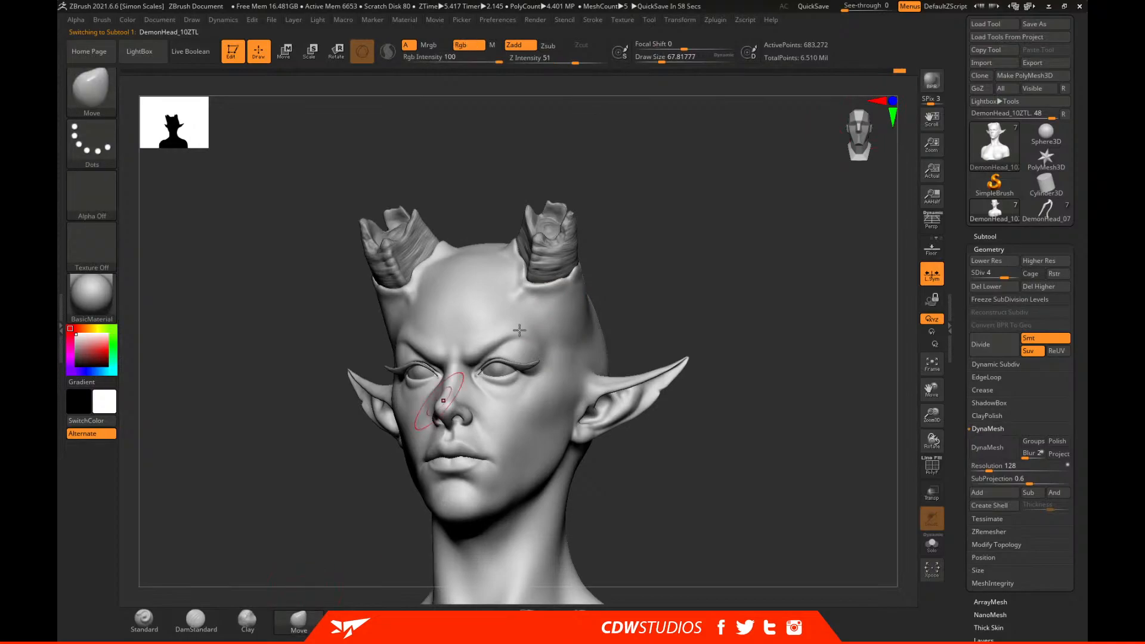
mouse_move(743, 282)
left_mouse_down("alt")
mouse_move(746, 307)
mouse_move(716, 271)
mouse_move(685, 283)
left_mouse_up("alt")
key("space")
left_click_drag(486, 252, 479, 252)
mouse_move(787, 262)
left_mouse_down()
mouse_move(793, 286)
mouse_move(778, 289)
mouse_move(769, 316)
left_mouse_up()
mouse_move(516, 324)
left_mouse_down()
mouse_move(507, 306)
mouse_move(524, 316)
mouse_move(517, 309)
left_mouse_up()
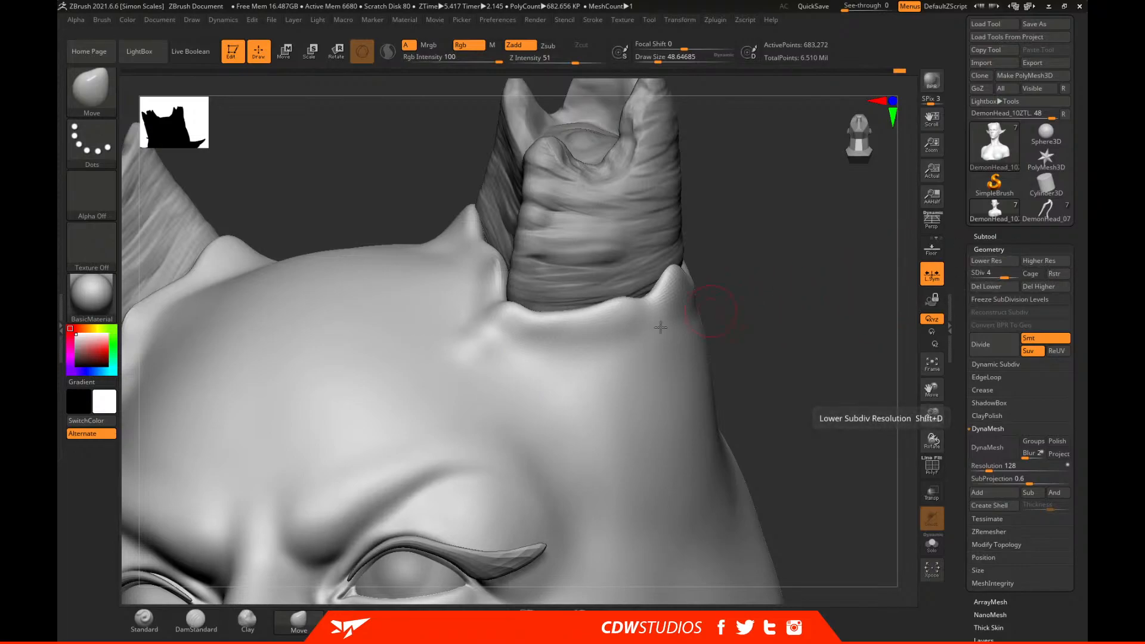
left_click_drag(769, 289, 749, 266)
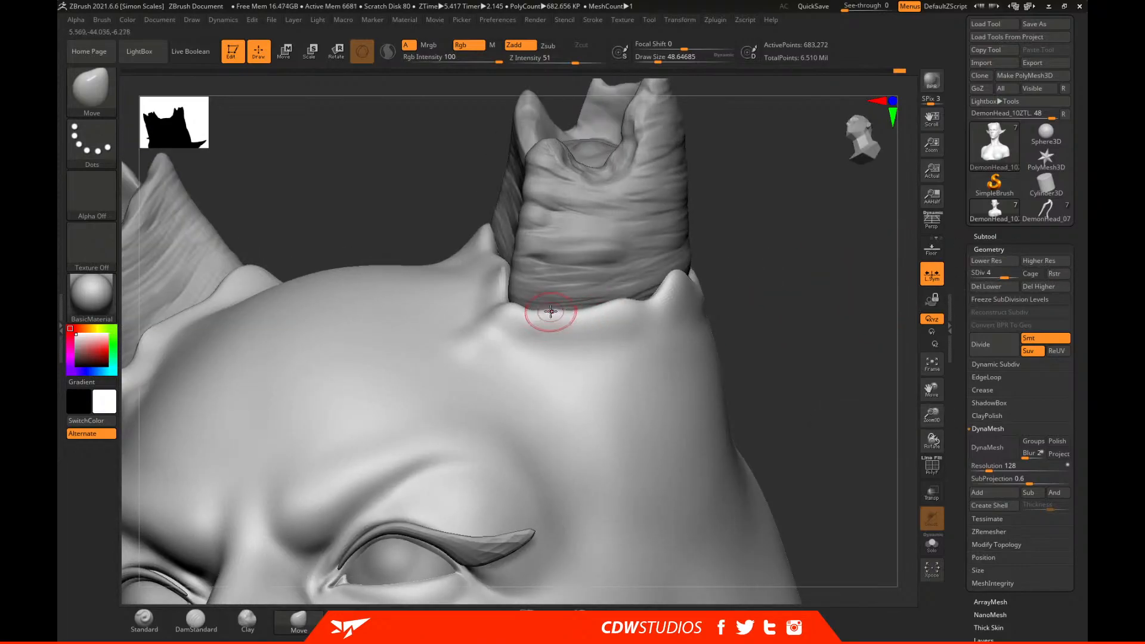
left_click_drag(593, 311, 619, 305)
Pull the skin up into irregular points at the front corner and inner side of the horns' base with Move at a draw size of about 56.
mouse_move(753, 255)
left_mouse_down()
mouse_move(630, 268)
mouse_move(676, 284)
mouse_move(596, 286)
left_mouse_up()
key("space")
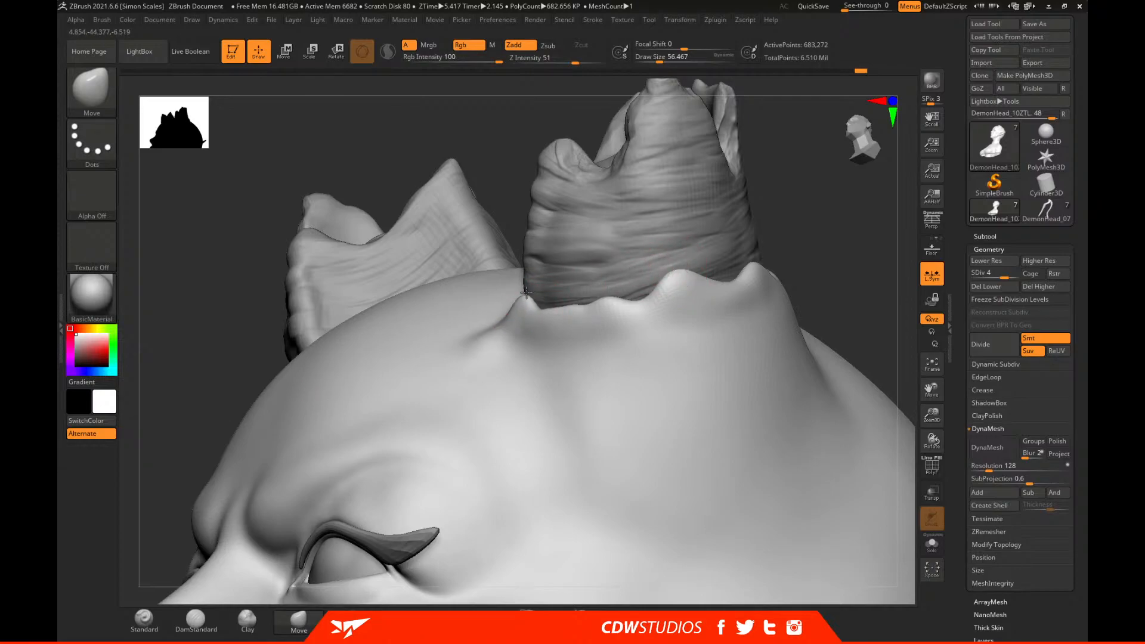
left_click_drag(851, 230, 573, 289)
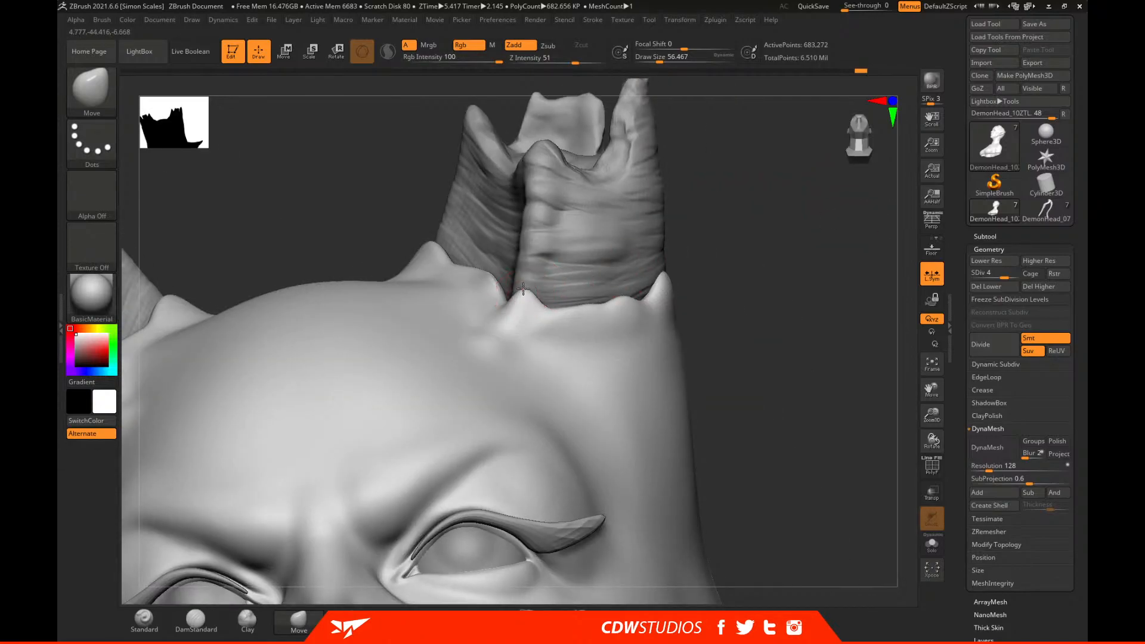
left_click_drag(787, 232, 500, 302)
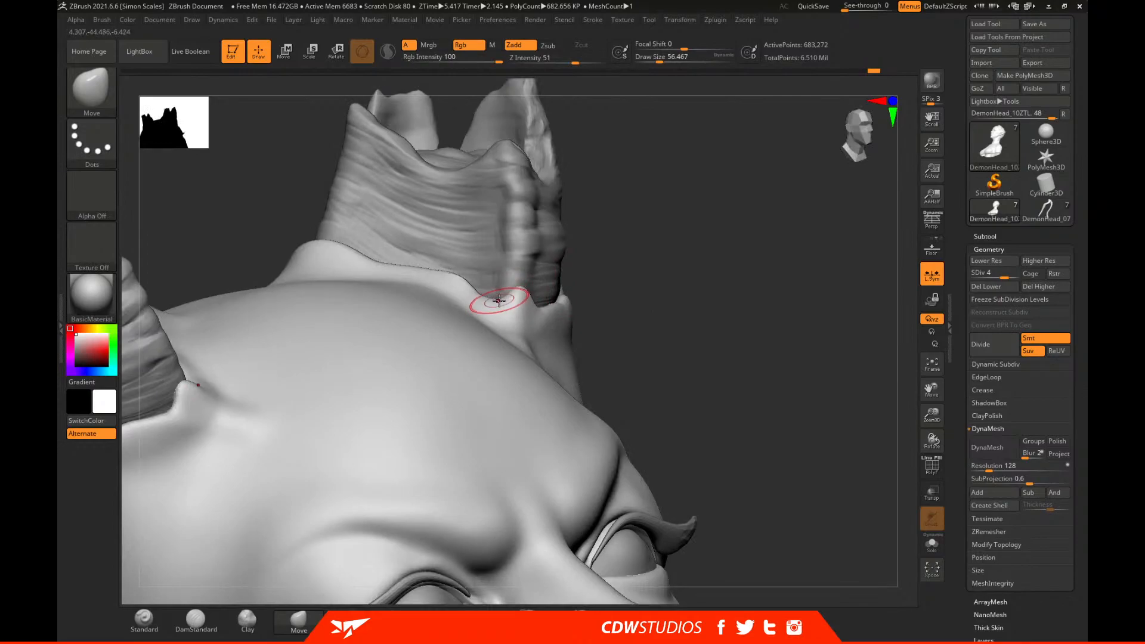
mouse_move(677, 233)
left_mouse_down()
mouse_move(644, 228)
mouse_move(606, 261)
mouse_move(489, 274)
left_mouse_up()
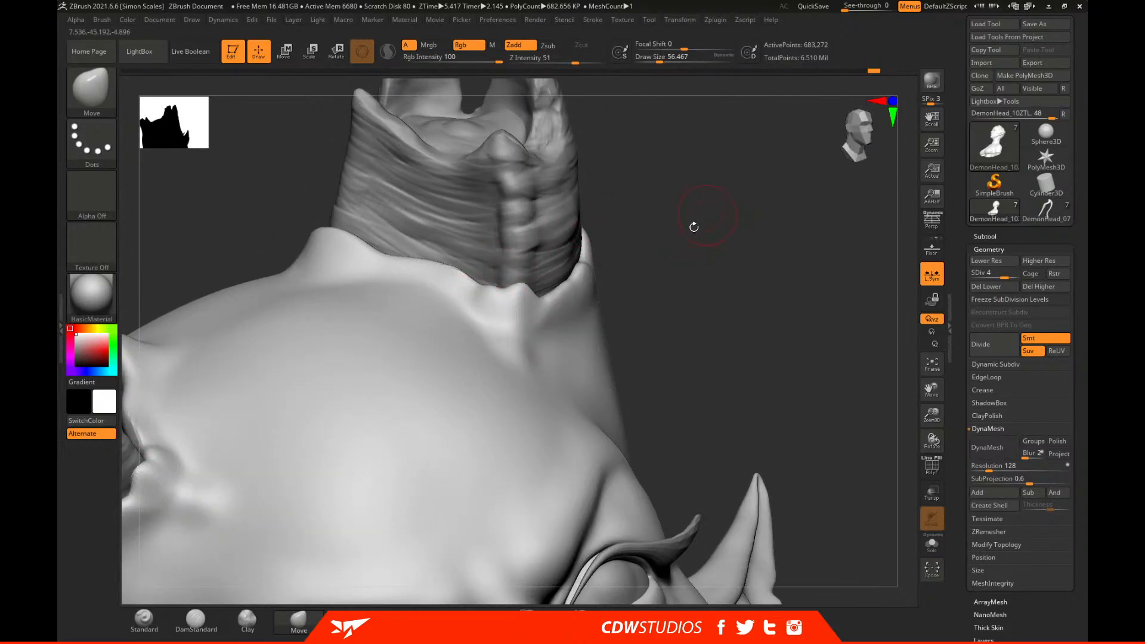
Reshape the skin edge around the front and outer side of the horns' base with Move at a draw size of about 56.
left_click_drag(695, 226, 486, 283)
left_click_drag(773, 248, 437, 594)
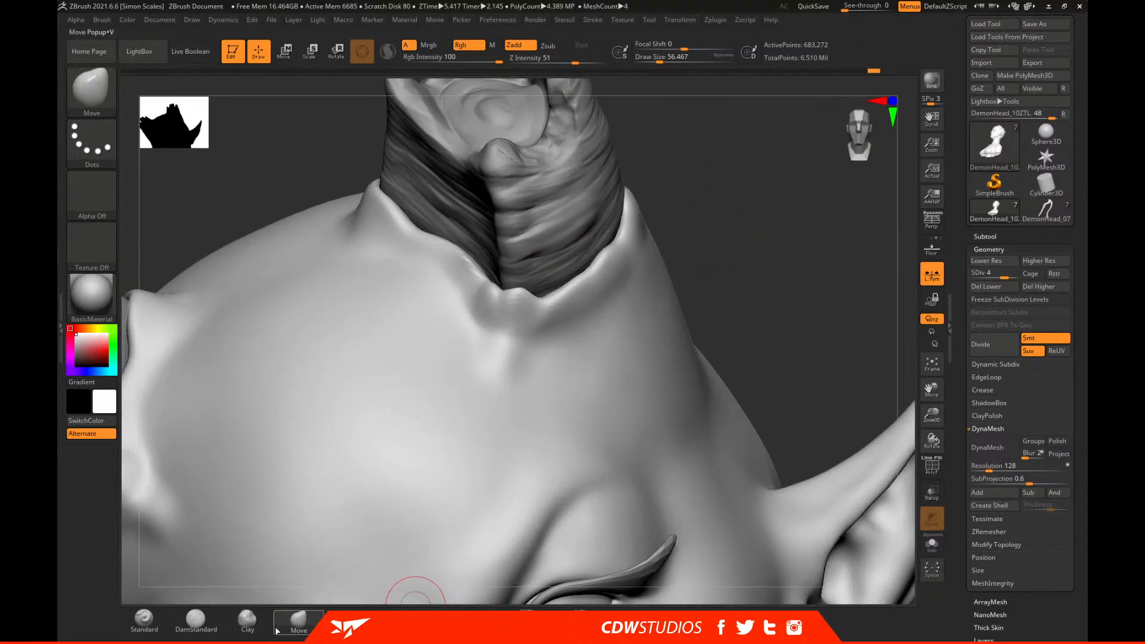
left_click_drag(378, 420, 570, 278)
mouse_move(773, 189)
left_mouse_down()
mouse_move(716, 200)
mouse_move(805, 154)
mouse_move(850, 152)
left_mouse_up()
left_click_drag(611, 263, 604, 256)
left_click_drag(753, 211, 686, 231)
mouse_move(903, 170)
left_mouse_down("alt")
mouse_move(775, 246)
mouse_move(678, 284)
mouse_move(690, 269)
left_mouse_up("alt")
Adjust the skin edge along the outer, back and inner sides of the horns' base with Move at draw sizes of about 77 to 97.
key("space")
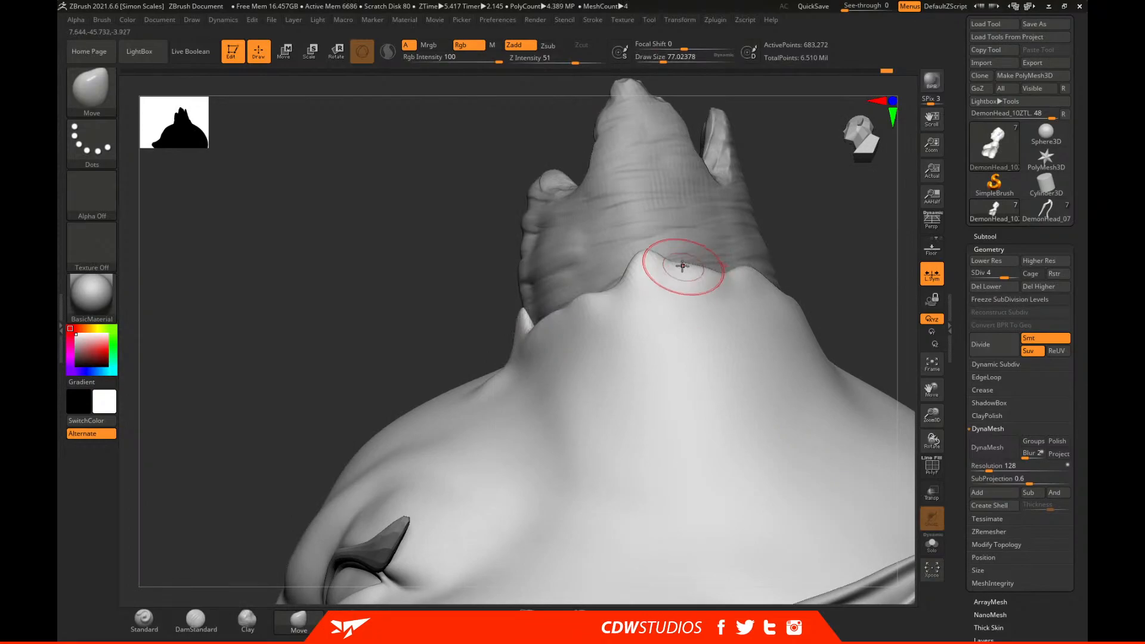
mouse_move(803, 222)
left_mouse_down()
mouse_move(742, 263)
mouse_move(764, 239)
mouse_move(828, 224)
mouse_move(855, 235)
mouse_move(829, 230)
mouse_move(749, 322)
mouse_move(846, 363)
mouse_move(855, 307)
mouse_move(751, 329)
left_mouse_up()
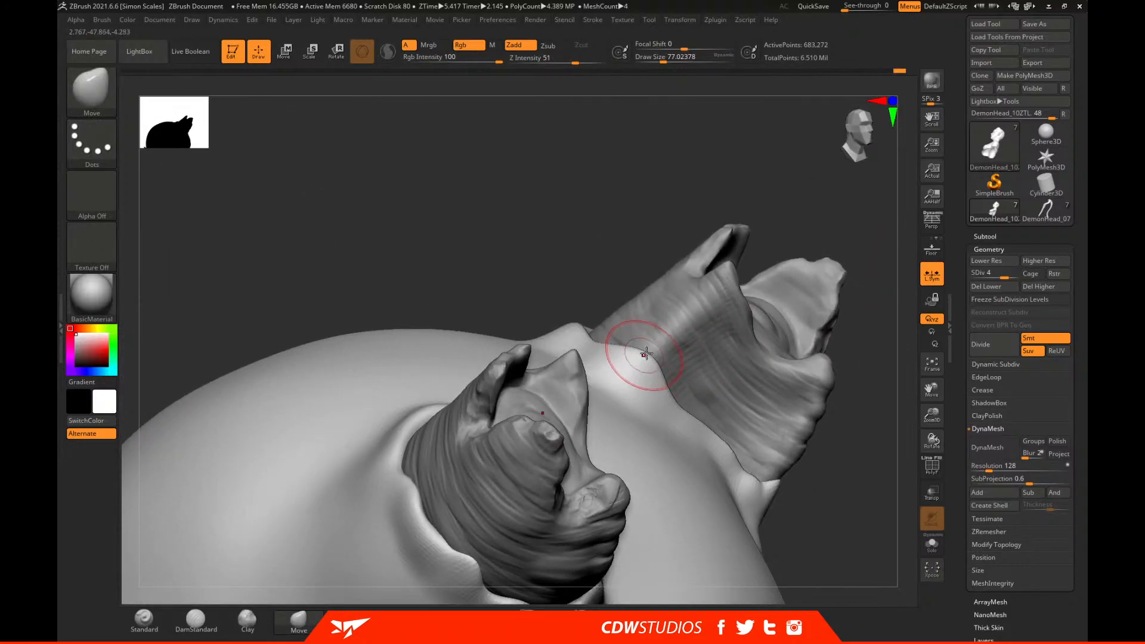
left_click_drag(699, 357, 596, 327)
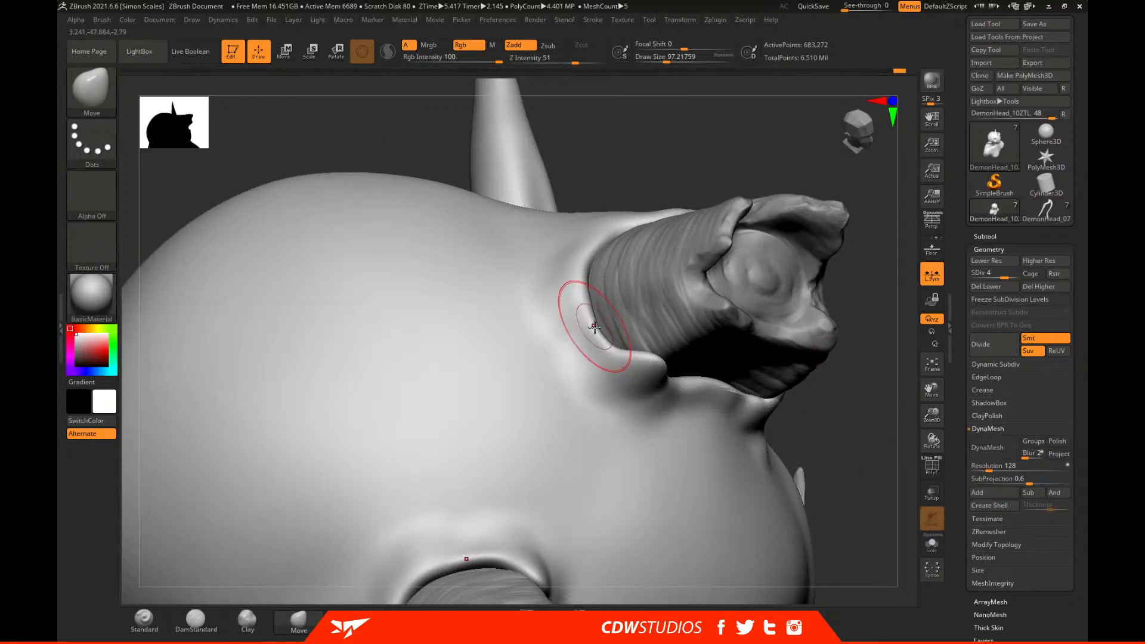
mouse_move(562, 281)
left_mouse_down()
mouse_move(575, 269)
mouse_move(562, 225)
mouse_move(608, 306)
left_mouse_up()
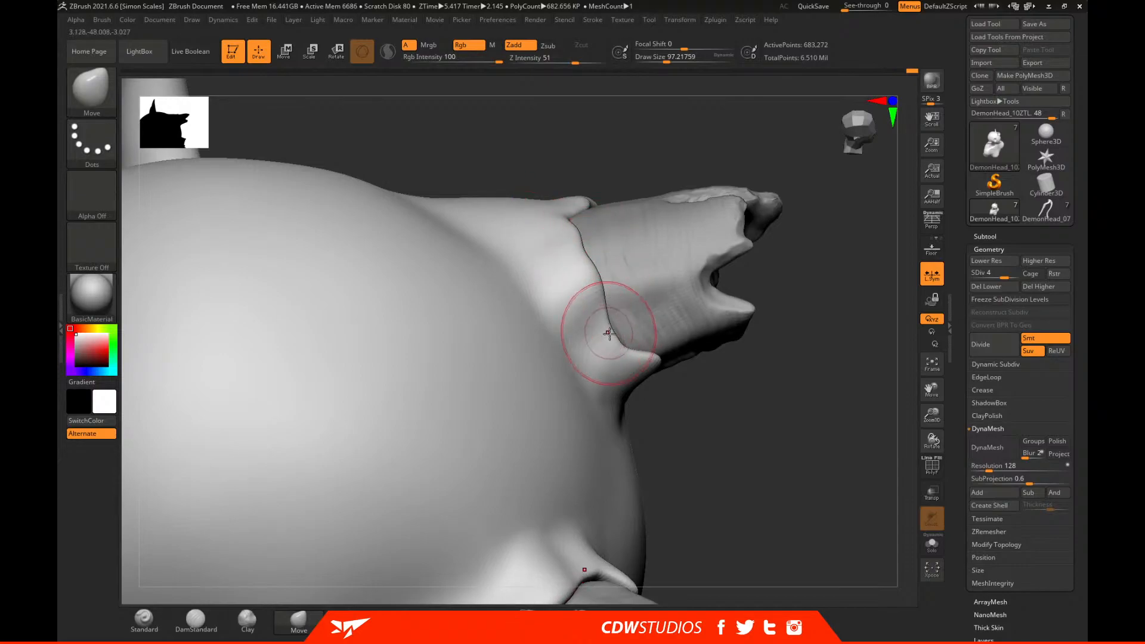
left_click_drag(792, 388, 660, 409)
left_click_drag(859, 358, 688, 301)
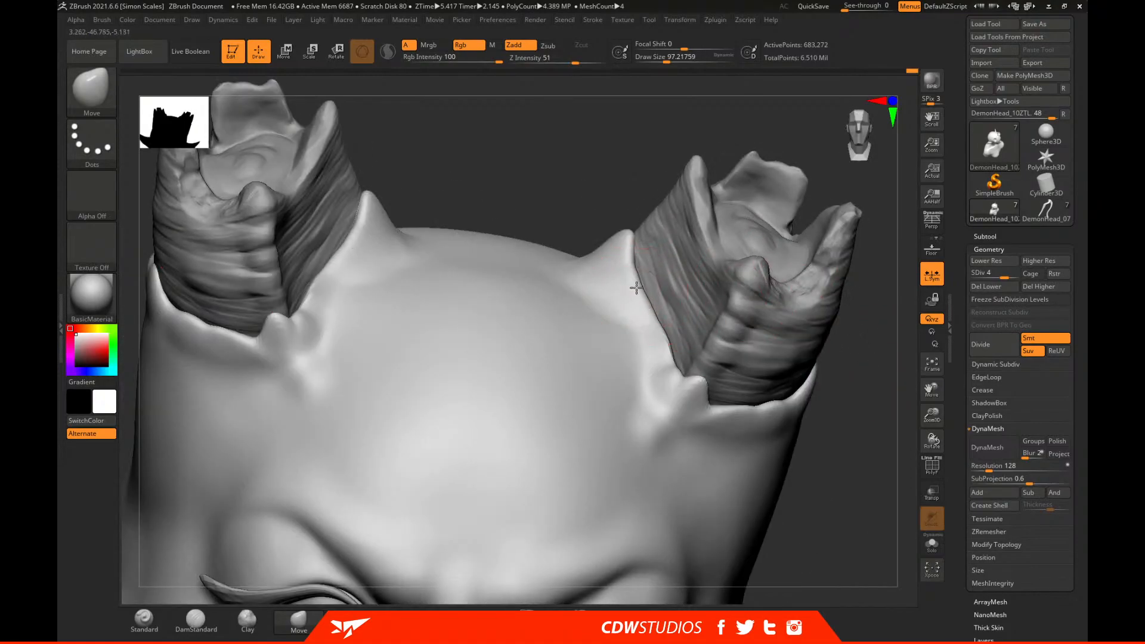
mouse_move(733, 123)
left_mouse_down()
mouse_move(670, 302)
mouse_move(670, 320)
mouse_move(712, 346)
left_mouse_up()
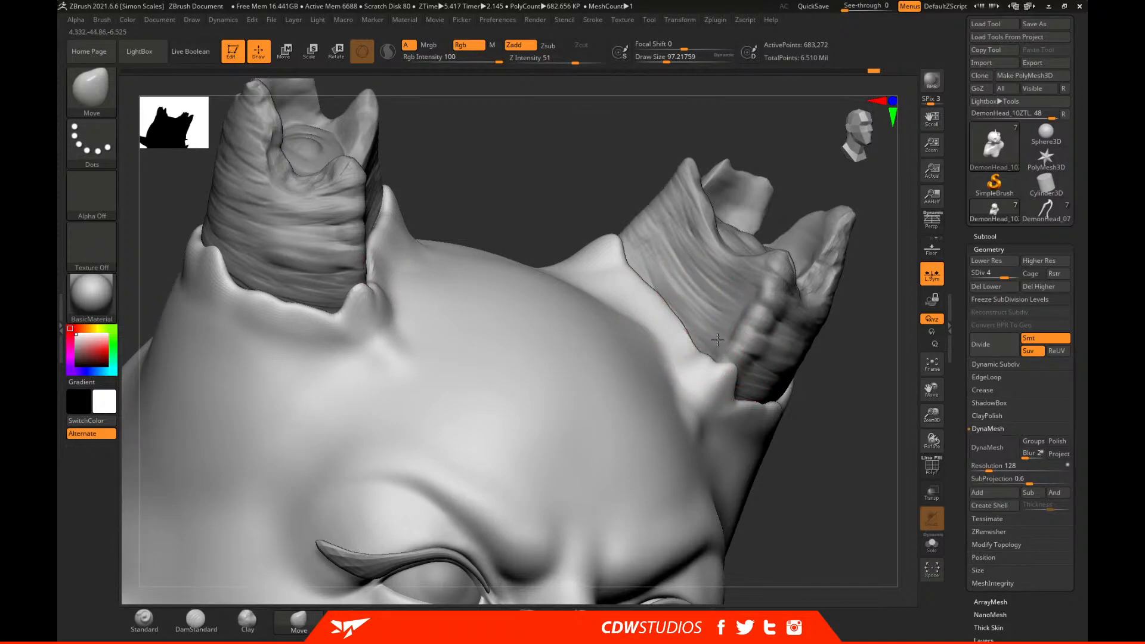
left_click_drag(838, 458, 656, 511)
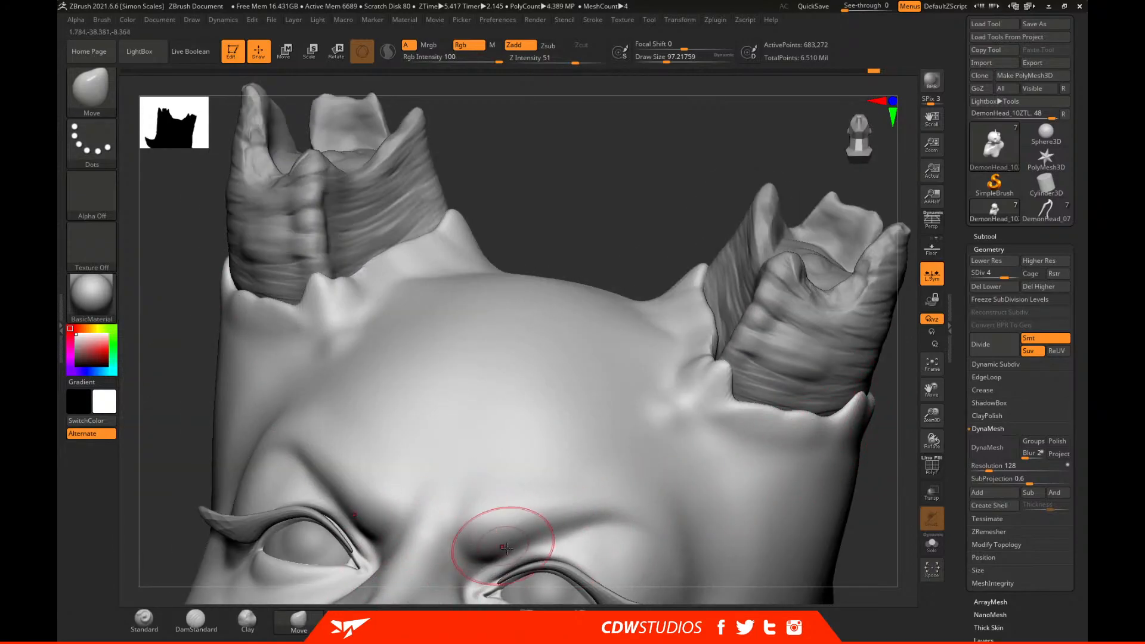
Thicken the skin edge along the front and outer side of the horns' base with Inflat at a draw size of about 97.
key("b")
key("i")
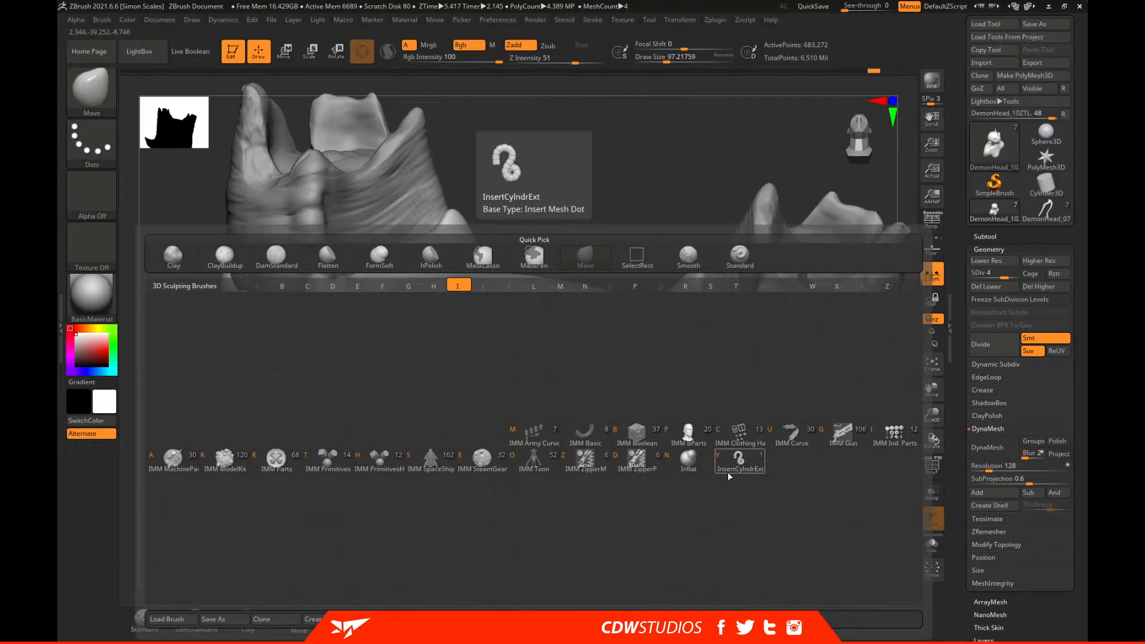
key("n")
left_click_drag(903, 443, 770, 439)
mouse_move(622, 376)
left_mouse_down()
mouse_move(659, 398)
mouse_move(715, 399)
left_mouse_up()
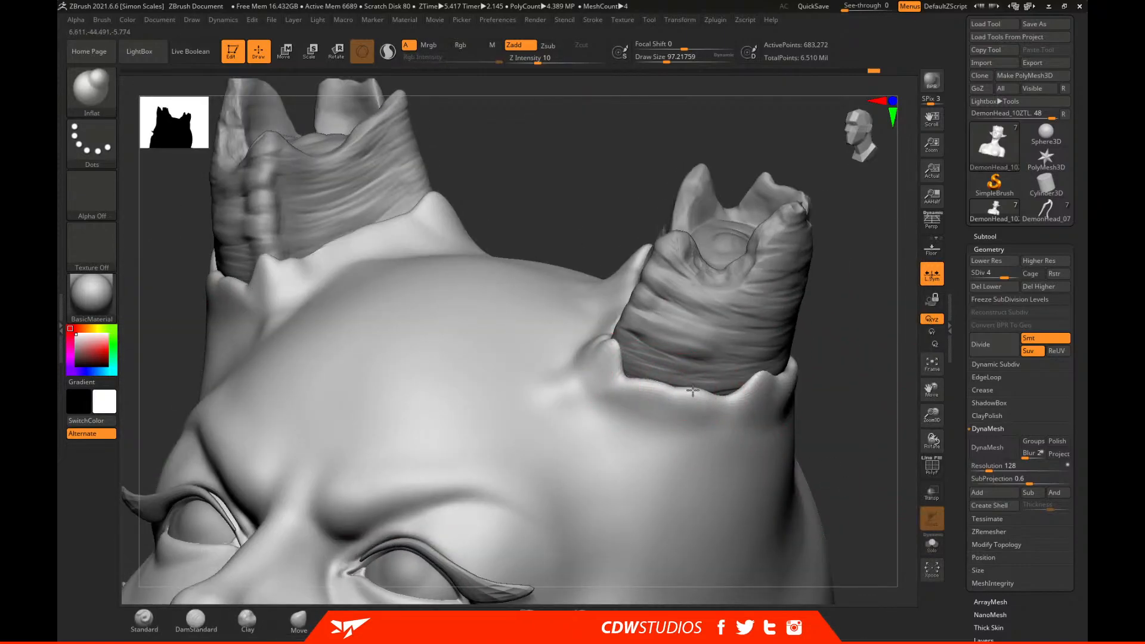
left_click_drag(882, 402, 739, 401)
left_click_drag(874, 349, 807, 368)
left_click_drag(884, 221, 741, 371)
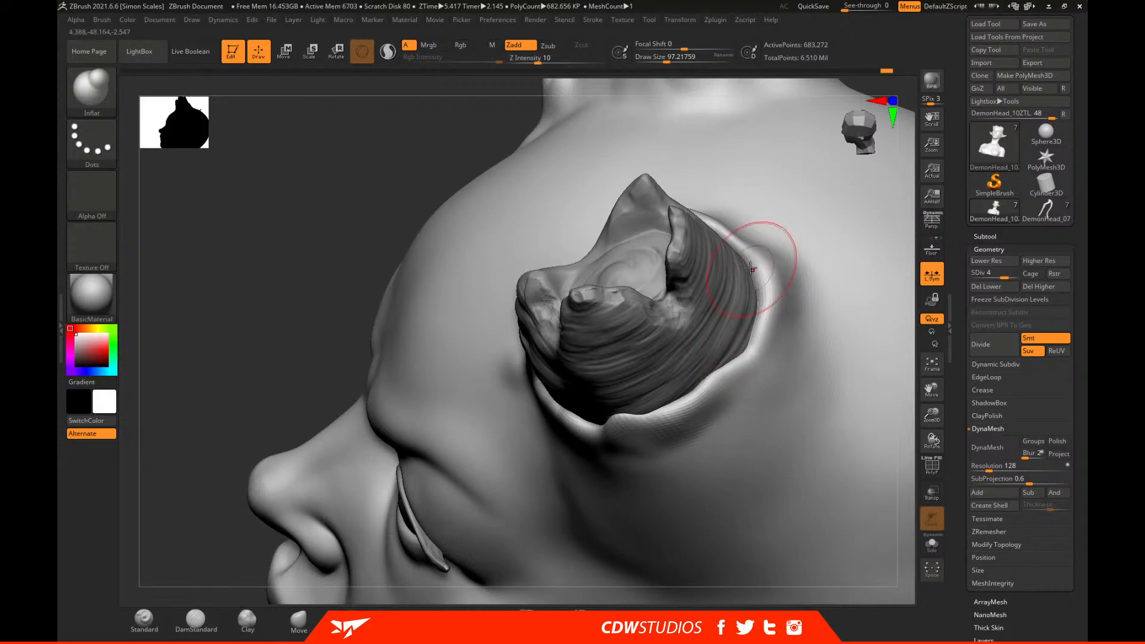
Inflate the skin edge along the inner side and front corner of the horns' base with Inflat at a draw size of about 97.
mouse_move(473, 378)
left_mouse_down()
mouse_move(742, 242)
mouse_move(692, 209)
left_mouse_up()
left_click_drag(365, 222, 614, 203)
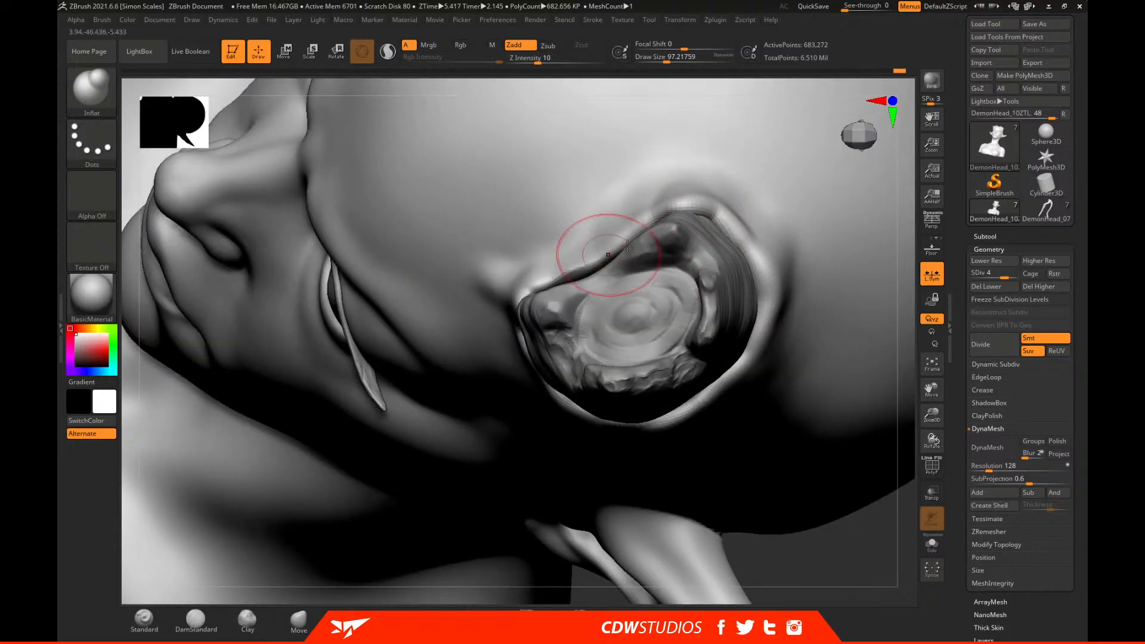
left_click_drag(911, 266, 657, 256)
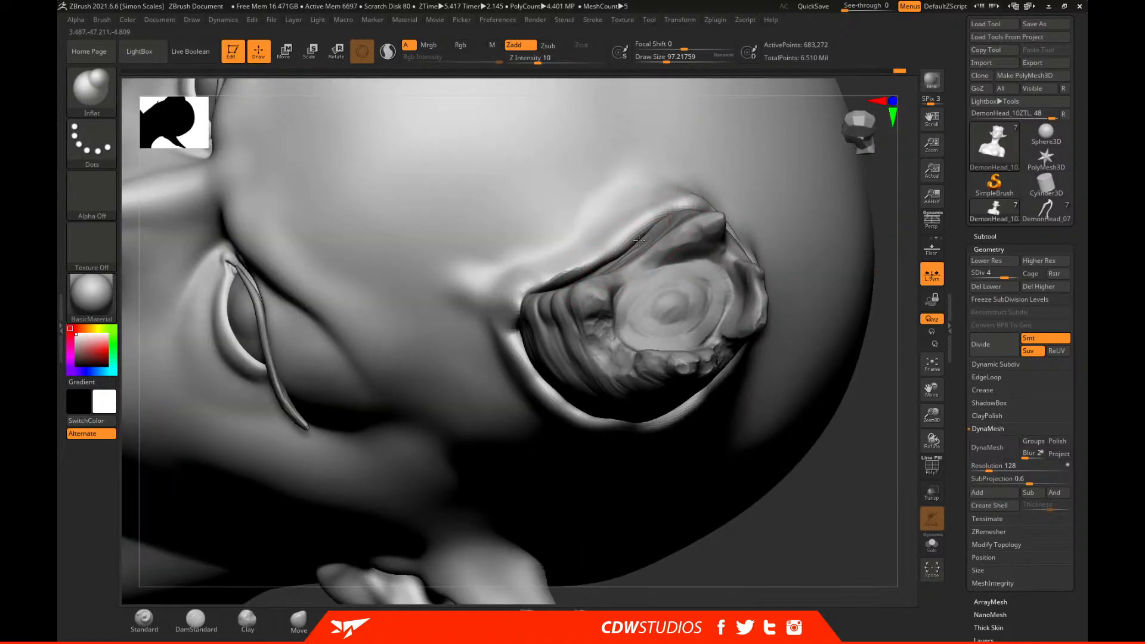
left_click_drag(585, 277, 627, 260)
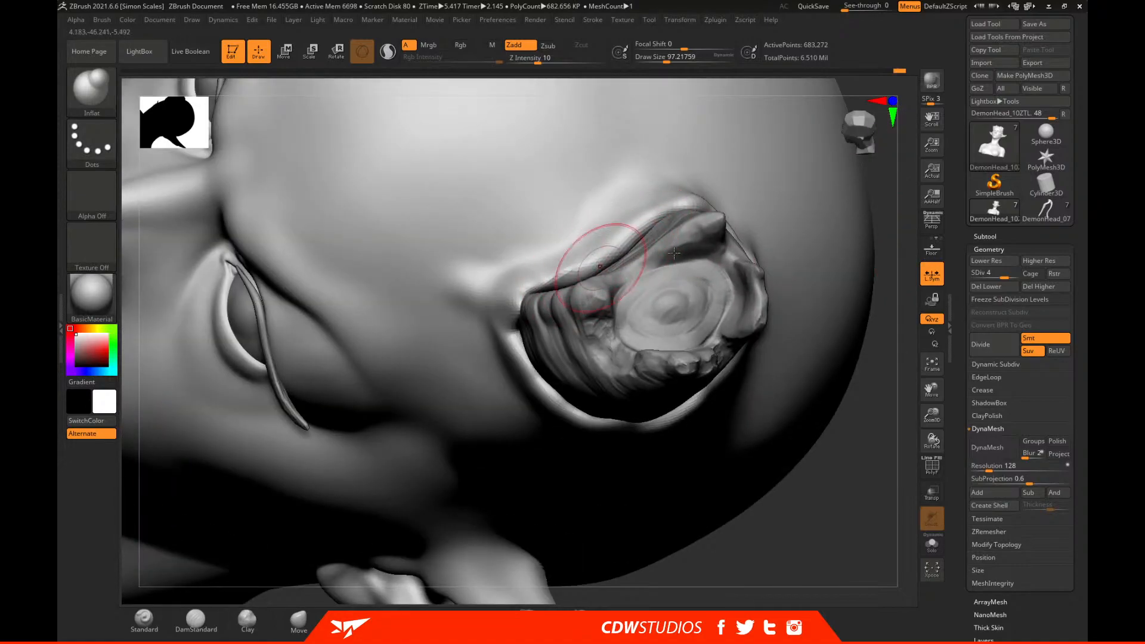
left_click_drag(899, 299, 574, 281)
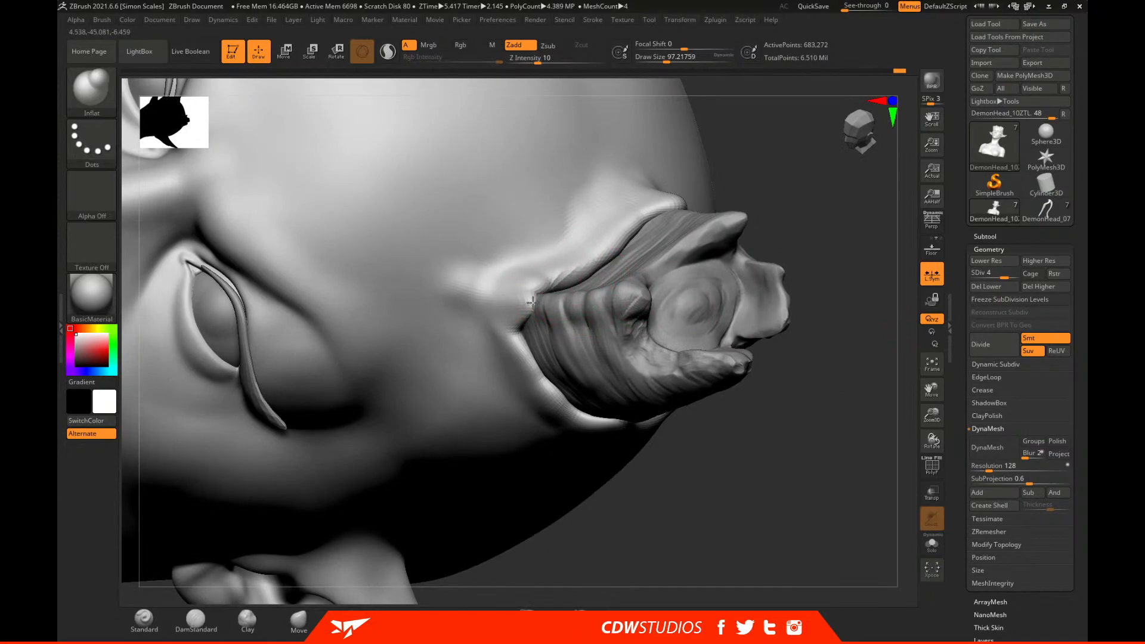
left_click_drag(670, 449, 665, 422)
mouse_move(669, 473)
left_mouse_down()
mouse_move(731, 286)
mouse_move(780, 348)
mouse_move(777, 370)
left_mouse_up()
Subdivide the head to level 5 and swell the skin at the horns' front corner with Inflat at a draw size of about 62.
left_click_drag(773, 434, 914, 370, "alt")
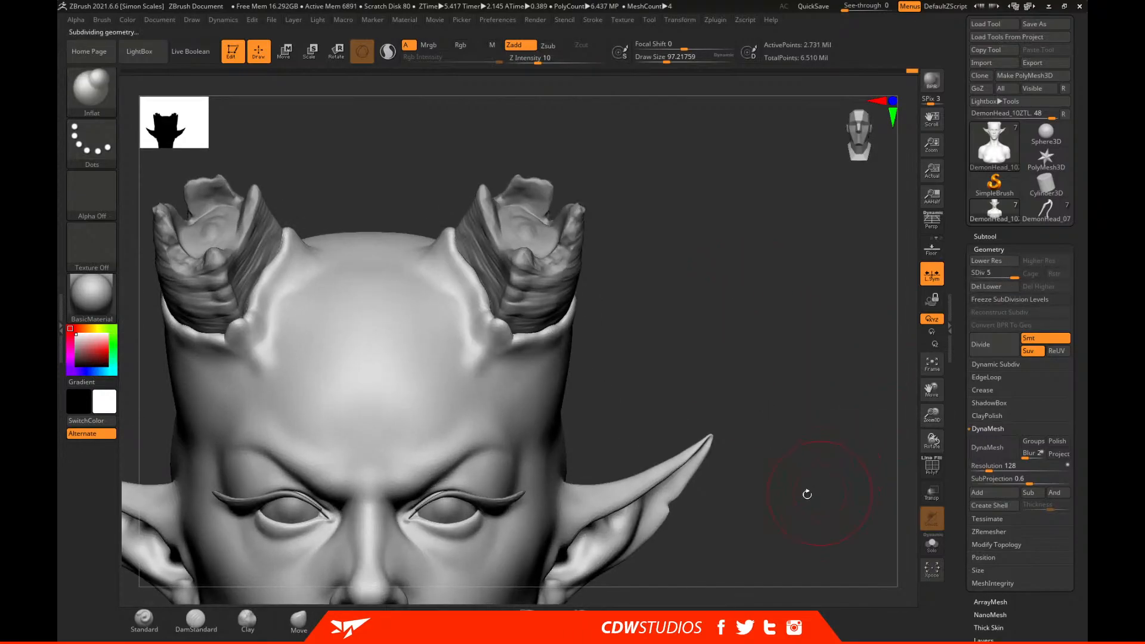
left_click_drag(672, 286, 752, 294)
key("space")
left_click_drag(506, 332, 499, 322)
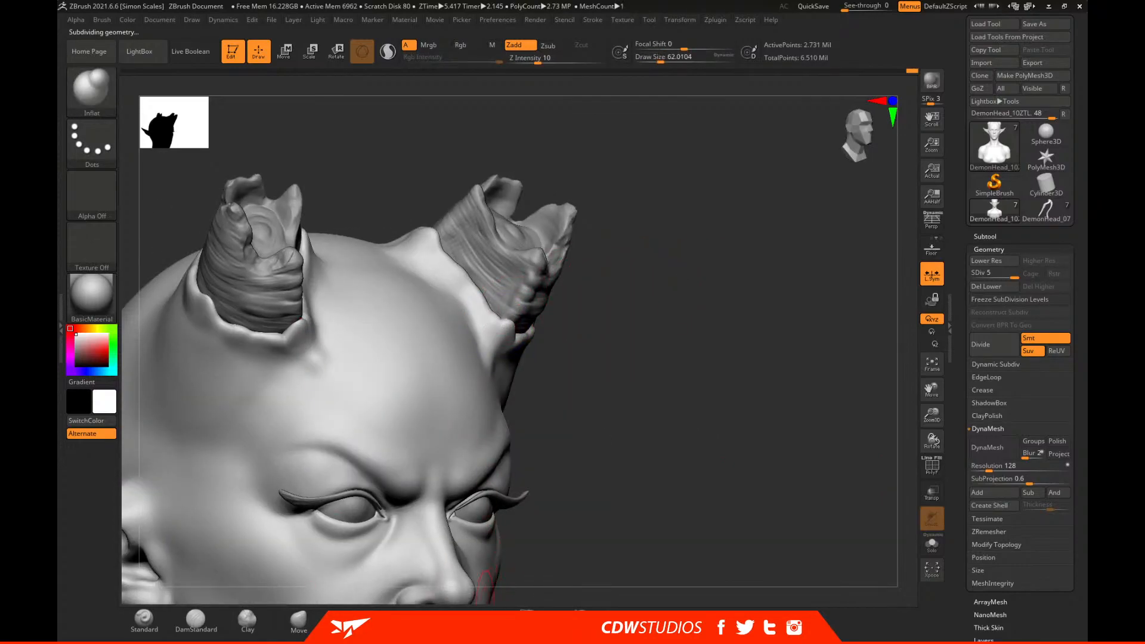
Form soft skin folds running down from the horns' front corner with FormSoft at draw sizes of about 62 to 71.
left_click(351, 614)
mouse_move(697, 352)
left_mouse_down("alt")
mouse_move(711, 442)
mouse_move(671, 397)
mouse_move(512, 332)
mouse_move(522, 326)
mouse_move(521, 338)
left_mouse_up("alt")
key("space")
key("space")
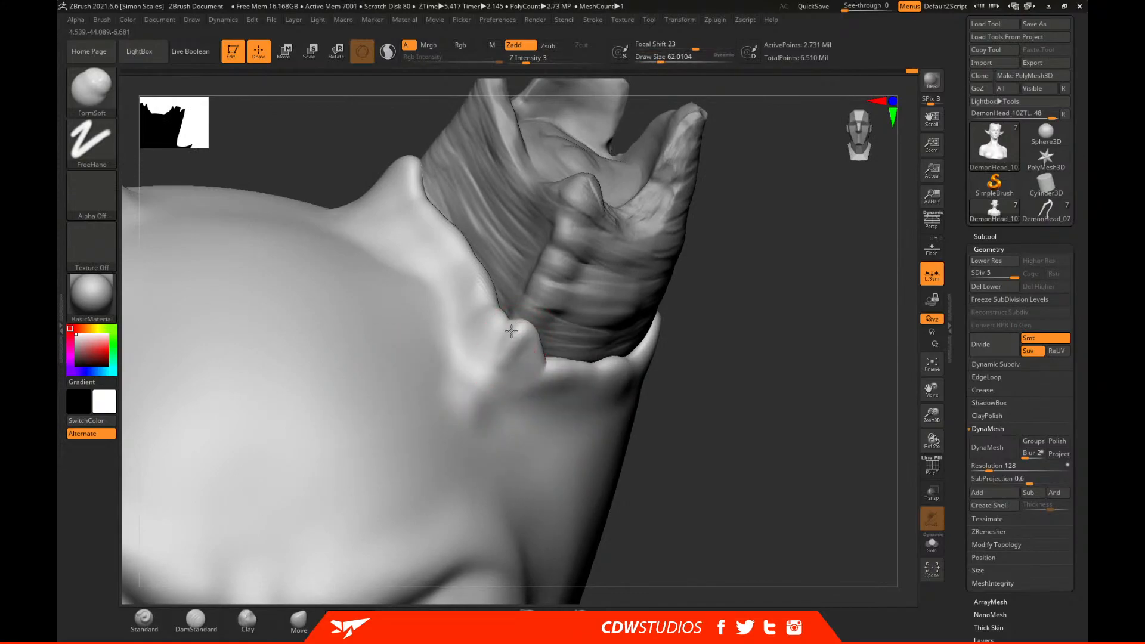
left_click_drag(506, 356, 480, 394)
left_click_drag(796, 387, 745, 373)
key("space")
mouse_move(537, 354)
left_mouse_down()
mouse_move(540, 393)
mouse_move(507, 404)
left_mouse_up()
left_click_drag(521, 374, 507, 416)
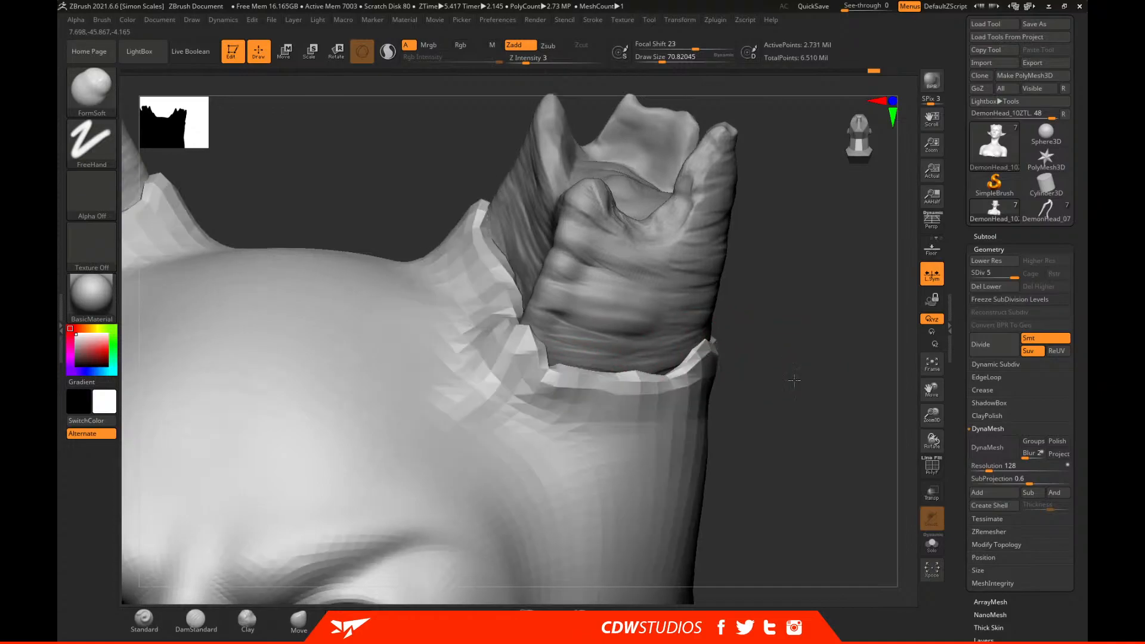
Shape soft folds below the front and outer skin edge of the horns with FormSoft at draw sizes of about 71 to 80, smoothing the transitions.
left_click_drag(796, 383, 728, 354)
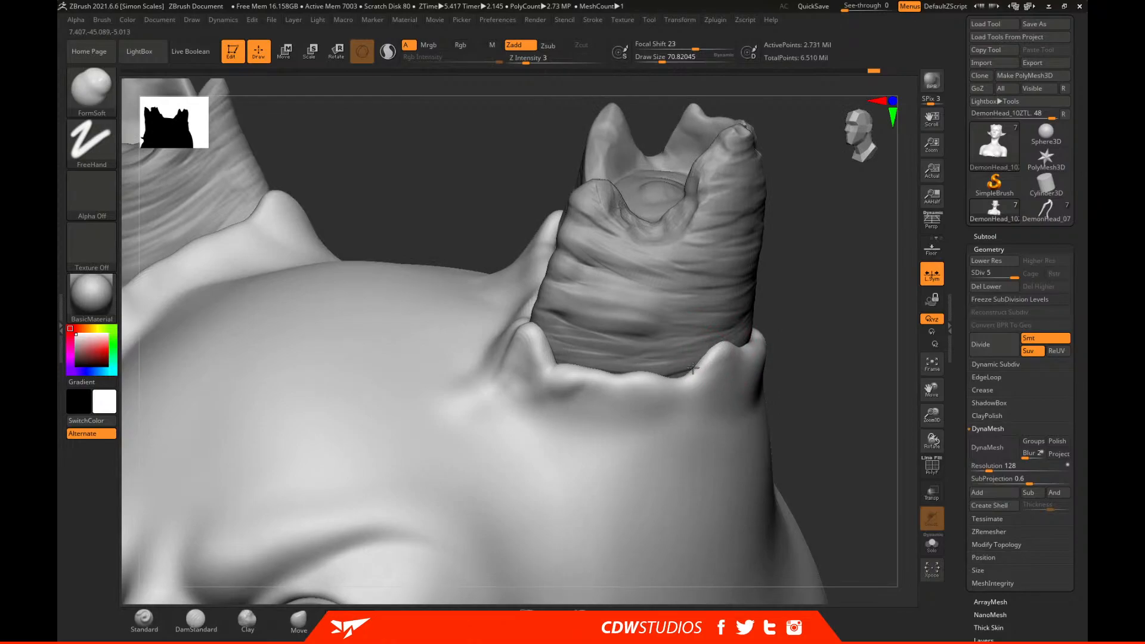
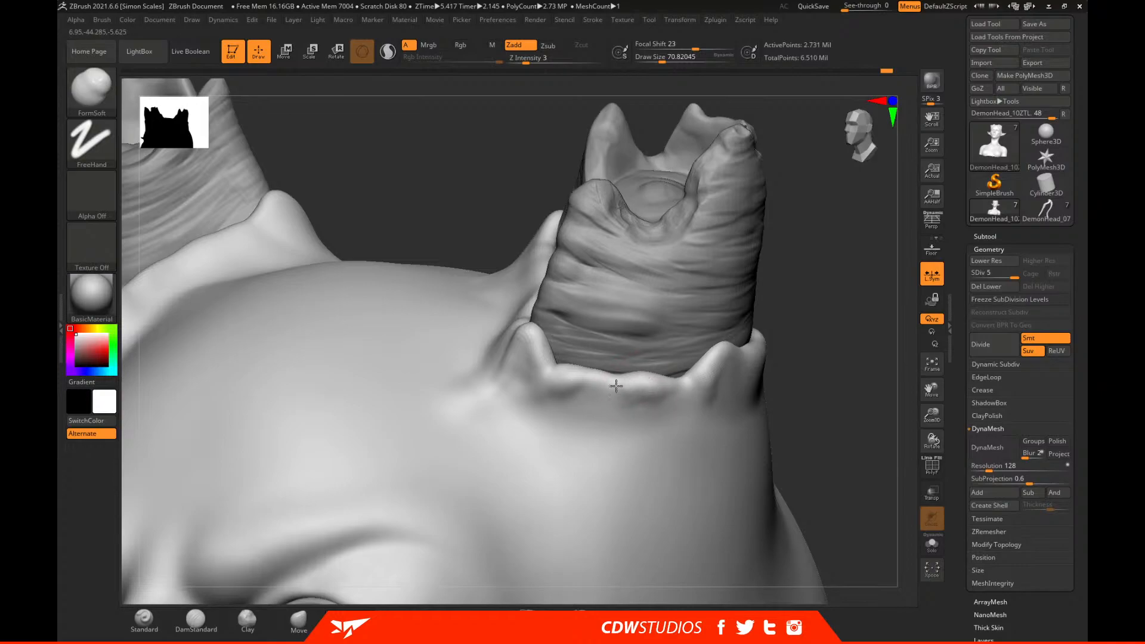
left_click_drag(845, 356, 698, 356)
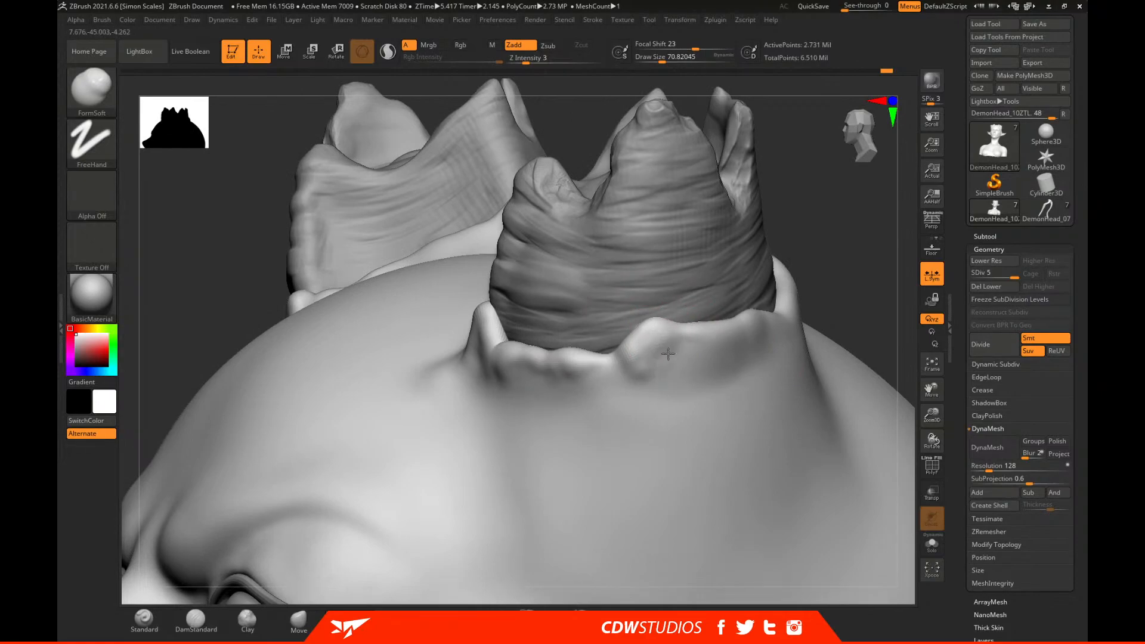
mouse_move(720, 358)
left_mouse_down()
mouse_move(745, 325)
mouse_move(769, 365)
mouse_move(761, 350)
left_mouse_up()
key("space")
left_click_drag(865, 301, 685, 357)
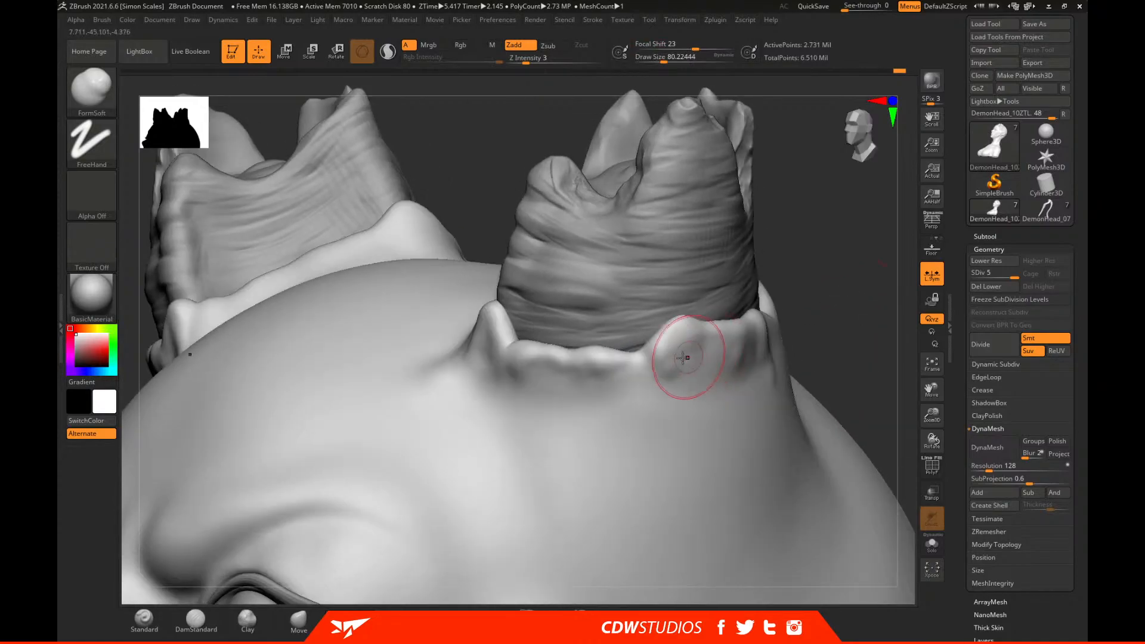
left_click_drag(685, 404, 669, 357, "shift")
Build up the skin along the inner side of the horns' base with Clay at a draw size of about 80.
mouse_move(846, 291)
left_mouse_down()
mouse_move(834, 336)
mouse_move(684, 28)
left_mouse_up()
mouse_move(762, 204)
left_mouse_down()
mouse_move(812, 307)
mouse_move(800, 475)
mouse_move(818, 438)
mouse_move(528, 437)
left_mouse_up()
left_click(248, 620)
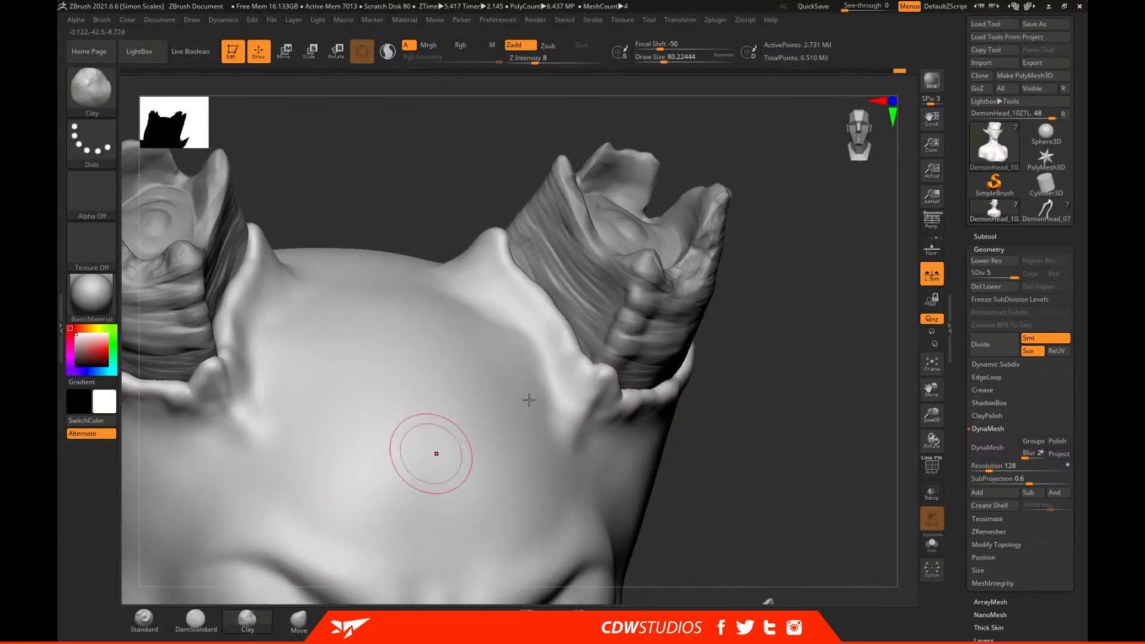
left_click_drag(776, 382, 704, 381)
left_click_drag(522, 351, 477, 260)
mouse_move(494, 299)
left_mouse_down()
mouse_move(472, 264)
mouse_move(529, 340)
left_mouse_up()
Refine and smooth the skin folds around the outer side and front corner of the horns' base with Clay at a draw size of about 80.
mouse_move(785, 424)
left_mouse_down()
mouse_move(697, 381)
mouse_move(688, 358)
left_mouse_up()
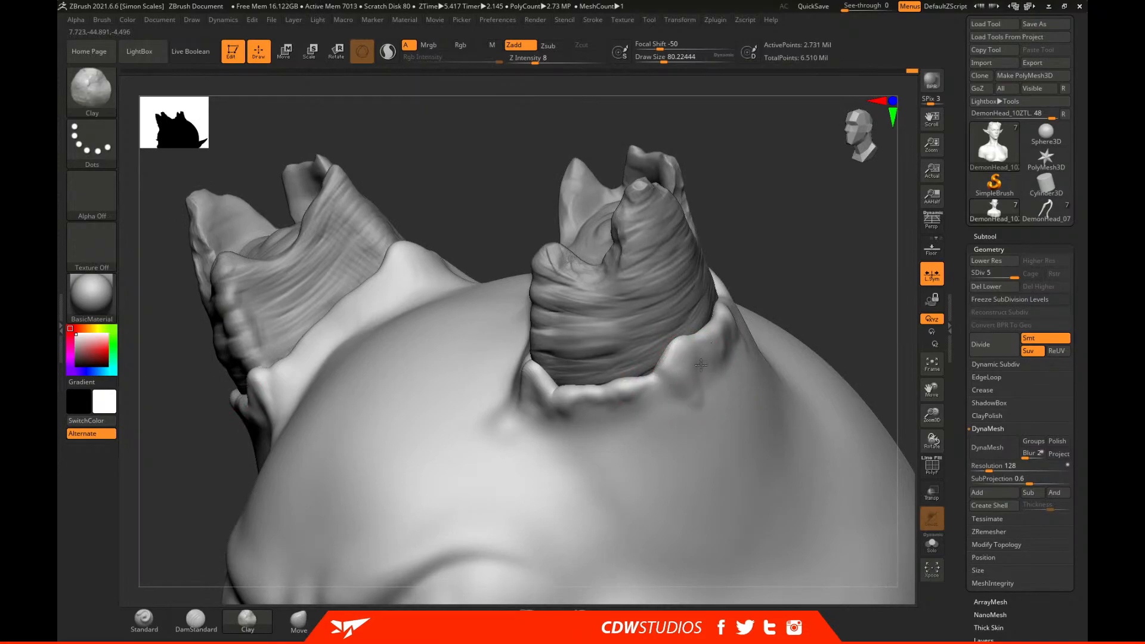
mouse_move(732, 381)
left_mouse_down("shift")
mouse_move(690, 371)
mouse_move(686, 358)
left_mouse_up("shift")
left_click_drag(838, 284, 637, 417)
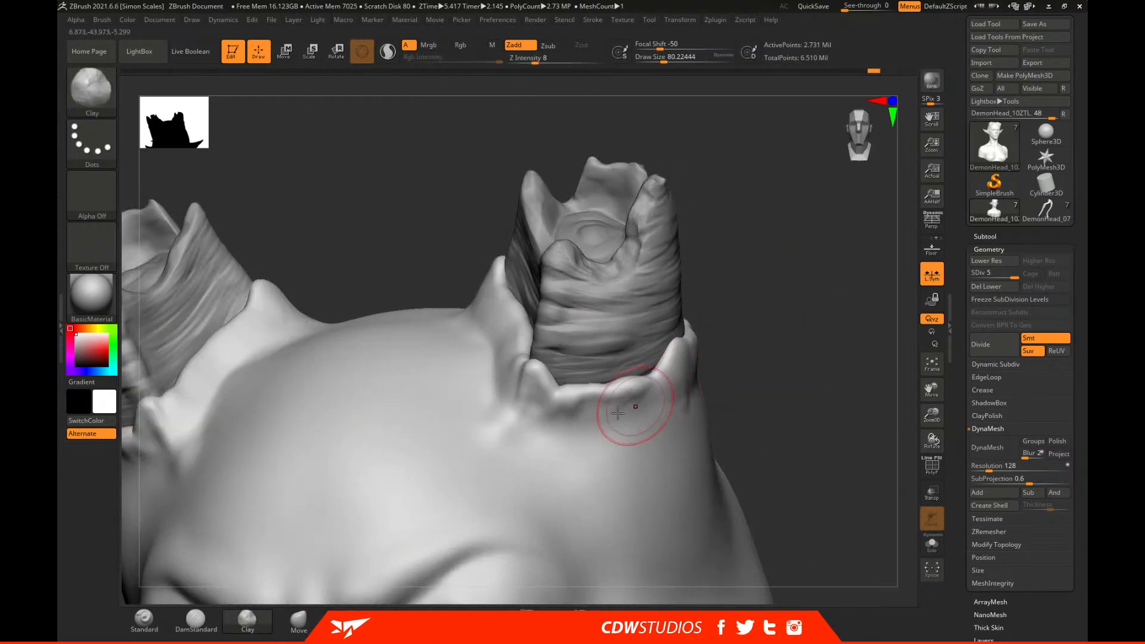
left_click_drag(739, 302, 835, 328)
left_click_drag(522, 433, 505, 403, "shift")
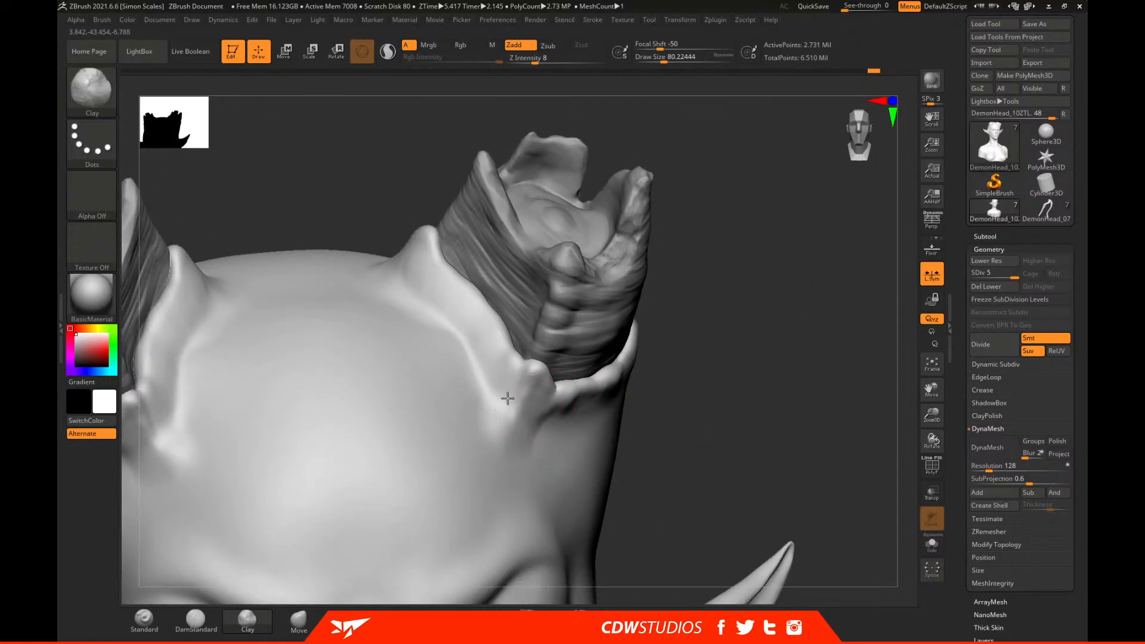
left_click_drag(642, 357, 756, 388)
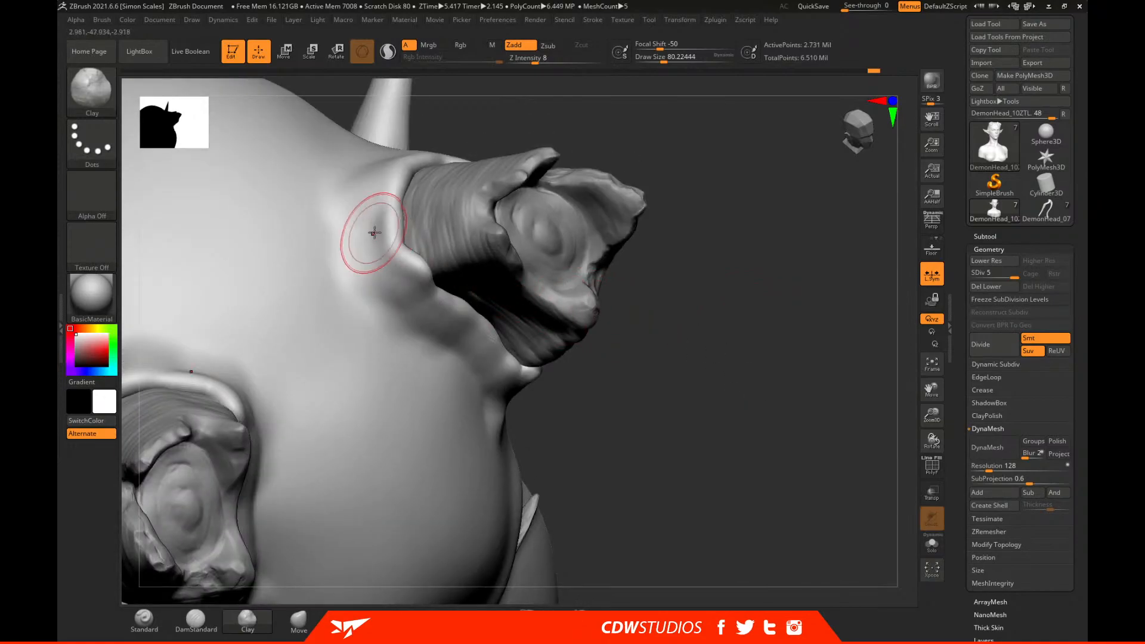
Raise soft folds below the front corner of the horns' base with FormSoft at a draw size of about 80.
left_click(528, 620)
left_click_drag(640, 361, 486, 435)
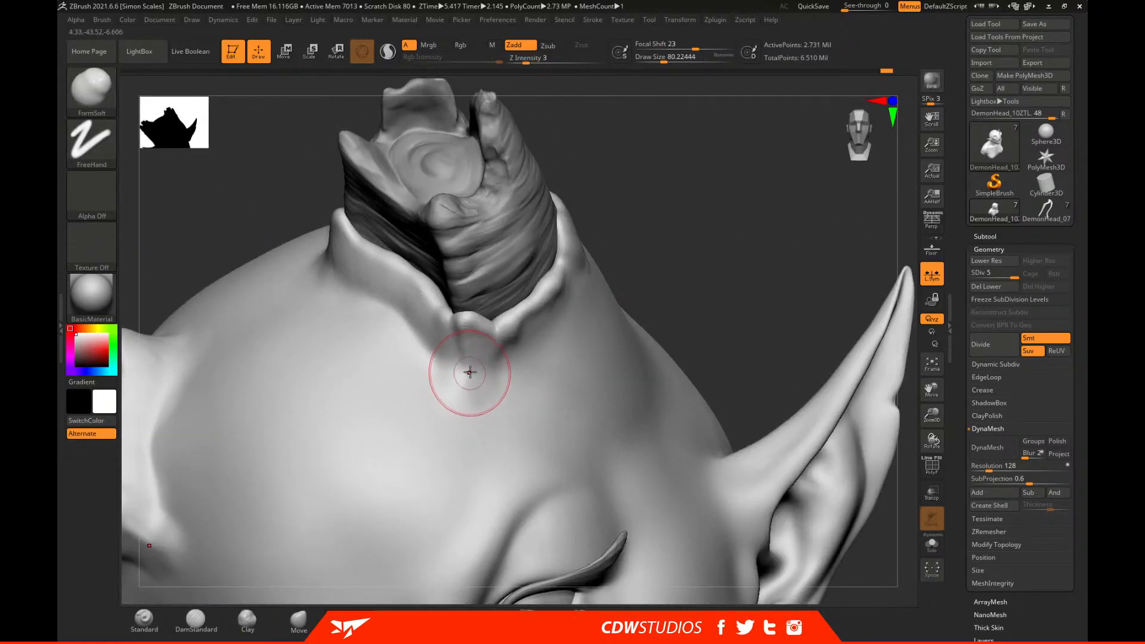
left_click_drag(476, 363, 525, 320)
left_click_drag(692, 250, 636, 239)
Form small skin folds radiating from the outer and back edge of the horns' base with FormSoft at a draw size of about 56.
key("space")
left_click_drag(588, 271, 570, 247)
mouse_move(599, 201)
left_mouse_down()
mouse_move(680, 258)
mouse_move(585, 286)
left_mouse_up()
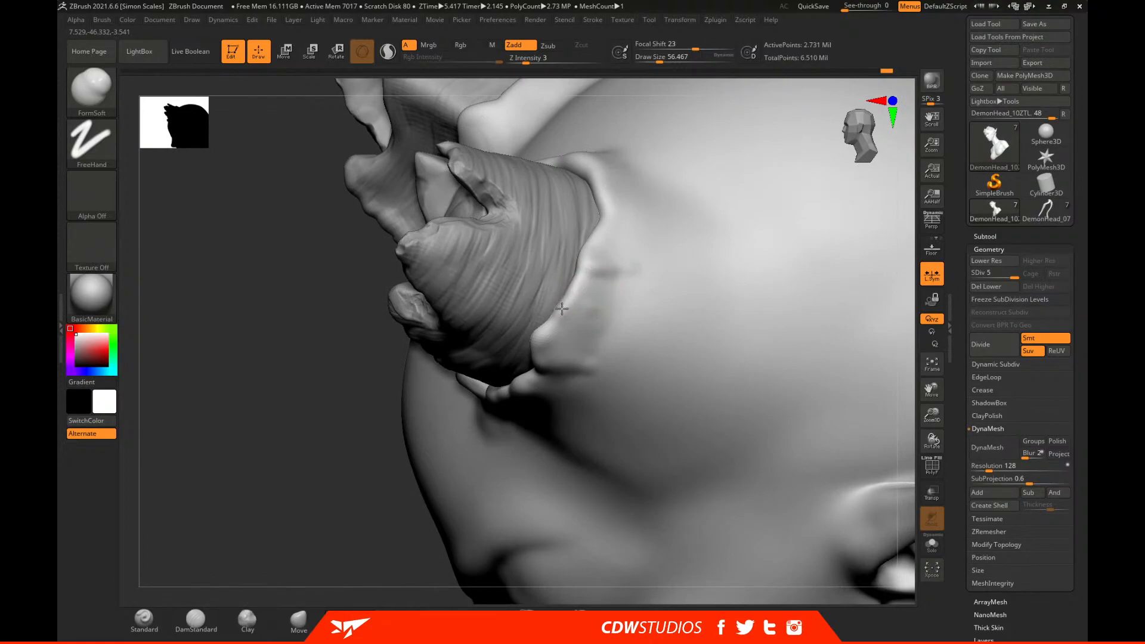
mouse_move(591, 172)
left_mouse_down()
mouse_move(626, 233)
mouse_move(593, 256)
left_mouse_up()
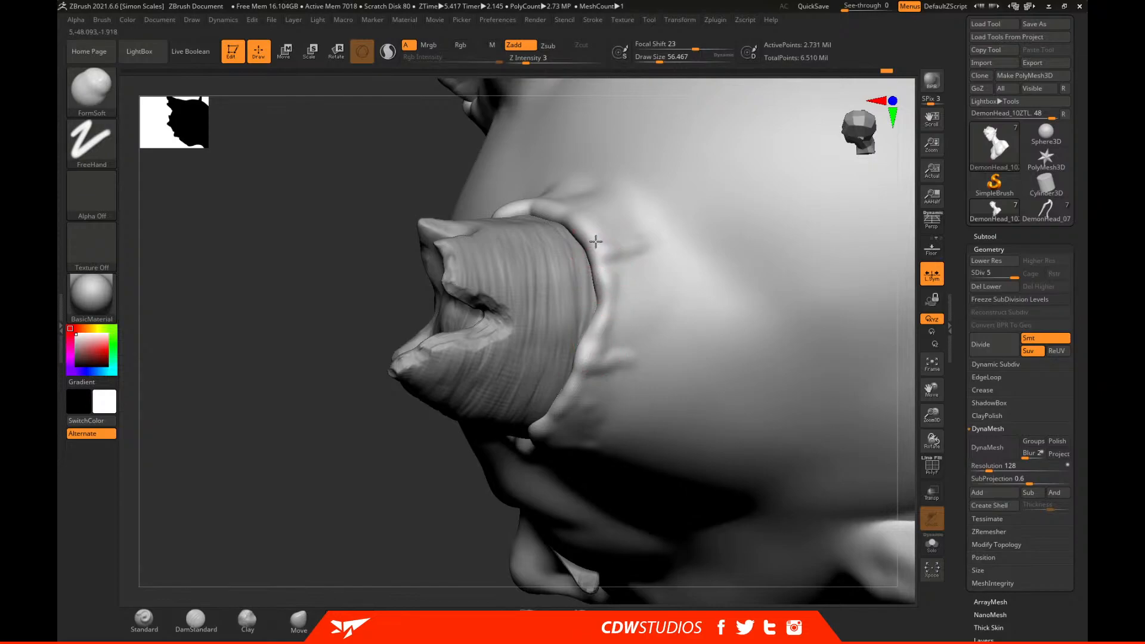
left_click_drag(391, 435, 591, 239)
Build broader skin folds around the back and inner side of the horns' base with FormSoft at a draw size of about 77.
key("space")
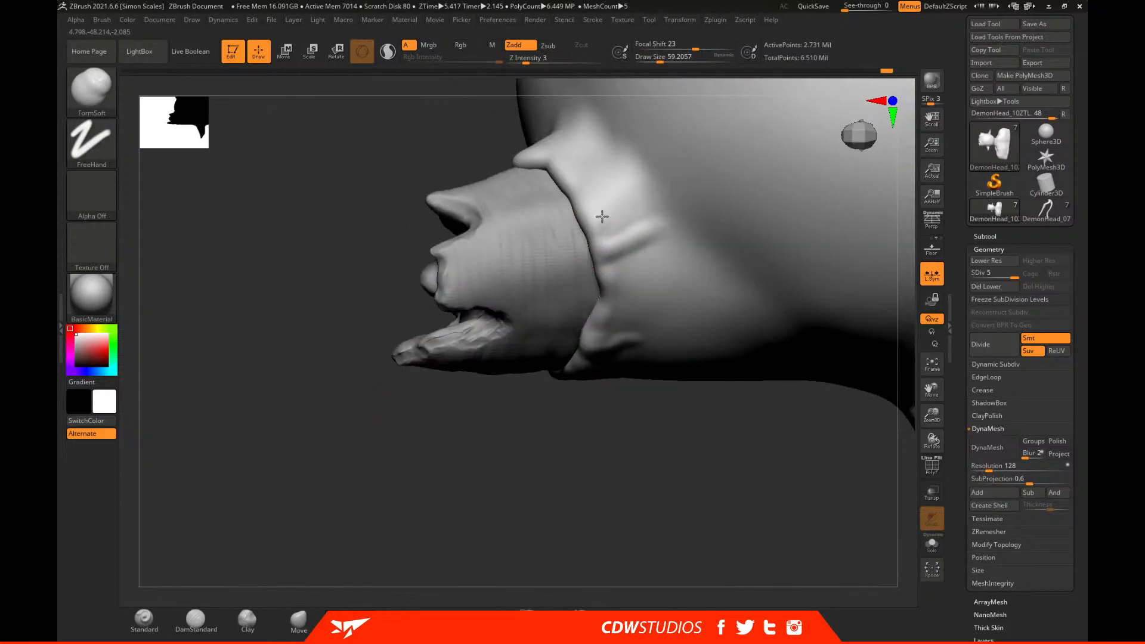
key("]")
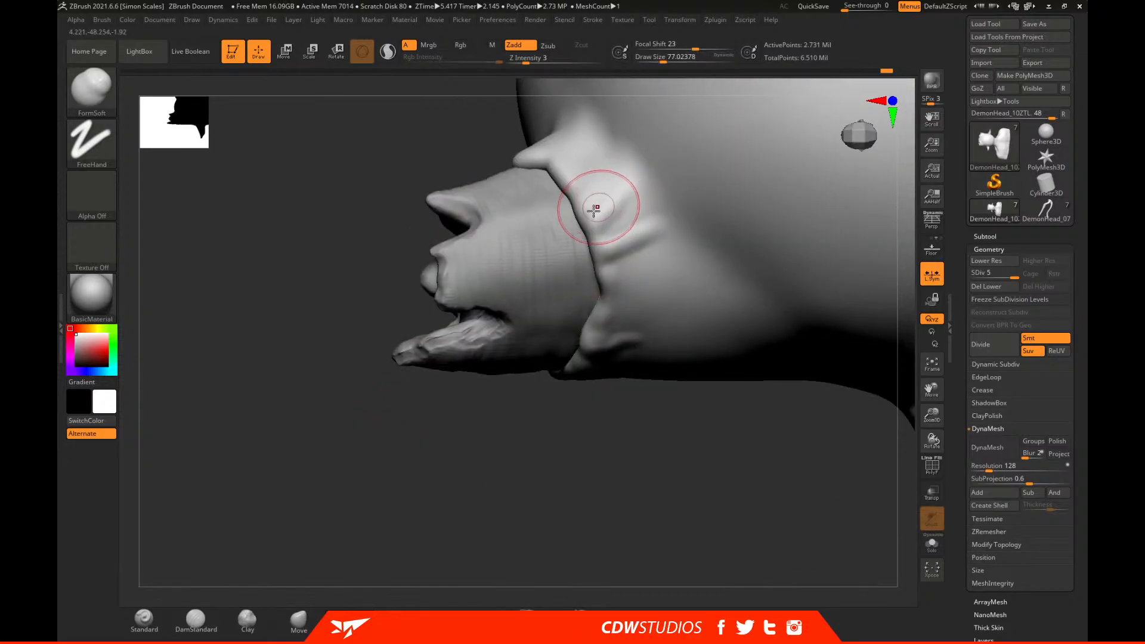
left_click_drag(564, 184, 588, 108)
left_click_drag(569, 412, 614, 231)
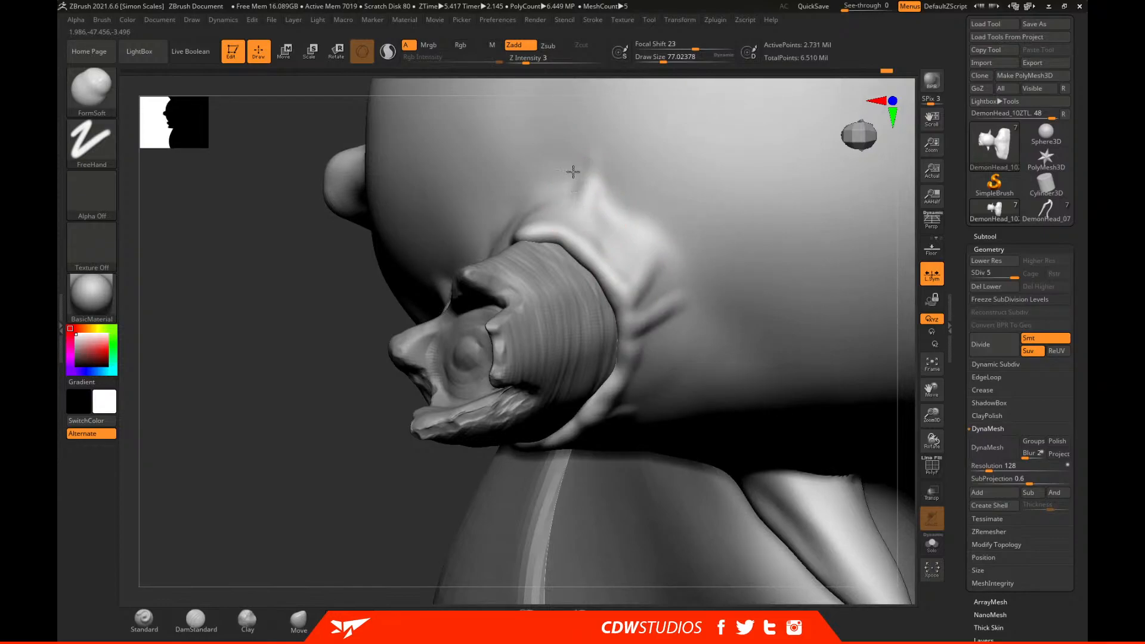
left_click_drag(547, 225, 554, 197)
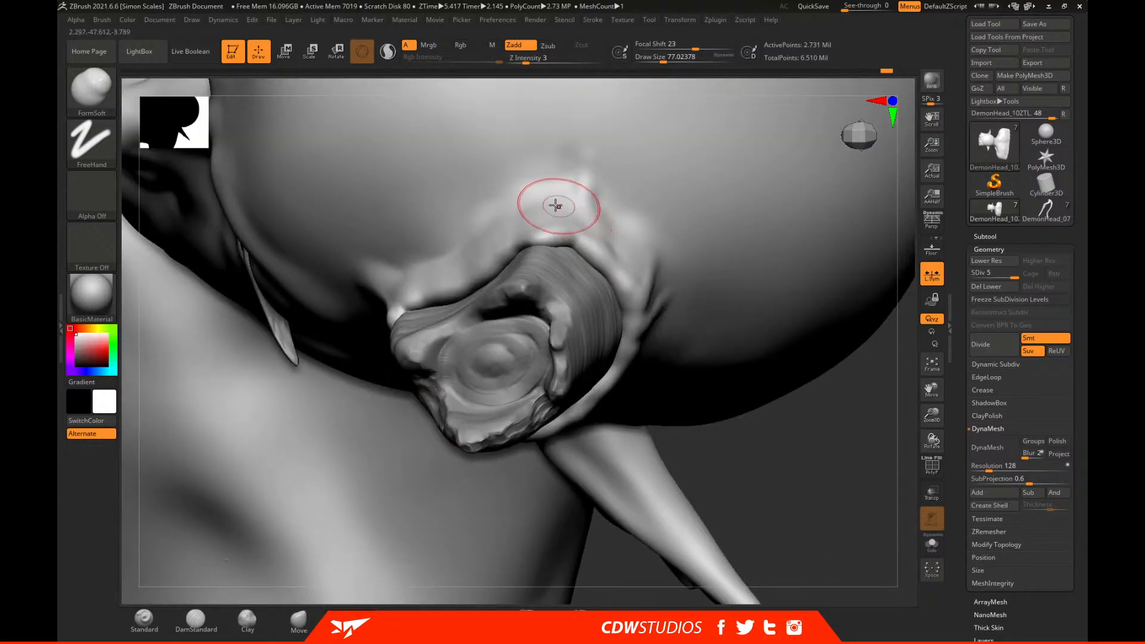
Refine and smooth the skin folds below the front edge of the horns' base with FormSoft at a draw size of about 87.
left_click_drag(777, 470, 833, 542)
left_click_drag(907, 517, 745, 144)
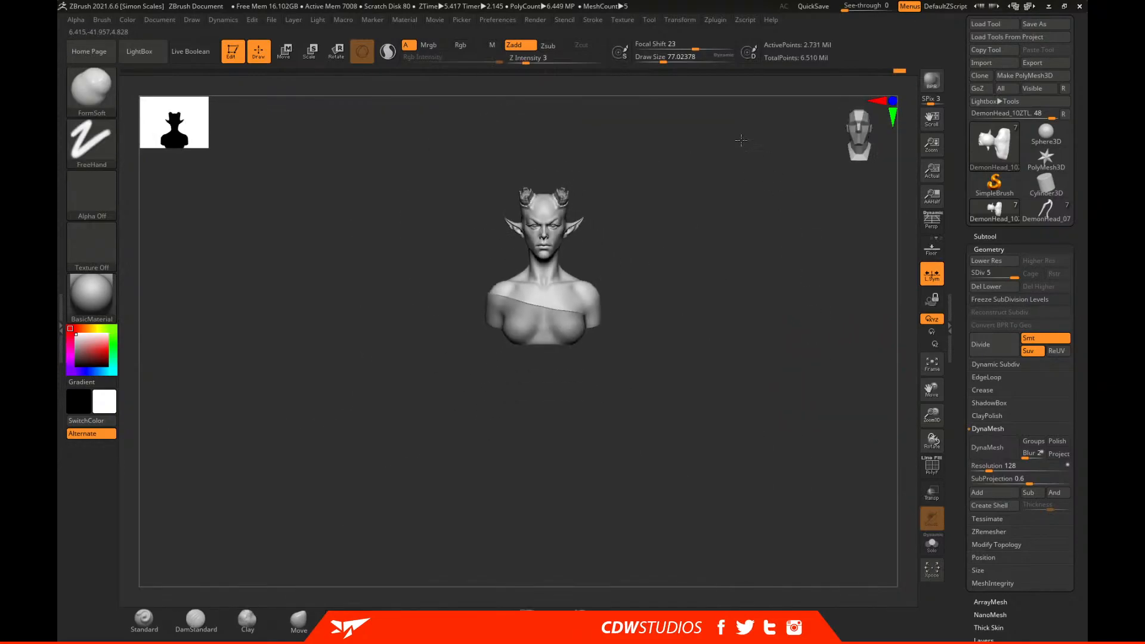
left_click_drag(747, 258, 703, 237)
left_click_drag(736, 147, 775, 554, "alt")
mouse_move(775, 205)
left_mouse_down("alt")
mouse_move(775, 270)
mouse_move(835, 235)
mouse_move(760, 184)
mouse_move(804, 209)
mouse_move(775, 197)
left_mouse_up("alt")
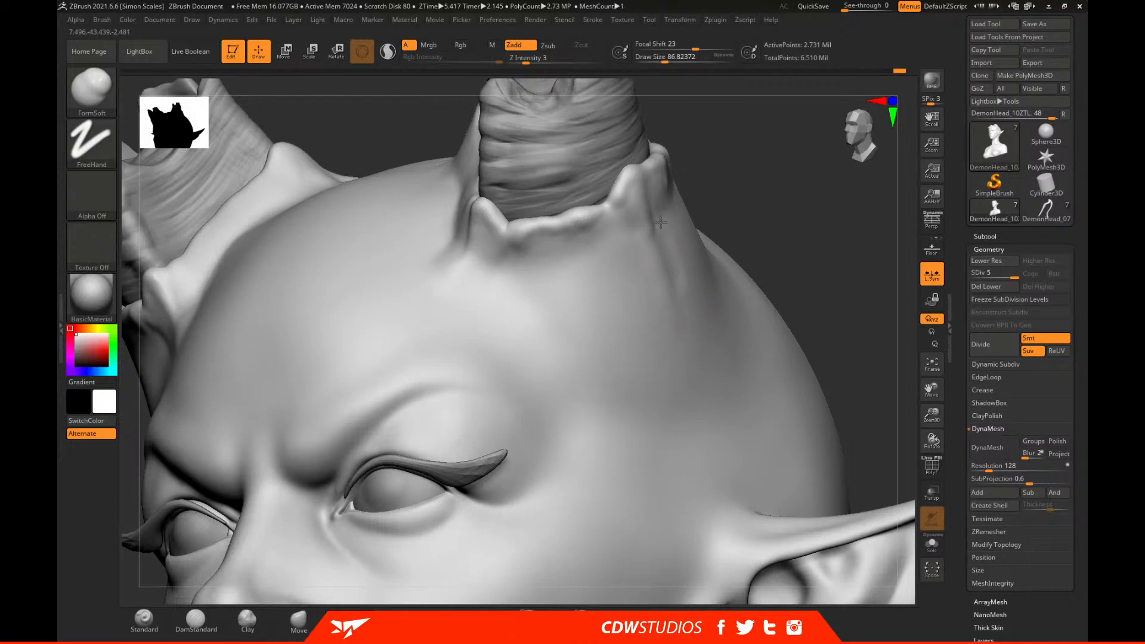
key("shift")
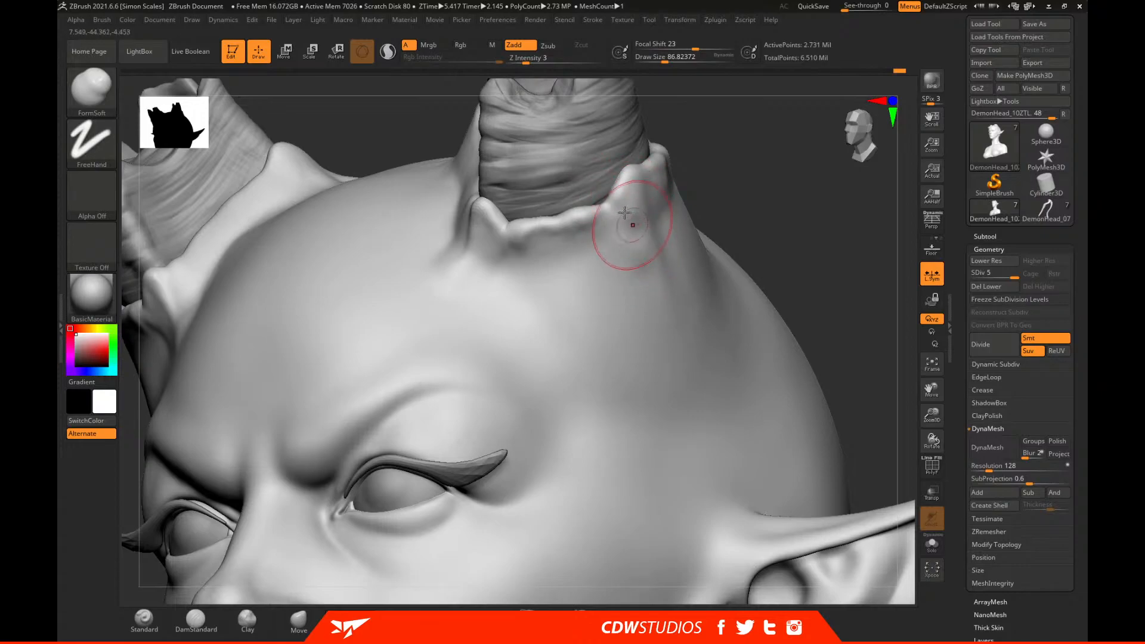
key("shift")
mouse_move(637, 273)
left_mouse_down("shift")
mouse_move(625, 204)
mouse_move(587, 222)
left_mouse_up("shift")
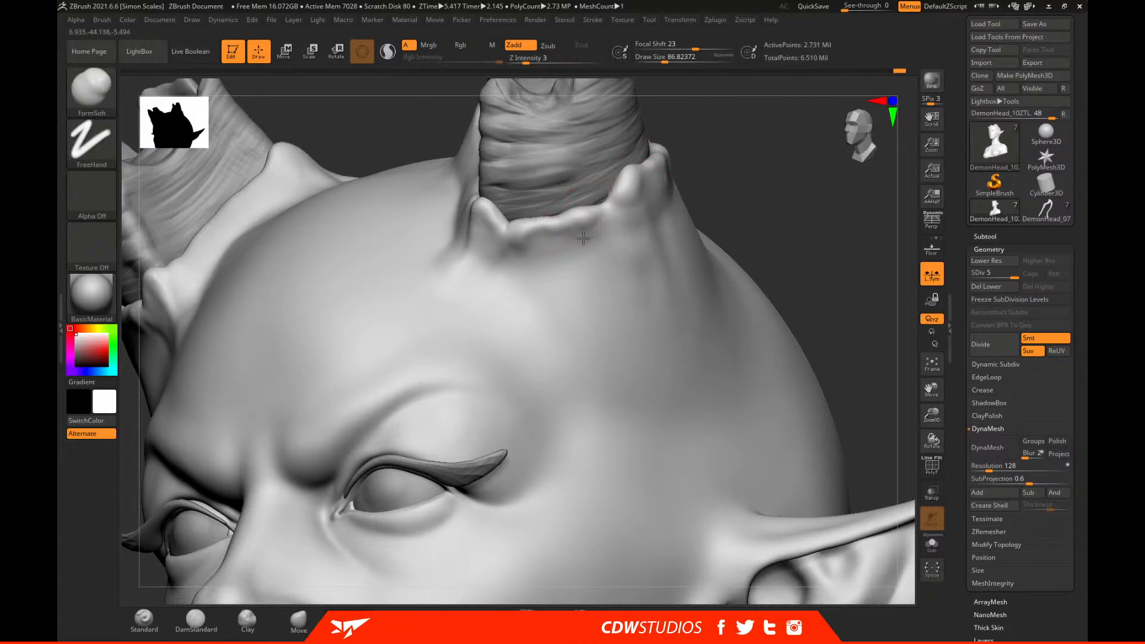
left_click_drag(480, 232, 470, 256)
mouse_move(477, 215)
left_mouse_down()
mouse_move(460, 284)
mouse_move(478, 225)
mouse_move(511, 251)
mouse_move(490, 273)
mouse_move(501, 247)
mouse_move(508, 273)
left_mouse_up()
Shape and smooth the skin at the front inner corner of the horns' base with FormSoft at a draw size of about 62.
key("space")
mouse_move(791, 176)
left_mouse_down()
mouse_move(525, 263)
mouse_move(537, 225)
mouse_move(556, 226)
left_mouse_up()
left_click_drag(474, 275, 458, 299, "shift")
left_click_drag(764, 342, 748, 293, "alt")
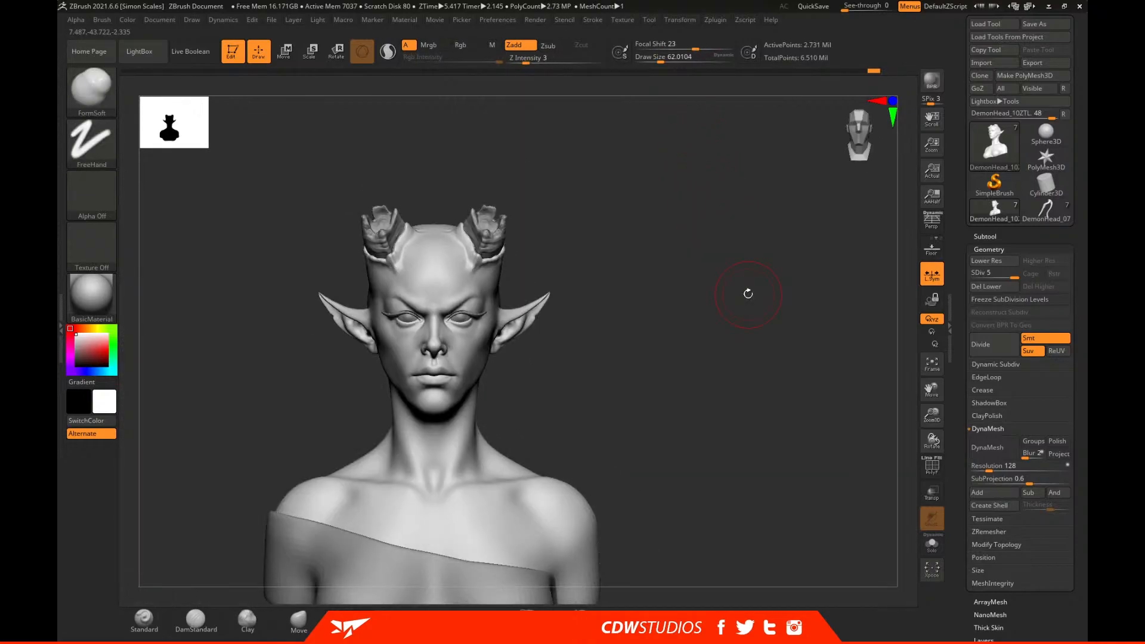
Frame the bust, show the hidden hair subtools together with it, and choose the Standard brush.
key("f")
left_click(996, 235)
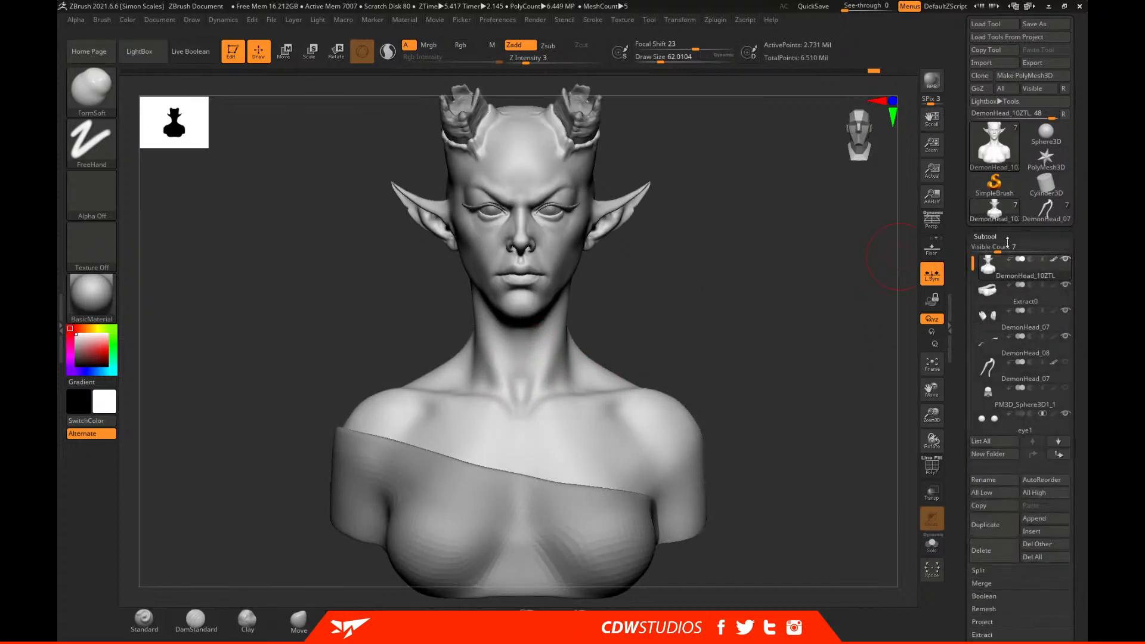
left_click_drag(730, 274, 847, 292)
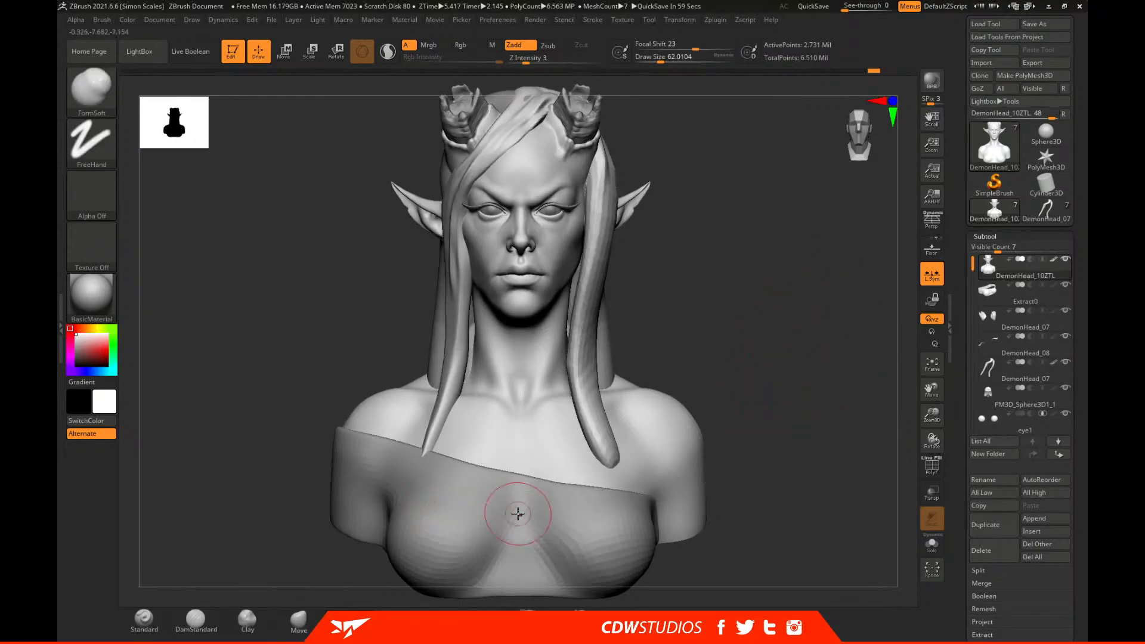
left_click(142, 628)
left_click_drag(780, 347, 797, 266, "alt")
mouse_move(780, 442)
left_mouse_down()
mouse_move(794, 461)
mouse_move(757, 499)
mouse_move(761, 485)
left_mouse_up()
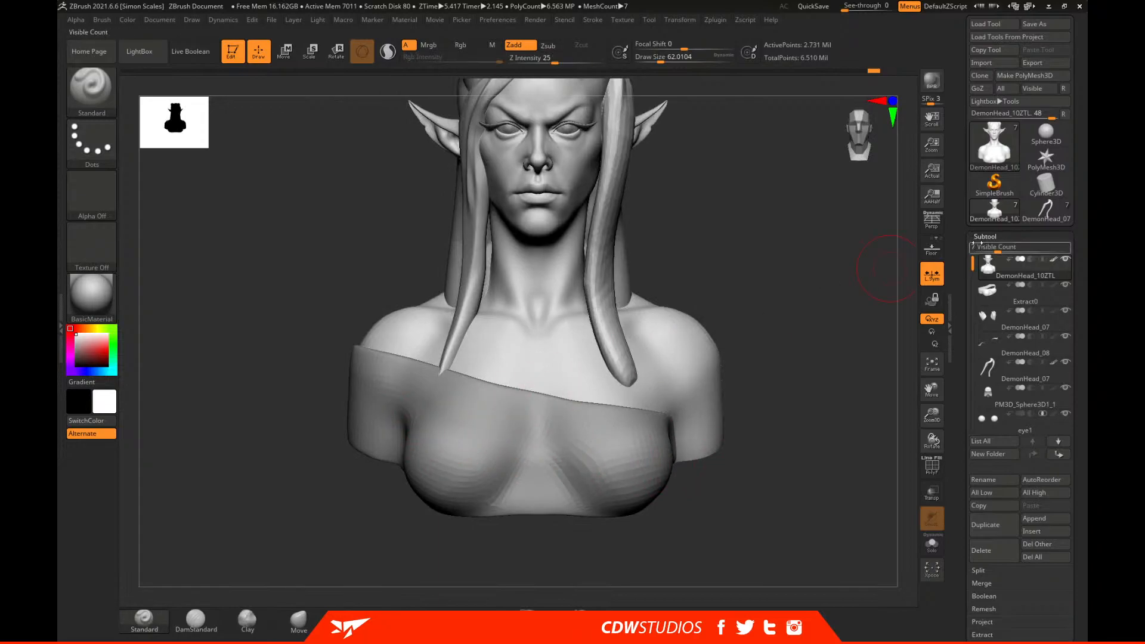
mouse_move(1047, 210)
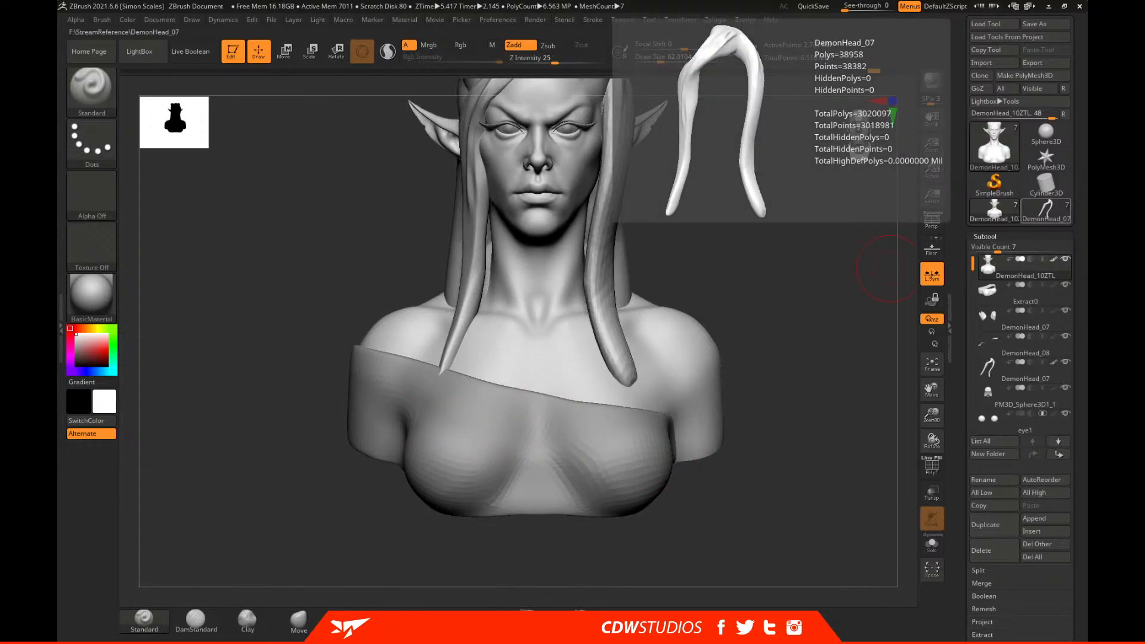
right_click_drag(1144, 455, 853, 437)
middle_click_drag(853, 437, 821, 372)
right_click_drag(750, 363, 1144, 369)
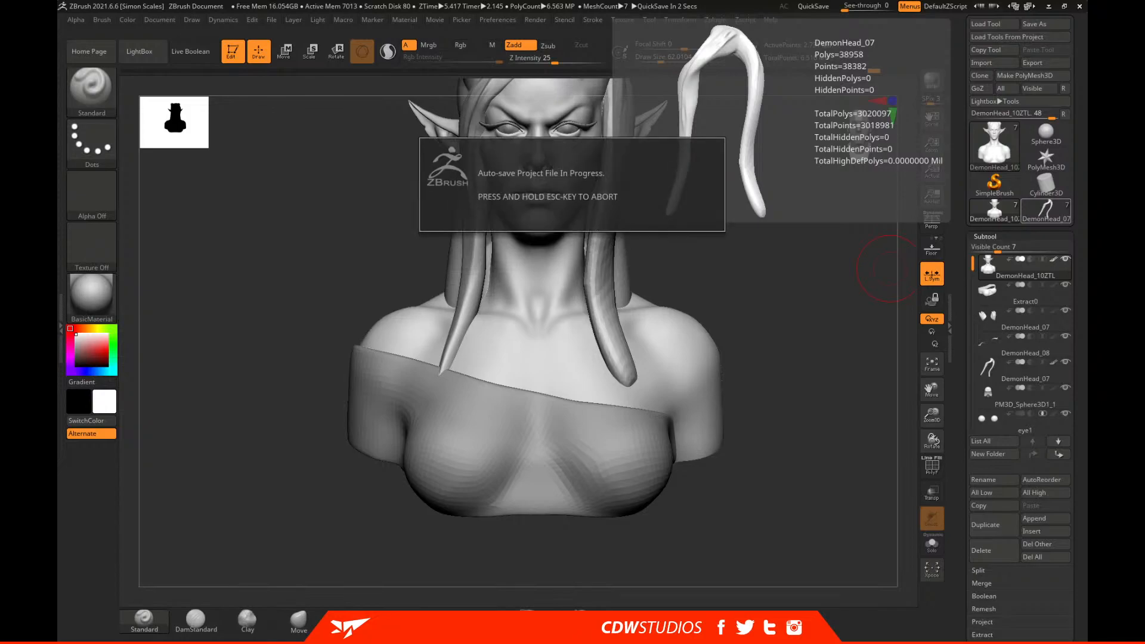
Select the off-shoulder top and subdivide it twice, up to subdivision level 3.
left_click(517, 424, "alt")
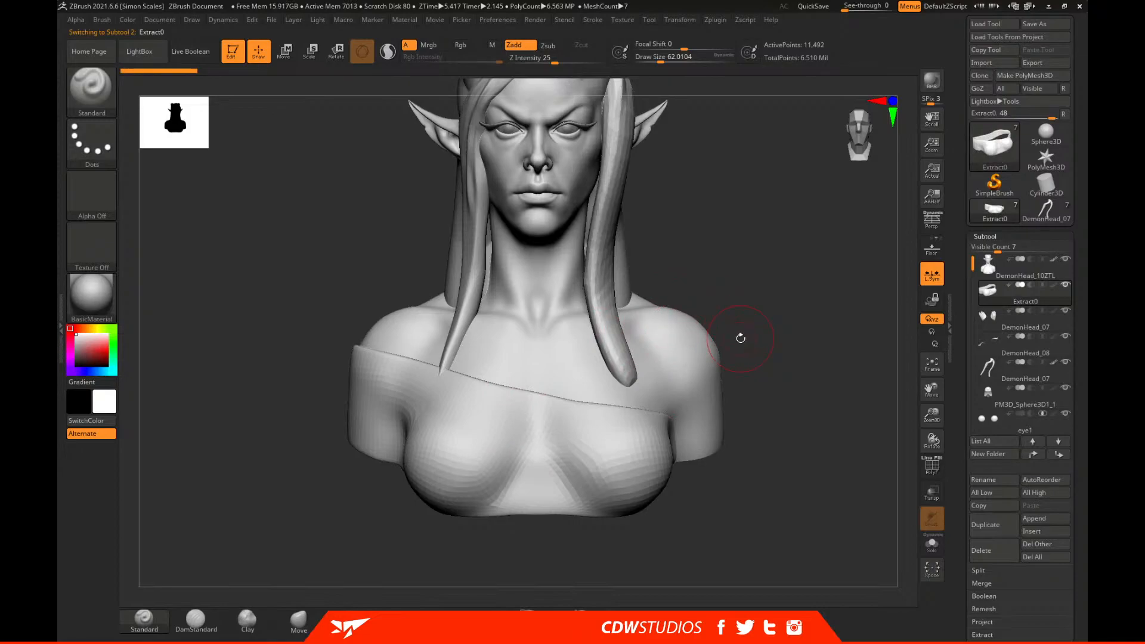
left_click(985, 236)
left_click(989, 249)
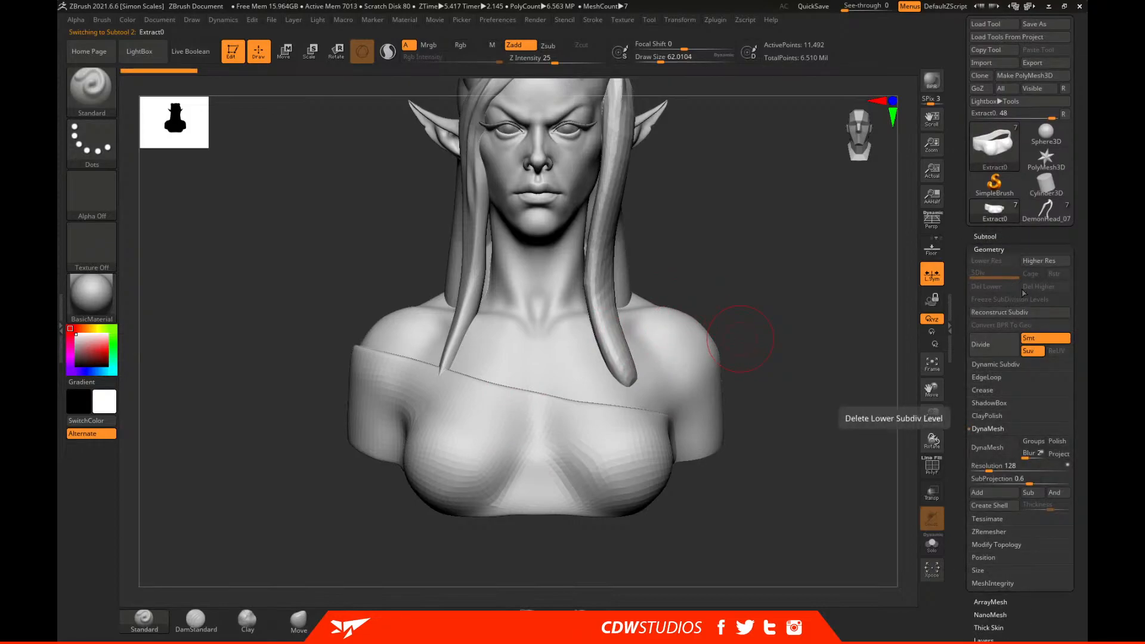
left_click(990, 344)
left_click(991, 344)
left_click_drag(736, 507, 766, 549)
left_click_drag(621, 476, 614, 476)
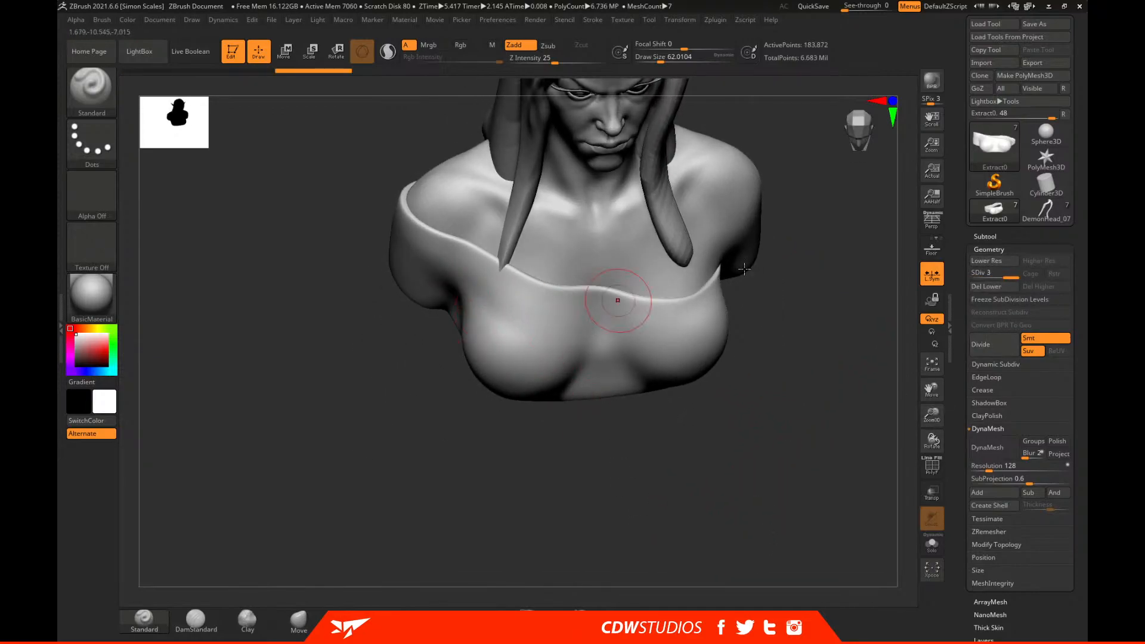
Lower the top to subdivision level 1 and smooth its upper border around the shoulder at a draw size of about 101.
left_click(993, 262)
left_click(993, 262)
left_click_drag(708, 460, 672, 480)
key("space")
left_click_drag(455, 292, 467, 291)
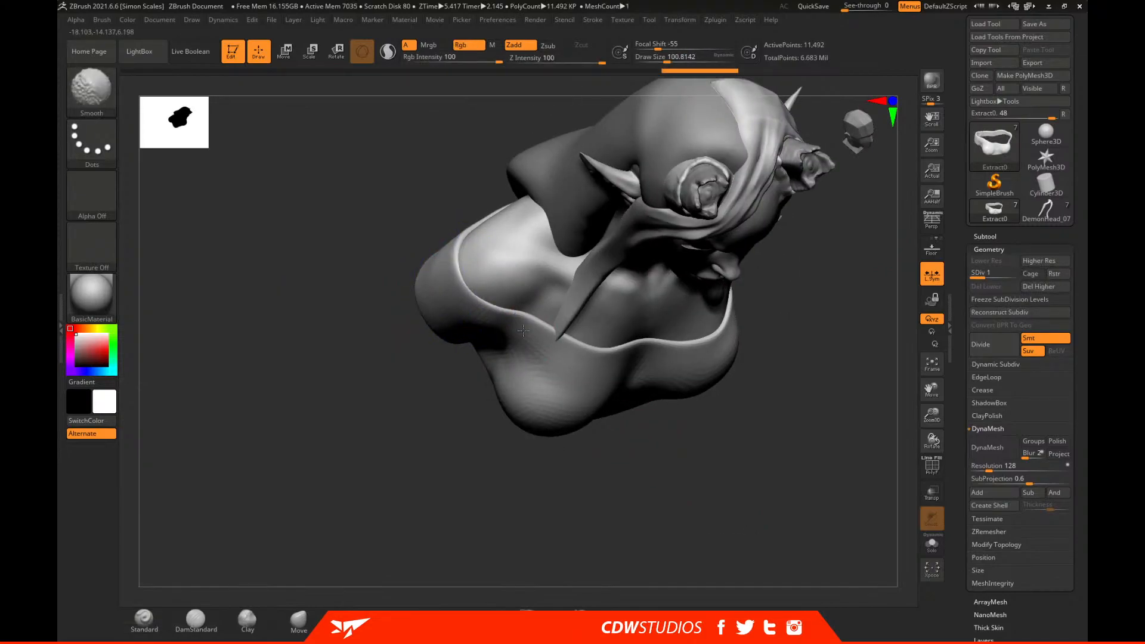
left_click_drag(713, 490, 611, 346)
mouse_move(740, 330)
left_mouse_down()
mouse_move(793, 280)
mouse_move(814, 316)
mouse_move(816, 369)
mouse_move(764, 302)
left_mouse_up()
mouse_move(826, 154)
left_mouse_down()
mouse_move(818, 273)
mouse_move(727, 352)
left_mouse_up()
left_click_drag(698, 167, 737, 200)
left_click_drag(834, 306, 763, 268)
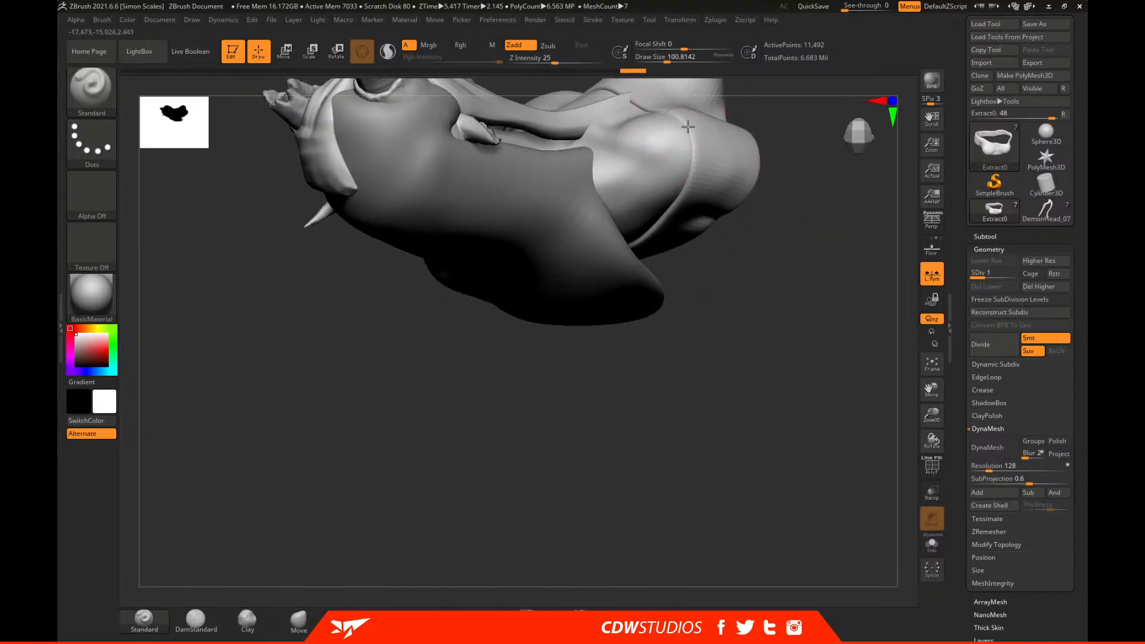
left_click(299, 617)
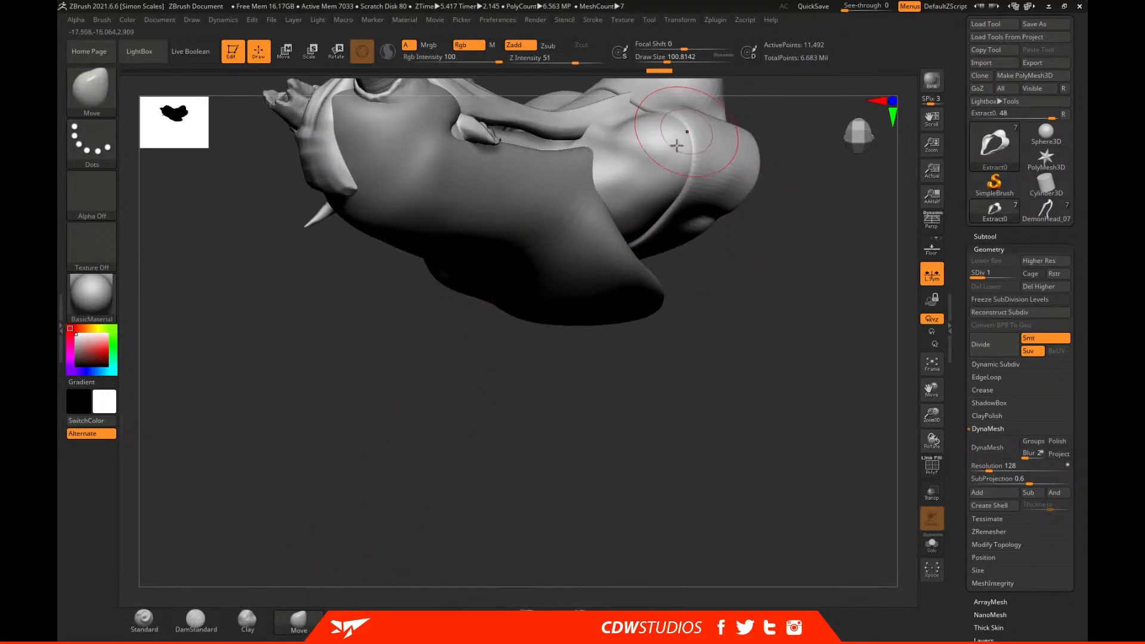
left_click(144, 617)
Set the top to subdivision level 3 and reshape its upper border across the chest with Move at draw sizes of about 158 to 187.
left_click_drag(984, 276, 1014, 275)
mouse_move(739, 473)
left_mouse_down()
mouse_move(728, 458)
mouse_move(769, 503)
mouse_move(731, 491)
left_mouse_up()
mouse_move(699, 400)
left_mouse_down("alt")
mouse_move(519, 465)
mouse_move(559, 540)
left_mouse_up("alt")
mouse_move(452, 501)
left_mouse_down()
mouse_move(483, 477)
mouse_move(513, 485)
mouse_move(501, 465)
left_mouse_up()
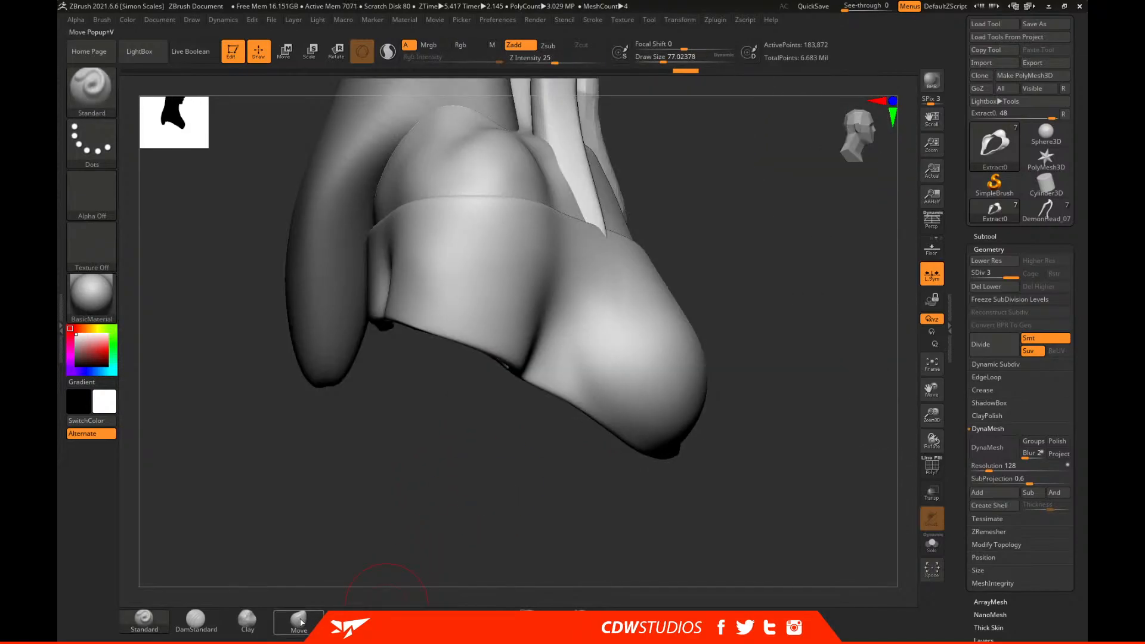
left_click(300, 622)
key("space")
mouse_move(447, 225)
left_mouse_down()
mouse_move(468, 207)
mouse_move(549, 226)
left_mouse_up()
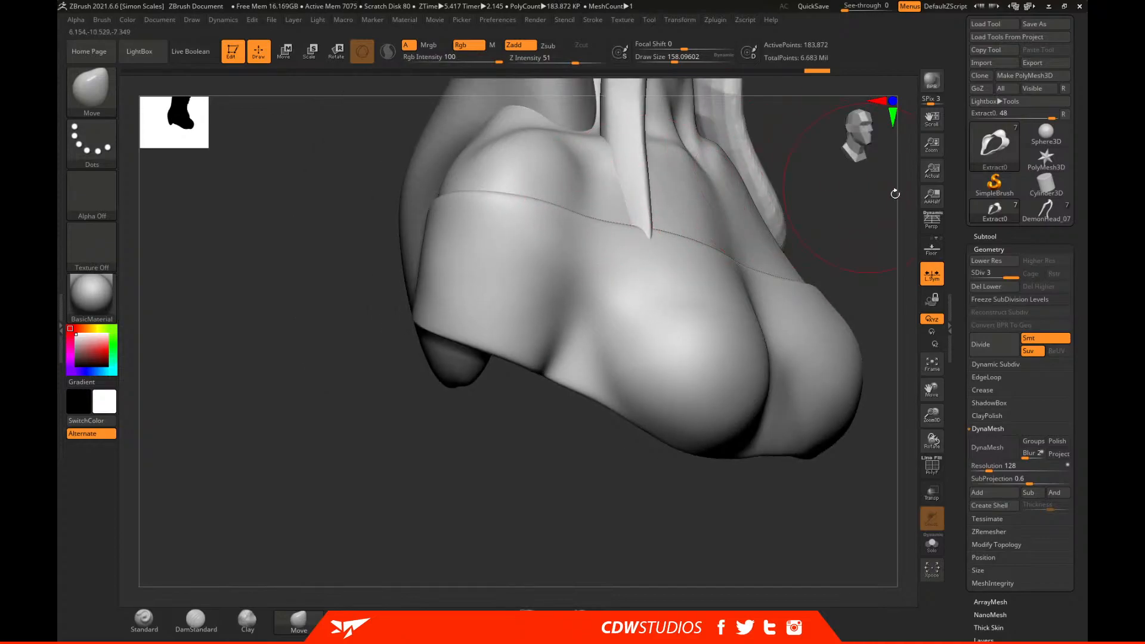
left_click_drag(895, 193, 667, 245, "shift")
key("space")
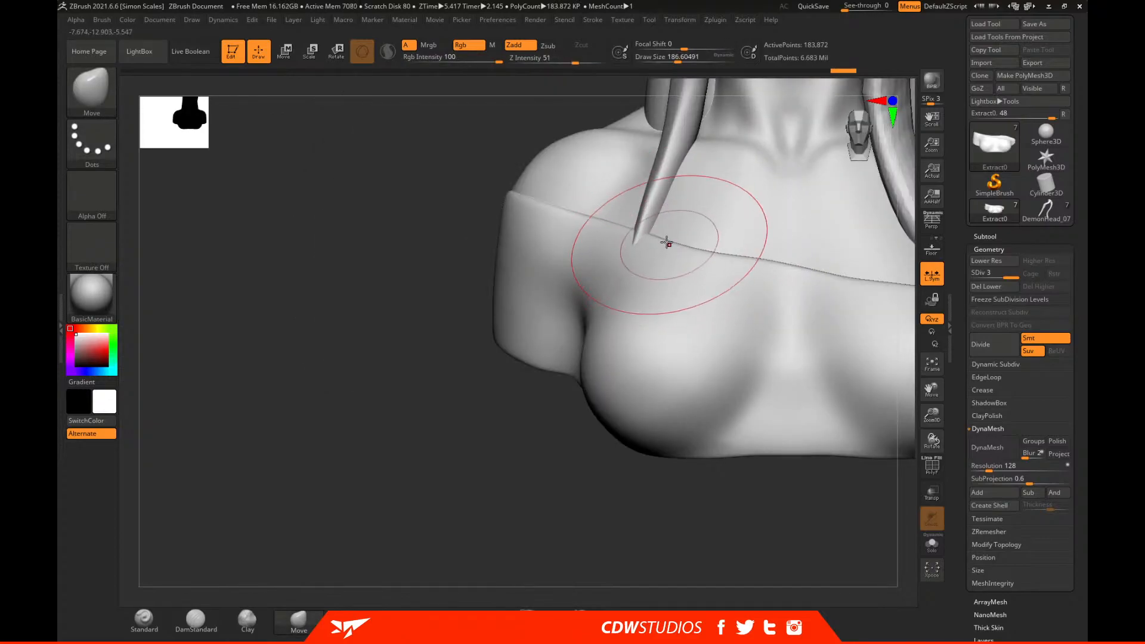
left_click_drag(775, 267, 797, 276)
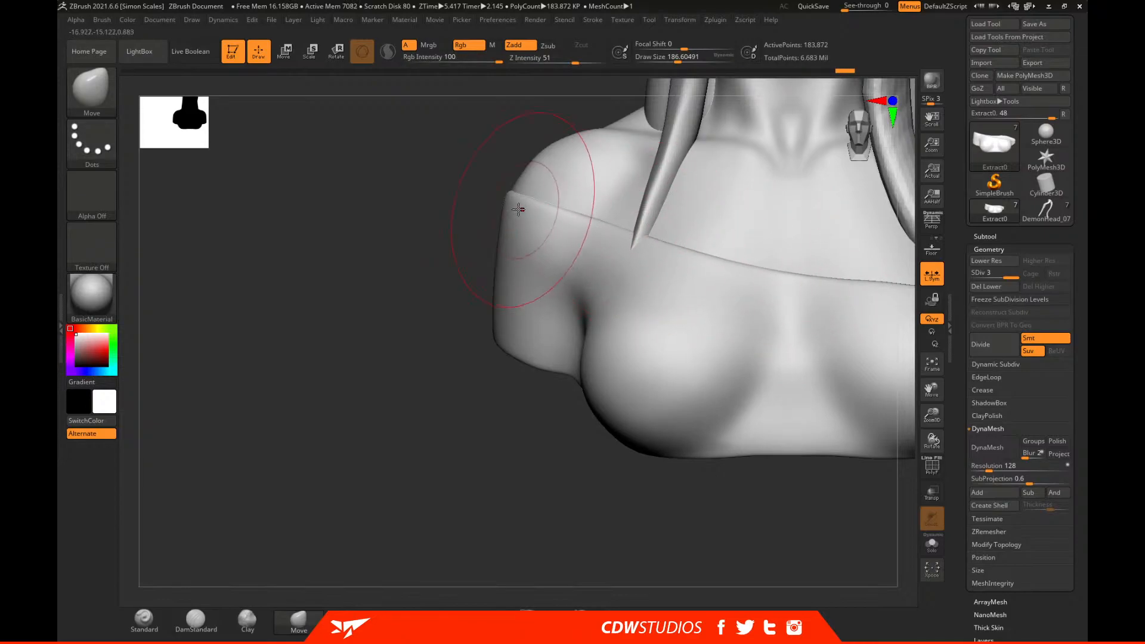
Raise a soft cloth fold along the top's upper border at the covered shoulder with Standard at a draw size of about 68.
left_click(144, 620)
left_click_drag(240, 490, 442, 472)
key("space")
left_click_drag(502, 218, 485, 218)
mouse_move(474, 169)
left_mouse_down()
mouse_move(455, 186)
mouse_move(535, 222)
left_mouse_up()
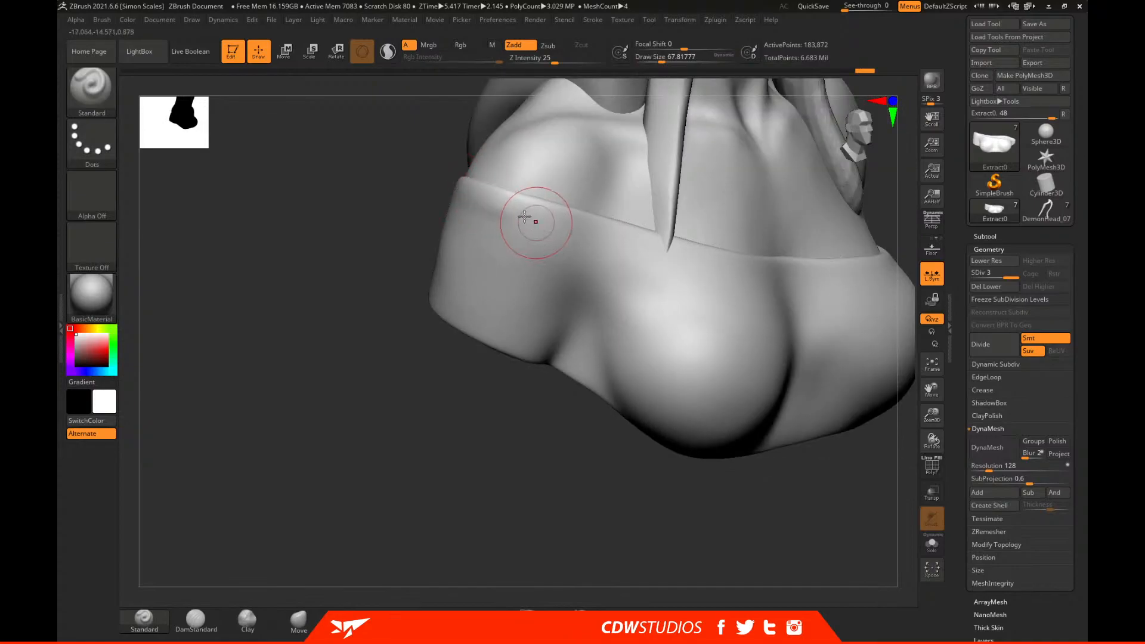
left_click_drag(596, 405, 418, 322)
left_click_drag(357, 194, 495, 254)
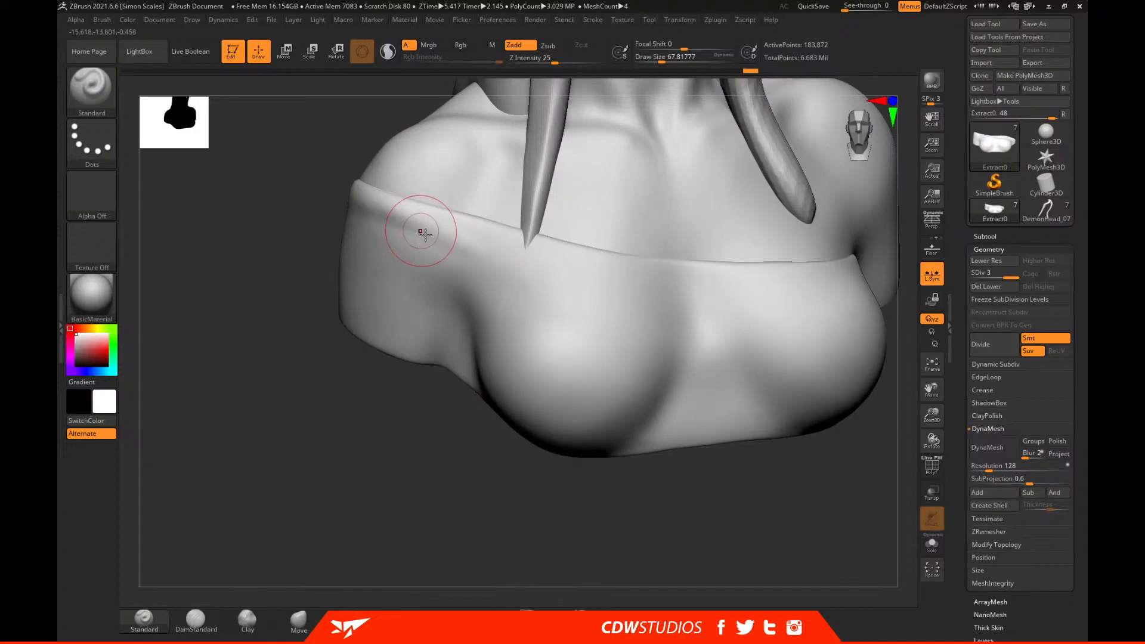
Sculpt diagonal cloth folds from the covered shoulder and armpit toward the chest with Standard at a draw size of about 68.
left_click_drag(424, 225, 665, 359)
mouse_move(426, 220)
left_mouse_down()
mouse_move(680, 362)
mouse_move(485, 259)
mouse_move(600, 338)
mouse_move(514, 342)
mouse_move(483, 303)
mouse_move(586, 352)
left_mouse_up()
mouse_move(467, 300)
left_mouse_down()
mouse_move(544, 340)
mouse_move(663, 366)
left_mouse_up()
left_click_drag(749, 540, 493, 312)
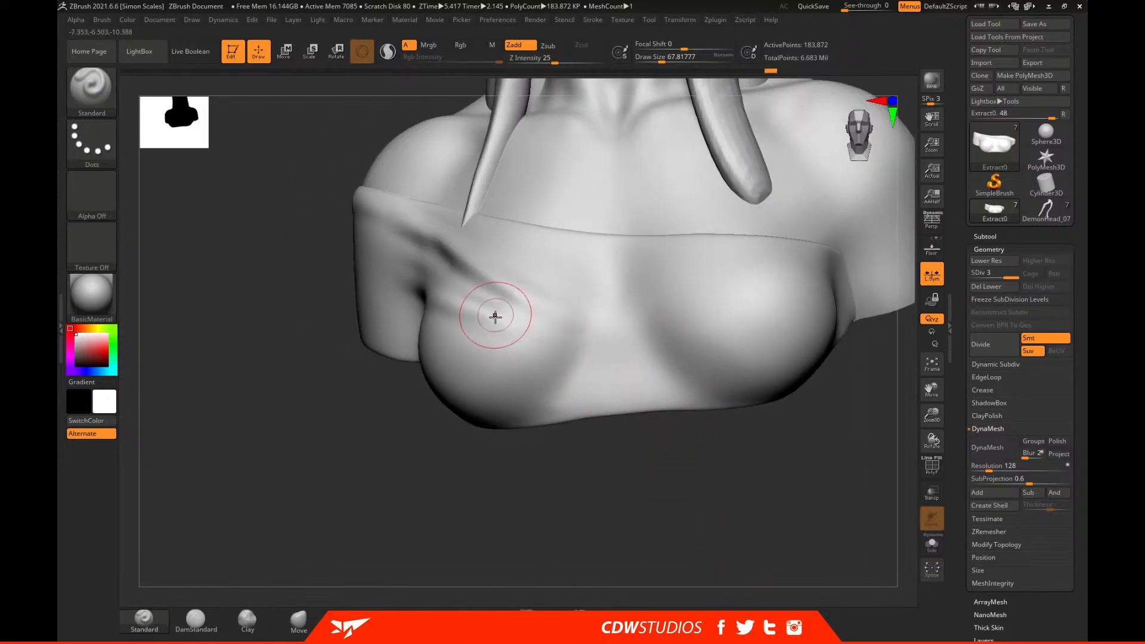
left_click_drag(704, 503, 664, 536)
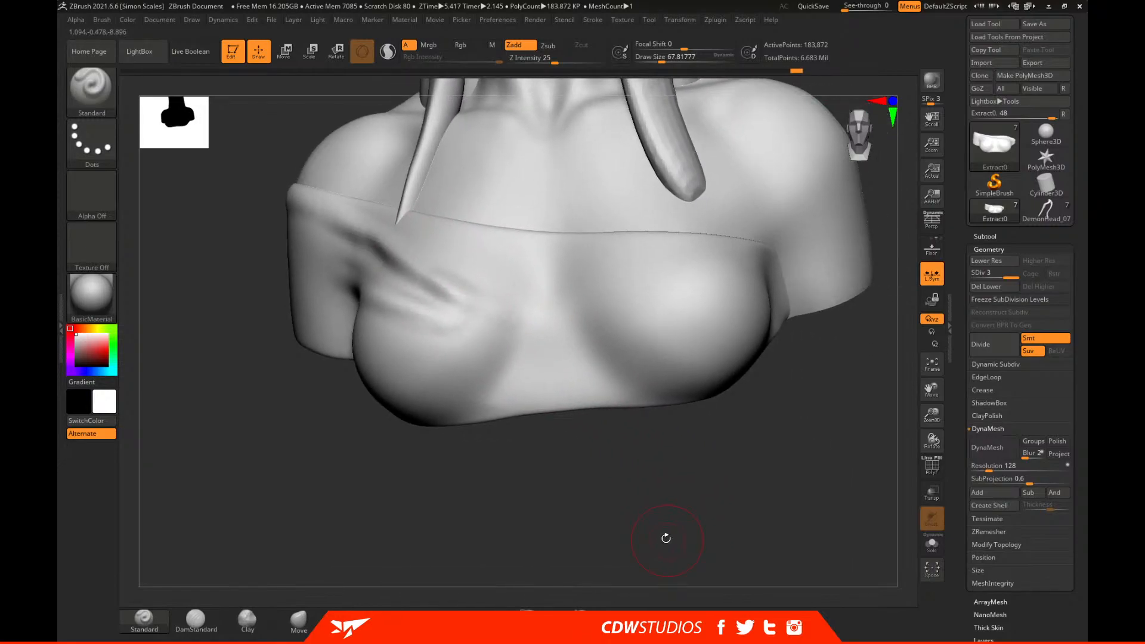
Add narrower folds running from the covered shoulder's border toward the middle of the chest with Standard at a draw size of about 56.
left_click_drag(357, 208, 519, 287)
key("space")
mouse_move(371, 227)
left_mouse_down()
mouse_move(361, 226)
mouse_move(537, 288)
left_mouse_up()
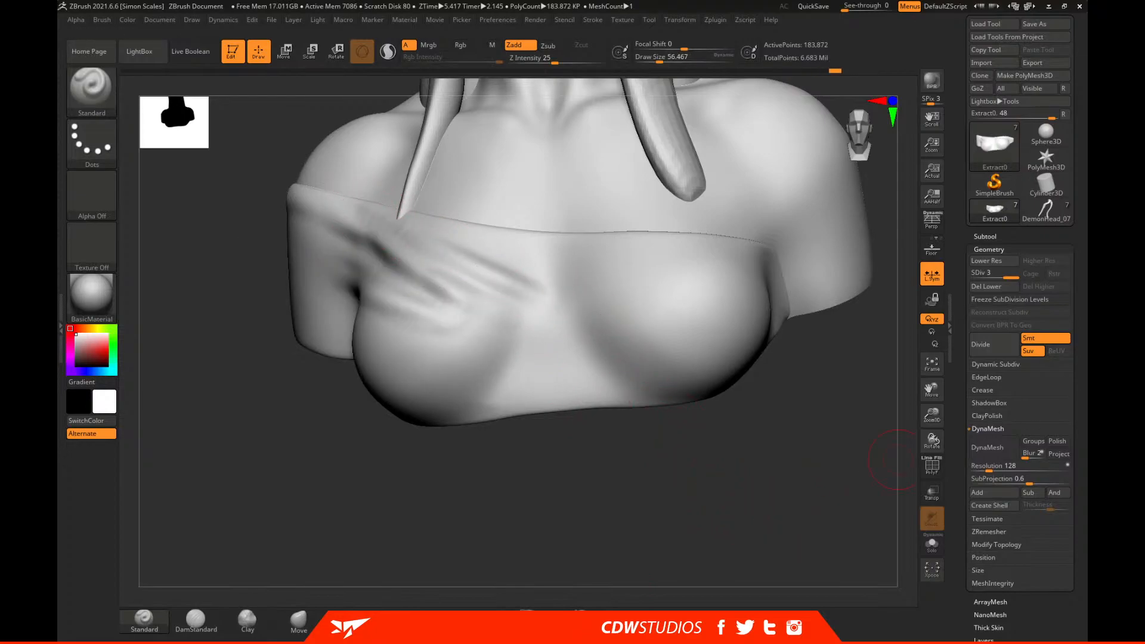
left_click_drag(811, 442, 742, 293)
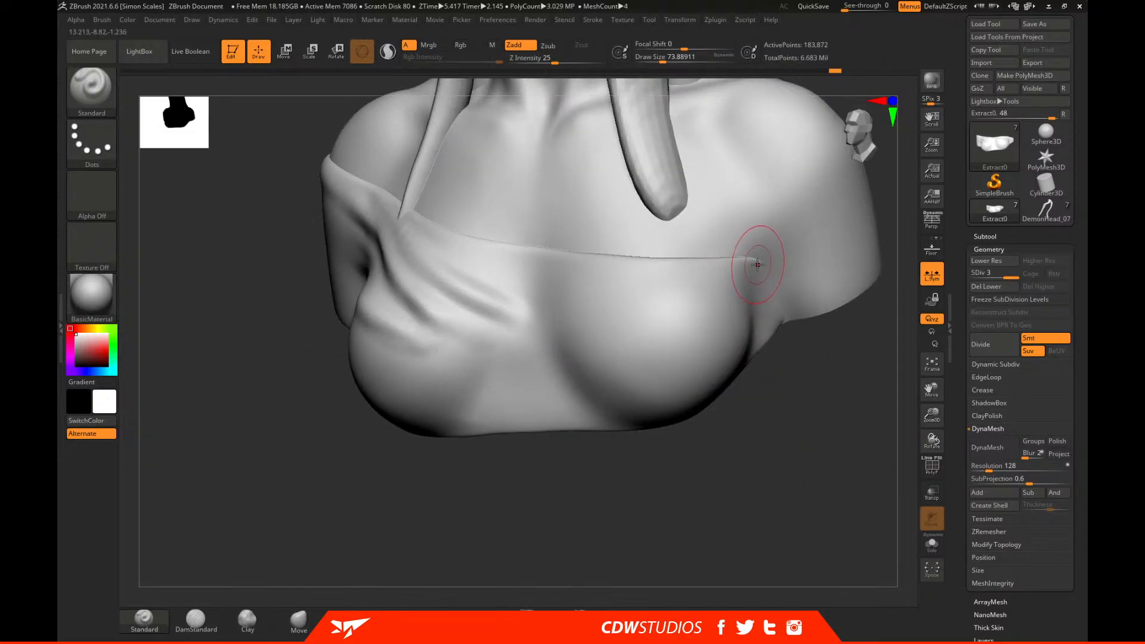
Build a raised rim along the top's upper border toward the bare shoulder with Standard at a draw size of about 51.
key("space")
left_click_drag(730, 267, 696, 267)
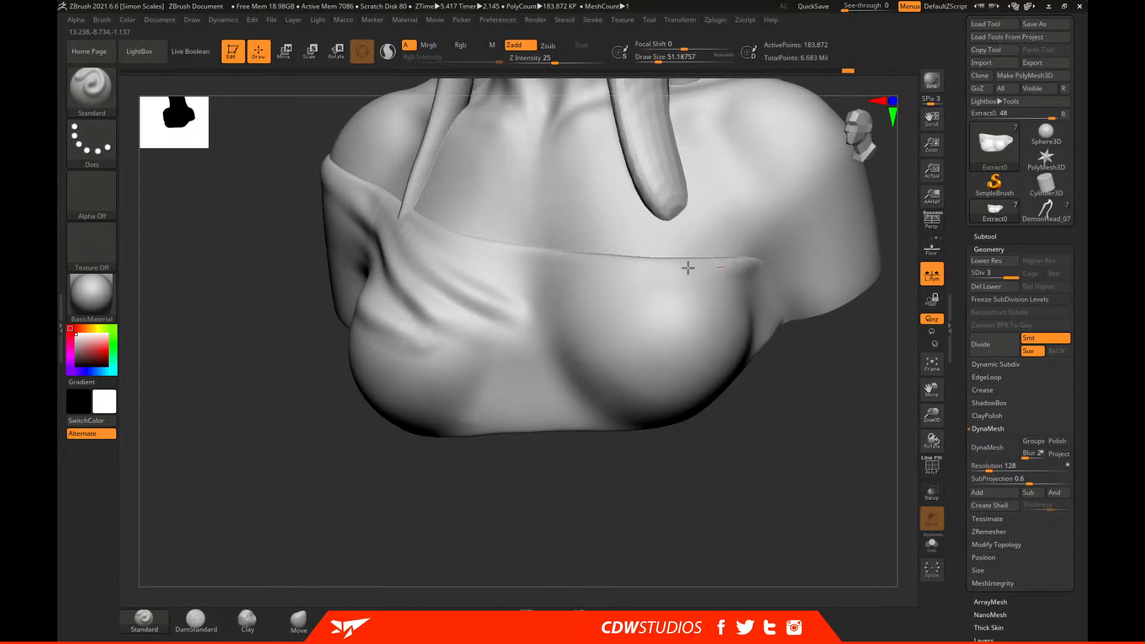
mouse_move(798, 412)
left_mouse_down()
mouse_move(660, 288)
mouse_move(656, 268)
mouse_move(760, 274)
mouse_move(624, 286)
mouse_move(643, 297)
left_mouse_up()
key("space")
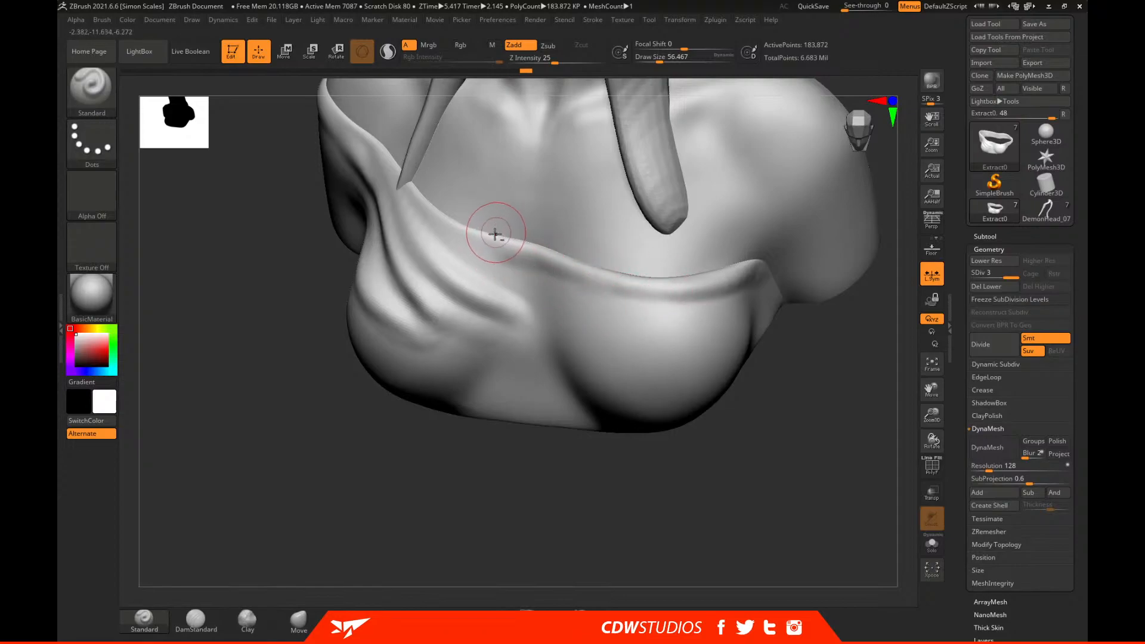
Carve a sharp crease beneath the raised rim of the top's upper border with DamStandard at a draw size of about 90.
left_click(196, 620)
left_click_drag(483, 238, 684, 313)
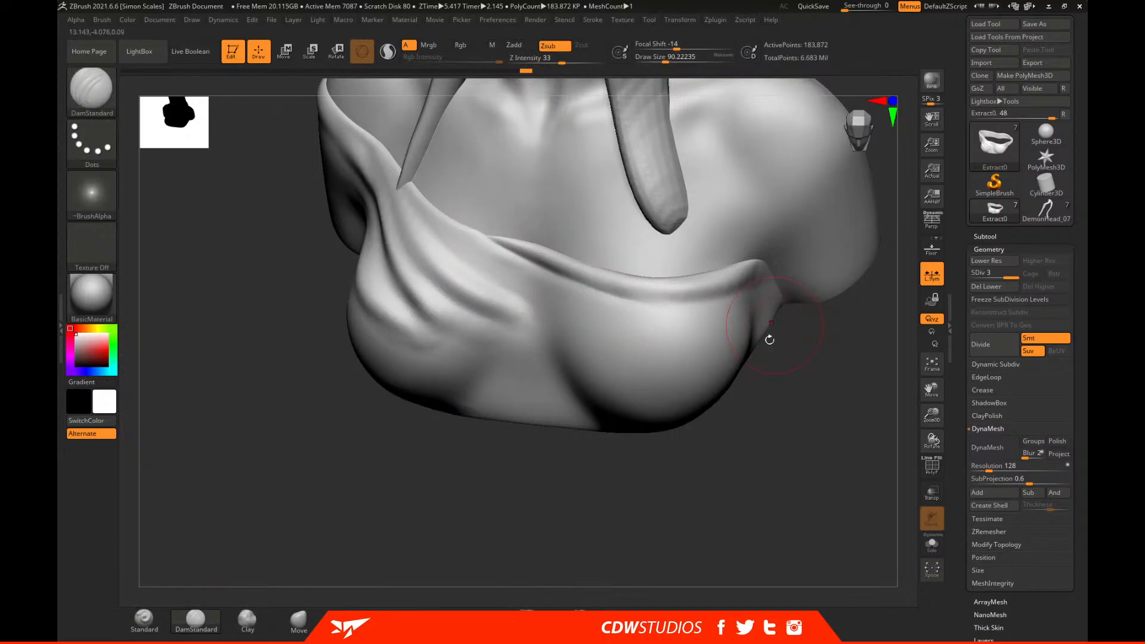
left_click_drag(795, 493, 769, 484)
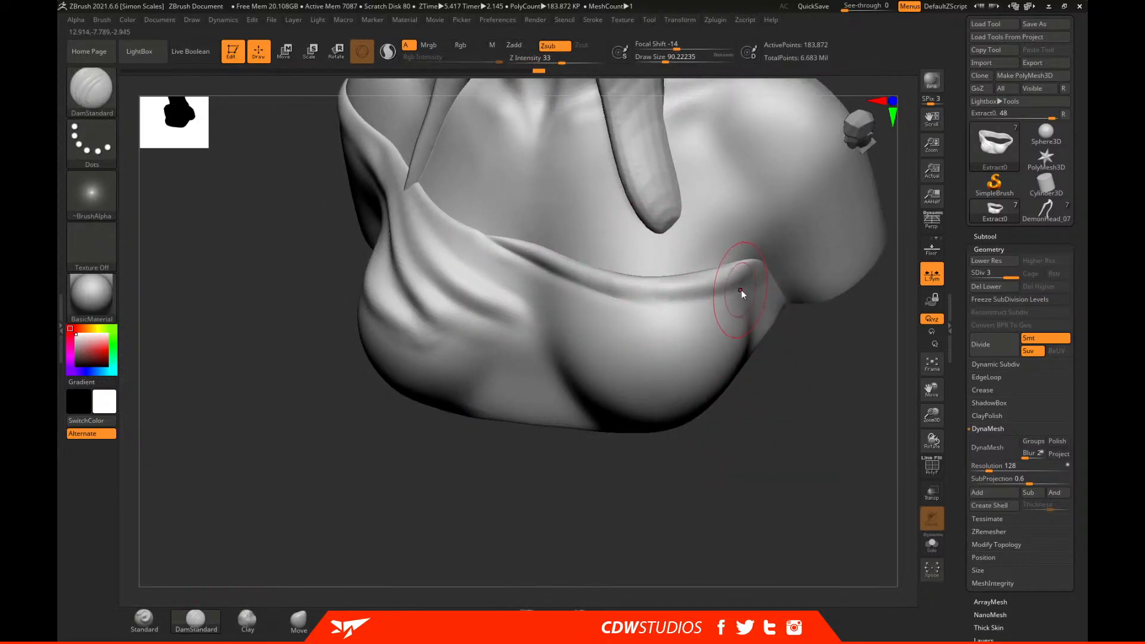
left_click_drag(585, 287, 701, 296)
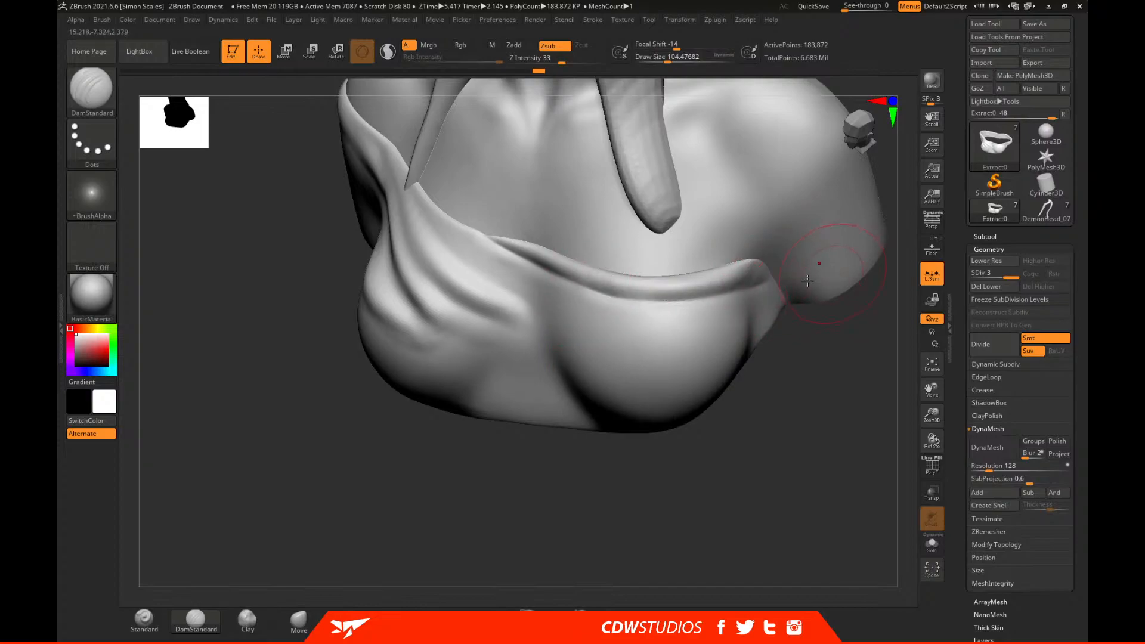
Sculpt long cloth folds sweeping across the chest below the rim with Standard at draw sizes of about 65 and 49.
left_click(144, 619)
mouse_move(440, 443)
left_mouse_down()
mouse_move(539, 507)
mouse_move(519, 454)
left_mouse_up()
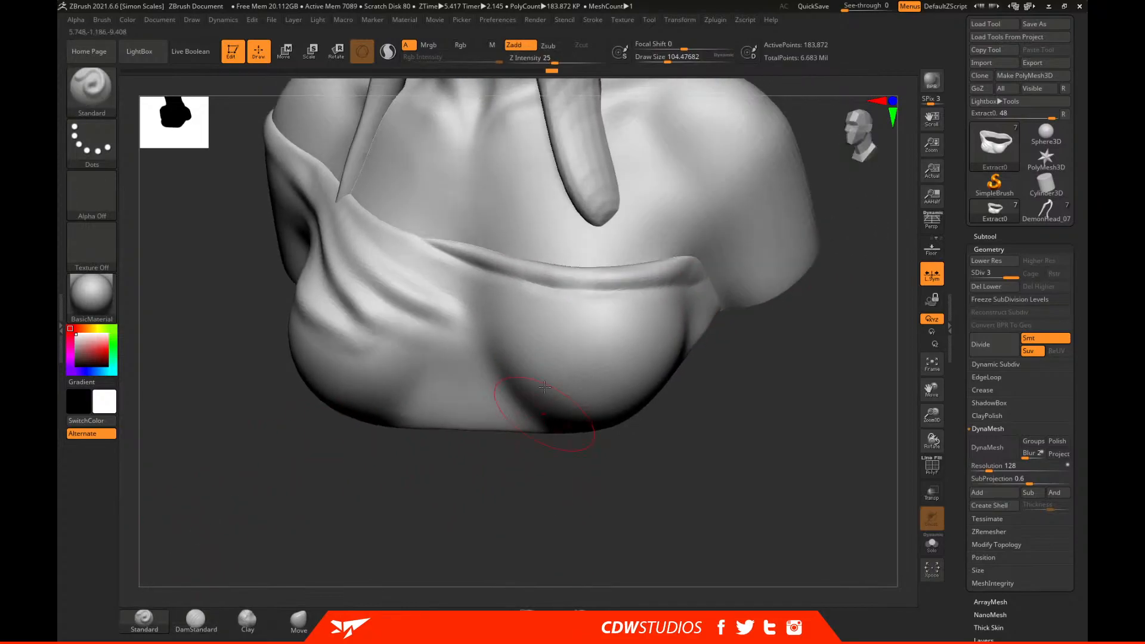
key("bracketleft")
left_click_drag(357, 211, 472, 284)
left_click_drag(388, 236, 537, 324)
left_click_drag(376, 238, 618, 346)
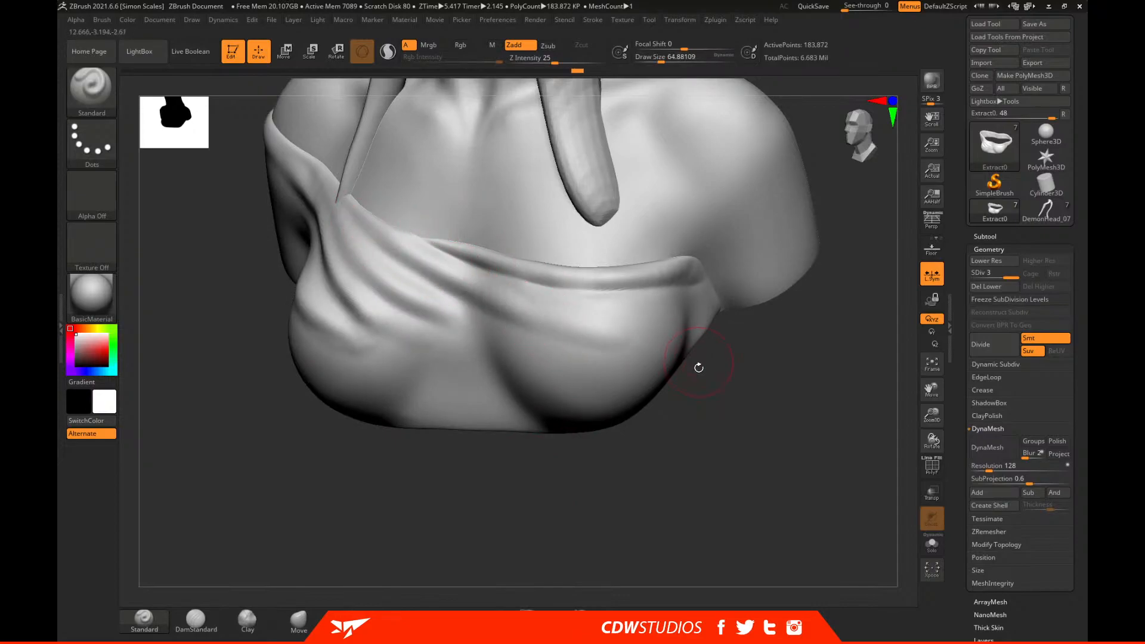
left_click_drag(770, 478, 522, 305)
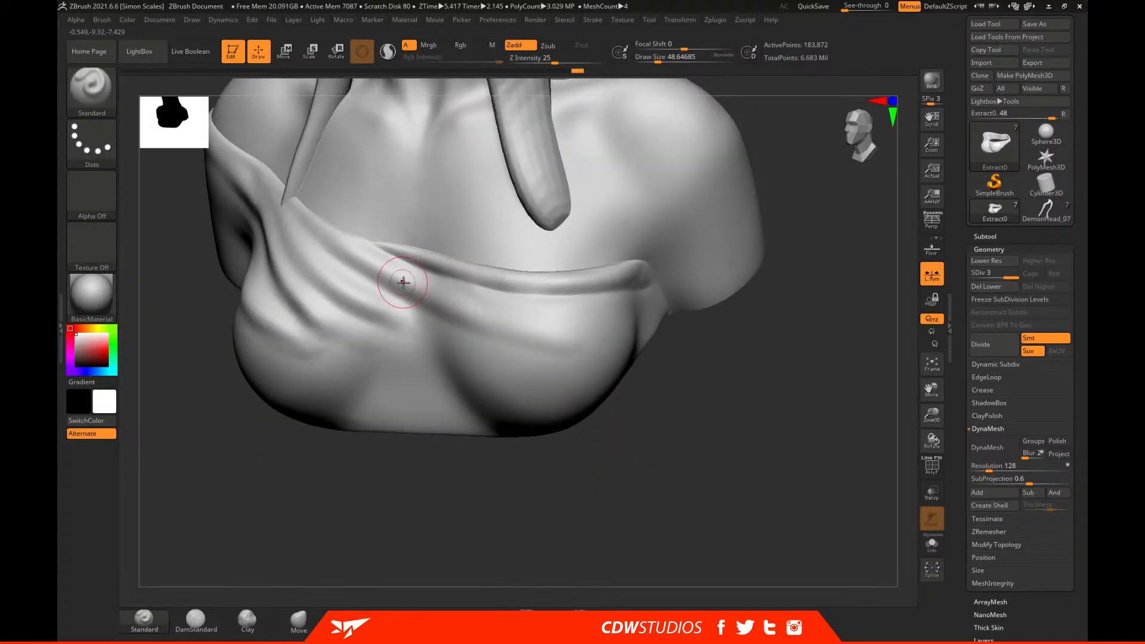
mouse_move(401, 273)
left_mouse_down()
mouse_move(599, 340)
mouse_move(445, 299)
left_mouse_up()
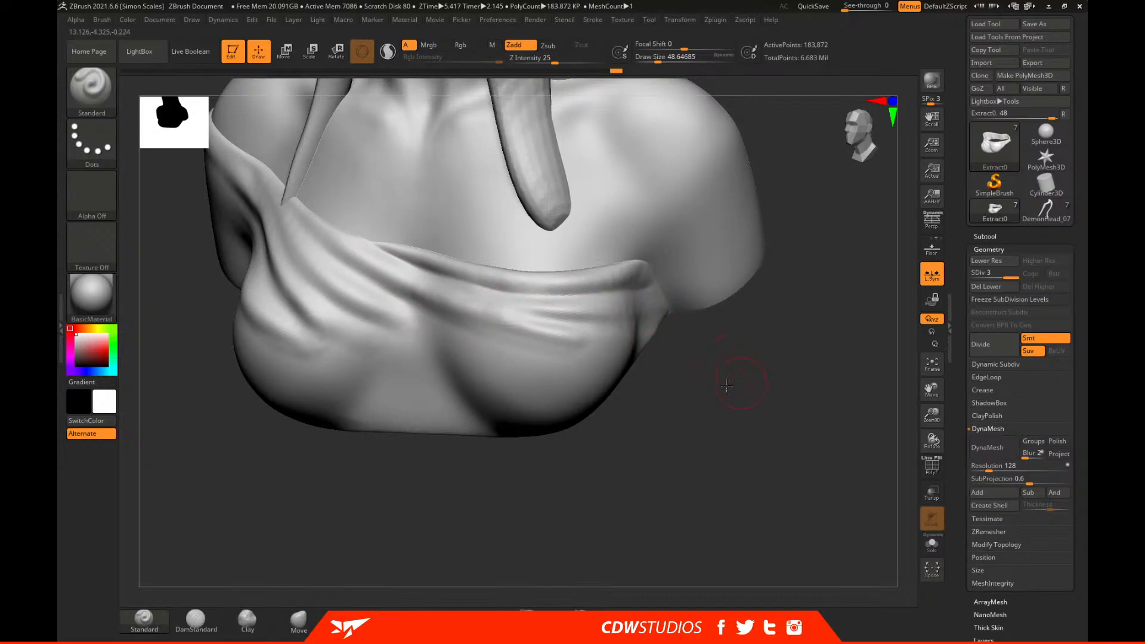
Sculpt additional cloth folds below the rim toward the bare shoulder with Standard at a draw size of about 49.
left_click_drag(732, 385, 544, 316)
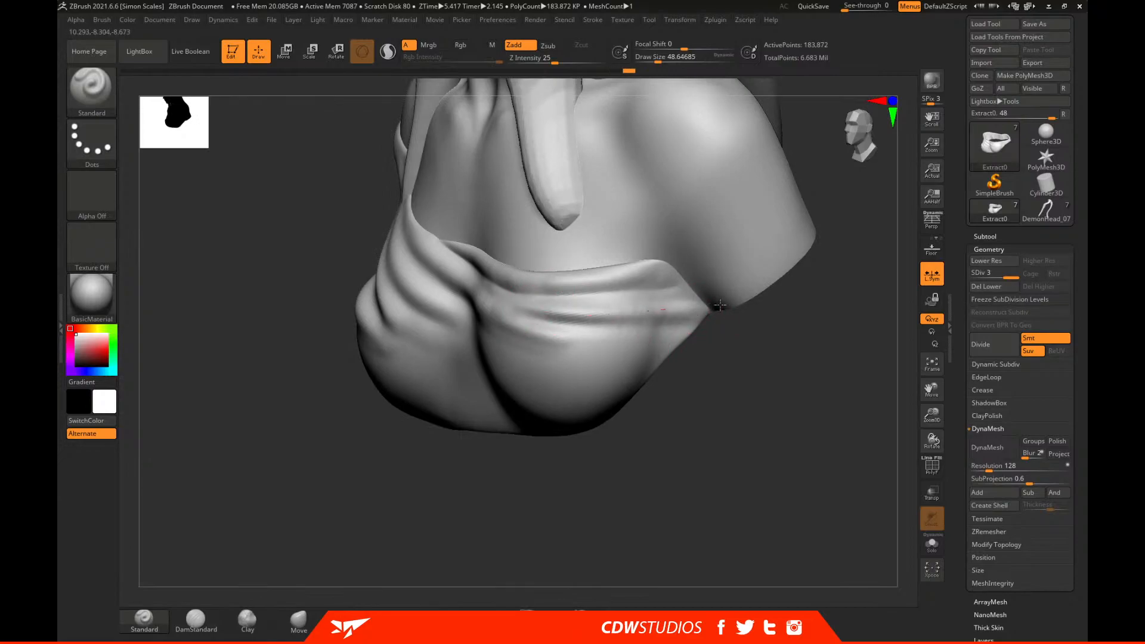
left_click_drag(655, 369, 799, 388)
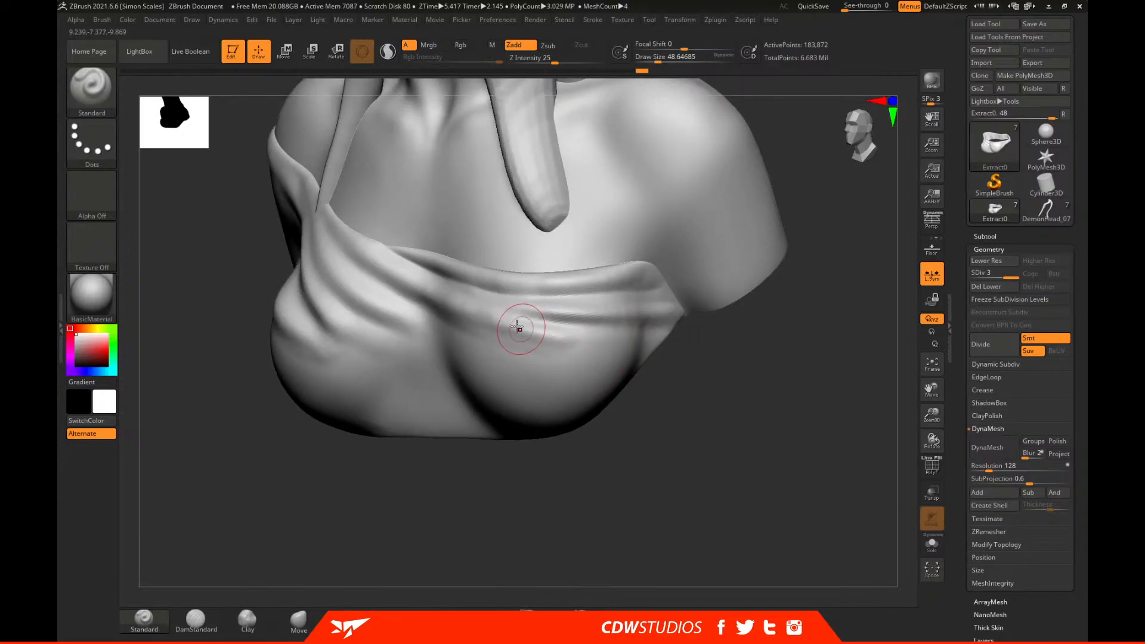
left_click_drag(532, 322, 595, 331)
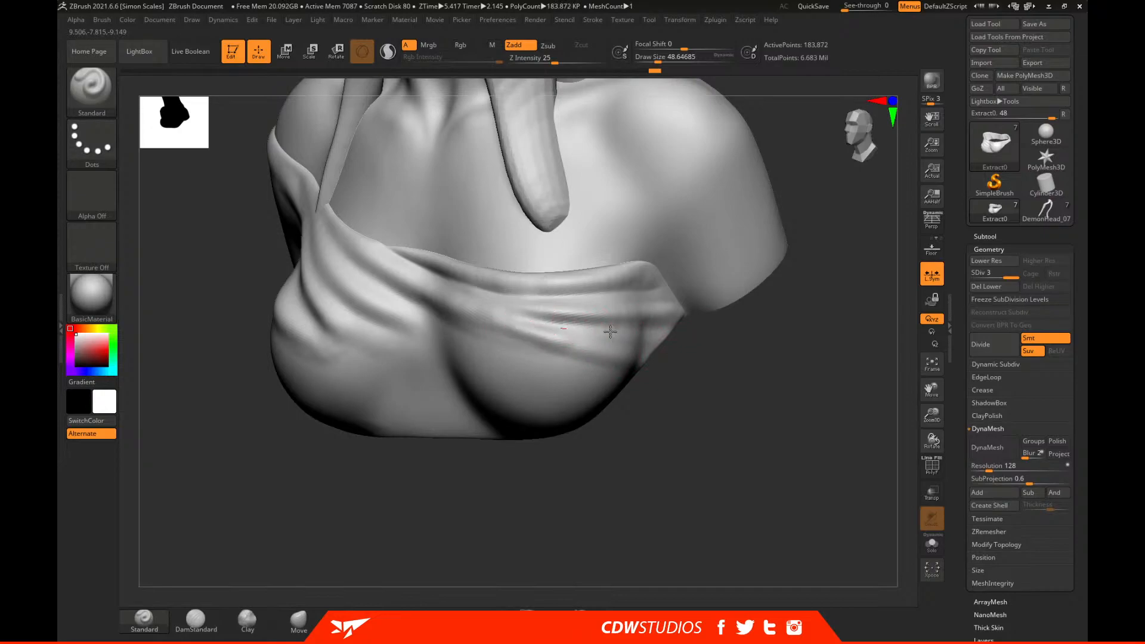
mouse_move(649, 488)
left_mouse_down()
mouse_move(357, 257)
mouse_move(594, 354)
left_mouse_up()
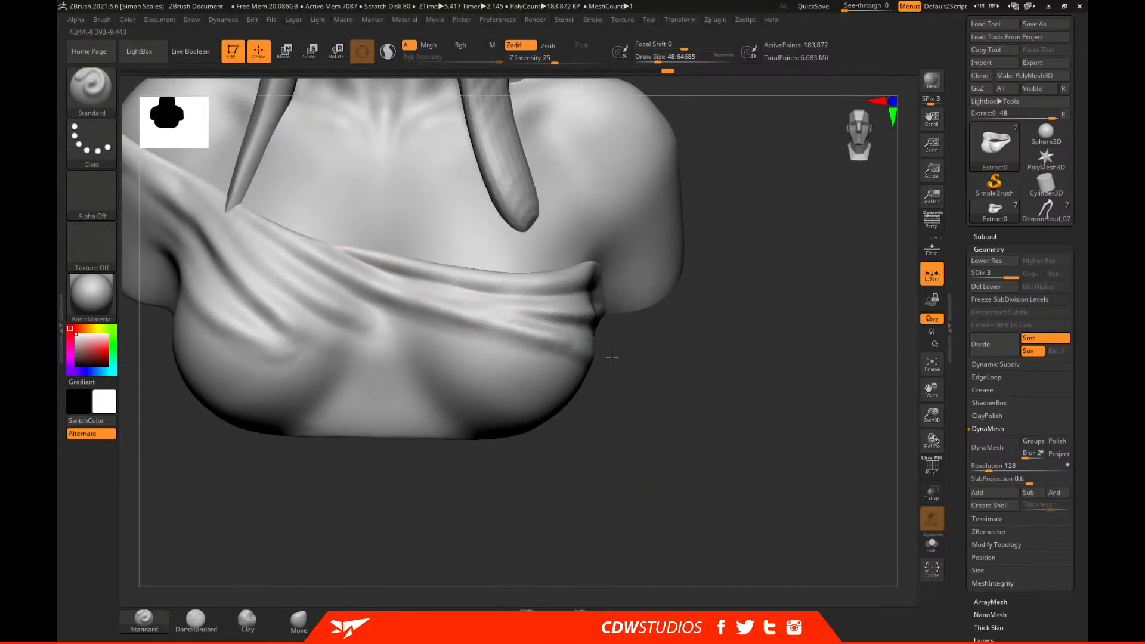
left_click_drag(720, 453, 597, 382)
left_click_drag(702, 400, 361, 259)
left_click_drag(717, 440, 582, 332)
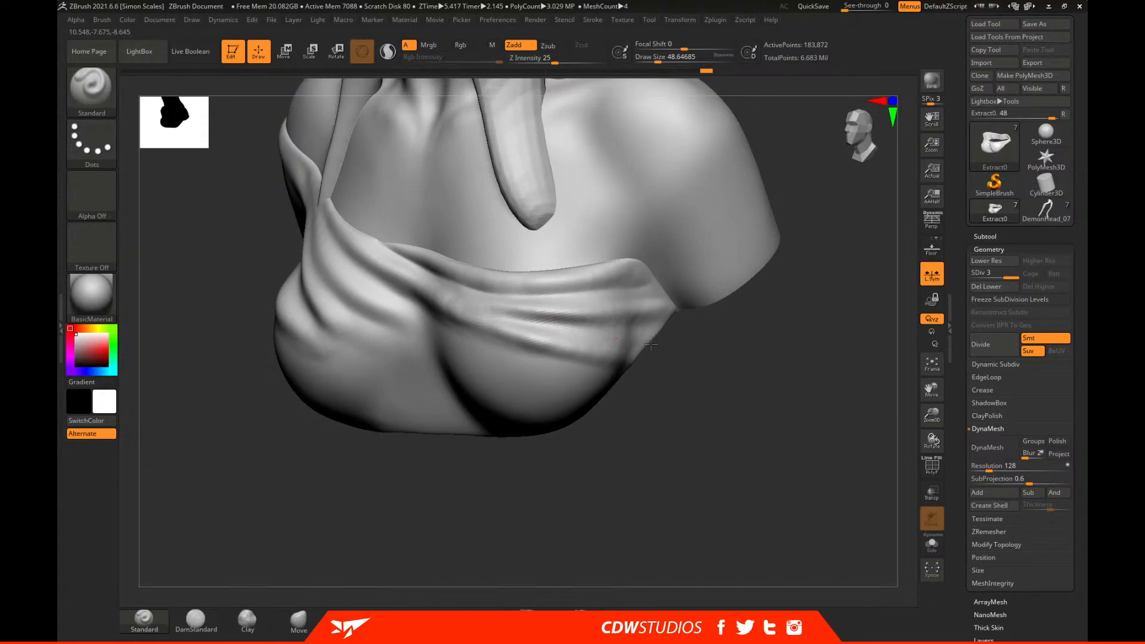
left_click_drag(759, 480, 600, 438)
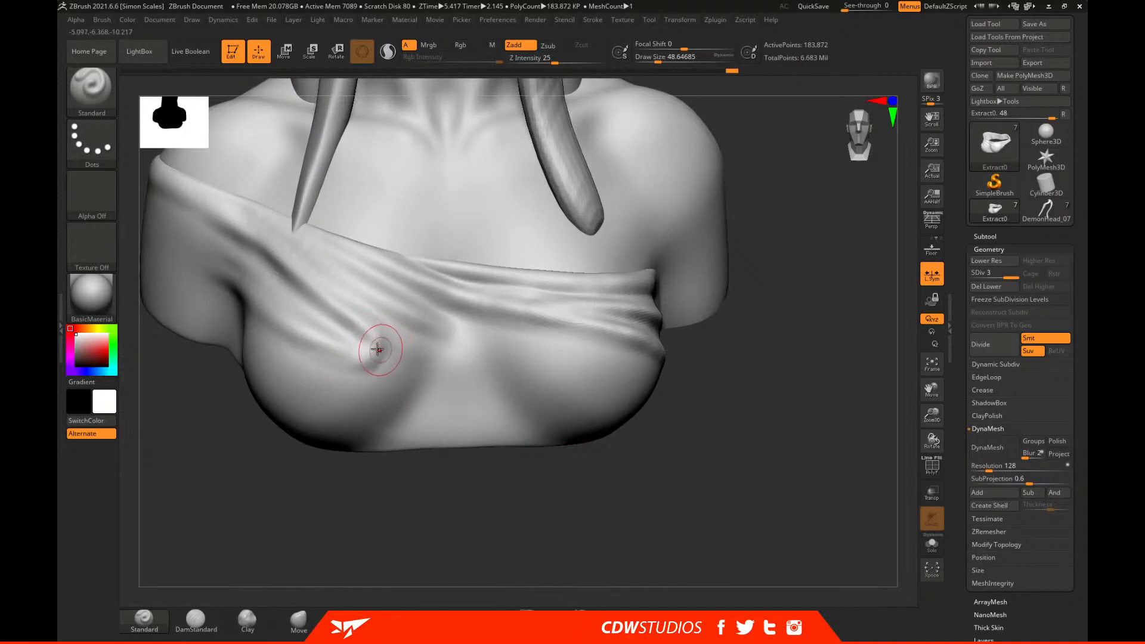
Build up the diagonal folds running from the covered shoulder to the middle of the chest with Standard at about 49.
left_click_drag(354, 322, 282, 278)
mouse_move(326, 321)
left_mouse_down()
mouse_move(316, 310)
mouse_move(378, 348)
left_mouse_up()
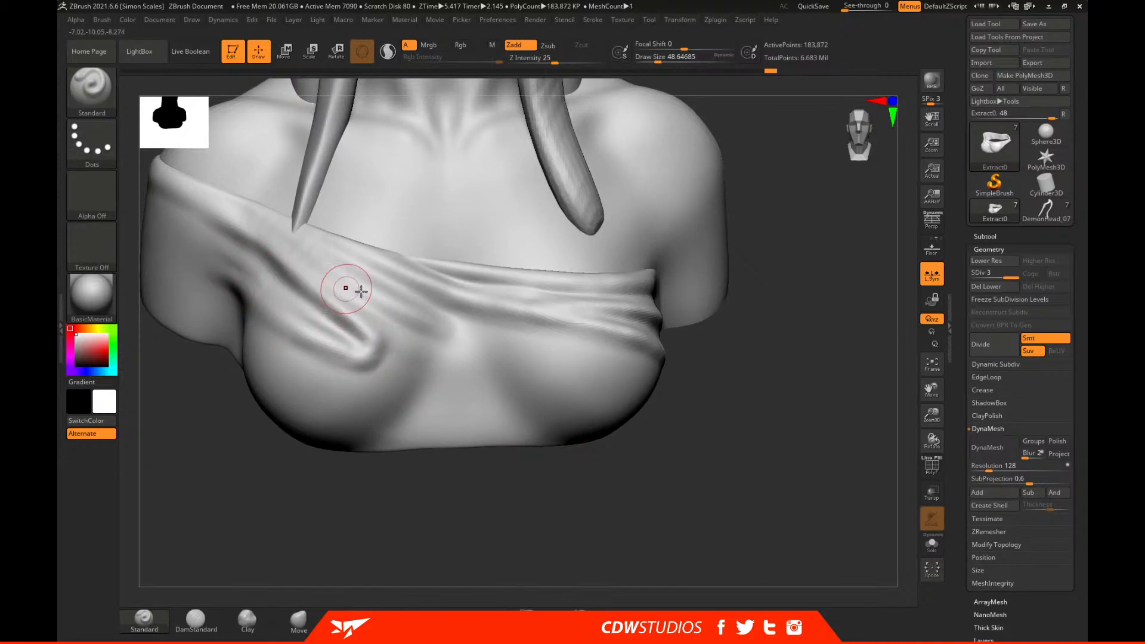
left_click_drag(370, 335, 489, 376)
left_click_drag(379, 339, 531, 408)
Extend a broad fold across the middle of the chest with Standard at a draw size of about 68 and smooth it.
key("space")
left_click_drag(412, 346, 457, 376)
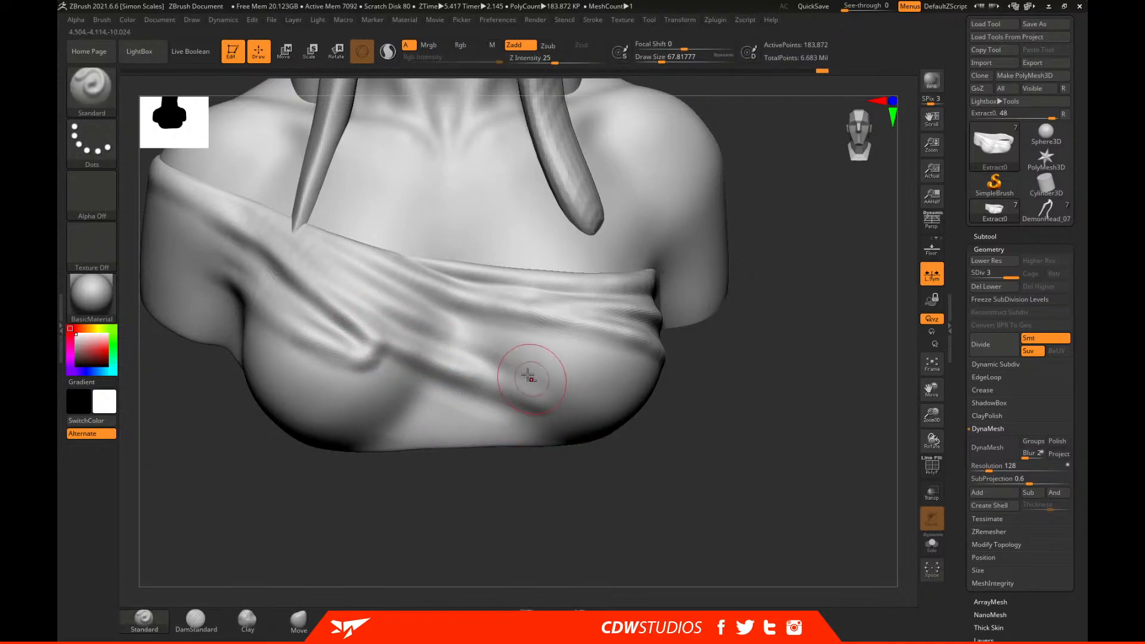
left_click_drag(393, 349, 580, 383)
left_click_drag(416, 357, 546, 387)
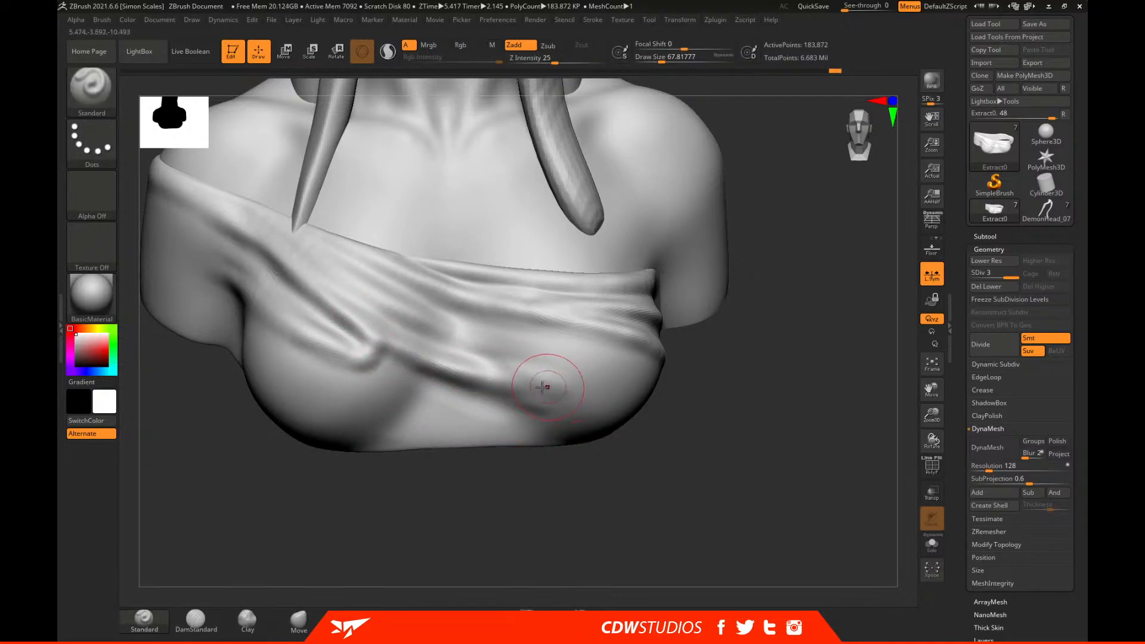
left_click_drag(405, 370, 544, 401, "shift")
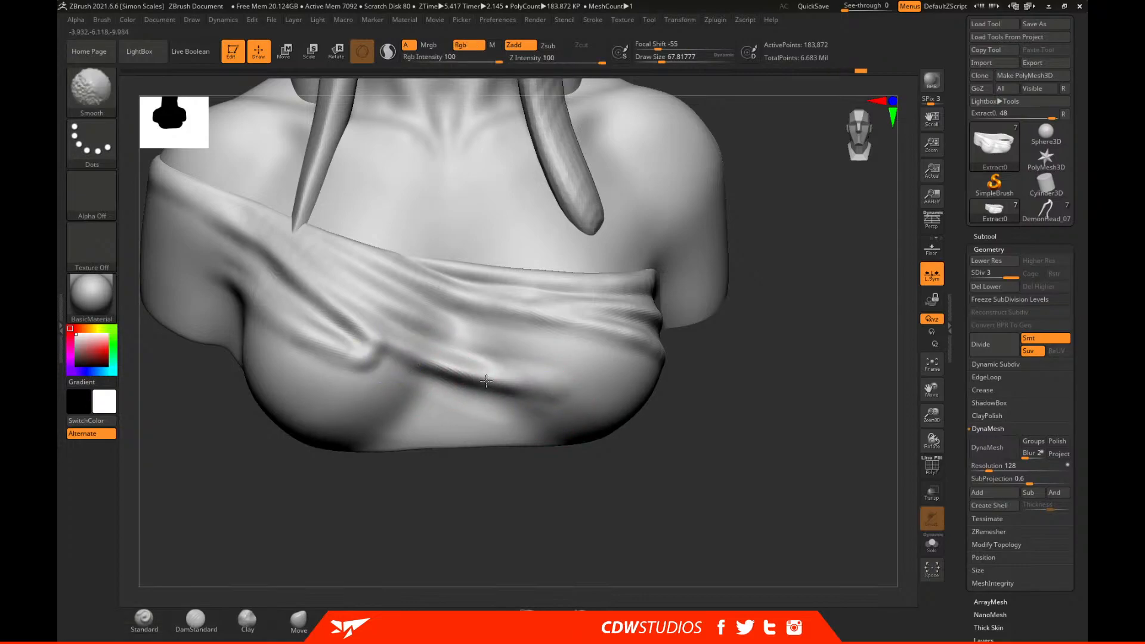
mouse_move(631, 529)
left_mouse_down()
mouse_move(767, 501)
mouse_move(778, 423)
left_mouse_up()
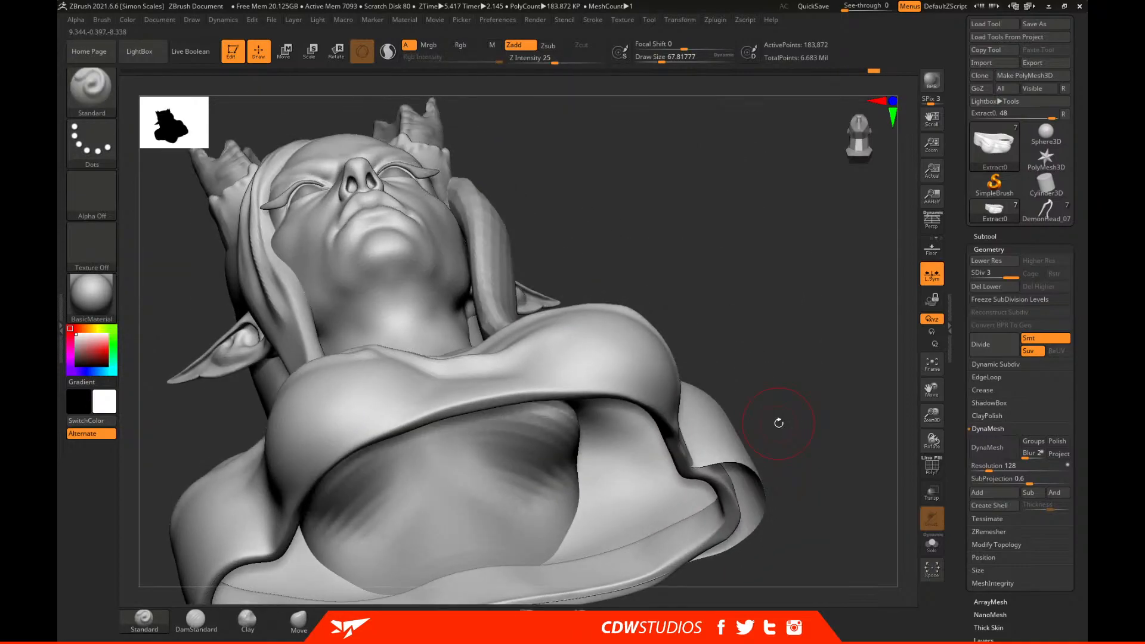
Adjust the fold contours at the middle of the chest with Move and Standard at a draw size of about 62.
left_click(298, 620)
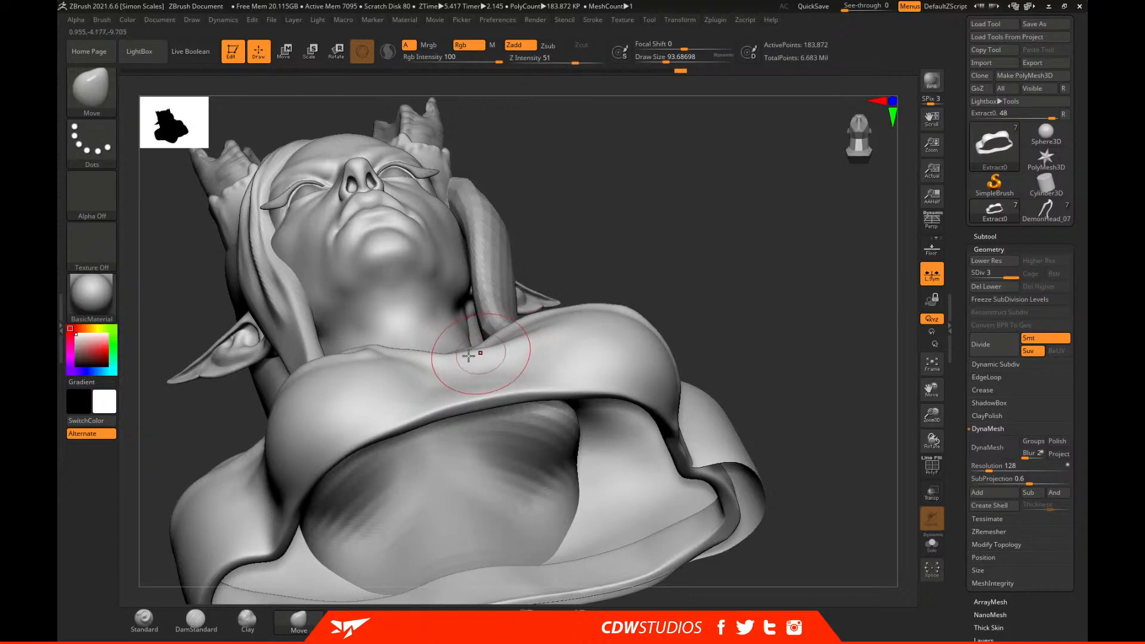
mouse_move(444, 362)
right_mouse_down()
mouse_move(690, 371)
mouse_move(567, 401)
mouse_move(425, 395)
right_mouse_up()
key("space")
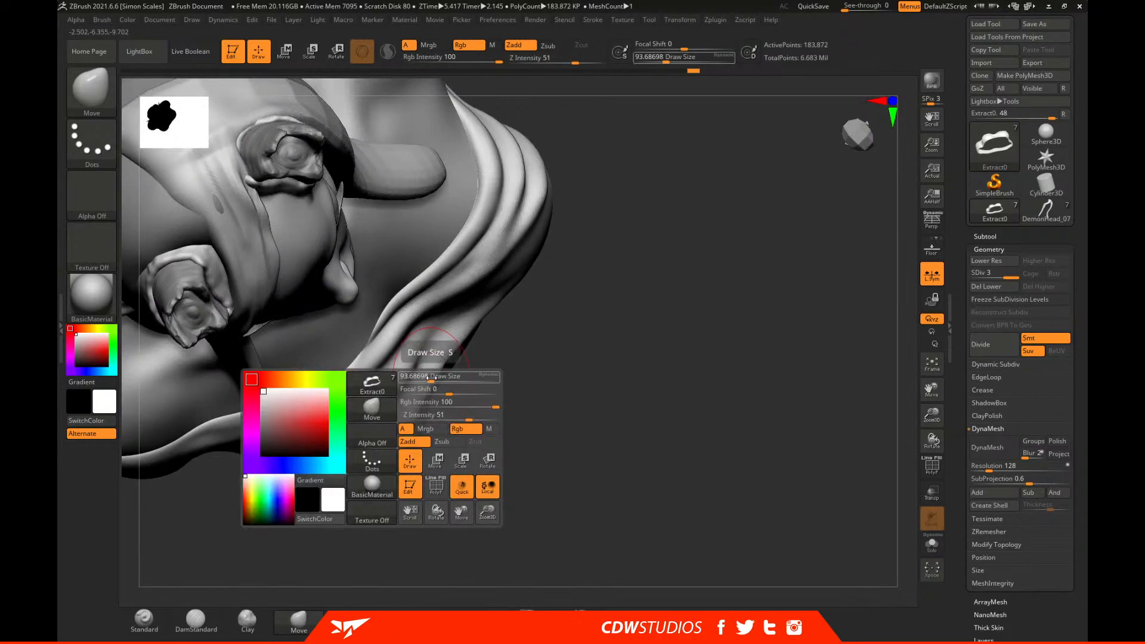
left_click_drag(429, 354, 421, 354)
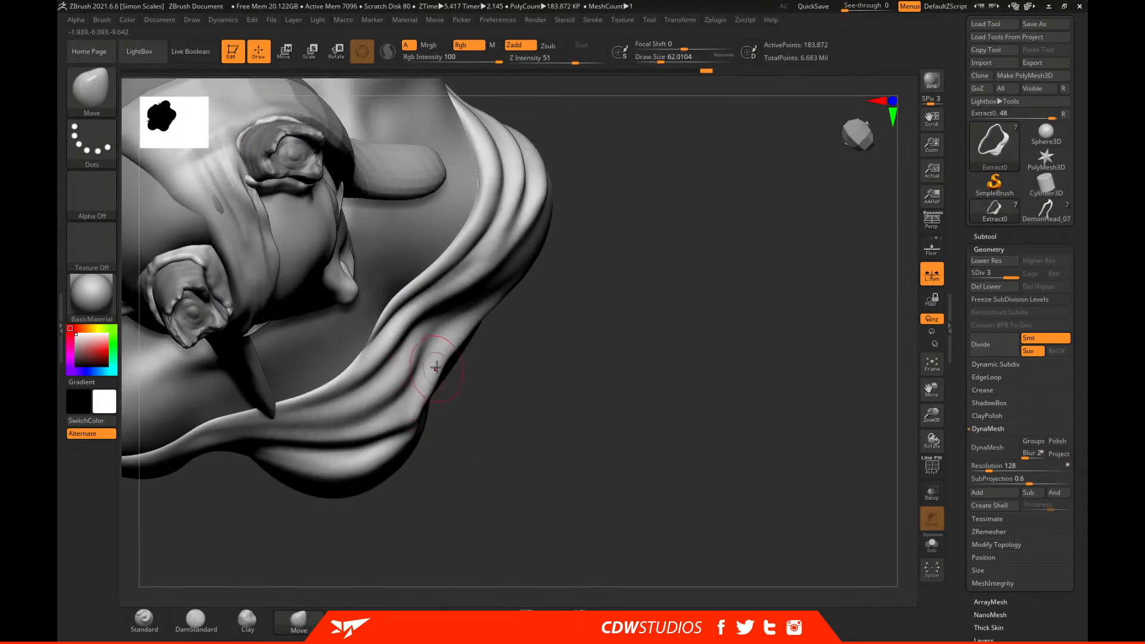
left_click(143, 620)
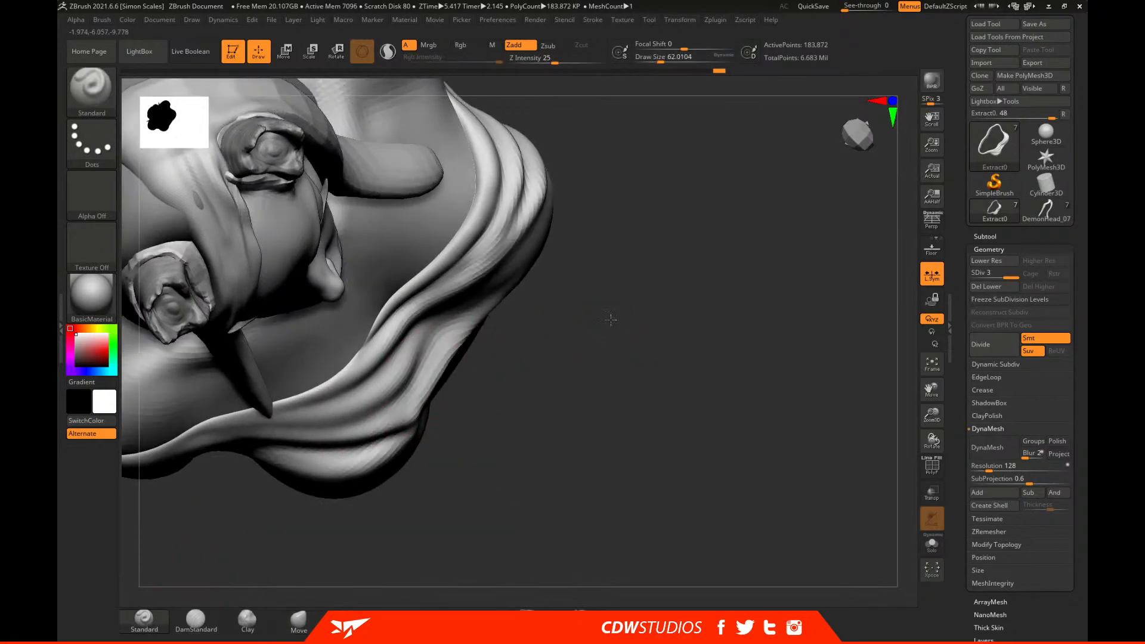
right_click_drag(430, 358, 388, 362)
left_click_drag(521, 270, 377, 376)
Reshape the cloth between the breasts from above with Move at draw sizes of about 94 and 101.
left_click(299, 618)
right_click_drag(382, 358, 411, 325)
key("space")
left_click_drag(400, 334, 411, 323)
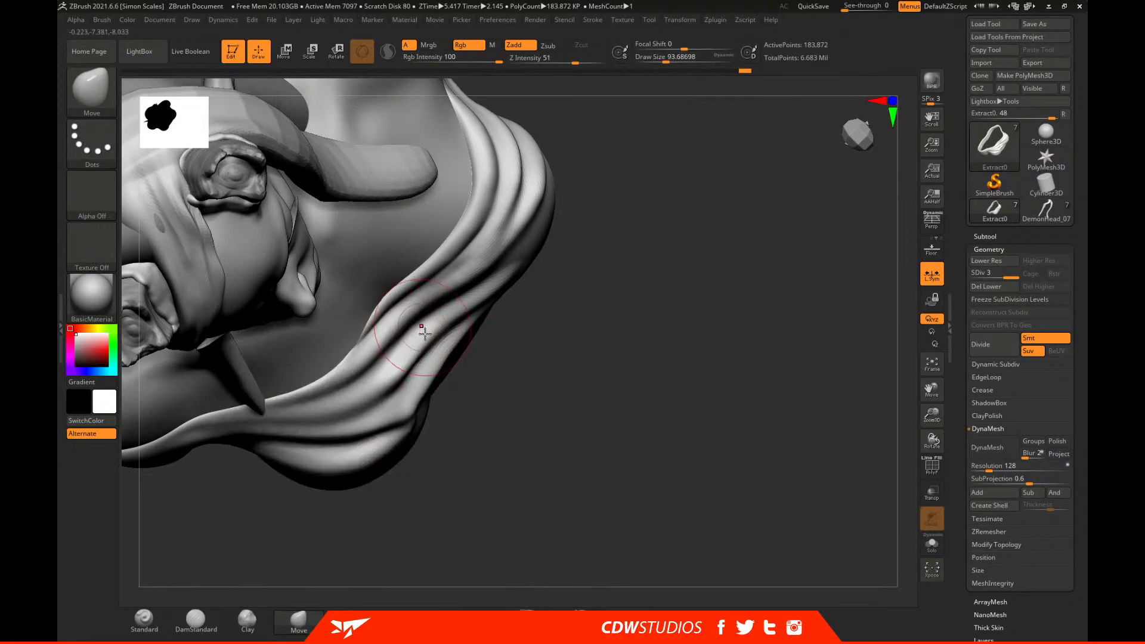
key("shift")
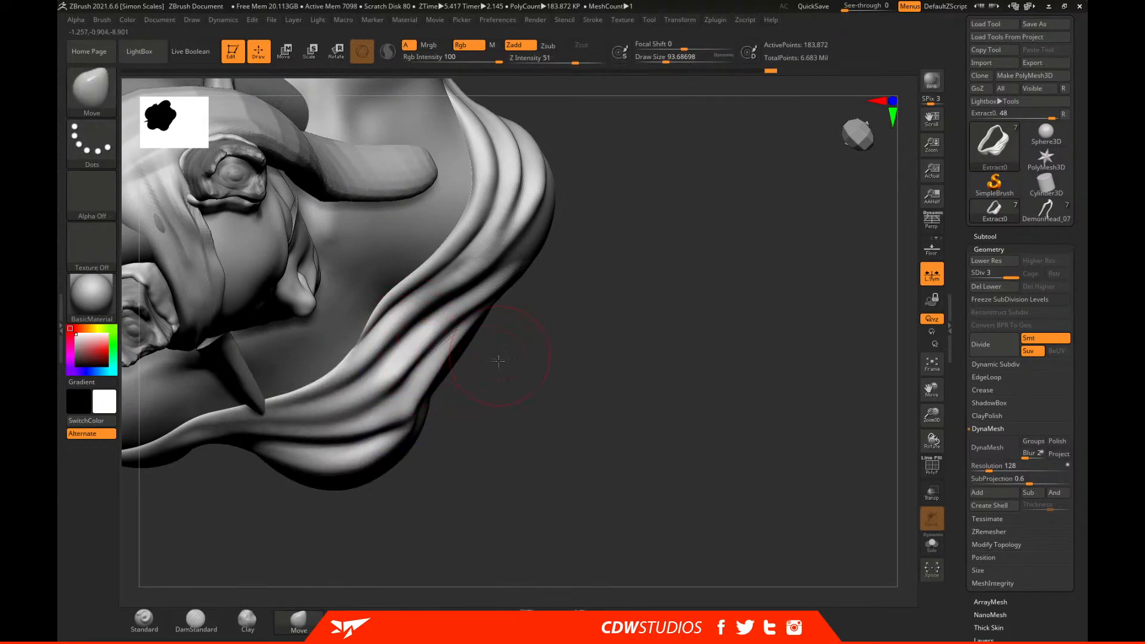
left_click_drag(499, 358, 490, 401)
key("space")
left_click_drag(422, 345, 432, 334)
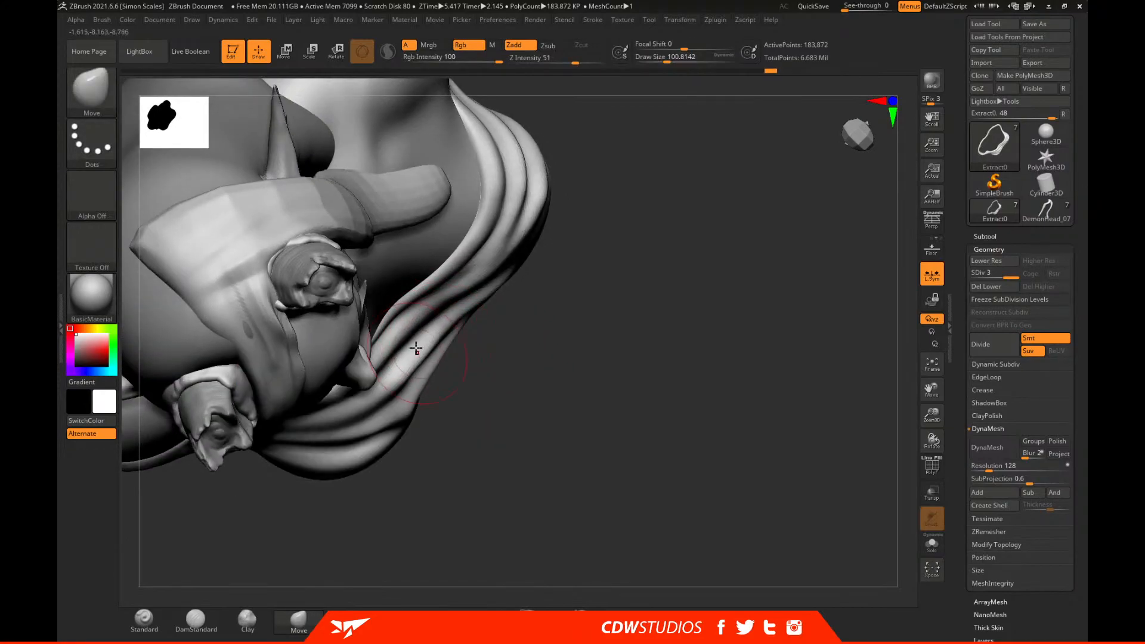
Refine the flow of the central chest folds from the front with Move at draw sizes of about 59, 74 and 128.
left_click_drag(532, 351, 668, 443)
key("space")
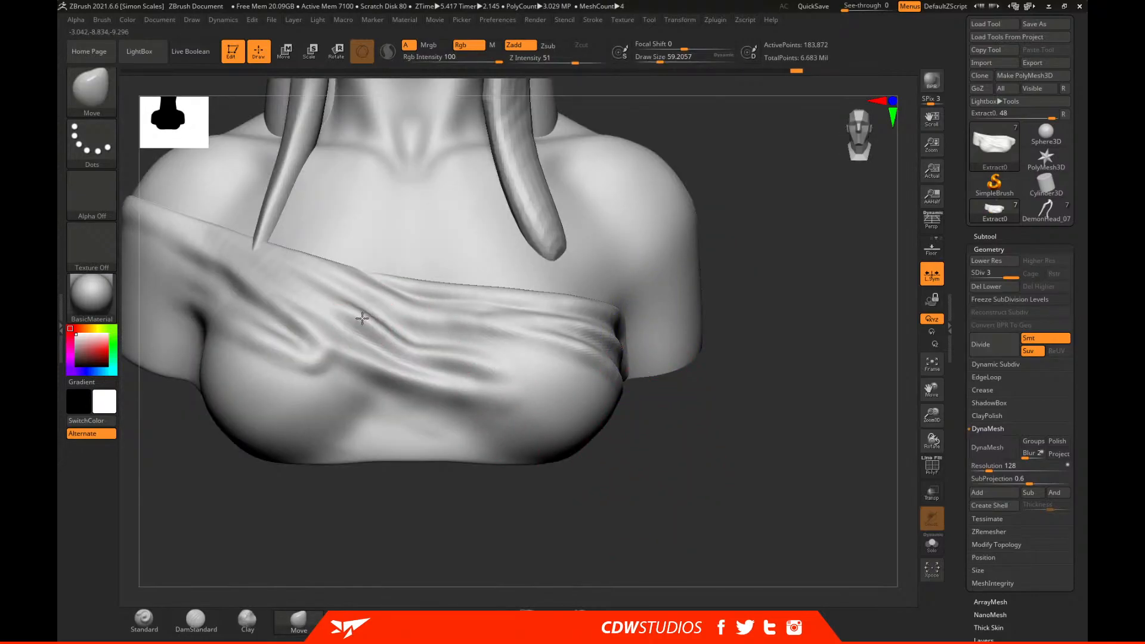
key("shift")
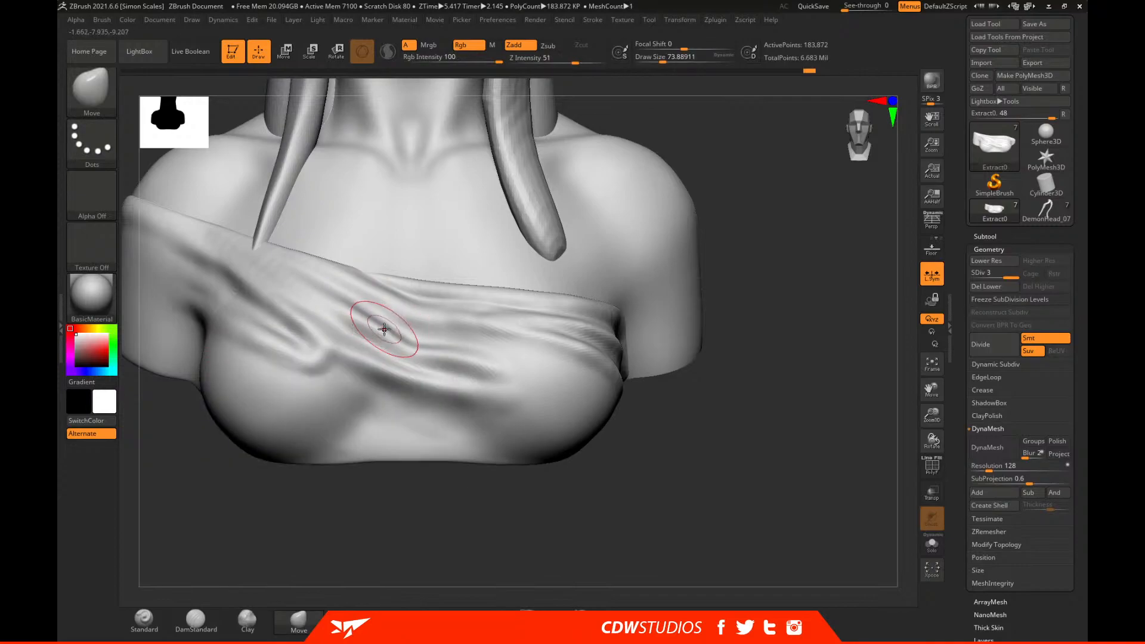
key("space")
left_click_drag(402, 346, 409, 347)
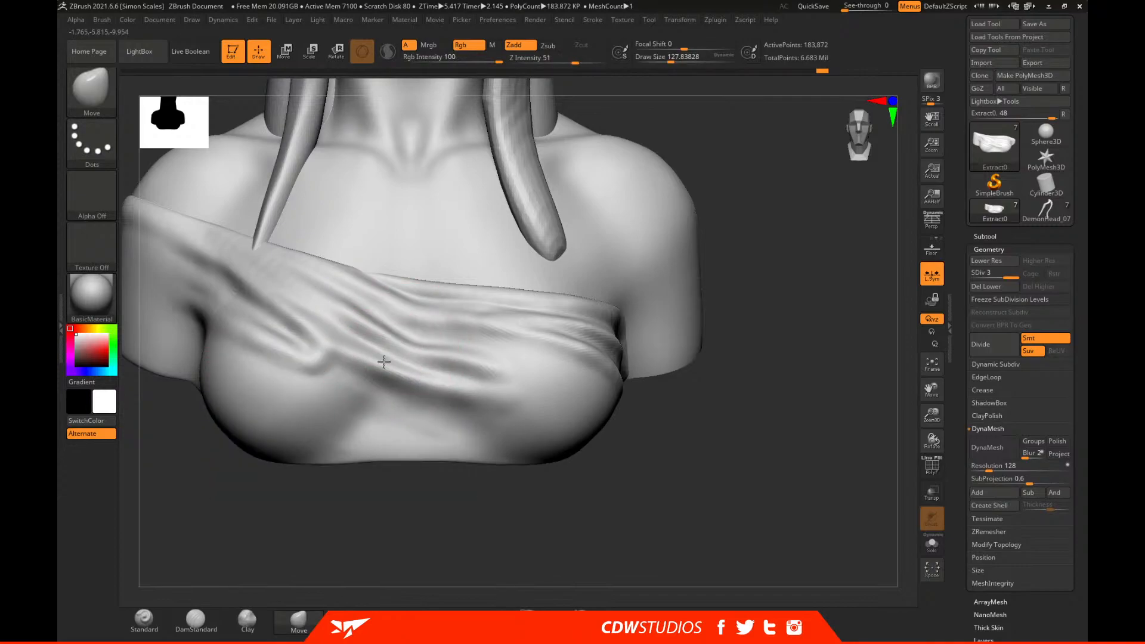
mouse_move(678, 522)
left_mouse_down()
mouse_move(685, 442)
mouse_move(645, 386)
left_mouse_up()
left_click_drag(625, 269, 619, 339)
left_click_drag(671, 471, 622, 495, "alt")
Sculpt a soft fold from the covered shoulder toward the chest with Standard at a draw size of about 74.
left_click(159, 619)
mouse_move(366, 512)
left_mouse_down()
mouse_move(649, 501)
mouse_move(596, 500)
left_mouse_up()
key("space")
left_click_drag(377, 287, 361, 287)
mouse_move(358, 222)
left_mouse_down("alt")
mouse_move(358, 242)
mouse_move(420, 333)
mouse_move(403, 322)
left_mouse_up("alt")
key("bracketright")
key("bracketright")
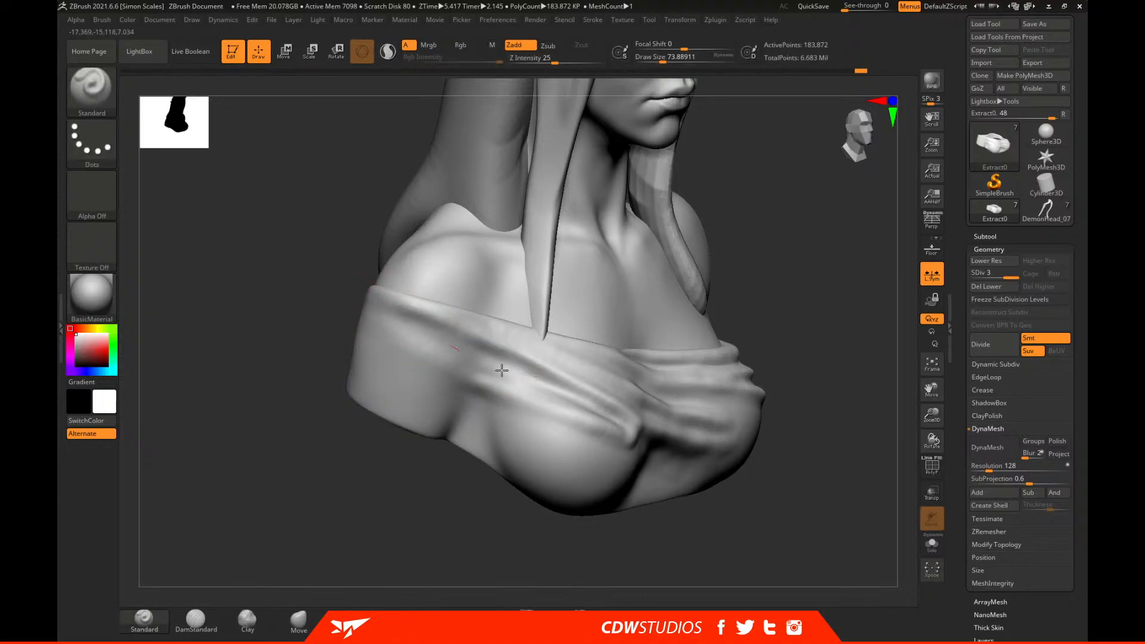
Build a raised rim along the top's border around the covered shoulder with Standard at about 39 and smooth it.
key("space")
mouse_move(401, 306)
left_mouse_down()
mouse_move(358, 286)
mouse_move(336, 301)
left_mouse_up()
mouse_move(538, 251)
left_mouse_down()
mouse_move(647, 276)
mouse_move(504, 309)
mouse_move(495, 327)
mouse_move(677, 294)
mouse_move(459, 334)
left_mouse_up()
left_click_drag(683, 317, 498, 328)
left_click_drag(729, 317, 641, 320)
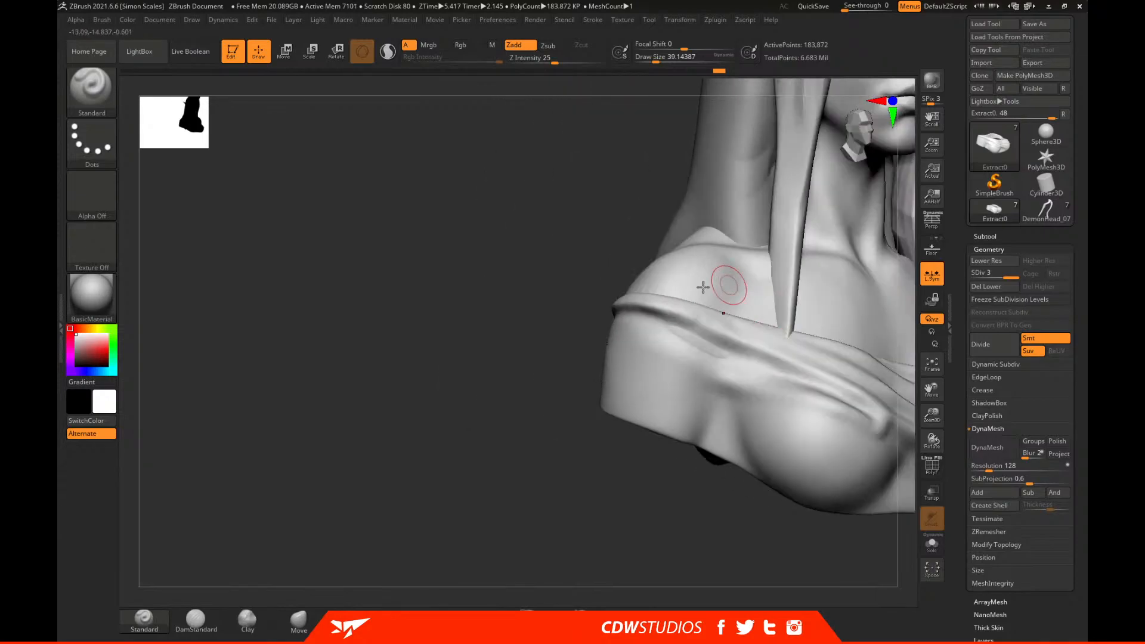
left_click_drag(638, 308, 786, 363)
key("shift")
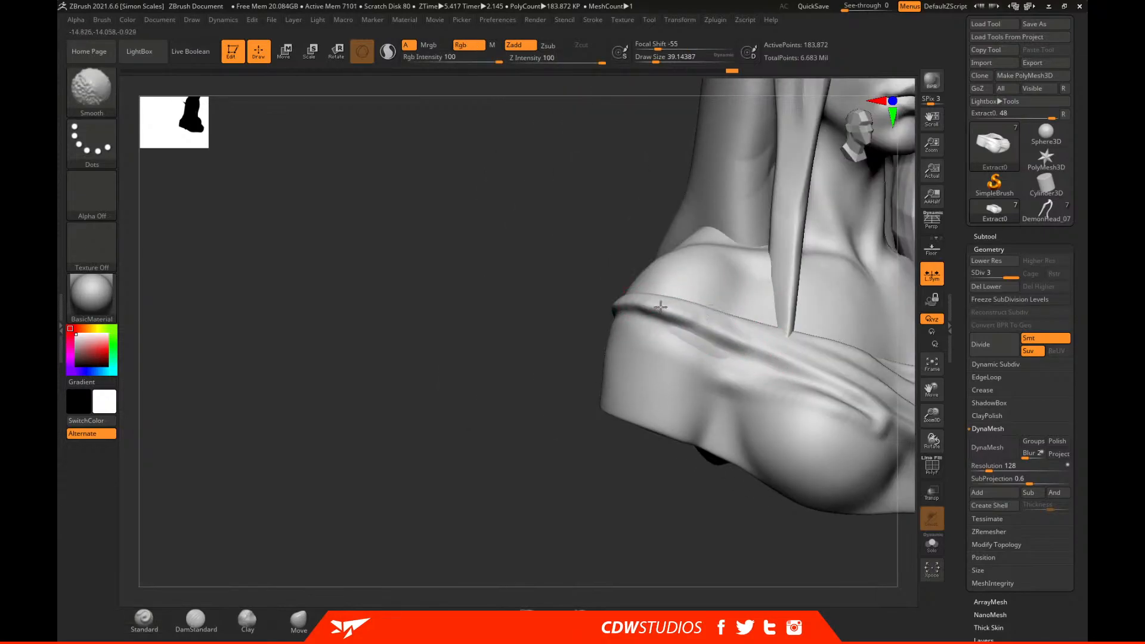
left_click_drag(543, 225, 648, 232)
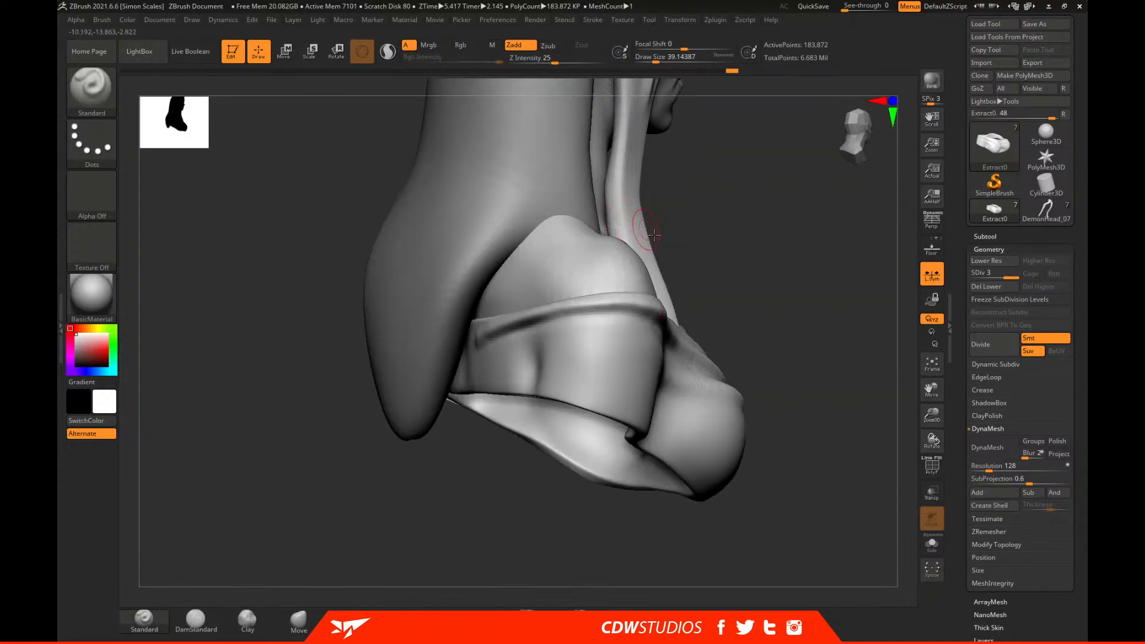
Sculpt narrow folds from the covered shoulder's rim past the armpit and over the breast with Standard at about 39.
left_click_drag(739, 330, 440, 346)
key("shift")
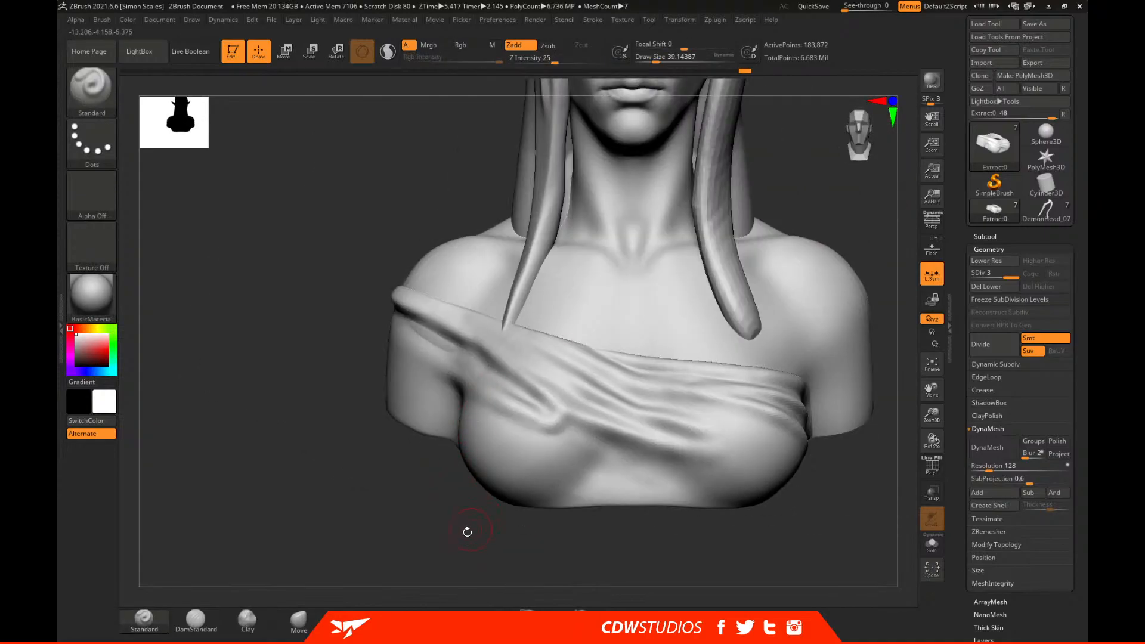
mouse_move(468, 530)
left_mouse_down()
mouse_move(485, 532)
mouse_move(459, 540)
left_mouse_up()
mouse_move(461, 322)
left_mouse_down()
mouse_move(621, 403)
mouse_move(455, 319)
left_mouse_up()
mouse_move(423, 258)
left_mouse_down()
mouse_move(409, 268)
mouse_move(484, 374)
mouse_move(403, 295)
mouse_move(477, 365)
left_mouse_up()
mouse_move(437, 318)
left_mouse_down()
mouse_move(486, 364)
mouse_move(429, 326)
mouse_move(609, 473)
left_mouse_up()
mouse_move(685, 568)
left_mouse_down()
mouse_move(664, 557)
mouse_move(535, 378)
mouse_move(571, 396)
left_mouse_up()
key("space")
mouse_move(512, 340)
left_mouse_down()
mouse_move(594, 401)
mouse_move(584, 374)
mouse_move(560, 358)
mouse_move(615, 367)
mouse_move(601, 353)
left_mouse_up()
key("space")
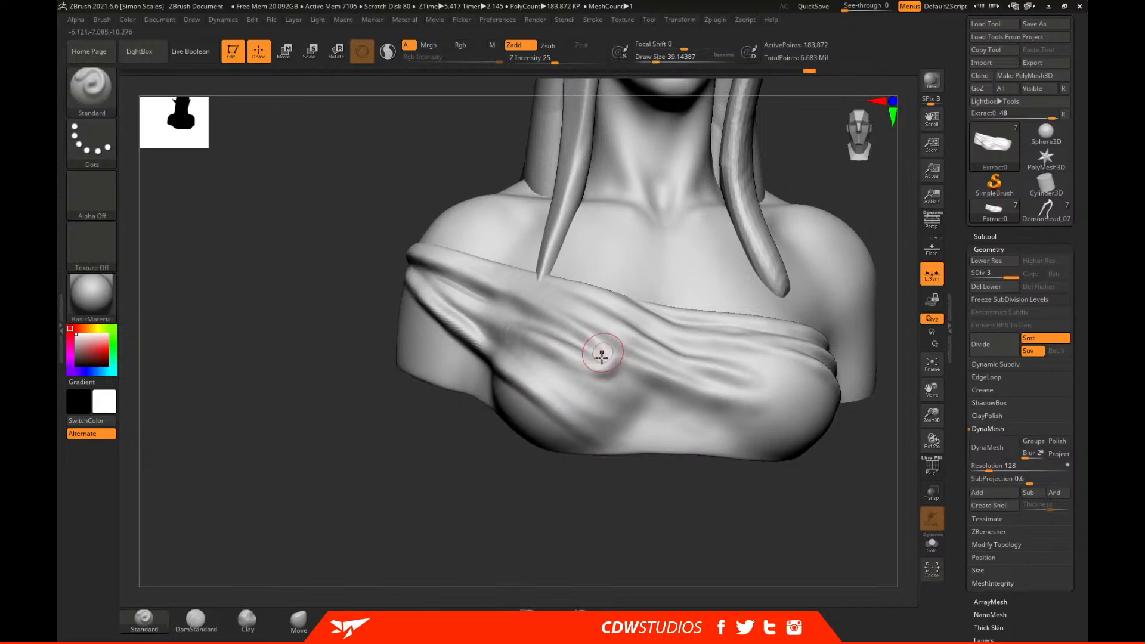
Touch up the fold's end near the chest's middle with Clay at about 39, and reshape it with Move at about 59, 74 and 51.
left_click(247, 621)
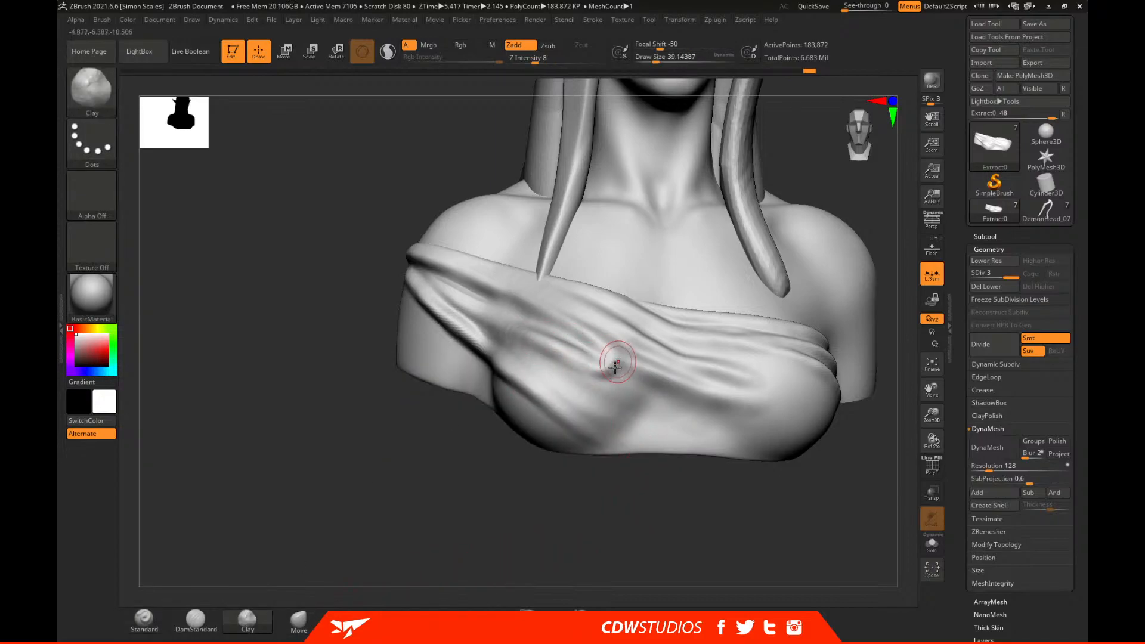
left_click_drag(610, 375, 621, 369)
left_click(299, 622)
mouse_move(549, 539)
left_mouse_down("alt")
mouse_move(579, 536)
mouse_move(598, 356)
left_mouse_up("alt")
key("space")
key("space")
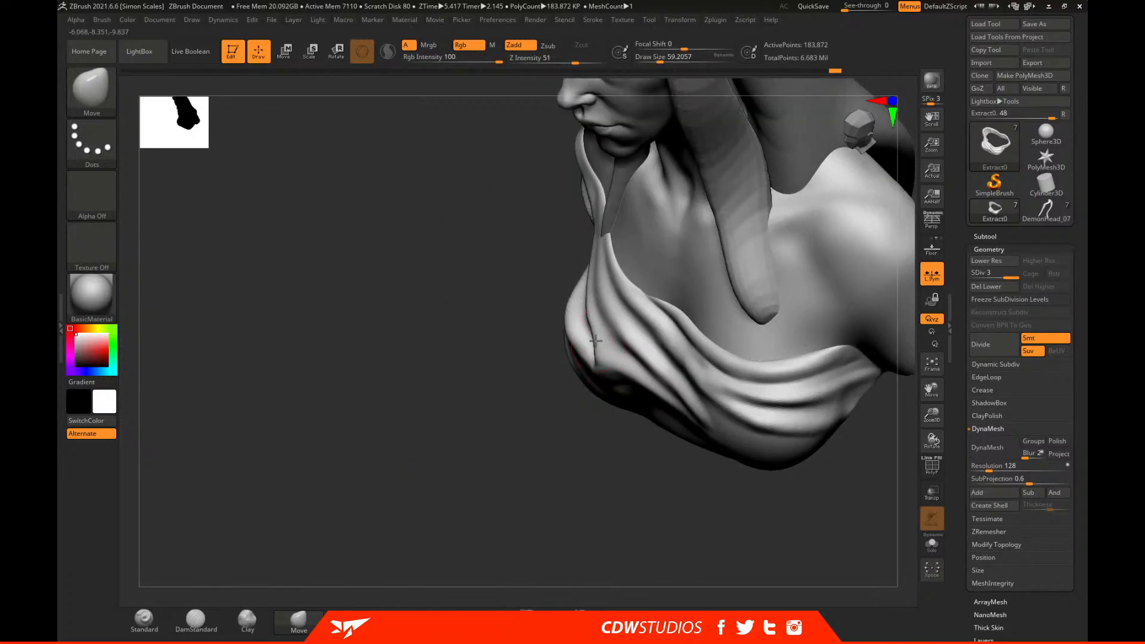
left_click_drag(588, 316, 567, 316)
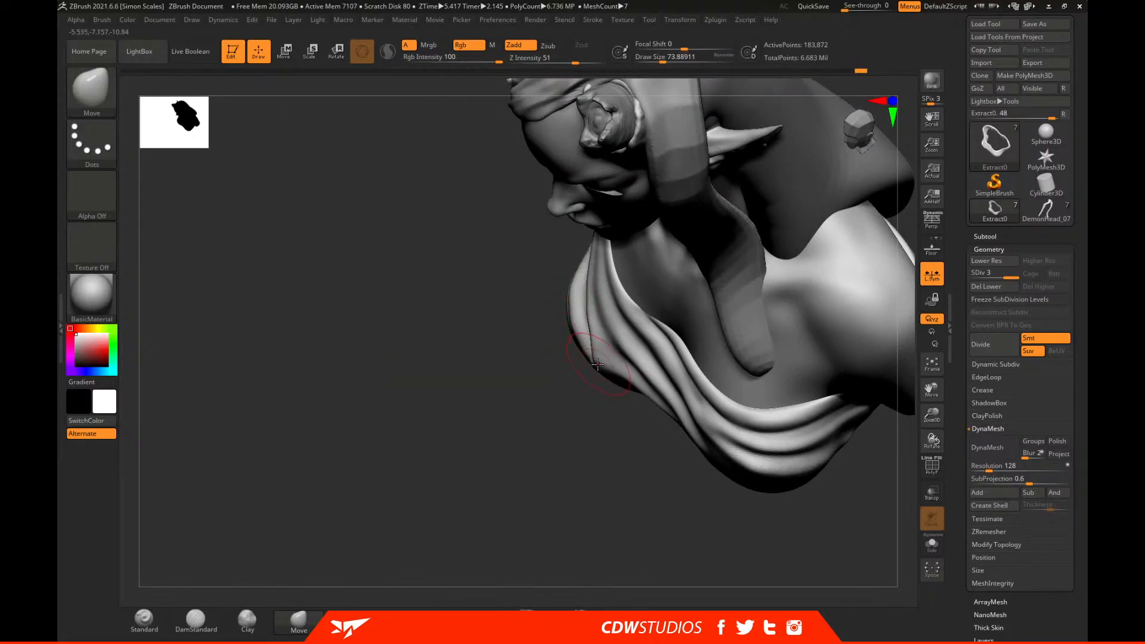
key("space")
mouse_move(575, 455)
left_mouse_down()
mouse_move(570, 483)
mouse_move(608, 370)
left_mouse_up()
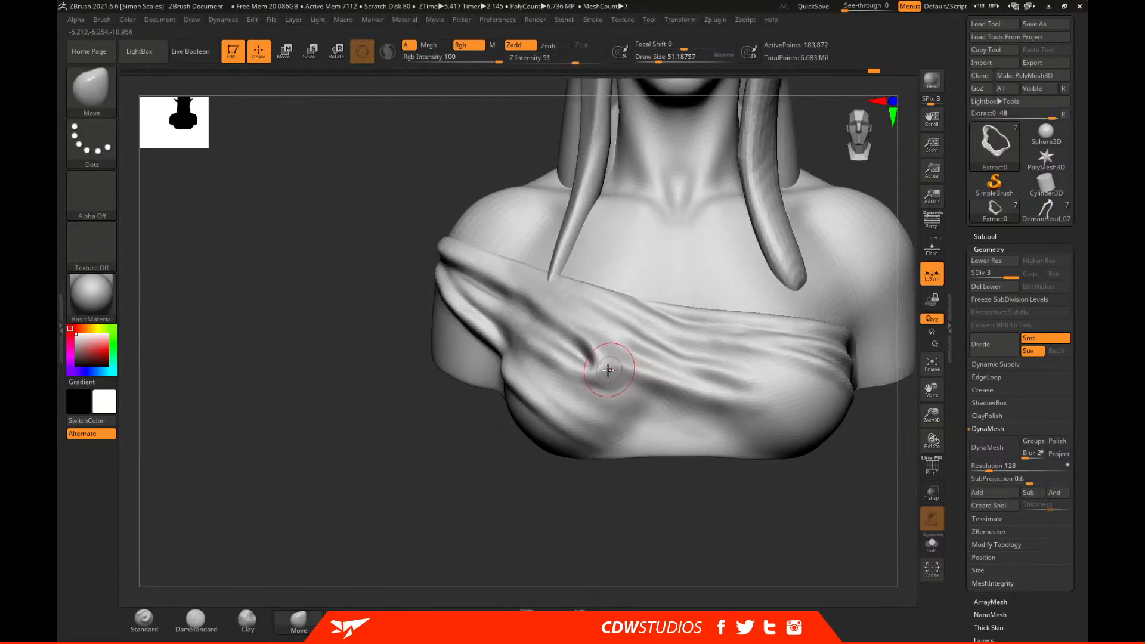
Carve the hollow around the fold's end on the covered-side breast with Standard at draw sizes of about 51 and 37.
left_click(144, 620)
left_click_drag(544, 523, 597, 387)
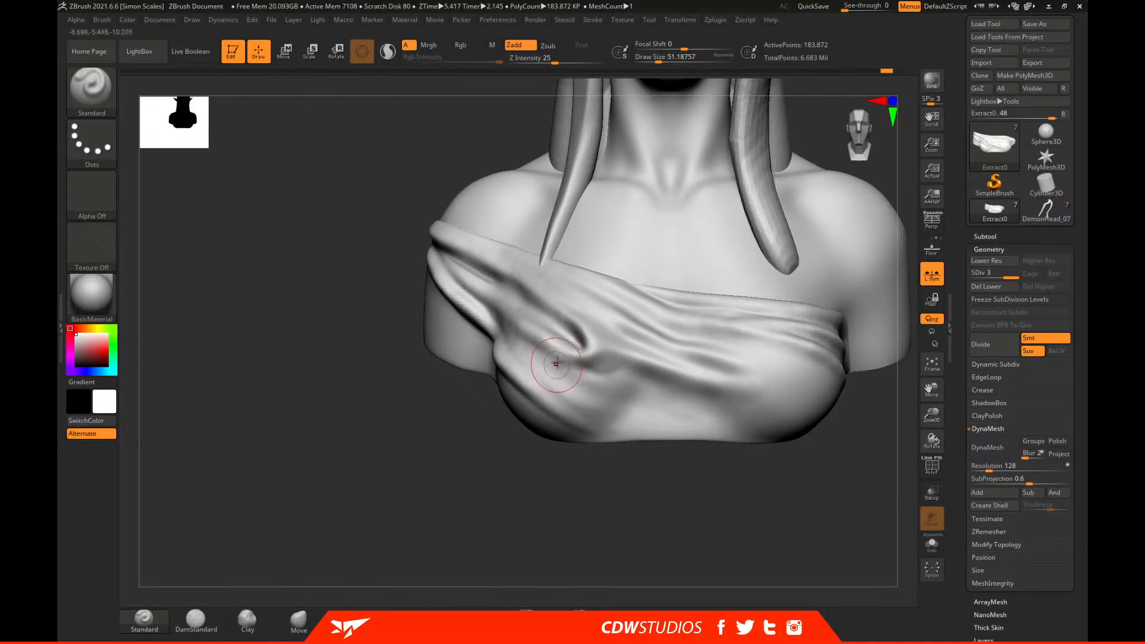
left_click_drag(533, 338, 607, 359, "alt")
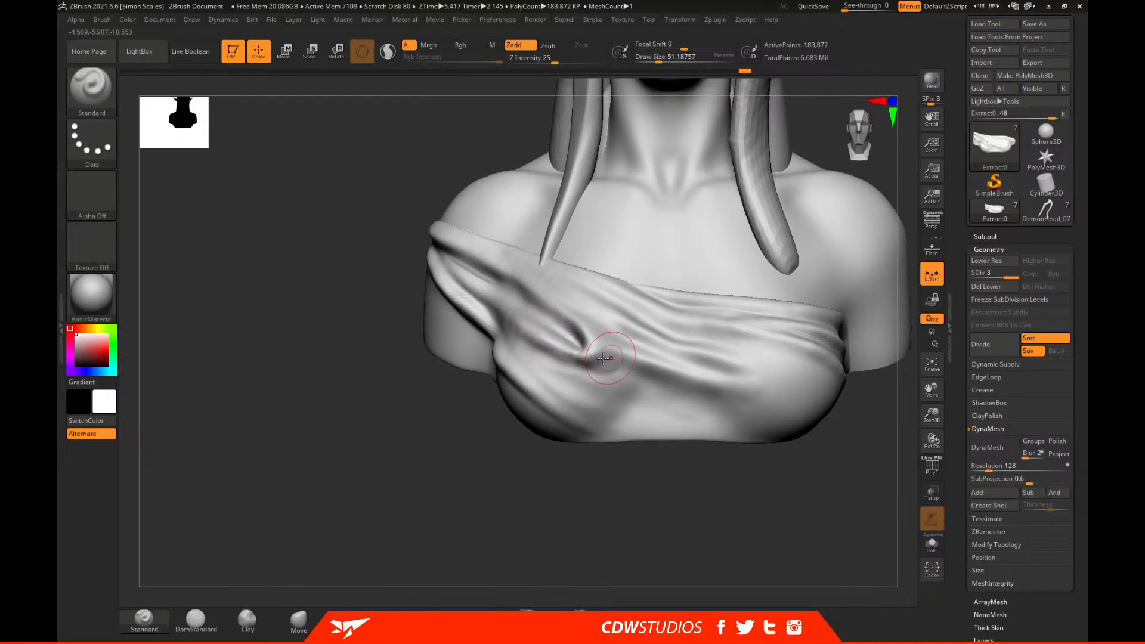
left_click_drag(524, 349, 596, 370, "alt")
key("bracketleft")
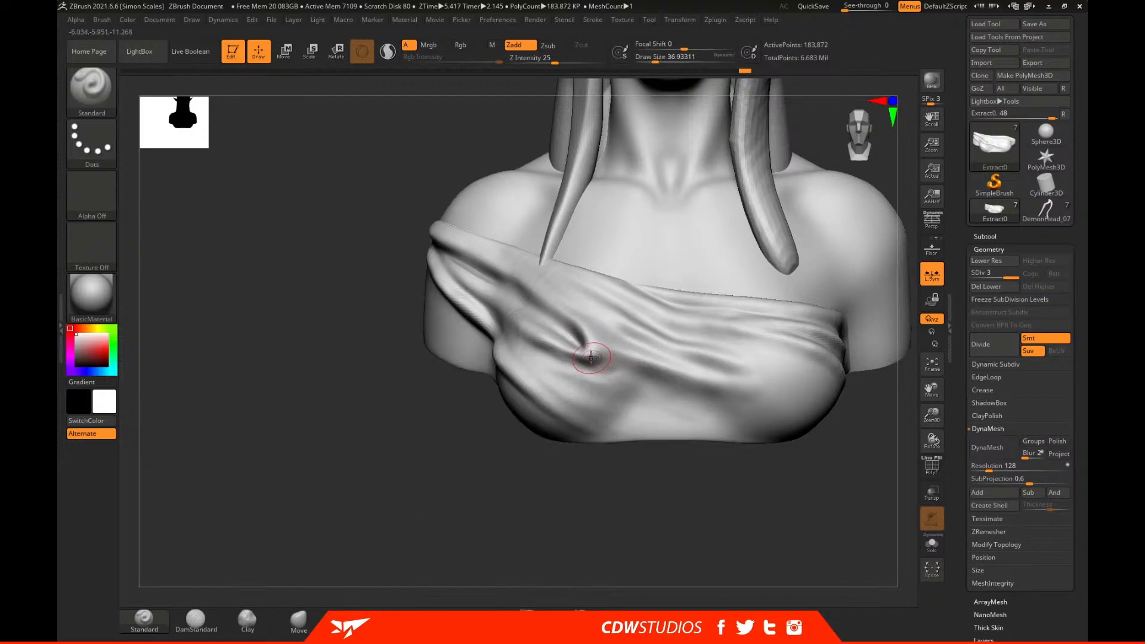
Reshape the fold's end on the covered-side breast and the draped cloth around it with Move at about 62 and 97.
left_click(304, 625)
key("space")
left_click_drag(584, 345, 552, 352)
key("shift")
left_click_drag(501, 506, 595, 347)
key("space")
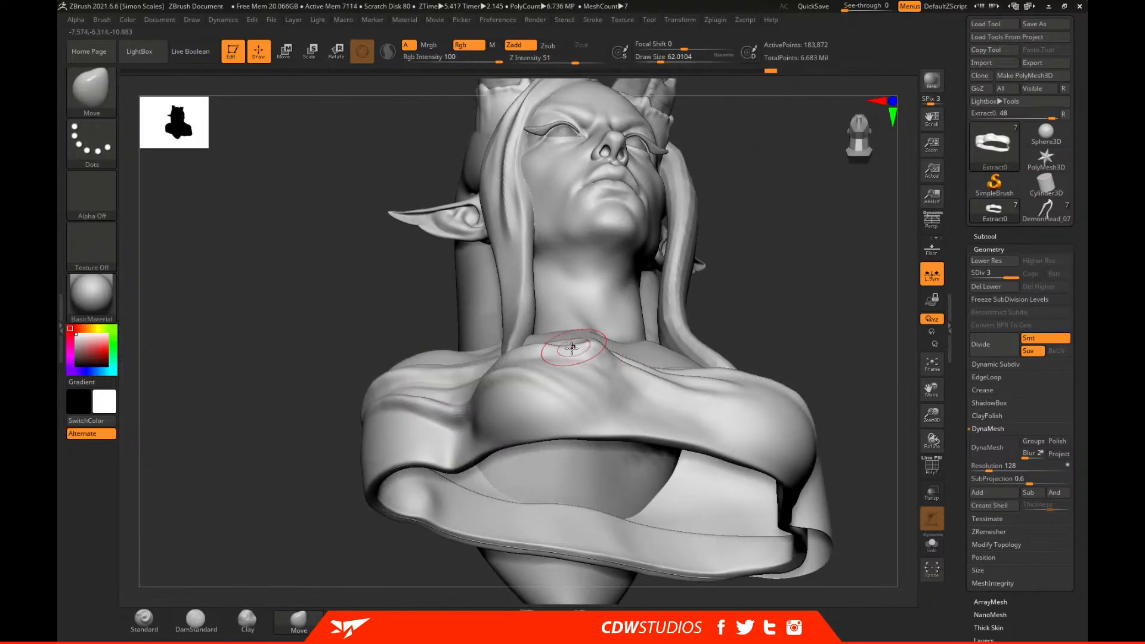
left_click_drag(710, 268, 782, 274)
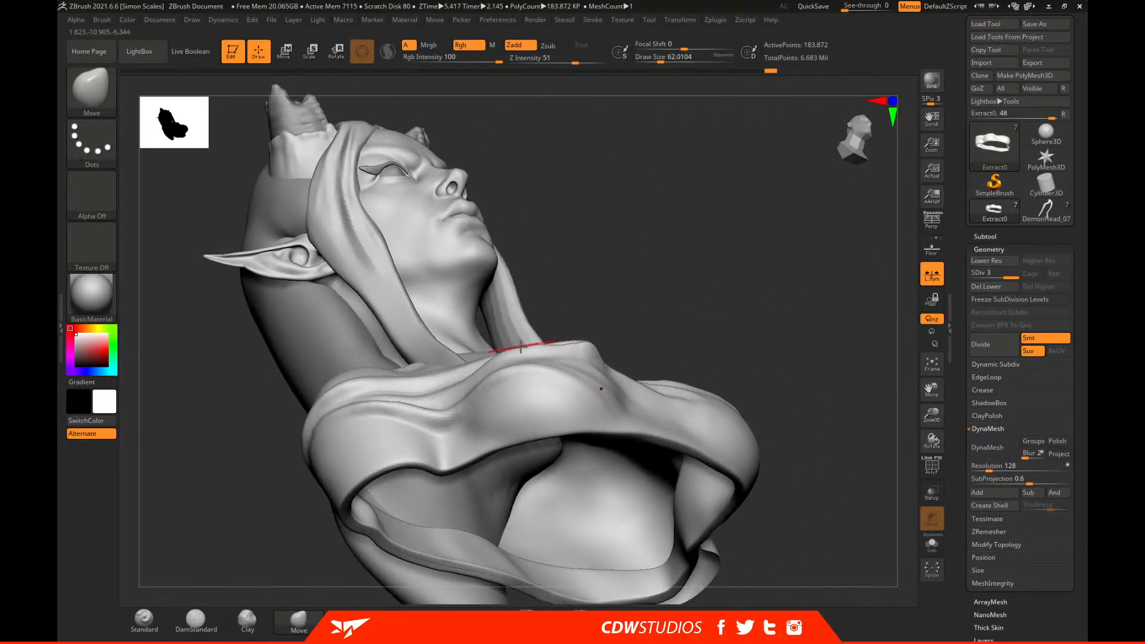
left_click_drag(689, 303, 439, 395)
key("space")
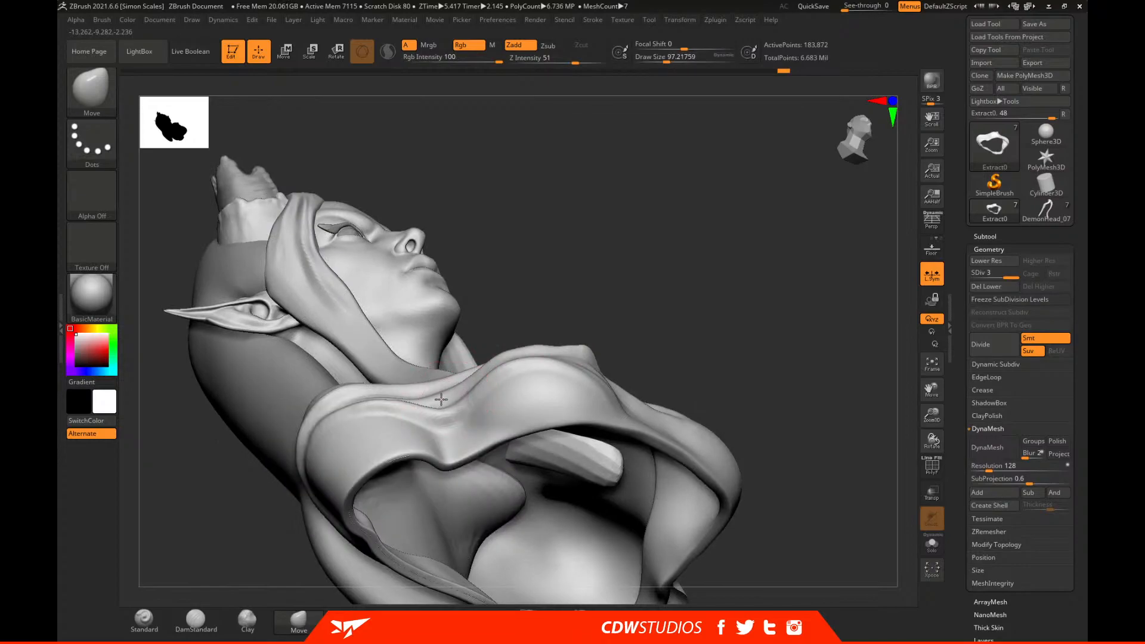
key("shift")
mouse_move(710, 327)
left_mouse_down()
mouse_move(726, 475)
mouse_move(578, 488)
left_mouse_up()
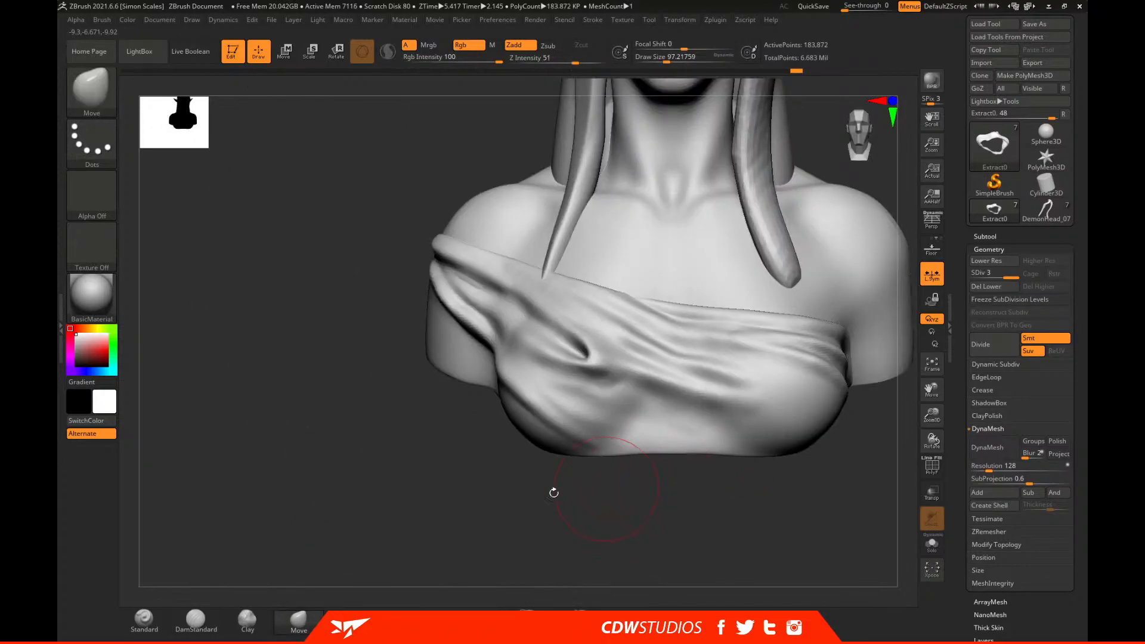
Sculpt diagonal folds and grooves down the covered-side breast from the armpit toward the lower edge with Standard at about 37.
left_click(160, 620)
left_click_drag(623, 527, 591, 498, "alt")
key("space")
mouse_move(542, 352)
left_mouse_down()
mouse_move(518, 352)
mouse_move(601, 402)
left_mouse_up()
mouse_move(496, 335)
left_mouse_down()
mouse_move(569, 396)
mouse_move(534, 341)
mouse_move(589, 369)
left_mouse_up()
key("space")
left_click_drag(529, 342, 628, 417)
left_click_drag(560, 382, 635, 421, "alt")
Carve the crease running from under the fold's end across the chest's middle with Standard at about 37 and 44, smoothing it.
mouse_move(550, 351)
left_mouse_down()
mouse_move(590, 358)
mouse_move(620, 383)
mouse_move(619, 362)
mouse_move(584, 346)
mouse_move(683, 388)
left_mouse_up()
left_click_drag(588, 347, 673, 381)
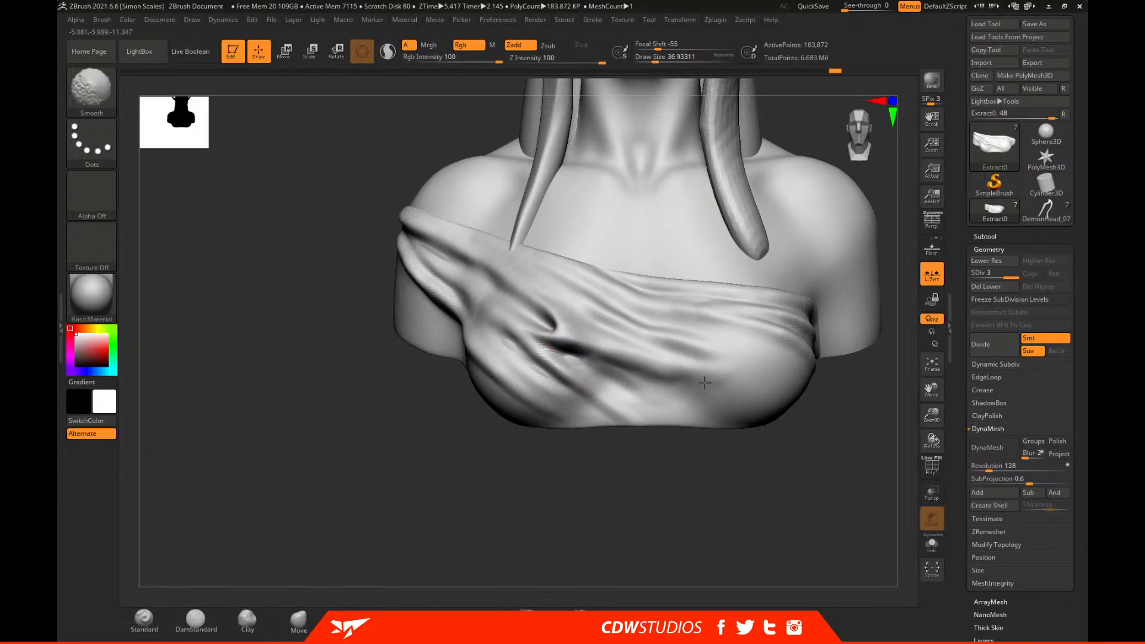
left_click_drag(557, 327, 679, 386)
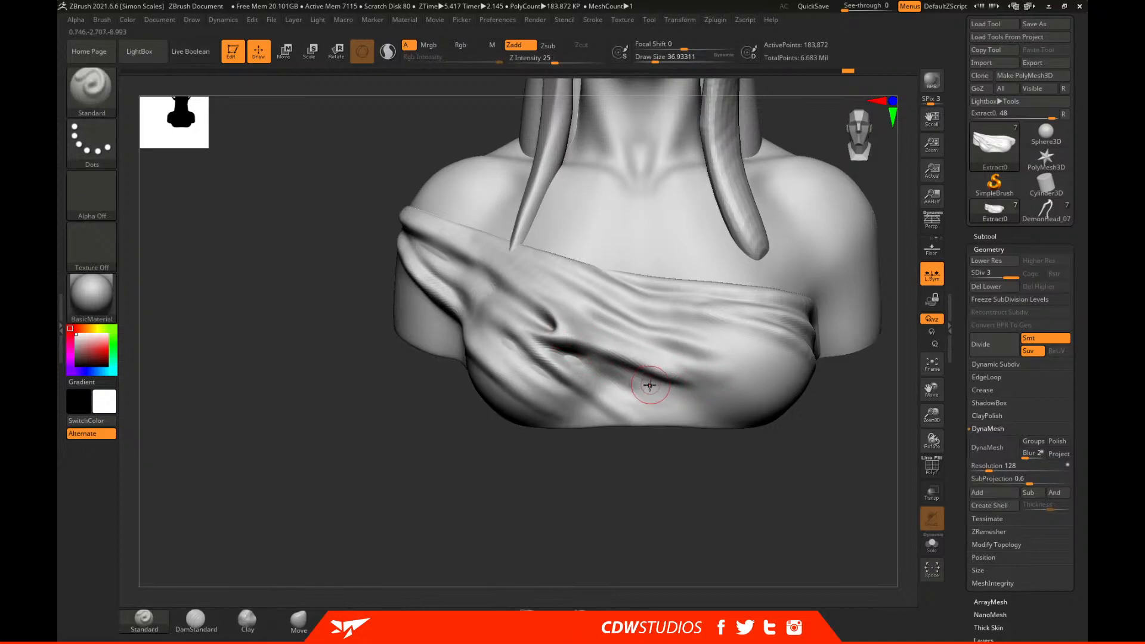
left_click_drag(616, 368, 669, 395)
key("space")
left_click_drag(572, 362, 690, 397)
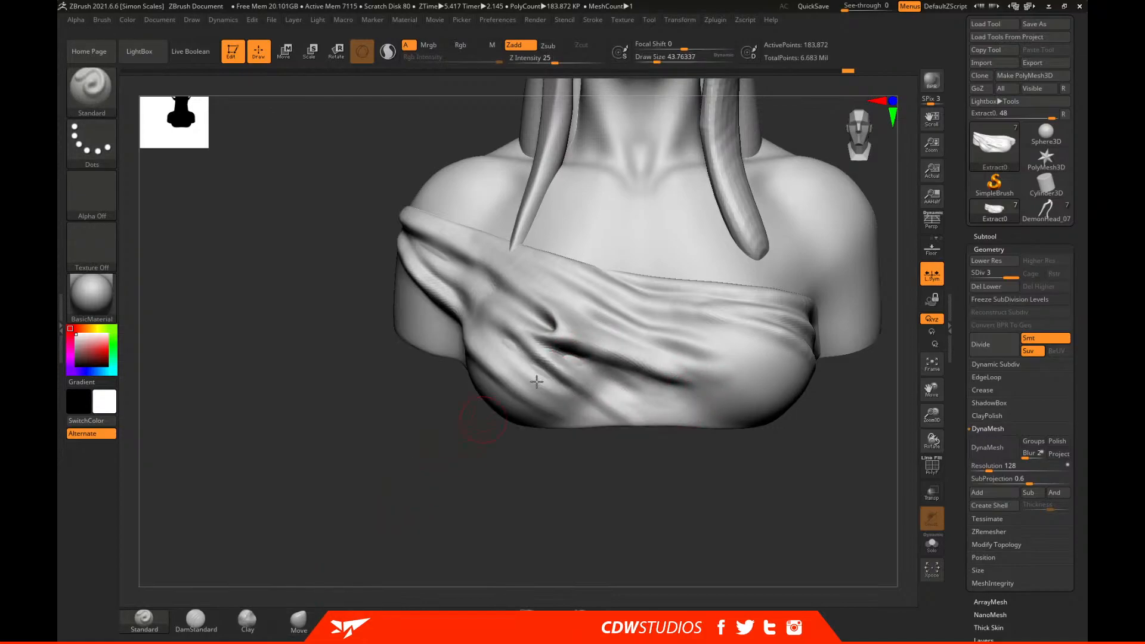
mouse_move(572, 348)
left_mouse_down()
mouse_move(666, 392)
mouse_move(608, 393)
mouse_move(721, 392)
mouse_move(686, 401)
left_mouse_up()
Sculpt short folds along the top's lower edge at the chest's middle and deepen the covered-side breast's diagonal folds with Standard at about 44.
key("space")
key("space")
left_click_drag(609, 382, 719, 406)
left_click_drag(634, 401, 686, 416)
left_click_drag(542, 355, 623, 418)
left_click_drag(505, 341, 580, 409)
key("ctrl+z")
mouse_move(504, 349)
left_mouse_down()
mouse_move(598, 428)
mouse_move(585, 434)
left_mouse_up()
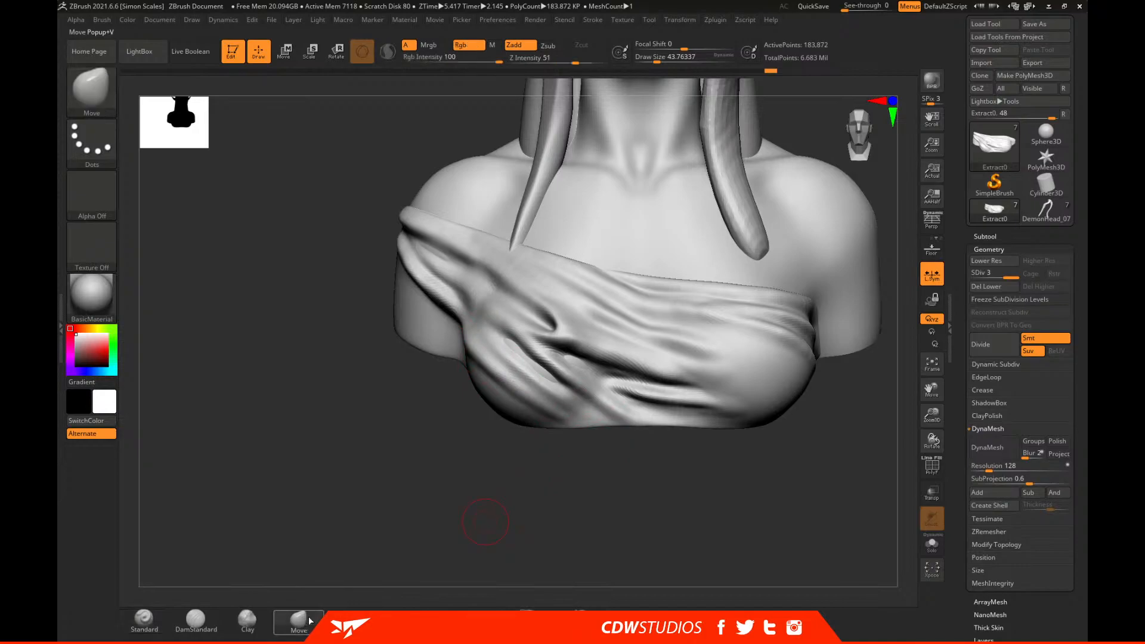
Adjust the shape of the folds and the cloth's lower outline on the covered-side breast with Move.
left_click(298, 621)
left_click_drag(507, 477, 482, 433)
key("space")
left_click_drag(531, 363, 582, 361)
left_click_drag(528, 492, 620, 417)
left_click_drag(810, 363, 648, 175, "alt")
left_click_drag(652, 245, 783, 552, "alt")
Sculpt folds over the bare-shoulder side's breast toward its armpit with Standard at about 49.
left_click(144, 621)
left_click_drag(799, 361, 807, 453, "alt")
key("space")
left_click_drag(681, 419, 746, 323)
key("space")
mouse_move(679, 373)
left_mouse_down()
mouse_move(616, 342)
mouse_move(634, 331)
mouse_move(711, 346)
left_mouse_up()
left_click_drag(590, 320, 716, 352)
mouse_move(636, 338)
left_mouse_down()
mouse_move(731, 352)
mouse_move(713, 338)
left_mouse_up()
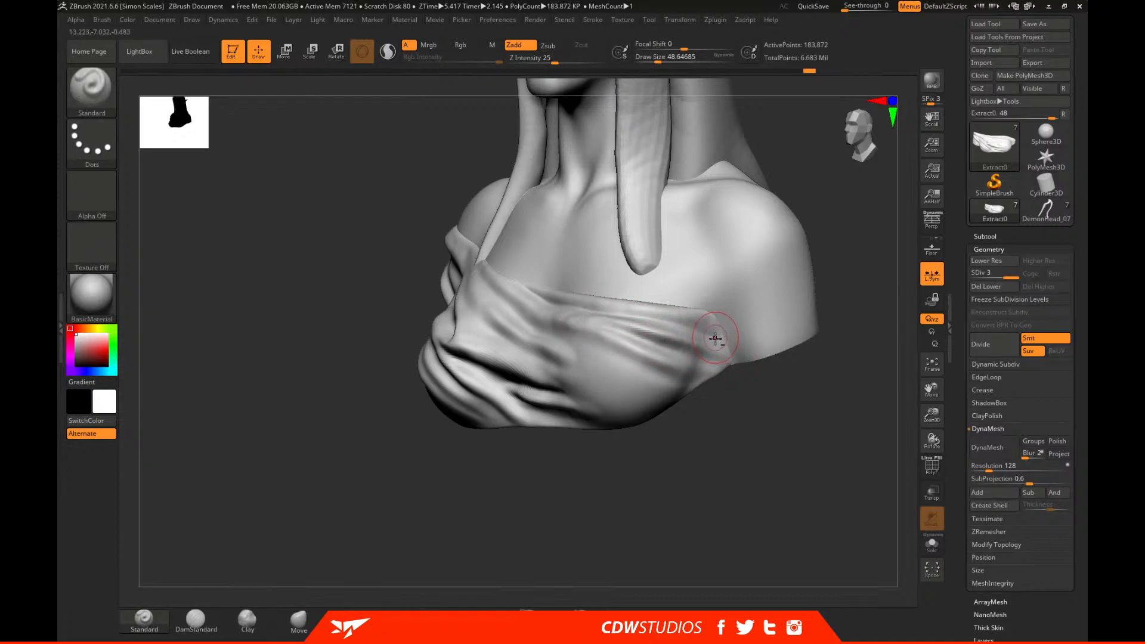
mouse_move(733, 490)
left_mouse_down()
mouse_move(732, 505)
mouse_move(677, 501)
mouse_move(673, 521)
mouse_move(684, 520)
left_mouse_up()
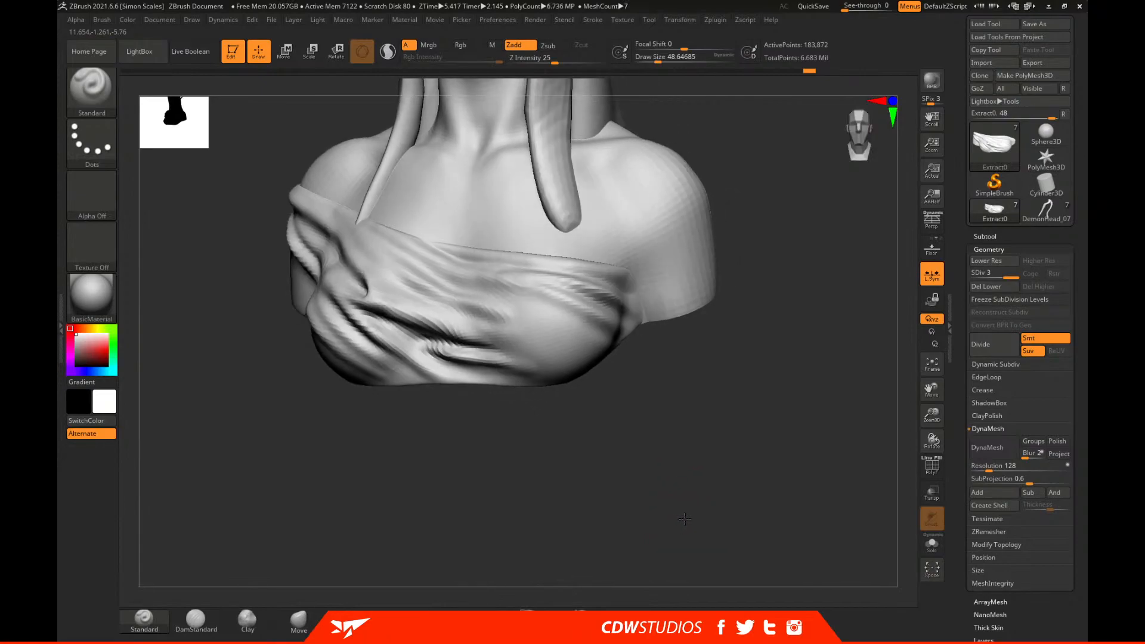
Build and carve narrow folds from the chest's middle onto the bare-shoulder side's breast with Standard at about 31.
key("space")
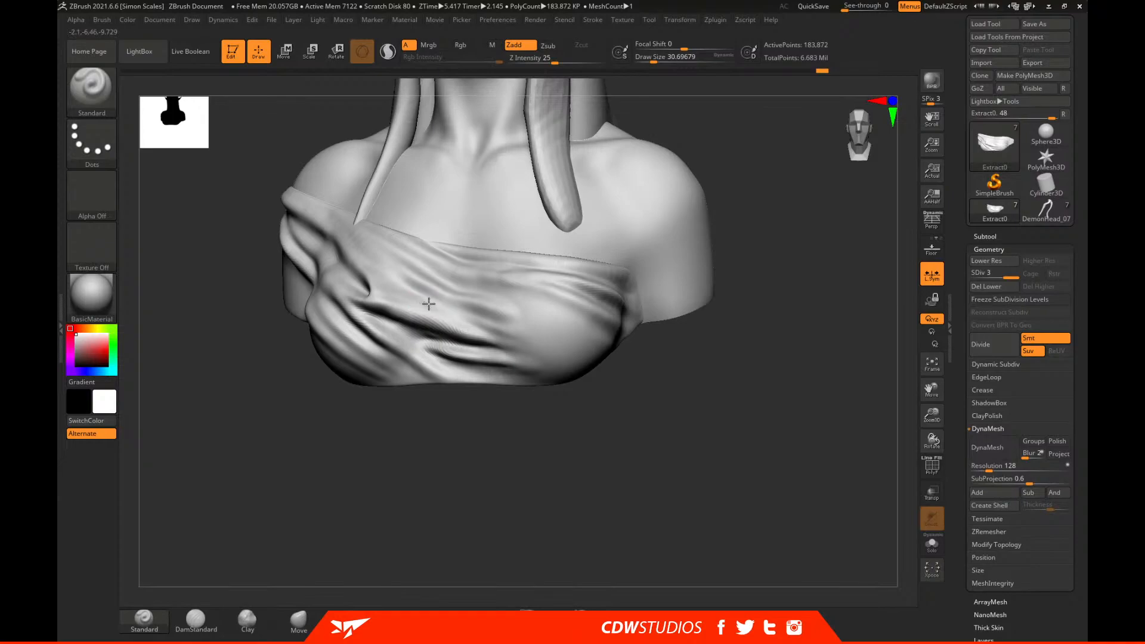
left_click_drag(439, 303, 558, 334)
mouse_move(432, 297)
left_mouse_down()
mouse_move(506, 322)
mouse_move(488, 305)
mouse_move(556, 341)
left_mouse_up()
left_click_drag(440, 316, 527, 347)
left_click_drag(466, 321, 561, 361, "alt")
left_click_drag(502, 330, 609, 356, "alt")
left_click_drag(512, 326, 607, 350, "alt")
Extend the narrow grooves across the upper and lower chest with Standard at about 31, undoing one misplaced stroke.
mouse_move(690, 407)
left_mouse_down()
mouse_move(632, 448)
mouse_move(662, 415)
left_mouse_up()
left_click_drag(499, 306, 613, 344, "alt")
key("ctrl+z")
left_click_drag(471, 289, 536, 301, "alt")
mouse_move(463, 279)
left_mouse_down("alt")
mouse_move(537, 332)
mouse_move(626, 355)
mouse_move(577, 384)
left_mouse_up("alt")
left_click_drag(498, 348, 561, 374)
mouse_move(467, 349)
left_mouse_down()
mouse_move(518, 357)
mouse_move(560, 383)
left_mouse_up()
mouse_move(621, 429)
left_mouse_down()
mouse_move(652, 461)
mouse_move(587, 269)
left_mouse_up()
mouse_move(641, 320)
left_mouse_down()
mouse_move(687, 398)
mouse_move(824, 429)
mouse_move(807, 409)
mouse_move(838, 394)
mouse_move(808, 389)
mouse_move(599, 481)
mouse_move(429, 519)
left_mouse_up()
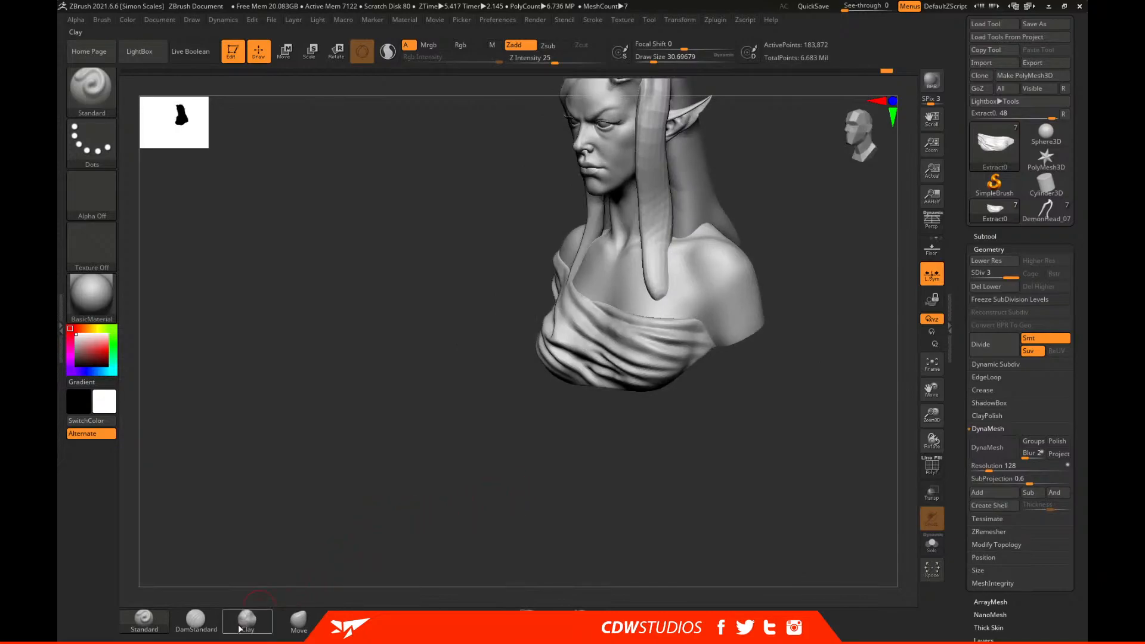
left_click(245, 623)
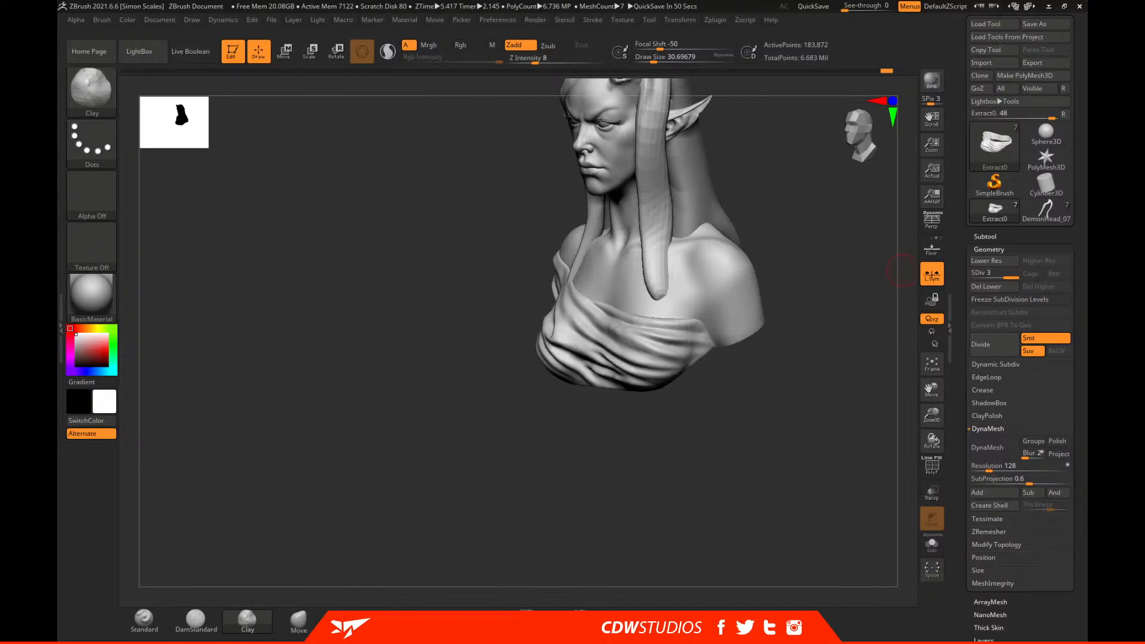
left_click_drag(686, 489, 587, 599)
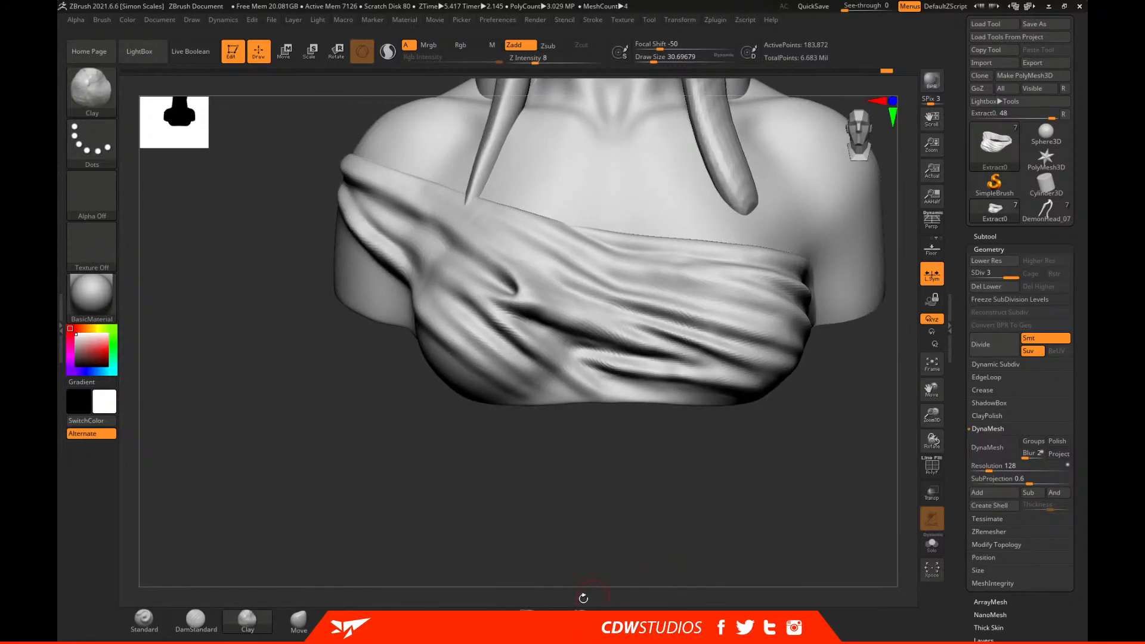
Refine the crease beneath the fold's end near the chest's middle with Standard at about 44.
left_click(144, 618)
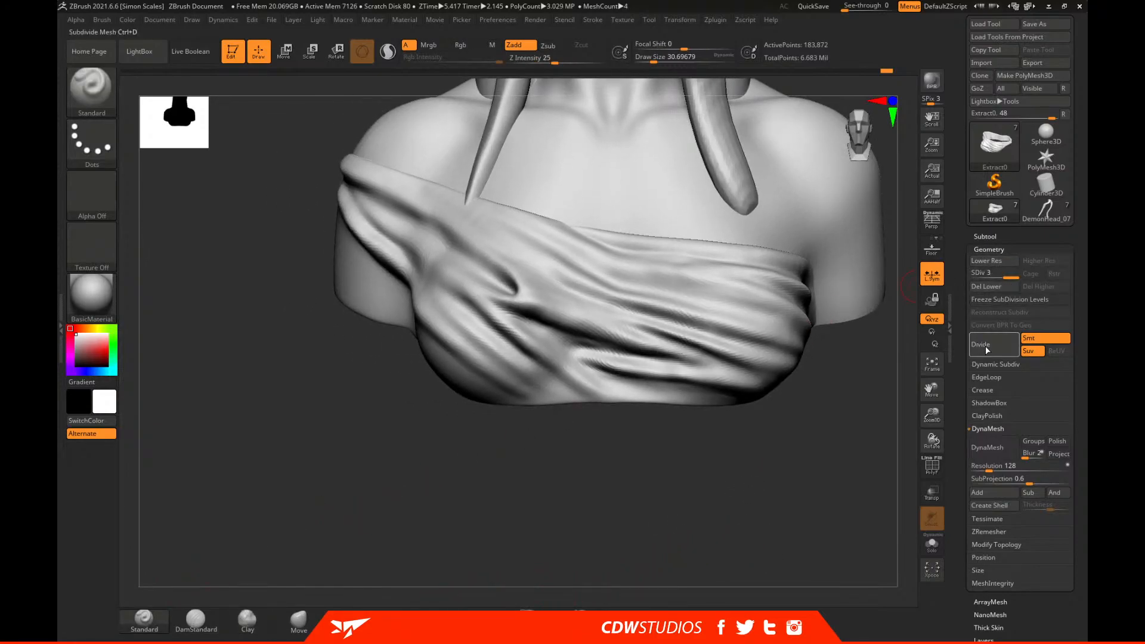
left_click_drag(753, 517, 746, 557, "alt")
key("space")
left_click_drag(506, 302, 556, 312)
key("shift")
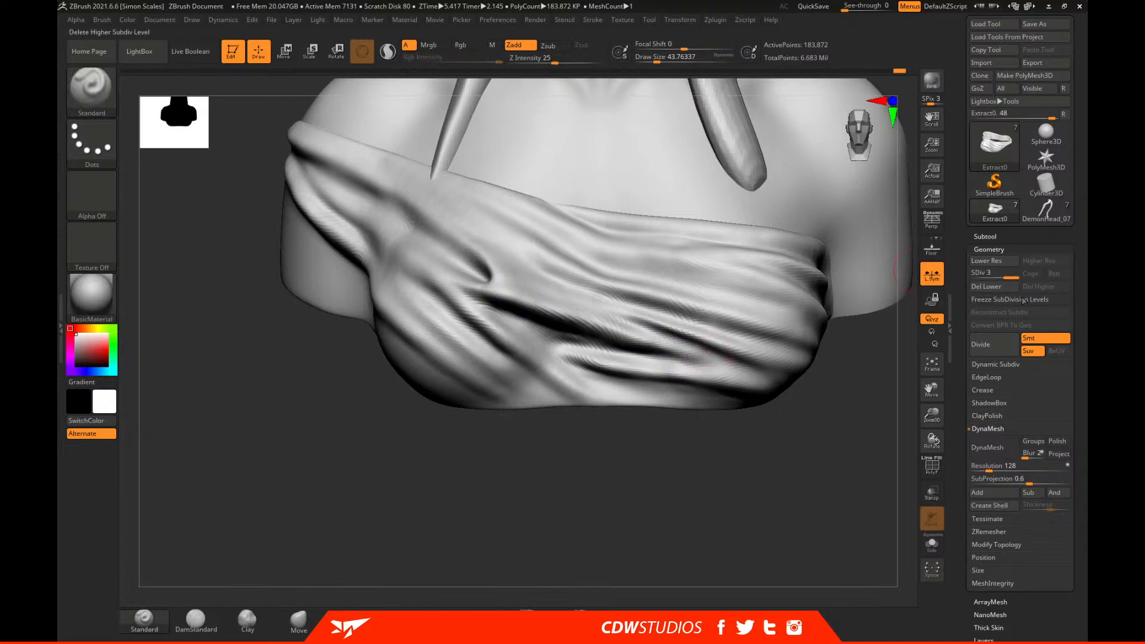
Divide the top to subdivision level 4, and sharpen and smooth the folds across the chest's middle with Standard at about 41.
left_click(1002, 342)
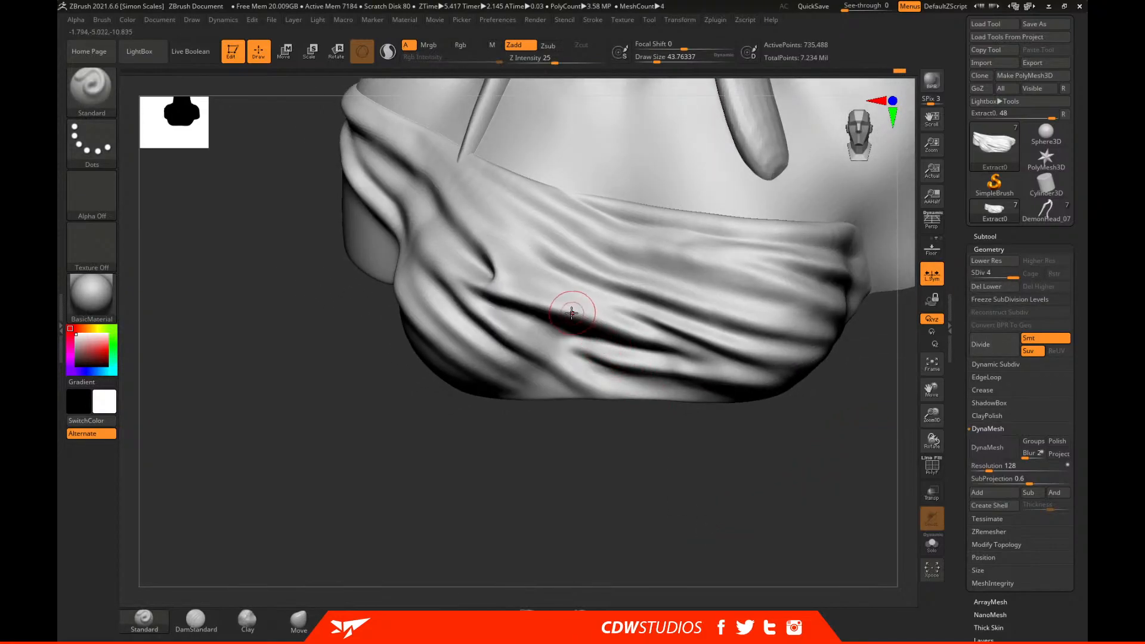
left_click_drag(706, 357, 615, 326, "shift")
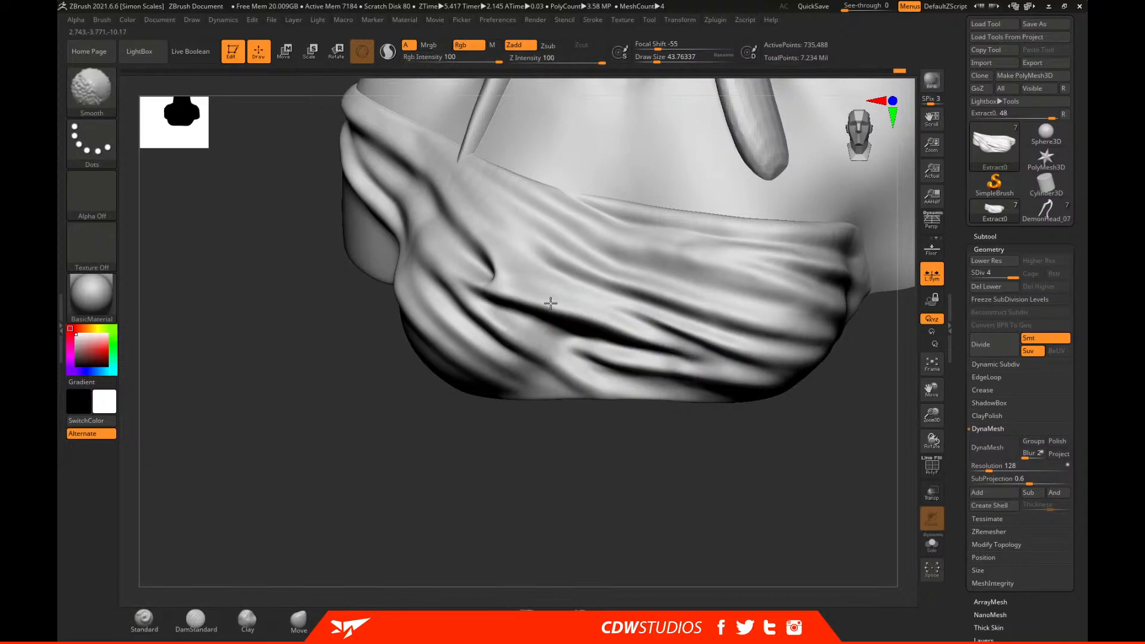
key("space")
left_click_drag(557, 284, 620, 322)
right_click_drag(623, 327, 642, 352)
key("s")
left_click_drag(590, 299, 647, 321)
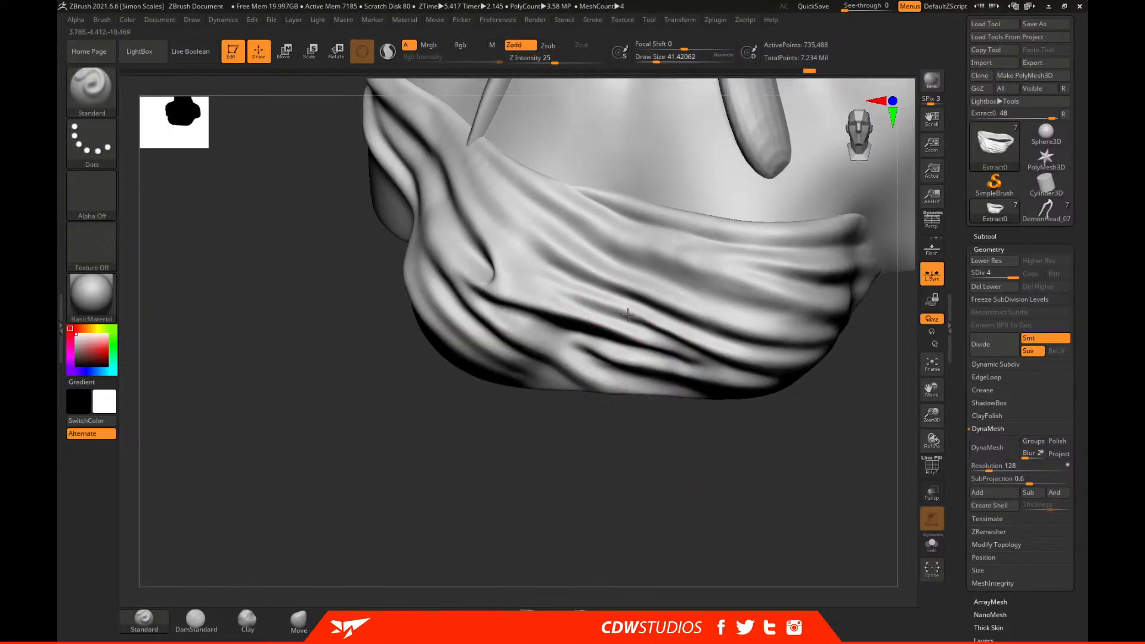
key("shift")
mouse_move(568, 297)
left_mouse_down("shift")
mouse_move(543, 290)
mouse_move(645, 328)
left_mouse_up("shift")
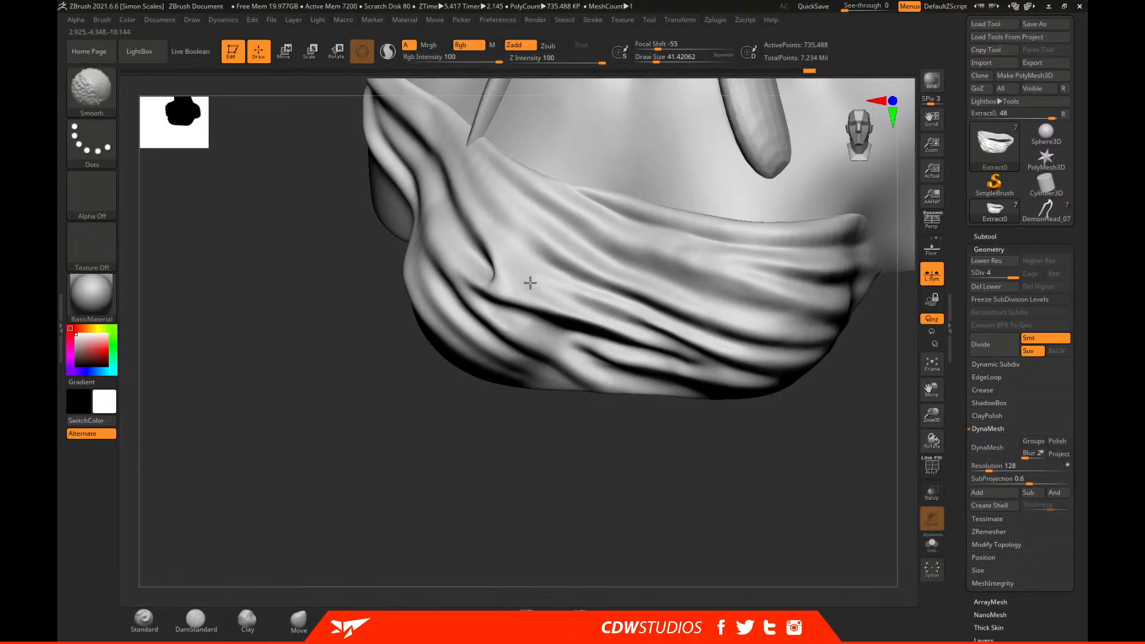
Build up the cloth below the top's border near the covered-side hair strand with Clay at about 65.
right_click_drag(640, 362, 613, 300)
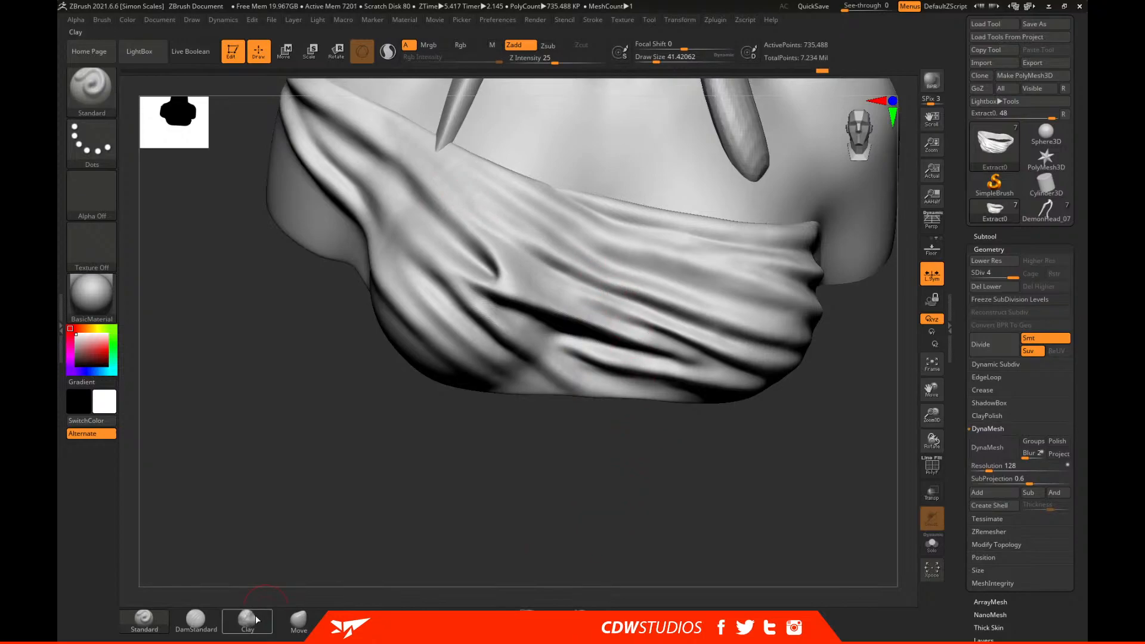
left_click(258, 621)
right_click_drag(500, 540, 576, 271)
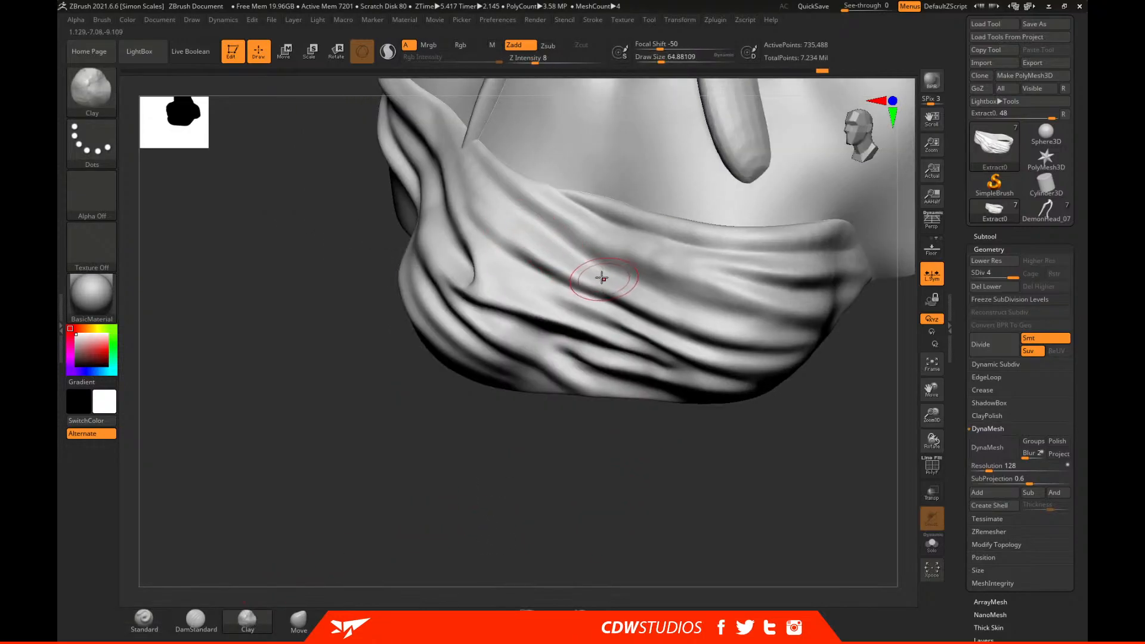
left_click_drag(501, 220, 546, 242)
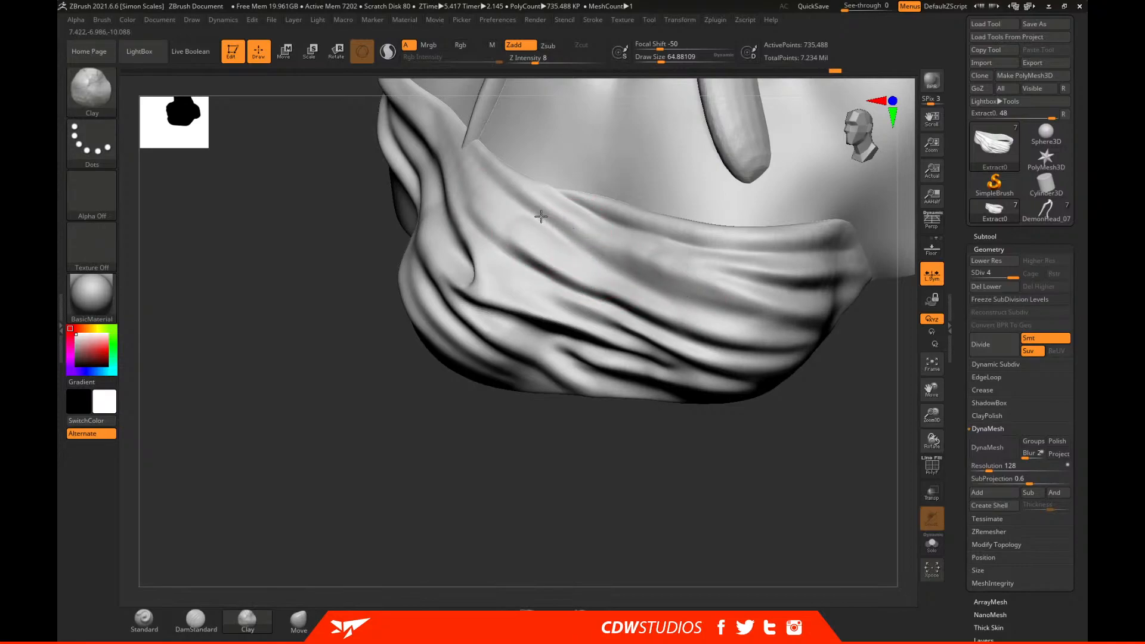
left_click_drag(520, 198, 471, 162)
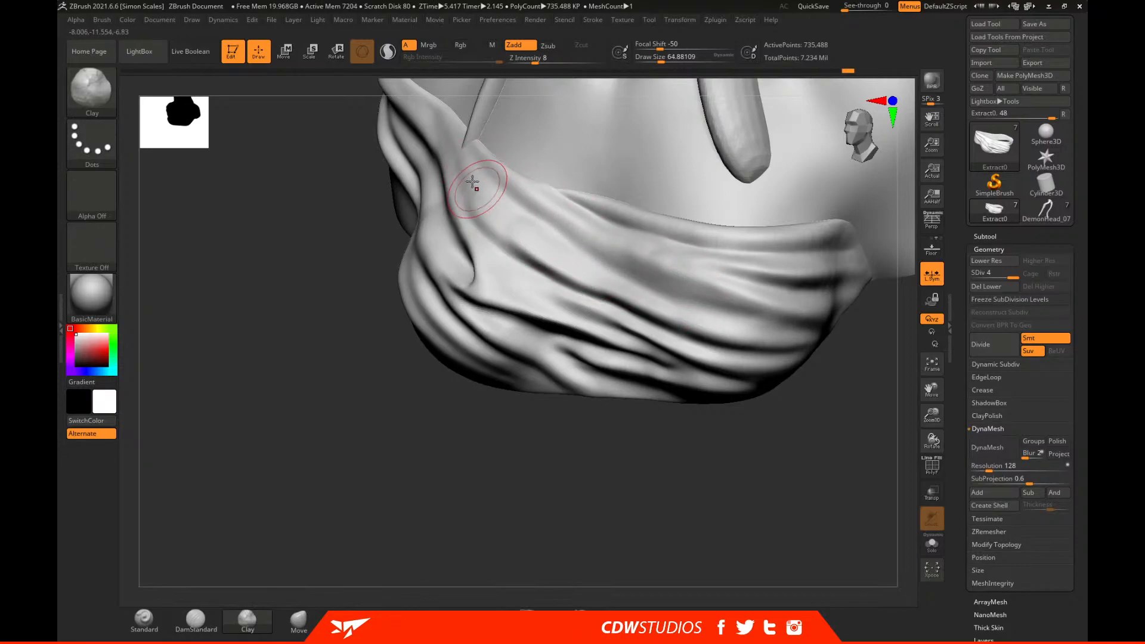
Fill the area around the fold's end and the crease beneath it with Clay at about 65, and smooth it.
mouse_move(534, 475)
left_mouse_down()
mouse_move(591, 465)
mouse_move(588, 442)
mouse_move(591, 459)
mouse_move(547, 501)
mouse_move(547, 518)
left_mouse_up()
left_click_drag(462, 273, 469, 273)
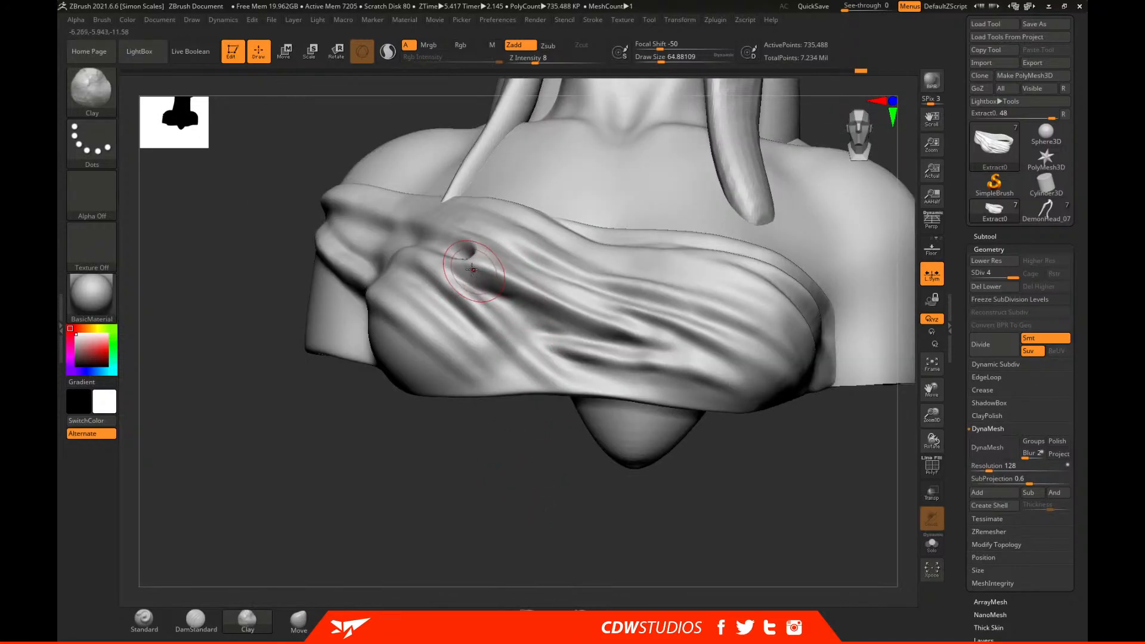
left_click_drag(510, 288, 488, 284)
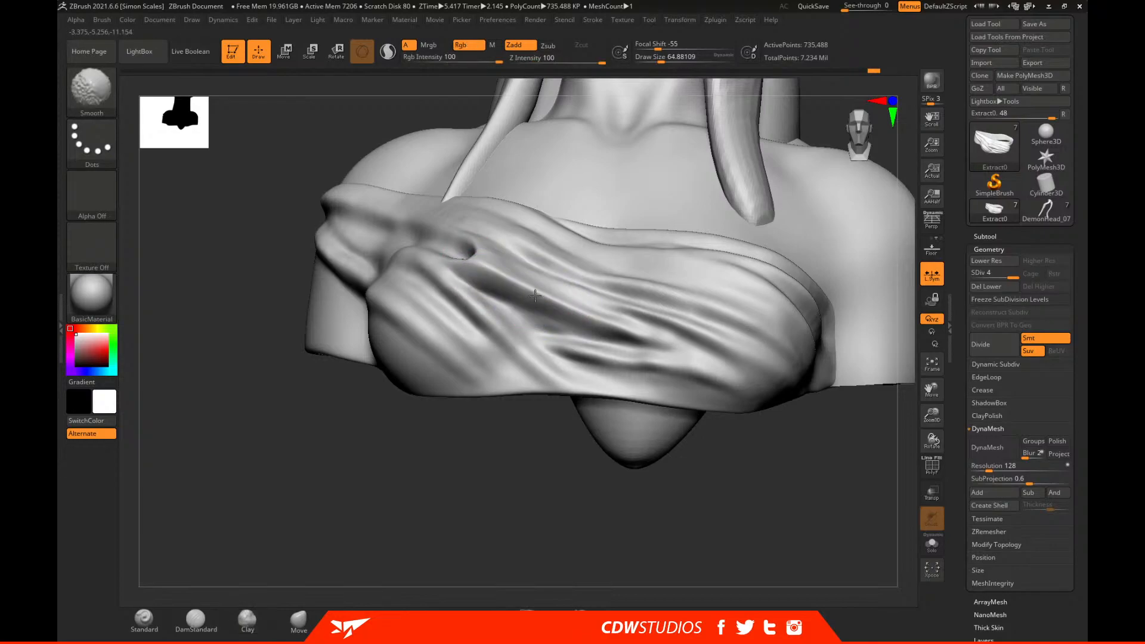
mouse_move(581, 478)
left_mouse_down()
mouse_move(641, 506)
mouse_move(621, 544)
mouse_move(628, 566)
left_mouse_up()
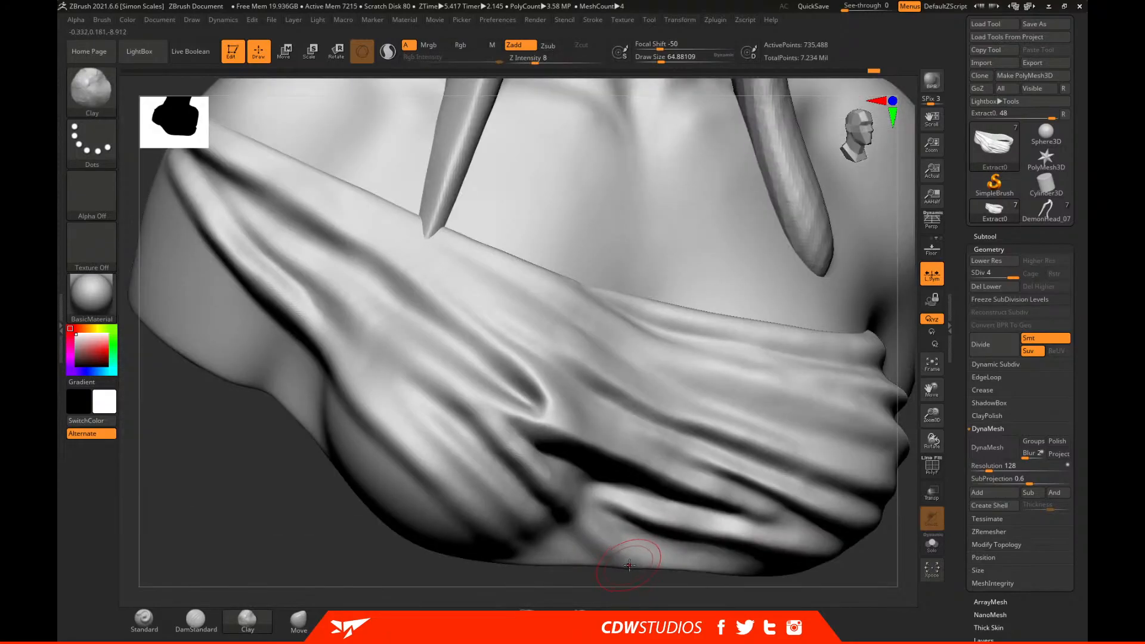
left_click_drag(899, 529, 871, 511)
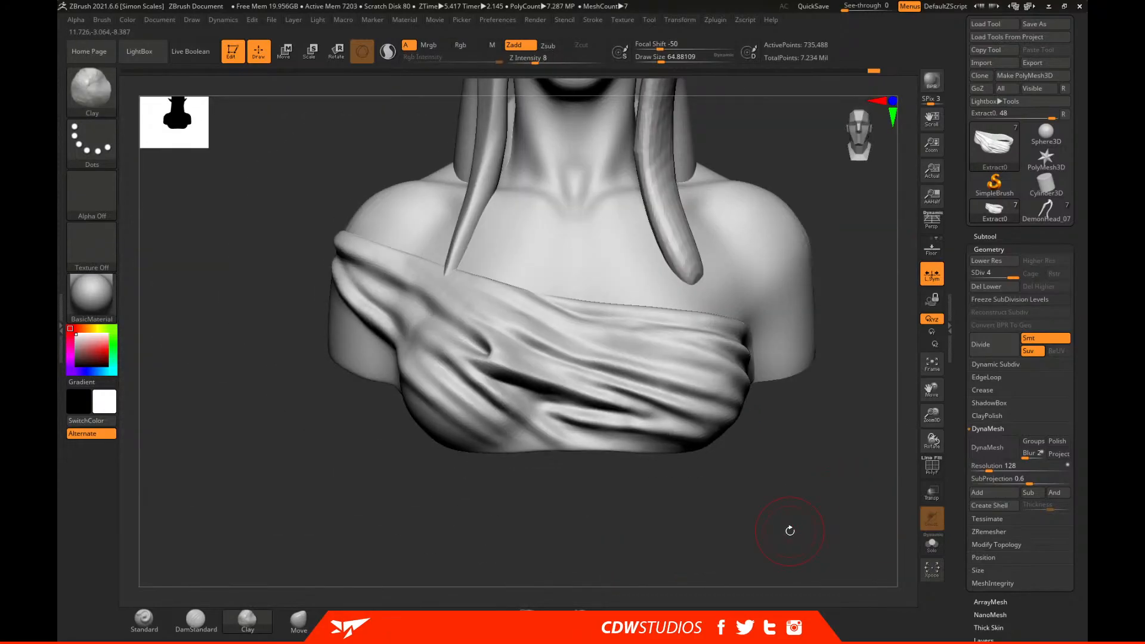
Reshape the folds between the covered shoulder and breast with Move, enlarging the brush to about 128.
left_click(299, 620)
mouse_move(488, 529)
left_mouse_down()
mouse_move(614, 516)
mouse_move(588, 358)
left_mouse_up()
key("space")
mouse_move(519, 339)
left_mouse_down()
mouse_move(500, 325)
mouse_move(530, 343)
mouse_move(504, 323)
mouse_move(498, 331)
left_mouse_up()
key("bracketright")
mouse_move(394, 456)
left_mouse_down()
mouse_move(447, 468)
mouse_move(430, 481)
mouse_move(438, 486)
left_mouse_up()
key("bracketright")
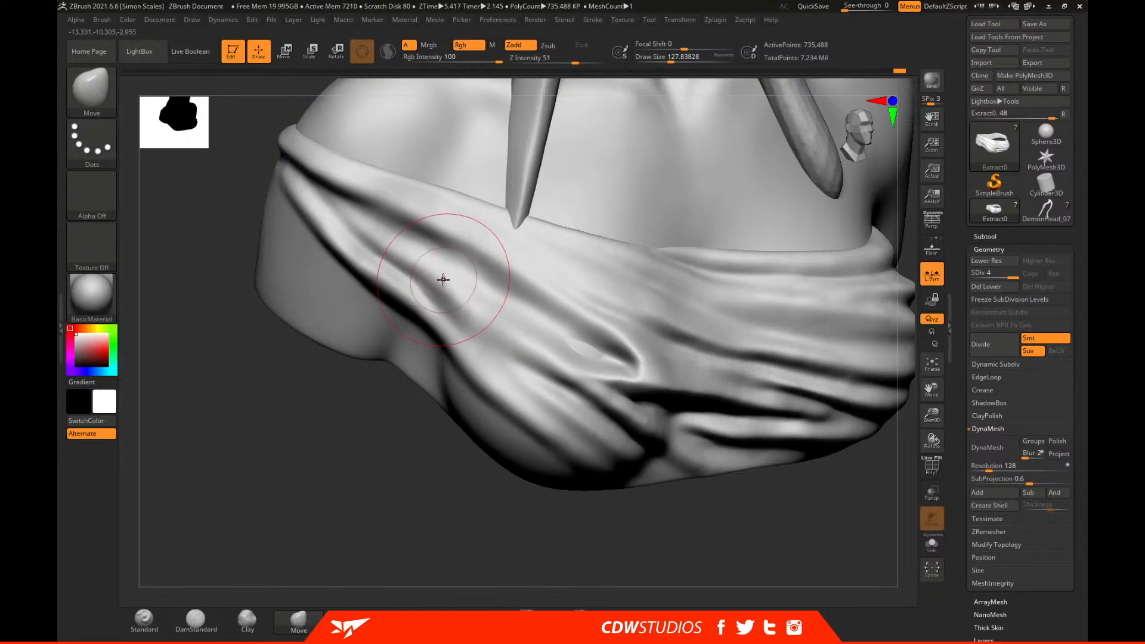
left_click_drag(442, 276, 356, 563)
Deepen the long crease from the covered shoulder's rim down to the fold's end with Standard at about 46.
left_click(144, 620)
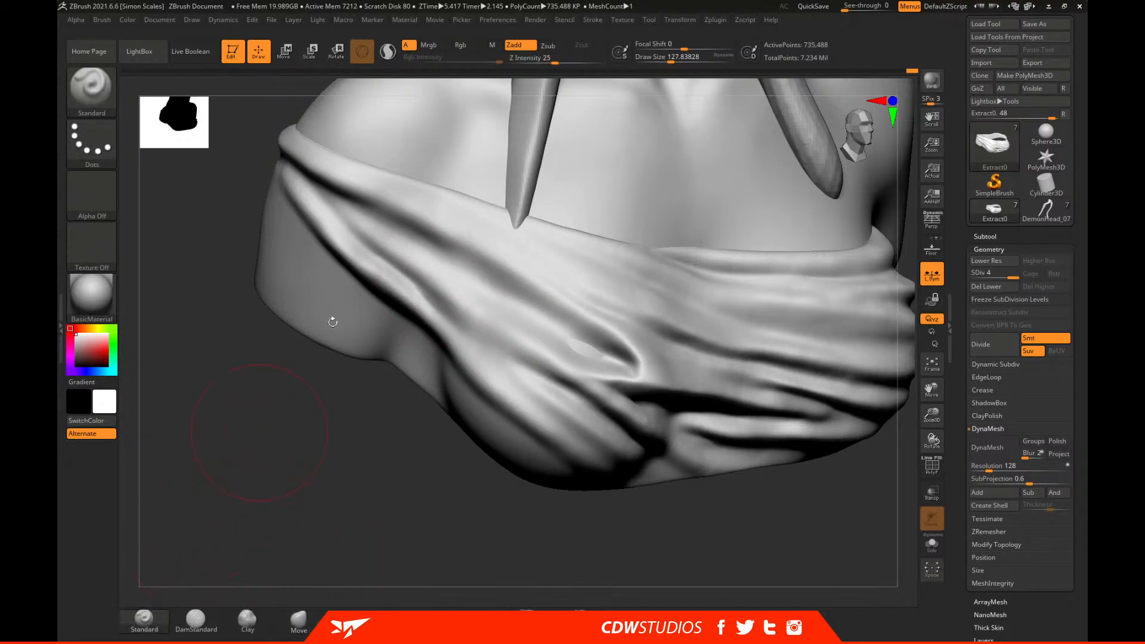
key("space")
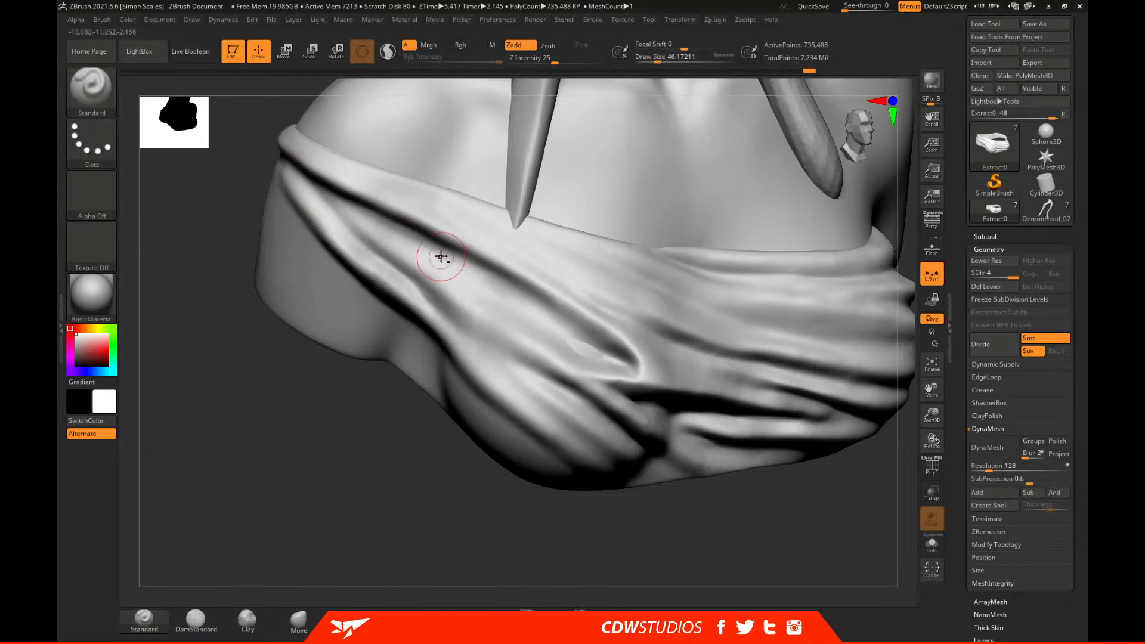
left_click_drag(442, 258, 603, 358)
left_click_drag(544, 306, 576, 341)
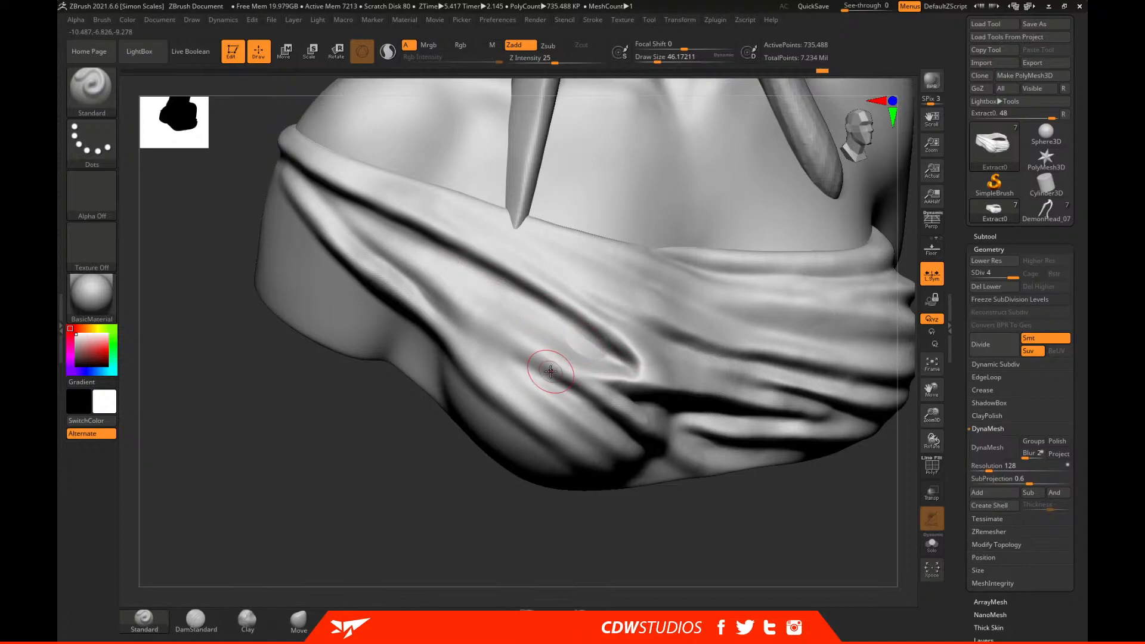
Smooth the rounded end of the long crease from the covered shoulder, using Clay at about 46.
key("b")
key("c")
key("l")
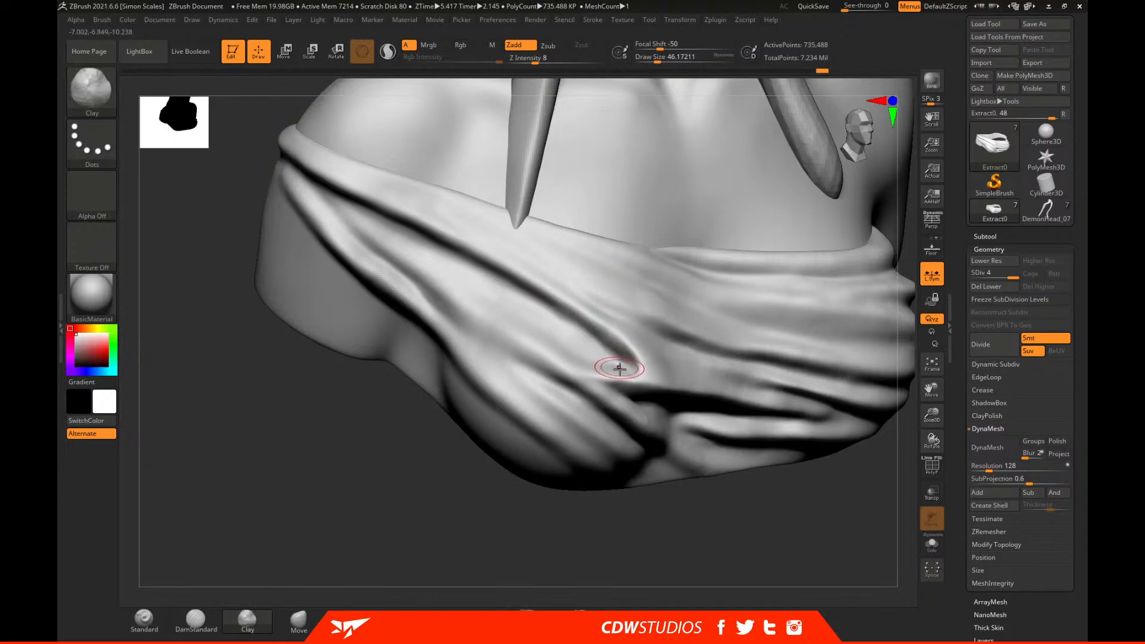
mouse_move(612, 339)
left_mouse_down("shift")
mouse_move(618, 359)
mouse_move(644, 364)
left_mouse_up("shift")
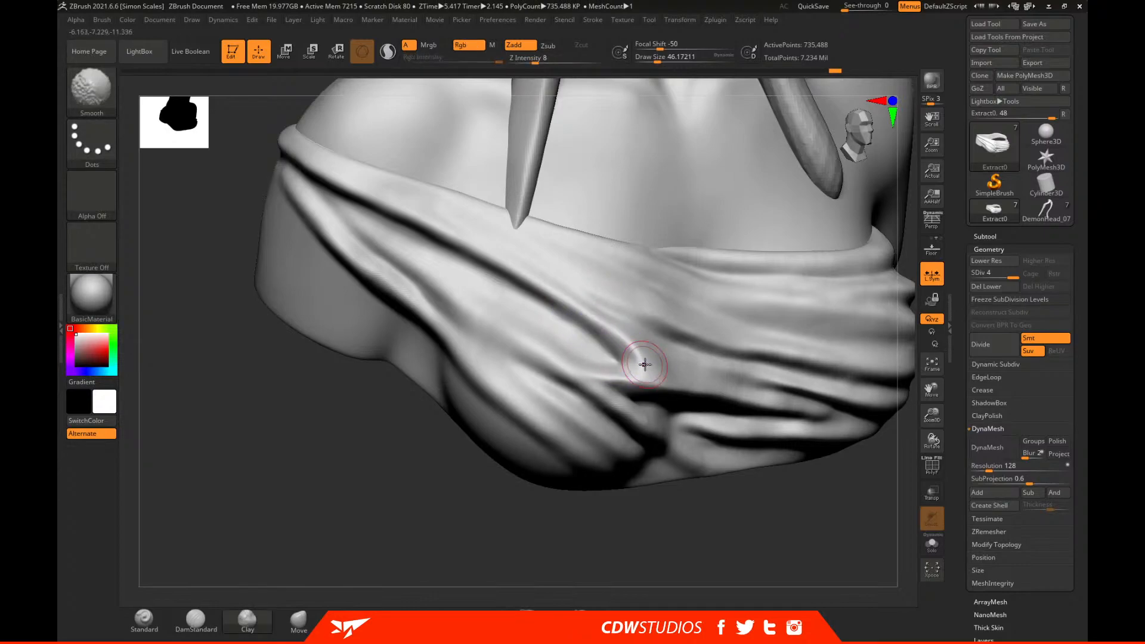
Build up the cloth beside the fold's end with Clay at about 83, and smooth the crease leading into it.
key("space")
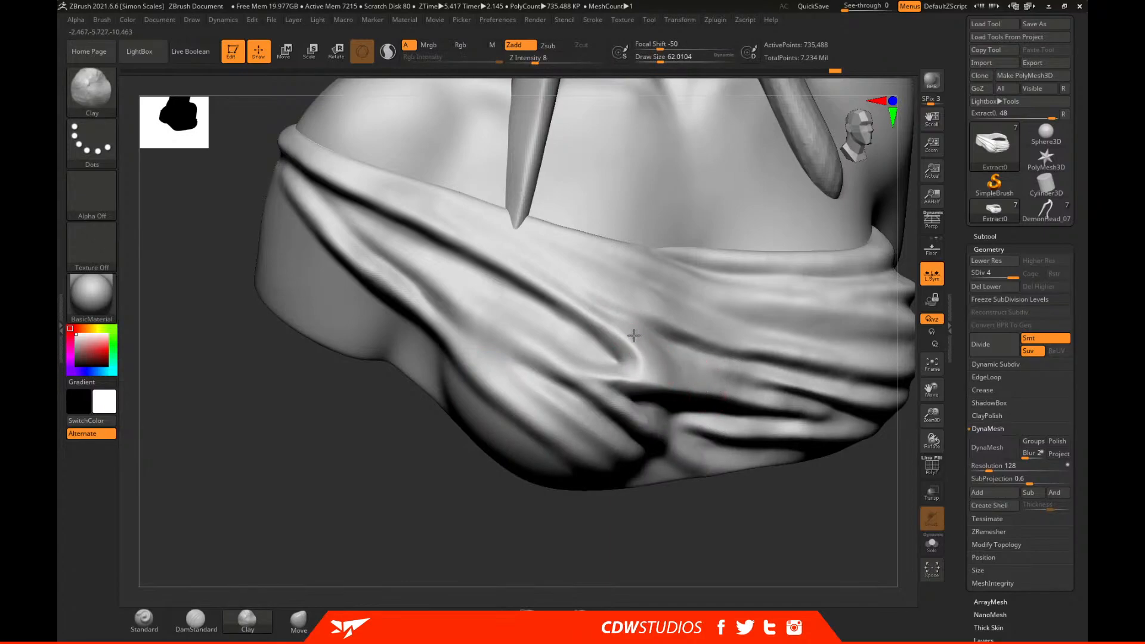
key("space")
mouse_move(686, 380)
left_mouse_down()
mouse_move(647, 338)
mouse_move(666, 360)
left_mouse_up()
left_click_drag(589, 310, 555, 301, "shift")
left_click_drag(618, 353, 567, 322, "shift")
mouse_move(512, 292)
right_mouse_down("alt")
mouse_move(487, 255)
mouse_move(643, 511)
mouse_move(741, 580)
right_mouse_up("alt")
left_click_drag(587, 352, 581, 393, "shift")
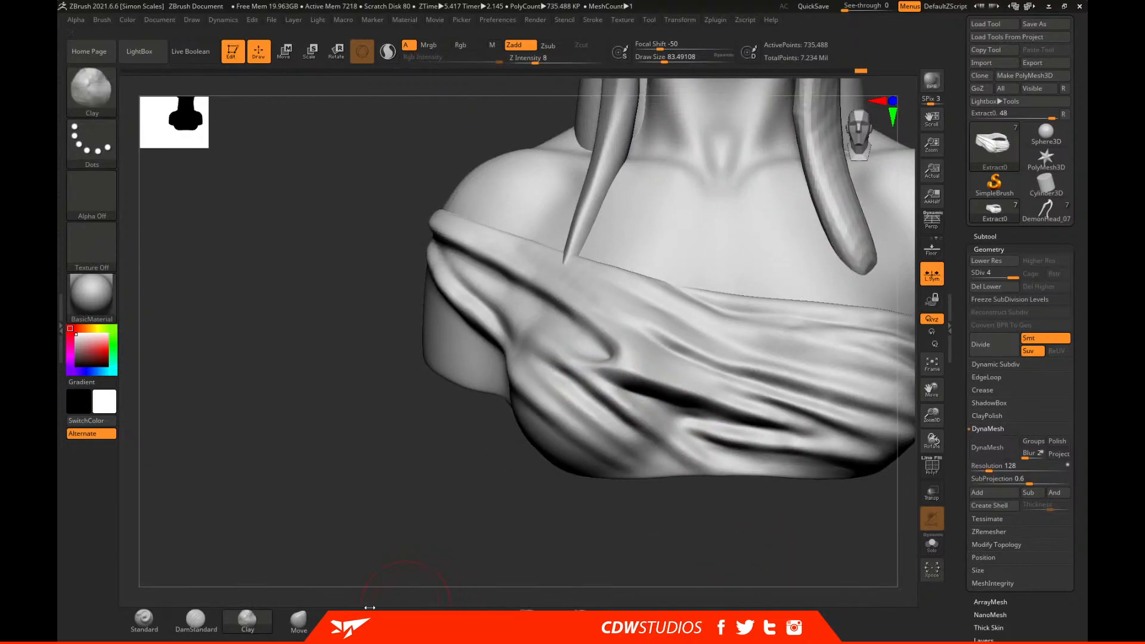
Reshape the fold's end and the dark crease beneath it with Move, and smooth the folds at the lower chest.
left_click(299, 621)
key("space")
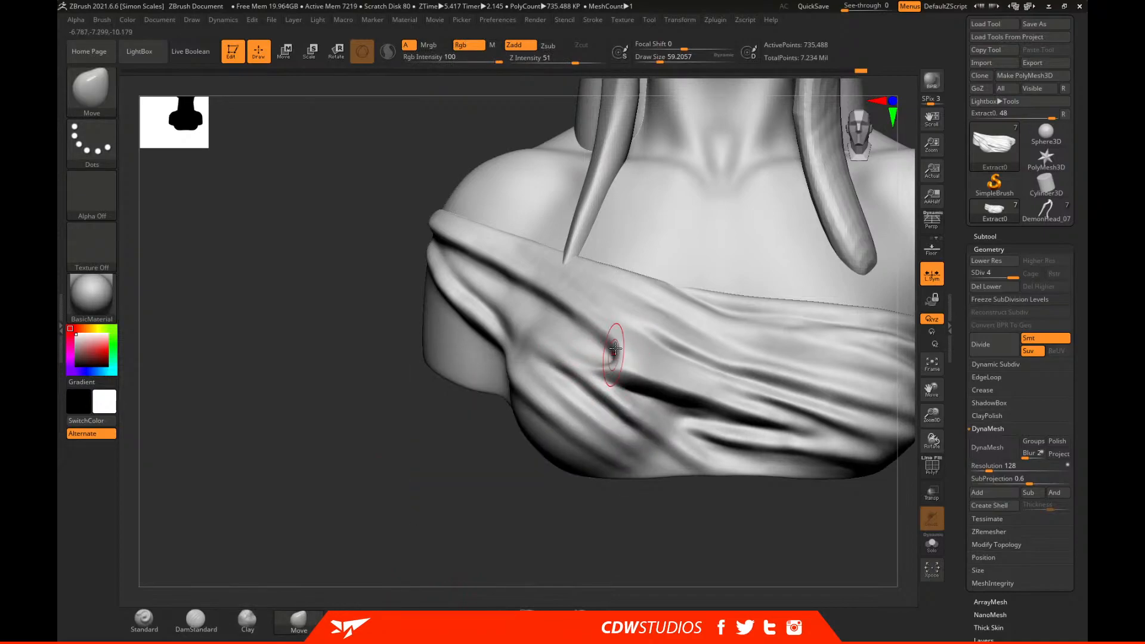
key("space")
left_click_drag(628, 392, 724, 410)
key("space")
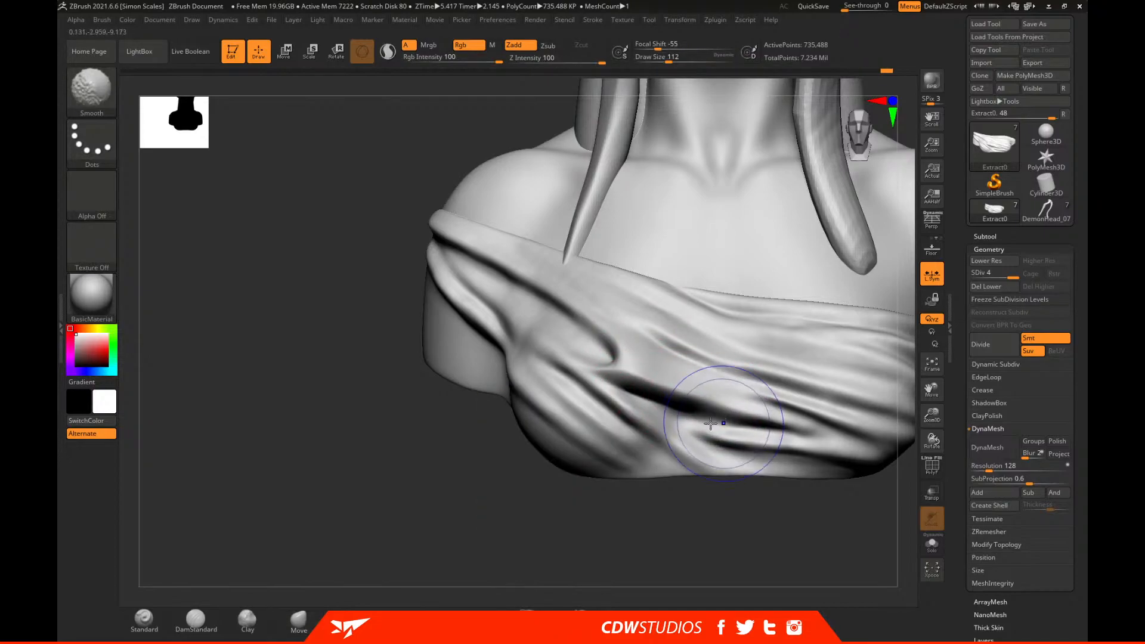
mouse_move(843, 490)
left_mouse_down()
mouse_move(748, 481)
mouse_move(637, 349)
left_mouse_up()
Adjust the chest cloth's outline as seen from above with Move at about 90.
key("space")
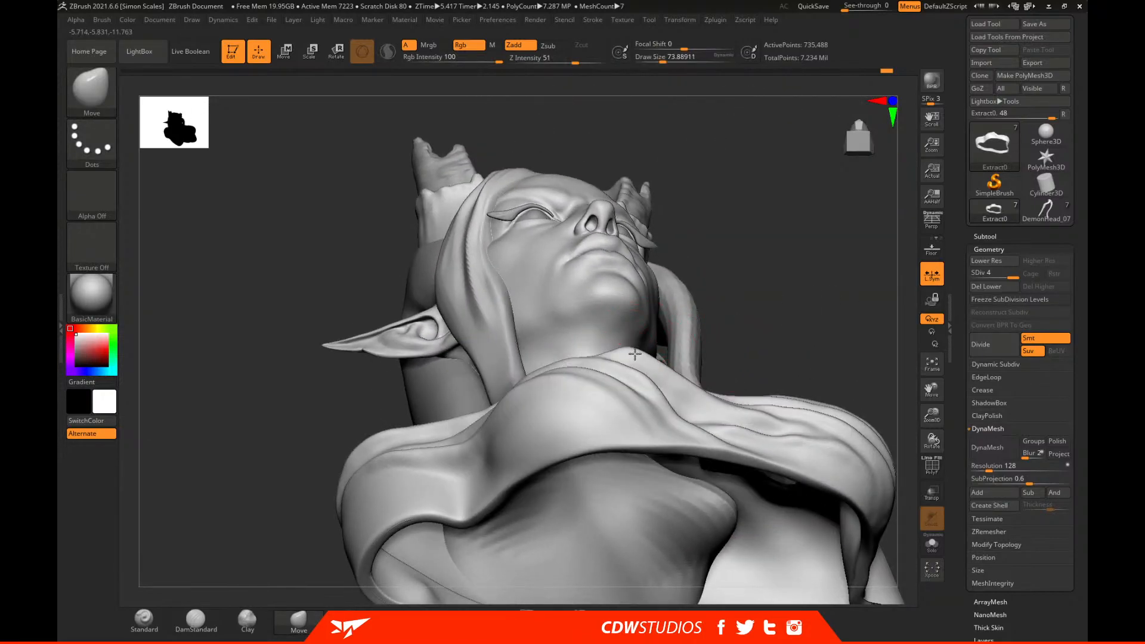
left_click_drag(769, 298, 626, 352)
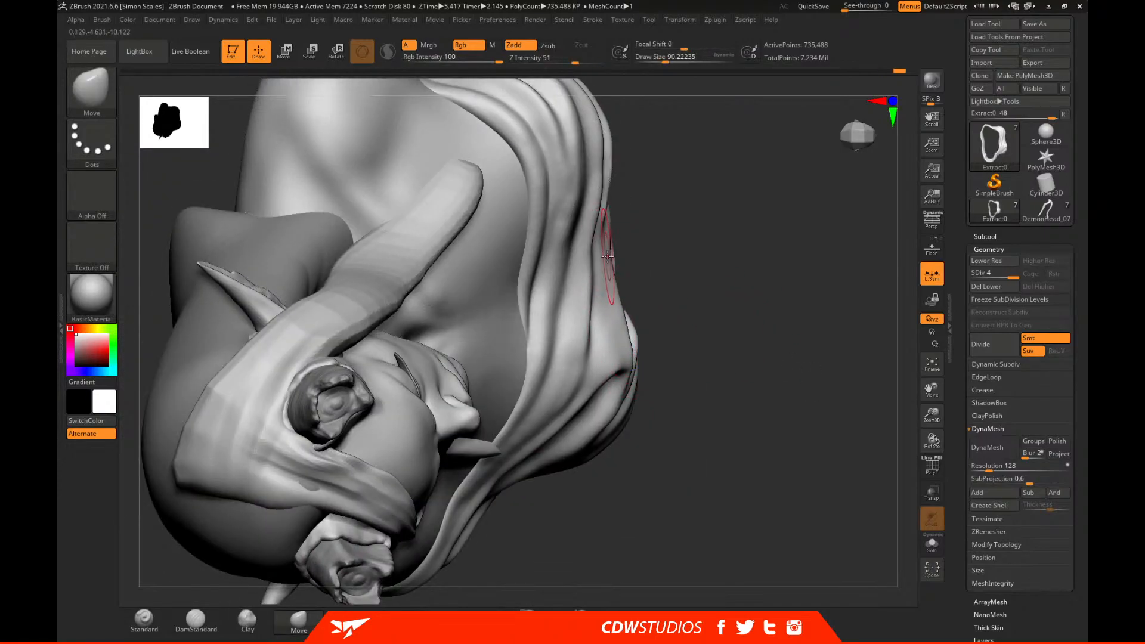
mouse_move(729, 366)
left_mouse_down()
mouse_move(800, 345)
mouse_move(733, 384)
left_mouse_up()
left_click_drag(662, 406, 693, 538, "alt")
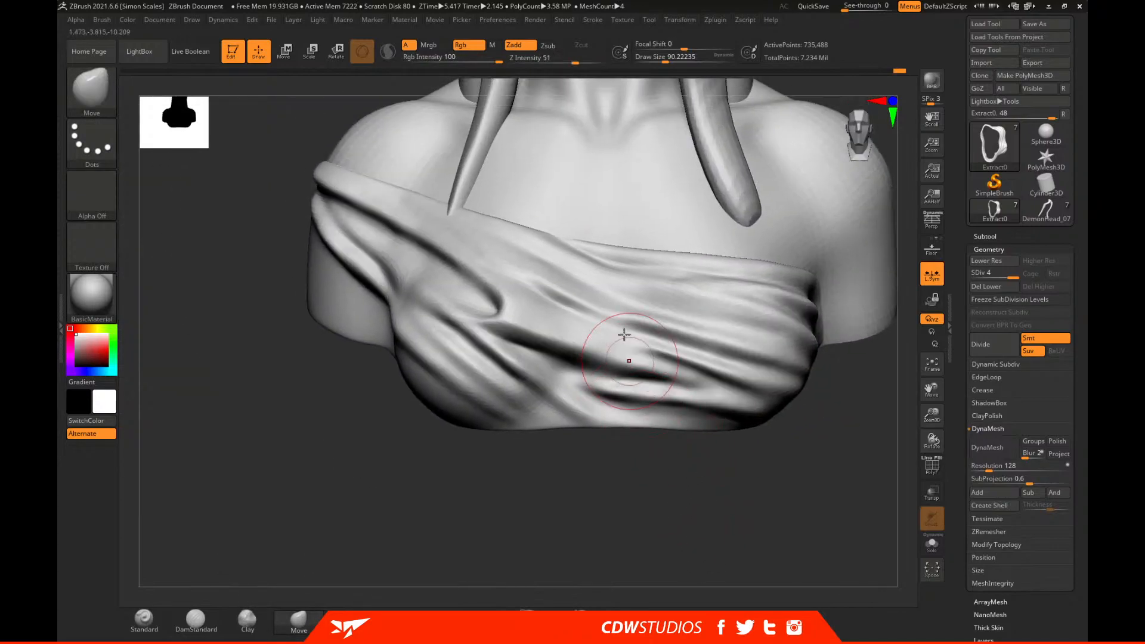
Refine the top's upper border across the chest with Move, enlarging the brush to about 112.
key("space")
left_click(547, 233)
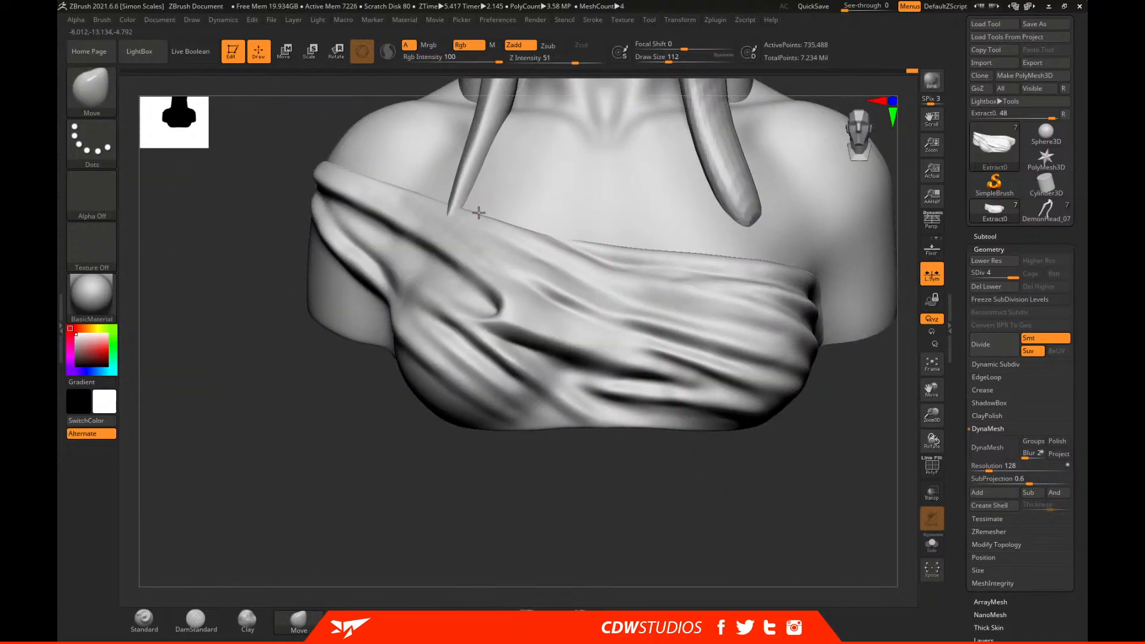
left_click_drag(650, 251, 631, 248)
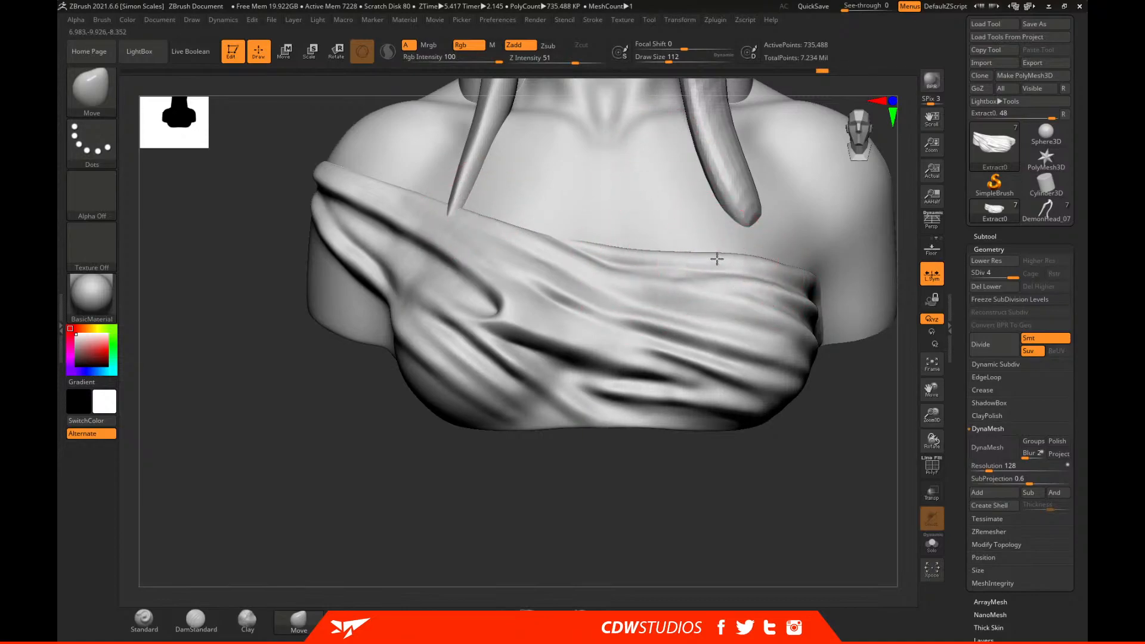
mouse_move(715, 468)
left_mouse_down()
mouse_move(660, 477)
mouse_move(685, 495)
mouse_move(653, 544)
mouse_move(674, 466)
left_mouse_up()
key("shift")
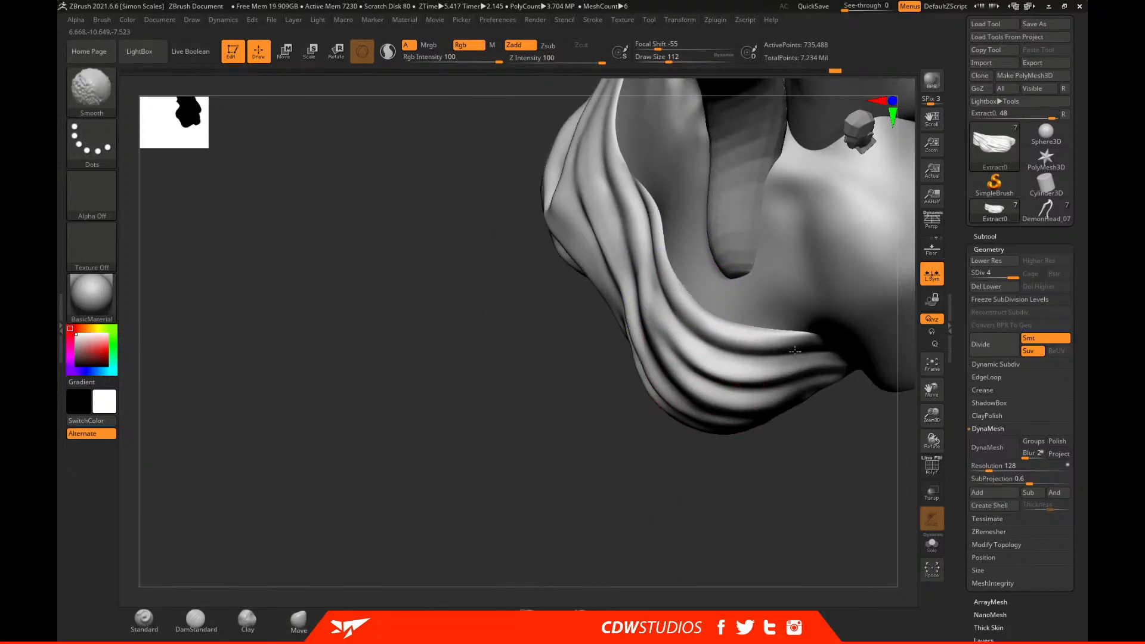
Carve a crease along the cloth's upper edge on the chest with the DamStandard brush at draw size about 46, and smooth it.
left_click(143, 621)
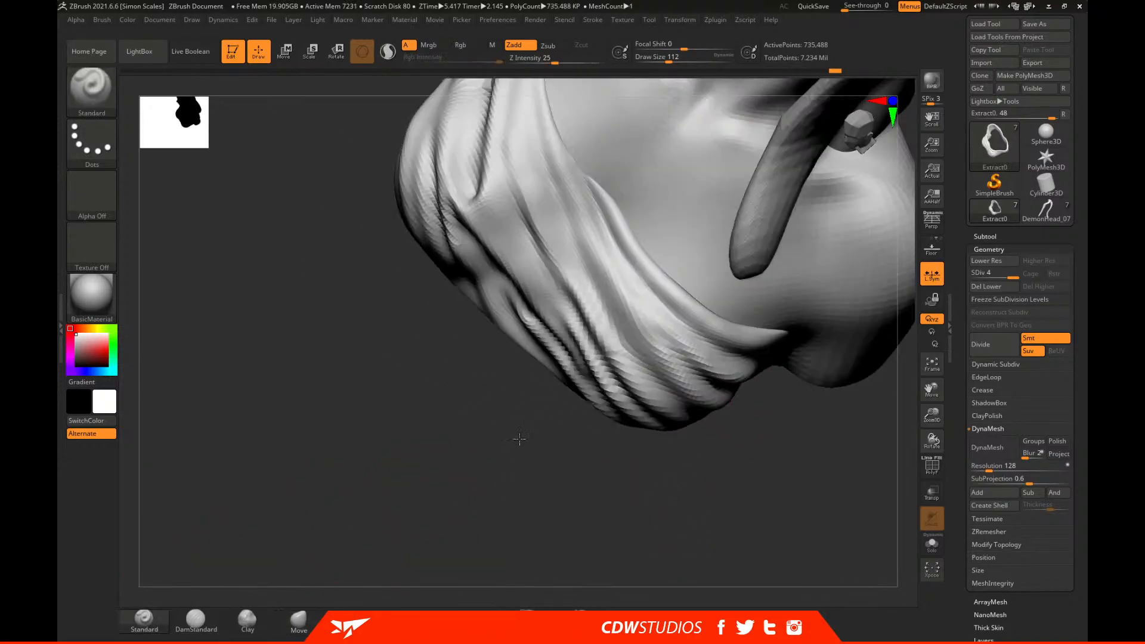
key("space")
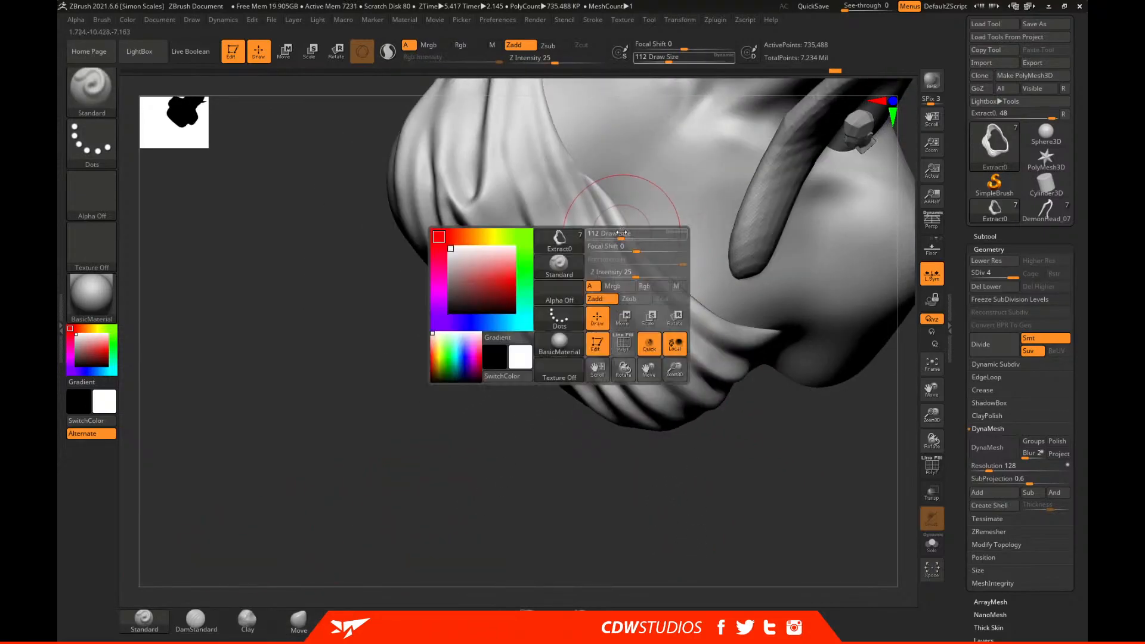
key("space")
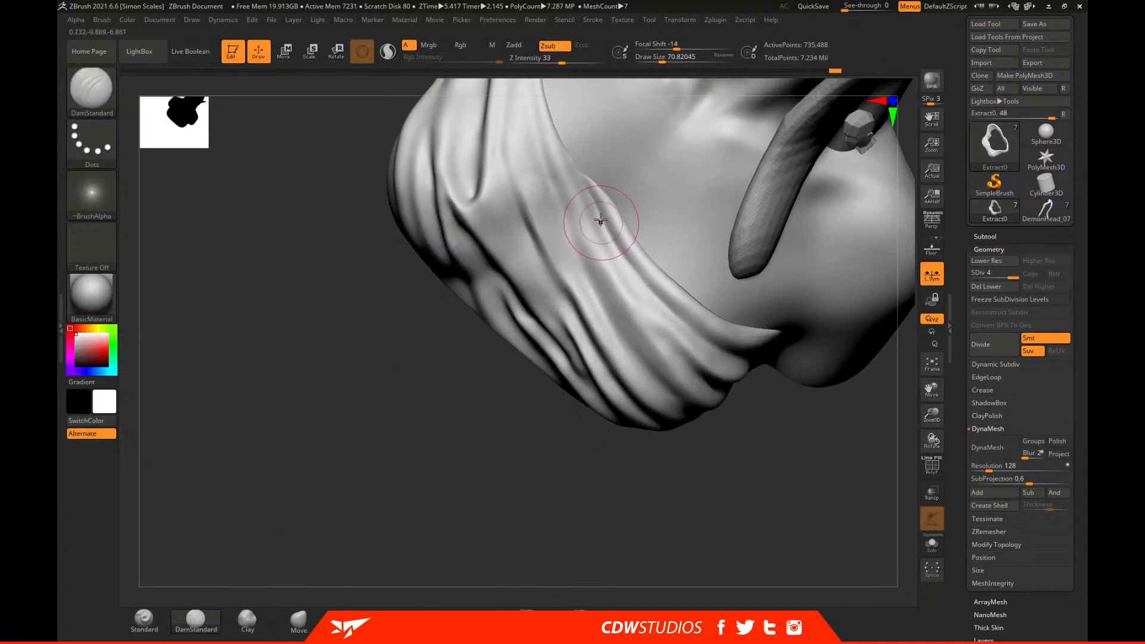
key("ctrl")
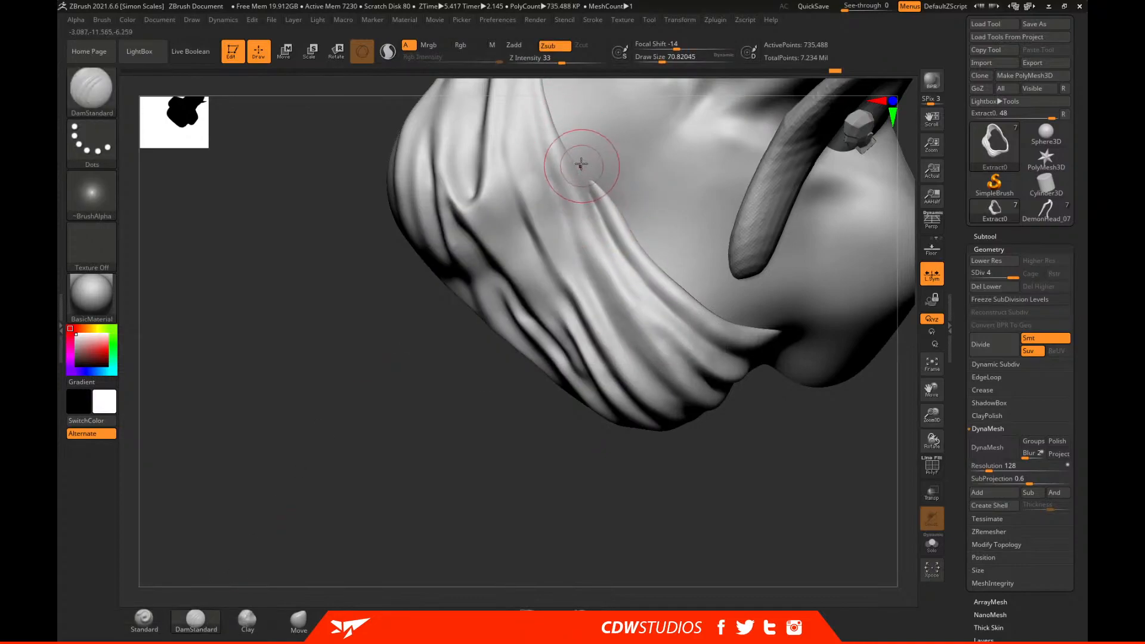
key("shift")
key("space")
left_click_drag(583, 166, 588, 195)
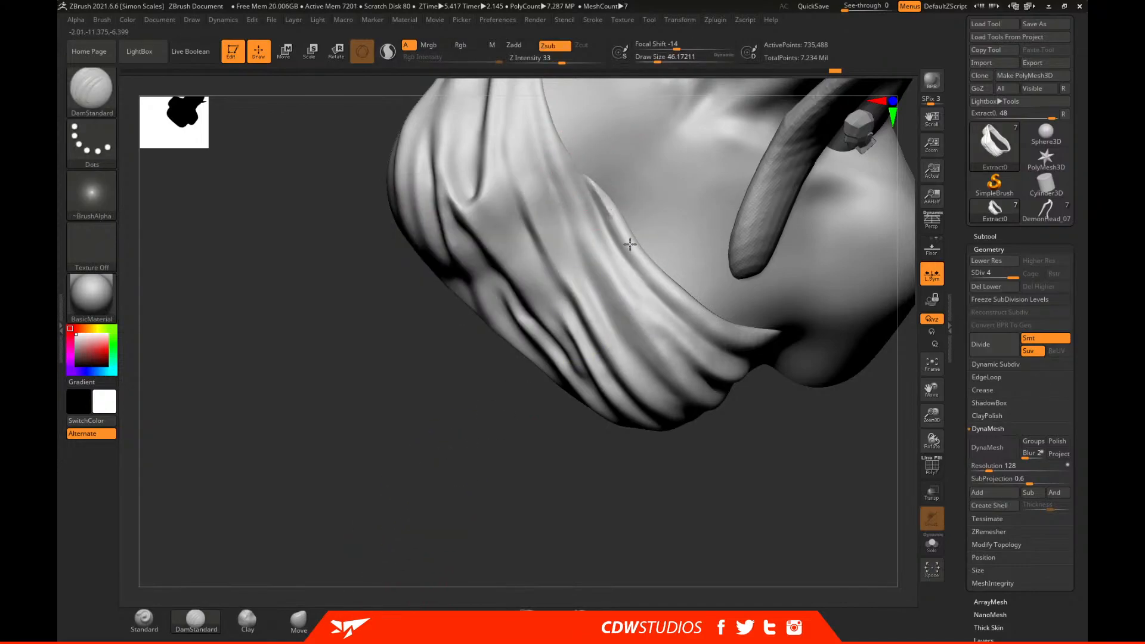
key("shift")
left_click_drag(664, 287, 715, 332, "shift")
Reshape the cloth's upper edge across the chest with the Move brush at draw size about 158.
mouse_move(739, 519)
left_mouse_down()
mouse_move(739, 539)
mouse_move(726, 529)
mouse_move(652, 580)
left_mouse_up()
left_click(302, 620)
key("space")
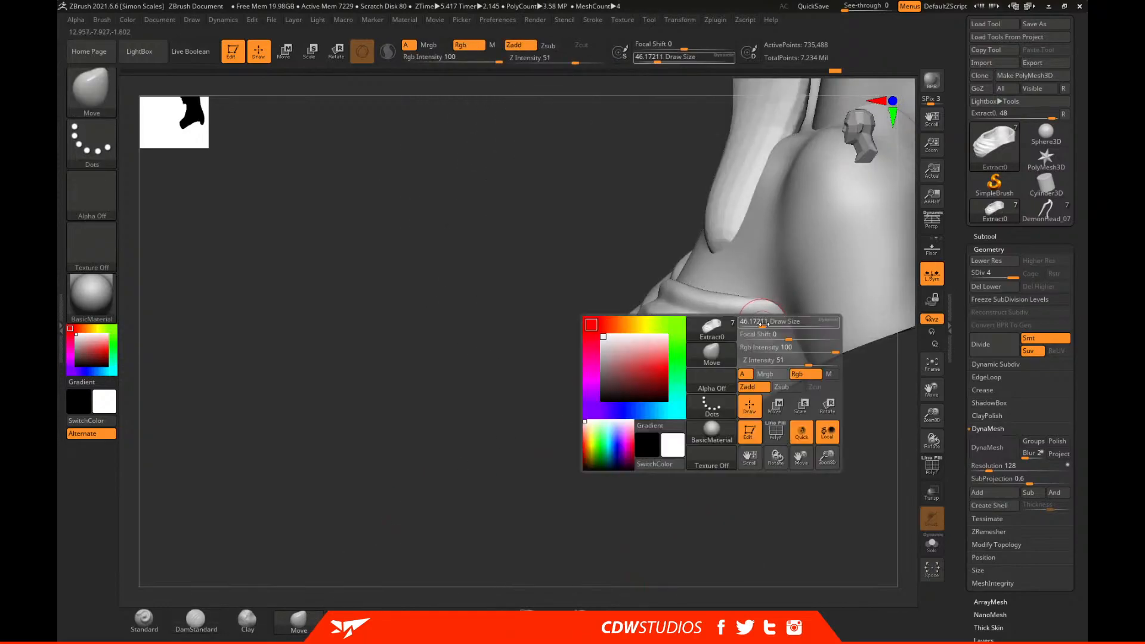
mouse_move(778, 323)
left_mouse_down()
mouse_move(806, 334)
mouse_move(774, 357)
left_mouse_up()
left_click_drag(753, 478, 808, 475)
mouse_move(815, 418)
left_mouse_down()
mouse_move(779, 456)
mouse_move(782, 393)
mouse_move(754, 332)
left_mouse_up()
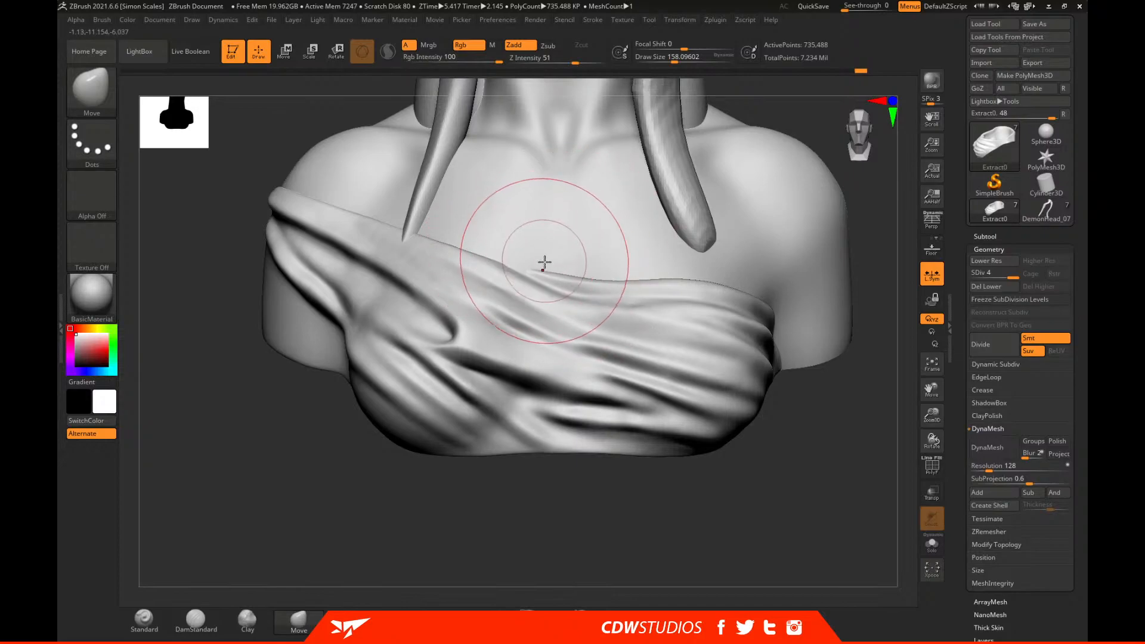
Refine the cloth's front contour from below with the Move brush at draw size about 116, and smooth it.
mouse_move(575, 511)
left_mouse_down()
mouse_move(653, 402)
mouse_move(626, 422)
mouse_move(536, 192)
mouse_move(632, 195)
left_mouse_up()
key("space")
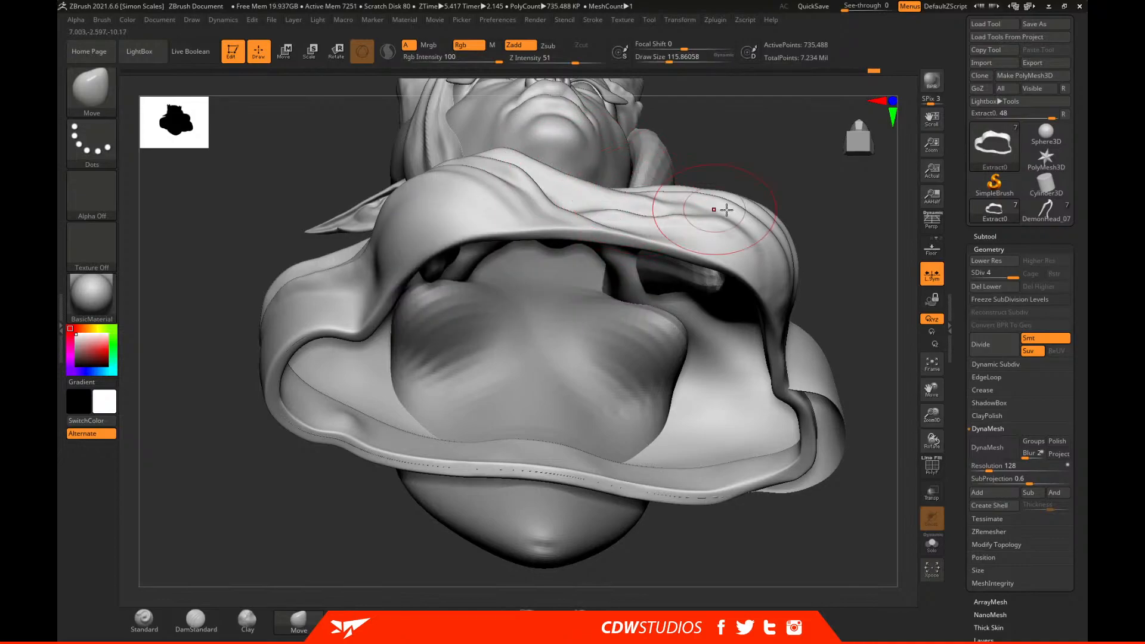
left_click_drag(879, 213, 859, 316)
left_click_drag(694, 200, 623, 190, "shift")
Sculpt and smooth folds running down from the bare shoulder's cloth edge with the Standard brush at draw sizes about 31 and 54.
mouse_move(674, 387)
left_mouse_down("alt")
mouse_move(674, 478)
mouse_move(716, 480)
mouse_move(683, 495)
mouse_move(754, 535)
mouse_move(714, 539)
mouse_move(700, 526)
left_mouse_up("alt")
left_click(144, 621)
left_click_drag(499, 490, 523, 490)
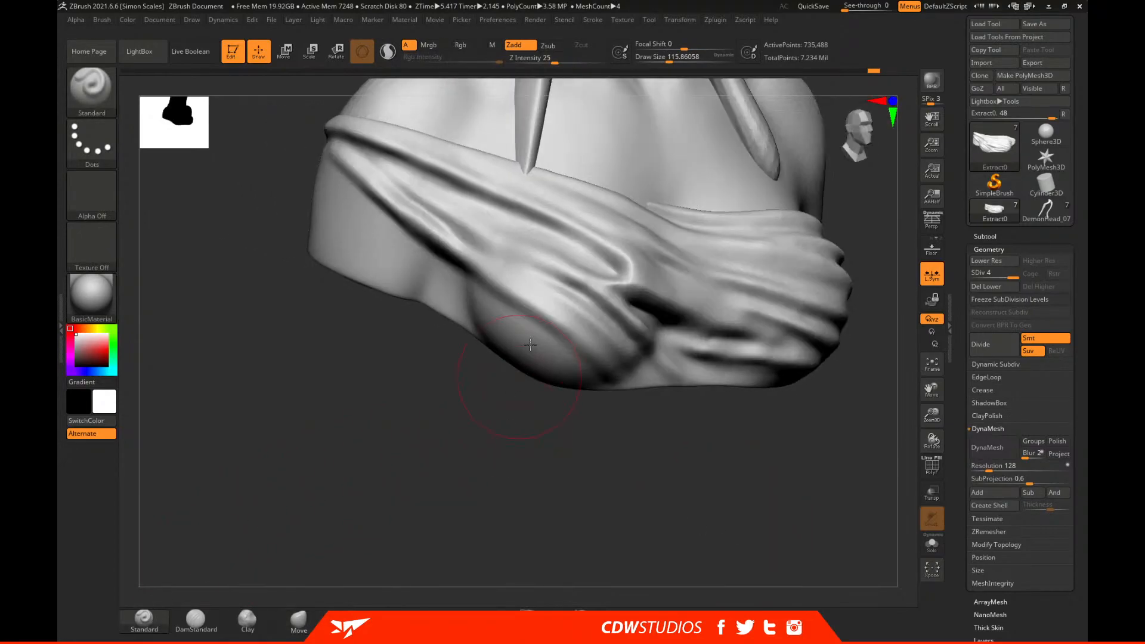
key("space")
left_click_drag(526, 322, 515, 321)
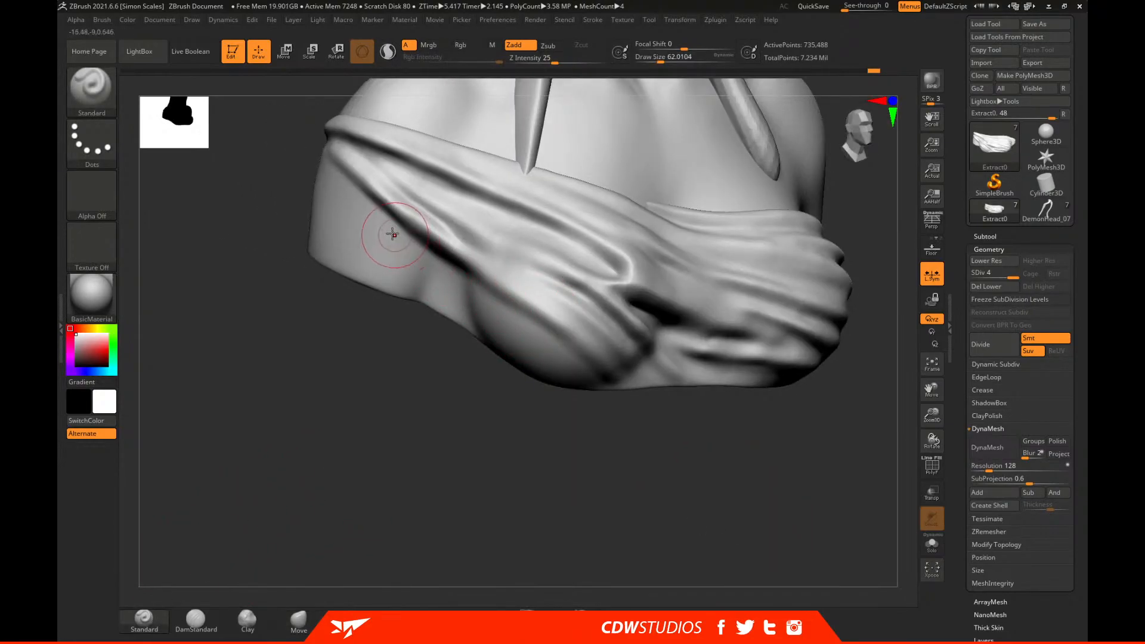
mouse_move(434, 424)
left_mouse_down()
mouse_move(483, 491)
mouse_move(478, 327)
mouse_move(462, 328)
left_mouse_up()
key("space")
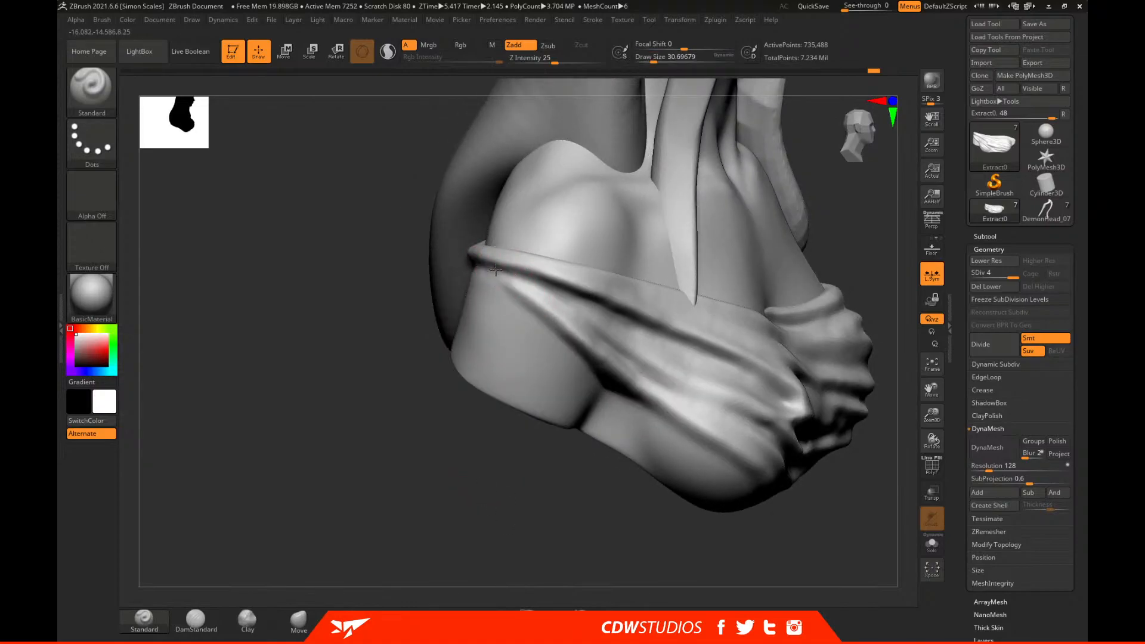
left_click_drag(494, 273, 580, 332)
key("space")
left_click_drag(525, 296, 608, 362)
key("shift")
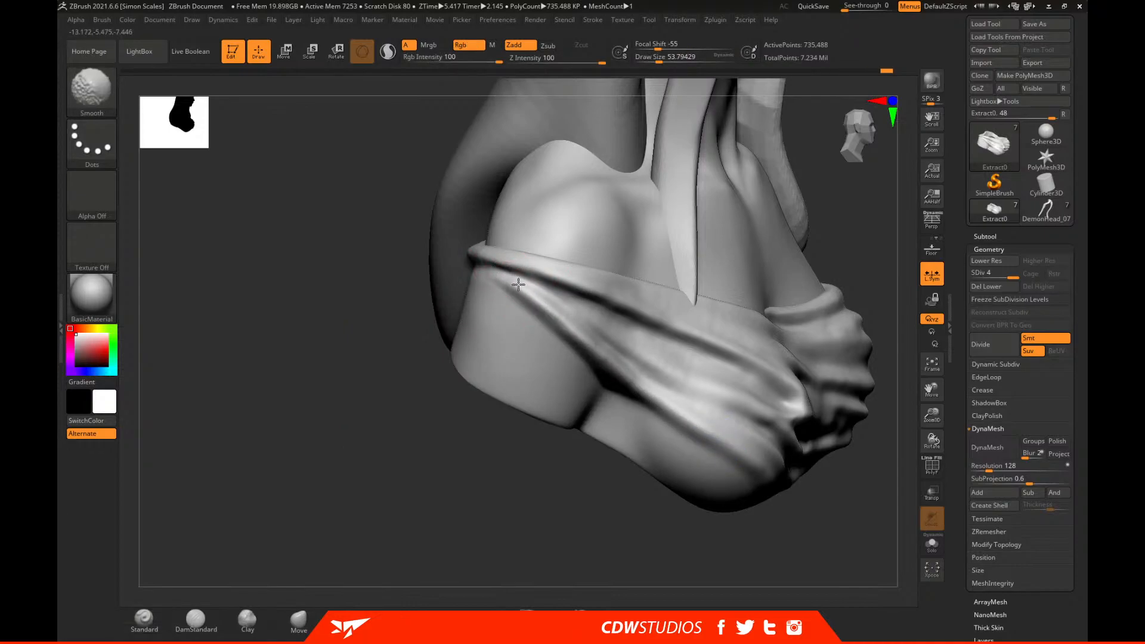
Extend the upper-arm folds toward the chest with the Standard brush at draw size about 51, smoothing where they meet.
mouse_move(710, 533)
left_mouse_down("alt")
mouse_move(603, 332)
mouse_move(643, 345)
left_mouse_up("alt")
key("space")
left_click_drag(567, 283, 583, 309, "shift")
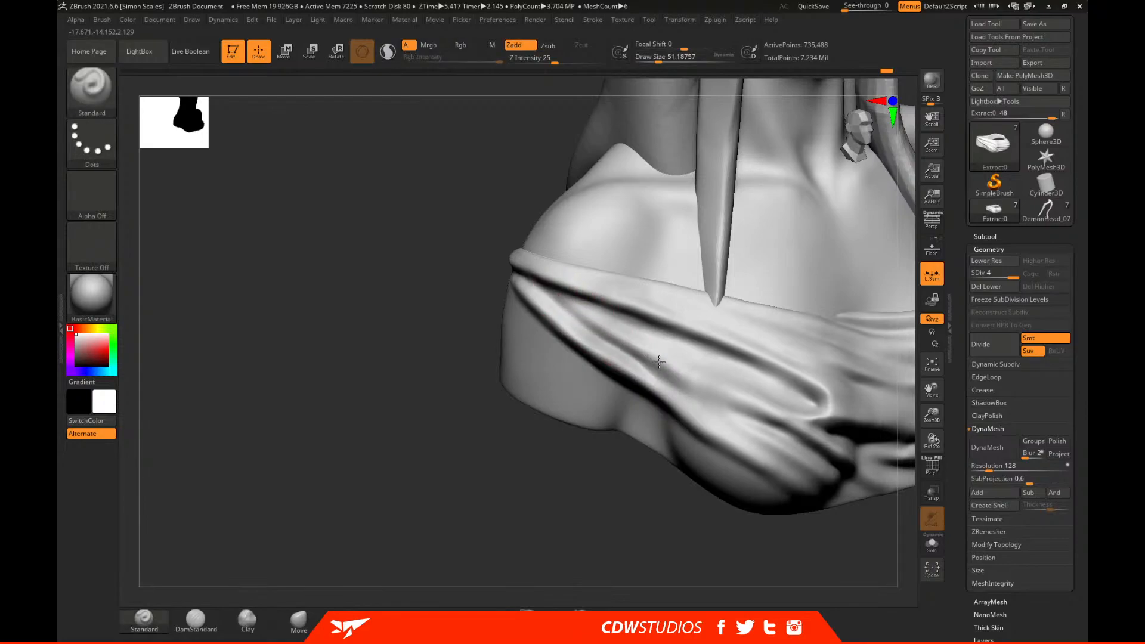
mouse_move(685, 376)
left_mouse_down()
mouse_move(762, 440)
mouse_move(756, 416)
mouse_move(785, 434)
mouse_move(729, 411)
left_mouse_up()
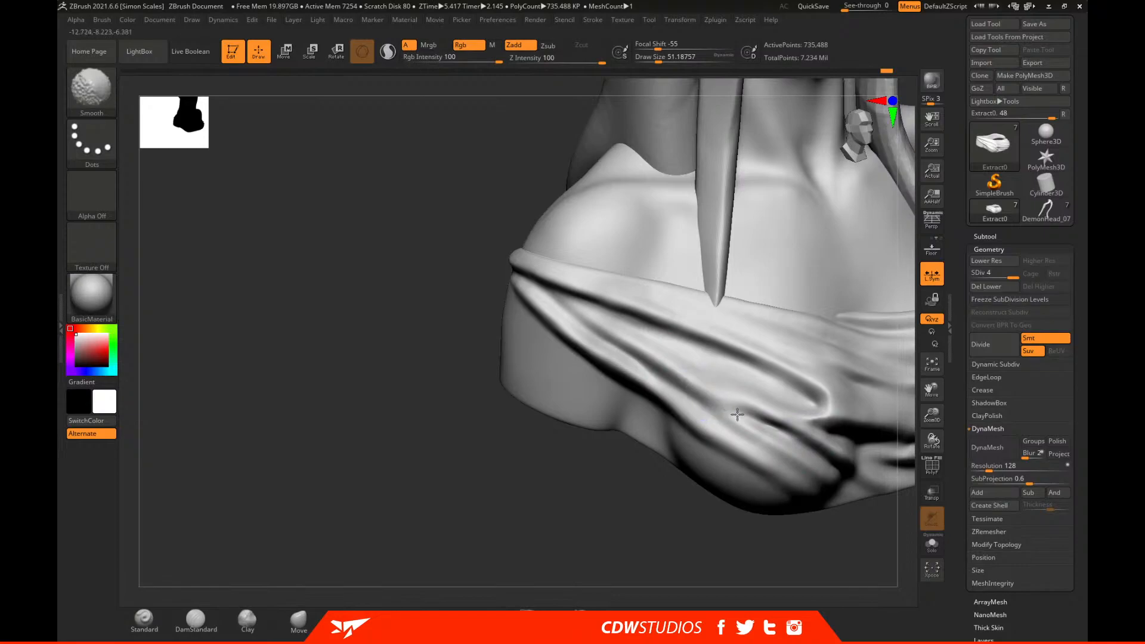
mouse_move(572, 525)
left_mouse_down()
mouse_move(581, 534)
mouse_move(519, 534)
mouse_move(429, 399)
left_mouse_up()
left_click_drag(614, 468, 484, 454, "shift")
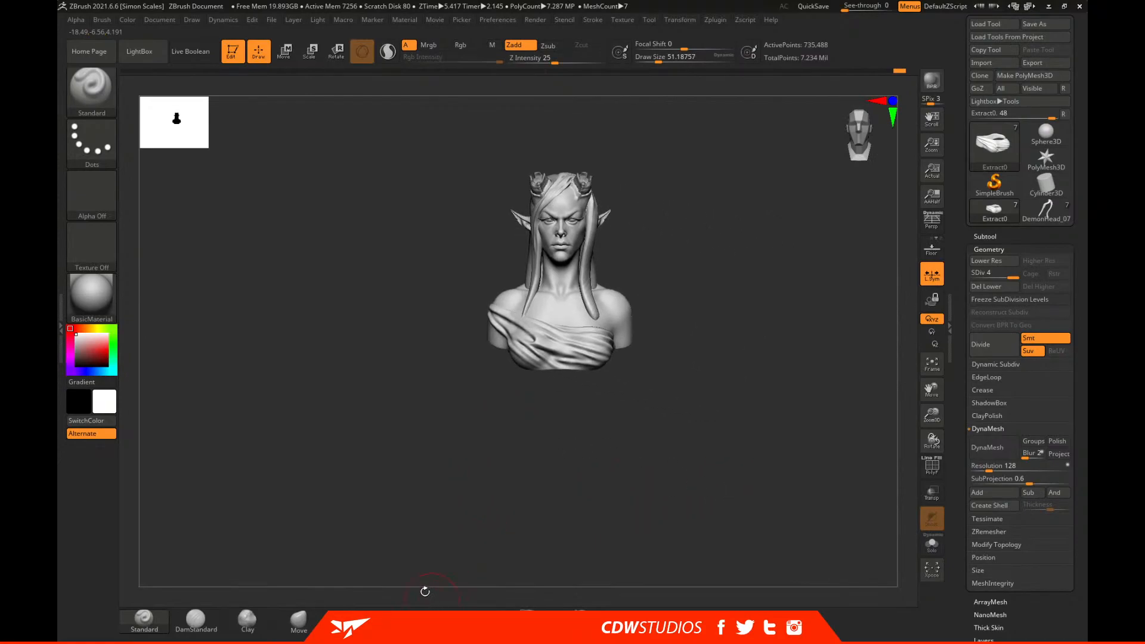
Adjust the shape of the cloth across the chest with the Move brush at draw size about 132.
left_click(296, 628)
mouse_move(798, 312)
left_mouse_down("alt")
mouse_move(760, 504)
mouse_move(770, 519)
left_mouse_up("alt")
key("space")
left_click_drag(676, 421, 690, 421)
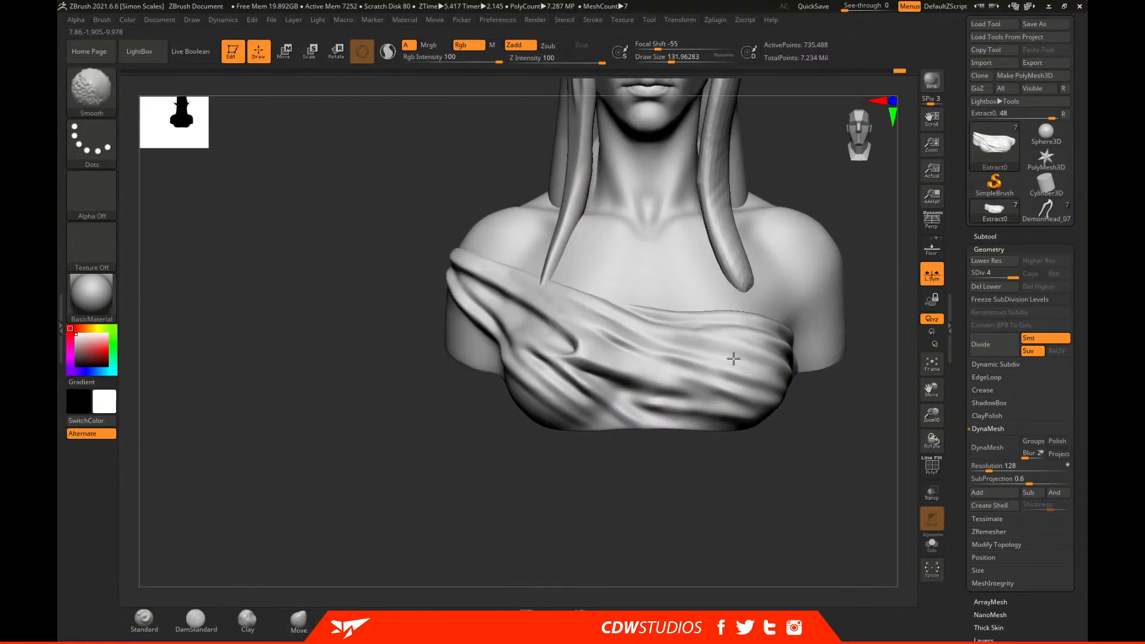
left_click_drag(813, 503, 764, 314, "alt")
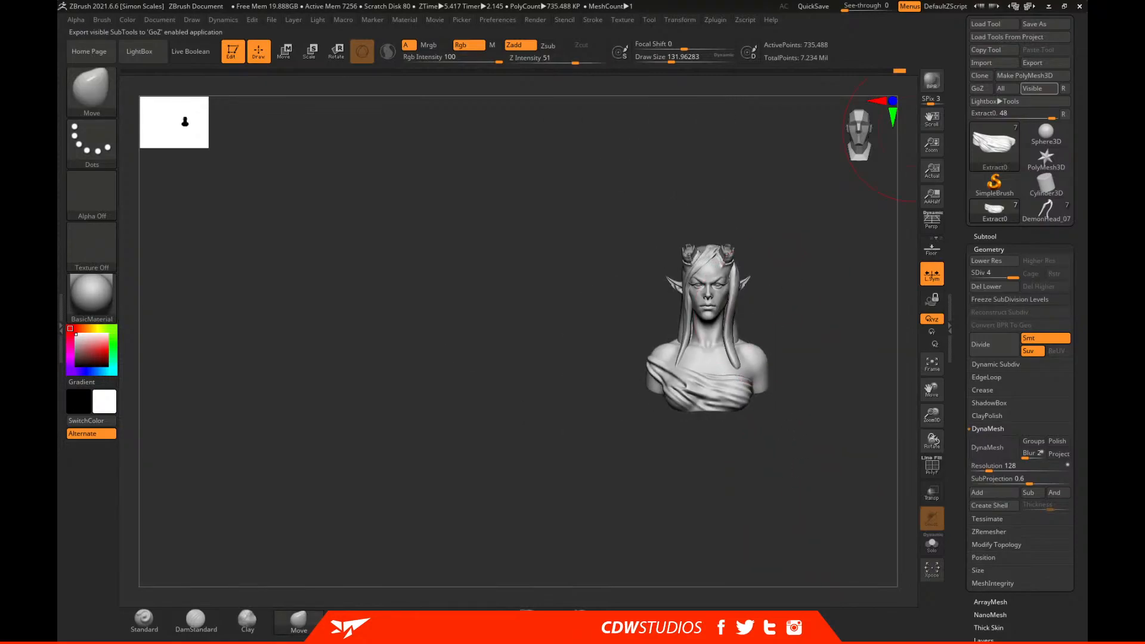
Choose the Standard brush and hide the back hair subtool PM3D_Sphere3D1_1 to expose the cloth on the back.
left_click_drag(664, 455, 809, 502)
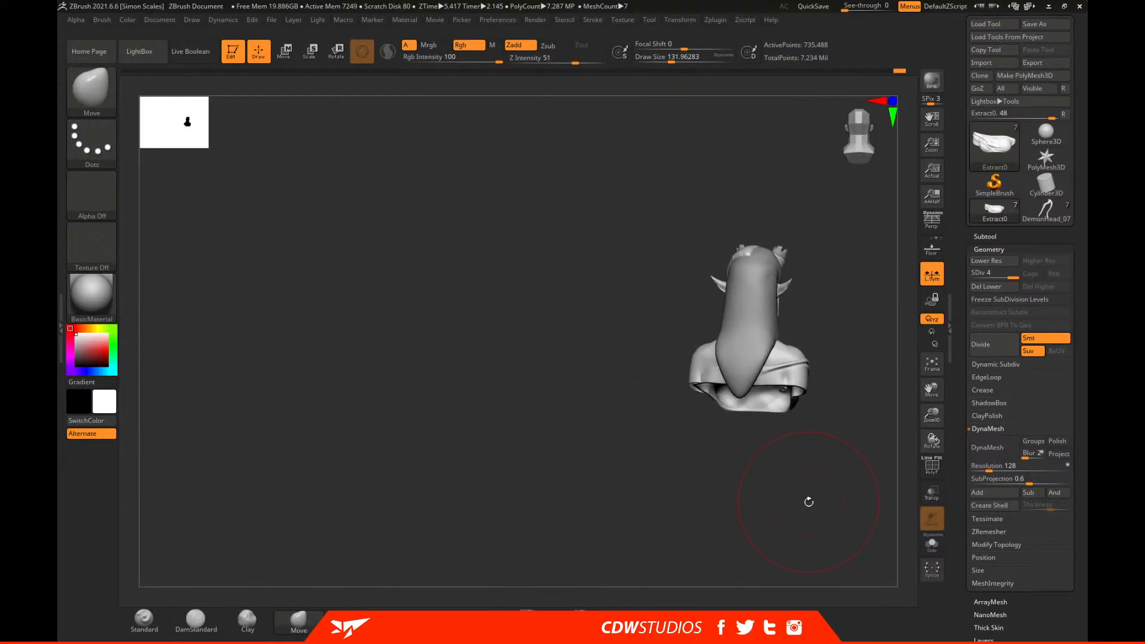
left_click(144, 620)
left_click_drag(677, 485, 861, 498)
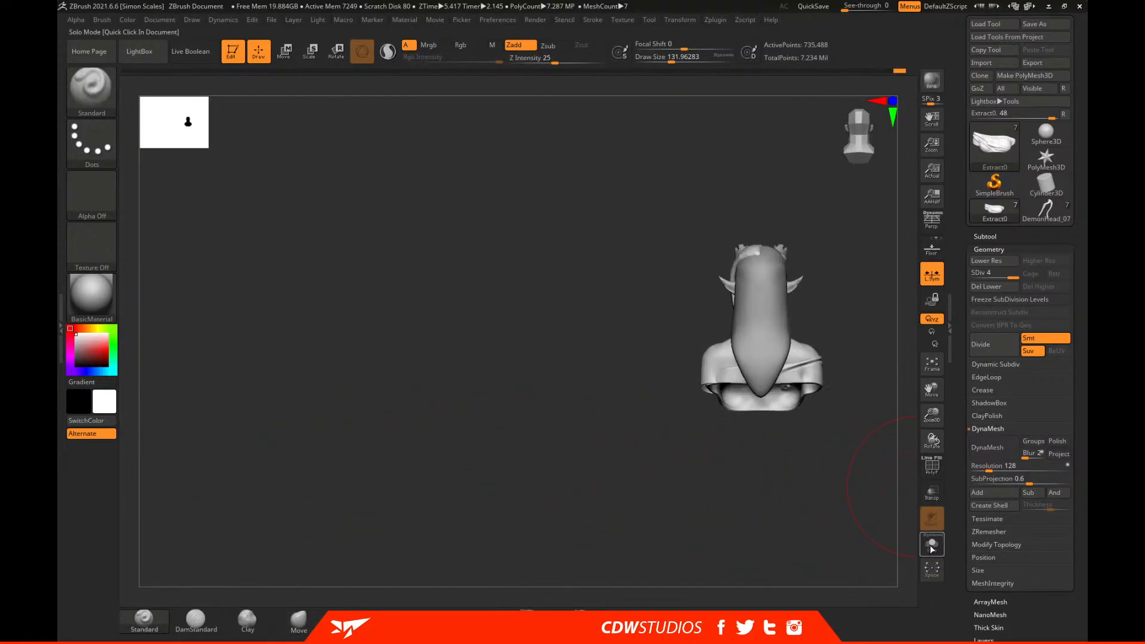
left_click(990, 236)
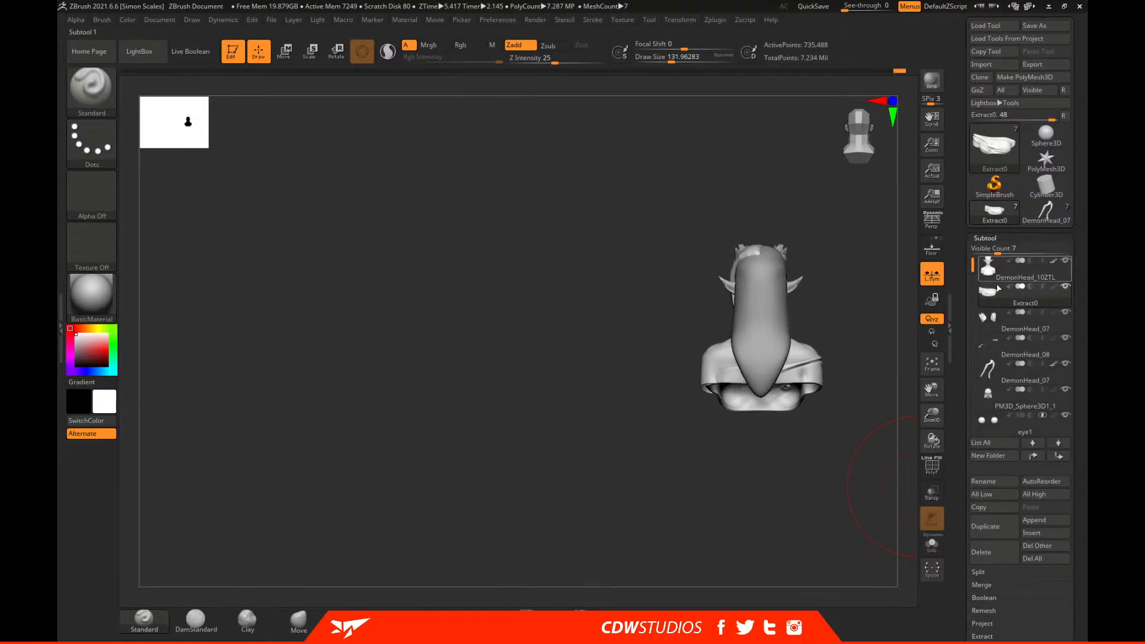
left_click_drag(971, 268, 974, 303)
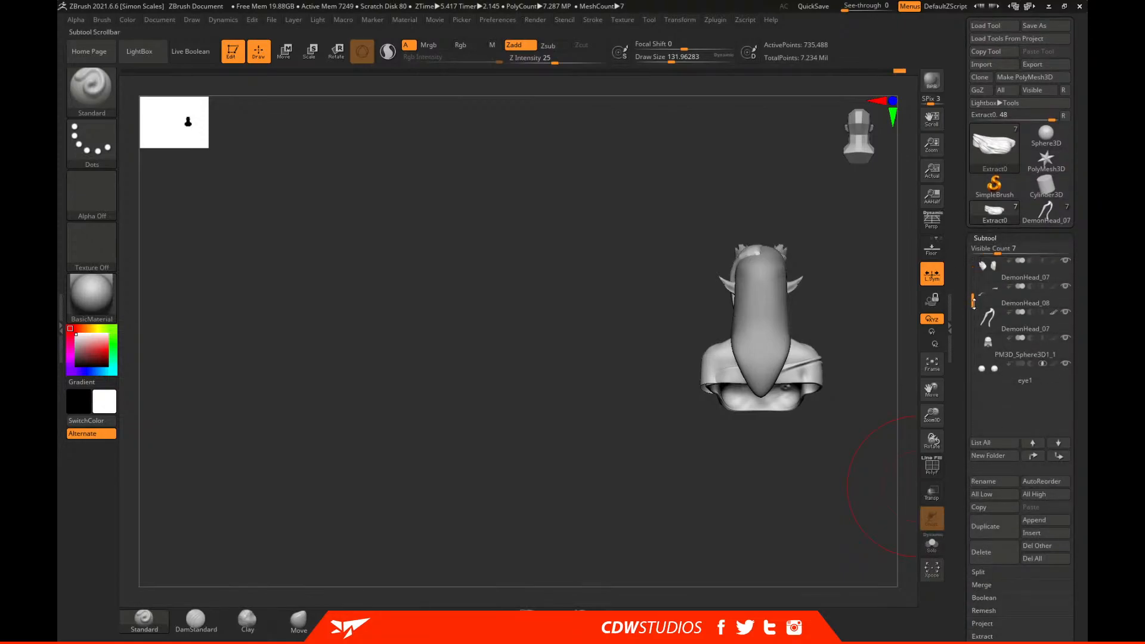
left_click(1066, 337)
Sculpt a long fold across the cloth on the back with the Standard brush at draw size about 39.
mouse_move(841, 467)
left_mouse_down()
mouse_move(847, 430)
mouse_move(807, 352)
left_mouse_up()
key("space")
left_click_drag(716, 358, 699, 357)
left_click_drag(877, 244, 774, 409, "alt")
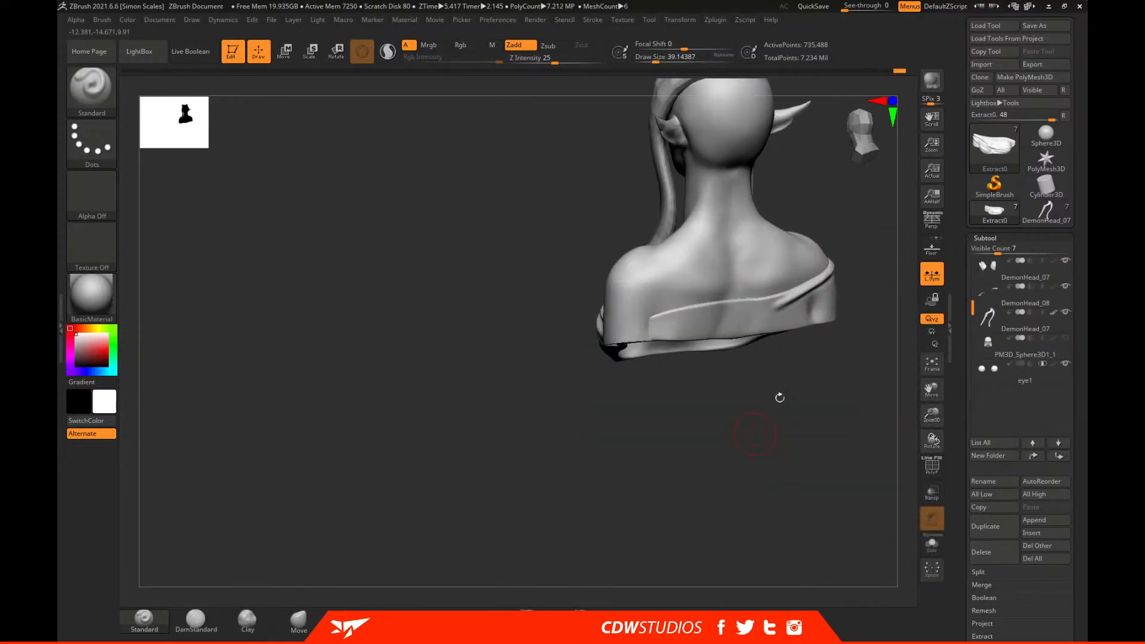
mouse_move(873, 286)
left_mouse_down()
mouse_move(890, 280)
mouse_move(773, 330)
mouse_move(713, 330)
mouse_move(774, 300)
mouse_move(633, 329)
left_mouse_up()
Add finer folds across the cloth on the back at draw size about 23, and smooth them.
key("space")
left_click_drag(749, 305, 609, 331)
left_click_drag(772, 301, 629, 322)
left_click_drag(723, 307, 642, 317)
key("shift")
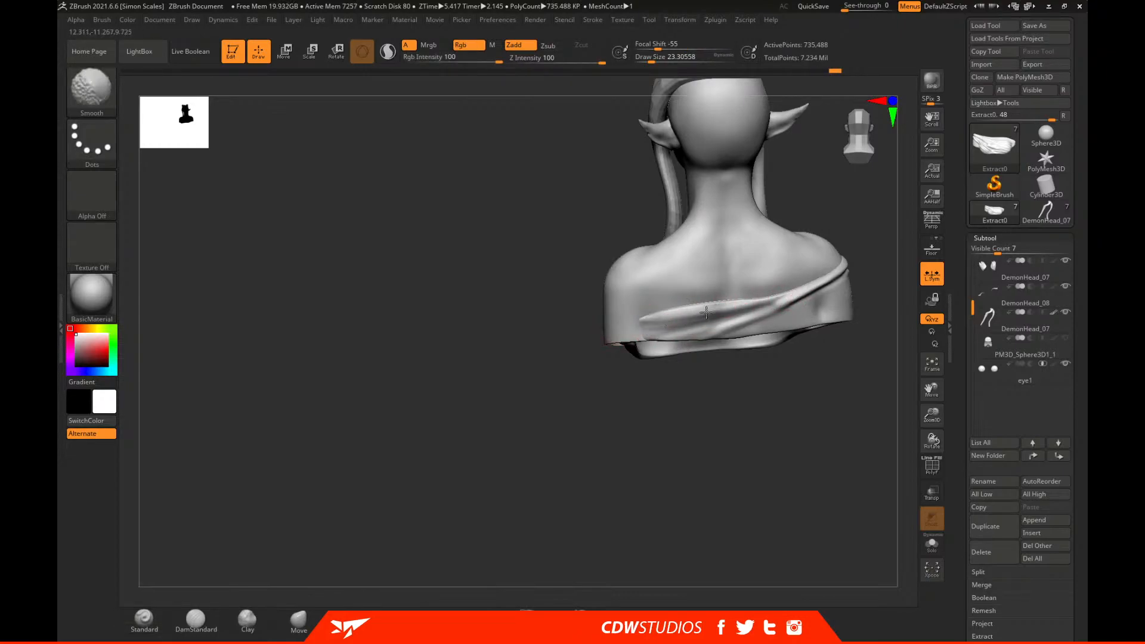
left_click_drag(736, 311, 647, 328, "shift")
left_click_drag(629, 388, 647, 417, "alt")
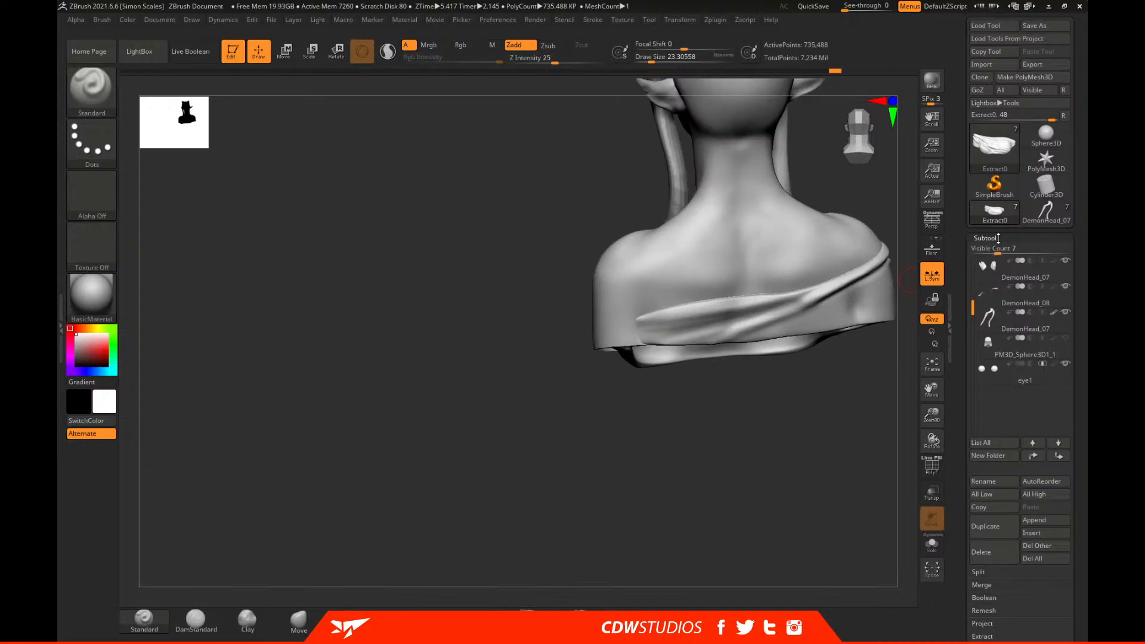
Set the cloth subtool's subdivision level to 3.
left_click(994, 238)
left_click(989, 249)
left_click_drag(1008, 269, 997, 269)
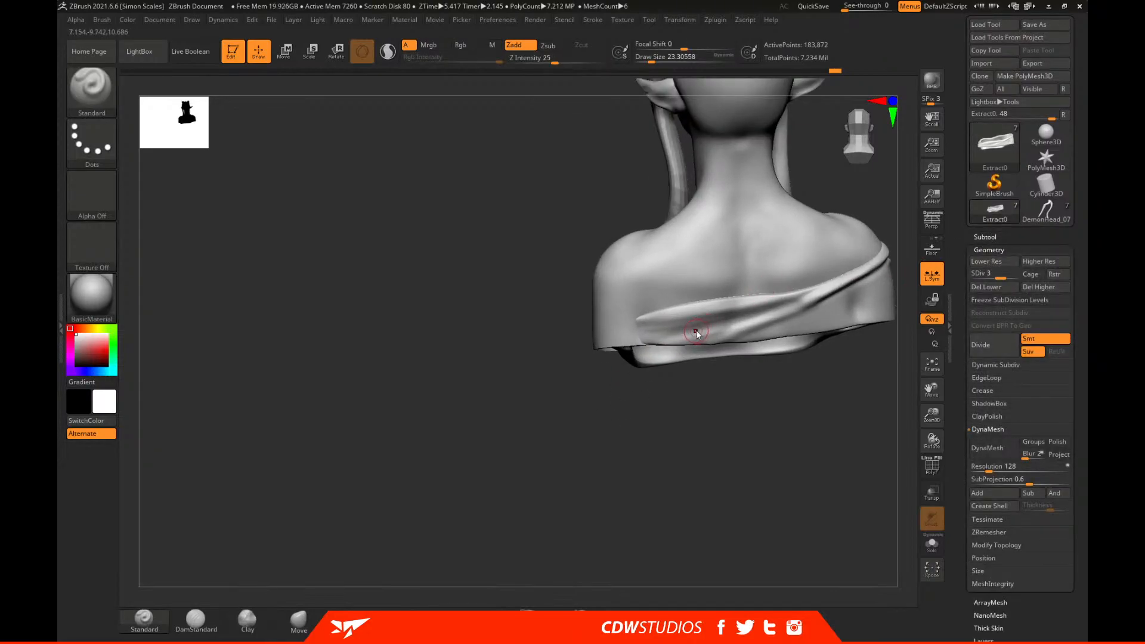
Deepen and blend the folds sweeping across the back at draw sizes about 23 and 35, smoothing the transitions.
left_click_drag(765, 315, 635, 336)
mouse_move(782, 302)
left_mouse_down()
mouse_move(648, 324)
mouse_move(703, 314)
mouse_move(686, 348)
left_mouse_up()
key("space")
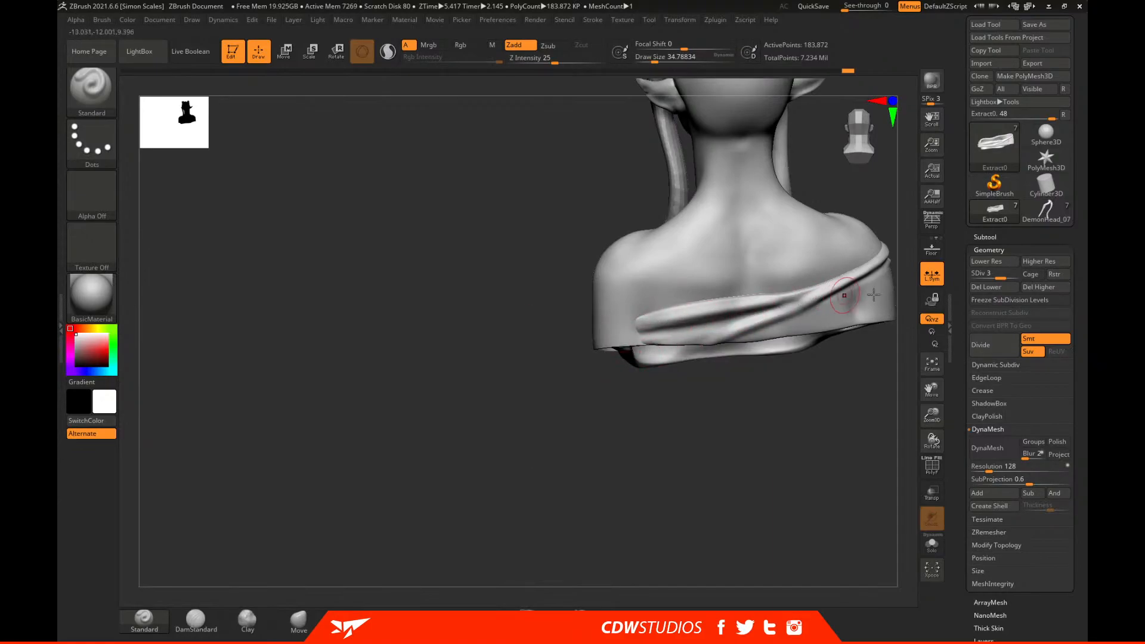
left_click_drag(763, 431, 729, 419, "alt")
key("space")
left_click_drag(754, 293, 746, 291)
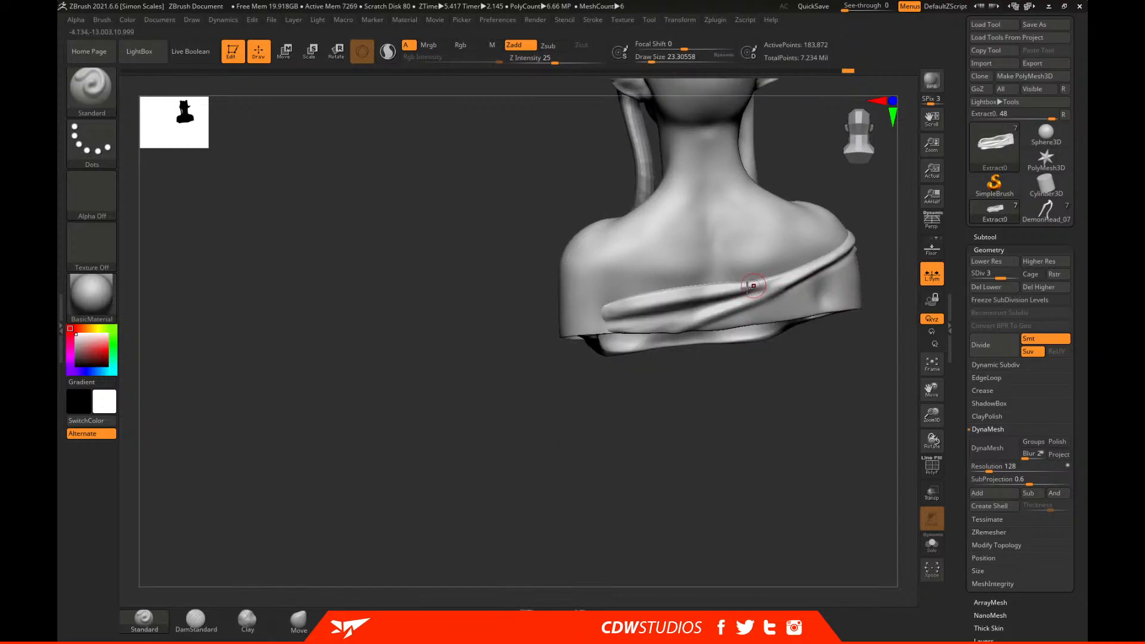
key("shift")
Shape a short fold near the cloth's lower edge at draw size about 35, and smooth it.
left_click_drag(808, 403, 707, 461, "alt")
key("space")
mouse_move(631, 354)
left_mouse_down()
mouse_move(626, 340)
mouse_move(666, 338)
left_mouse_up()
key("shift")
mouse_move(869, 302)
left_mouse_down()
mouse_move(823, 309)
mouse_move(704, 478)
mouse_move(753, 511)
mouse_move(698, 509)
left_mouse_up()
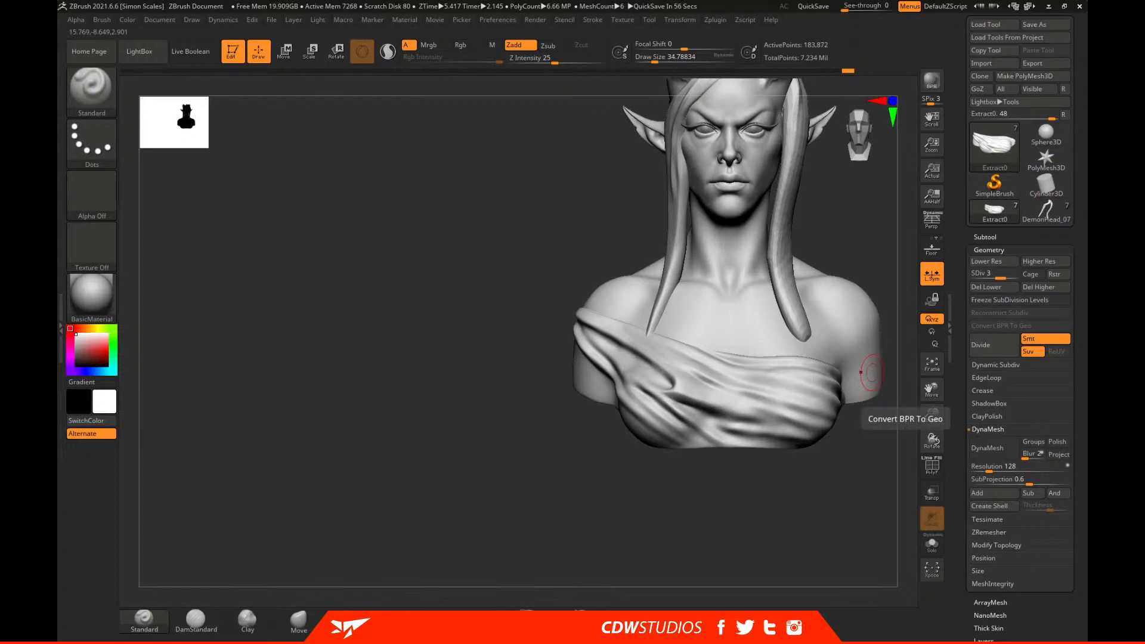
left_click_drag(731, 531, 680, 517)
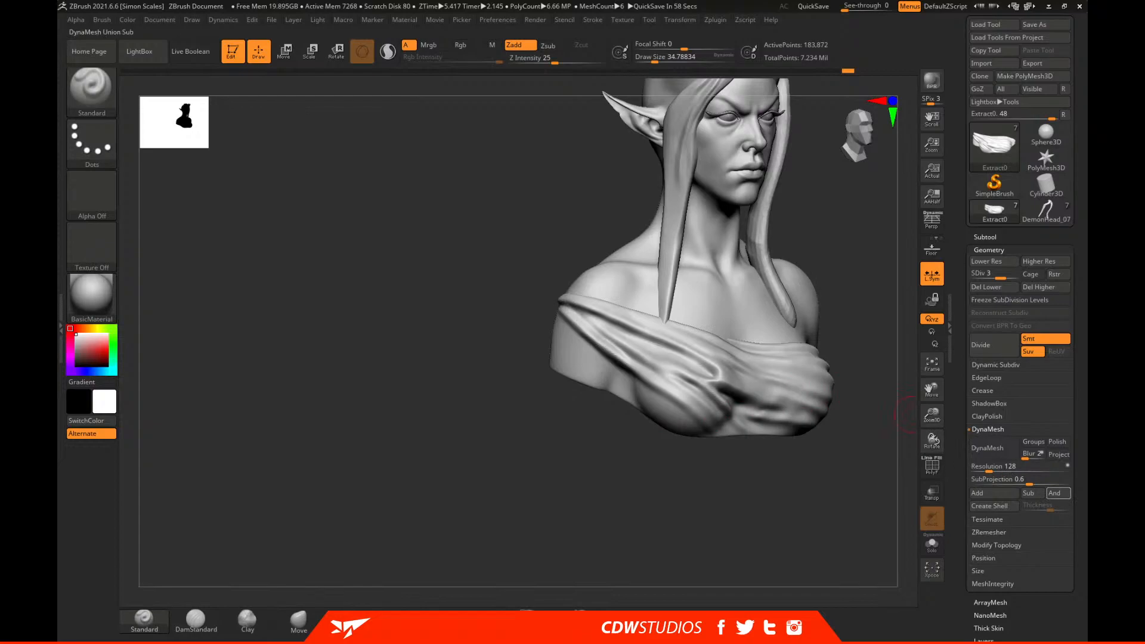
right_click_drag(1087, 477, 872, 460)
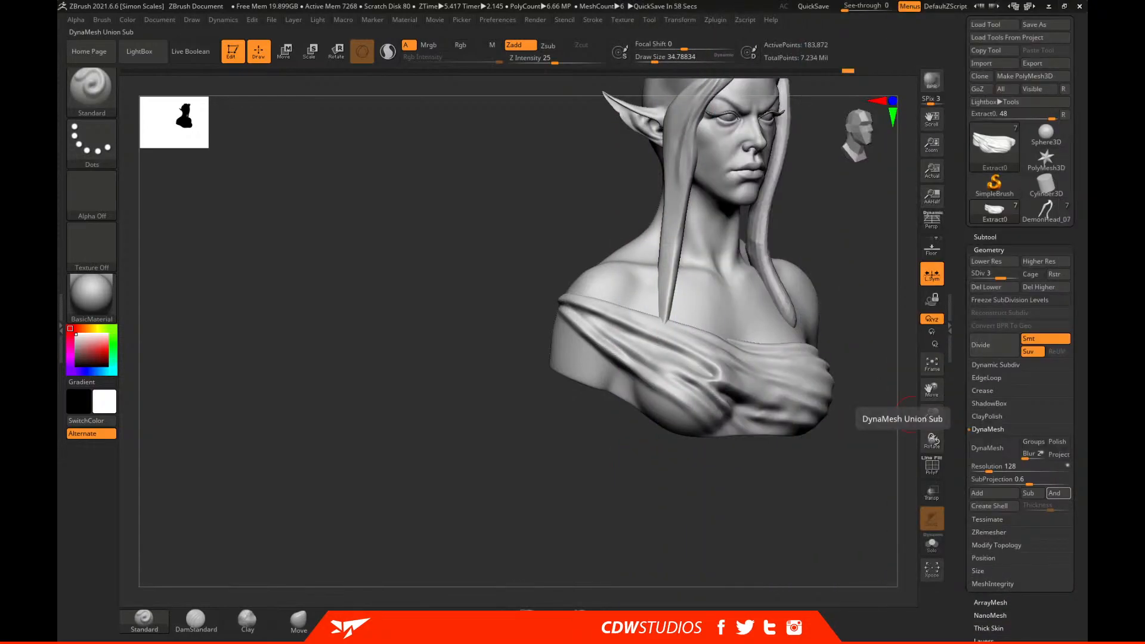
right_click_drag(797, 381, 731, 376)
right_click_drag(807, 450, 685, 358)
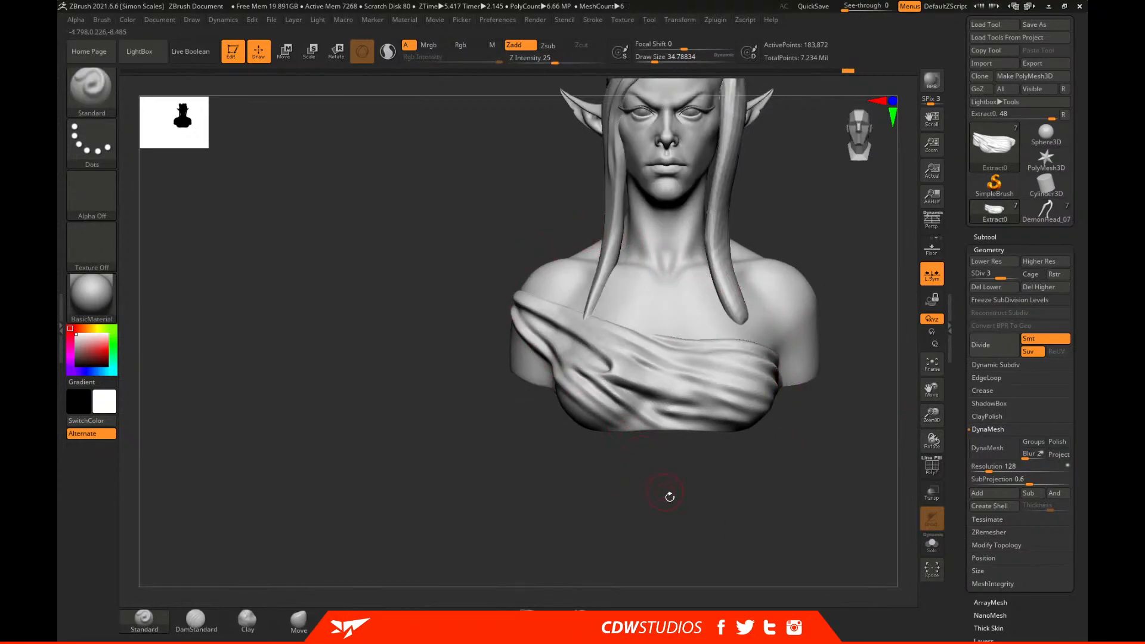
Sculpt folds into the plain cloth area over the upper arm with the Standard brush at draw size about 35.
right_click_drag(657, 532, 652, 500)
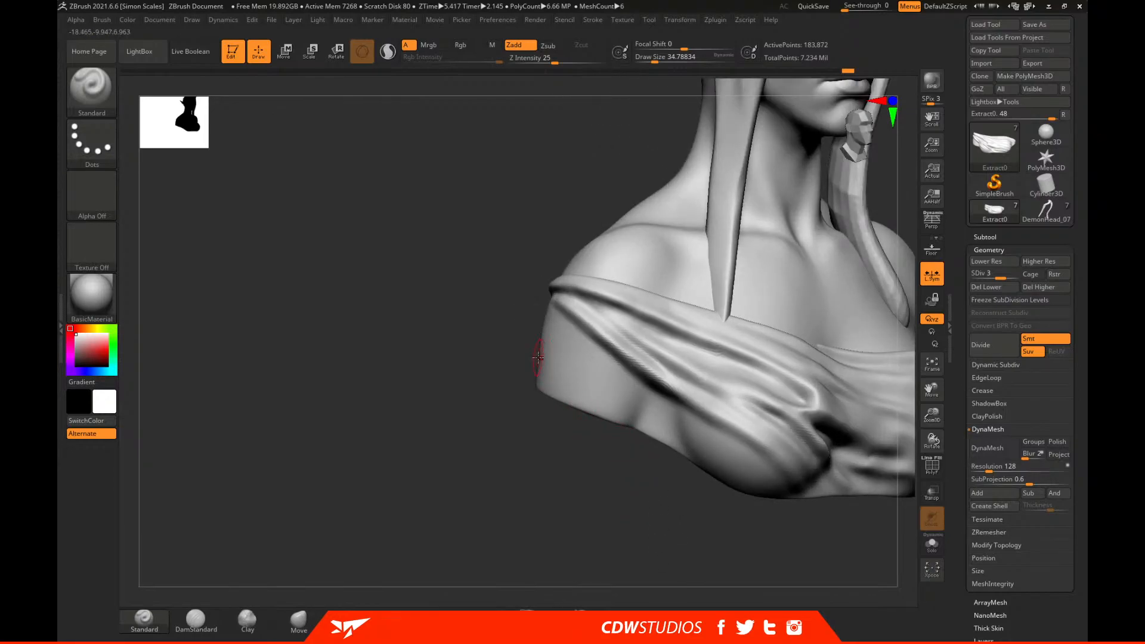
mouse_move(575, 368)
left_mouse_down()
mouse_move(542, 358)
mouse_move(641, 421)
left_mouse_up()
mouse_move(604, 387)
left_mouse_down()
mouse_move(692, 449)
mouse_move(537, 349)
left_mouse_up()
left_click_drag(651, 549, 775, 525)
right_click(572, 444)
Sculpt long diagonal folds in the cloth wrapping from the upper arm around to the back.
left_click_drag(782, 307, 811, 213, "shift")
mouse_move(809, 256)
left_mouse_down()
mouse_move(799, 281)
mouse_move(745, 299)
mouse_move(783, 315)
mouse_move(679, 355)
mouse_move(755, 322)
mouse_move(630, 354)
mouse_move(716, 319)
mouse_move(579, 376)
left_mouse_up()
mouse_move(642, 348)
left_mouse_down()
mouse_move(776, 292)
mouse_move(814, 292)
left_mouse_up()
mouse_move(707, 314)
left_mouse_down()
mouse_move(621, 360)
mouse_move(776, 284)
mouse_move(656, 352)
left_mouse_up()
left_click_drag(788, 289, 618, 367)
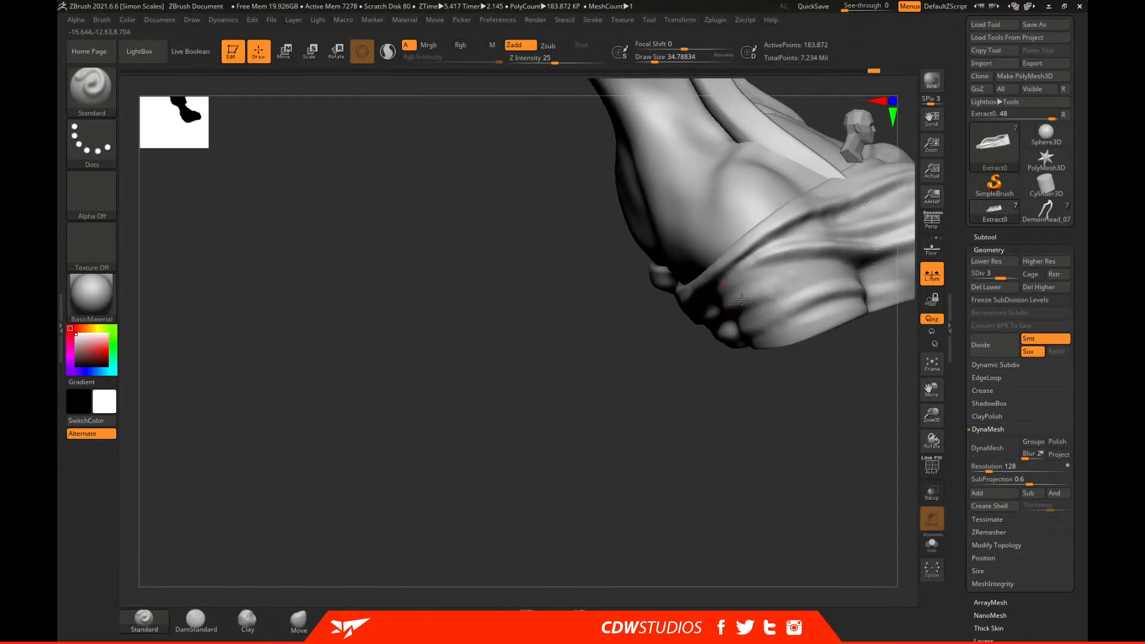
Build up the folds behind the shoulder where the cloth wraps onto the back, and smooth them.
mouse_move(741, 299)
left_mouse_down()
mouse_move(841, 263)
mouse_move(739, 310)
mouse_move(871, 253)
mouse_move(781, 293)
mouse_move(725, 300)
left_mouse_up()
left_click_drag(805, 261, 724, 302)
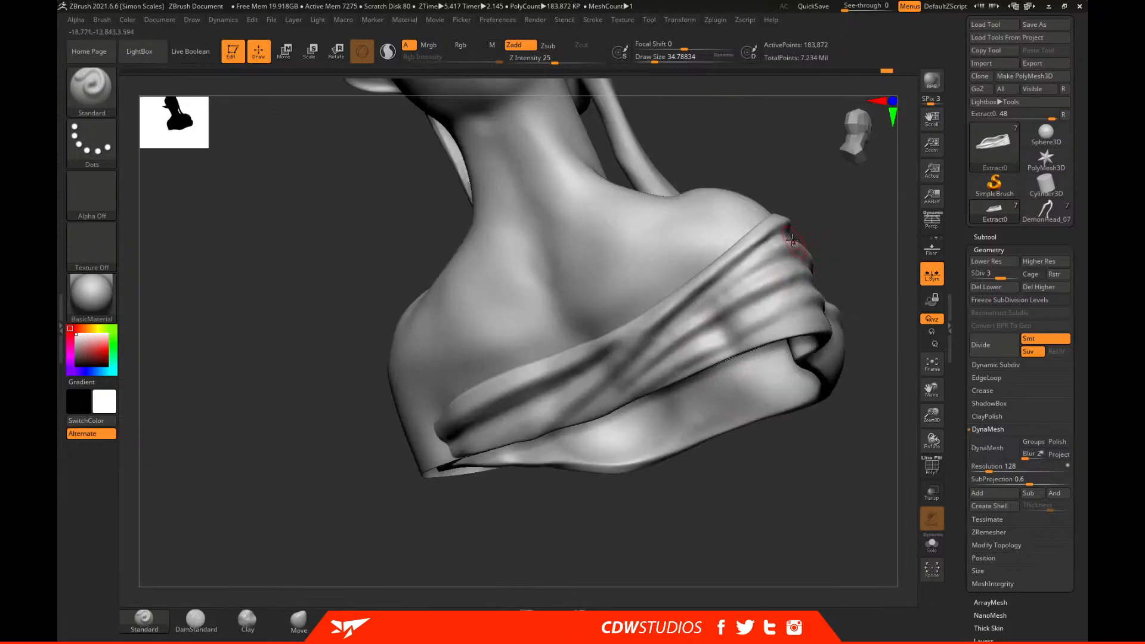
left_click_drag(787, 250, 702, 311)
left_click_drag(778, 263, 718, 301)
key("shift")
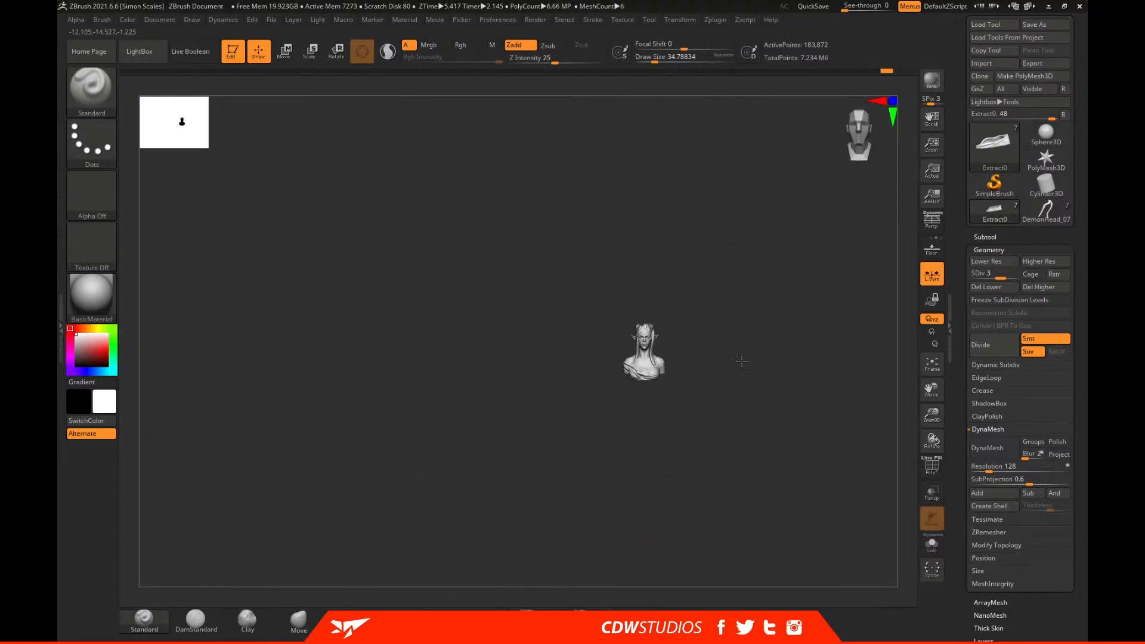
Switch to the Move brush, drop the cloth to subdivision level 1, and bring it back up to level 3.
left_click_drag(783, 478, 773, 608, "alt")
left_click(298, 622)
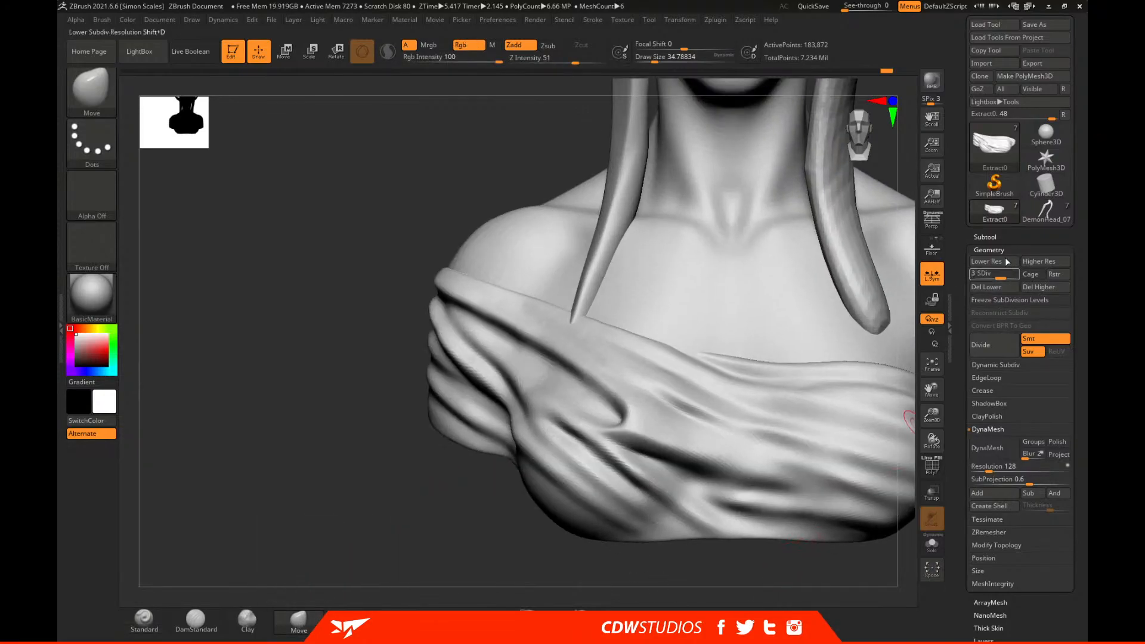
left_click(1003, 259)
left_click(1003, 259)
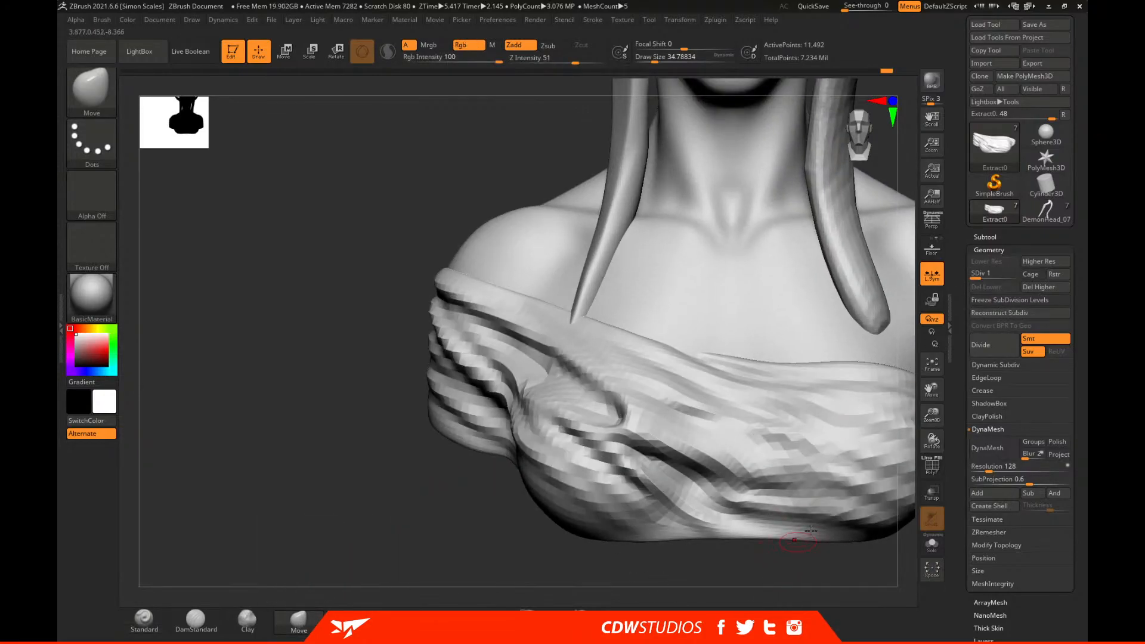
left_click_drag(844, 575, 899, 261)
key("d")
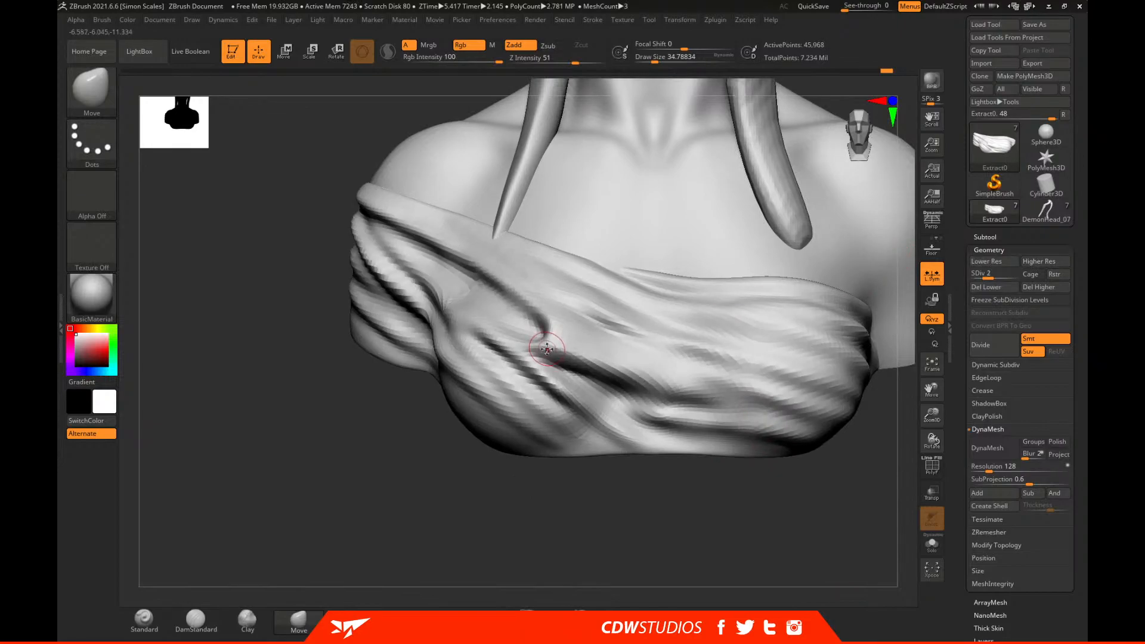
key("d")
Reshape the lower end of the long diagonal fold on the chest with the Move brush at draw sizes about 74 and 90.
key("space")
left_click_drag(533, 339, 560, 349)
key("ctrl+z")
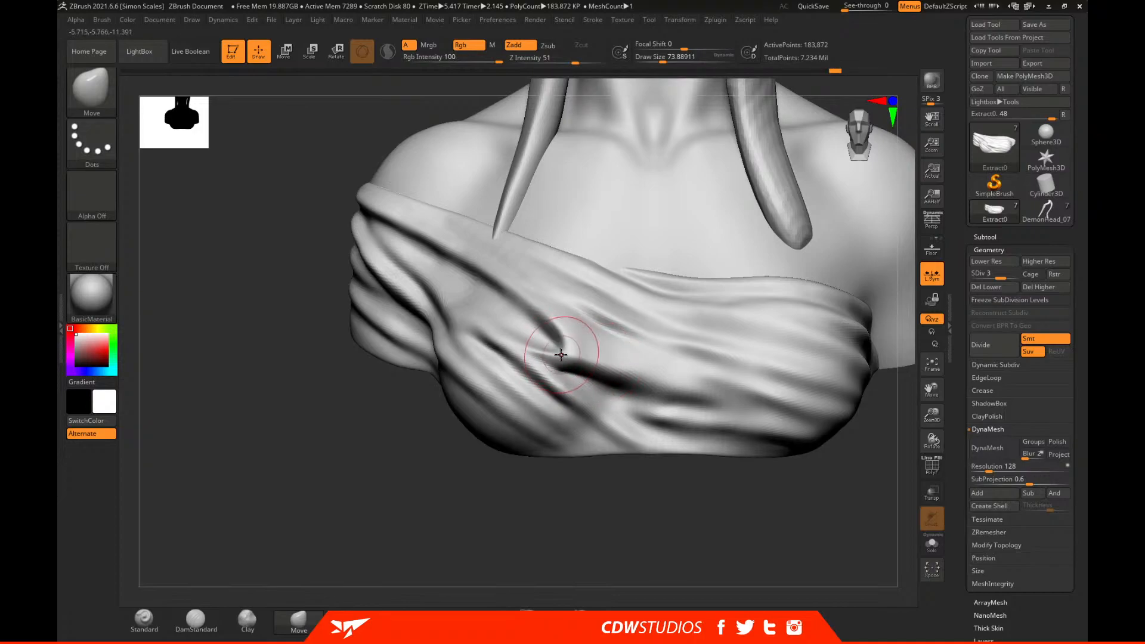
key("]")
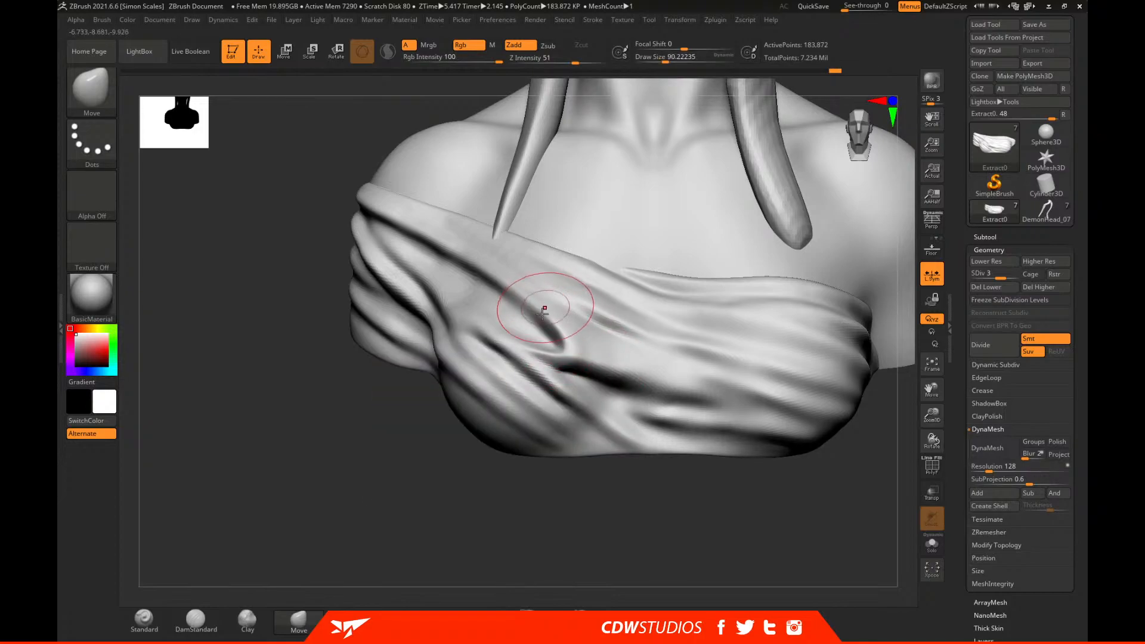
mouse_move(449, 460)
left_mouse_down()
mouse_move(483, 516)
mouse_move(492, 504)
mouse_move(480, 490)
left_mouse_up()
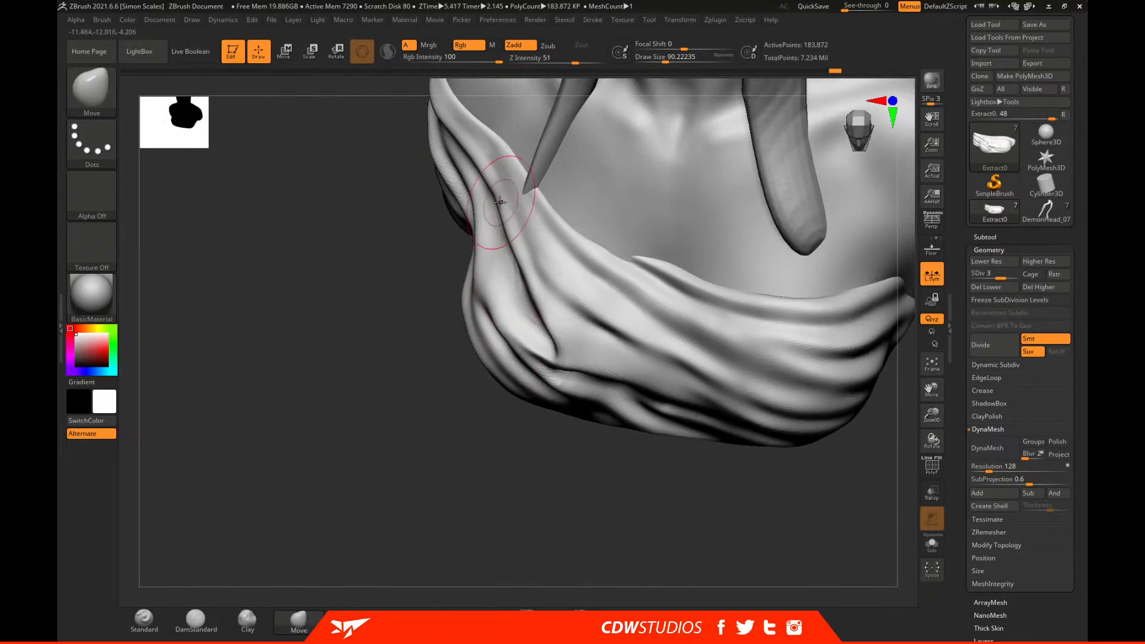
key("shift")
mouse_move(537, 471)
left_mouse_down()
mouse_move(596, 455)
mouse_move(596, 442)
left_mouse_up()
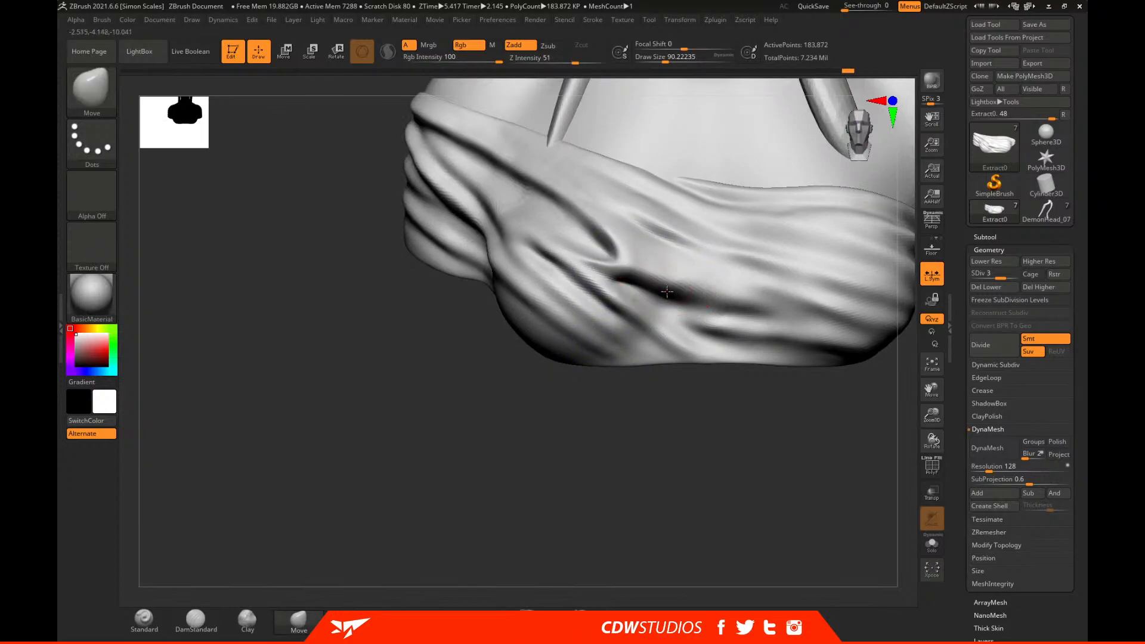
Adjust and smooth the folds across the lower front of the cloth at draw size about 116.
mouse_move(831, 414)
left_mouse_down()
mouse_move(655, 512)
mouse_move(632, 422)
left_mouse_up()
key("space")
left_click_drag(573, 302, 581, 301)
left_click_drag(622, 484, 614, 332)
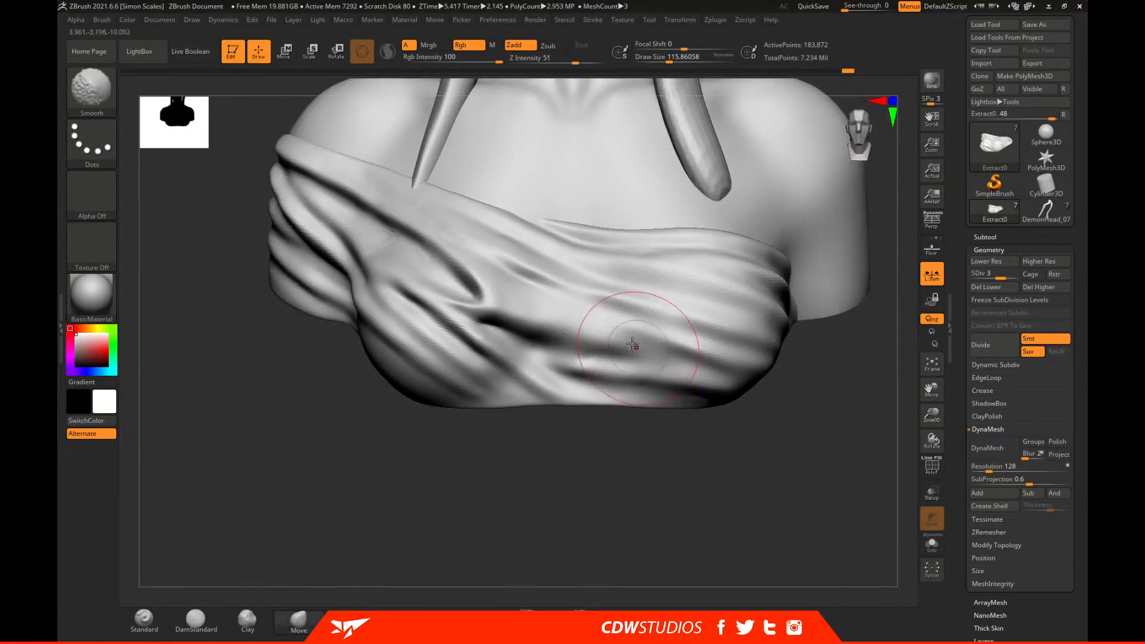
mouse_move(575, 473)
left_mouse_down()
mouse_move(575, 486)
mouse_move(582, 471)
left_mouse_up()
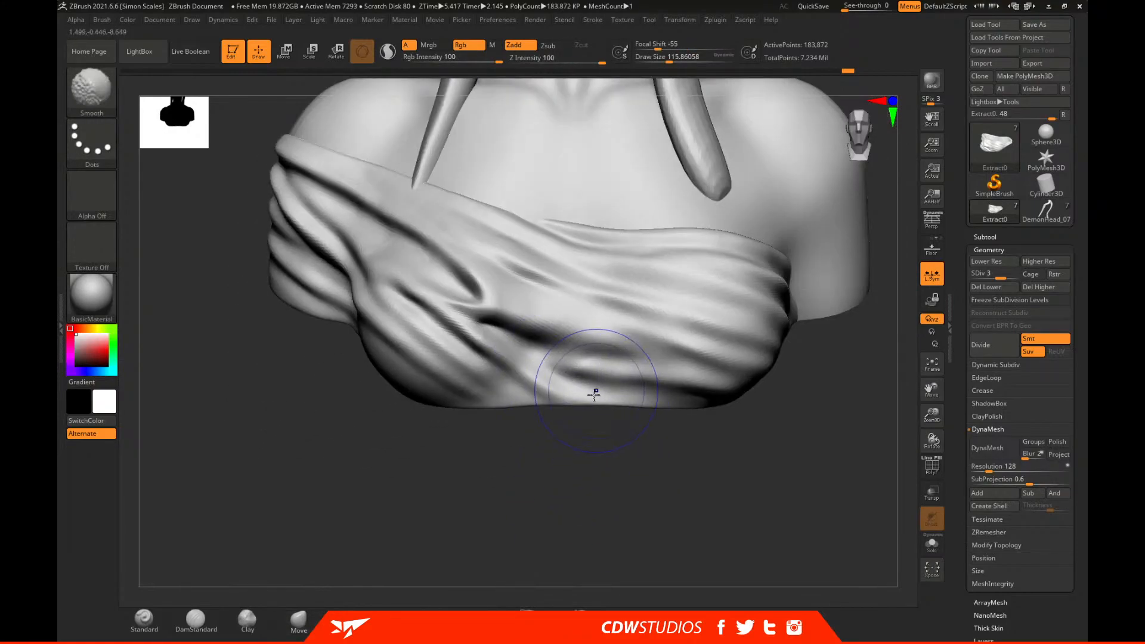
Sculpt the folds at the front centre of the cloth with the Standard brush at draw size about 51, and smooth them.
left_click_drag(639, 552, 545, 373, "alt")
left_click_drag(636, 516, 626, 408, "alt")
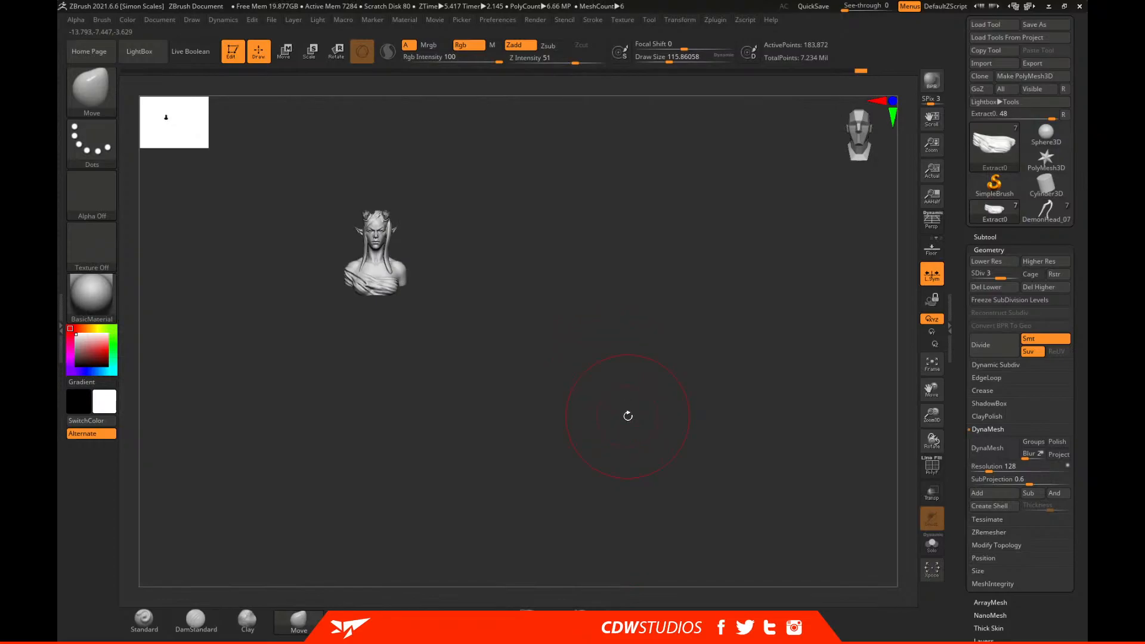
mouse_move(546, 371)
left_mouse_down("alt")
mouse_move(636, 409)
mouse_move(656, 459)
left_mouse_up("alt")
key("space")
left_click_drag(581, 336, 552, 336)
left_click(144, 620)
mouse_move(537, 493)
left_mouse_down("alt")
mouse_move(642, 534)
mouse_move(493, 504)
mouse_move(499, 270)
left_mouse_up("alt")
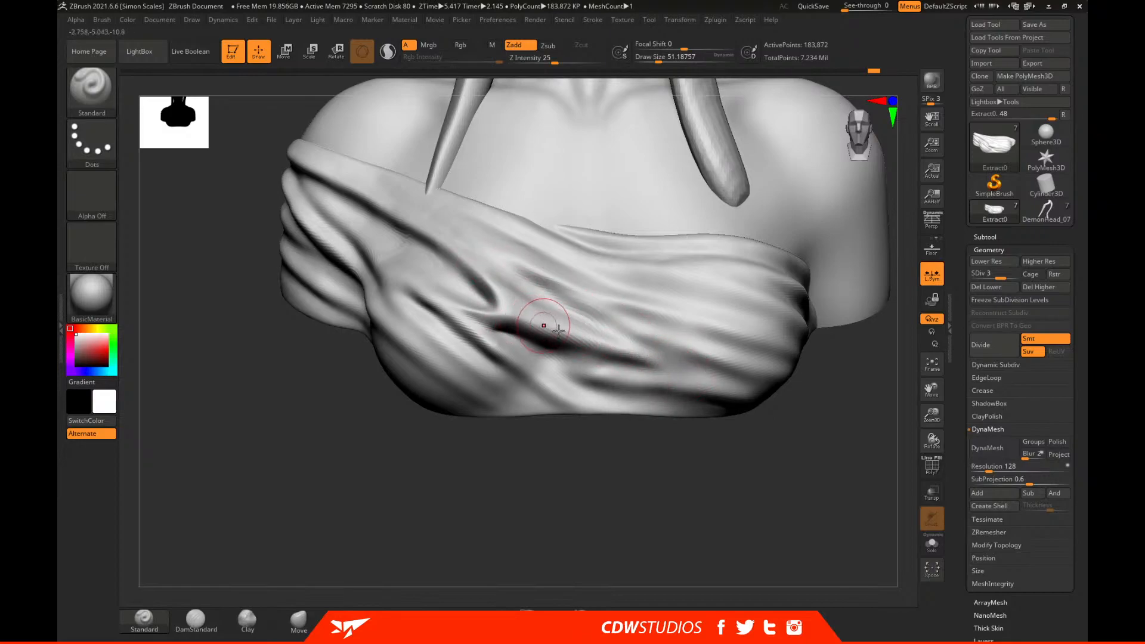
key("shift")
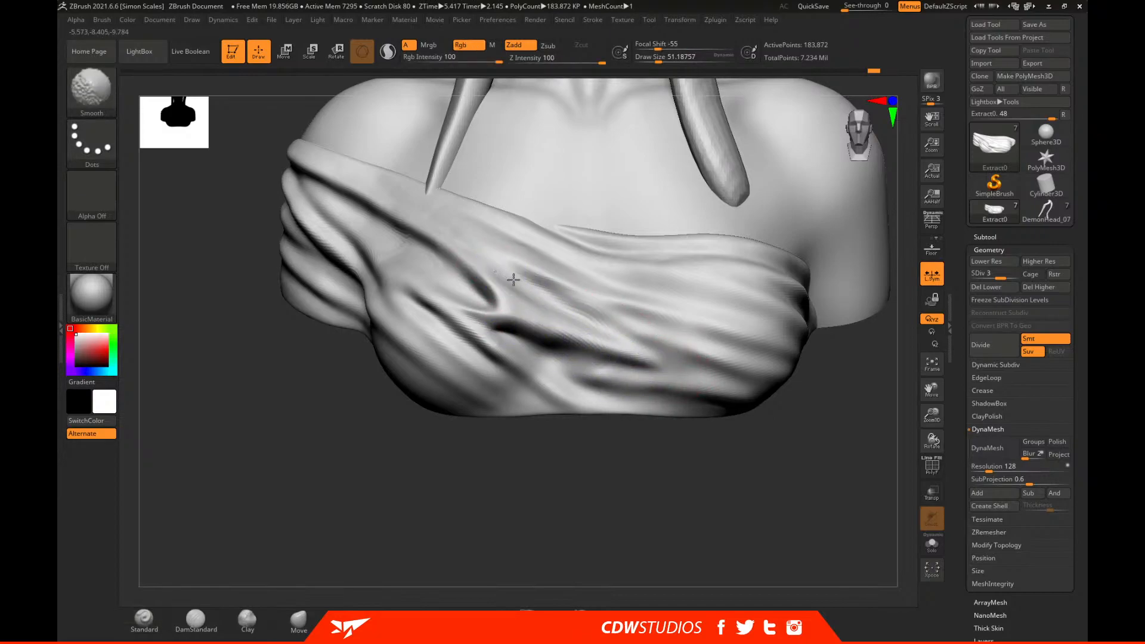
Select the head-and-shoulders subtool and save the tool over the existing DemonHead_10ZTL.ztl file.
left_click_drag(738, 446, 710, 243, "alt")
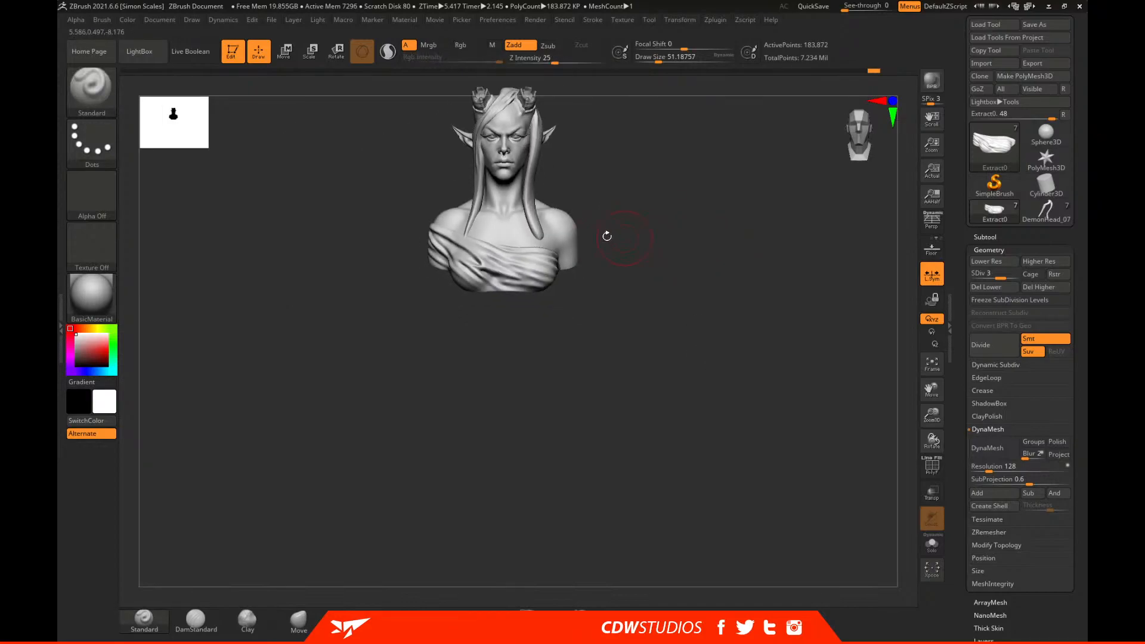
left_click(577, 236, "alt")
key("f")
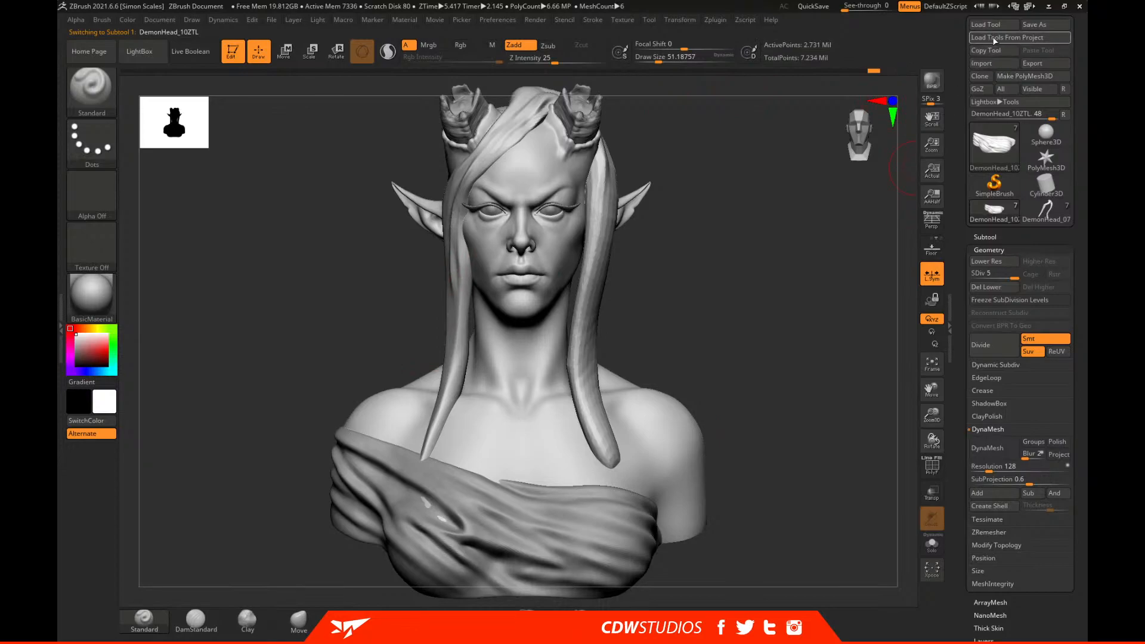
left_click(1032, 29)
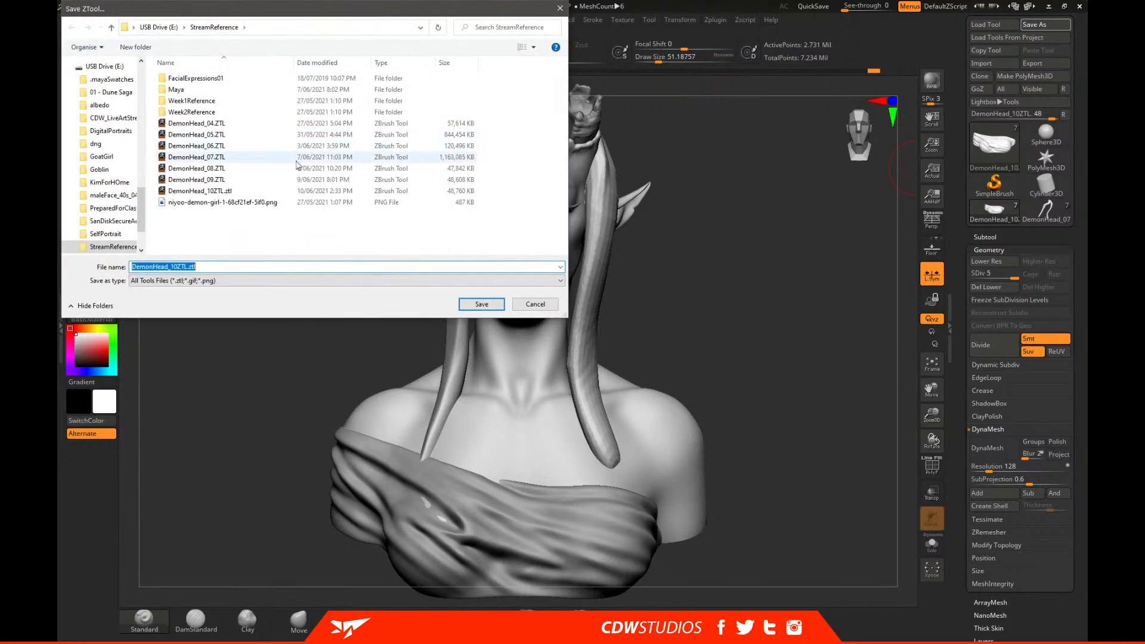
double_click(213, 195)
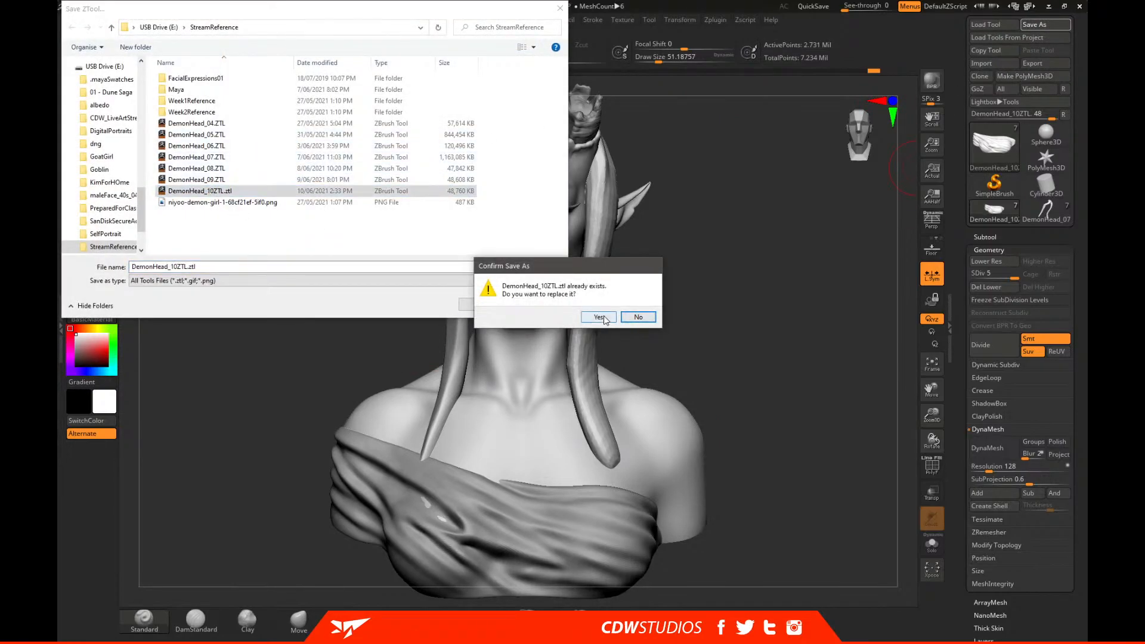
left_click(598, 318)
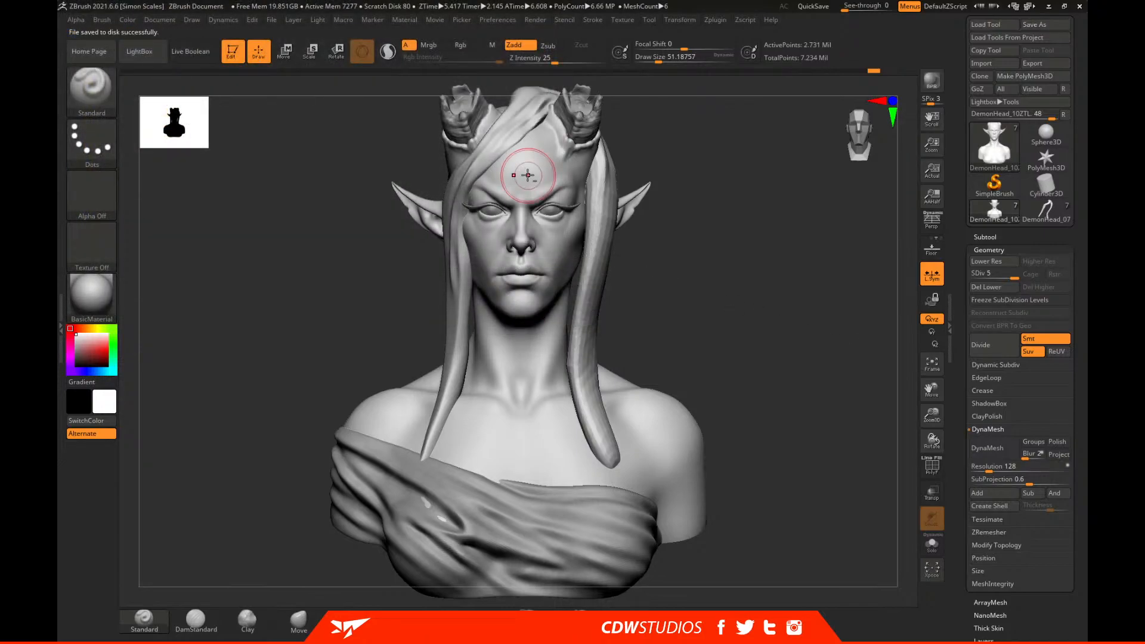
Add a new sculpting layer to the bust and name it Scars.
left_click(998, 249)
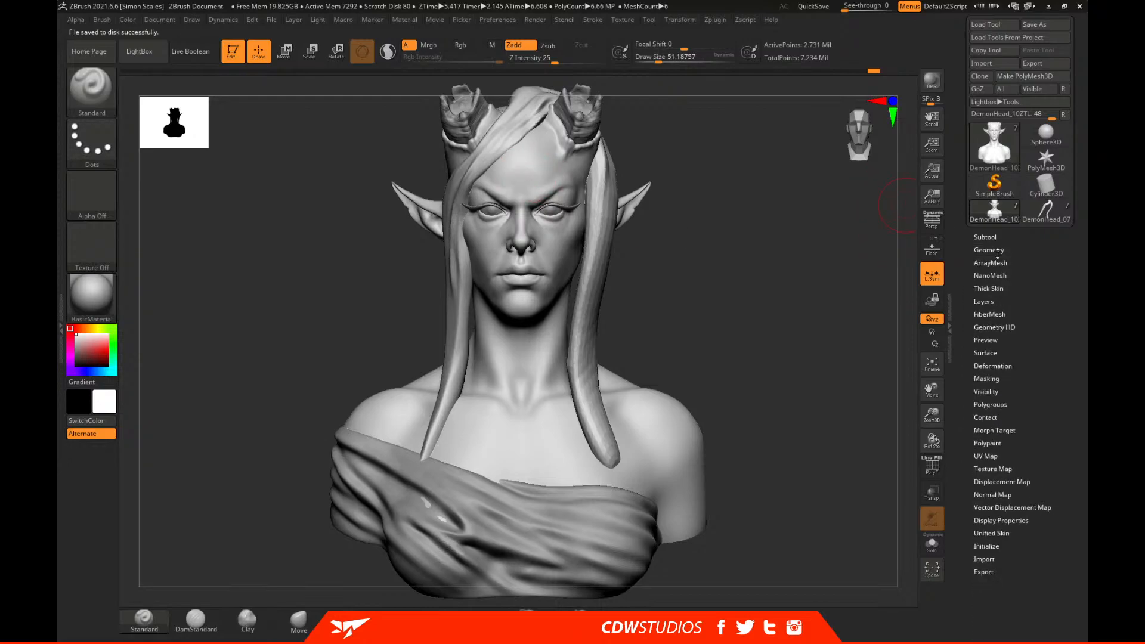
left_click(979, 302)
left_click(981, 457)
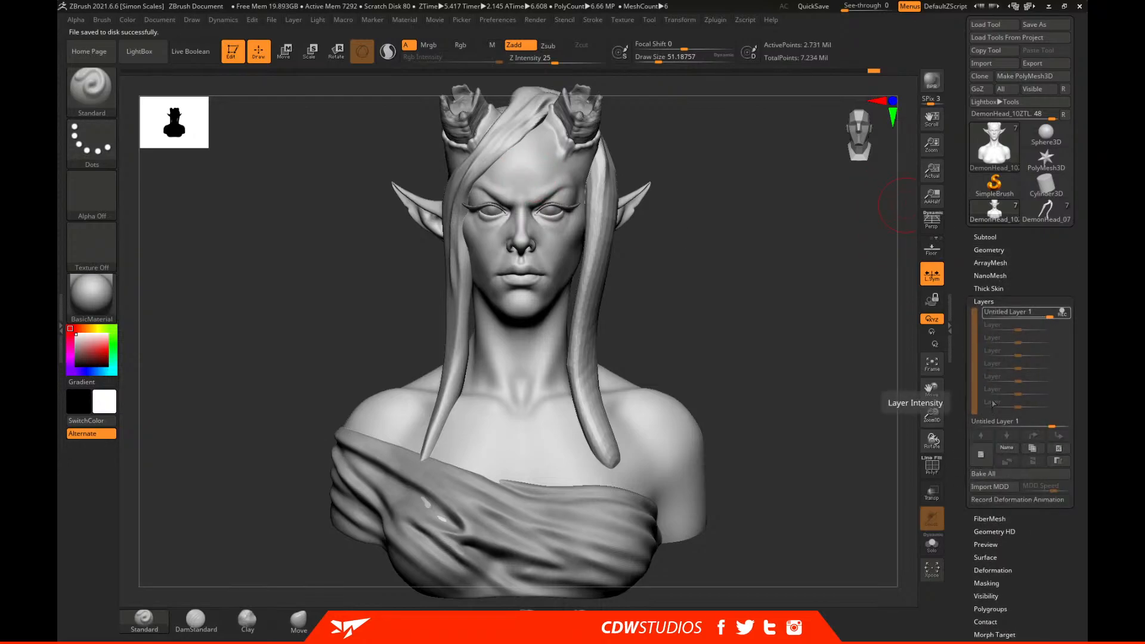
left_click(1006, 448)
type("S")
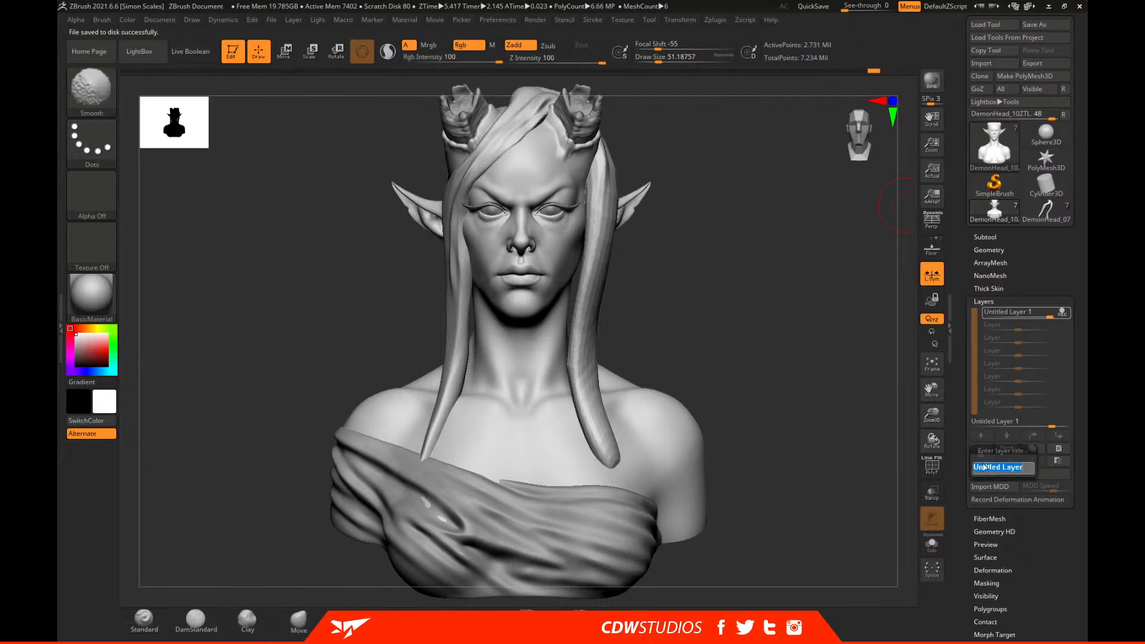
type("cars")
key("Return")
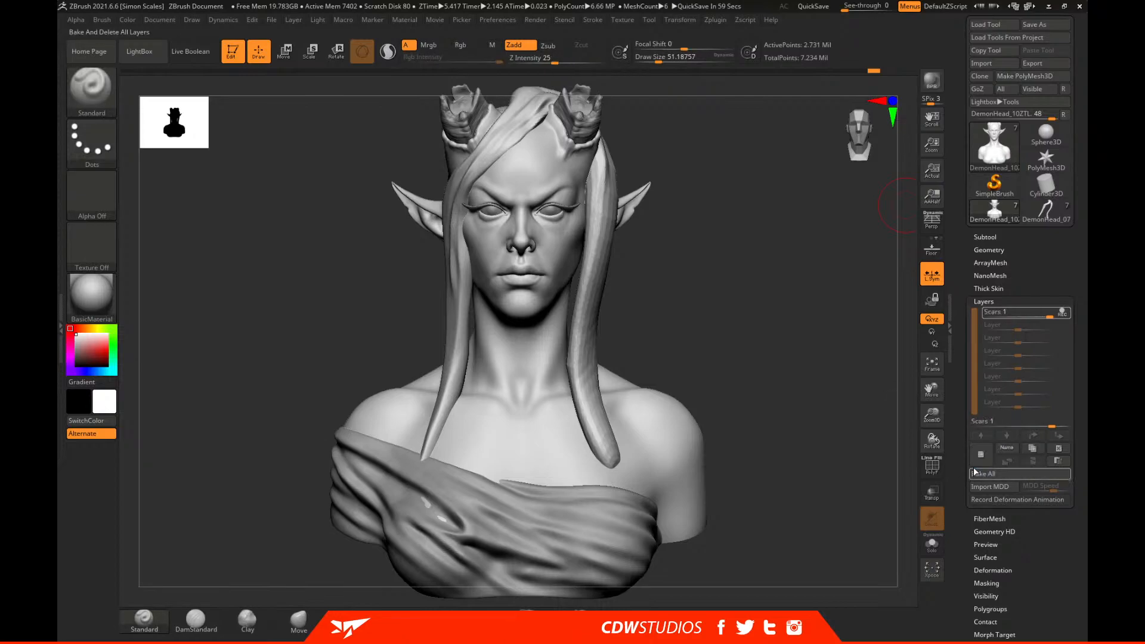
Delete the morph target stored on the bust.
left_click(985, 301)
left_click(999, 433)
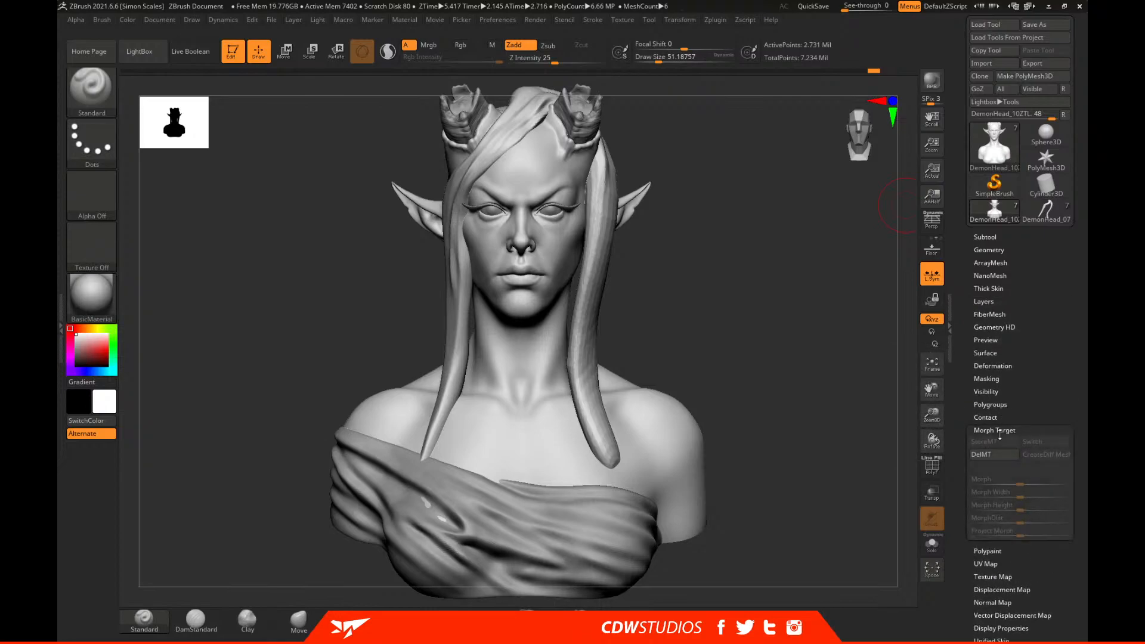
left_click(991, 456)
left_click(993, 431)
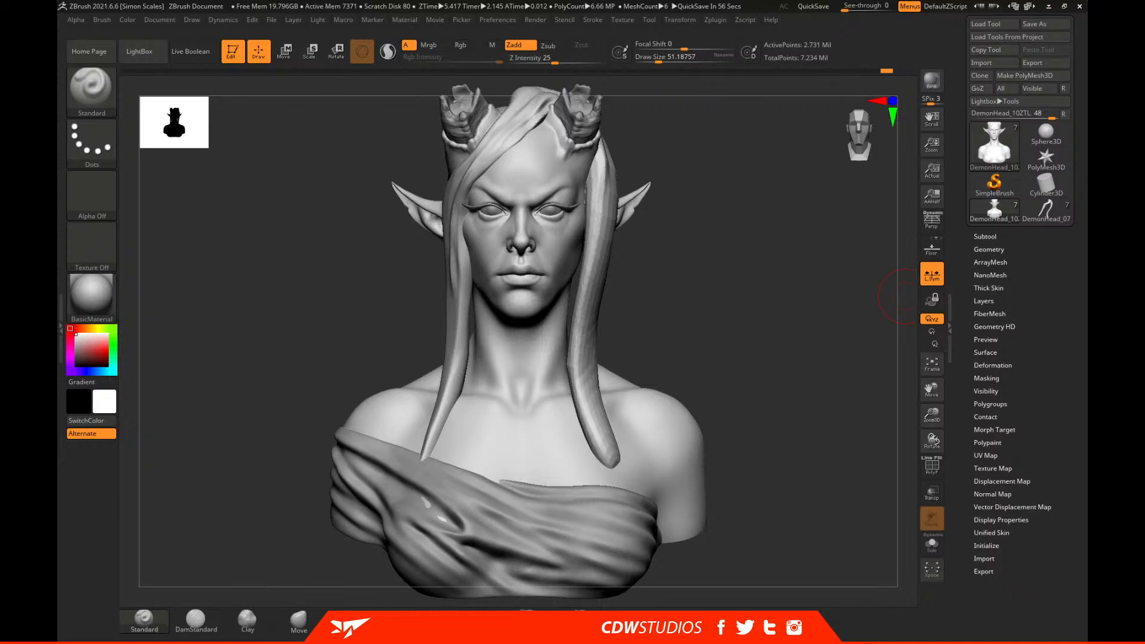
Choose the DamStandard brush and hide the hair strands subtool to expose the face.
left_click(196, 621)
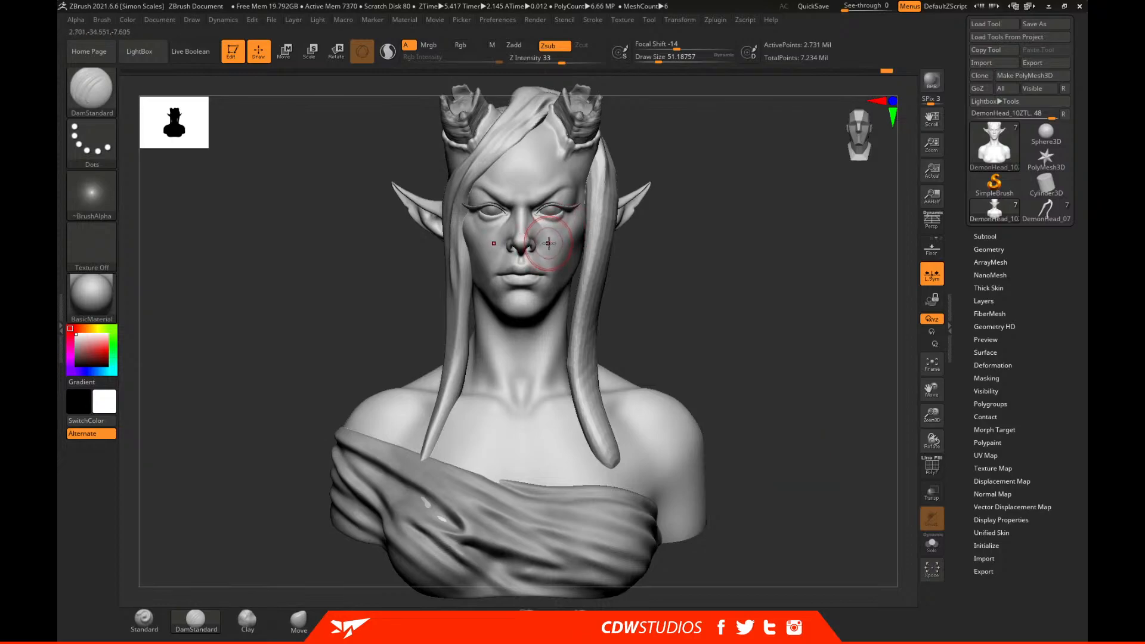
left_click(986, 236)
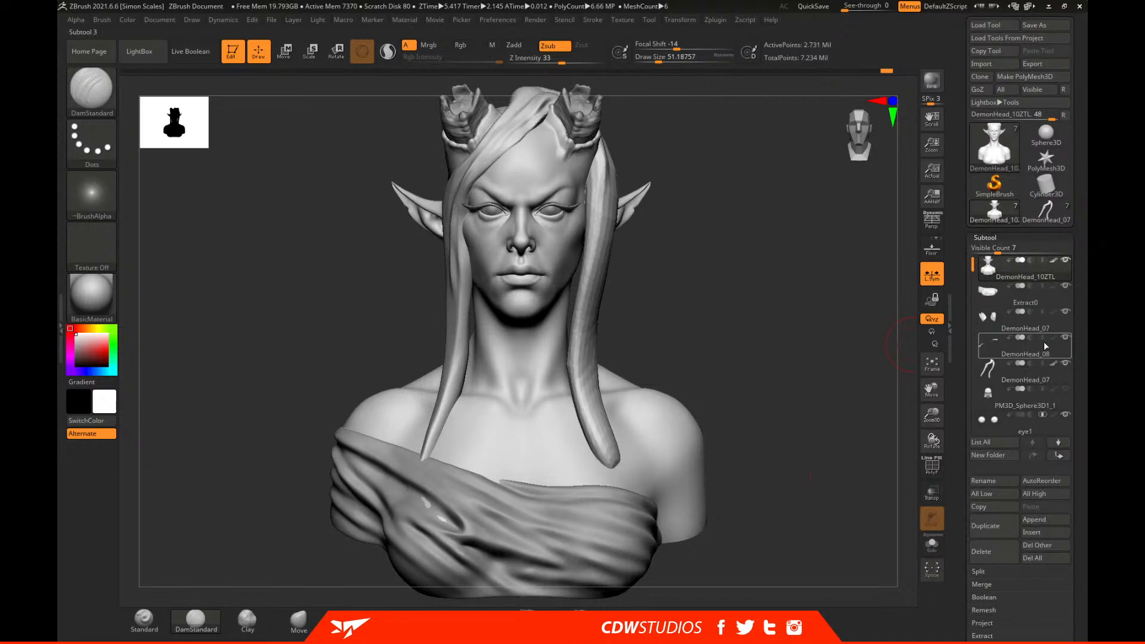
mouse_move(1061, 325)
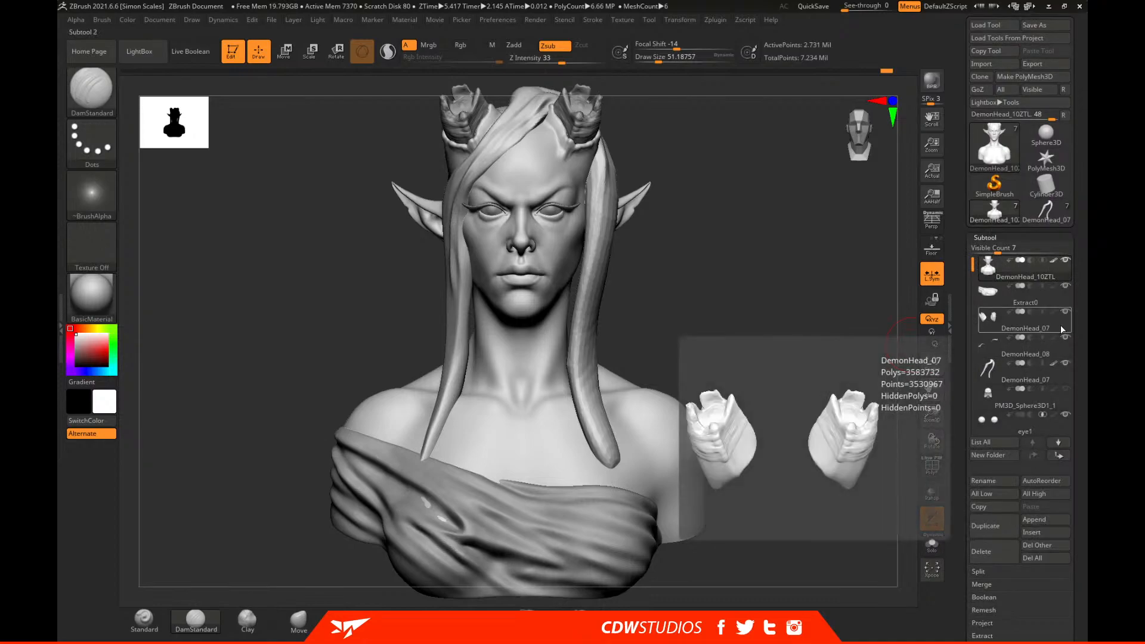
left_click(1065, 364)
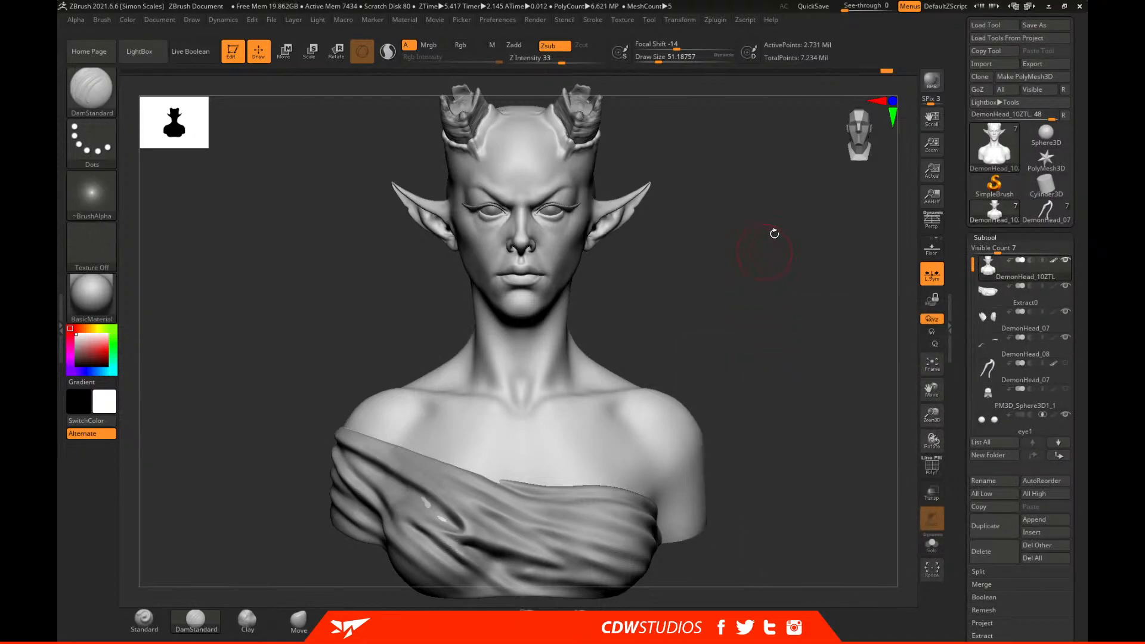
left_click_drag(770, 243, 815, 348, "alt")
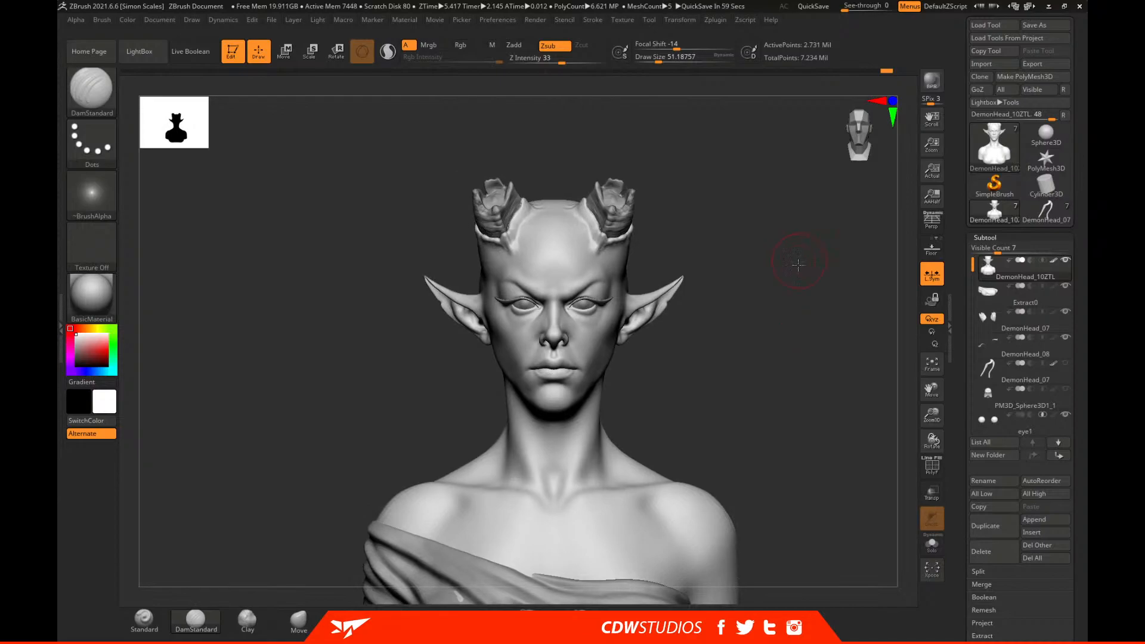
left_click_drag(798, 262, 793, 316, "alt")
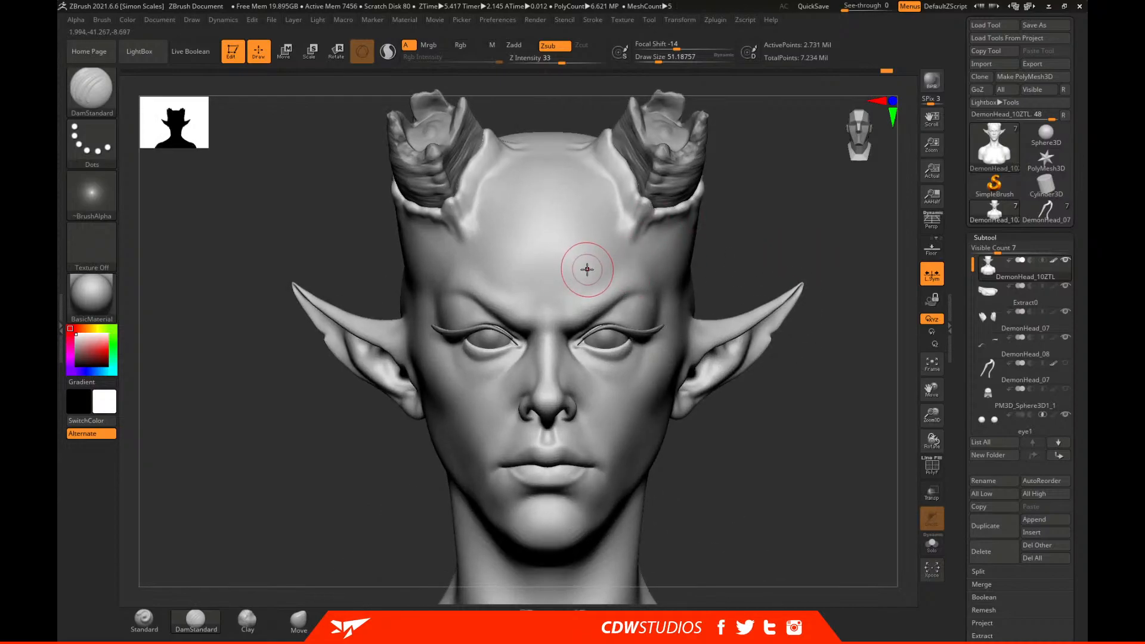
Carve a one-sided scar line from between the brows, across the forehead and over the brow to the temple at draw size about 51.
left_click(620, 23)
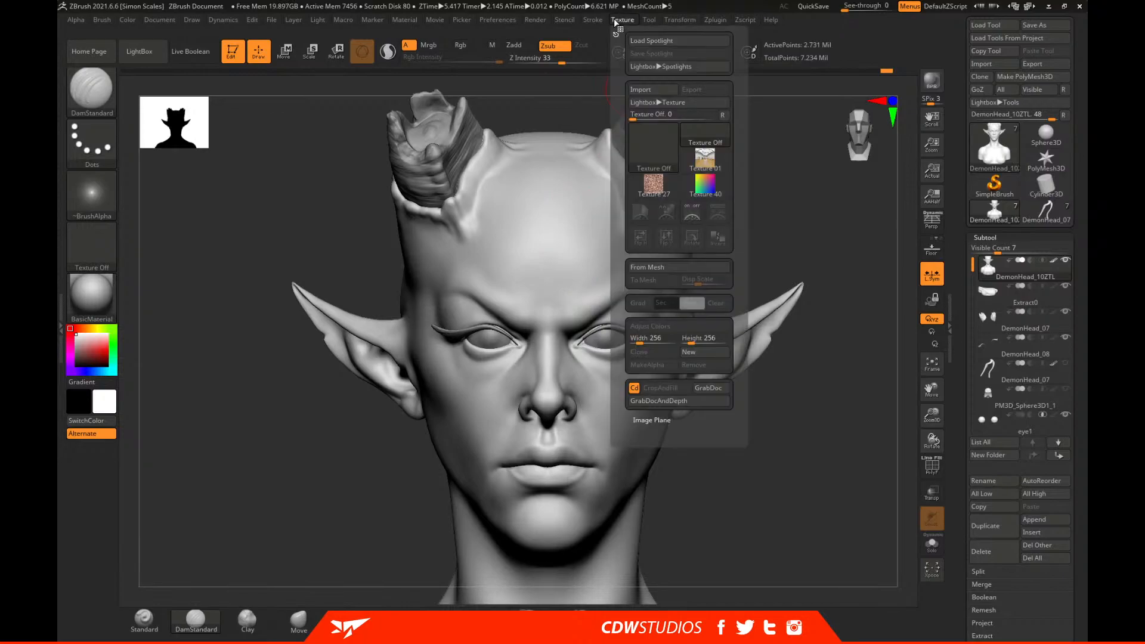
left_click(593, 20)
left_click_drag(609, 285, 614, 289)
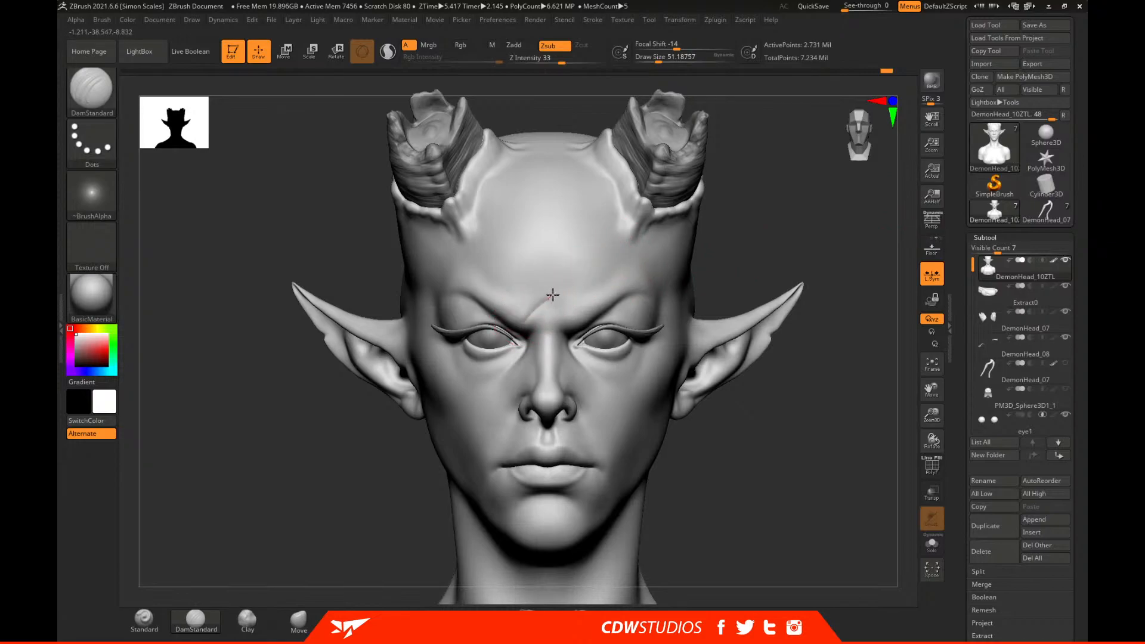
left_click_drag(581, 270, 616, 255)
mouse_move(818, 256)
left_mouse_down()
mouse_move(589, 258)
mouse_move(662, 262)
left_mouse_up()
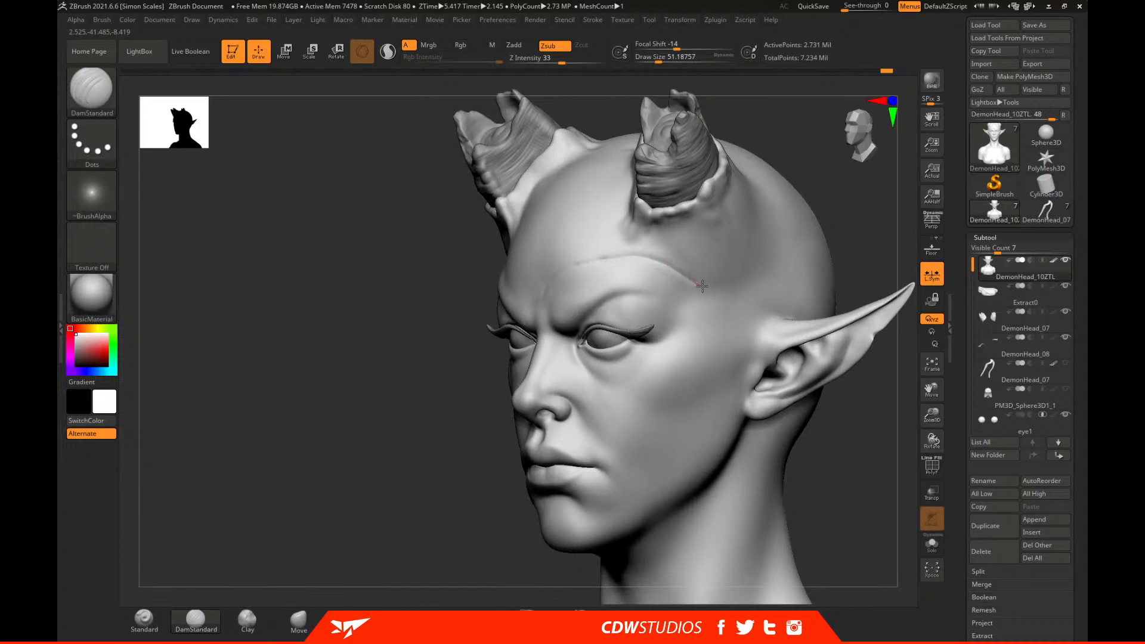
left_click_drag(807, 311, 865, 319, "shift")
Sharpen the scar's inner end beside the brow with DamStandard at draw size about 23.
left_click_drag(767, 512, 877, 364, "alt")
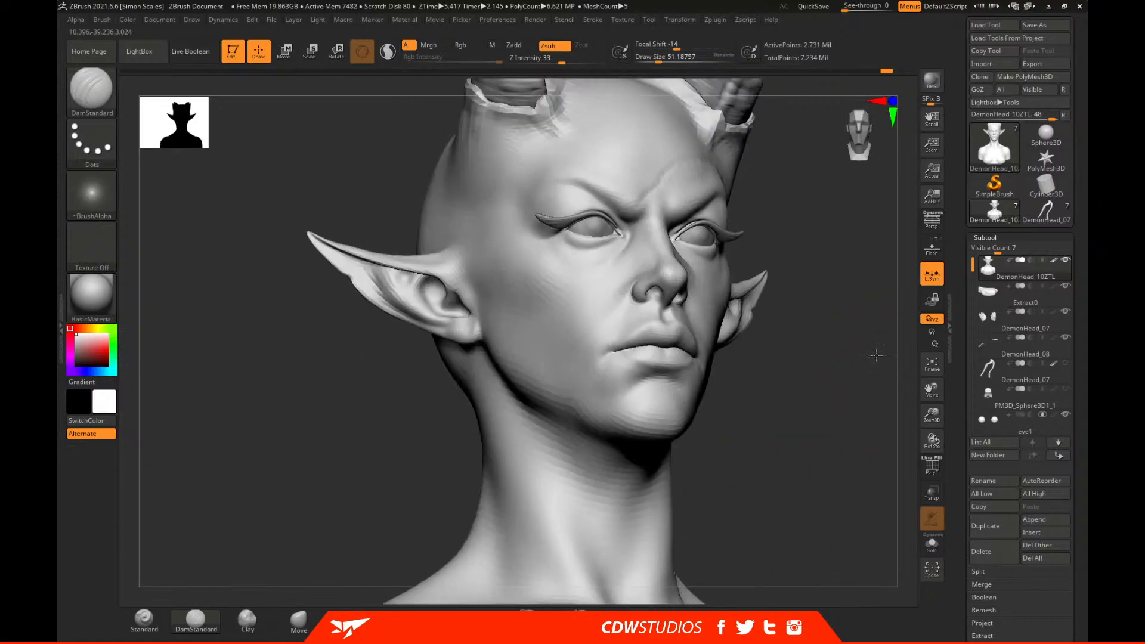
mouse_move(828, 235)
left_mouse_down("alt")
mouse_move(861, 284)
mouse_move(656, 292)
mouse_move(622, 307)
left_mouse_up("alt")
key("space")
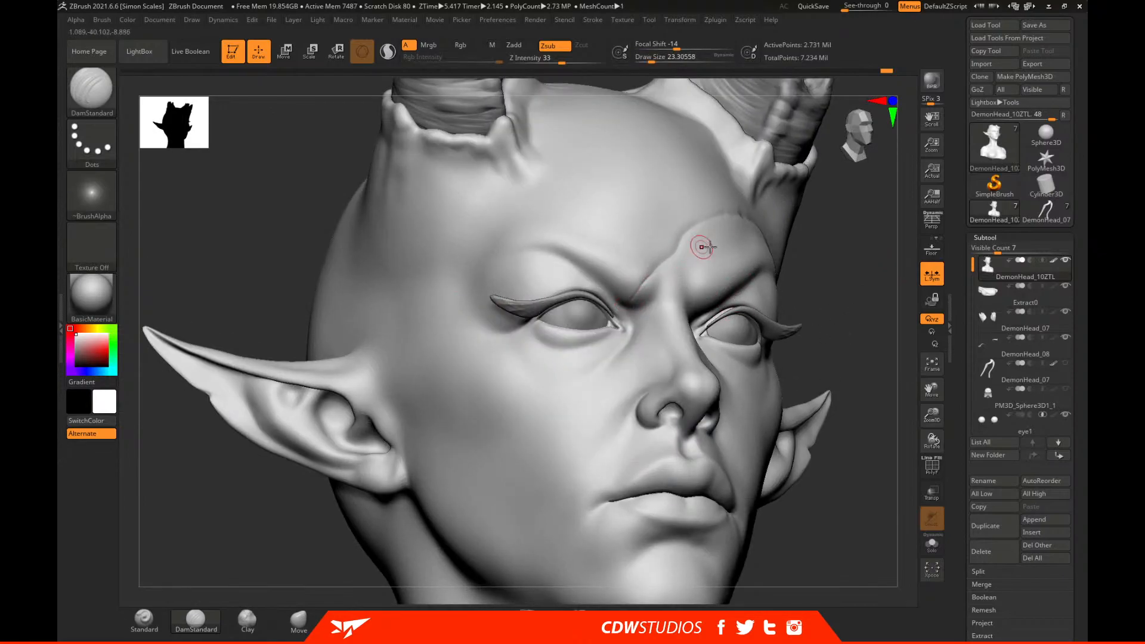
left_click_drag(842, 326, 818, 353)
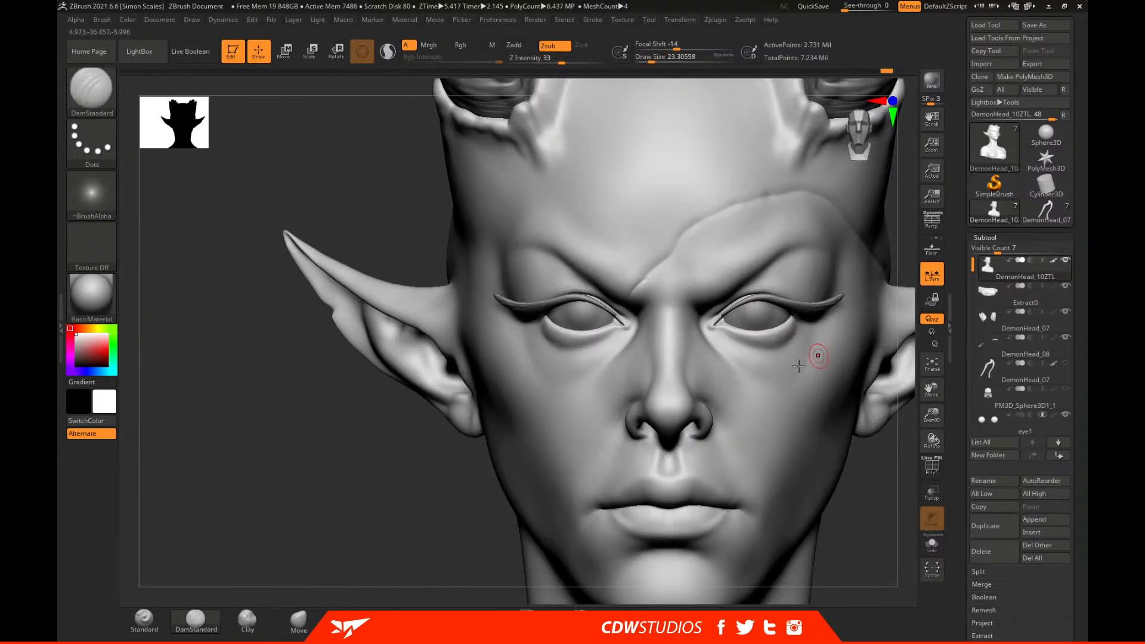
Erase the scar's inner end between the brows with the Morph brush.
left_click_drag(450, 503, 590, 474)
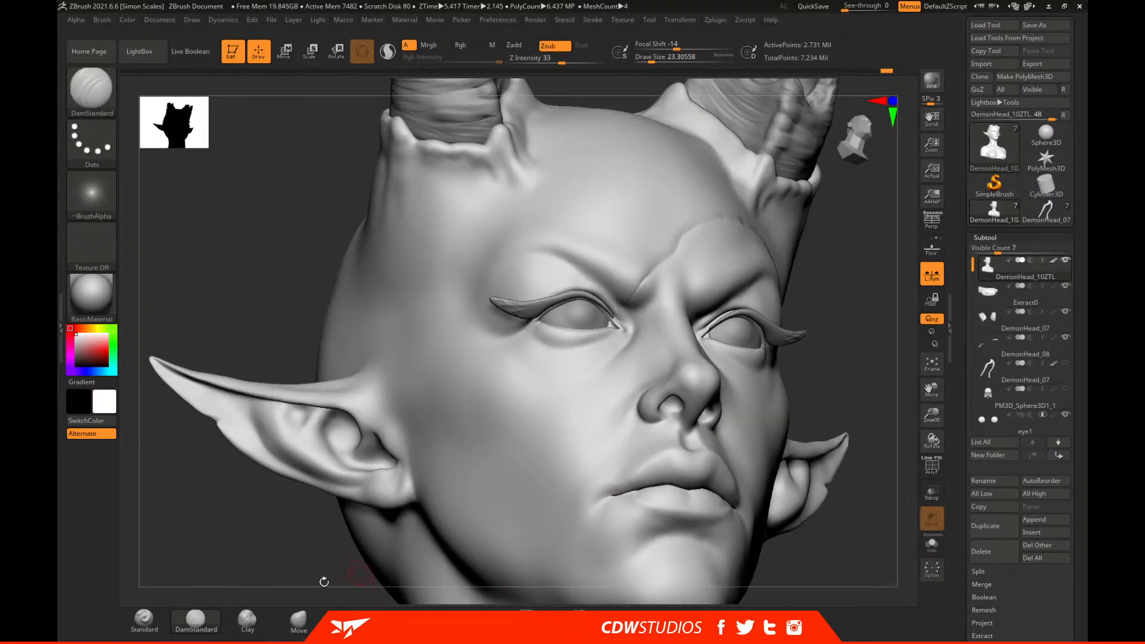
key("b")
key("m")
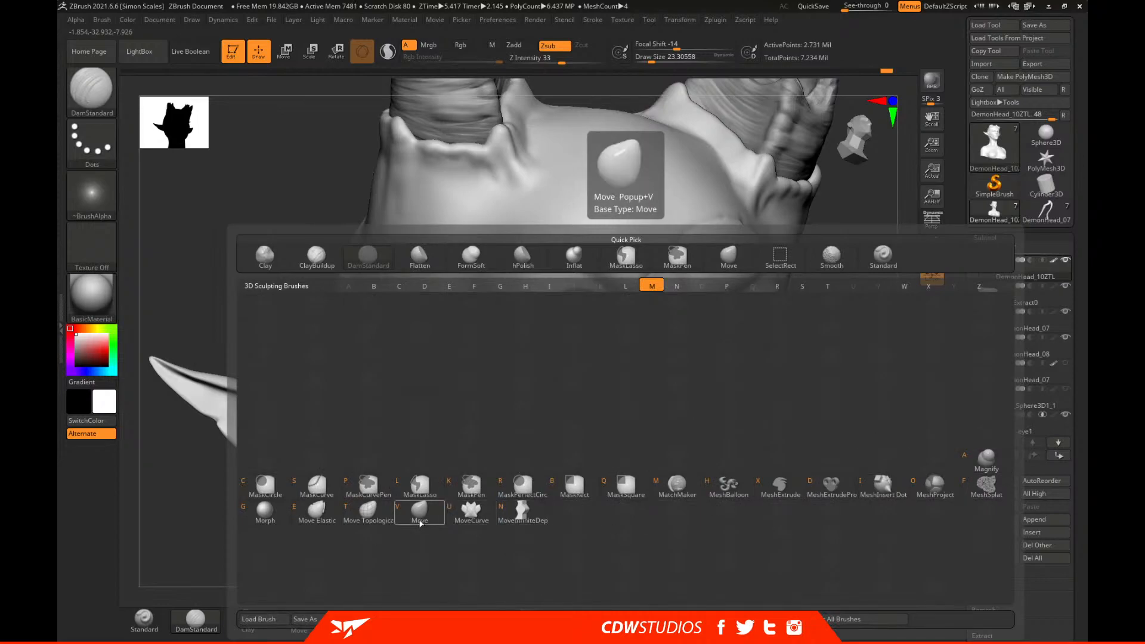
key("g")
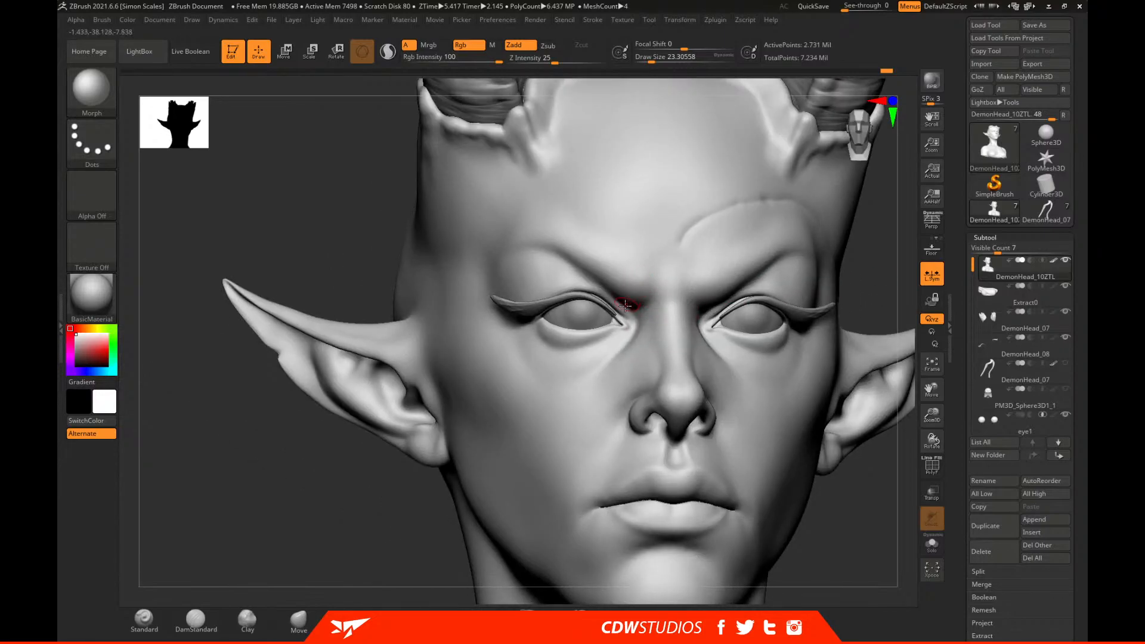
Carve the scar down between the brows and past the inner eye corner with DamStandard at draw size about 37.
left_click(195, 619)
mouse_move(334, 555)
left_mouse_down()
mouse_move(345, 542)
mouse_move(257, 540)
left_mouse_up()
key("space")
left_click_drag(624, 346, 632, 344)
left_click_drag(662, 278, 653, 296)
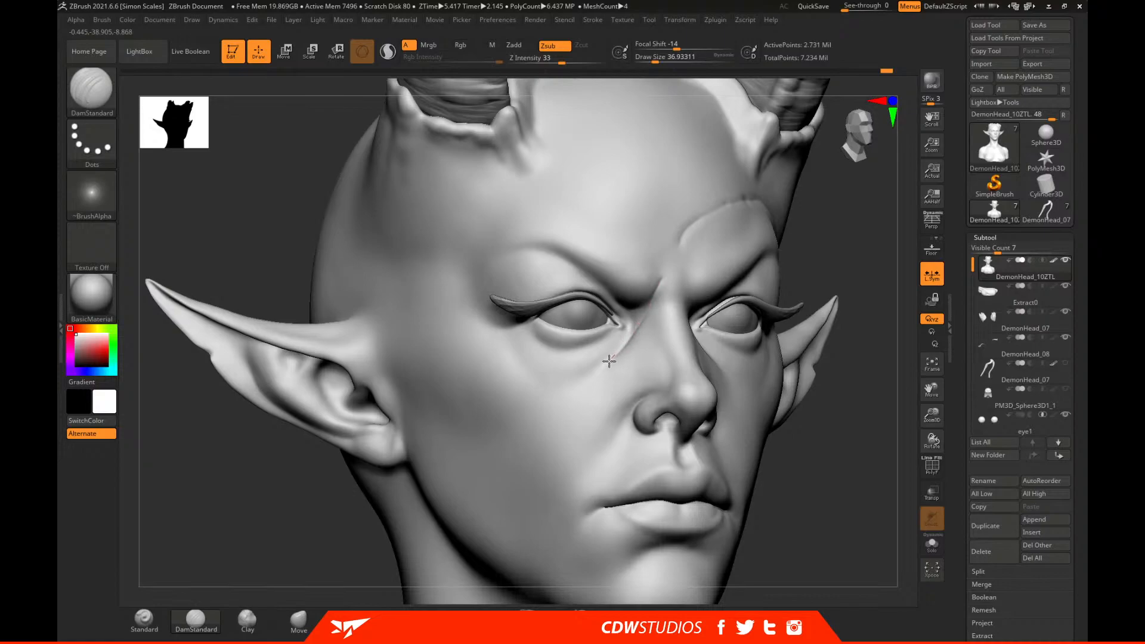
Undo the last stroke and carve the scar again from the forehead between the brows, under the eye and across the cheek.
left_click_drag(548, 394, 523, 403)
left_click_drag(838, 382, 552, 357)
key("ctrl+z")
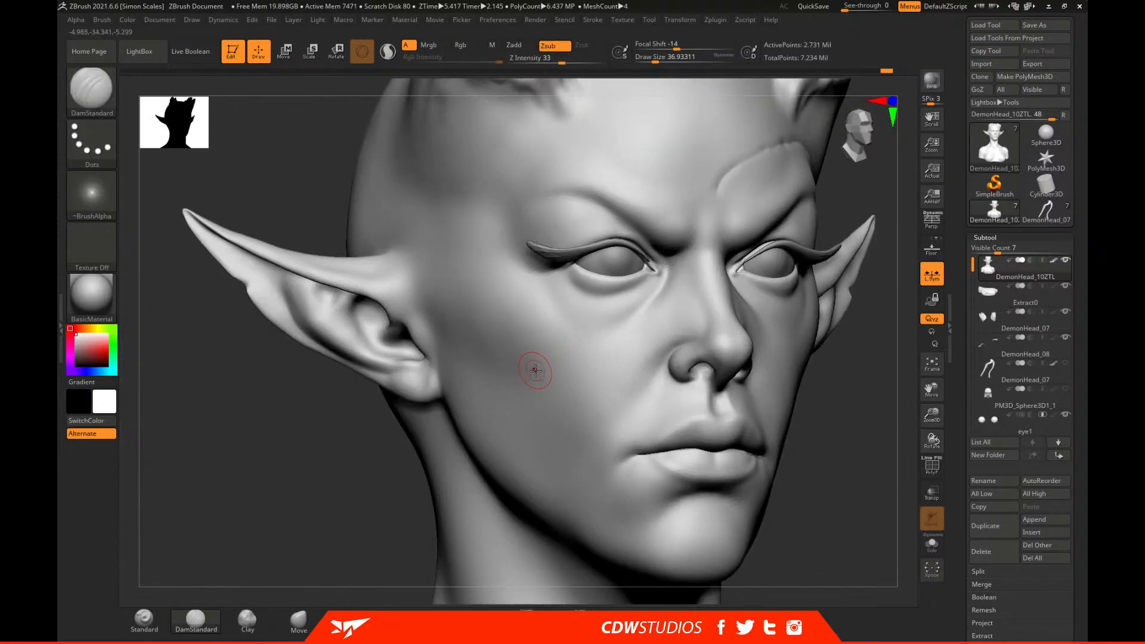
mouse_move(879, 460)
left_mouse_down()
mouse_move(767, 319)
mouse_move(736, 208)
left_mouse_up()
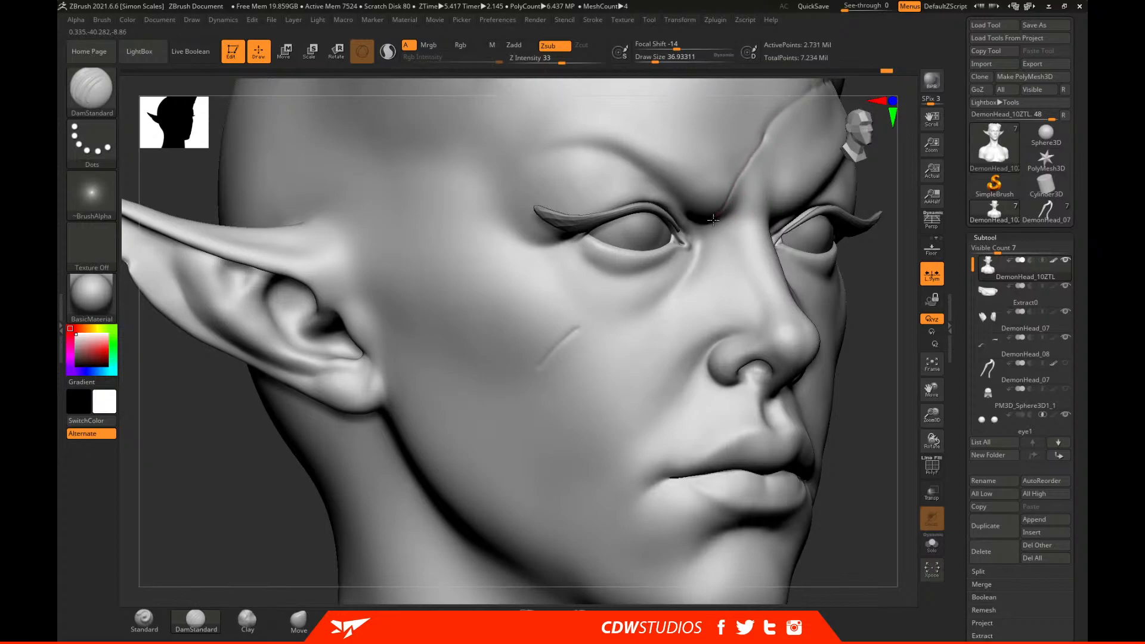
left_click_drag(664, 286, 581, 325)
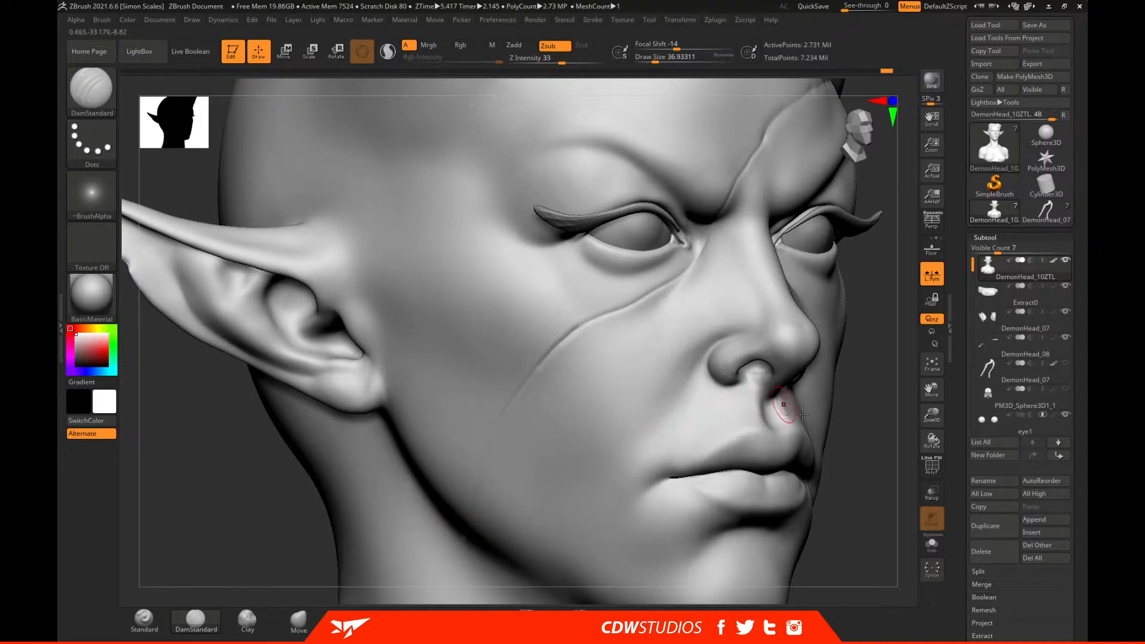
left_click_drag(834, 396, 835, 310, "alt")
left_click_drag(883, 372, 845, 372)
mouse_move(886, 315)
left_mouse_down()
mouse_move(839, 408)
mouse_move(493, 427)
mouse_move(499, 468)
mouse_move(451, 506)
left_mouse_up()
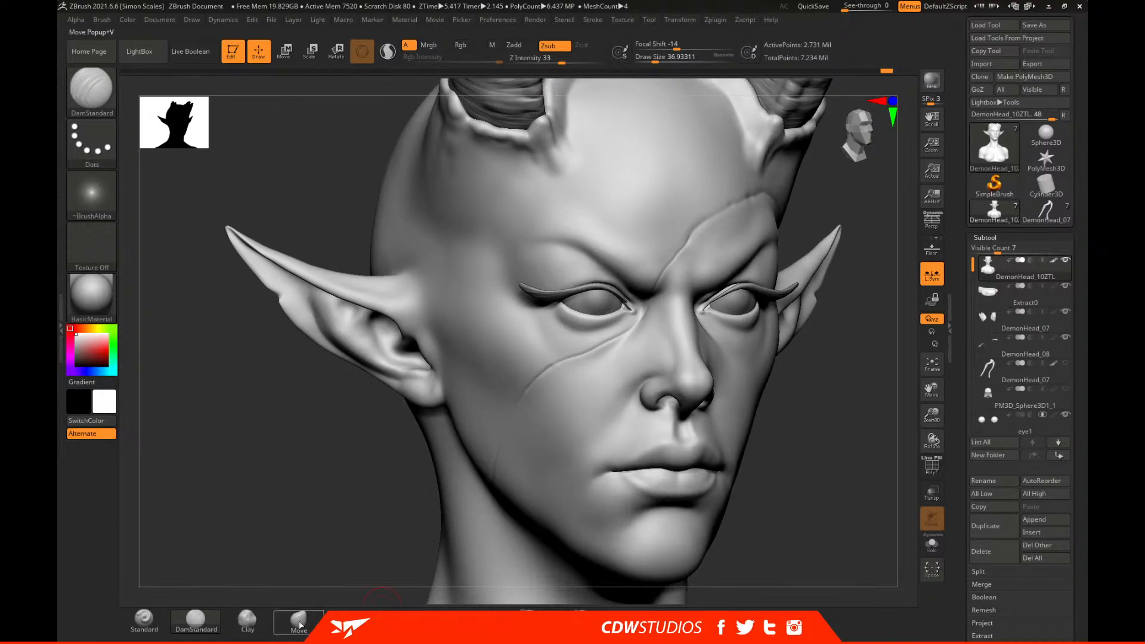
Erase the scar between the brows and below the inner eye corner with the Morph brush.
key("b")
key("m")
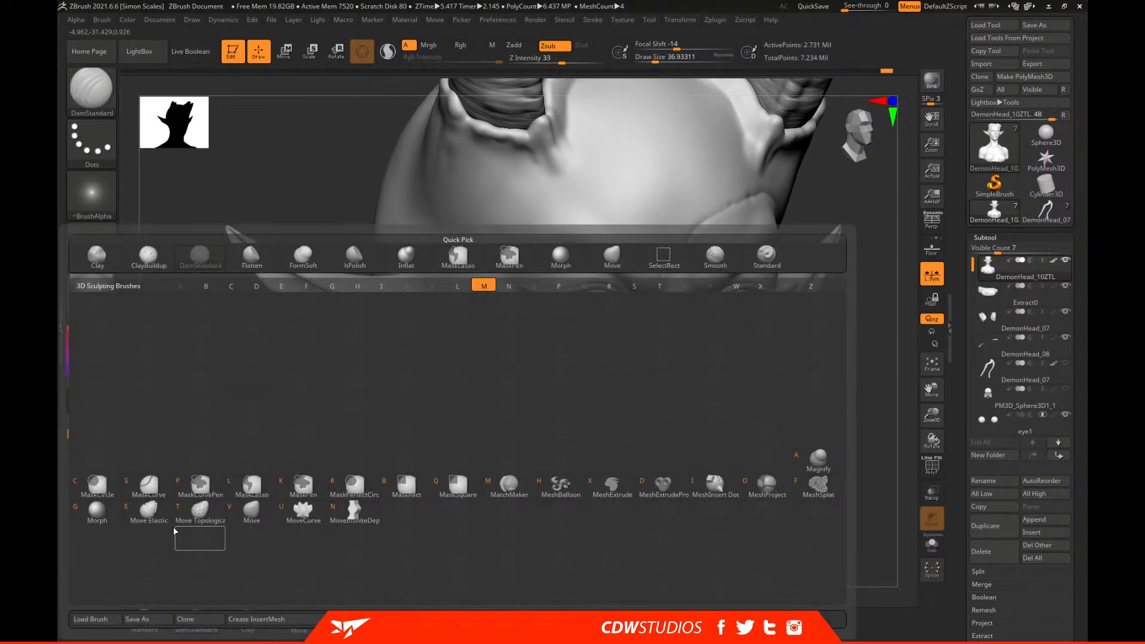
left_click(97, 510)
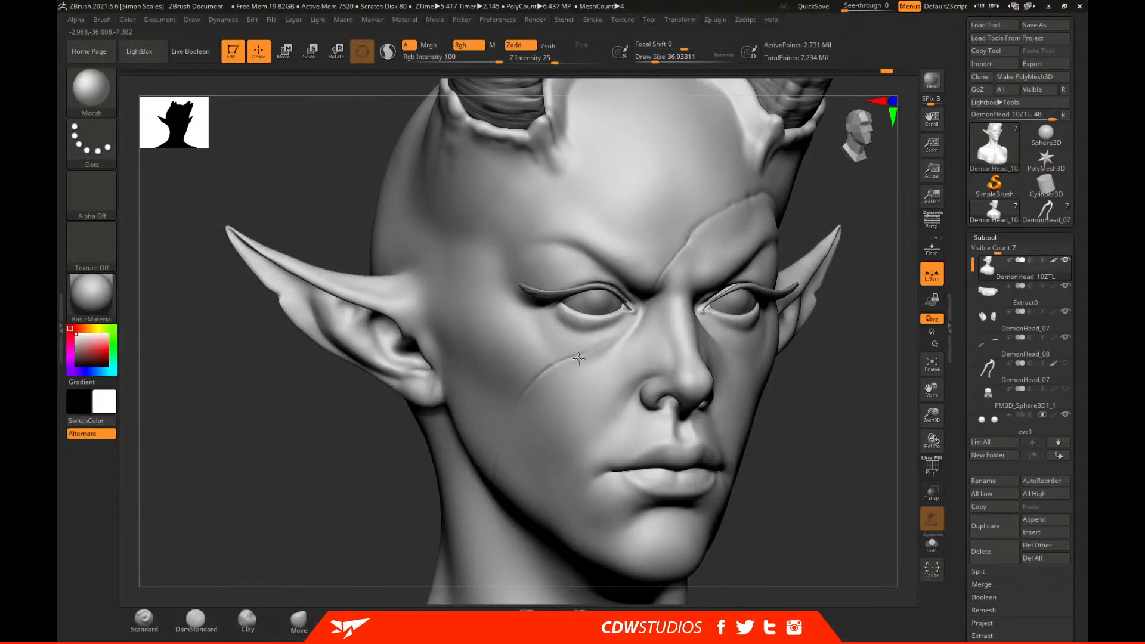
left_click_drag(674, 260, 667, 267)
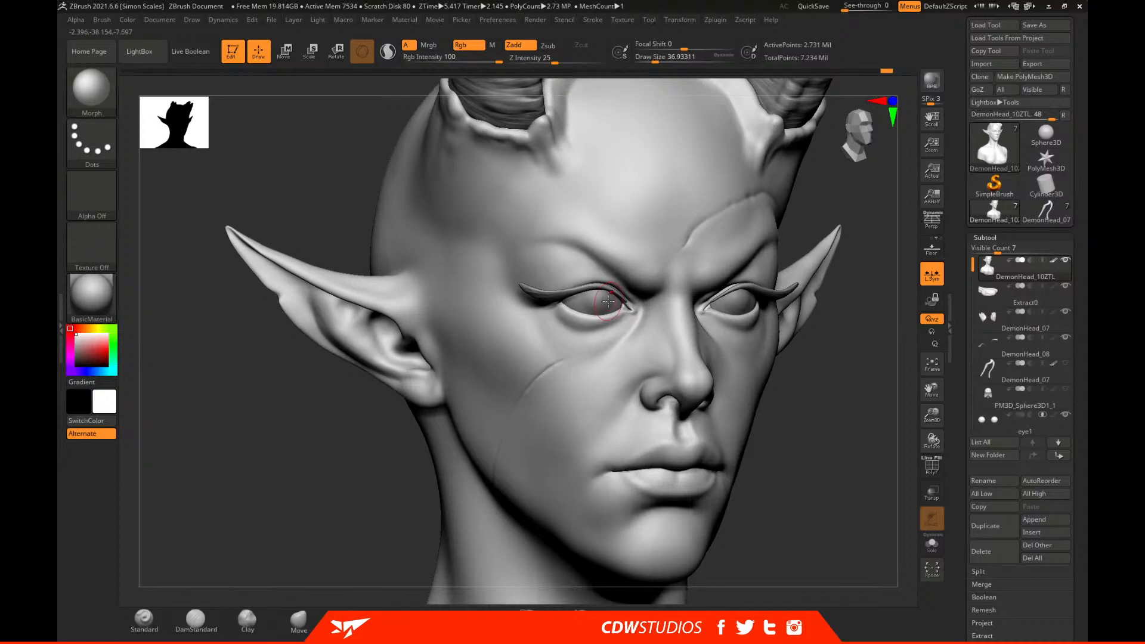
Recarve the scar with DamStandard in a straighter line over the inner brow, below the eye and down the cheek toward the jaw.
left_click(191, 619)
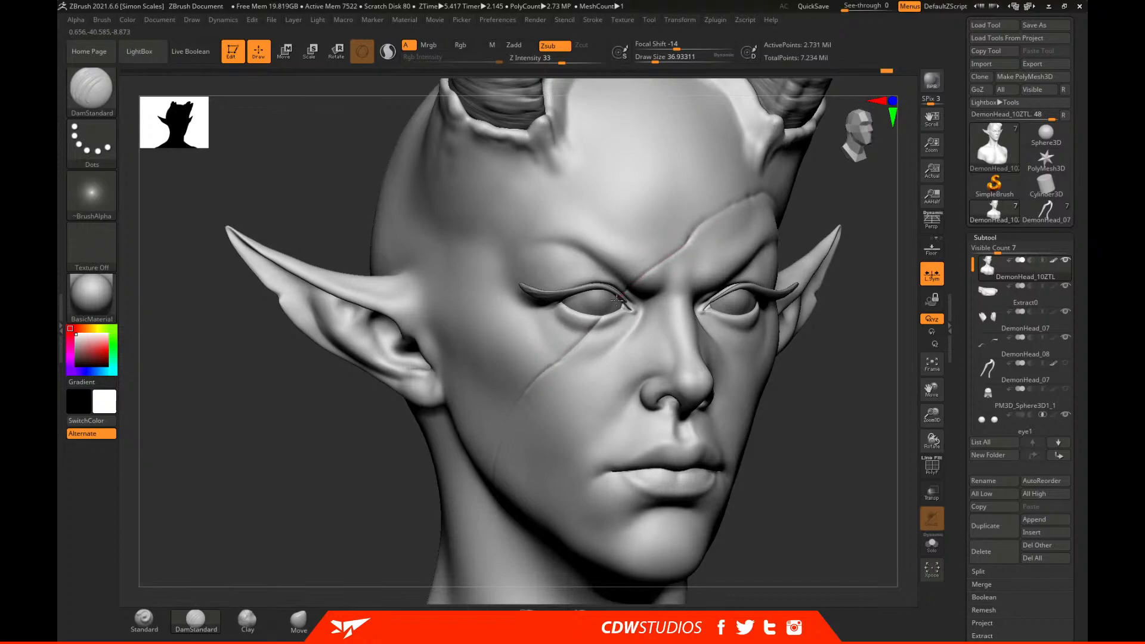
left_click_drag(834, 519, 831, 520)
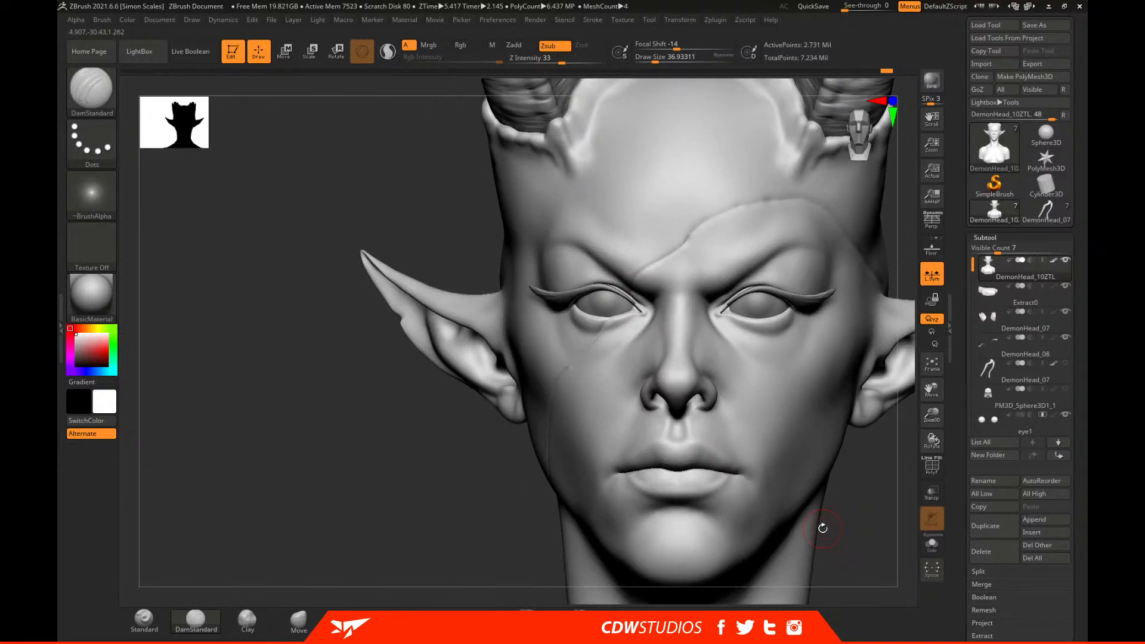
mouse_move(822, 528)
left_mouse_down()
mouse_move(677, 255)
mouse_move(576, 376)
left_mouse_up()
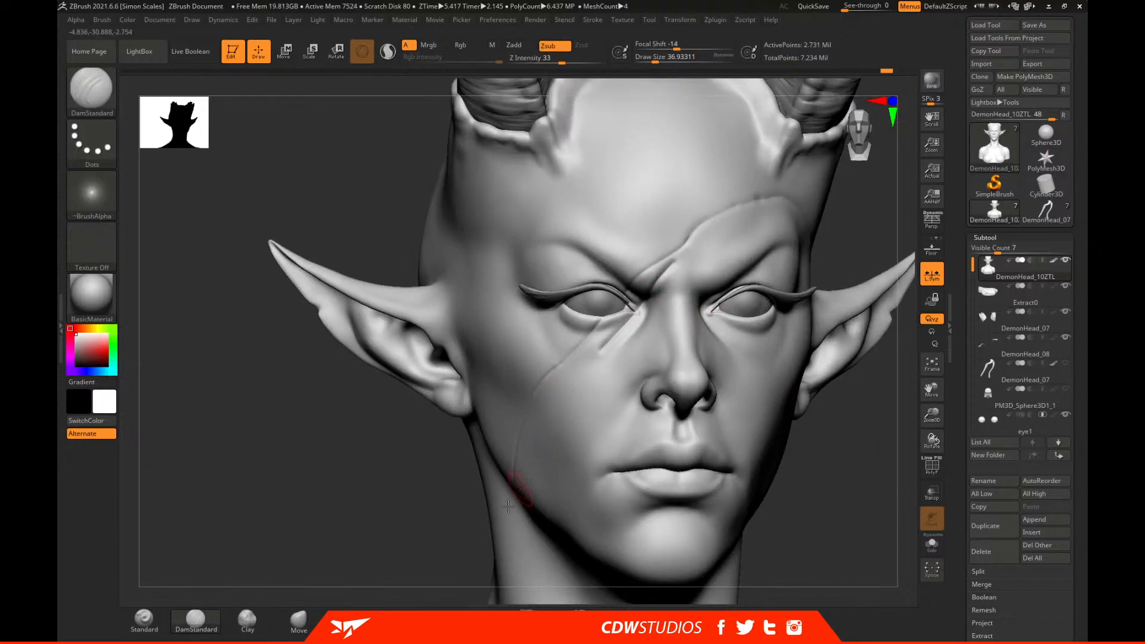
left_click_drag(859, 478, 876, 449)
key("ctrl")
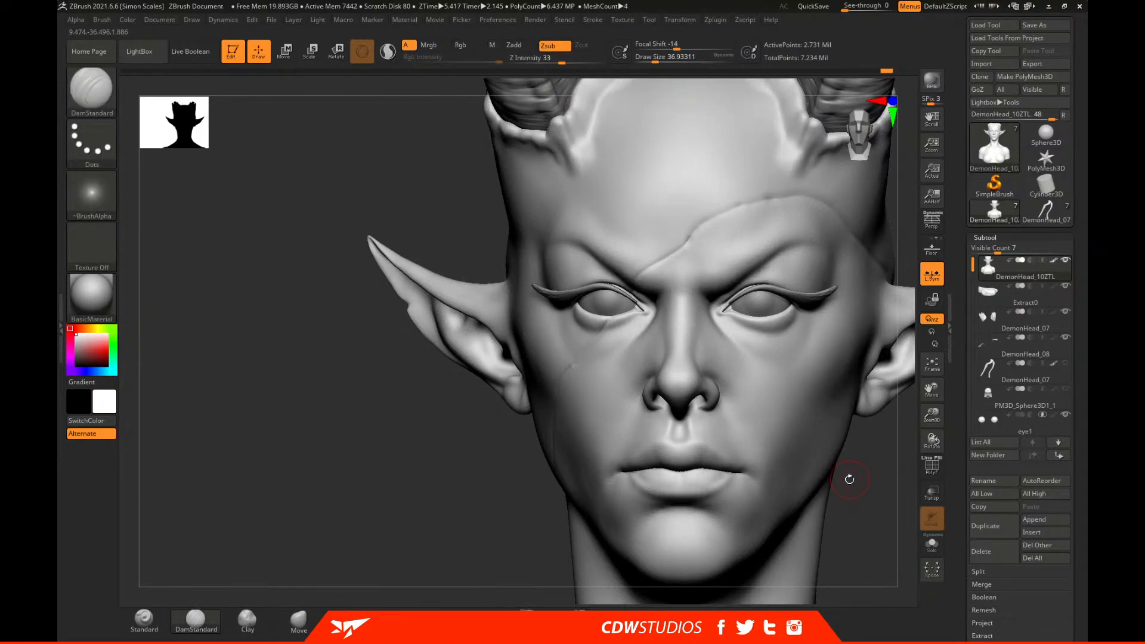
Carve a second scar line branching from the forehead between the brows, past the inner eye corner and onto the cheek.
left_click_drag(483, 531, 582, 364)
left_click_drag(617, 320, 609, 325)
left_click_drag(881, 444, 862, 469)
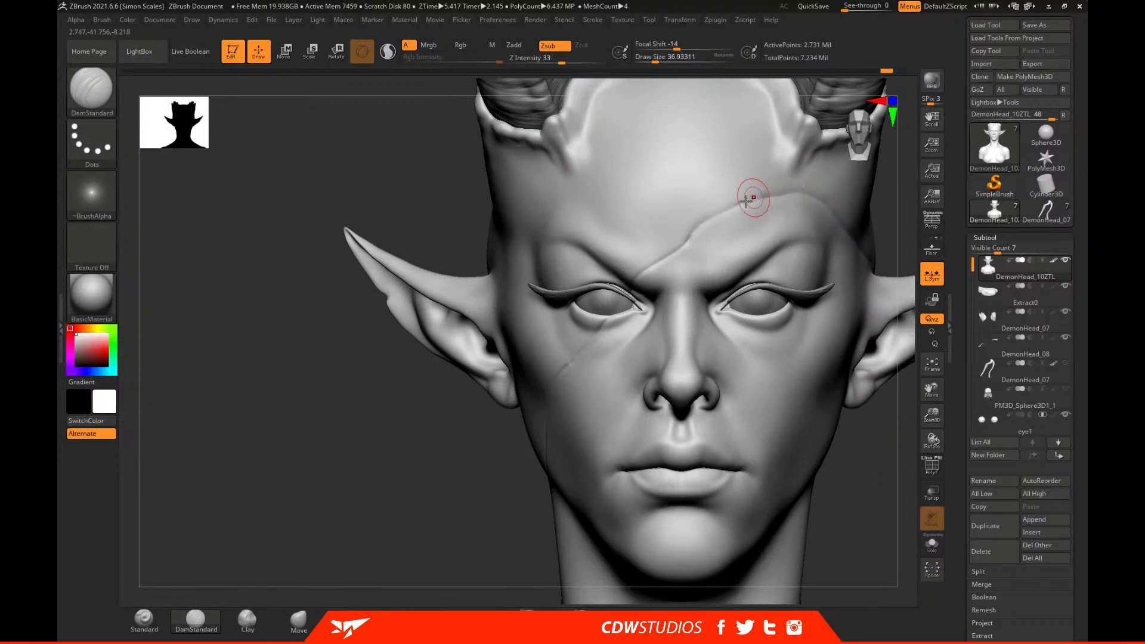
mouse_move(783, 194)
left_mouse_down()
mouse_move(736, 206)
mouse_move(679, 260)
mouse_move(615, 360)
left_mouse_up()
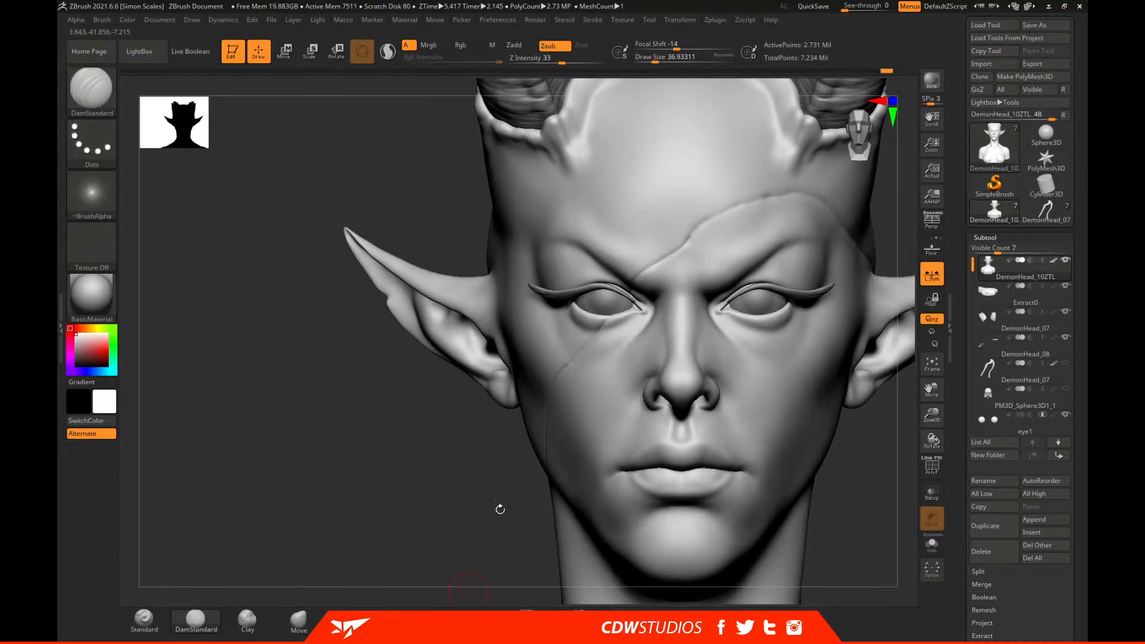
left_click_drag(742, 204, 662, 275)
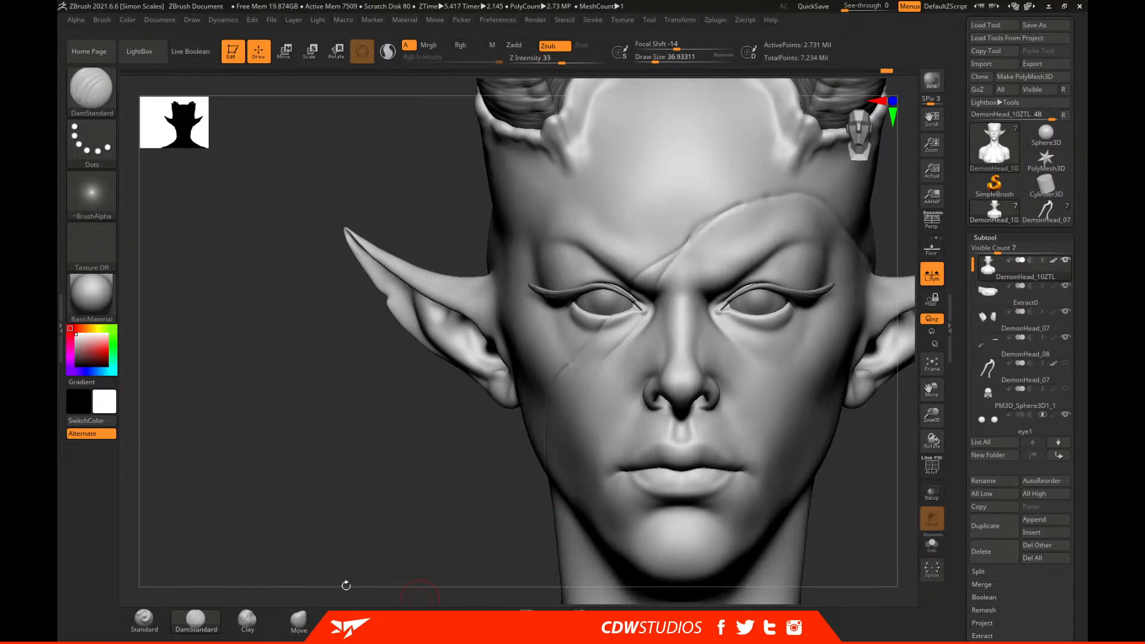
Erase the outer scar branch over the inner brow and cheek with the Morph brush, keeping the line past the inner eye corner.
key("b")
key("m")
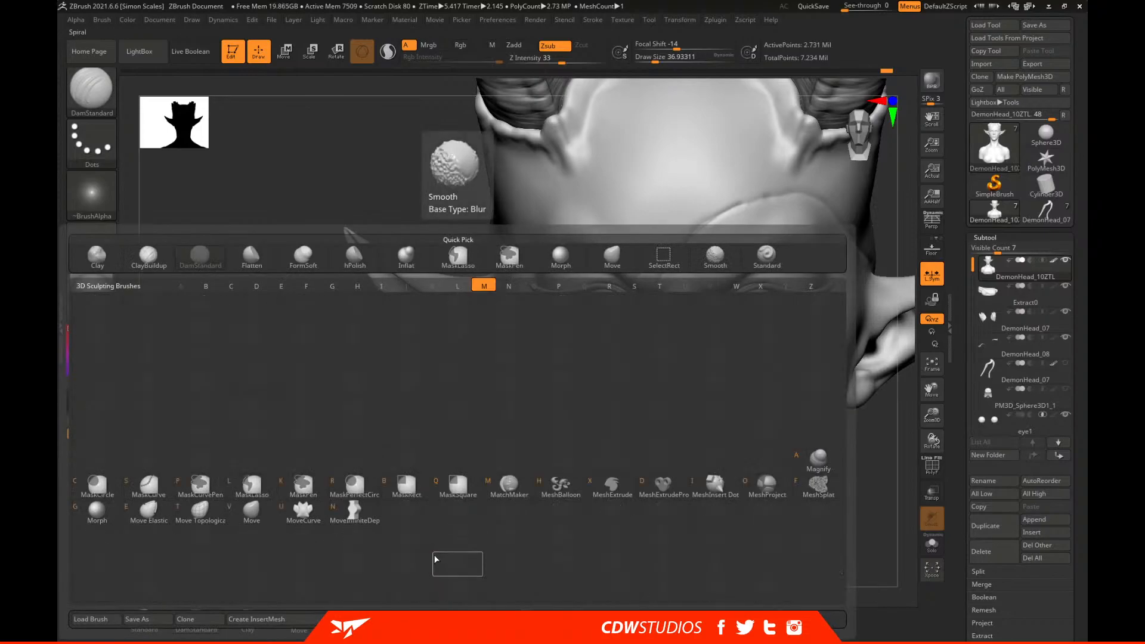
left_click(161, 519)
left_click_drag(398, 508, 525, 382)
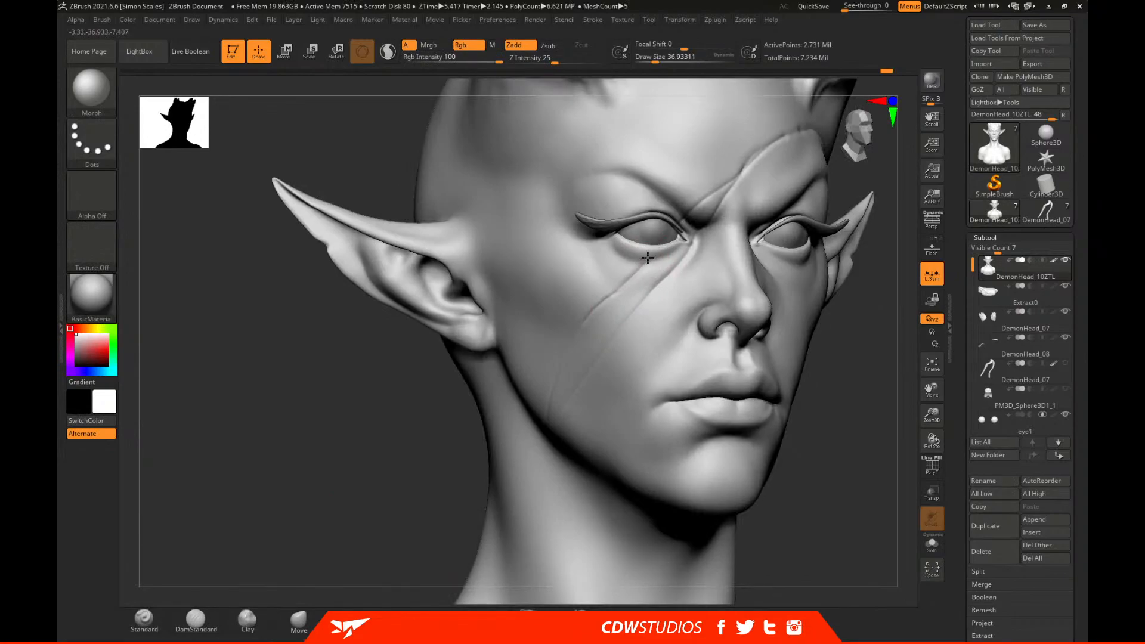
left_click_drag(640, 261, 534, 394)
left_click_drag(356, 546, 426, 537)
left_click_drag(567, 349, 546, 375)
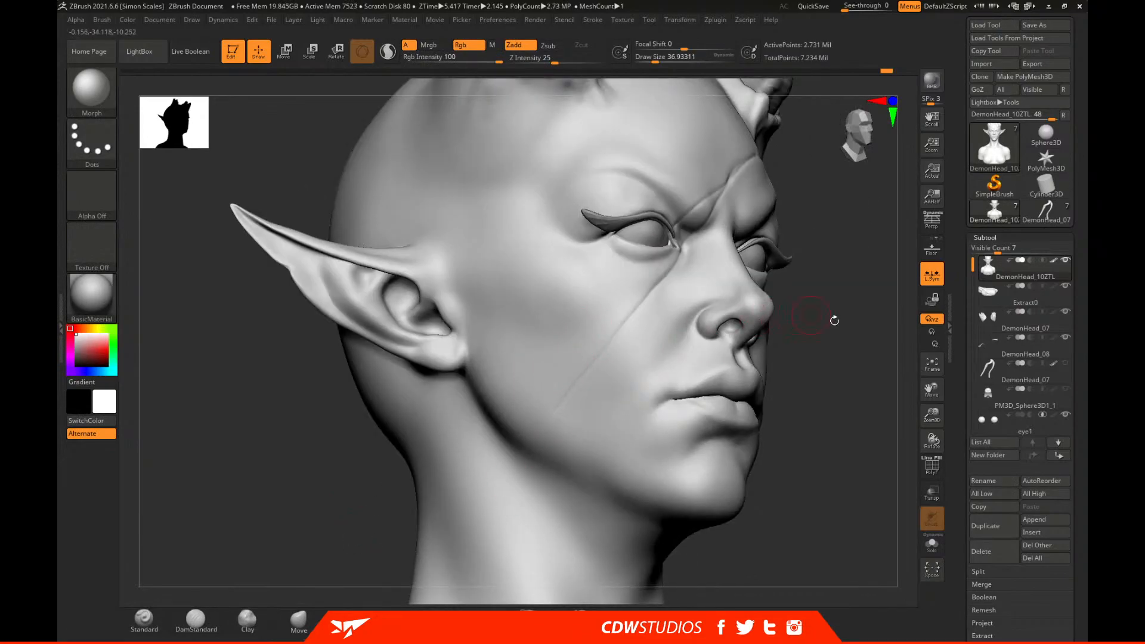
left_click_drag(826, 316, 705, 246)
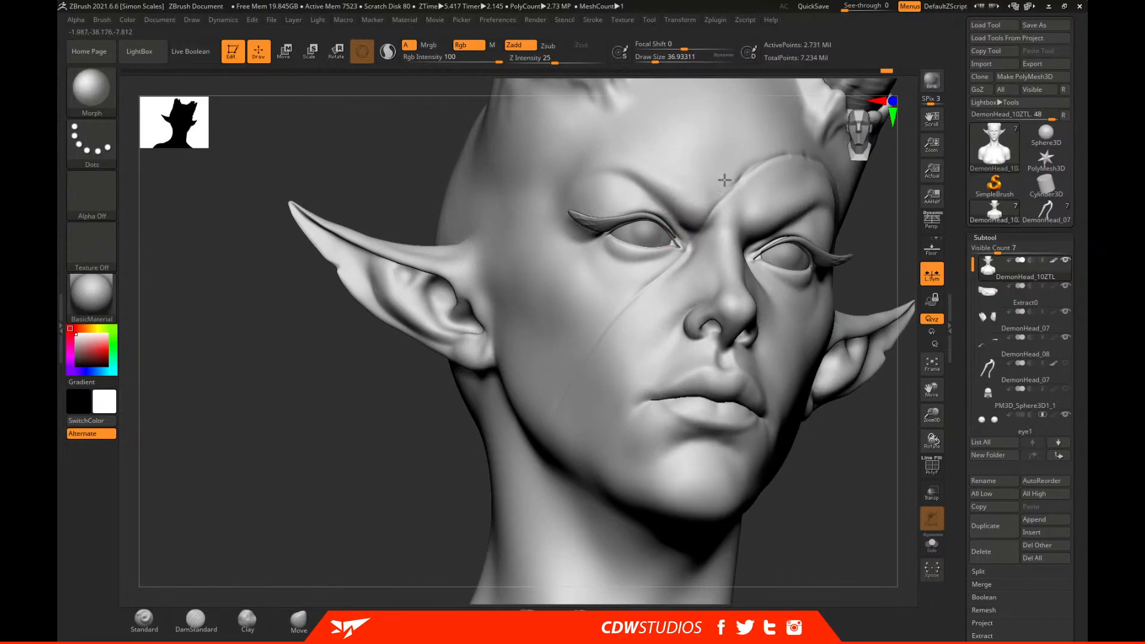
left_click_drag(850, 492, 834, 499)
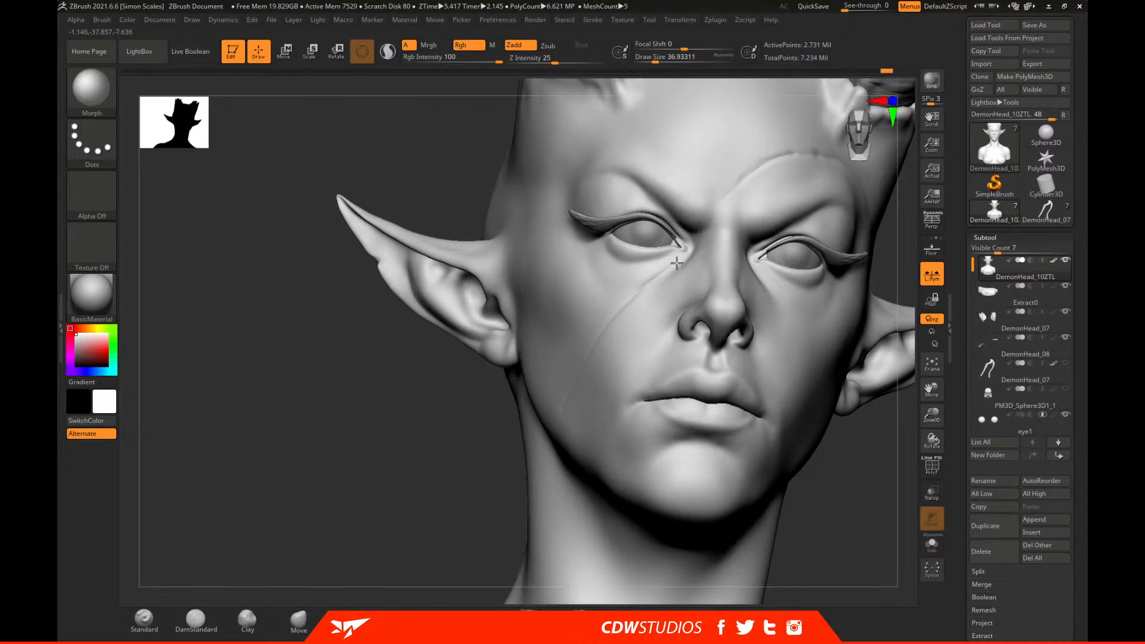
Deepen the scar across the forehead, between the brows and down the cheek with DamStandard.
left_click(196, 620)
left_click_drag(365, 442, 771, 146, "alt")
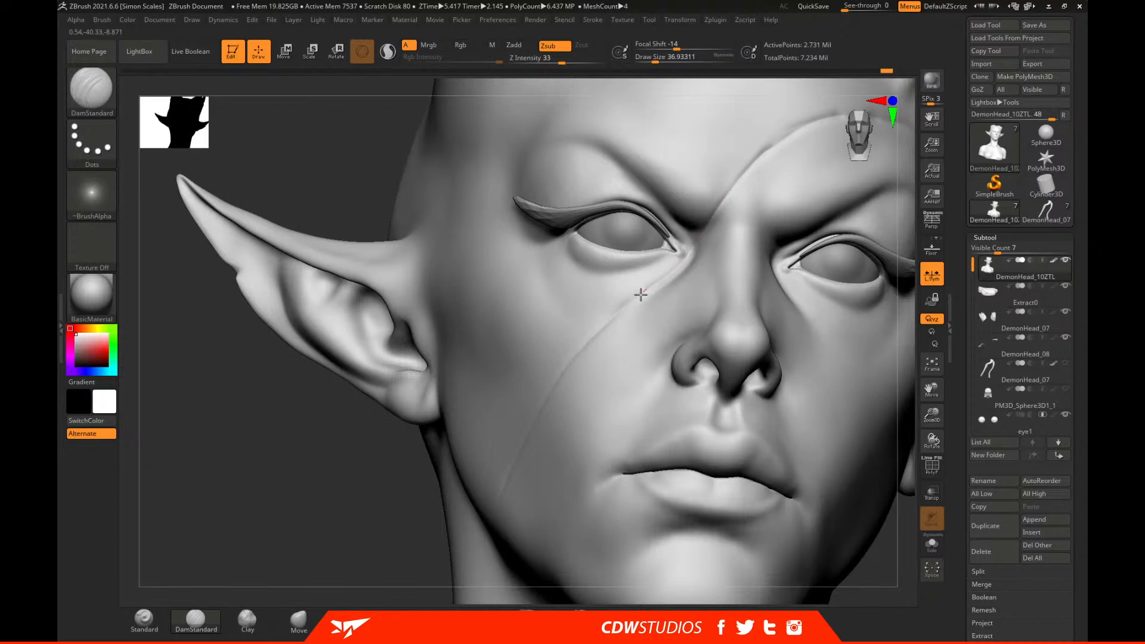
left_click_drag(339, 501, 334, 412, "alt")
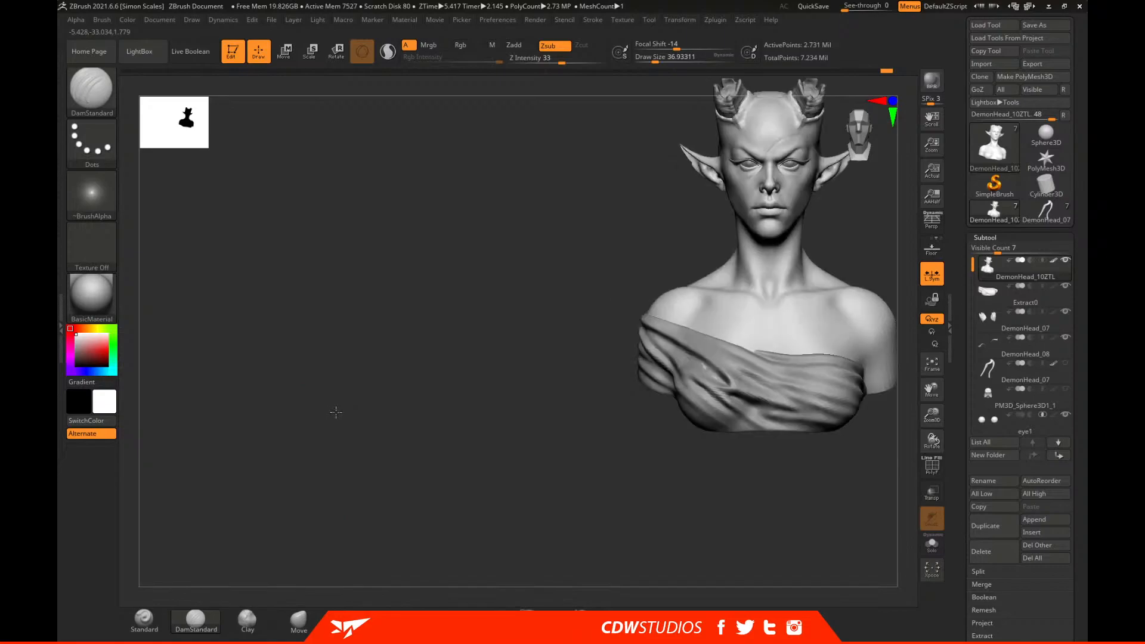
Carve another scar from the base of her right horn diagonally across the forehead to meet the first scar above the brows.
left_click_drag(475, 393, 364, 547, "alt")
left_click_drag(808, 342, 866, 544)
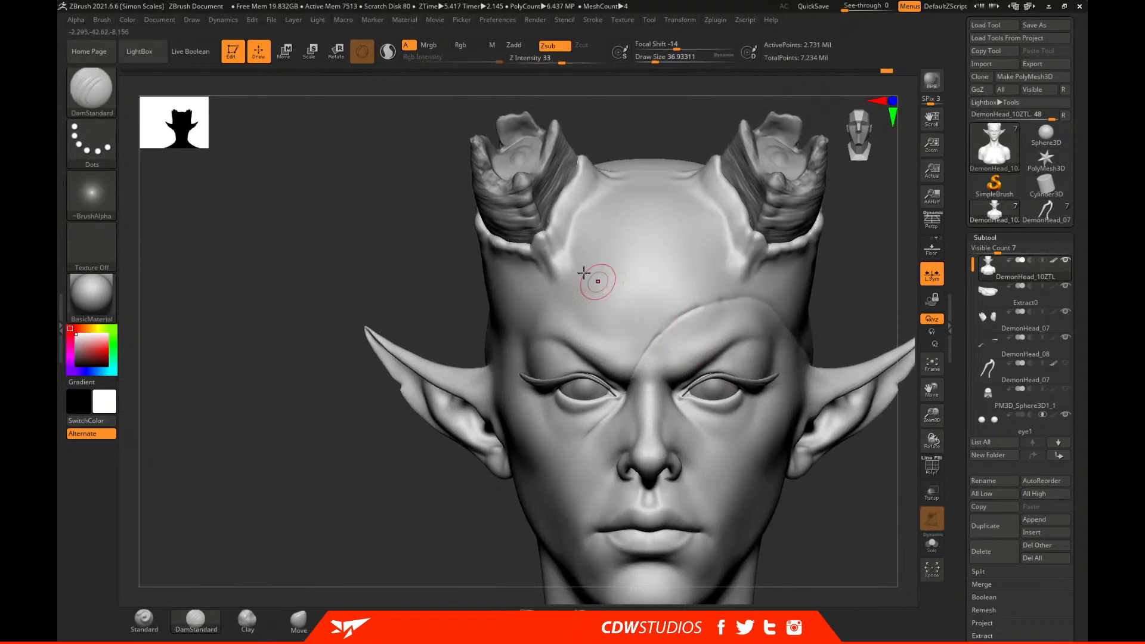
mouse_move(554, 256)
left_mouse_down()
mouse_move(539, 215)
mouse_move(556, 222)
left_mouse_up()
mouse_move(587, 269)
left_mouse_down()
mouse_move(605, 306)
mouse_move(644, 328)
left_mouse_up()
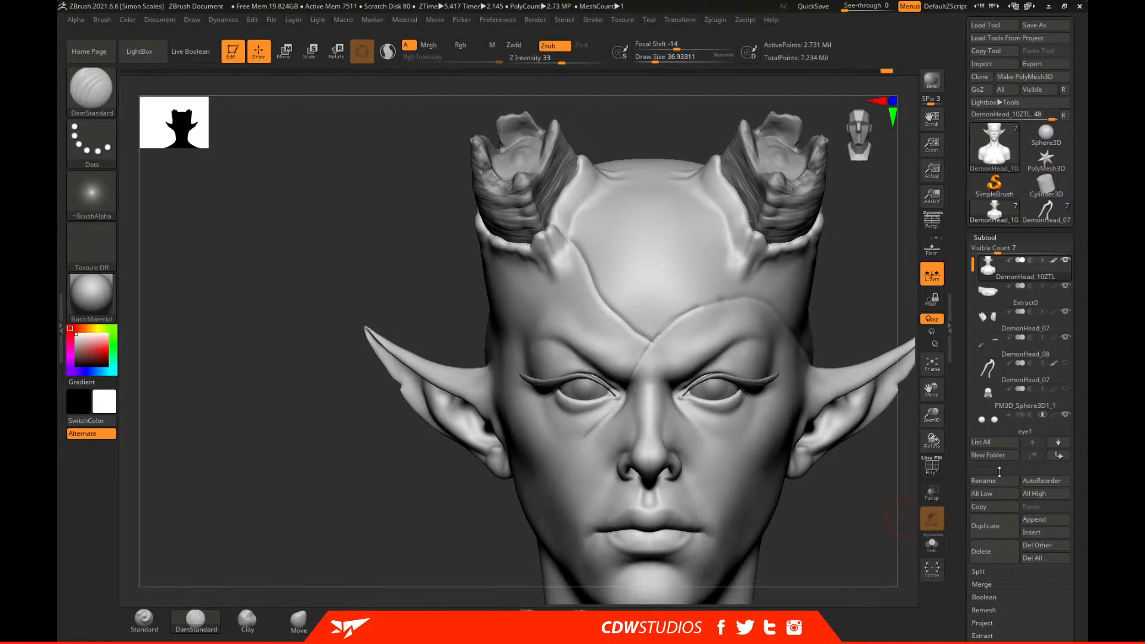
Show all subtools, then hide the front hair strands and the PM3D_Sphere3D1_1 back hair.
left_click(1066, 261, "shift")
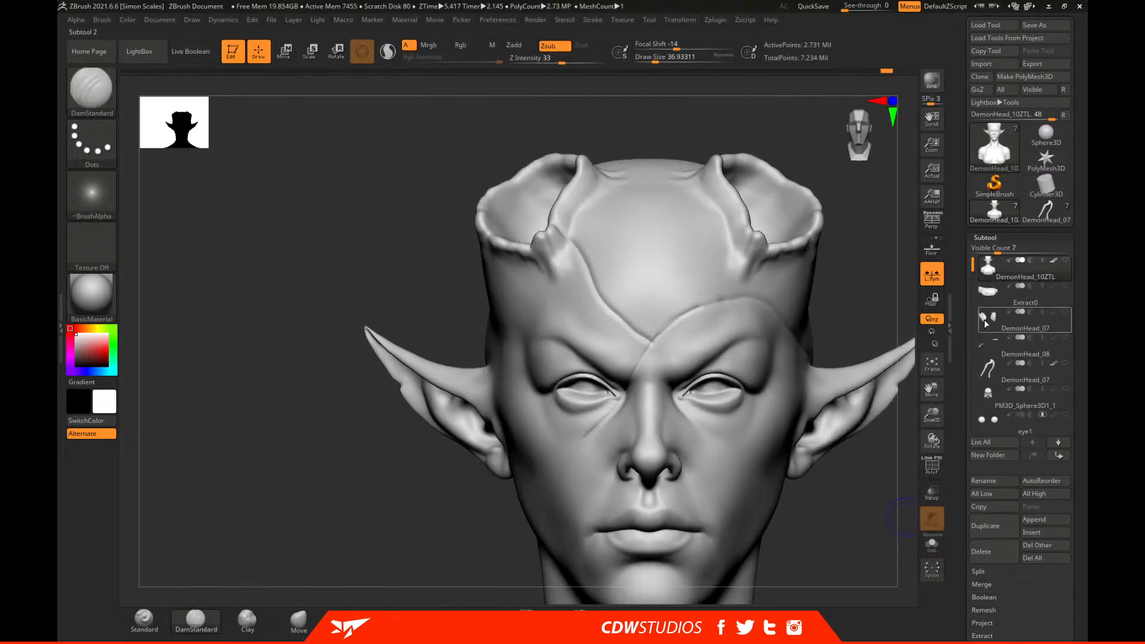
left_click(1066, 261, "shift")
left_click_drag(891, 506, 877, 430, "alt")
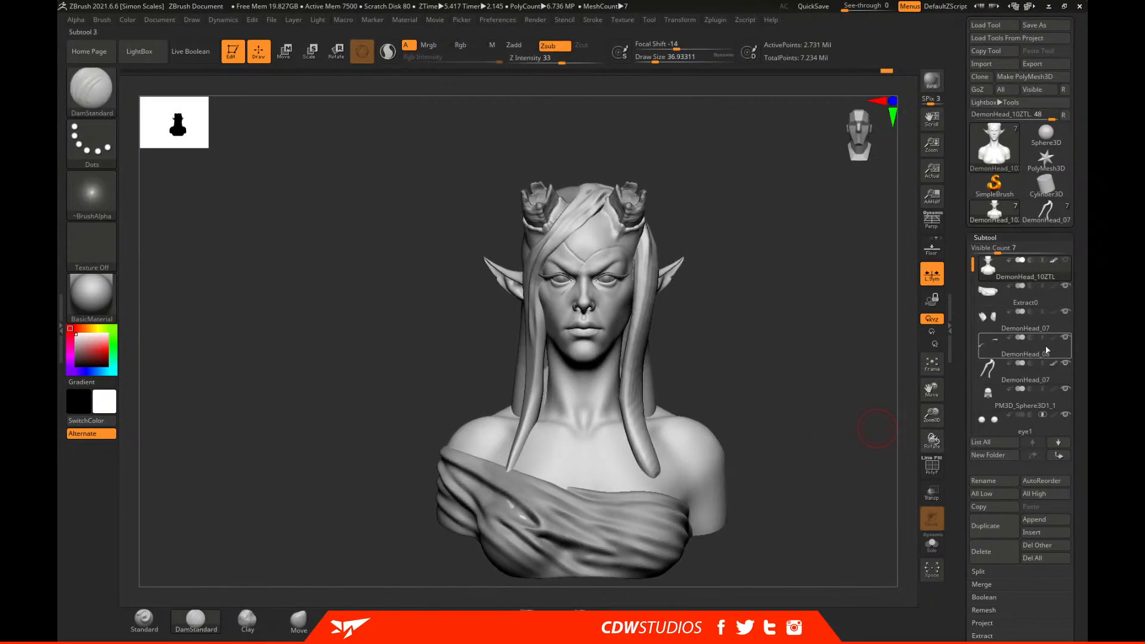
left_click(1066, 363)
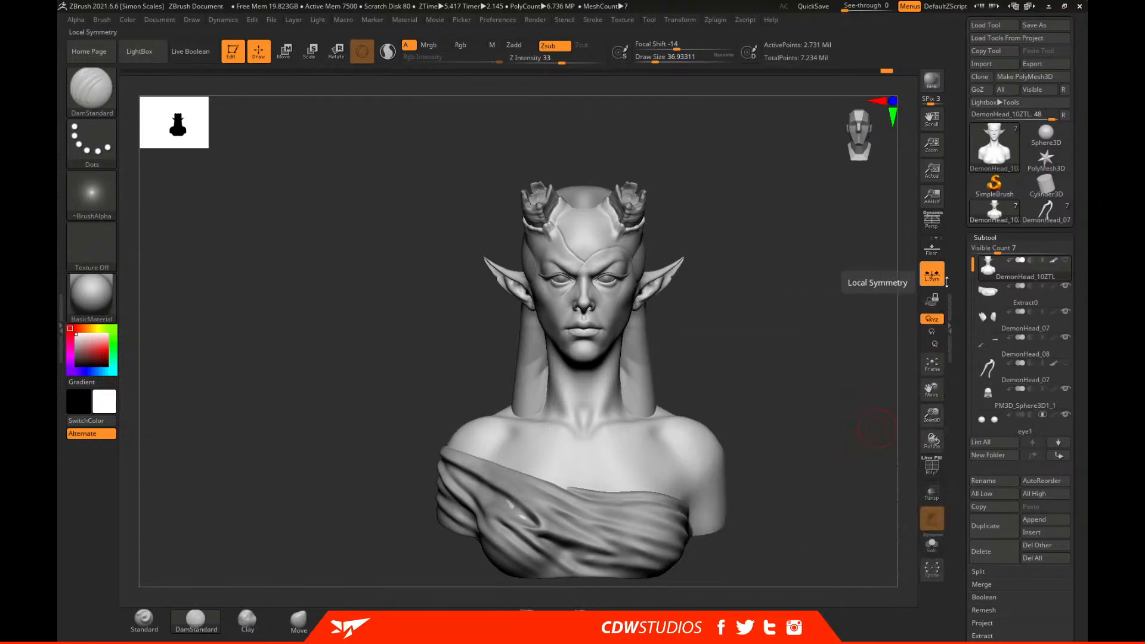
left_click_drag(972, 263, 967, 312)
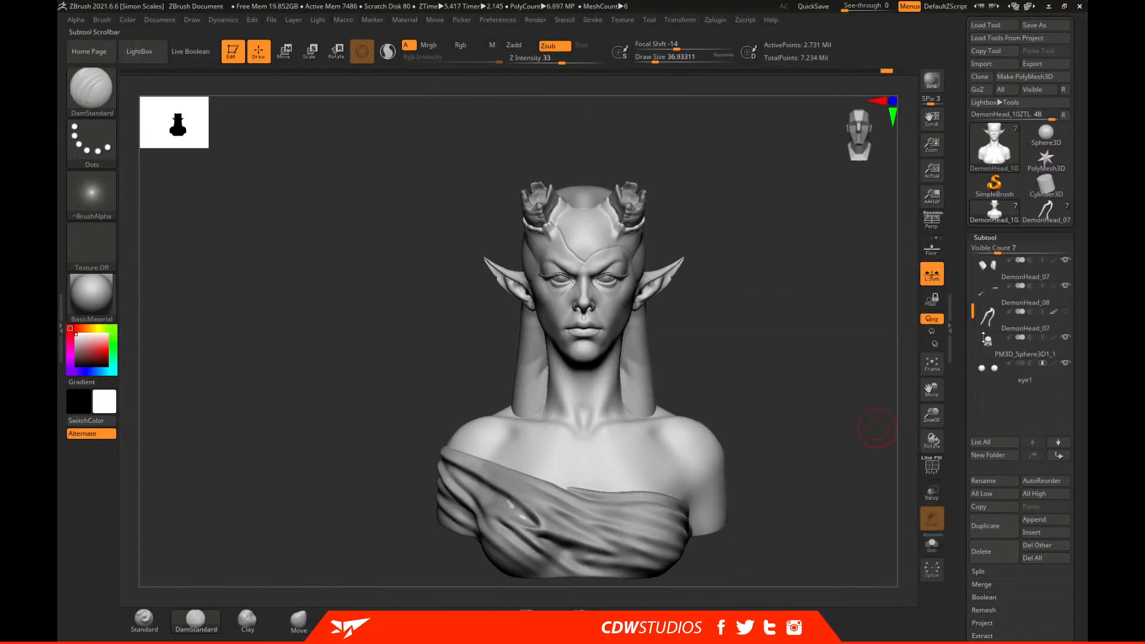
left_click(1066, 337)
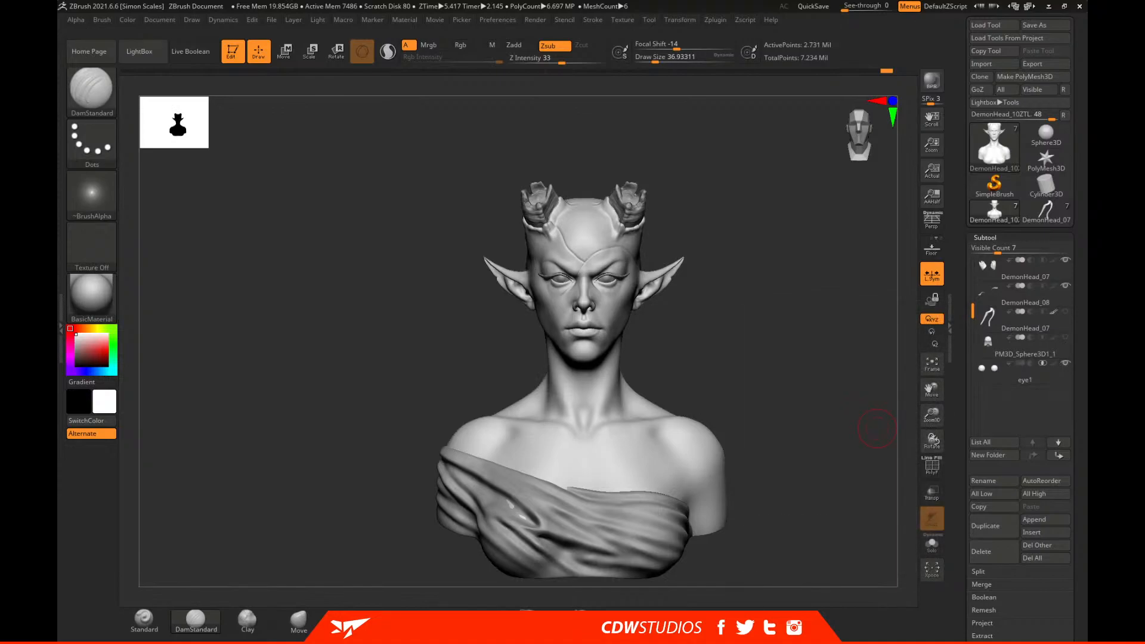
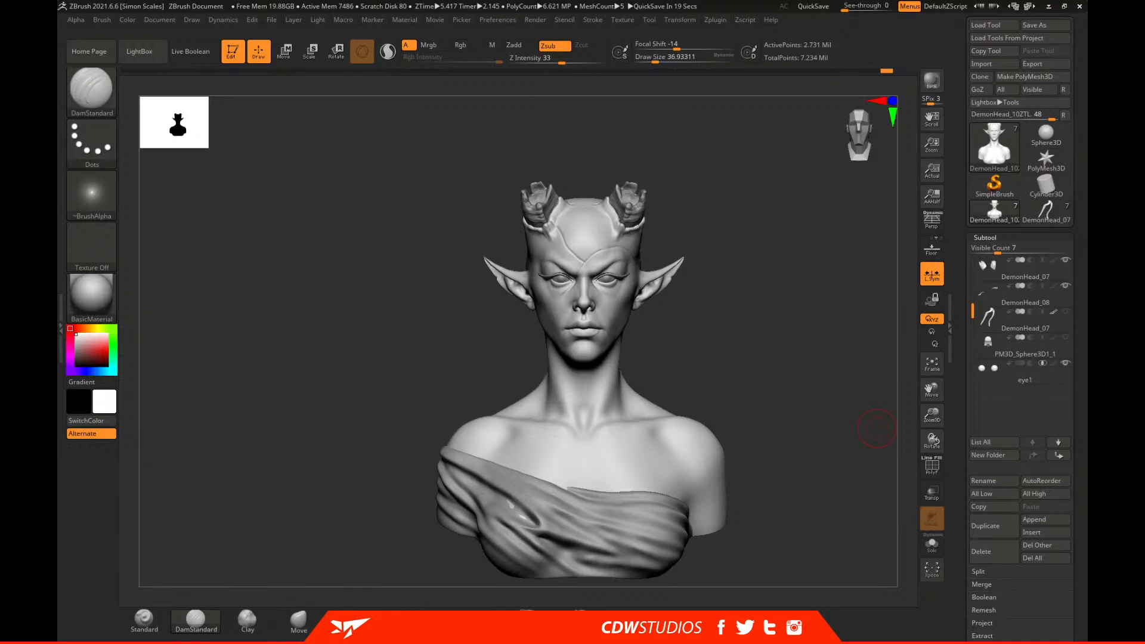
Switch to the reference board and examine the scarred-face and stitched-wound photos up close.
right_click_drag(1144, 313, 968, 308)
scroll(968, 307, "up", 5)
left_click_drag(885, 238, 857, 267)
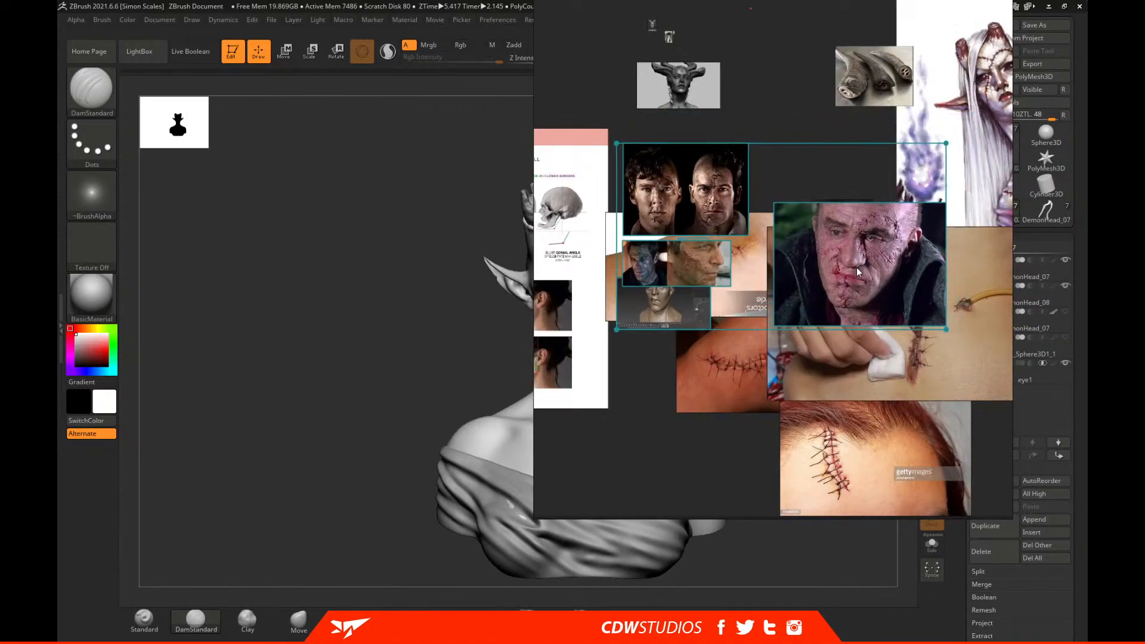
scroll(794, 227, "up", 5)
left_click_drag(739, 202, 797, 224)
middle_click_drag(732, 232, 956, 268)
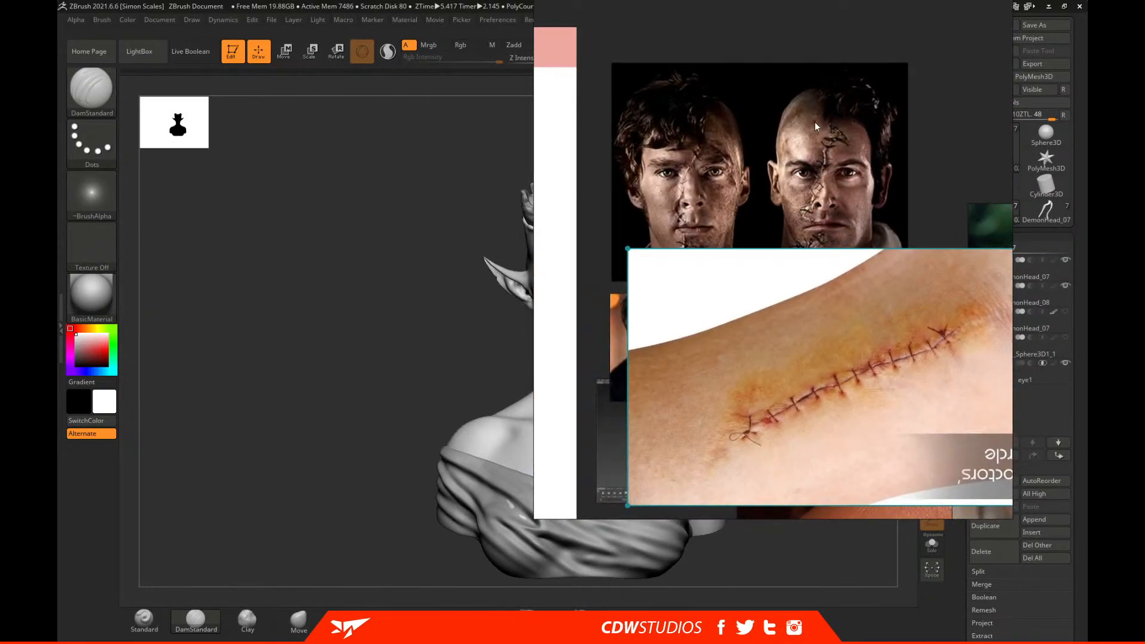
Examine the other stitched-wound photos around the forearm image on the reference board, and return to ZBrush.
scroll(674, 171, "down", 3)
middle_click_drag(846, 393, 758, 211)
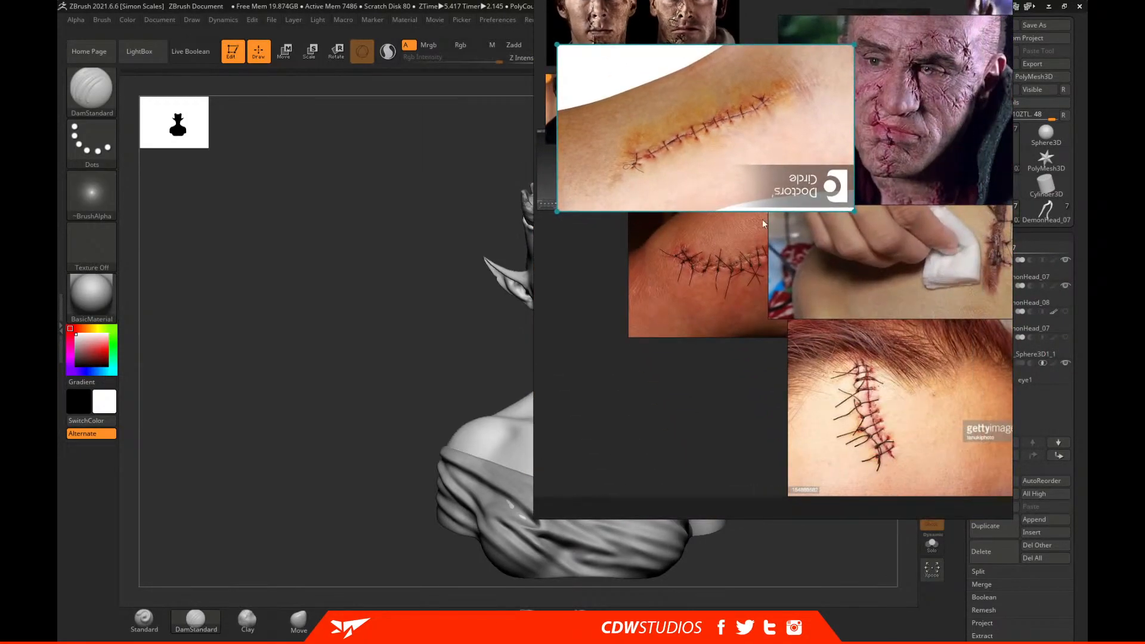
middle_click_drag(837, 151, 816, 256)
scroll(800, 246, "down", 2)
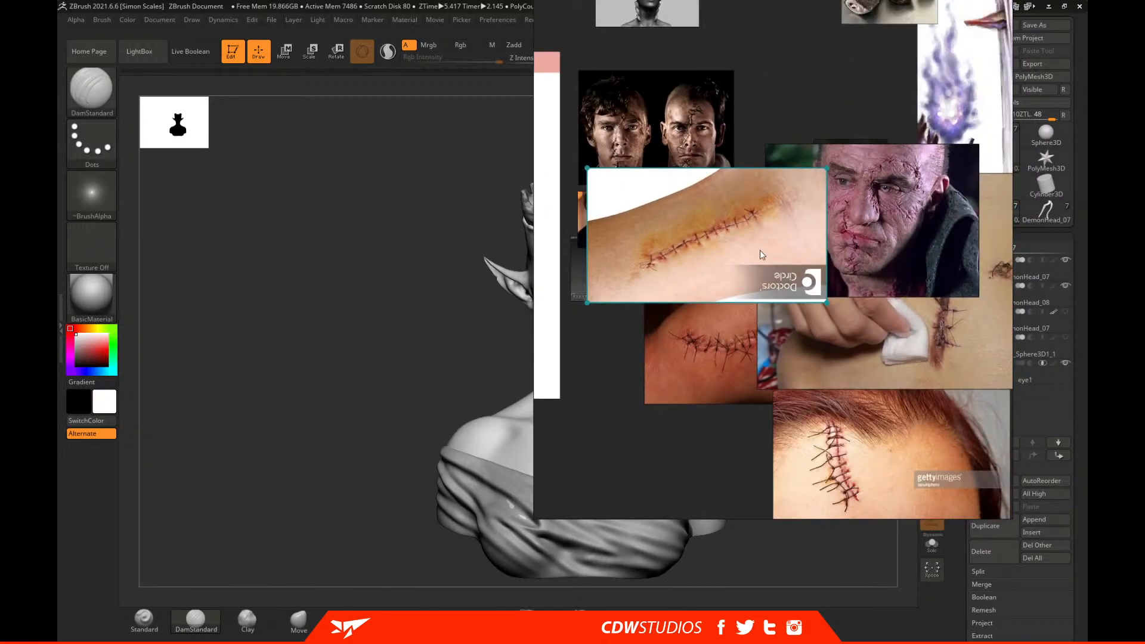
right_click_drag(820, 276, 835, 291)
key("alt+Tab")
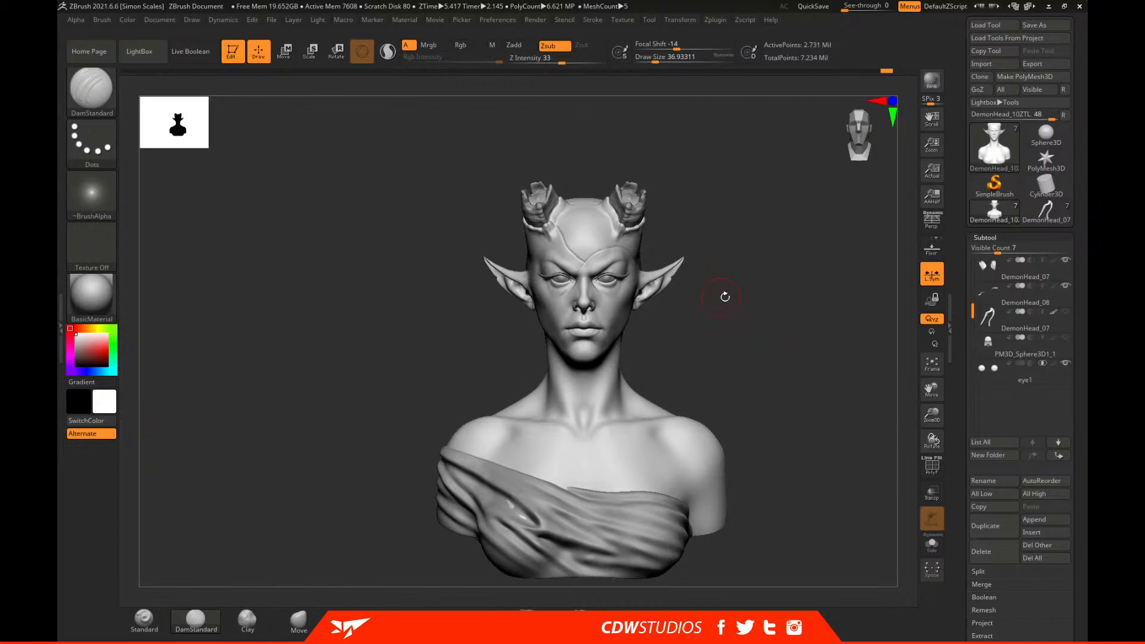
Set the DamStandard draw size to 28.75 and sharpen the two forehead scars where they meet above the brows.
left_click_drag(724, 296, 626, 265)
left_click_drag(753, 268, 783, 468, "alt")
left_click_drag(800, 220, 814, 322, "alt")
key("space")
left_click_drag(599, 245, 594, 243)
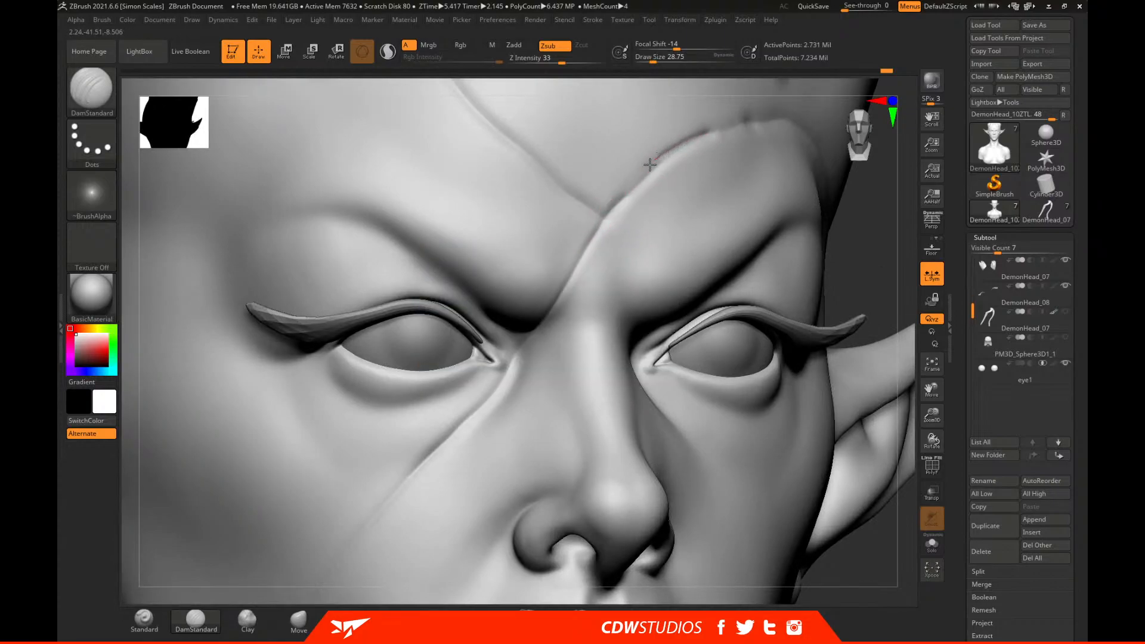
mouse_move(629, 186)
left_mouse_down()
mouse_move(604, 216)
mouse_move(640, 183)
left_mouse_up()
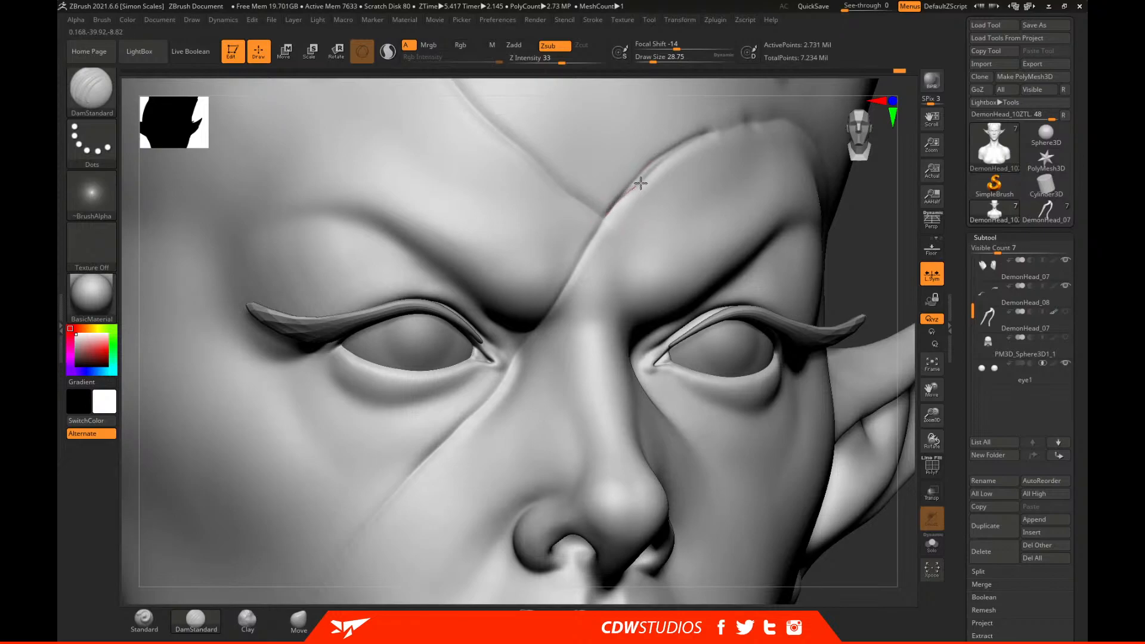
left_click_drag(705, 132, 633, 186)
mouse_move(634, 186)
left_mouse_down()
mouse_move(669, 152)
mouse_move(614, 209)
mouse_move(703, 136)
mouse_move(636, 200)
mouse_move(581, 199)
mouse_move(634, 184)
mouse_move(589, 240)
left_mouse_up()
mouse_move(571, 197)
left_mouse_down()
mouse_move(609, 215)
mouse_move(581, 200)
mouse_move(606, 215)
mouse_move(603, 227)
mouse_move(626, 188)
mouse_move(600, 214)
mouse_move(580, 203)
left_mouse_up()
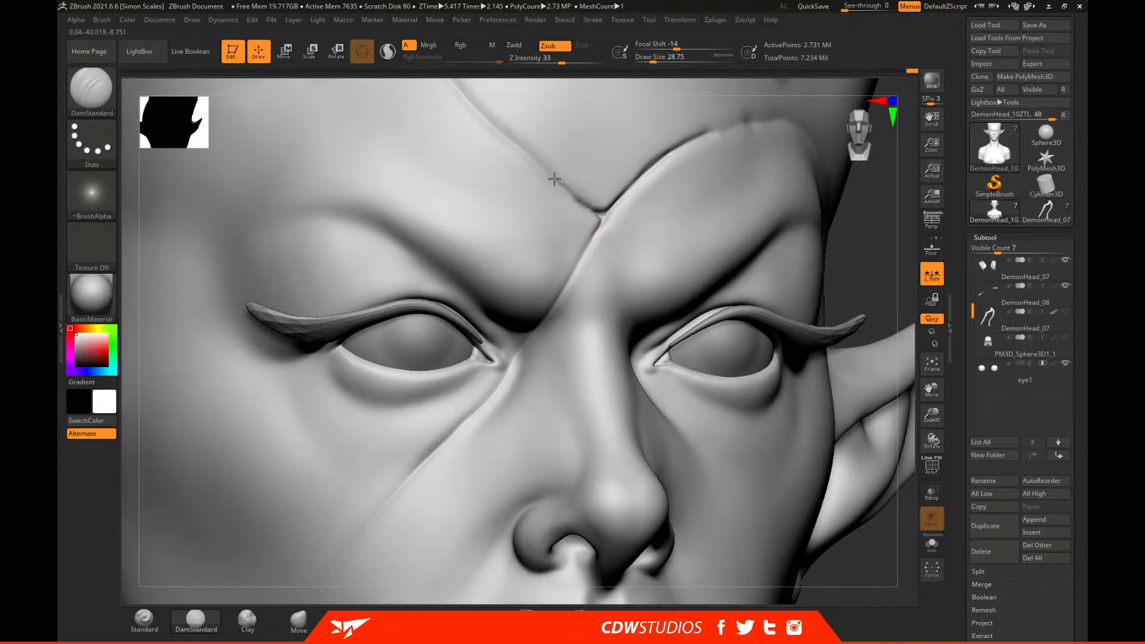
left_click_drag(529, 159, 496, 125)
Deepen the diagonal forehead scar from the meeting point above the brows up to the base of her right horn.
left_click_drag(864, 223, 851, 391, "alt")
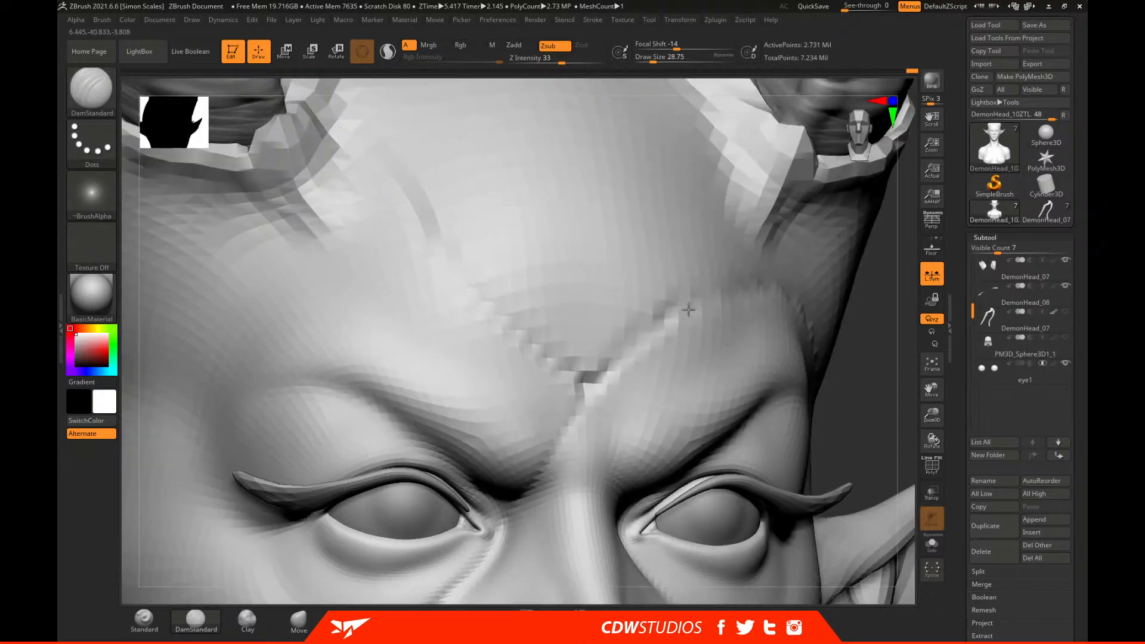
left_click_drag(422, 225, 481, 297)
left_click_drag(424, 227, 469, 285)
mouse_move(427, 228)
left_mouse_down()
mouse_move(546, 353)
mouse_move(323, 131)
left_mouse_up()
left_click(993, 235)
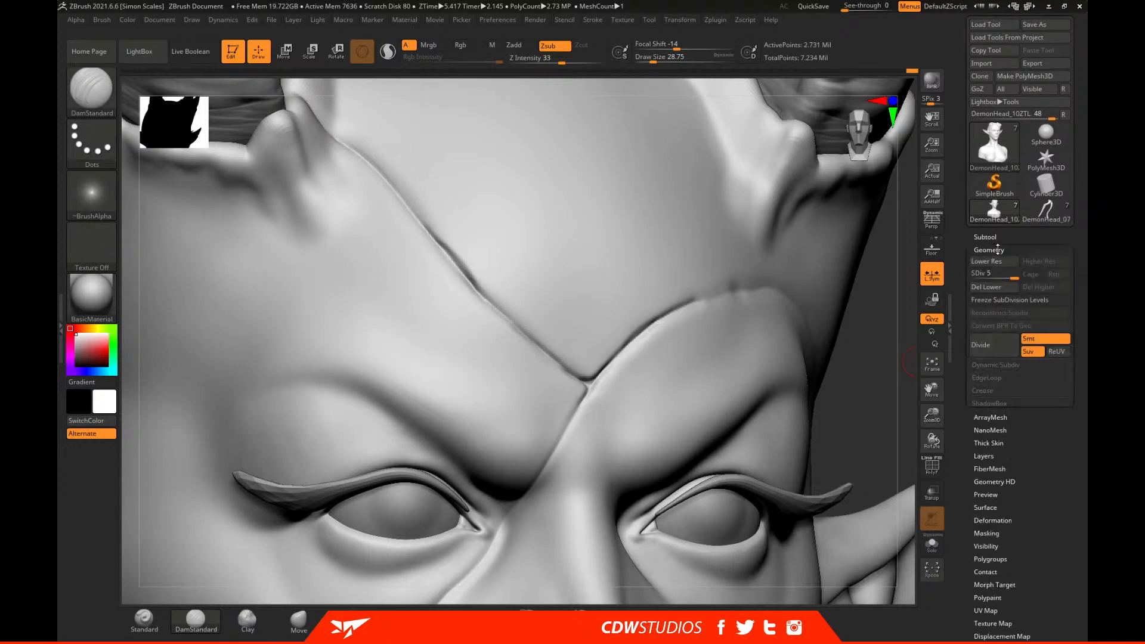
right_click_drag(835, 280, 832, 322)
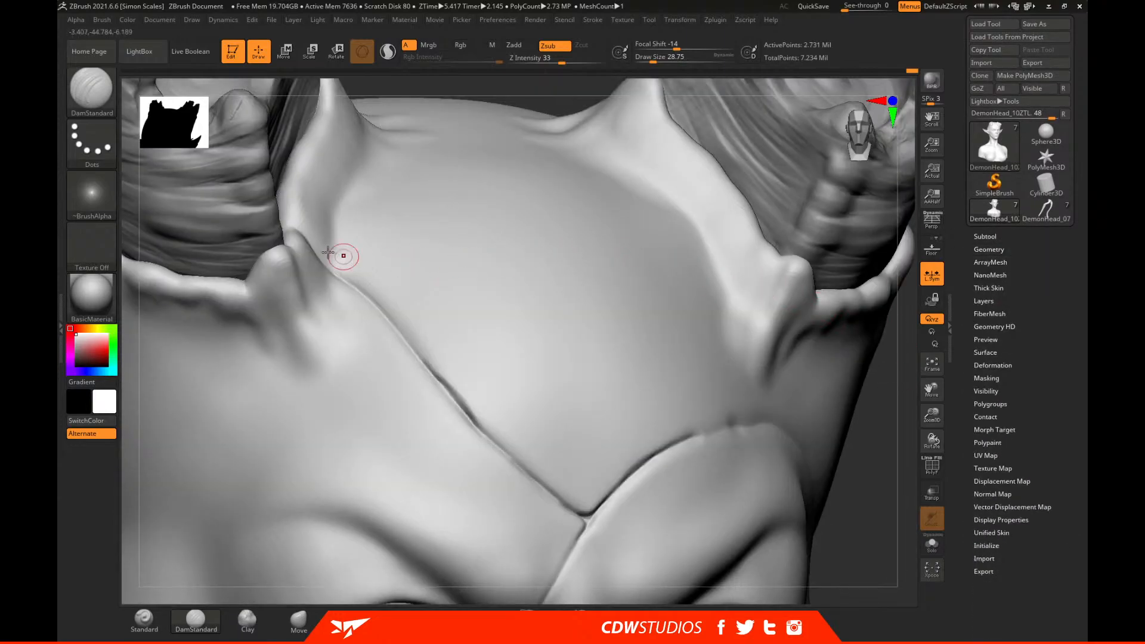
right_click_drag(340, 253, 327, 228)
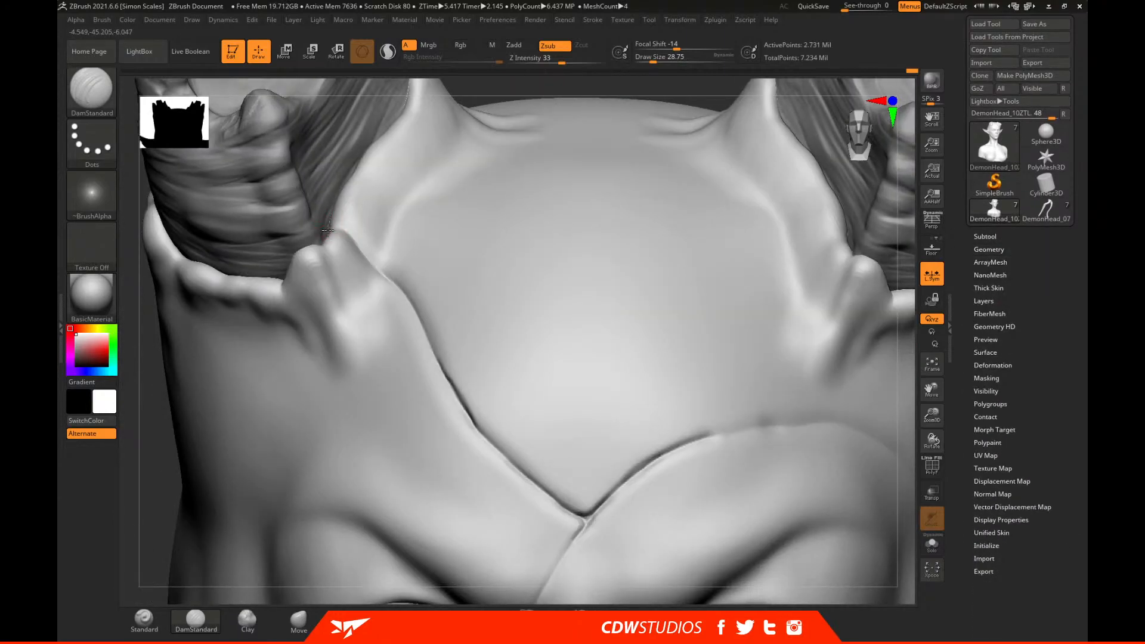
mouse_move(365, 257)
left_mouse_down()
mouse_move(408, 300)
mouse_move(346, 234)
mouse_move(402, 290)
mouse_move(433, 358)
left_mouse_up()
left_click_drag(468, 415, 537, 471)
Carve the scar above her left brow into a deeper, irregular line running across the temple to the top of her left ear.
left_click_drag(913, 414, 753, 219)
left_click_drag(879, 386, 752, 393)
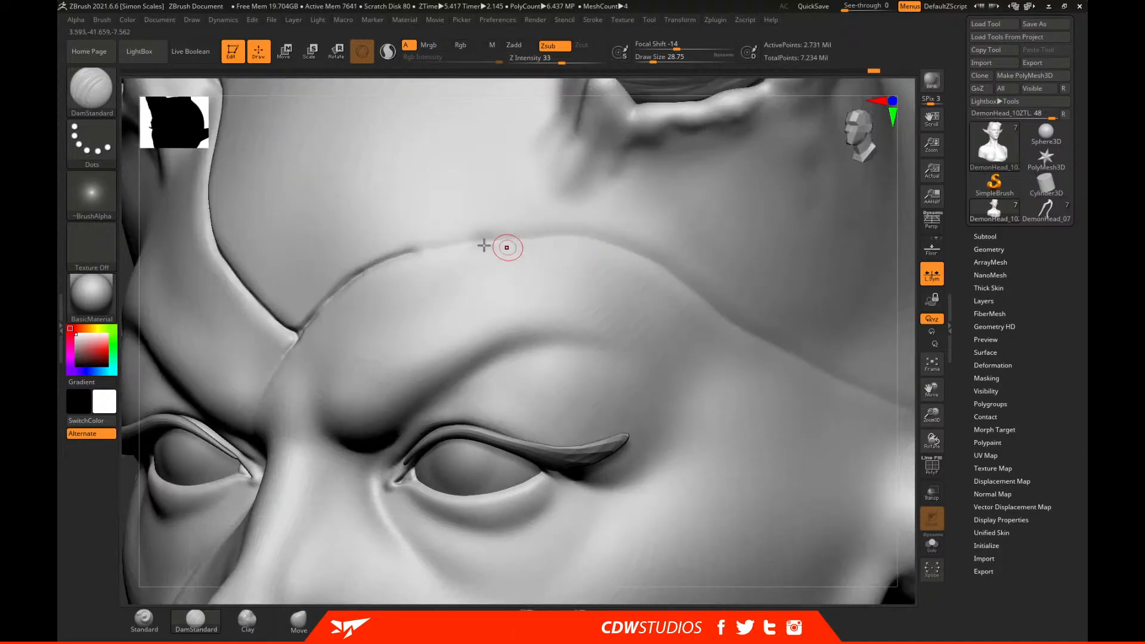
left_click_drag(386, 262, 404, 254)
mouse_move(482, 243)
left_mouse_down()
mouse_move(585, 238)
mouse_move(645, 251)
mouse_move(708, 302)
left_mouse_up()
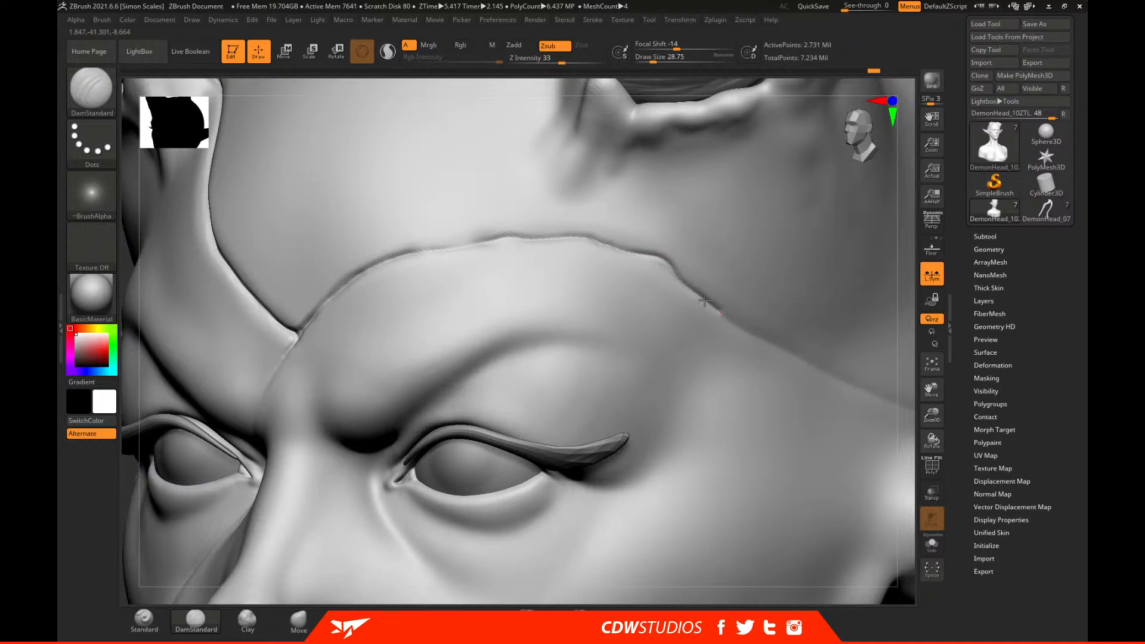
mouse_move(641, 251)
left_mouse_down()
mouse_move(768, 343)
mouse_move(908, 407)
left_mouse_up()
mouse_move(836, 350)
right_mouse_down("alt")
mouse_move(810, 327)
mouse_move(796, 266)
mouse_move(844, 251)
mouse_move(659, 217)
right_mouse_up("alt")
mouse_move(691, 232)
left_mouse_down()
mouse_move(791, 287)
mouse_move(780, 274)
mouse_move(765, 290)
left_mouse_up()
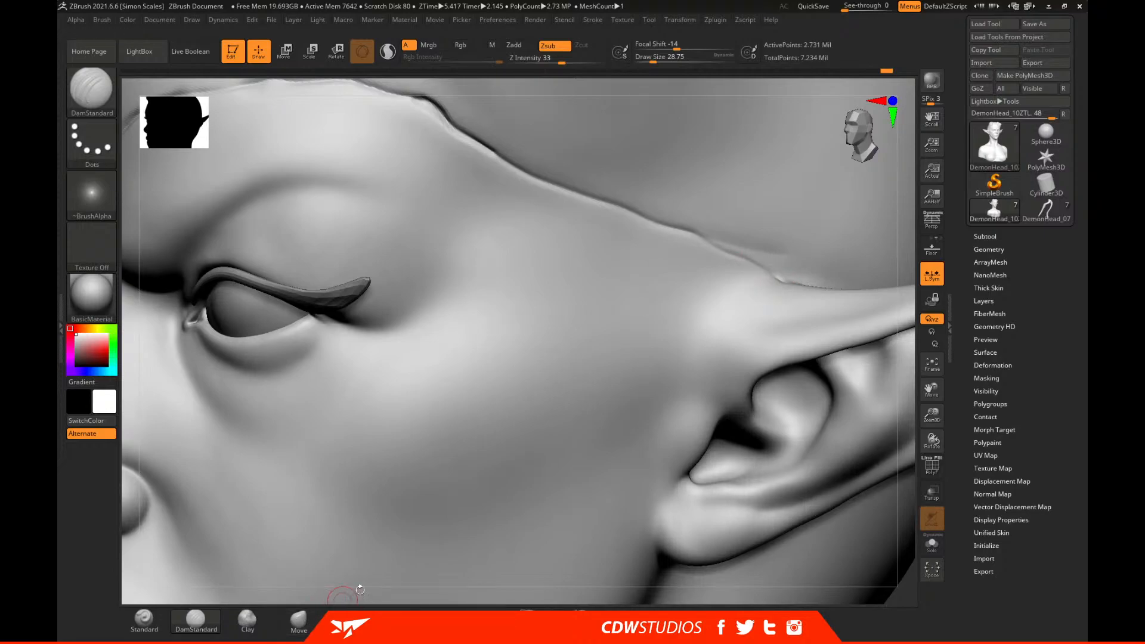
Erase the stray groove above her left ear with the Morph brush and recarve the temple scar with DamStandard.
key("b")
key("m")
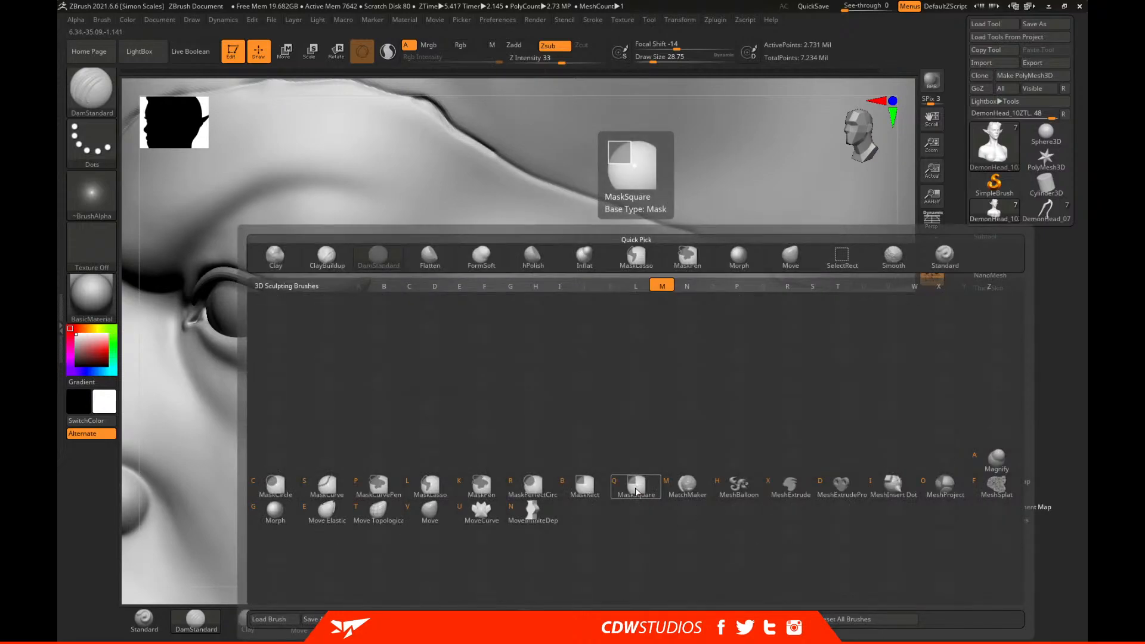
key("g")
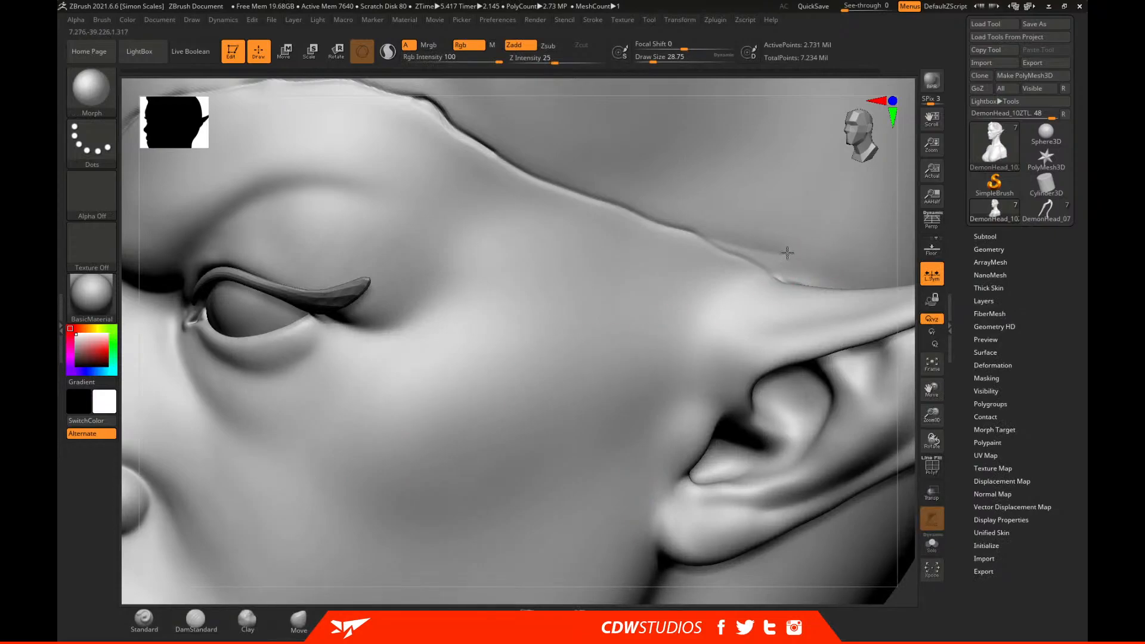
mouse_move(756, 243)
left_mouse_down()
mouse_move(716, 227)
mouse_move(725, 234)
left_mouse_up()
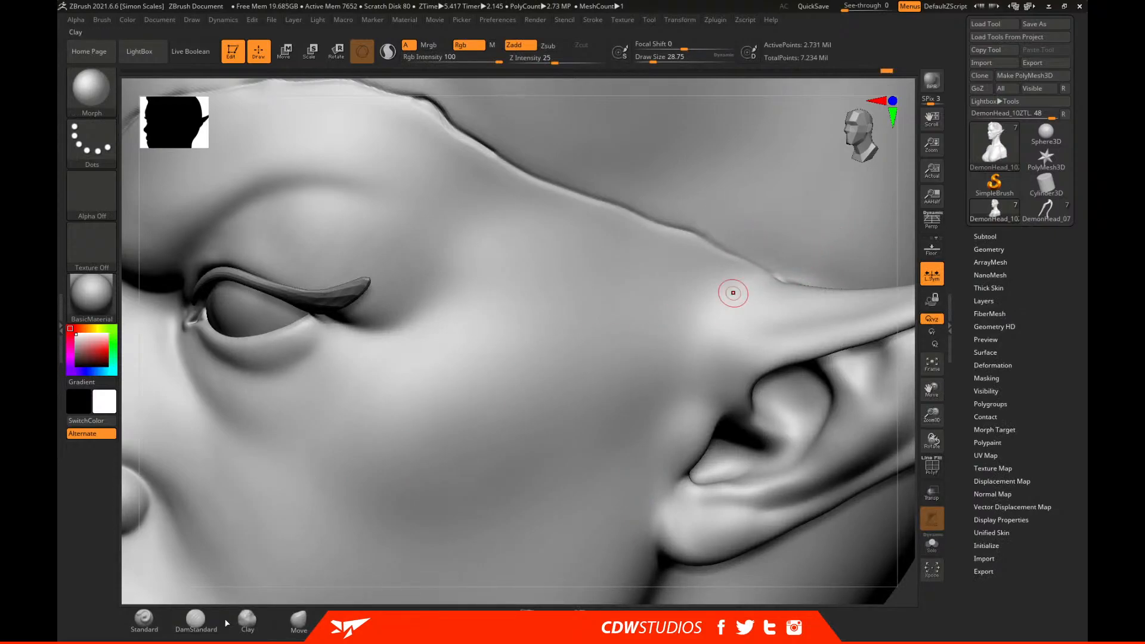
left_click(196, 619)
left_click_drag(695, 234, 773, 278)
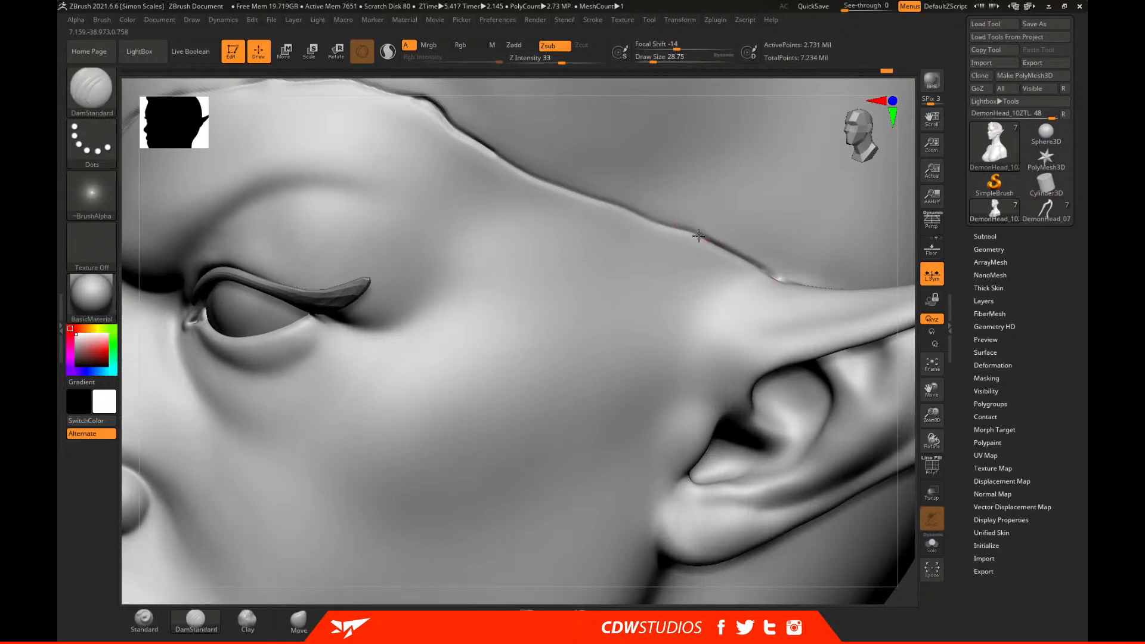
mouse_move(605, 203)
left_mouse_down()
mouse_move(577, 198)
mouse_move(621, 207)
mouse_move(495, 156)
mouse_move(430, 99)
left_mouse_up()
Deepen the scar section running from the forehead junction down between the brows toward her right inner eye corner.
key("f")
left_click_drag(748, 271, 851, 532)
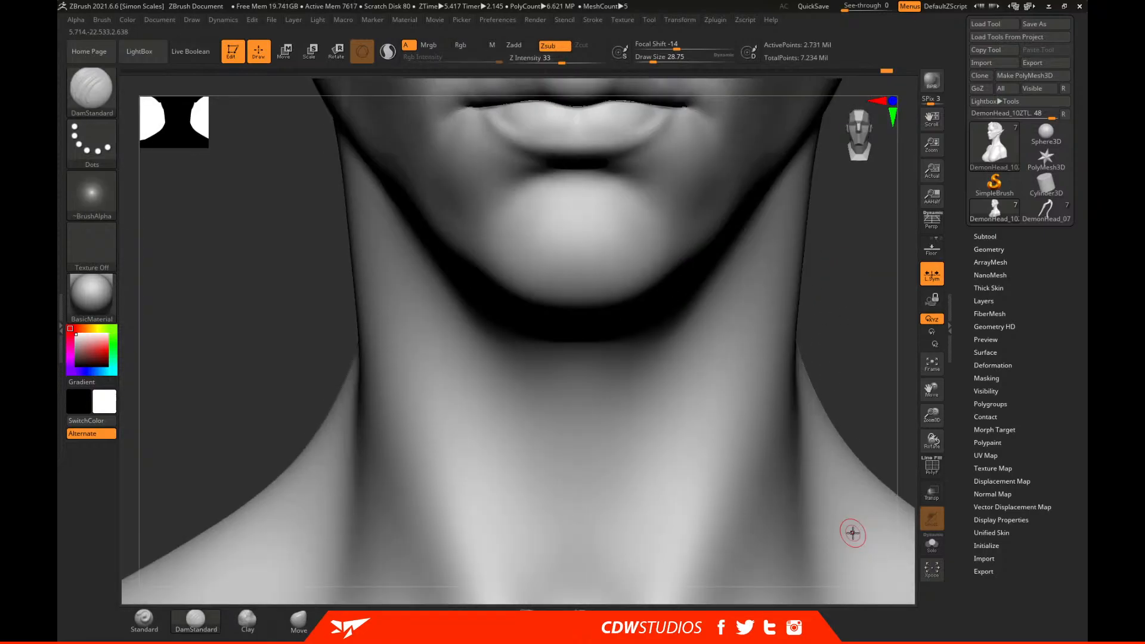
left_click_drag(882, 314, 861, 565, "alt")
left_click_drag(874, 286, 838, 594, "alt")
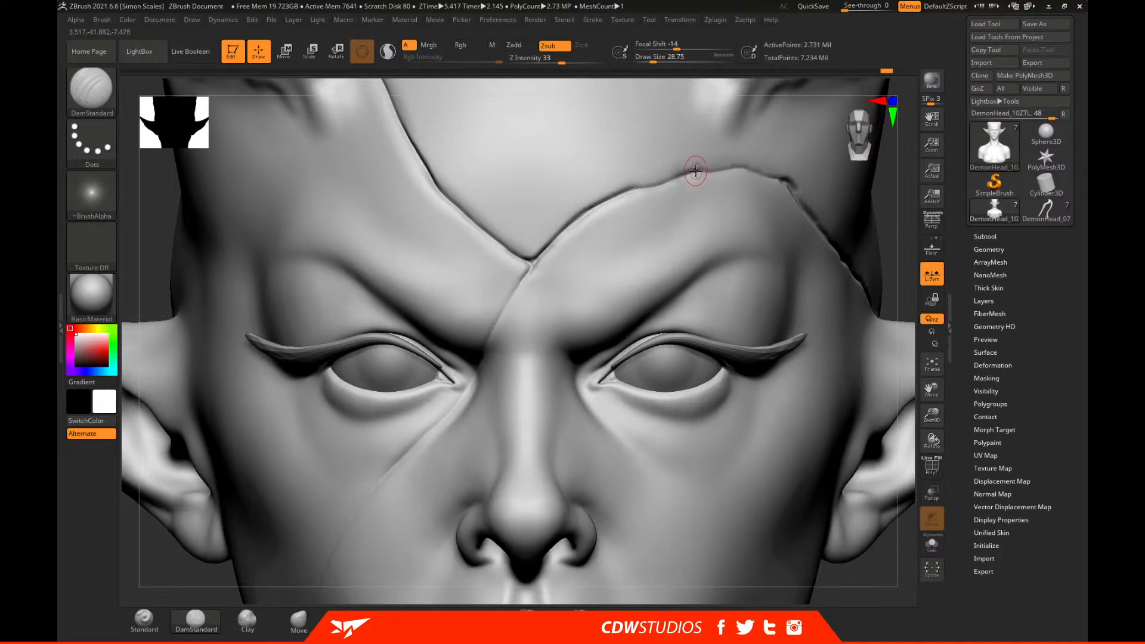
mouse_move(916, 222)
left_mouse_down()
mouse_move(795, 202)
mouse_move(799, 176)
mouse_move(846, 196)
mouse_move(803, 175)
mouse_move(686, 175)
left_mouse_up()
right_click_drag(578, 233, 431, 460)
left_click_drag(576, 260, 543, 325)
right_click_drag(703, 253, 544, 340)
mouse_move(531, 351)
left_mouse_down()
mouse_move(558, 309)
mouse_move(544, 334)
left_mouse_up()
left_click_drag(836, 263, 562, 324)
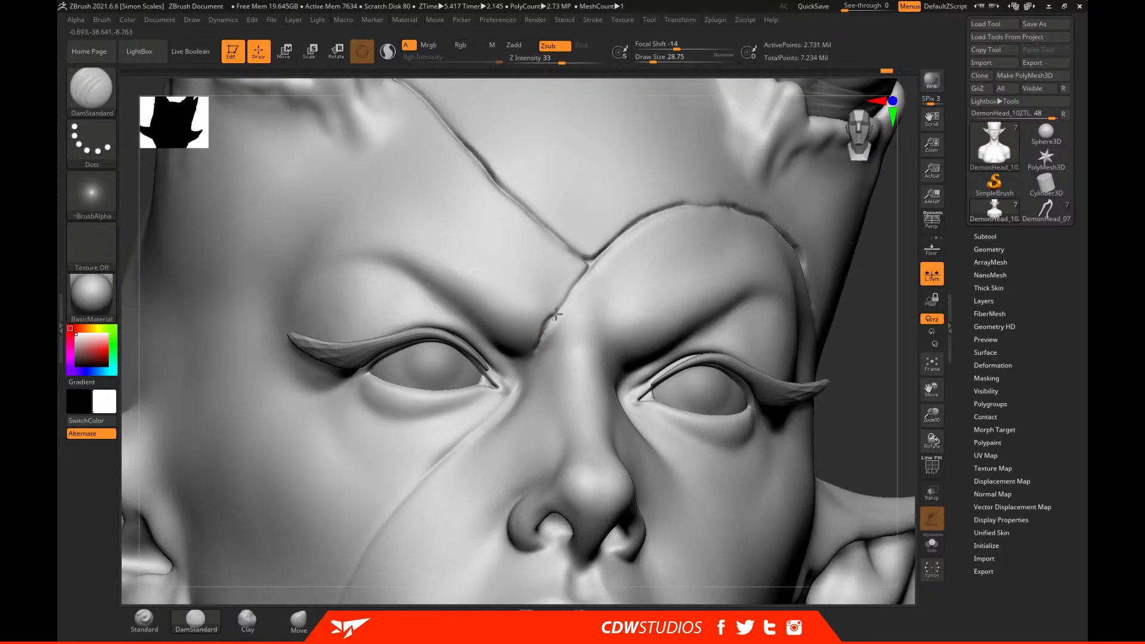
left_click_drag(589, 266, 525, 361)
Deepen the scar from her right inner eye corner down across the cheek to the jawline, with slight irregular bends.
left_click_drag(898, 278, 564, 250)
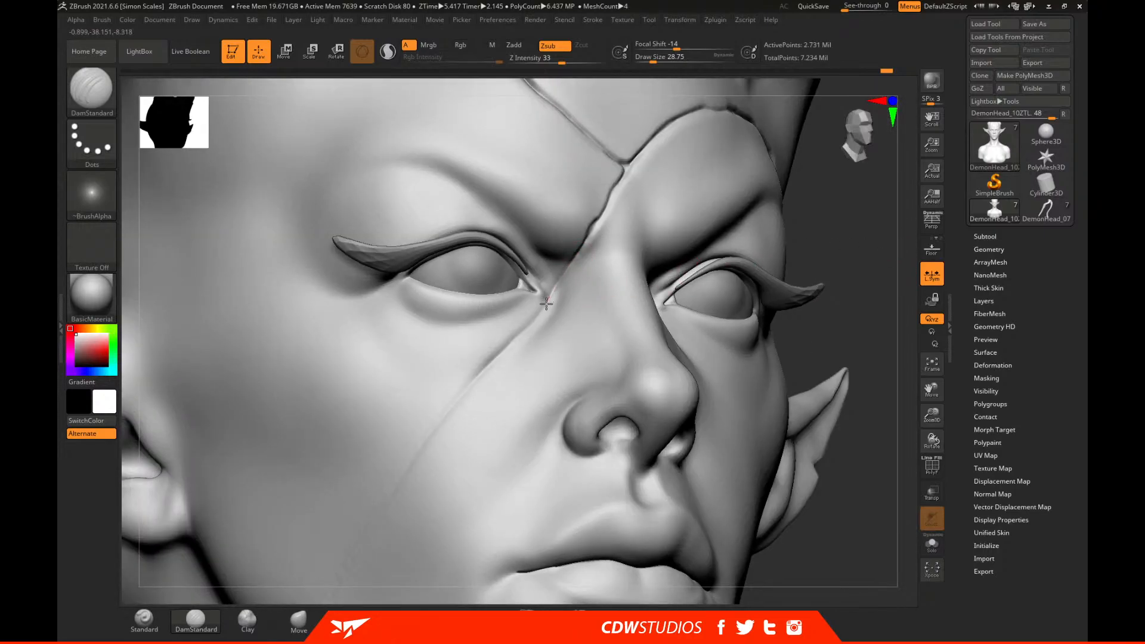
mouse_move(533, 322)
left_mouse_down()
mouse_move(477, 369)
mouse_move(514, 334)
mouse_move(505, 347)
left_mouse_up()
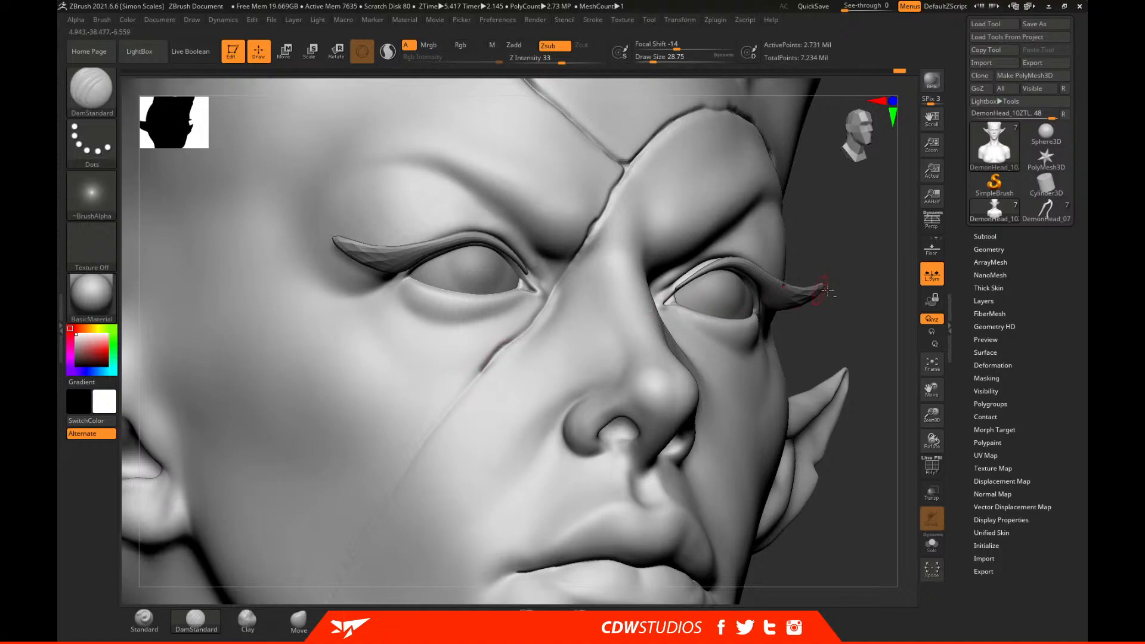
left_click_drag(813, 288, 870, 222, "alt")
left_click_drag(835, 262, 888, 256)
left_click_drag(557, 280, 549, 291)
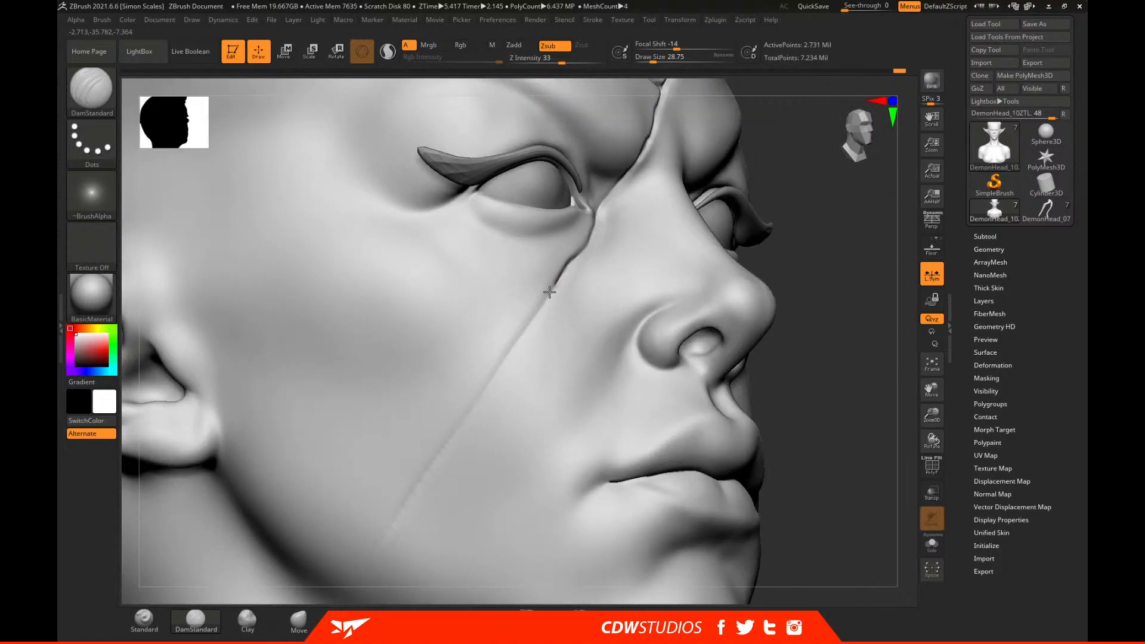
left_click_drag(509, 357, 476, 403)
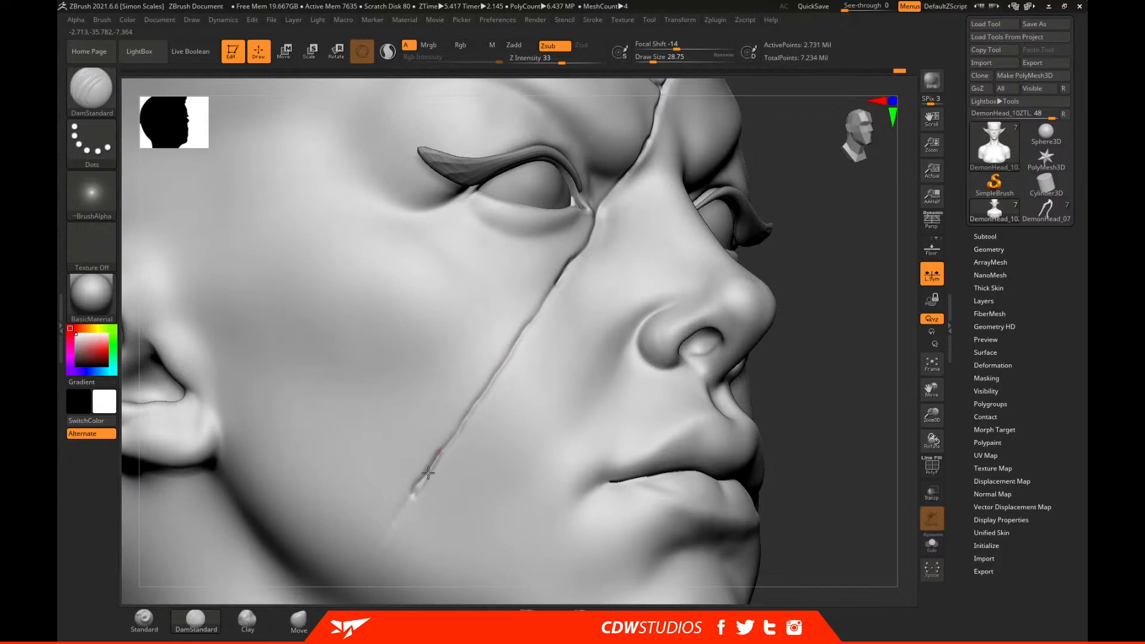
left_click_drag(412, 491, 410, 501)
mouse_move(814, 339)
left_mouse_down("alt")
mouse_move(859, 235)
mouse_move(900, 230)
mouse_move(847, 238)
left_mouse_up("alt")
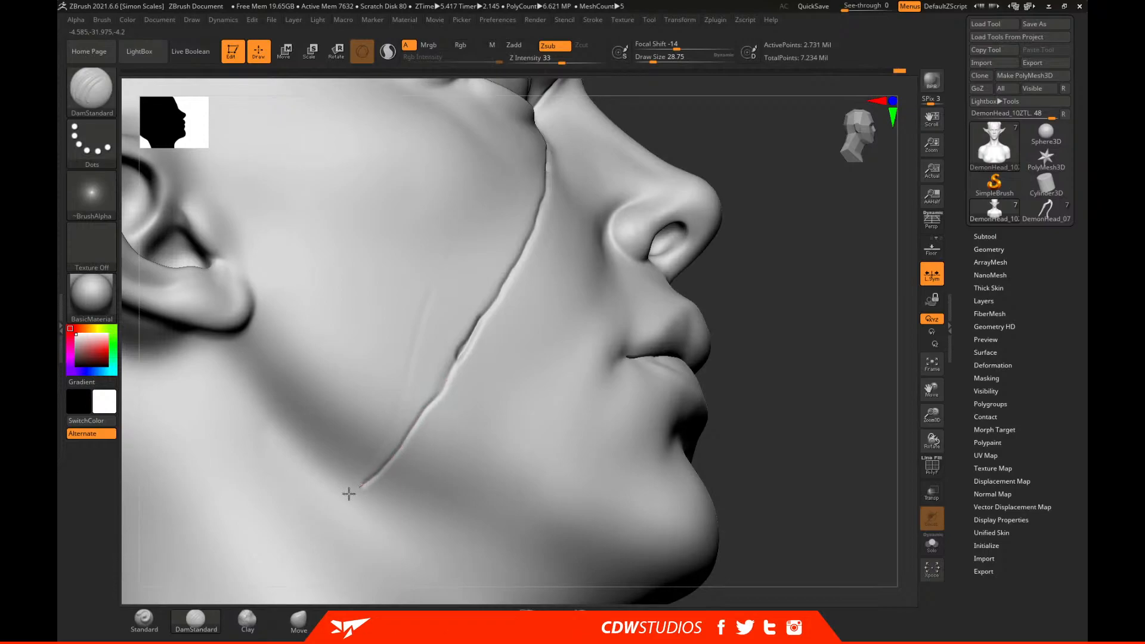
Clean up the faint stray marks beside the lower cheek scar with the Morph brush.
key("f")
left_click_drag(757, 287, 715, 400)
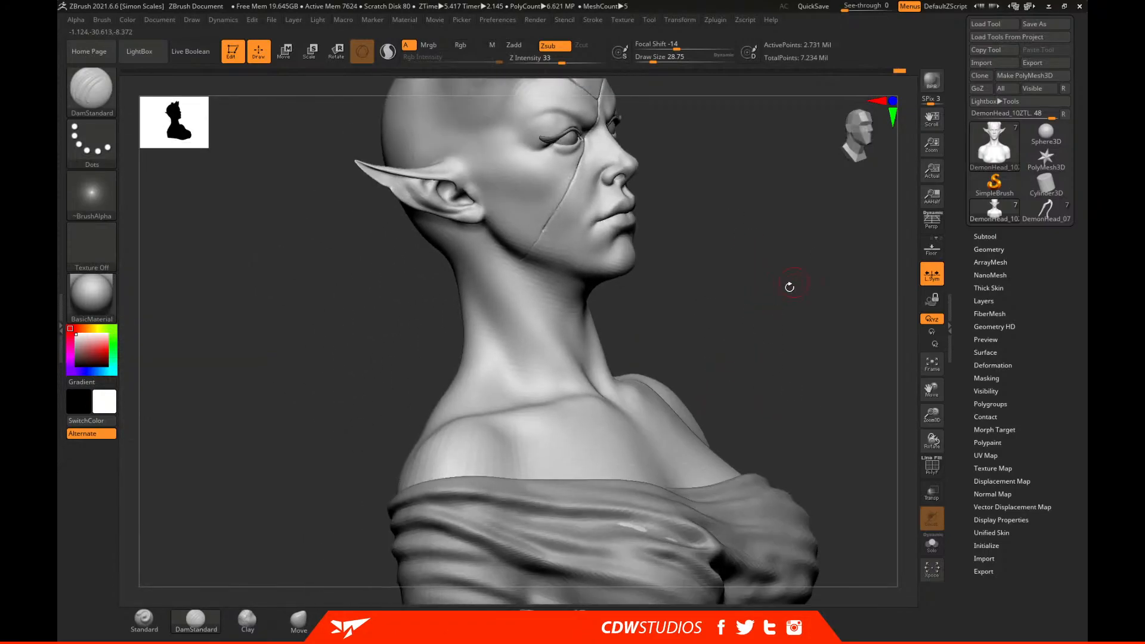
mouse_move(791, 284)
left_mouse_down()
mouse_move(809, 298)
mouse_move(784, 305)
left_mouse_up()
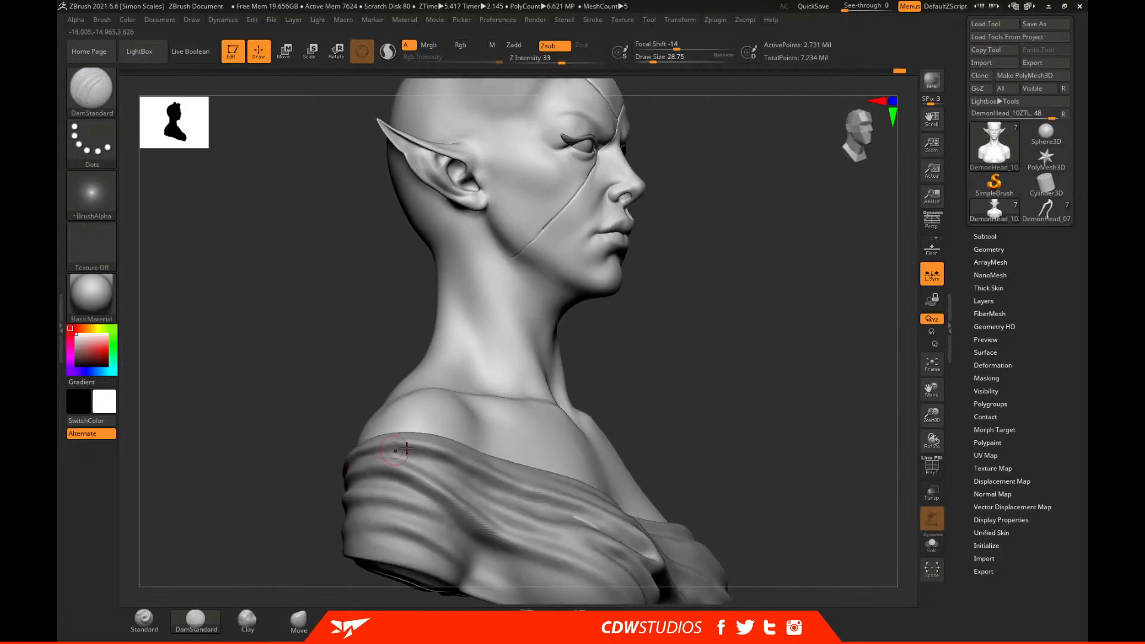
key("b")
key("m")
left_click(94, 513)
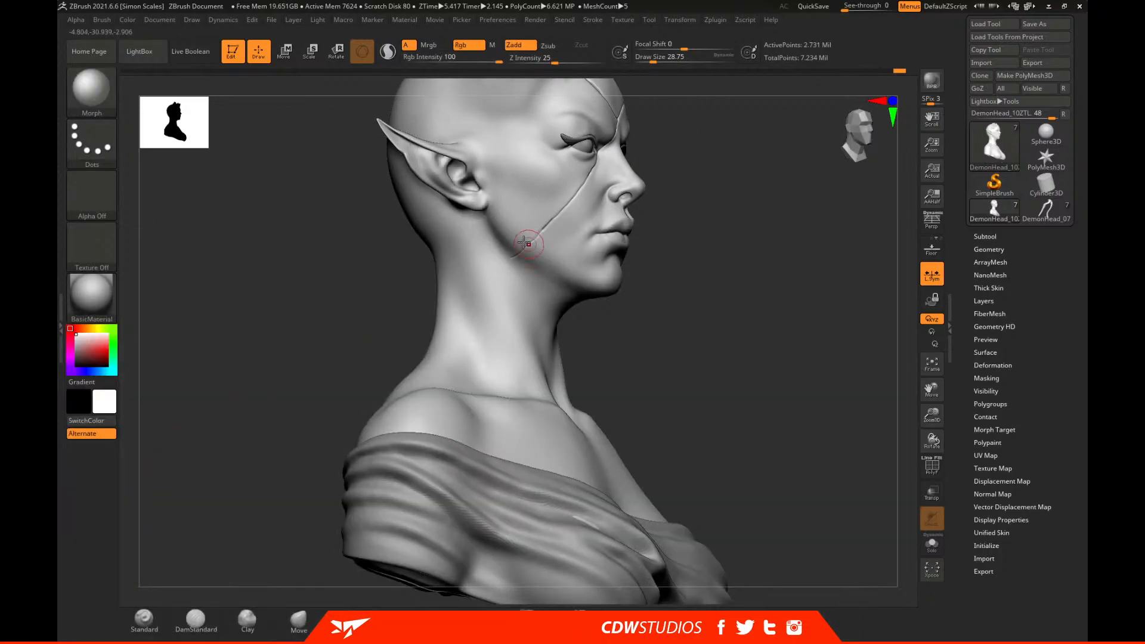
left_click_drag(778, 171, 775, 269, "alt")
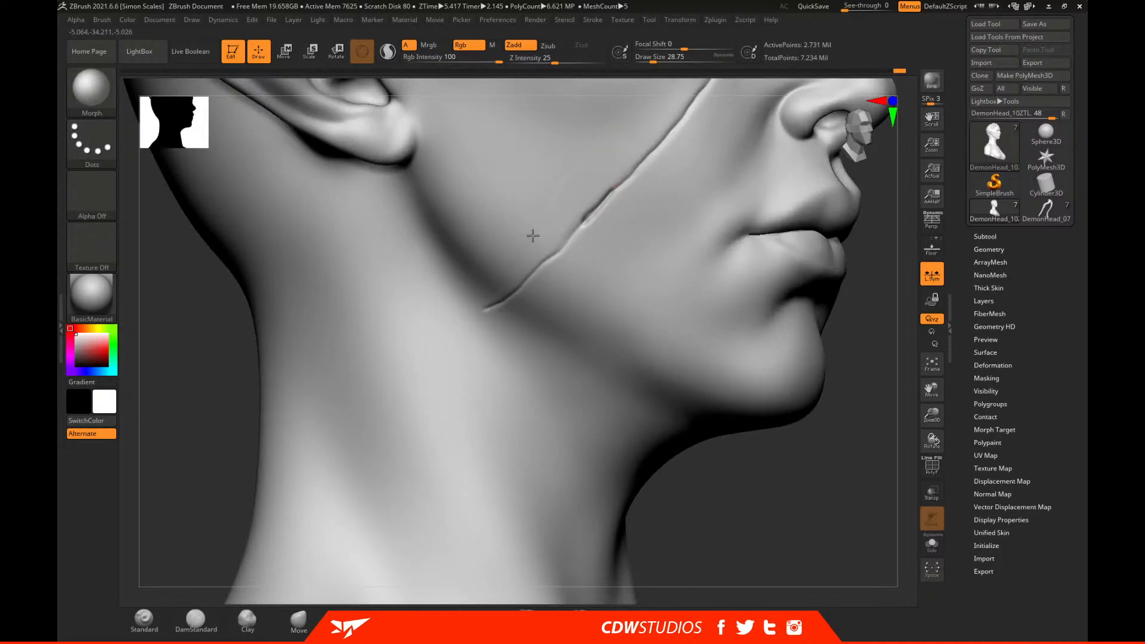
right_click_drag(621, 219, 558, 368, "alt")
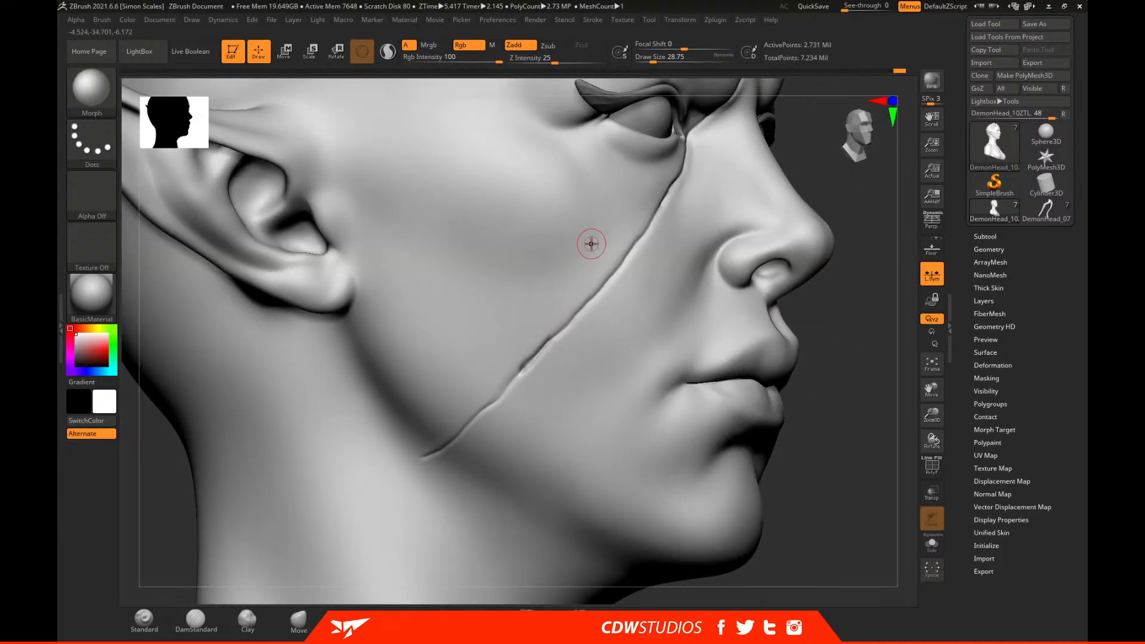
Return to DamStandard at draw size 46.17 and deepen the lower cheek scar until it wraps over the right jaw edge.
left_click(196, 620)
mouse_move(818, 374)
left_mouse_down()
mouse_move(888, 310)
mouse_move(859, 284)
left_mouse_up()
key("space")
left_click_drag(553, 325, 560, 325)
left_click_drag(579, 280, 560, 305)
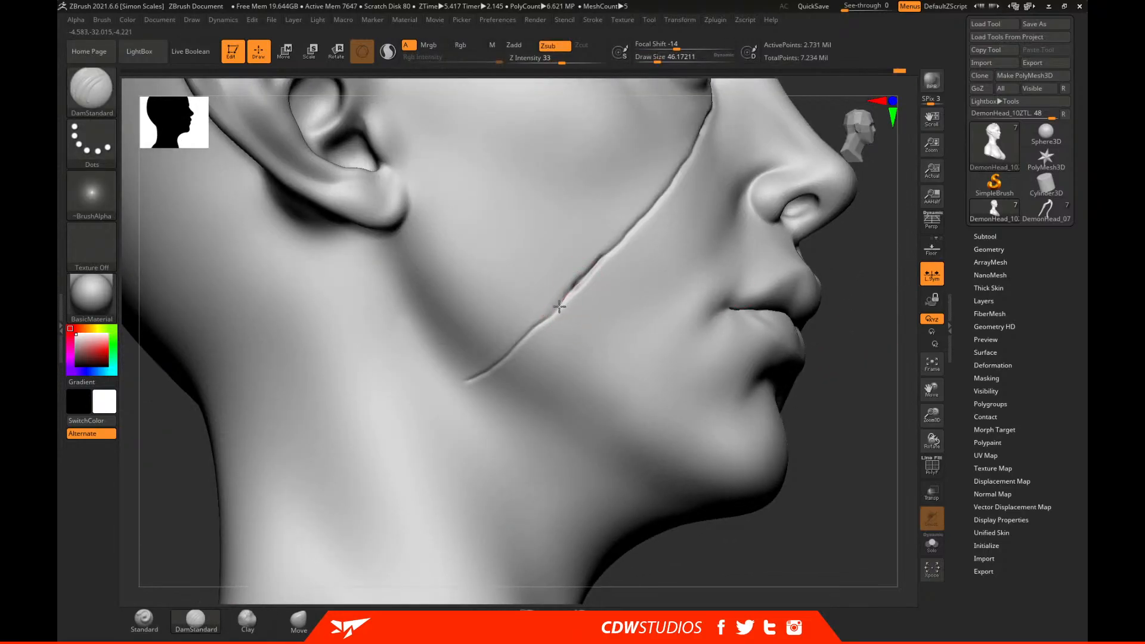
left_click_drag(508, 352, 461, 385)
mouse_move(818, 384)
left_mouse_down("alt")
mouse_move(814, 340)
mouse_move(764, 354)
mouse_move(800, 352)
mouse_move(787, 373)
mouse_move(738, 341)
left_mouse_up("alt")
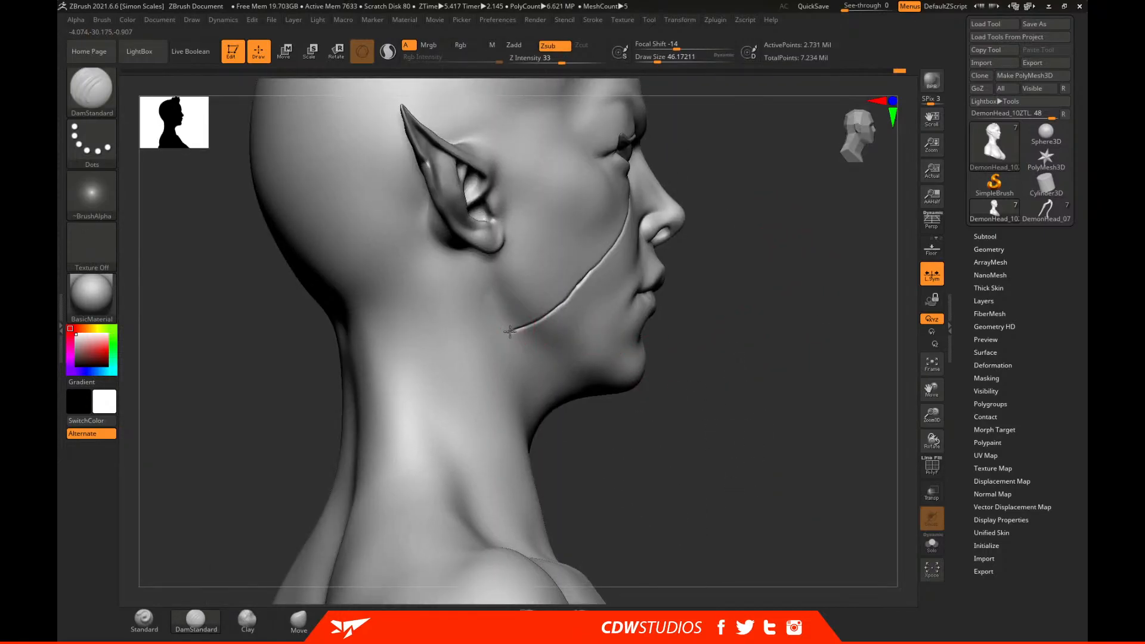
Carve a slightly bent scar with DamStandard from her right upper chest over the right shoulder to the drapery behind it.
mouse_move(755, 326)
left_mouse_down()
mouse_move(668, 327)
mouse_move(701, 328)
mouse_move(787, 405)
mouse_move(825, 463)
left_mouse_up()
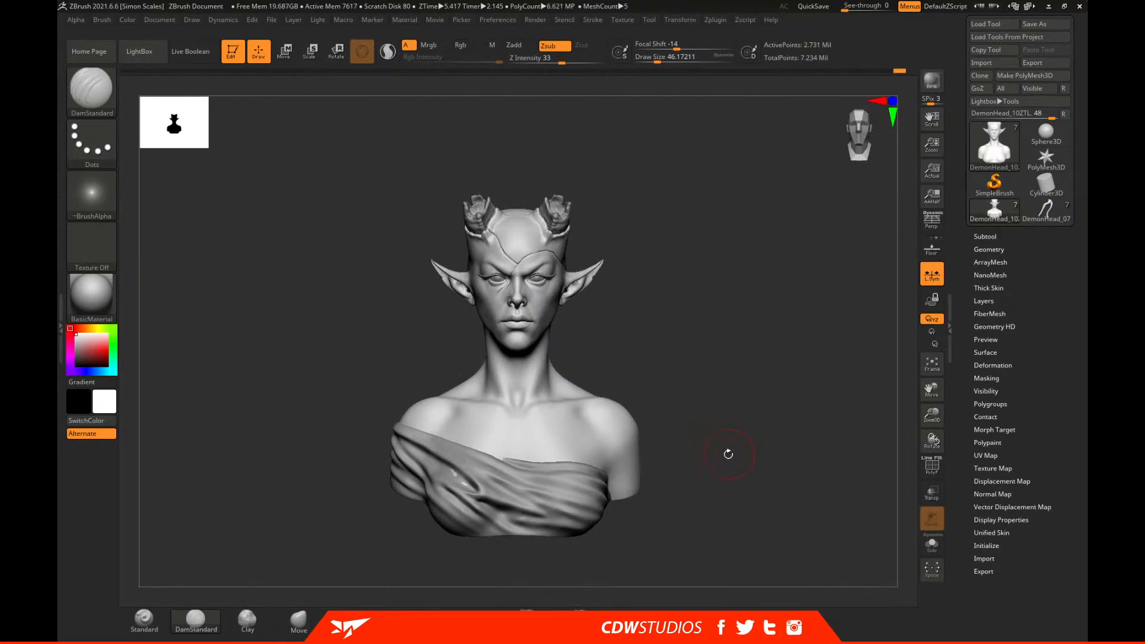
left_click_drag(435, 409, 519, 384, "alt")
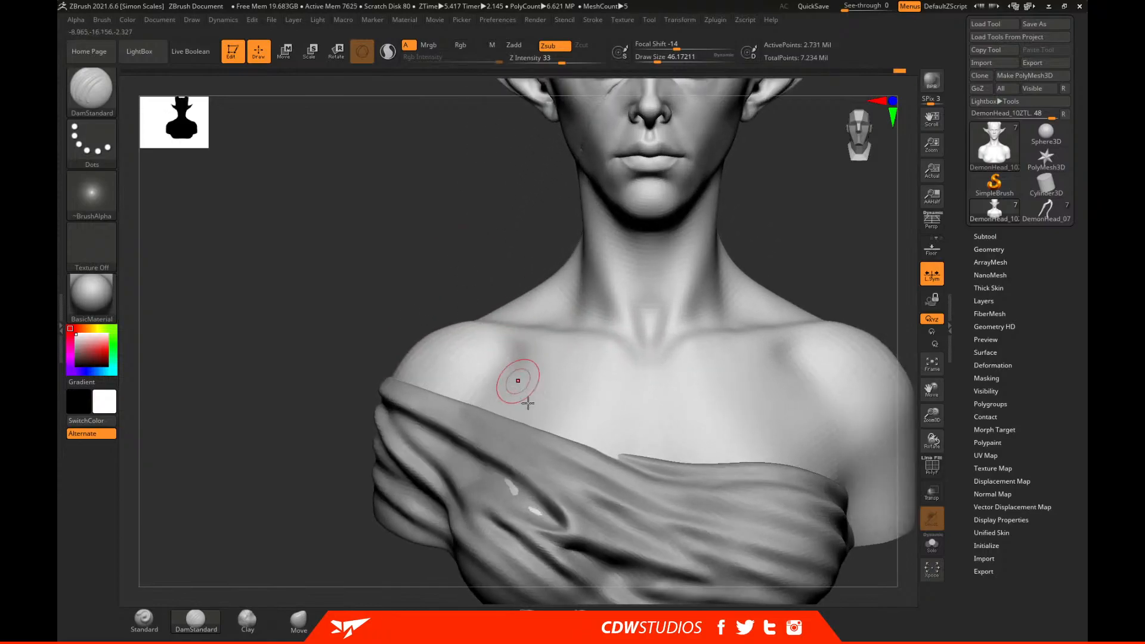
left_click(931, 544)
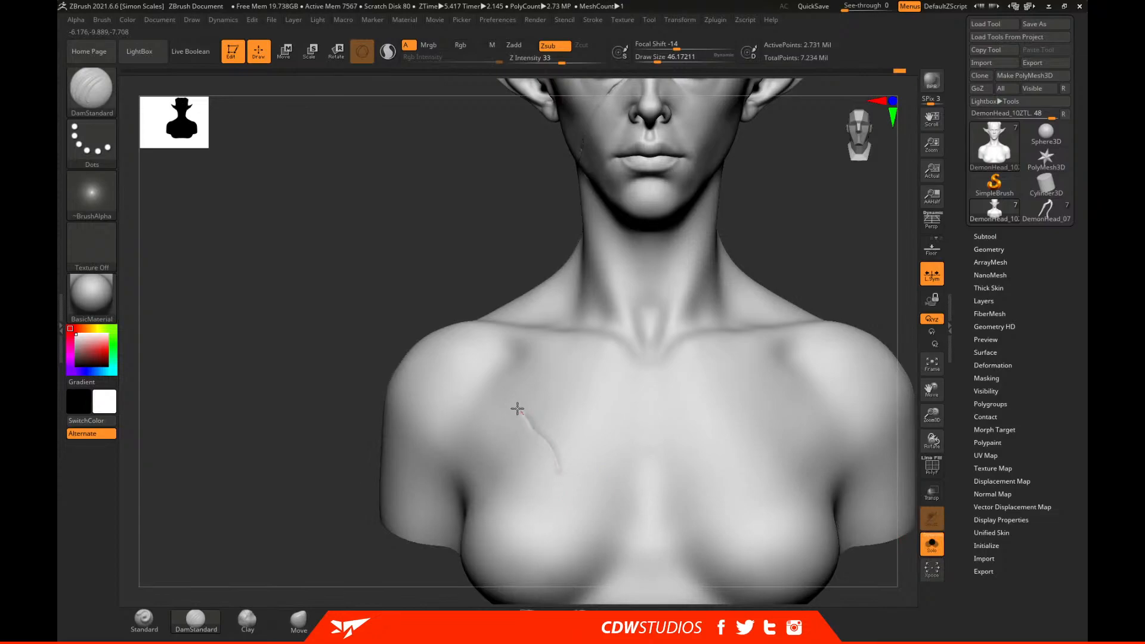
left_click(931, 544)
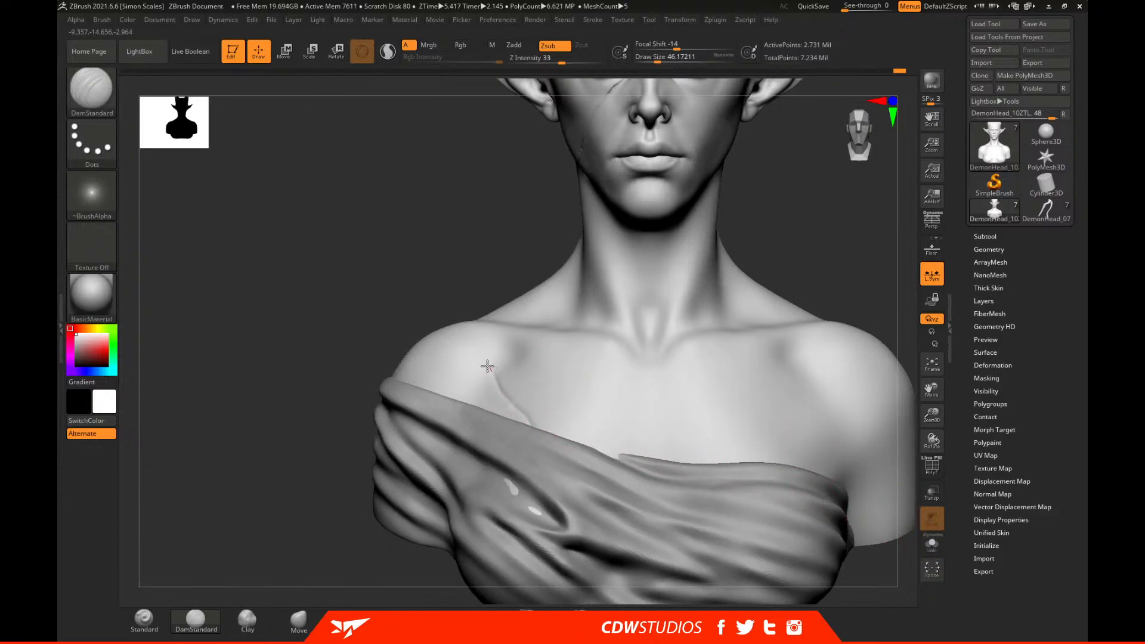
left_click_drag(463, 258, 383, 281)
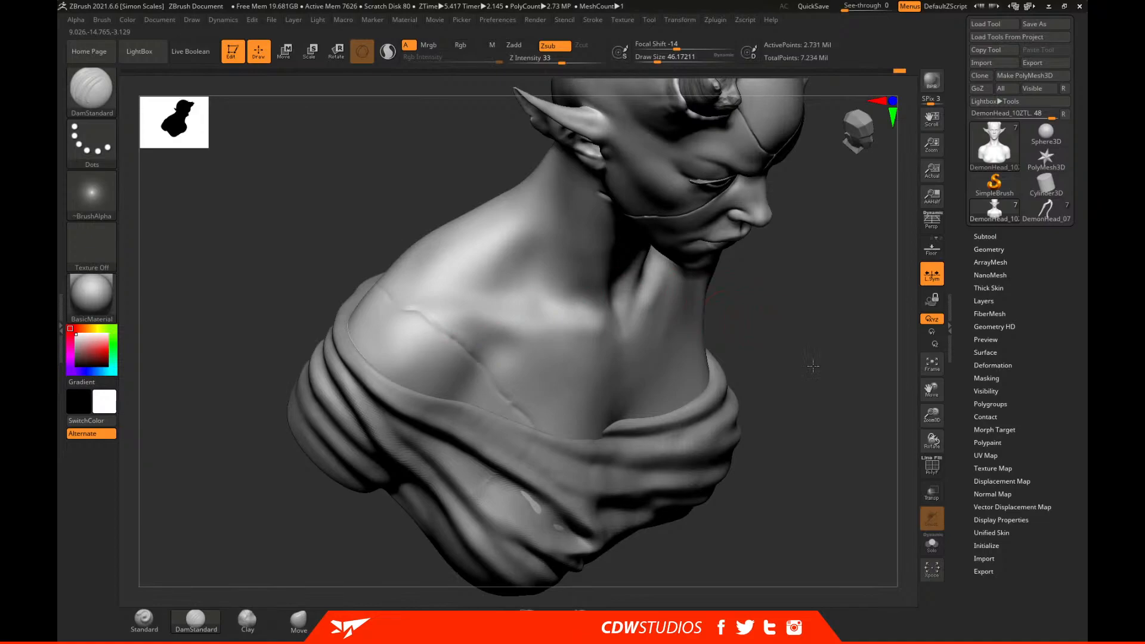
left_click_drag(811, 358, 549, 322)
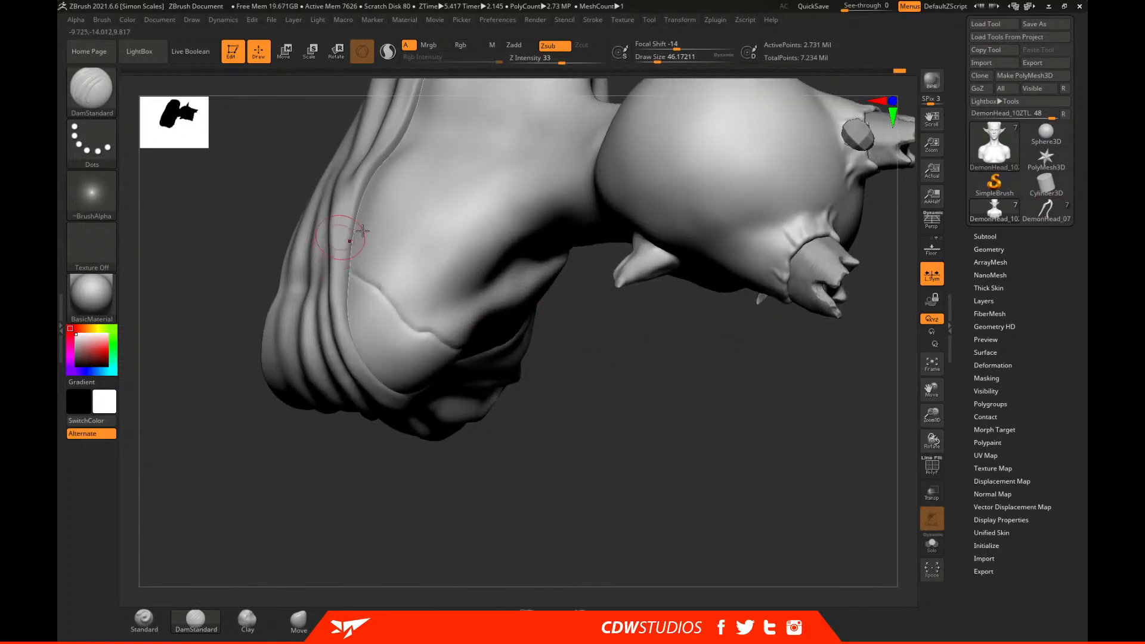
Isolate the bust mesh and carve an irregular scar over her left shoulder, around the upper arm and diagonally down the back.
left_click_drag(700, 493, 705, 355)
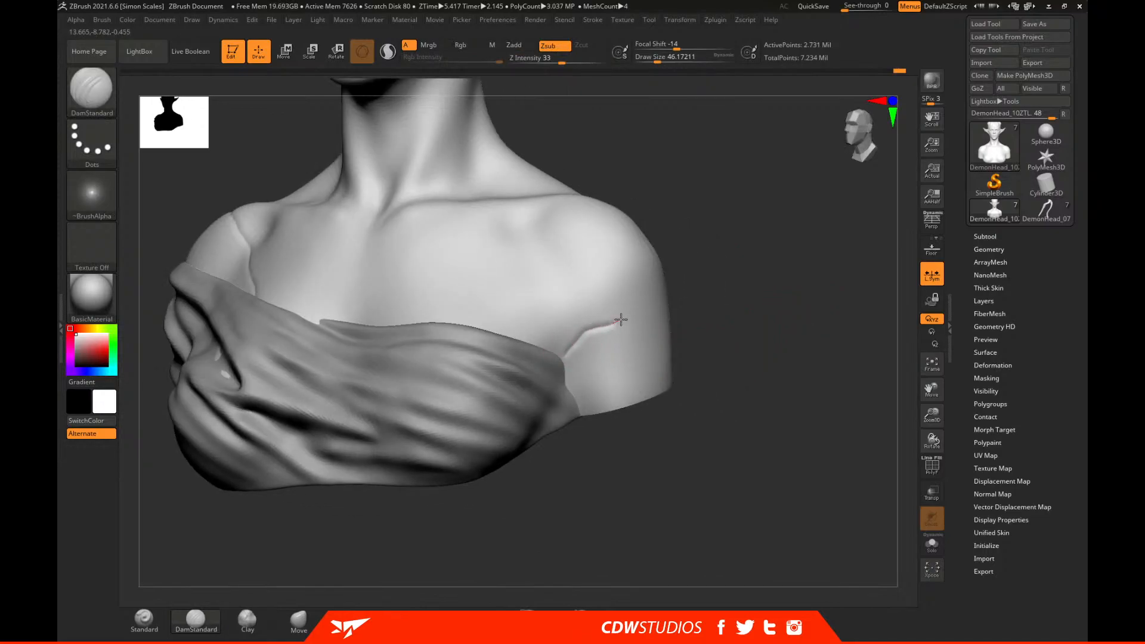
left_click(659, 266, "ctrl+shift")
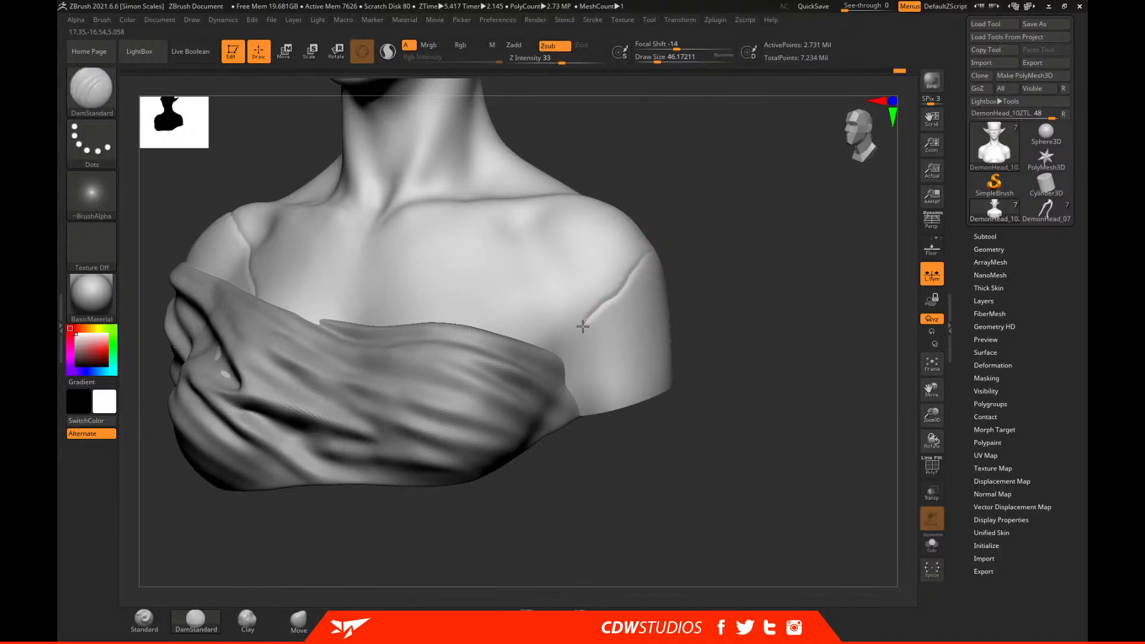
mouse_move(759, 263)
left_mouse_down()
mouse_move(652, 245)
mouse_move(665, 249)
left_mouse_up()
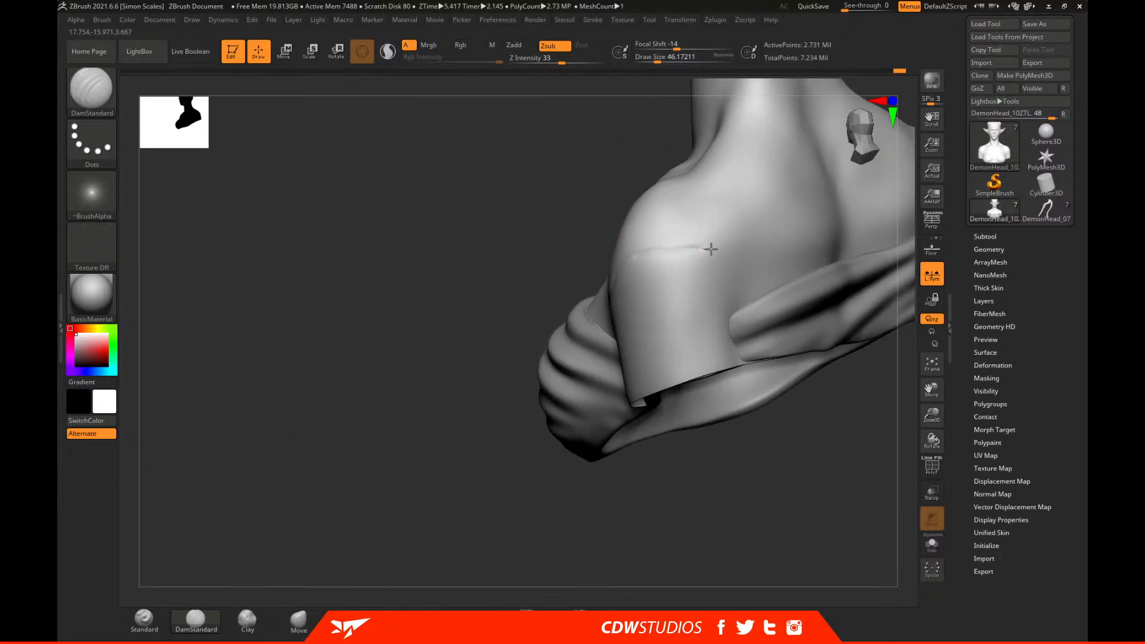
left_click_drag(814, 546, 818, 406)
left_click_drag(764, 286, 832, 349)
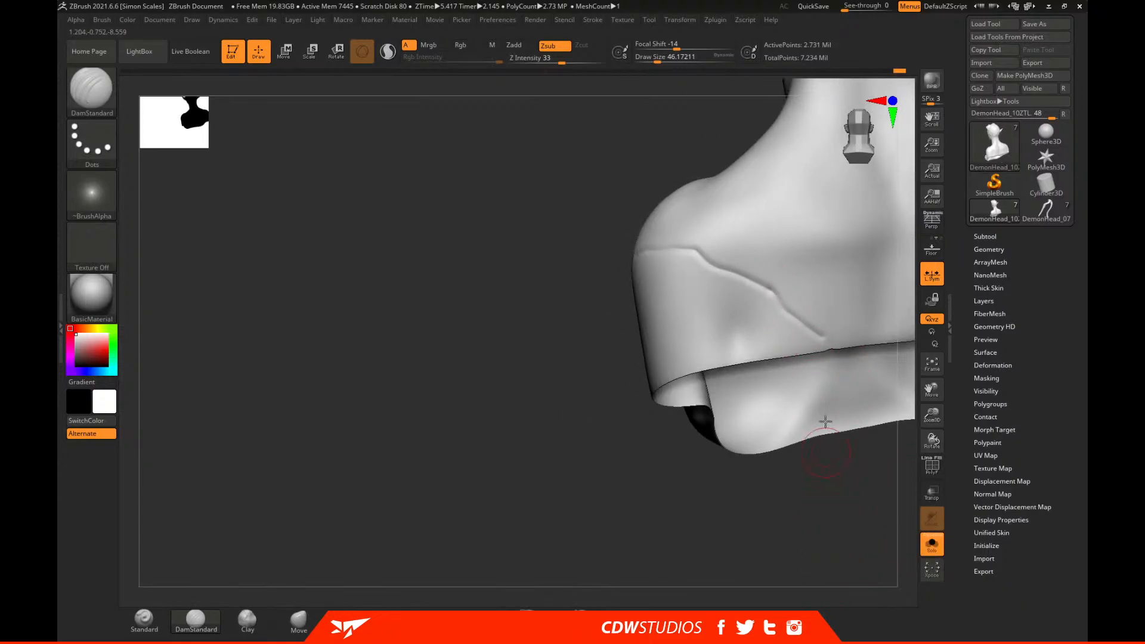
Extend the front of the left shoulder scar downward into the armpit.
left_click_drag(813, 504, 686, 370)
left_click_drag(670, 300, 693, 323)
left_click_drag(719, 499, 777, 394)
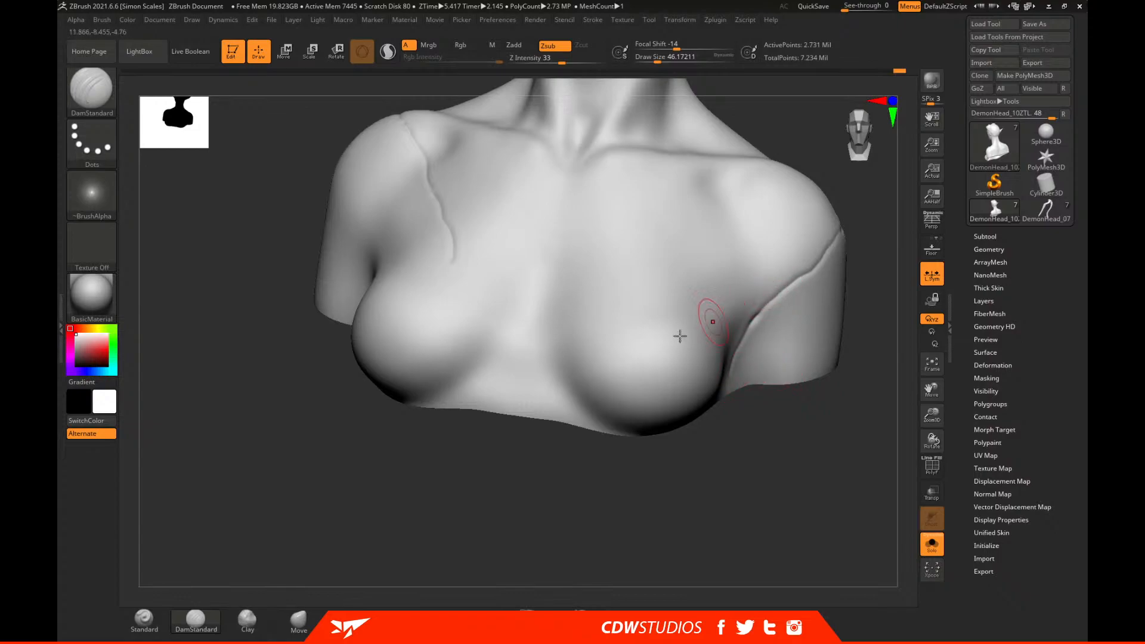
Lengthen the right chest scar downward, continue it down the back of the right shoulder, and show all subtools again.
left_click_drag(452, 256, 456, 295)
left_click_drag(473, 459, 759, 328)
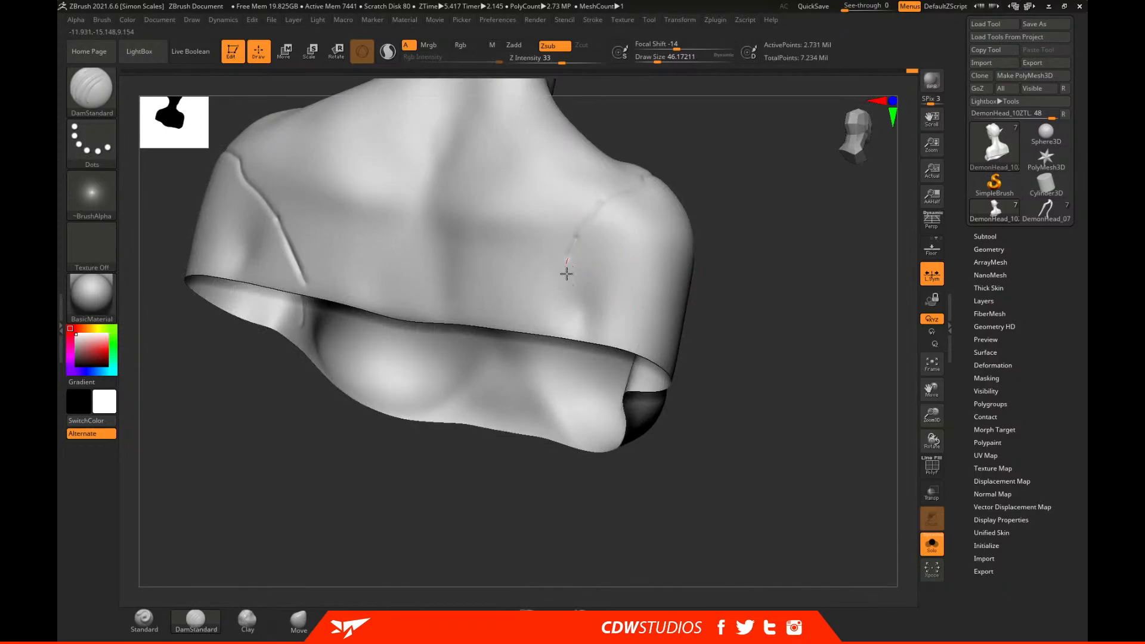
left_click(931, 544)
Switch to the FormSoft brush at draw size 30.7 and build up the forehead scar's edge beside her right horn base.
left_click_drag(818, 458, 720, 299)
left_click_drag(841, 321, 795, 466, "alt")
left_click_drag(734, 360, 749, 345, "alt")
left_click_drag(674, 262, 798, 428, "alt")
left_click_drag(781, 341, 808, 318, "alt")
mouse_move(1047, 210)
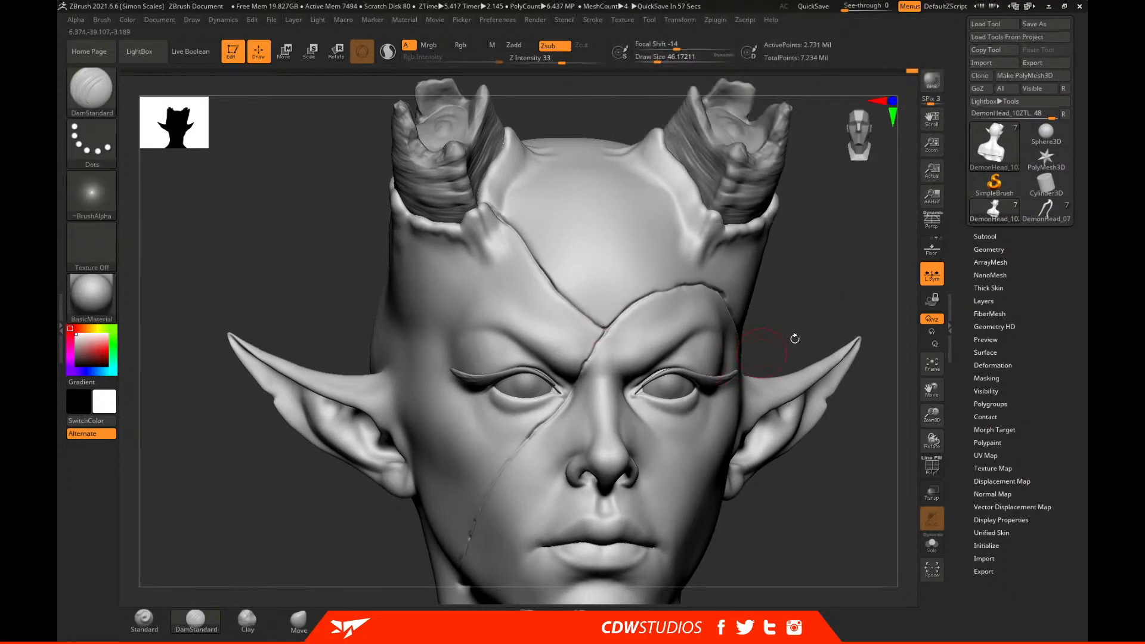
left_click(401, 621)
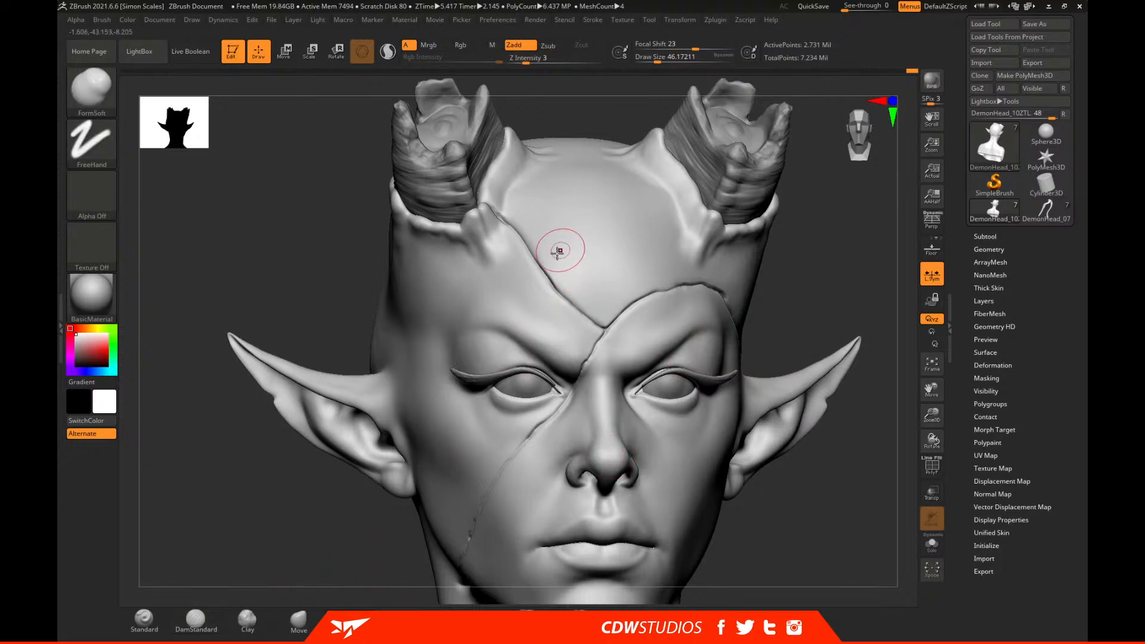
left_click_drag(836, 253, 479, 237, "alt")
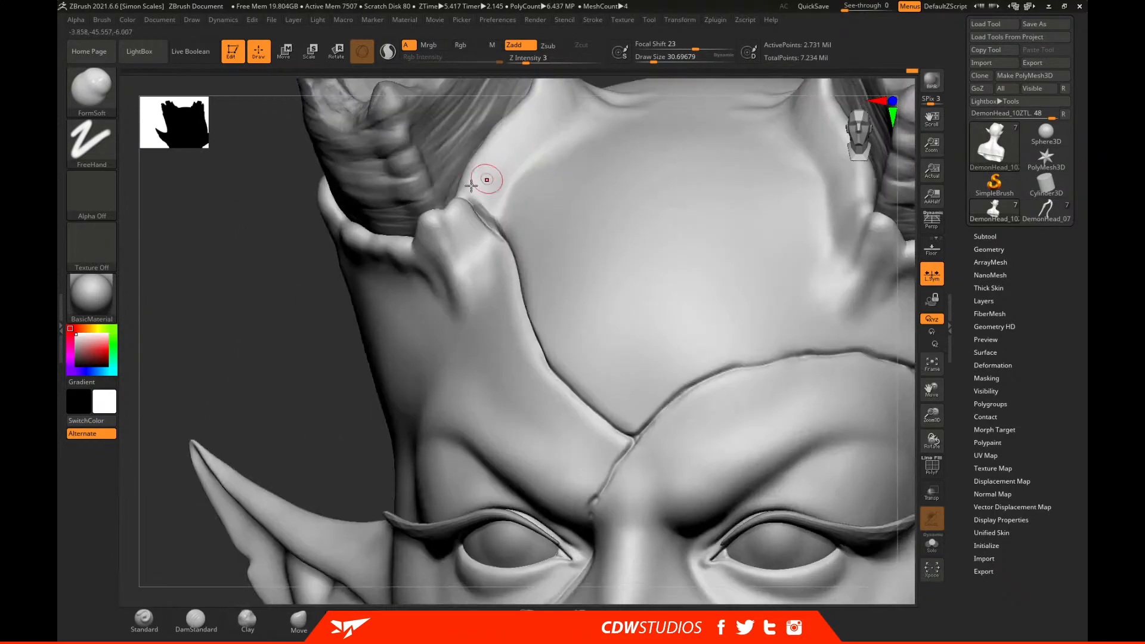
left_click_drag(471, 187, 497, 215)
Bake the Scars 1 layer into the bust mesh so that it can be subdivided.
key("ctrl+d")
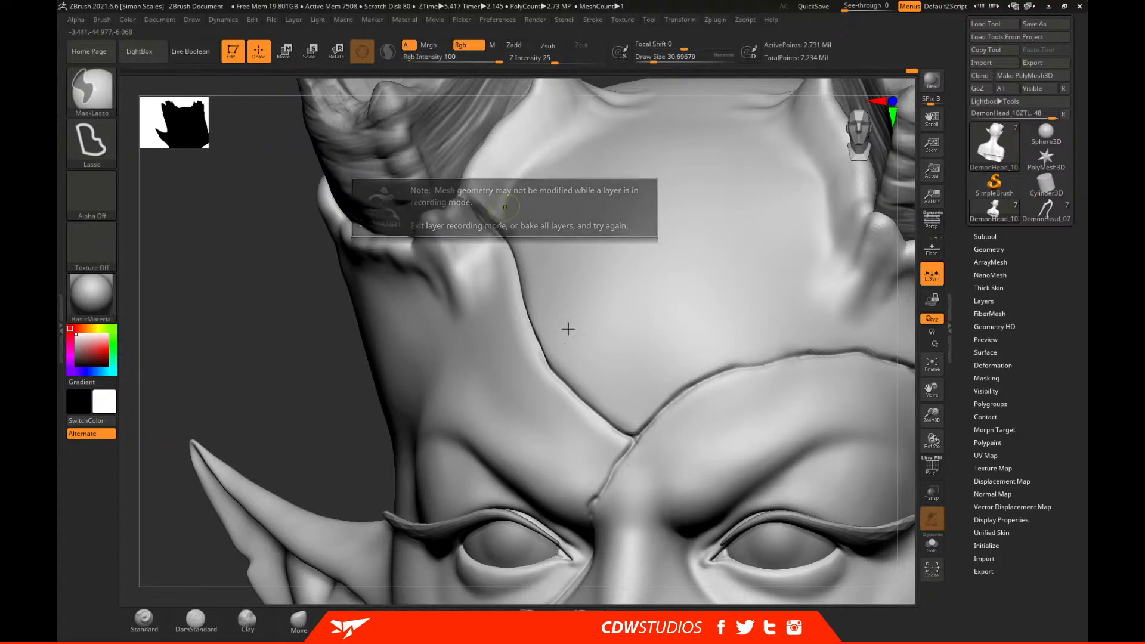
left_click(984, 302)
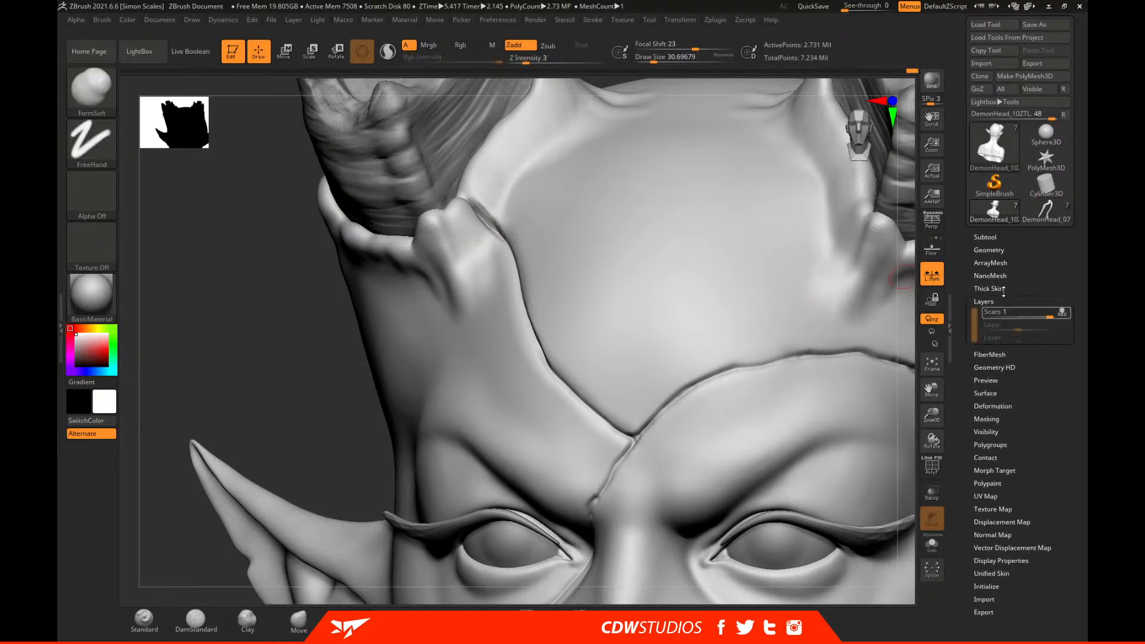
left_click(1064, 312)
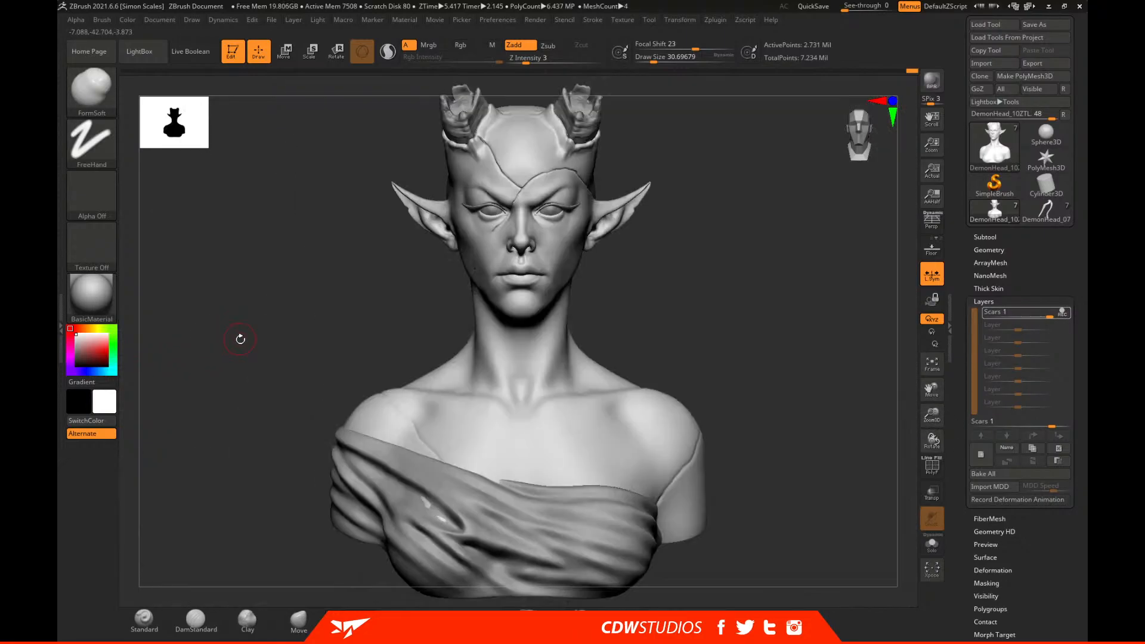
key("f")
left_click_drag(802, 431, 775, 348)
left_click_drag(604, 231, 558, 236)
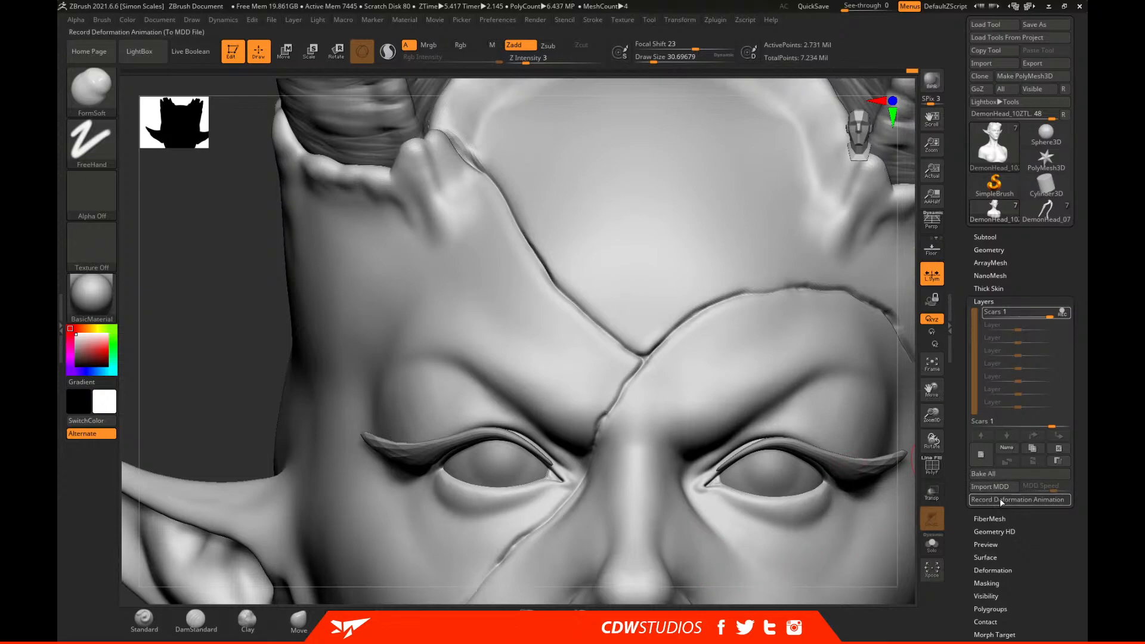
left_click(1003, 472)
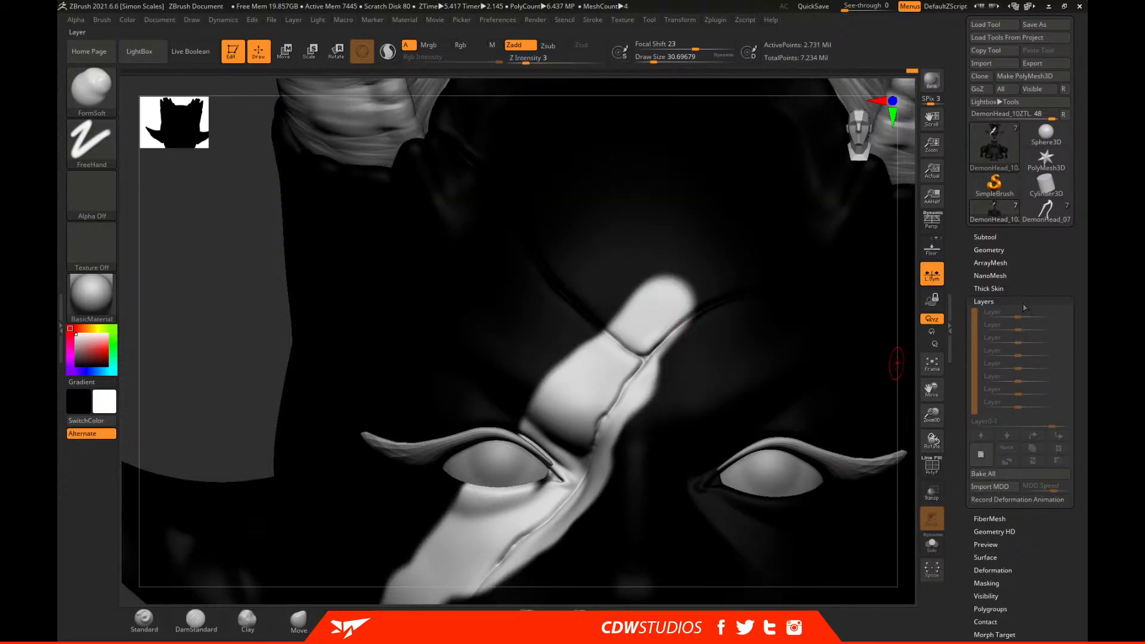
left_click(984, 301)
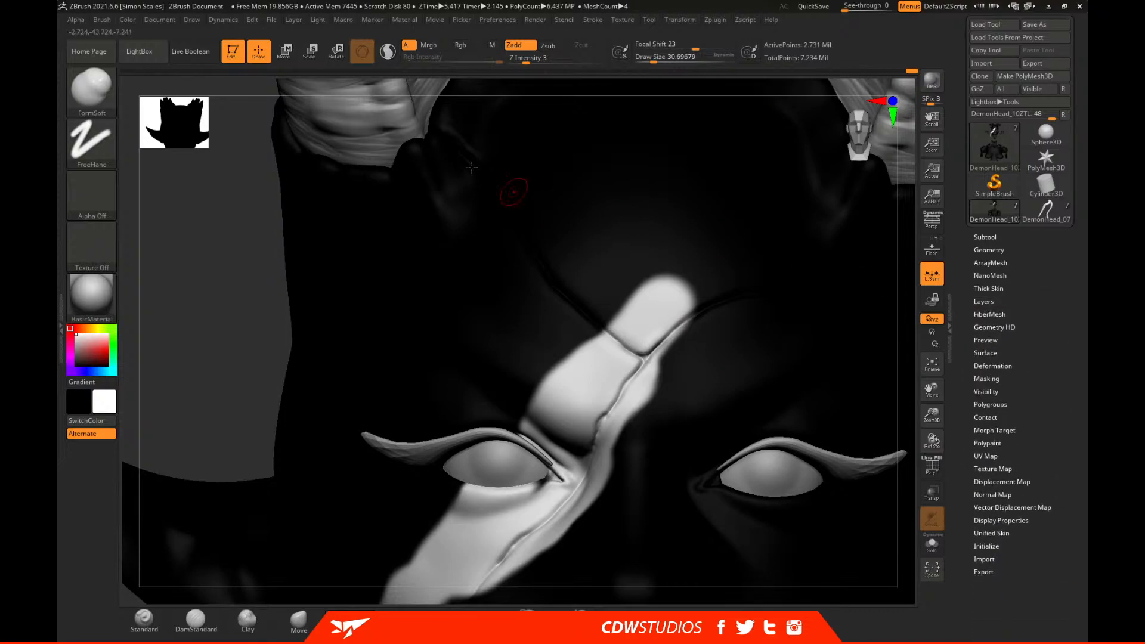
Fill the bust with white and subdivide its mesh one more level.
left_click(126, 21)
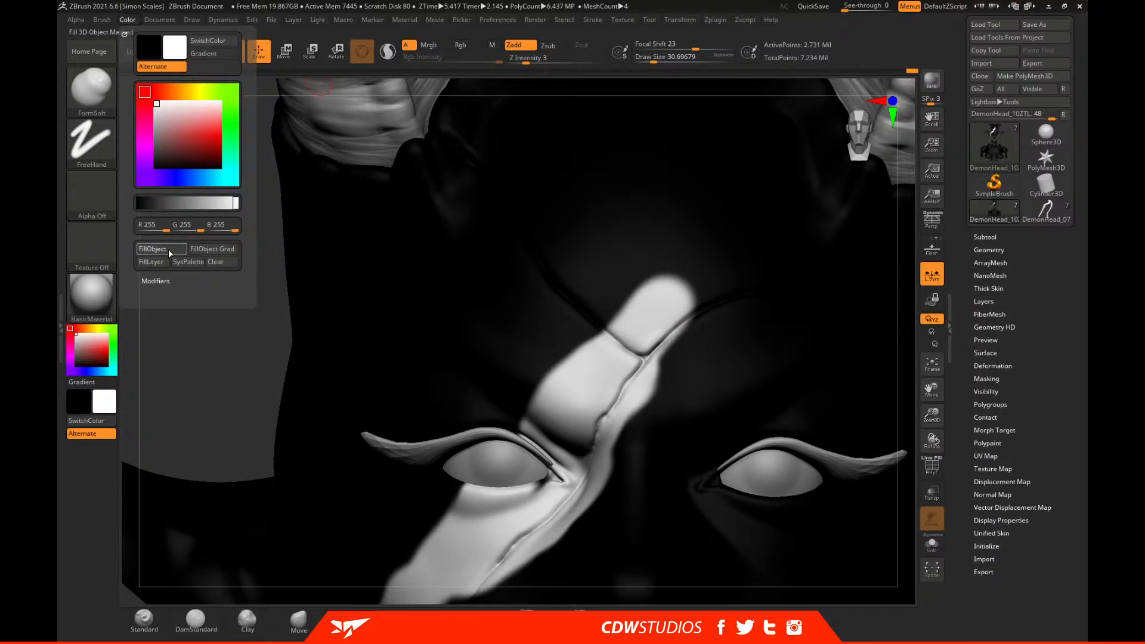
left_click(169, 253)
key("ctrl")
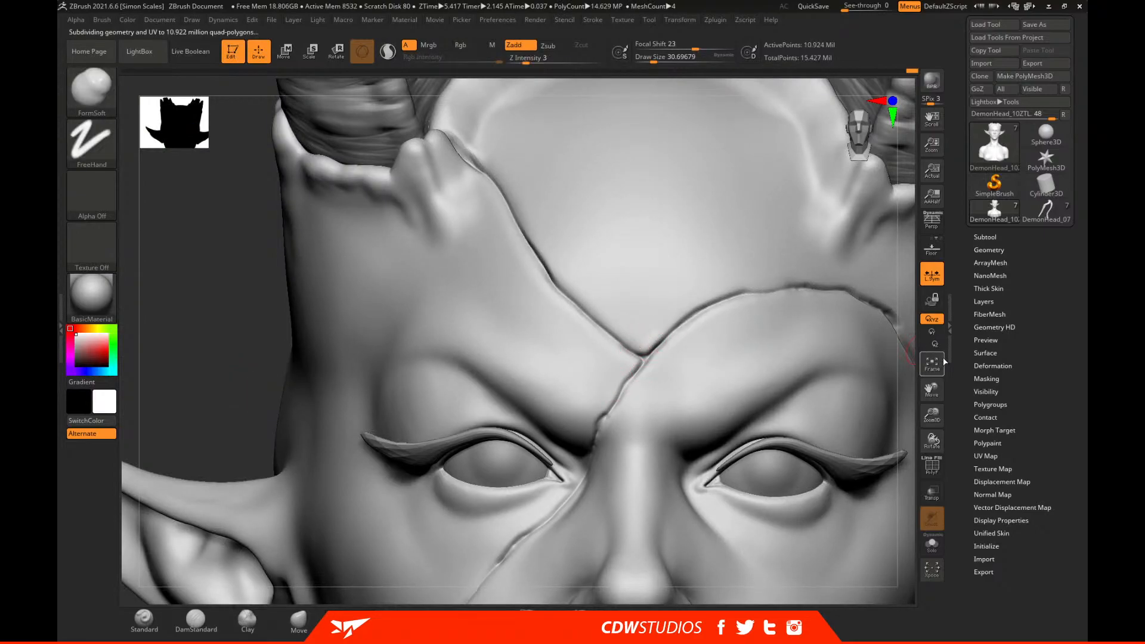
Recut the forehead scar finer with DamStandard at draw size 30.7, from her right horn base to the junction above the brows.
left_click_drag(907, 342, 800, 332)
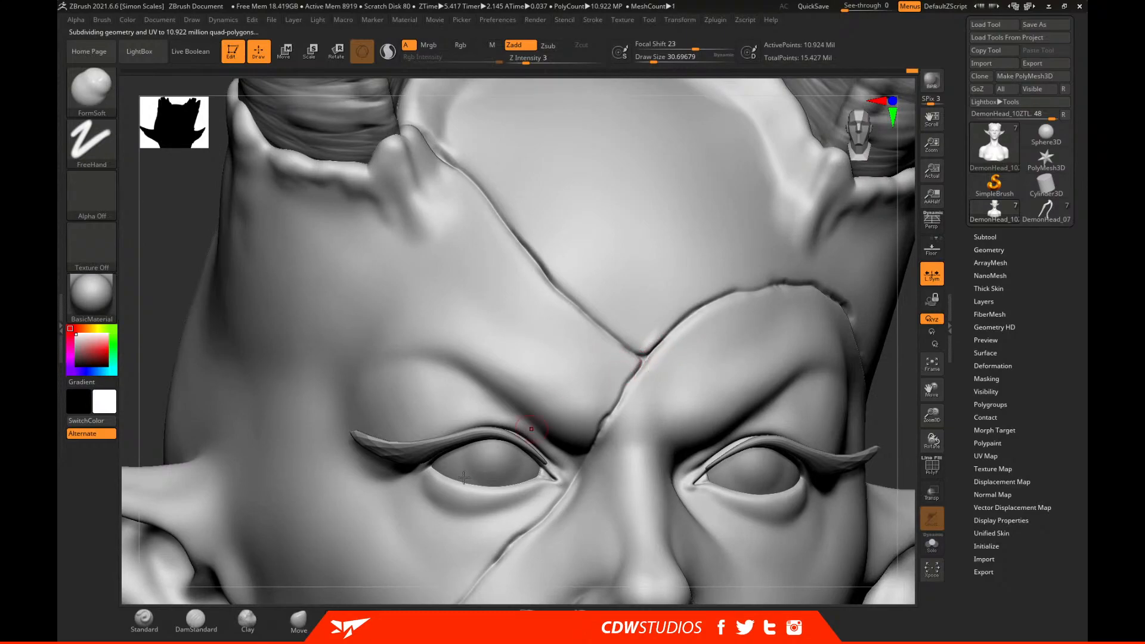
left_click(185, 631)
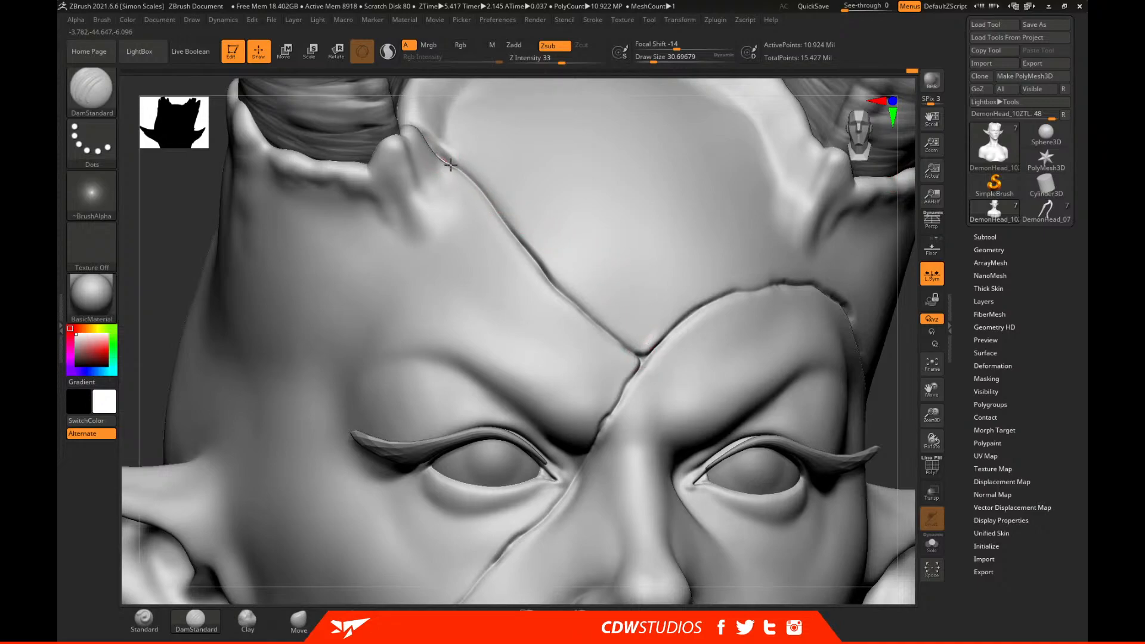
left_click_drag(690, 87, 668, 113)
mouse_move(435, 245)
left_mouse_down()
mouse_move(468, 257)
mouse_move(450, 240)
mouse_move(478, 268)
mouse_move(473, 255)
mouse_move(494, 285)
left_mouse_up()
left_click_drag(357, 434, 418, 432)
mouse_move(497, 281)
left_mouse_down()
mouse_move(529, 316)
mouse_move(520, 303)
left_mouse_up()
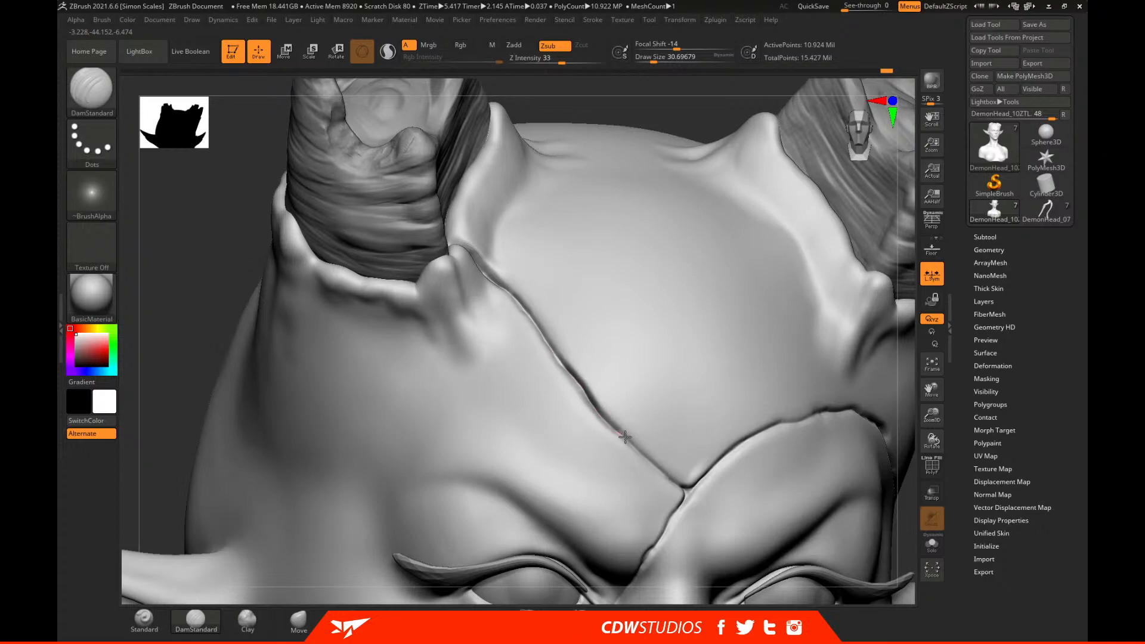
left_click_drag(673, 484, 680, 486)
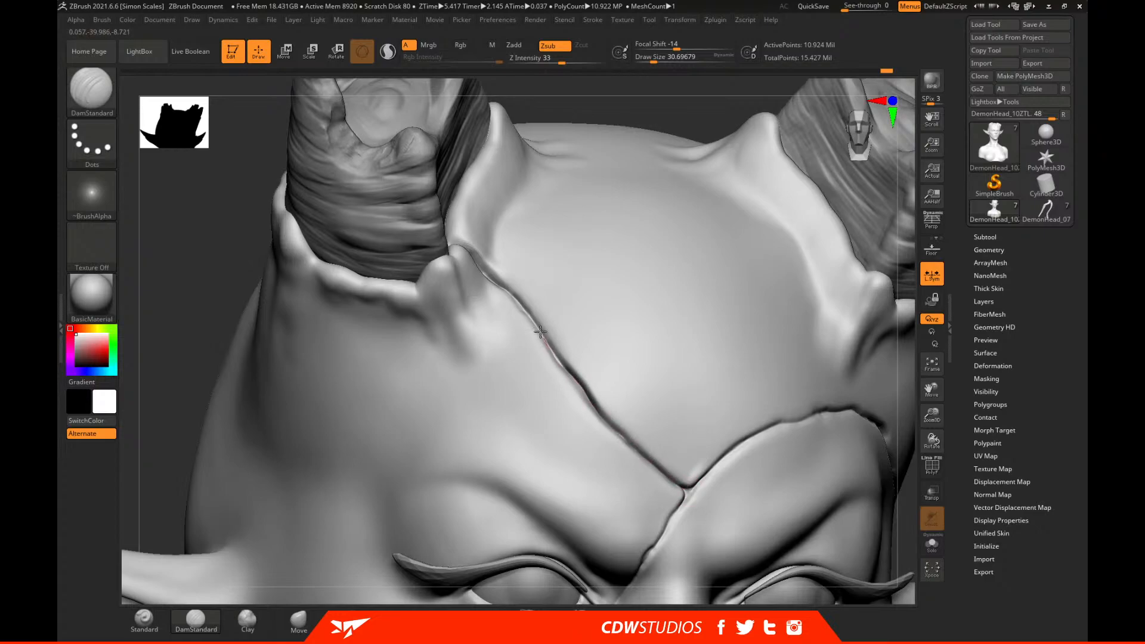
left_click_drag(637, 104, 698, 106)
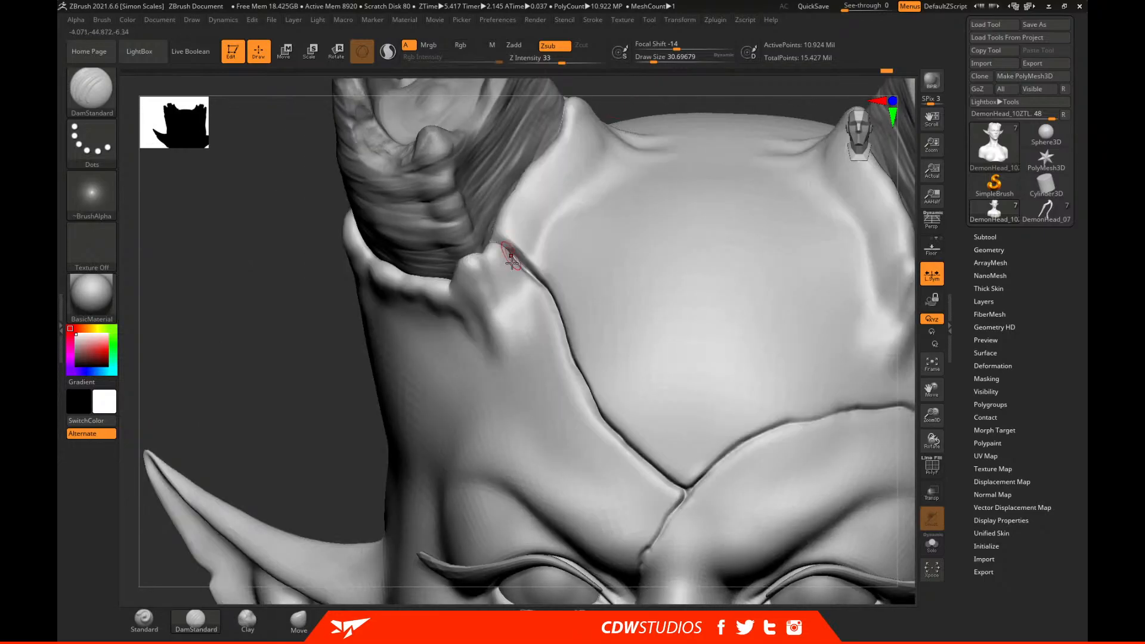
left_click_drag(499, 245, 558, 315)
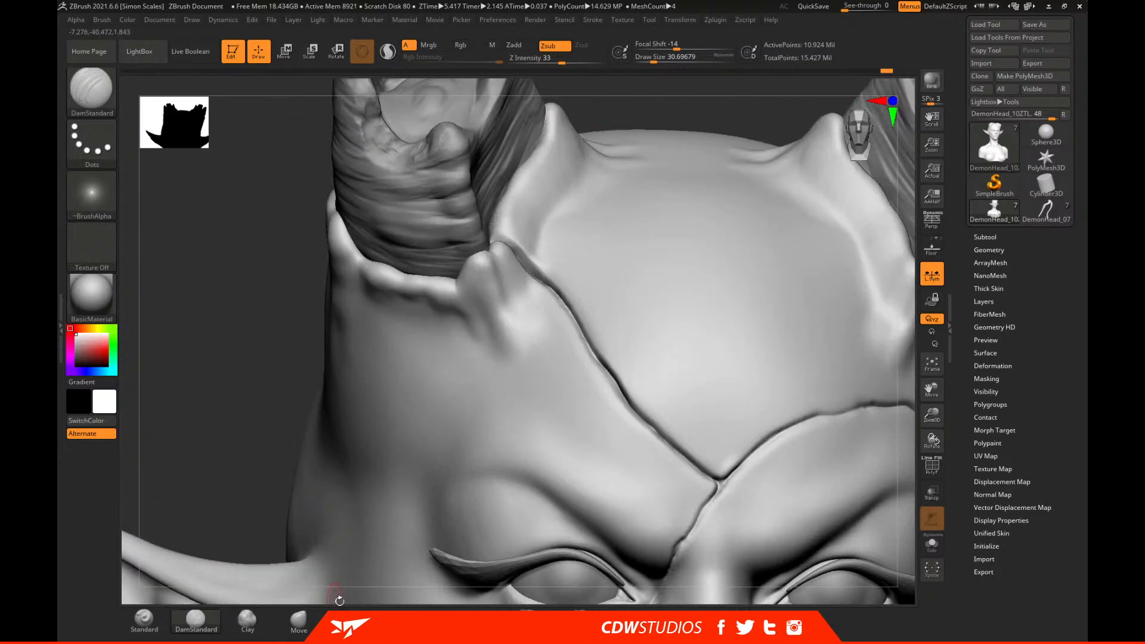
Raise the skin along the upper forehead scar near her right horn with FormSoft at draw size 25.05.
left_click(247, 621)
left_click(349, 615)
key("space")
left_click_drag(585, 319, 573, 319)
key("space")
left_click_drag(540, 269, 544, 271)
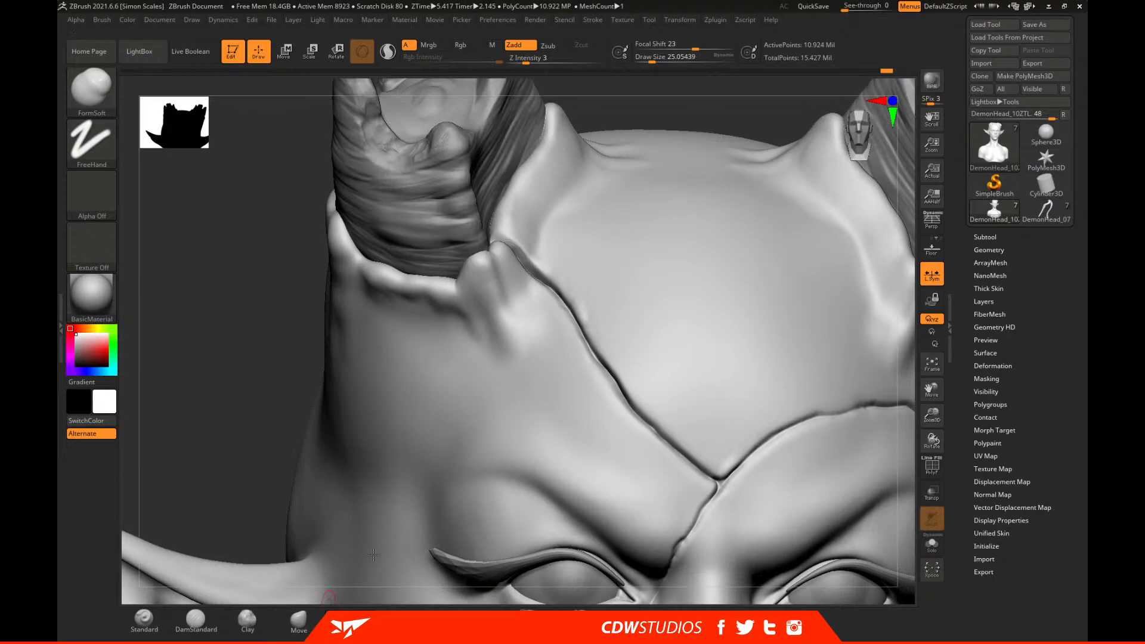
key("b")
key("i")
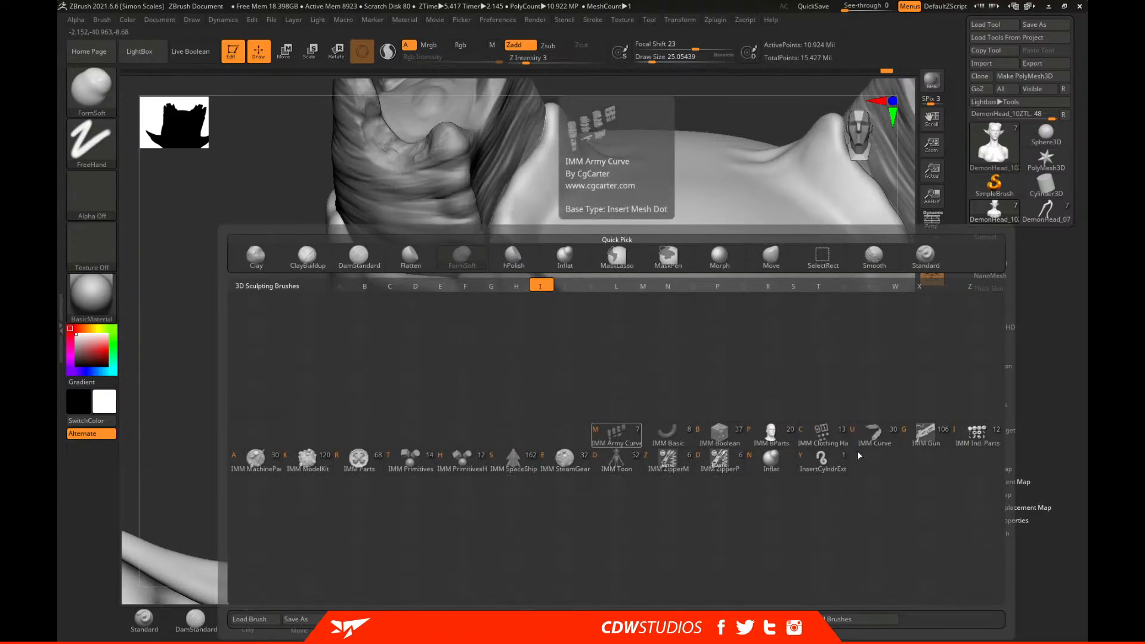
key("n")
key("space")
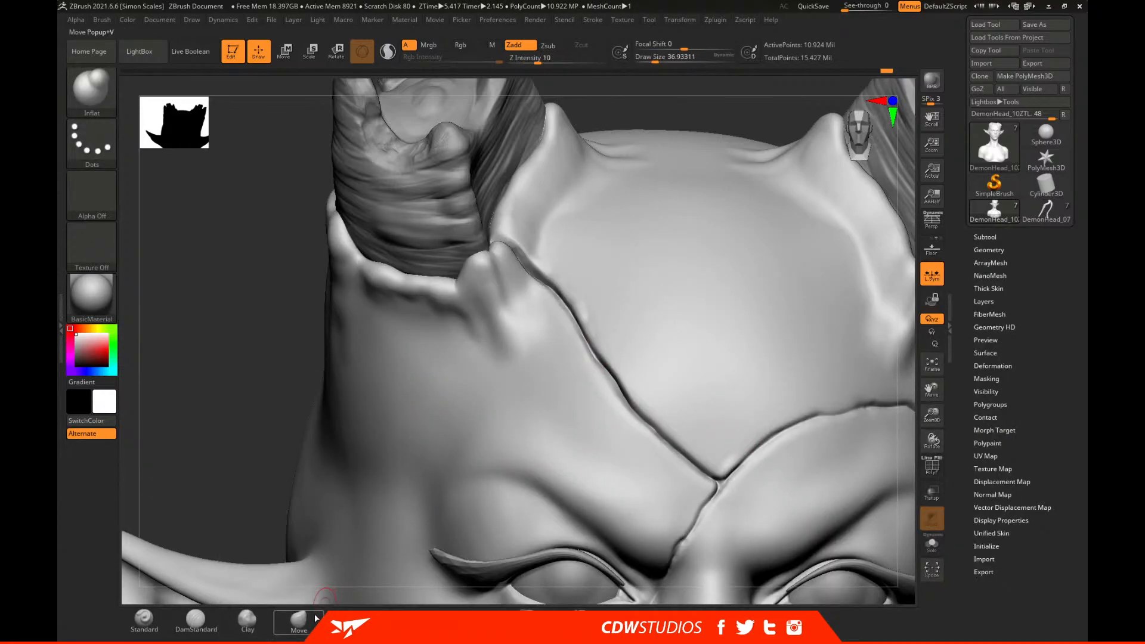
Select FormSoft at draw size 36.93 and smooth the forehead scar's edges from its middle down to the junction.
left_click(452, 621)
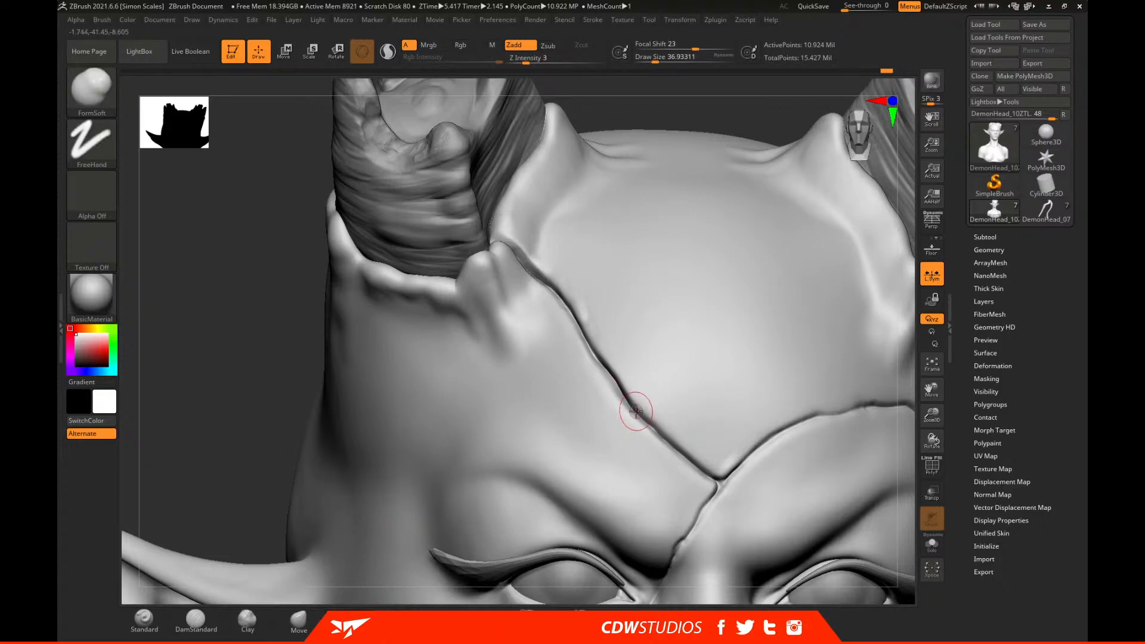
key("space")
key("shift")
left_click_drag(626, 403, 584, 340, "shift")
left_click_drag(631, 397, 650, 426, "shift")
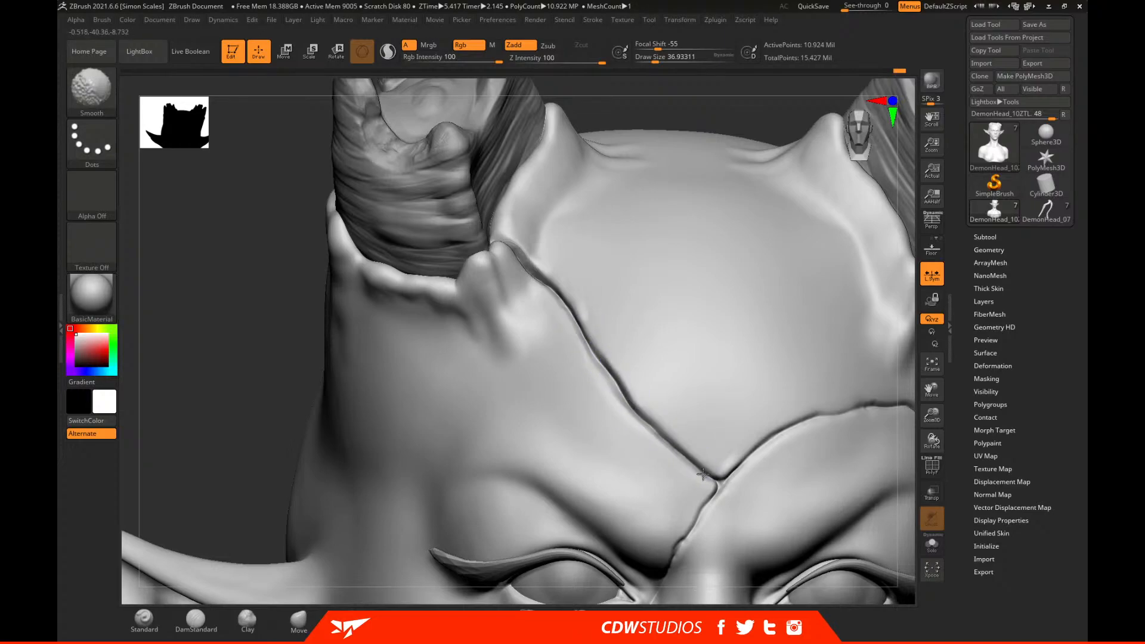
left_click_drag(699, 470, 697, 462, "shift")
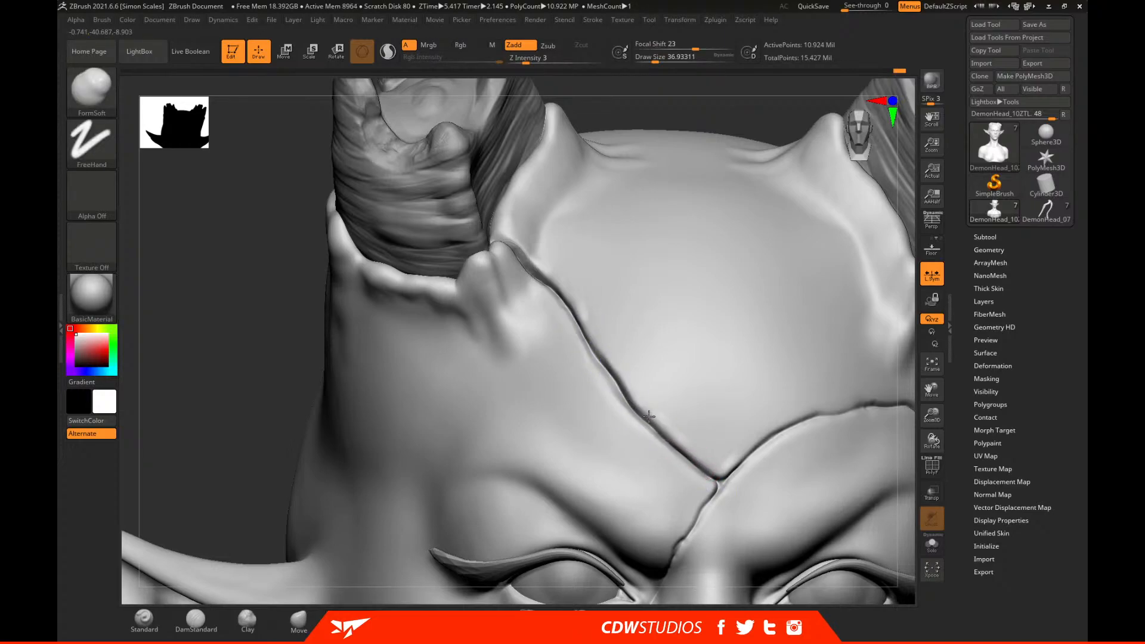
Raise the skin beside the forehead scar, from the brow junction toward her right horn, with FormSoft at draw size 28.75 and intensity 9.
key("space")
left_click_drag(633, 397, 629, 390)
left_click(537, 60)
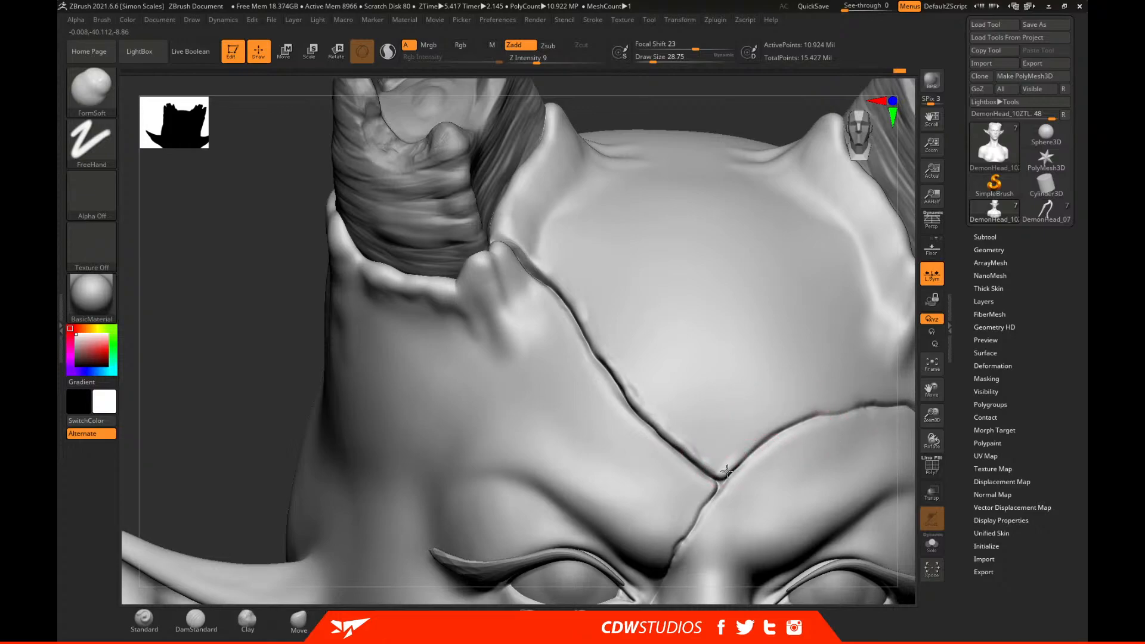
mouse_move(706, 480)
left_mouse_down()
mouse_move(716, 488)
mouse_move(688, 467)
left_mouse_up()
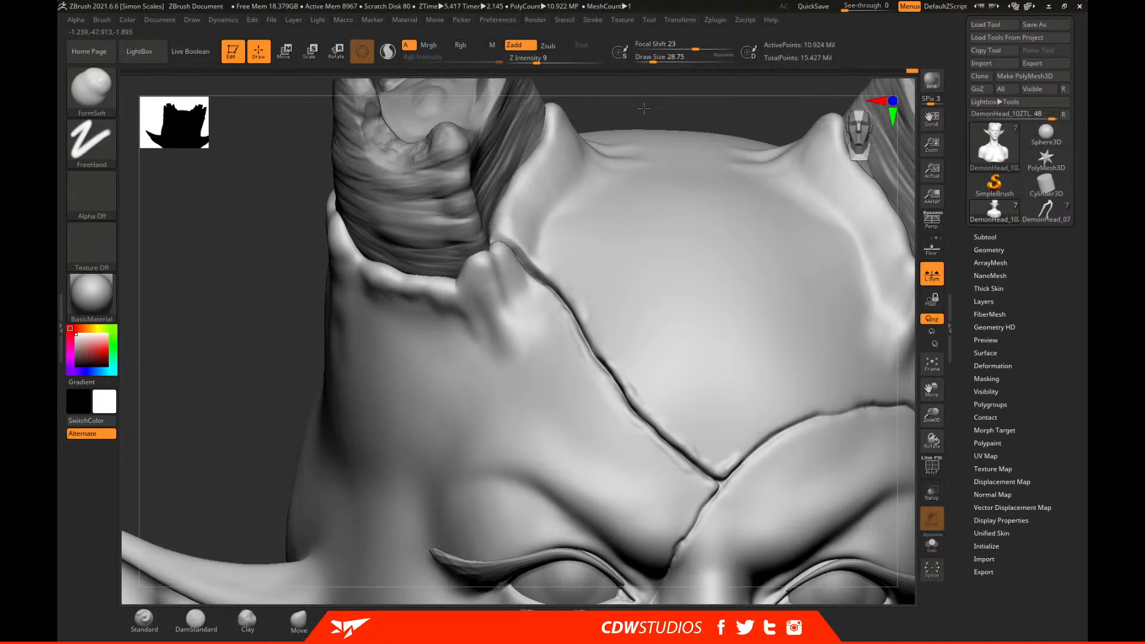
left_click_drag(647, 108, 519, 248)
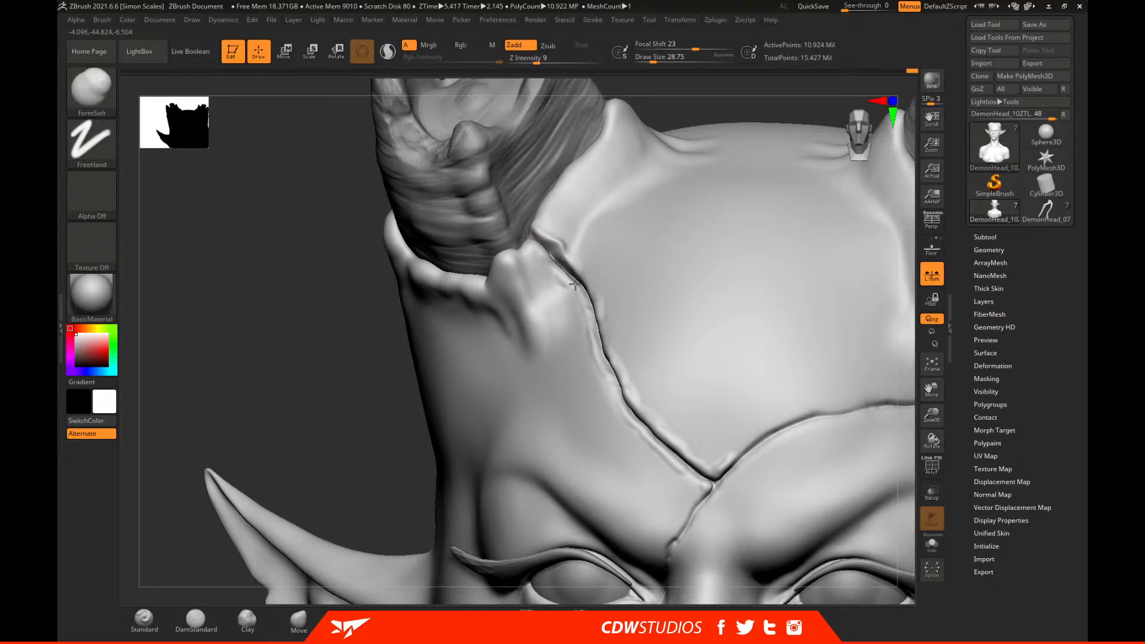
left_click_drag(410, 456, 578, 289)
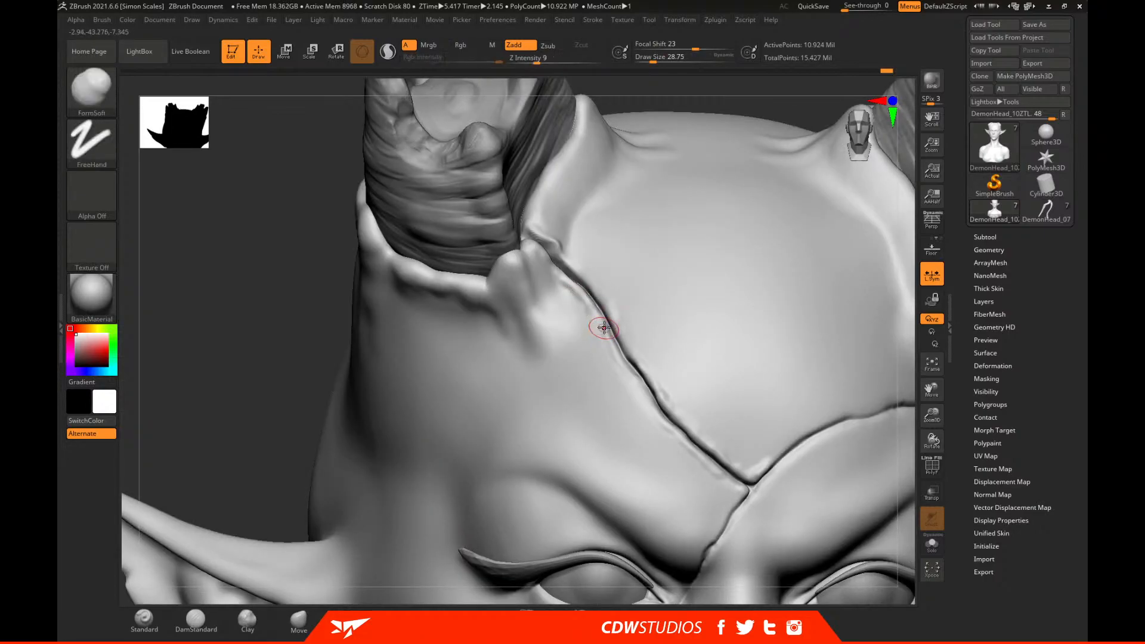
Clean up the middle of the right forehead scar with DamStandard and smoothing, and rebuild its raised edges with FormSoft at draw size 28.75.
key("shift")
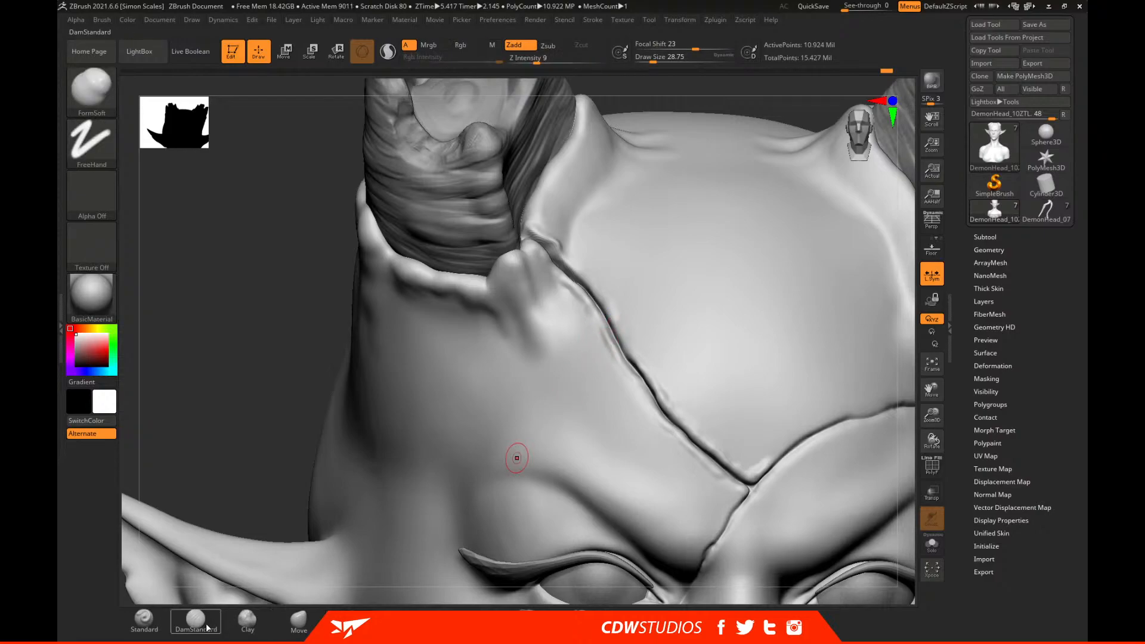
left_click(196, 621)
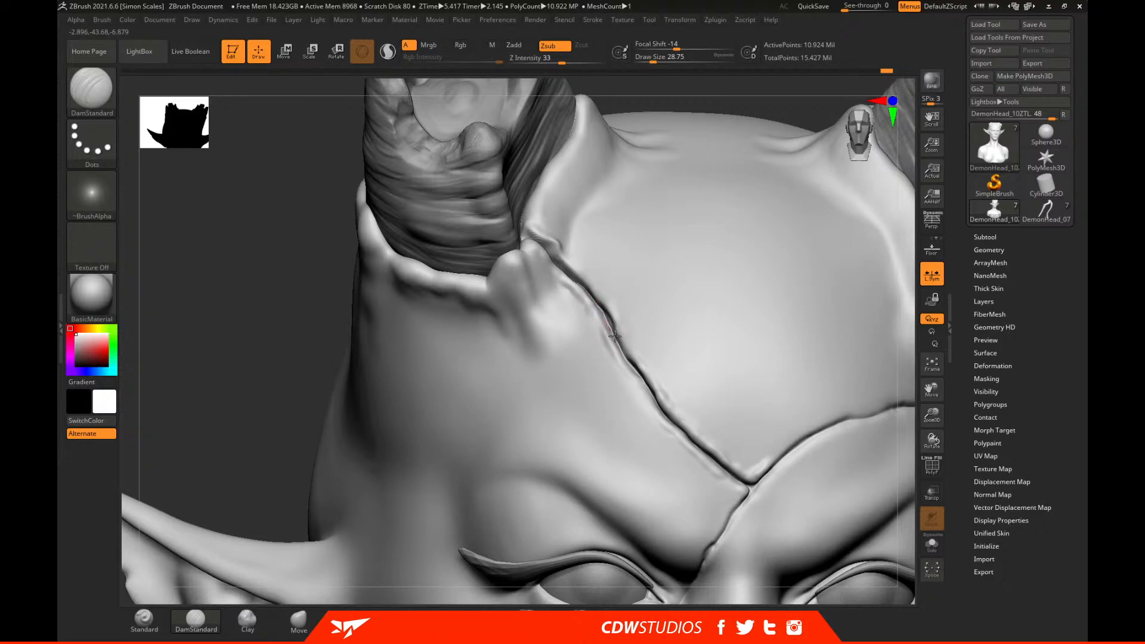
key("shift")
left_click_drag(618, 338, 608, 302, "shift")
left_click(400, 619)
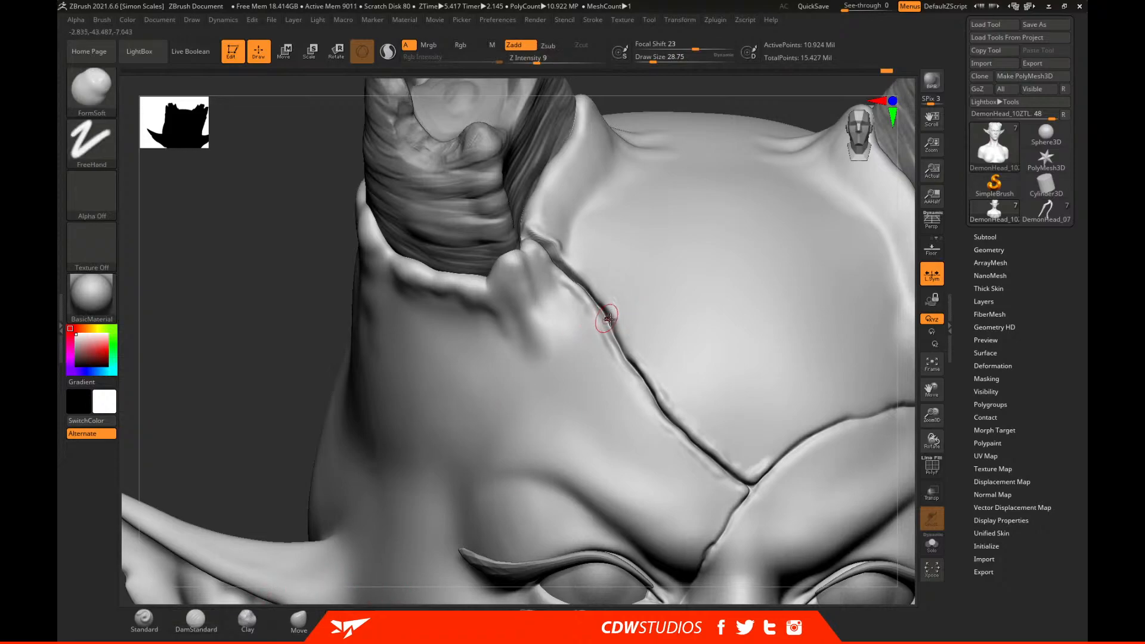
left_click_drag(600, 313, 604, 314)
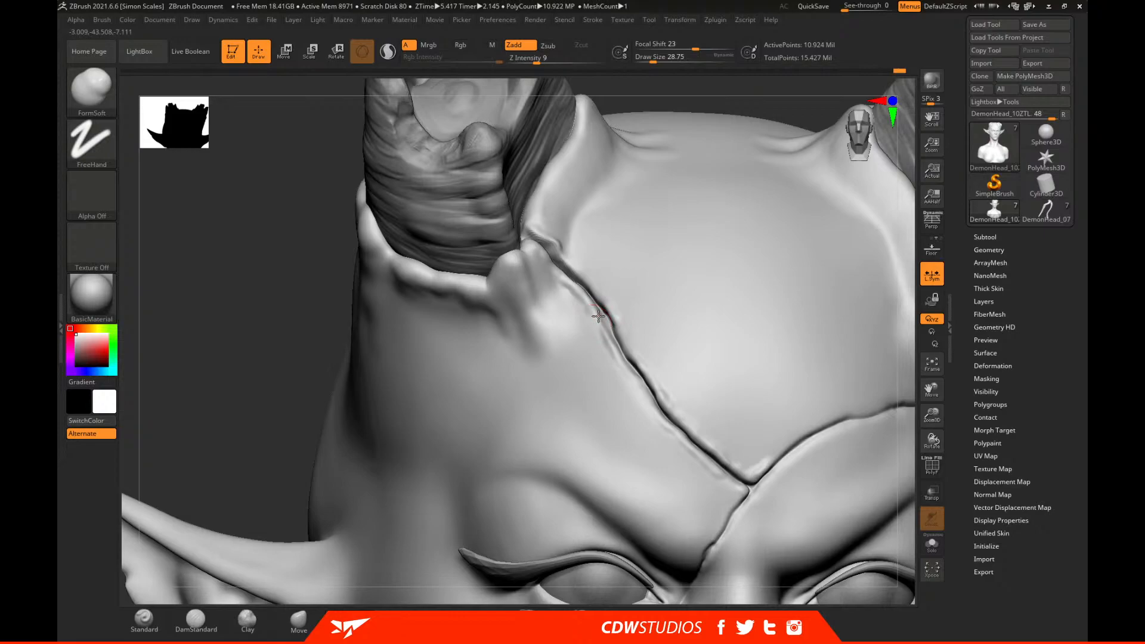
mouse_move(642, 357)
left_mouse_down()
mouse_move(673, 408)
mouse_move(657, 368)
left_mouse_up()
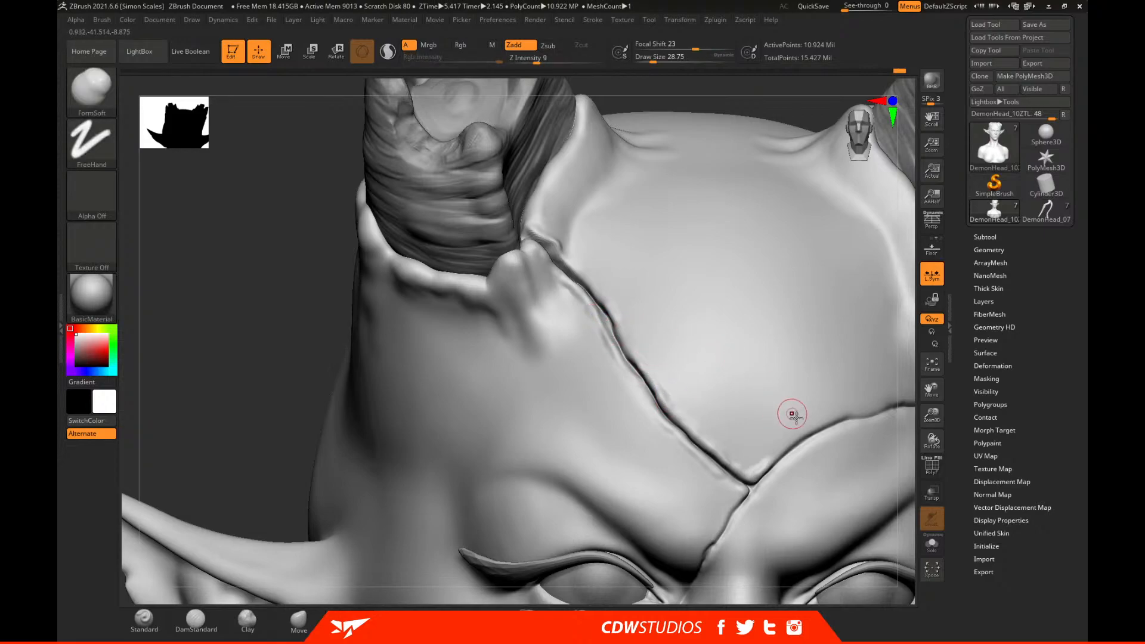
Build up the edges of the scar curving from the forehead junction over her left brow with FormSoft at draw size 28.75.
key("f")
left_click_drag(781, 301, 829, 487, "alt")
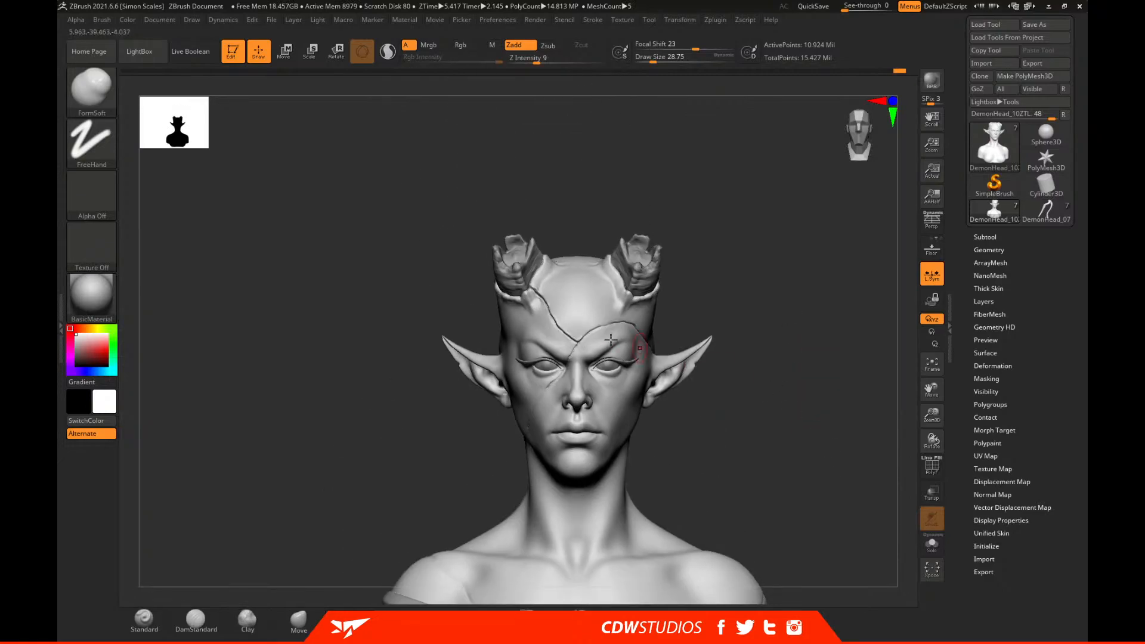
left_click_drag(751, 238, 758, 369, "alt")
key("space")
left_click_drag(542, 340, 536, 331)
key("space")
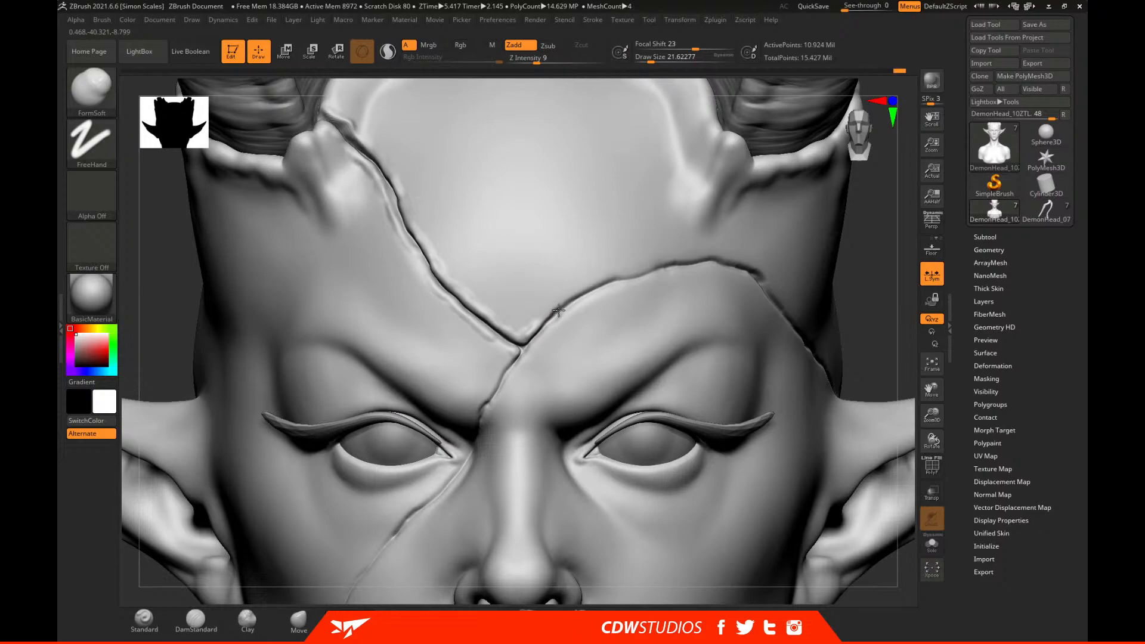
key("space")
left_click_drag(550, 314, 546, 316)
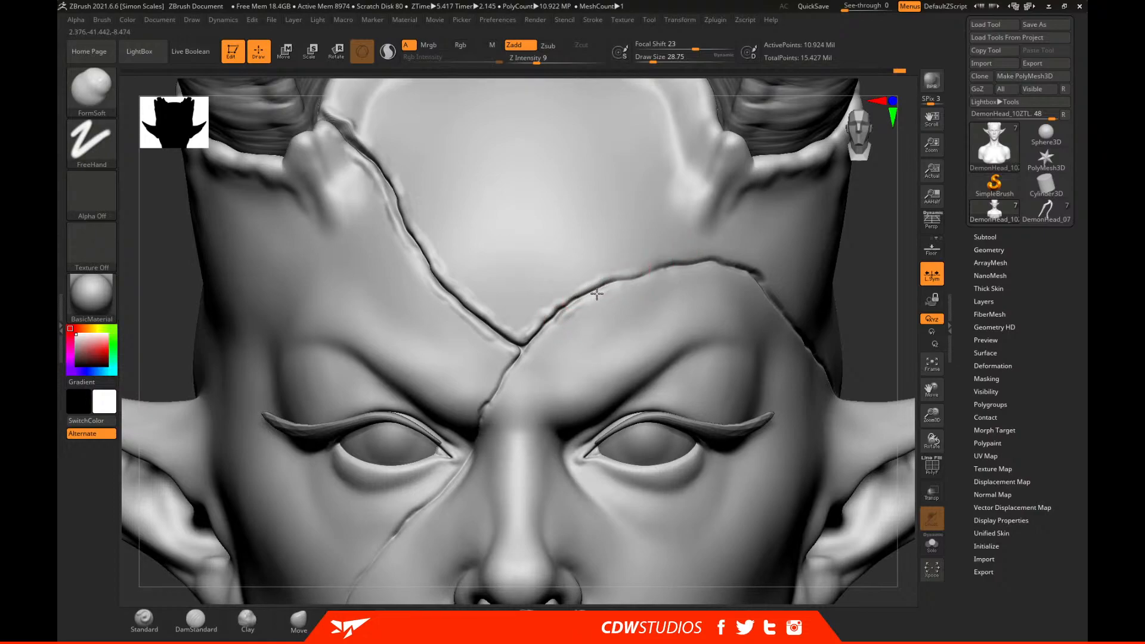
key("shift")
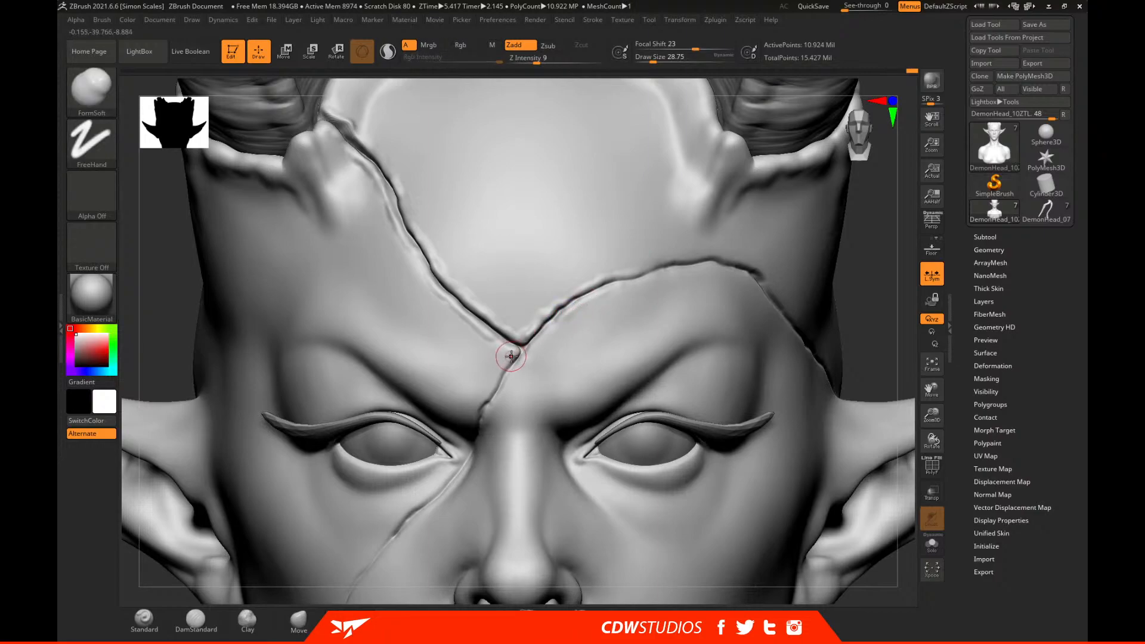
Recut the scar from above her left brow across the temple to the ear with DamStandard at draw size 28.75.
mouse_move(903, 315)
left_mouse_down()
mouse_move(839, 289)
mouse_move(631, 263)
mouse_move(775, 262)
mouse_move(810, 278)
left_mouse_up()
left_click(197, 620)
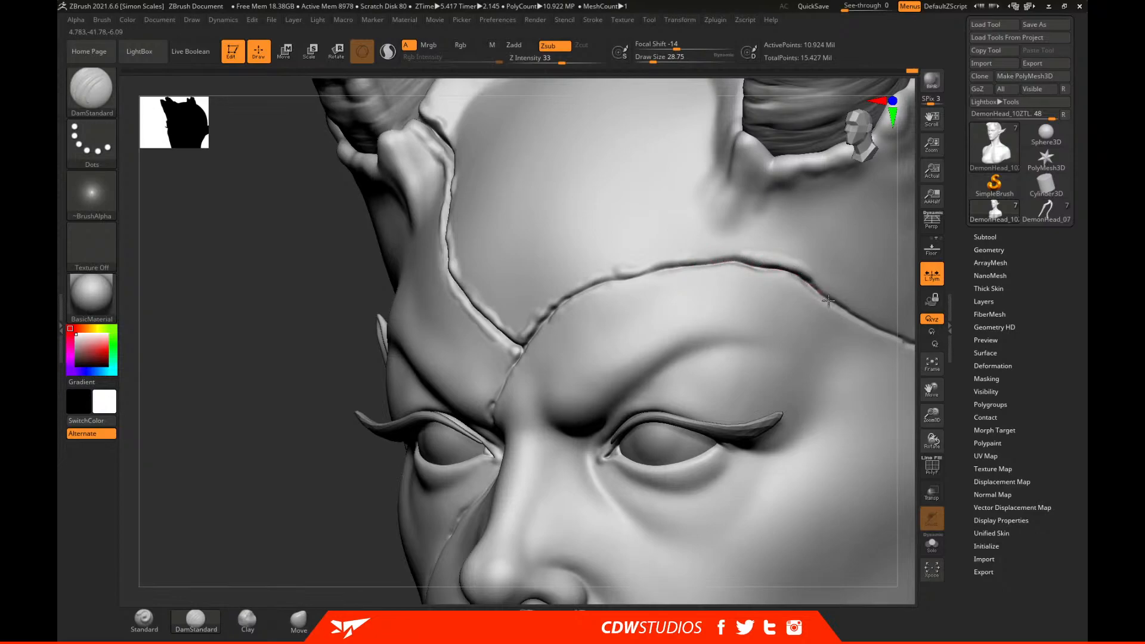
left_click_drag(911, 303, 562, 199)
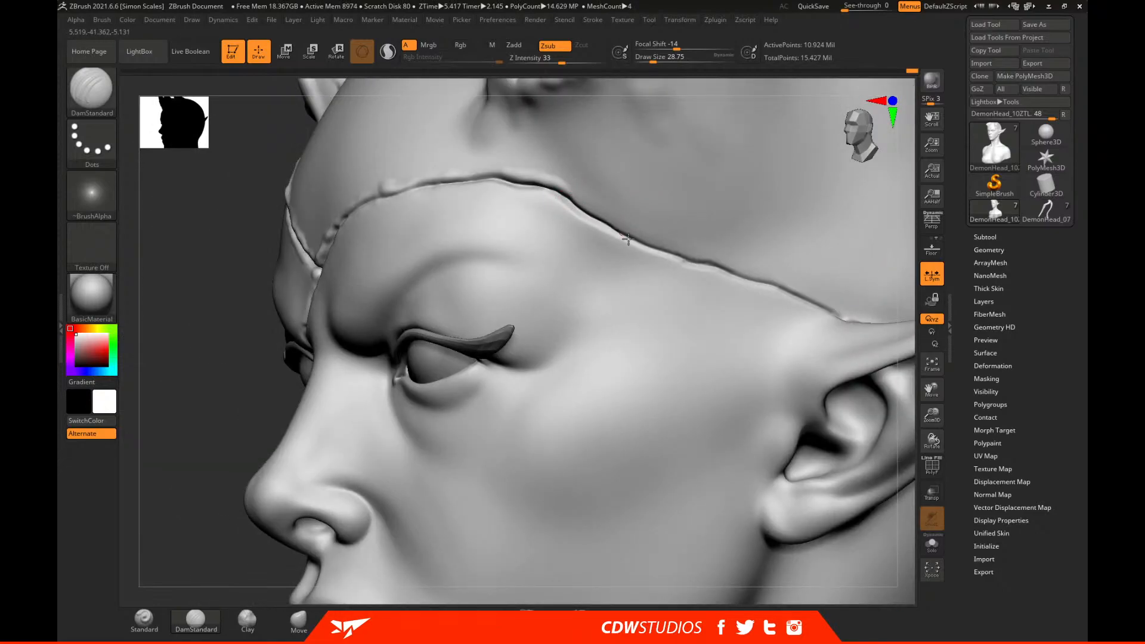
mouse_move(706, 268)
left_mouse_down()
mouse_move(779, 290)
mouse_move(782, 325)
mouse_move(770, 327)
mouse_move(827, 315)
mouse_move(819, 305)
left_mouse_up()
mouse_move(733, 272)
left_mouse_down()
mouse_move(668, 256)
mouse_move(664, 243)
mouse_move(705, 267)
left_mouse_up()
left_click_drag(705, 267, 585, 212, "shift")
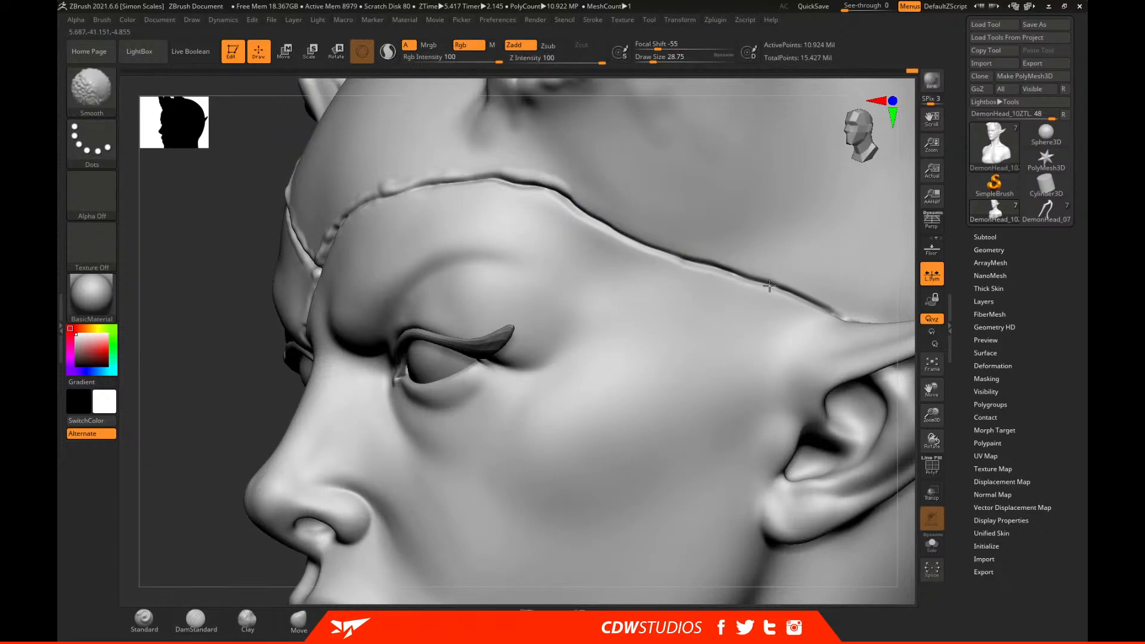
key("ctrl+z")
Raise the skin along both sides of her left temple scar with FormSoft at draw size 28.75, and smooth the edges.
key("b")
key("f")
key("s")
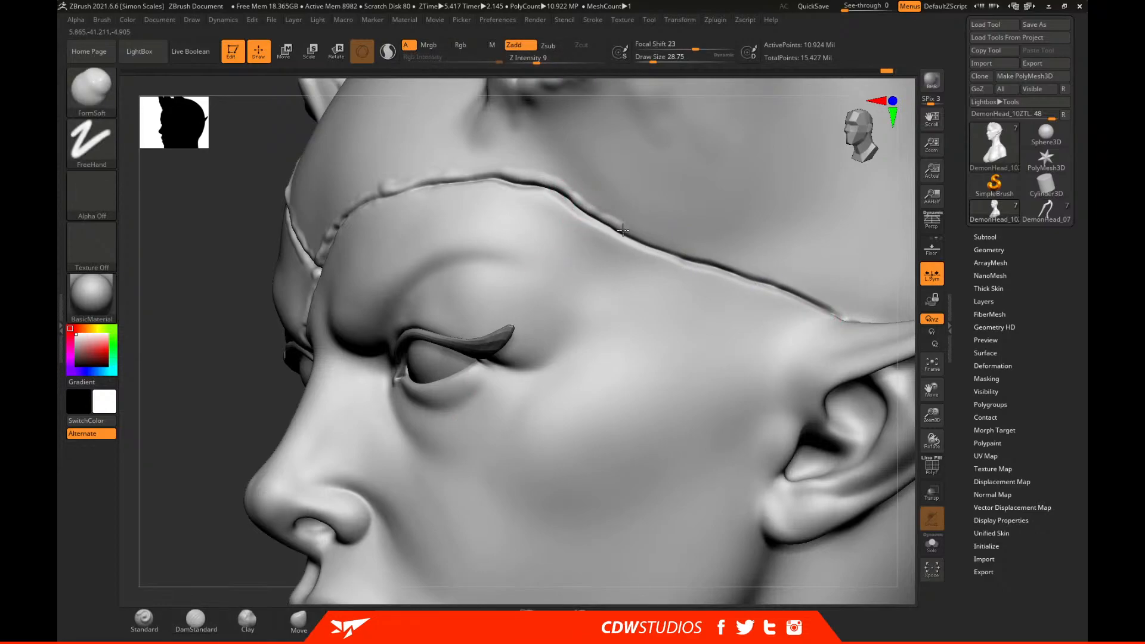
mouse_move(623, 234)
left_mouse_down()
mouse_move(541, 192)
mouse_move(599, 229)
left_mouse_up()
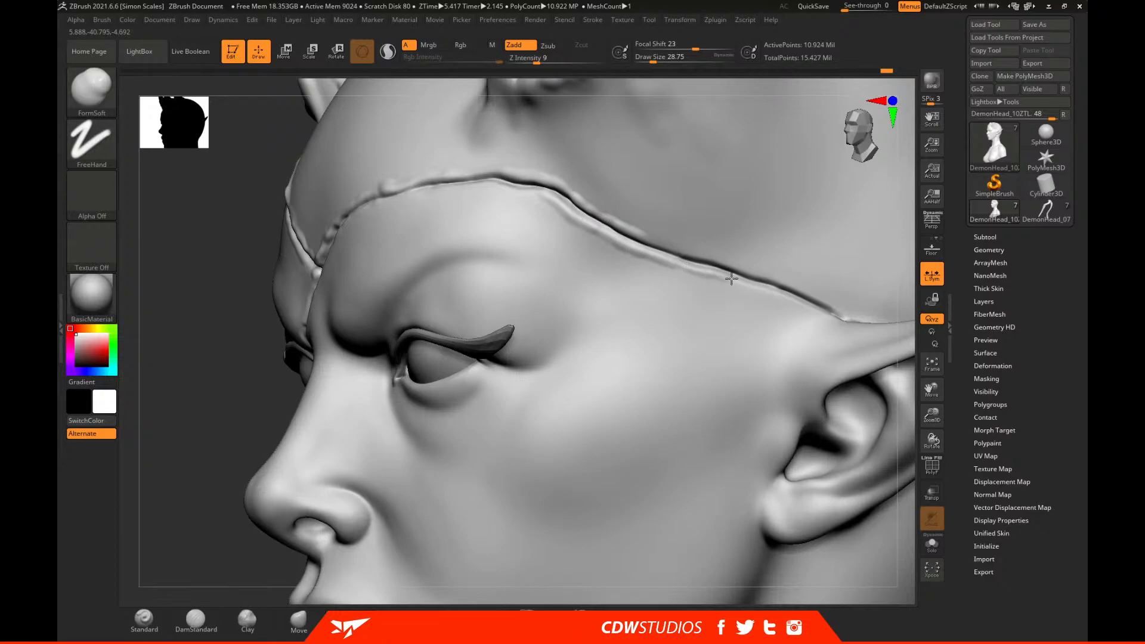
left_click_drag(820, 311, 729, 267)
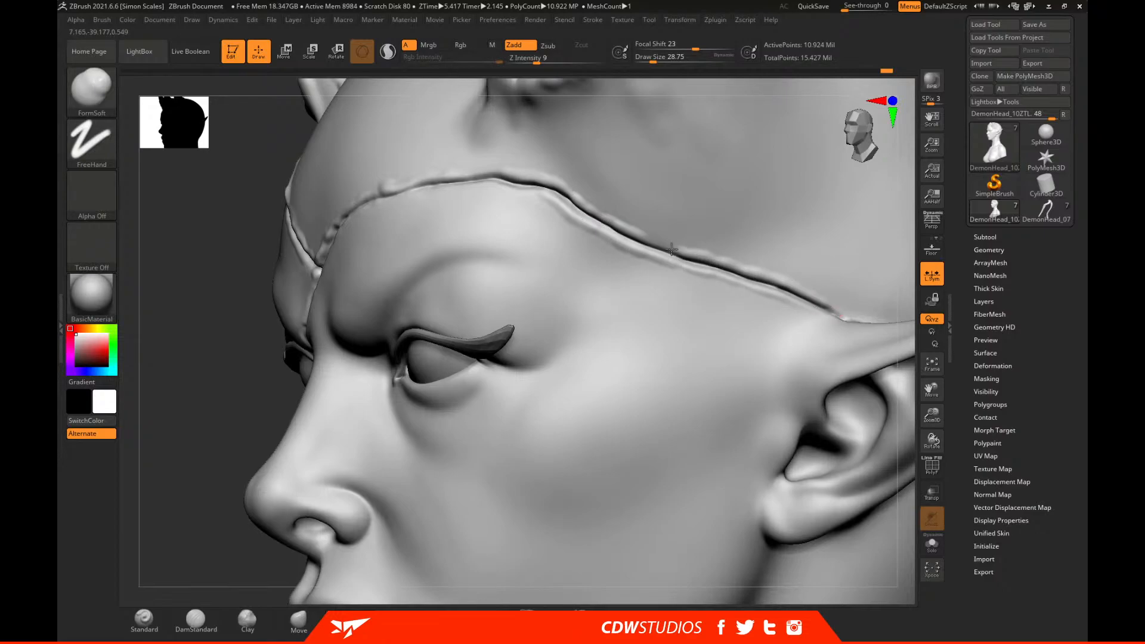
key("shift")
mouse_move(813, 312)
left_mouse_down()
mouse_move(560, 206)
mouse_move(577, 197)
left_mouse_up()
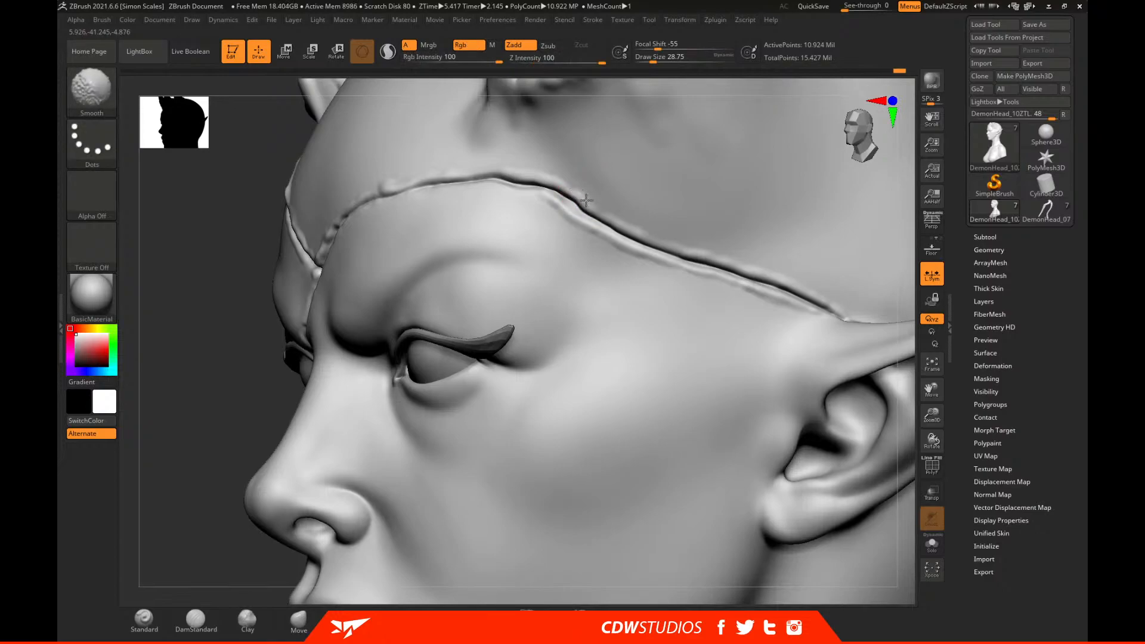
Clean up the forehead scar junction at draw size 25.05, deepening it with DamStandard and softening its rims with FormSoft and smoothing.
key("f")
left_click_drag(844, 304, 802, 360, "shift")
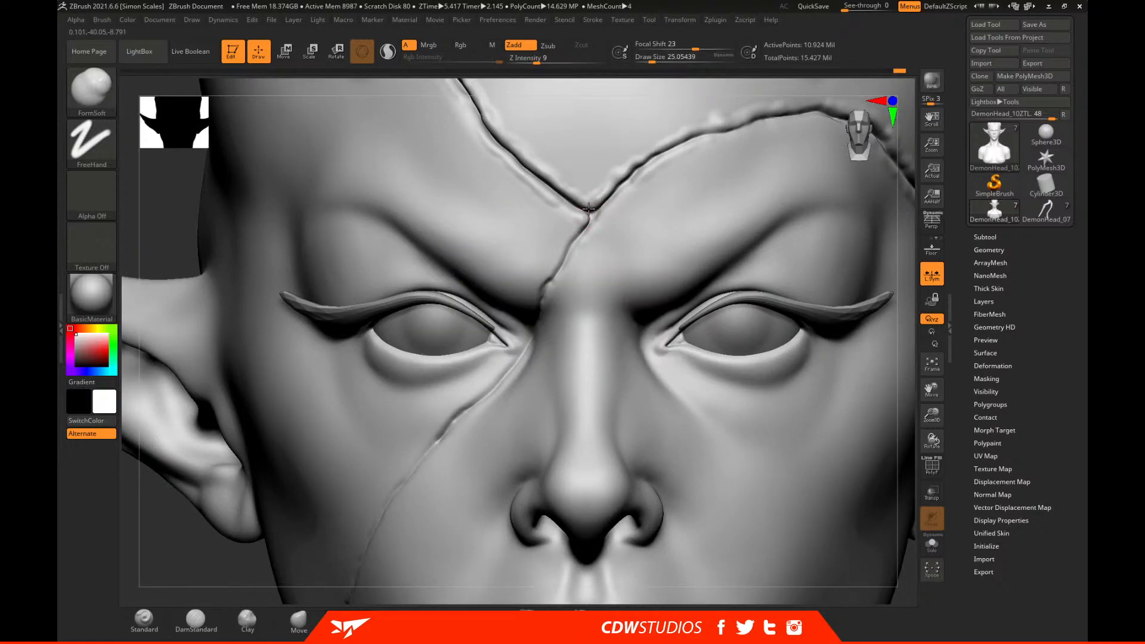
key("shift")
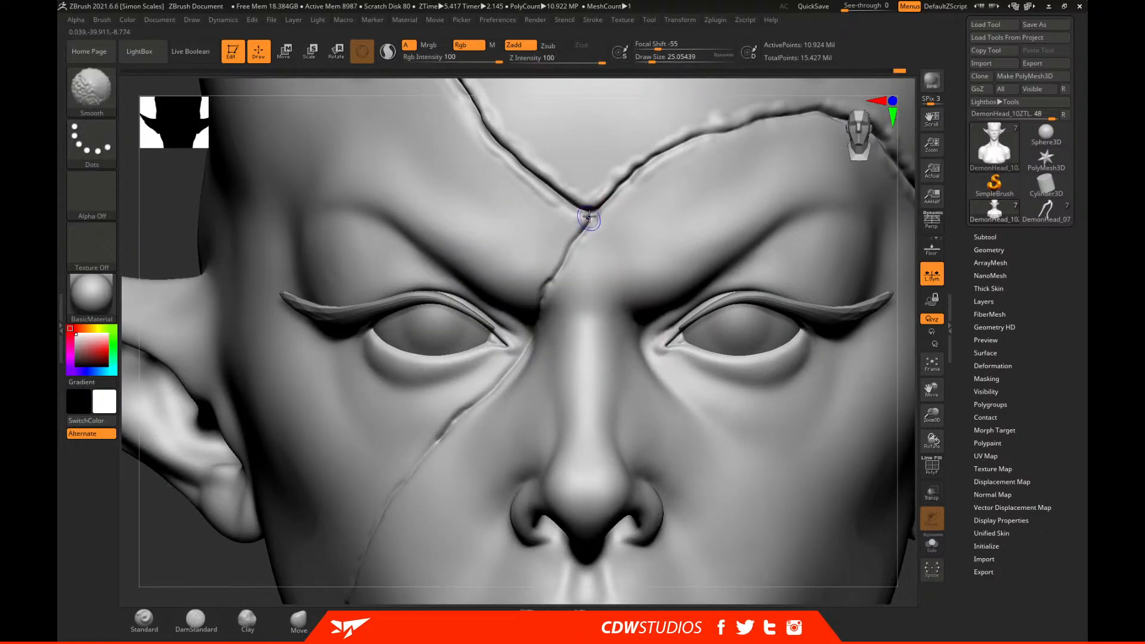
left_click(196, 620)
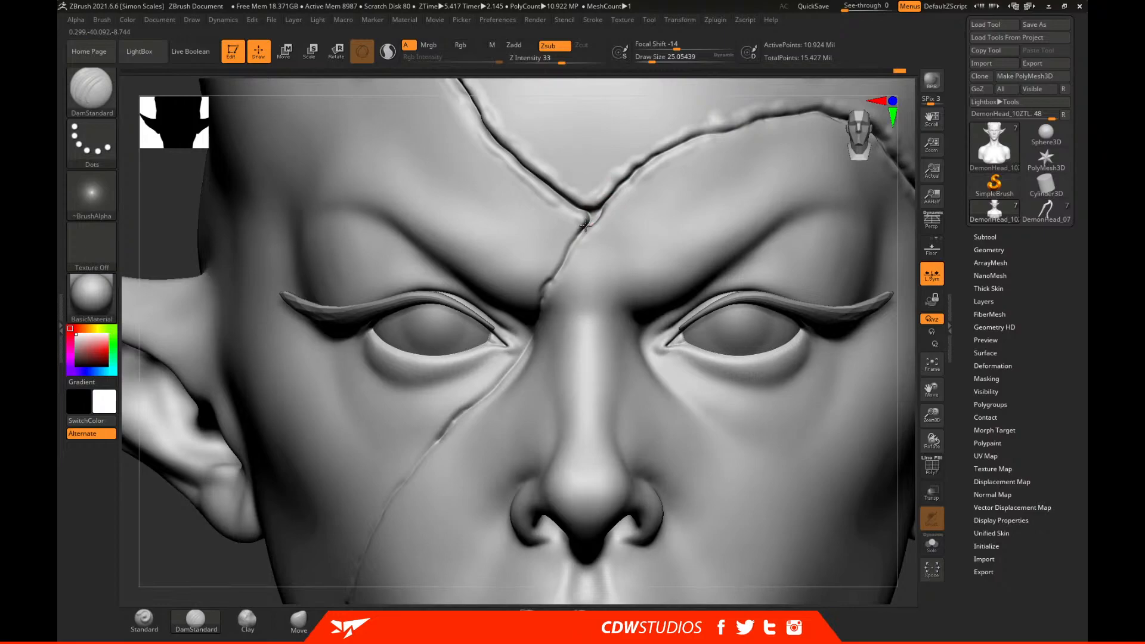
left_click_drag(581, 236, 605, 202, "shift")
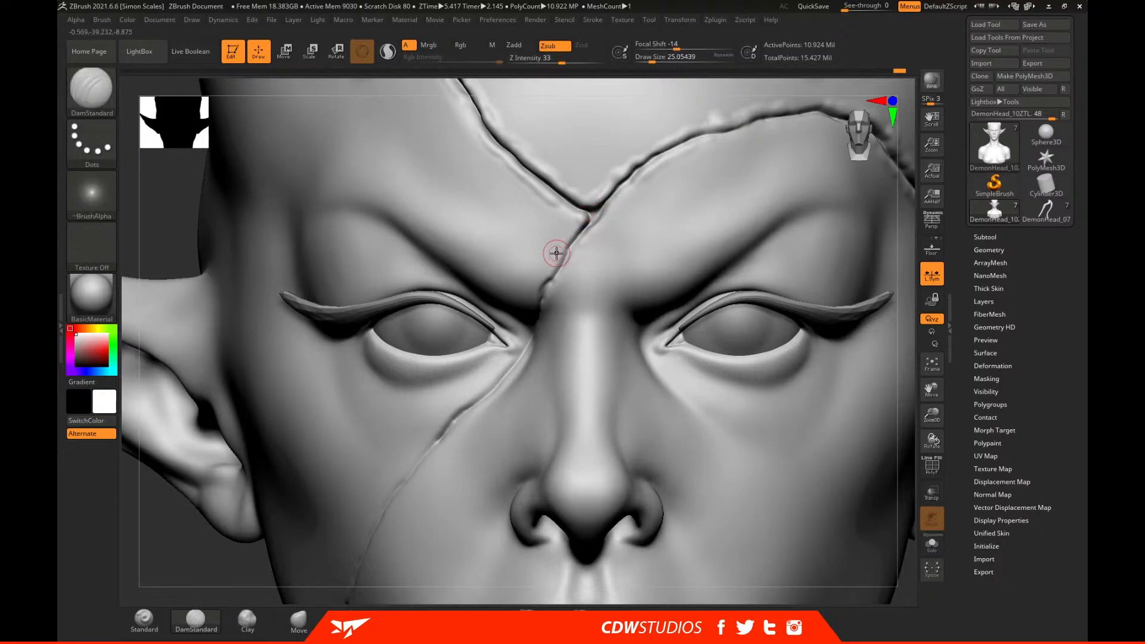
left_click(350, 620)
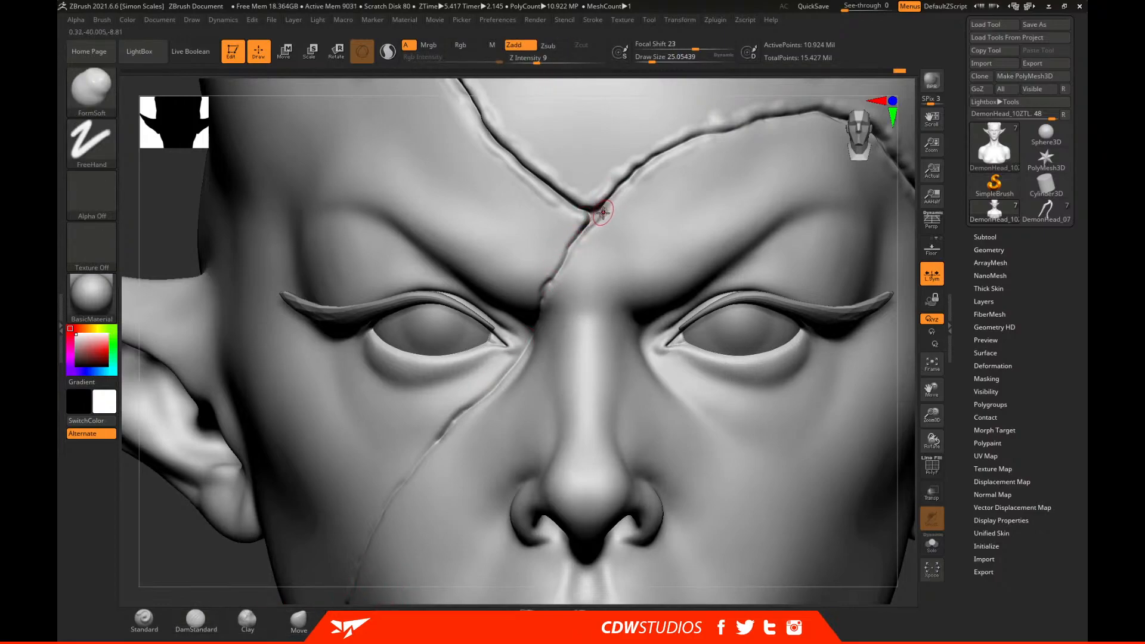
left_click_drag(609, 205, 586, 223, "shift")
Refine the scar between the brows below the junction with DamStandard at draw size 25.05, smoothing its upper end and undoing the last stroke.
left_click_drag(905, 254, 823, 262)
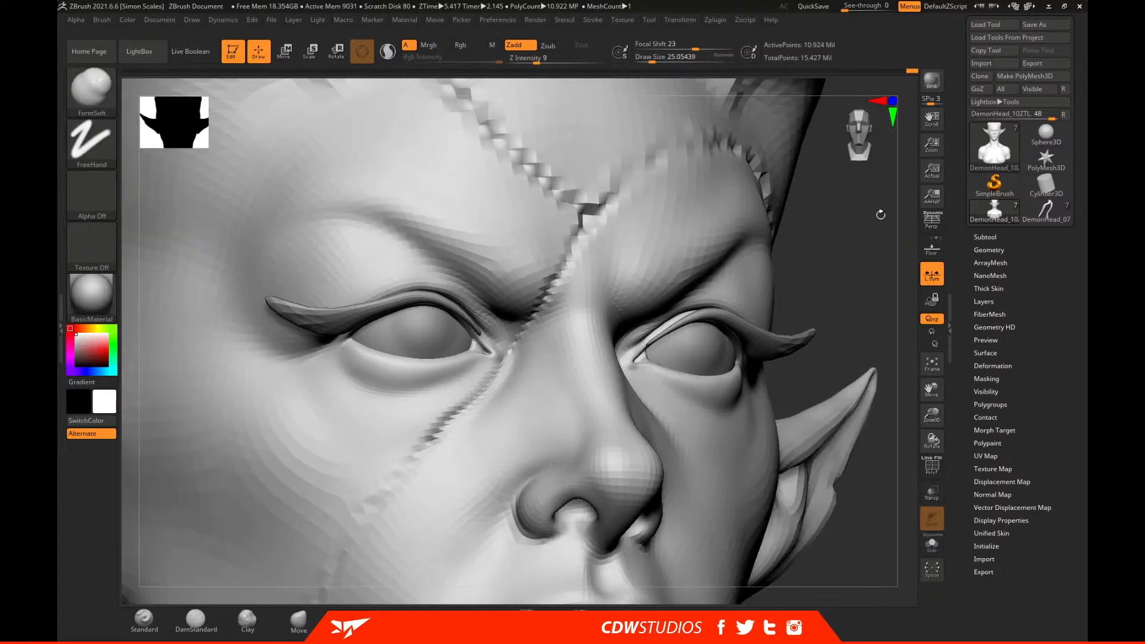
left_click(209, 624)
left_click_drag(552, 267, 544, 294)
left_click_drag(576, 236, 587, 217, "shift")
left_click_drag(871, 227, 599, 243)
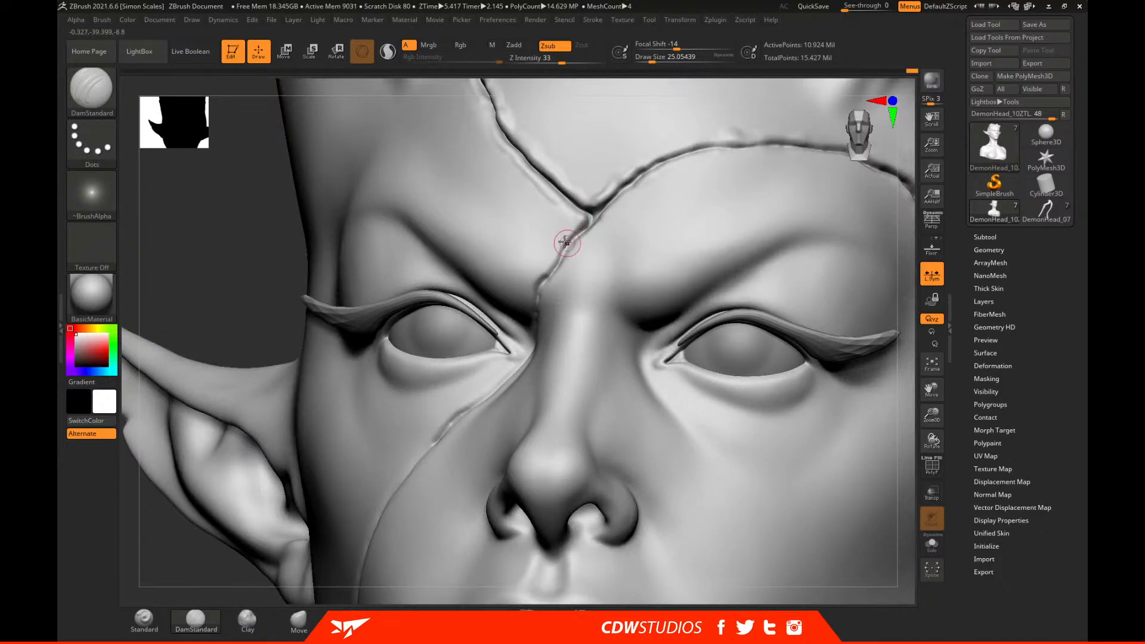
mouse_move(576, 231)
left_mouse_down()
mouse_move(618, 194)
mouse_move(600, 209)
mouse_move(765, 161)
left_mouse_up()
mouse_move(904, 185)
left_mouse_down()
mouse_move(624, 223)
mouse_move(603, 215)
mouse_move(577, 252)
left_mouse_up()
key("ctrl+z")
Deepen the scar from between the brows past her right inner eye corner to the upper cheek with DamStandard at draw size 32.71.
left_click_drag(884, 244, 746, 225)
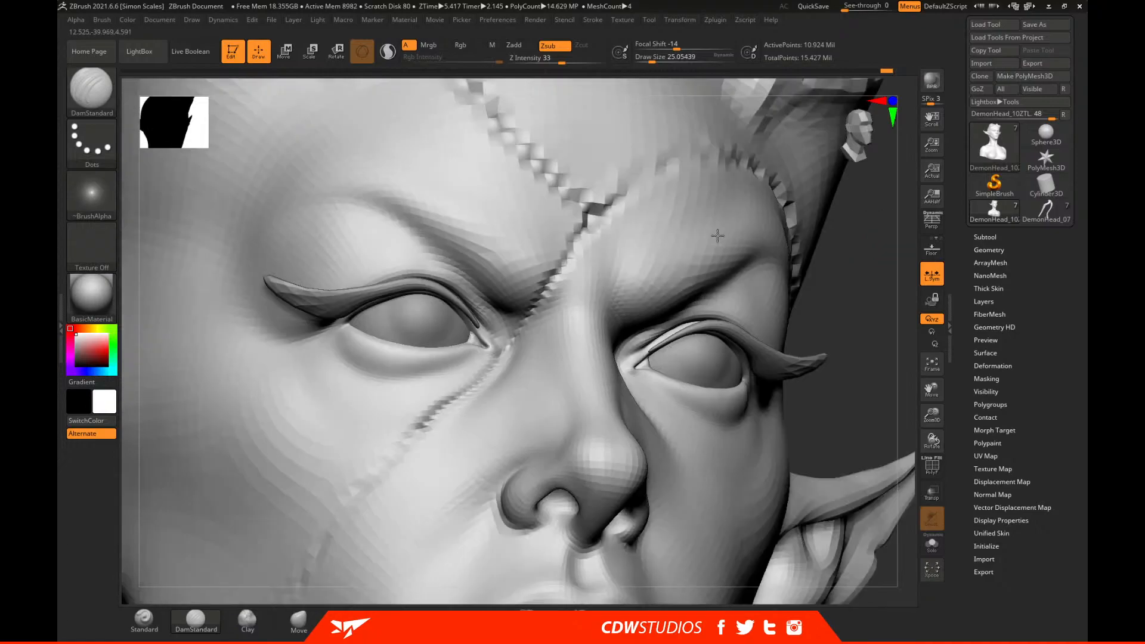
left_click_drag(534, 307, 578, 244)
left_click_drag(859, 229, 877, 155)
key("space")
left_click_drag(537, 304, 540, 304)
left_click_drag(536, 305, 549, 277)
left_click_drag(841, 275, 826, 358)
mouse_move(496, 354)
left_mouse_down()
mouse_move(544, 289)
mouse_move(503, 353)
mouse_move(446, 401)
left_mouse_up()
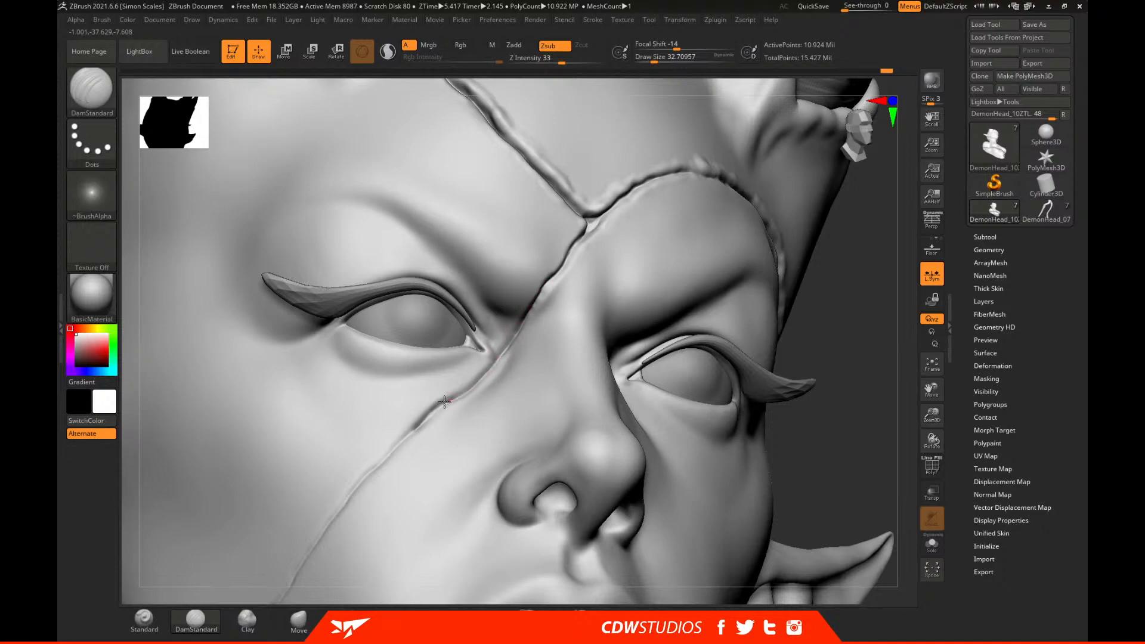
Continue recutting the scar across her right cheek down to the jawline below the ear with DamStandard at draw size 41.42.
mouse_move(562, 351)
right_mouse_down()
mouse_move(590, 295)
mouse_move(537, 315)
right_mouse_up()
left_click_drag(489, 292, 475, 309)
mouse_move(444, 345)
left_mouse_down()
mouse_move(386, 424)
mouse_move(429, 372)
left_mouse_up()
mouse_move(788, 316)
left_mouse_down("alt")
mouse_move(854, 235)
mouse_move(894, 236)
left_mouse_up("alt")
key("]")
mouse_move(458, 326)
left_mouse_down()
mouse_move(283, 522)
mouse_move(244, 541)
mouse_move(173, 549)
left_mouse_up()
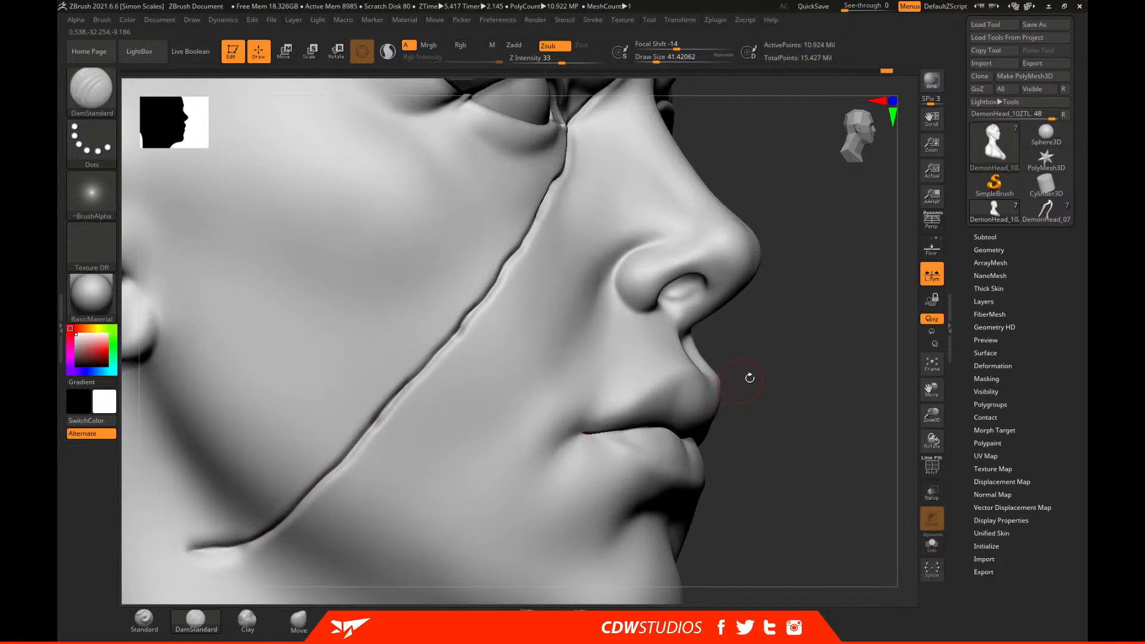
Smooth the right cheek scar's edges and raise the skin along its upper half with FormSoft at draw size 32.71.
mouse_move(465, 366)
left_mouse_down()
mouse_move(442, 343)
mouse_move(471, 314)
mouse_move(441, 347)
left_mouse_up()
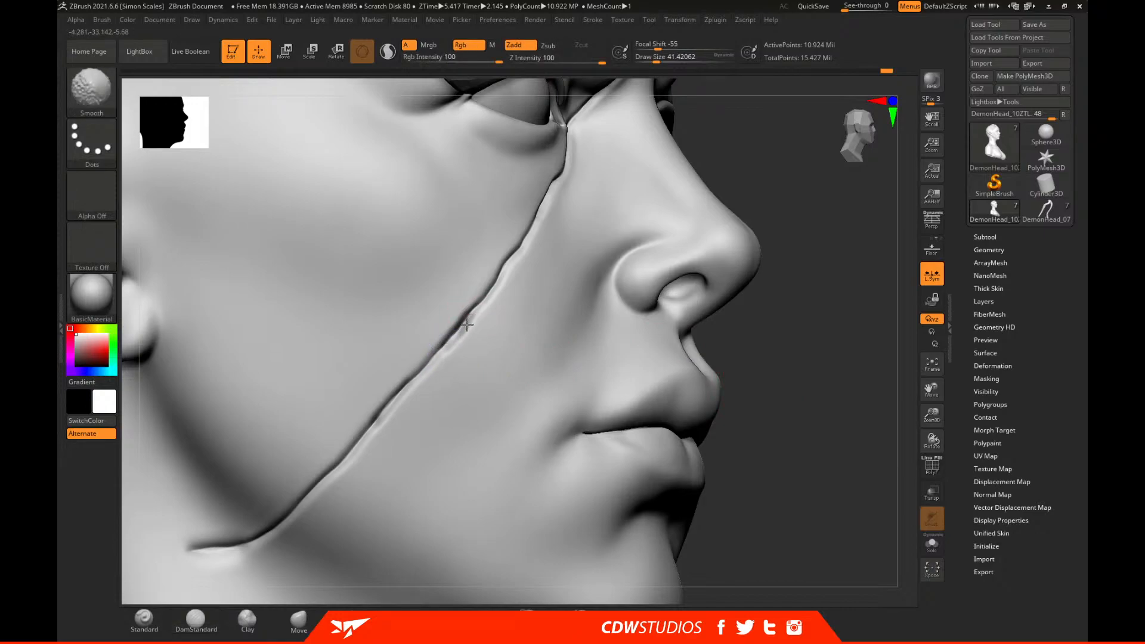
key("b")
key("f")
key("s")
mouse_move(435, 392)
left_mouse_down()
mouse_move(447, 328)
mouse_move(471, 303)
mouse_move(461, 303)
left_mouse_up()
right_click(472, 303)
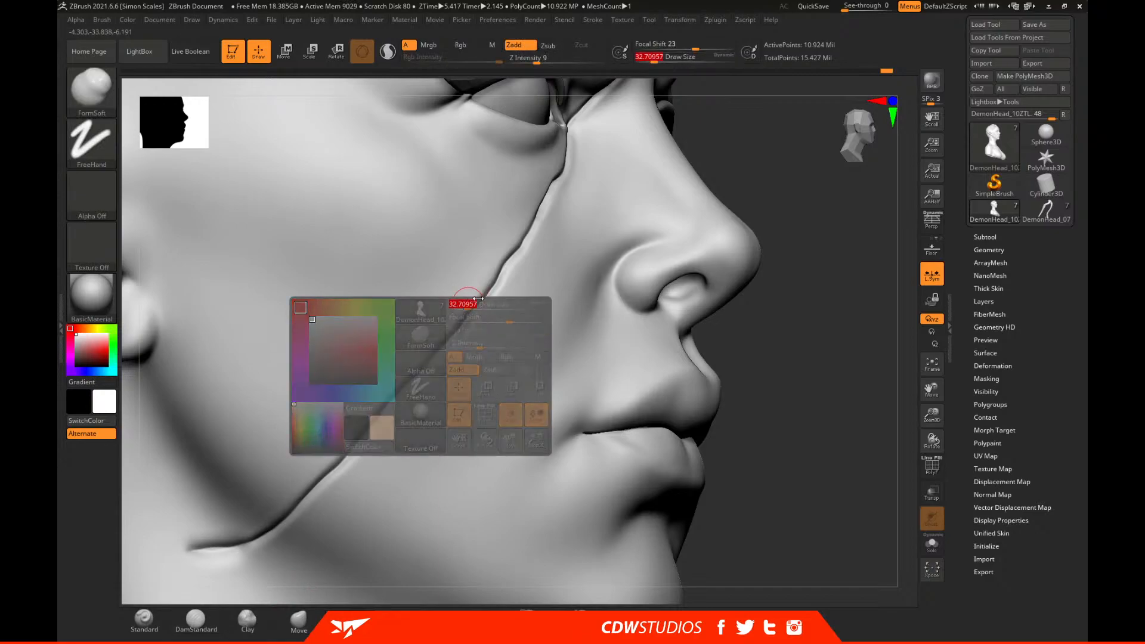
mouse_move(506, 251)
left_mouse_down()
mouse_move(516, 236)
mouse_move(529, 248)
mouse_move(447, 352)
mouse_move(467, 348)
left_mouse_up()
left_click_drag(805, 202, 755, 204)
mouse_move(585, 179)
left_mouse_down()
mouse_move(570, 182)
mouse_move(608, 134)
mouse_move(550, 211)
mouse_move(565, 171)
mouse_move(562, 187)
mouse_move(584, 181)
mouse_move(507, 281)
left_mouse_up()
Extend the raised FormSoft edges down both sides of the right cheek scar to the jawline at draw size 32.71.
mouse_move(891, 255)
left_mouse_down()
mouse_move(881, 307)
mouse_move(733, 248)
mouse_move(644, 234)
left_mouse_up()
mouse_move(540, 240)
left_mouse_down()
mouse_move(366, 435)
mouse_move(329, 454)
left_mouse_up()
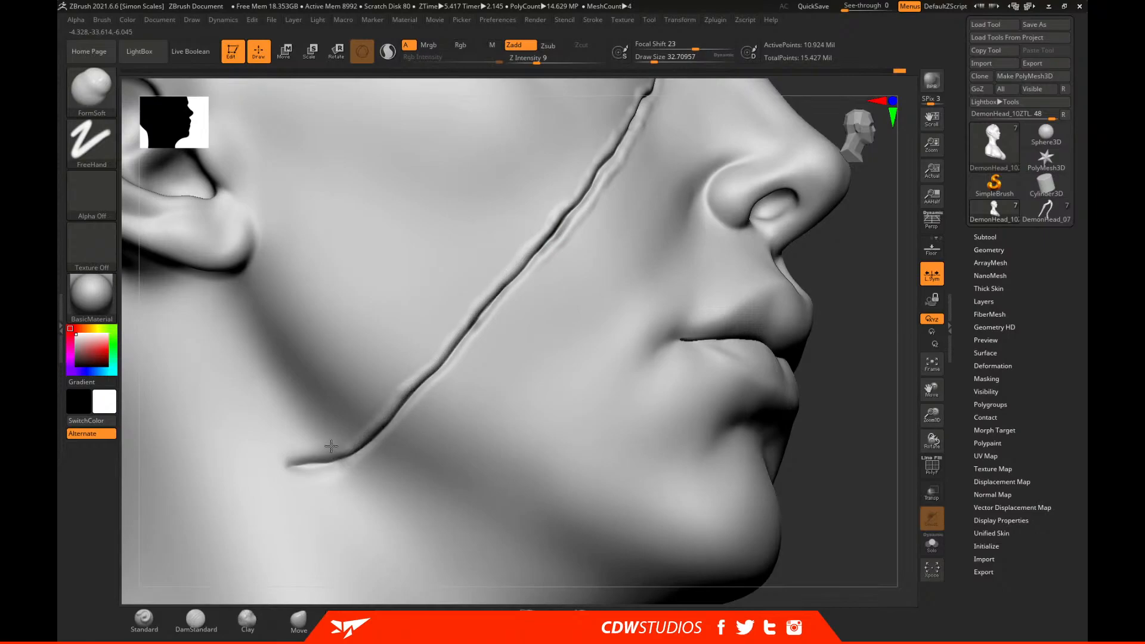
left_click_drag(556, 243, 363, 452)
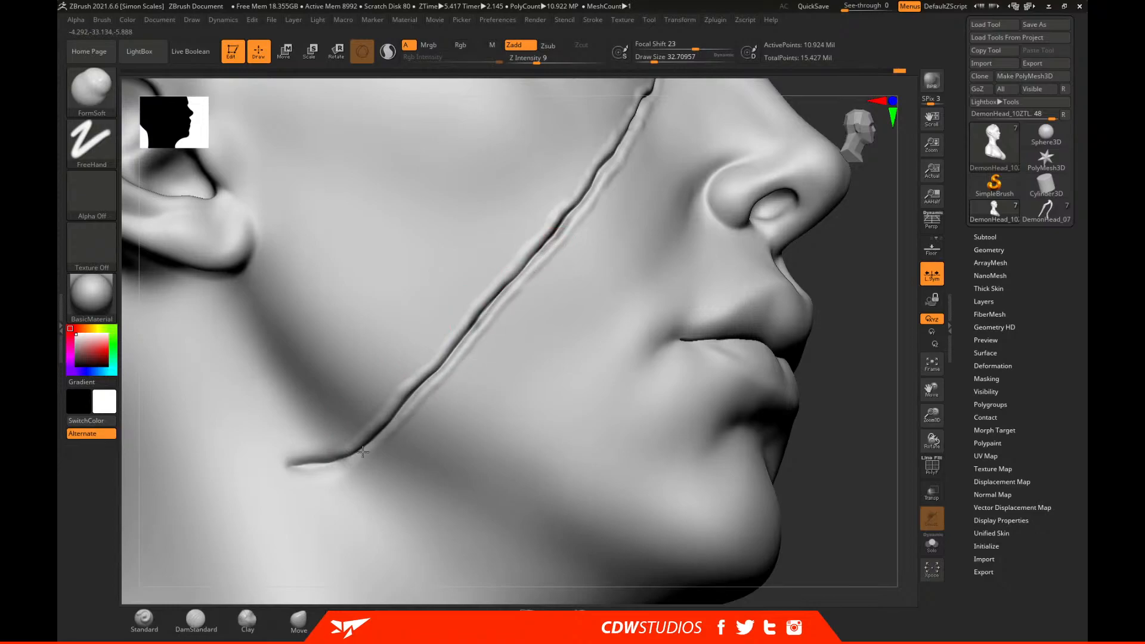
left_click_drag(853, 327, 802, 129, "alt")
mouse_move(859, 277)
left_mouse_down()
mouse_move(804, 285)
mouse_move(816, 360)
mouse_move(842, 286)
left_mouse_up()
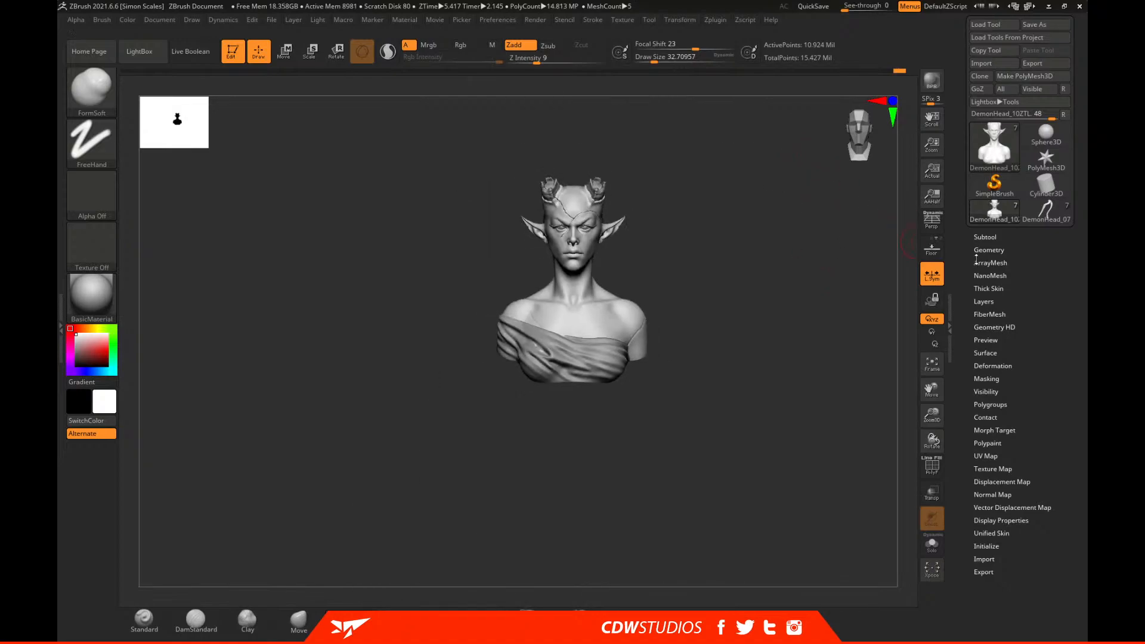
Show all subtools of the bust and examine the face scars together with the hair.
left_click(985, 237)
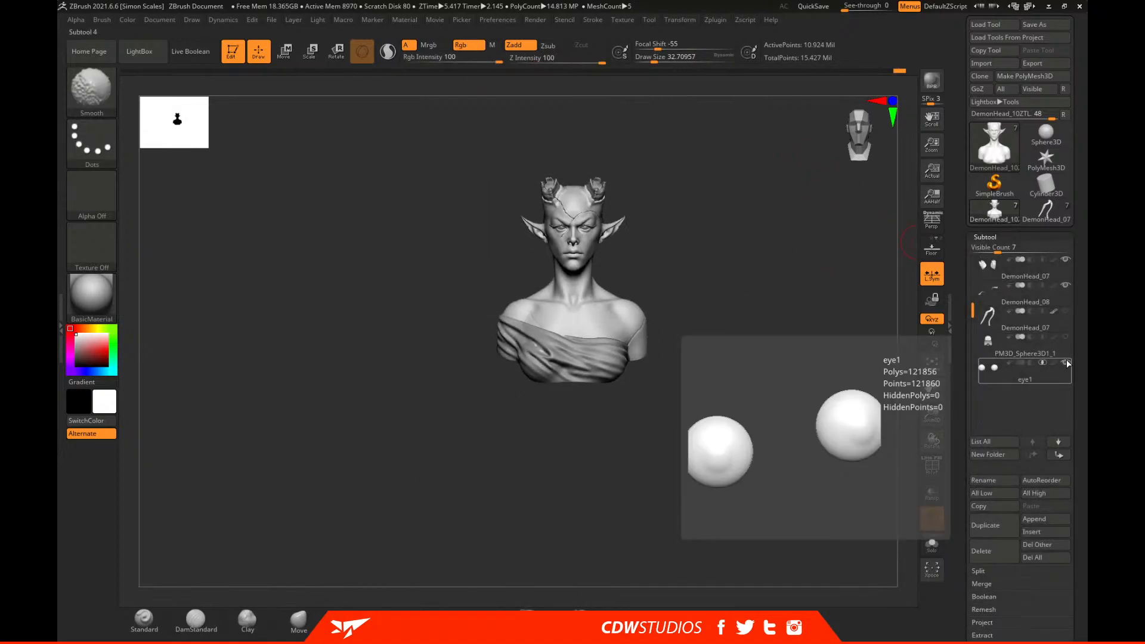
left_click(1064, 260, "shift")
left_click(1064, 261, "shift")
left_click_drag(711, 223, 818, 306, "alt")
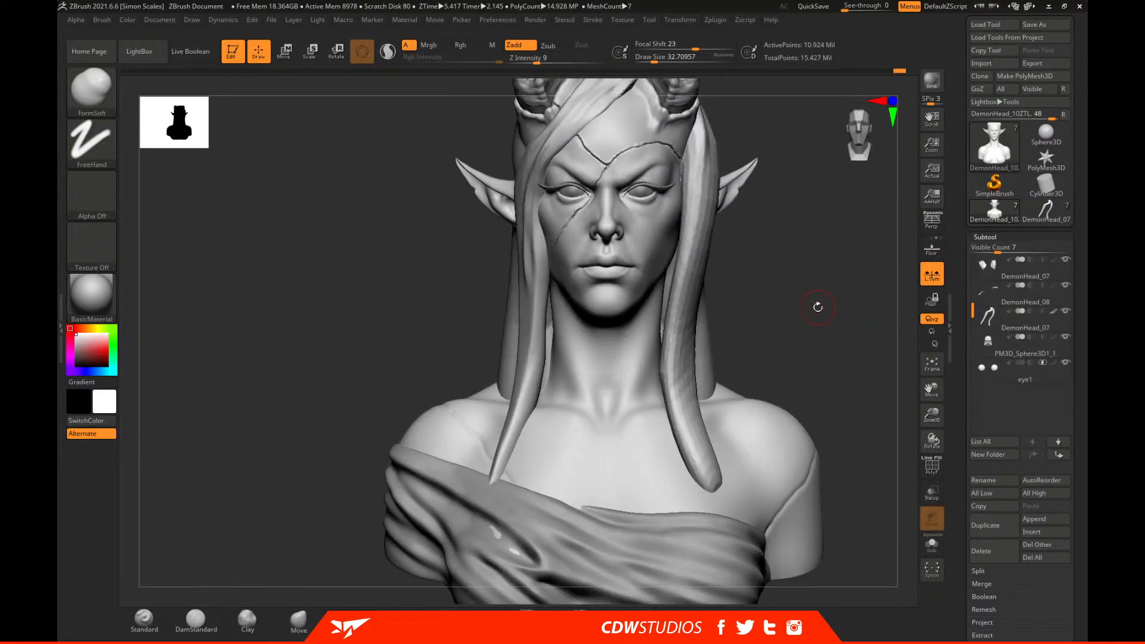
left_click_drag(835, 334, 841, 394)
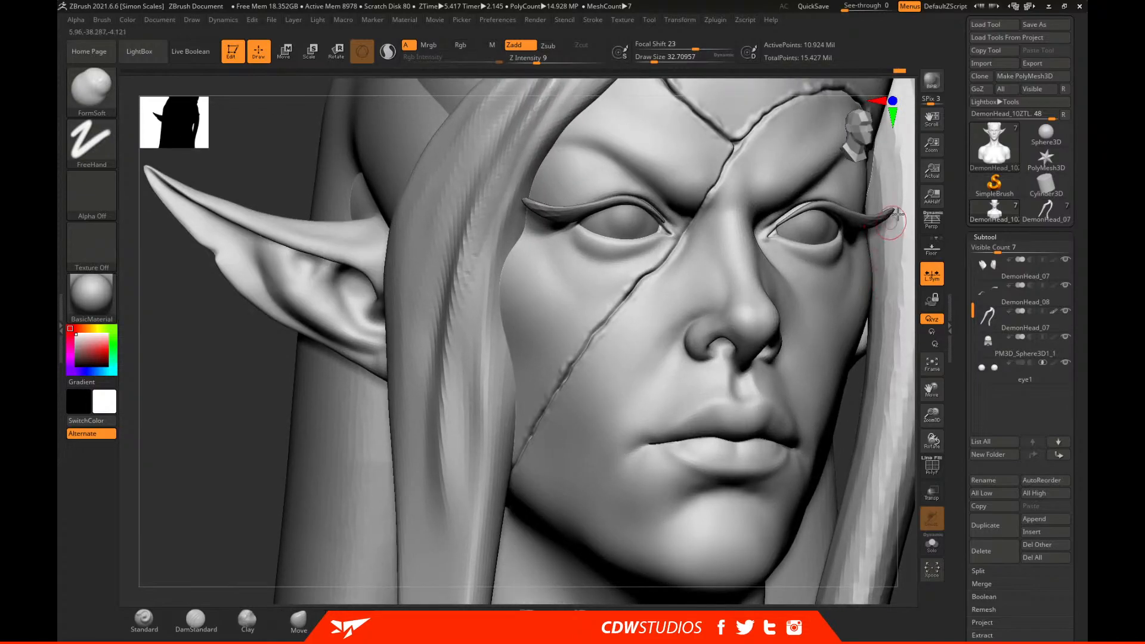
left_click_drag(900, 216, 880, 330)
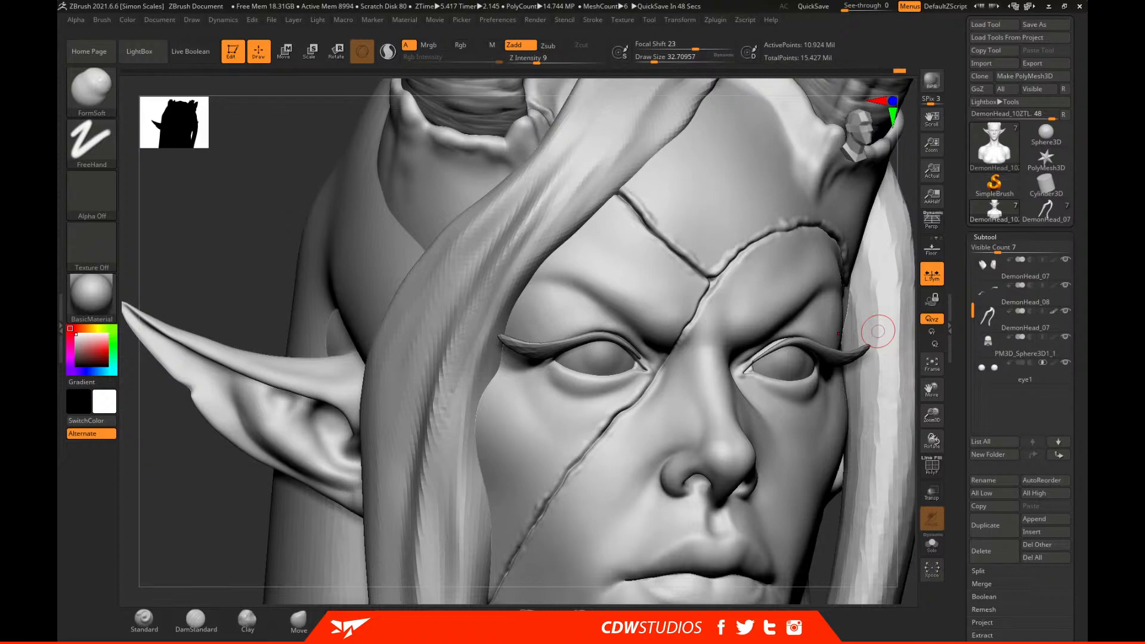
left_click_drag(906, 284, 886, 288)
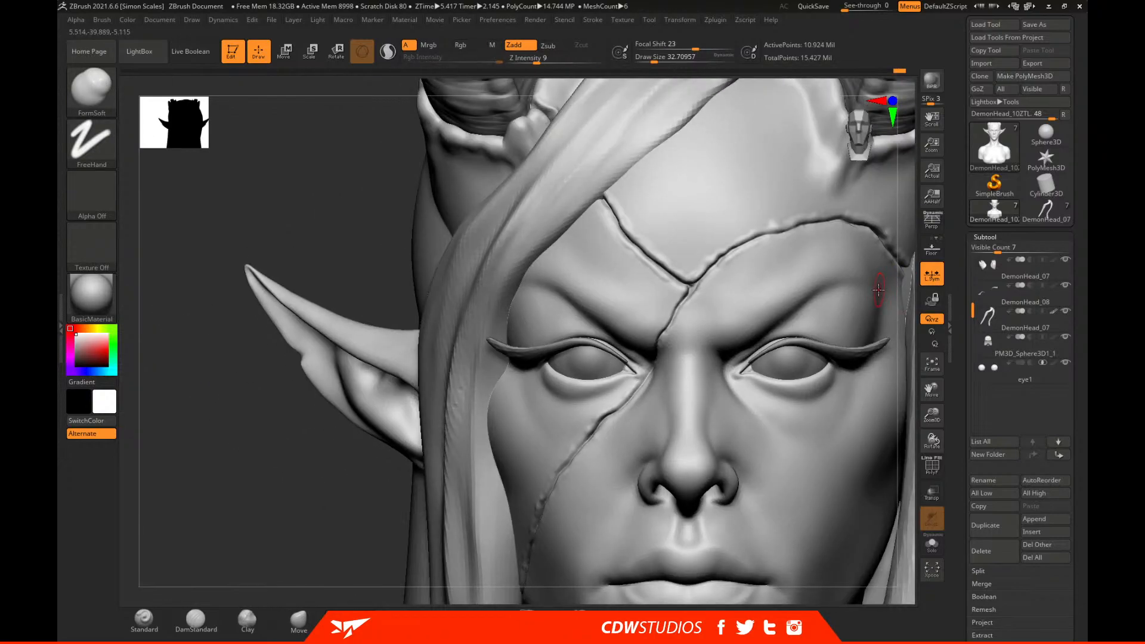
Switch the sculpting brush from FormSoft to Standard.
key("b")
key("s")
key("t")
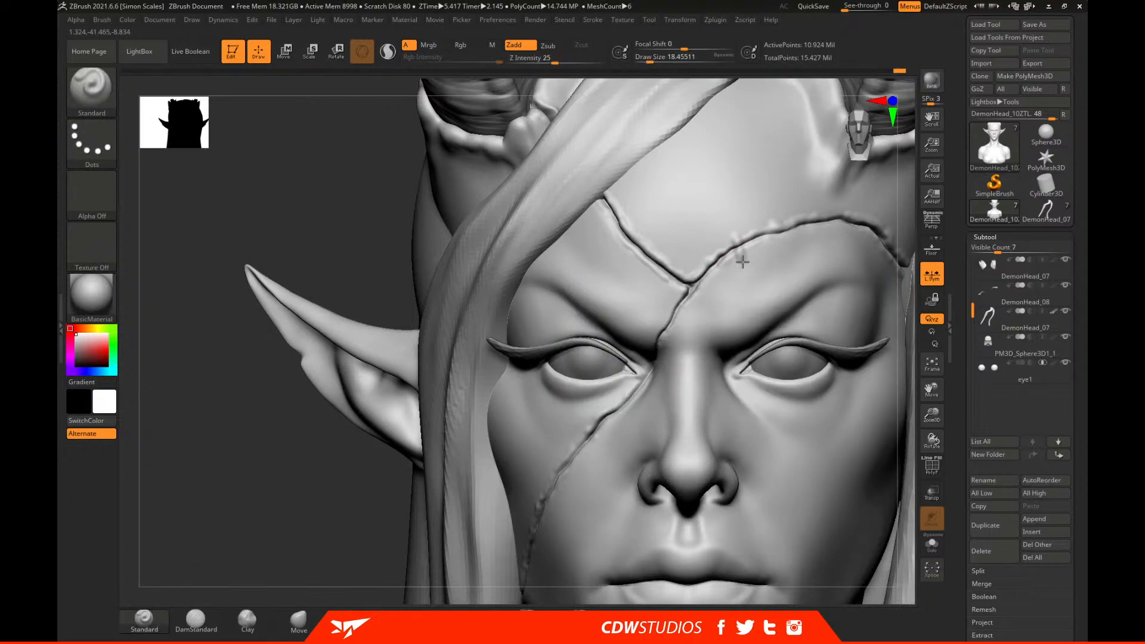
key("b")
key("m")
key("l")
key("ctrl")
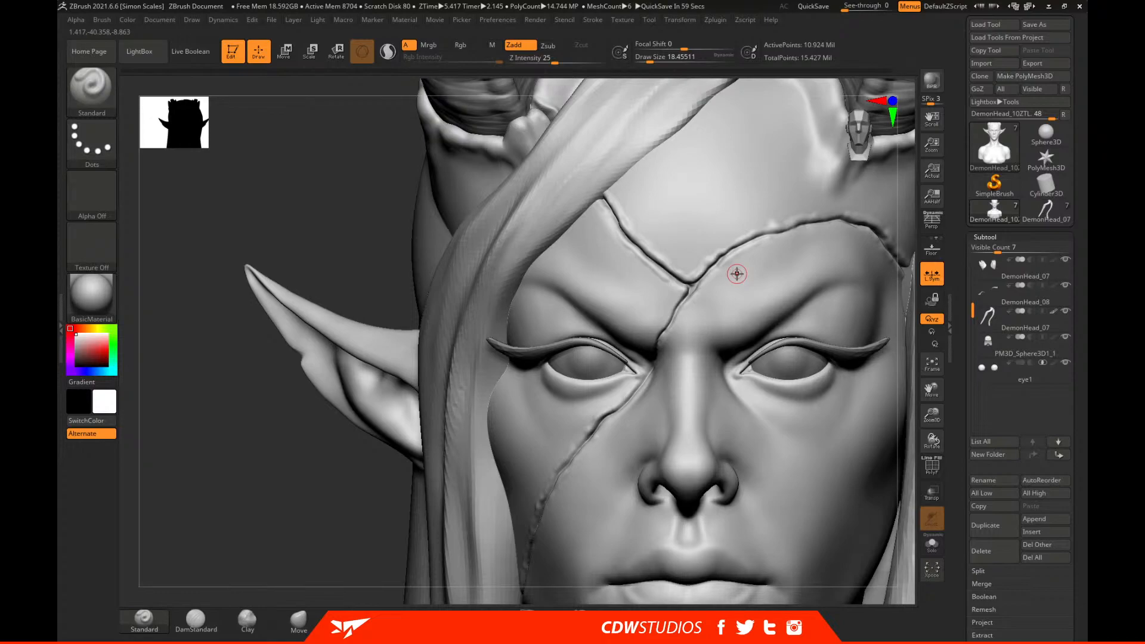
Lower the head mesh to subdivision level 2 for a lighter export.
key("f")
left_click_drag(763, 364, 782, 312)
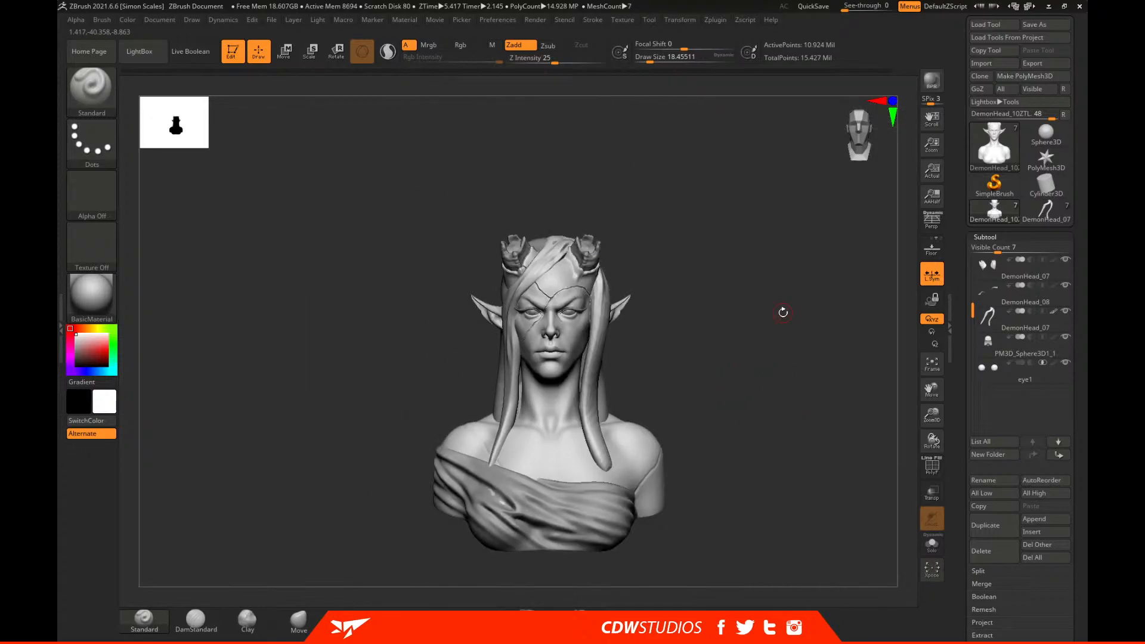
left_click_drag(710, 343, 887, 278)
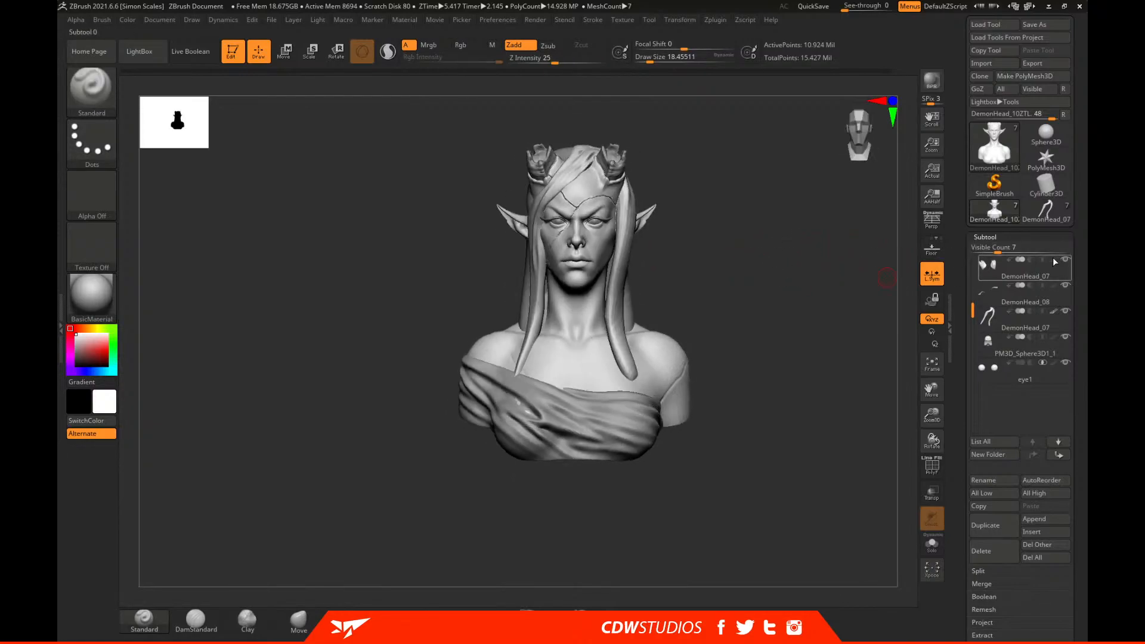
left_click(985, 237)
left_click(989, 250)
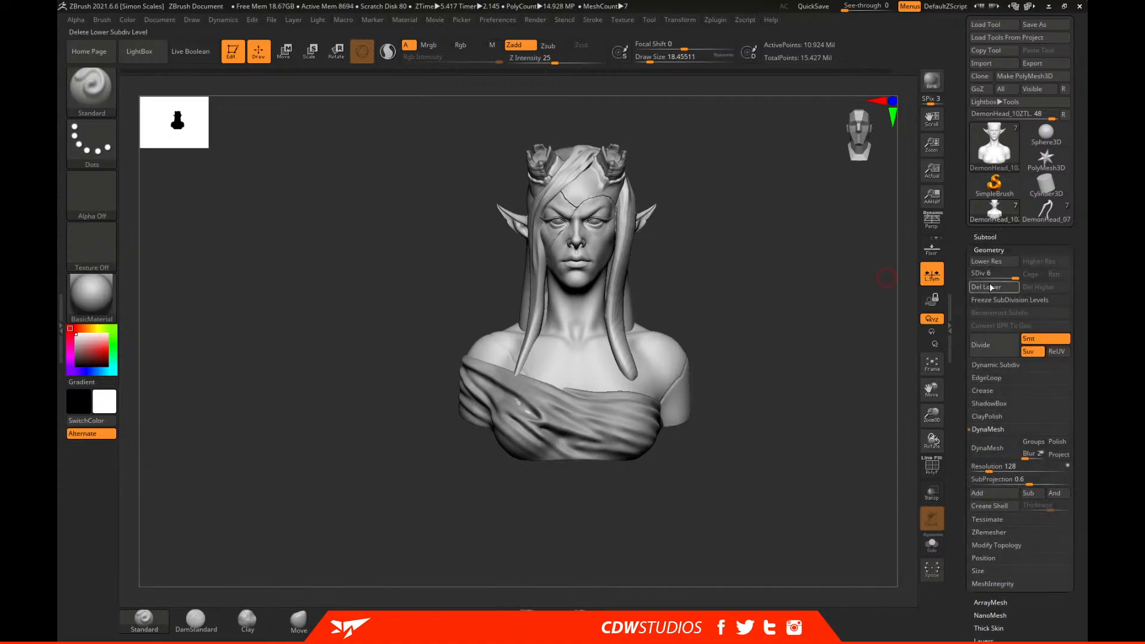
left_click_drag(971, 277, 964, 278)
left_click_drag(721, 210, 749, 263, "alt")
left_click_drag(787, 189, 909, 280, "alt")
left_click(1042, 262)
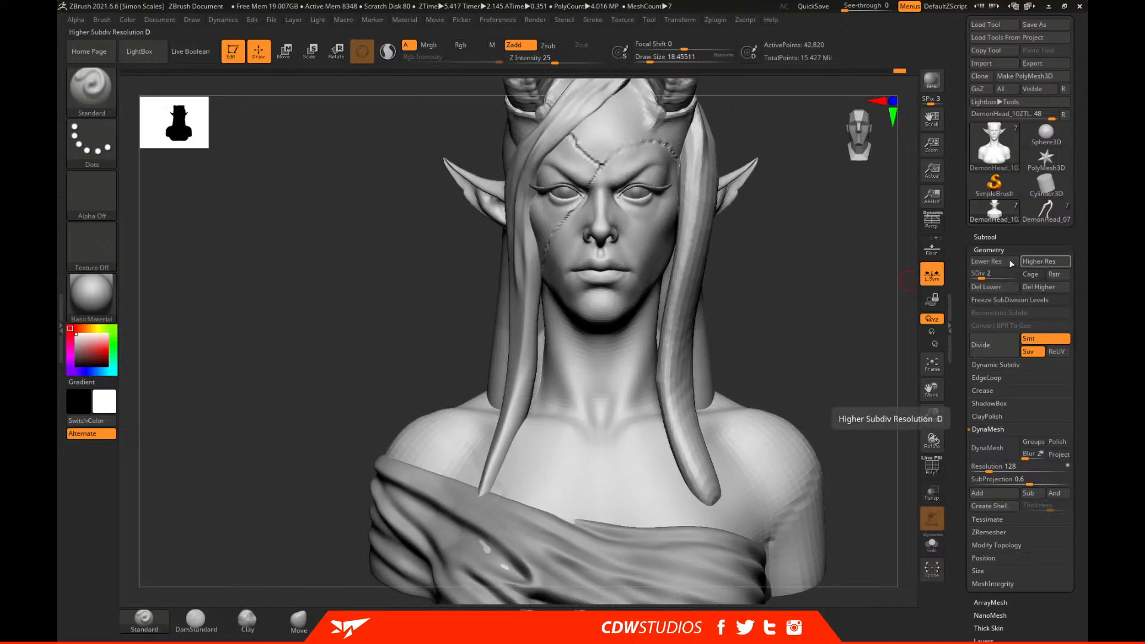
Turn off the group (Grp) option in the mesh export settings.
left_click_drag(1079, 93, 1085, 109)
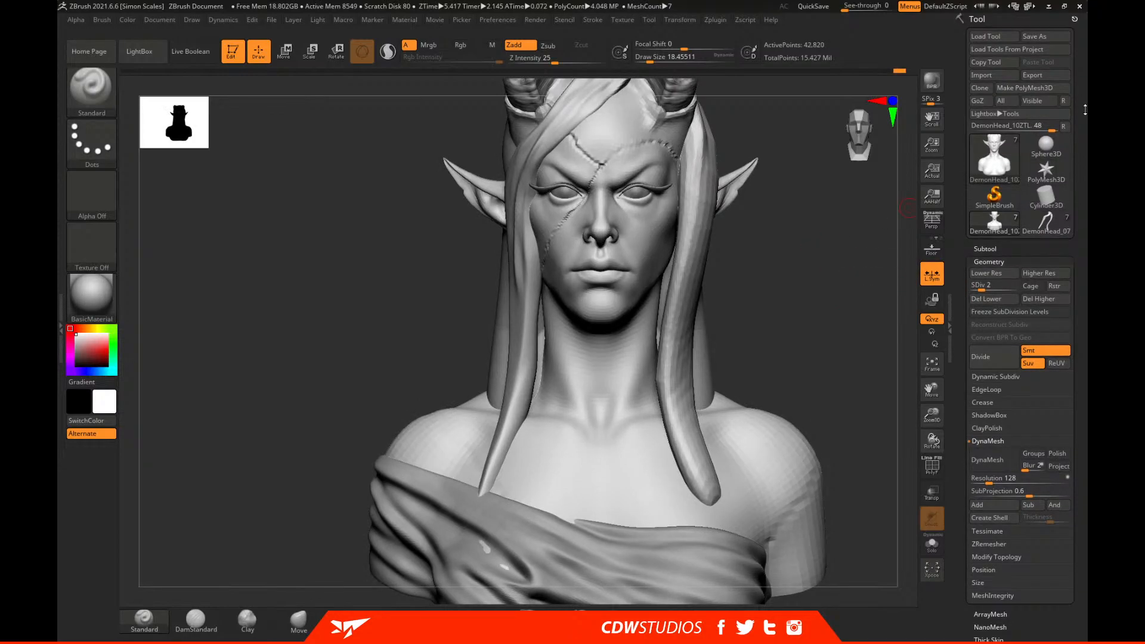
left_click_drag(1079, 413, 1073, 260)
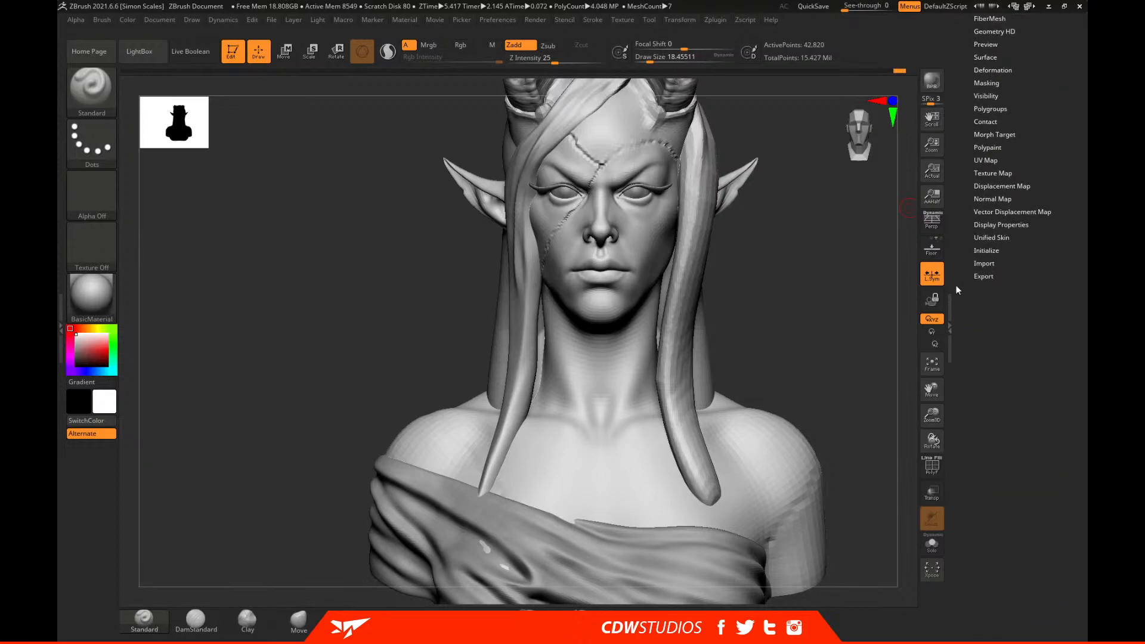
left_click_drag(1001, 114, 1015, 286)
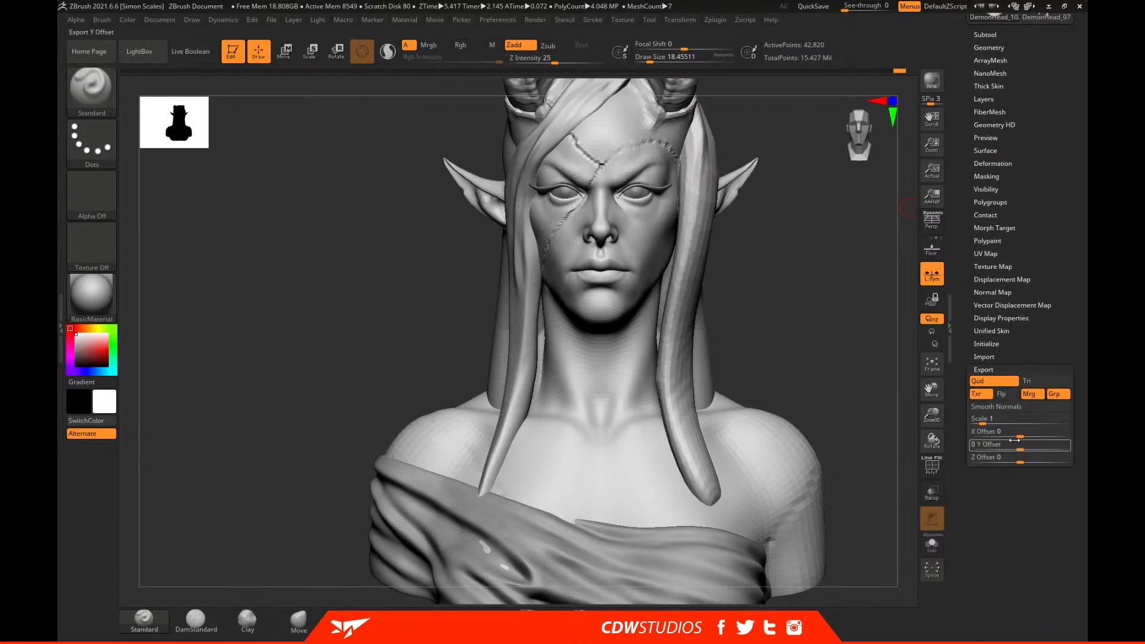
left_click(1058, 395)
left_click_drag(1077, 144, 1071, 358)
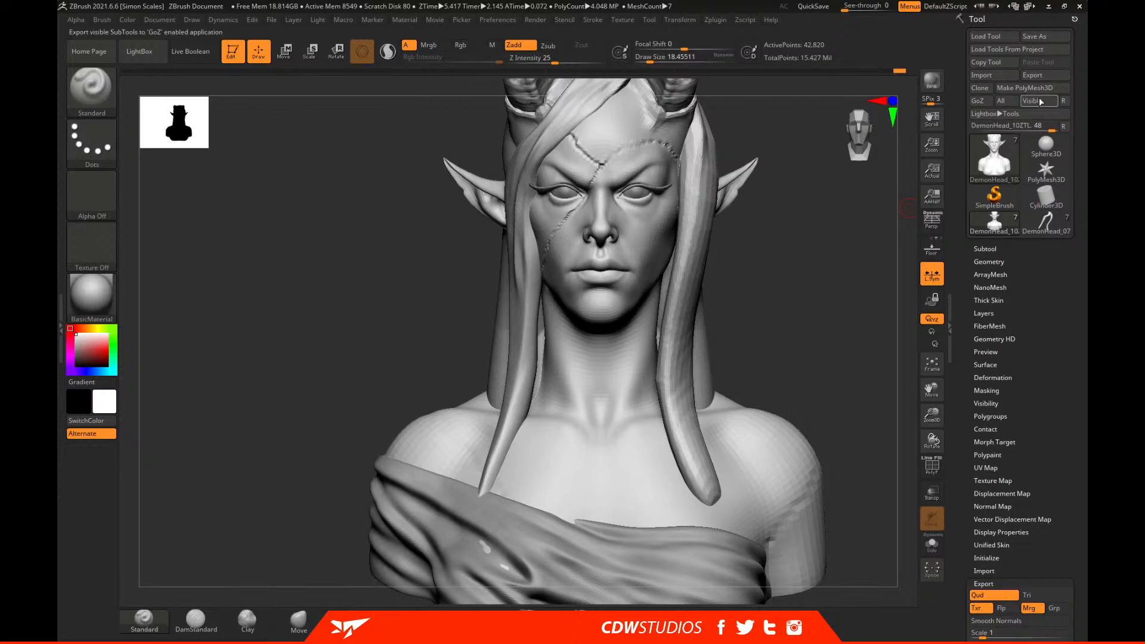
Export the head mesh in OBJ format as HeadRef into the StreamReference\Maya folder.
left_click(1035, 75)
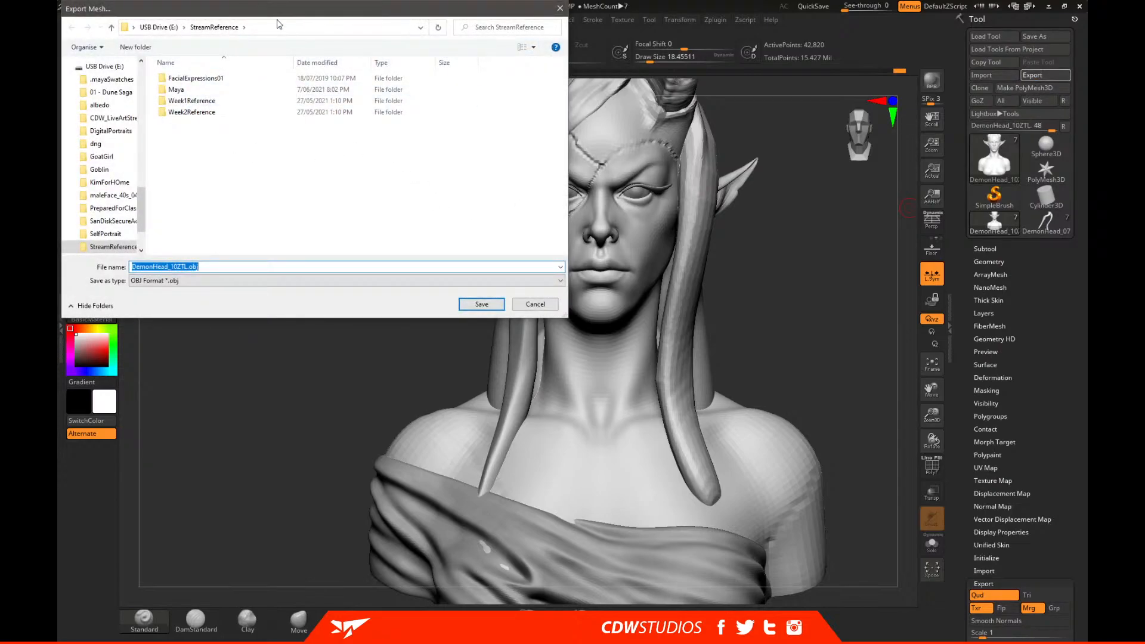
double_click(176, 90)
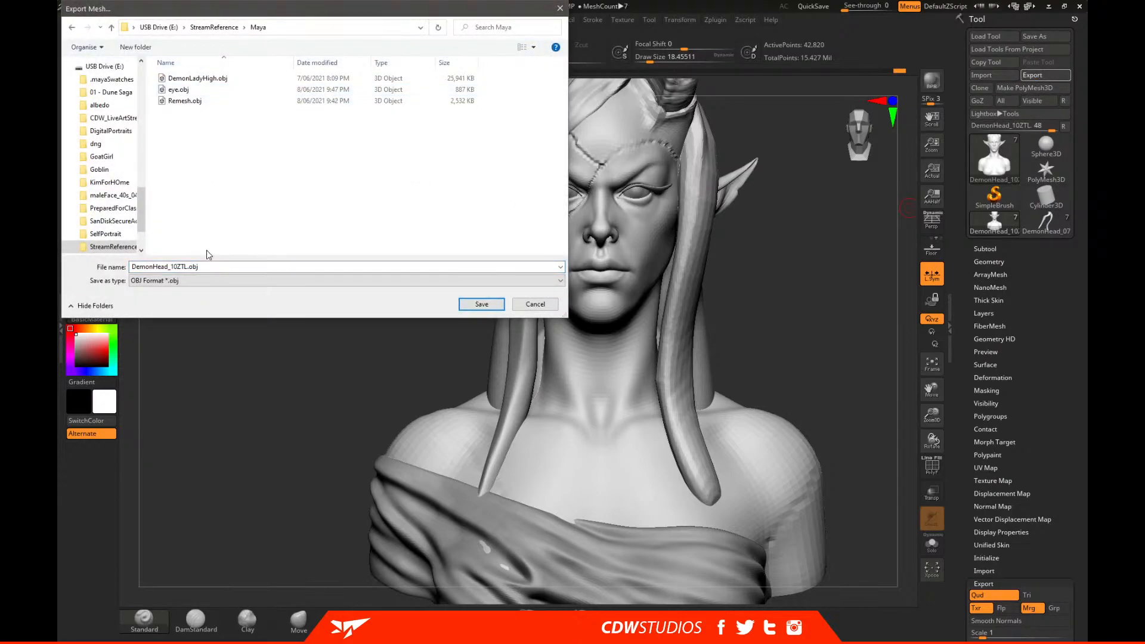
type("HeadRef")
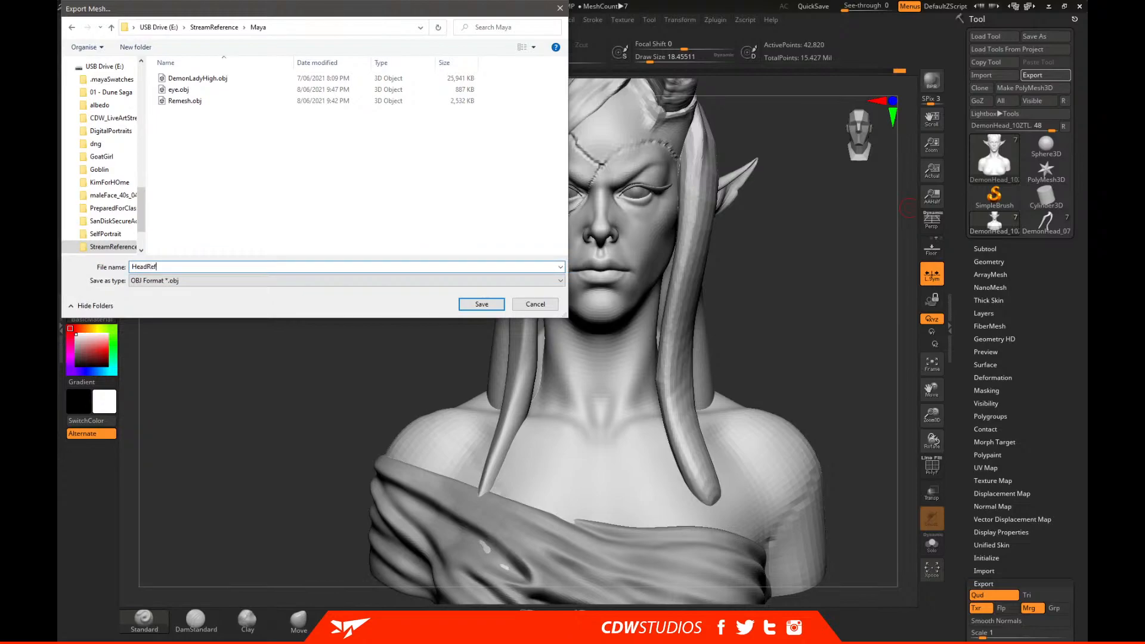
key("Return")
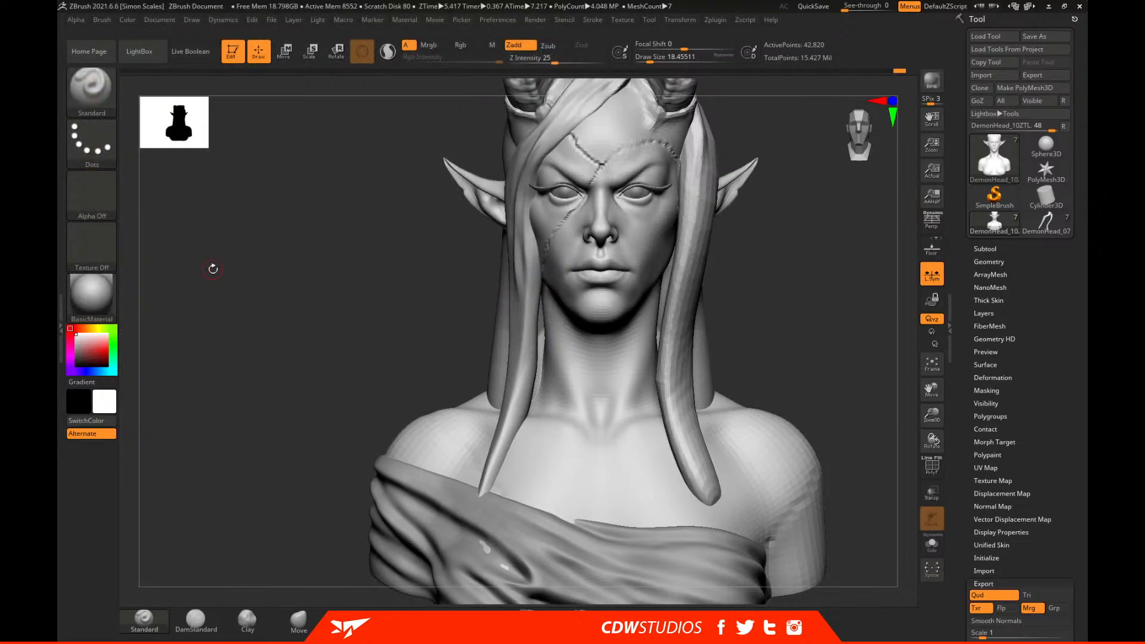
left_click(1048, 7)
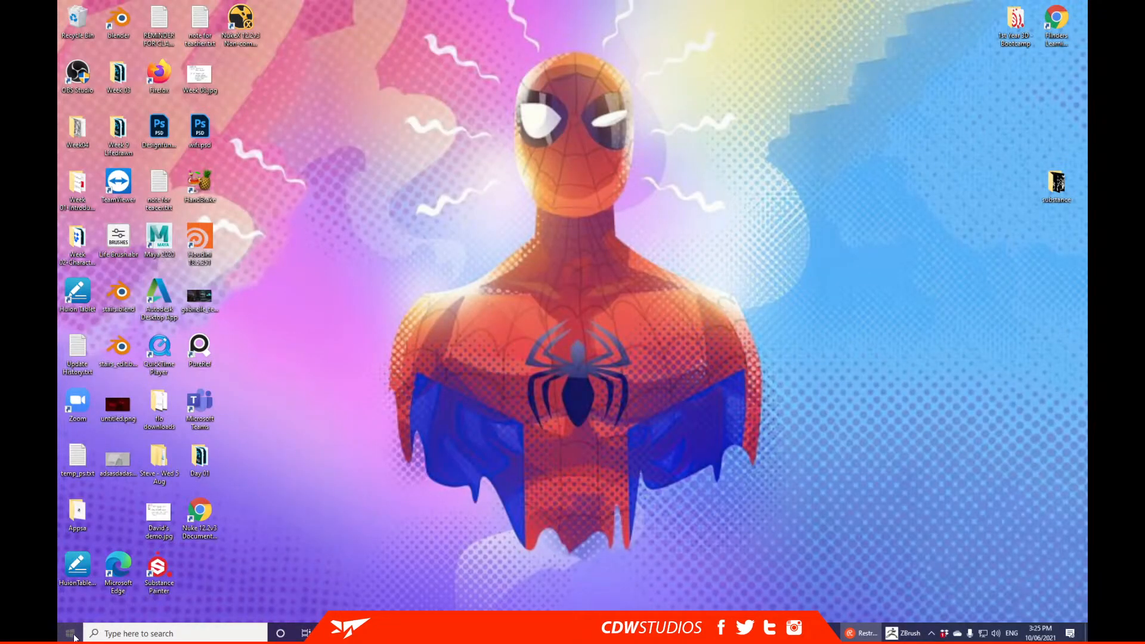
left_click(70, 633)
type("m")
left_click(160, 332)
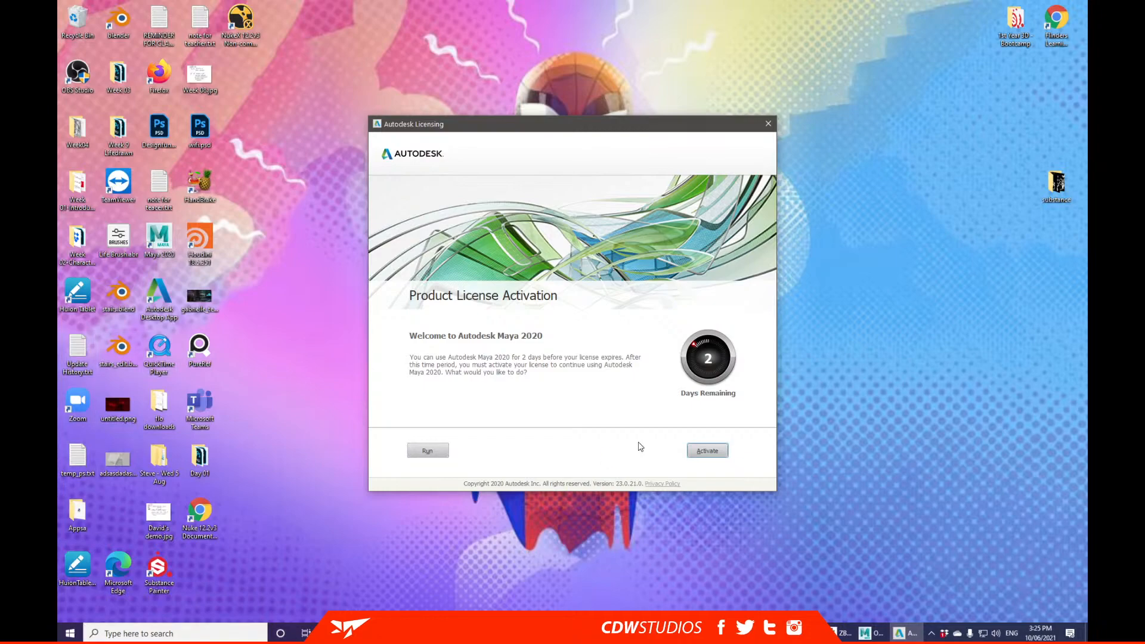
left_click(768, 124)
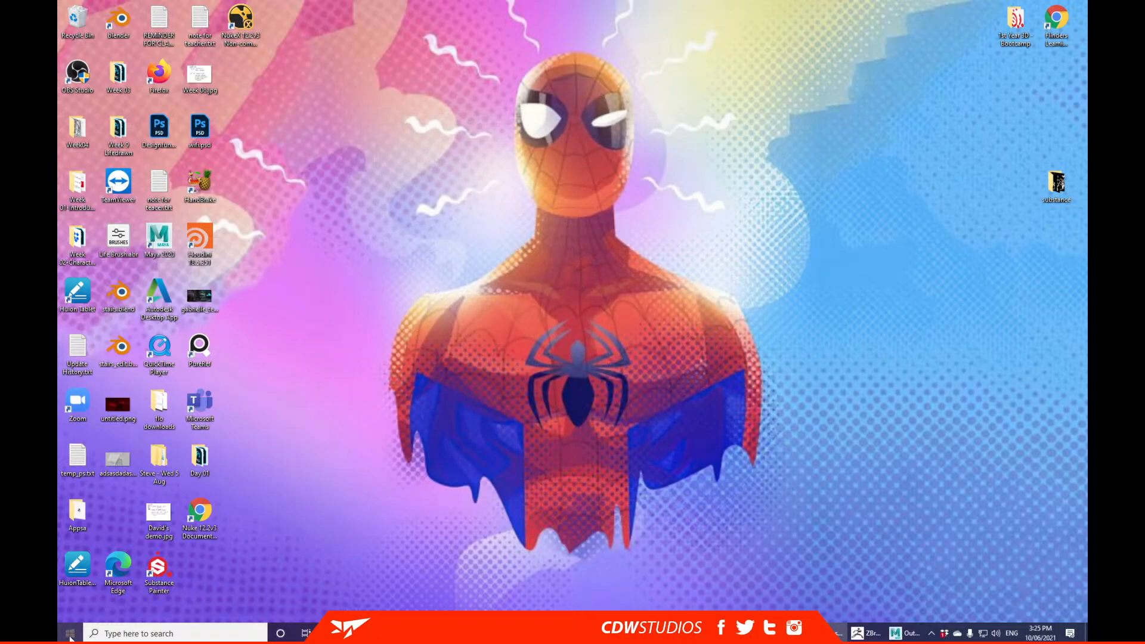
Launch Maya 2022 and dismiss the What's New Highlight Settings dialog.
left_click(75, 633)
type("maya")
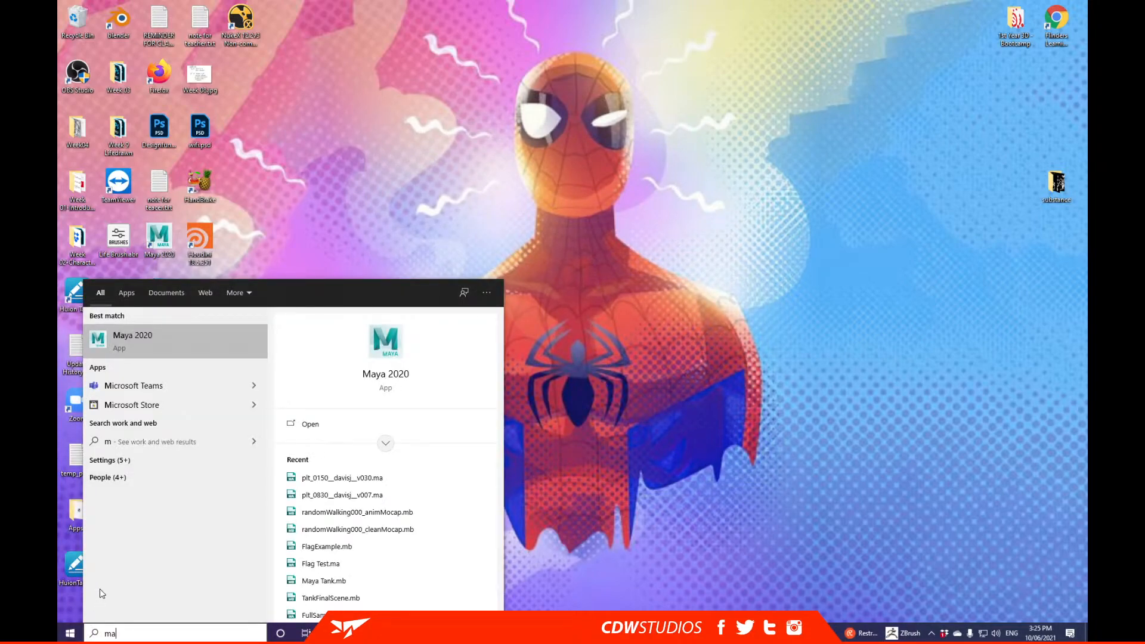
left_click(132, 382)
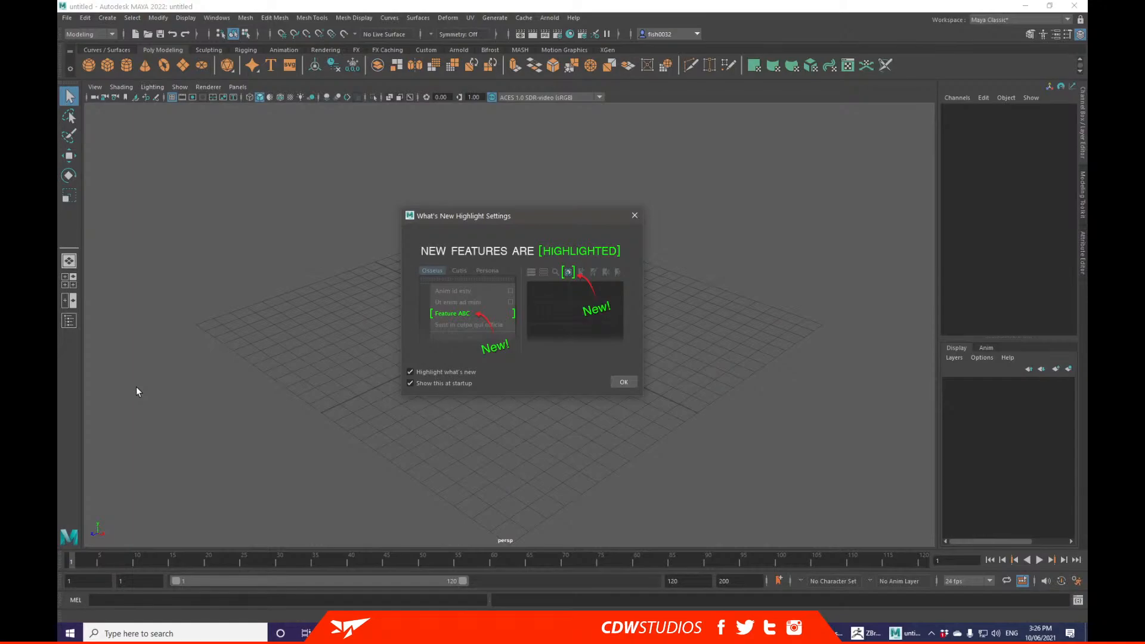
left_click(634, 214)
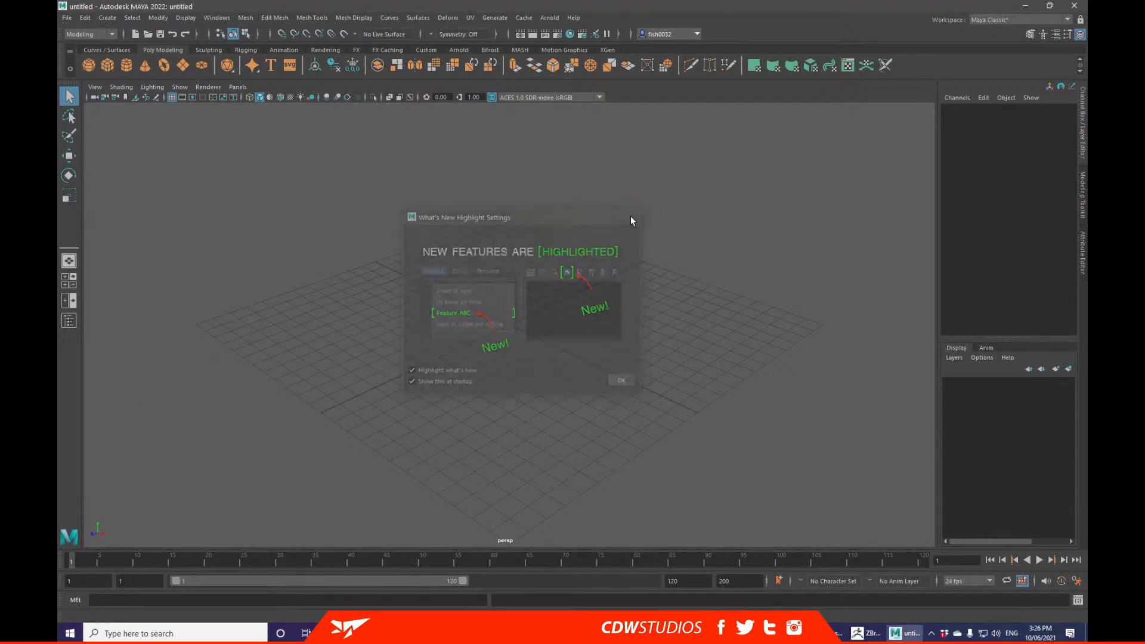
left_click(67, 17)
left_click(107, 49)
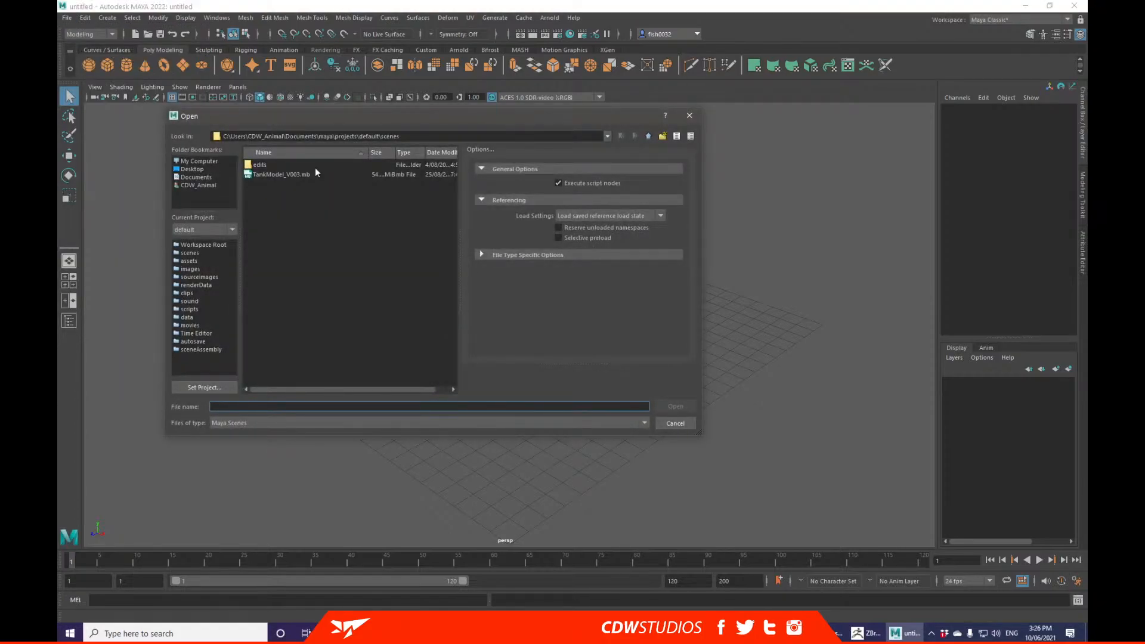
left_click_drag(700, 438, 746, 483)
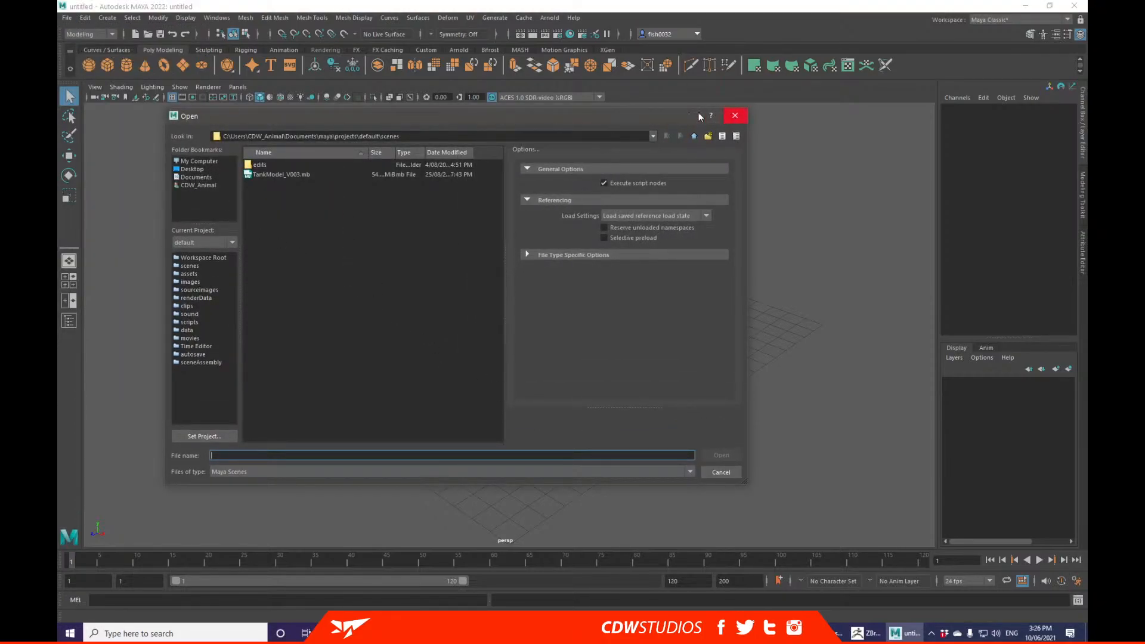
left_click(735, 115)
Import HeadRef.obj from E:\StreamReference\Maya into the empty Maya scene.
left_click(67, 18)
left_click(114, 135)
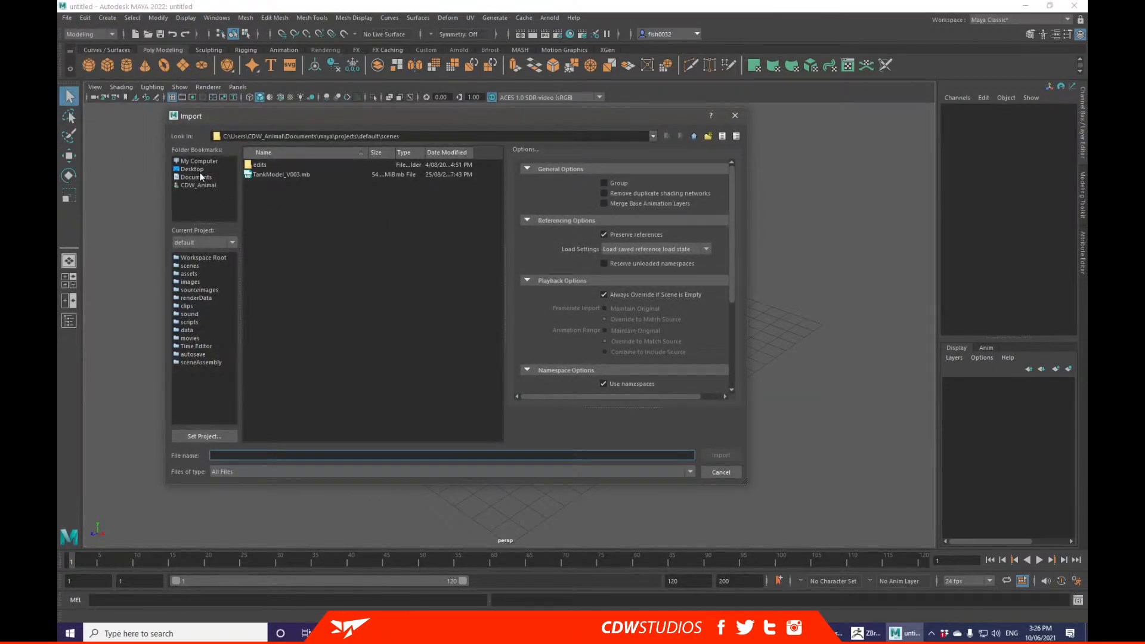
left_click(195, 161)
double_click(276, 212)
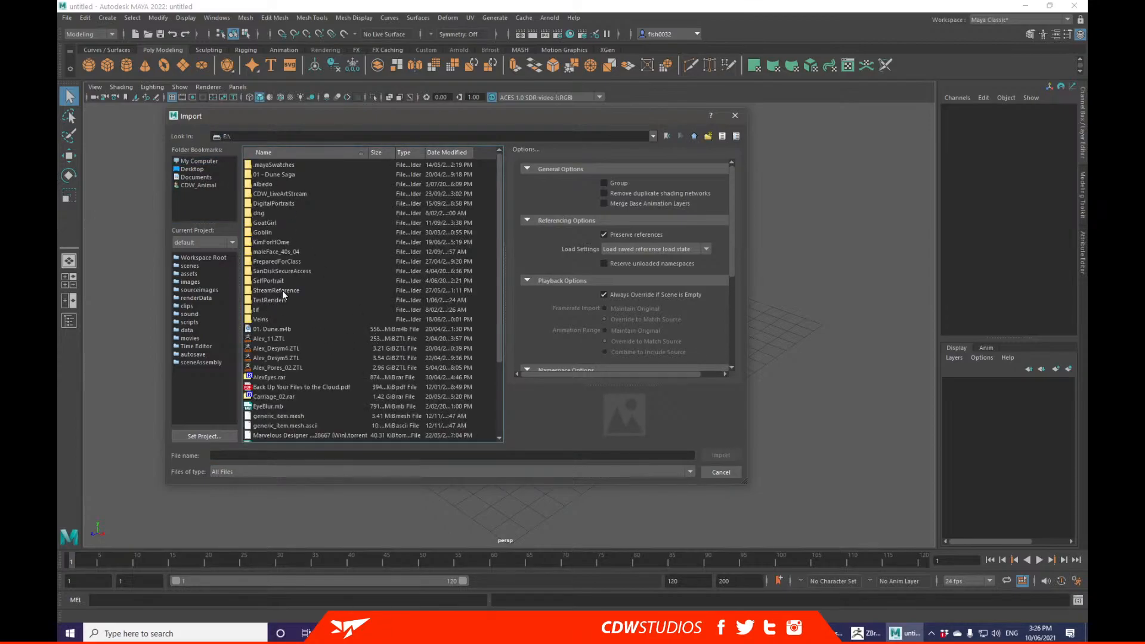
double_click(281, 291)
left_click(264, 174)
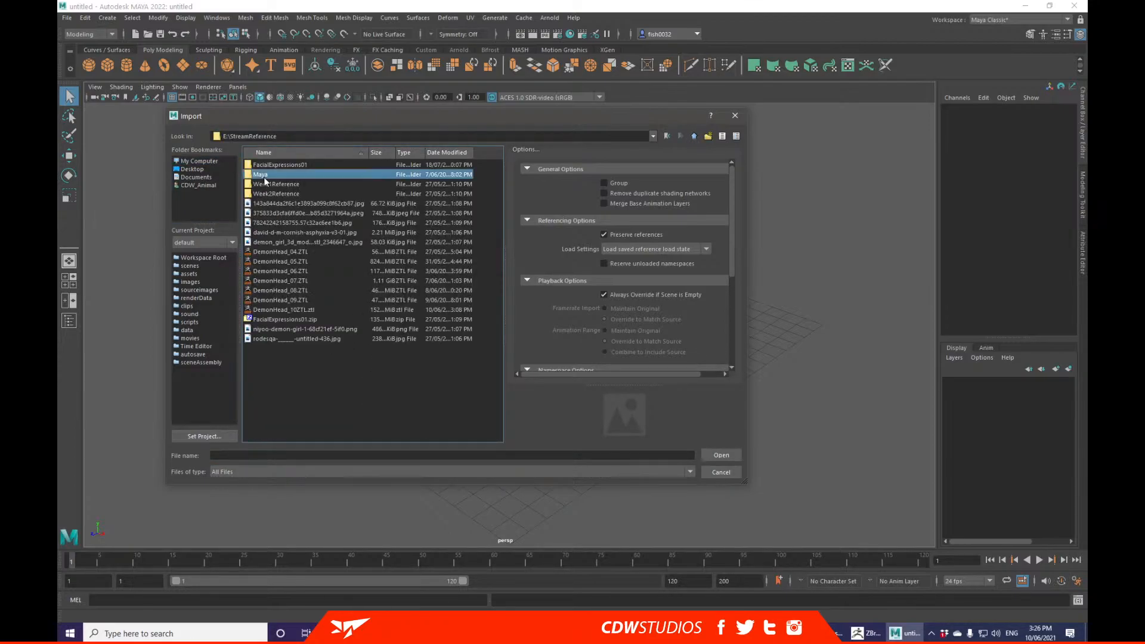
double_click(264, 175)
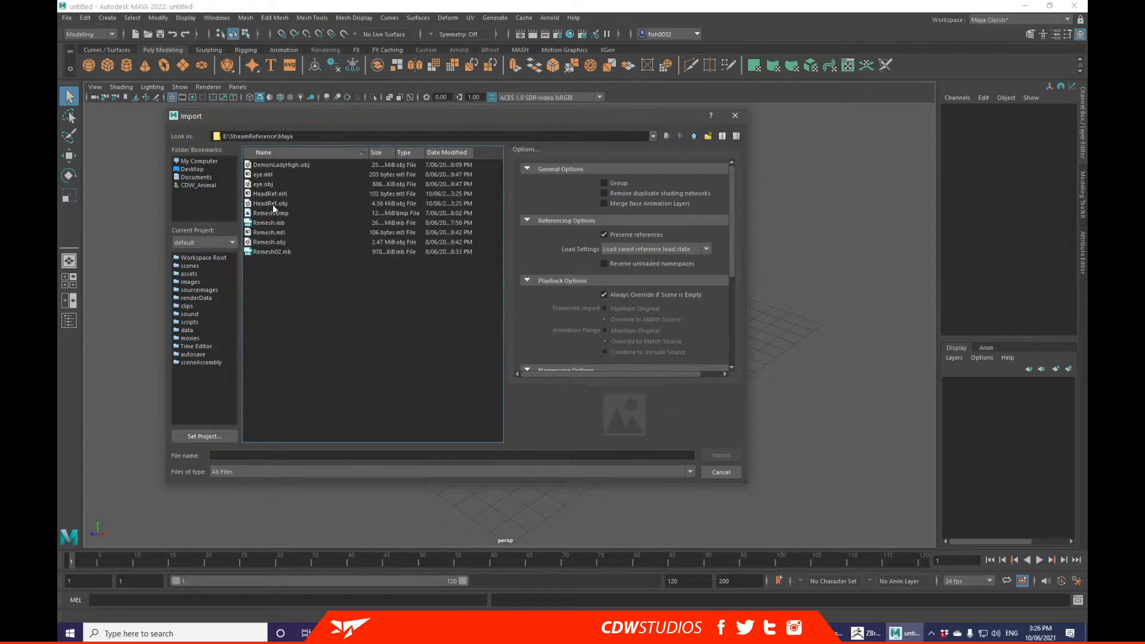
double_click(273, 203)
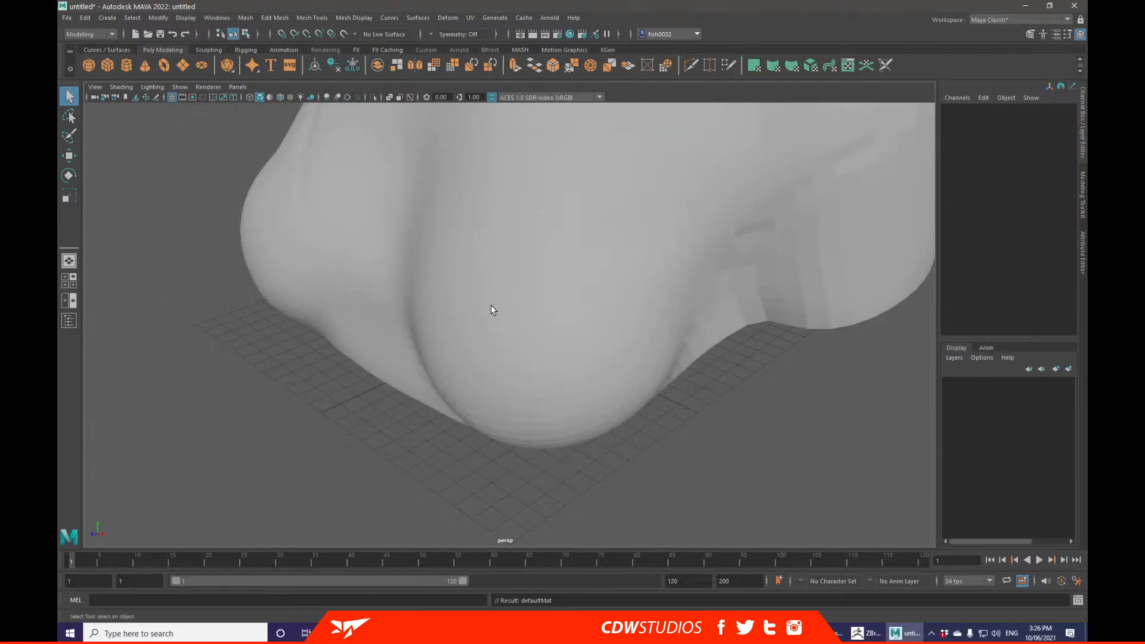
key("f")
left_click_drag(639, 289, 682, 273, "alt")
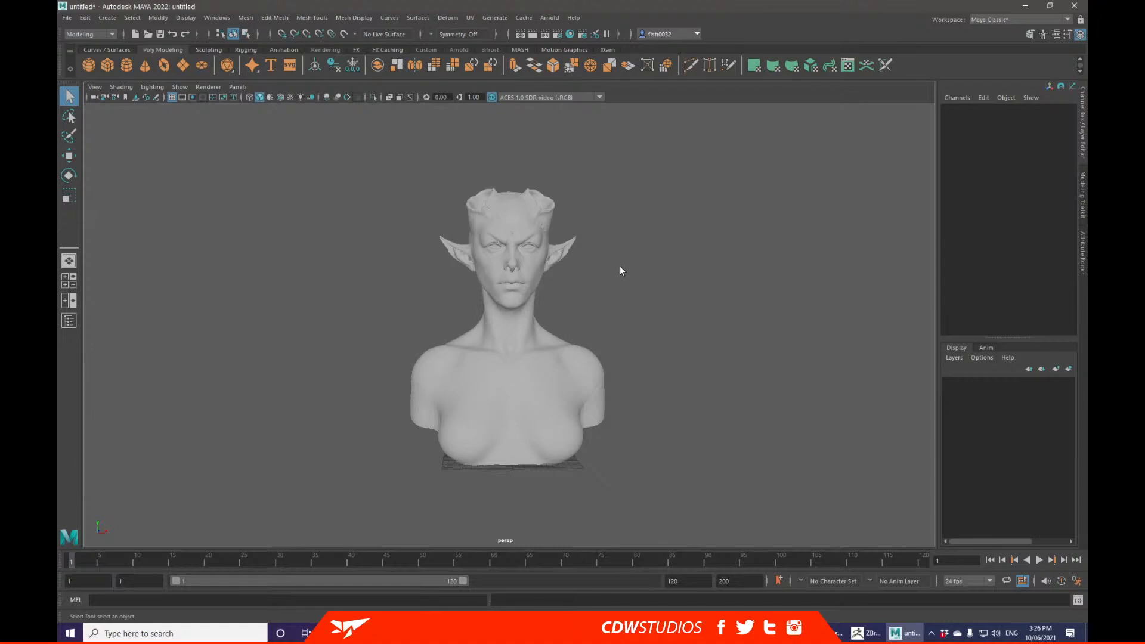
left_click_drag(621, 268, 607, 267, "alt")
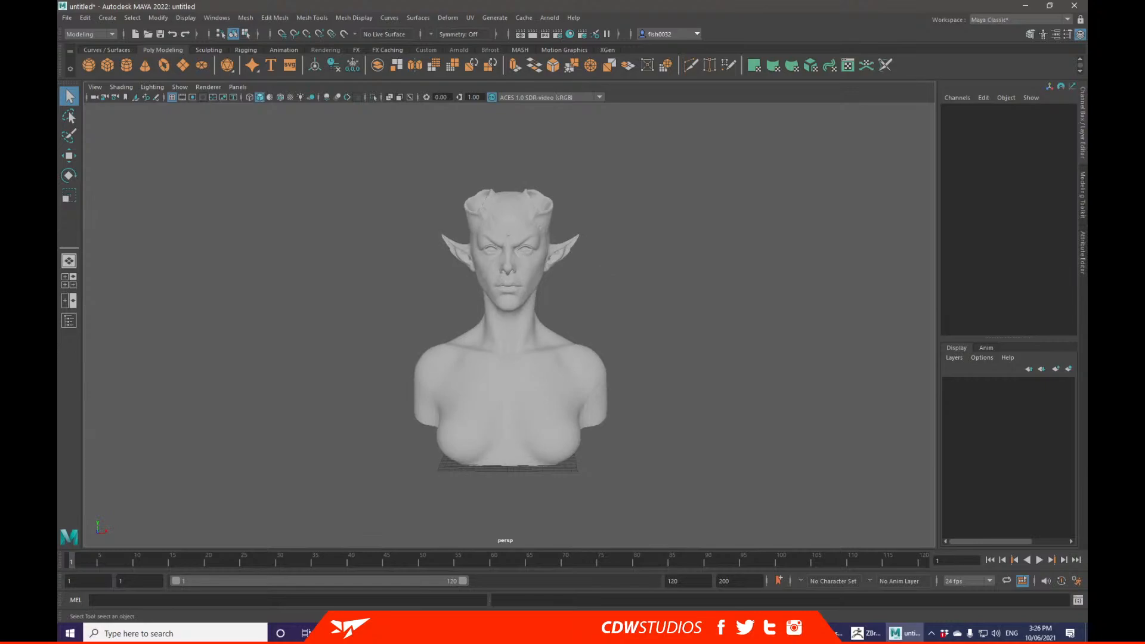
left_click_drag(607, 472, 627, 266, "alt")
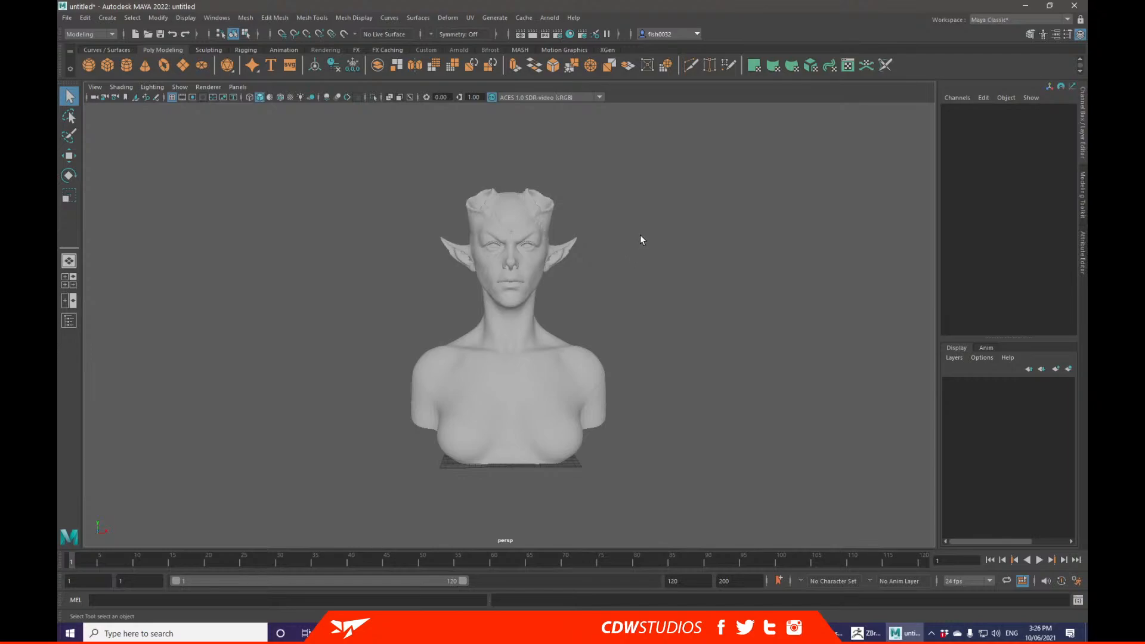
Create a polygon torus in the scene with the imported head.
right_click_drag(616, 238, 672, 371, "alt")
scroll(421, 211, "up", 3)
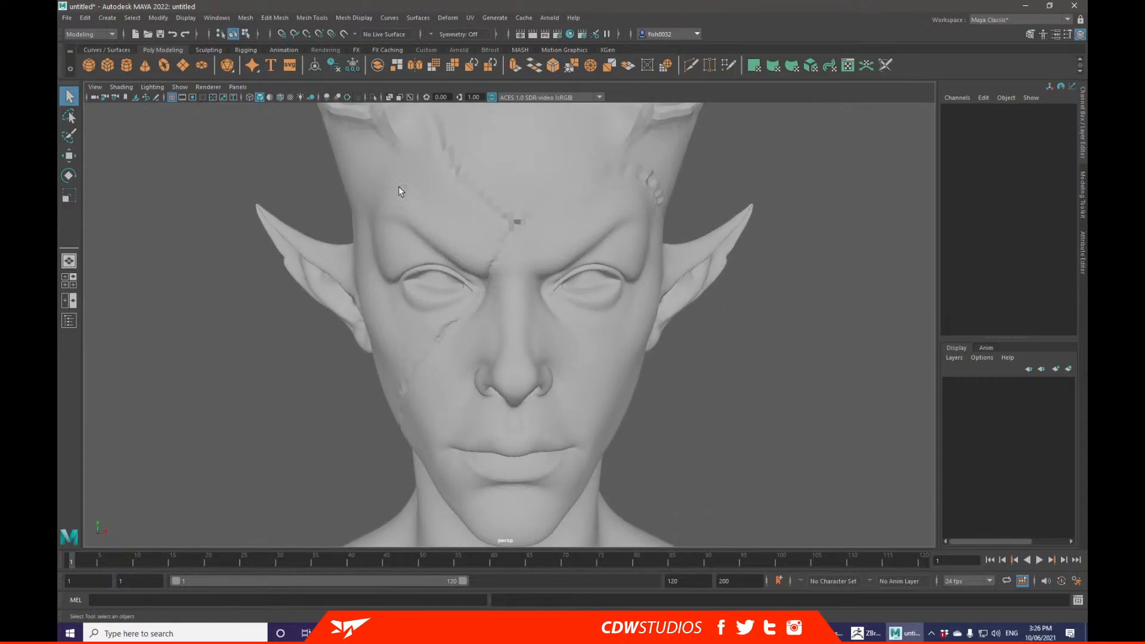
left_click(111, 21)
mouse_move(136, 55)
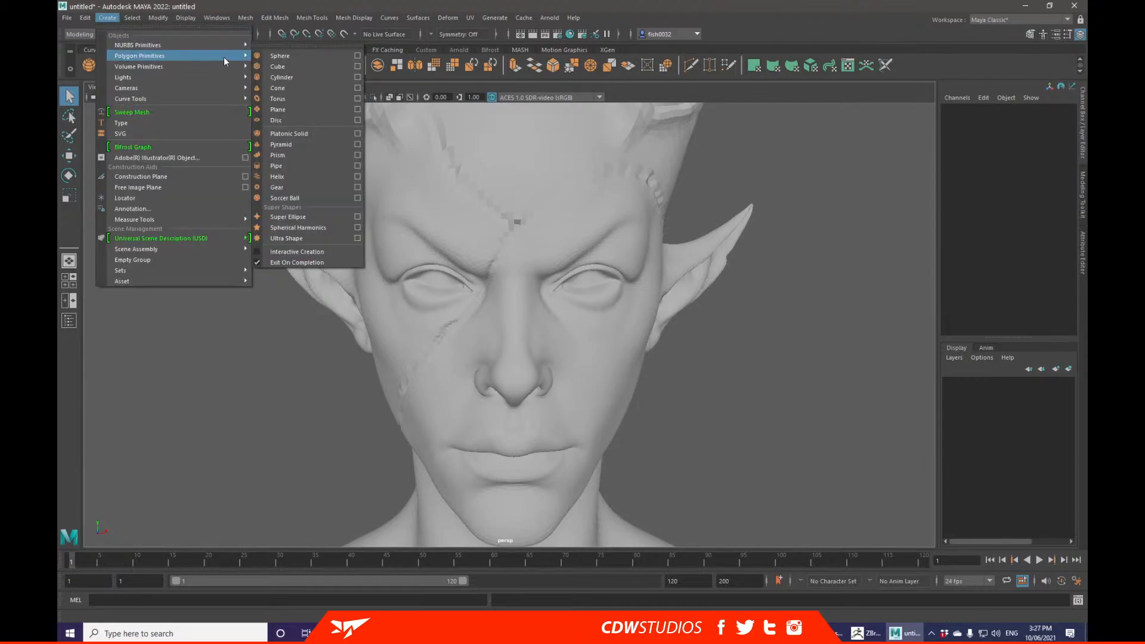
left_click(289, 99)
Move the torus up onto the front of the forehead, at about Y 40.6 and Z 9.1.
scroll(558, 338, "down", 10)
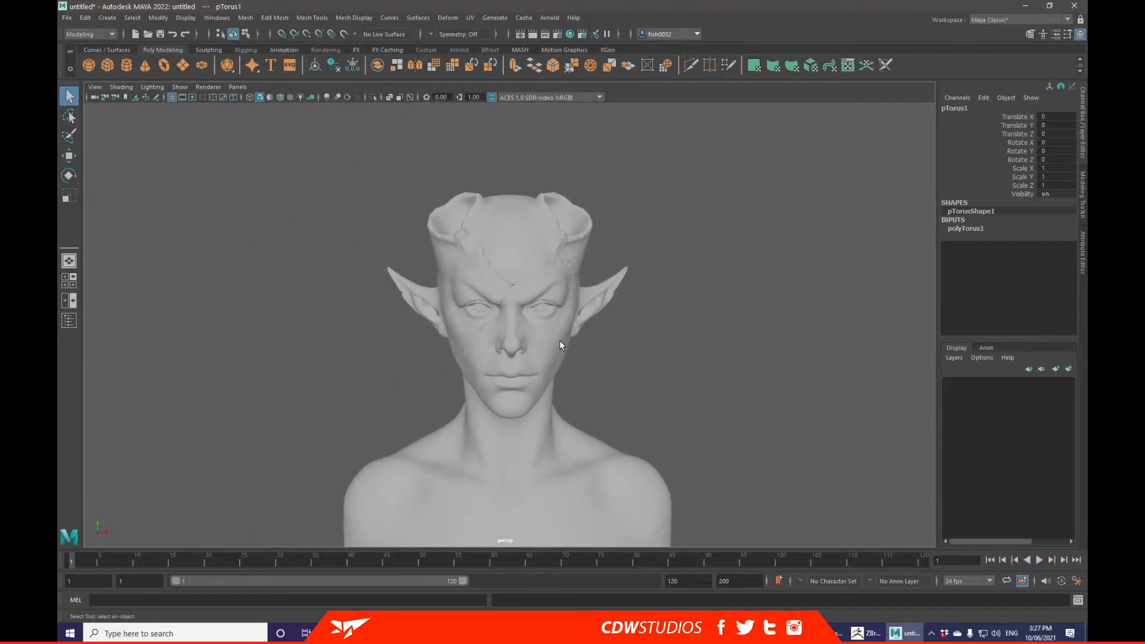
key("w")
left_click_drag(509, 347, 509, 256)
key("f")
right_click_drag(638, 438, 414, 332, "alt")
left_click_drag(414, 332, 621, 391, "alt")
key("f")
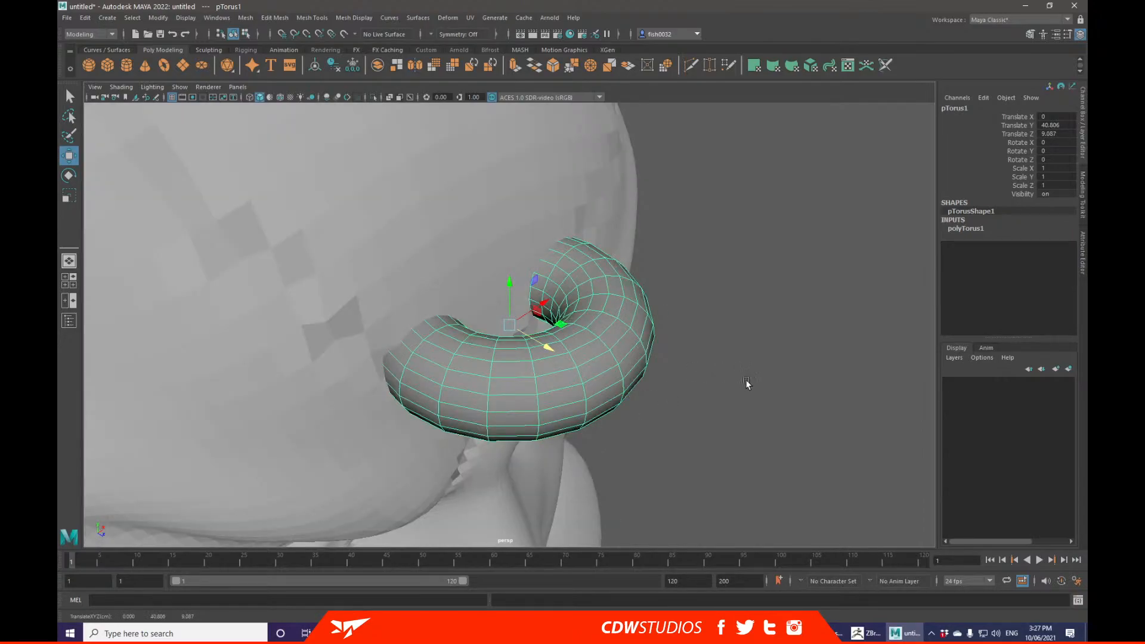
key("e")
left_click_drag(529, 289, 575, 317)
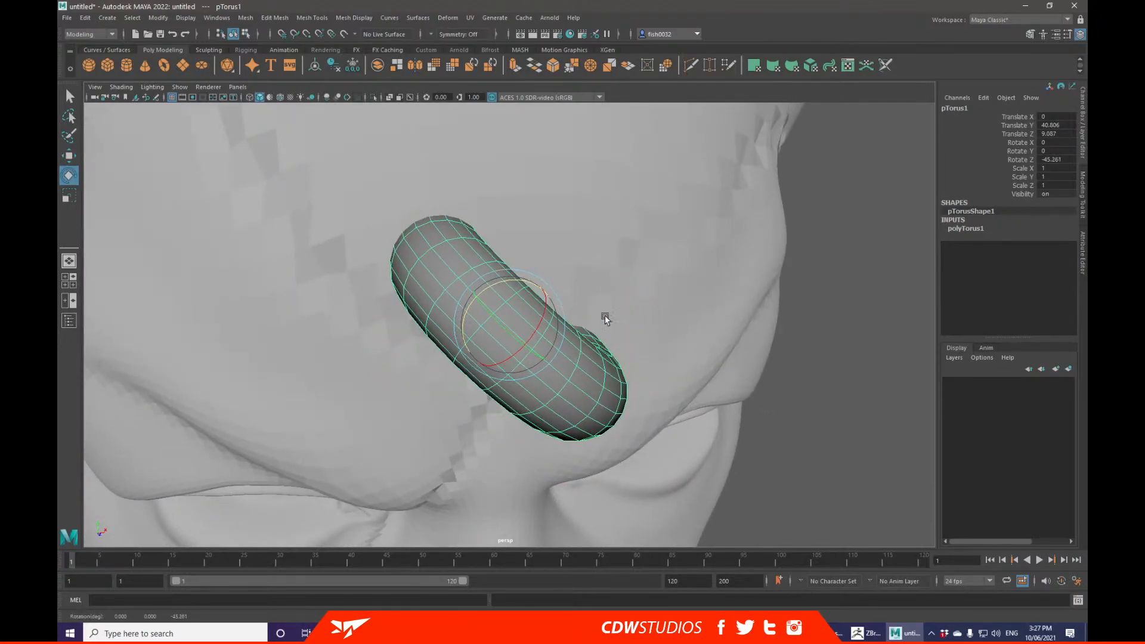
key("ctrl+z")
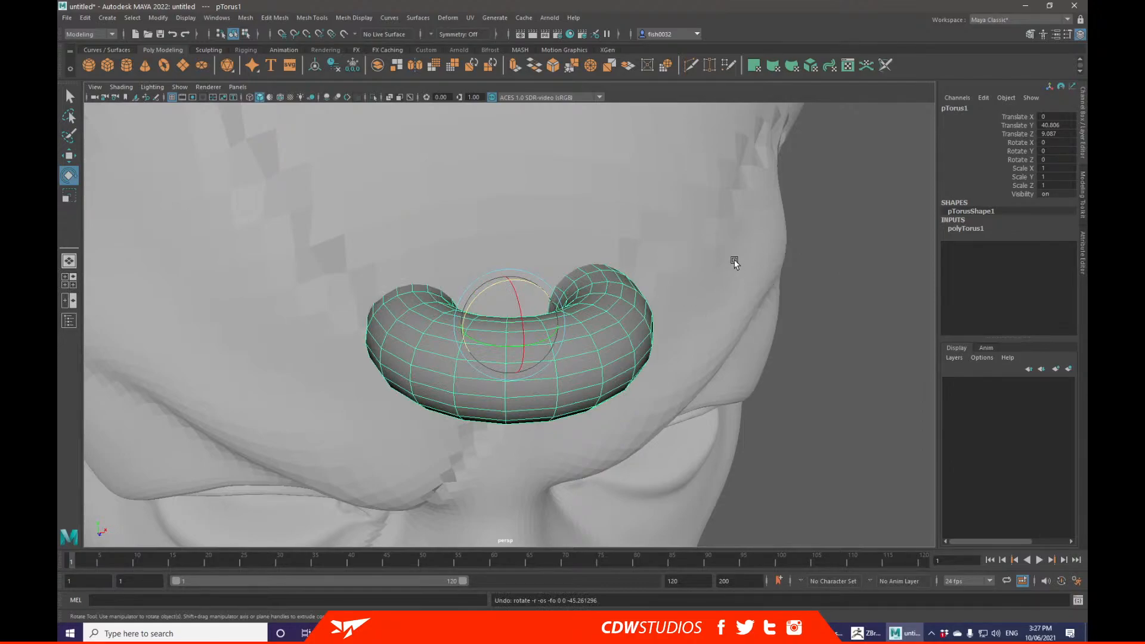
Thin the torus into a ring with a radius of about 1.119 and a section radius of about 0.026.
left_click(965, 229)
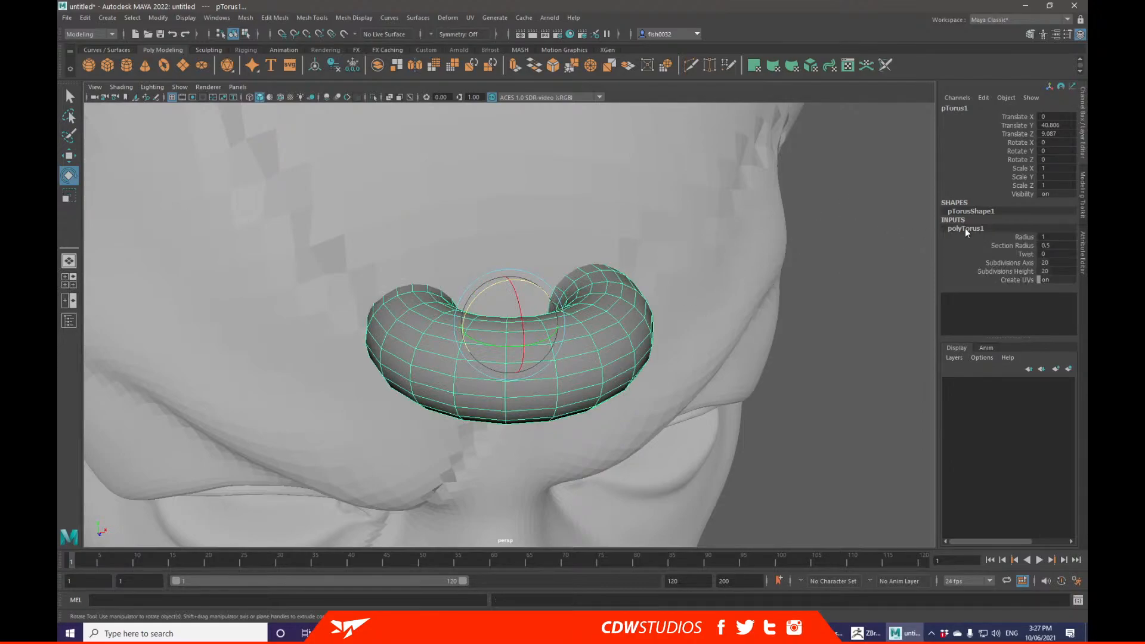
left_click(1023, 237)
middle_click_drag(829, 273, 468, 274)
key("ctrl+z")
key("ctrl+z")
left_click(1014, 245)
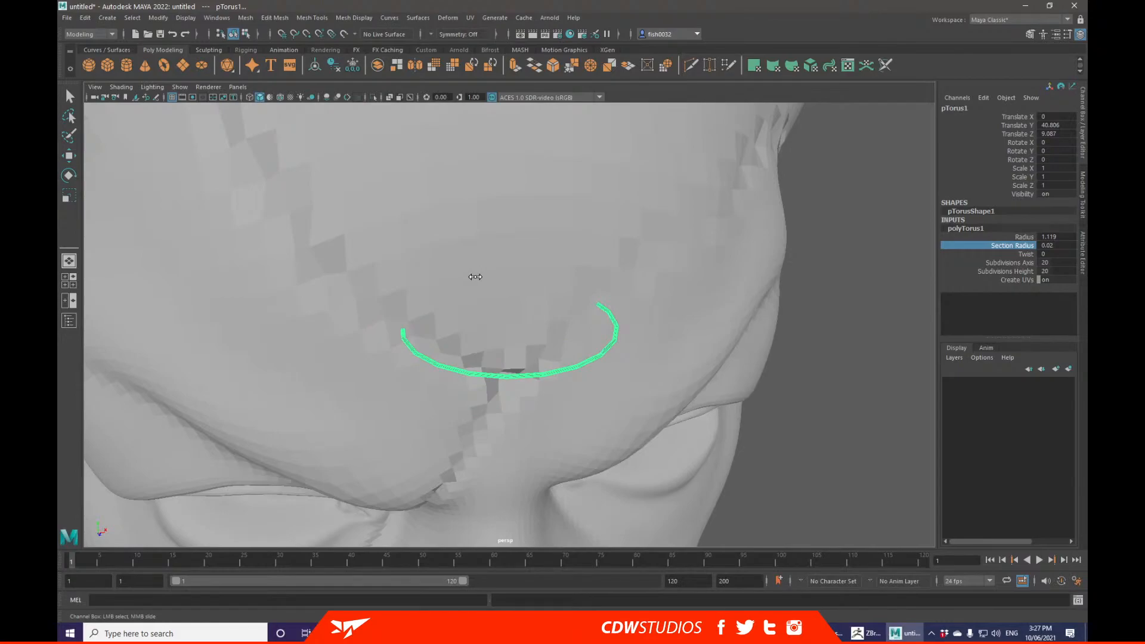
key("f")
Show the thin ring in smooth preview and rotate it to about -77 degrees around Z.
key("e")
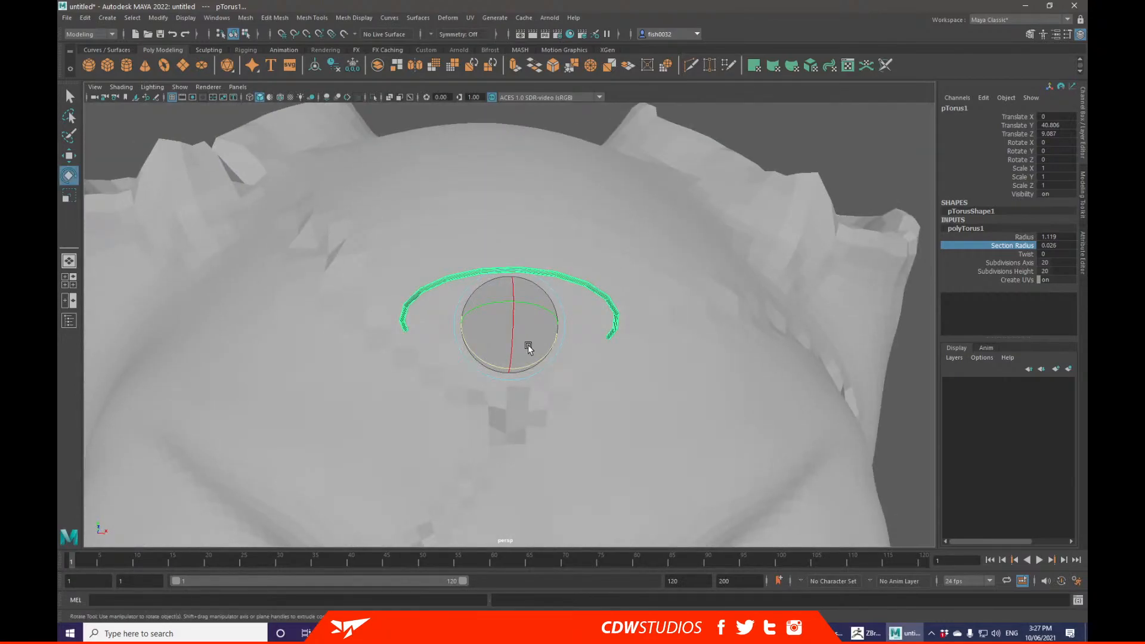
key("3")
left_click_drag(473, 365, 463, 310)
scroll(575, 389, "down", 3)
left_click_drag(575, 388, 534, 338, "alt")
key("q")
key("w")
left_click_drag(793, 352, 665, 347, "alt")
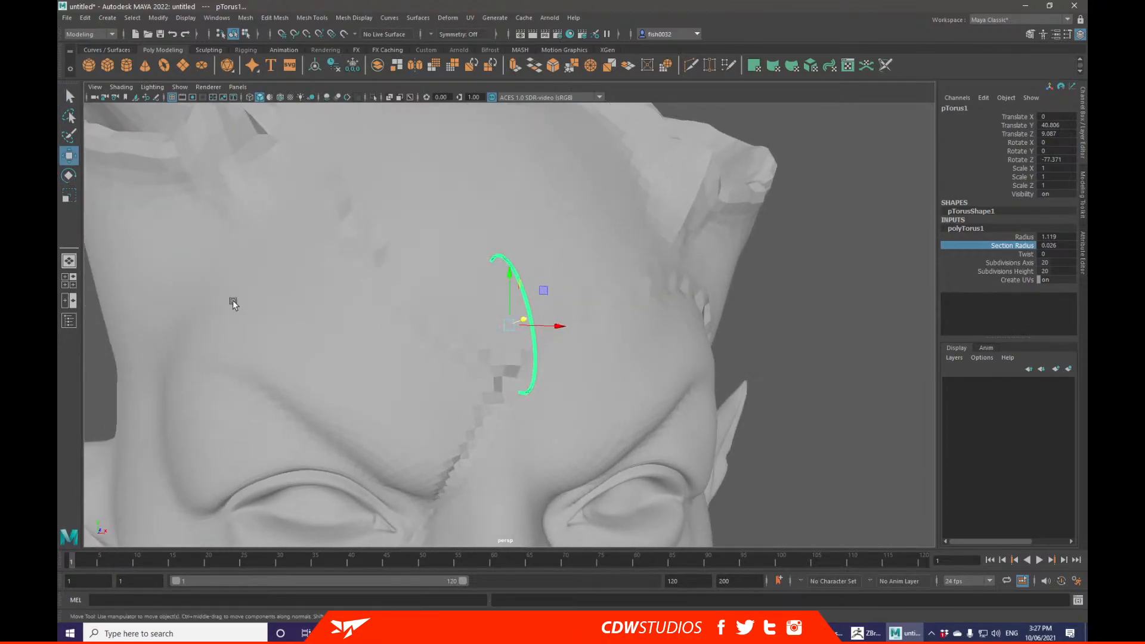
Change the Move tool's axis orientation so that it follows the ring's own rotation.
double_click(69, 156)
left_click(282, 147)
left_click(292, 149)
left_click(428, 99)
Position the ring beside the forehead scar at about X 0.77, Y 40.293, Z 8.302, rotated about -53 degrees in Z.
left_click_drag(521, 381, 532, 425)
key("e")
key("w")
left_click_drag(556, 358, 537, 374)
key("f")
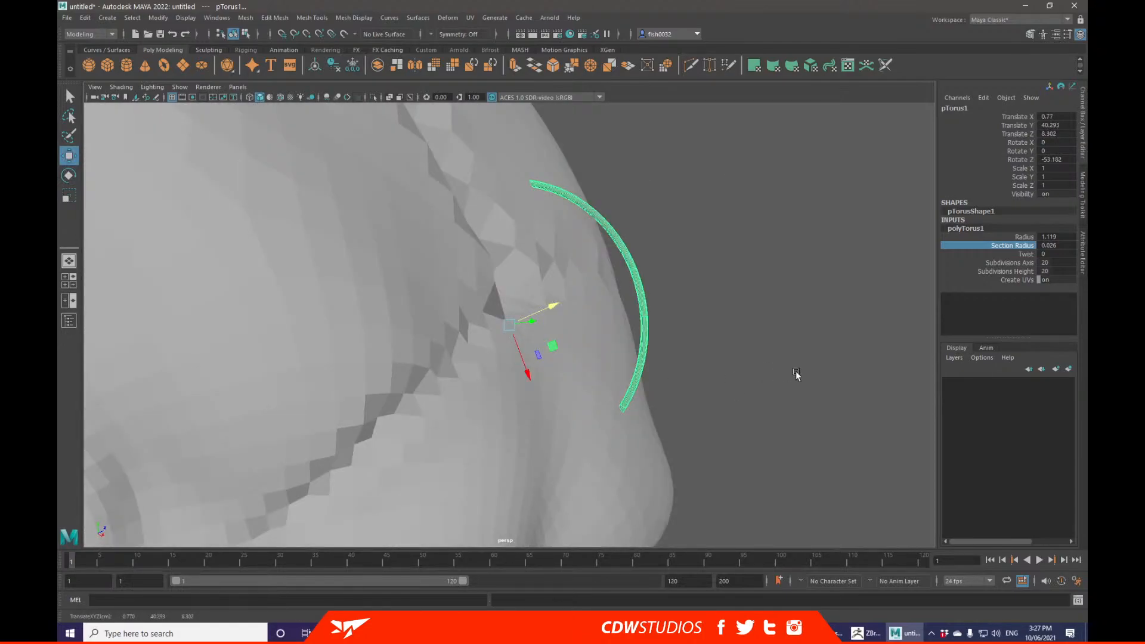
Scale the ring uniformly to about 0.654 and move it closer to the scar, at about X 0.581, Y 40.546.
key("r")
left_click_drag(495, 318, 439, 299)
key("w")
scroll(584, 356, "down", 3)
left_click_drag(539, 372, 522, 345)
left_click(785, 346)
scroll(789, 358, "down", 5)
left_click_drag(790, 360, 769, 378, "alt")
scroll(769, 378, "up", 5)
left_click(517, 325)
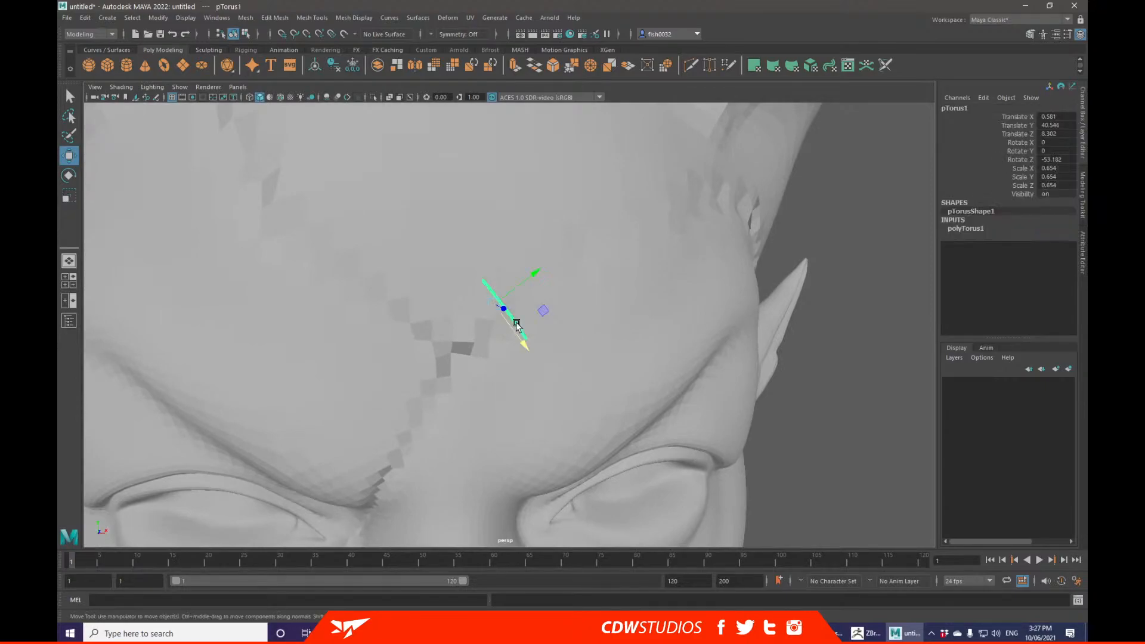
Scale the ring down to about 0.574 and shift it outward to about Z 8.333 so it protrudes as a stitch.
key("r")
left_click_drag(504, 309, 616, 286)
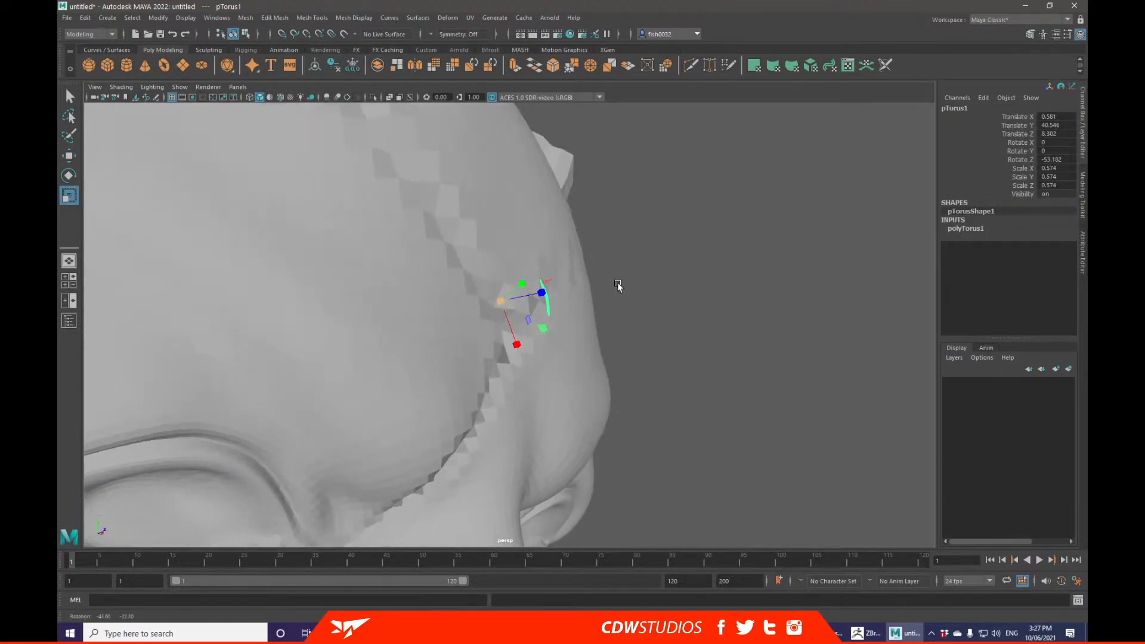
key("w")
left_click_drag(542, 301, 546, 292)
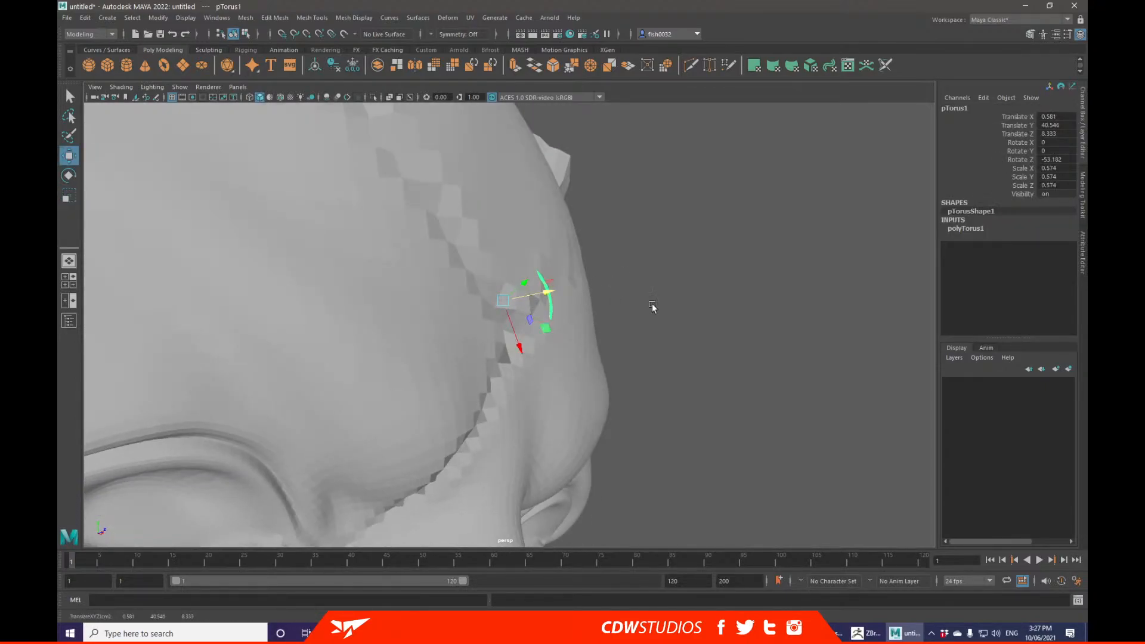
Examine from several angles how the stitch sits on the forehead next to the scar, keeping it selected.
left_click_drag(794, 304, 630, 319, "alt")
left_click_drag(807, 333, 508, 316, "alt")
key("r")
key("w")
left_click(332, 317)
left_click_drag(332, 317, 537, 334, "alt")
left_click(519, 331)
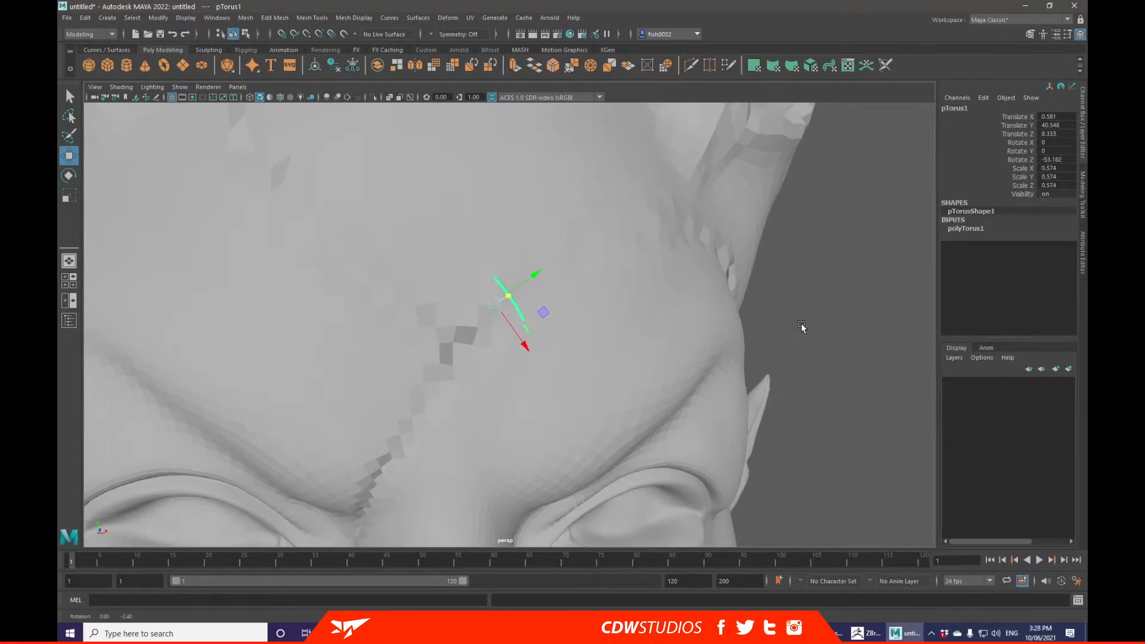
left_click_drag(800, 328, 839, 312, "alt")
left_click(829, 322)
left_click_drag(830, 378, 586, 325, "alt")
scroll(614, 339, "up", 3)
key("ctrl+z")
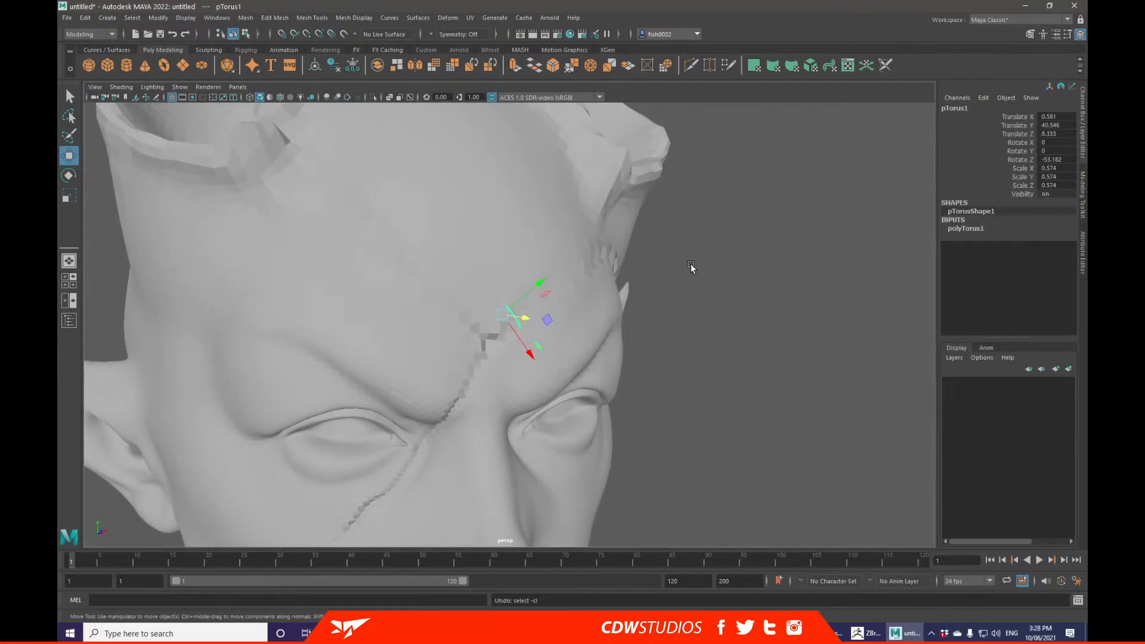
Thicken the stitch by setting the torus's section radius to about 0.03, and keep the torus selected.
scroll(866, 301, "up", 5)
left_click(966, 230)
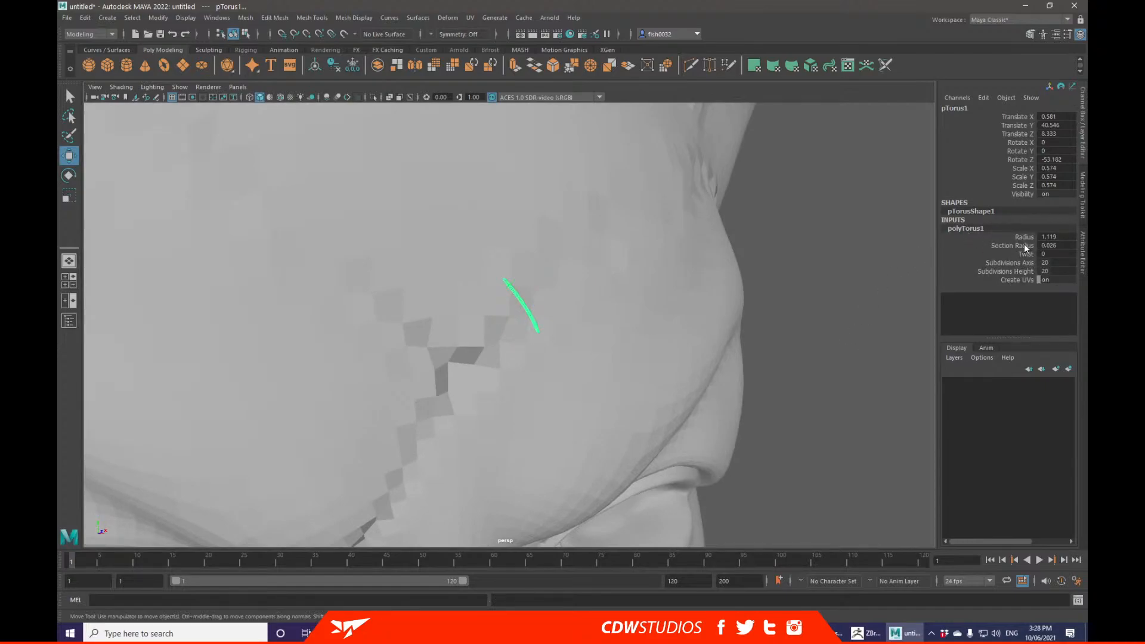
left_click(1024, 245)
left_click_drag(692, 262, 647, 265, "alt")
scroll(620, 286, "up", 3)
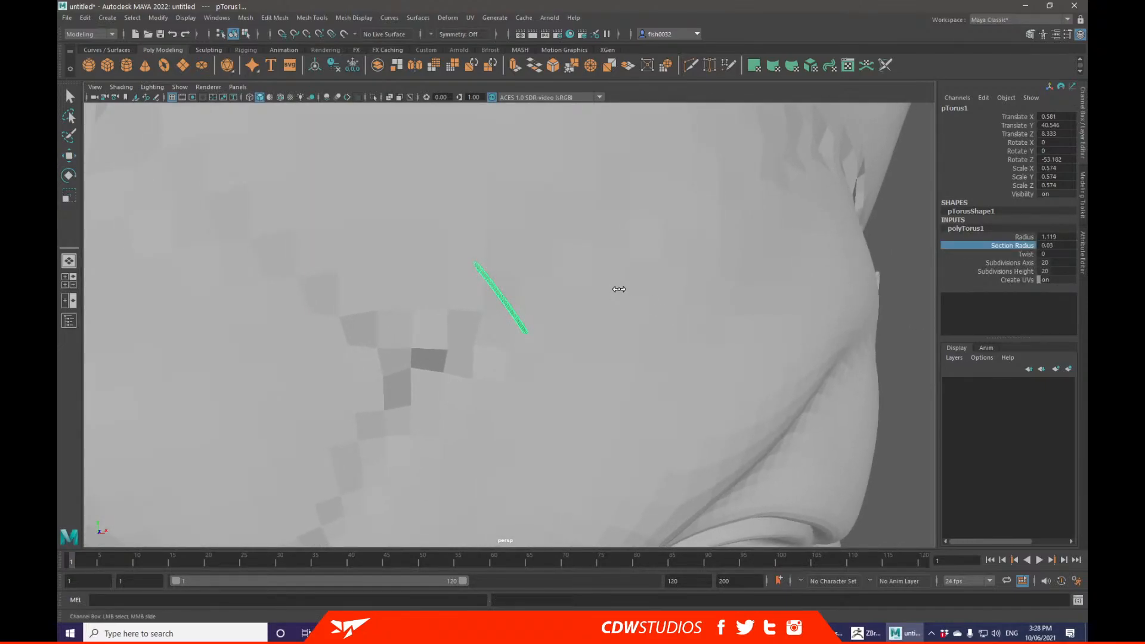
key("w")
left_click(807, 289)
left_click(505, 296)
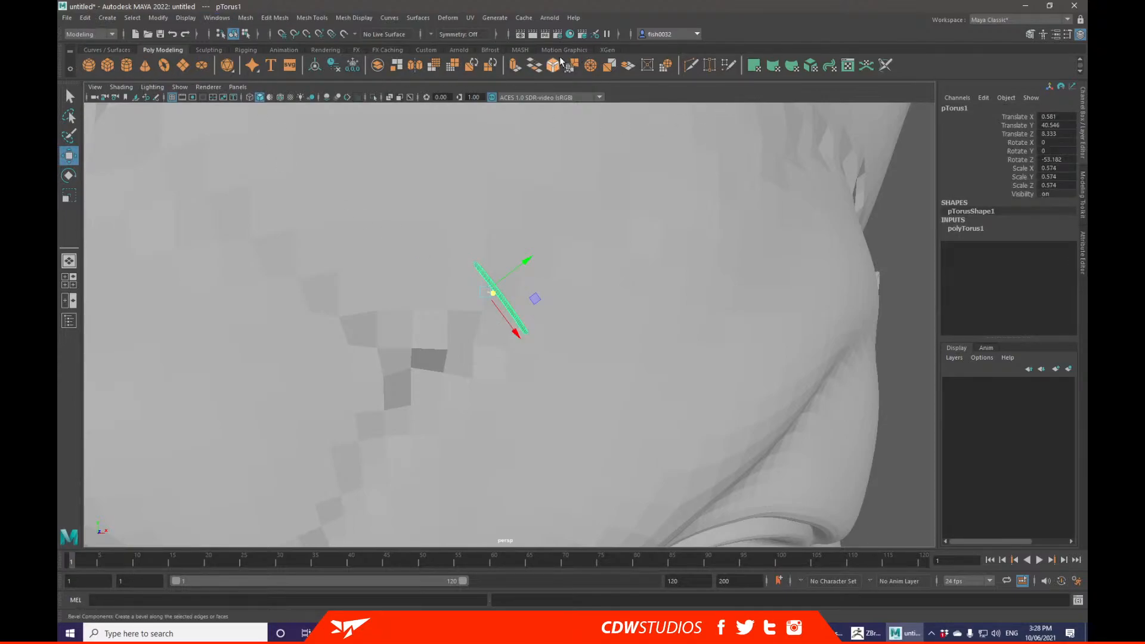
left_click(66, 18)
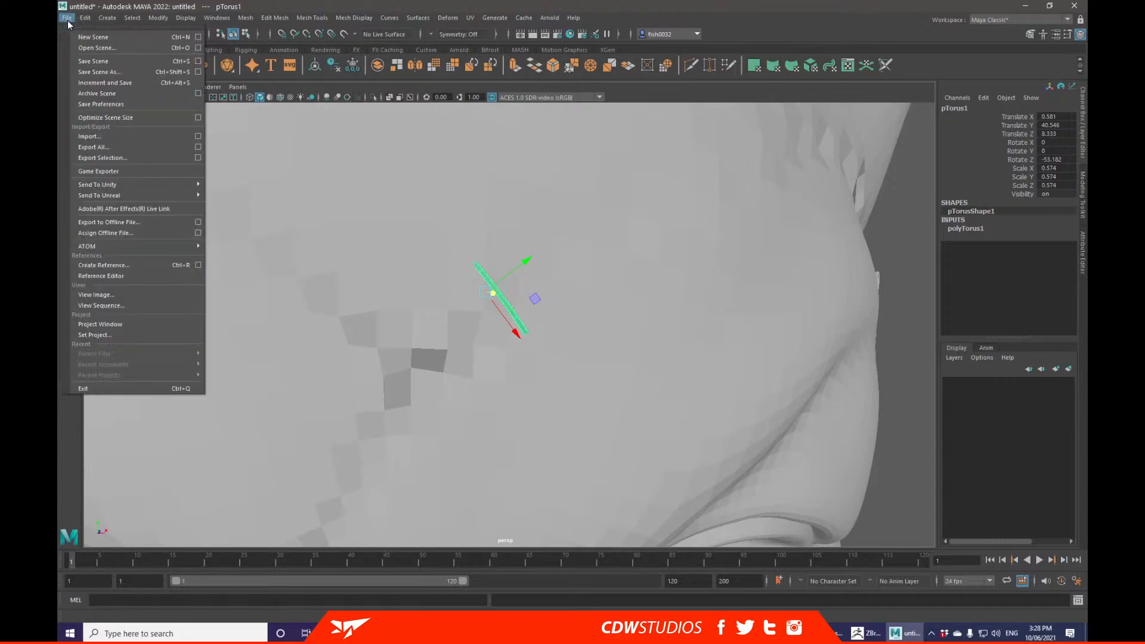
left_click(112, 158)
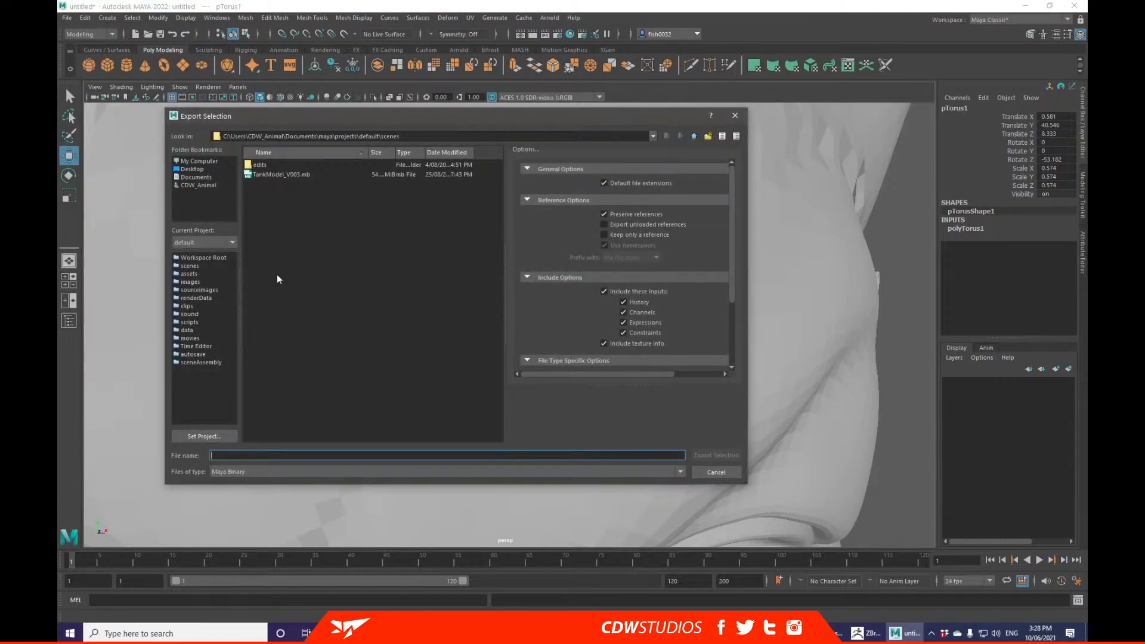
left_click(200, 162)
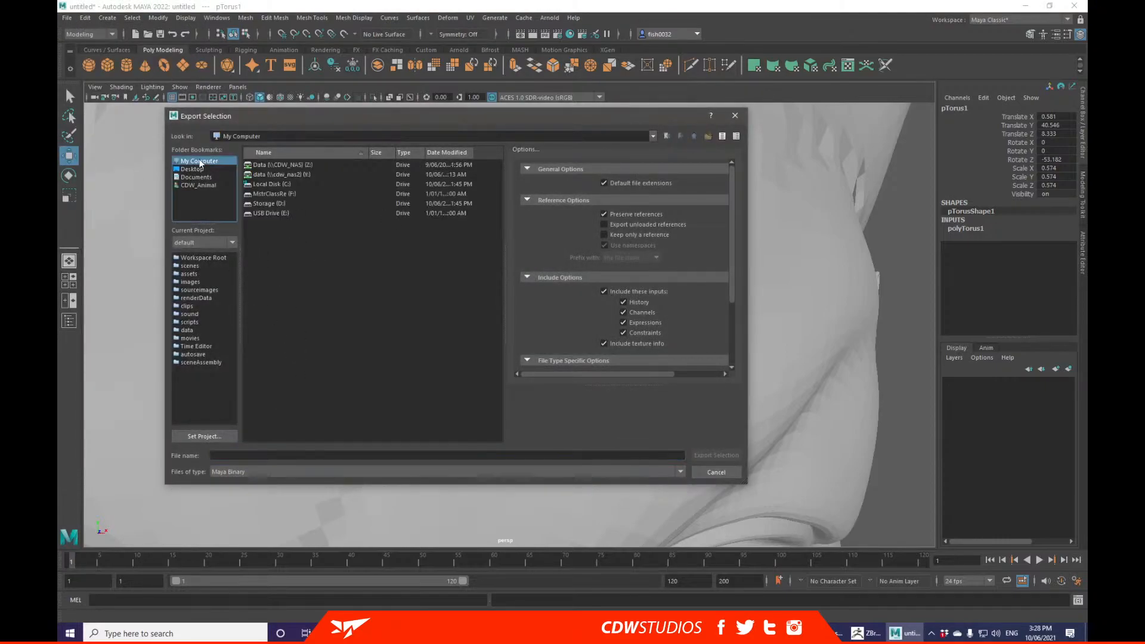
double_click(276, 206)
left_click(202, 162)
double_click(275, 220)
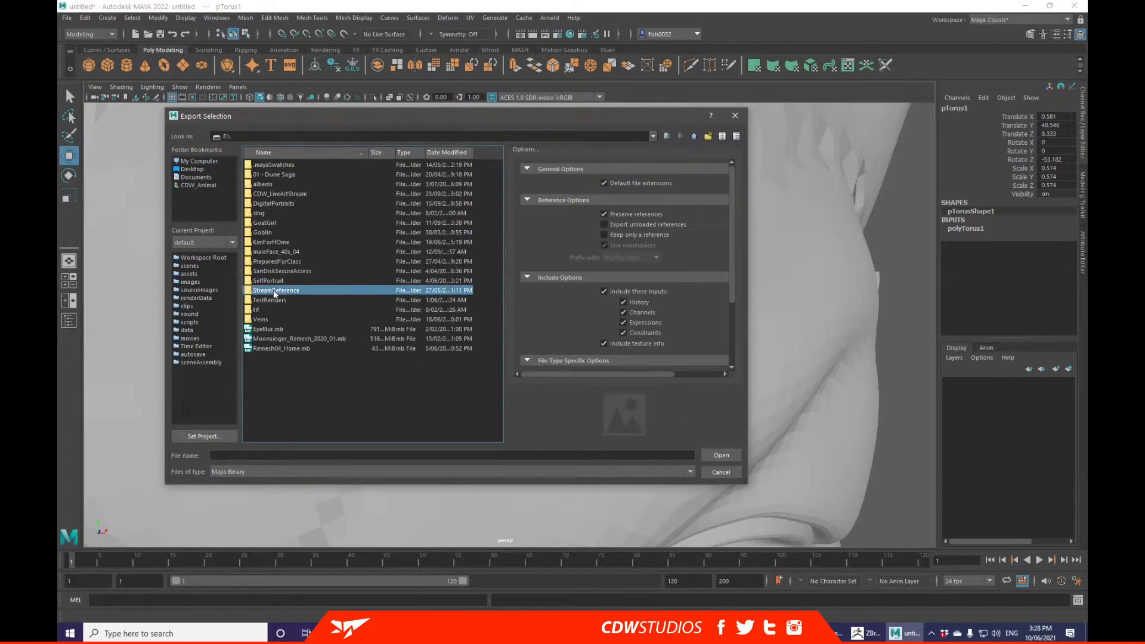
double_click(273, 291)
double_click(261, 175)
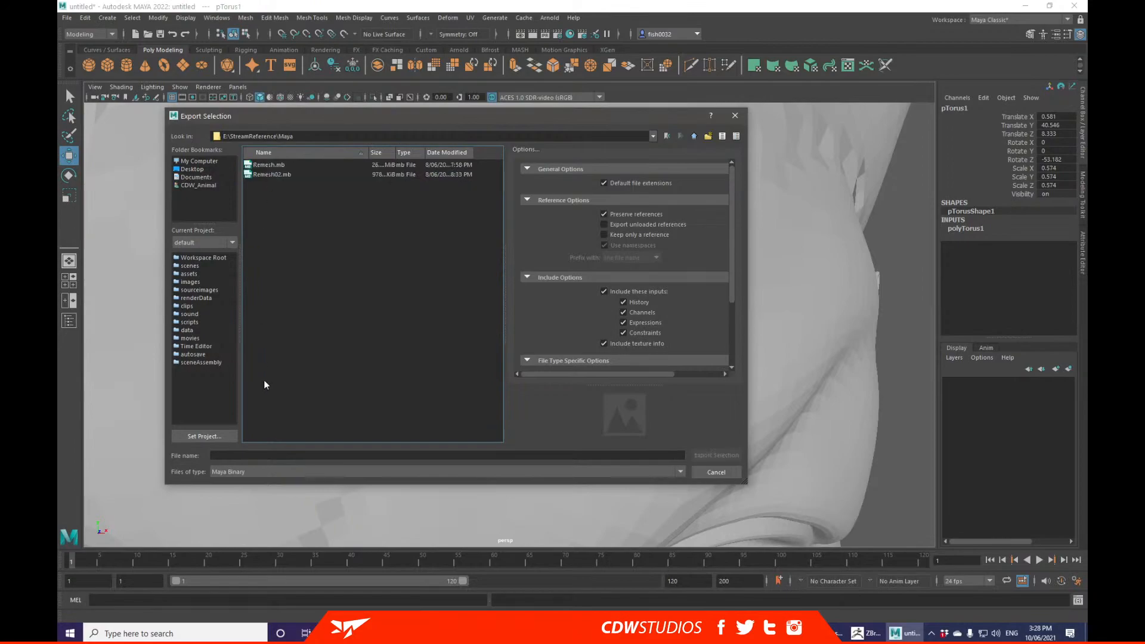
left_click(268, 476)
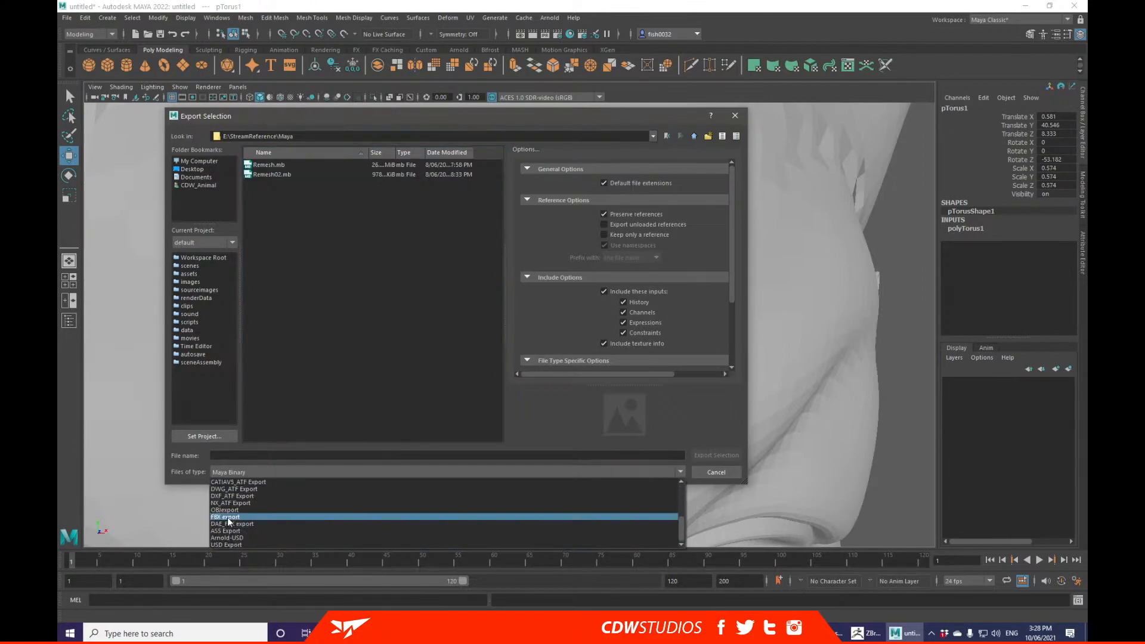
left_click(736, 121)
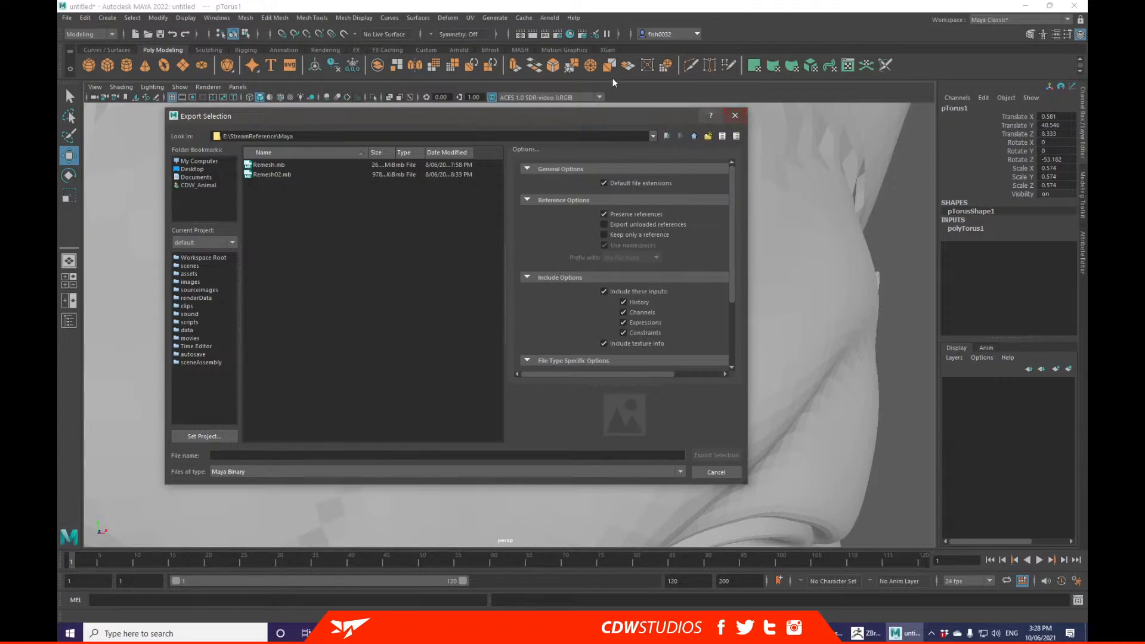
left_click(735, 115)
left_click(549, 18)
left_click(558, 37)
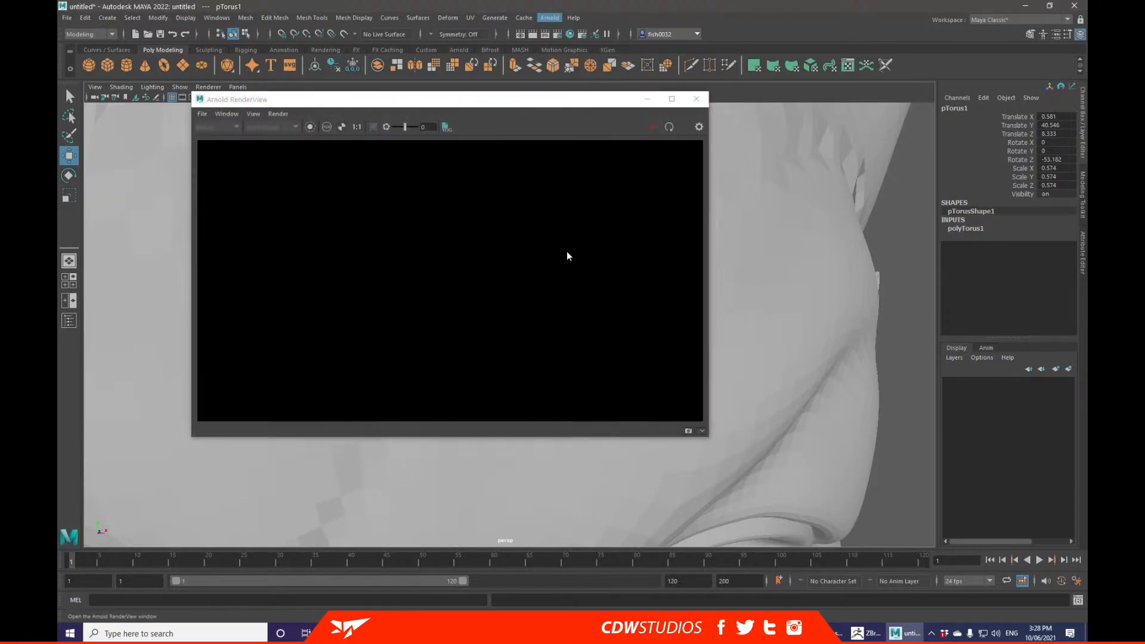
left_click(696, 98)
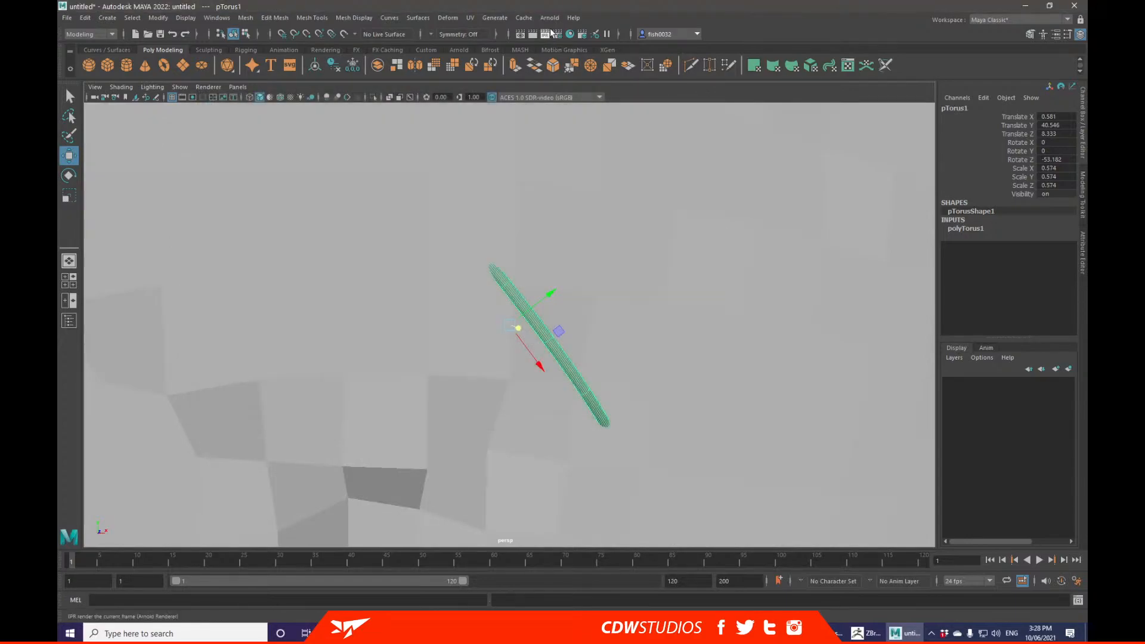
Inspect the stitch's UV layout in the UV Editor, then close the editor.
left_click(471, 18)
left_click(496, 40)
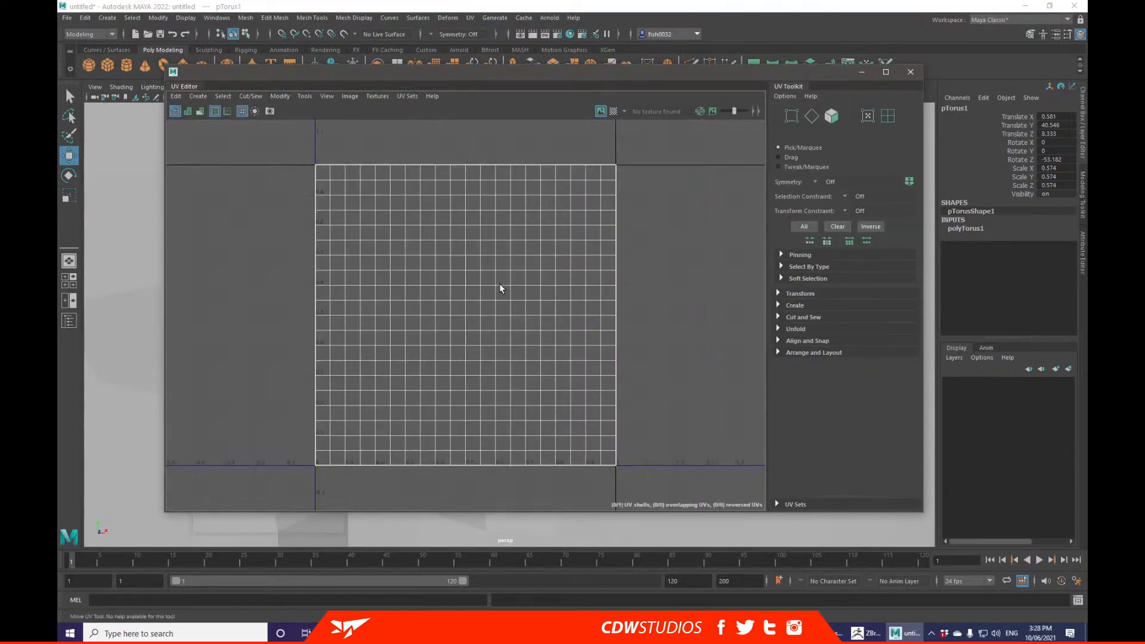
left_click(911, 72)
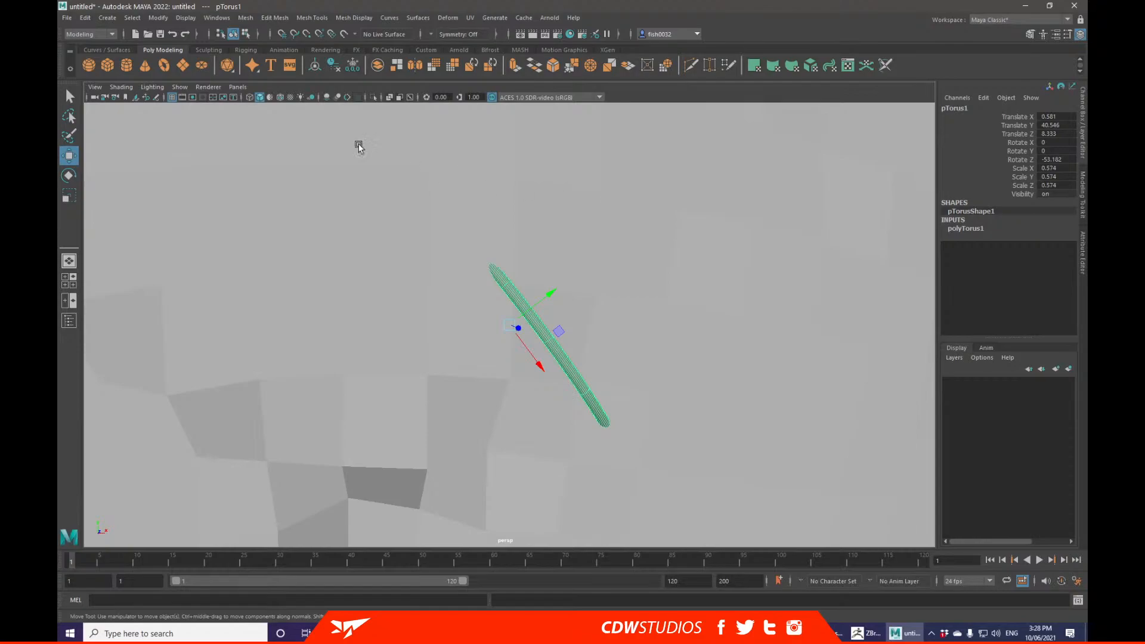
Export the selected torus in OBJ format as stitch into the E:\StreamReference\Maya folder.
left_click(67, 17)
left_click(119, 158)
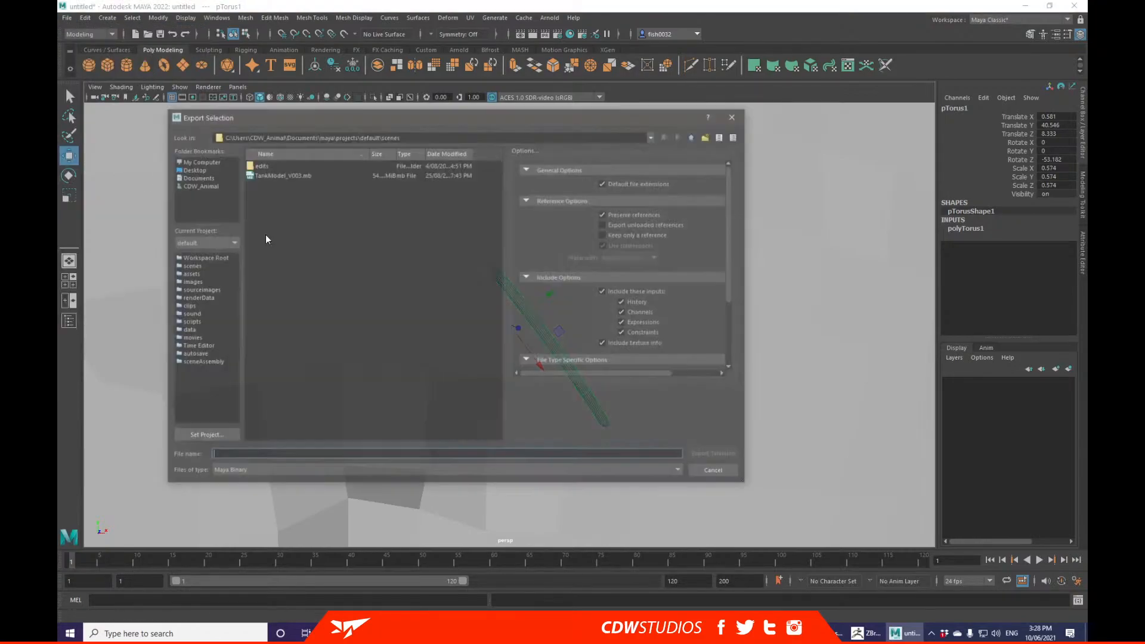
left_click(200, 161)
double_click(274, 214)
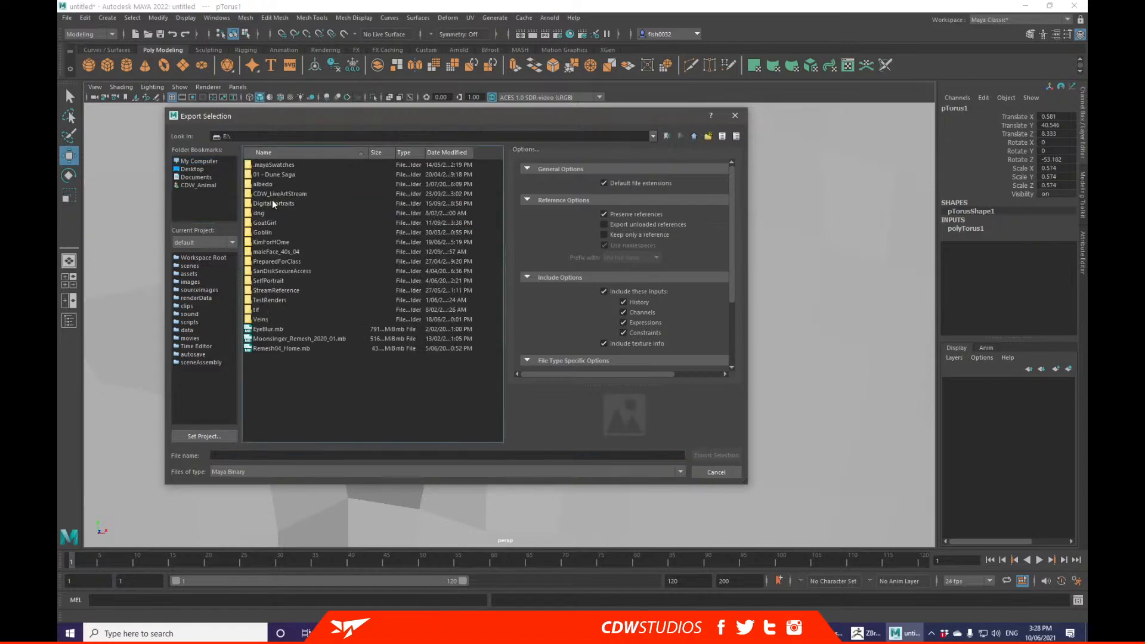
double_click(282, 293)
double_click(265, 179)
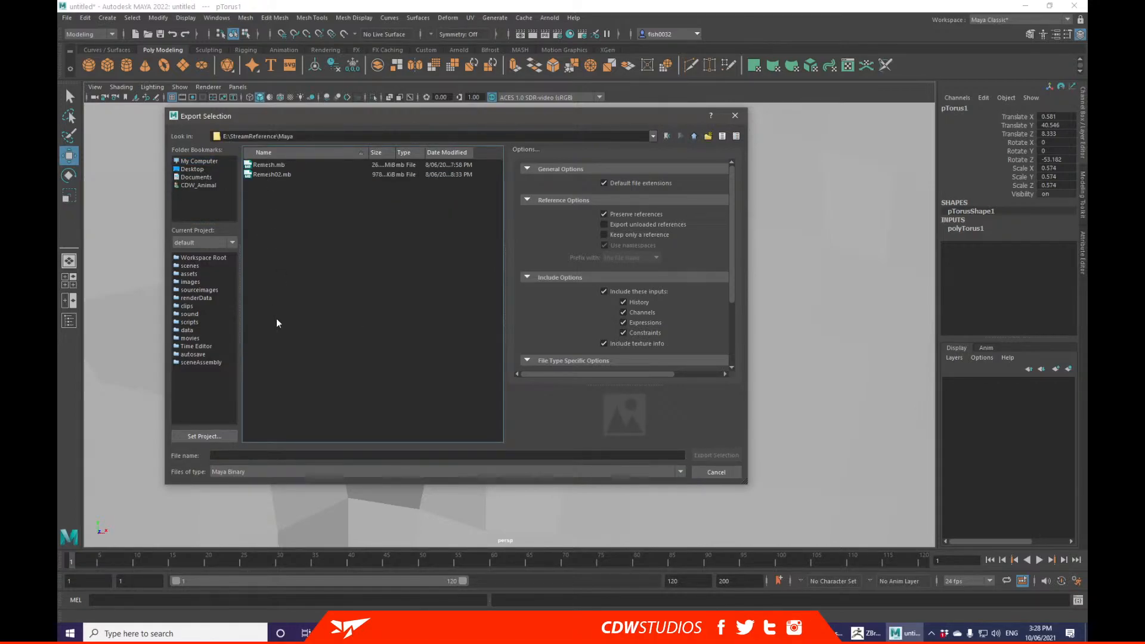
left_click(263, 471)
scroll(249, 507, "down", 3)
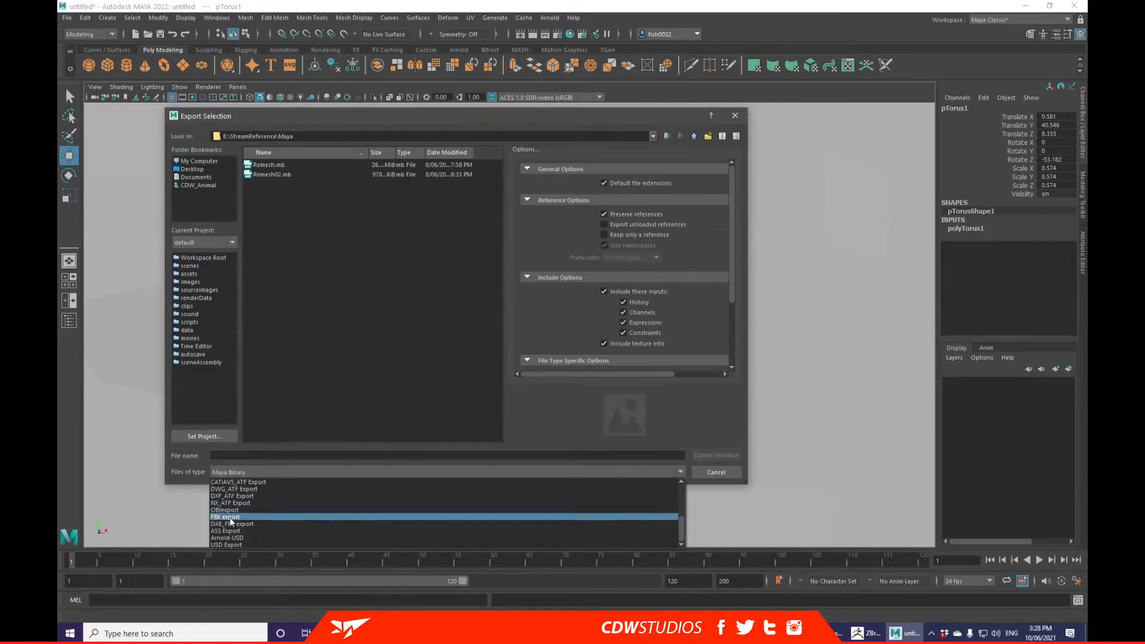
left_click(224, 510)
left_click(242, 456)
type("stitch")
key("Return")
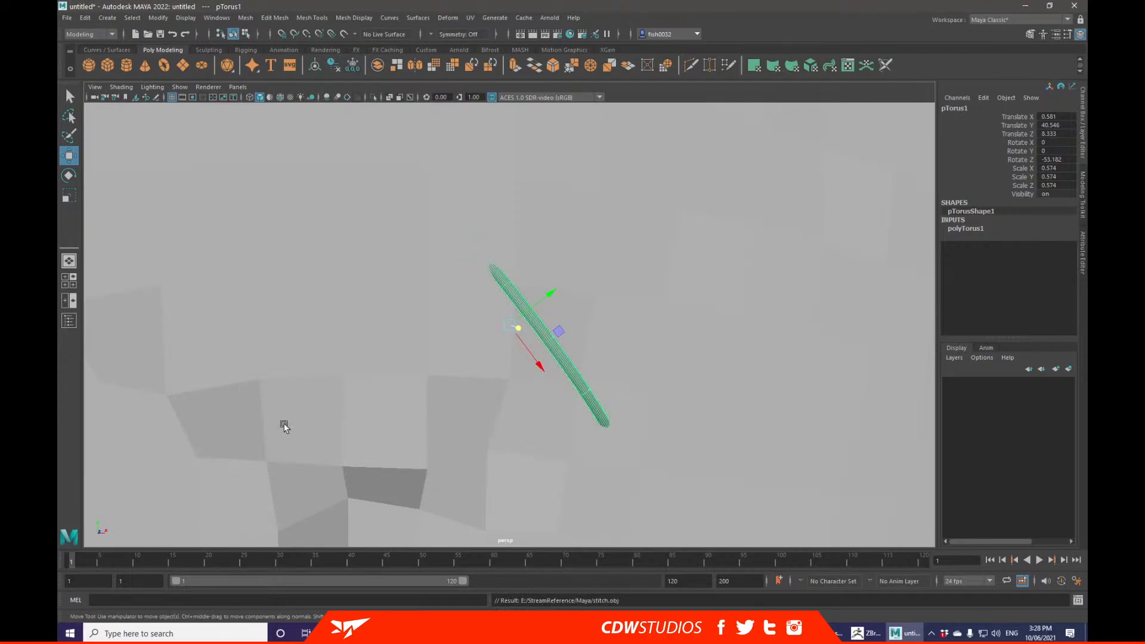
Switch to ZBrush and import the stitch OBJ into the PolyMesh3D star tool.
left_click(866, 632)
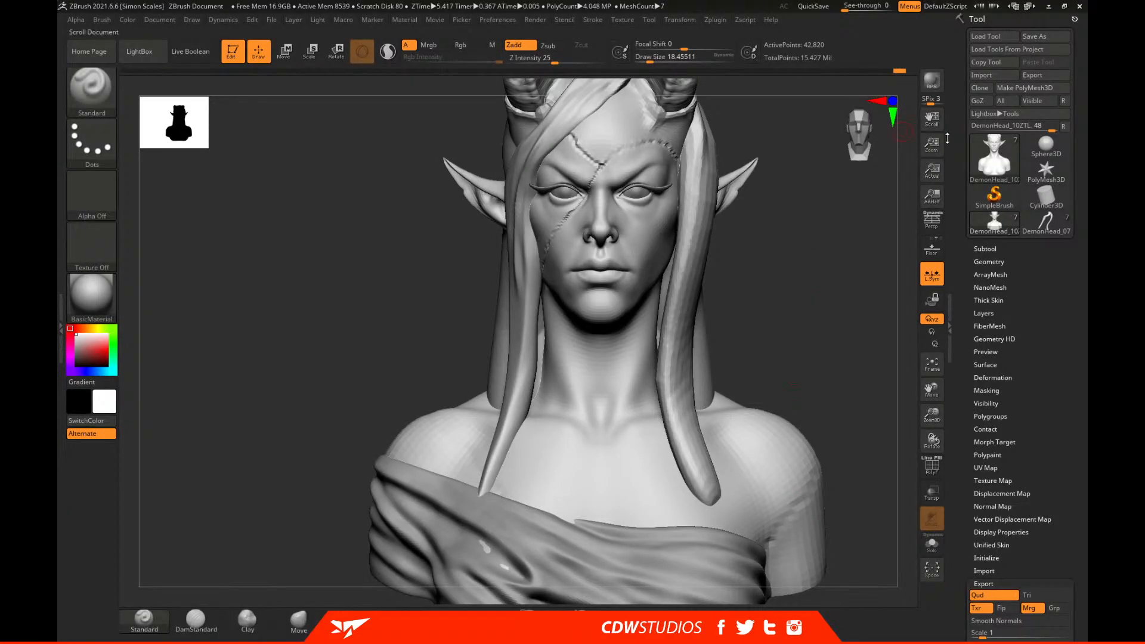
left_click(1045, 172)
left_click(982, 75)
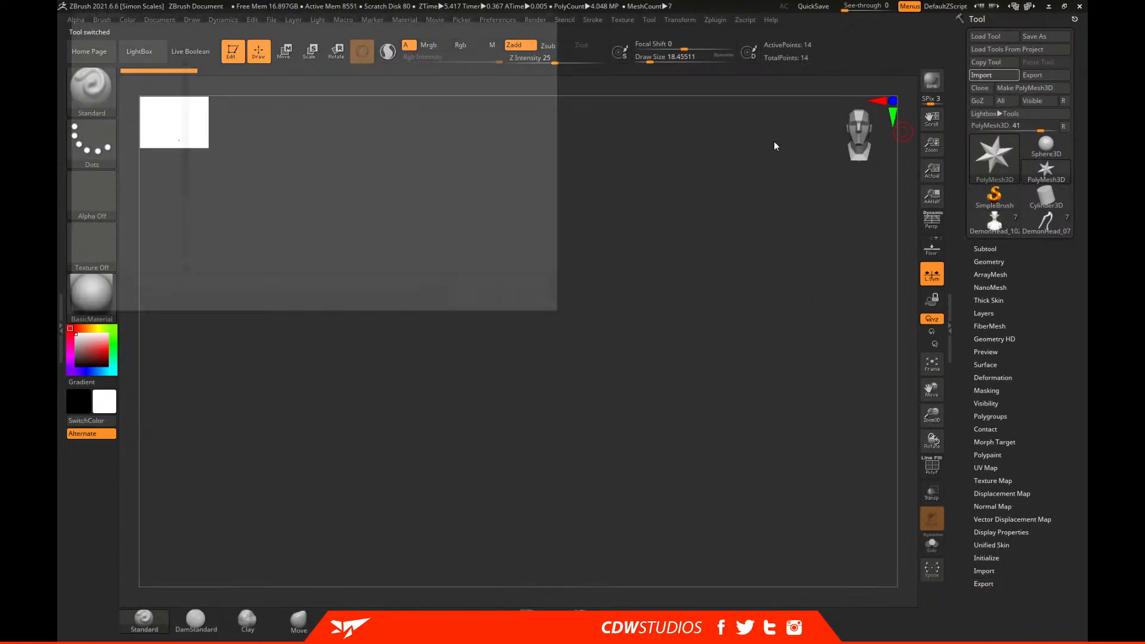
double_click(250, 124)
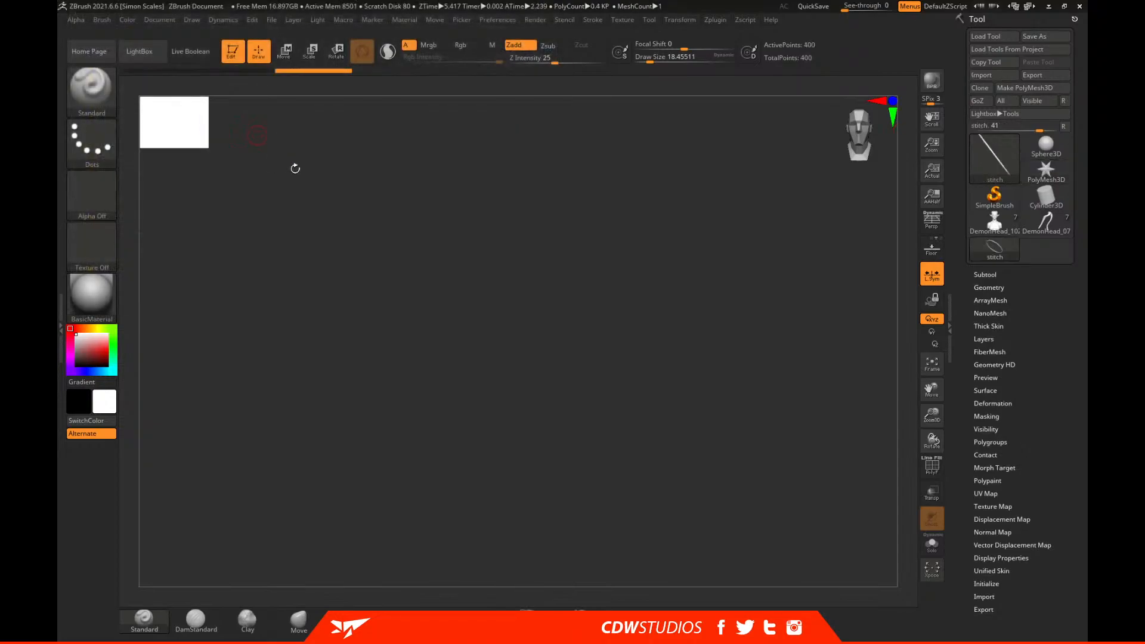
Return to the demon bust tool and append the imported stitch as a subtool.
left_click(994, 222)
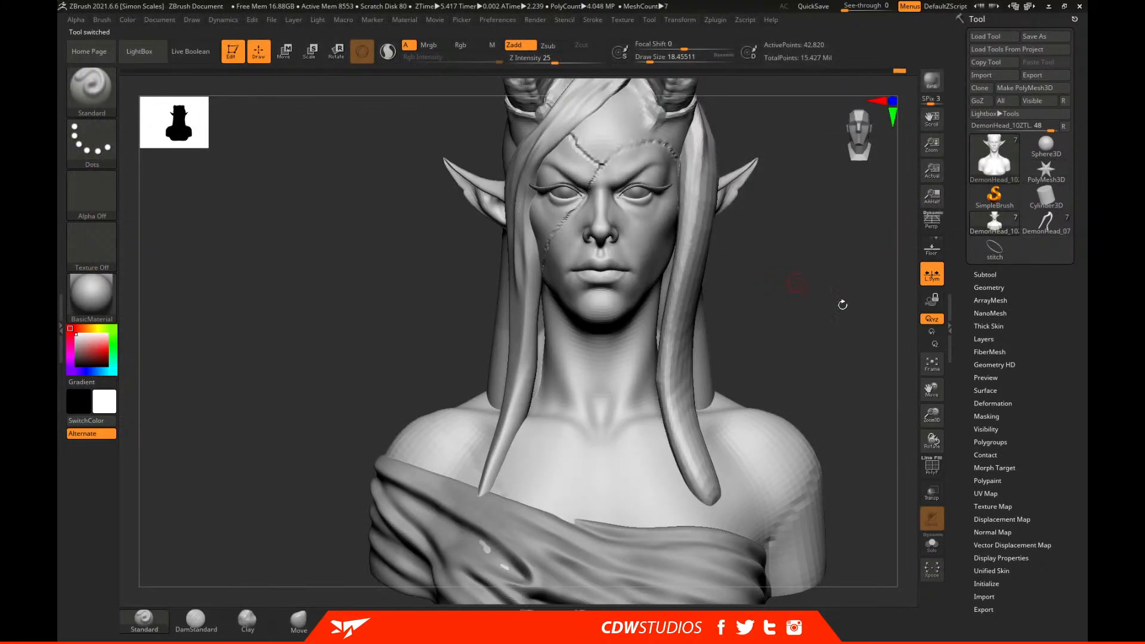
left_click(990, 287)
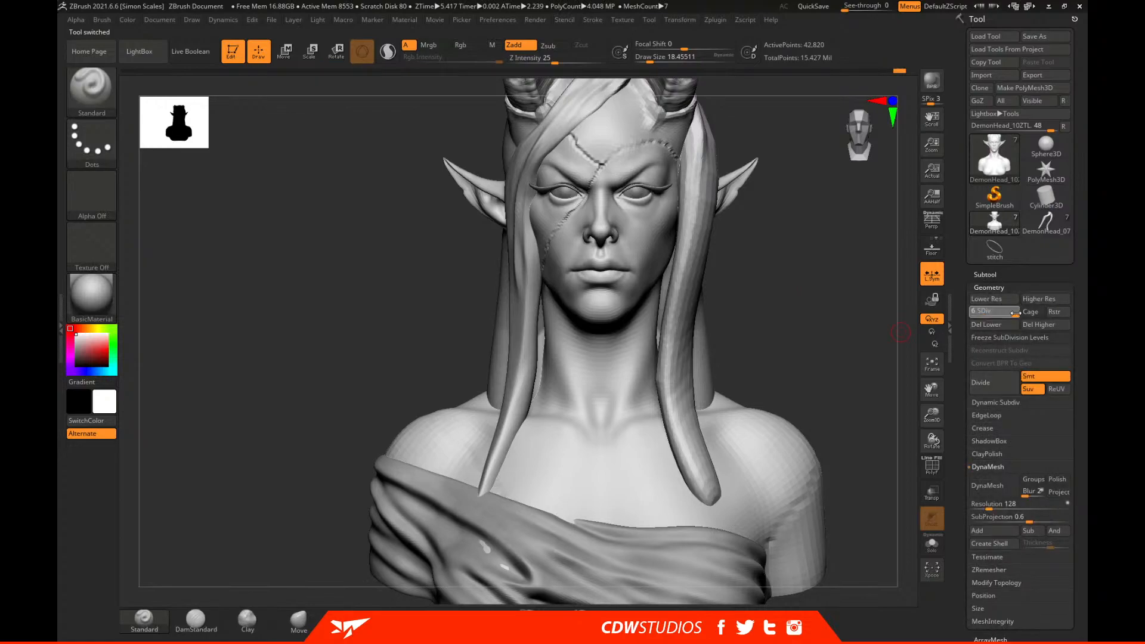
left_click(985, 274)
left_click(1061, 556)
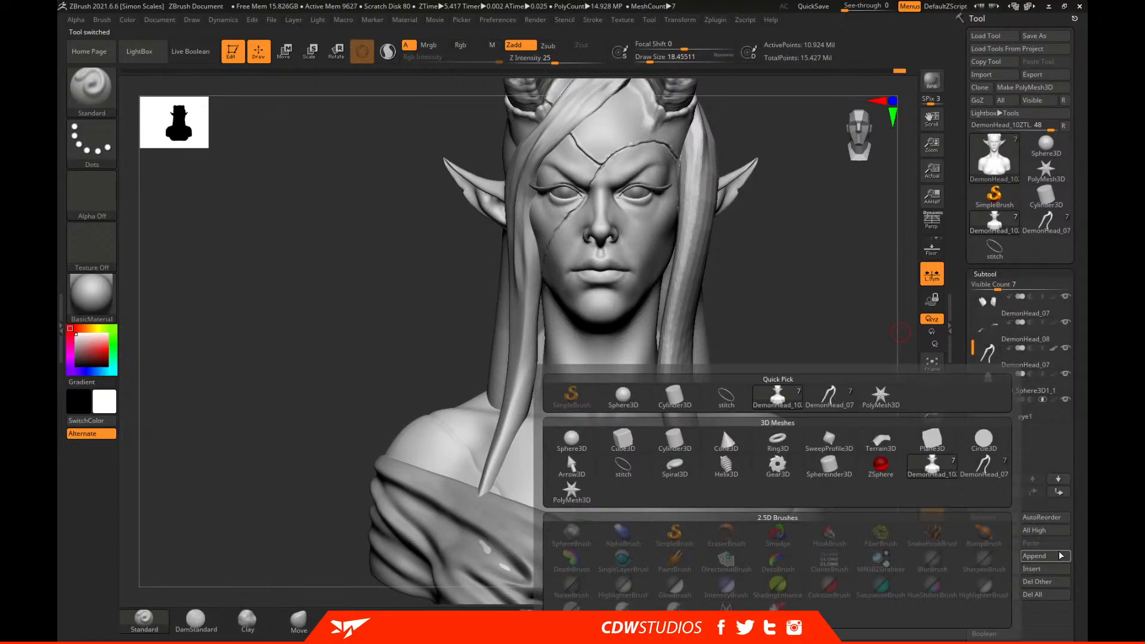
left_click(1036, 556)
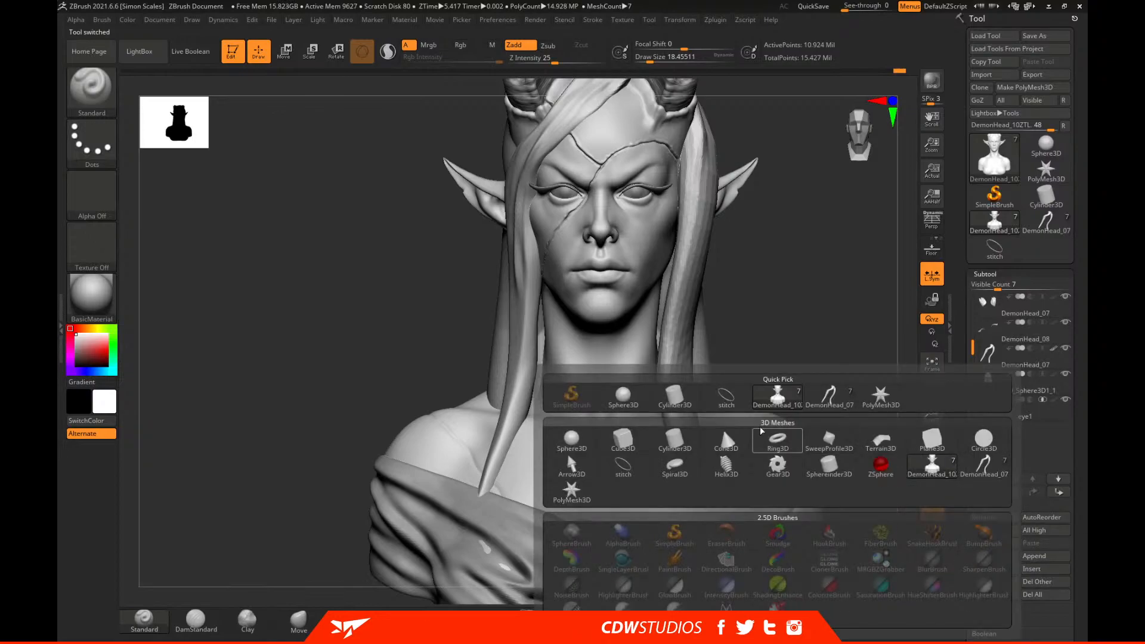
left_click(727, 395)
left_click_drag(807, 128, 804, 246, "alt")
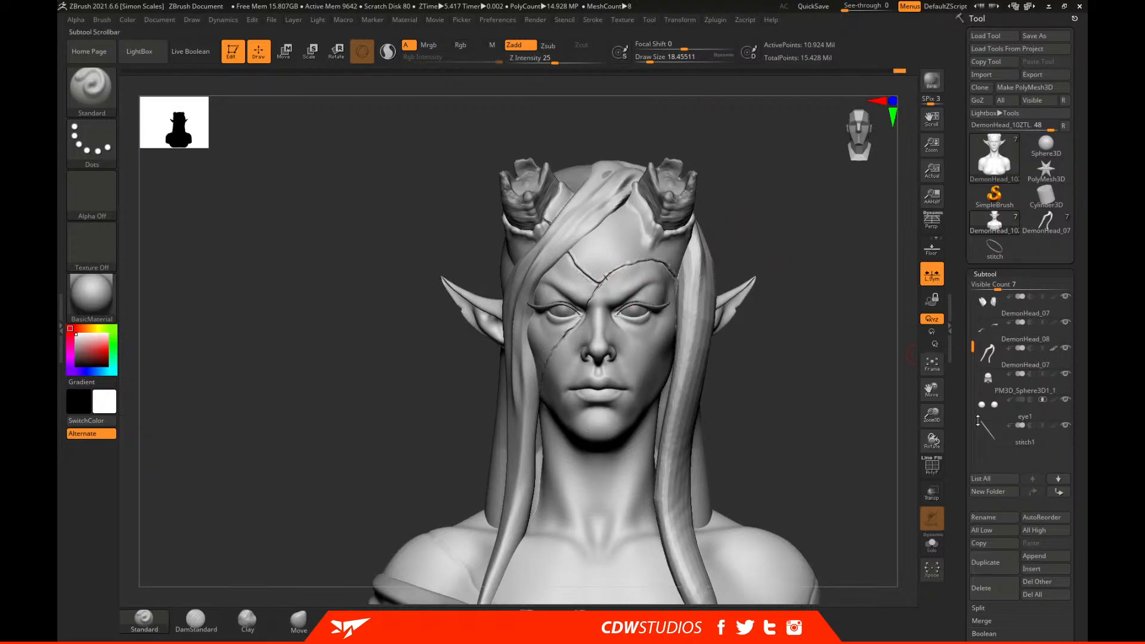
Select the stitch1 subtool and subdivide it to level 5.
left_click(1002, 434)
key("f")
key("f")
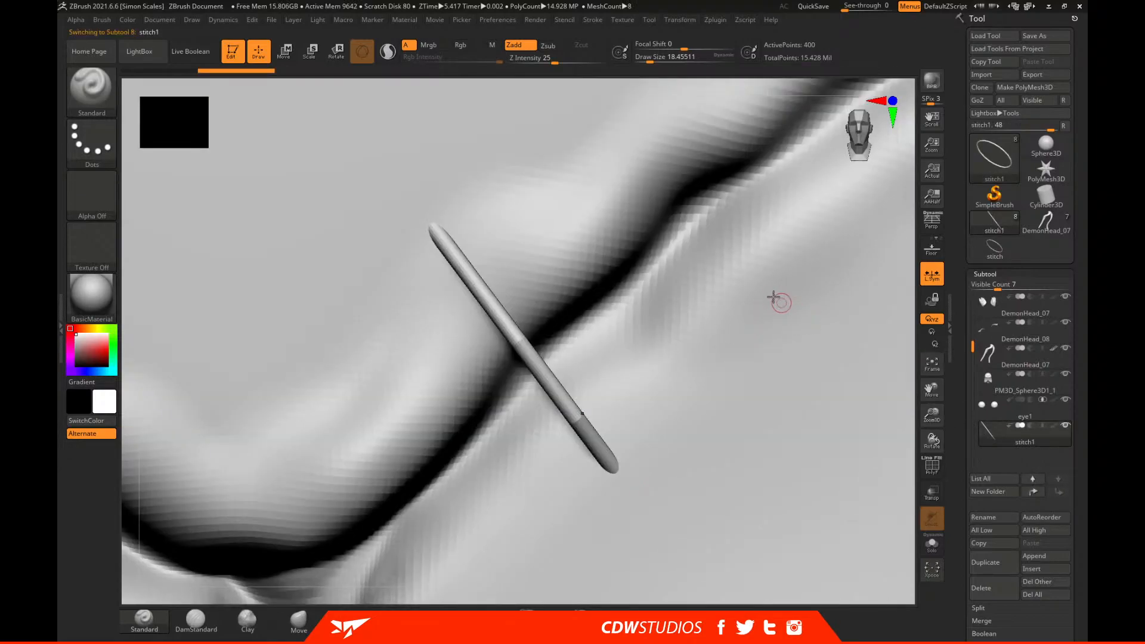
key("ctrl")
key("ctrl")
key("ctrl+d")
key("ctrl+d")
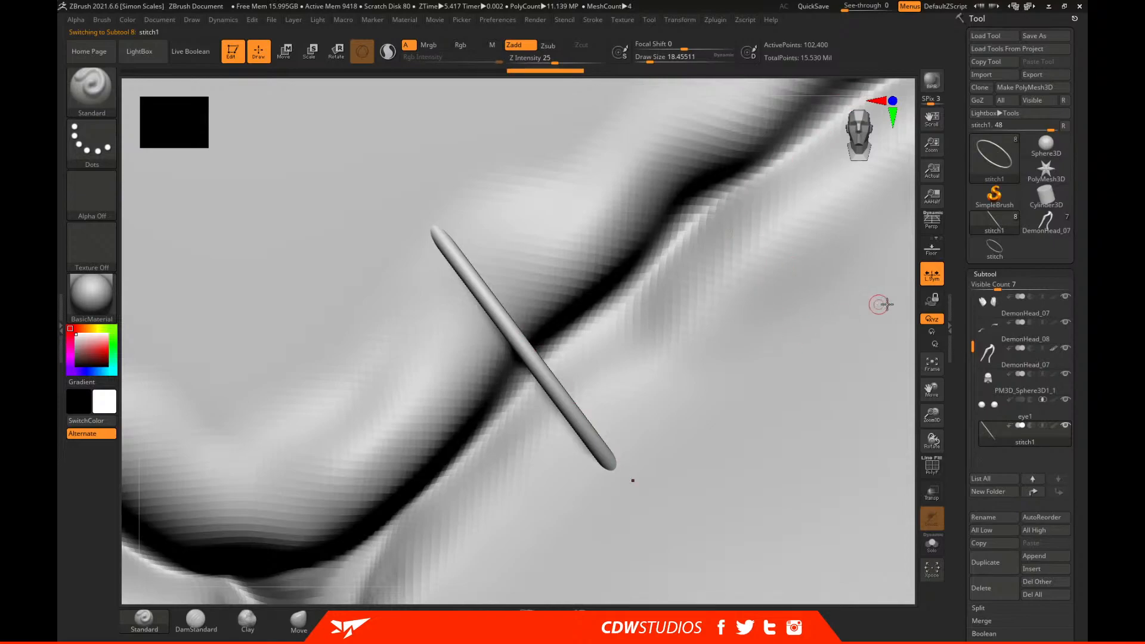
Centre the gizmo on the stitch and scale the stitch up uniformly across the forehead scar.
left_click_drag(908, 306, 813, 193)
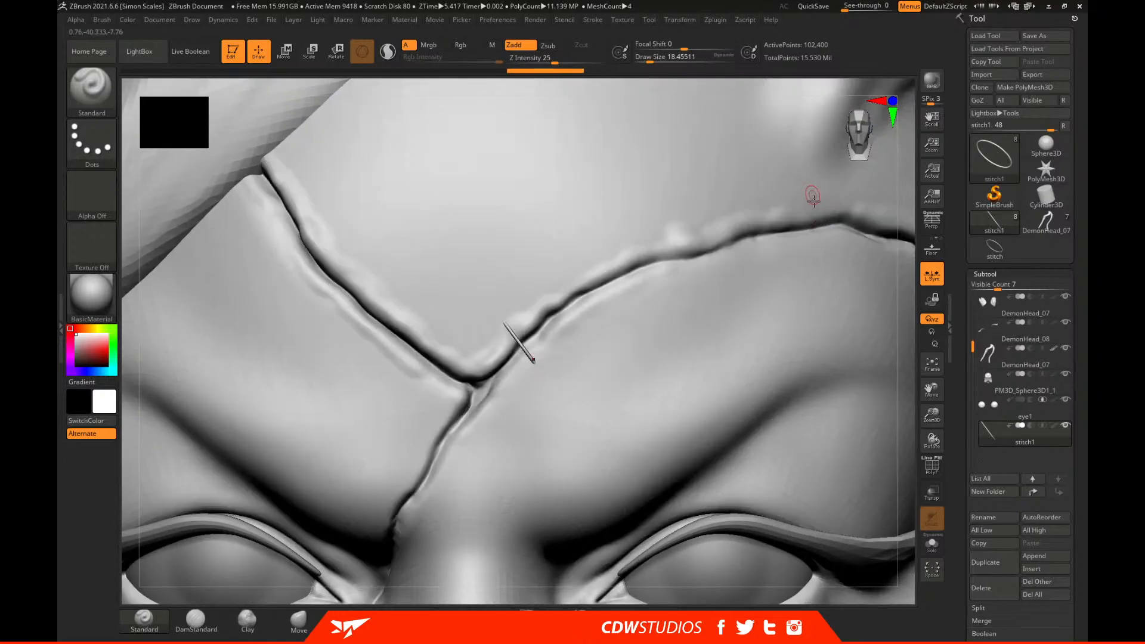
key("f")
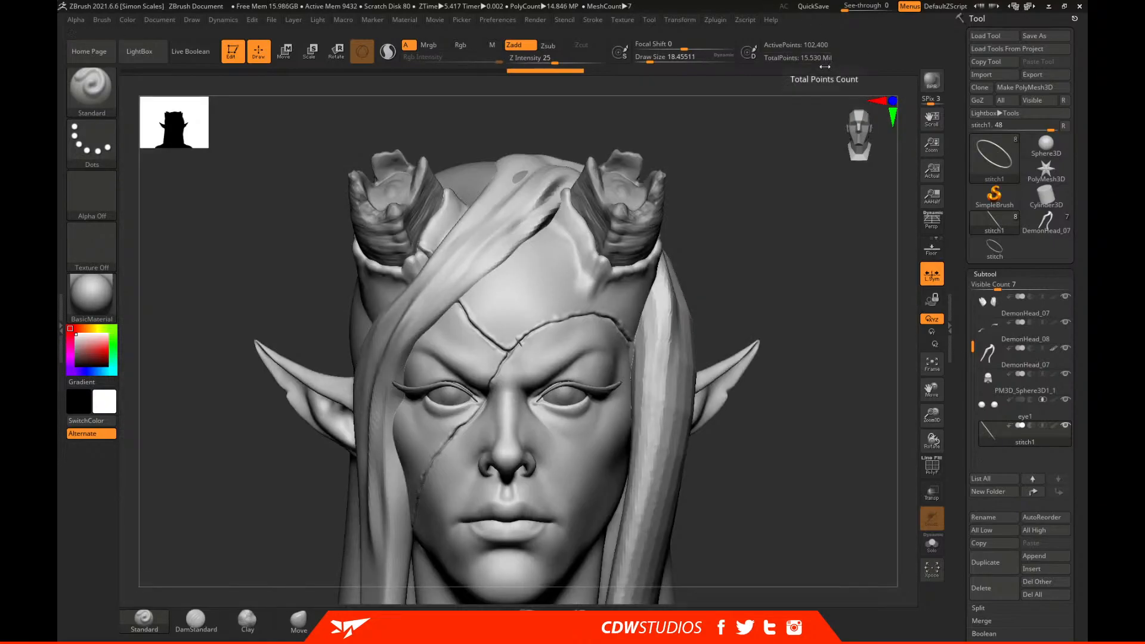
left_click(312, 55)
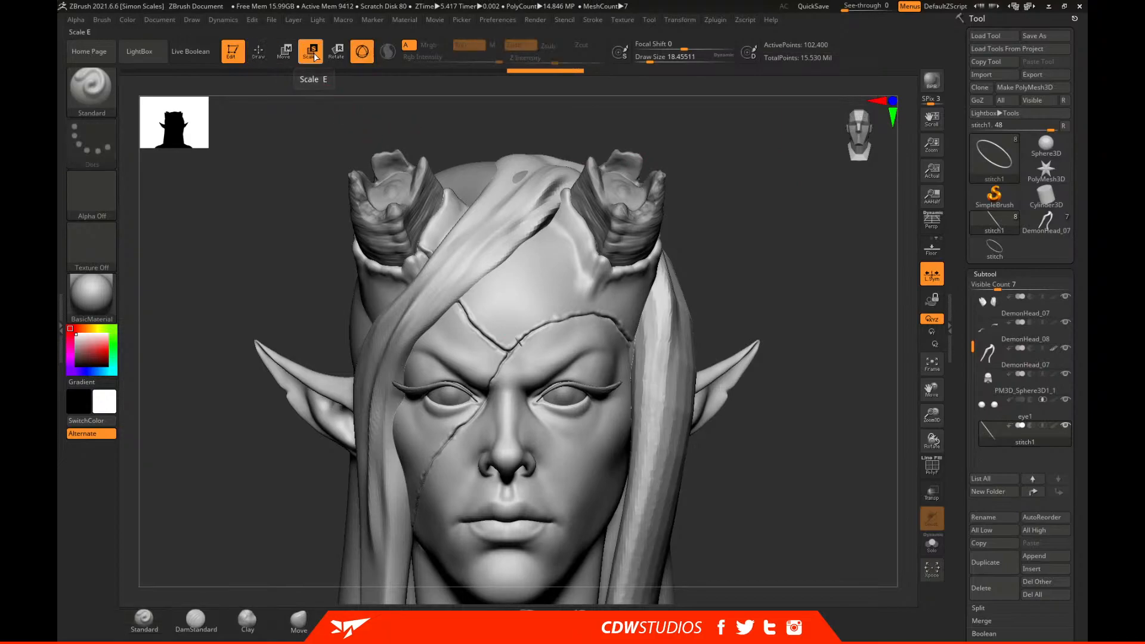
left_click_drag(758, 198, 866, 447, "alt")
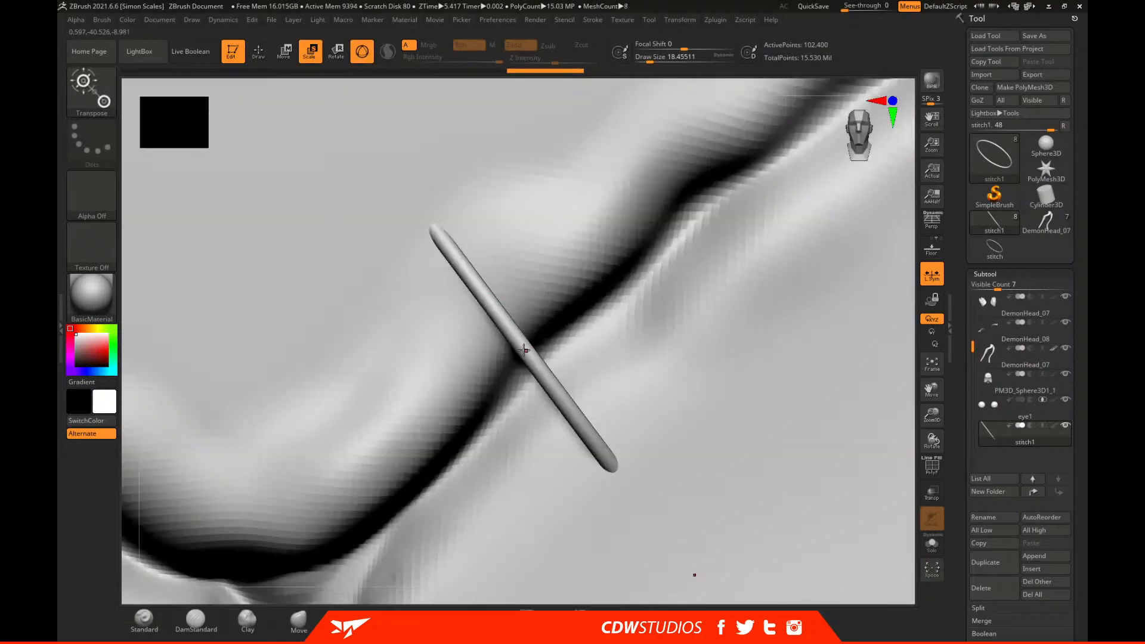
left_click(523, 350)
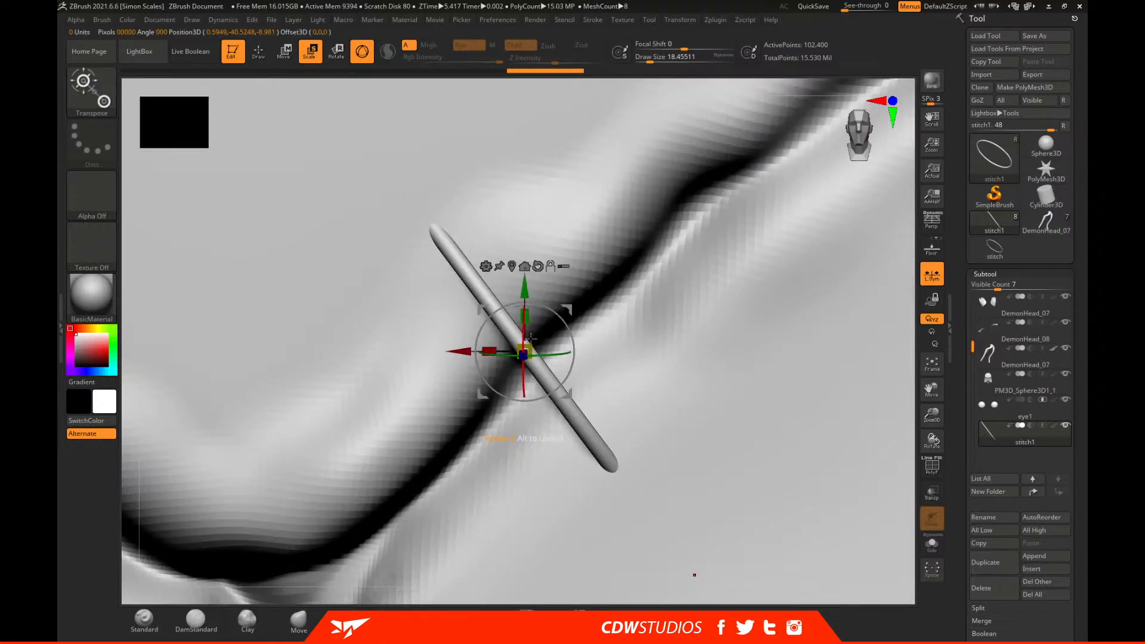
left_click_drag(902, 345, 865, 149, "alt")
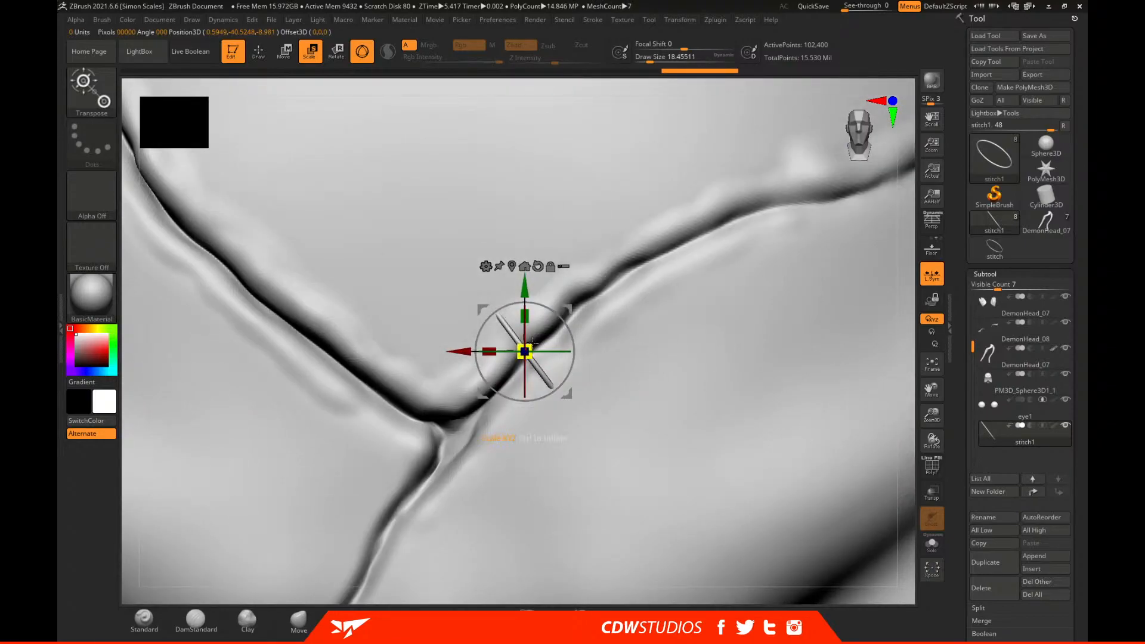
left_click_drag(540, 342, 727, 320)
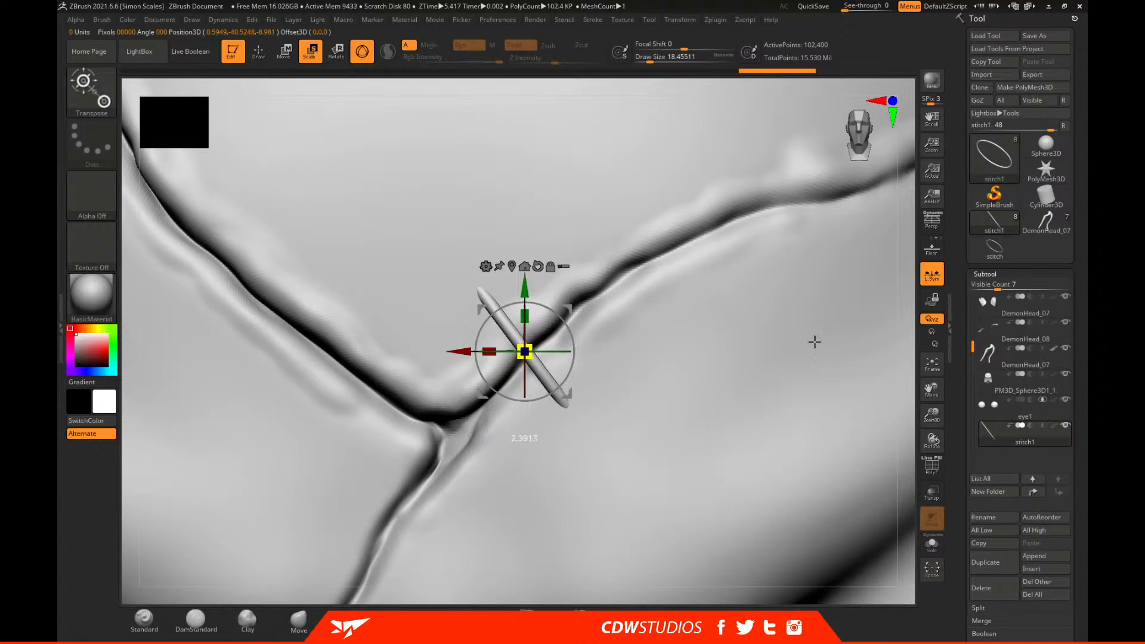
Rotate the stitch slightly so it crosses the forehead scar squarely.
key("f")
mouse_move(758, 240)
left_mouse_down("alt")
mouse_move(791, 353)
mouse_move(873, 389)
left_mouse_up("alt")
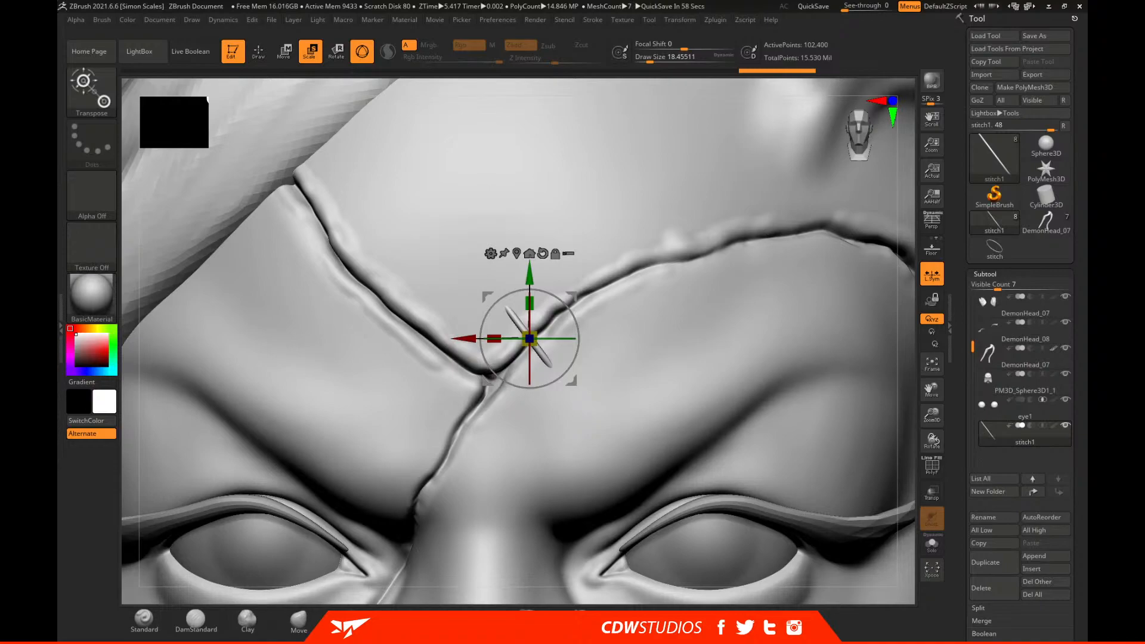
left_click_drag(579, 322, 571, 303)
left_click_drag(896, 280, 835, 316, "alt")
Try to duplicate the stitch along the forehead scar while it still has multiple subdivision levels.
left_click_drag(580, 295, 712, 227, "alt")
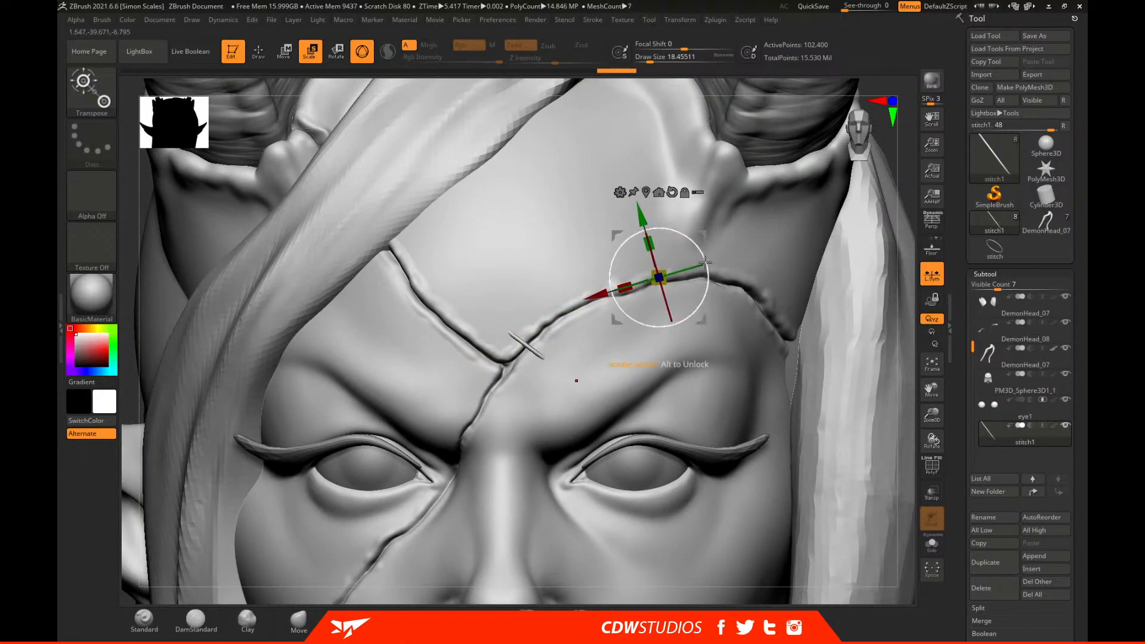
left_click_drag(906, 201, 703, 287)
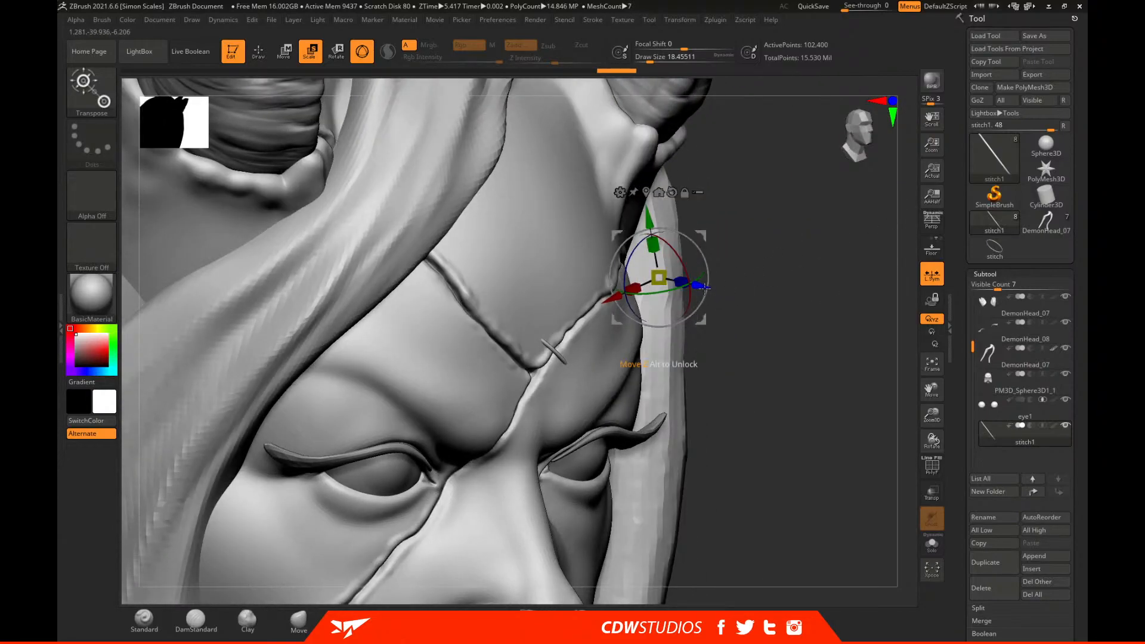
key("ctrl+z")
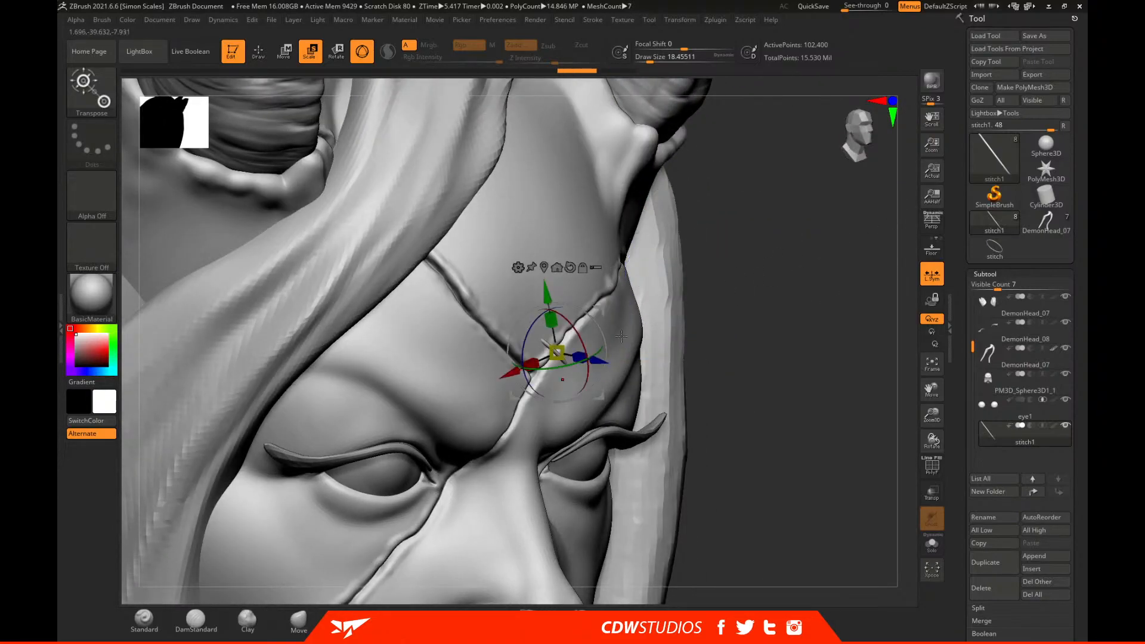
left_click_drag(521, 369, 571, 349)
left_click_drag(805, 294, 793, 331)
key("q")
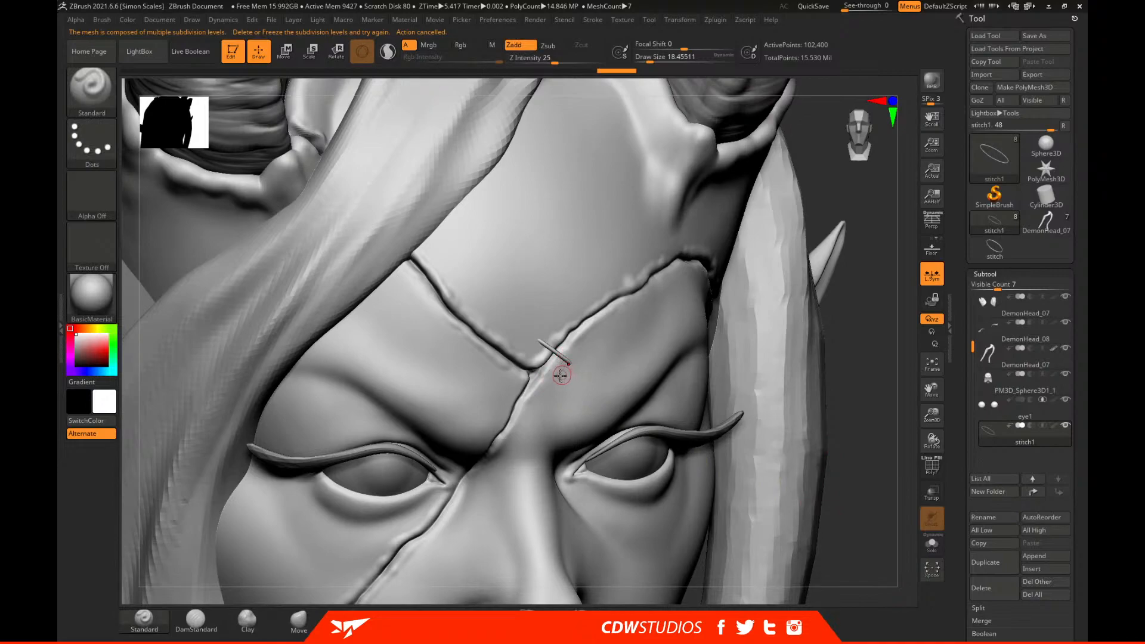
key("w")
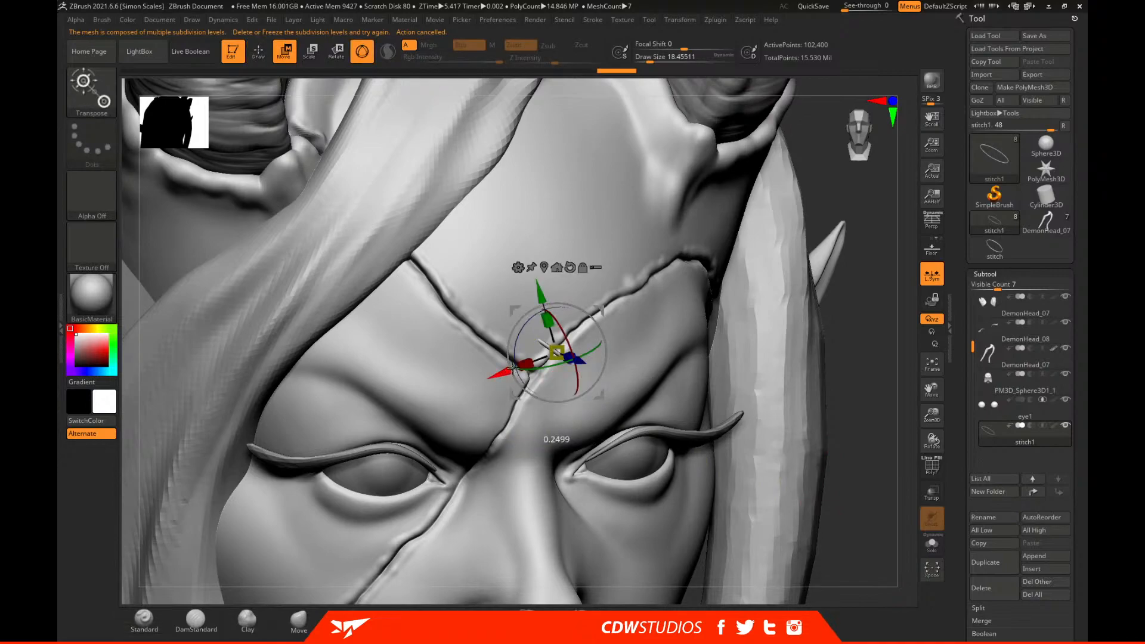
left_click_drag(860, 376, 835, 363)
Delete the stitch's lower subdivision levels.
left_click(992, 274)
left_click(995, 286)
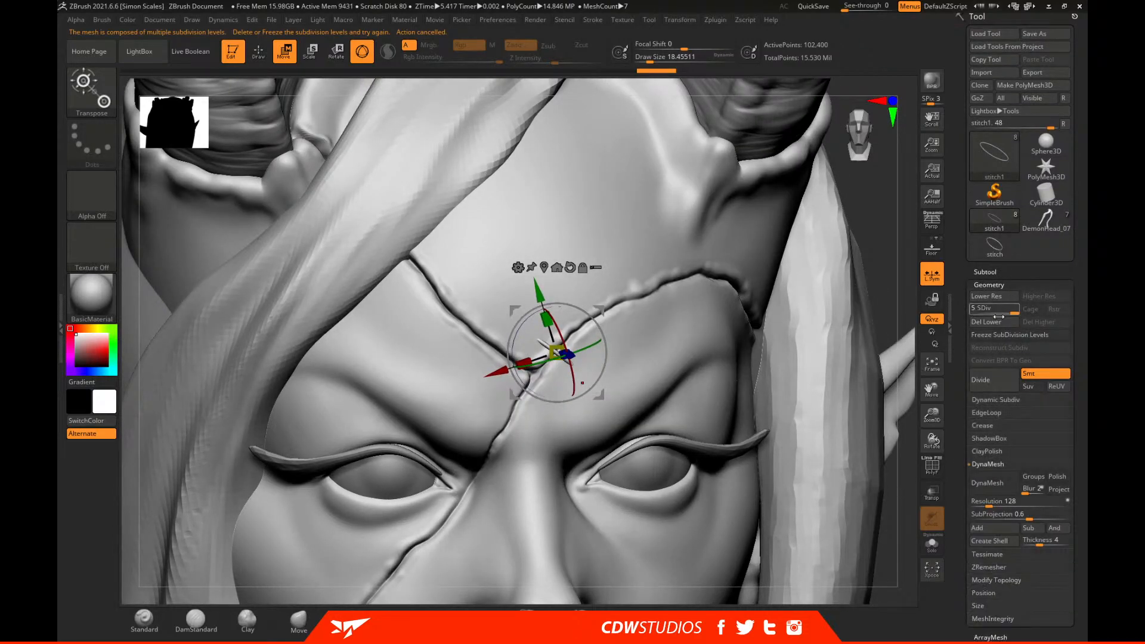
left_click(991, 322)
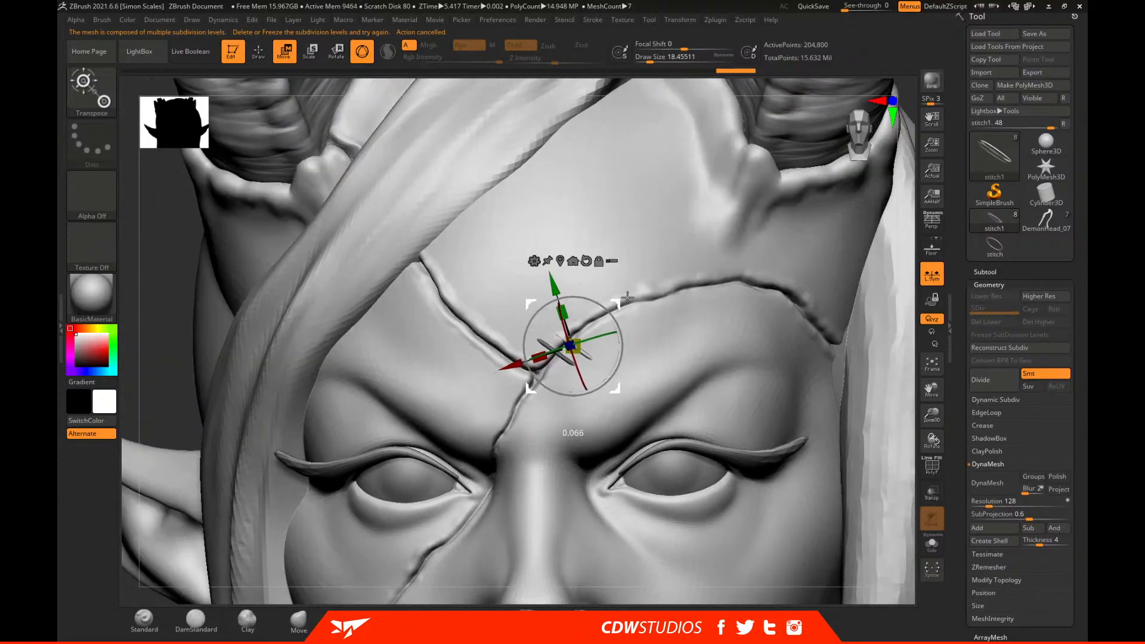
Place a second copy of the stitch further along the forehead scar, rotating and moving it to follow the skin.
left_click_drag(596, 289, 672, 260)
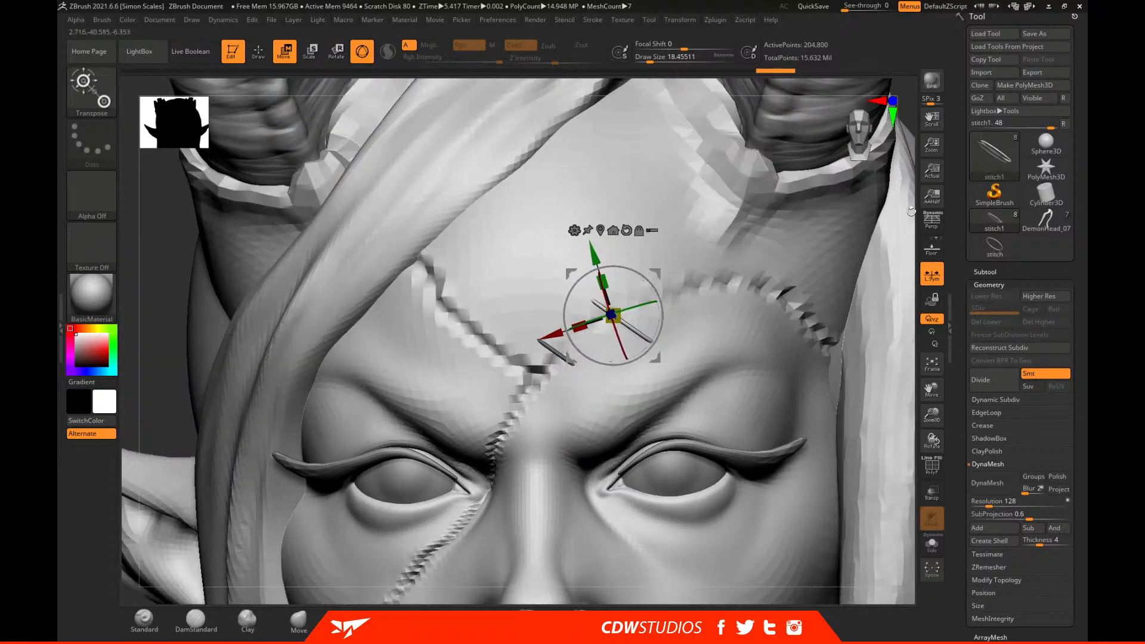
left_click_drag(901, 268, 910, 154)
mouse_move(631, 282)
left_mouse_down()
mouse_move(644, 279)
mouse_move(623, 264)
left_mouse_up()
left_click_drag(660, 214, 640, 346)
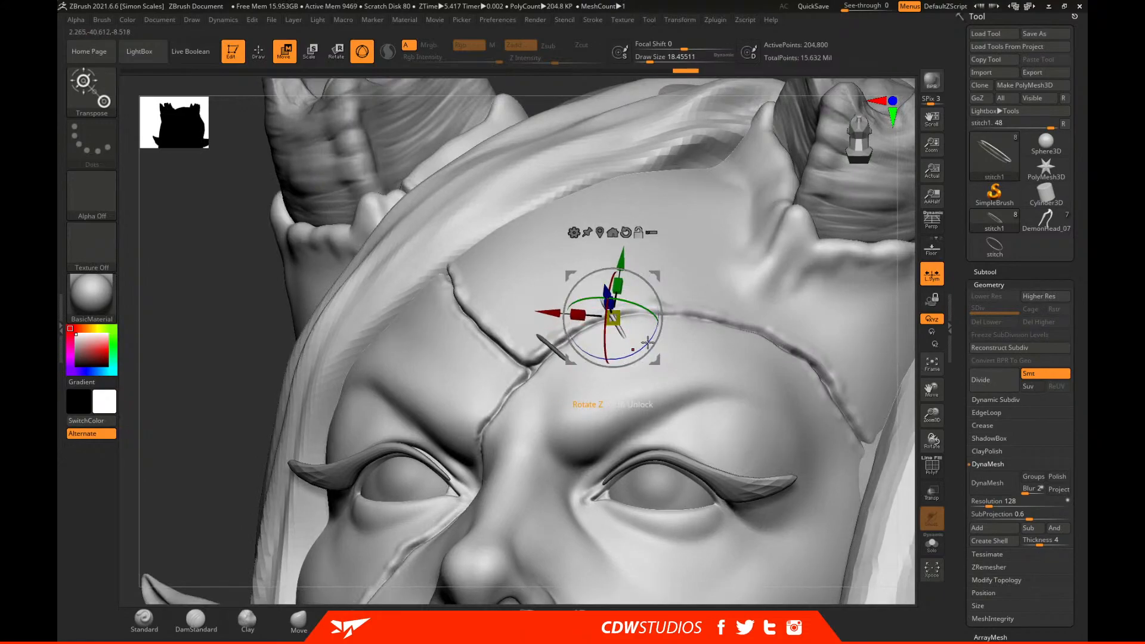
mouse_move(907, 235)
left_mouse_down()
mouse_move(931, 230)
mouse_move(916, 227)
left_mouse_up()
left_click_drag(596, 293, 595, 291)
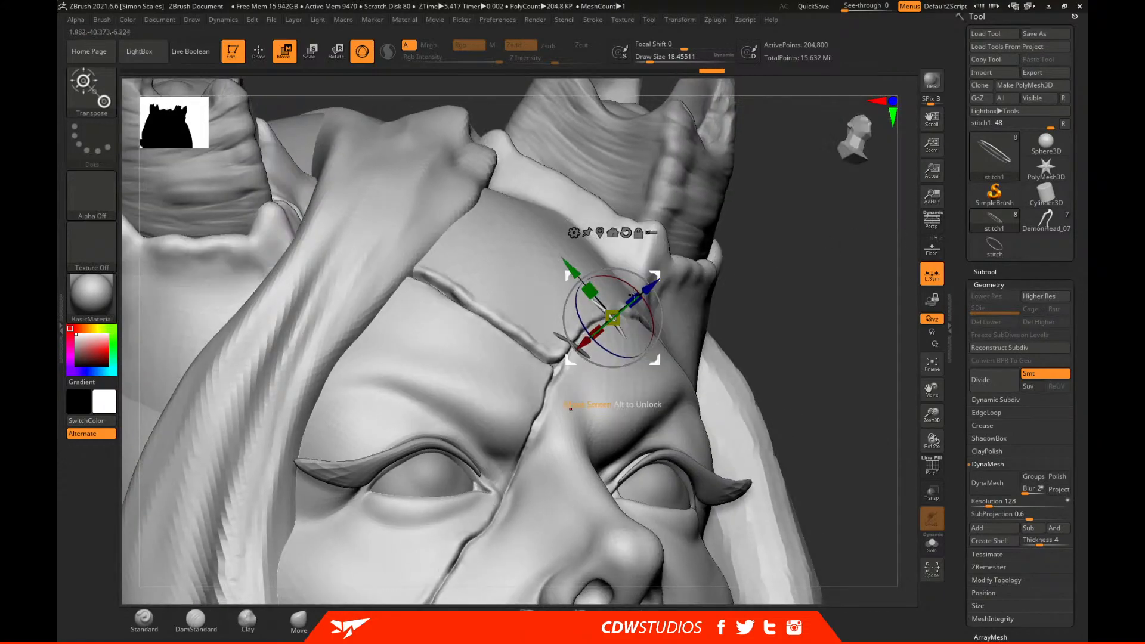
left_click_drag(661, 248, 664, 284)
left_click_drag(554, 354, 563, 348)
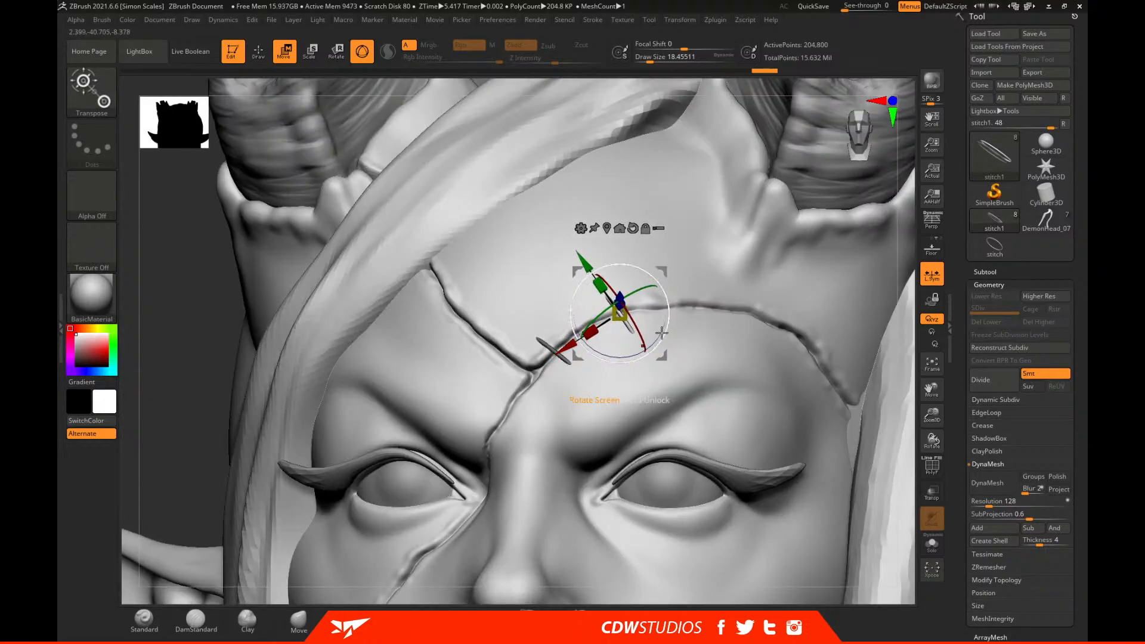
left_click_drag(651, 341, 652, 325)
left_click(924, 371)
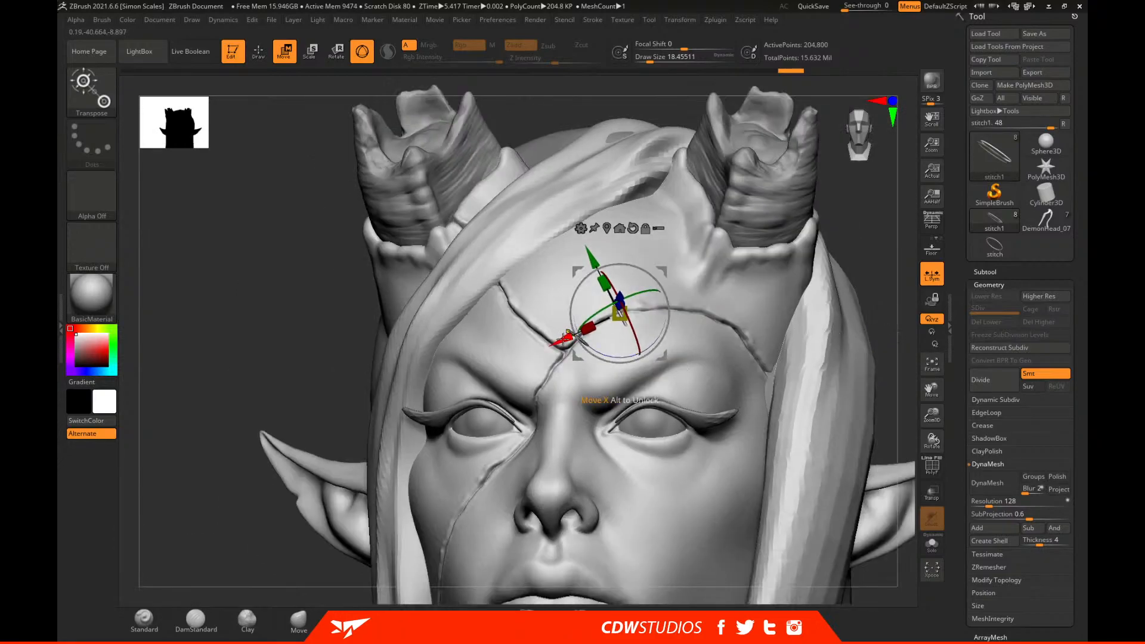
Duplicate the stitch twice more along the forehead scar towards the temple.
left_click_drag(563, 339, 590, 327, "ctrl")
left_click_drag(879, 285, 723, 346)
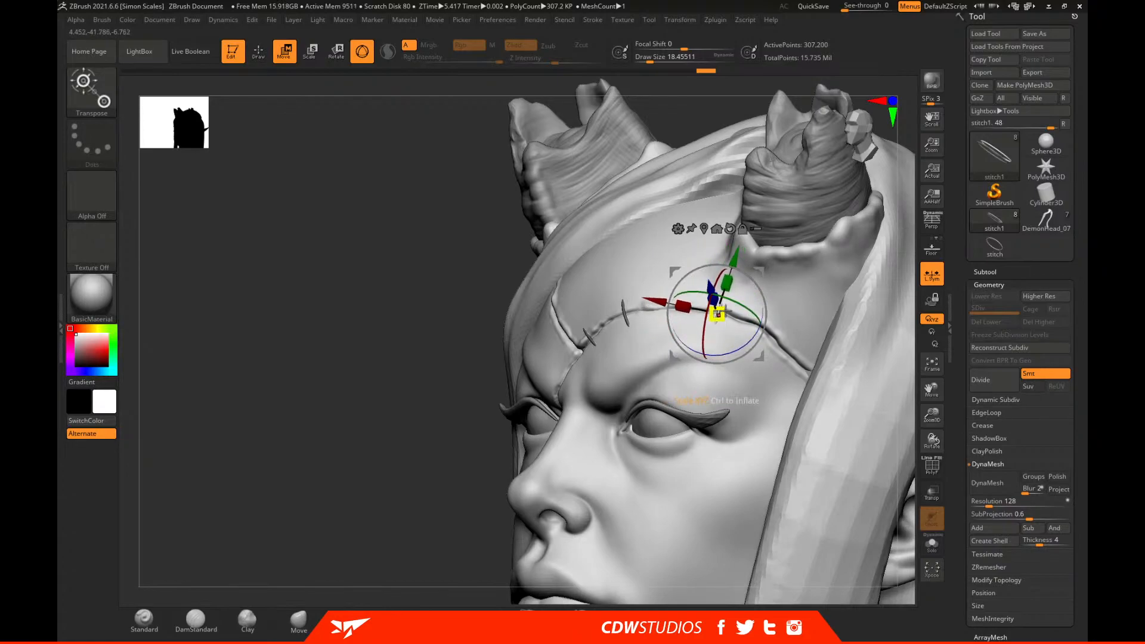
mouse_move(779, 302)
right_mouse_down()
mouse_move(917, 316)
mouse_move(760, 305)
right_mouse_up()
left_click_drag(656, 309, 920, 301)
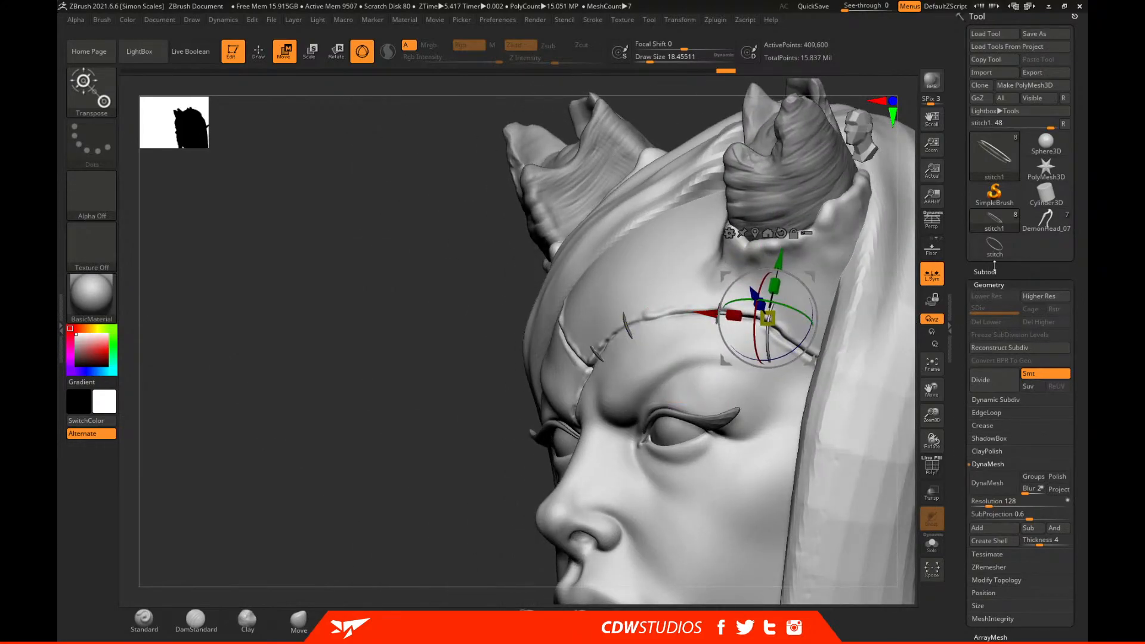
Hide the hair covering the temple end of the scar.
left_click(985, 271)
left_click(1065, 381)
left_click(1065, 371)
left_click_drag(812, 325, 782, 341)
Rotate, move and slightly scale the stitch nearest the temple so it sits across the forehead scar and follows the skin.
left_click_drag(483, 447, 555, 385)
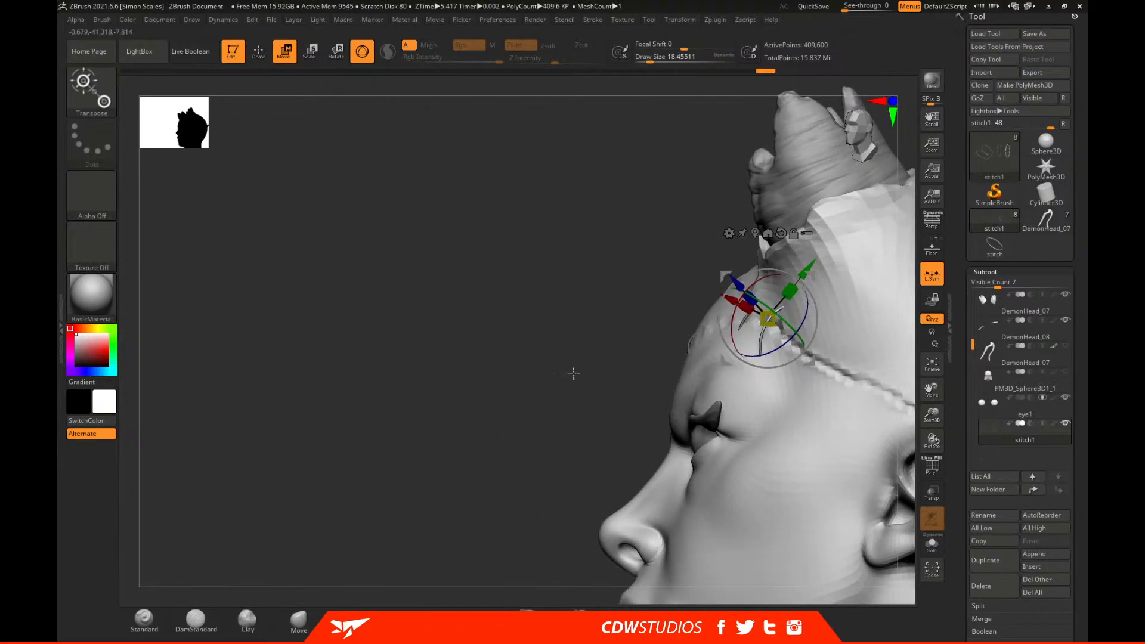
left_click_drag(729, 290, 564, 346)
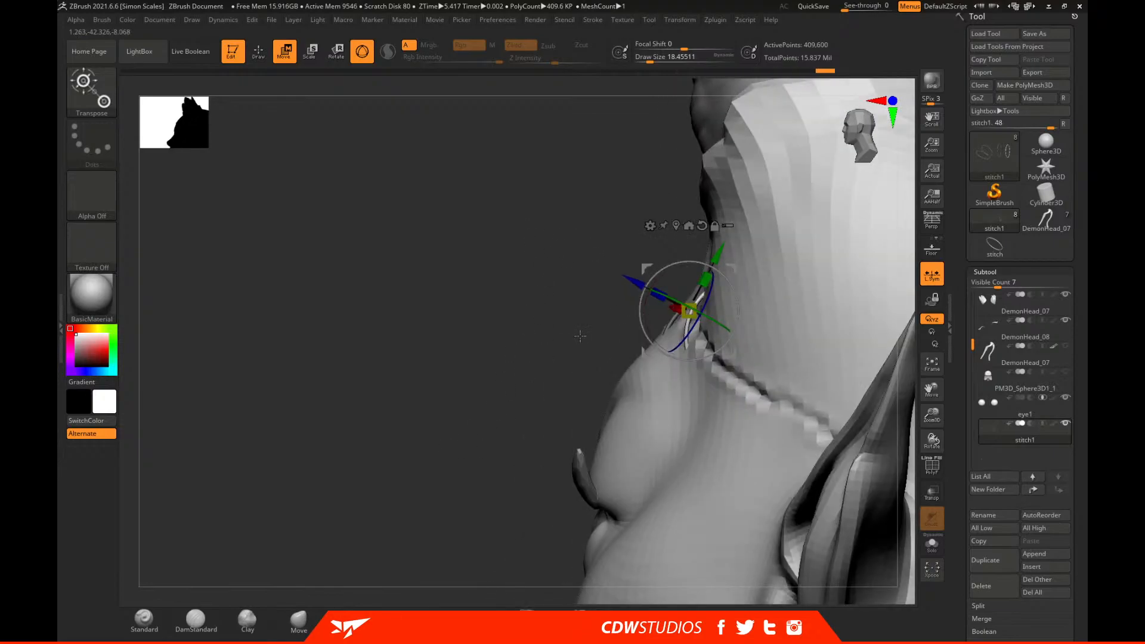
left_click_drag(646, 268, 648, 270)
left_click_drag(588, 230, 710, 347)
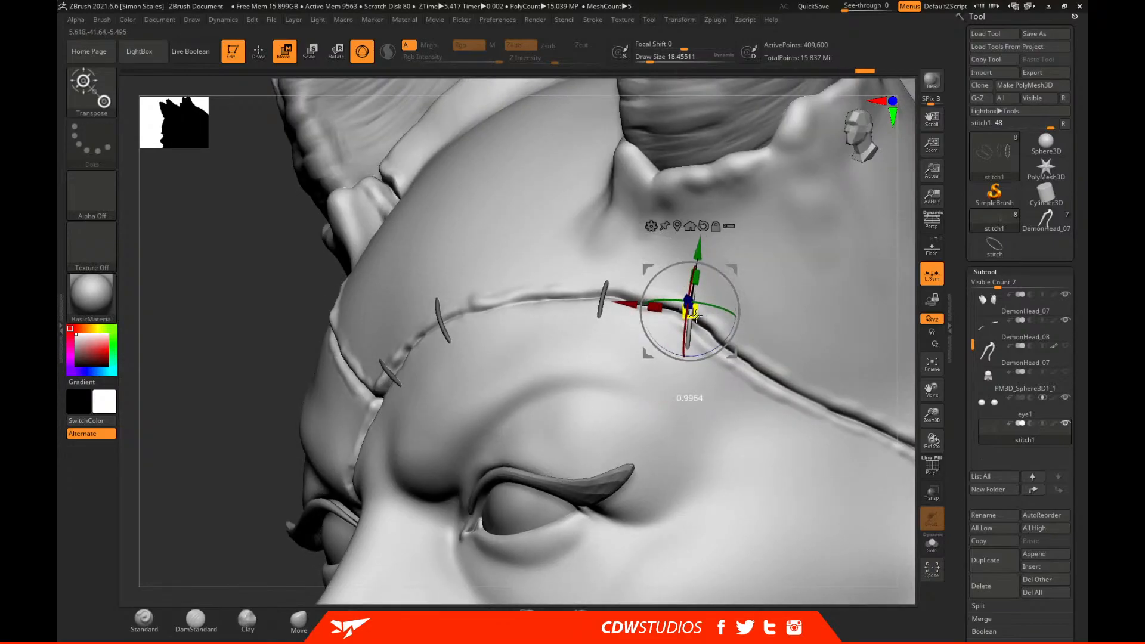
left_click_drag(680, 330, 681, 328)
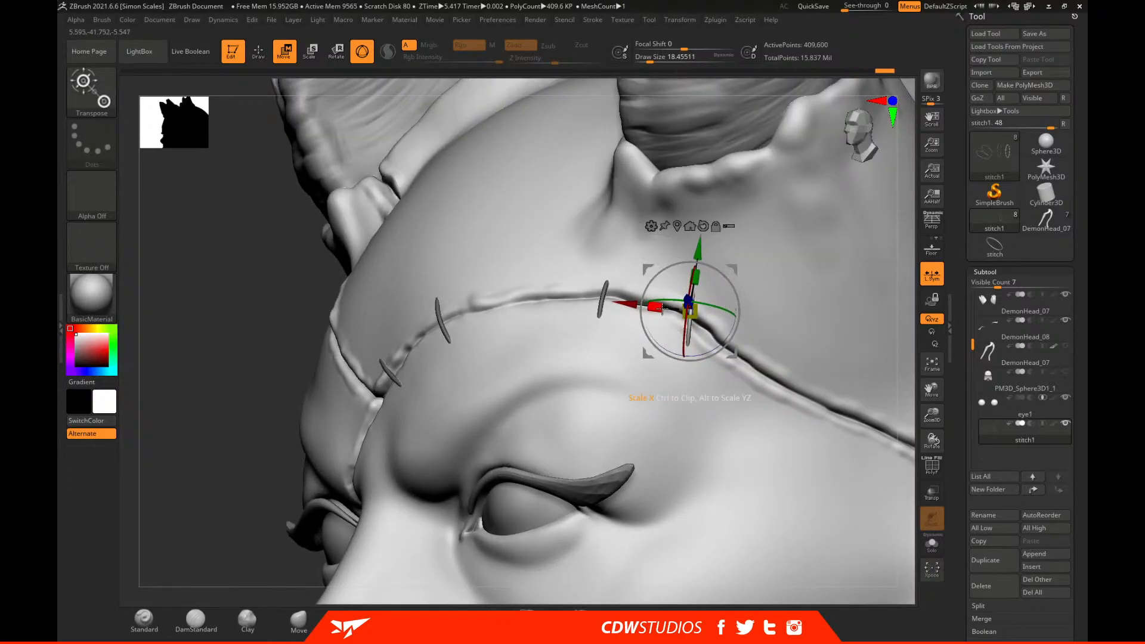
Duplicate the stitch further down the scar towards the ear, moving and rotating the copy to follow the side of the head.
left_click_drag(909, 332, 787, 303, "alt")
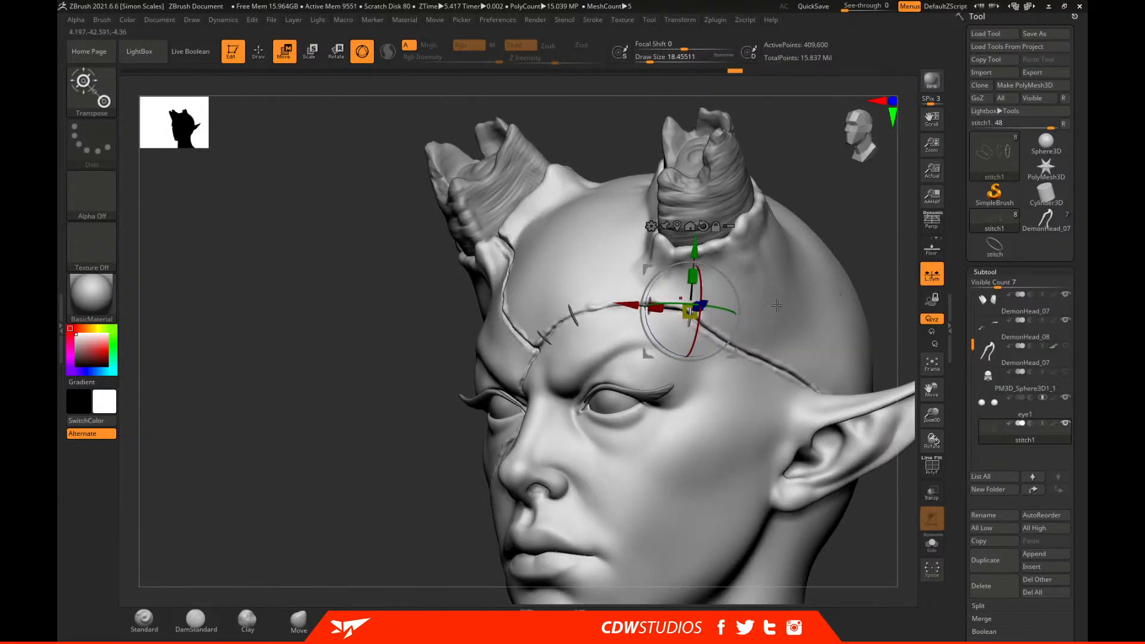
left_click_drag(734, 272, 787, 308, "ctrl")
left_click_drag(879, 296, 883, 200)
left_click_drag(751, 291, 748, 310)
left_click_drag(883, 295, 825, 300)
mouse_move(775, 379)
left_mouse_down()
mouse_move(748, 375)
mouse_move(756, 392)
left_mouse_up()
left_click_drag(797, 339, 894, 313)
Duplicate the stitch beside the scar junction onto the scar section between the brows, and move and rotate it to fit the skin.
left_click_drag(813, 316, 886, 203, "alt")
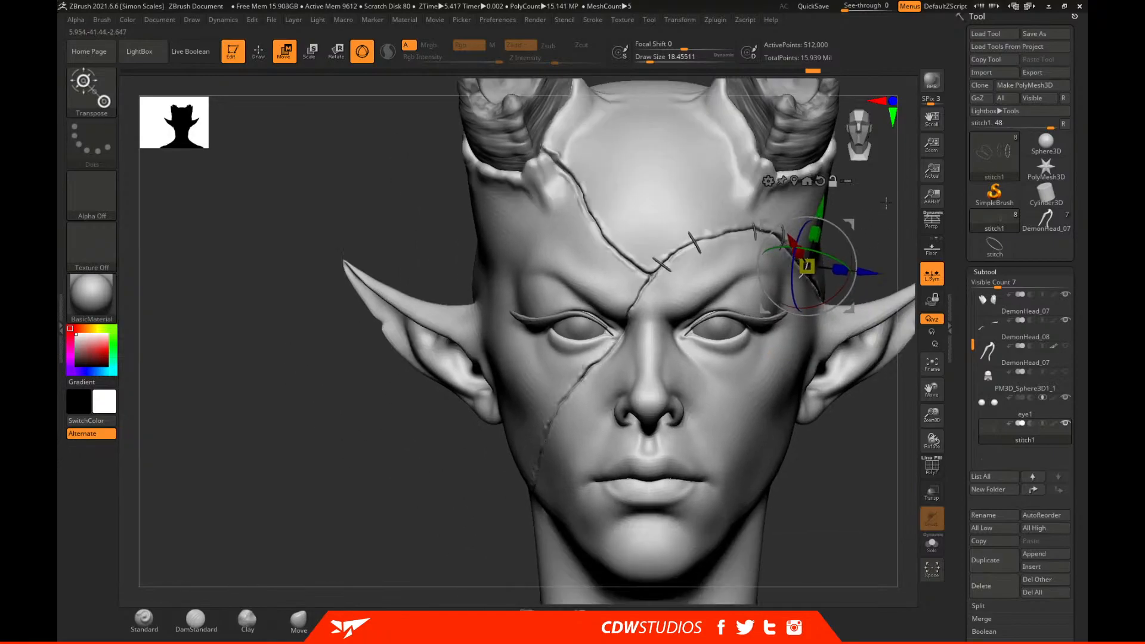
left_click(661, 264)
left_click_drag(869, 468, 883, 483, "ctrl")
left_click_drag(868, 269, 675, 295, "alt")
mouse_move(286, 222)
left_mouse_down("ctrl")
mouse_move(733, 492)
mouse_move(737, 357)
mouse_move(381, 216)
left_mouse_up("ctrl")
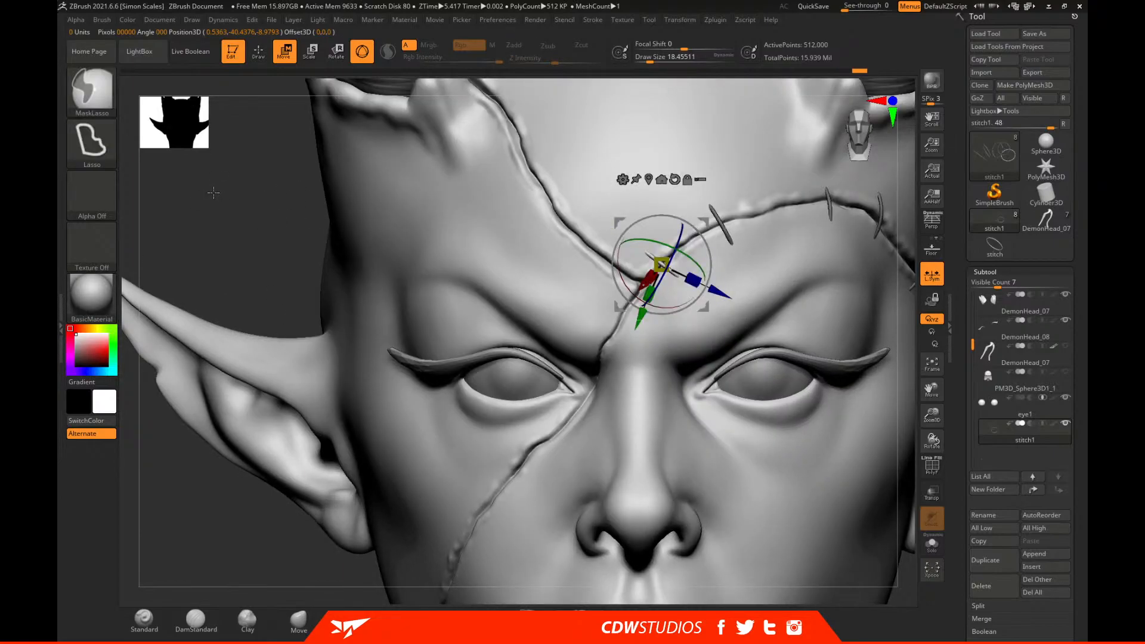
left_click_drag(709, 218, 666, 281, "alt")
left_click_drag(907, 248, 900, 237)
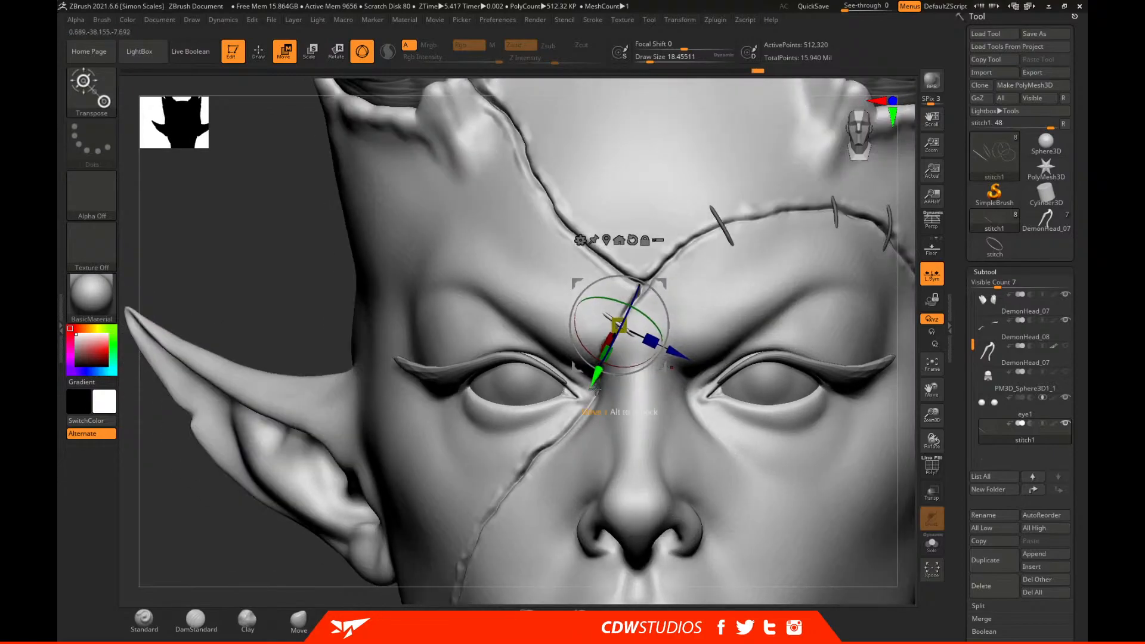
left_click_drag(671, 277, 680, 265)
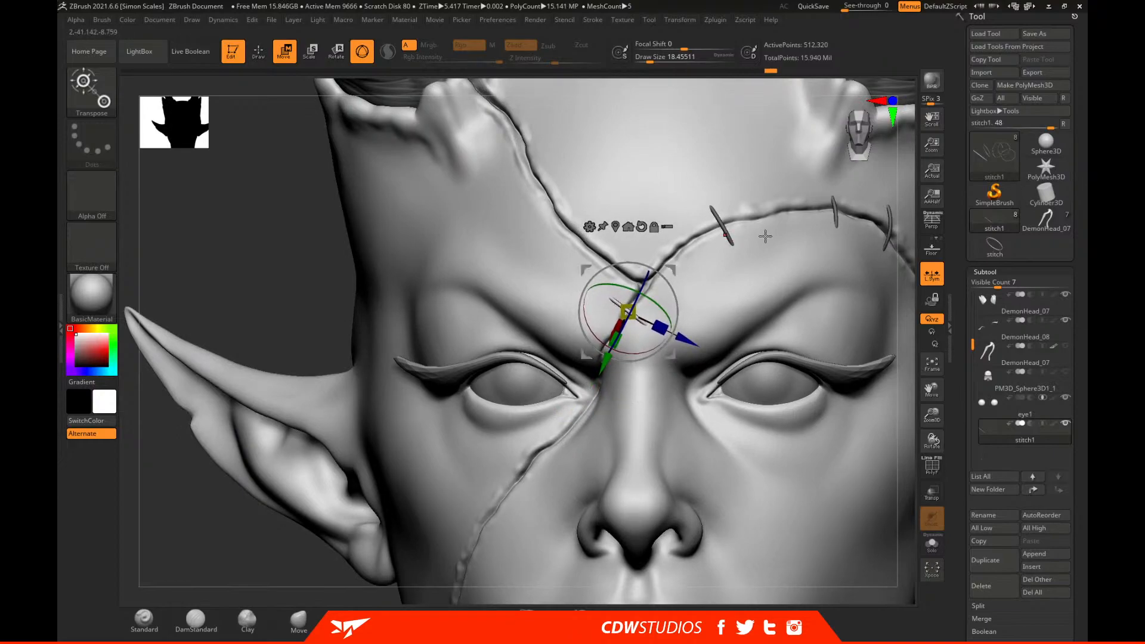
left_click_drag(916, 220, 614, 348)
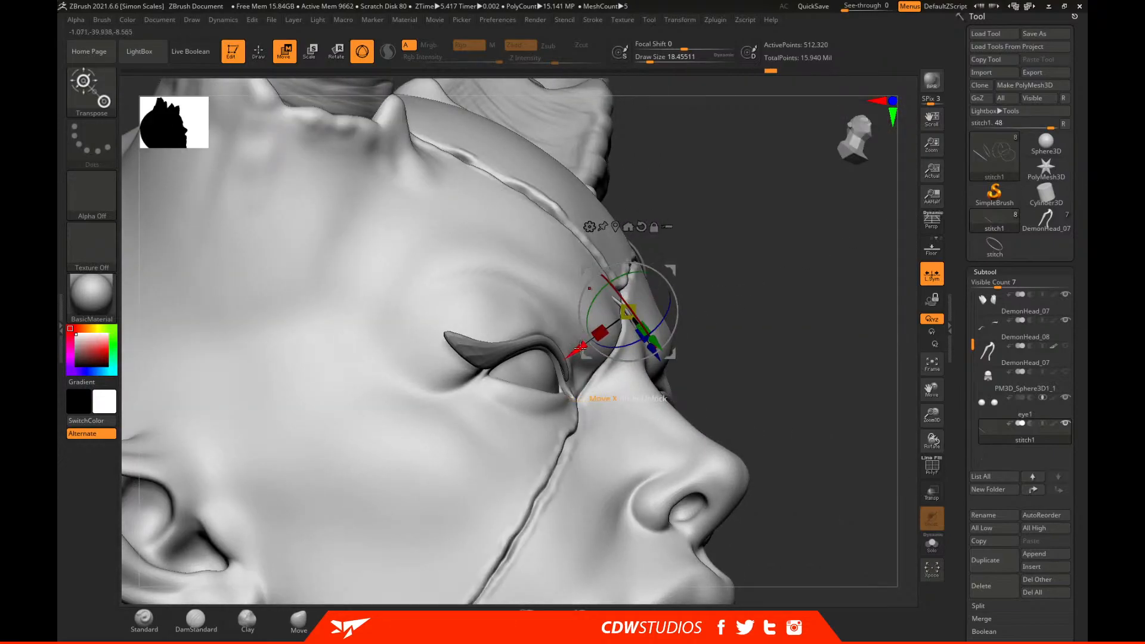
left_click_drag(847, 325, 730, 310)
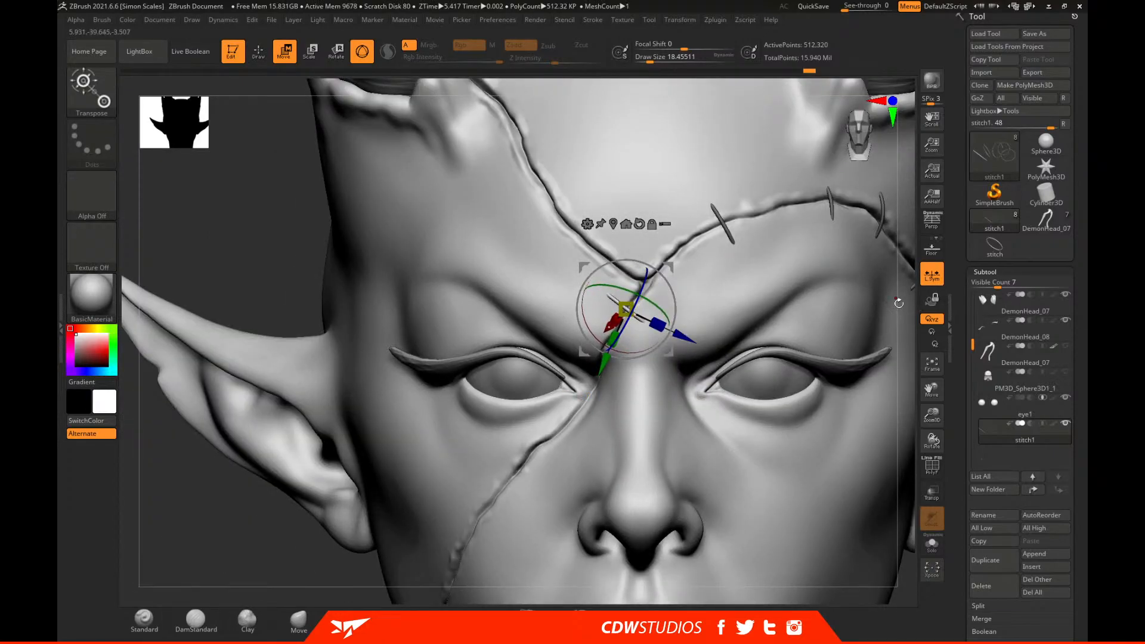
Place another copy of the stitch on the scar branch rising from the junction to the character's right horn, rotating it across the scar.
left_click_drag(906, 304, 877, 272, "alt")
left_click_drag(672, 267, 656, 214)
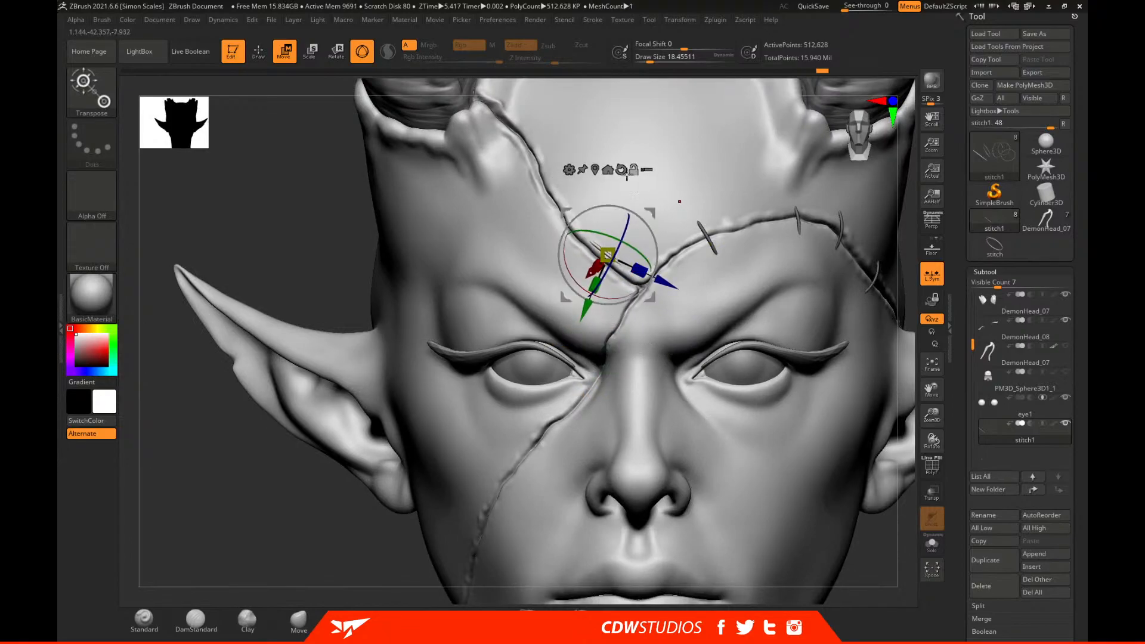
left_click_drag(646, 190, 645, 189)
left_click_drag(650, 214, 651, 219)
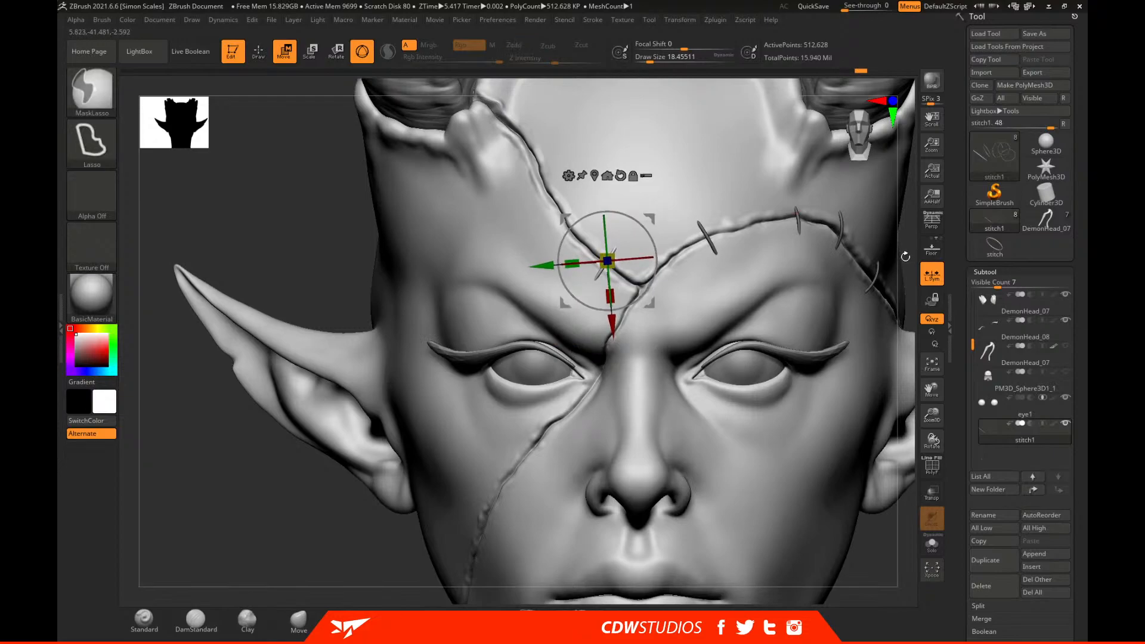
Undo the latest changes to the newest stitch on the forehead seam.
key("ctrl+z")
key("ctrl+z")
key("ctrl+z")
key("ctrl+z")
key("ctrl+z")
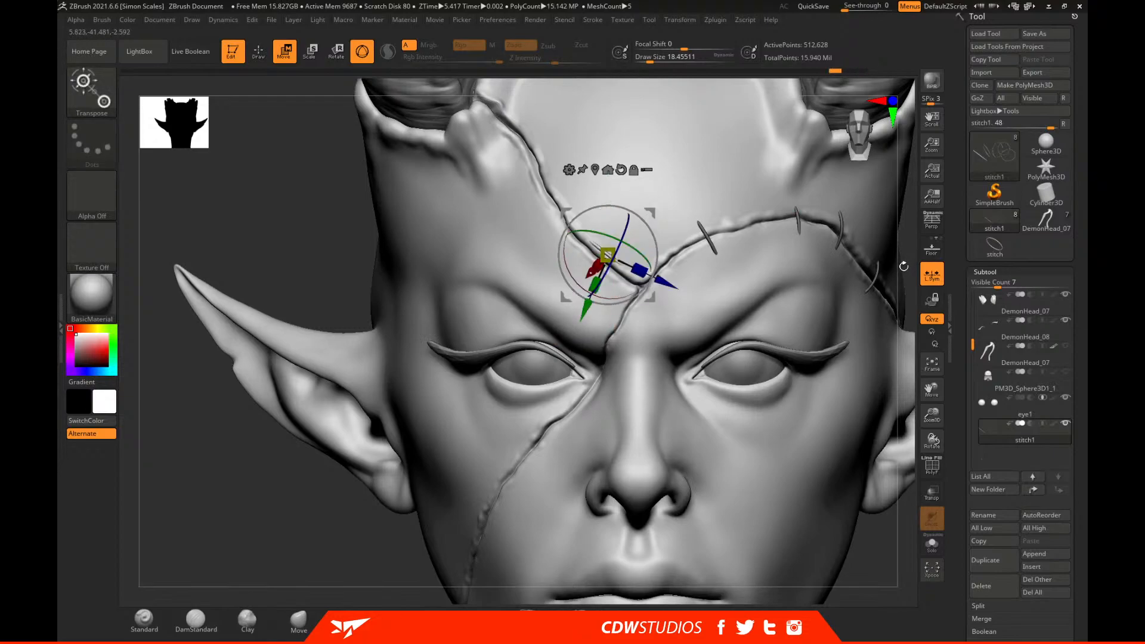
mouse_move(671, 268)
left_mouse_down()
mouse_move(669, 248)
mouse_move(667, 264)
left_mouse_up()
key("ctrl+z")
left_click_drag(683, 337, 655, 325)
key("ctrl+z")
left_click_drag(902, 274, 893, 240)
mouse_move(674, 277)
left_mouse_down()
mouse_move(683, 257)
mouse_move(679, 271)
left_mouse_up()
key("ctrl+z")
left_click_drag(601, 354, 615, 332)
key("ctrl+z")
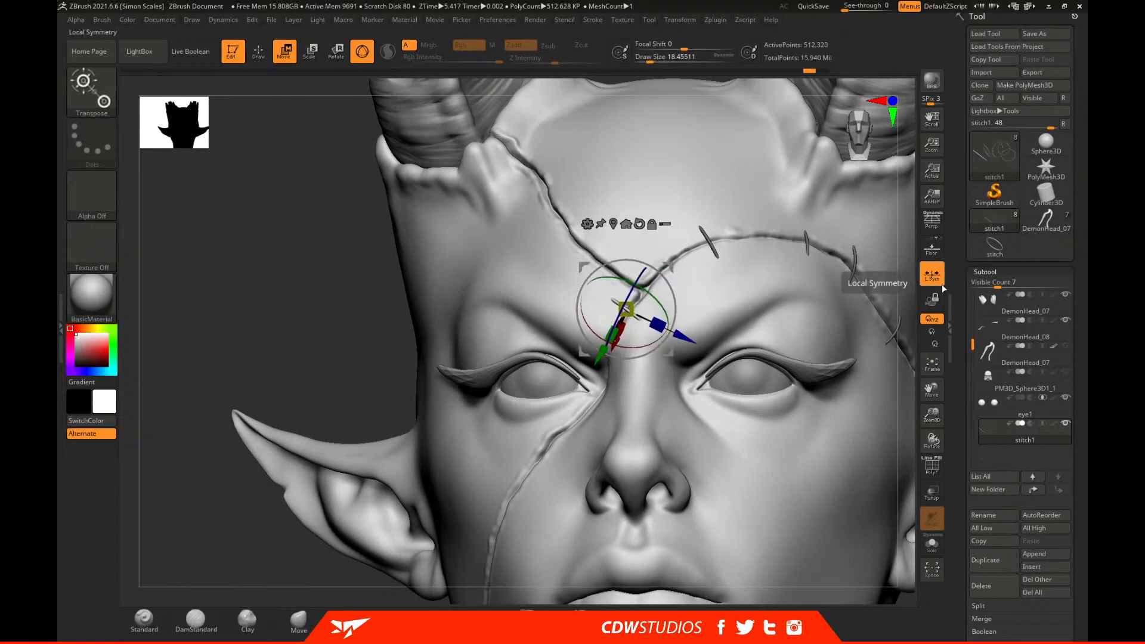
Split the unmasked stitch between the brows off the stitch1 subtool into a separate subtool.
left_click(979, 606)
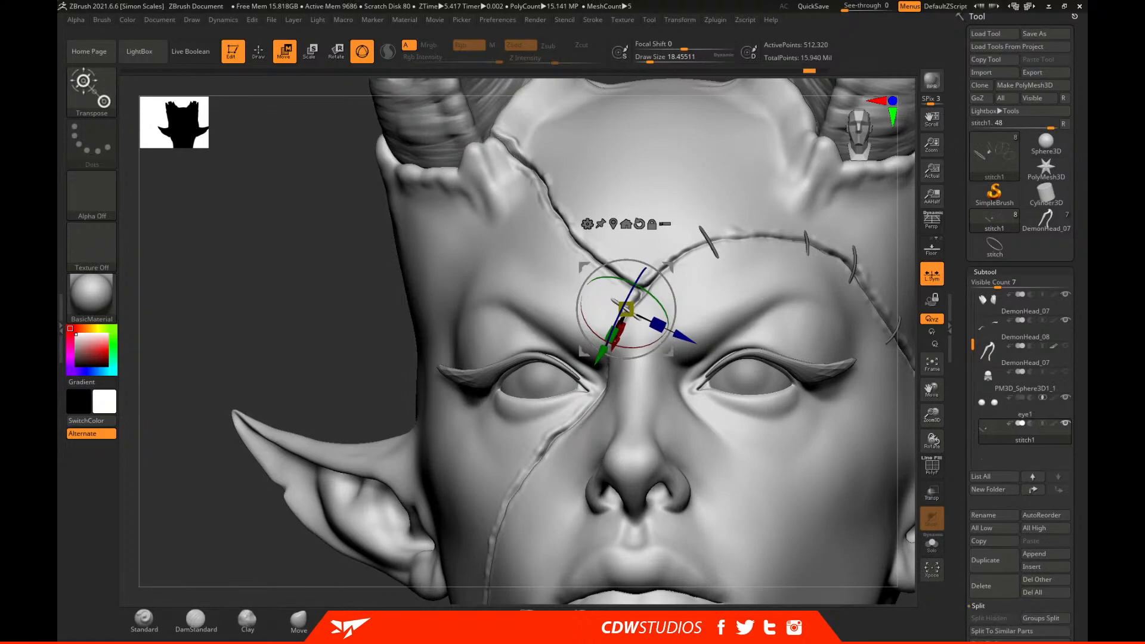
scroll(1072, 505, "down", 5)
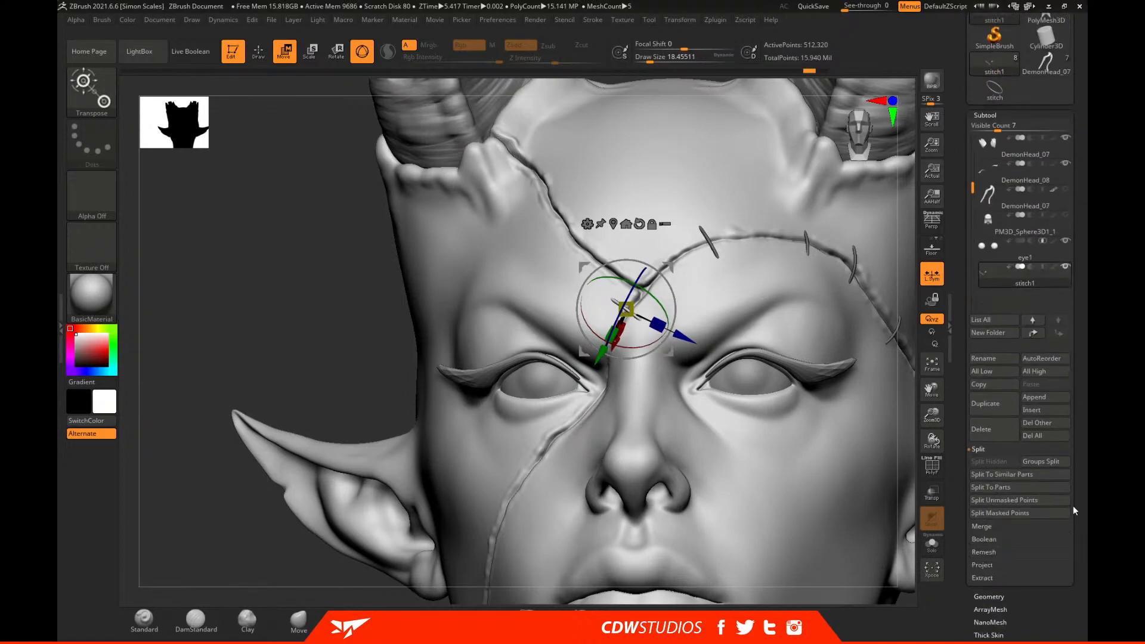
left_click(993, 491)
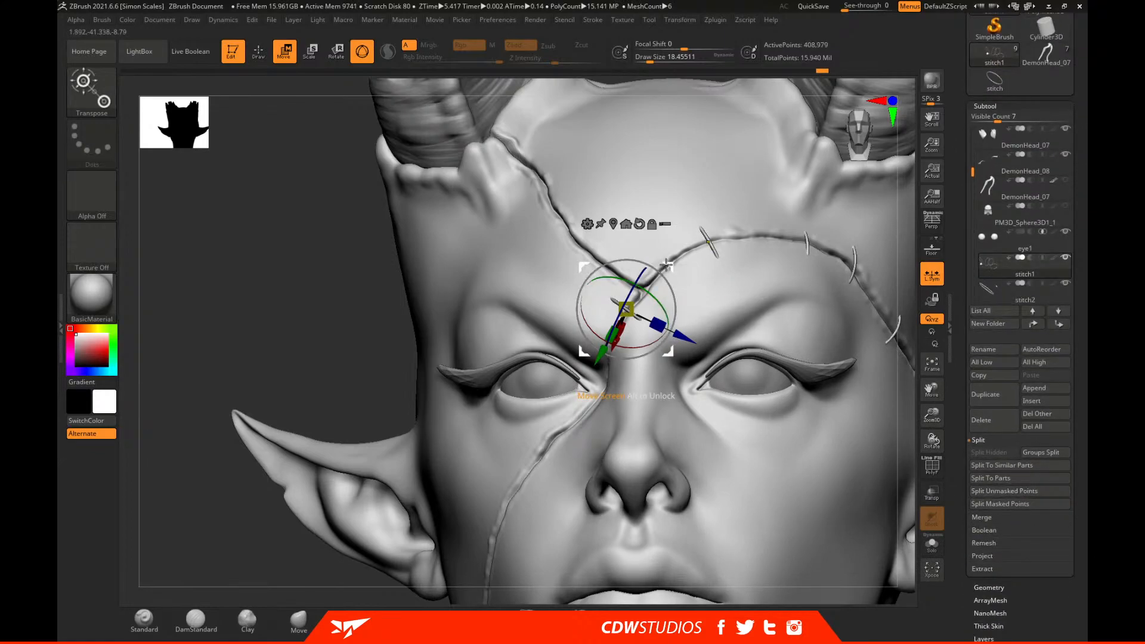
Duplicate the stitch2 mesh onto the start of the forehead seam leading to the horn, and rotate it across the seam.
left_click_drag(669, 267, 662, 234, "ctrl")
left_click(1006, 298)
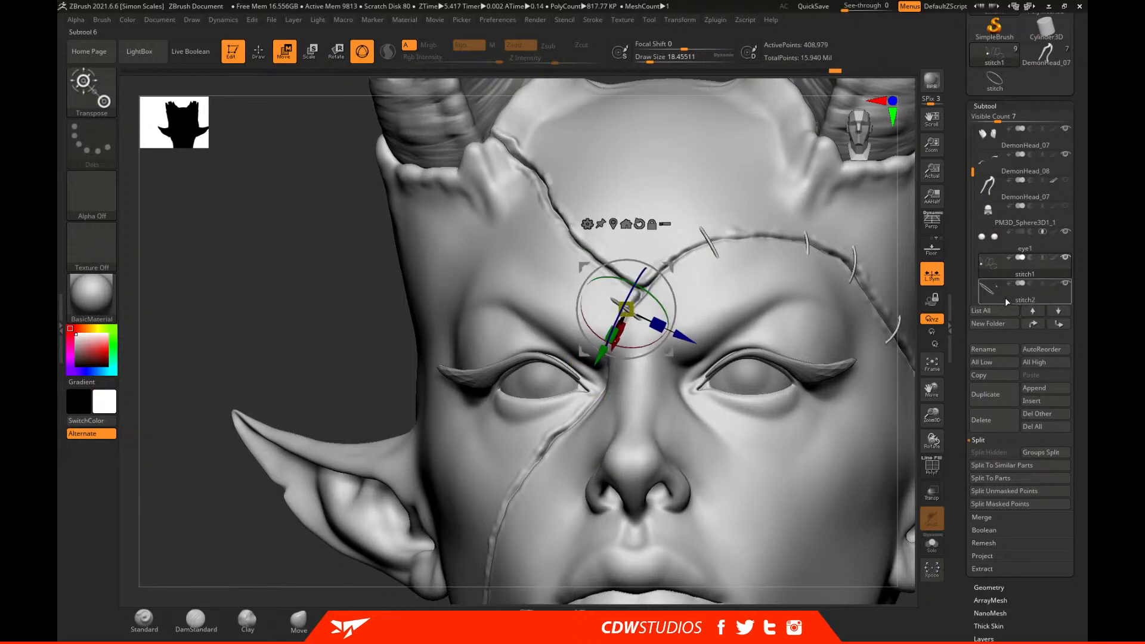
left_click_drag(669, 252, 664, 231)
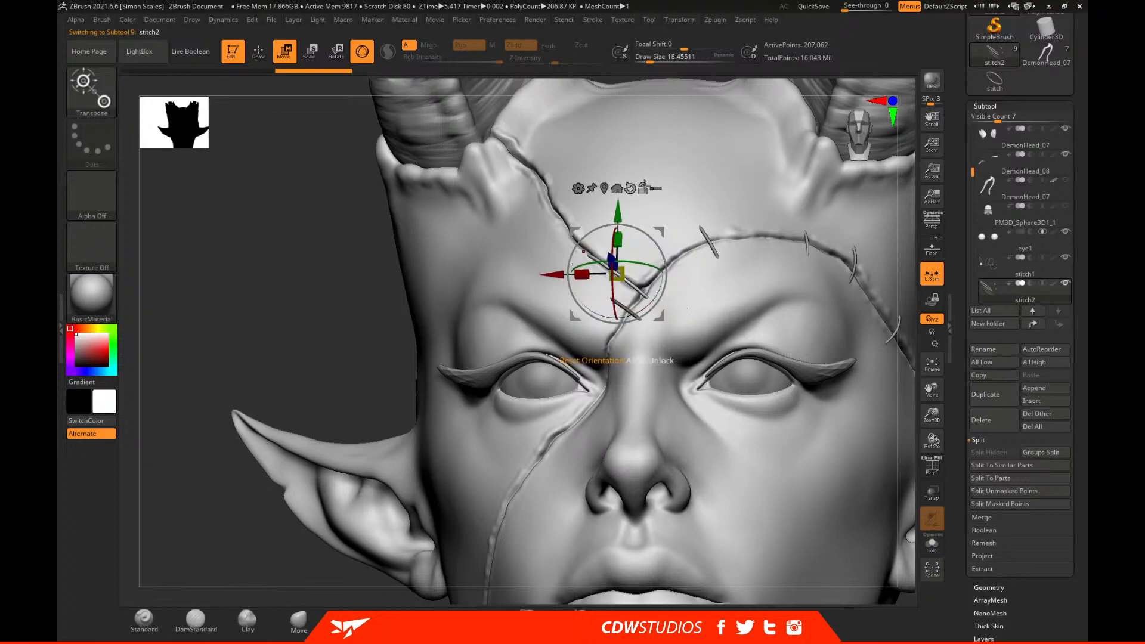
left_click_drag(909, 248, 895, 328, "alt")
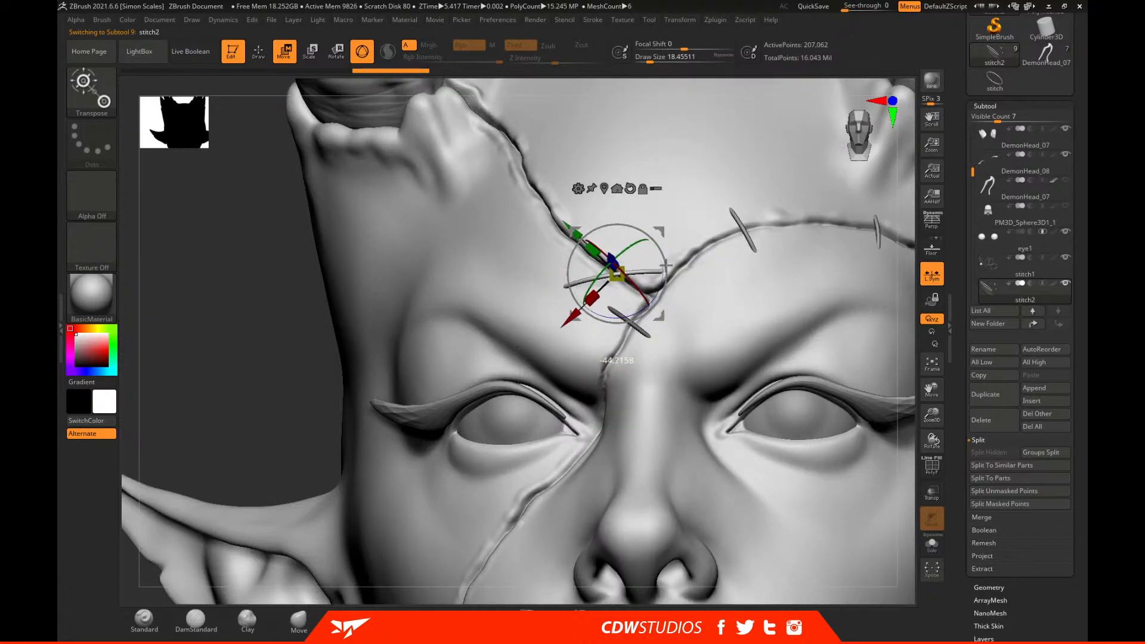
left_click_drag(902, 211, 844, 167)
left_click_drag(587, 236, 670, 236)
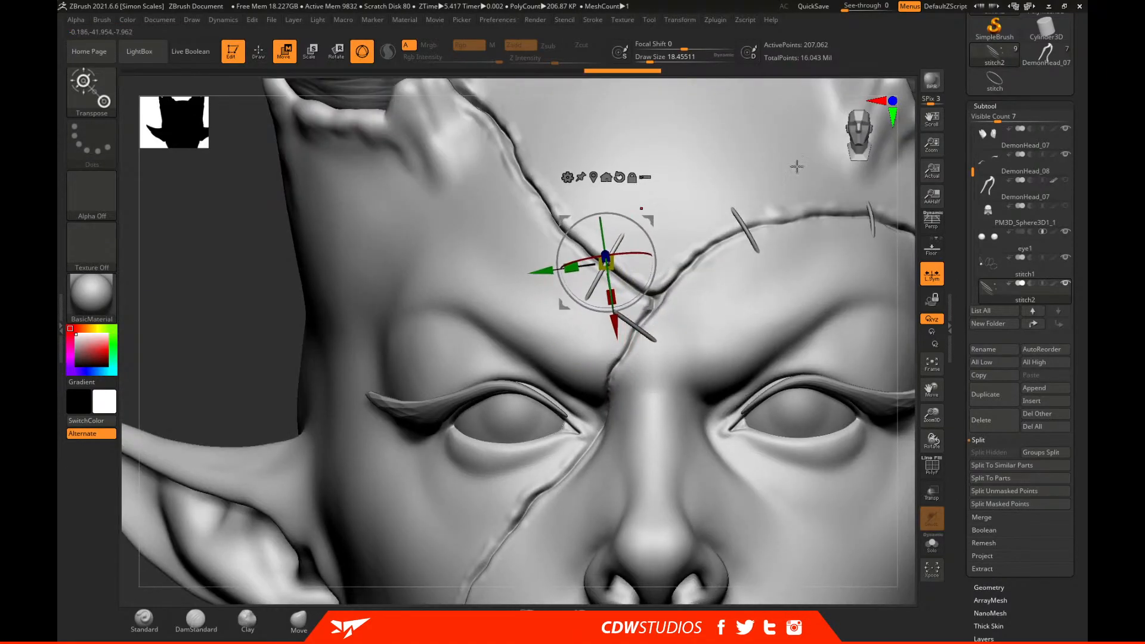
left_click_drag(906, 178, 945, 141)
left_click_drag(624, 235, 633, 222)
Duplicate the stitch farther up the seam toward the horn, and fit it against the curved forehead surface.
left_click_drag(894, 310, 579, 158)
mouse_move(833, 212)
left_mouse_down("alt")
mouse_move(865, 292)
mouse_move(895, 300)
left_mouse_up("alt")
key("q")
key("ctrl+z")
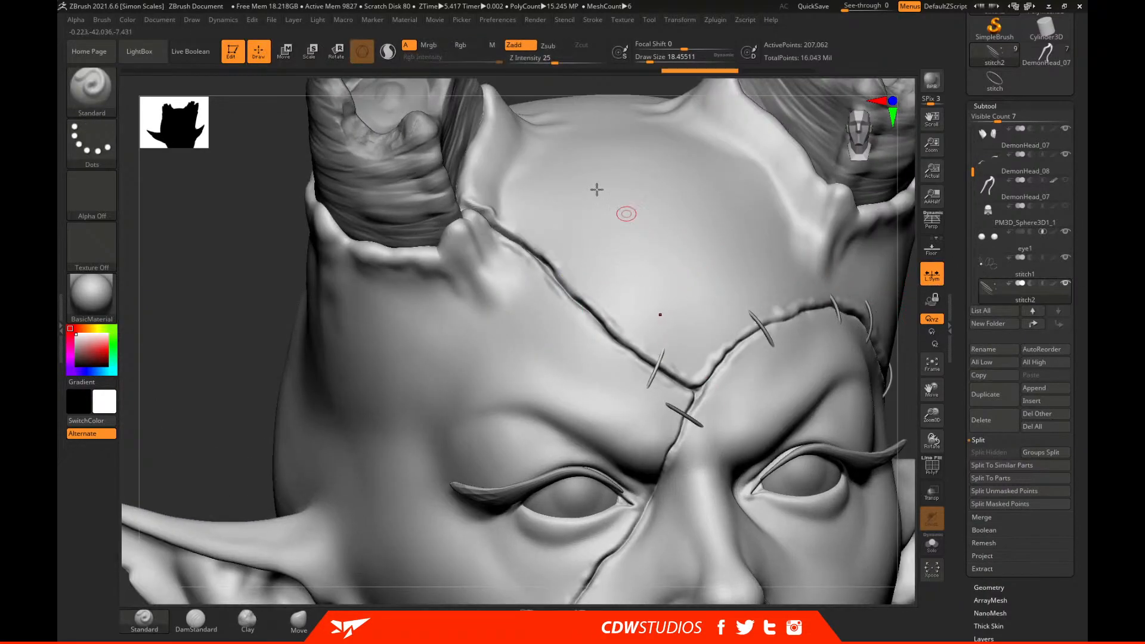
left_click(285, 50)
key("ctrl+shift+z")
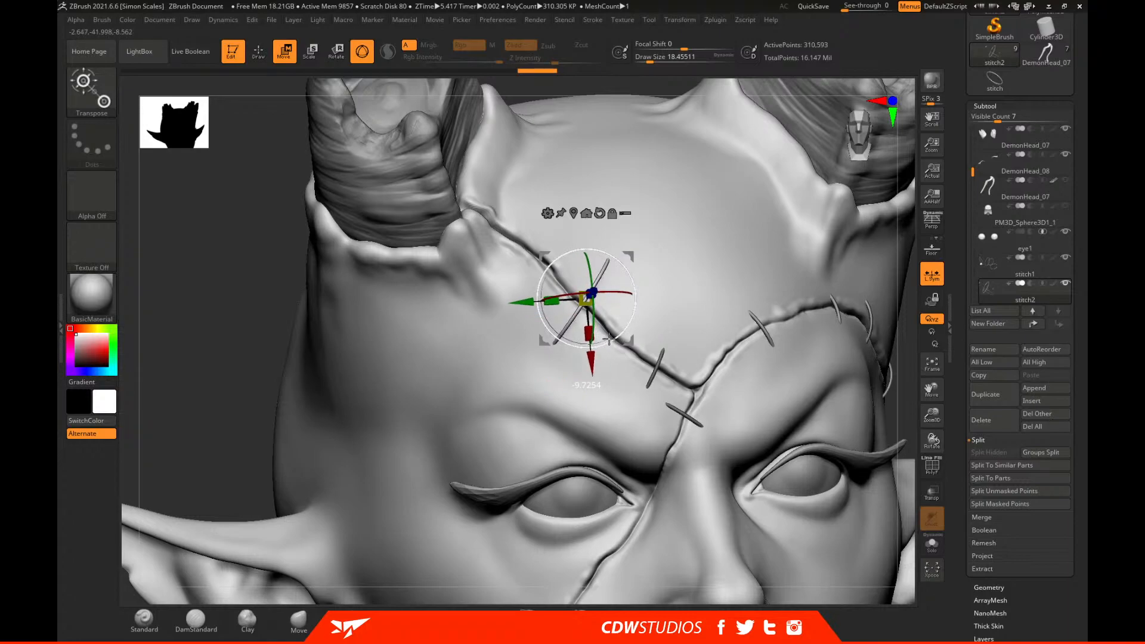
left_click_drag(912, 285, 900, 238)
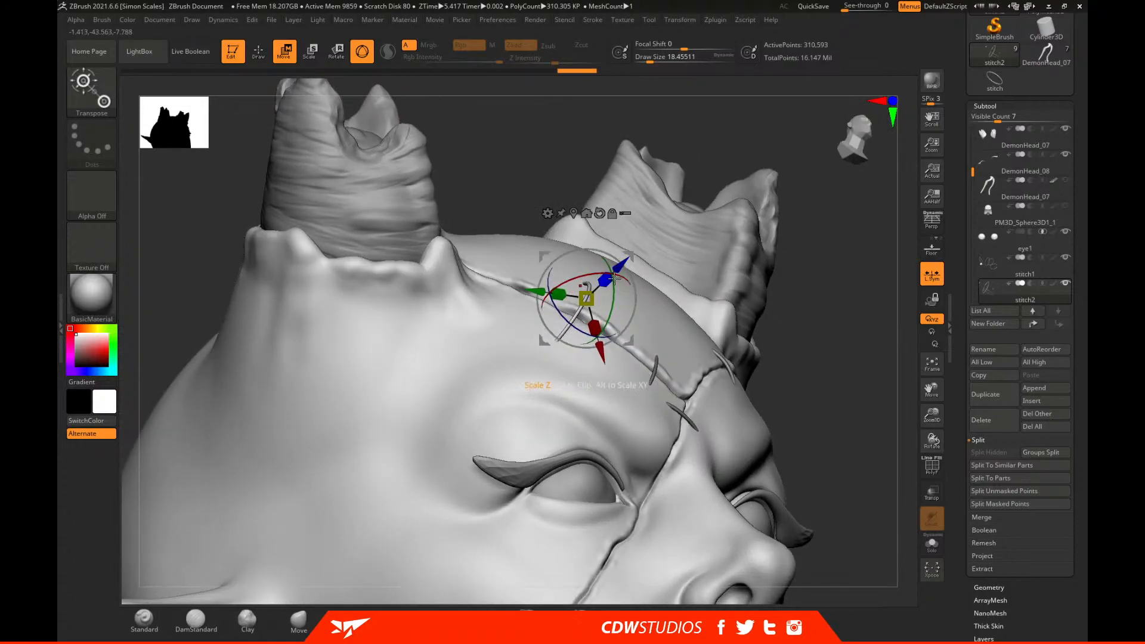
left_click_drag(610, 271, 602, 291)
left_click_drag(834, 316, 813, 317)
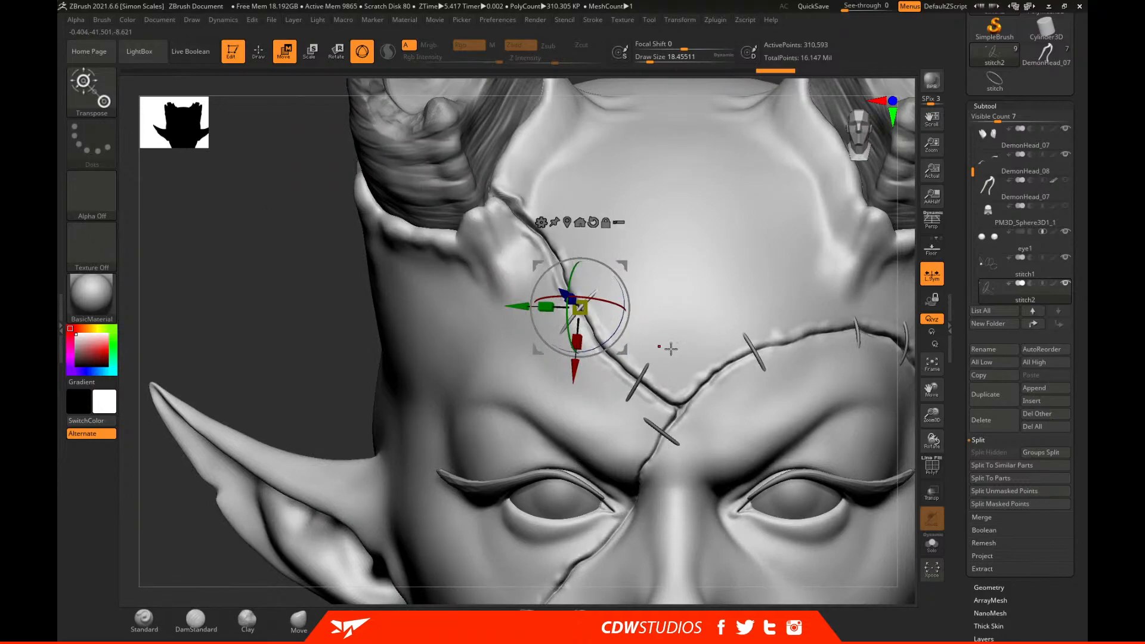
left_click_drag(677, 347, 602, 352)
Add another stitch copy near the horn base, and adjust its position and angle across the seam.
left_click_drag(821, 292, 554, 184)
left_click_drag(855, 249, 910, 231)
left_click_drag(556, 228, 537, 228)
left_click_drag(751, 268, 496, 241)
left_click_drag(847, 280, 674, 221)
left_click_drag(462, 180, 467, 185)
left_click_drag(661, 131, 629, 179)
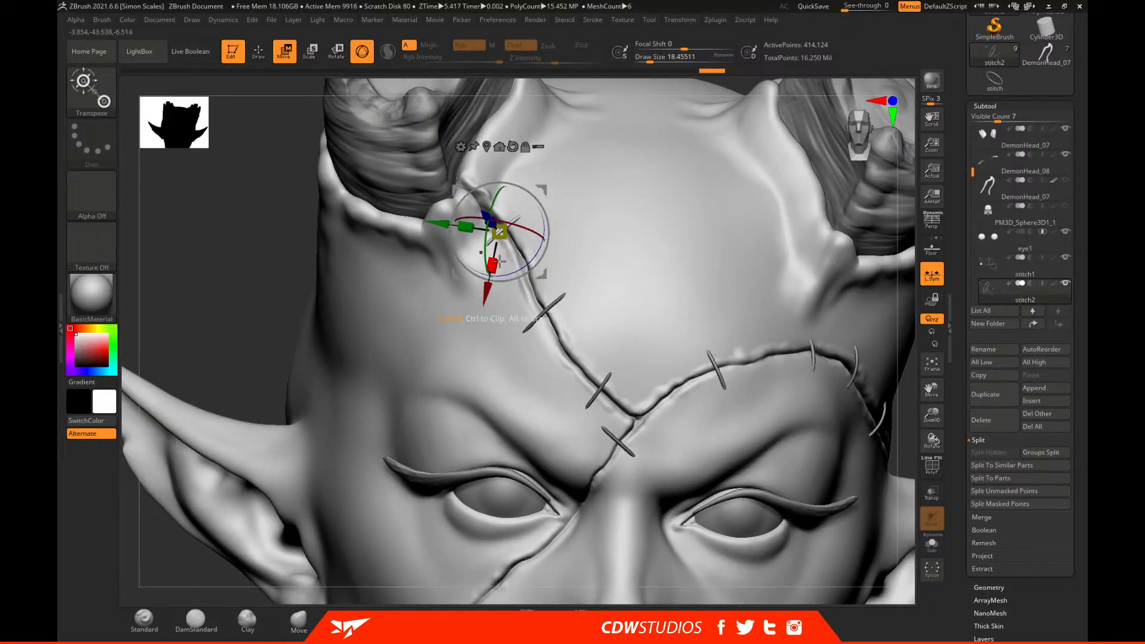
left_click_drag(543, 188, 547, 189)
Isolate and mask the stitch crossing the seam between the brows, and split the masked points into a separate subtool.
left_click_drag(909, 403, 715, 353)
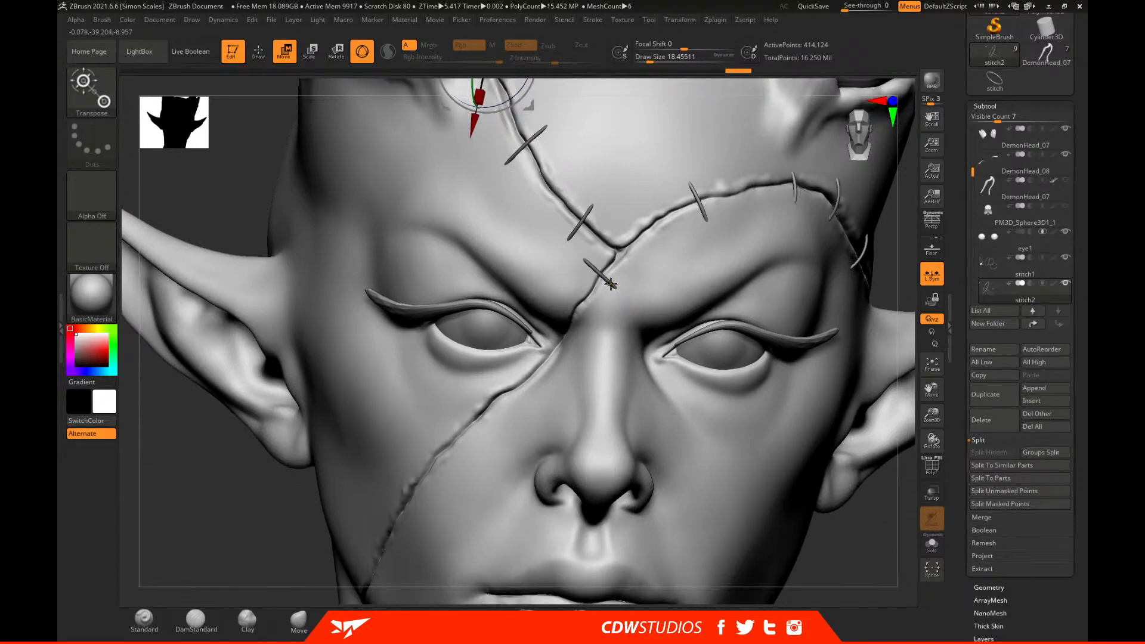
left_click_drag(886, 256, 866, 287, "alt")
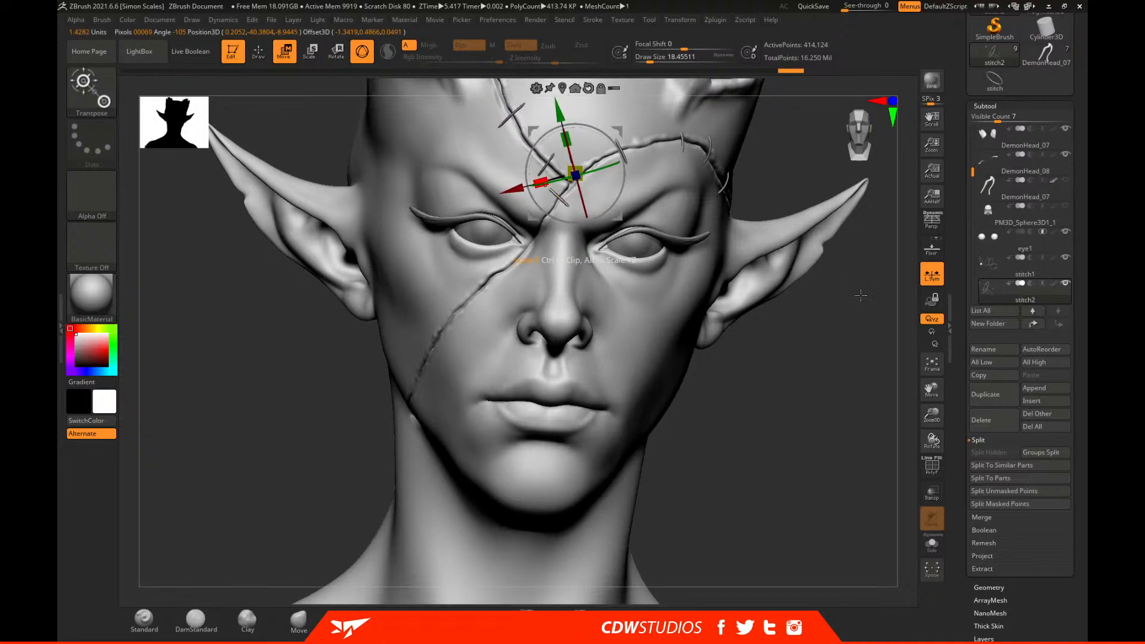
left_click(931, 544)
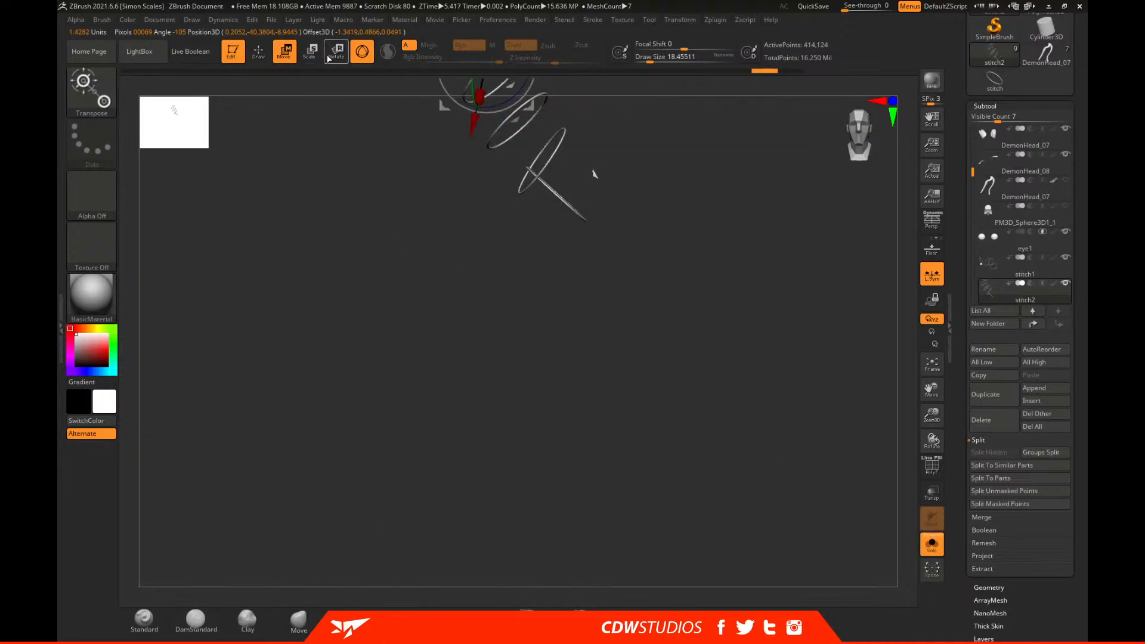
left_click(259, 51)
left_click_drag(501, 281, 539, 287)
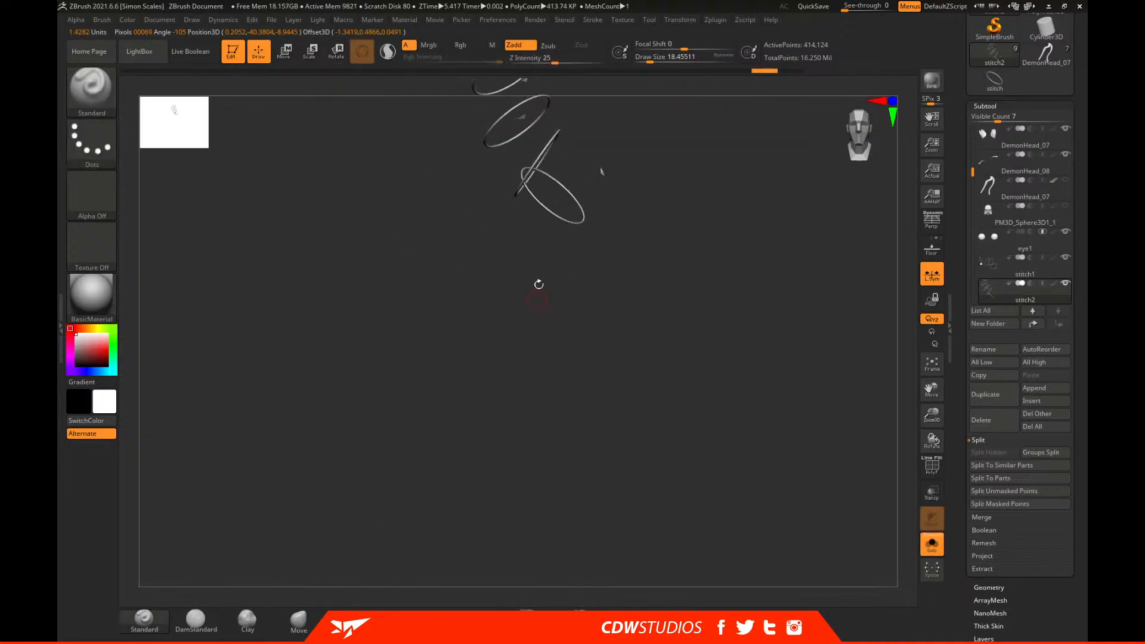
left_click(560, 217, "ctrl+shift")
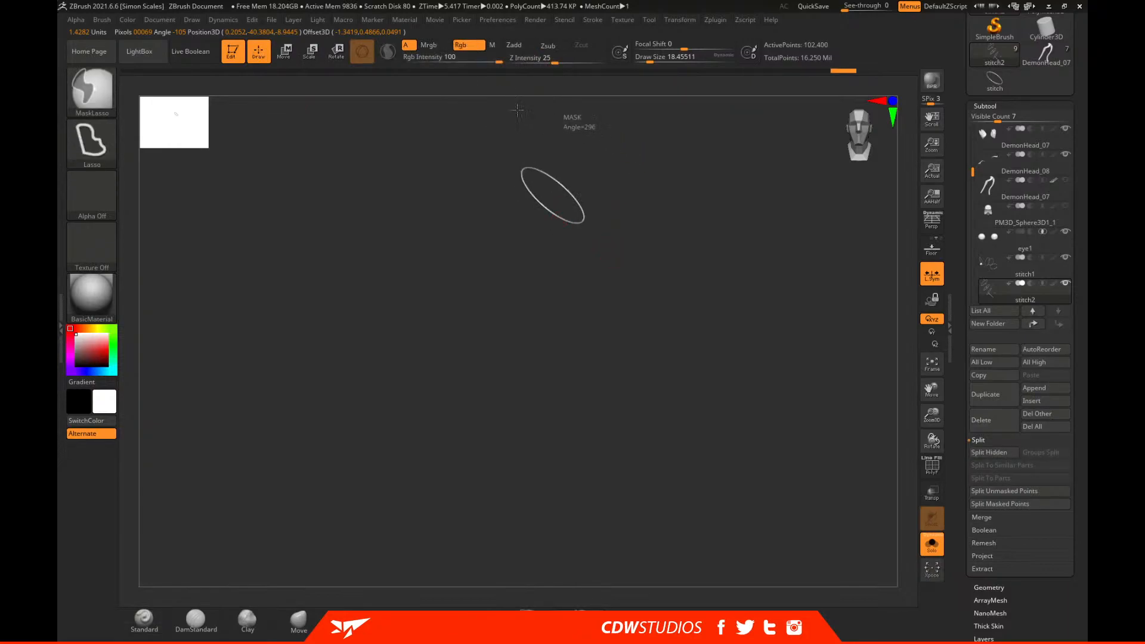
left_click(685, 242, "ctrl+shift")
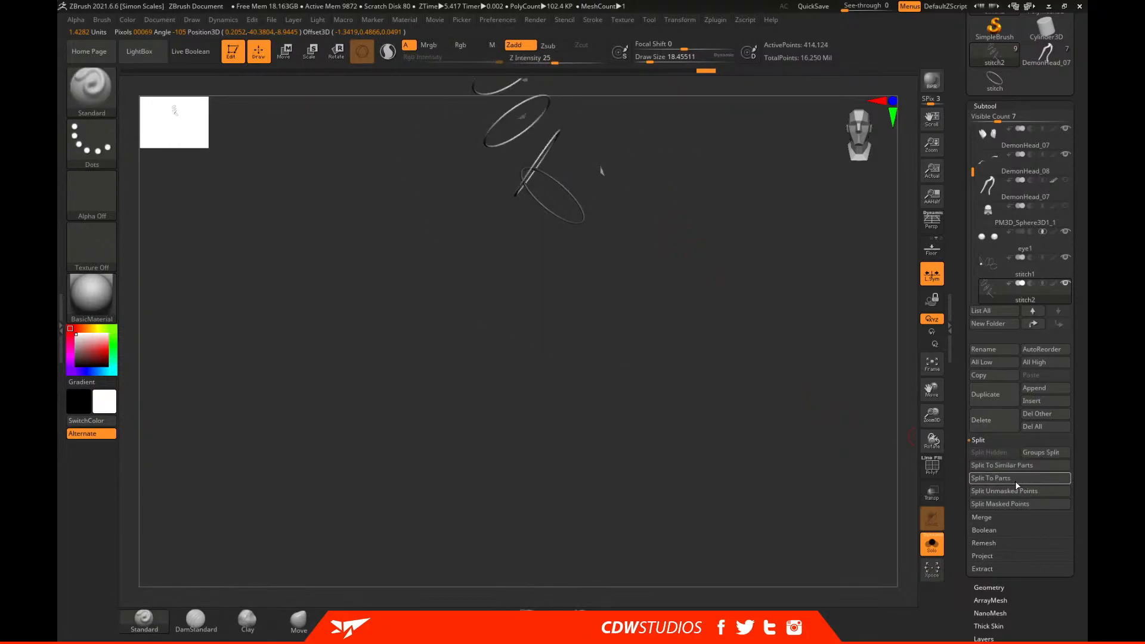
left_click(1000, 504)
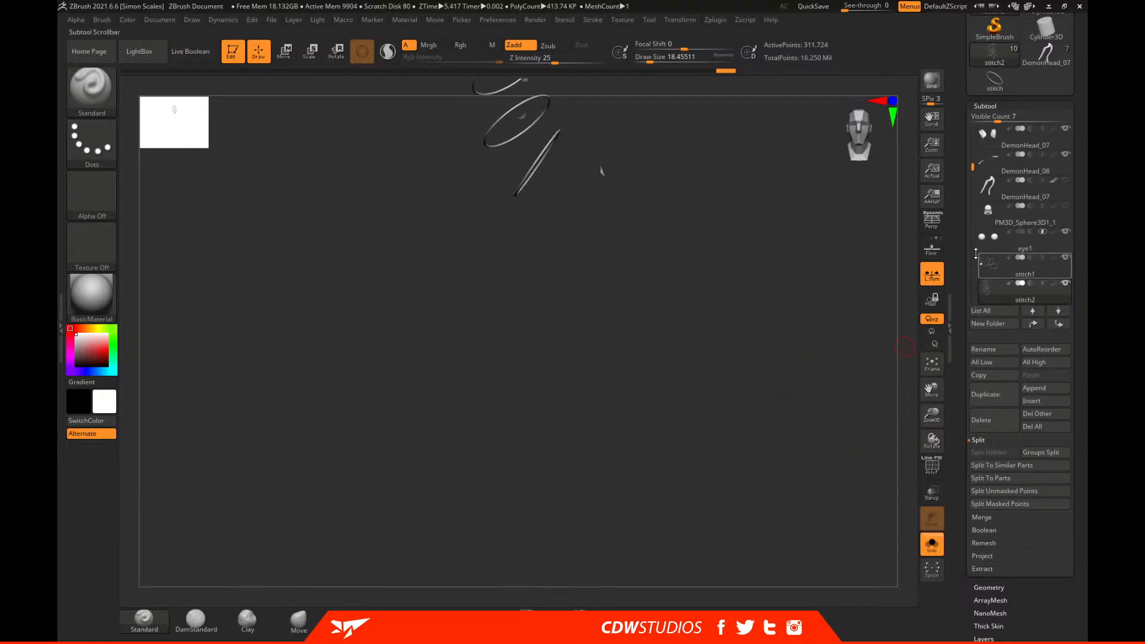
Select the stitch3 subtool, show the whole head again, and center the transform gizmo on that stitch.
left_click_drag(972, 168, 973, 182)
left_click(984, 290)
left_click(932, 544)
left_click_drag(855, 381, 365, 108)
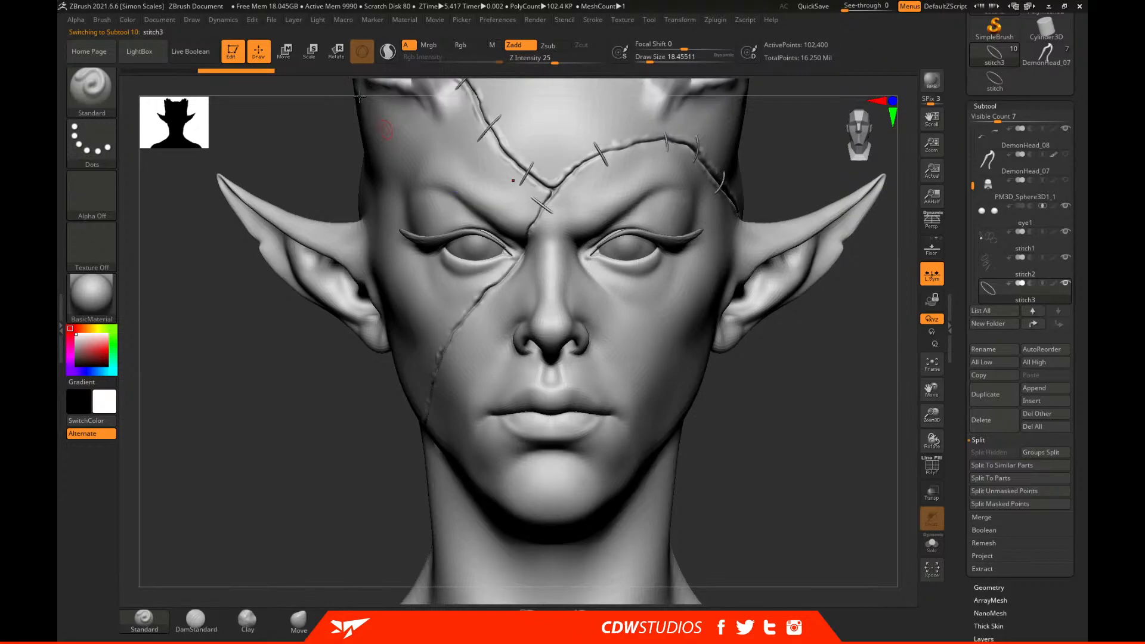
left_click(284, 51)
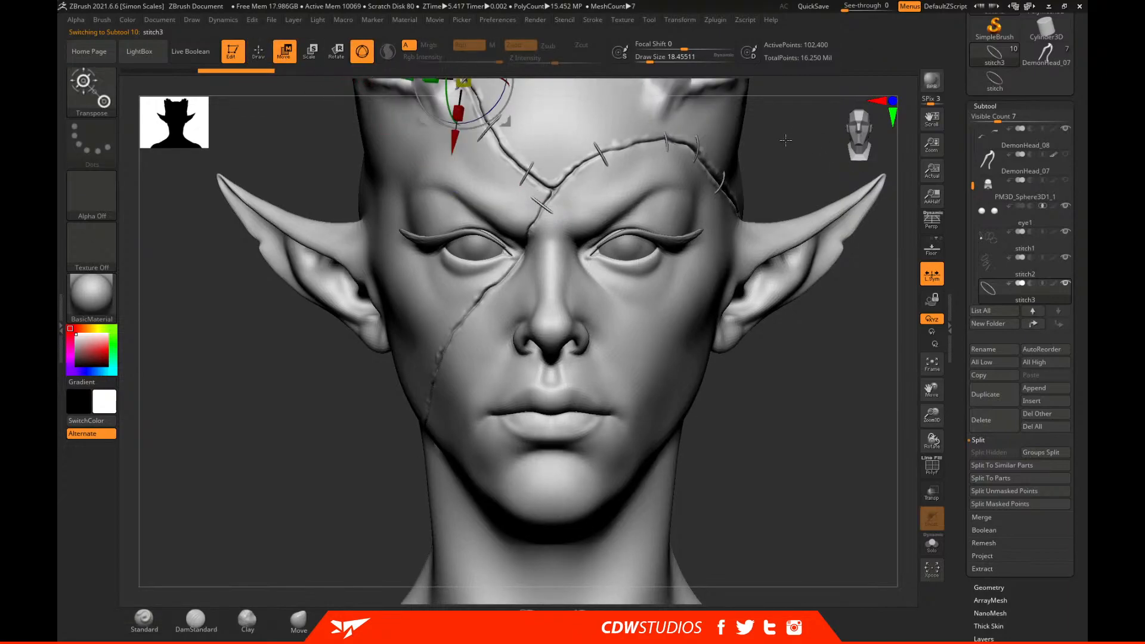
left_click_drag(786, 140, 807, 239, "alt")
left_click(473, 93)
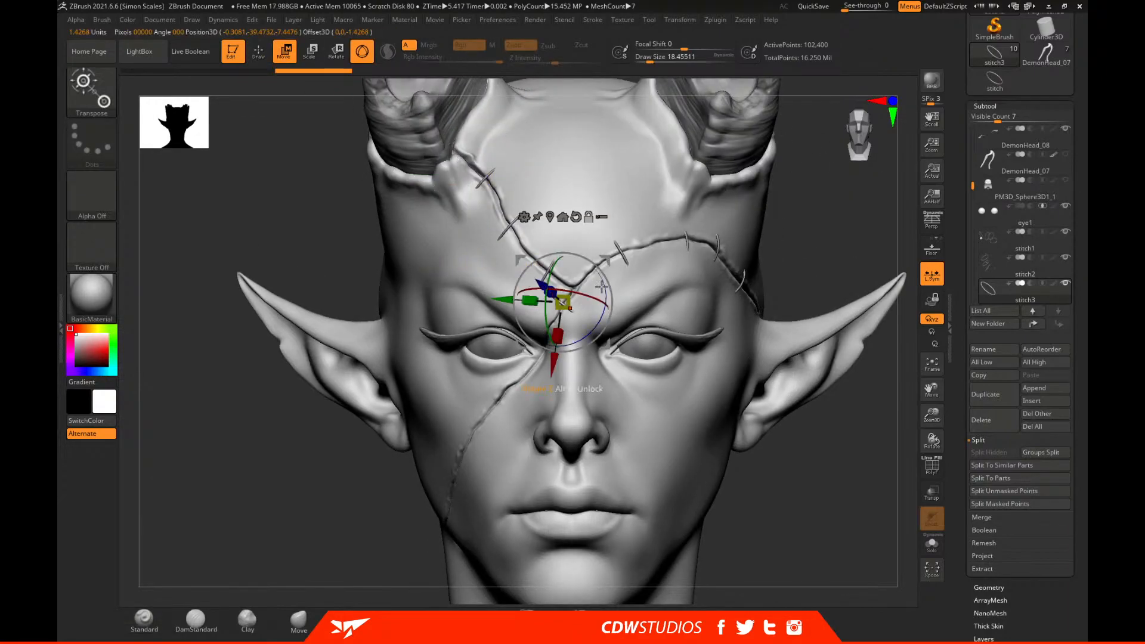
left_click(576, 218, "alt")
Duplicate the stitch between the brows onto the upper part of the cheek seam below the eye.
left_click_drag(863, 255, 894, 233, "alt")
left_click_drag(607, 260, 523, 393, "ctrl")
left_click_drag(810, 339, 813, 376)
mouse_move(514, 443)
left_mouse_down()
mouse_move(555, 441)
mouse_move(528, 442)
left_mouse_up()
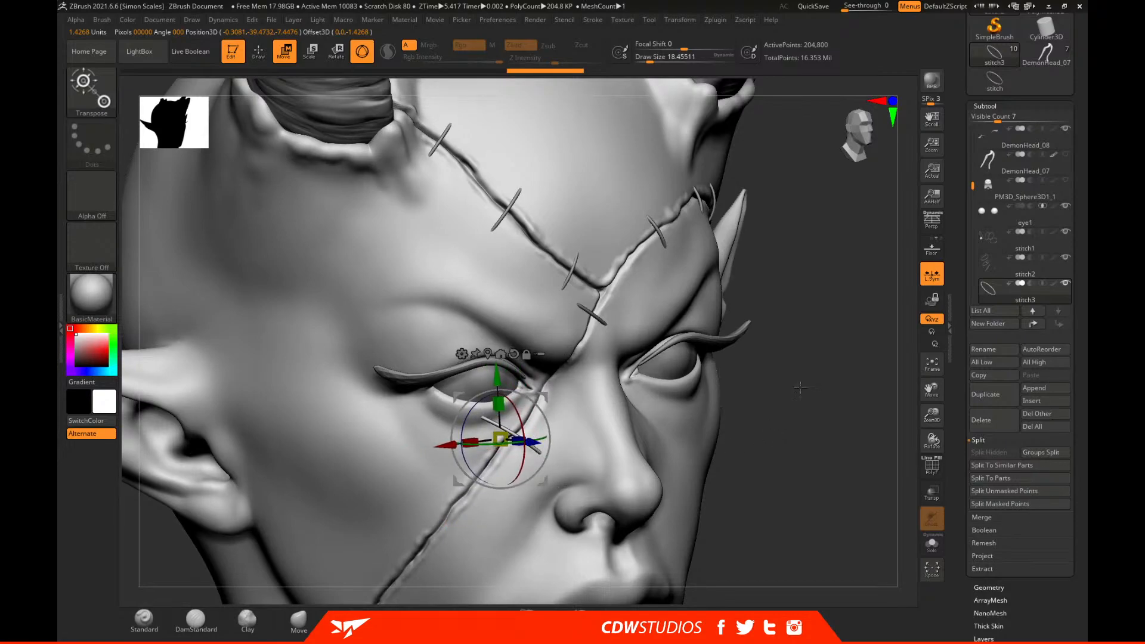
left_click_drag(786, 410, 835, 334)
left_click_drag(841, 384, 787, 358)
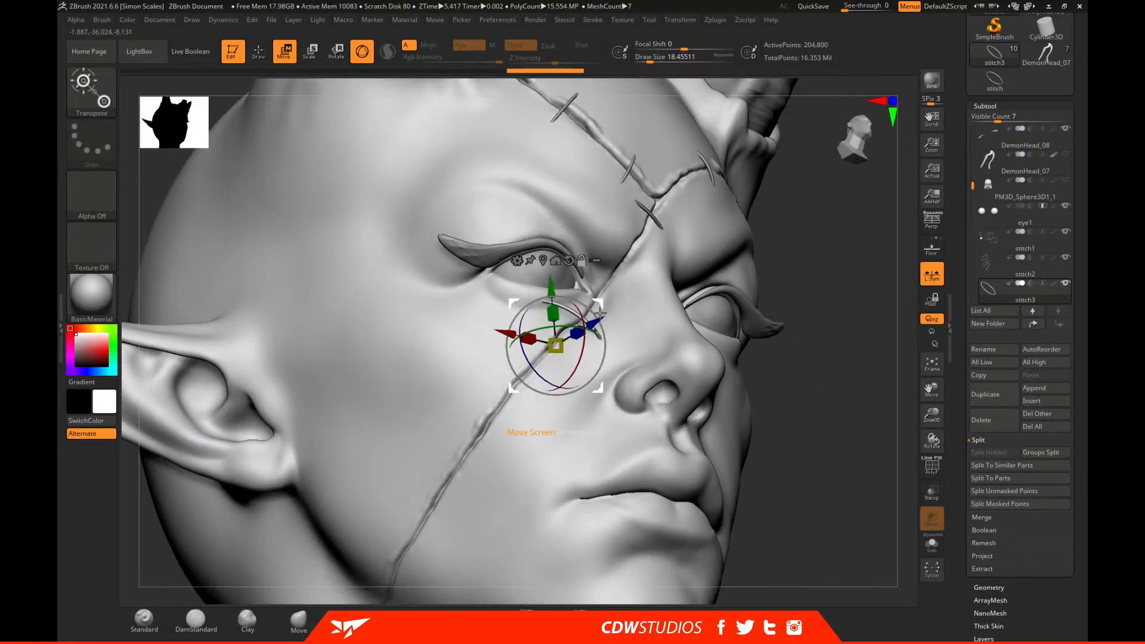
Move and rotate the upper cheek stitch until it crosses the seam and sits in the skin from every angle.
mouse_move(627, 291)
left_mouse_down()
mouse_move(621, 312)
mouse_move(612, 296)
left_mouse_up()
left_click_drag(827, 274, 761, 279)
left_click_drag(610, 299, 602, 303)
left_click_drag(849, 287, 910, 292)
left_click_drag(621, 320, 612, 324)
left_click_drag(871, 257, 822, 382)
left_click_drag(544, 338, 544, 339)
left_click_drag(849, 258, 859, 197)
left_click_drag(592, 308, 561, 318)
mouse_move(809, 253)
left_mouse_down("alt")
mouse_move(807, 217)
mouse_move(796, 267)
left_mouse_up("alt")
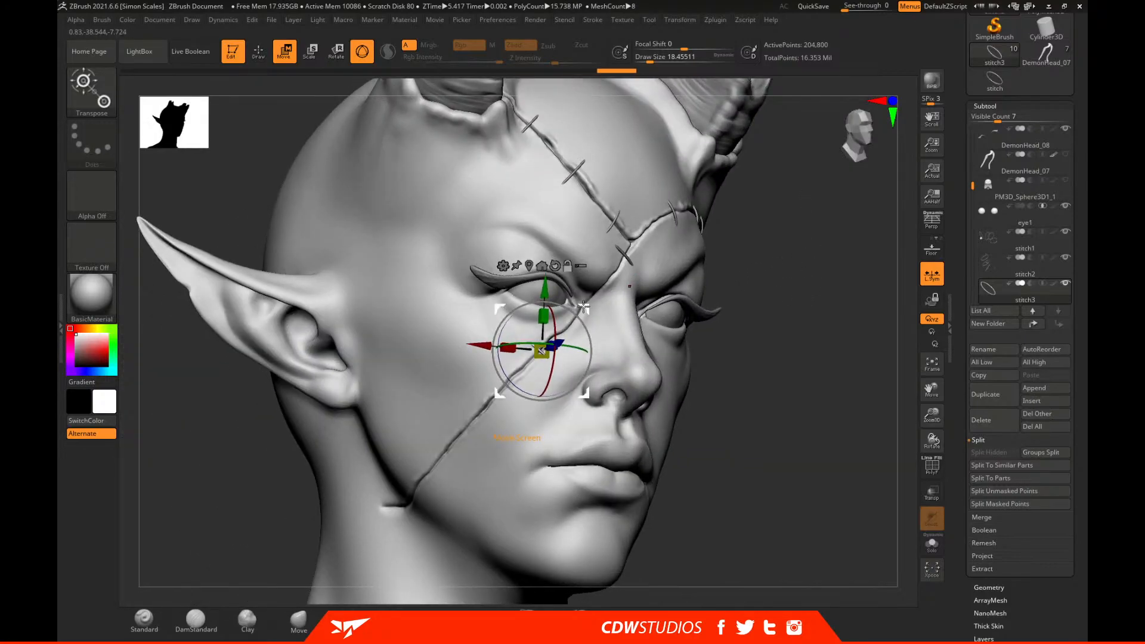
Duplicate the upper cheek stitch to a second position farther down the cheek seam.
left_click_drag(578, 315, 543, 350, "ctrl")
left_click_drag(793, 271, 886, 278)
mouse_move(553, 373)
left_mouse_down()
mouse_move(573, 368)
mouse_move(562, 371)
left_mouse_up()
left_click_drag(756, 287, 839, 180, "alt")
left_click_drag(804, 319, 801, 343, "alt")
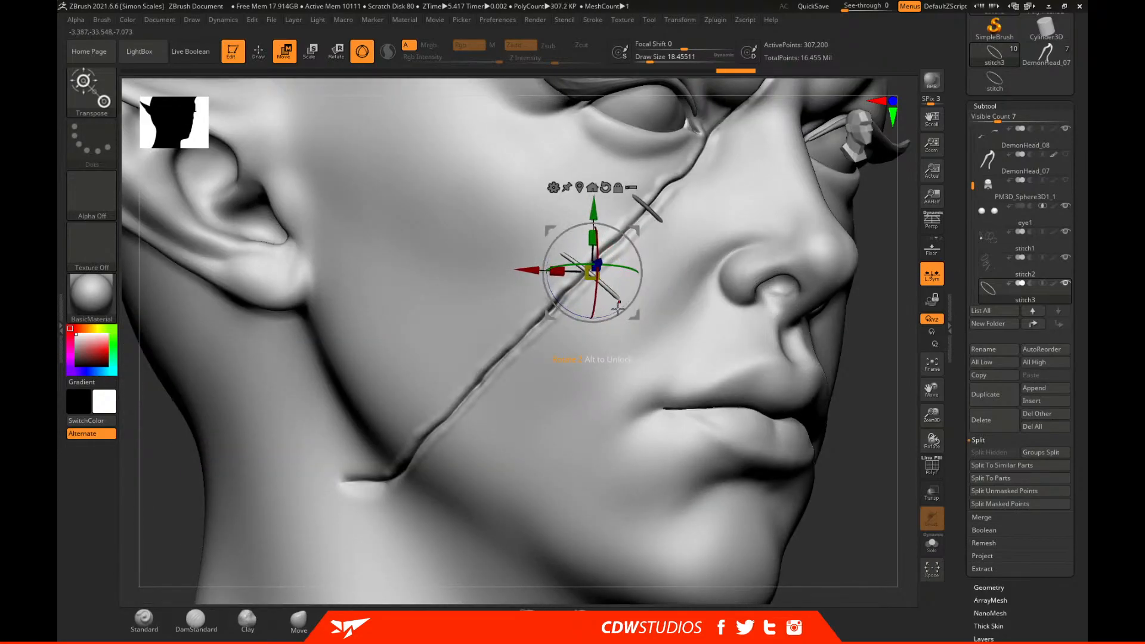
left_click_drag(619, 271, 621, 271)
Rotate the second cheek stitch by about 45 degrees, and seat it against the cheek surface.
left_click_drag(883, 264, 890, 224)
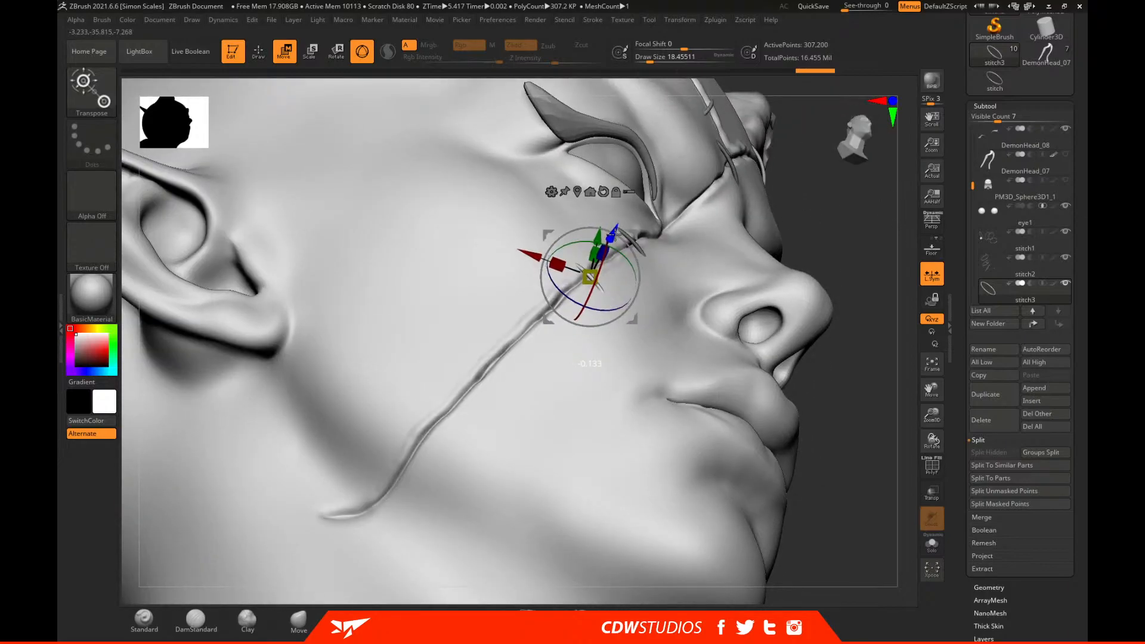
left_click_drag(861, 292, 773, 321)
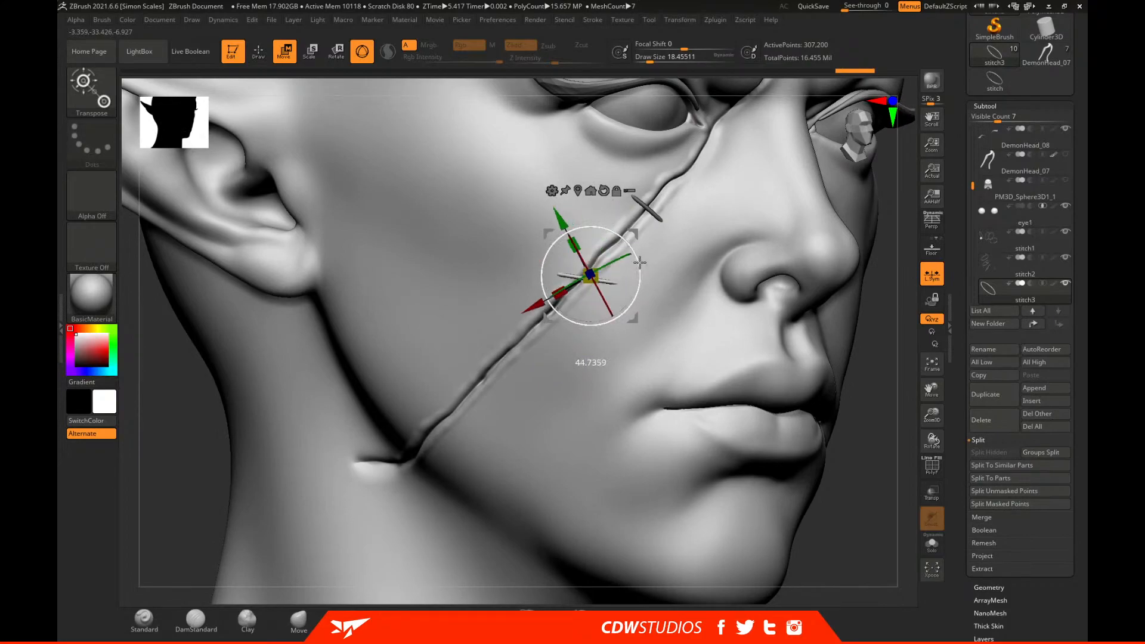
left_click_drag(634, 264, 634, 262)
left_click_drag(877, 256, 868, 172)
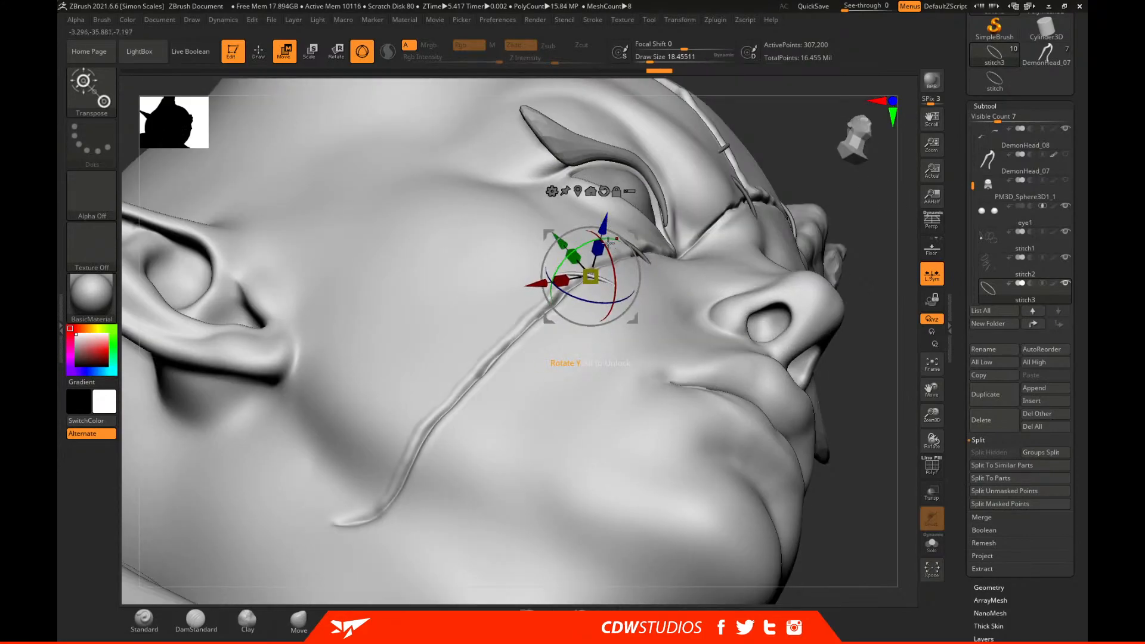
left_click_drag(612, 238, 608, 237)
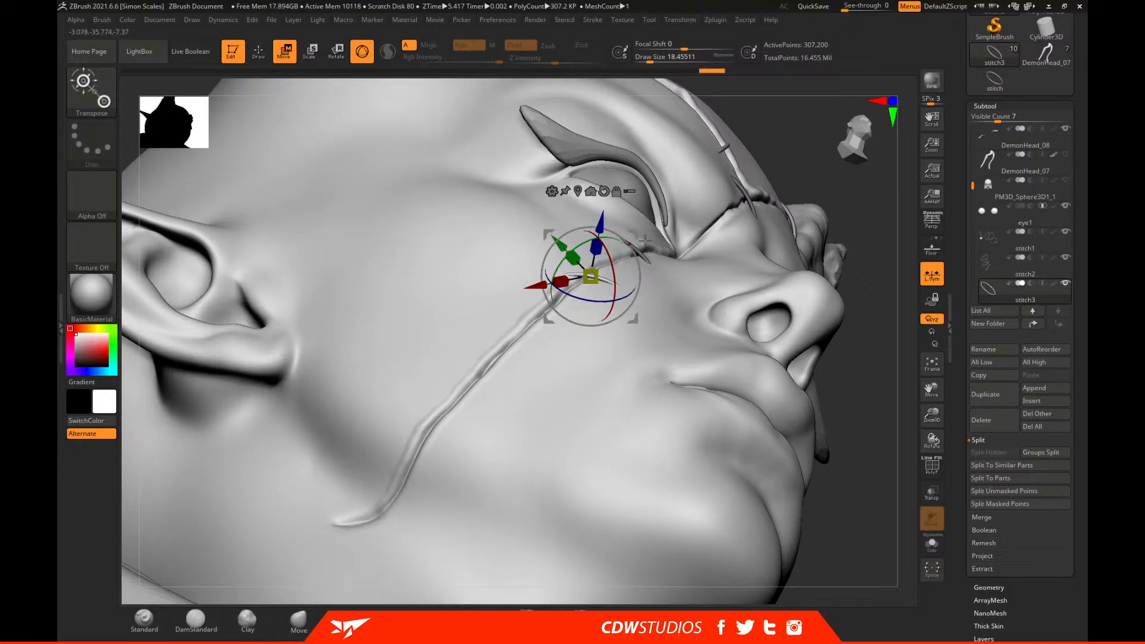
left_click_drag(857, 173, 633, 236)
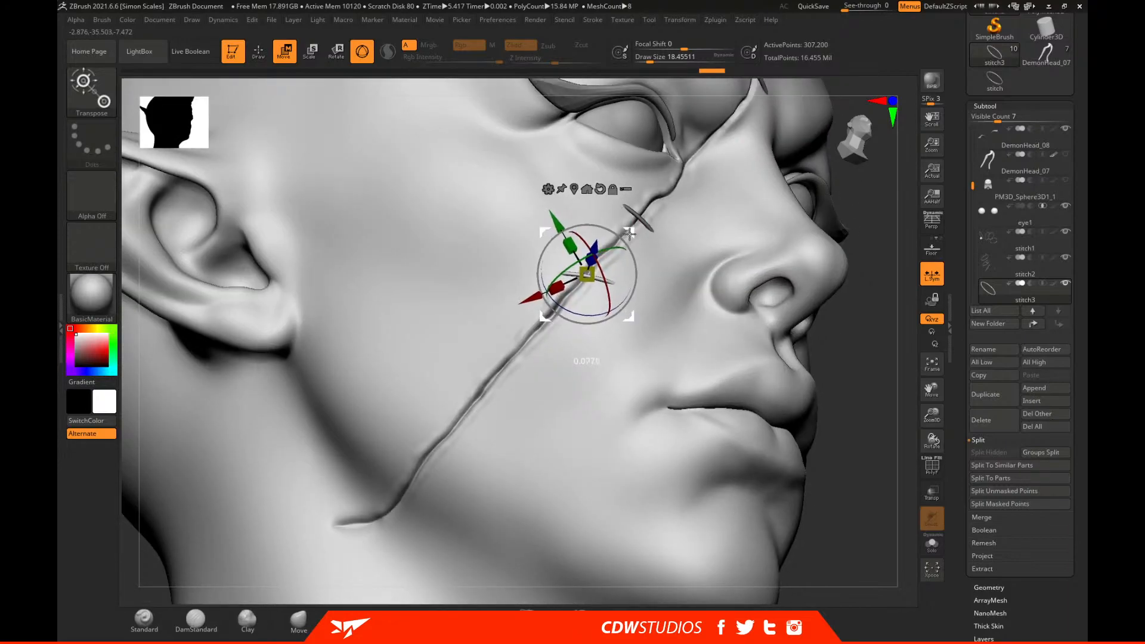
Duplicate the stitch to a third position farther down the cheek seam, and rotate it across the seam and into the skin.
scroll(630, 231, "down", 5)
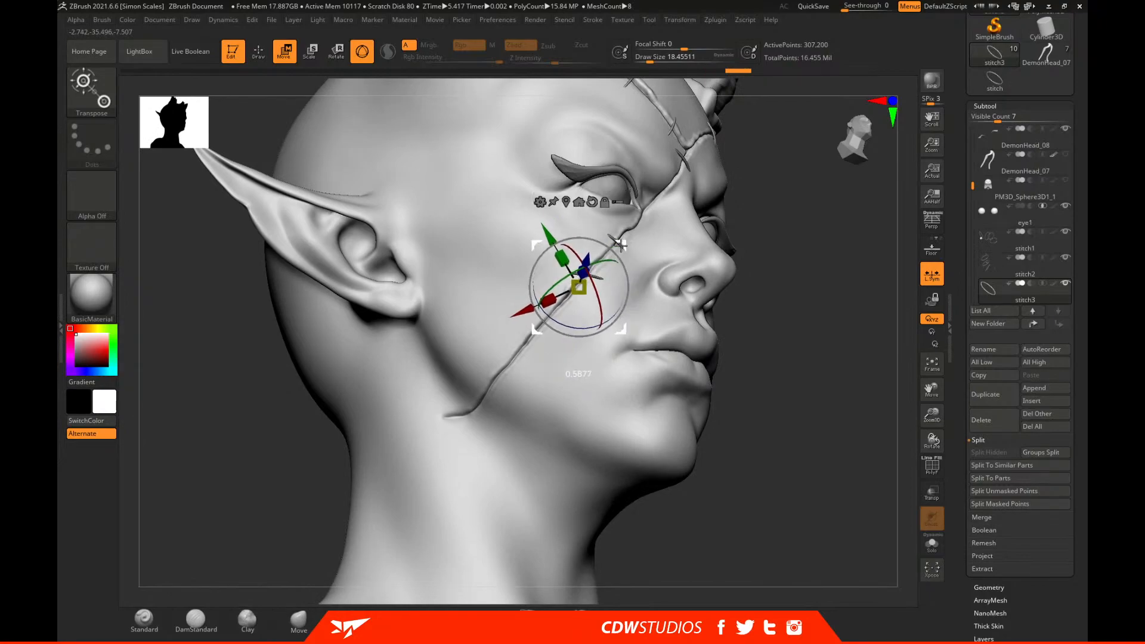
right_click_drag(597, 256, 578, 276)
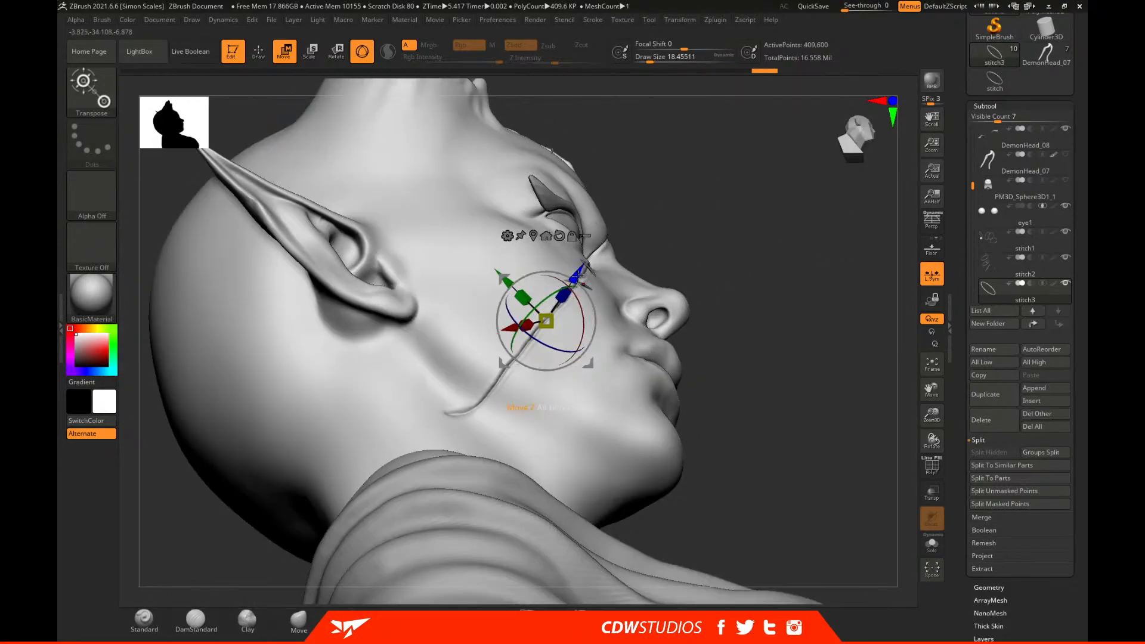
right_click_drag(656, 228, 745, 299)
scroll(769, 317, "up", 5)
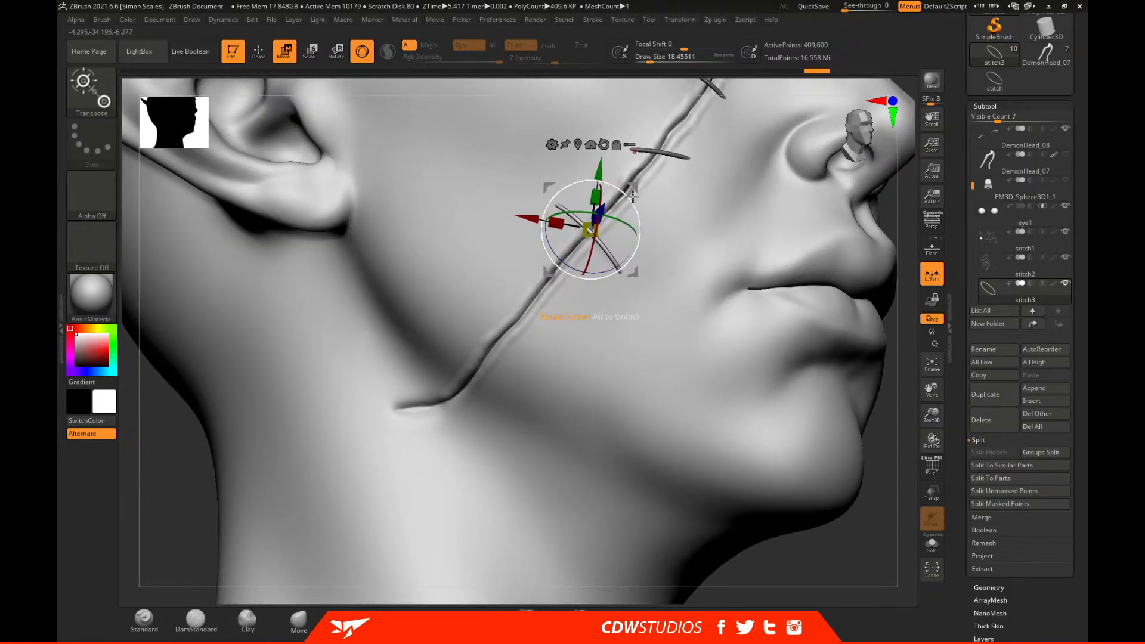
right_click_drag(622, 199, 582, 196)
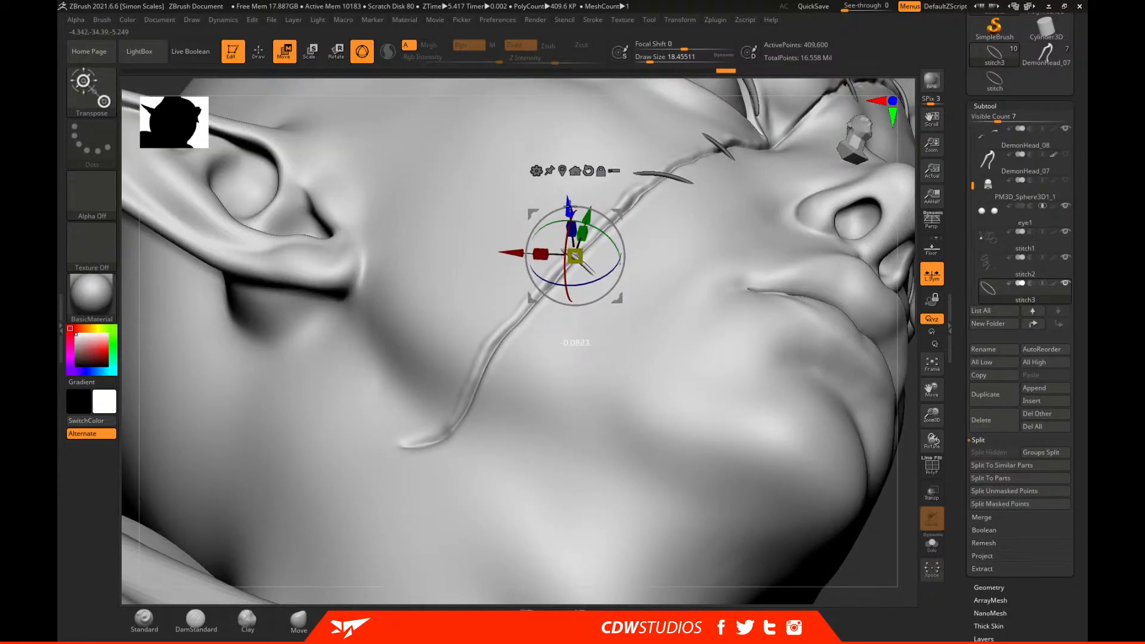
left_click_drag(913, 304, 900, 268, "alt")
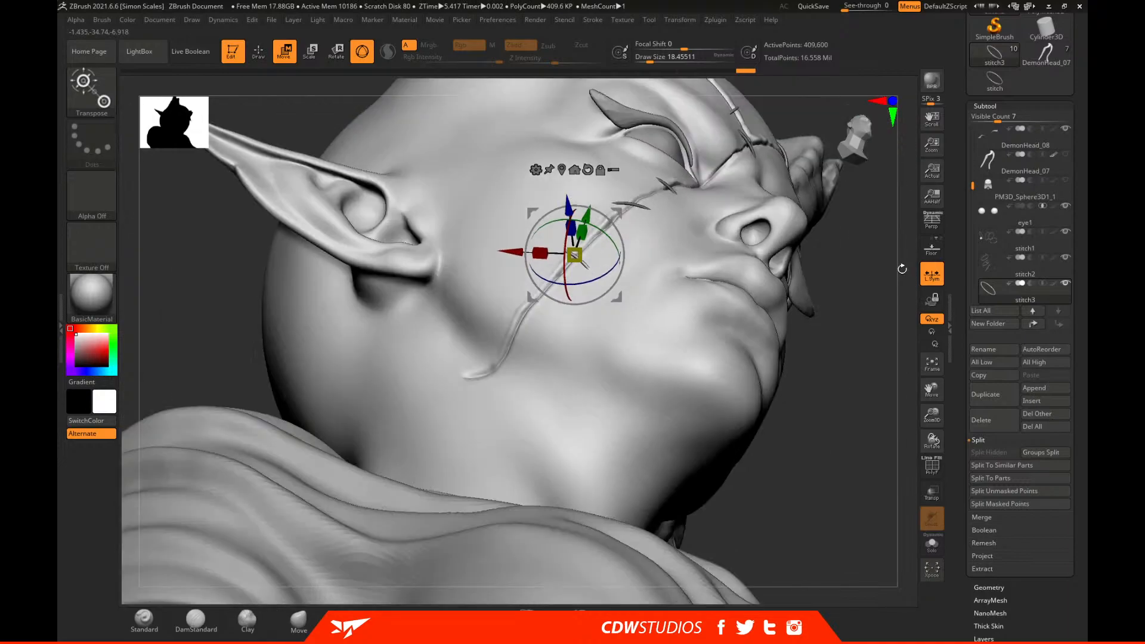
Duplicate the third cheek stitch to a fourth position lower on the seam toward the jaw, and seat it against the skin.
left_click_drag(585, 216, 520, 274)
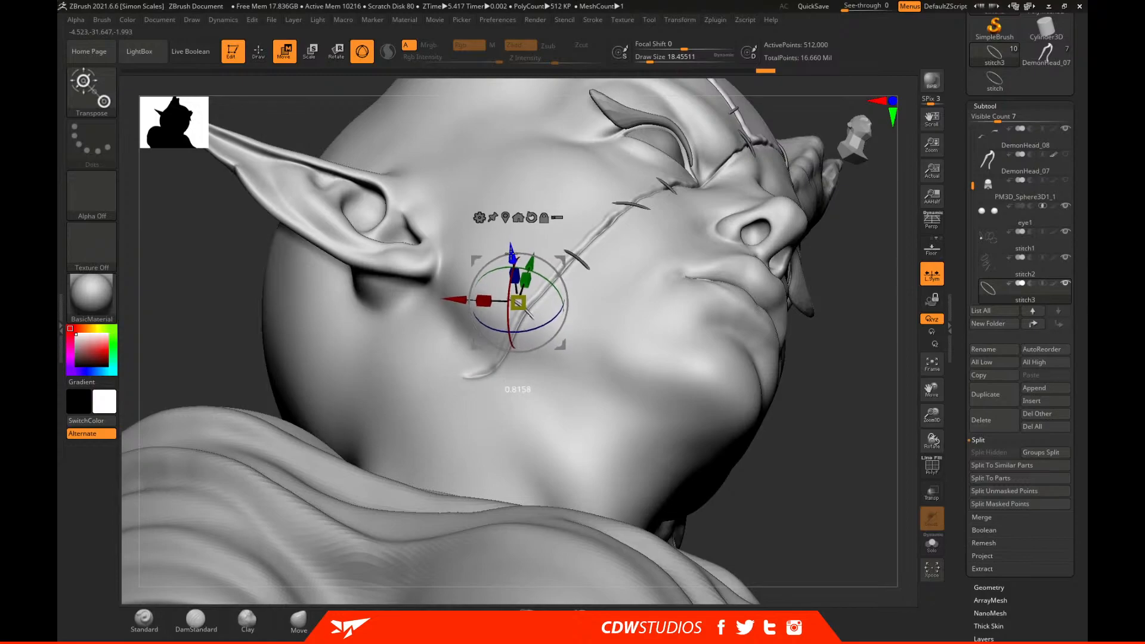
left_click_drag(795, 279, 856, 351)
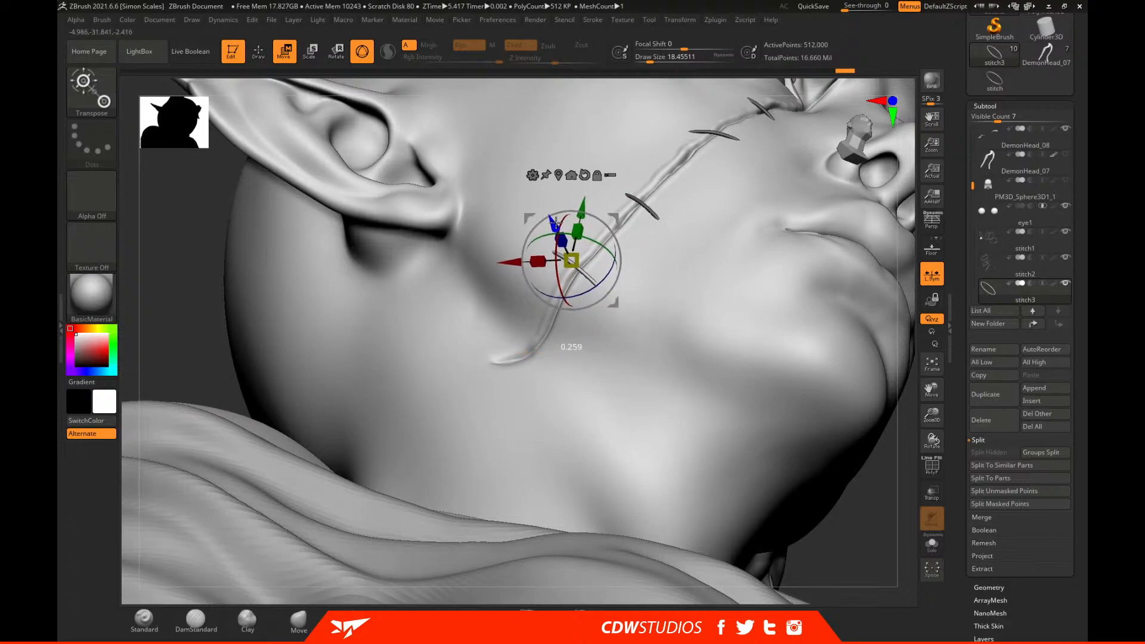
key("q")
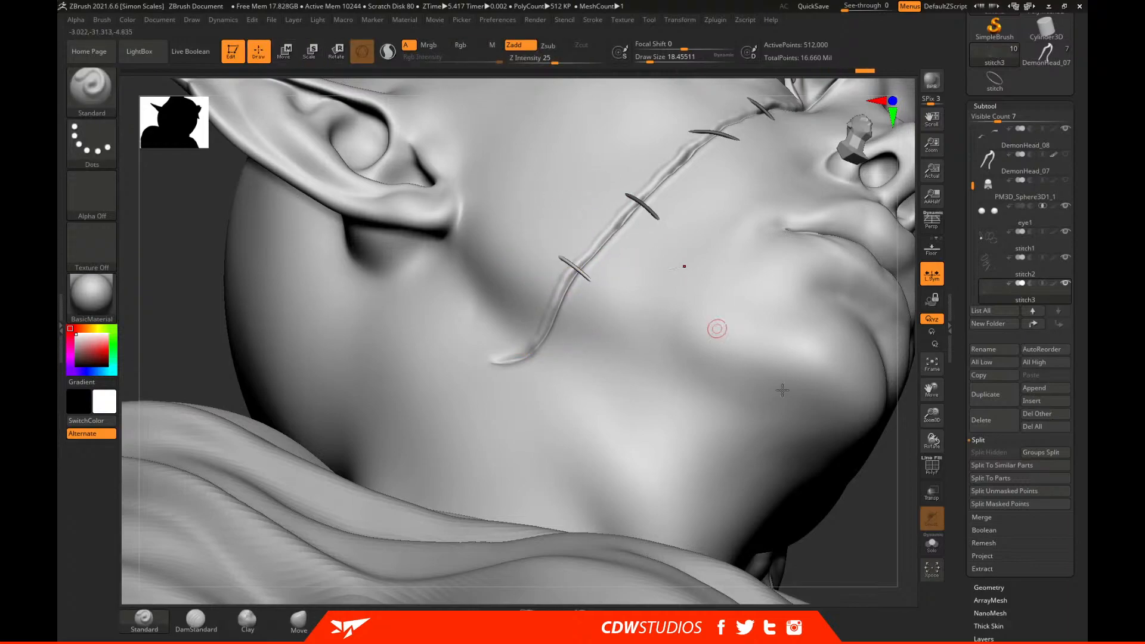
Review the stitches on the full bust, make the head mesh the active subtool, and frame the forehead seam.
left_click_drag(871, 468, 831, 368, "alt")
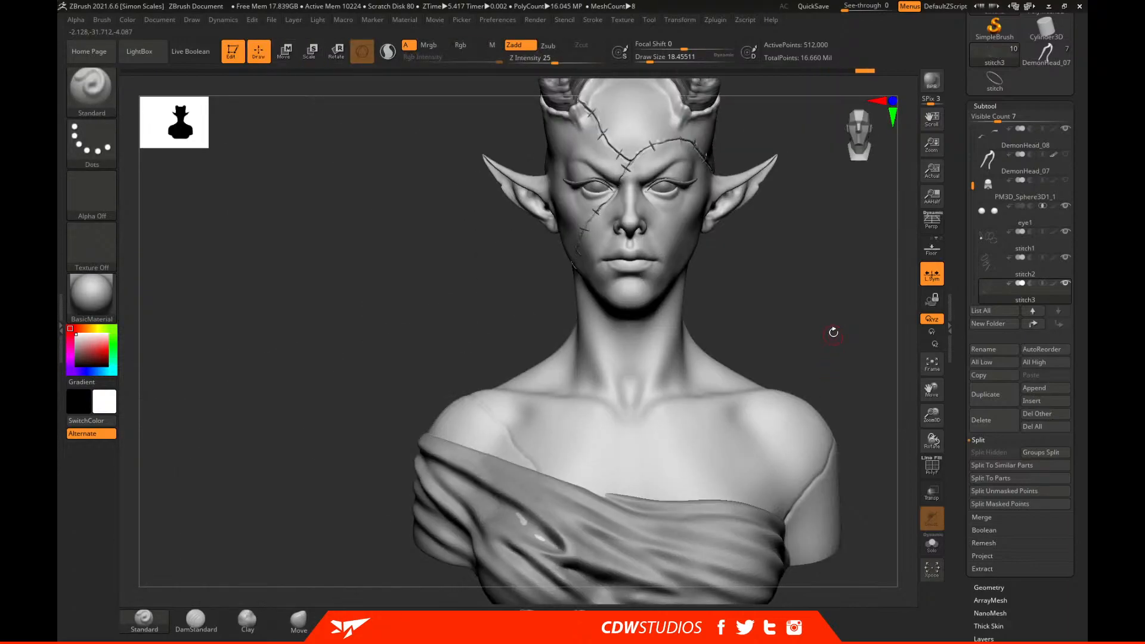
left_click_drag(840, 325, 835, 390, "alt")
left_click(647, 224, "alt")
left_click_drag(814, 230, 397, 533, "alt")
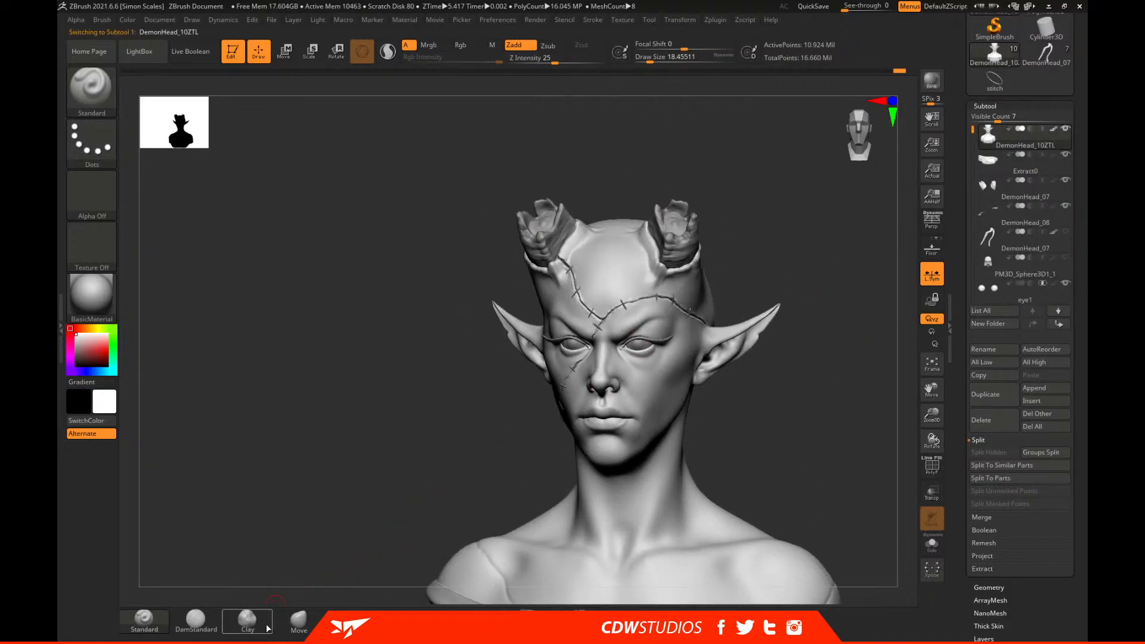
left_click_drag(815, 376, 716, 442, "alt")
left_click_drag(882, 187, 821, 334, "alt")
Set the Move brush to a draw size of about 39, and lasso-mask the skin just below the forehead seam between two stitches.
left_click(298, 620)
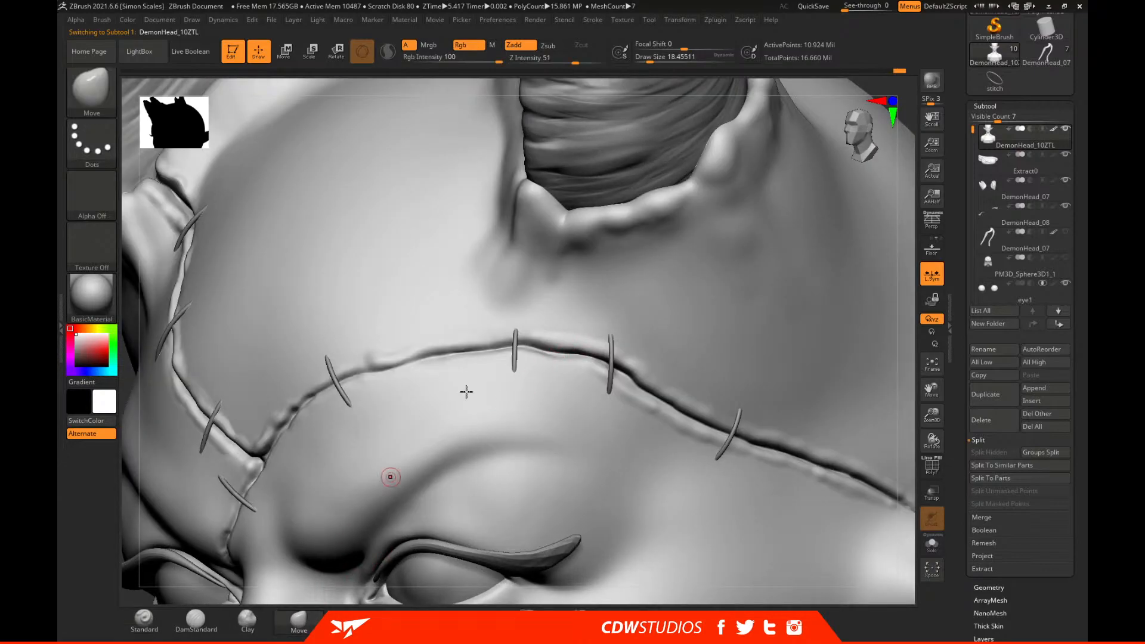
key("space")
left_click_drag(548, 362, 559, 347)
key("space")
mouse_move(583, 396)
left_mouse_down("ctrl")
mouse_move(591, 368)
mouse_move(486, 385)
mouse_move(483, 417)
mouse_move(558, 353)
left_mouse_up("ctrl")
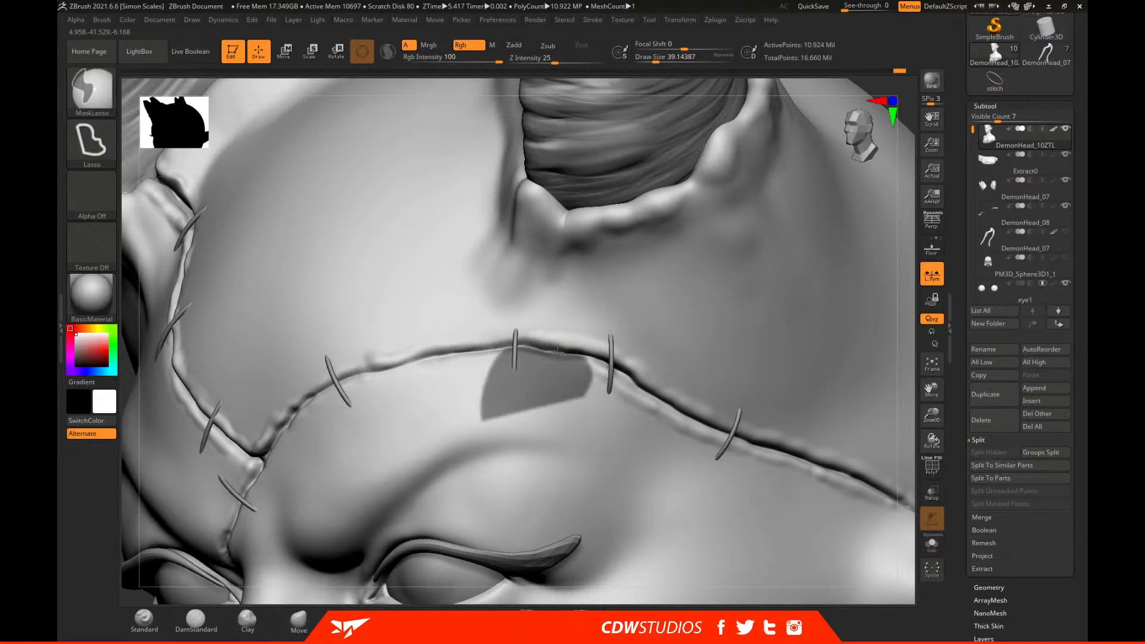
Work the seam edge beside the masked patch with a larger Move brush at subdivision level 5, invert the mask, and return to level 6.
key("space")
left_click(910, 258)
left_click(997, 106)
left_click(997, 120)
left_click(997, 133)
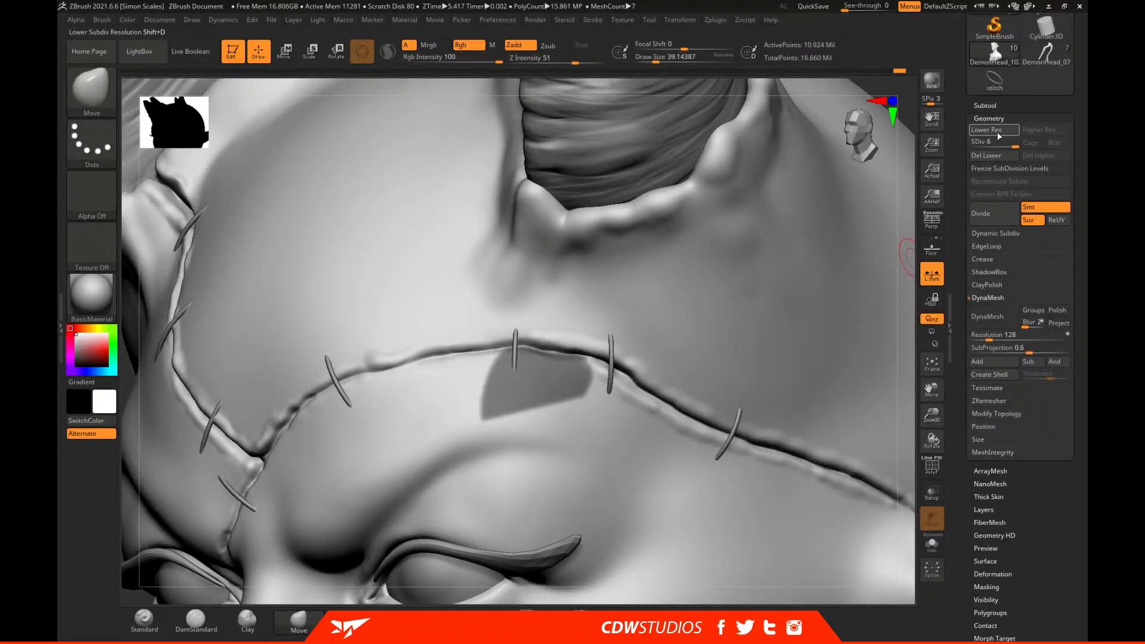
key("bracketright")
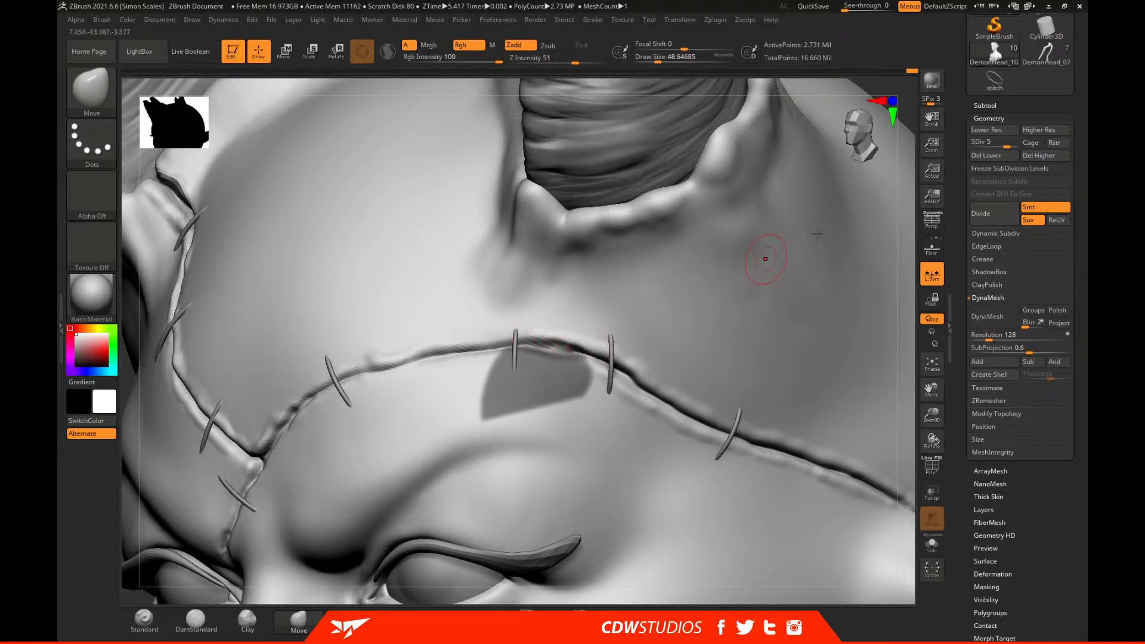
key("ctrl+i")
key("d")
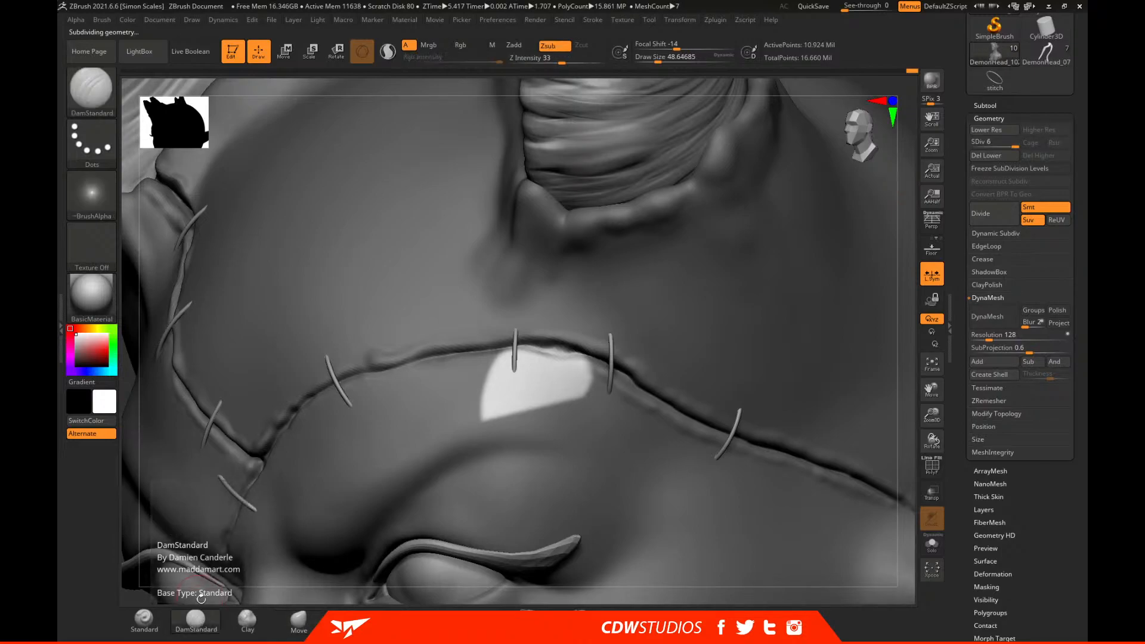
Clear the mask and deepen the forehead seam groove between the two stitches with the DamStandard brush.
key("ctrl")
left_click_drag(909, 257, 907, 275, "ctrl")
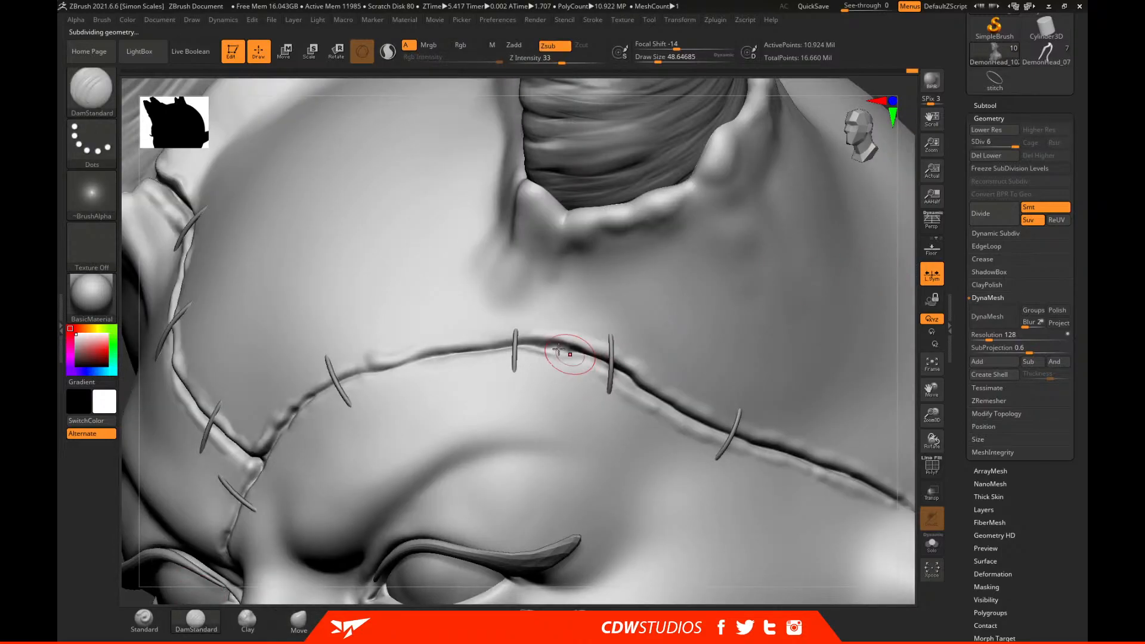
mouse_move(530, 345)
left_mouse_down()
mouse_move(582, 341)
mouse_move(535, 348)
mouse_move(561, 353)
left_mouse_up()
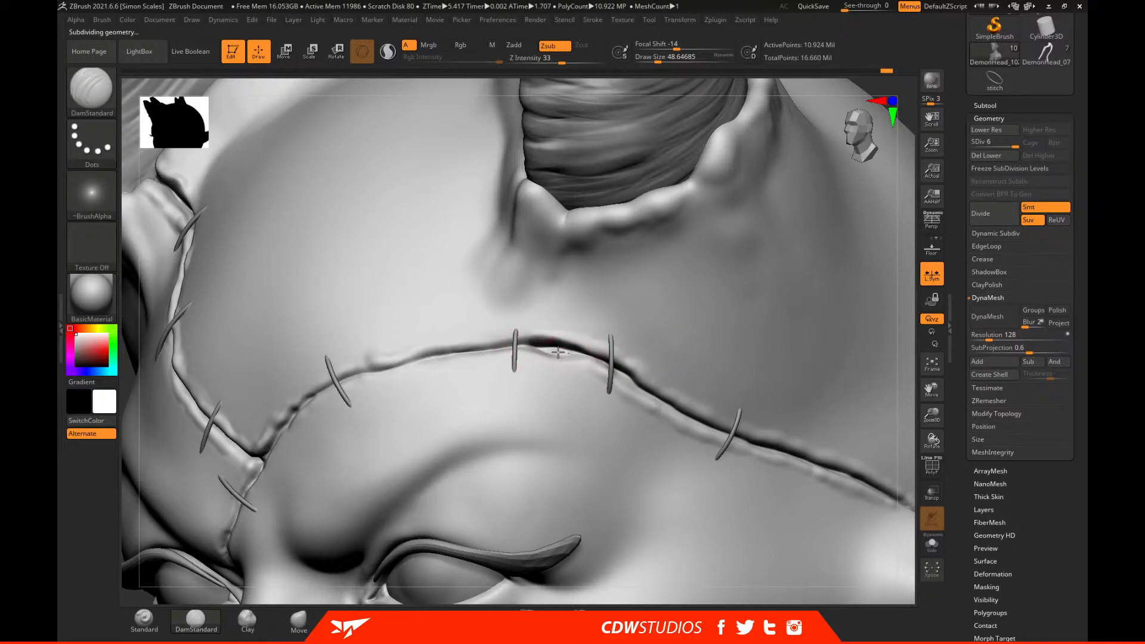
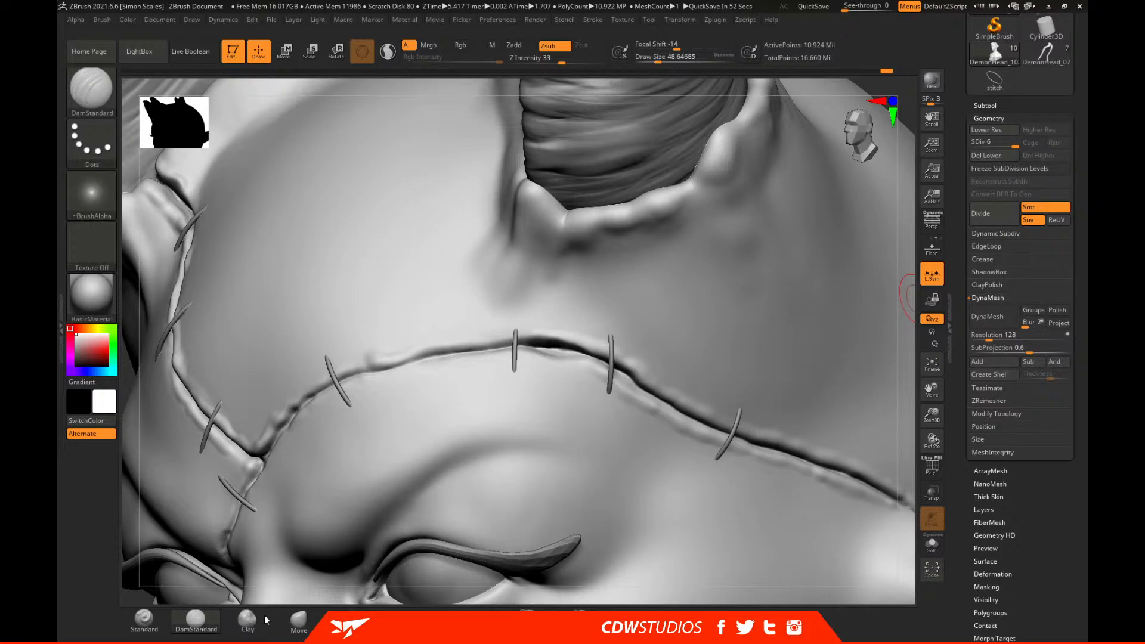
Build up small swellings of skin around both ends of the middle forehead stitch with the FormSoft brush.
key("b")
key("f")
key("s")
mouse_move(905, 310)
left_mouse_down("alt")
mouse_move(793, 323)
mouse_move(503, 391)
left_mouse_up("alt")
left_click_drag(906, 258, 941, 258)
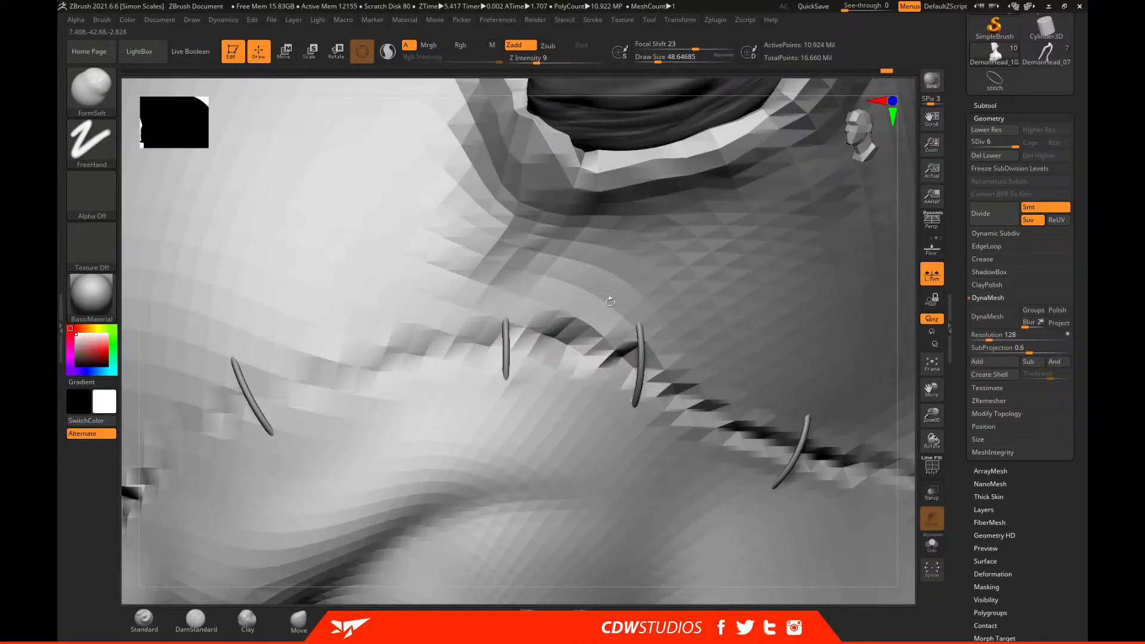
left_click_drag(504, 317, 506, 319)
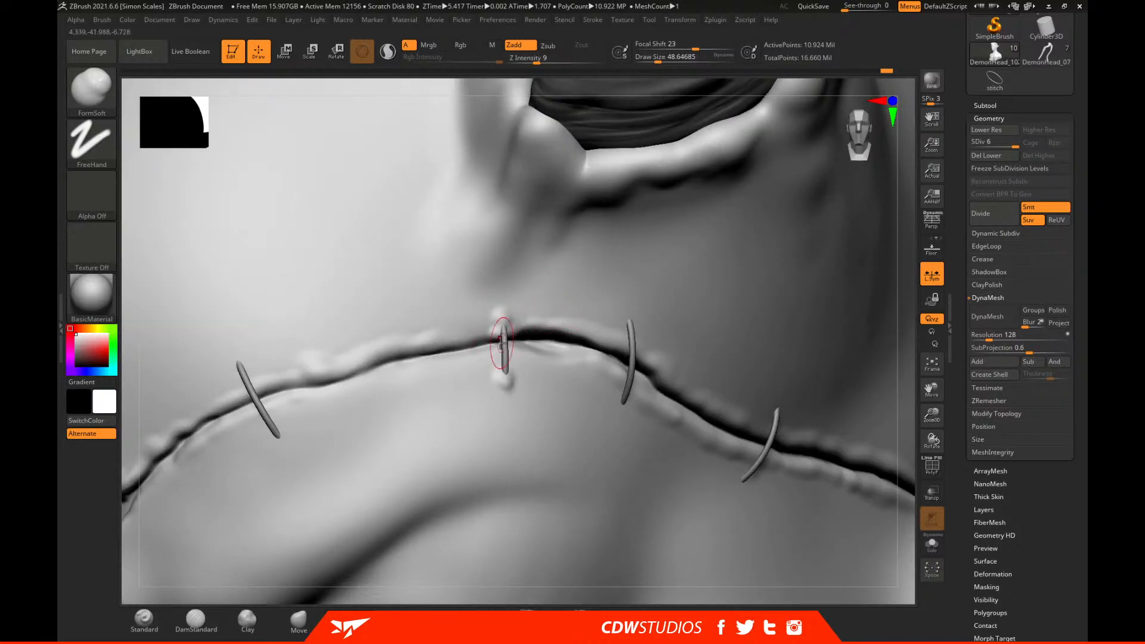
left_click_drag(903, 304, 913, 276)
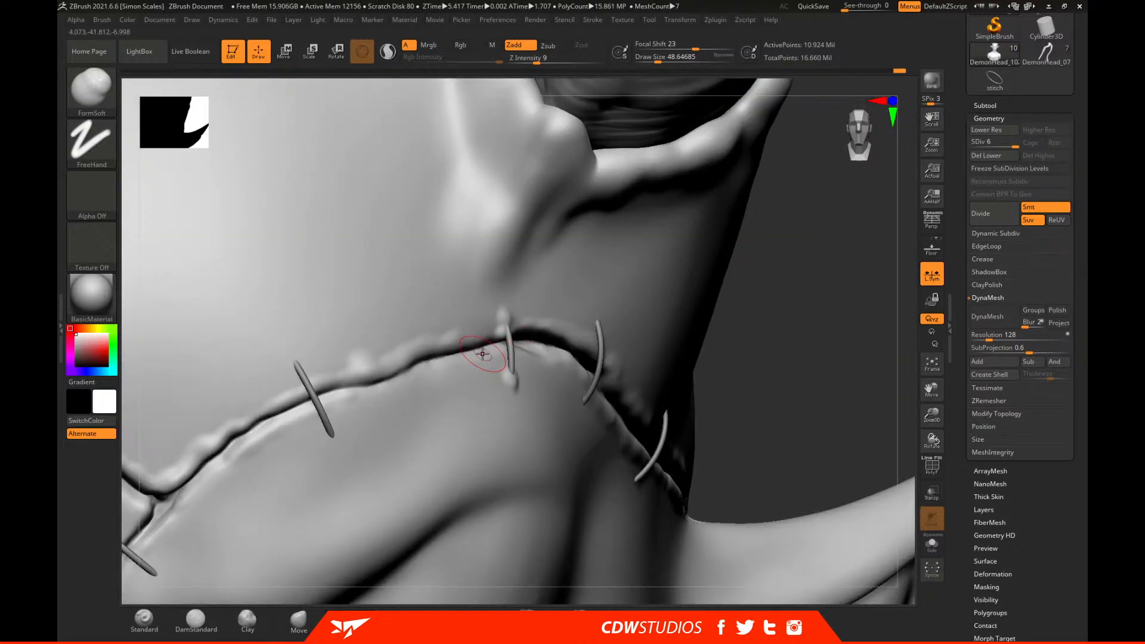
mouse_move(912, 320)
left_mouse_down()
mouse_move(853, 305)
mouse_move(532, 338)
left_mouse_up()
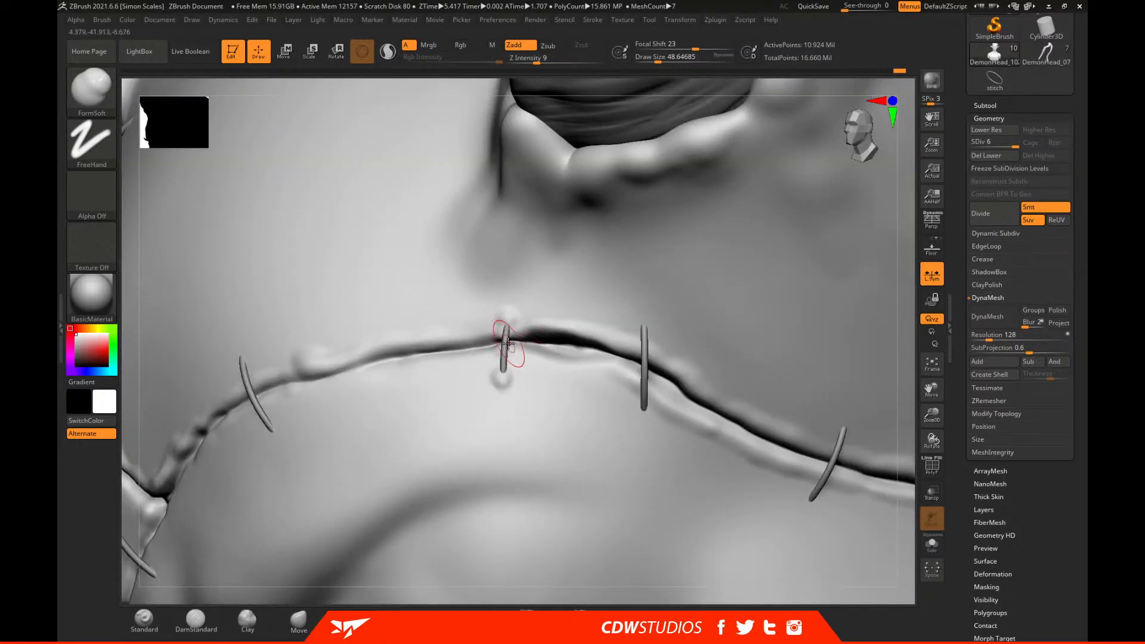
mouse_move(517, 345)
left_mouse_down()
mouse_move(488, 334)
mouse_move(512, 366)
left_mouse_up()
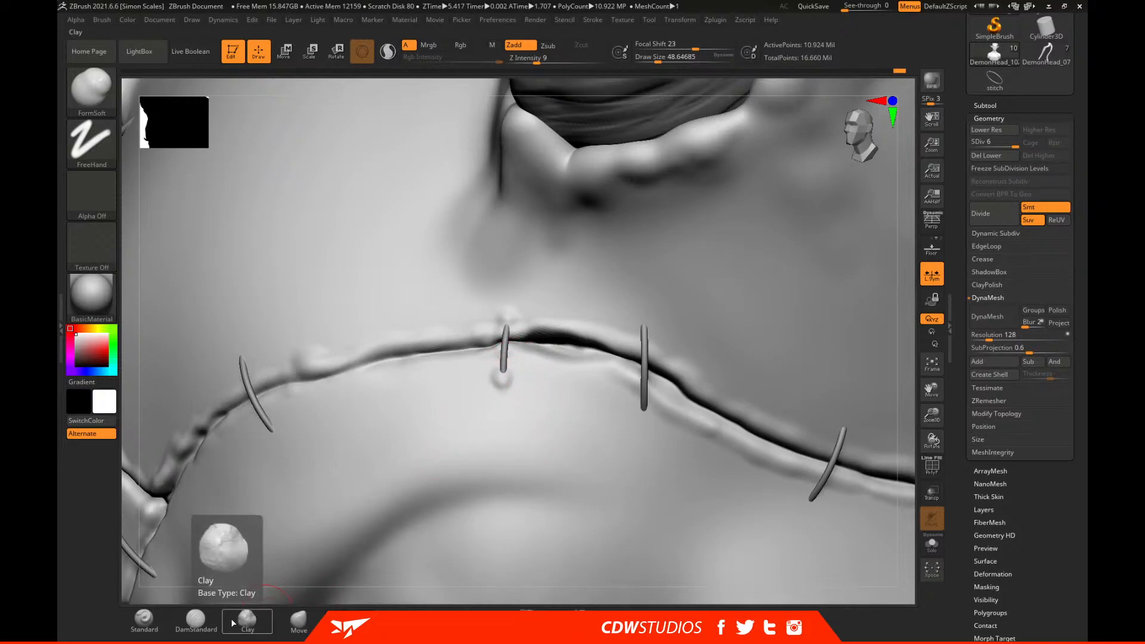
Carve a small entry hole at the stitch's lower end with DamStandard at draw size about 37, and inspect the head in isolation.
left_click(196, 621)
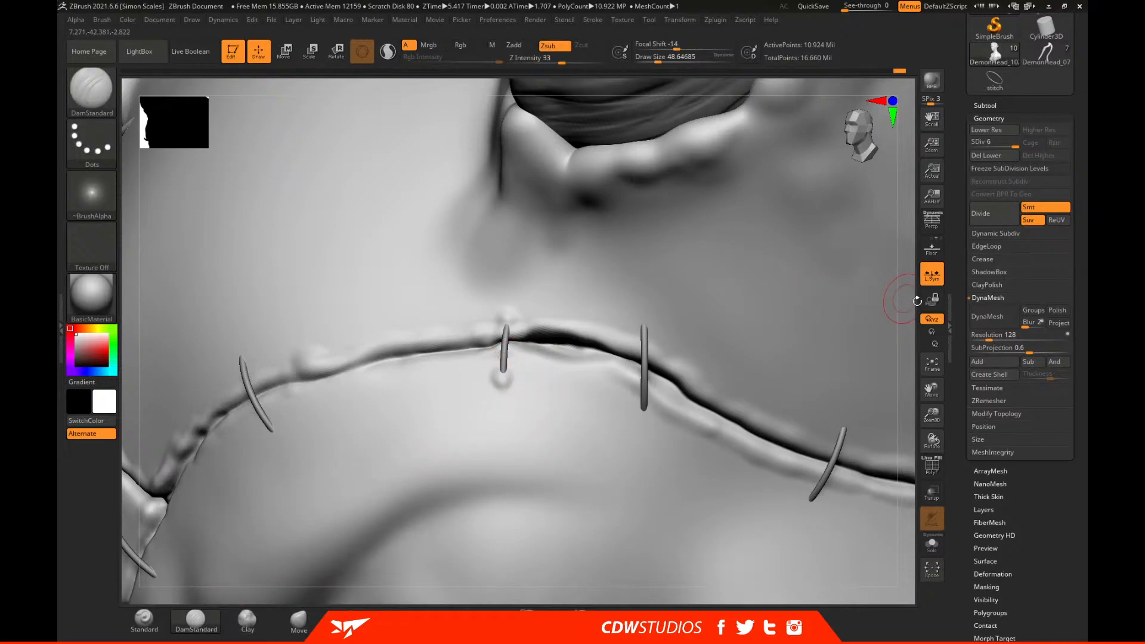
left_click_drag(915, 301, 572, 357)
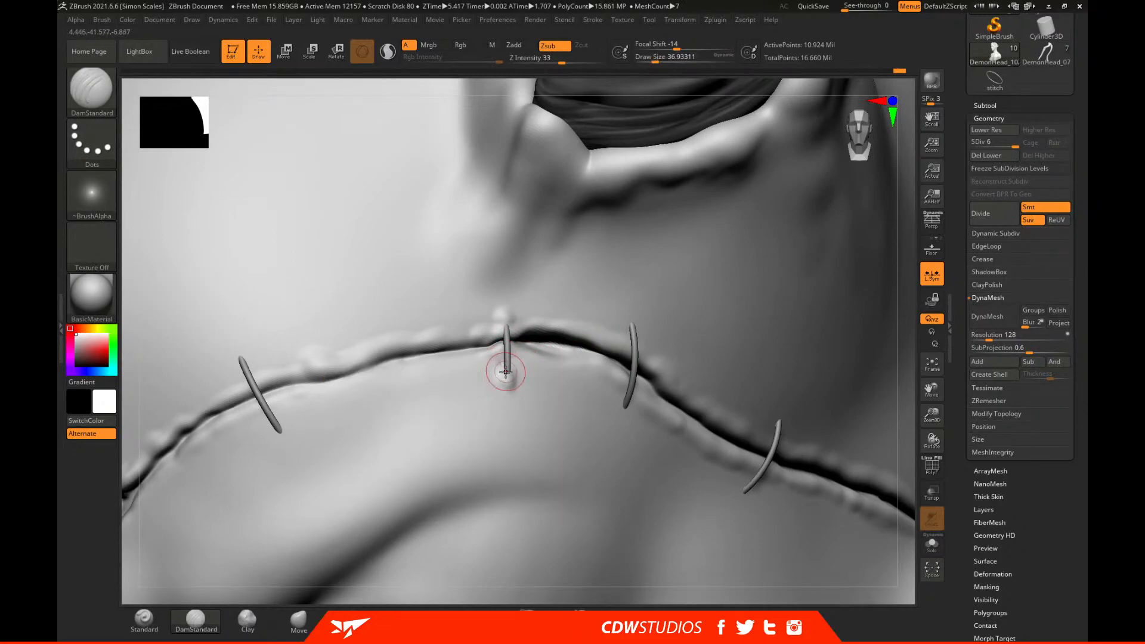
left_click_drag(899, 272, 826, 271)
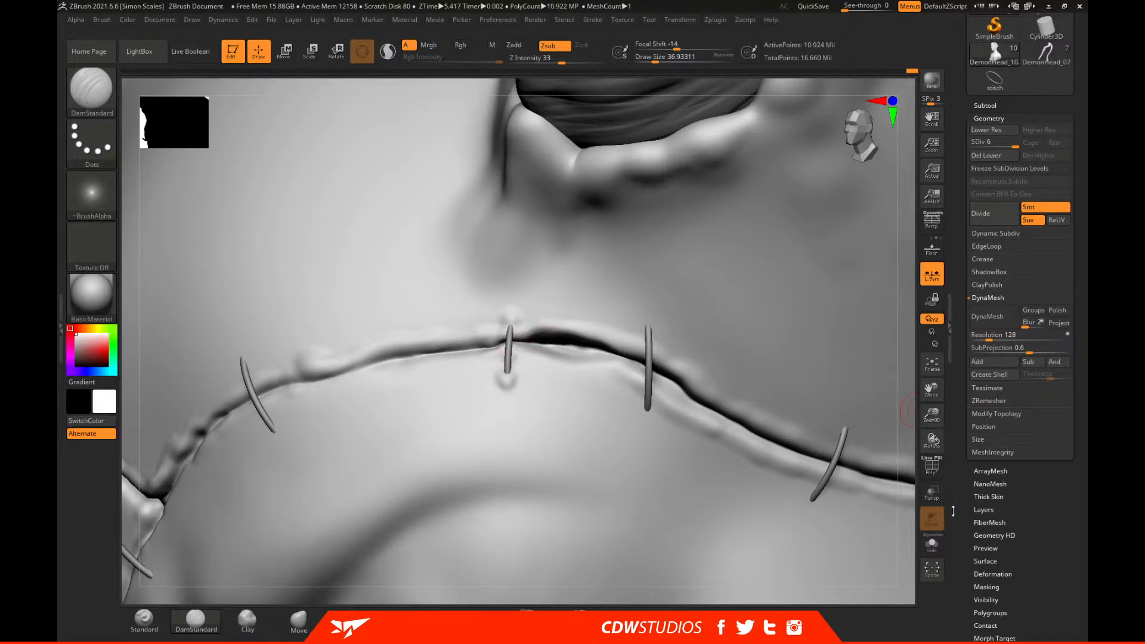
left_click(931, 543)
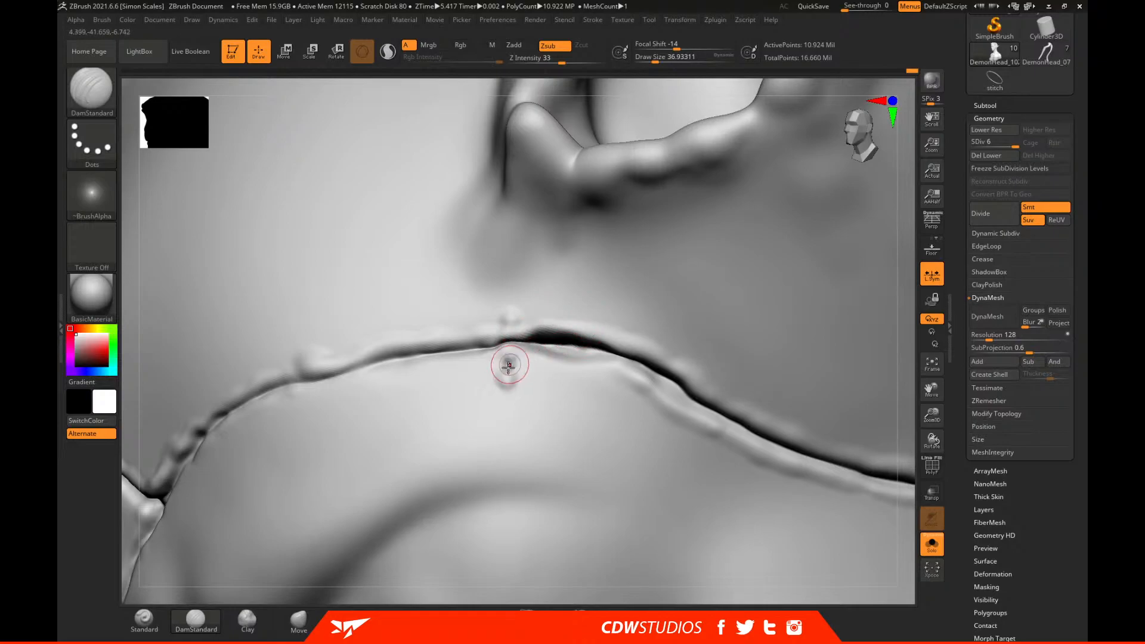
left_click(931, 543)
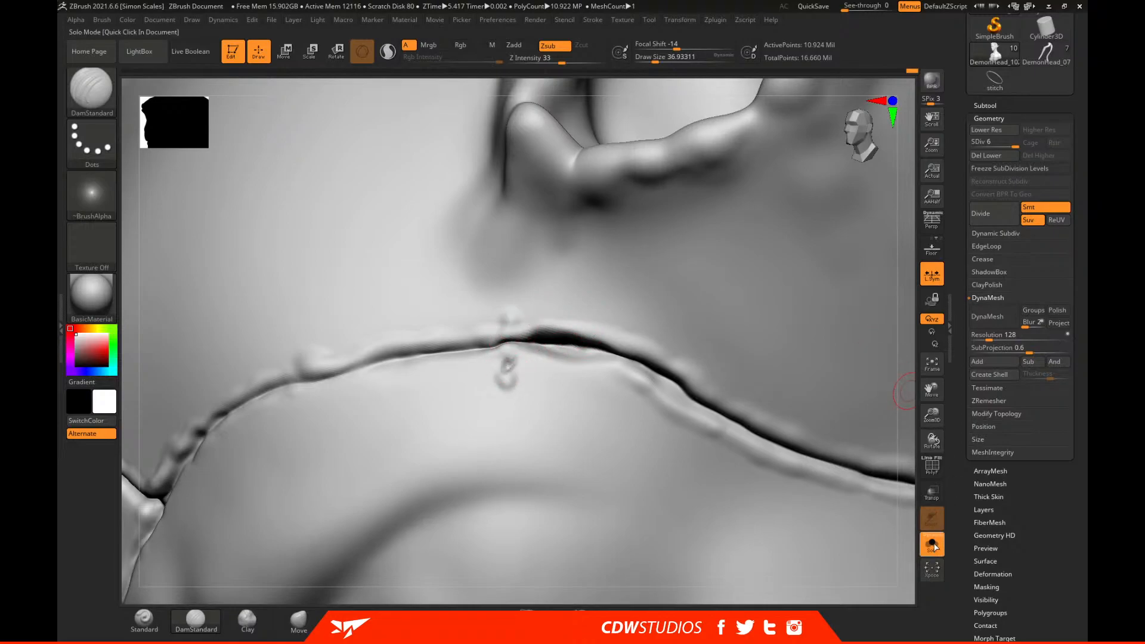
Adjust the skin around the stitch's lower end with the Move brush at a draw size of about 29.
key("b")
key("m")
key("v")
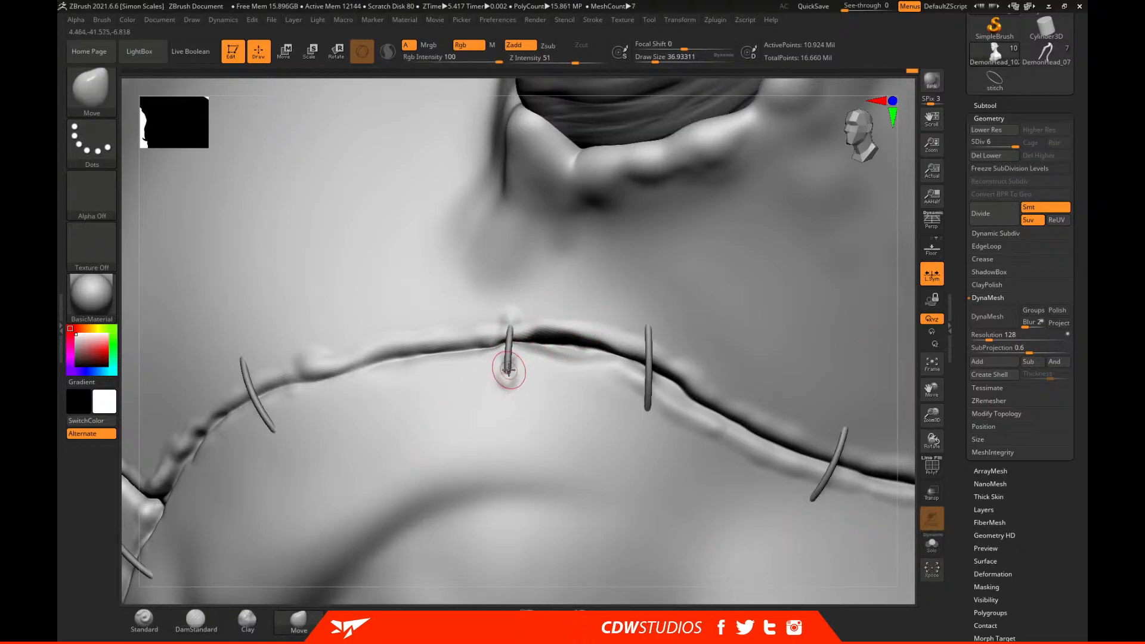
key("space")
left_click_drag(517, 362, 511, 362)
left_click_drag(907, 313, 817, 313)
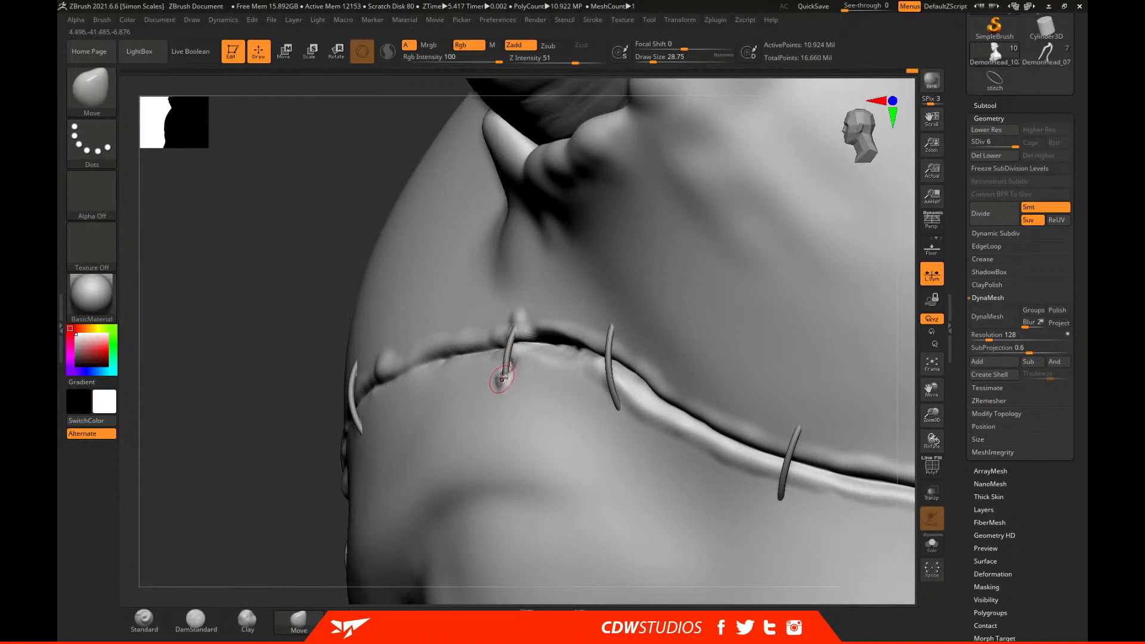
left_click_drag(271, 514, 346, 509)
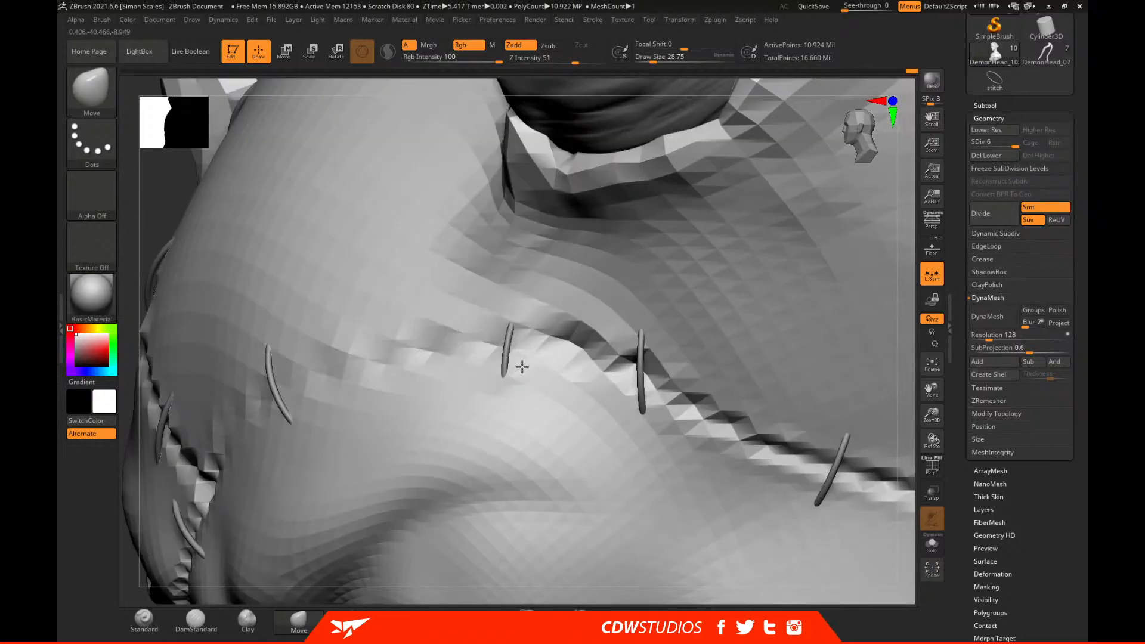
Nudge the seam edge beside the upper part of the stitch with the Move brush at a draw size of about 49.
left_click_drag(902, 280, 956, 284)
key("space")
left_click_drag(500, 334, 505, 335)
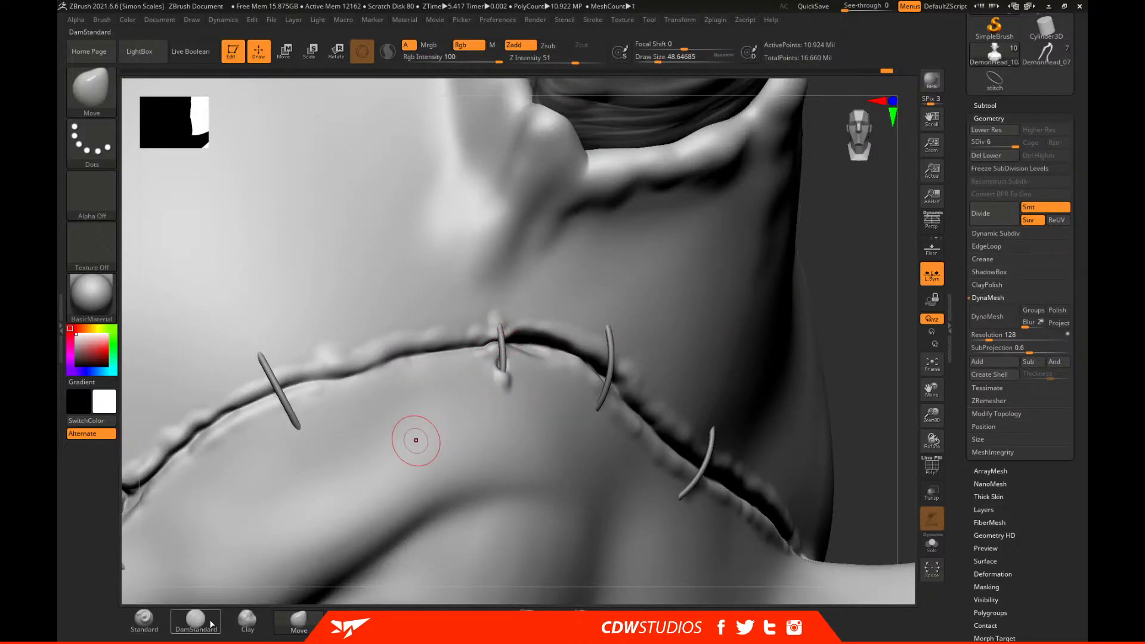
Carve a small entry hole at the middle forehead stitch's upper end with DamStandard at draw size about 29, isolating the head.
left_click(185, 626)
left_click(932, 544)
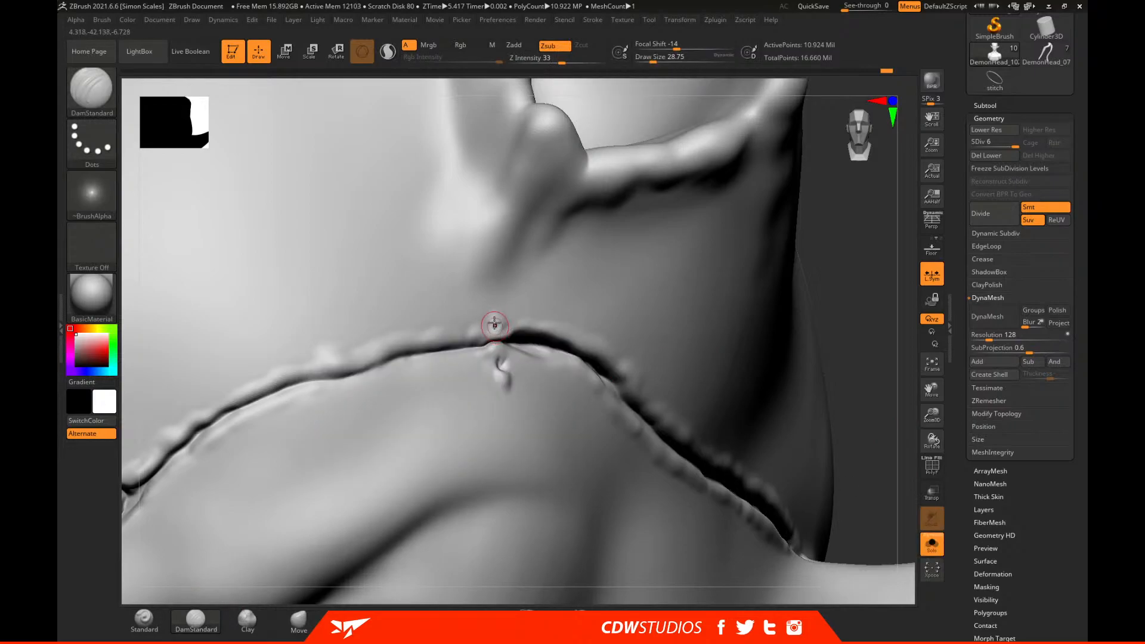
left_click(937, 544)
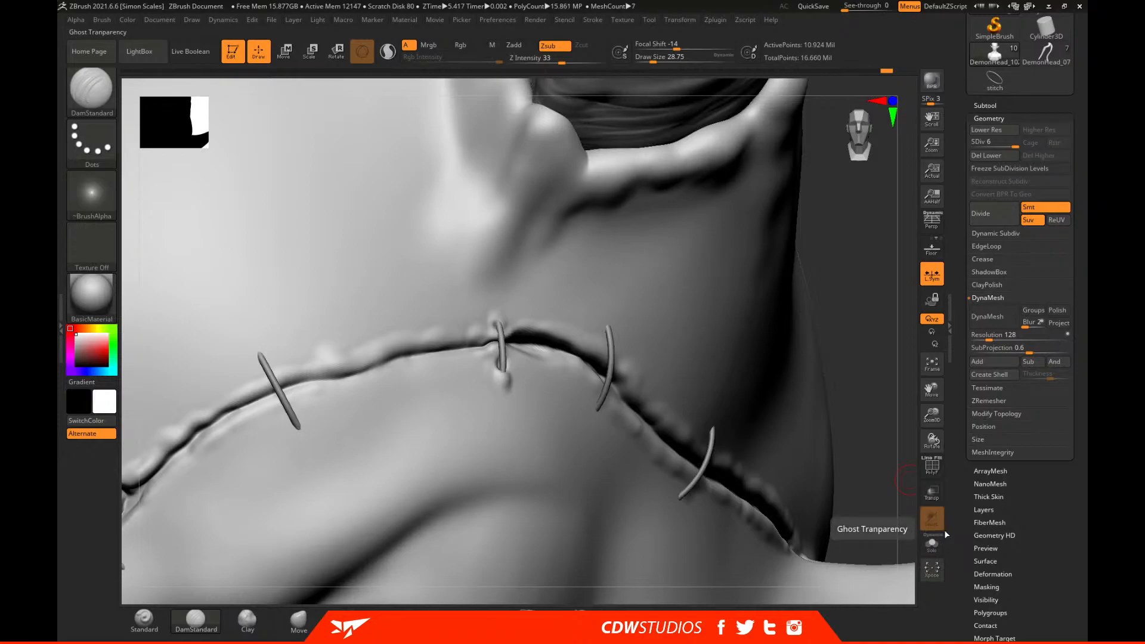
Build up and smooth the skin around the middle stitch's ends with the FormSoft brush at draw size about 29, and refine it with the Move brush.
left_click(433, 620)
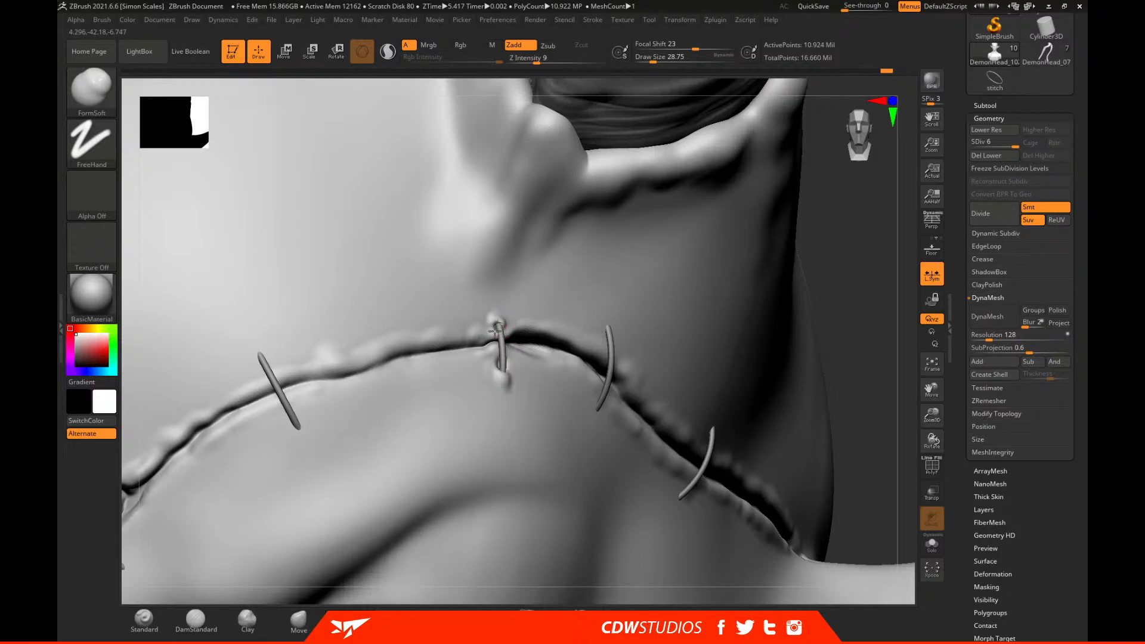
key("shift")
left_click_drag(864, 289, 776, 290)
left_click_drag(505, 372, 489, 364)
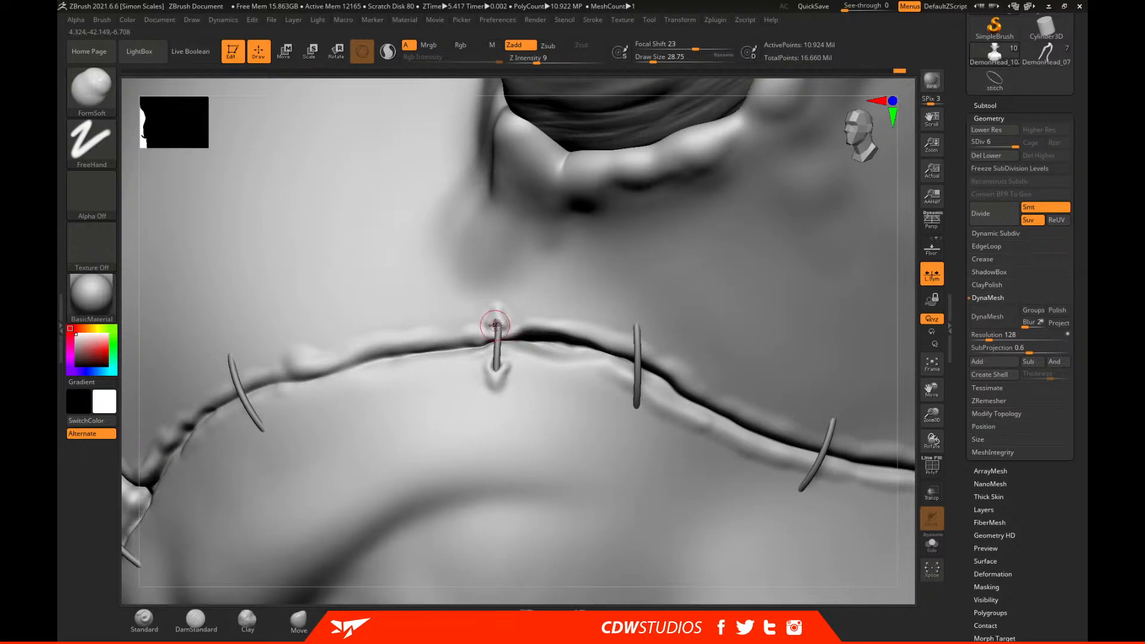
key("b")
key("m")
key("v")
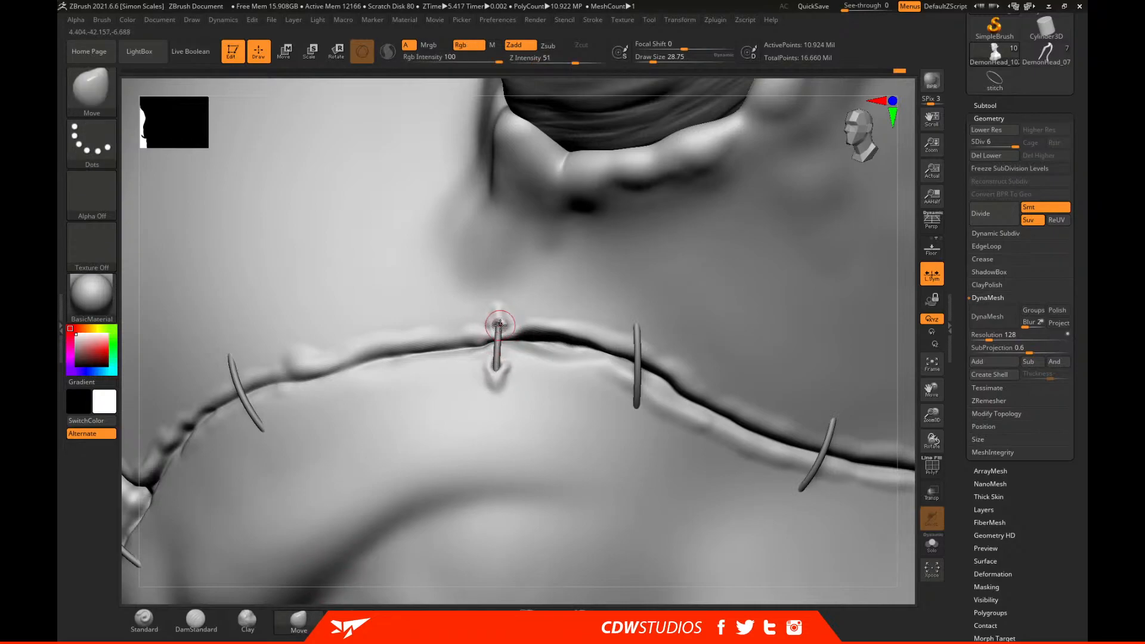
Fill in and smooth the seam edges between the middle stitch and the next stitch toward the ear using FormSoft.
key("f")
left_click_drag(737, 315, 597, 329)
left_click_drag(545, 192, 503, 248, "alt")
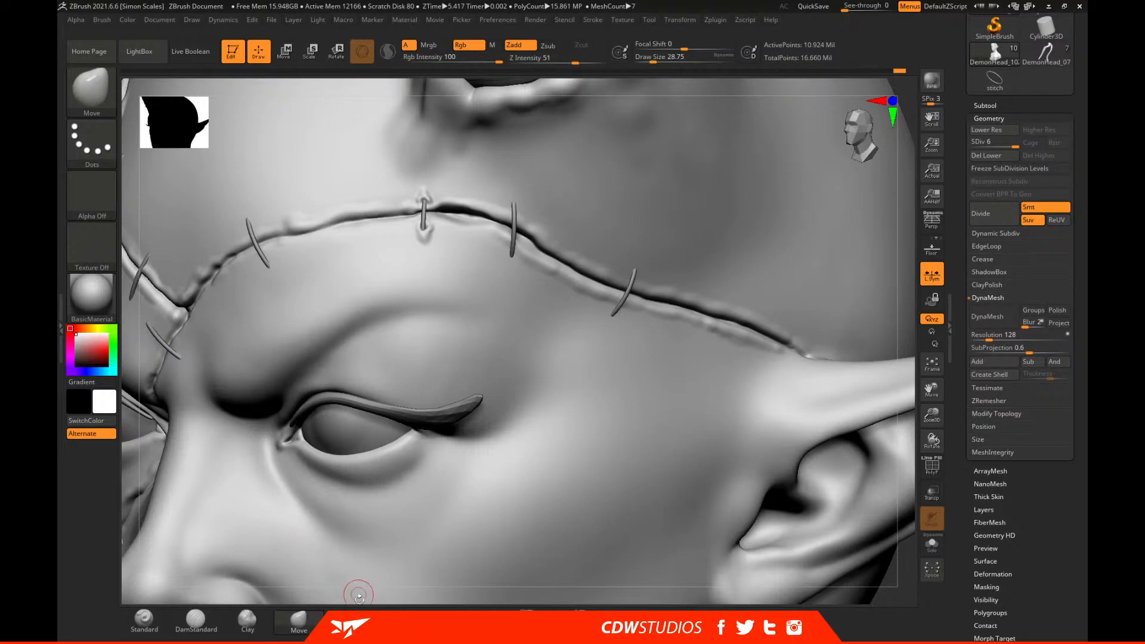
left_click(350, 618)
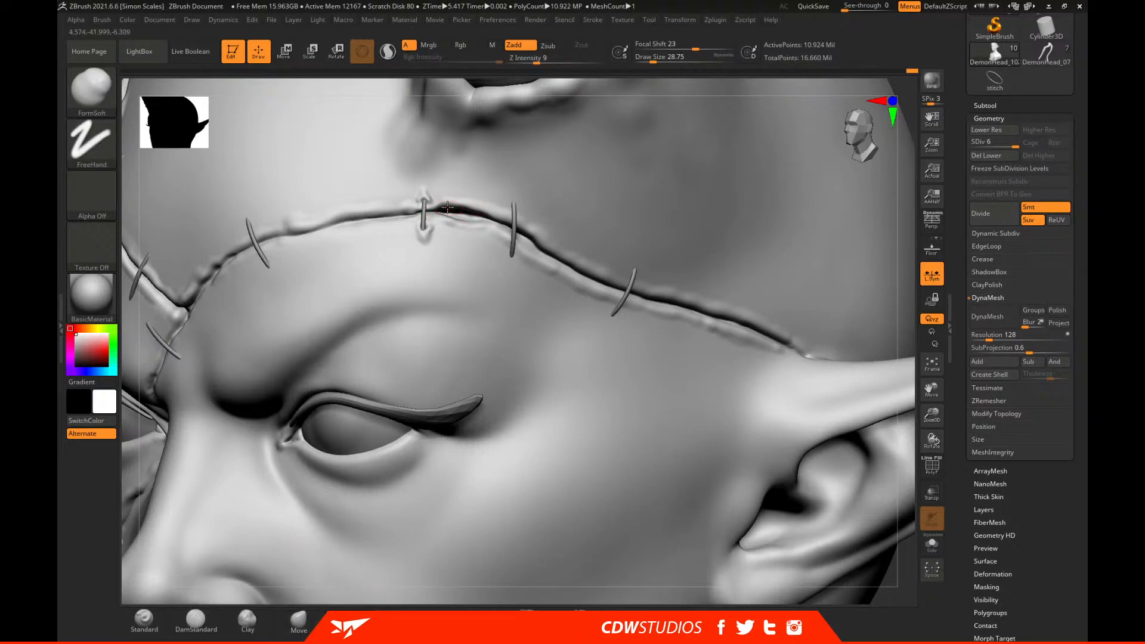
left_click_drag(436, 204, 447, 224, "shift")
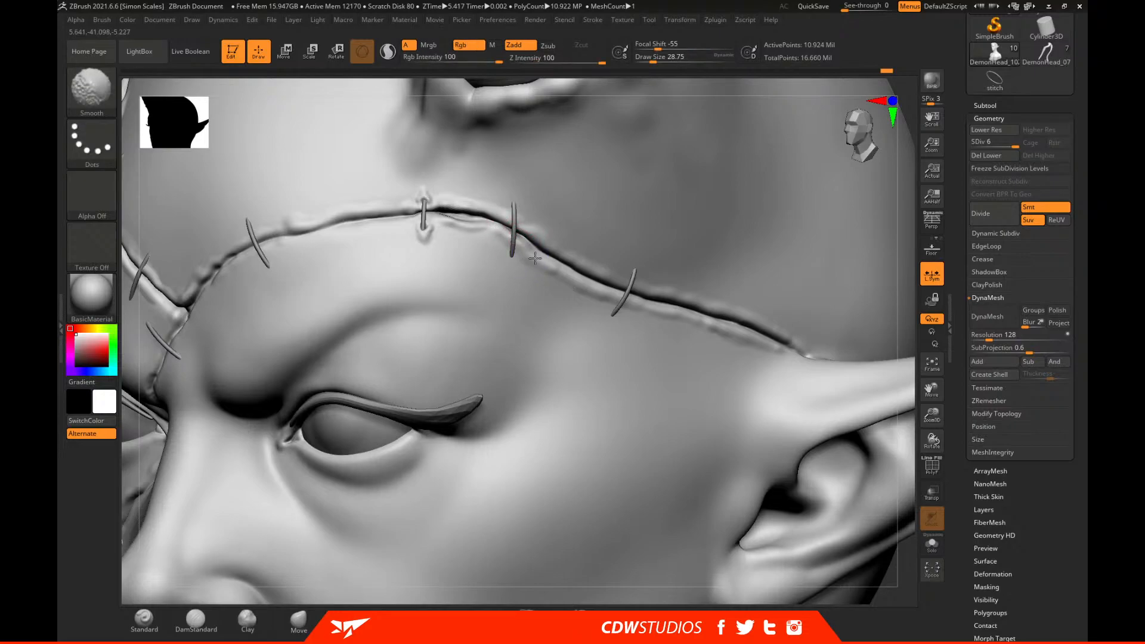
key("shift")
Isolate the stitch subtool and mask everything in it except the stitch next to the middle one on the ear side.
left_click_drag(917, 310, 646, 251)
left_click(523, 228, "alt")
left_click(932, 544)
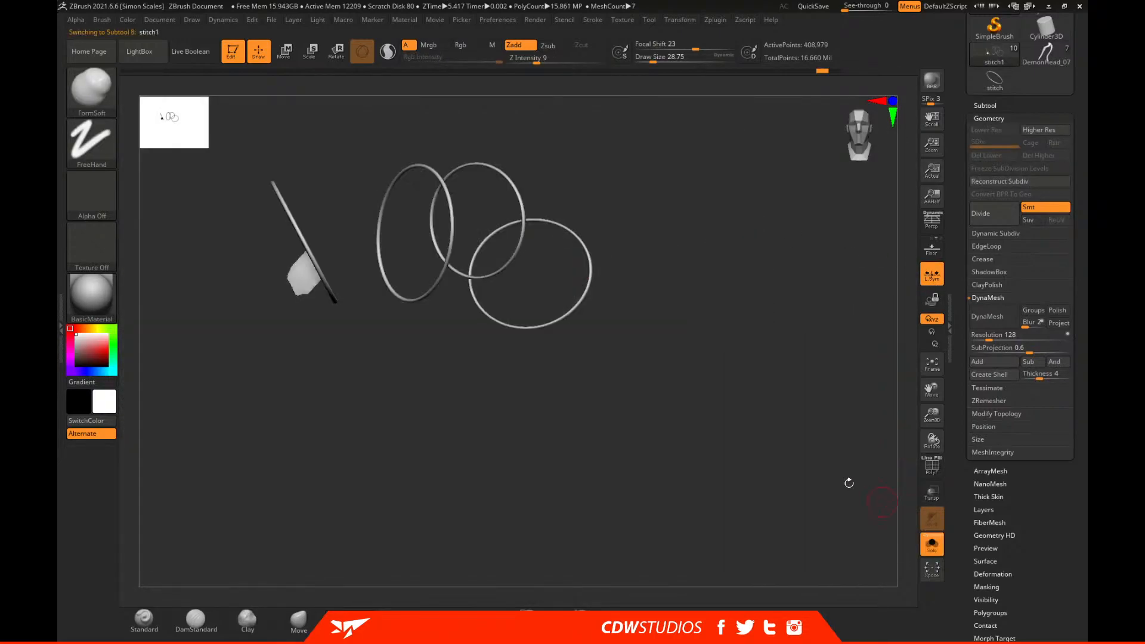
mouse_move(602, 310)
left_mouse_down()
mouse_move(532, 184)
mouse_move(532, 129)
mouse_move(555, 128)
left_mouse_up()
key("ctrl+shift")
left_click(651, 175, "ctrl")
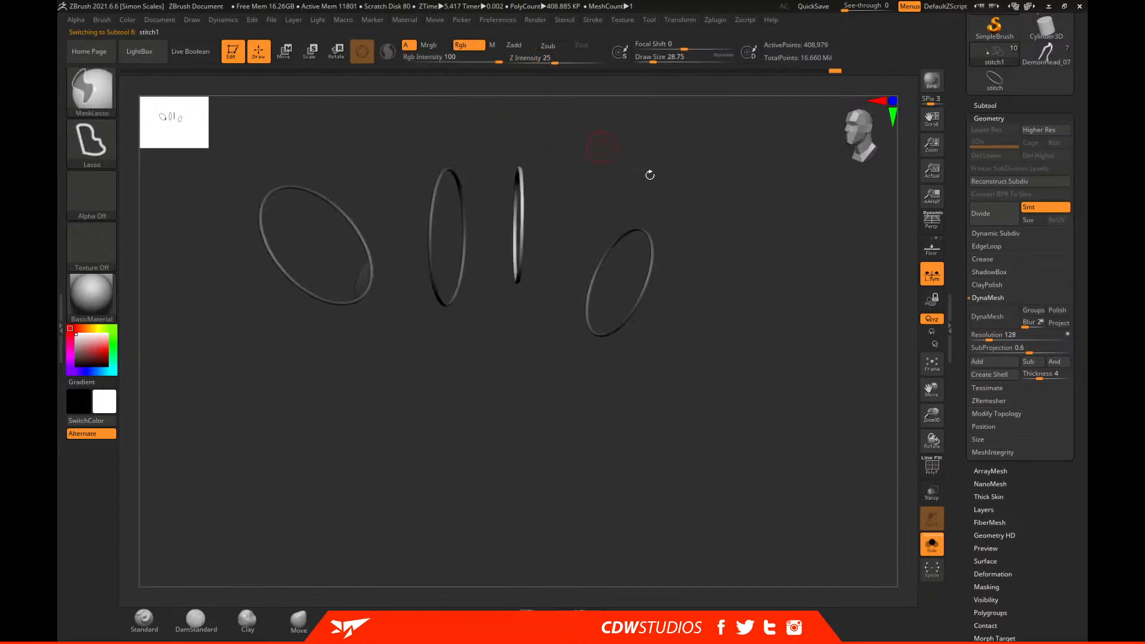
left_click(932, 544)
Centre the transform gizmo on the unmasked stitch, and rotate and shift the stitch so it sits across the seam and into the skin.
key("w")
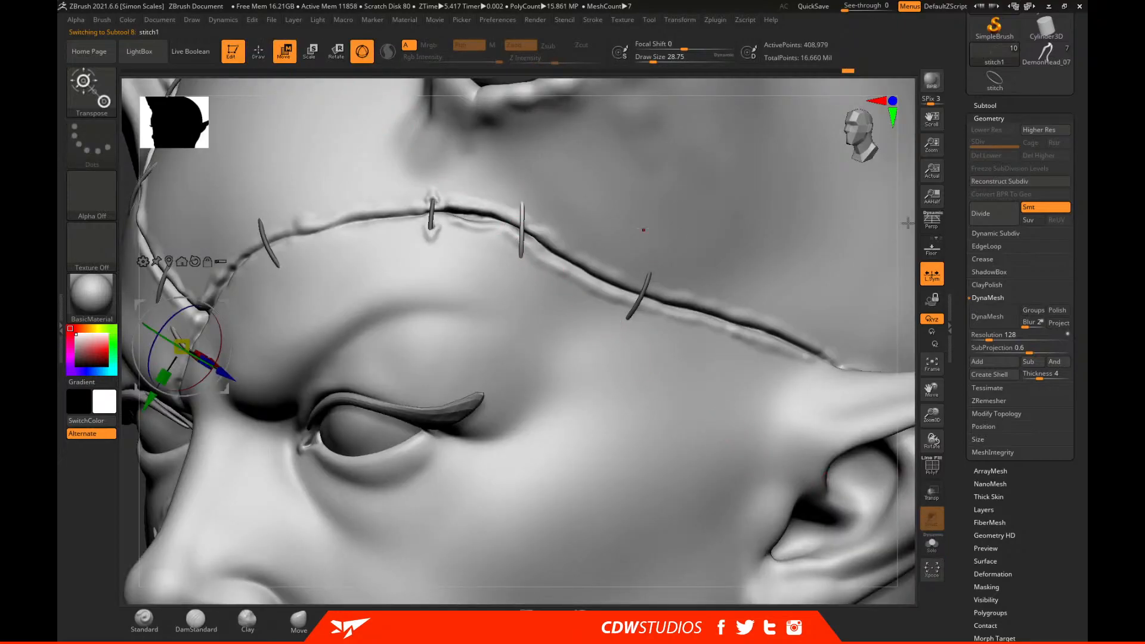
left_click_drag(909, 256, 597, 184, "alt")
left_click_drag(912, 149, 674, 332)
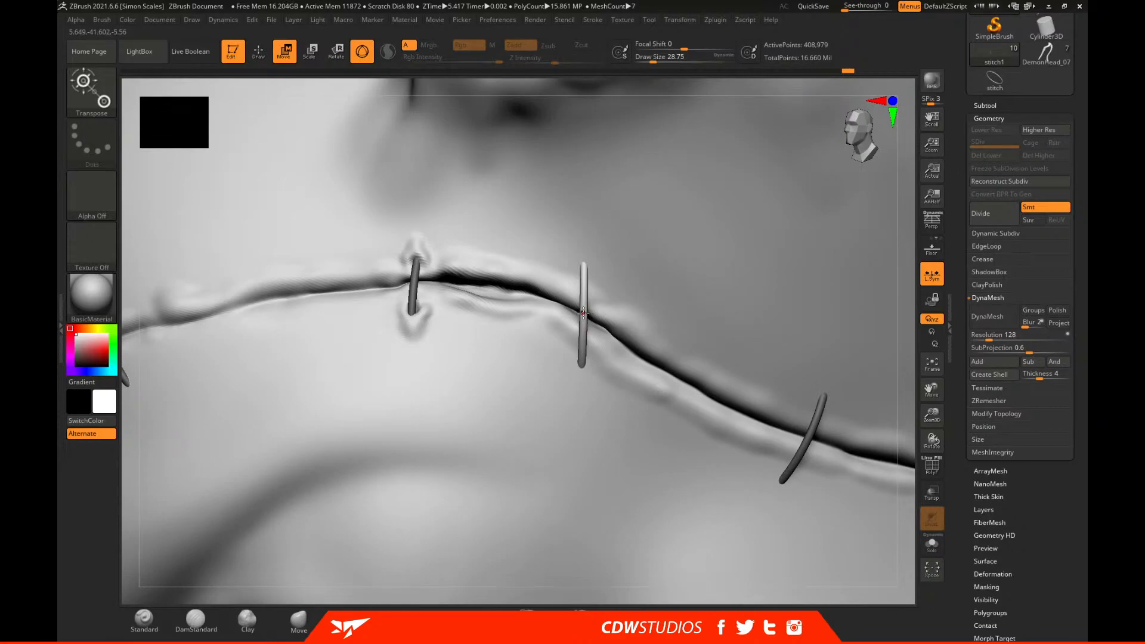
left_click(583, 313, "alt")
left_click_drag(904, 256, 894, 171)
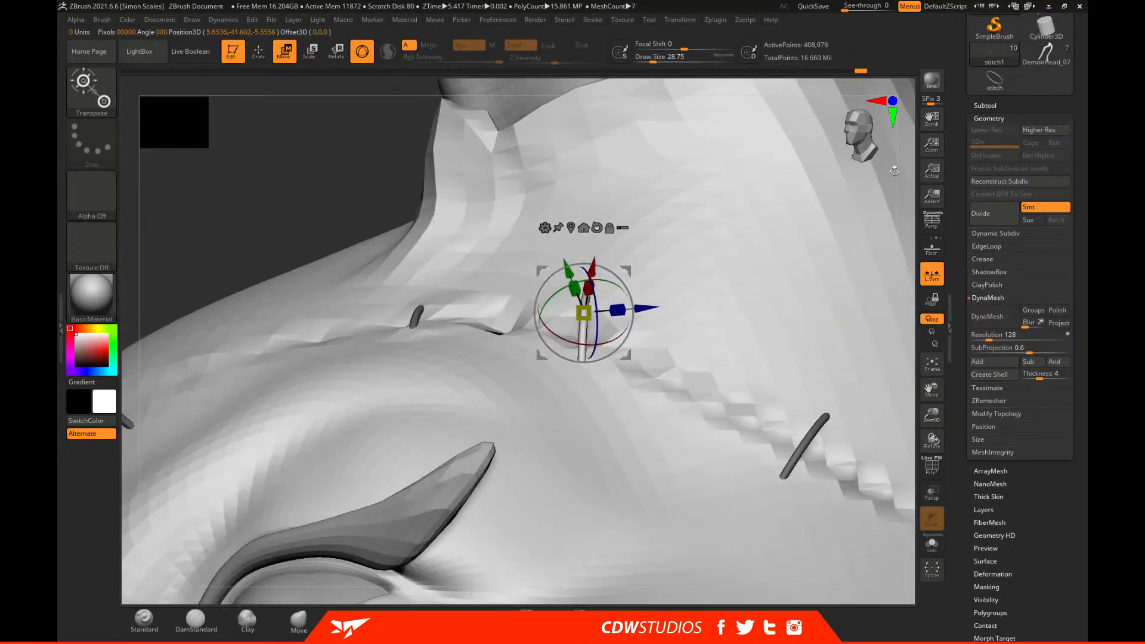
left_click_drag(600, 339, 594, 334)
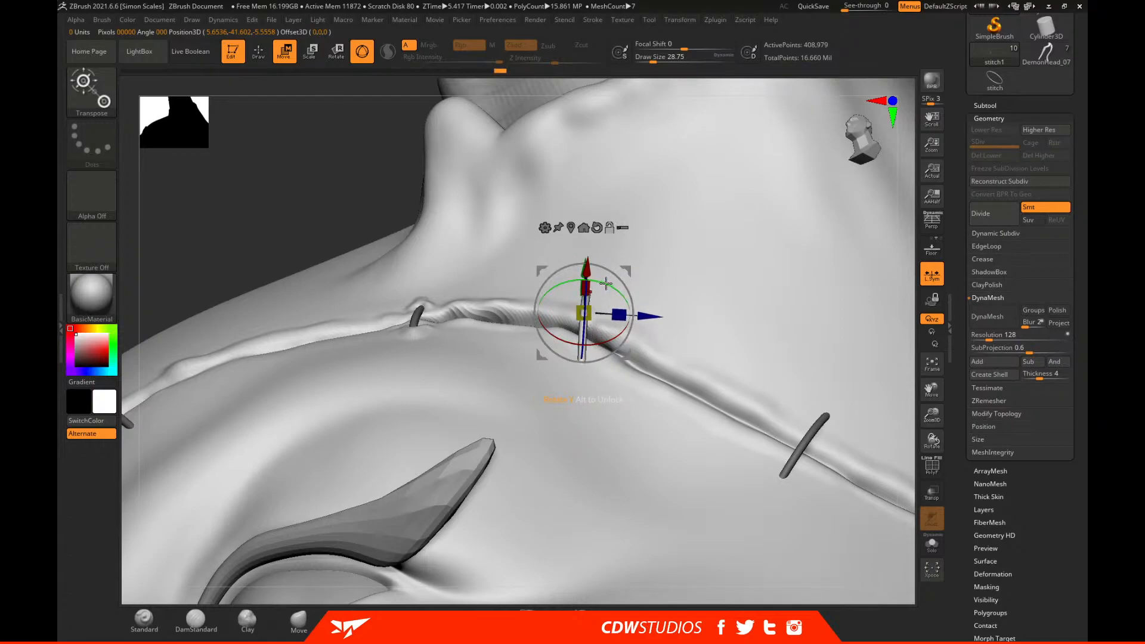
left_click_drag(907, 254, 882, 243)
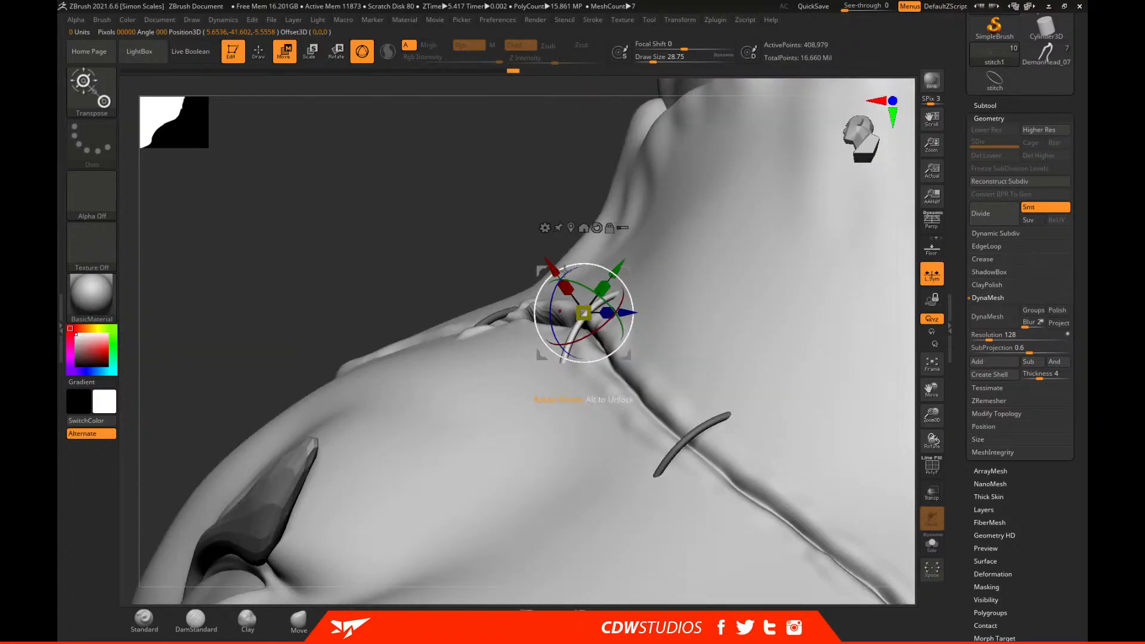
left_click_drag(554, 270, 556, 272)
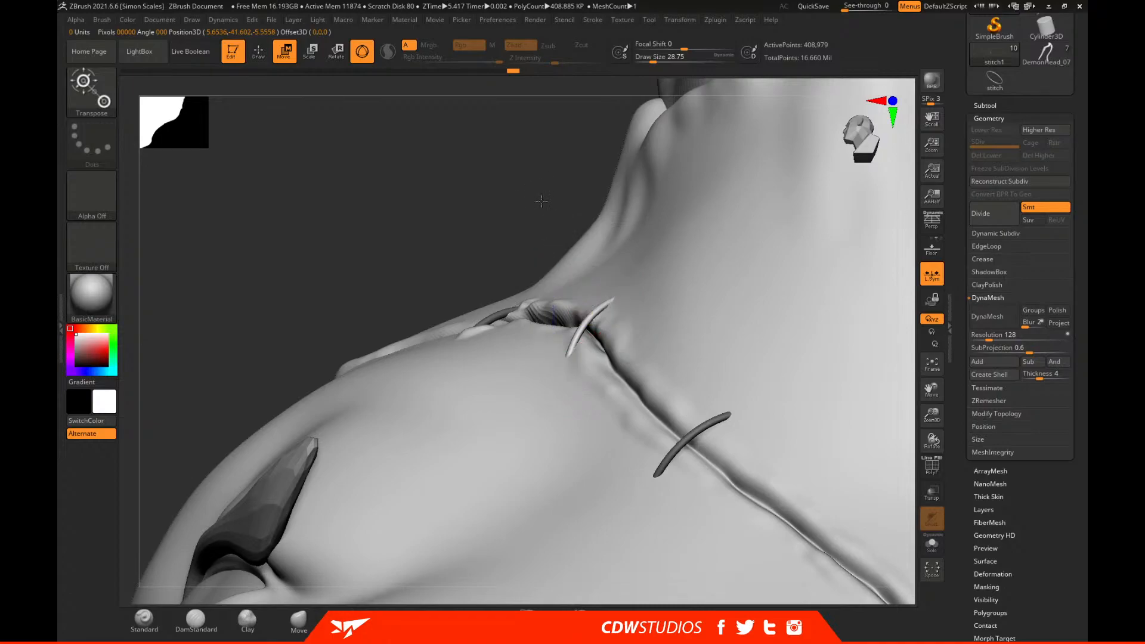
left_click_drag(539, 197, 551, 224)
left_click_drag(598, 360, 611, 354)
left_click_drag(628, 274, 628, 280)
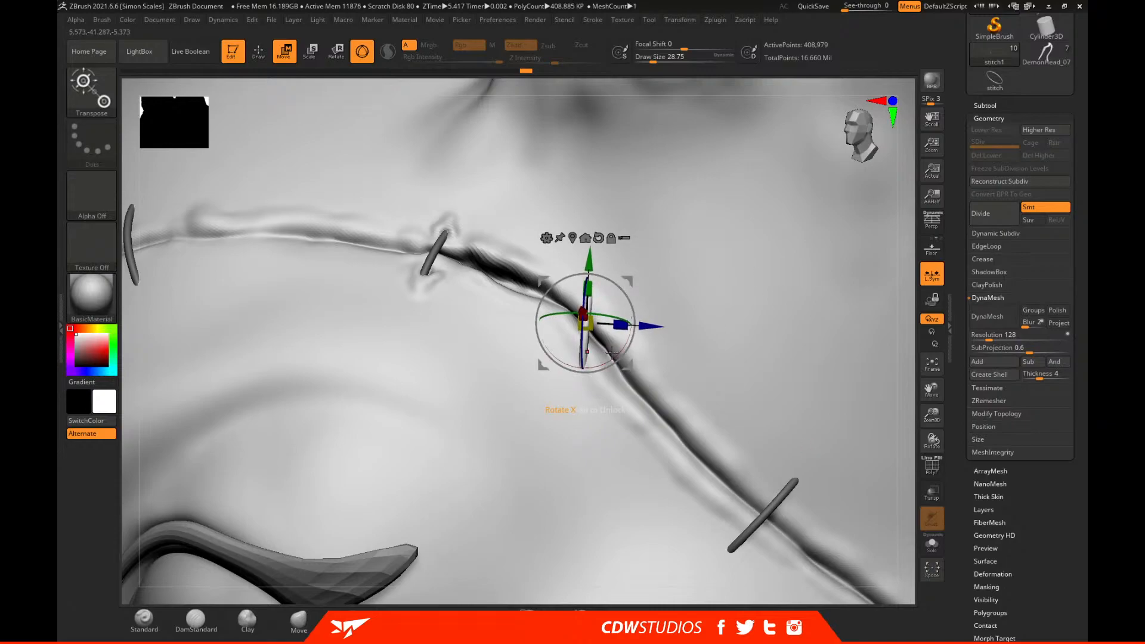
On the head mesh, raise small swellings of skin around both ends of the repositioned stitch with FormSoft at draw size about 35.
key("q")
left_click(585, 391, "alt")
key("space")
left_click_drag(585, 388, 589, 388)
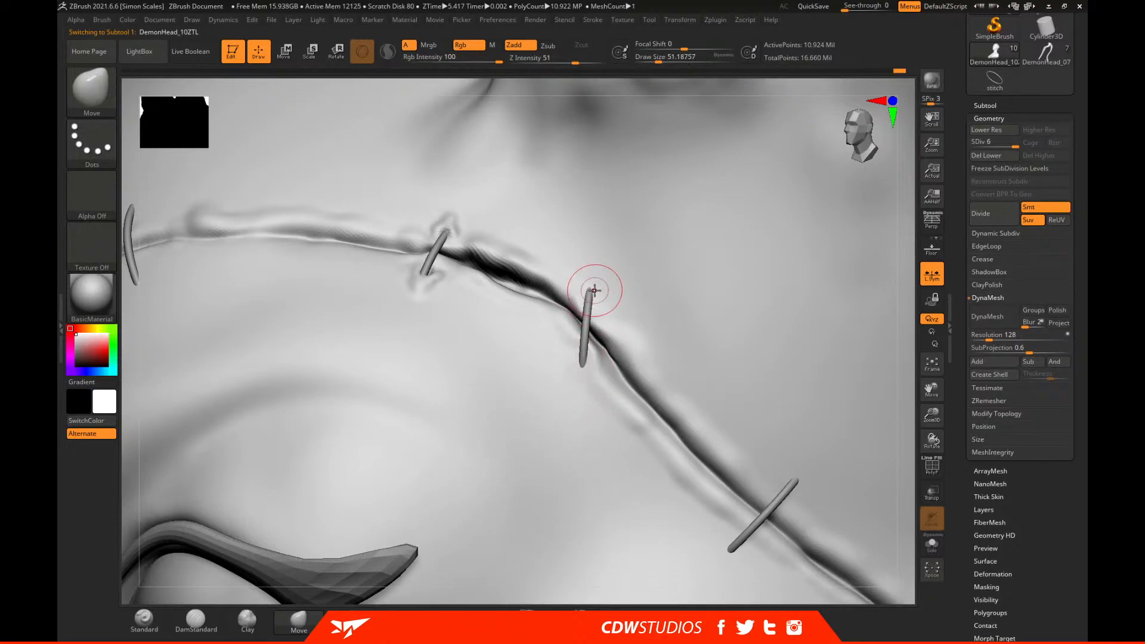
left_click(143, 617)
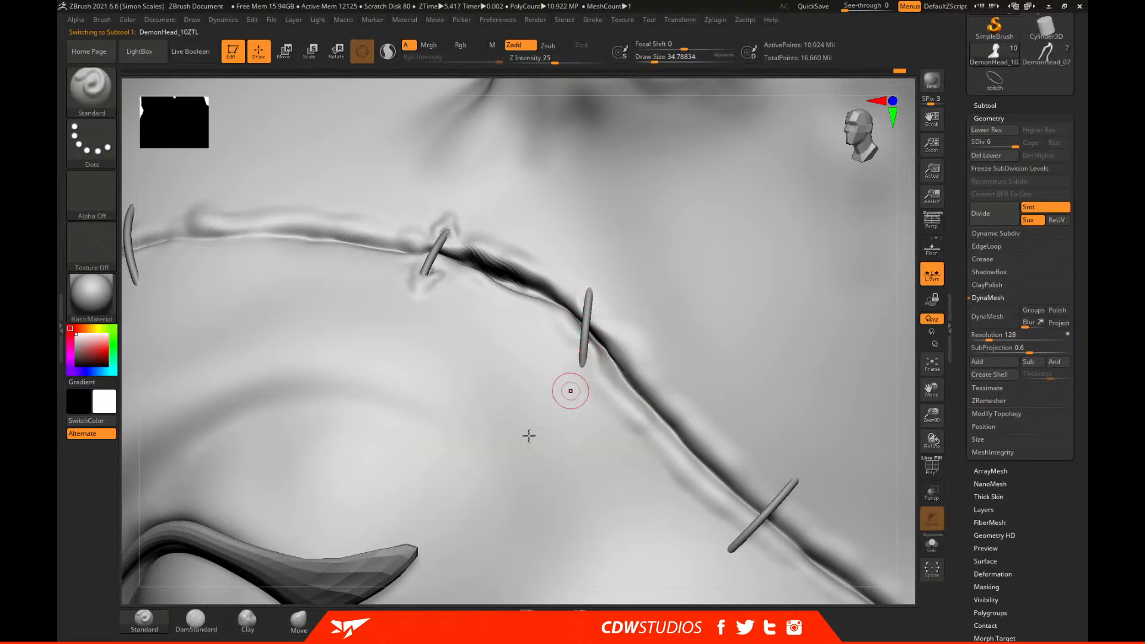
left_click(350, 618)
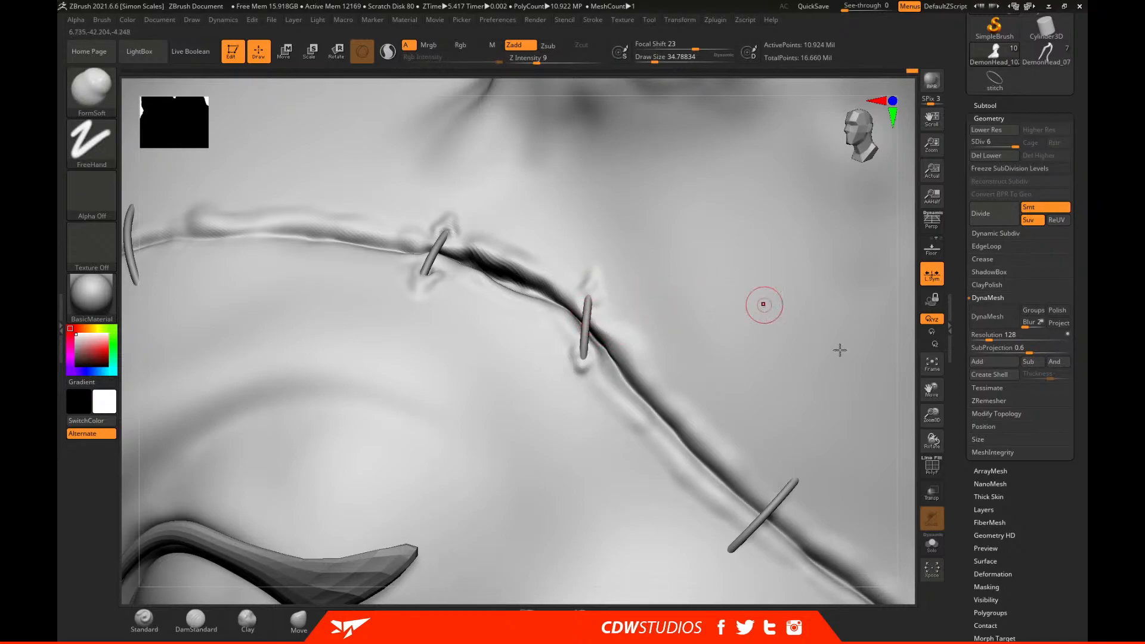
left_click(931, 544)
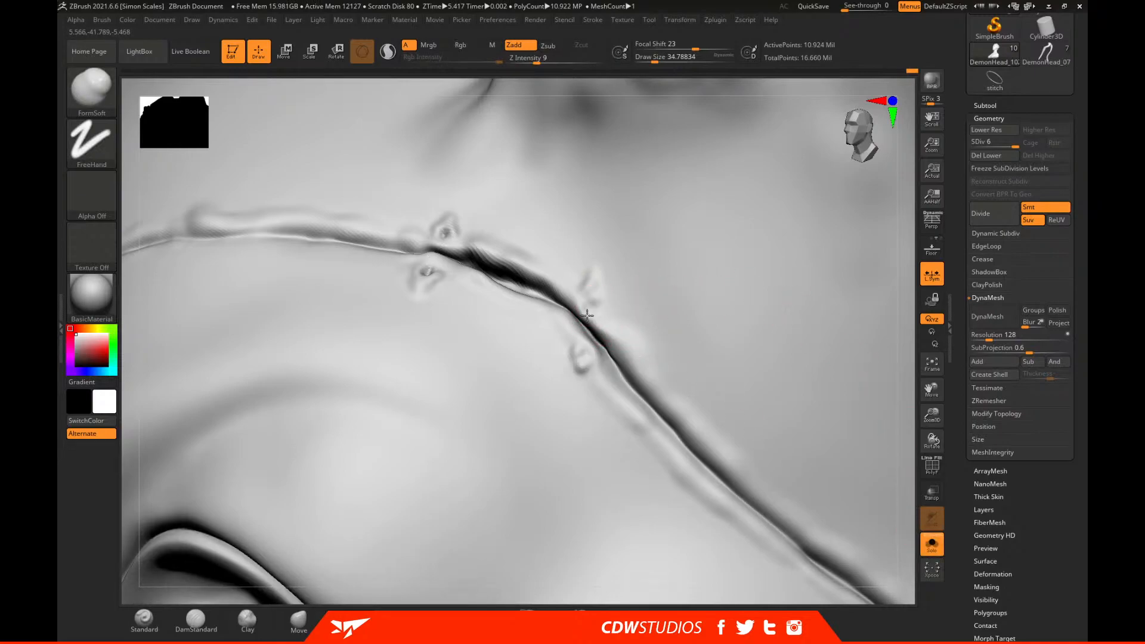
left_click(931, 544)
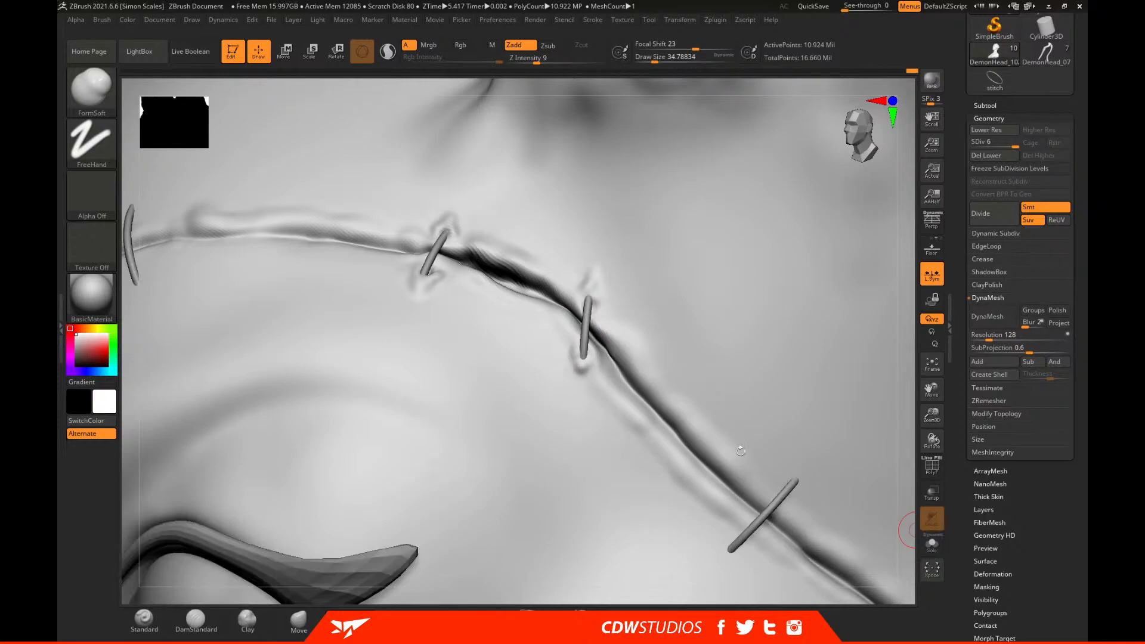
Smooth and refine the swollen skin around the upper and lower ends of the repositioned stitch from several angles.
key("shift")
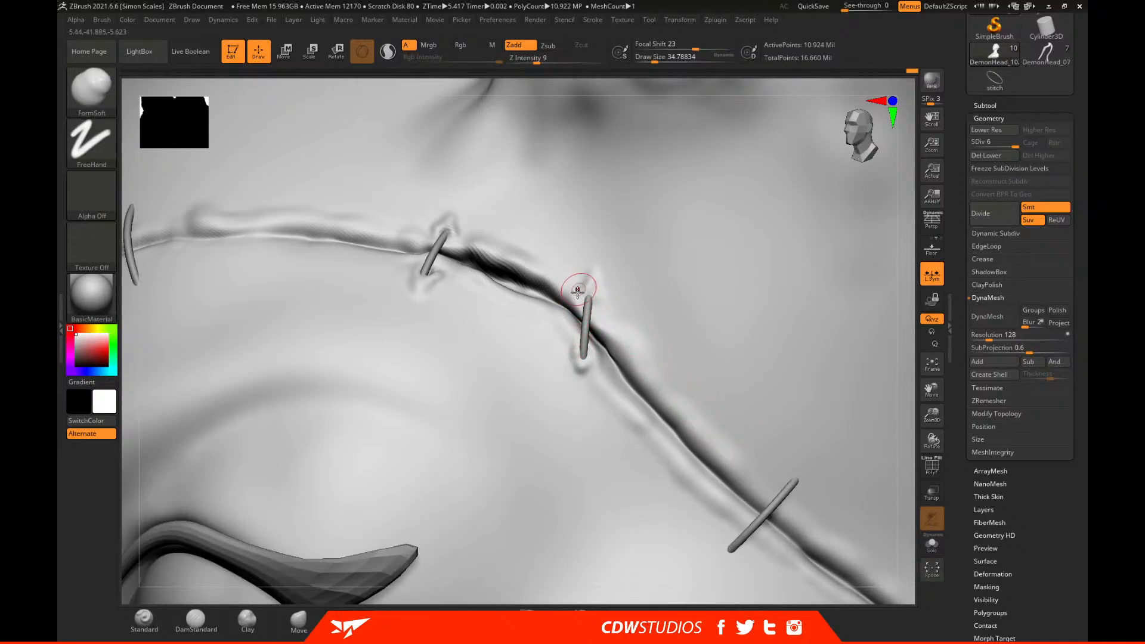
left_click_drag(909, 283, 781, 295)
key("shift")
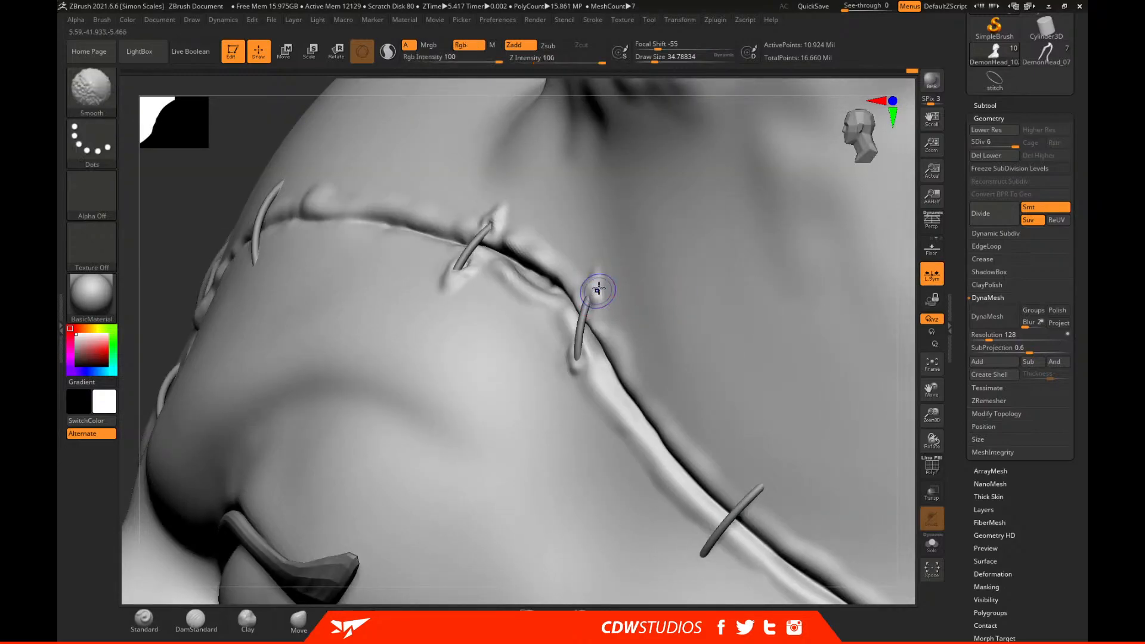
mouse_move(900, 315)
left_mouse_down()
mouse_move(630, 358)
mouse_move(571, 346)
left_mouse_up()
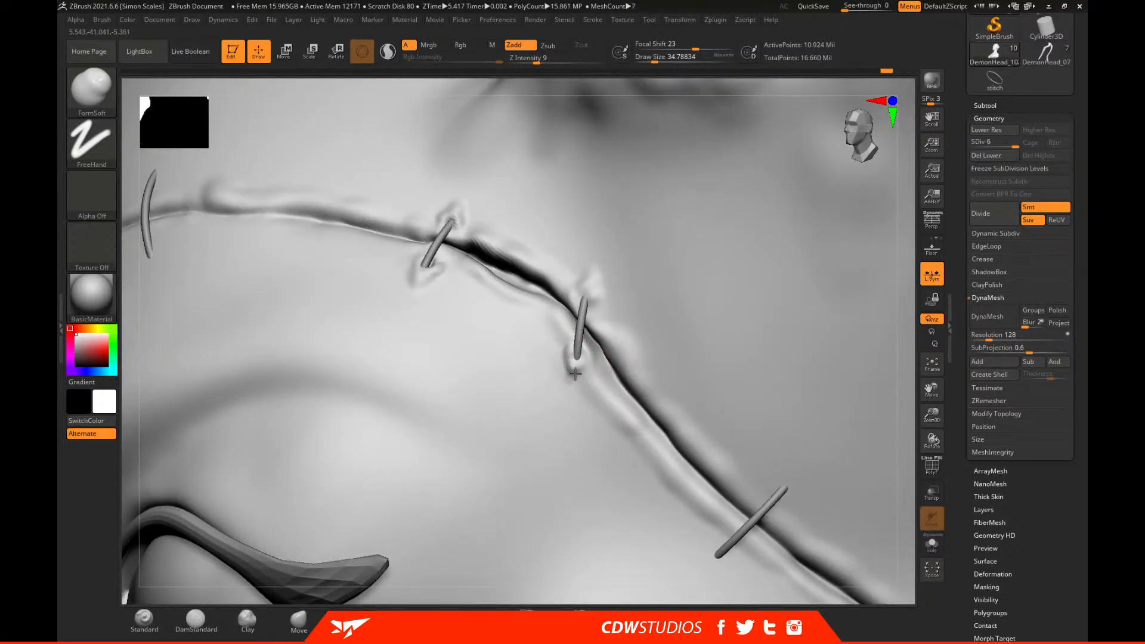
key("shift")
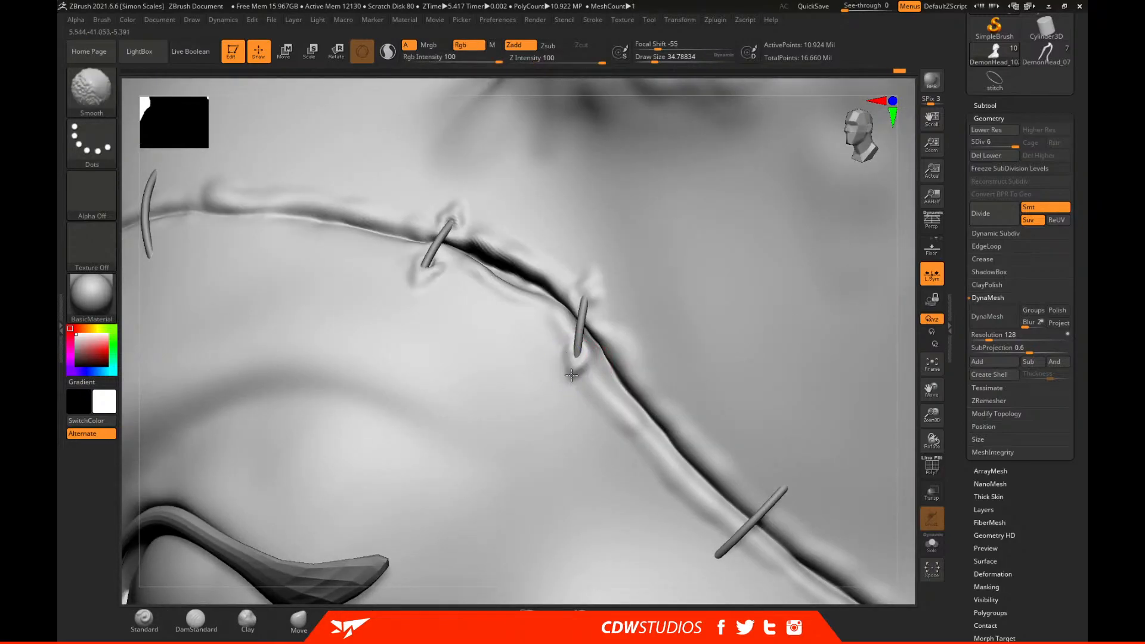
key("shift")
Select and isolate the stitch subtool, and mask the stitch nearest the ear.
key("f")
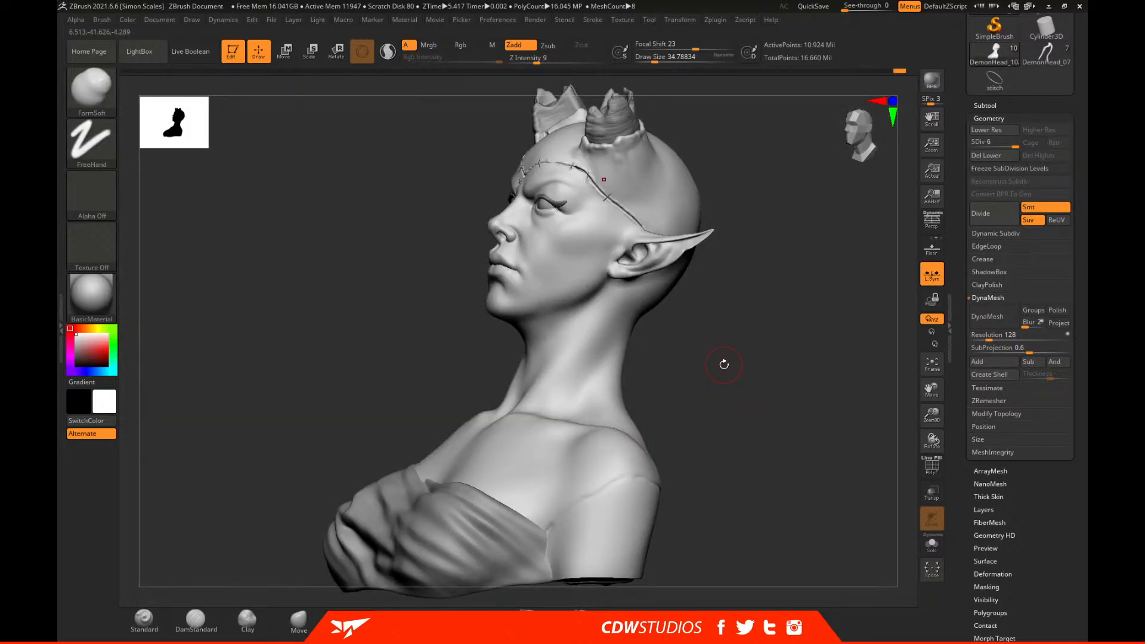
left_click_drag(808, 299, 815, 328, "shift")
mouse_move(836, 420)
left_mouse_down("alt")
mouse_move(833, 431)
mouse_move(835, 412)
left_mouse_up("alt")
mouse_move(863, 215)
left_mouse_down("alt")
mouse_move(836, 225)
mouse_move(848, 229)
mouse_move(849, 213)
left_mouse_up("alt")
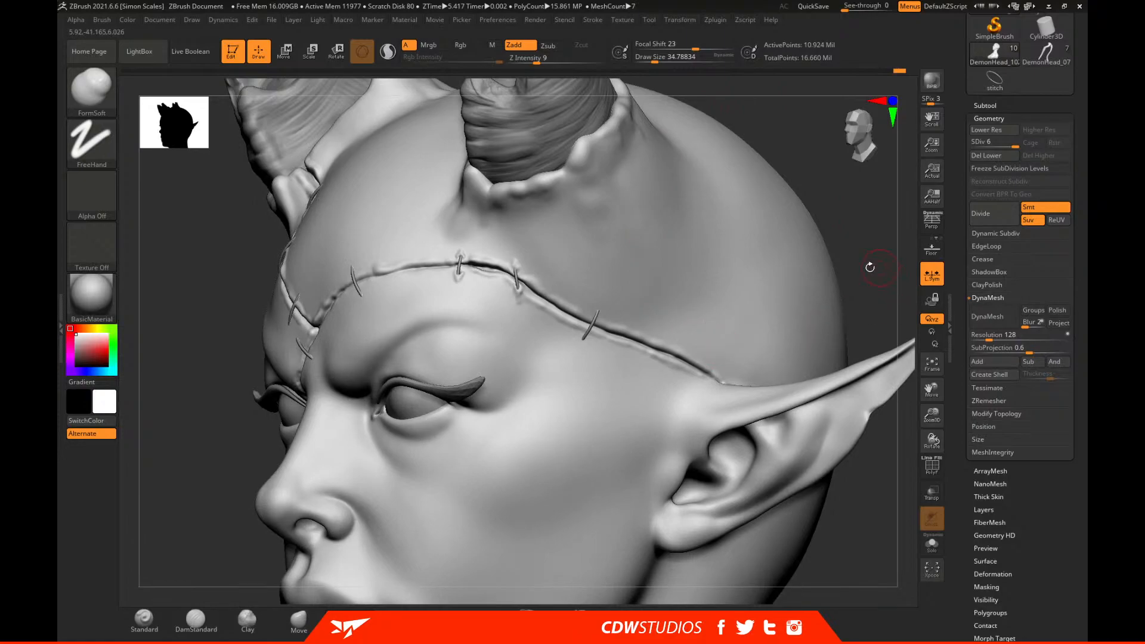
key("ctrl+shift")
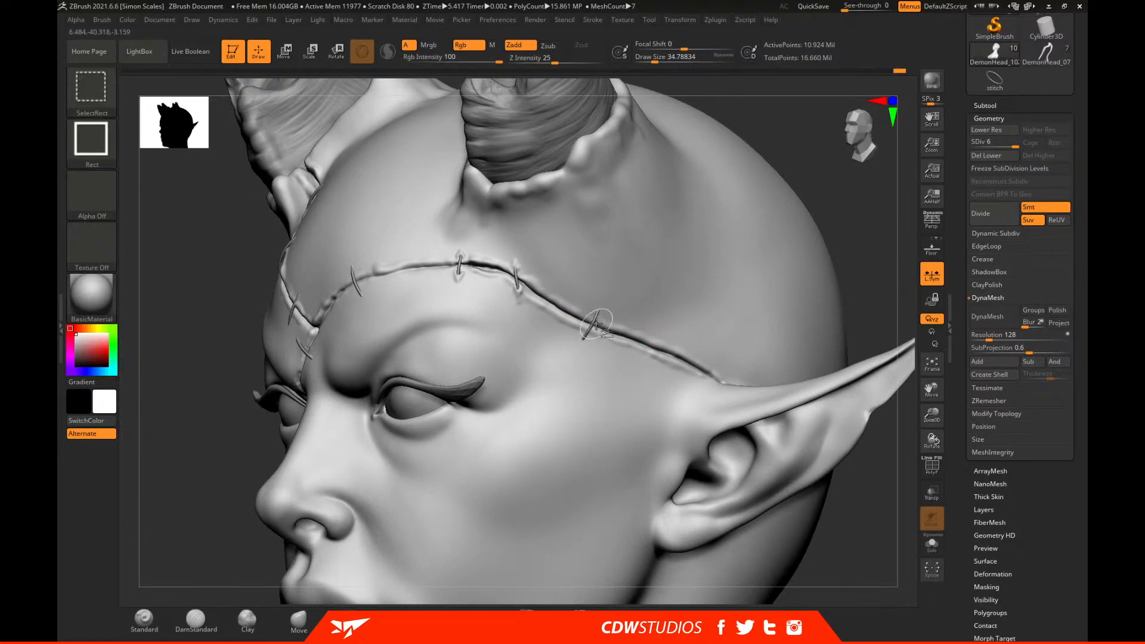
left_click(932, 544)
left_click(941, 548)
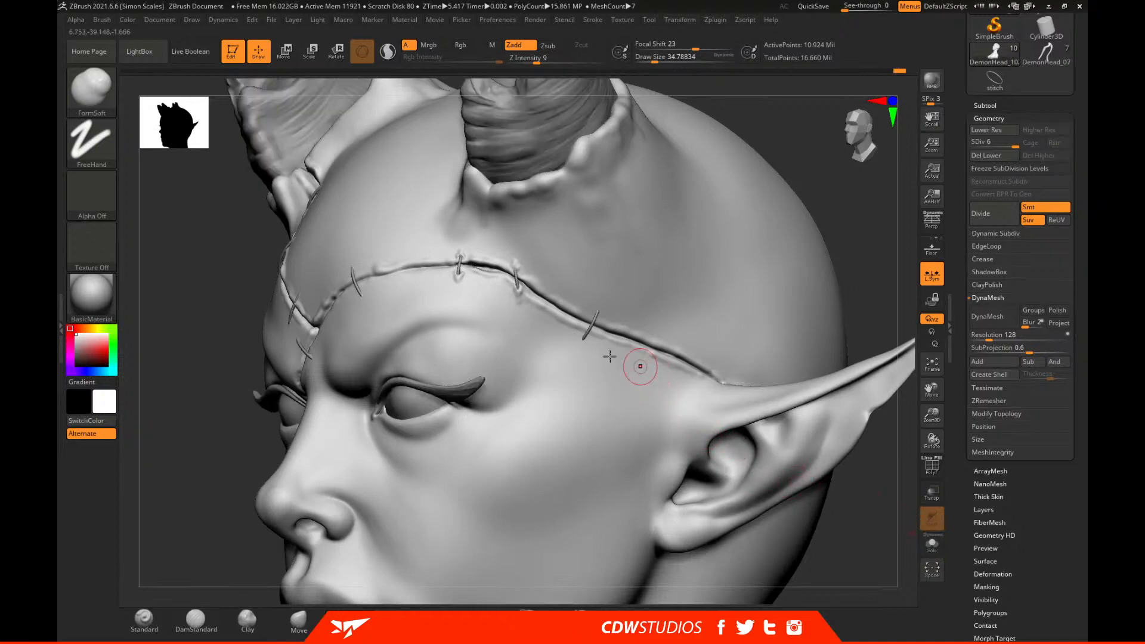
left_click(595, 320, "alt")
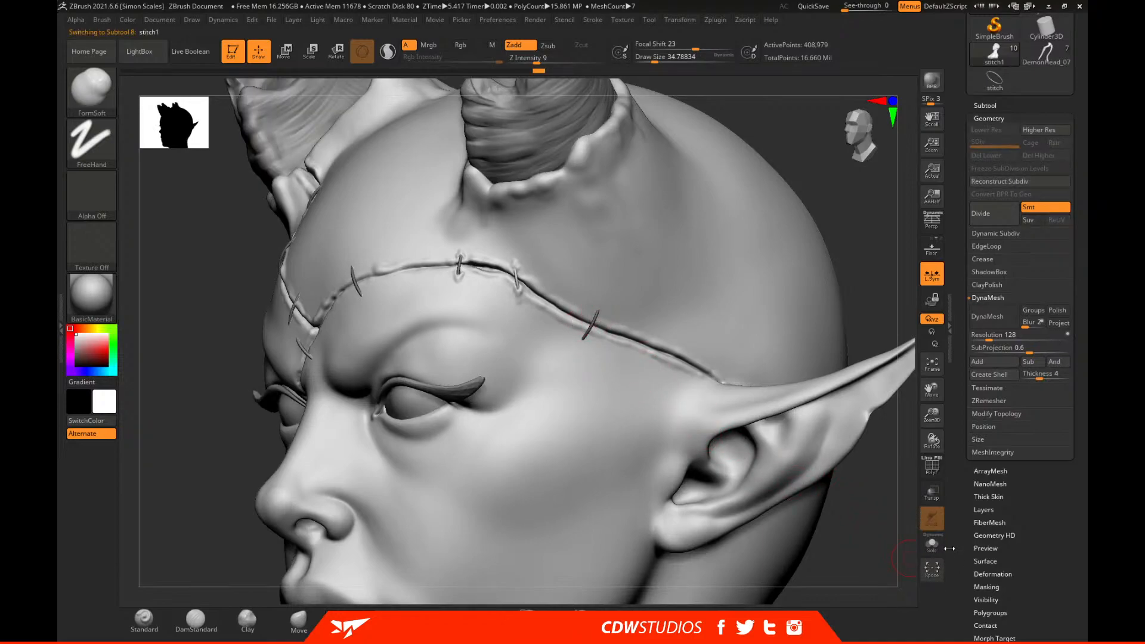
left_click(932, 544)
mouse_move(738, 401)
left_mouse_down()
mouse_move(624, 274)
mouse_move(686, 441)
mouse_move(632, 453)
left_mouse_up()
key("ctrl")
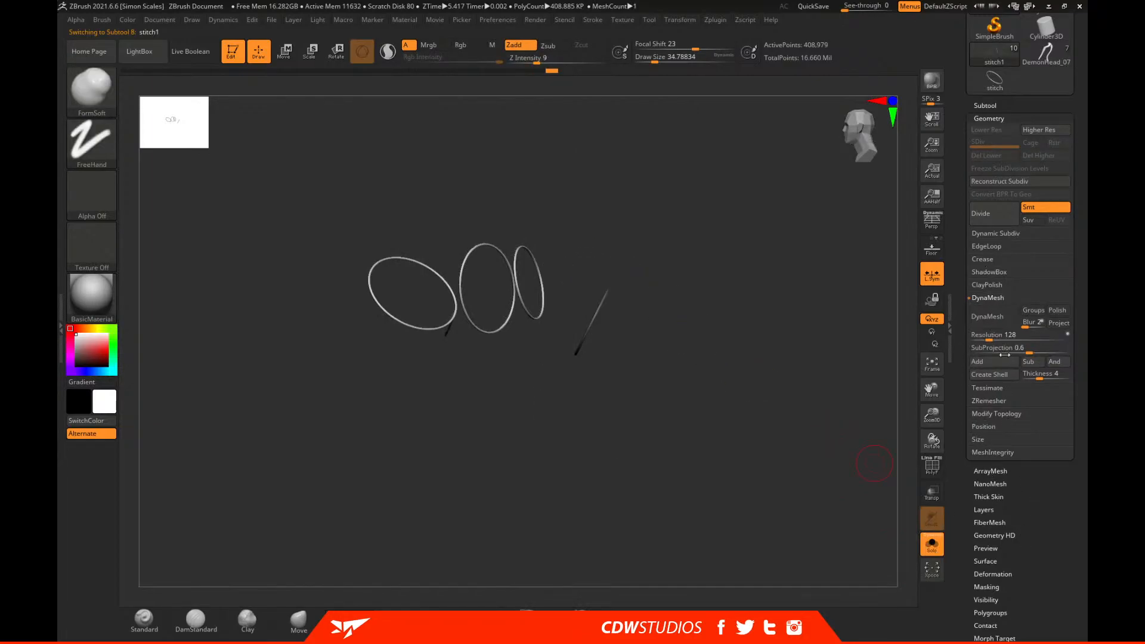
Split the masked stitch into its own subtool with Split Masked Points, show the whole model again, and clear the mask.
left_click(986, 105)
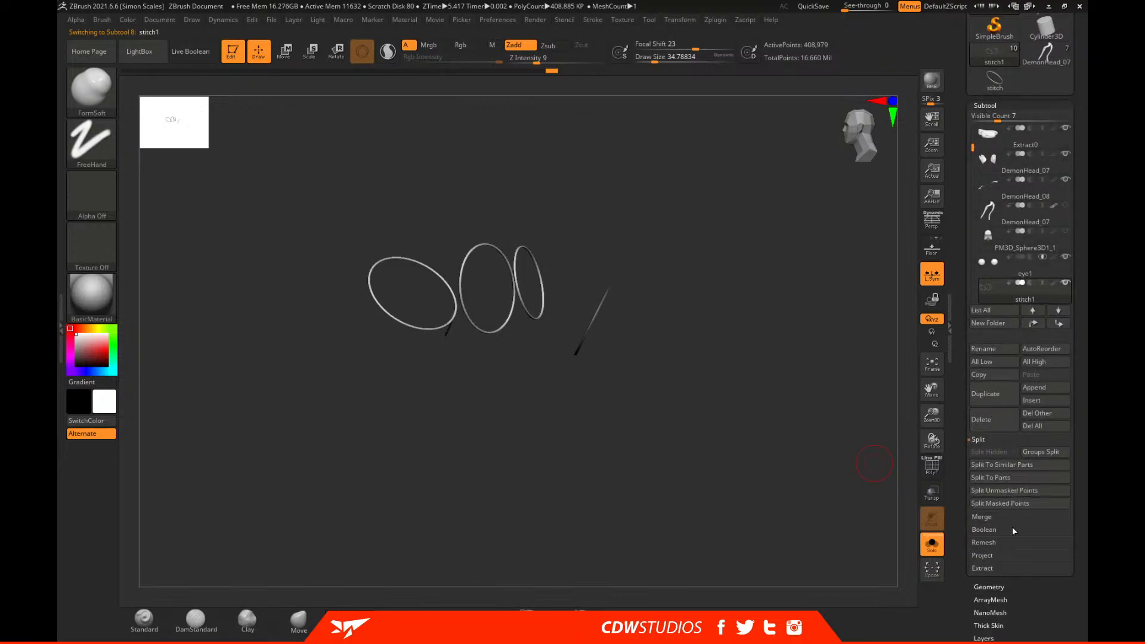
left_click(1012, 504)
left_click(931, 544)
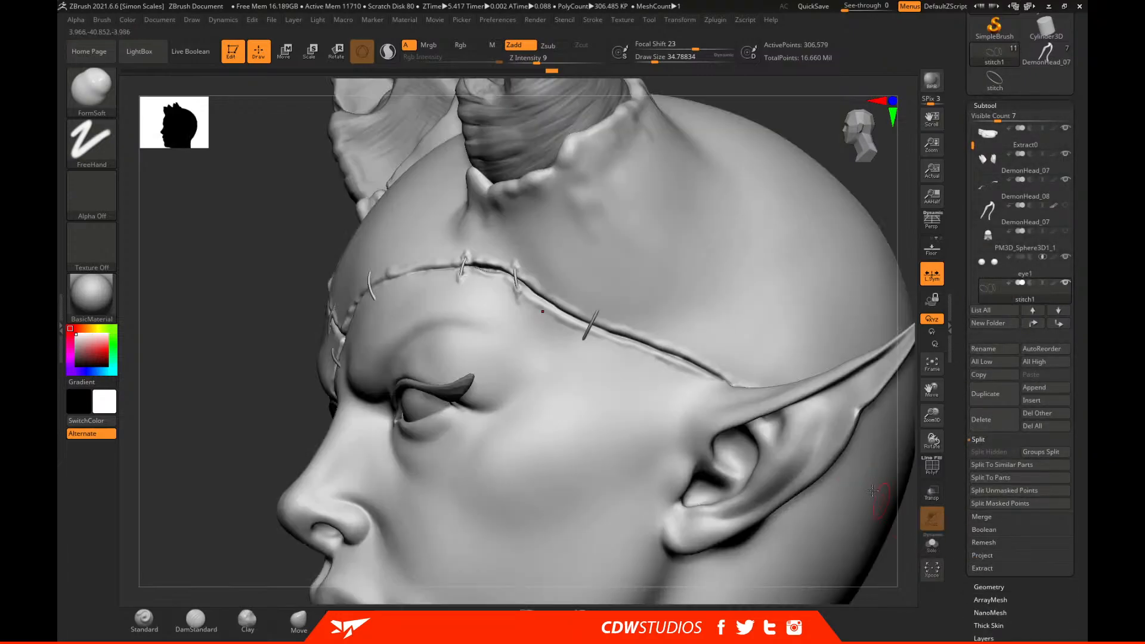
left_click_drag(774, 99, 785, 120, "ctrl")
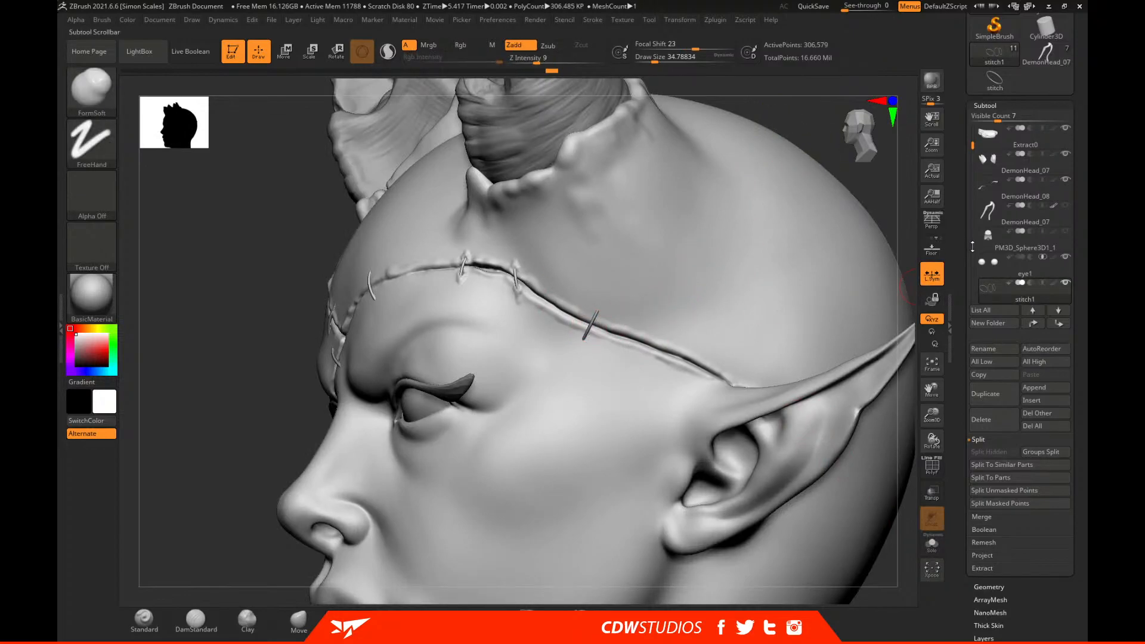
Make the split stitch2_1 subtool active and centre the transform gizmo on its stitch.
left_click_drag(972, 247, 973, 236)
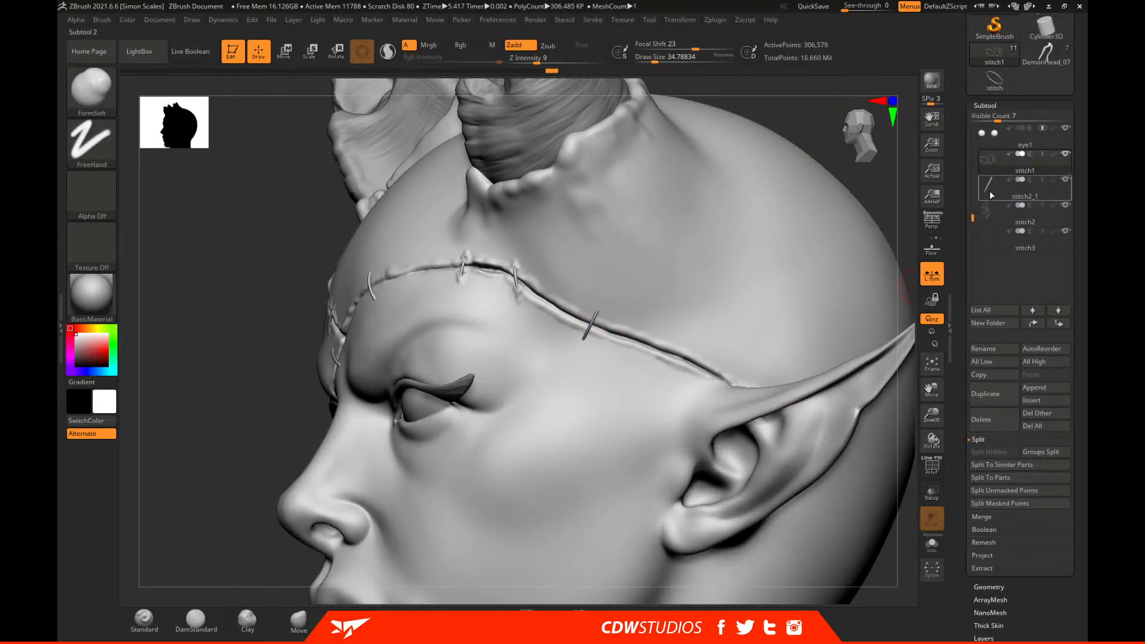
left_click(284, 51)
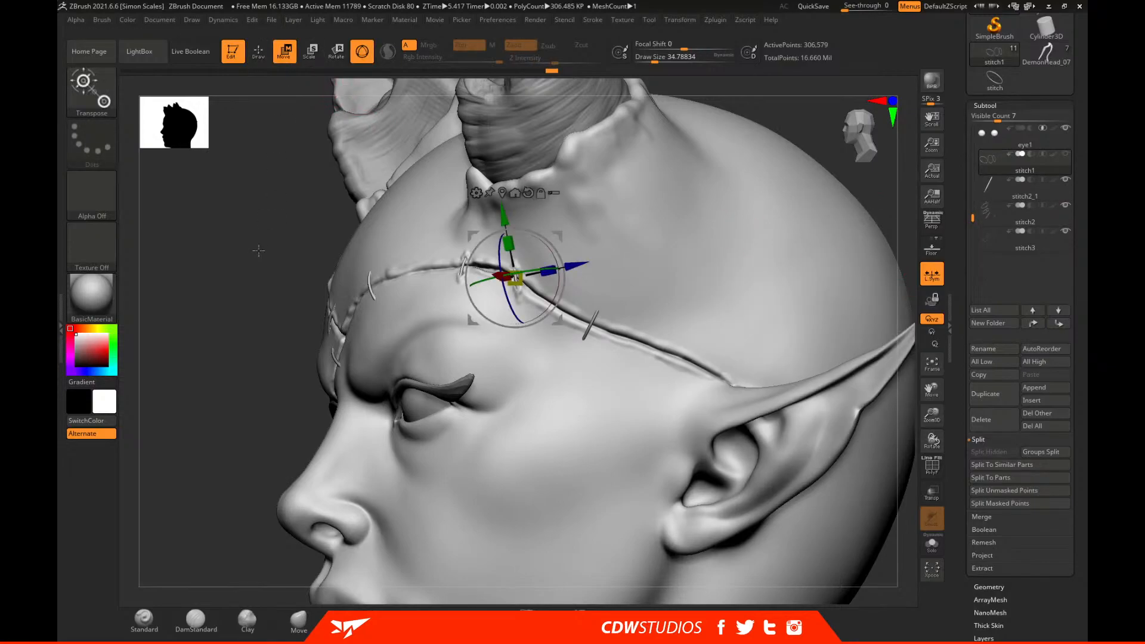
left_click(502, 193)
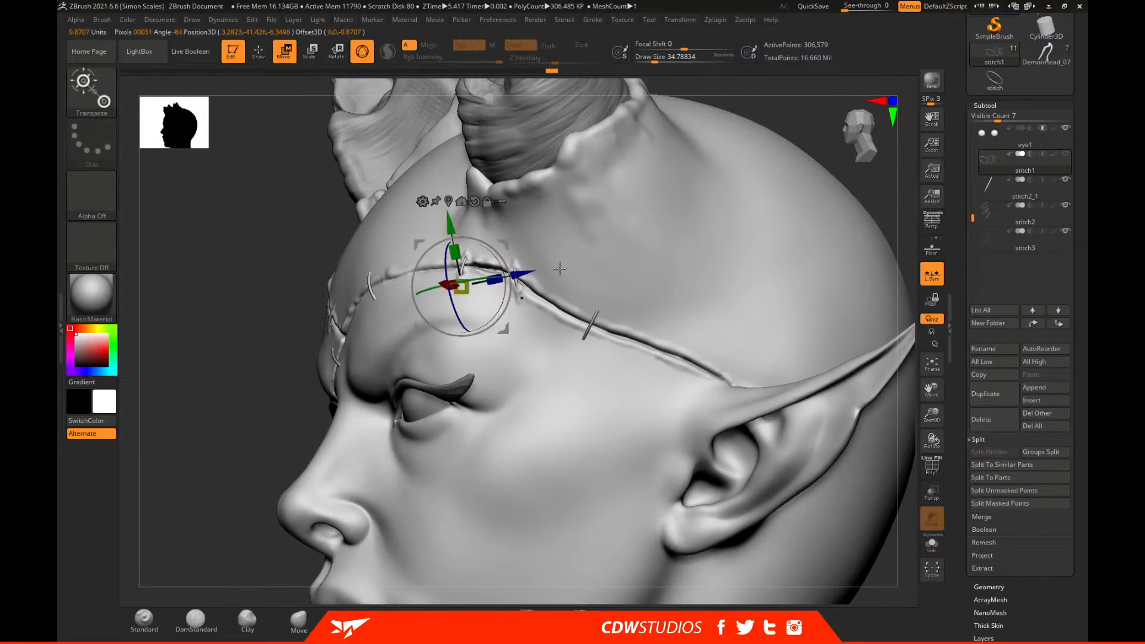
left_click(986, 194)
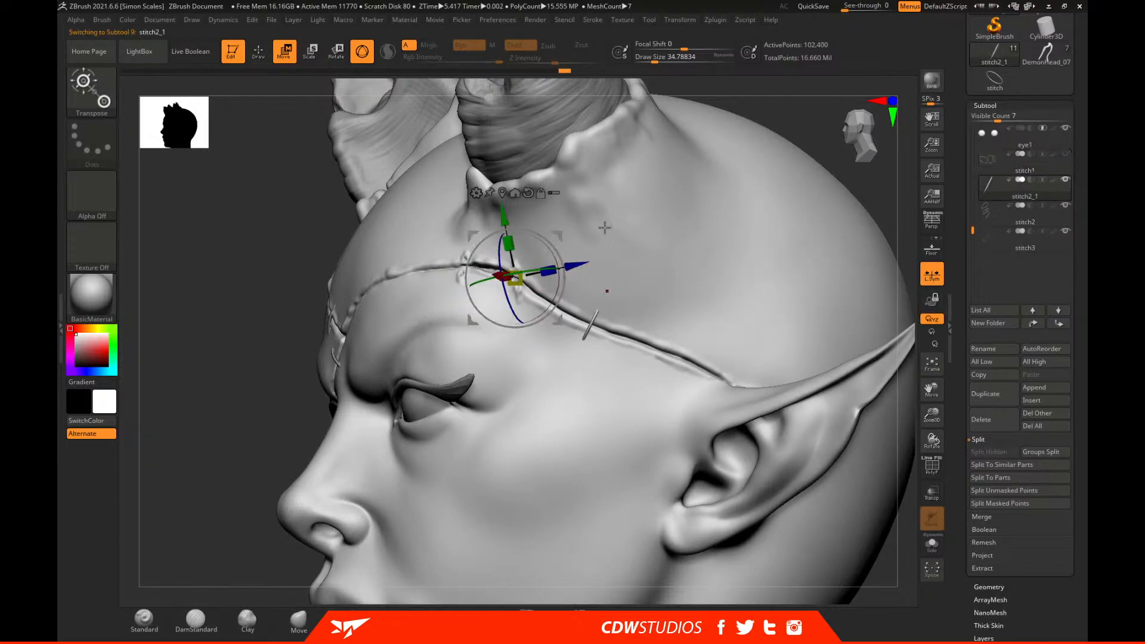
left_click(502, 192)
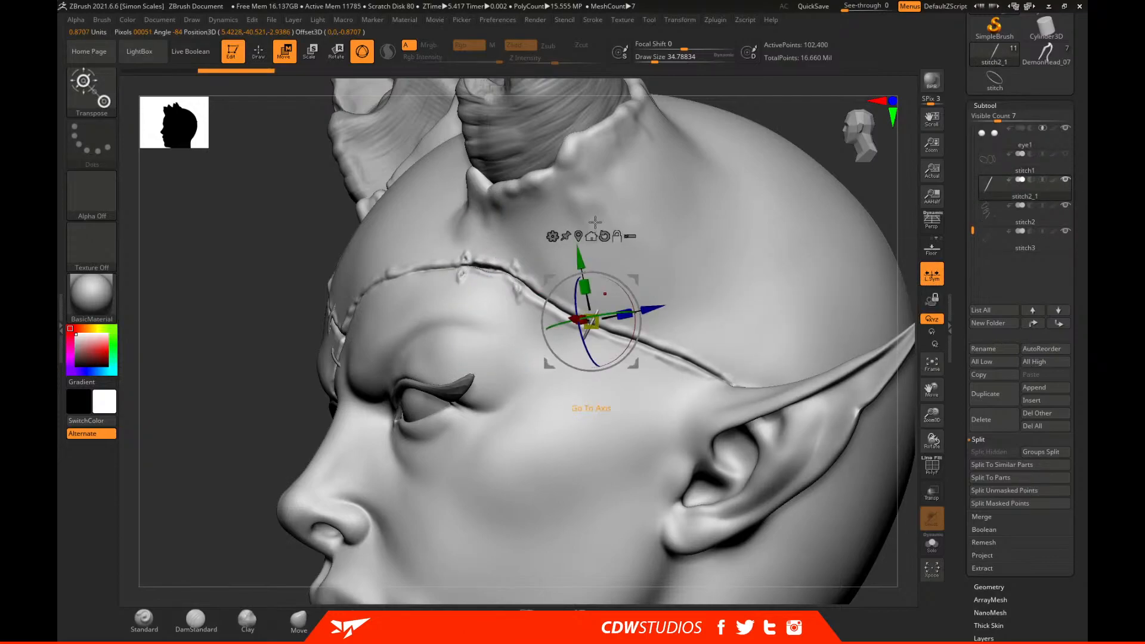
Make the stitch1 subtool visible again, keeping the DemonHead_07 strap-like piece hidden.
right_click_drag(683, 240, 752, 238)
scroll(990, 155, "up", 3)
left_click(1067, 156)
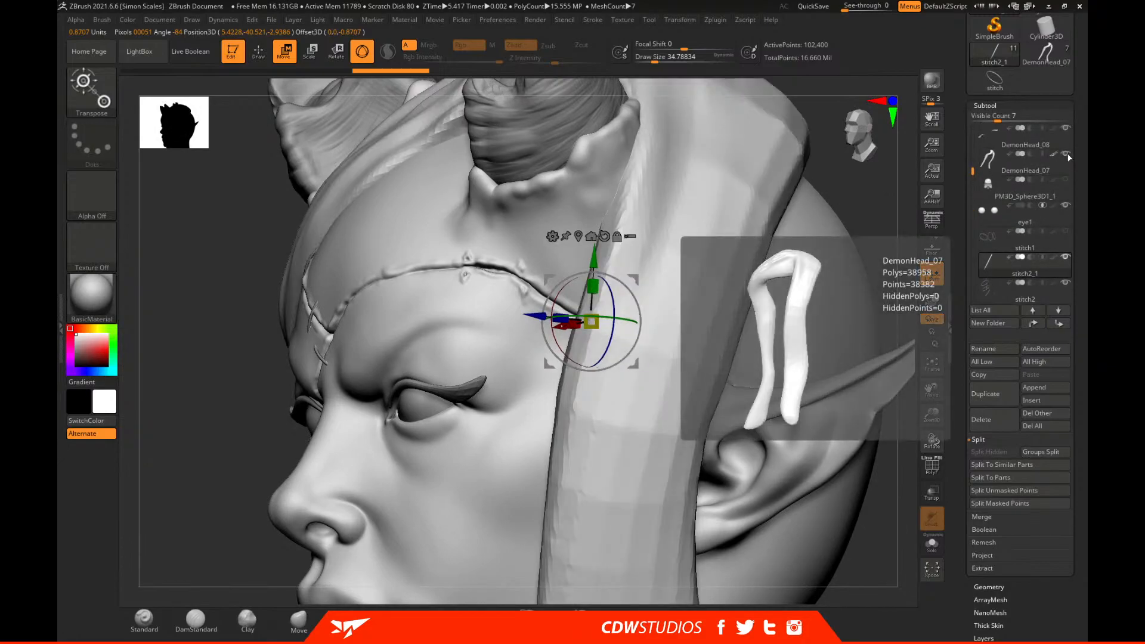
left_click(1066, 154)
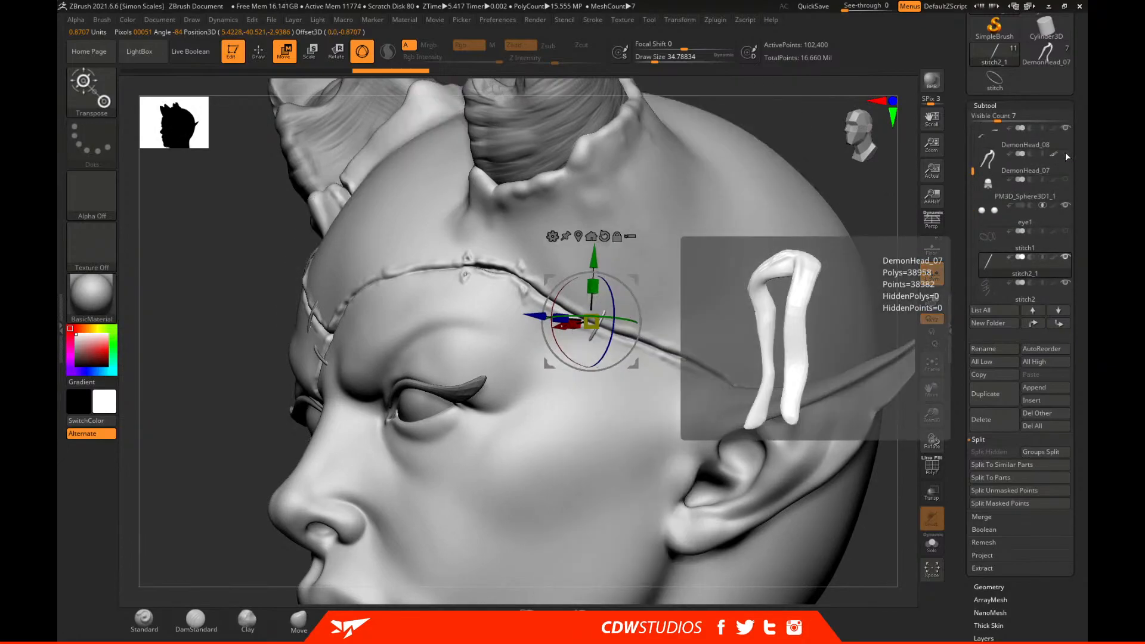
left_click(1065, 232)
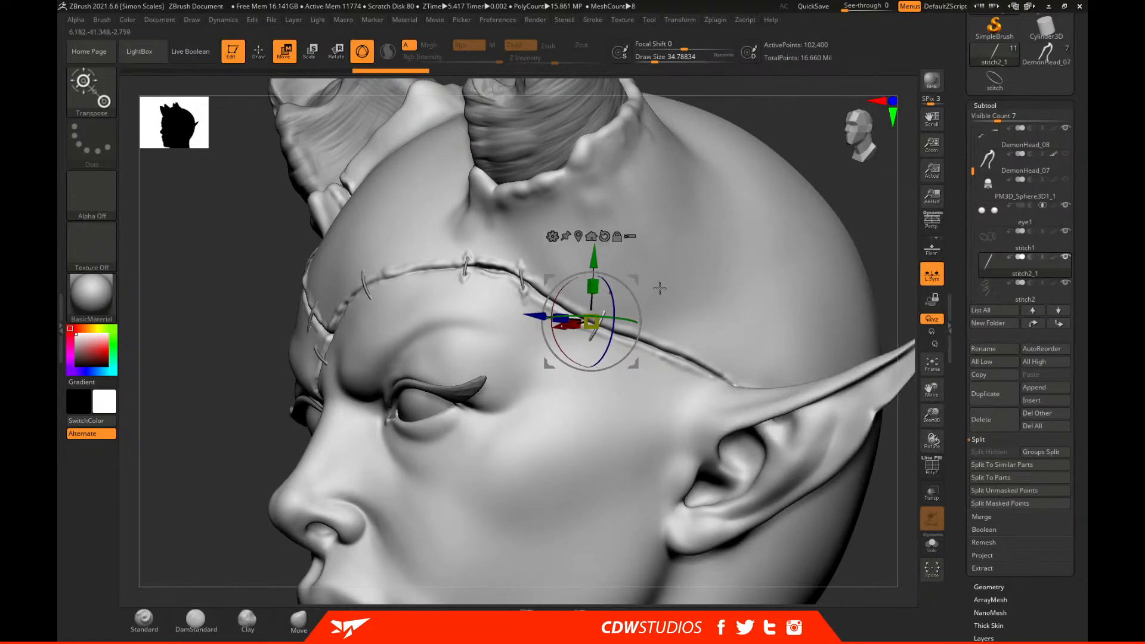
Duplicate the stitch toward the forehead and position the copy across the scar seam, checking its depth from several angles.
left_click_drag(640, 278, 602, 265, "ctrl")
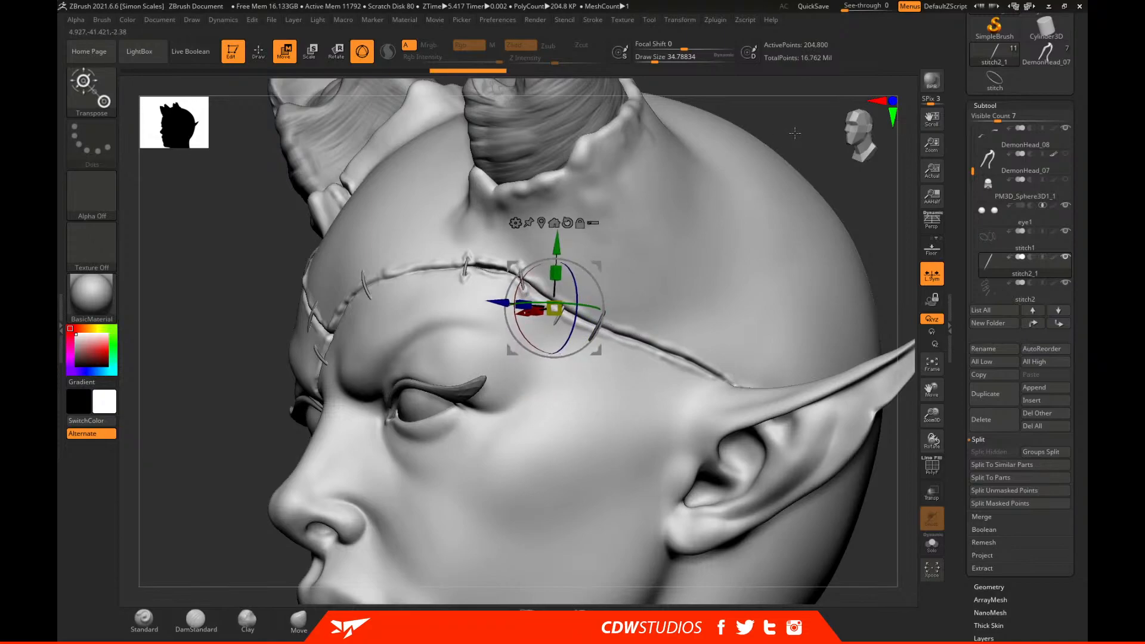
left_click_drag(794, 136, 804, 87)
left_click_drag(597, 298, 554, 285)
left_click_drag(548, 343, 548, 340)
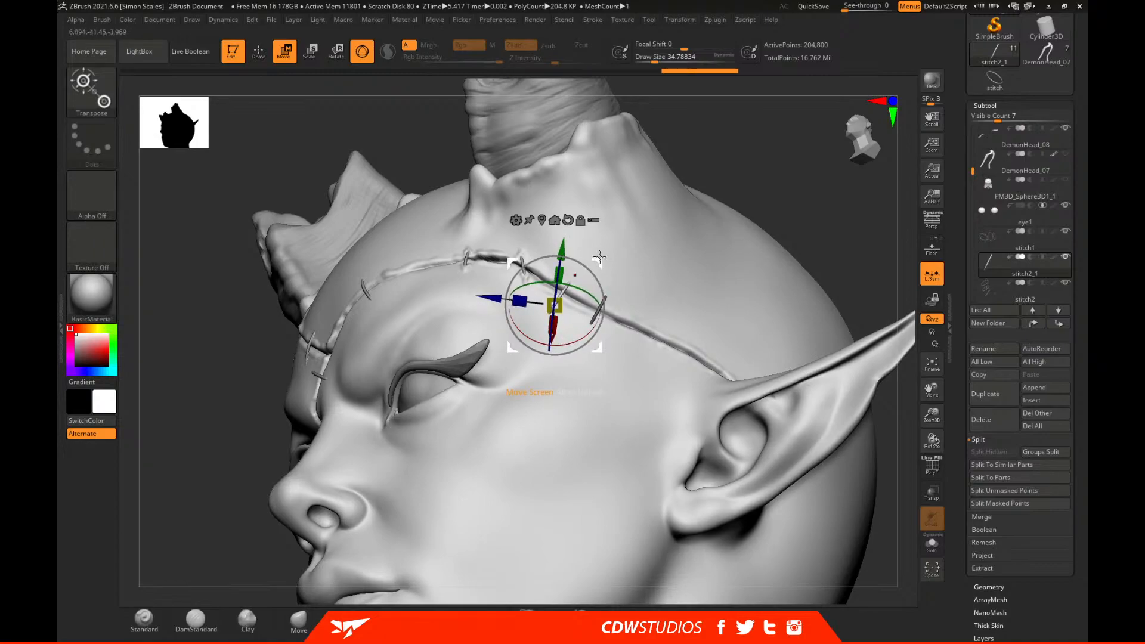
right_click_drag(565, 336, 593, 336)
left_click_drag(582, 333, 583, 333)
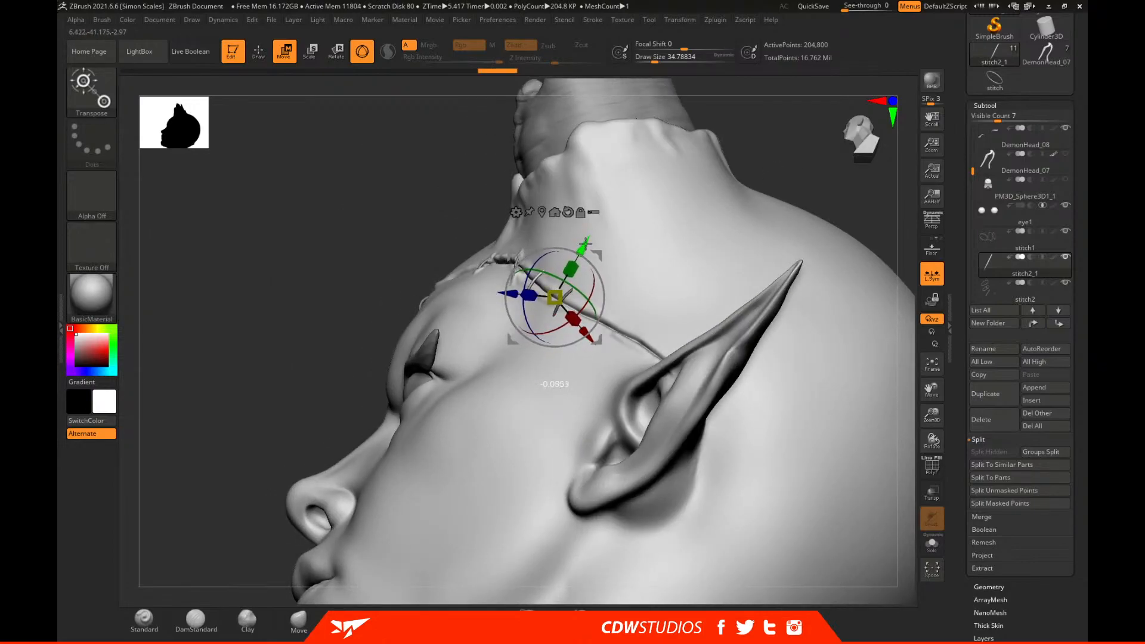
right_click_drag(835, 310, 839, 196)
right_click_drag(765, 249, 841, 215)
left_click_drag(515, 328, 511, 331)
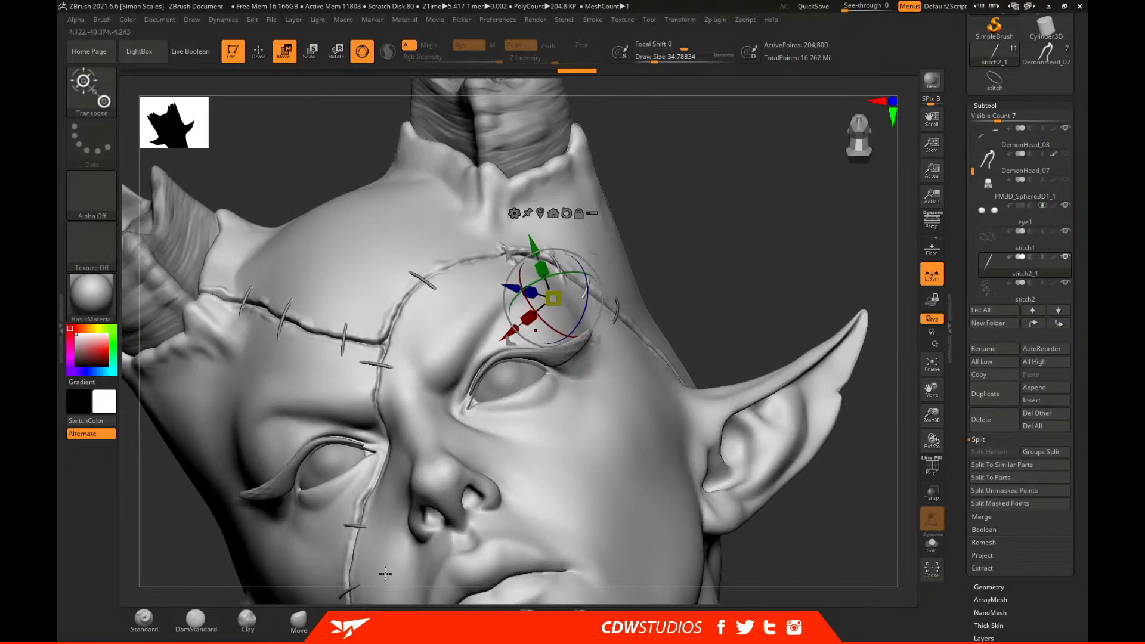
On the head mesh, nudge the seam skin beneath the duplicated stitch with the Move brush at draw size about 87.
left_click(298, 619)
left_click(742, 259, "alt")
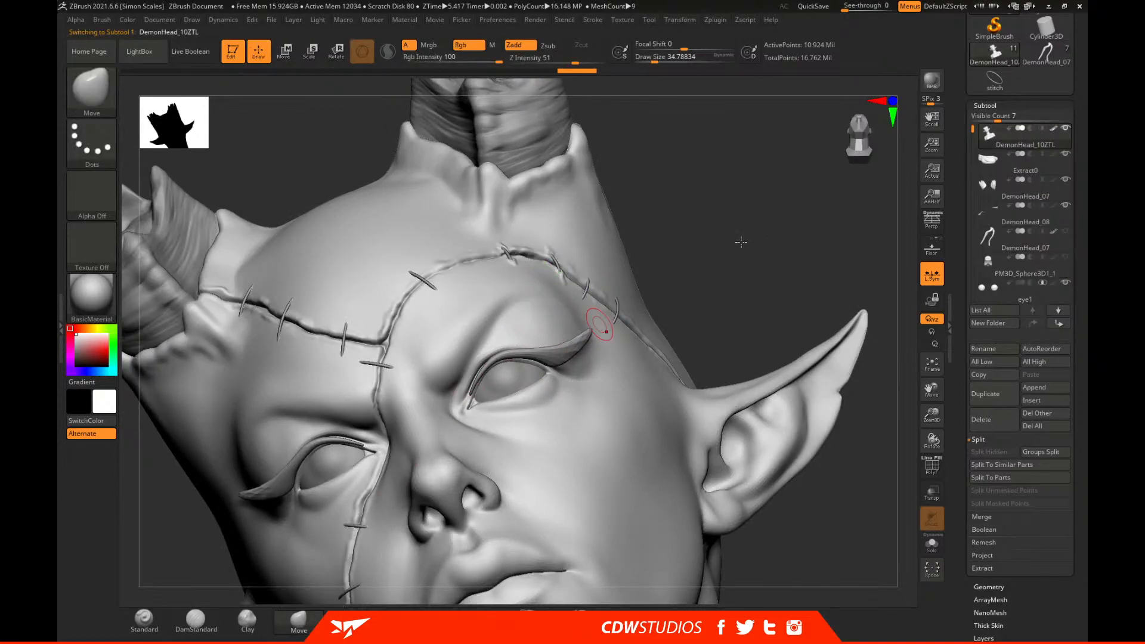
right_click_drag(816, 171, 817, 238, "ctrl")
right_click(571, 303)
left_click_drag(567, 305, 582, 307)
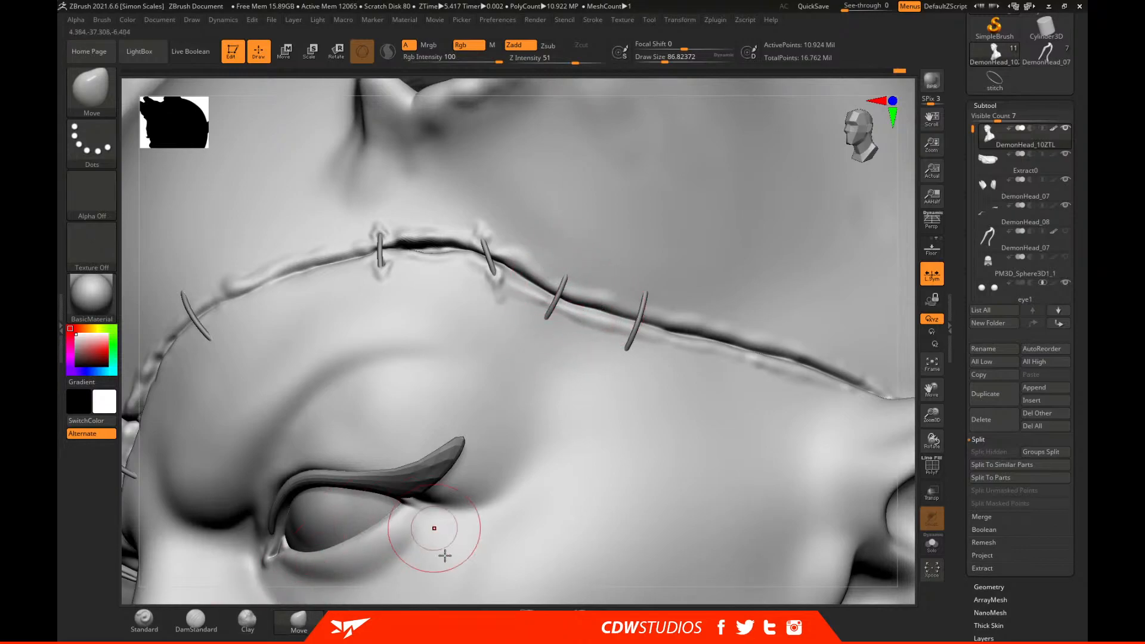
Raise skin swellings around both ends of the duplicated stitch with FormSoft at draw size about 35 and smooth them.
left_click(350, 620)
key("space")
mouse_move(548, 313)
left_mouse_down()
mouse_move(534, 313)
mouse_move(525, 285)
left_mouse_up()
key("space")
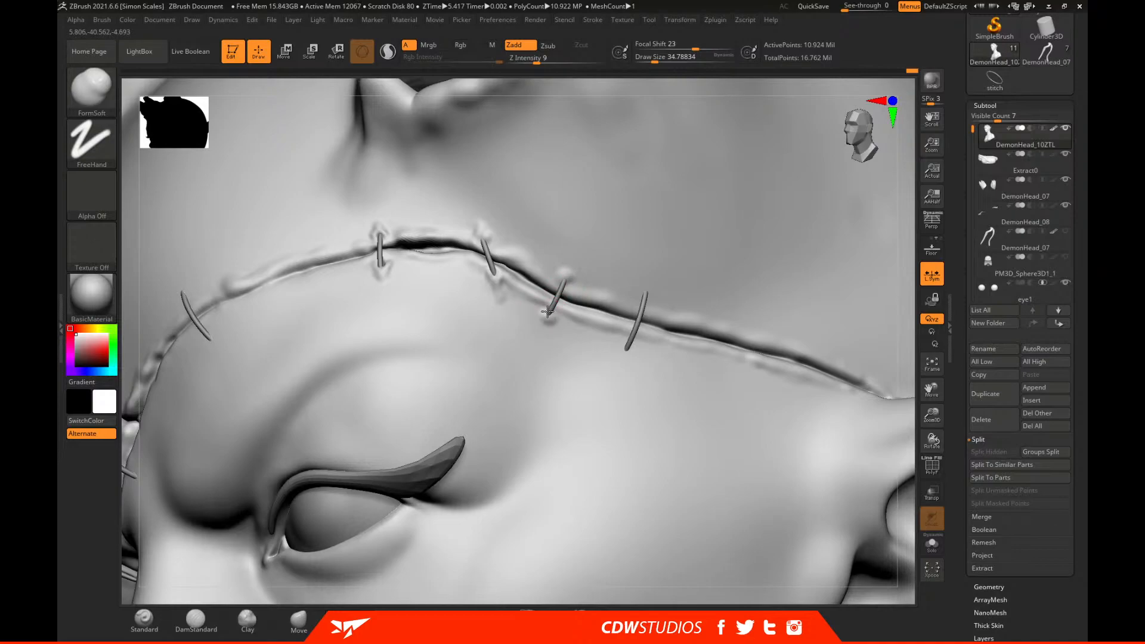
key("shift")
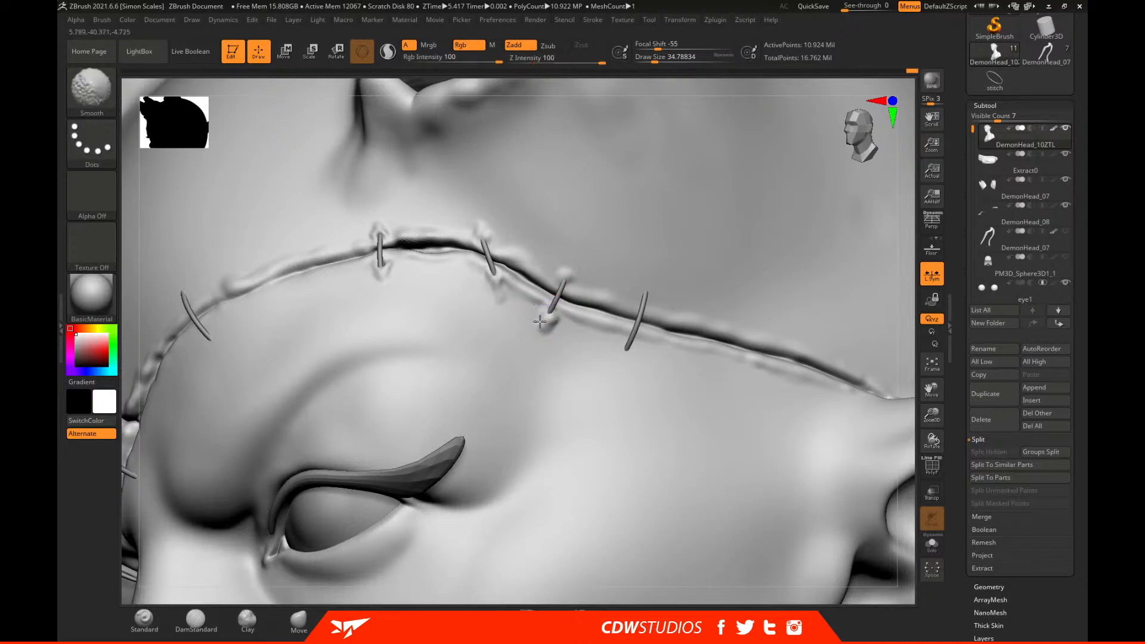
mouse_move(568, 277)
left_mouse_down()
mouse_move(561, 271)
mouse_move(569, 275)
left_mouse_up()
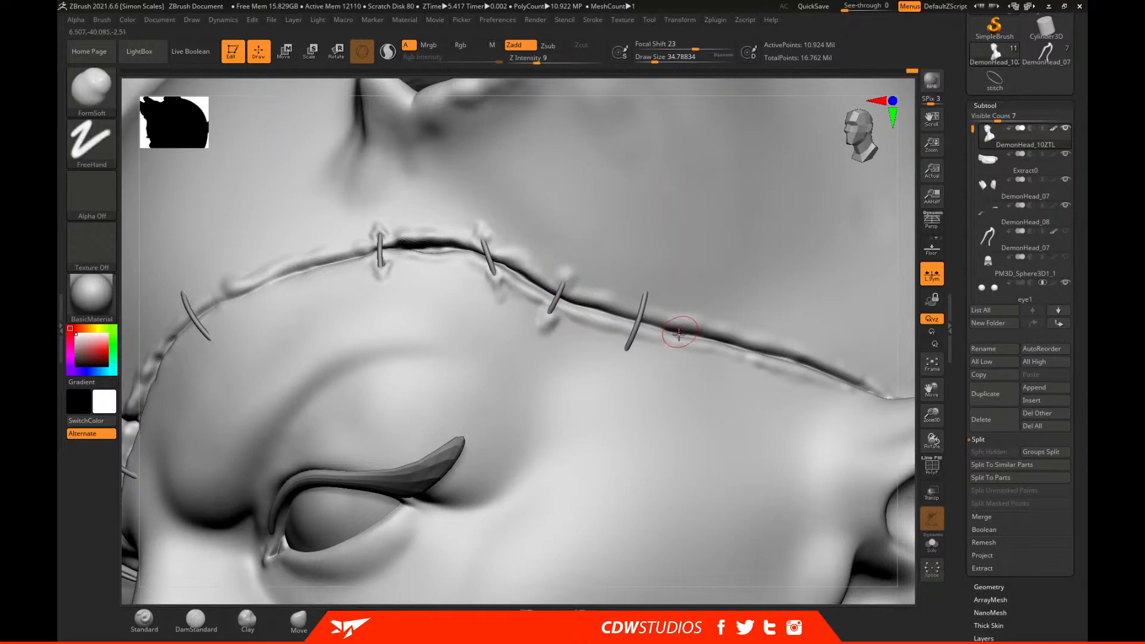
Isolate the stitch2_1 subtool, mask all but the stitch nearest the ear, show the full model, and centre the gizmo on that stitch.
left_click(637, 319, "alt")
key("w")
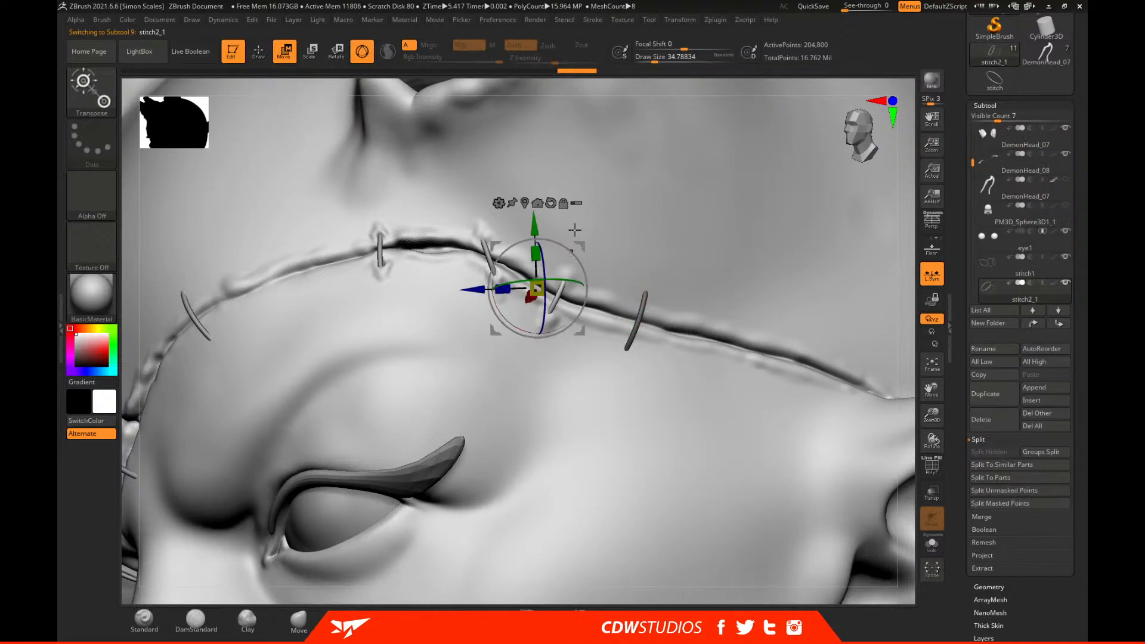
left_click_drag(893, 316, 598, 246)
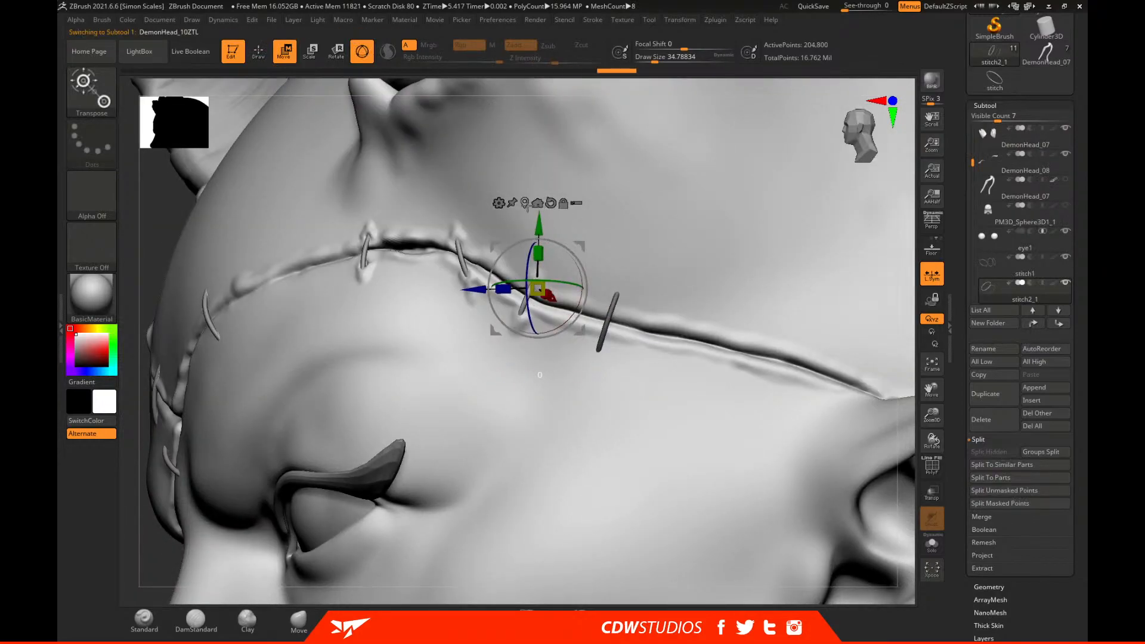
left_click(528, 206, "alt")
left_click(938, 550)
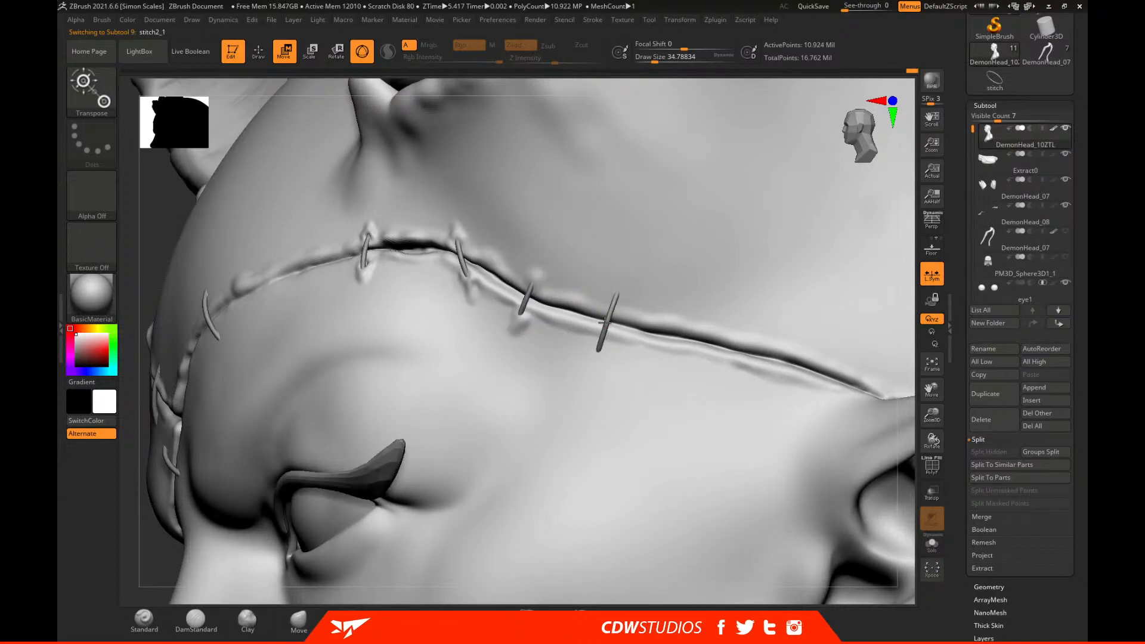
left_click(605, 322, "alt")
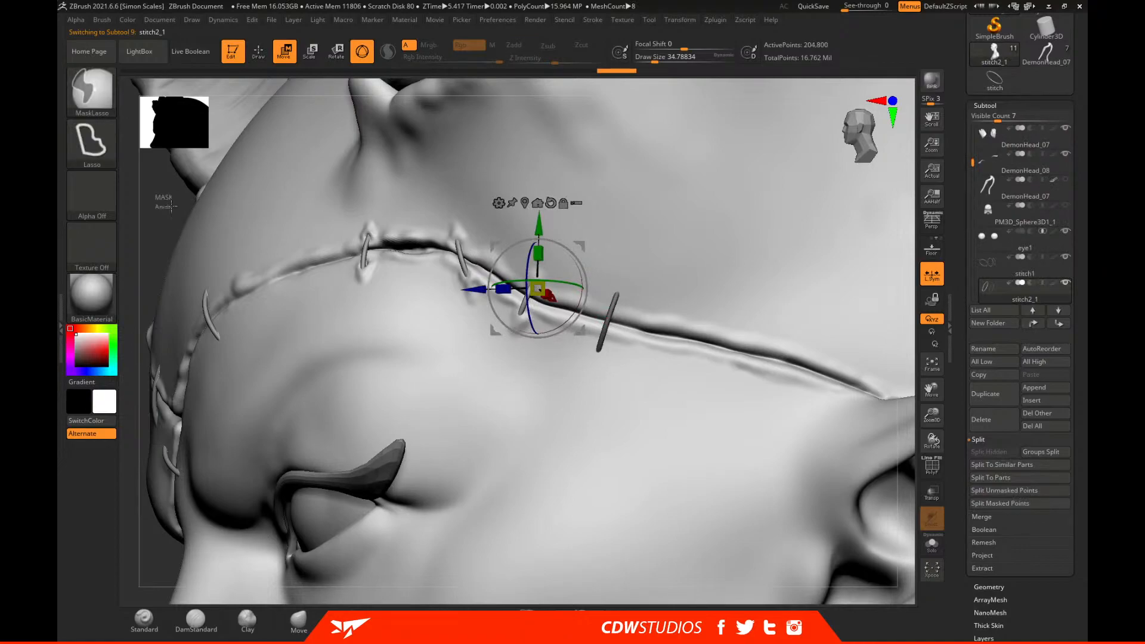
left_click(931, 549)
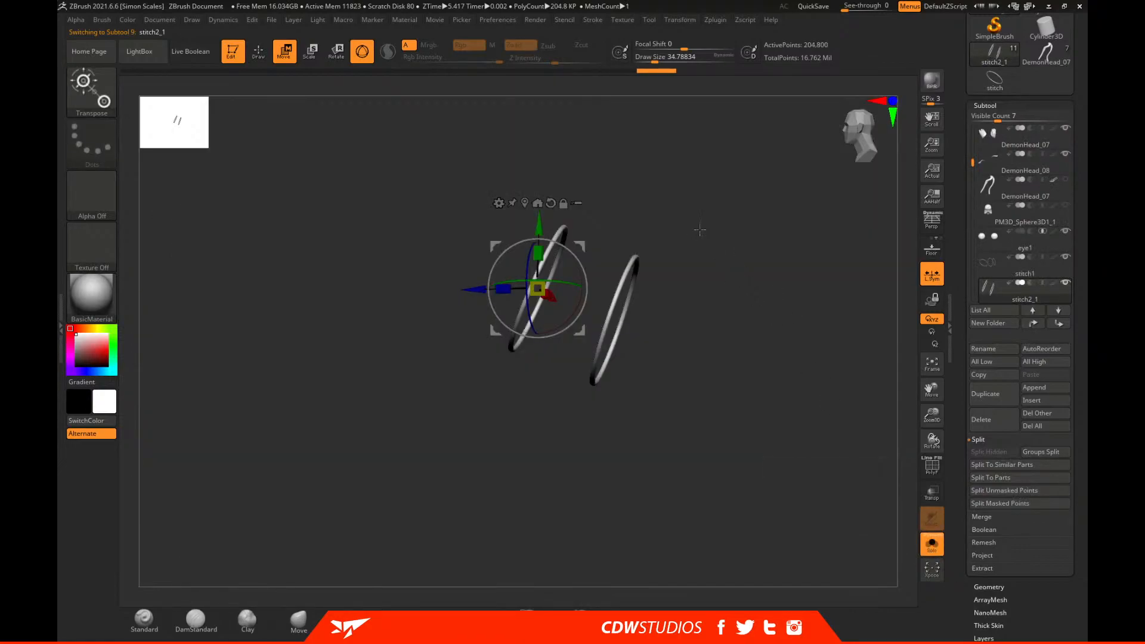
left_click_drag(704, 235, 734, 235, "ctrl")
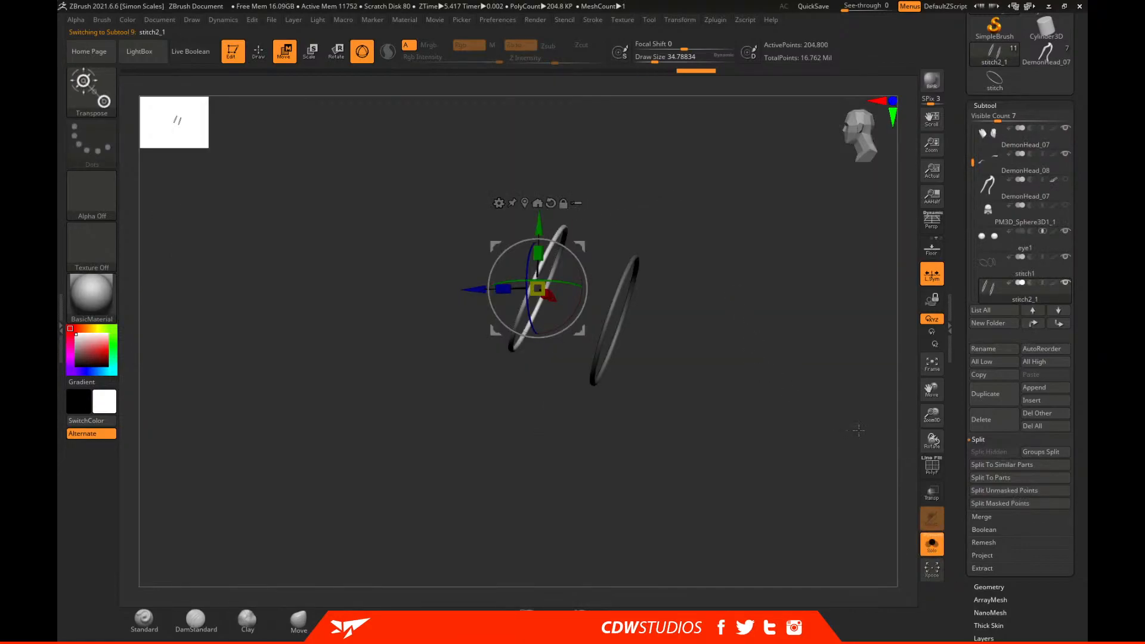
left_click(932, 544)
left_click(161, 215, "ctrl")
left_click(525, 203)
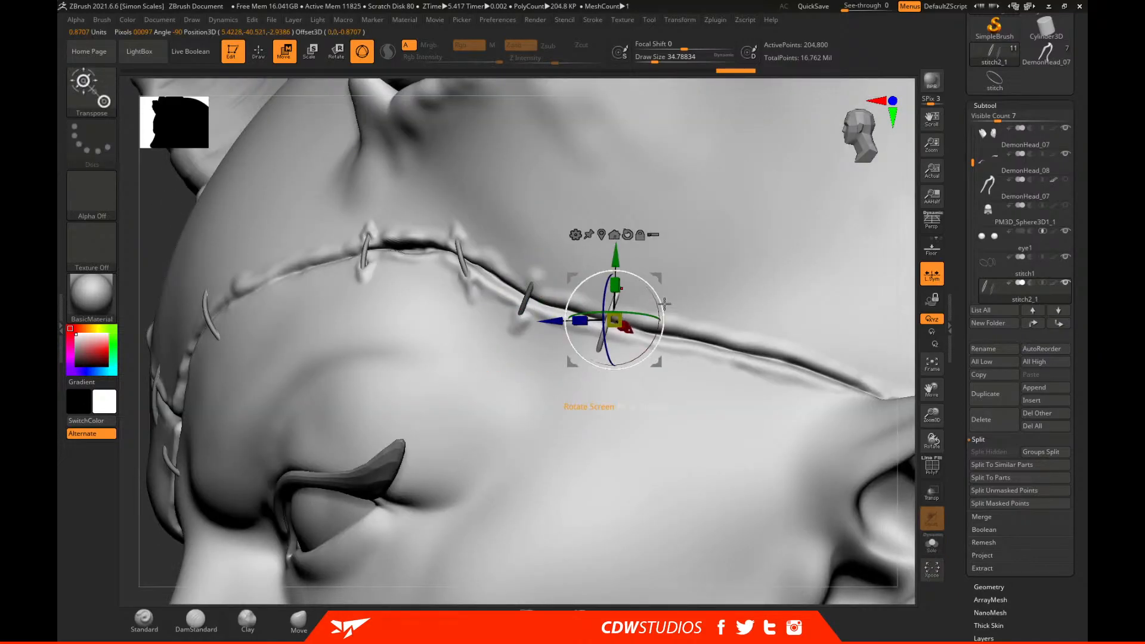
Rotate the stitch nearest the ear to a more upright angle and shift it to sit against the scar seam.
left_click_drag(659, 312, 651, 288)
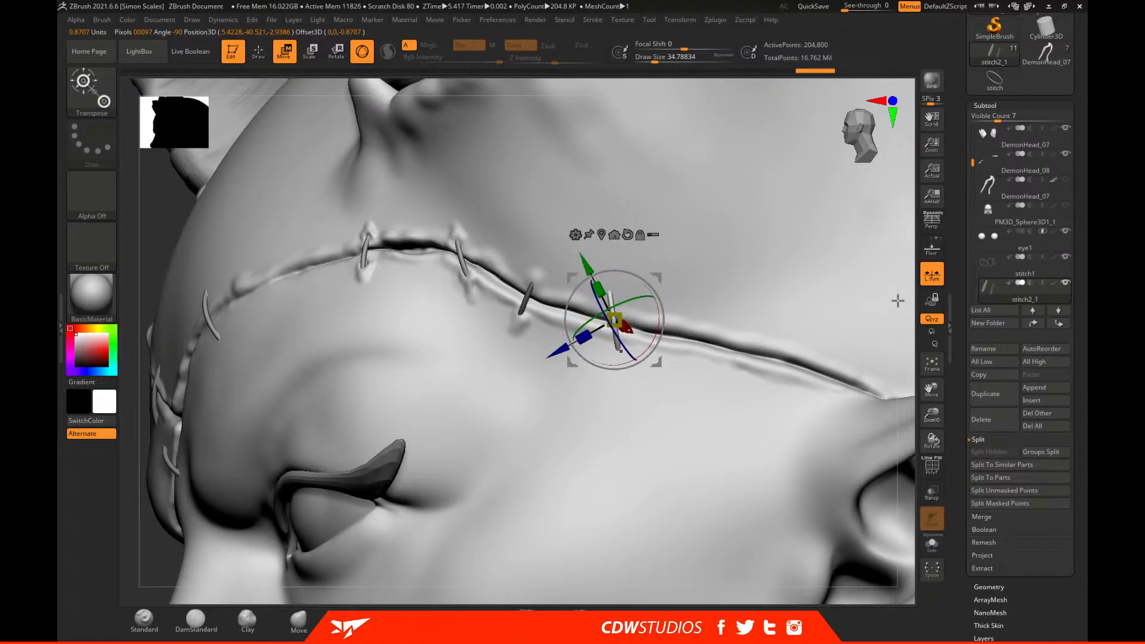
left_click_drag(906, 283, 588, 358)
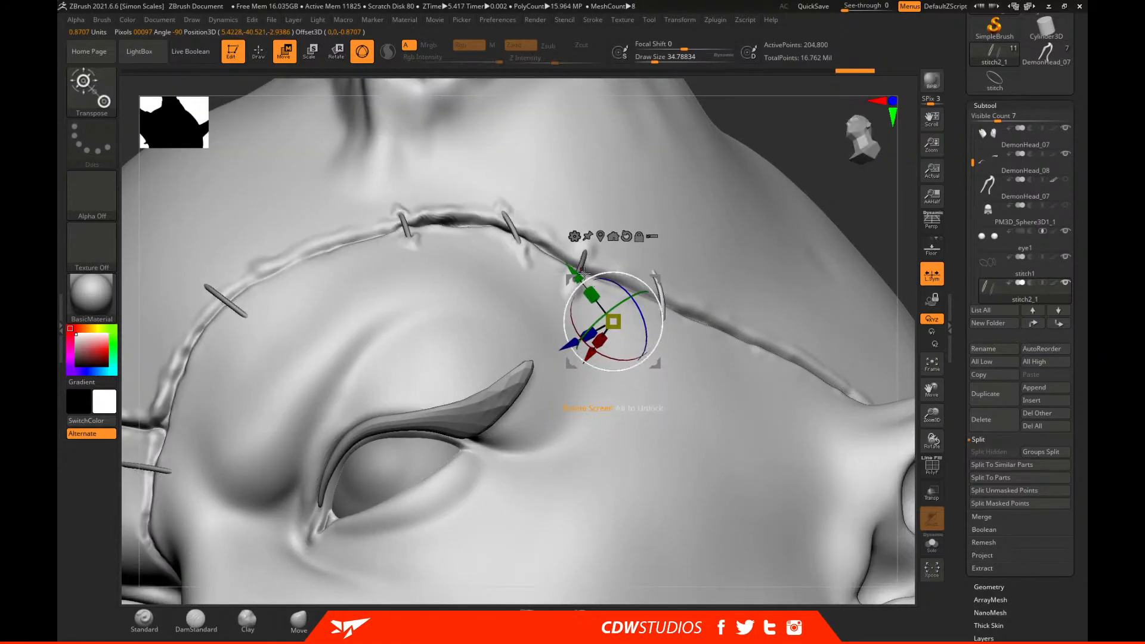
left_click_drag(574, 276, 579, 282)
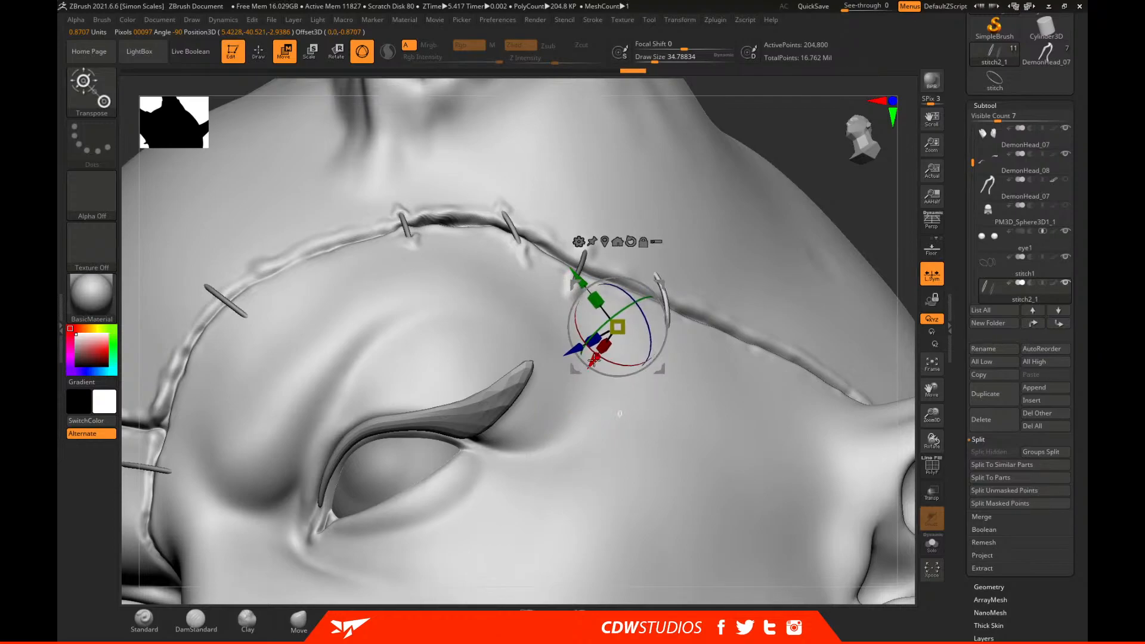
left_click_drag(595, 360, 594, 362)
key("q")
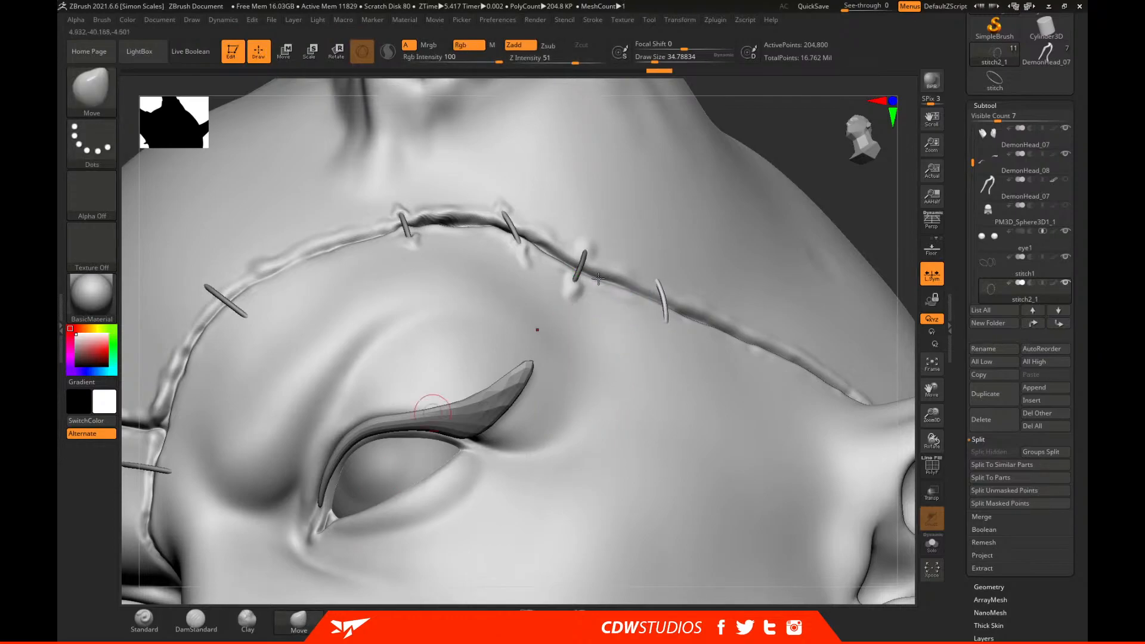
On the head mesh, adjust the seam skin under the rotated stitch with the Move brush at draw size about 68.
left_click_drag(841, 185, 807, 208)
left_click(648, 326, "alt")
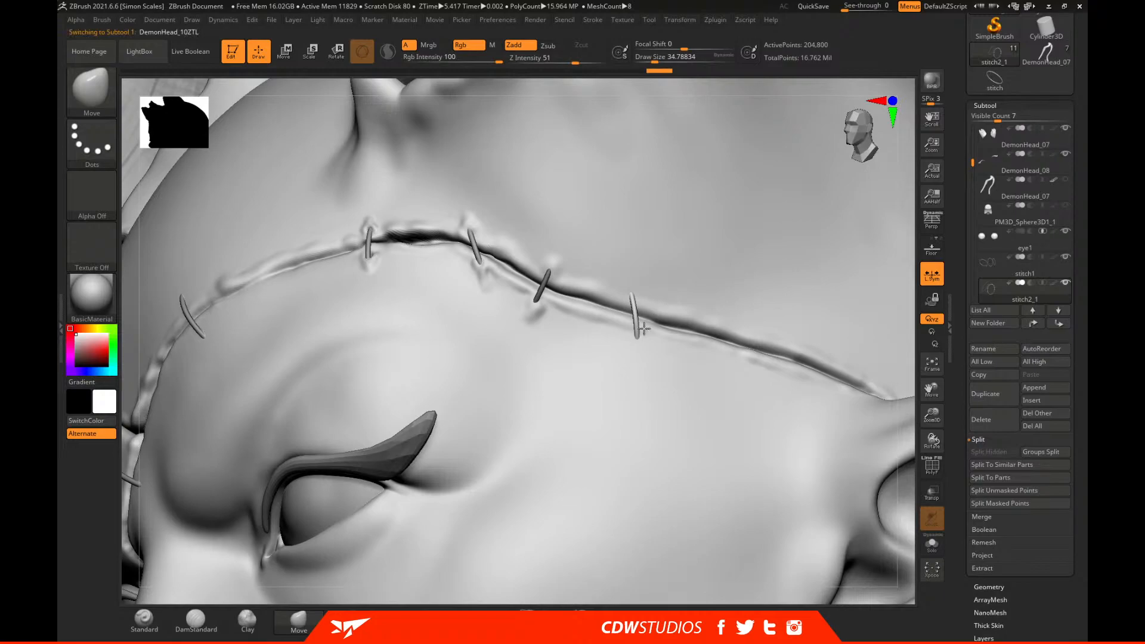
key("space")
left_click_drag(634, 327, 642, 327)
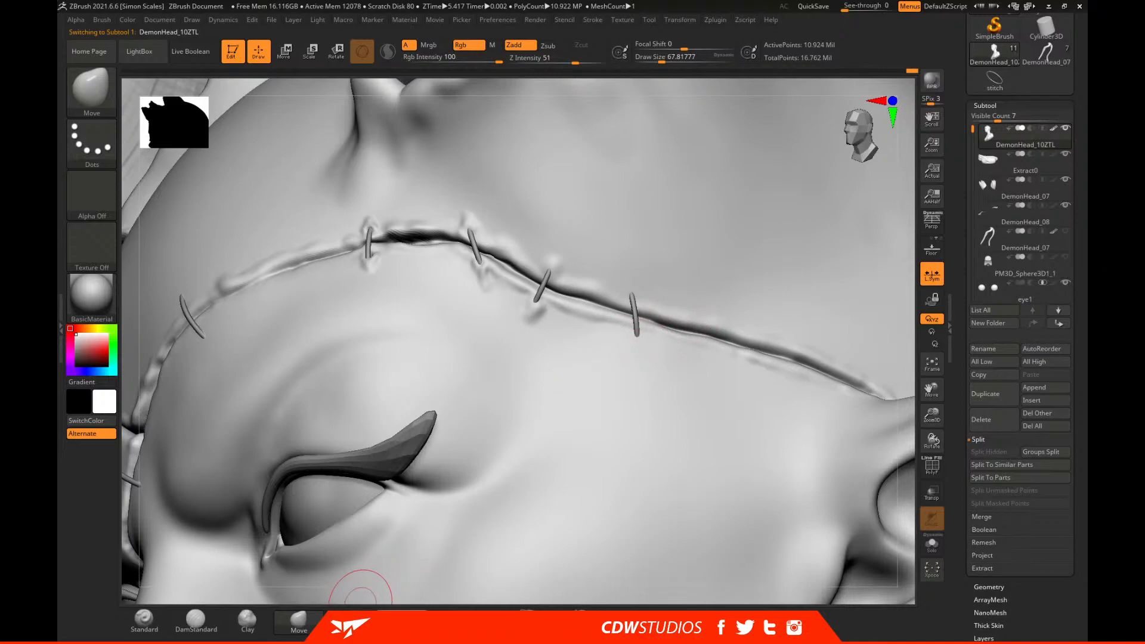
Build up skin around the rotated stitch with FormSoft at draw size about 39, and smooth the raised areas.
left_click(358, 614)
key("space")
left_click_drag(638, 297, 628, 294)
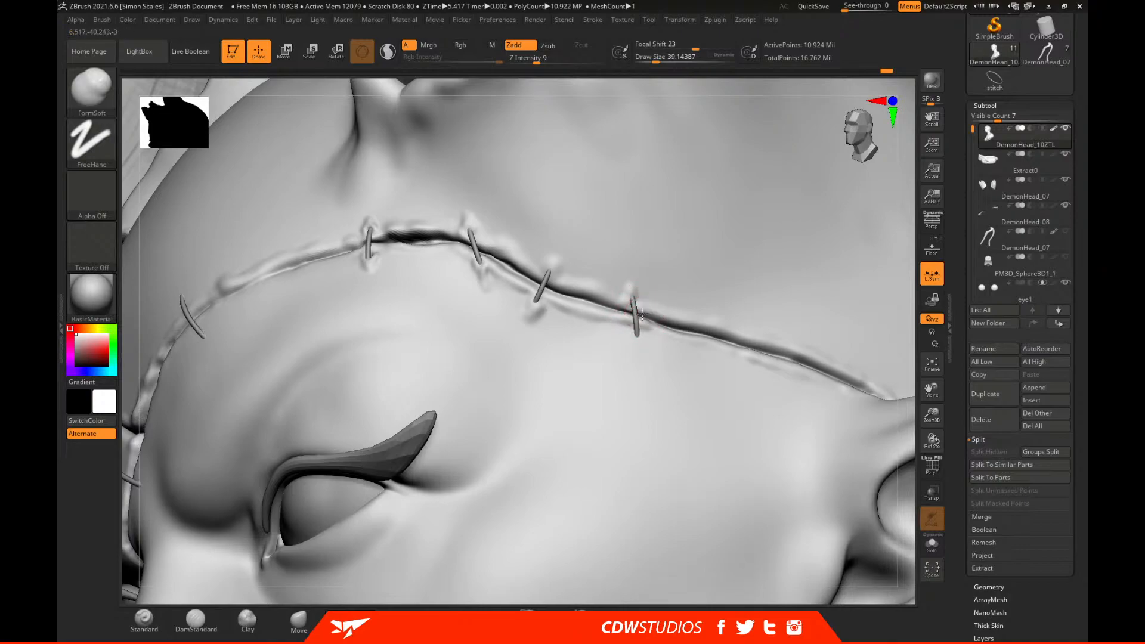
key("shift")
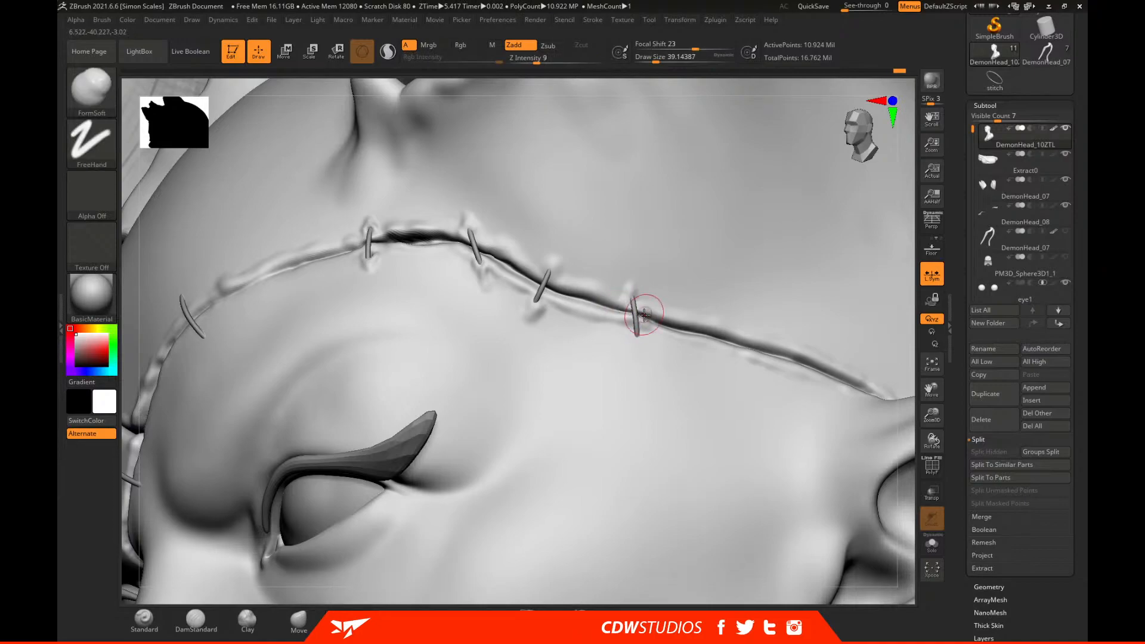
key("shift")
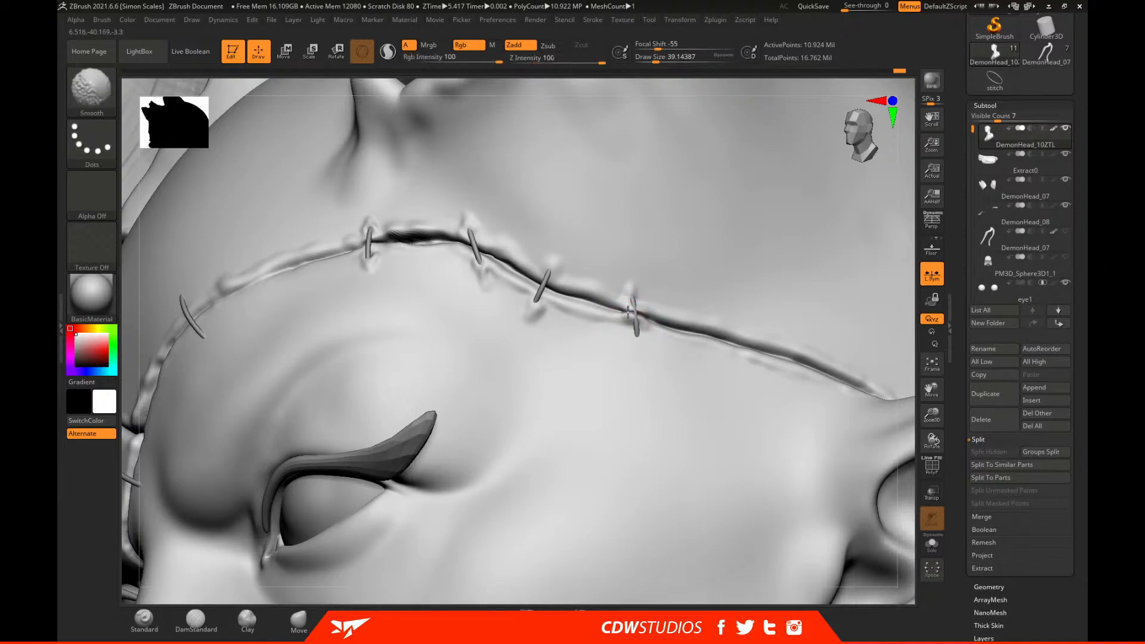
key("ctrl")
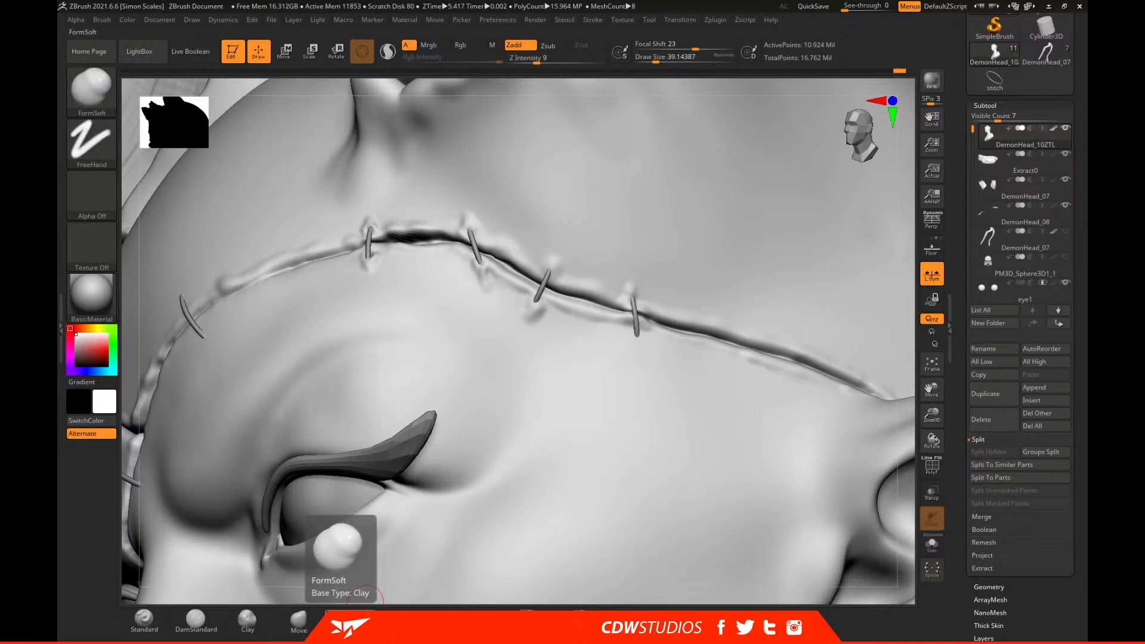
Examine the scar seams and stitches across the whole bust from the side, front and three-quarter views.
left_click(298, 621)
right_click_drag(899, 269, 628, 325)
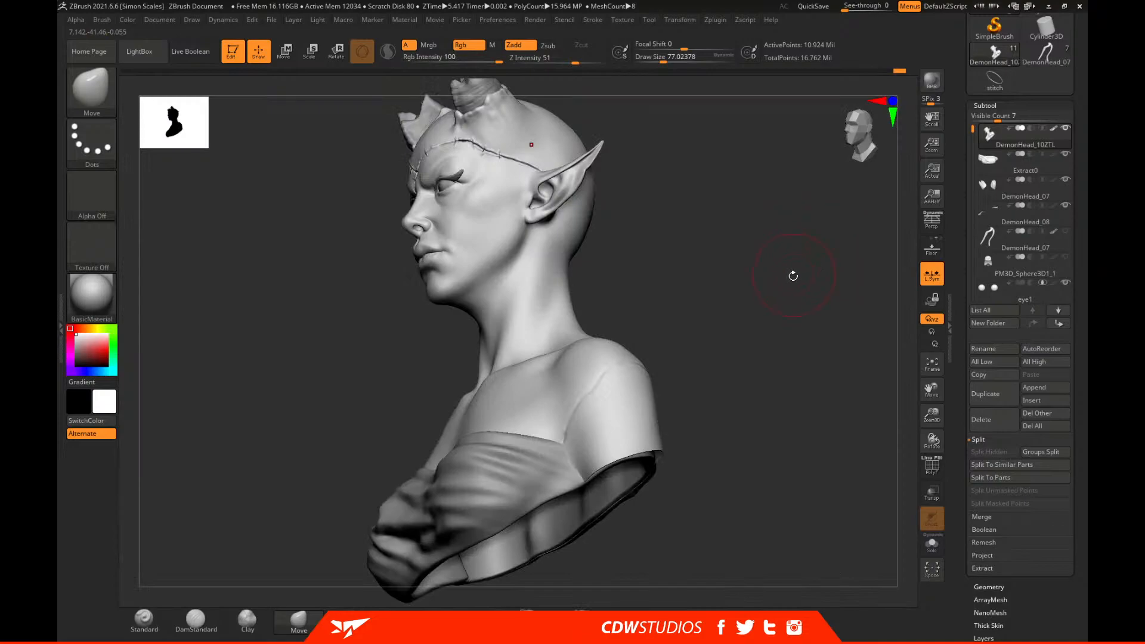
mouse_move(793, 276)
right_mouse_down()
mouse_move(807, 260)
mouse_move(770, 163)
mouse_move(725, 330)
mouse_move(739, 375)
right_mouse_up()
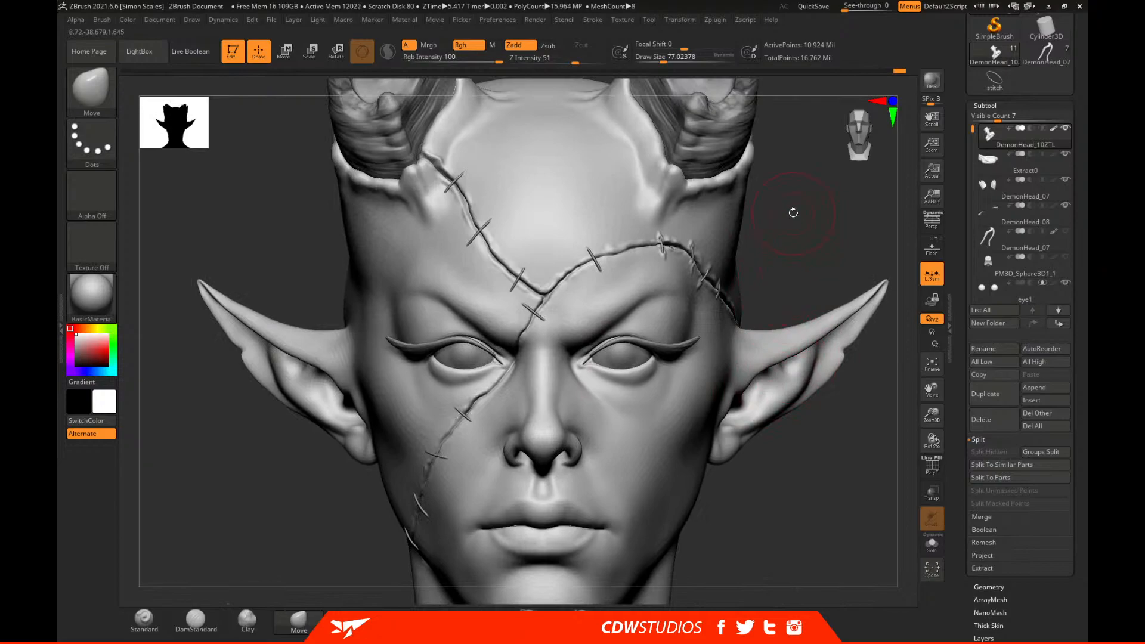
right_click_drag(790, 209, 741, 114, "ctrl")
right_click_drag(741, 396, 746, 179, "alt")
right_click_drag(764, 294, 751, 357, "shift")
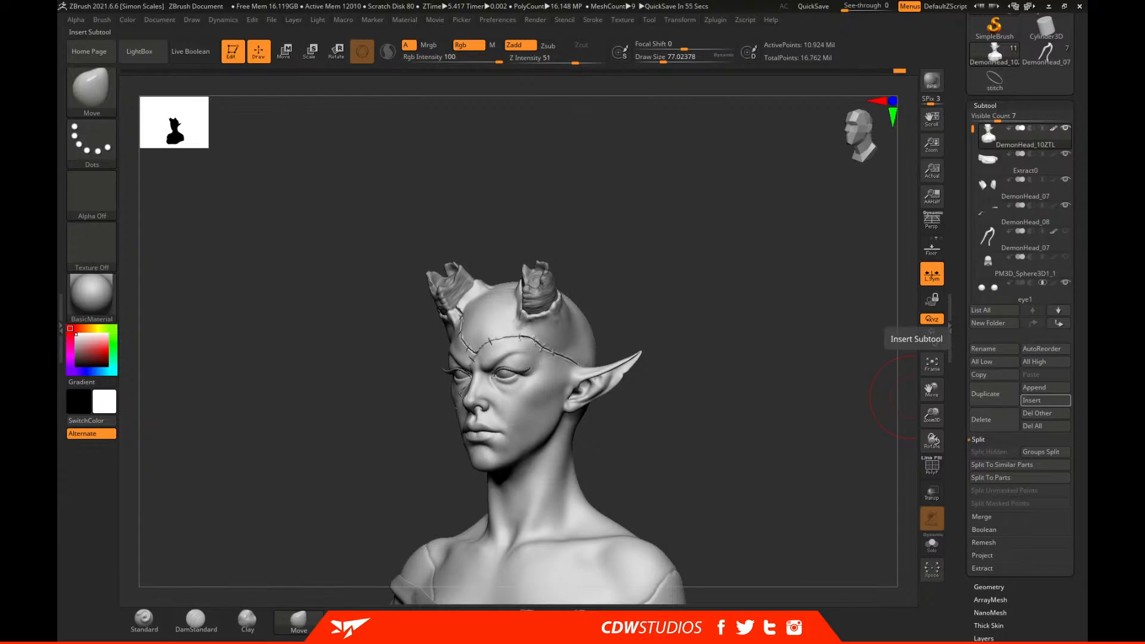
right_click_drag(736, 313, 725, 426, "shift")
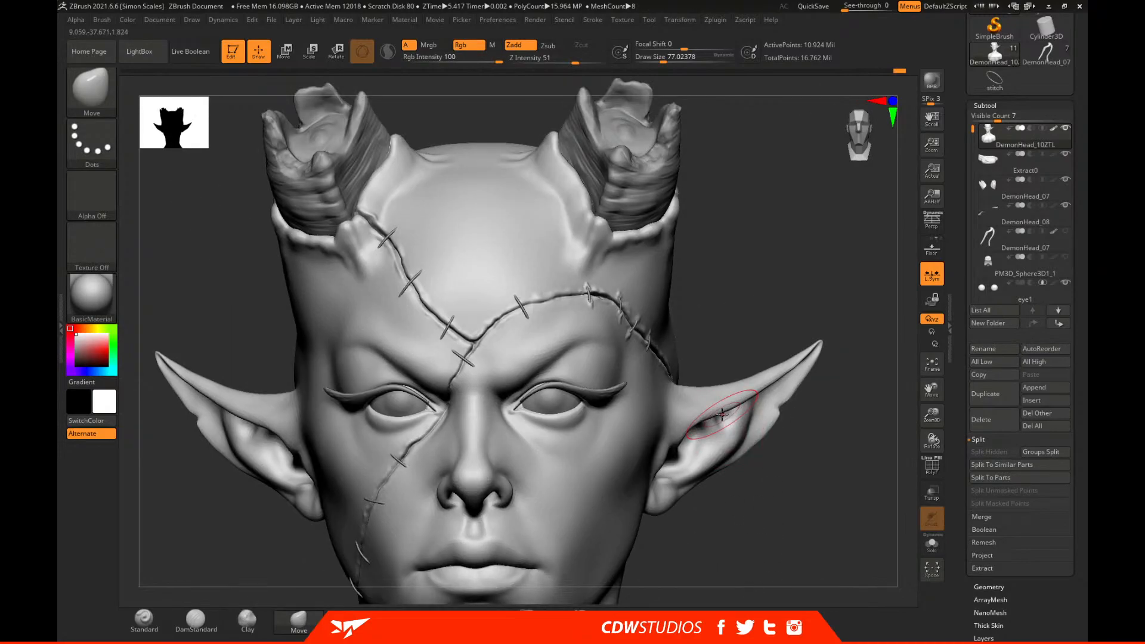
Isolate the stitch1 subtool, mask all but the forehead stitch nearest the seam junction, centre the gizmo on it, and show the full model.
left_click_drag(518, 306, 525, 312)
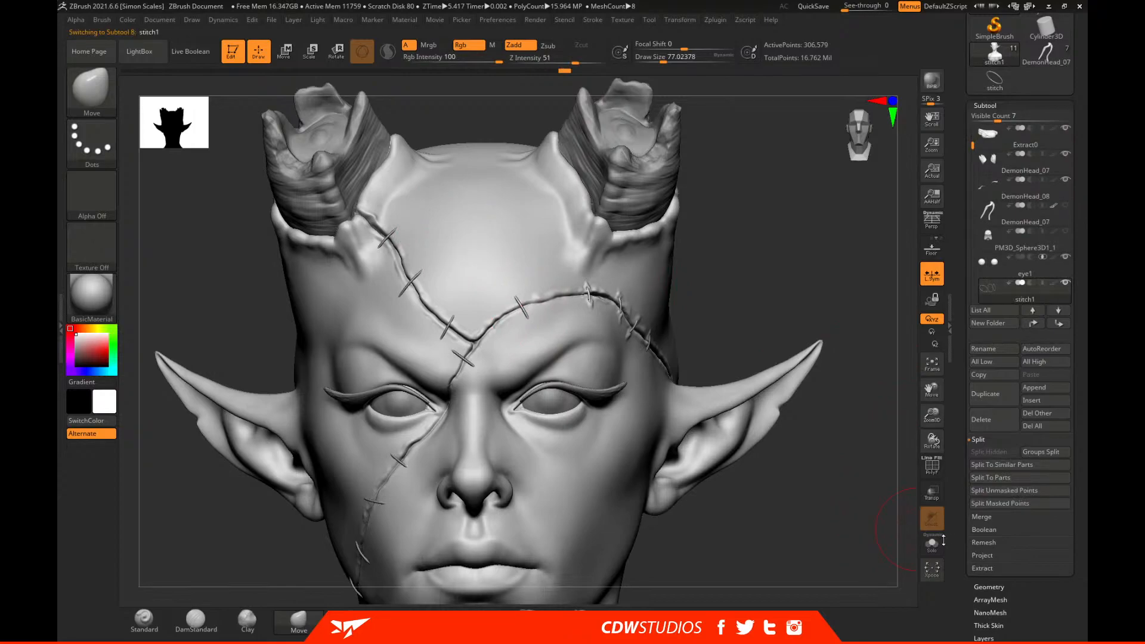
left_click(935, 542)
mouse_move(504, 287)
right_mouse_down()
mouse_move(488, 256)
mouse_move(453, 240)
right_mouse_up()
mouse_move(453, 244)
left_mouse_down("ctrl")
mouse_move(571, 329)
mouse_move(454, 241)
left_mouse_up("ctrl")
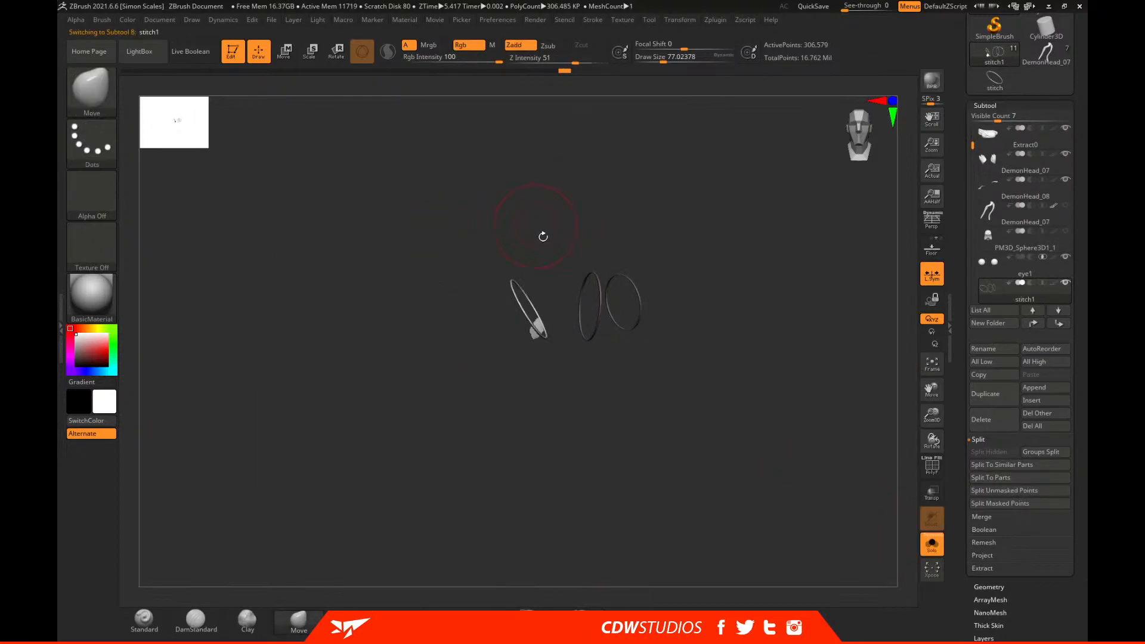
key("w")
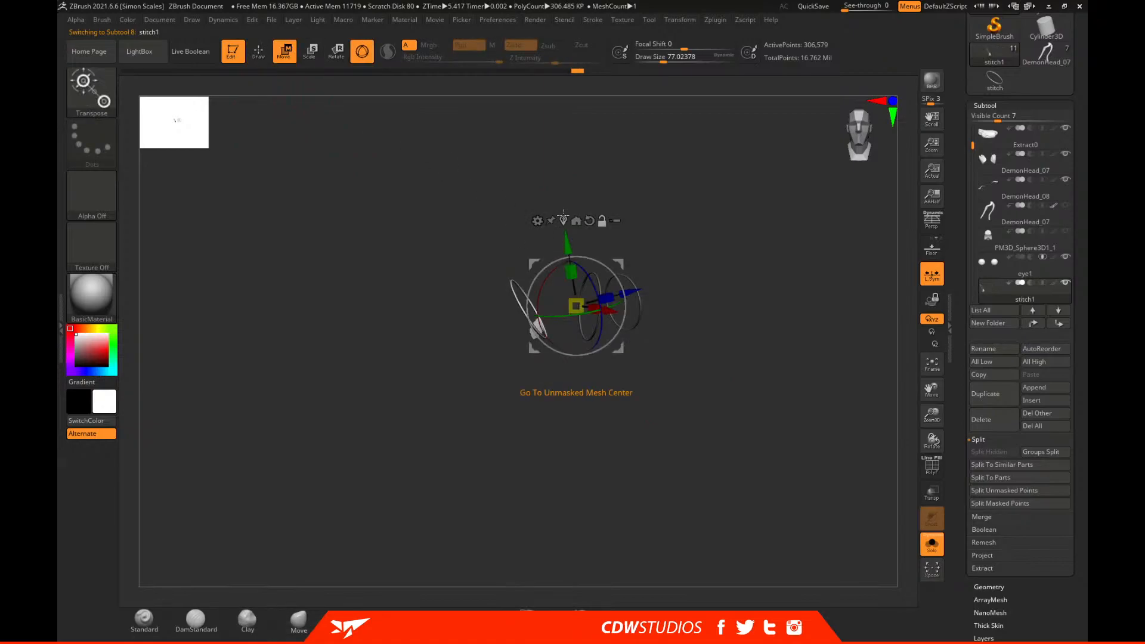
left_click(569, 225)
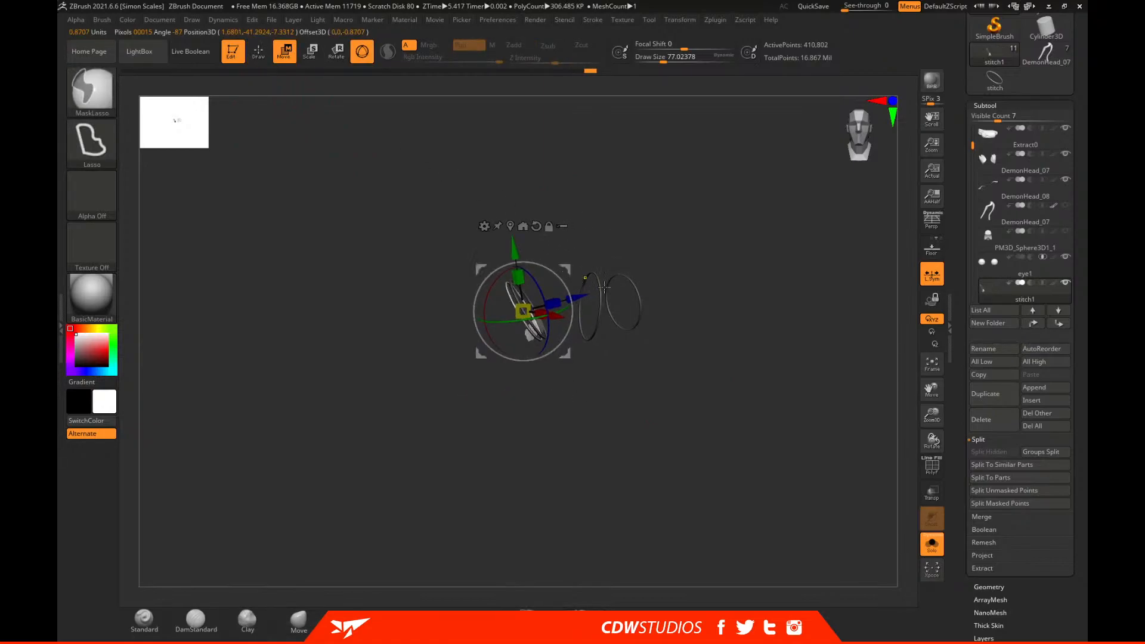
left_click(933, 545)
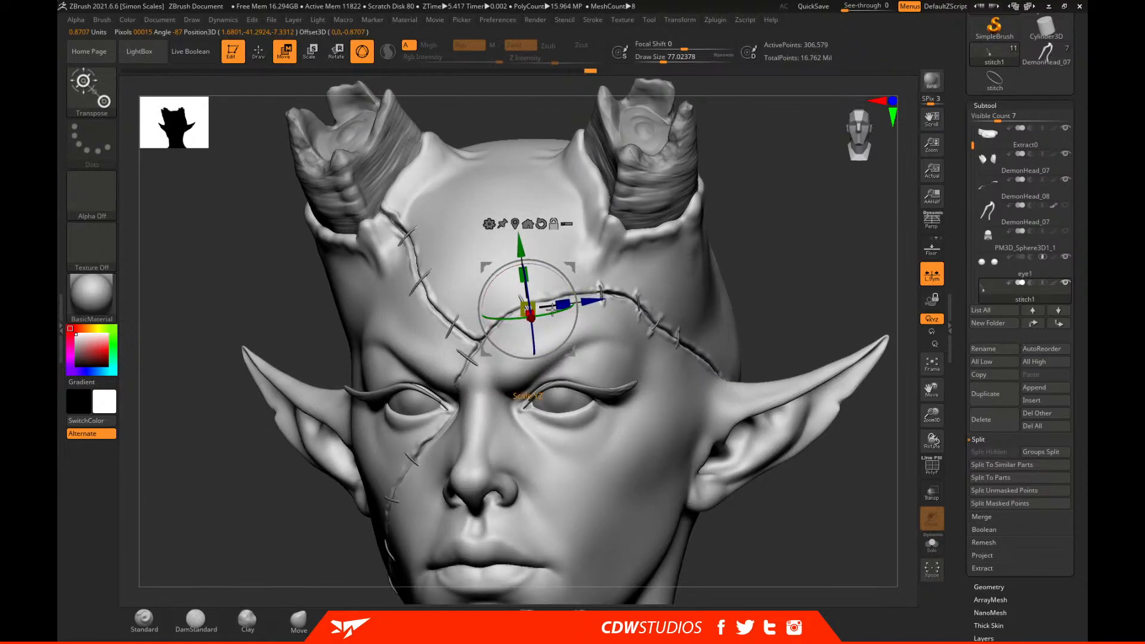
Rotate and shift the unmasked stitch so it crosses the forehead seam just beside the junction above the nose.
left_click_drag(571, 267, 535, 296)
left_click_drag(770, 272, 698, 352)
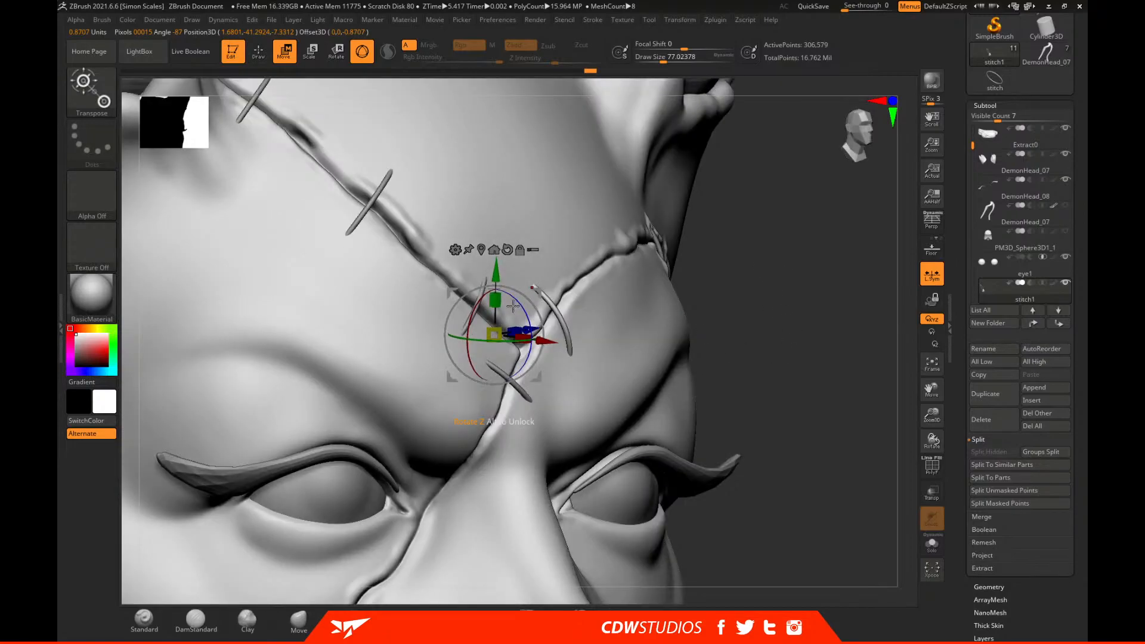
mouse_move(523, 309)
left_mouse_down()
mouse_move(510, 293)
mouse_move(541, 311)
left_mouse_up()
left_click_drag(466, 278, 465, 268)
left_click_drag(786, 308, 716, 314)
Duplicate the stitch twice along the forehead seam towards the puckered stitches, angling each copy across the seam.
left_click_drag(534, 286, 616, 224)
left_click_drag(900, 303, 883, 340)
left_click_drag(585, 225, 581, 242)
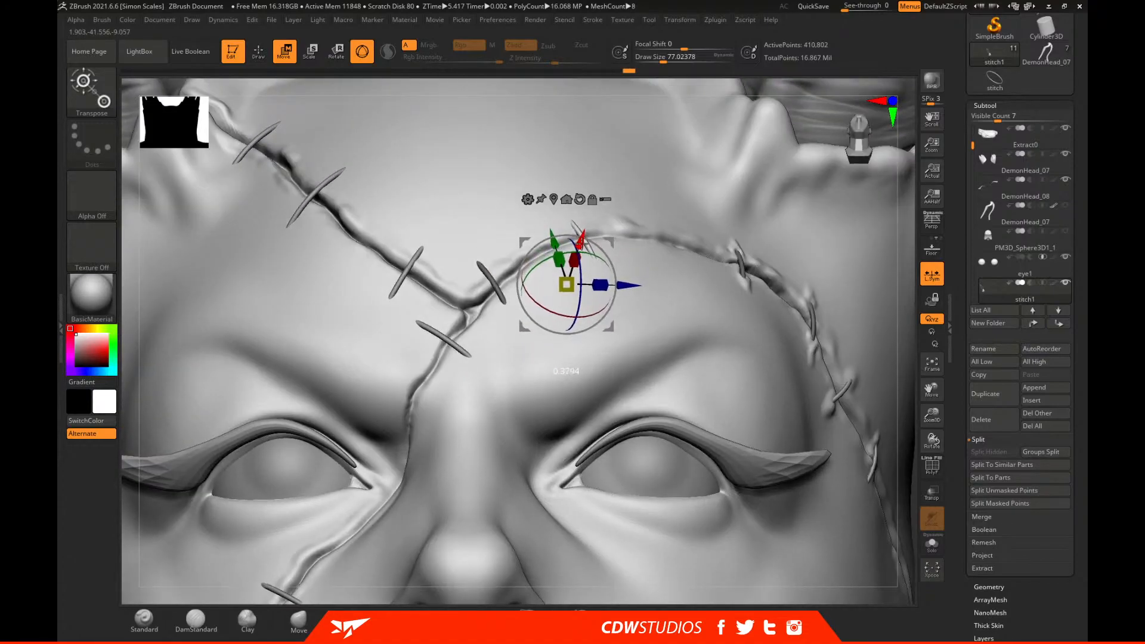
left_click_drag(889, 286, 877, 337, "alt")
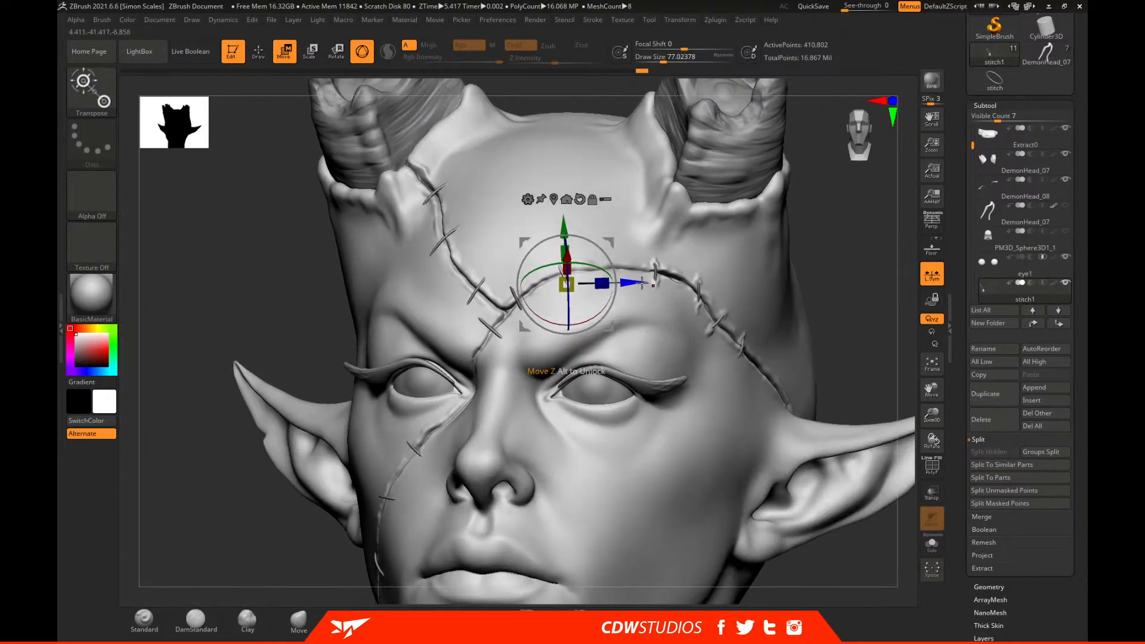
left_click_drag(642, 282, 675, 277)
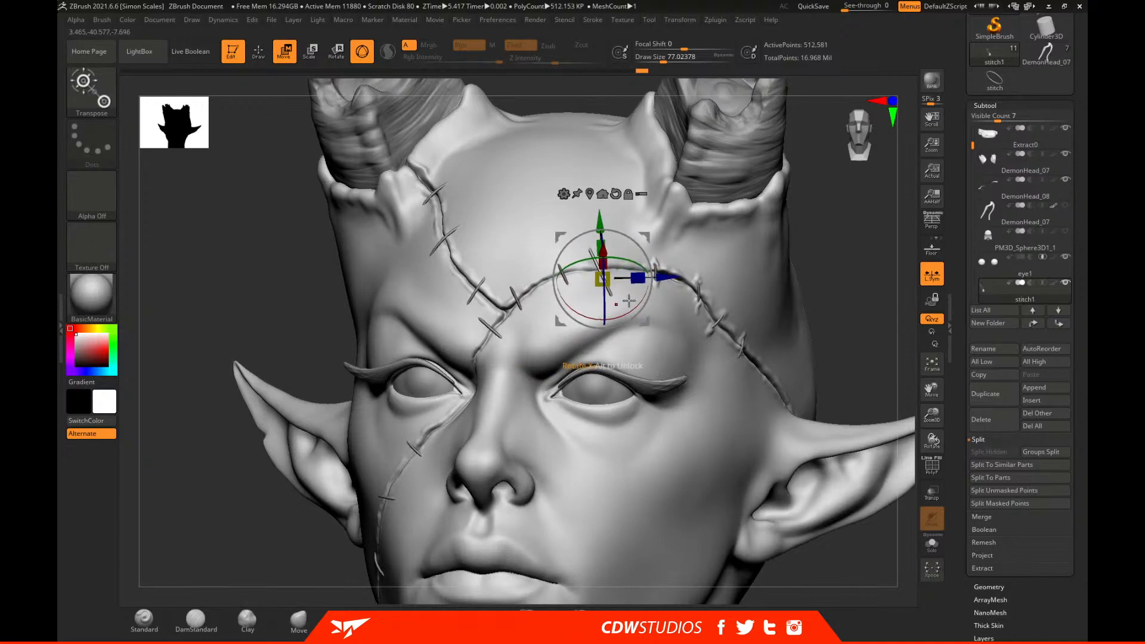
left_click_drag(636, 310, 629, 264)
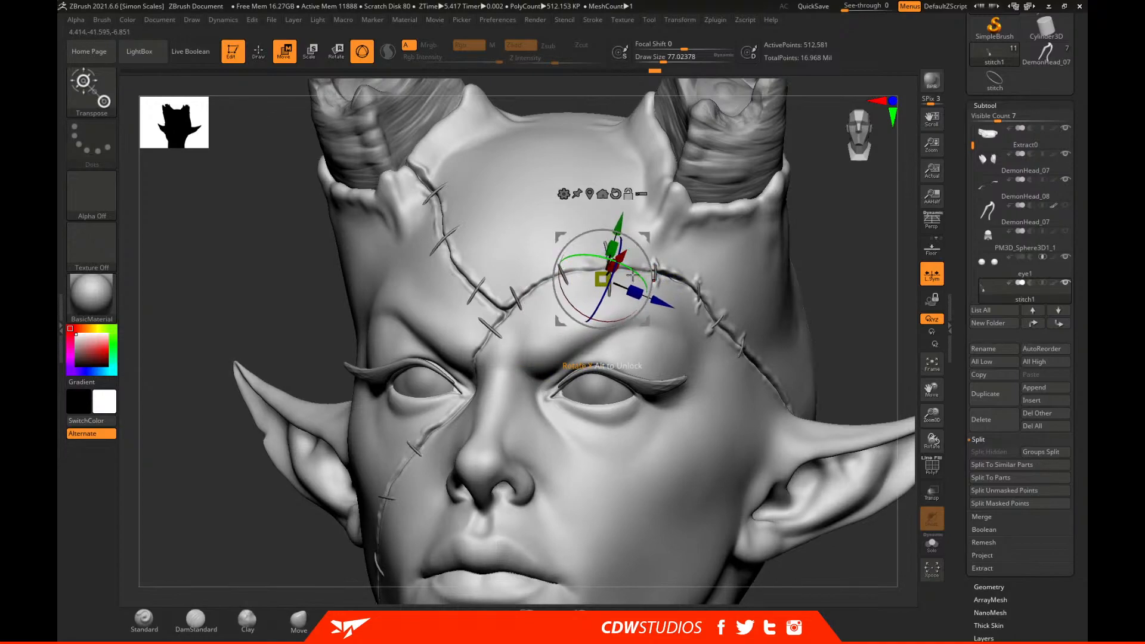
Refine the position and tilt of the outermost new stitch so it sits against the curved forehead seam.
left_click_drag(767, 250, 579, 242, "alt")
left_click_drag(510, 166, 745, 275)
key("q")
left_click_drag(870, 415, 849, 405)
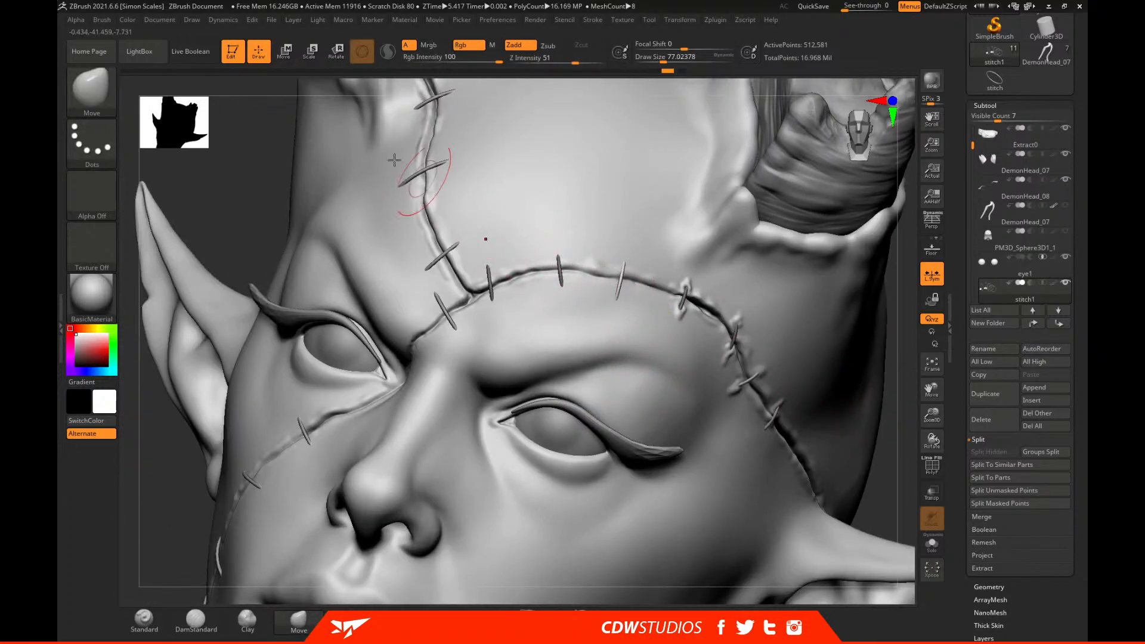
left_click(285, 52)
left_click_drag(883, 312, 821, 339, "alt")
left_click_drag(887, 350, 940, 291, "alt")
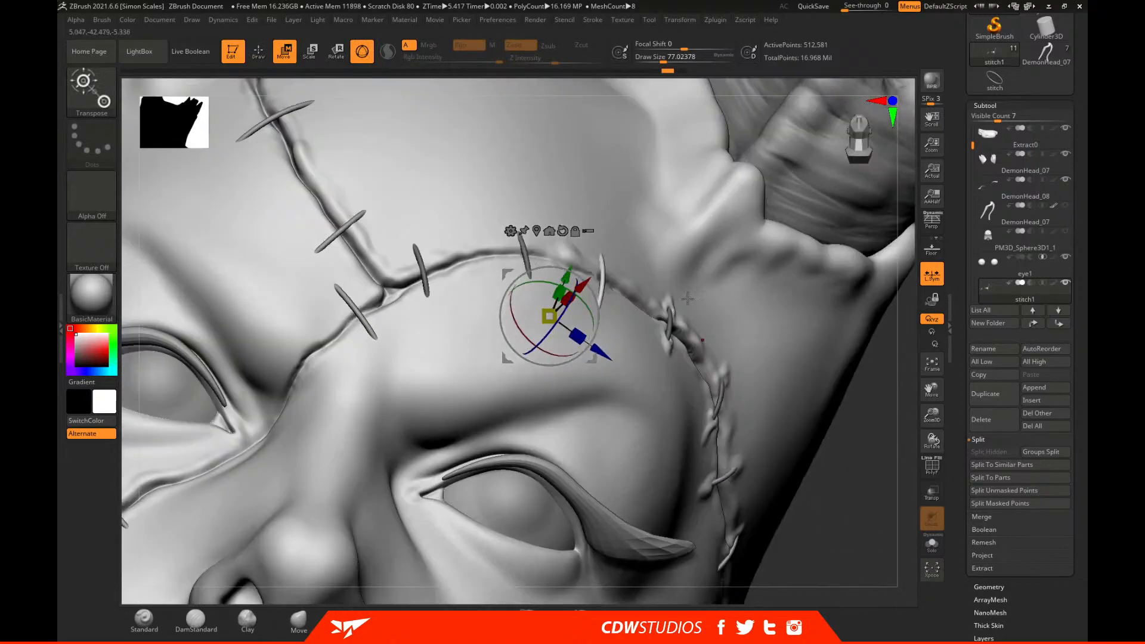
left_click_drag(582, 285, 568, 270)
left_click_drag(893, 421, 805, 335)
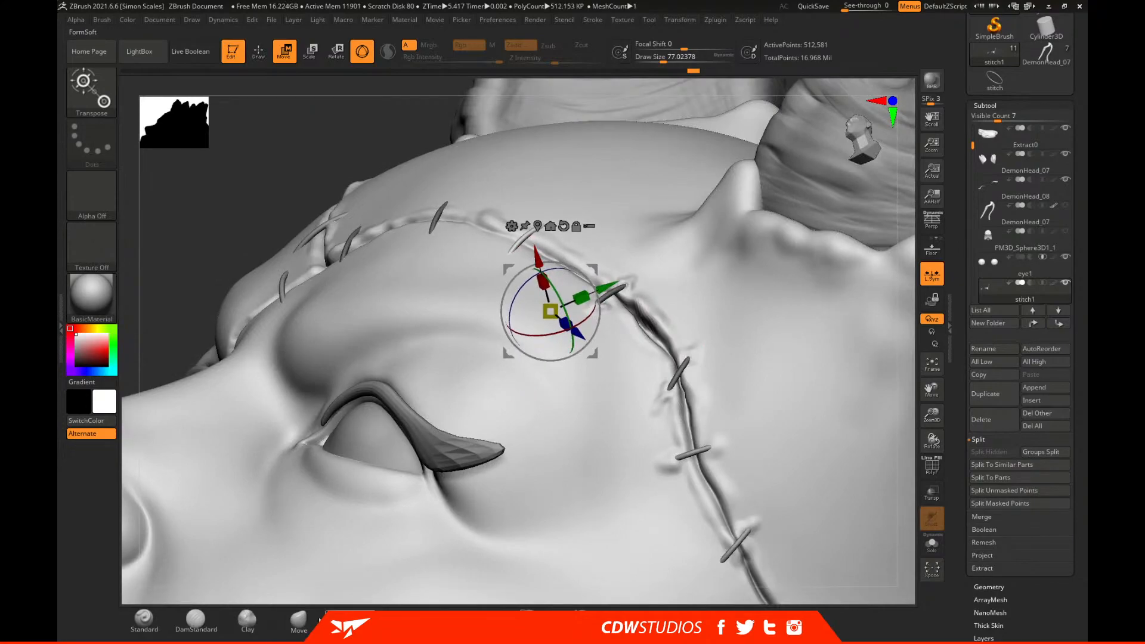
On the head mesh, adjust the seam skin under the outermost new stitch with the Move brush.
key("q")
left_click(495, 335, "alt")
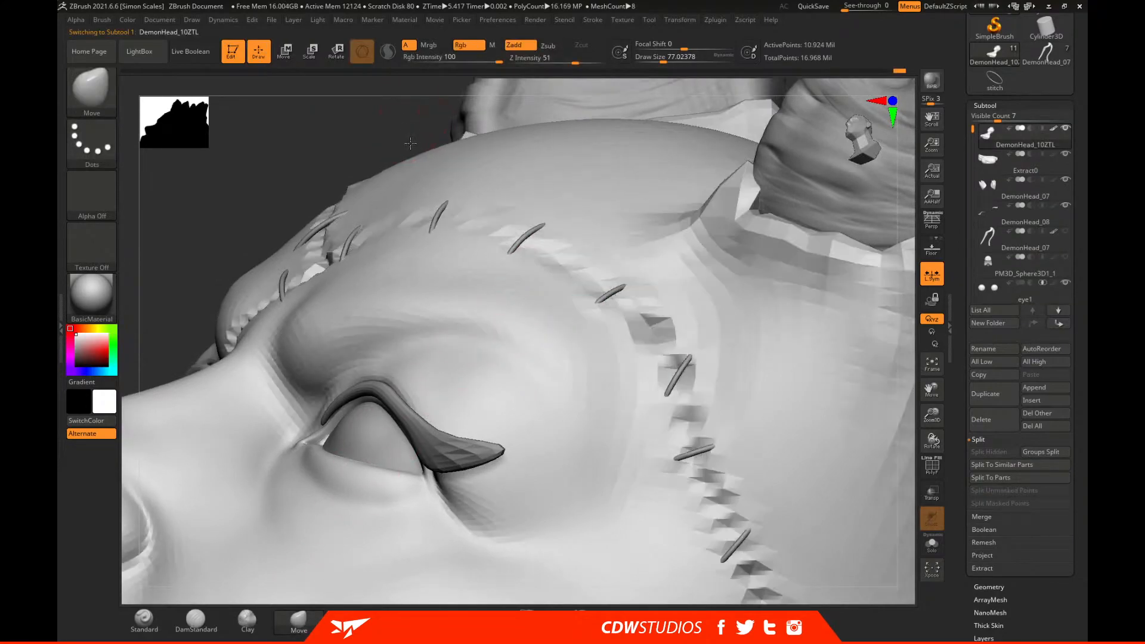
left_click_drag(410, 141, 410, 163)
key("space")
mouse_move(519, 231)
left_mouse_down()
mouse_move(531, 240)
mouse_move(504, 240)
mouse_move(532, 241)
mouse_move(502, 222)
mouse_move(523, 238)
left_mouse_up()
Carve the forehead seam groove around the new stitches with DamStandard at draw size about 33.
left_click(196, 619)
key("space")
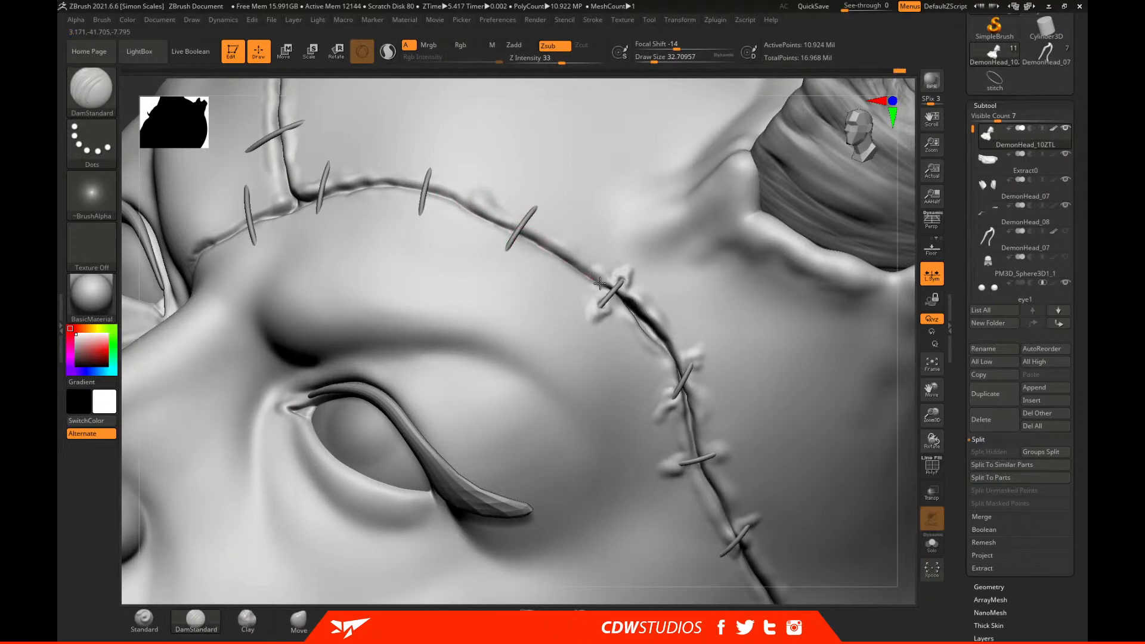
left_click_drag(912, 249, 739, 437)
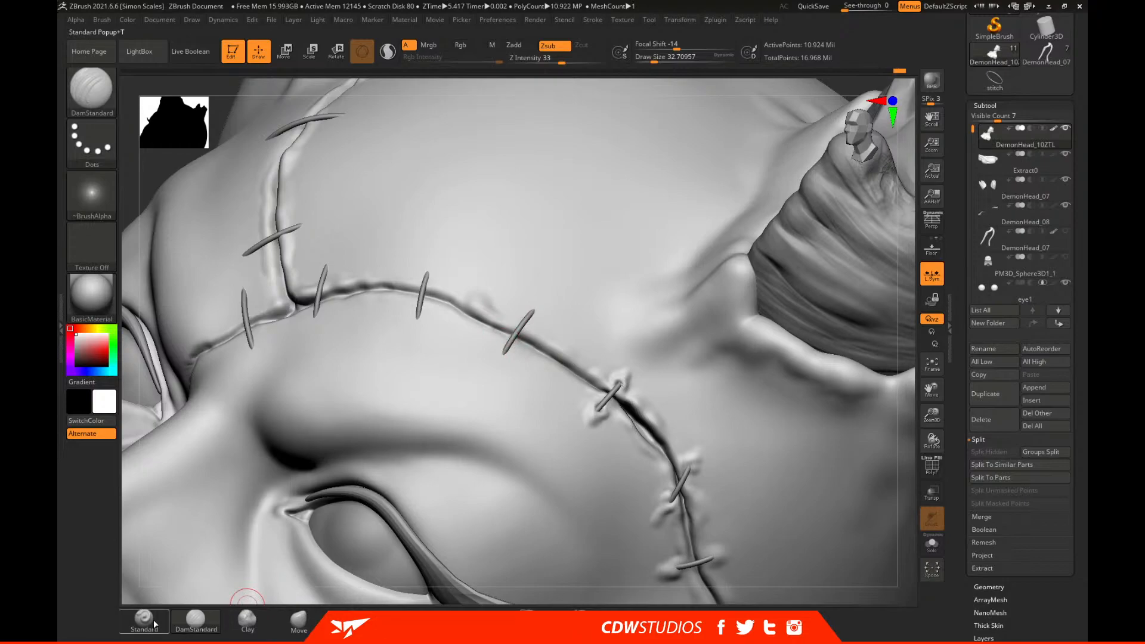
Try the FormSoft and Standard brushes at the new stitch, and isolate the head mesh to examine the puckered skin before restoring the full model.
left_click(348, 620)
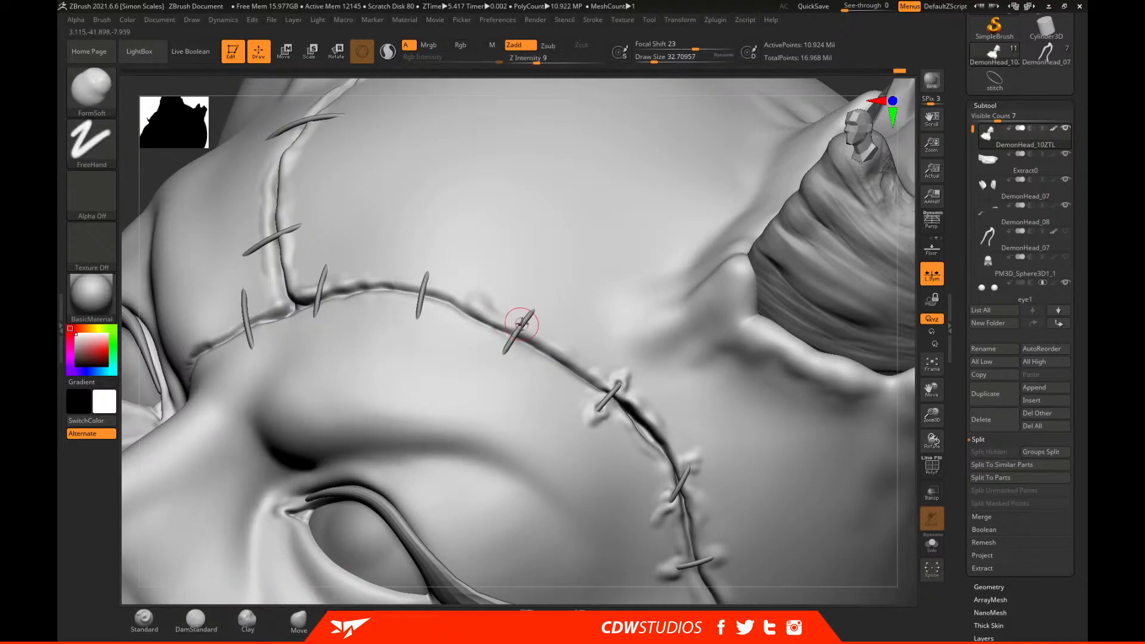
mouse_move(1025, 188)
left_click_drag(908, 229, 907, 240)
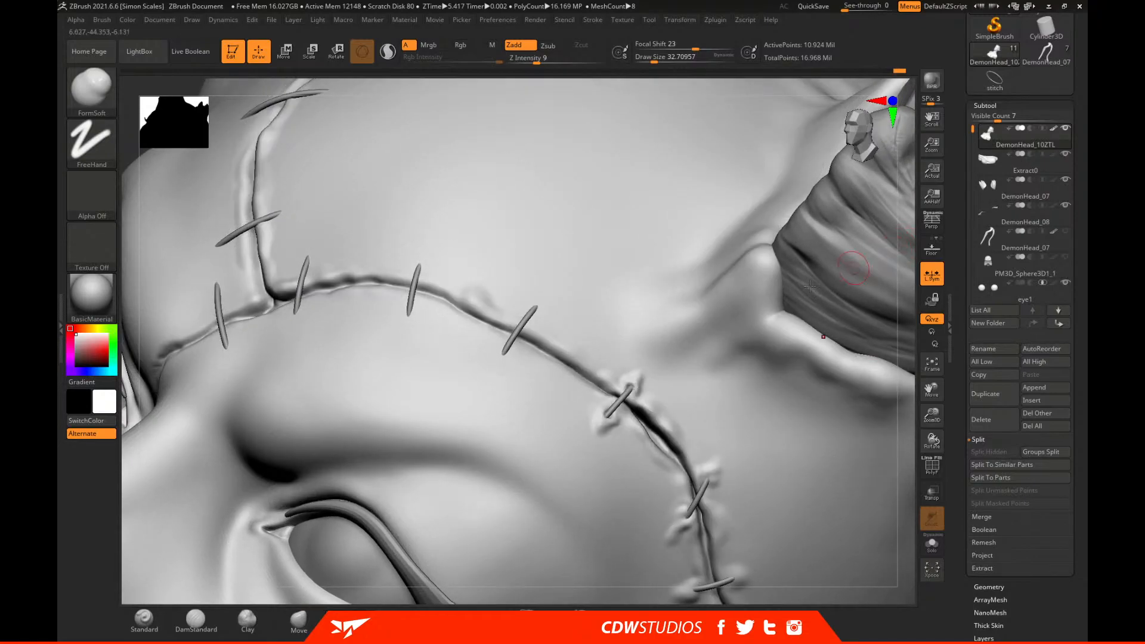
left_click(144, 619)
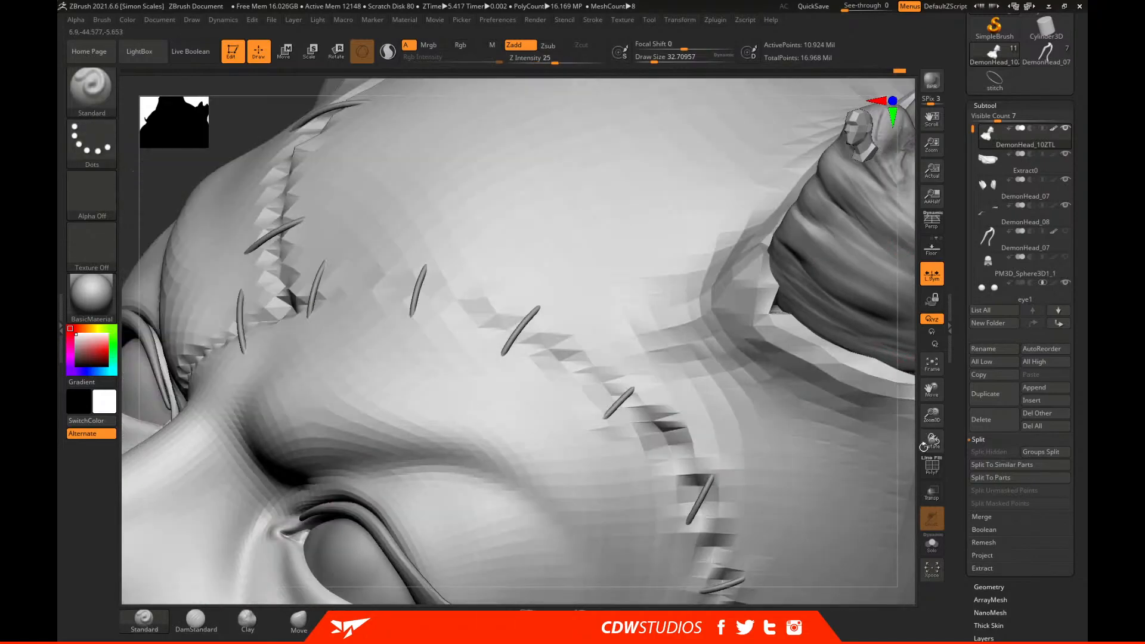
left_click_drag(908, 374, 912, 388)
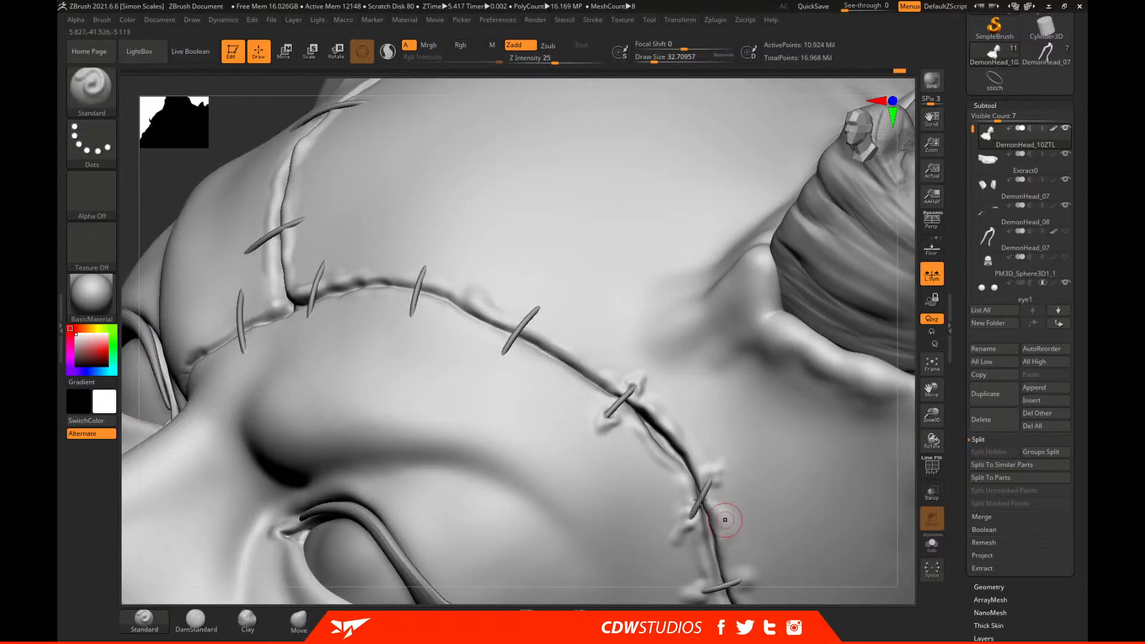
left_click(931, 544)
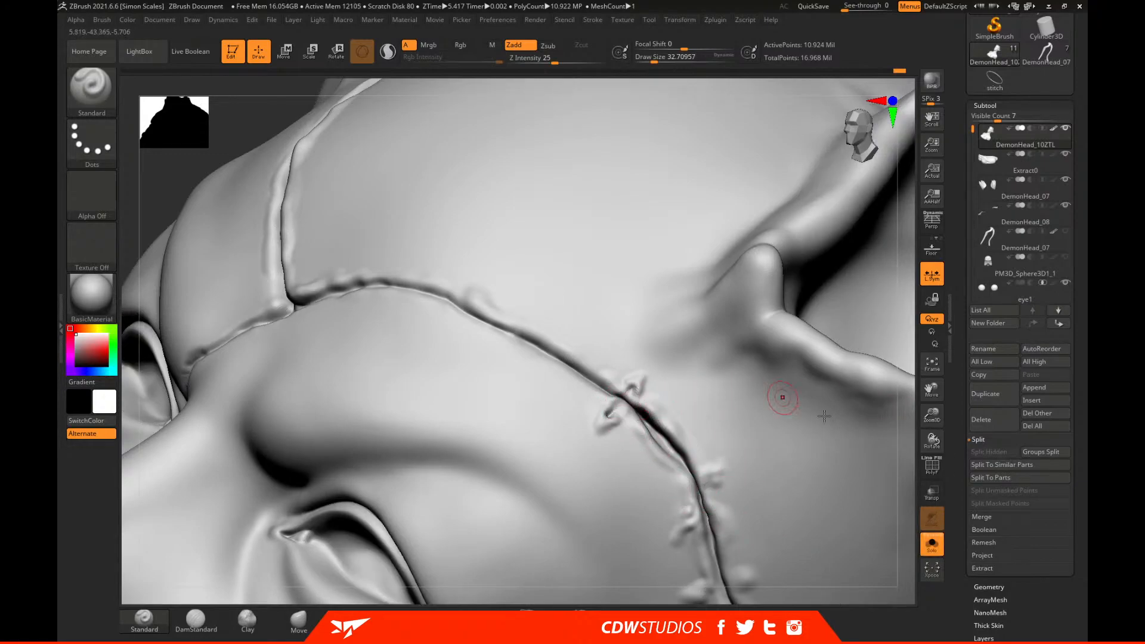
left_click(932, 544)
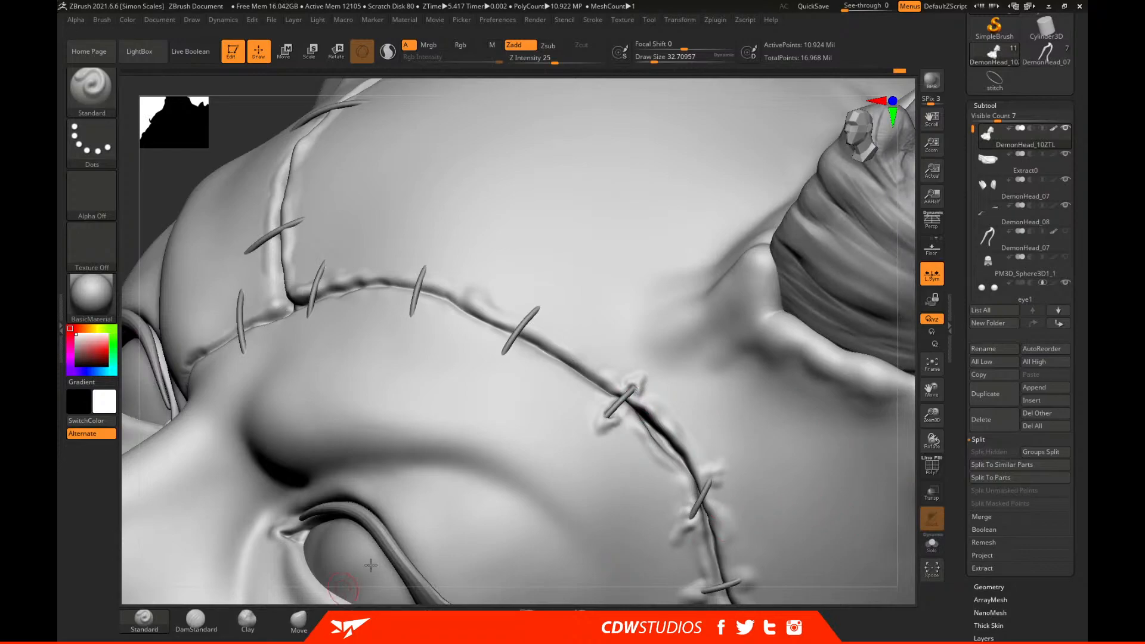
Soften the puckered skin around the first puckered stitch below the horn with Clay at draw size about 33 and smoothing.
left_click(403, 617)
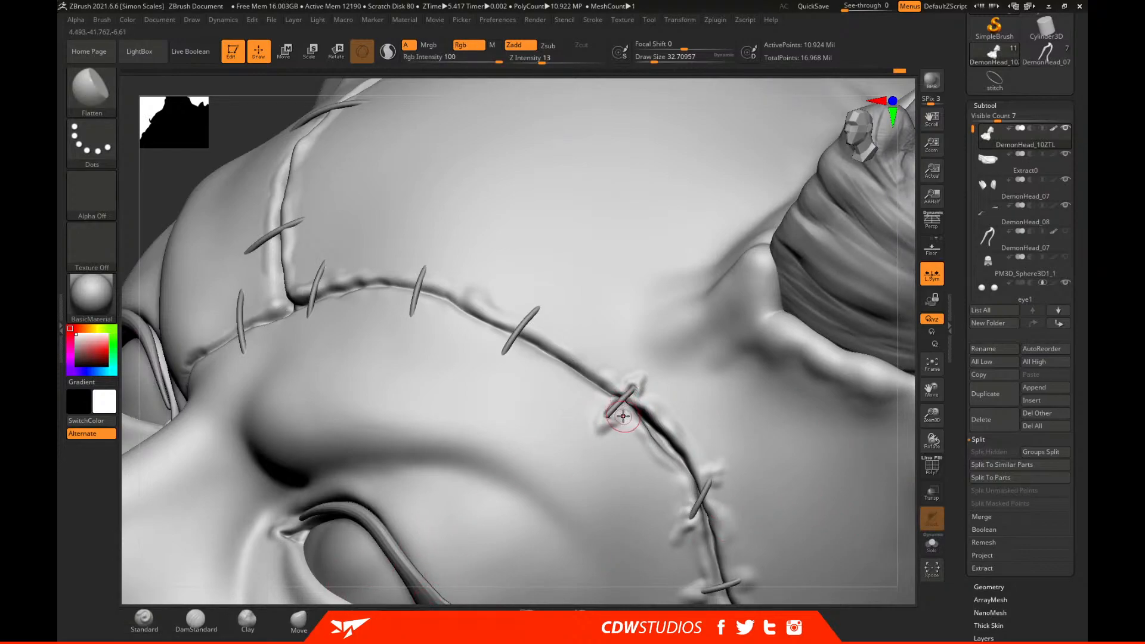
key("ctrl")
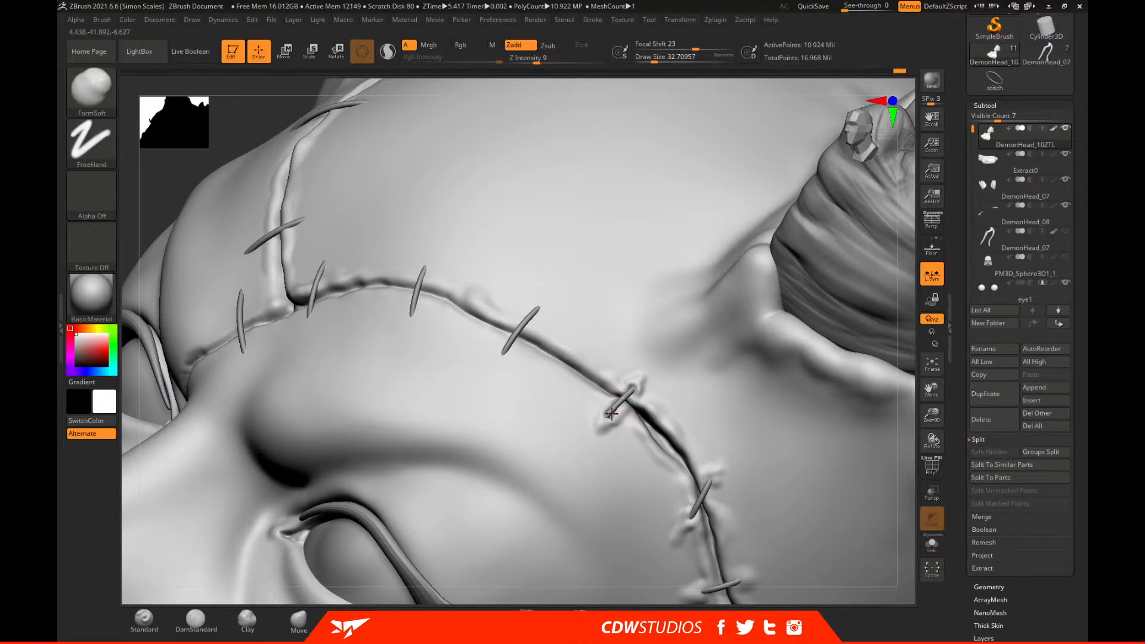
left_click(247, 618)
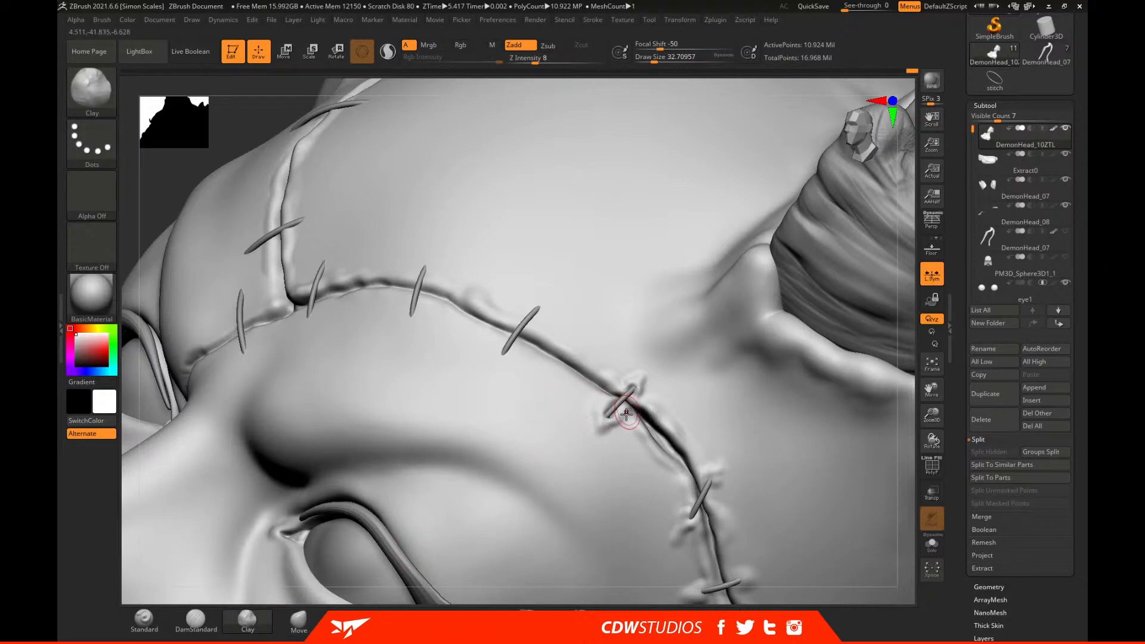
key("shift")
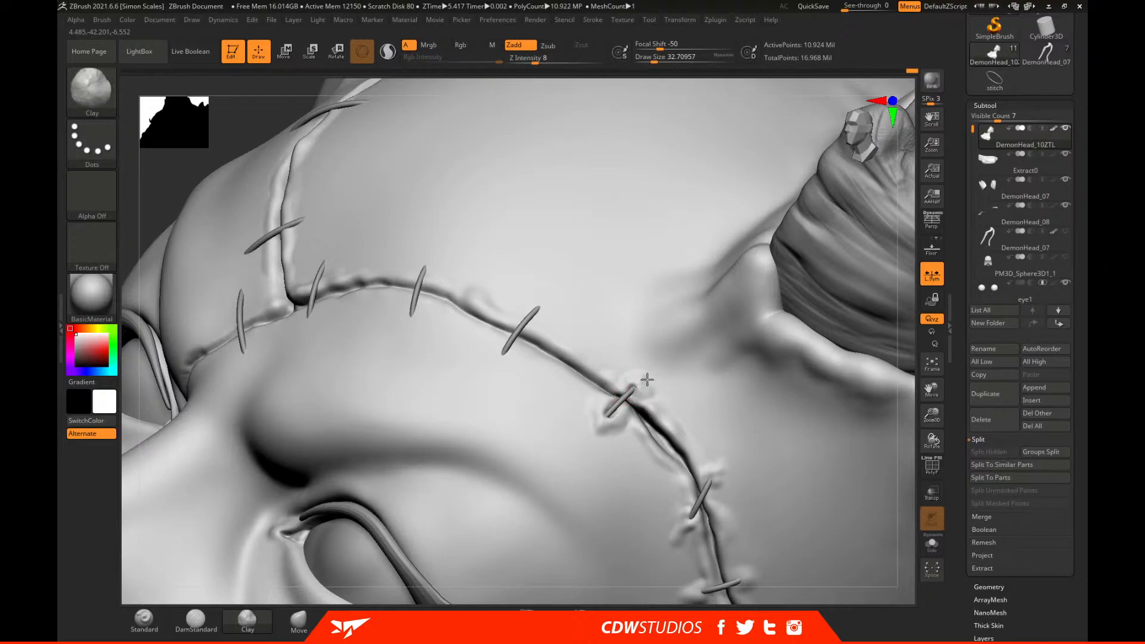
mouse_move(645, 377)
left_mouse_down()
mouse_move(626, 373)
mouse_move(604, 394)
left_mouse_up()
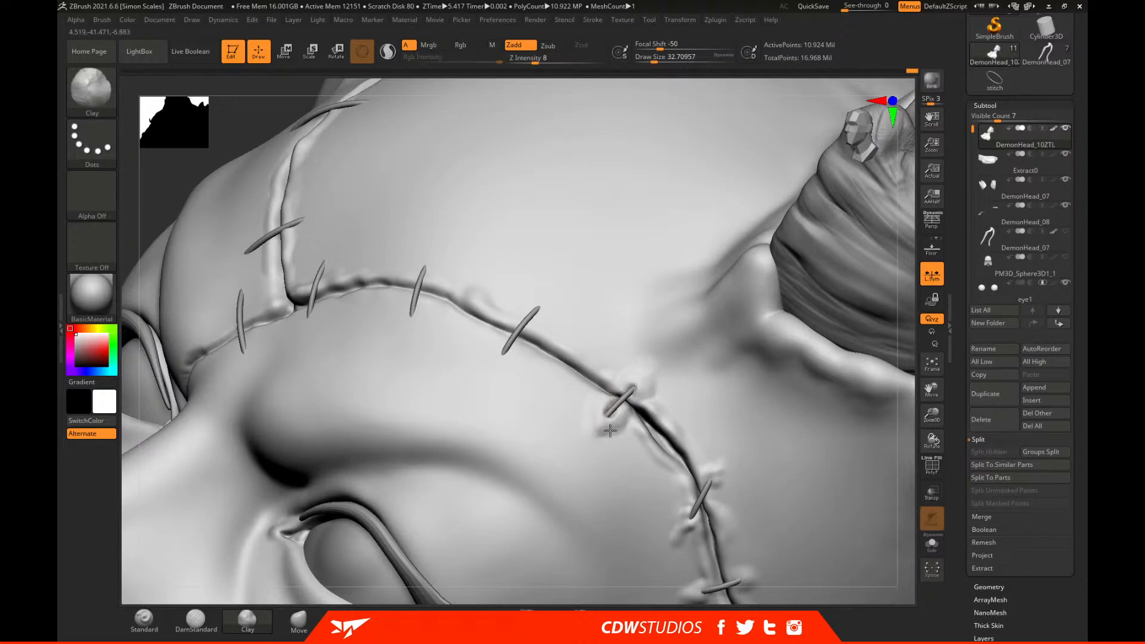
key("shift")
Nudge the skin at both ends of the first puckered stitch into shape with the Move brush at draw size about 39.
key("b")
key("m")
key("v")
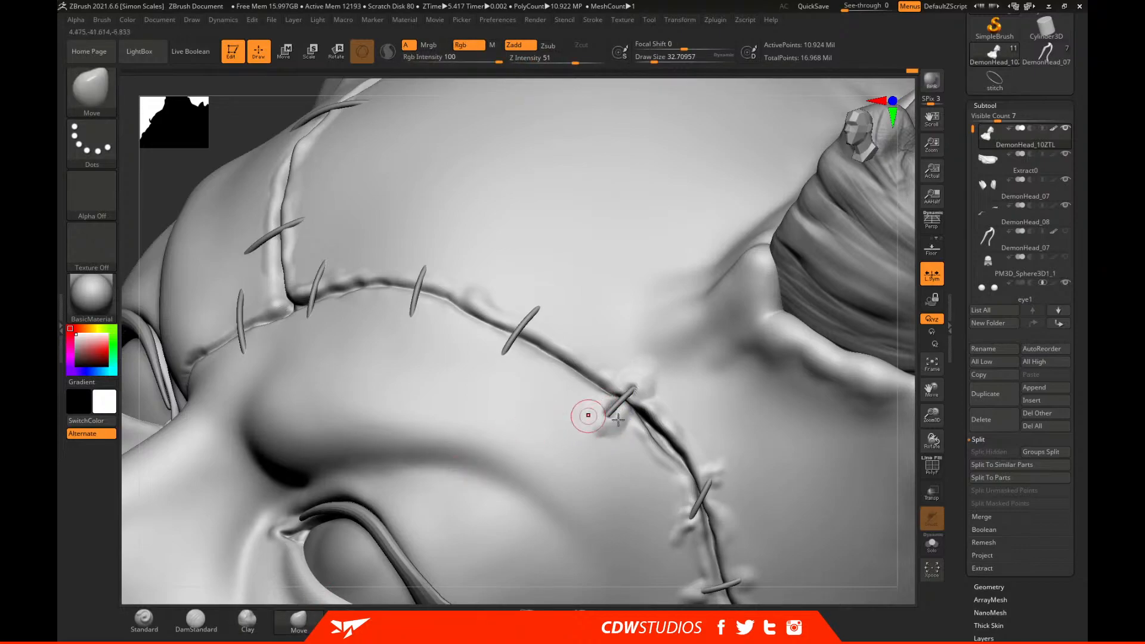
key("space")
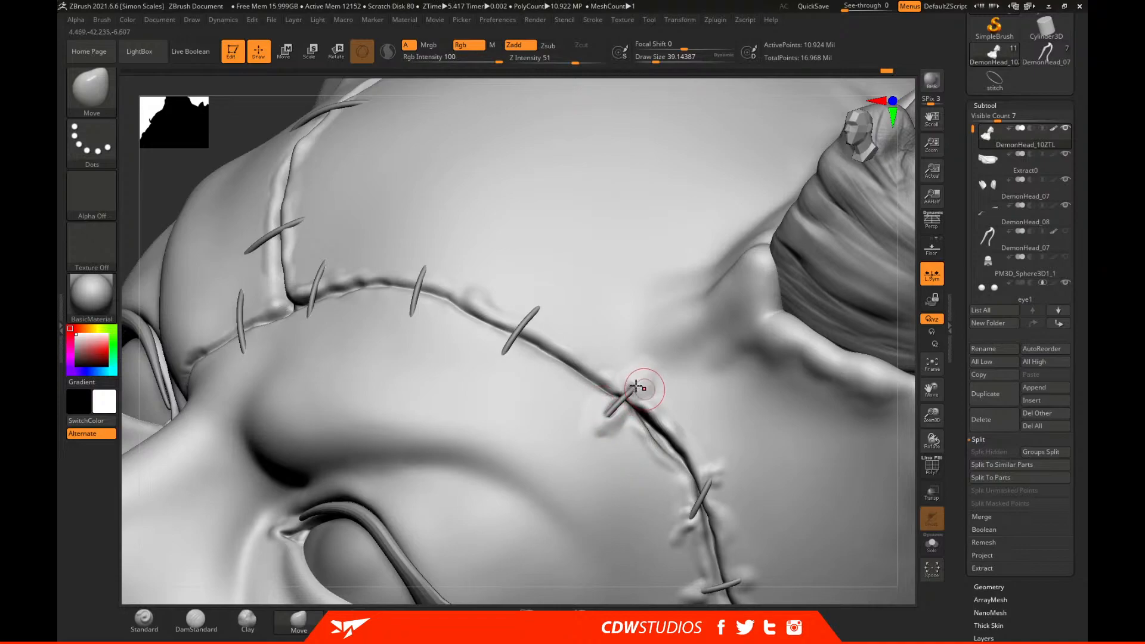
left_click_drag(913, 353, 870, 262)
key("space")
mouse_move(613, 403)
left_mouse_down()
mouse_move(597, 406)
mouse_move(628, 380)
mouse_move(621, 407)
left_mouse_up()
Adjust the broader seam skin around the same stitch with the Move brush at draw size about 77.
key("space")
left_click_drag(593, 225, 769, 339)
left_click_drag(920, 339, 690, 358)
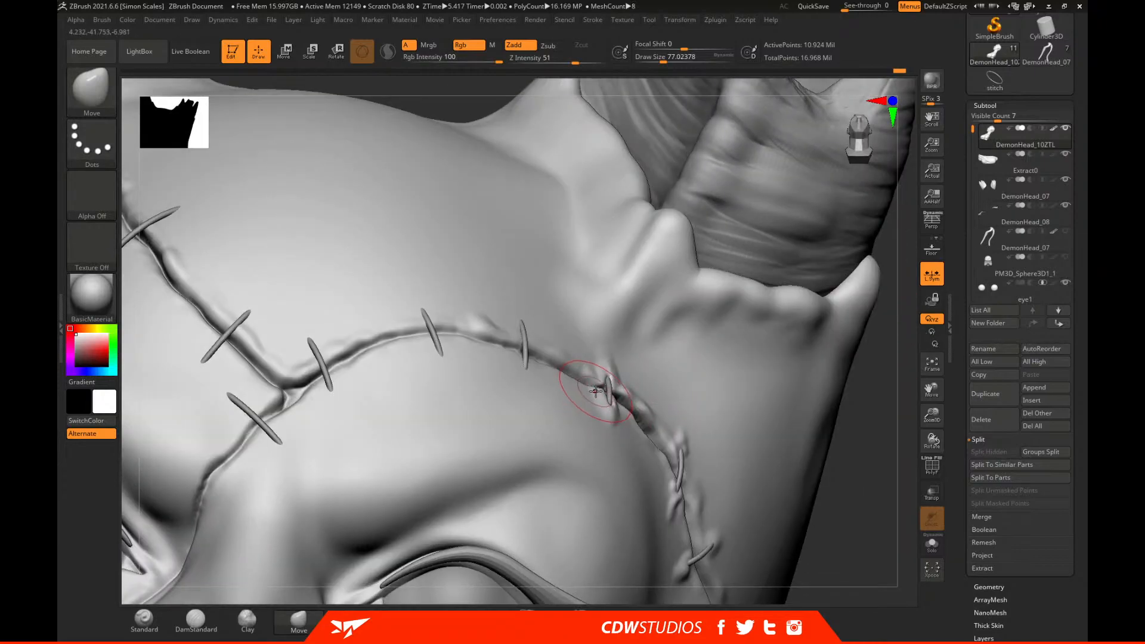
key("f")
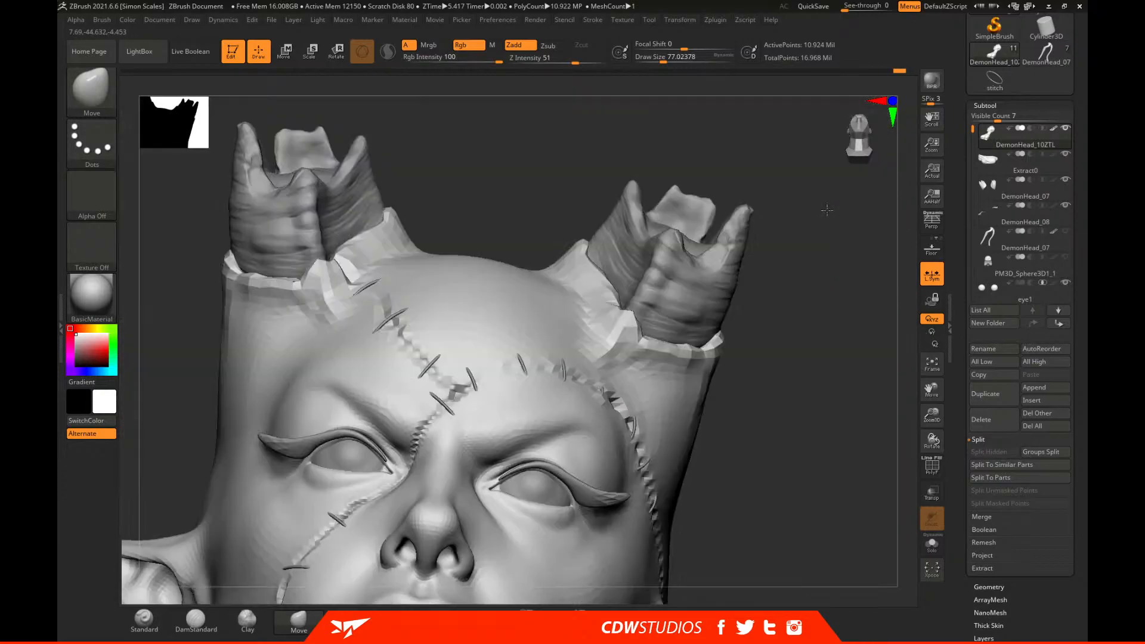
Save the sculpt as DemonHead_11ZTL.ztl in the StreamReference folder.
left_click_drag(808, 345, 801, 320)
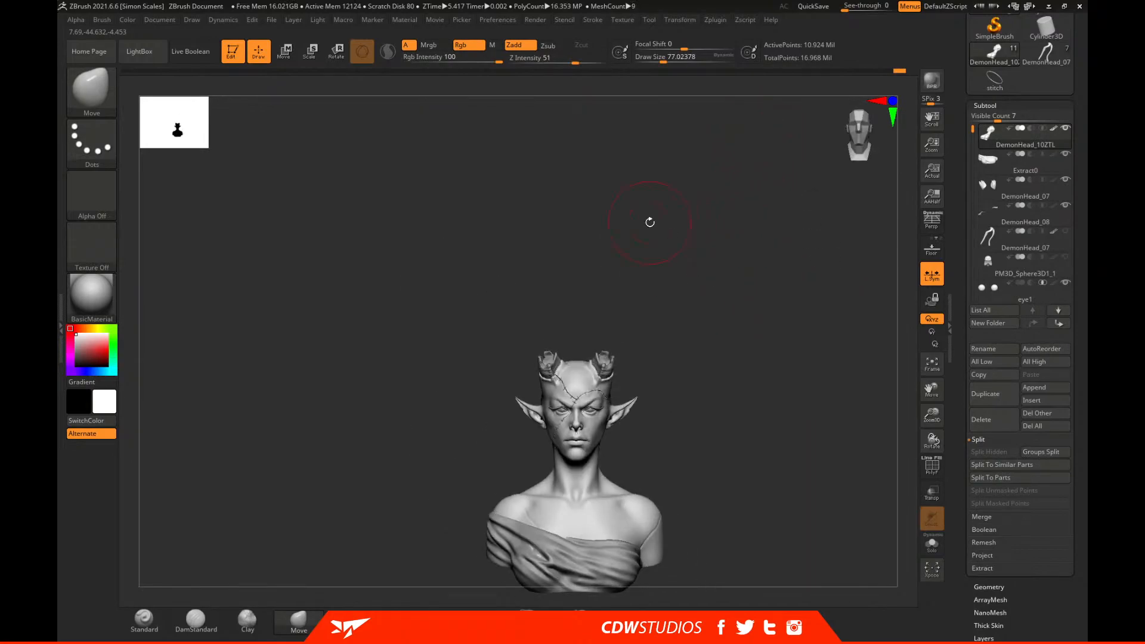
left_click_drag(1086, 56, 1086, 225)
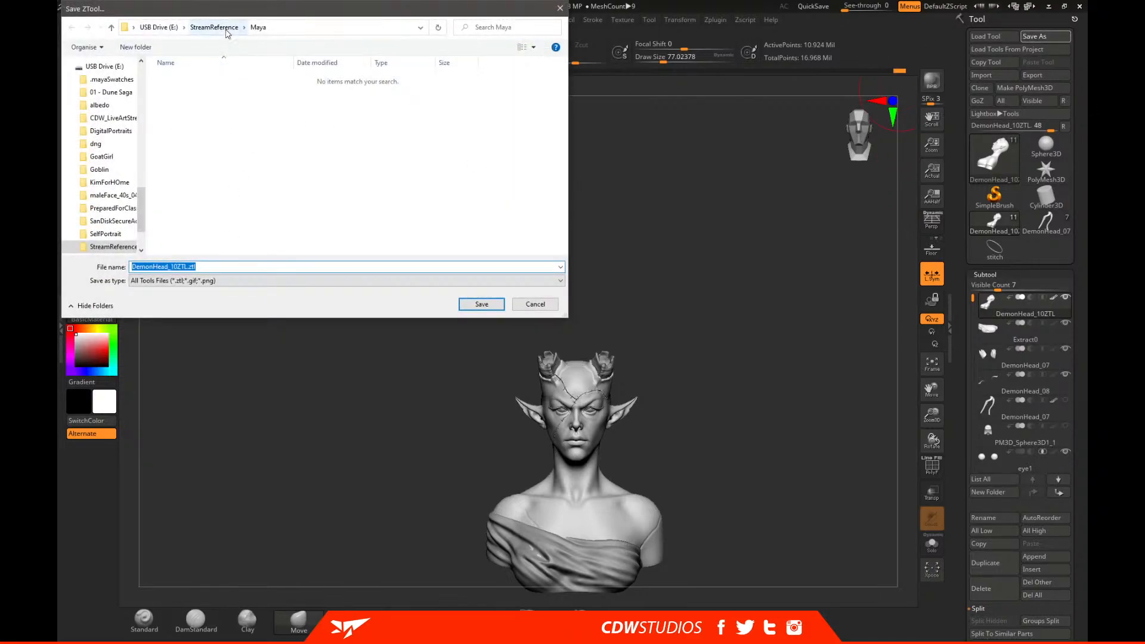
left_click(226, 30)
left_click(192, 191)
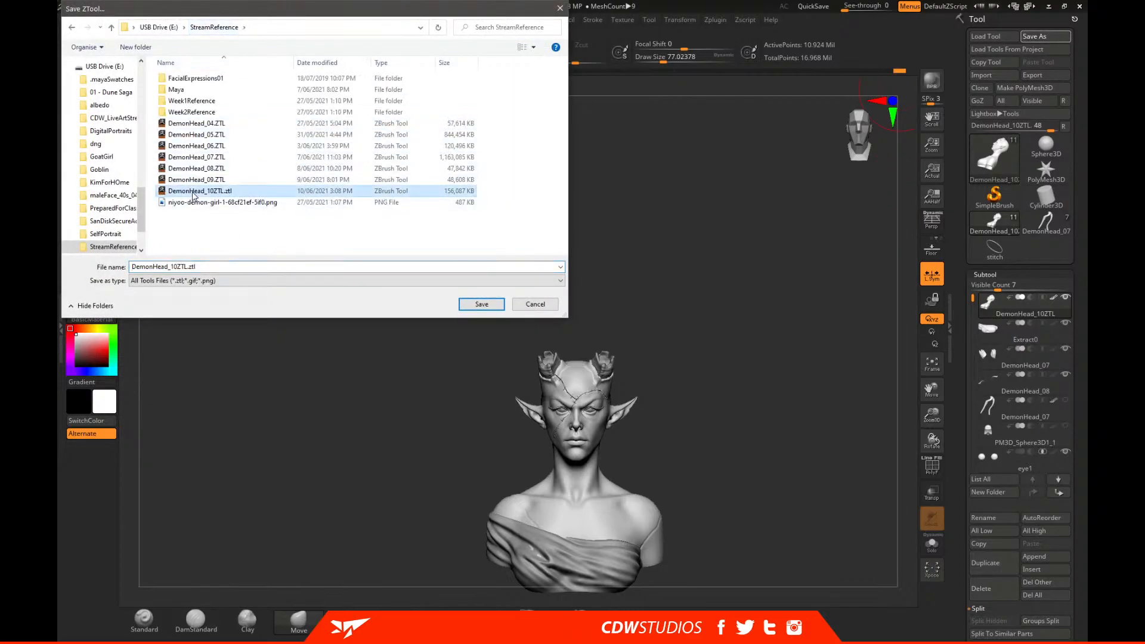
double_click(178, 266)
left_click(178, 266)
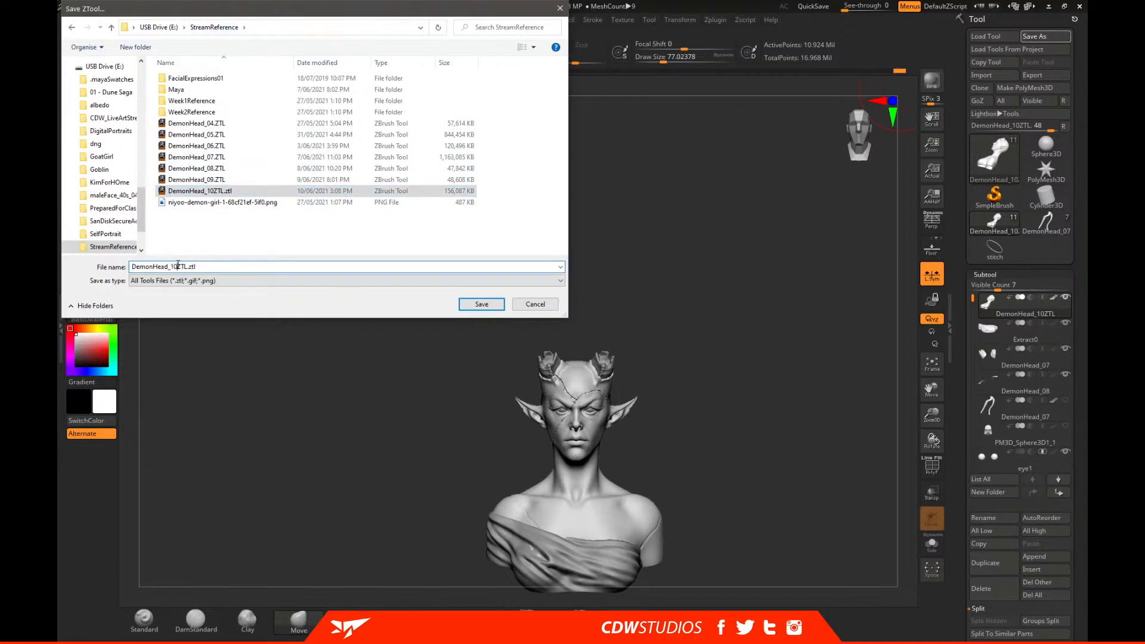
key("BackSpace")
type("1")
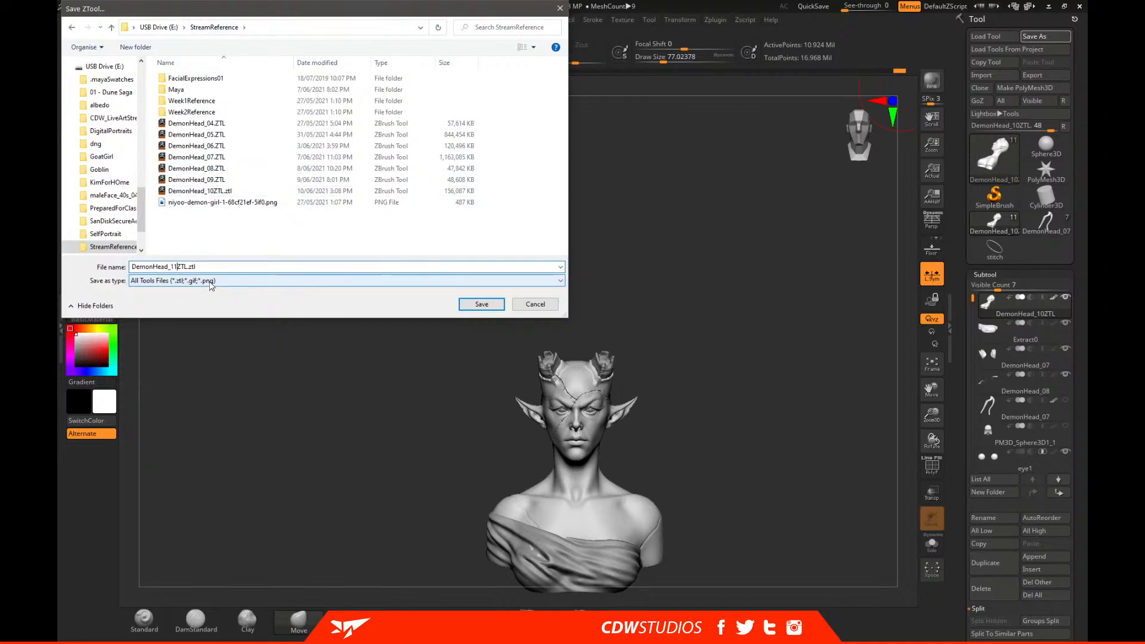
key("Return")
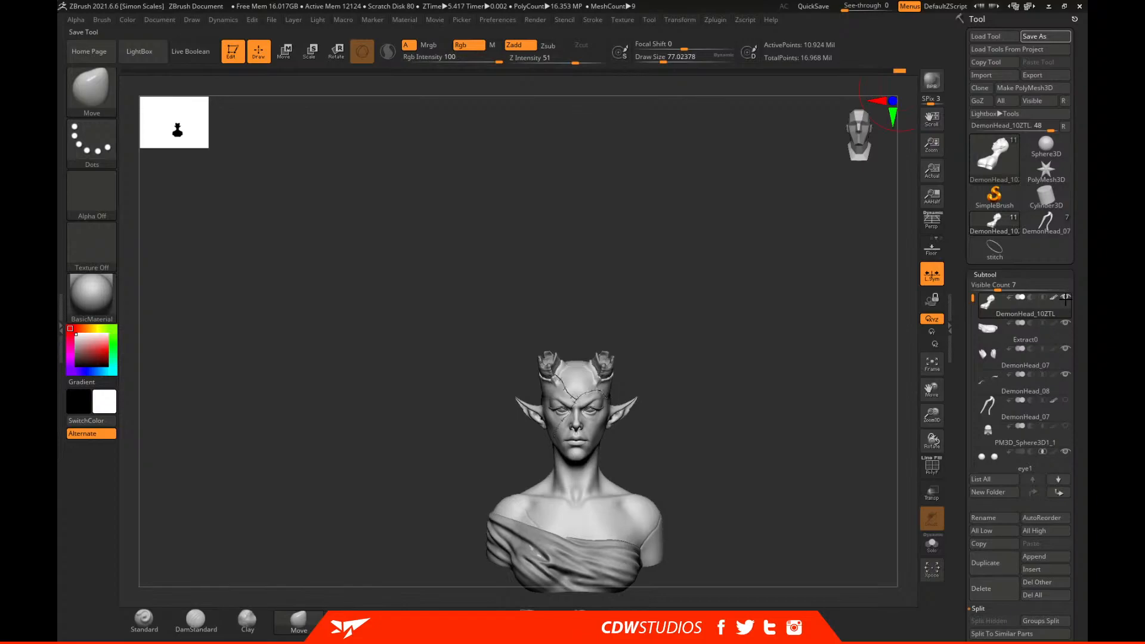
Show all hidden subtools of the bust and make the long front hair-lock mesh the active subtool.
mouse_move(1065, 298)
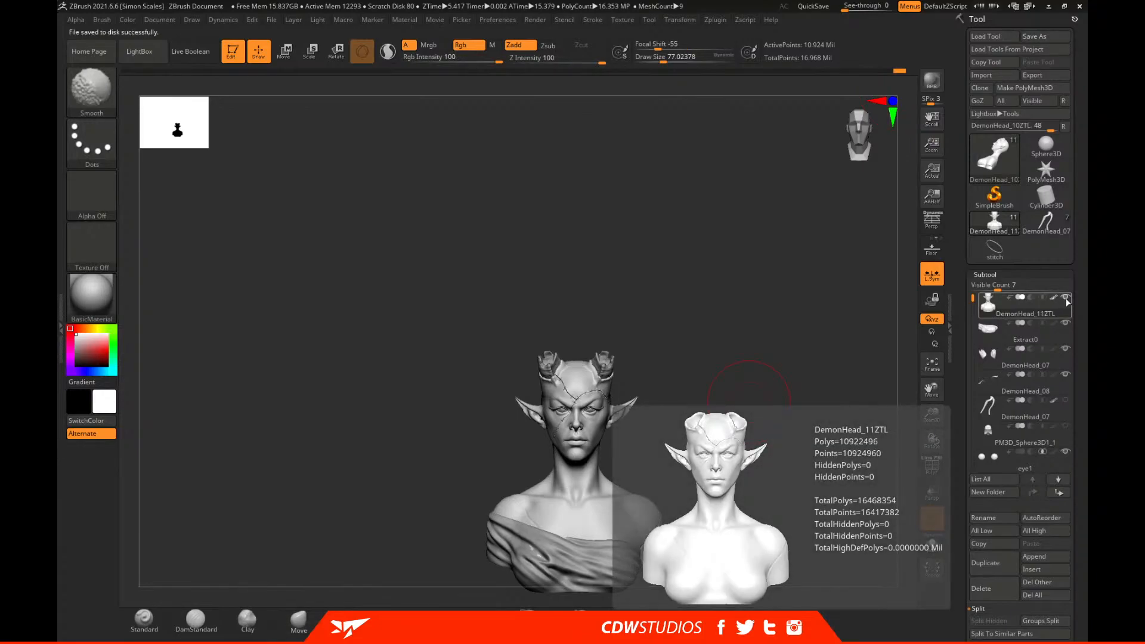
left_click(1066, 297)
left_click_drag(792, 405, 811, 319, "alt")
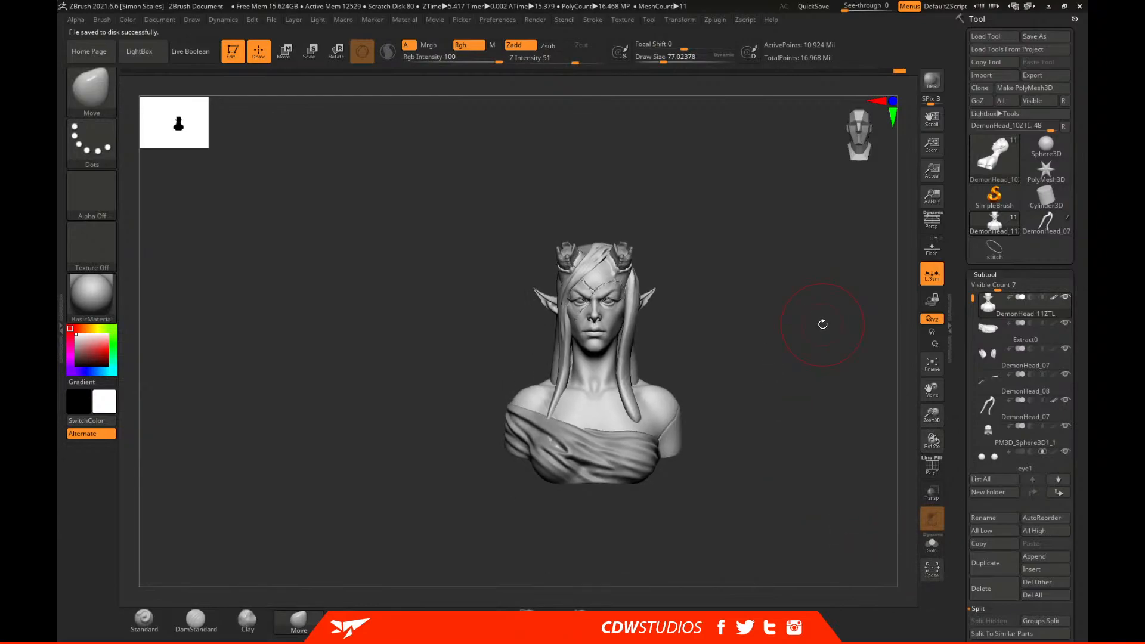
left_click(604, 246, "alt")
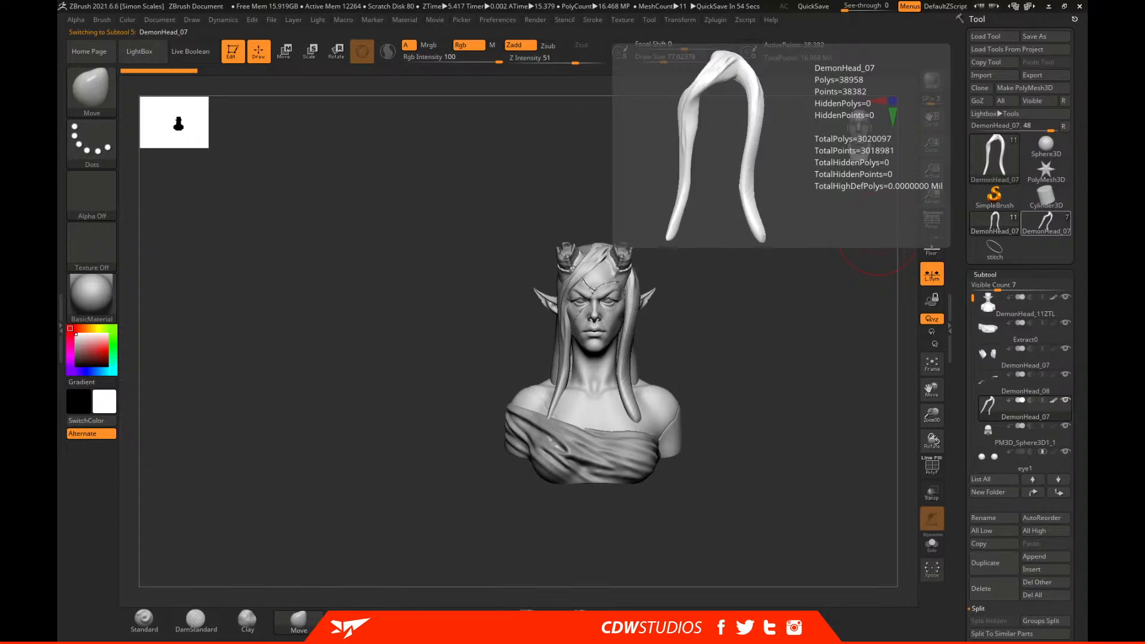
left_click_drag(721, 283, 730, 426, "alt")
left_click_drag(803, 375, 808, 339, "alt")
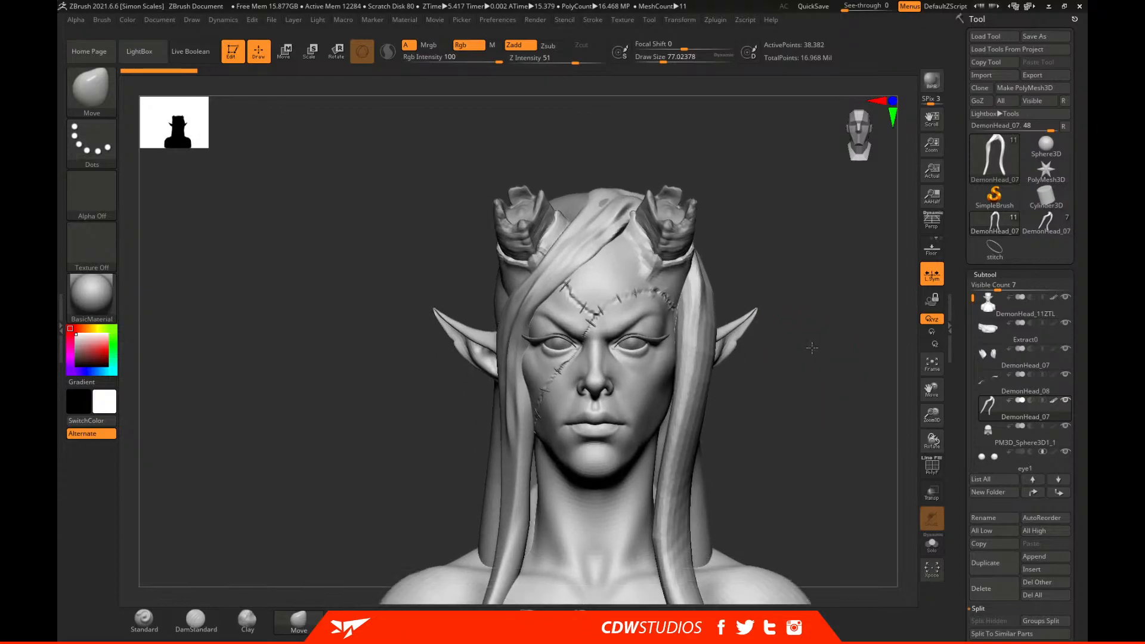
Reshape the hair lock sweeping across the forehead with the Move brush at draw sizes about 94 and 112.
mouse_move(834, 238)
left_mouse_down("alt")
mouse_move(852, 291)
mouse_move(860, 280)
left_mouse_up("alt")
key("space")
left_click_drag(635, 281, 639, 274)
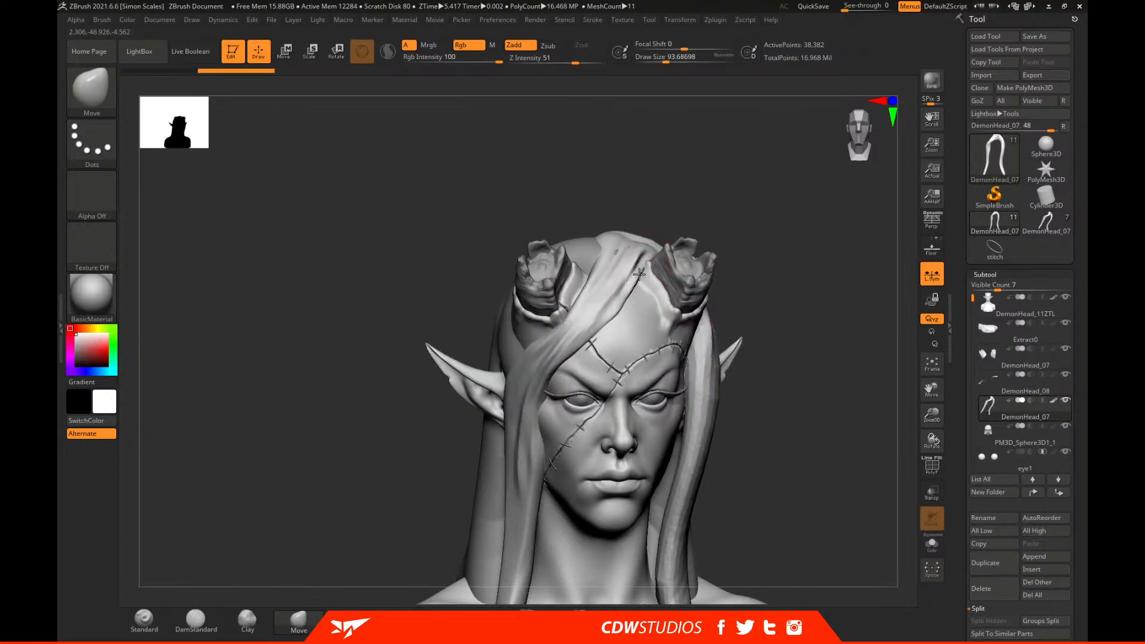
mouse_move(814, 206)
left_mouse_down()
mouse_move(836, 200)
mouse_move(674, 243)
left_mouse_up()
key("ctrl+shift+z")
key("ctrl+shift+z")
key("ctrl+shift+z")
left_click_drag(869, 256, 875, 207, "shift")
left_click_drag(837, 249, 757, 266)
key("ctrl+shift+z")
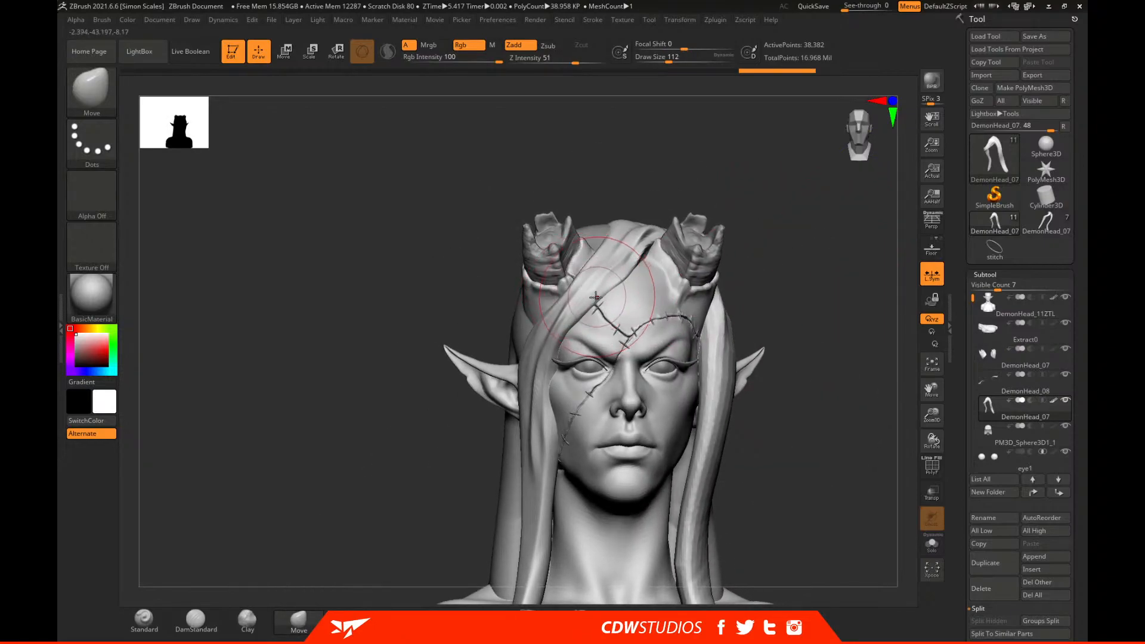
Adjust the lock's edge beside the forehead scar with the Move brush at draw size about 136.
key("space")
left_click_drag(583, 285, 597, 285)
left_click(605, 294, "alt")
left_click_drag(820, 303, 854, 281, "alt")
Reshape the hair lock in front of the ear and cheek with the Move brush at draw size about 163.
key("space")
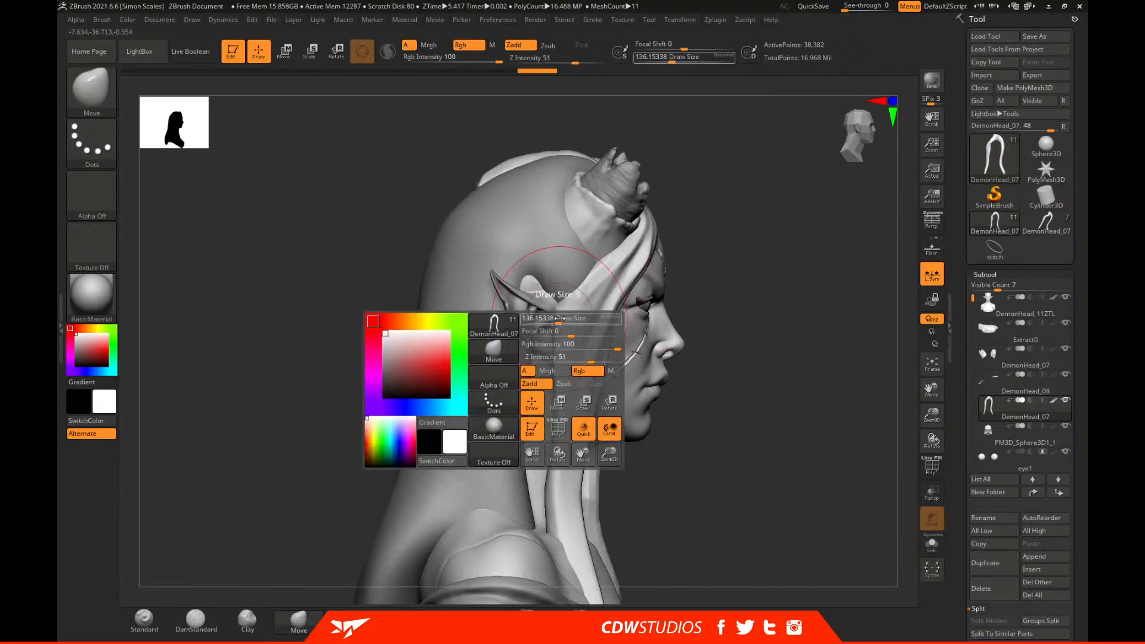
left_click_drag(568, 320, 591, 296)
key("ctrl+shift+z")
key("ctrl+shift+z")
key("ctrl+shift+z")
key("ctrl+shift+z")
left_click_drag(759, 270, 621, 281)
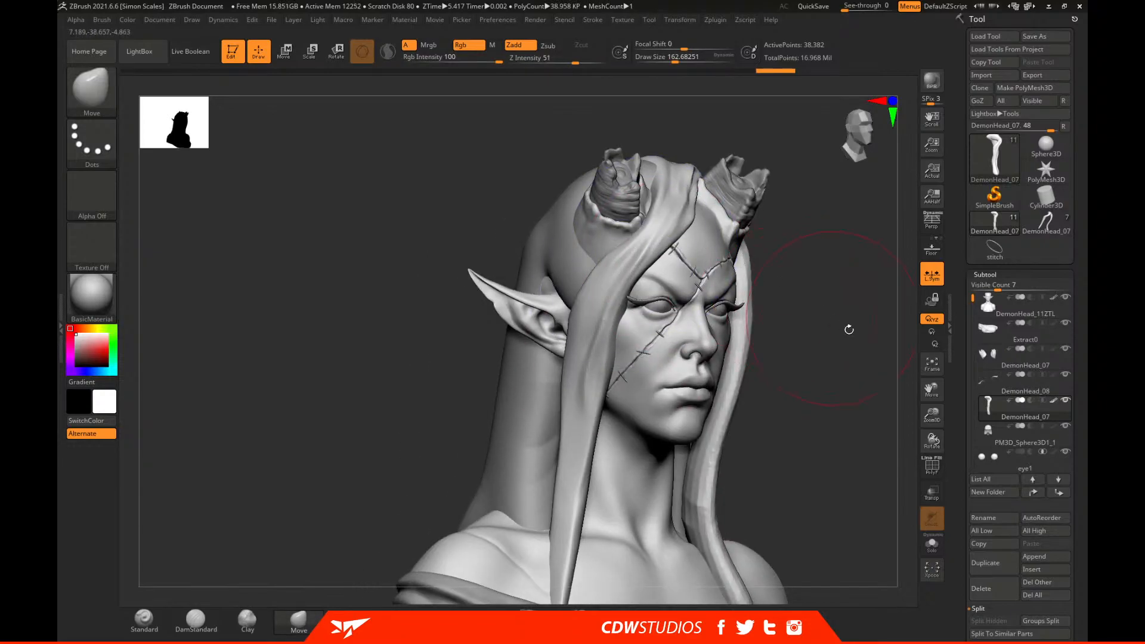
key("ctrl+shift+z")
key("ctrl+shift+z")
key("ctrl+shift+z")
Shape the lower end of the thinner hair lock over the shoulder with the Move brush at draw size about 228.
key("space")
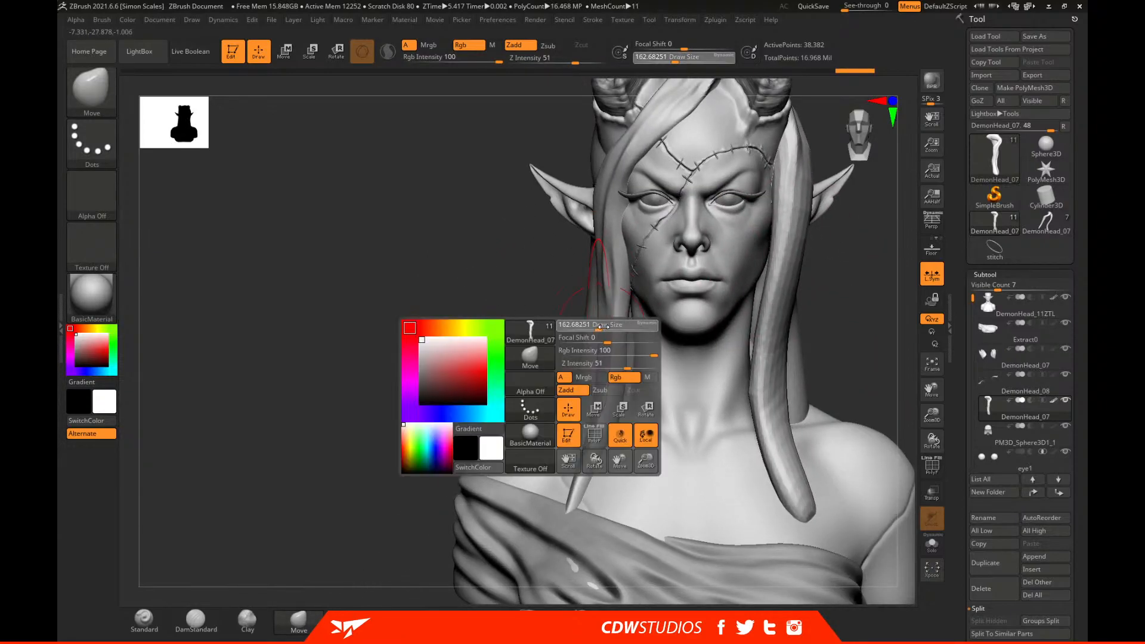
left_click_drag(601, 327, 621, 306)
key("ctrl+z")
key("ctrl+z")
key("ctrl+z")
key("ctrl+z")
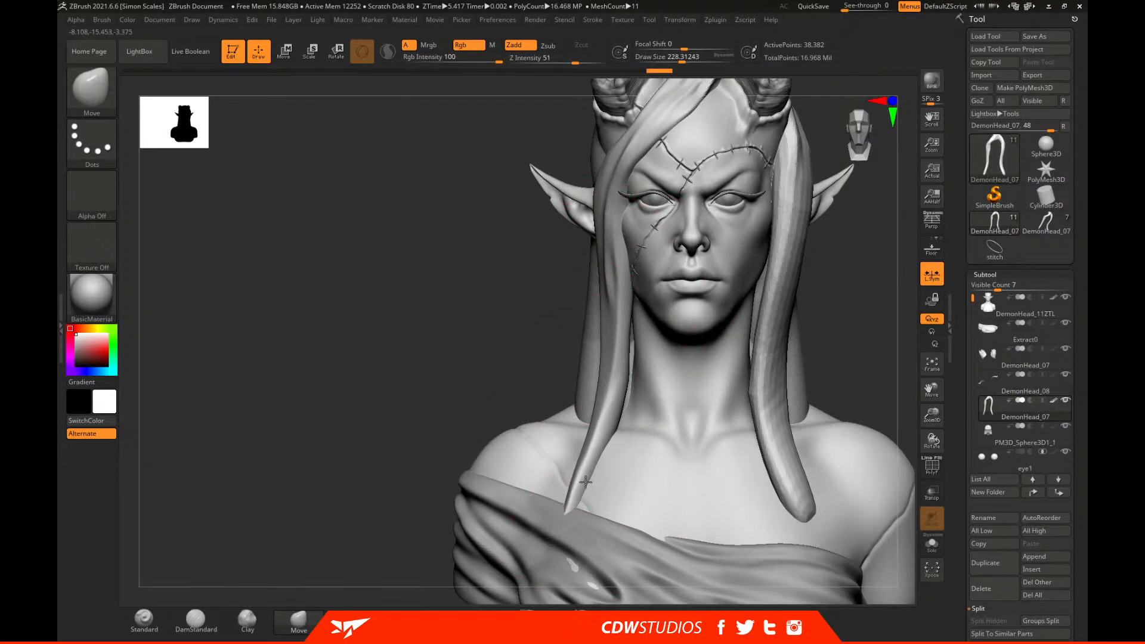
key("ctrl+shift+z")
key("ctrl+shift+z")
key("ctrl+shift+z")
key("ctrl+shift+z")
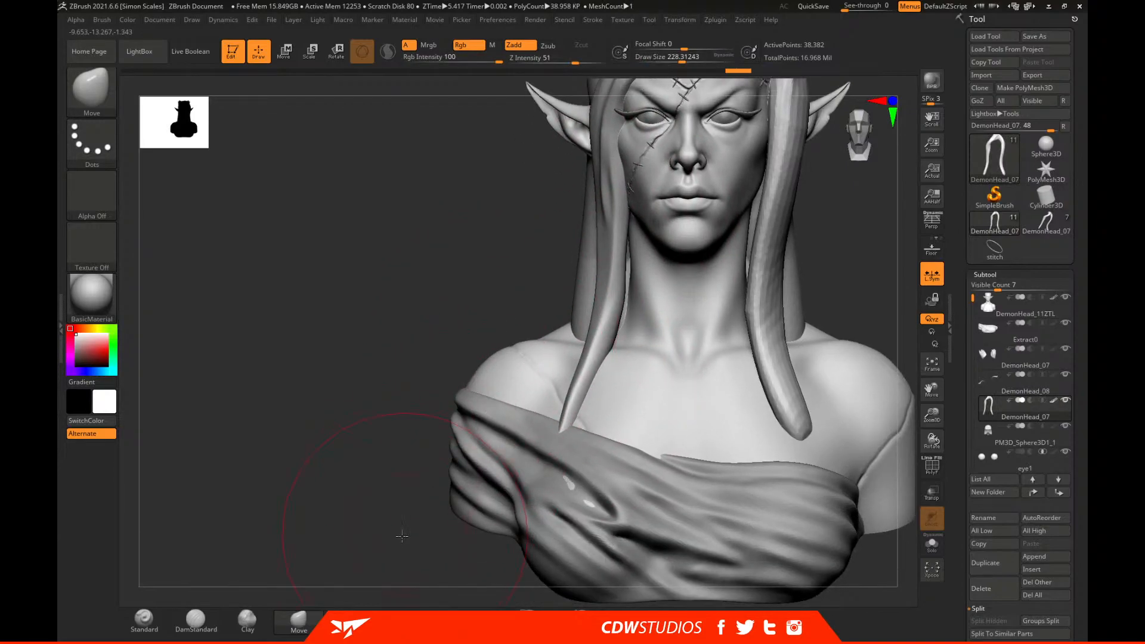
key("ctrl+shift+z")
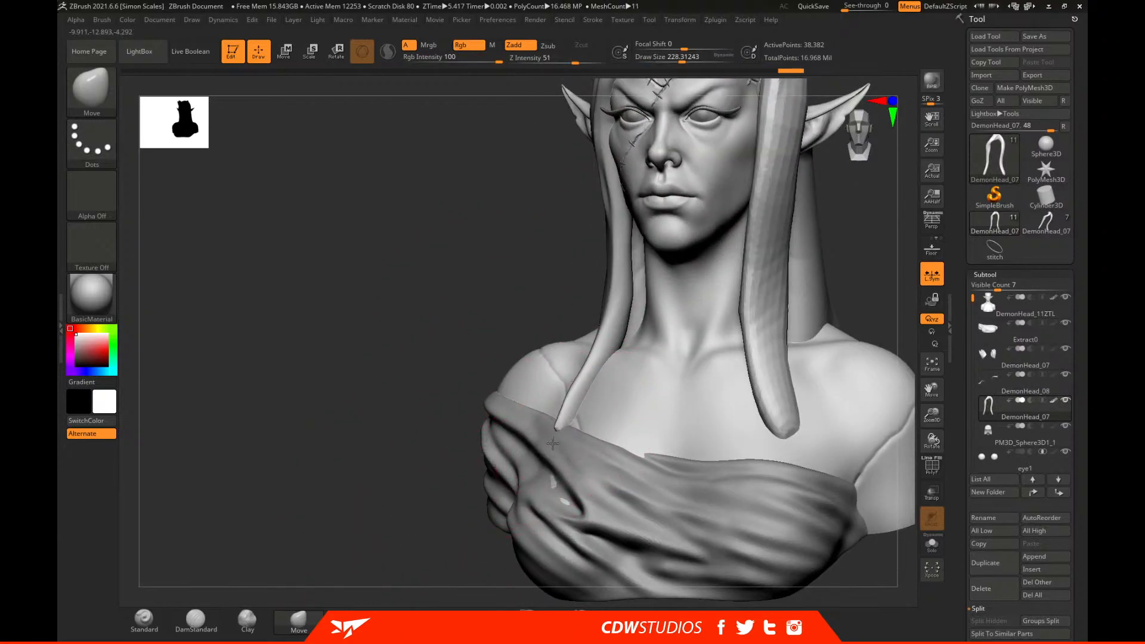
key("ctrl+shift+z")
key("ctrl+shift+z")
Refine the middle of the same hair lock beside the neck with the Move brush at draw size about 158.
mouse_move(453, 334)
left_mouse_down()
mouse_move(549, 320)
mouse_move(575, 299)
mouse_move(662, 369)
mouse_move(564, 381)
left_mouse_up()
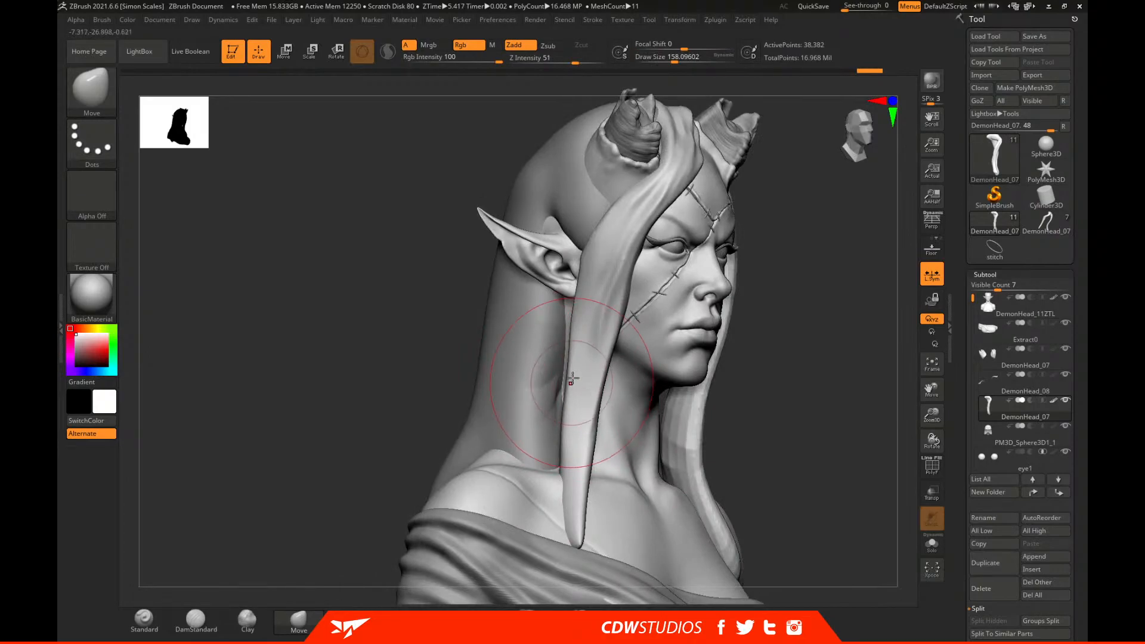
left_click_drag(823, 305, 605, 338)
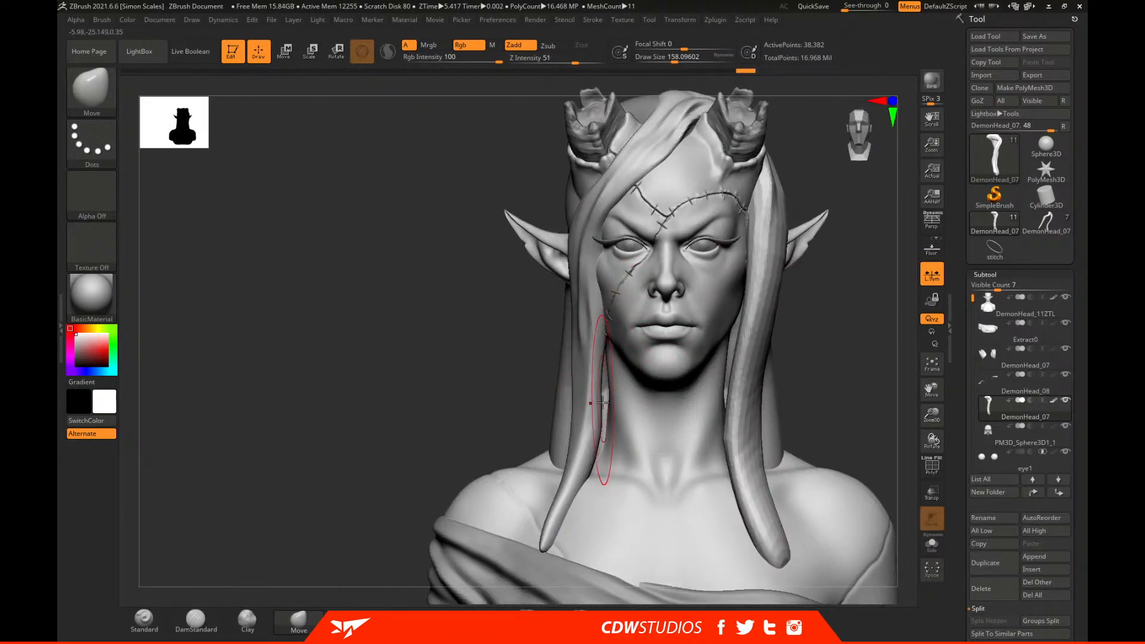
key("shift")
Isolate the hair-lock mesh, smooth the thinner lock down to its tip with the hPolish brush, and restore the full model.
left_click(931, 544)
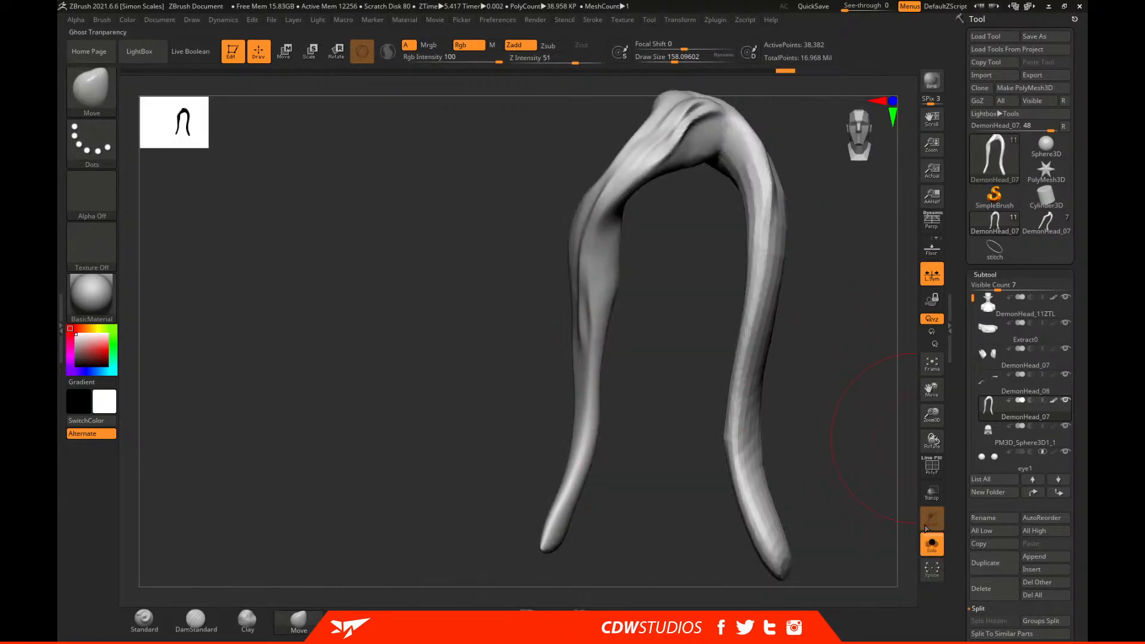
left_click(452, 622)
mouse_move(647, 498)
left_mouse_down("alt")
mouse_move(644, 422)
mouse_move(582, 417)
left_mouse_up("alt")
left_click_drag(580, 334, 548, 433)
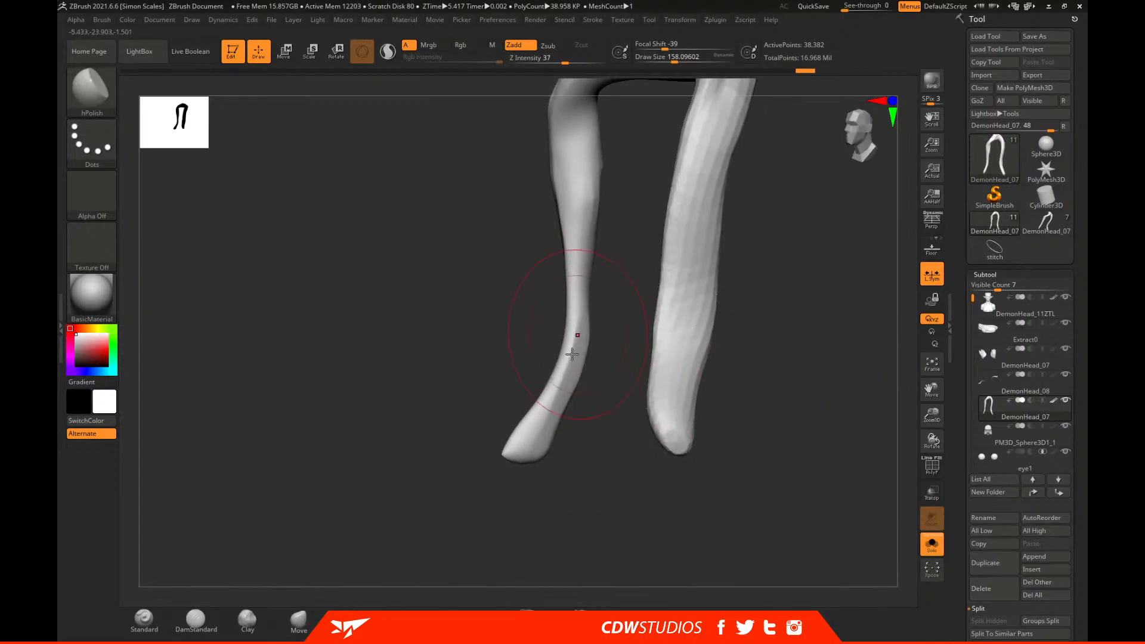
mouse_move(587, 222)
left_mouse_down()
mouse_move(588, 268)
mouse_move(585, 175)
left_mouse_up()
left_click_drag(580, 136, 587, 321)
left_click_drag(536, 439, 525, 452)
left_click_drag(599, 518, 672, 534, "shift")
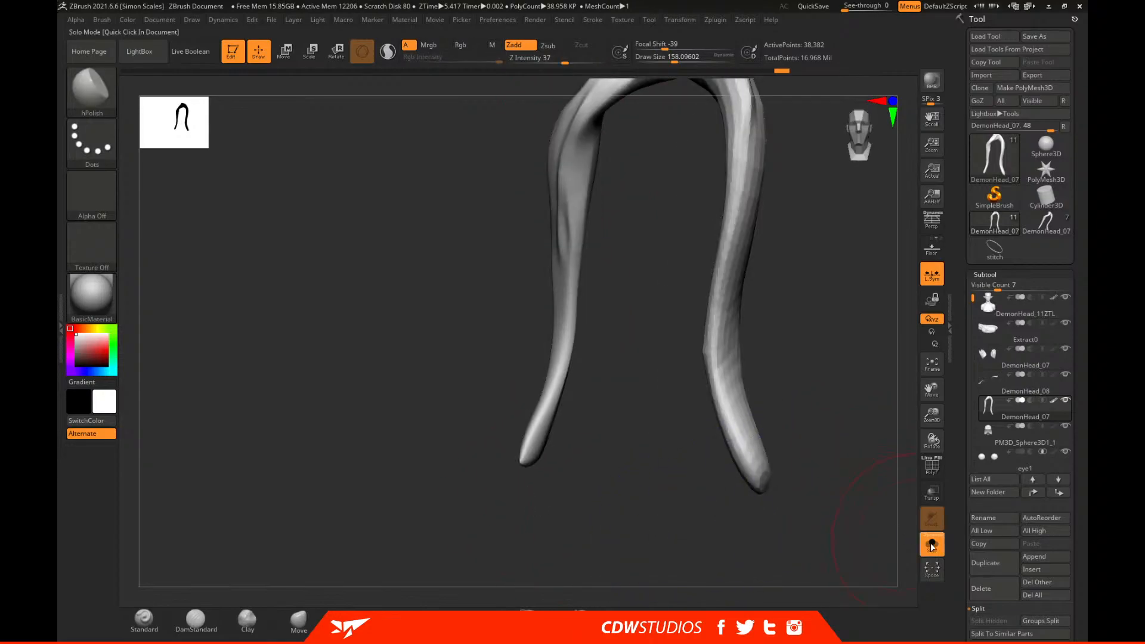
left_click(931, 544)
Load the Orb_Cracks brush preset from the Downloads folder.
left_click_drag(847, 329, 864, 330)
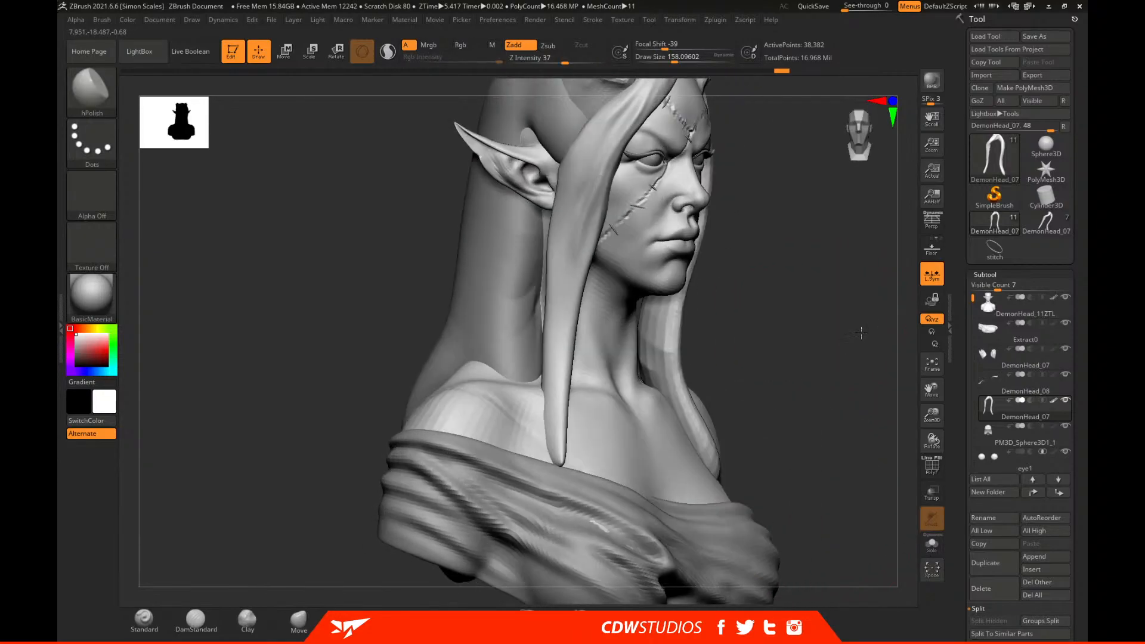
left_click(90, 91)
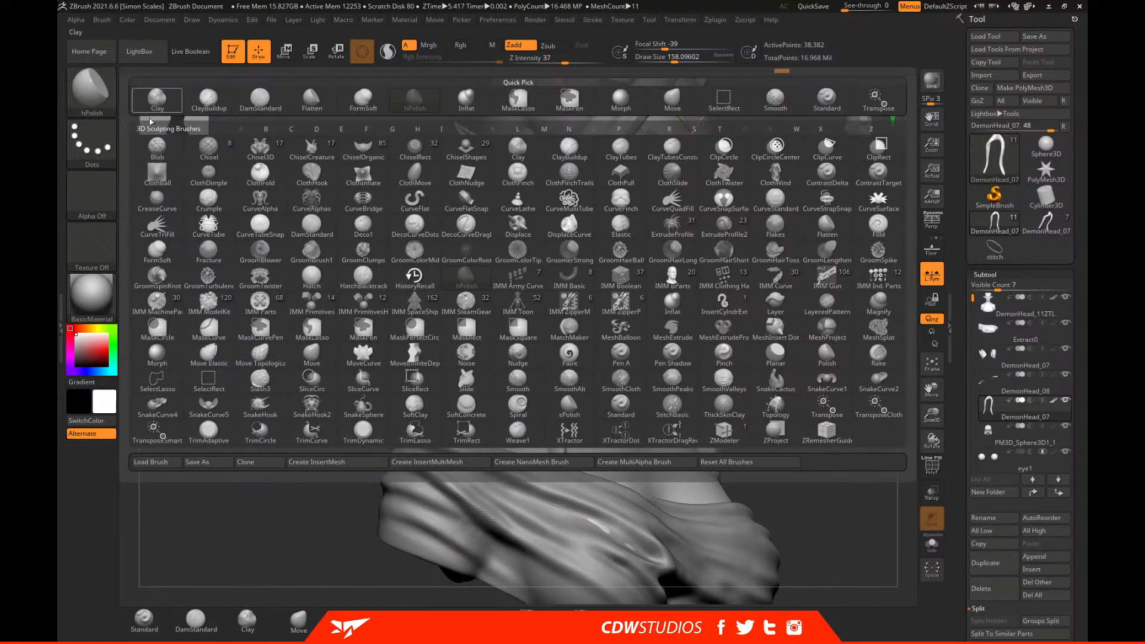
left_click(150, 462)
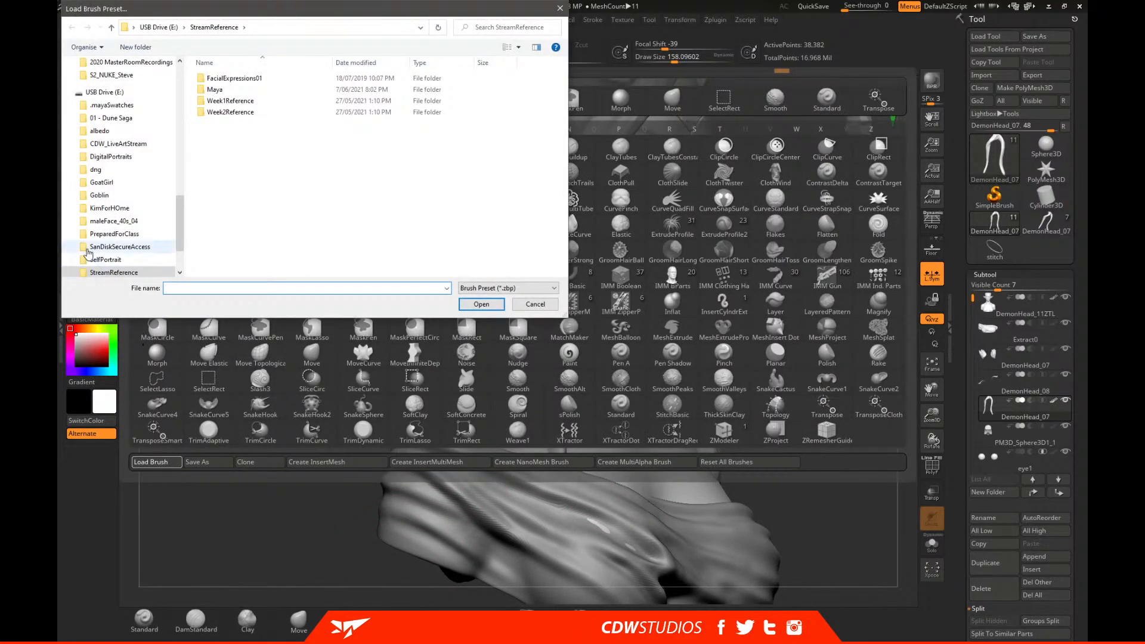
scroll(121, 139, "up", 5)
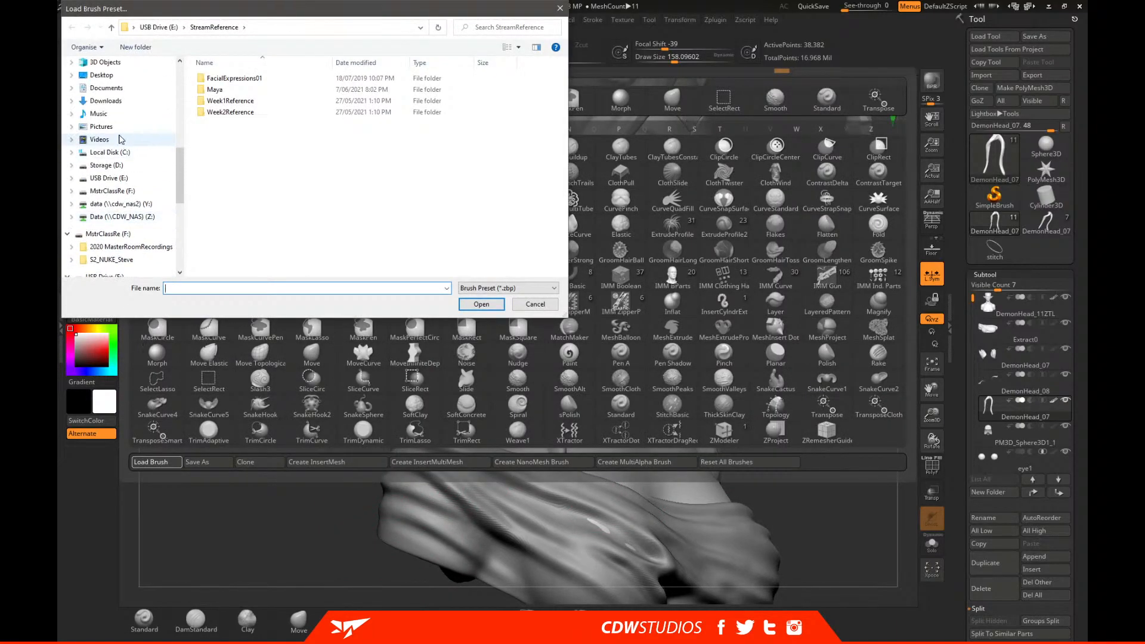
left_click(105, 101)
double_click(250, 121)
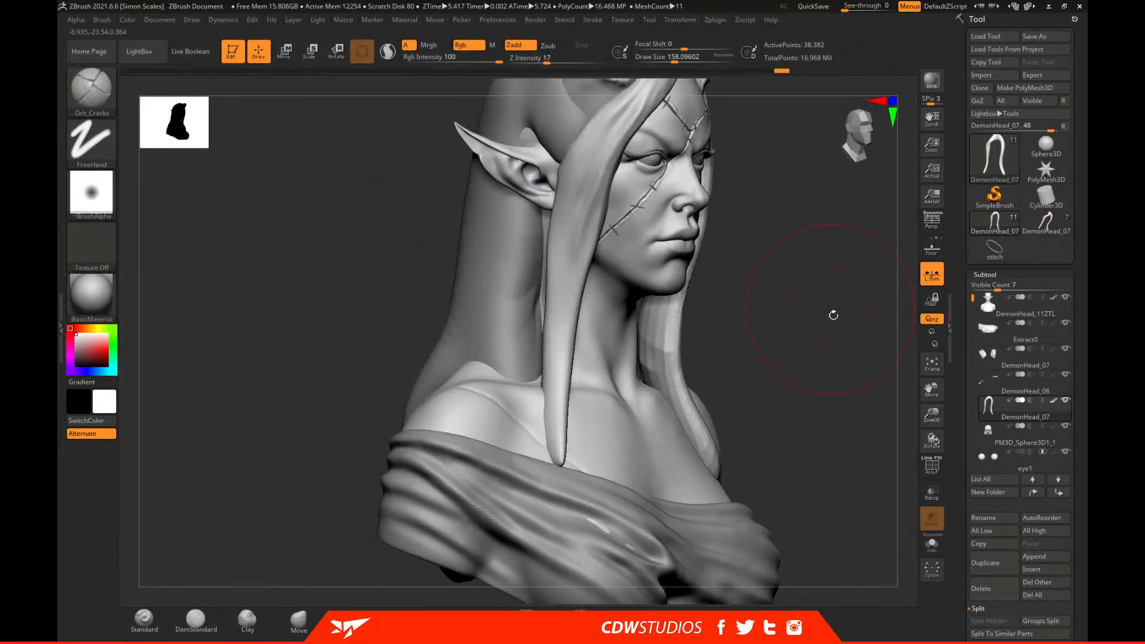
left_click_drag(818, 313, 837, 417)
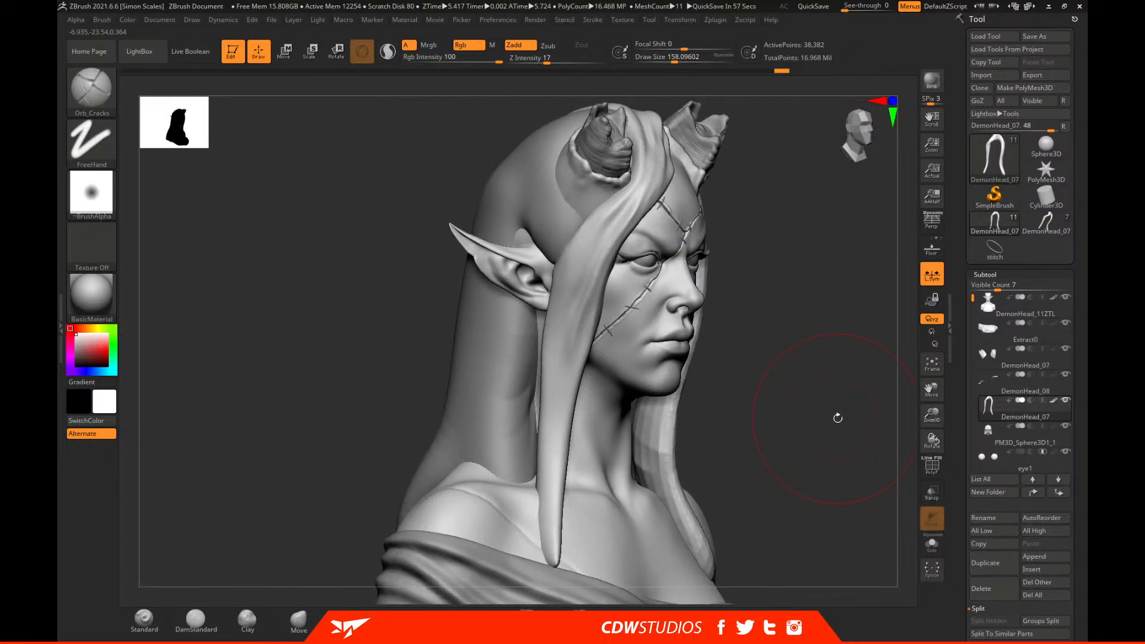
Carve strand lines along the forehead hair lock with the Orb_Cracks brush at draw size about 54.
key("space")
left_click_drag(624, 219, 604, 218)
mouse_move(844, 180)
left_mouse_down("alt")
mouse_move(800, 353)
mouse_move(746, 324)
mouse_move(650, 325)
mouse_move(575, 354)
left_mouse_up("alt")
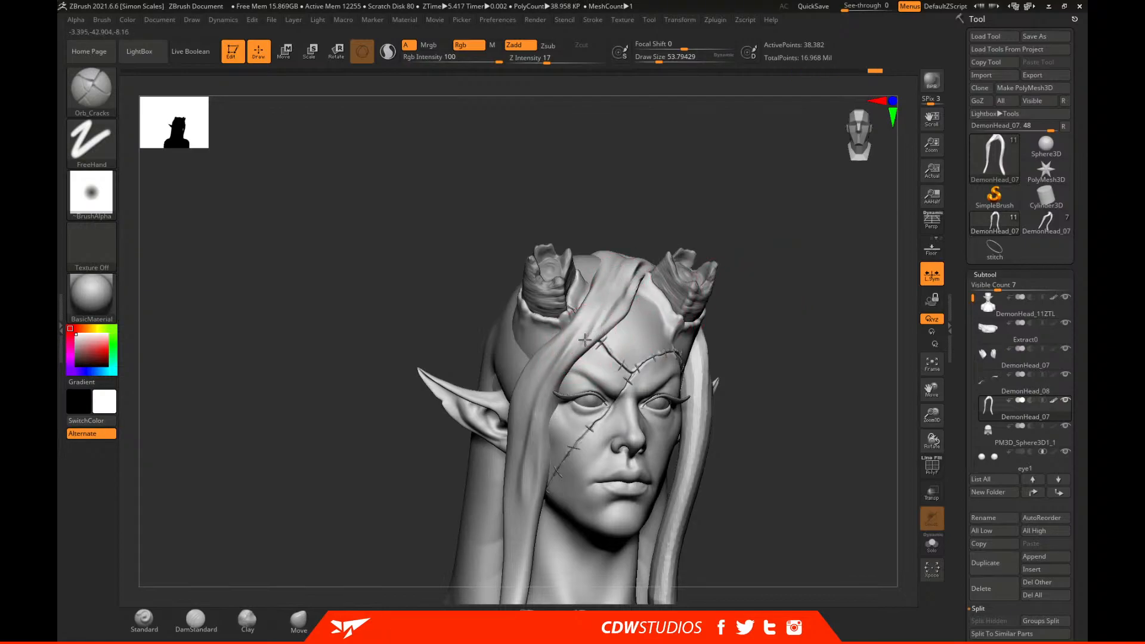
left_click_drag(767, 343, 754, 385, "alt")
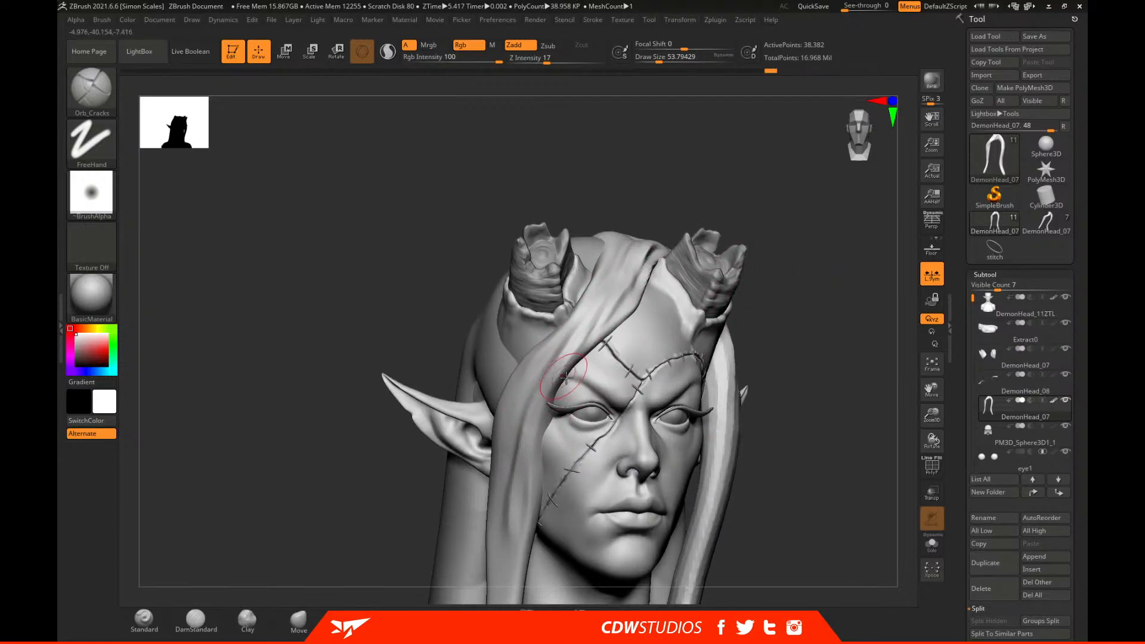
left_click_drag(594, 328, 544, 407)
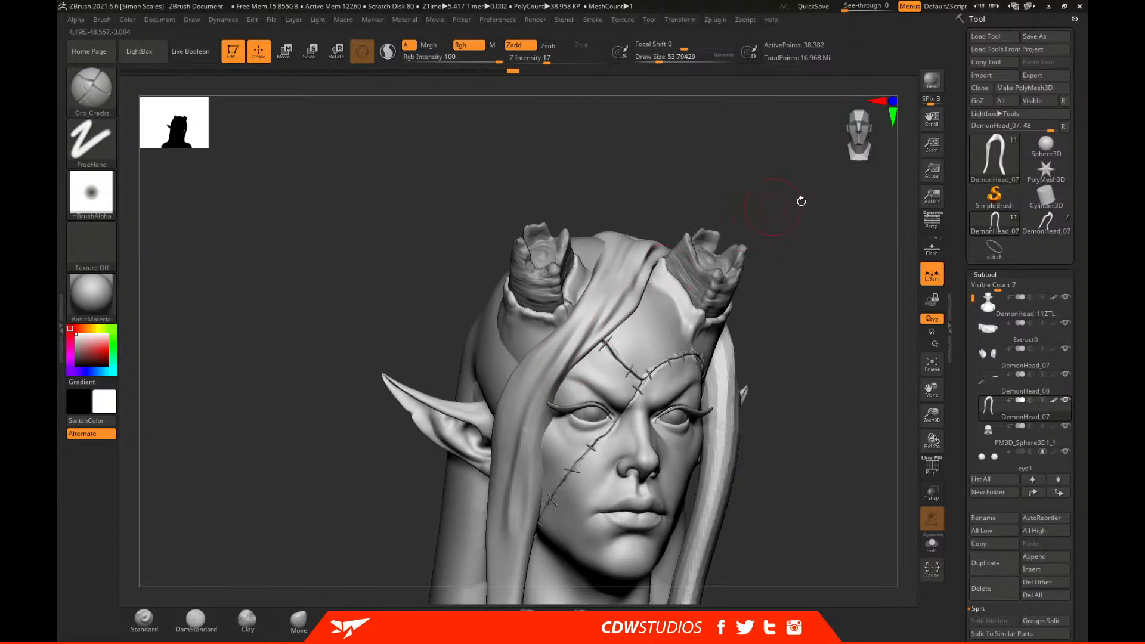
left_click_drag(824, 258, 796, 279)
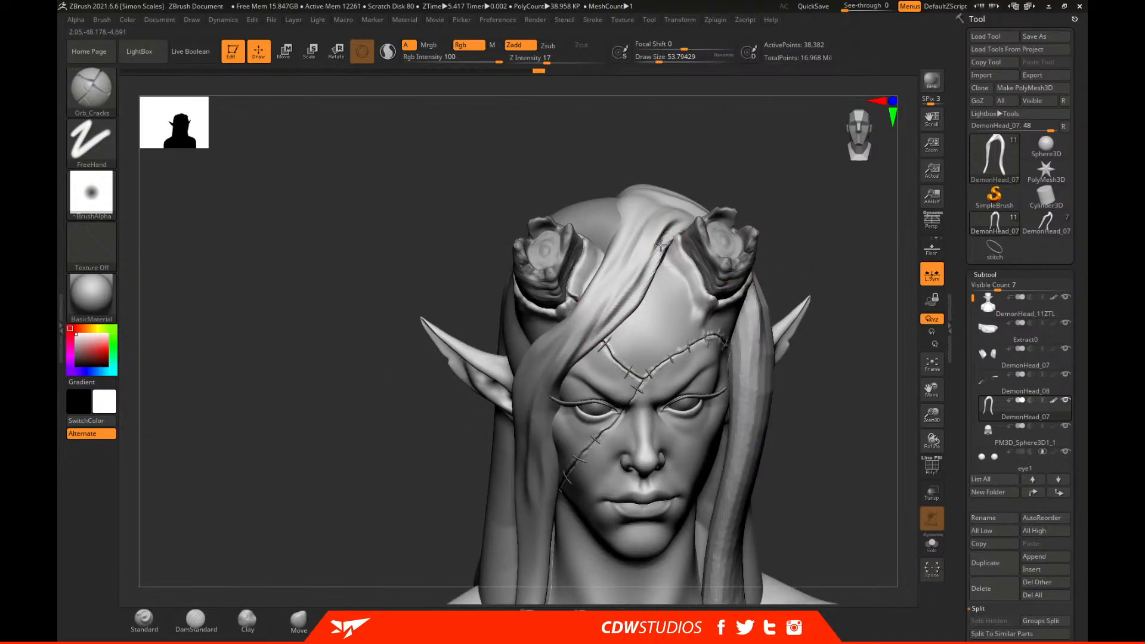
Reshape the inner edge of the forehead hair lock beside the horn with the Move brush at draw size about 77.
left_click(307, 622)
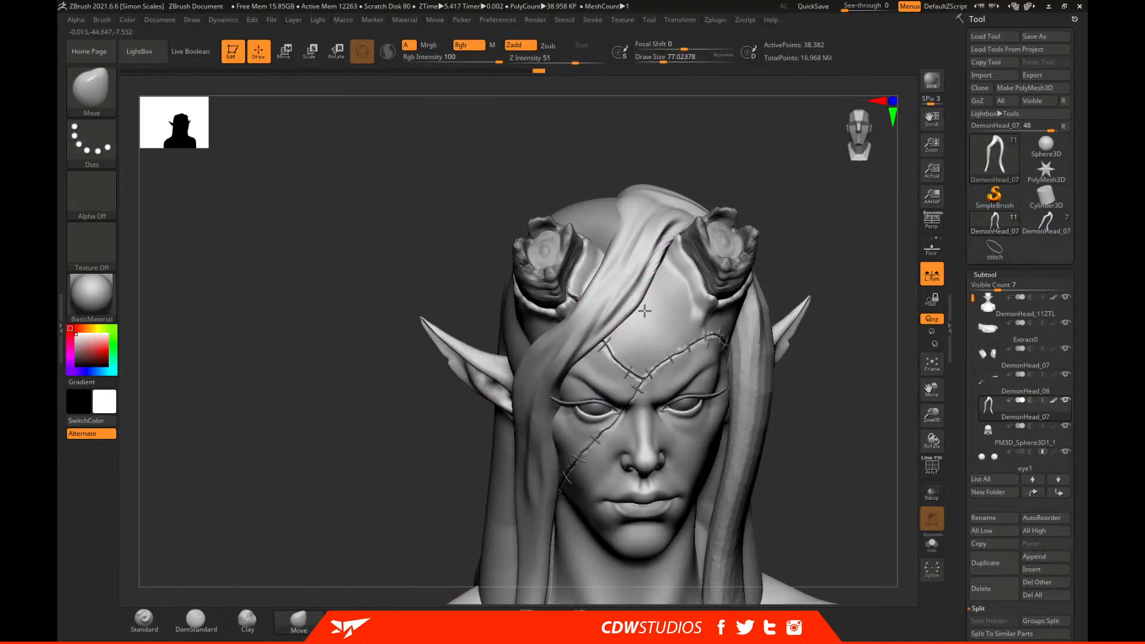
left_click_drag(657, 303, 686, 272)
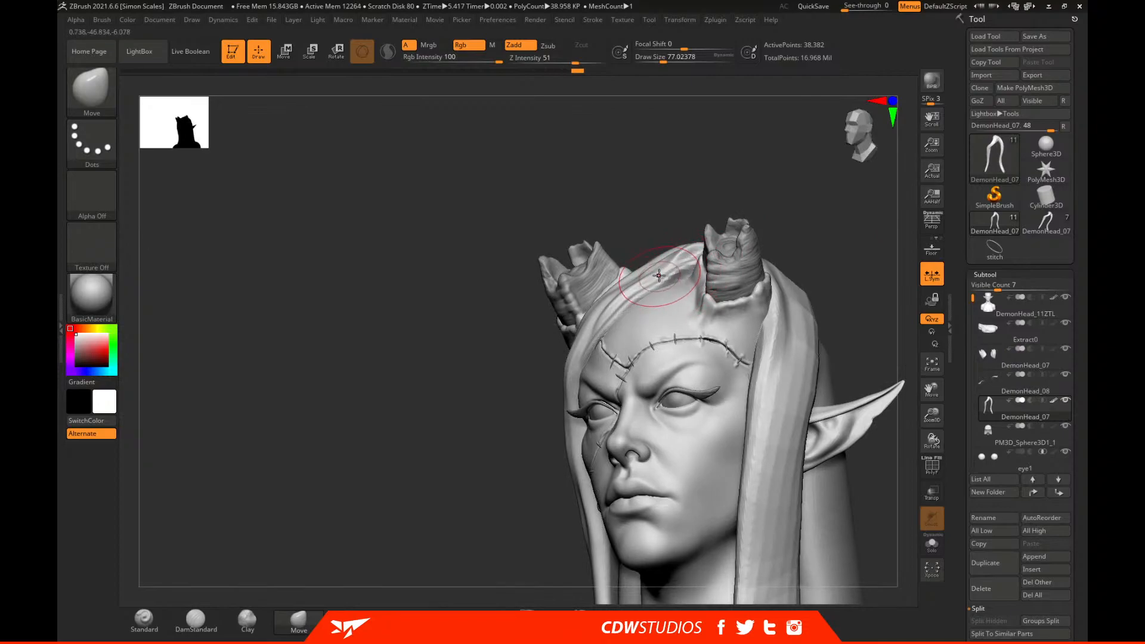
key("shift")
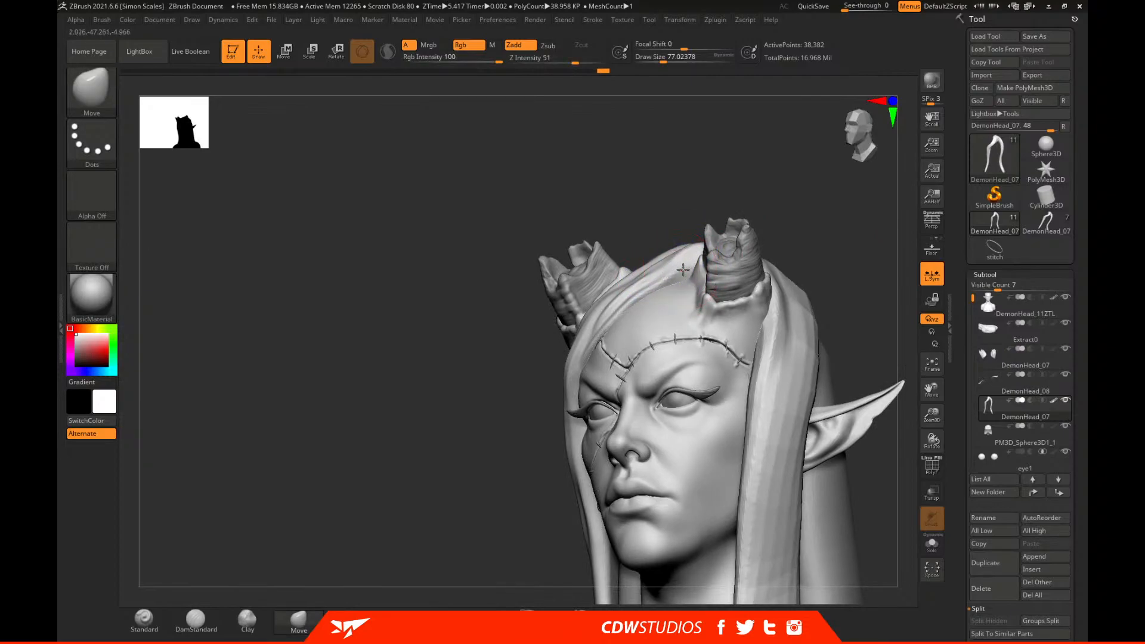
left_click_drag(840, 210, 689, 241, "shift")
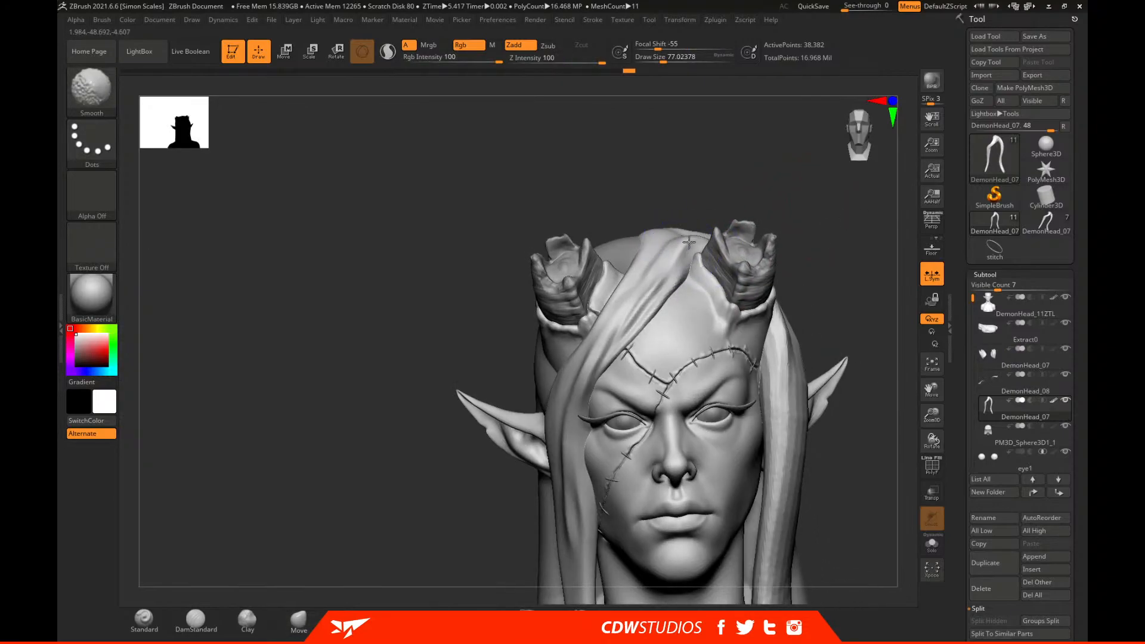
mouse_move(806, 268)
left_mouse_down()
mouse_move(898, 252)
mouse_move(839, 312)
mouse_move(681, 336)
left_mouse_up()
Refine the sweep of the forehead hair lock between the horns with the Move brush at draw size about 101.
key("bracketright")
left_click_drag(778, 228, 635, 330)
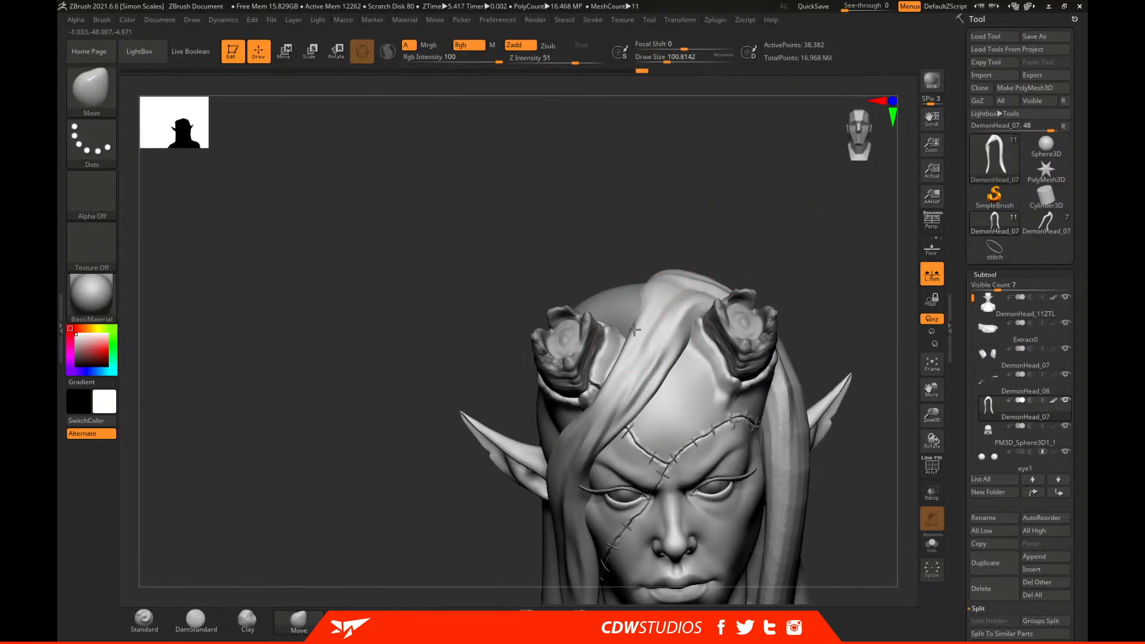
right_click_drag(671, 289, 619, 365)
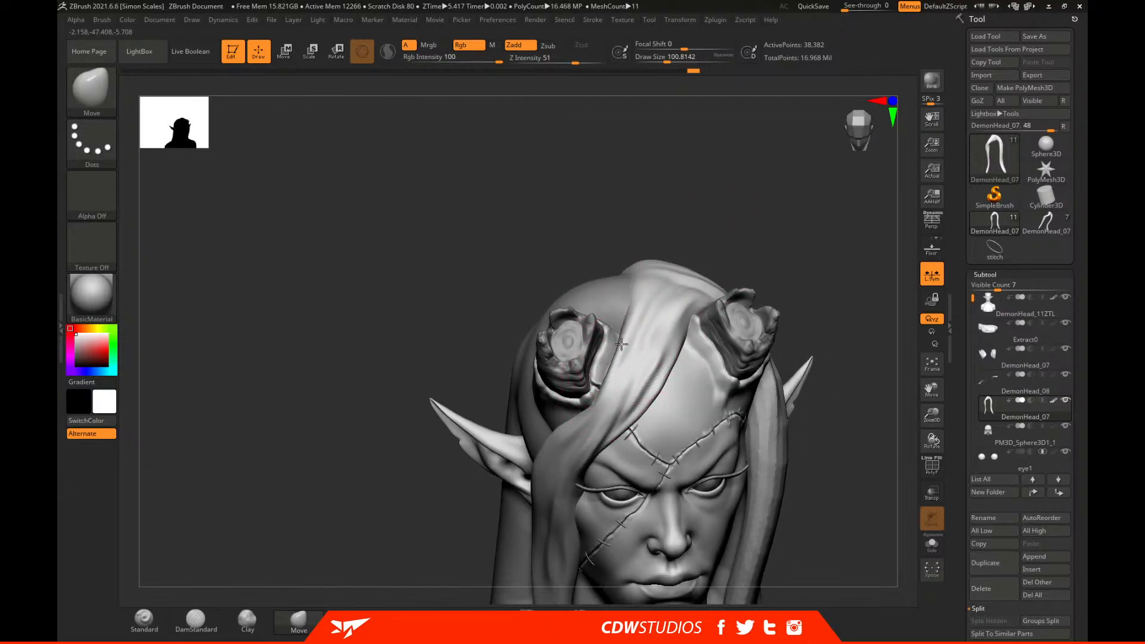
left_click_drag(869, 246, 612, 331)
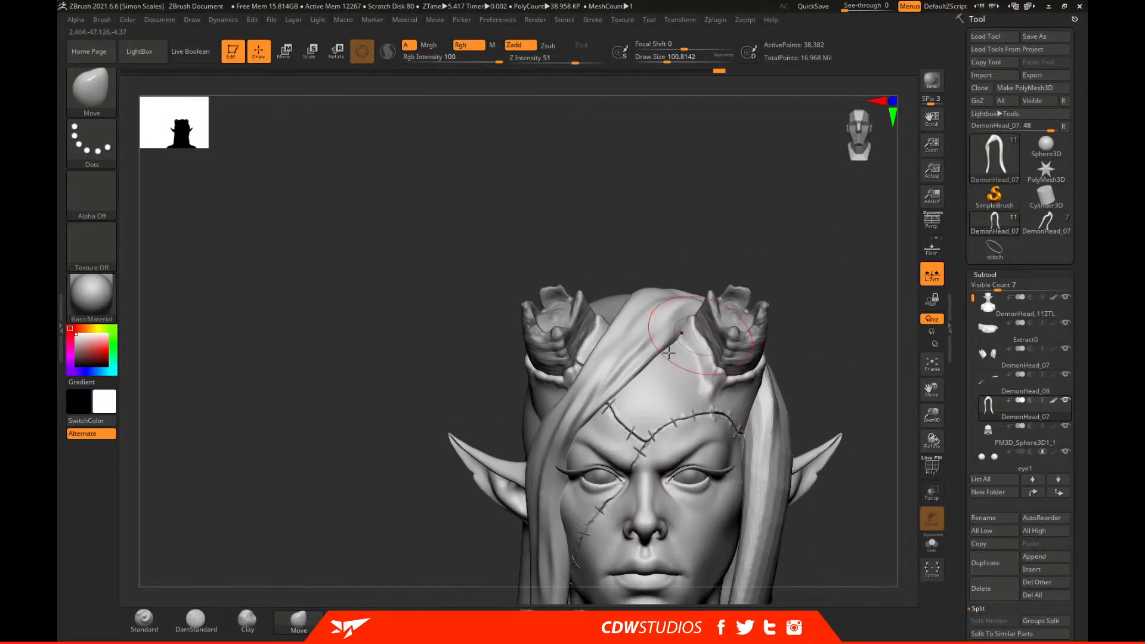
left_click_drag(832, 247, 590, 366)
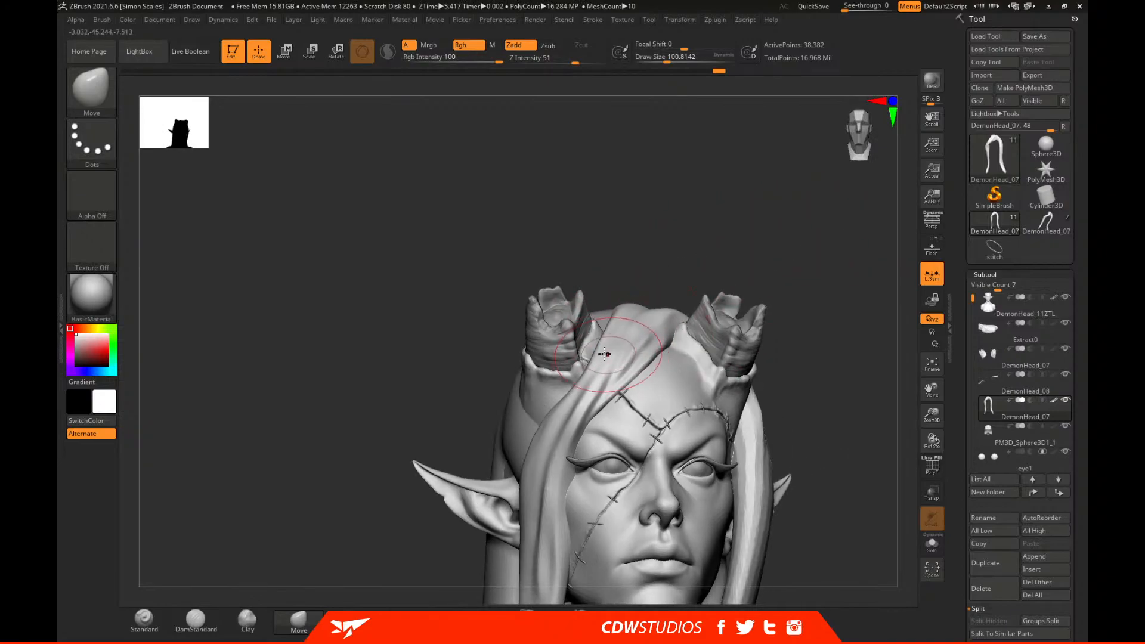
right_click_drag(746, 350, 604, 339)
Adjust the hair lock where it falls past the temple and cheek with the Move brush at draw sizes of about 154 and 94.
mouse_move(789, 297)
left_mouse_down()
mouse_move(572, 382)
mouse_move(504, 455)
left_mouse_up()
key("space")
left_click_drag(560, 385, 569, 385)
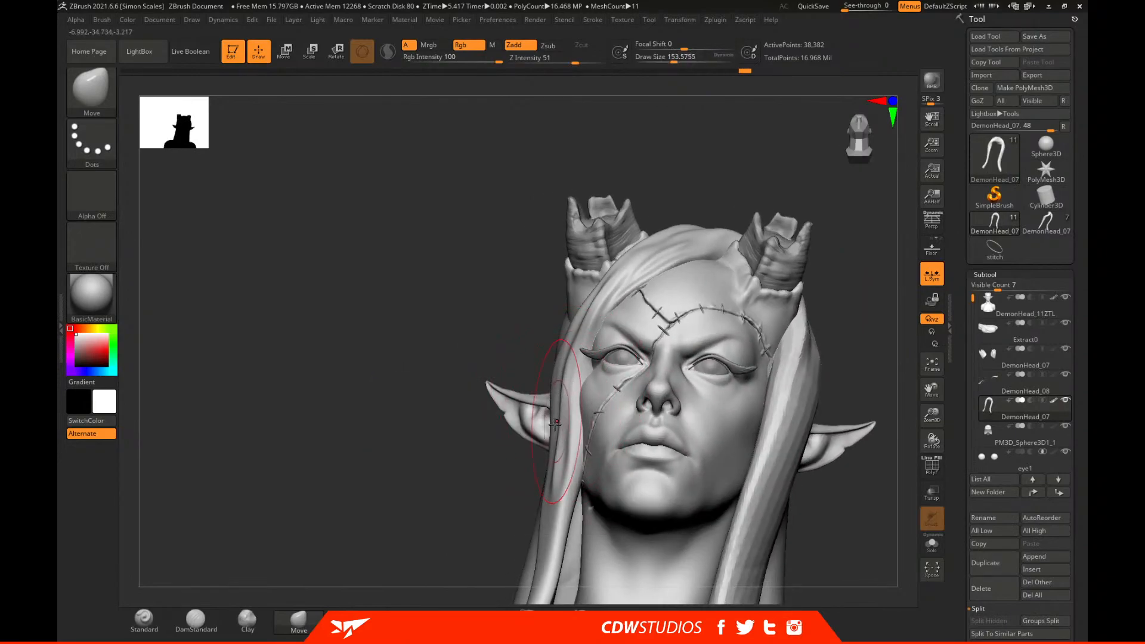
right_click_drag(555, 423, 563, 375)
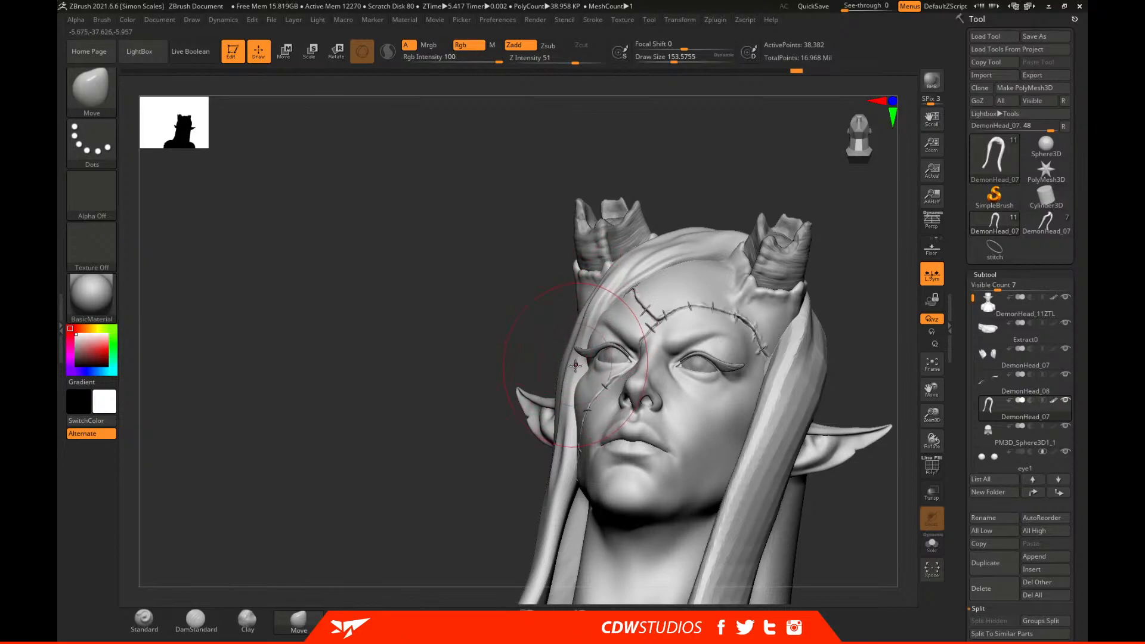
right_click_drag(566, 356, 569, 345)
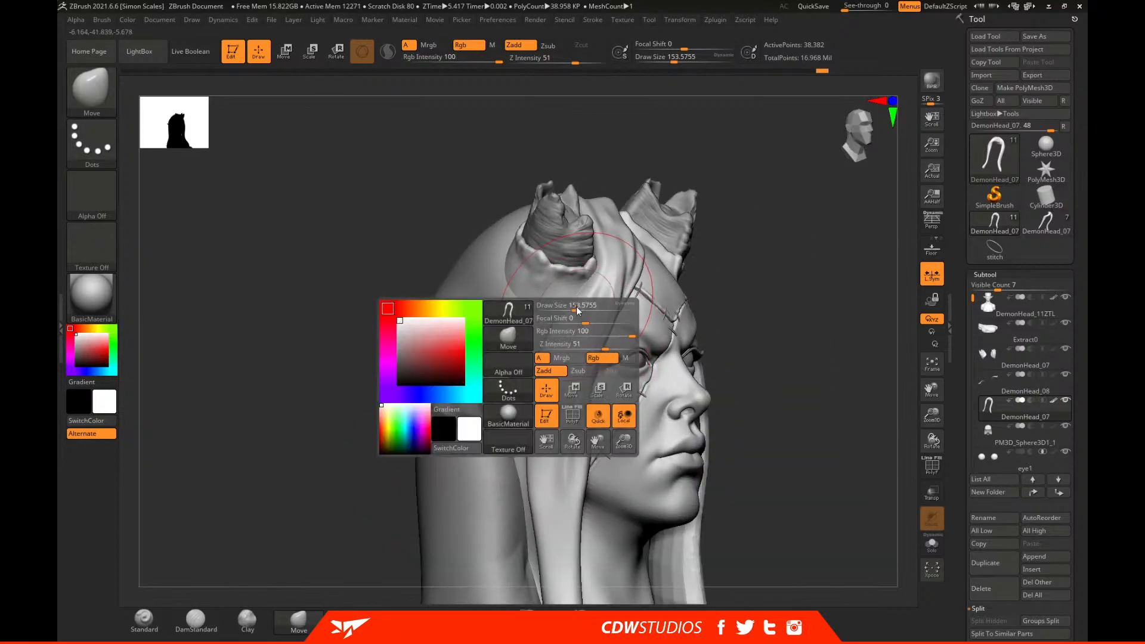
key("space")
left_click_drag(593, 297, 584, 295)
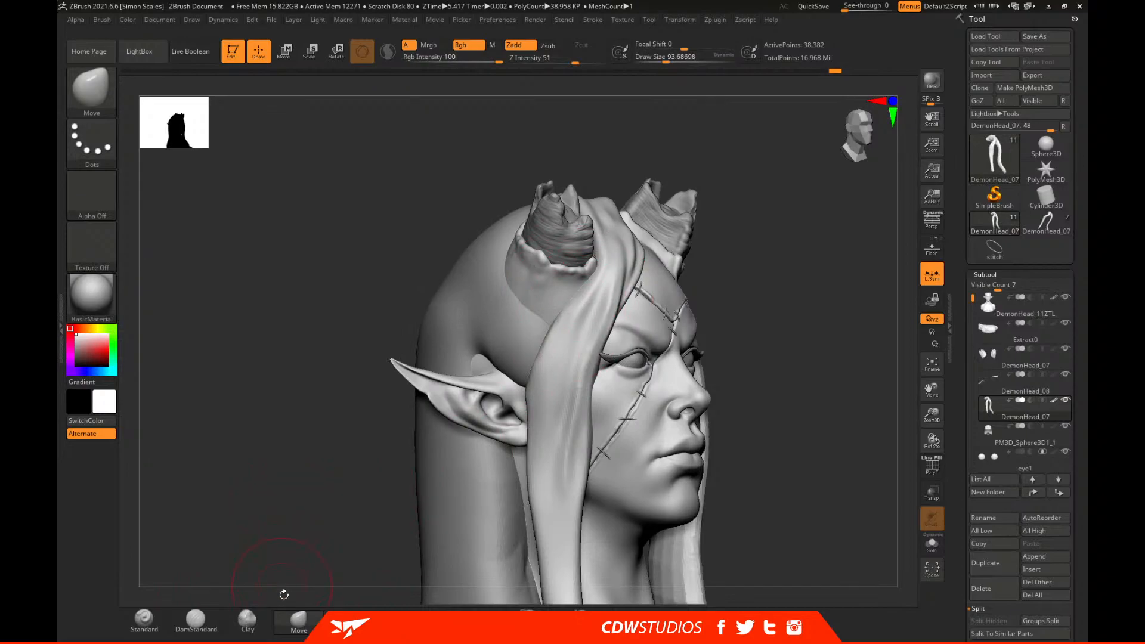
Carve strand grooves down the forehead hair lock with the Orb_Cracks brush at draw size about 65.
key("b")
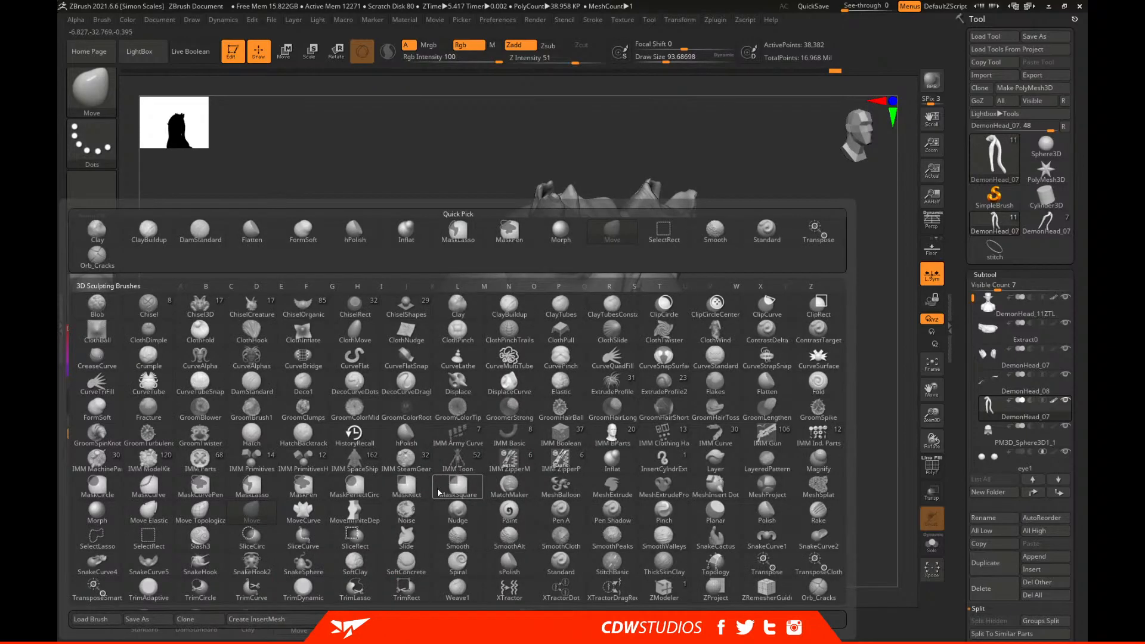
left_click(96, 255)
left_click_drag(828, 299, 844, 337)
left_click_drag(688, 356, 650, 373, "alt")
key("space")
left_click_drag(627, 326, 620, 326)
left_click_drag(876, 213, 815, 221)
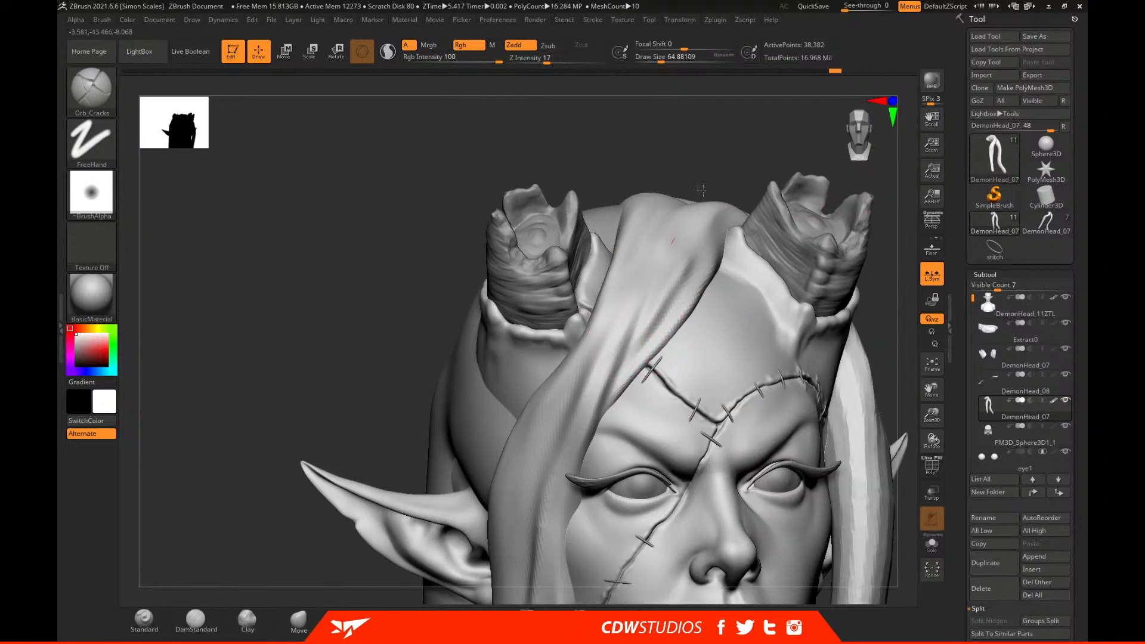
mouse_move(686, 137)
left_mouse_down()
mouse_move(685, 202)
mouse_move(648, 339)
left_mouse_up()
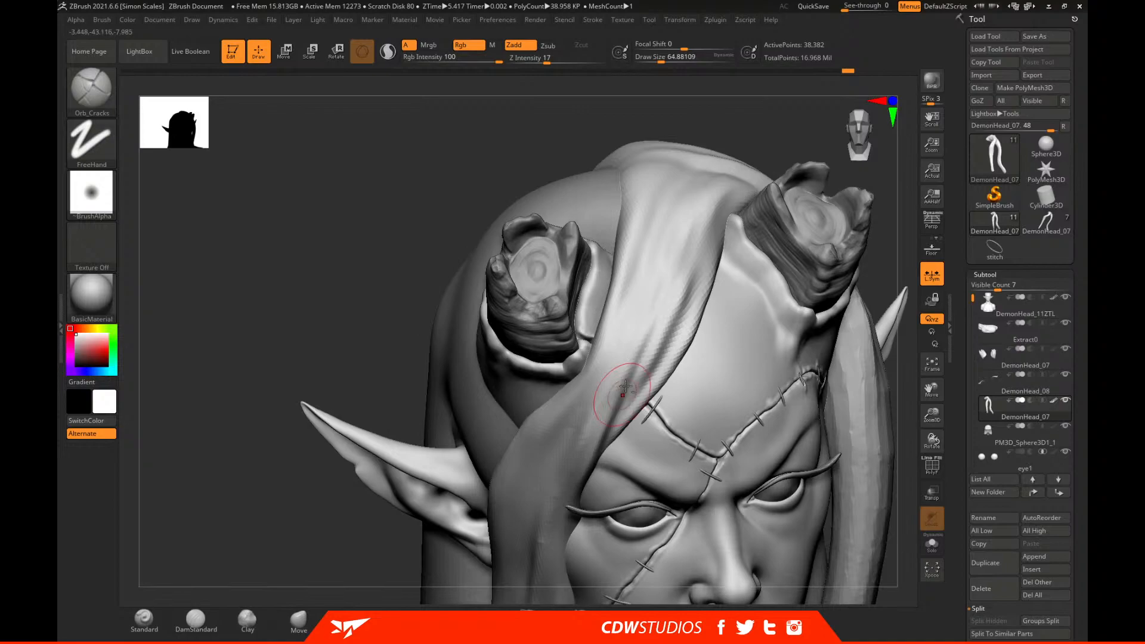
left_click_drag(700, 190, 614, 332)
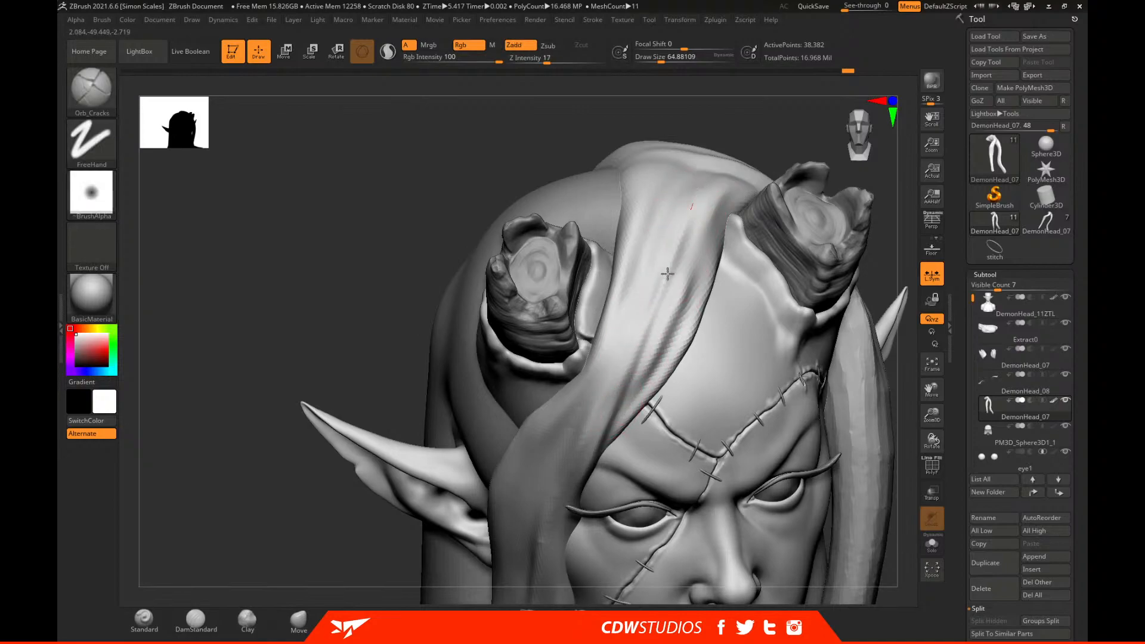
Carve strand lines into the inner edge of the lock where it meets the horn base, keeping draw size about 65.
mouse_move(797, 110)
left_mouse_down()
mouse_move(662, 417)
mouse_move(705, 337)
left_mouse_up()
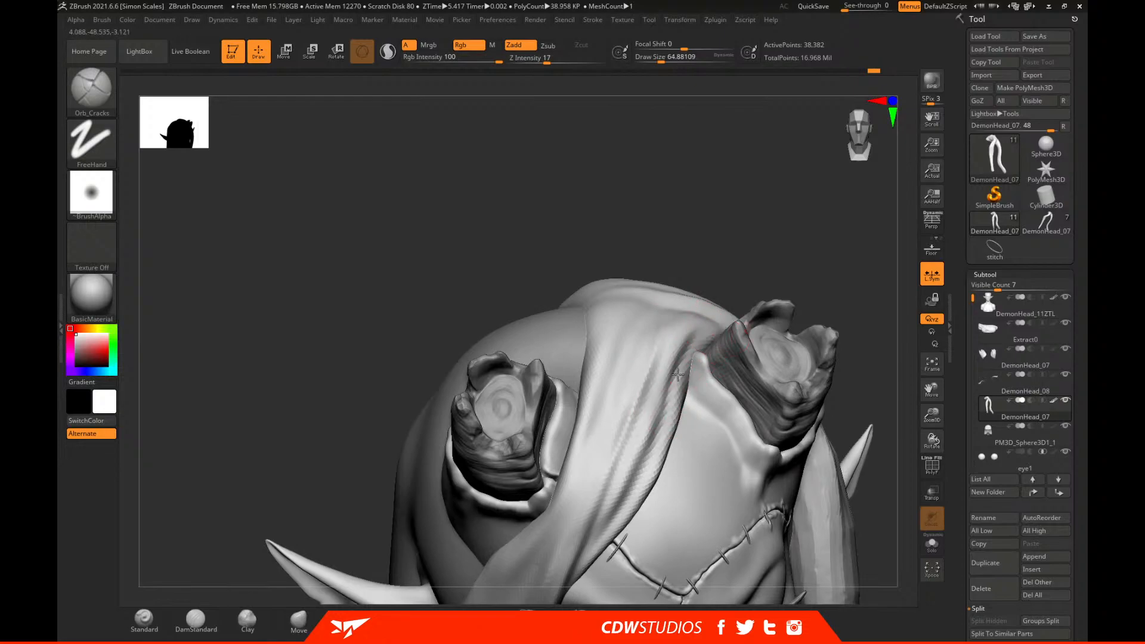
left_click_drag(857, 263, 834, 331)
mouse_move(684, 367)
left_mouse_down()
mouse_move(681, 382)
mouse_move(722, 324)
left_mouse_up()
left_click_drag(660, 370, 716, 316)
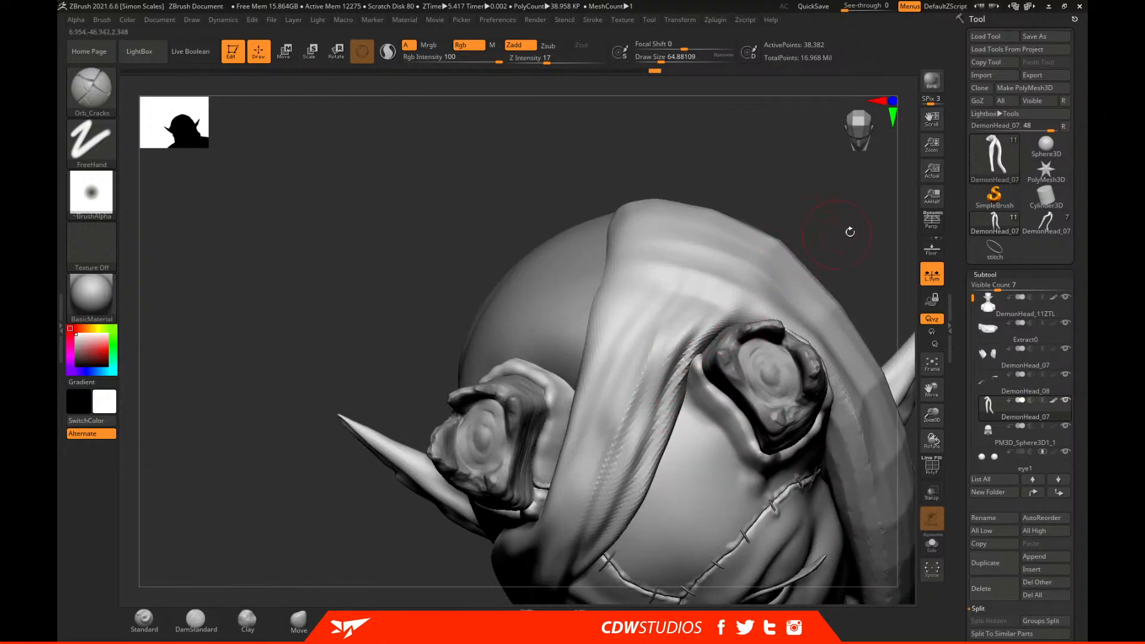
Carve longer strand lines from the crown down to the temple with the Orb_Cracks brush at draw size about 87.
left_click_drag(848, 232, 831, 255)
mouse_move(908, 171)
left_mouse_down()
mouse_move(869, 281)
mouse_move(783, 255)
mouse_move(794, 251)
left_mouse_up()
key("space")
left_click_drag(623, 334, 598, 364)
left_click_drag(670, 197, 565, 424)
left_click_drag(654, 235, 516, 465)
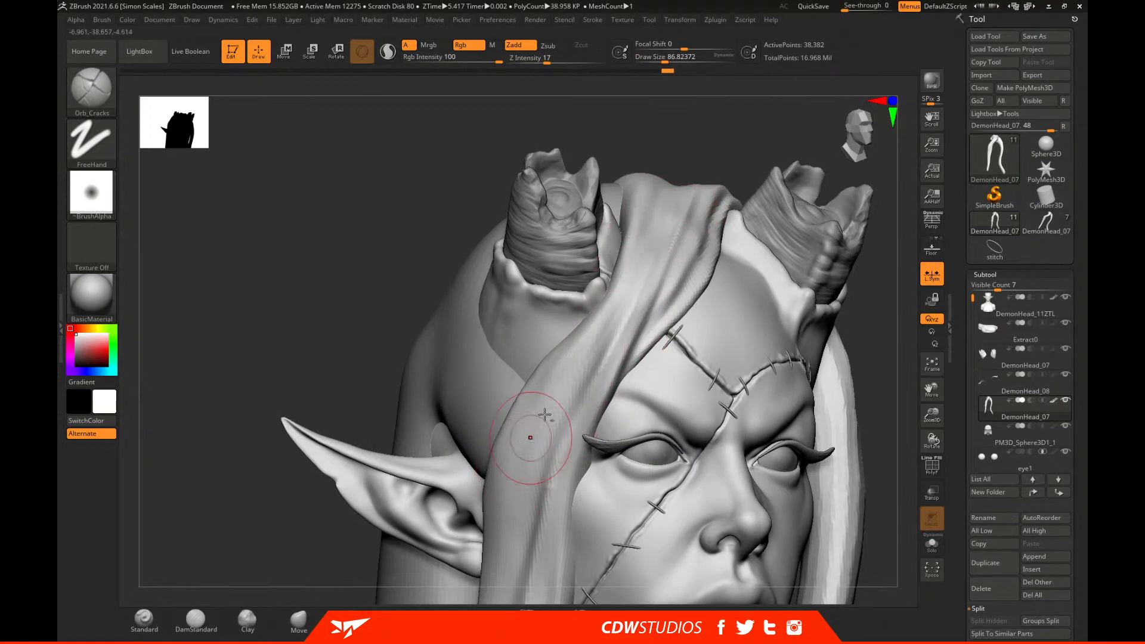
right_click_drag(670, 231, 685, 262)
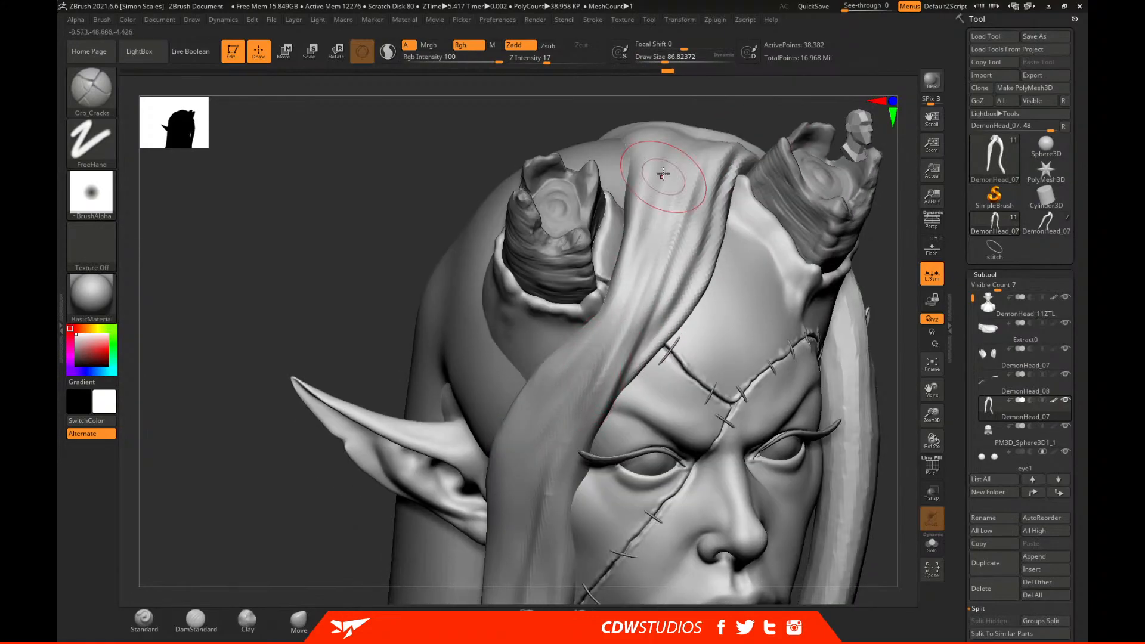
Carve strands along the outer edge of the lock near the crown and undo the last stroke.
left_click_drag(754, 97, 737, 219)
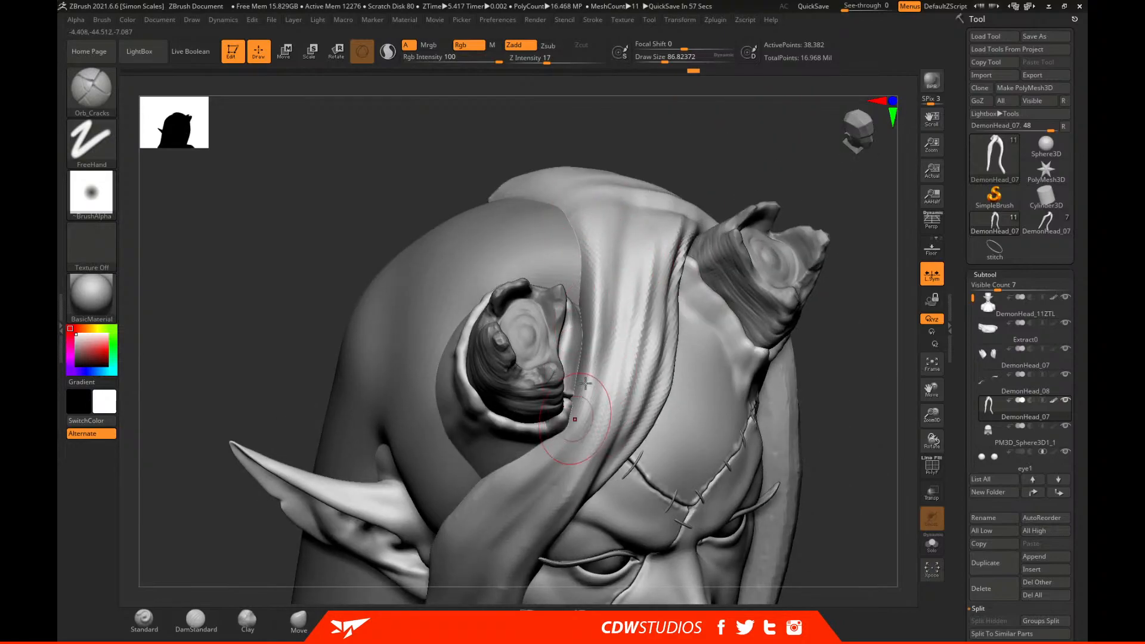
left_click_drag(588, 272, 569, 213)
key("space")
left_click_drag(571, 213, 591, 284)
key("ctrl+z")
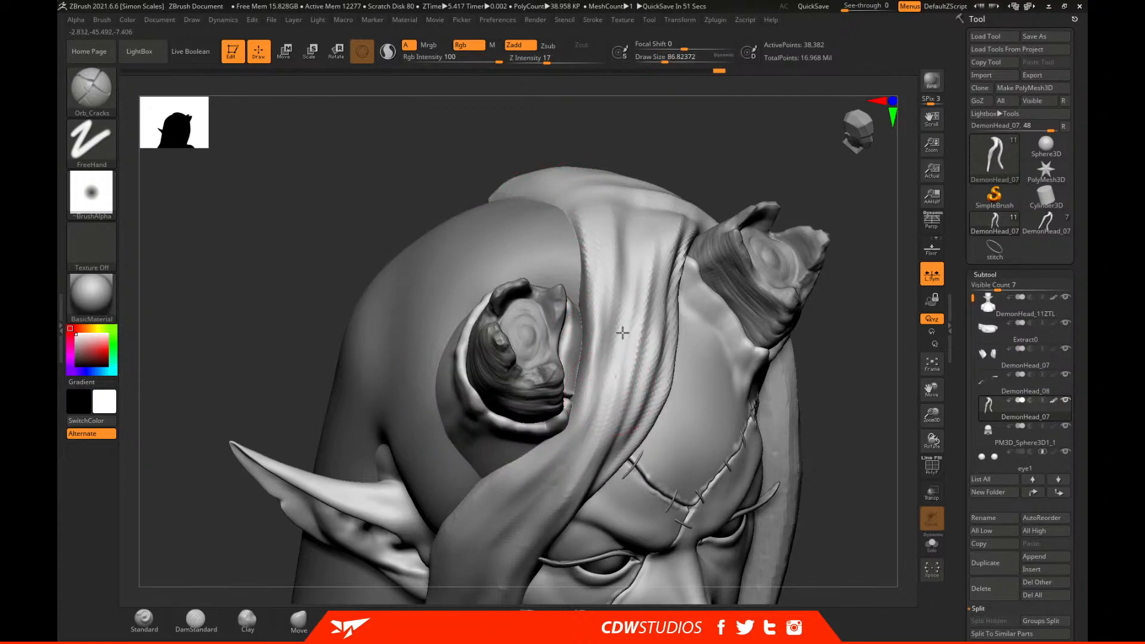
Continue the strand grooves across the forehead and down beside the eye with Orb_Cracks at draw sizes of about 87 and 116.
left_click_drag(743, 158, 633, 227)
right_click_drag(619, 395, 646, 259)
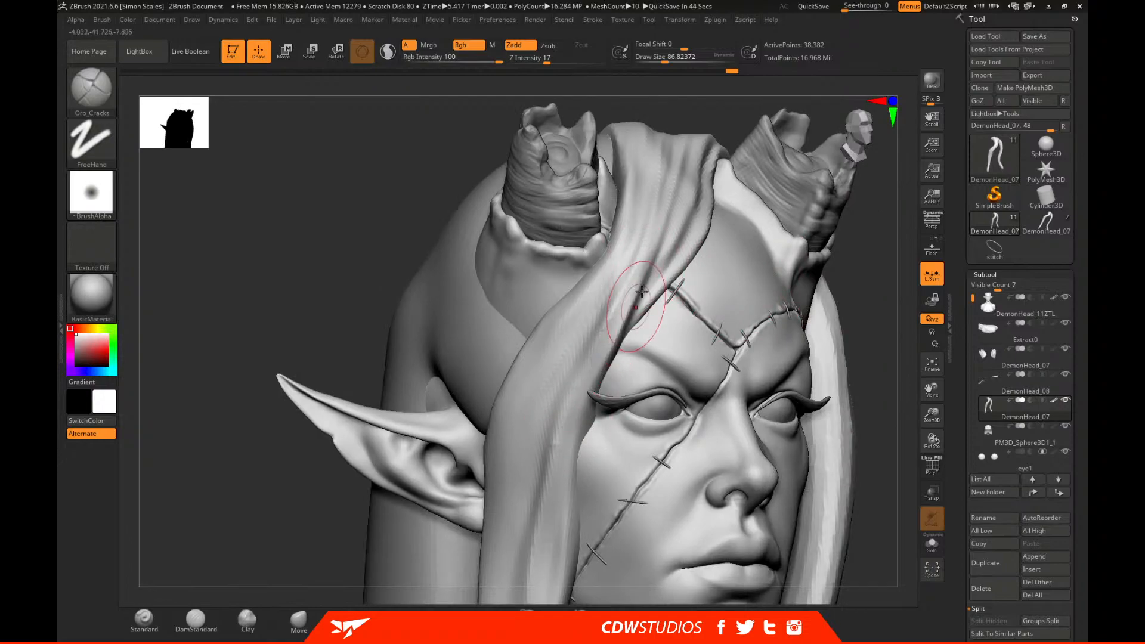
mouse_move(551, 493)
left_mouse_down()
mouse_move(599, 347)
mouse_move(554, 498)
left_mouse_up()
mouse_move(876, 378)
left_mouse_down("alt")
mouse_move(901, 252)
mouse_move(603, 409)
mouse_move(599, 230)
left_mouse_up("alt")
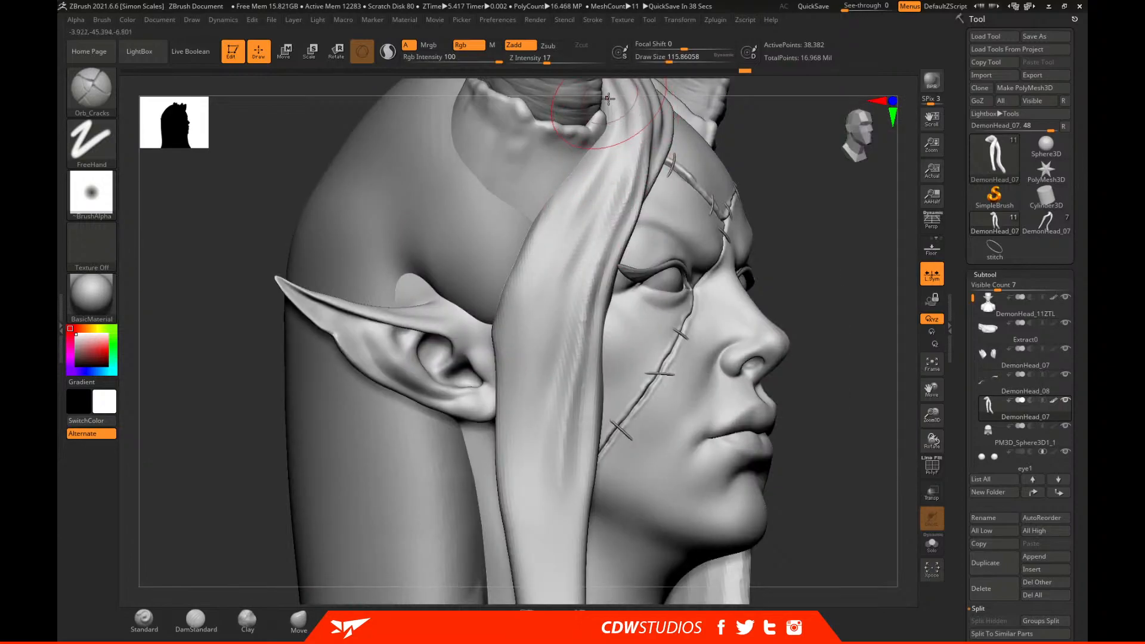
Carve strand lines down the side lock in front of the ear with the Orb_Cracks brush at draw size about 97.
left_click_drag(805, 201, 832, 309, "alt")
key("space")
left_click_drag(639, 247, 628, 248)
left_click_drag(533, 451, 548, 507)
left_click_drag(793, 288, 832, 147, "alt")
left_click_drag(585, 245, 585, 534)
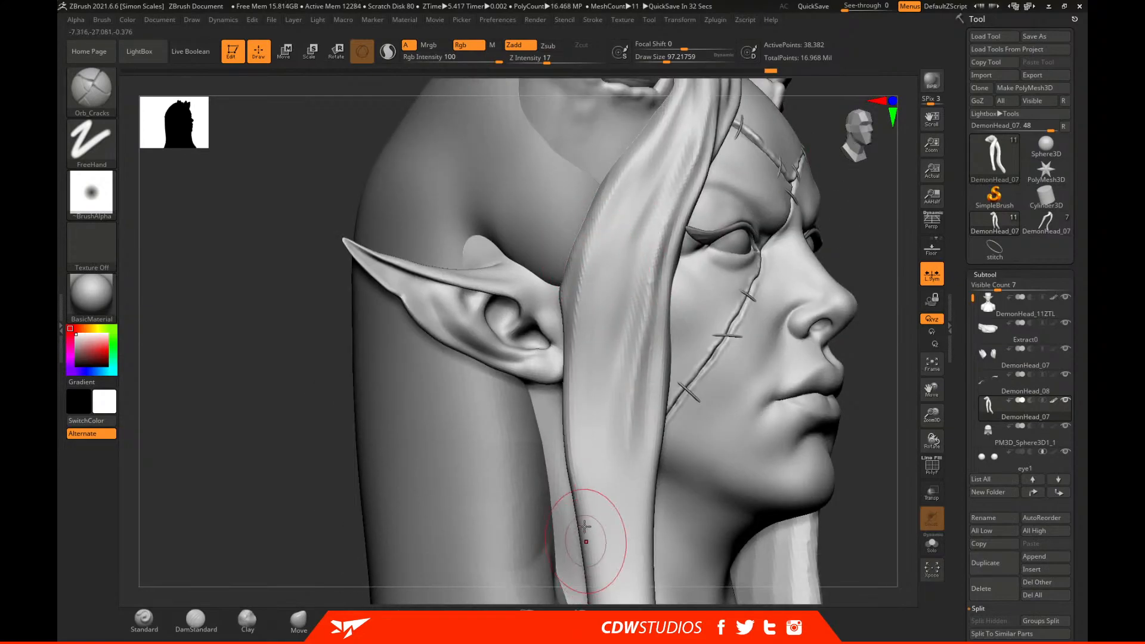
Deepen the strand grooves along the side lock from jaw to temple with the Orb_Cracks brush at draw size 112.
key("space")
left_click_drag(587, 456, 691, 126)
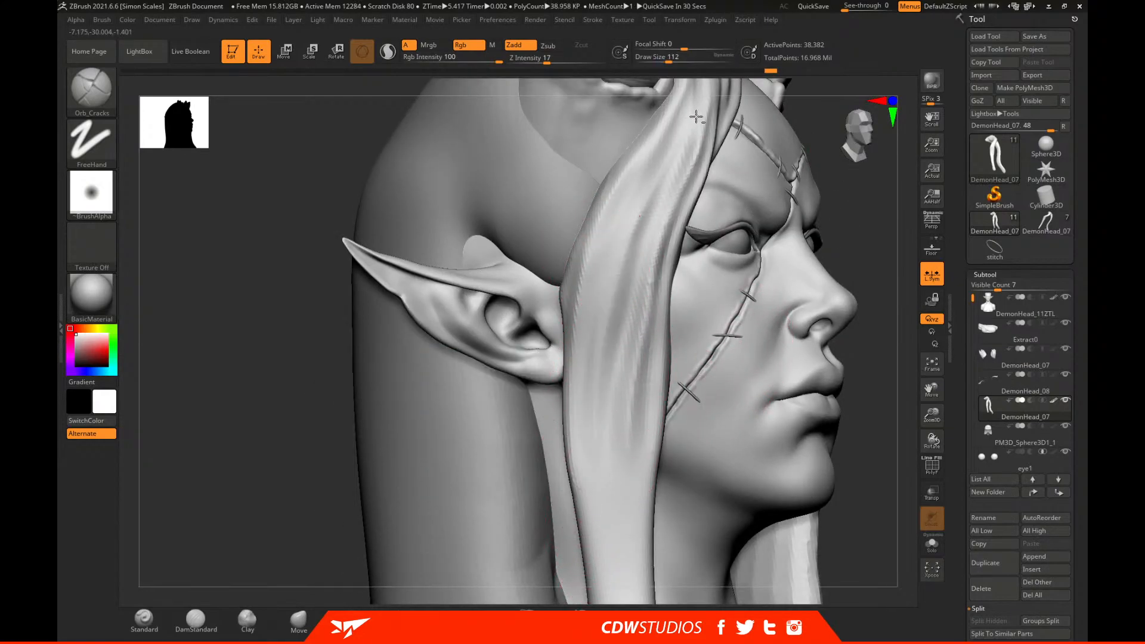
left_click_drag(830, 156, 770, 316, "alt")
mouse_move(597, 347)
left_mouse_down()
mouse_move(629, 233)
mouse_move(617, 194)
mouse_move(625, 271)
mouse_move(633, 232)
left_mouse_up()
left_click_drag(586, 430, 590, 292)
Isolate the hair-lock mesh, carve finer strands along its outer edge with Orb_Cracks at draw size about 74, and restore the full model.
left_click_drag(799, 245, 882, 251)
key("[")
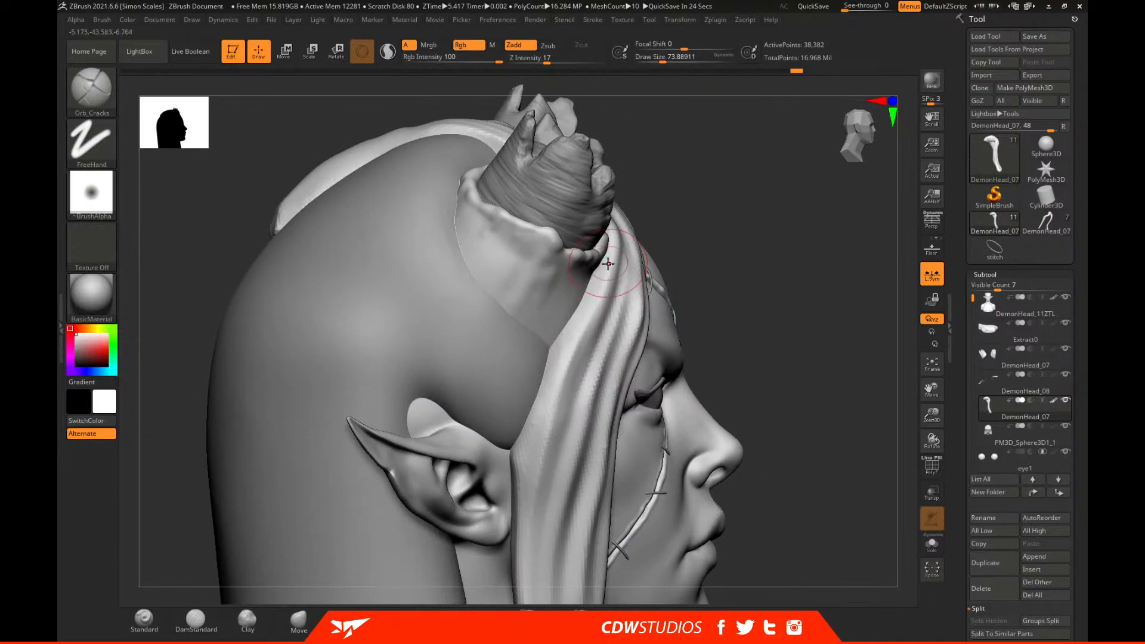
left_click(935, 545)
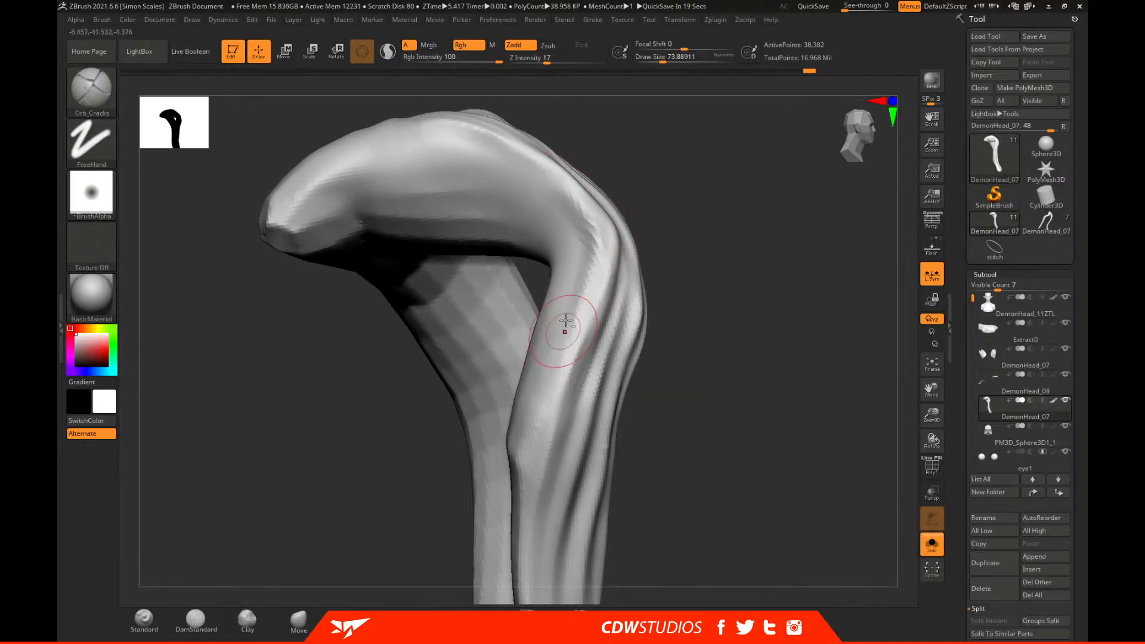
left_click_drag(540, 412, 588, 289)
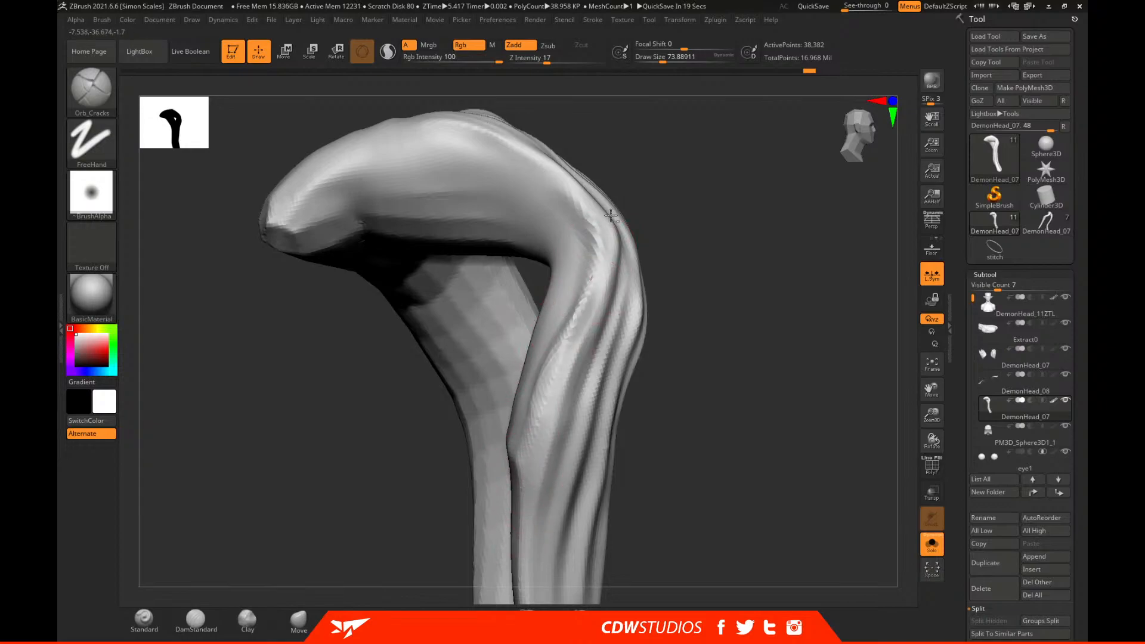
left_click(932, 546)
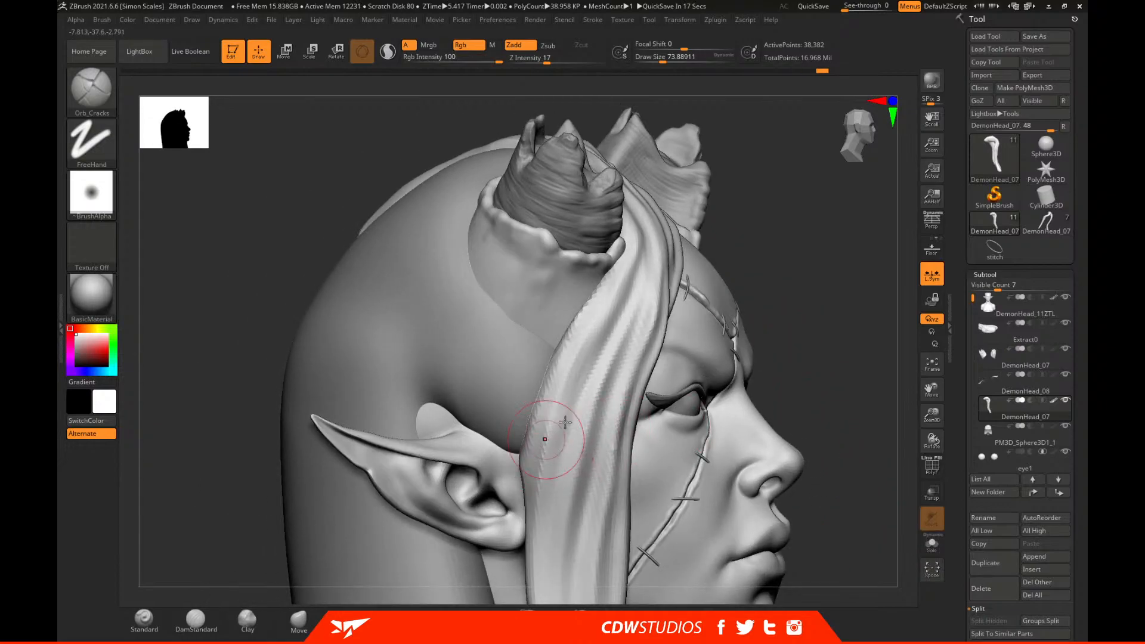
Carve fine strand lines along the back edge of the lock in front of the ear, keeping draw size about 74.
key("shift")
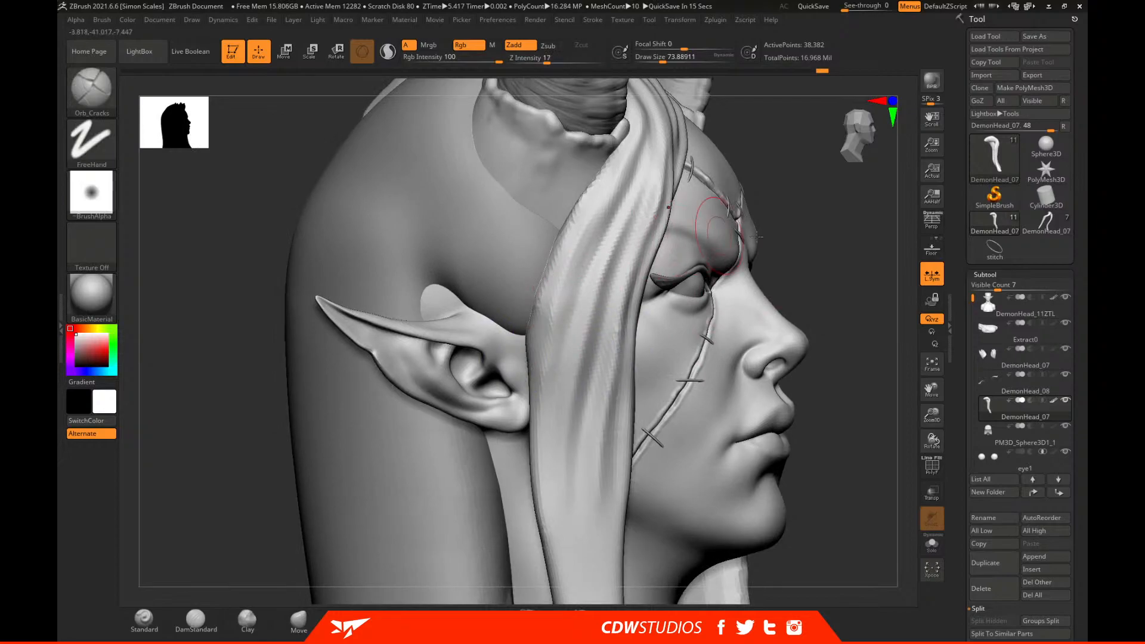
left_click_drag(794, 251, 746, 256)
left_click_drag(537, 461, 551, 298)
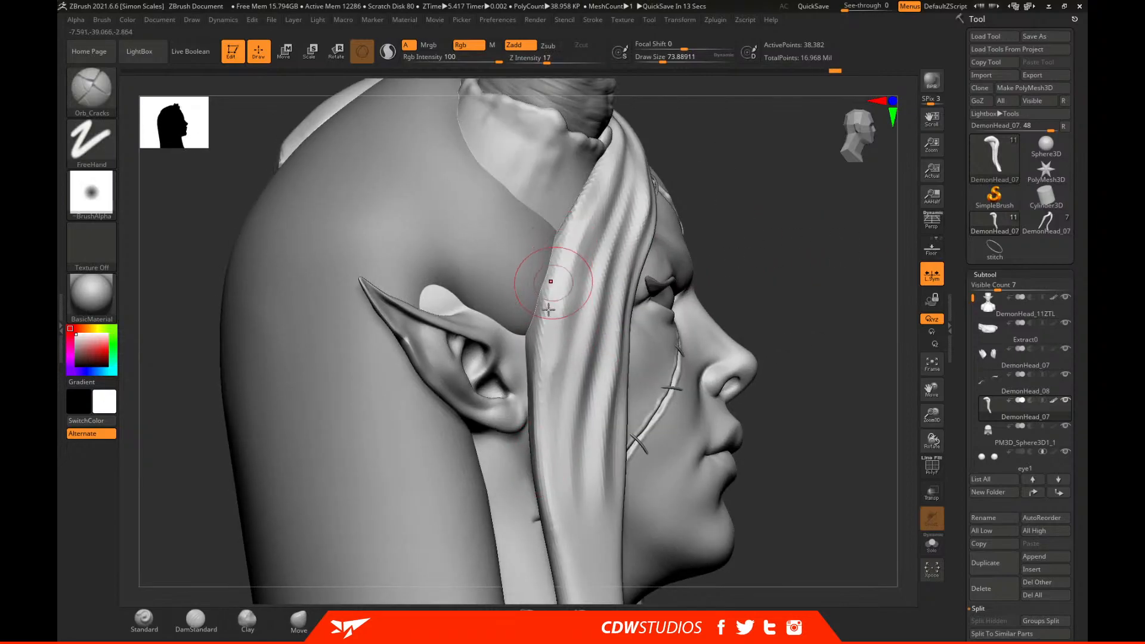
left_click_drag(832, 388, 821, 396)
right_click_drag(839, 360, 803, 322, "ctrl")
mouse_move(803, 322)
left_mouse_down()
mouse_move(767, 321)
mouse_move(810, 332)
left_mouse_up()
Reshape the front hair lock beside the temple with the Move brush at draw size about 132.
left_click(298, 623)
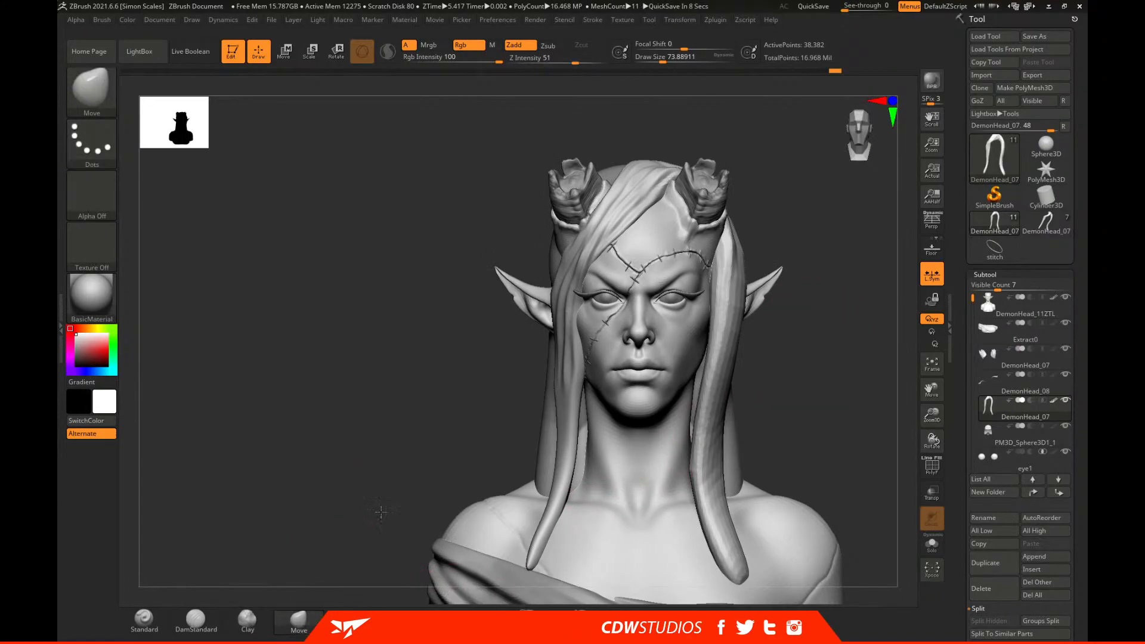
left_click_drag(380, 511, 358, 495)
key("space")
mouse_move(557, 313)
left_mouse_down()
mouse_move(567, 312)
mouse_move(556, 287)
left_mouse_up()
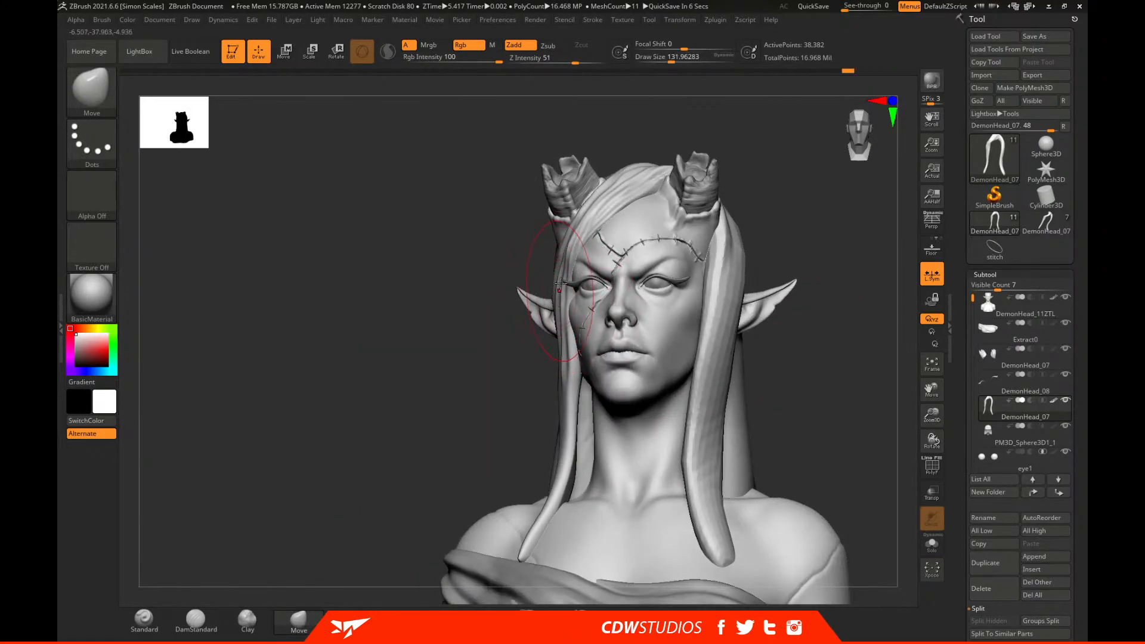
mouse_move(579, 241)
left_mouse_down()
mouse_move(587, 226)
mouse_move(573, 260)
left_mouse_up()
Adjust how the lock sits against the temple and side of the head with the Move brush at draw size about 87.
key("space")
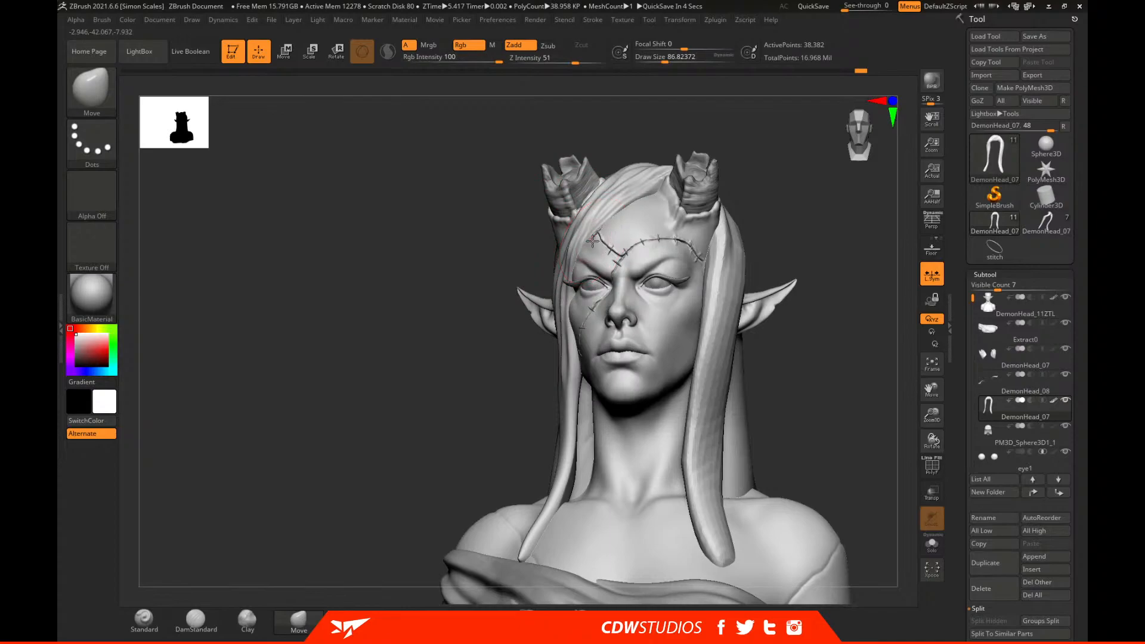
left_click_drag(801, 195, 673, 233)
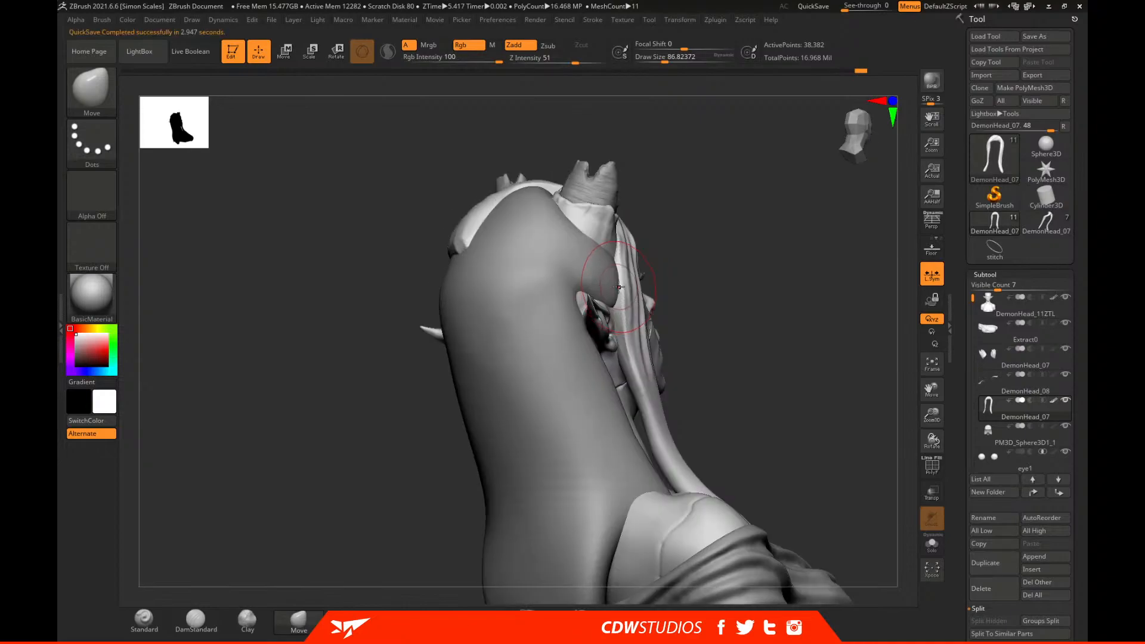
mouse_move(698, 270)
left_mouse_down()
mouse_move(708, 302)
mouse_move(669, 312)
mouse_move(630, 352)
left_mouse_up()
left_click_drag(732, 293, 653, 324)
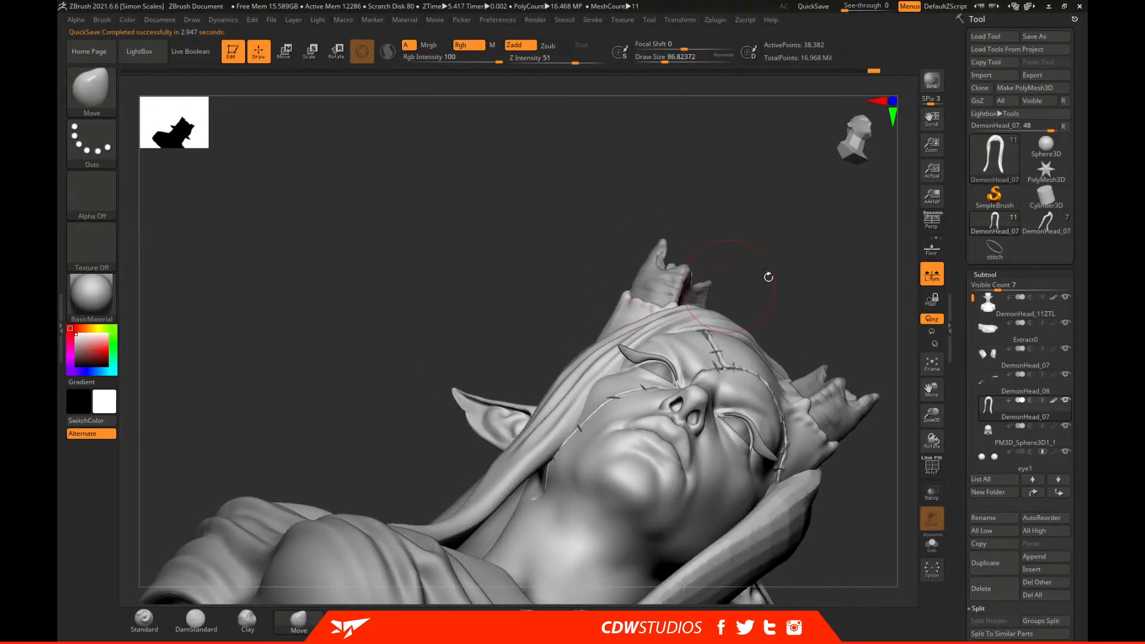
left_click_drag(759, 279, 690, 337)
Adjust the hair near the horn base from a low angle with the Move brush at draw size about 108.
key("space")
left_click_drag(623, 396, 633, 396)
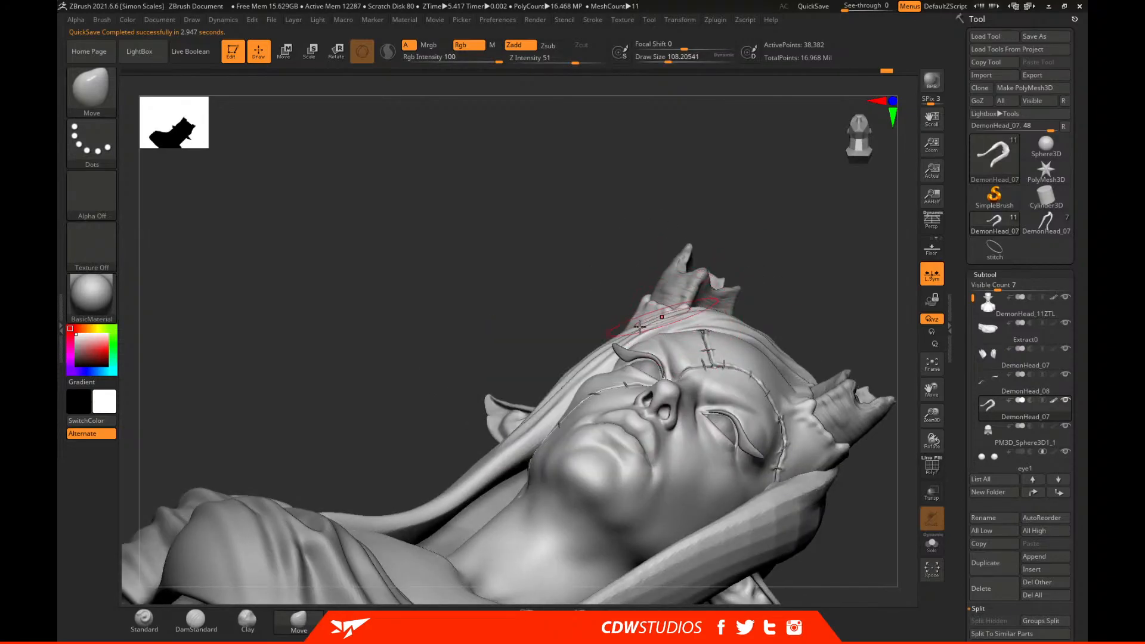
left_click_drag(622, 337, 755, 213)
left_click_drag(780, 294, 662, 330, "alt")
Select the head mesh, return to the hair-lock mesh, and adjust the lock's side outline with the Move brush at draw size about 128.
key("space")
left_click(662, 332, "alt")
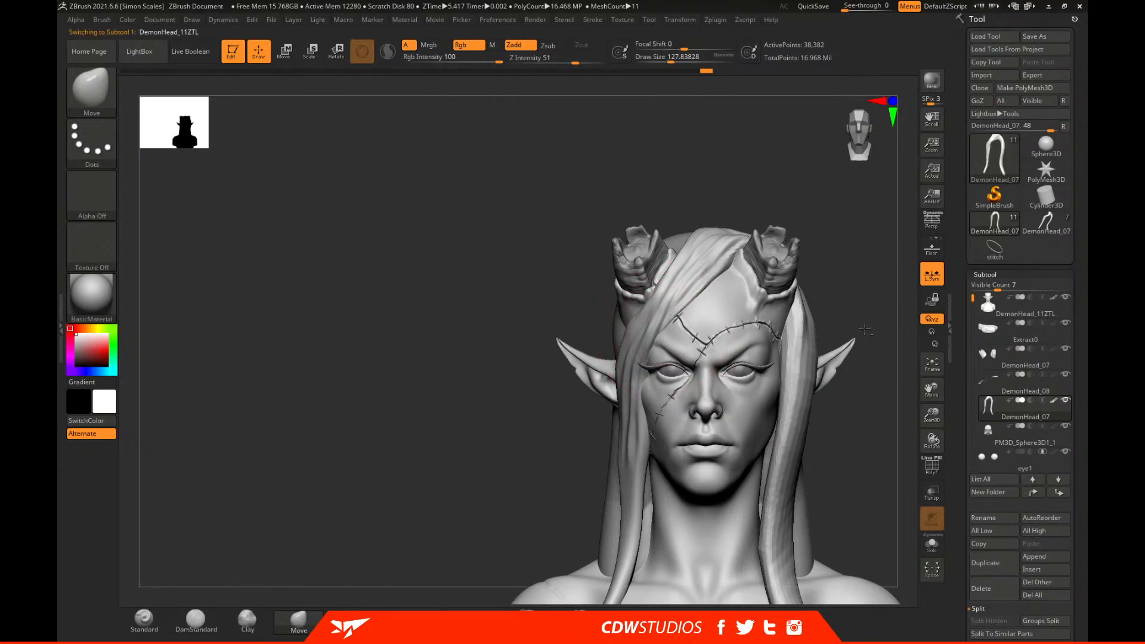
mouse_move(889, 358)
left_mouse_down()
mouse_move(881, 333)
mouse_move(681, 328)
left_mouse_up()
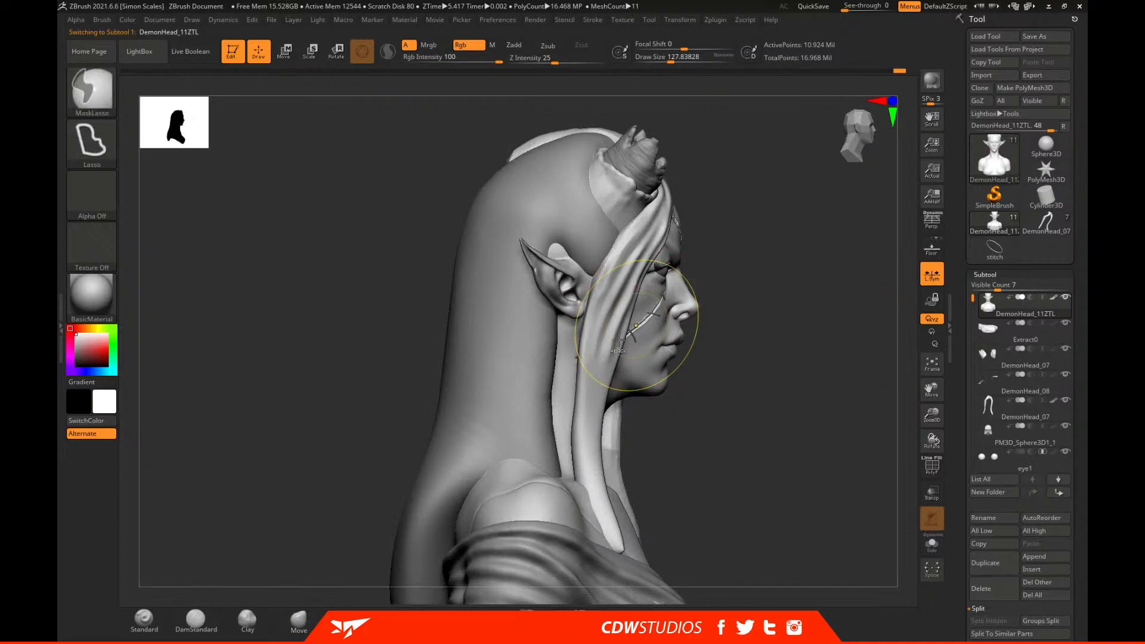
left_click_drag(785, 294, 751, 300)
left_click(740, 310, "alt")
left_click_drag(810, 277, 614, 344)
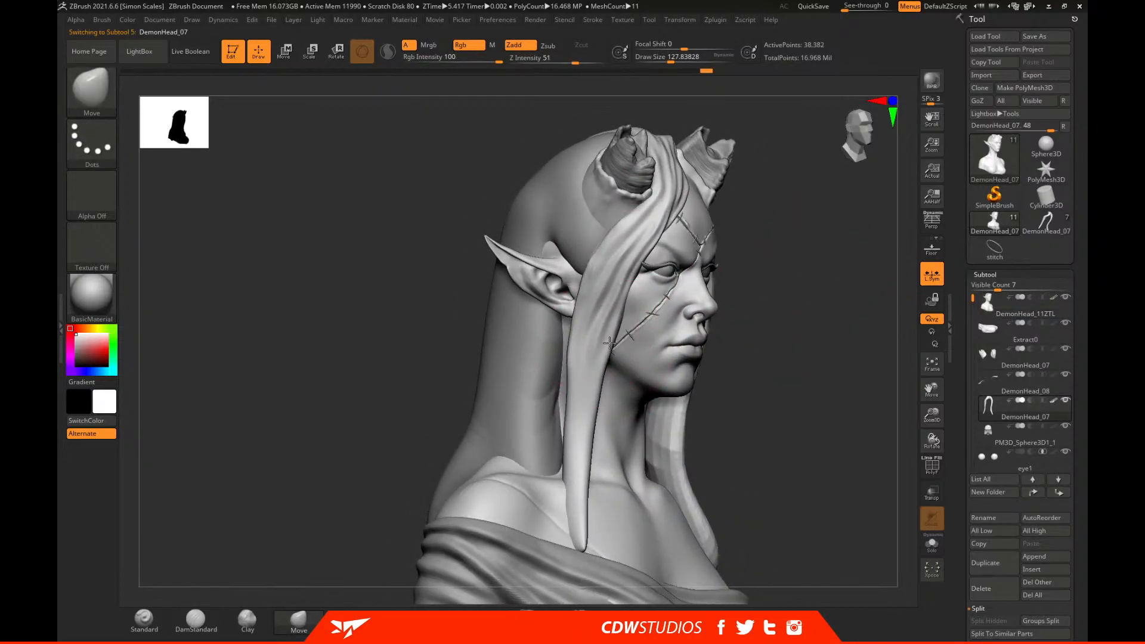
left_click_drag(813, 286, 631, 300)
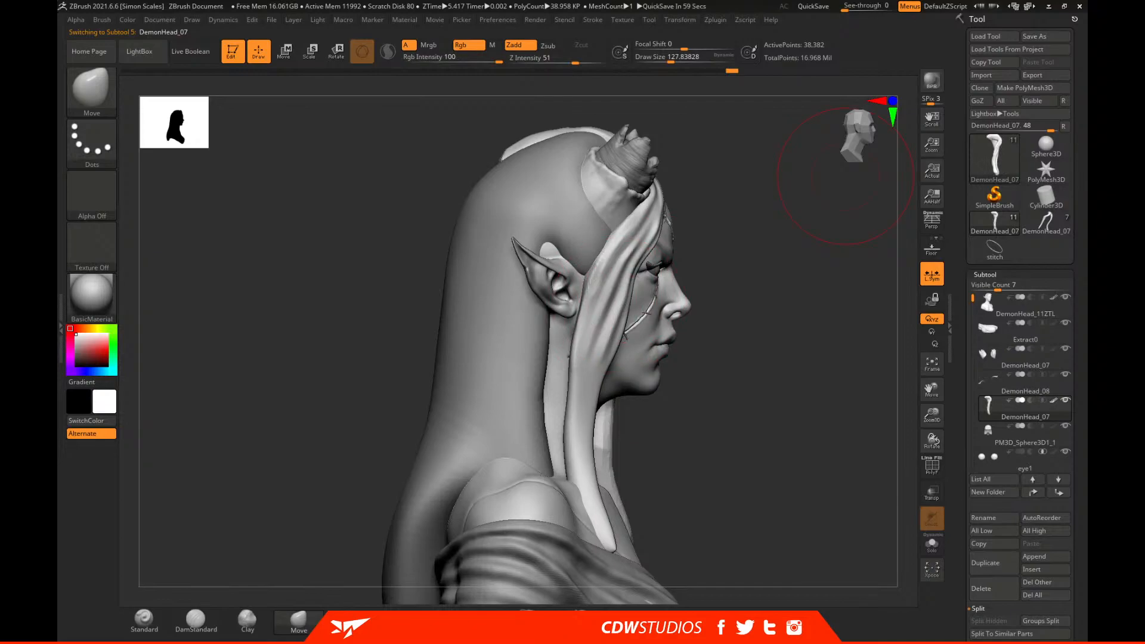
Refine the lock's edges between the ear and eye with the Move brush at draw size about 83.
key("space")
left_click_drag(583, 280, 585, 280)
key("space")
left_click_drag(737, 260, 638, 273)
mouse_move(799, 256)
left_mouse_down()
mouse_move(716, 258)
mouse_move(789, 258)
left_mouse_up()
key("space")
left_click_drag(650, 270, 643, 268)
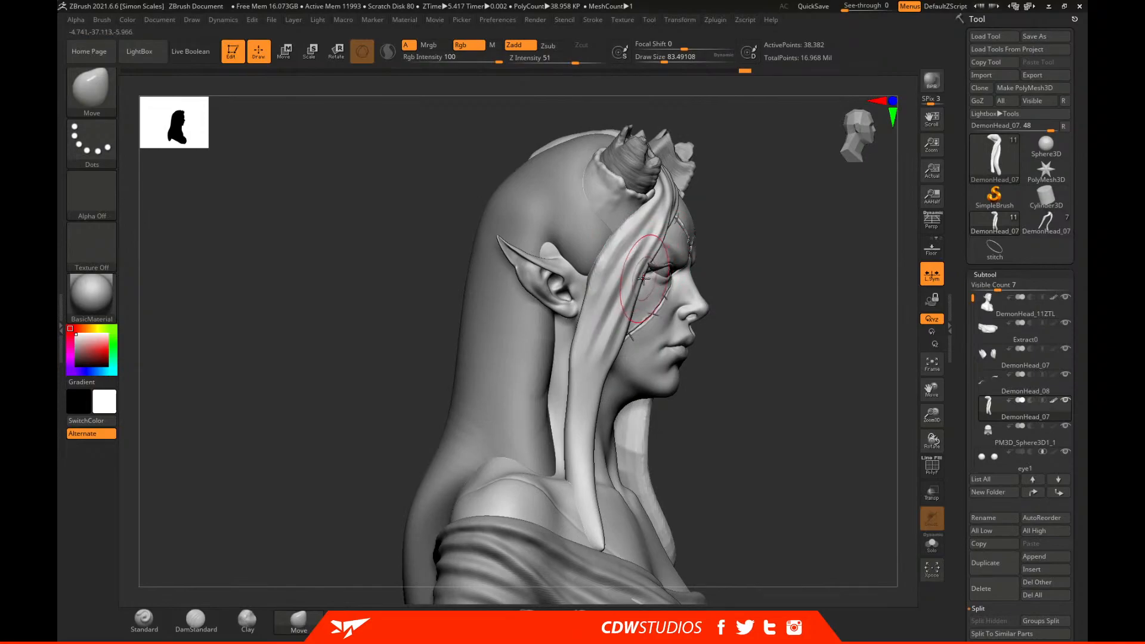
left_click_drag(793, 263, 654, 257)
Shape the hair sweeping over the forehead beside the horn with the Move brush at draw sizes 112 and about 101.
key("space")
left_click_drag(856, 218, 841, 322, "alt")
key("space")
left_click_drag(637, 273, 639, 268)
left_click_drag(457, 475, 417, 475)
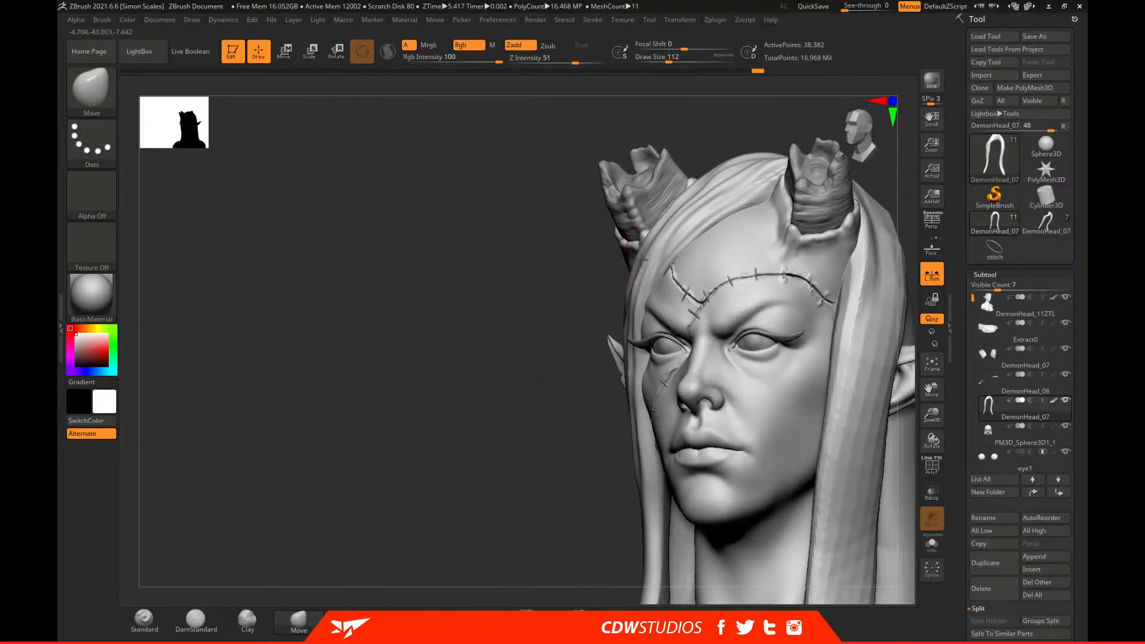
left_click_drag(692, 197, 701, 186)
key("space")
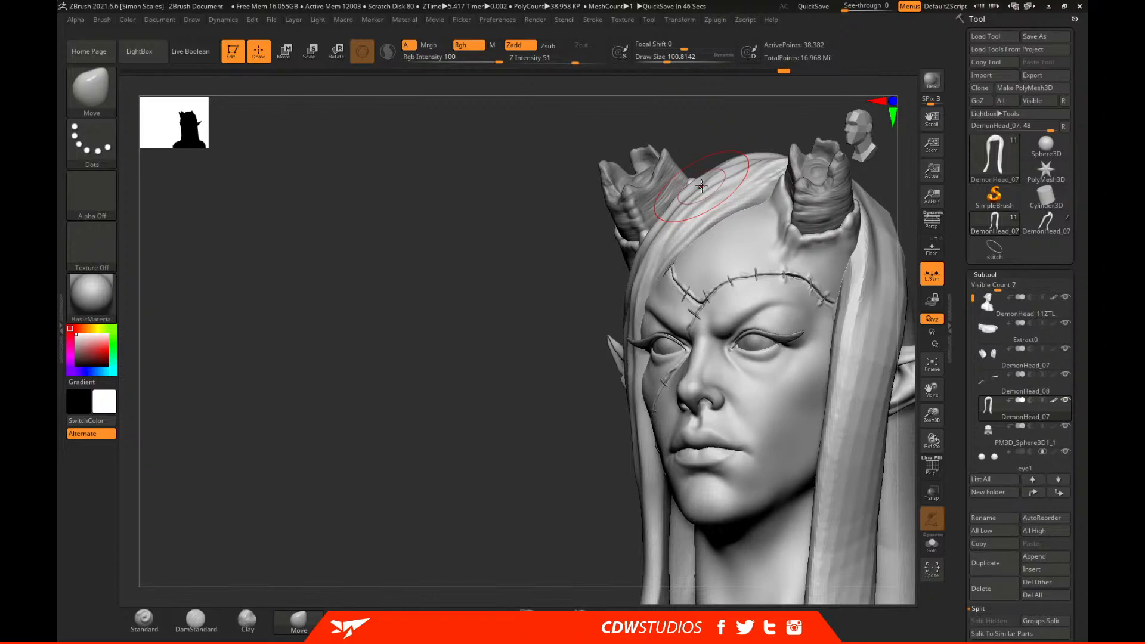
Refine the hair's edge over the forehead between the horns with the Move brush at draw size about 83.
mouse_move(501, 448)
left_mouse_down()
mouse_move(686, 334)
mouse_move(823, 227)
mouse_move(897, 238)
mouse_move(885, 281)
mouse_move(707, 321)
mouse_move(722, 285)
left_mouse_up()
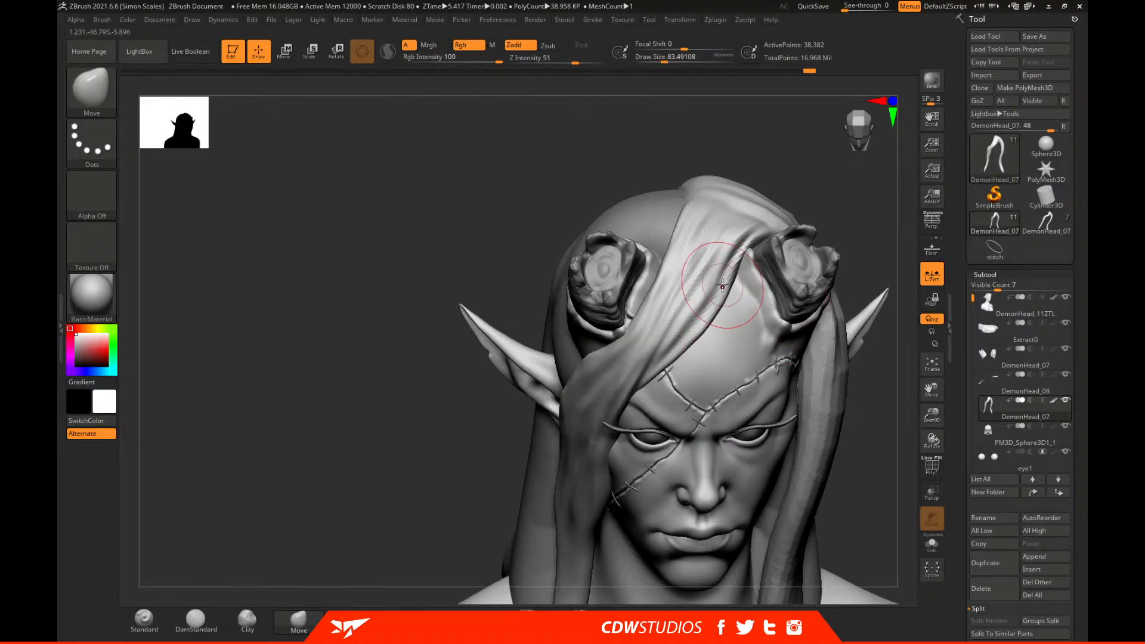
mouse_move(849, 224)
left_mouse_down()
mouse_move(883, 248)
mouse_move(765, 216)
mouse_move(779, 220)
left_mouse_up()
key("shift")
key("space")
left_click_drag(676, 249, 672, 249)
mouse_move(774, 212)
left_mouse_down()
mouse_move(885, 292)
mouse_move(869, 351)
mouse_move(716, 348)
left_mouse_up()
Adjust the width of the side lock in front of the ear with the Move brush at draw size about 192.
key("space")
left_click_drag(588, 340, 597, 340)
mouse_move(806, 307)
left_mouse_down()
mouse_move(816, 307)
mouse_move(637, 342)
mouse_move(805, 322)
mouse_move(661, 296)
left_mouse_up()
key("space")
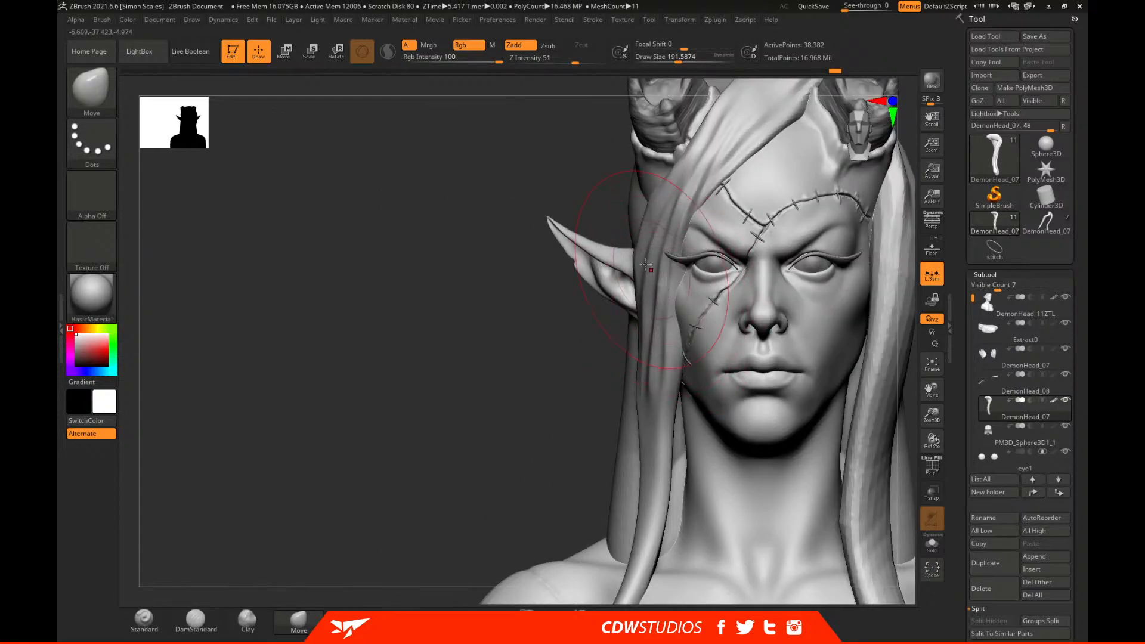
Reshape the lower part of the side lock along the neck with the Move brush at draw size about 245.
left_click_drag(636, 364, 638, 226, "alt")
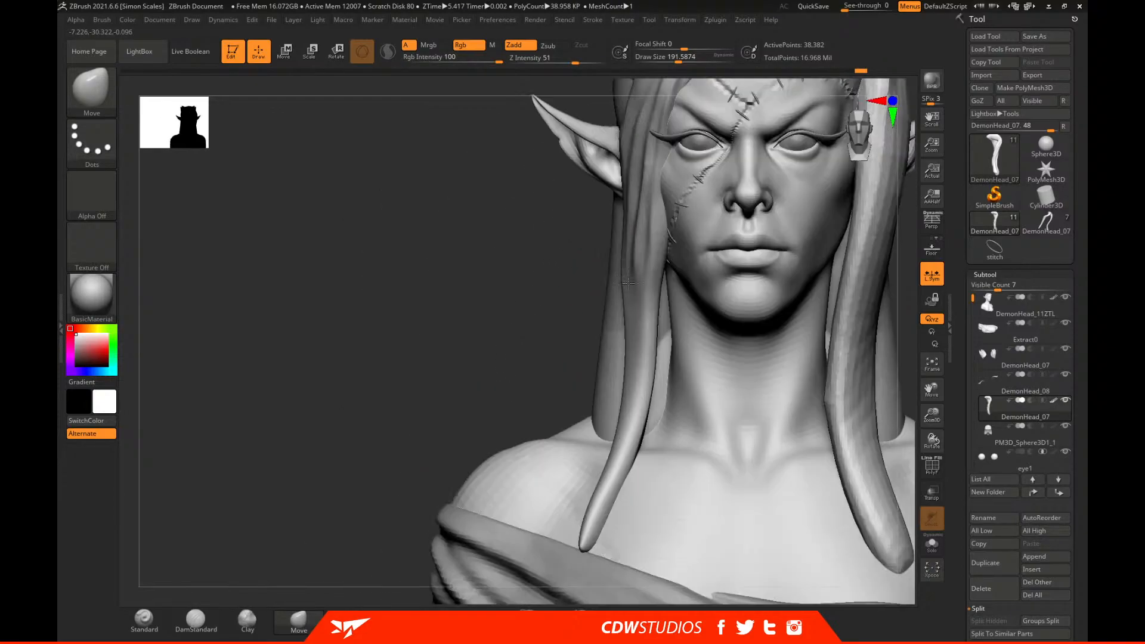
key("space")
mouse_move(628, 313)
left_mouse_down()
mouse_move(656, 302)
mouse_move(685, 314)
left_mouse_up()
left_click_drag(773, 321, 686, 286)
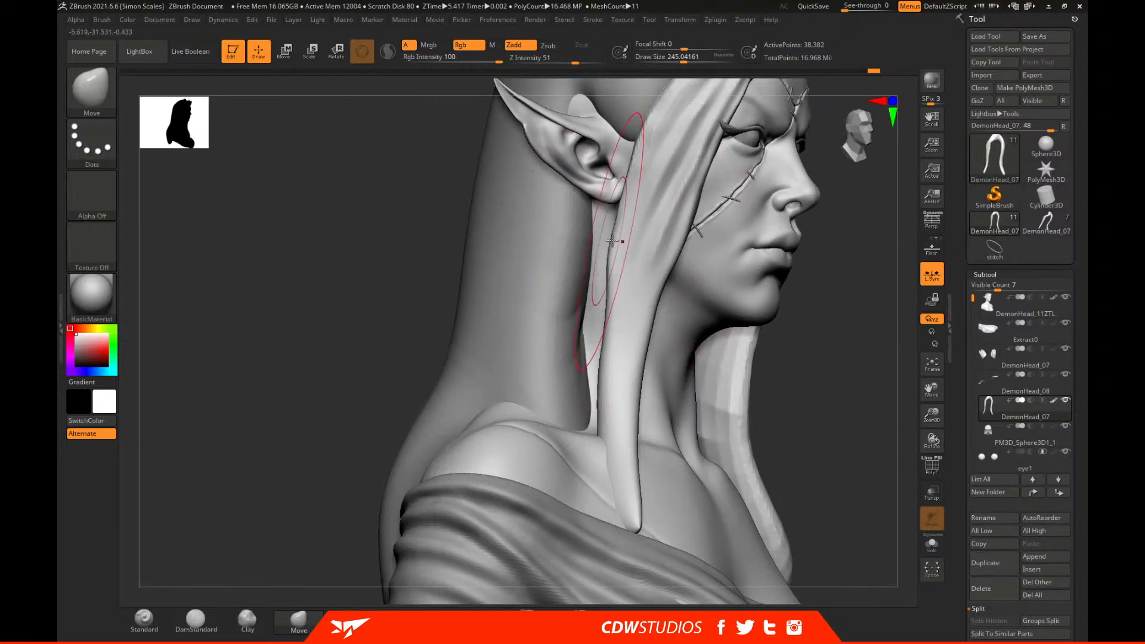
left_click_drag(525, 208, 708, 308)
Refine the side lock's fall beside the jaw with the Move brush at draw size about 223.
key("space")
mouse_move(854, 281)
left_mouse_down()
mouse_move(702, 322)
mouse_move(730, 259)
left_mouse_up()
key("space")
left_click_drag(889, 279, 735, 312)
key("space")
left_click_drag(668, 362, 676, 361)
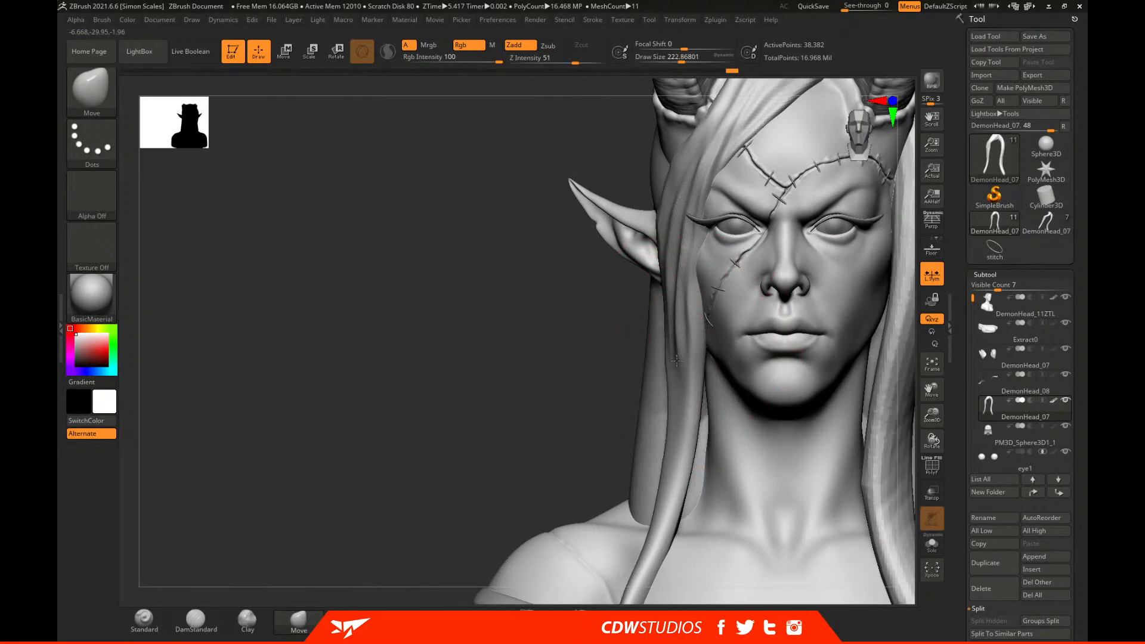
Adjust the side lock's contour in front of the ear with the Move brush at draw size about 145.
left_click_drag(641, 322, 616, 311)
key("space")
left_click_drag(677, 240, 671, 239)
mouse_move(585, 325)
left_mouse_down()
mouse_move(654, 306)
mouse_move(628, 392)
left_mouse_up()
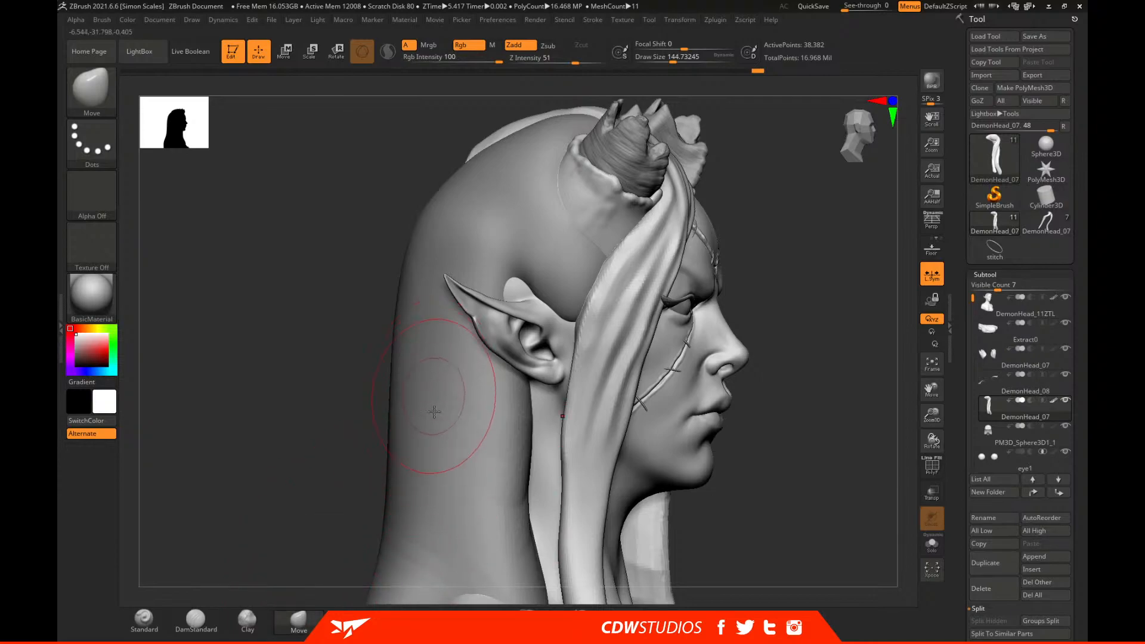
Switch to the Orb_Cracks brush and carve strand grooves along the upper side lock below the horn.
key("b")
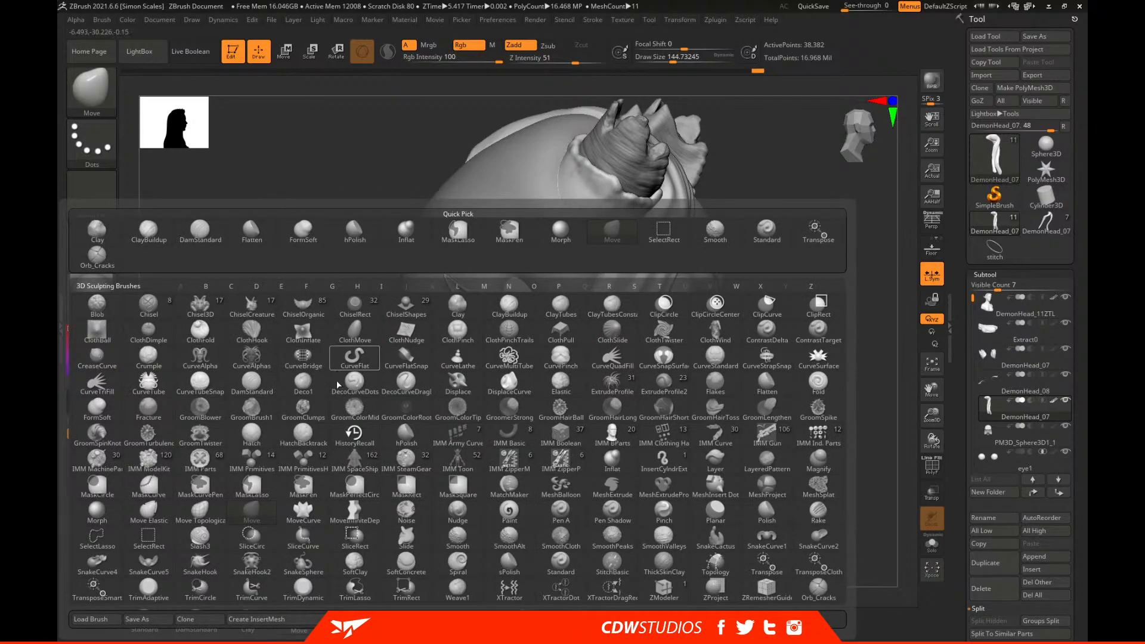
left_click(104, 260)
key("space")
left_click_drag(656, 289, 648, 289)
mouse_move(760, 238)
left_mouse_down("alt")
mouse_move(777, 276)
mouse_move(728, 319)
mouse_move(805, 233)
mouse_move(678, 205)
left_mouse_up("alt")
key("space")
left_click_drag(678, 123, 679, 156)
left_click_drag(651, 242, 576, 329)
Carve fine strands along the lock's back edge from ear to horn with Orb_Cracks at draw size about 87, and smooth them.
left_click_drag(890, 251, 1008, 257)
key("space")
mouse_move(613, 323)
left_mouse_down()
mouse_move(606, 344)
mouse_move(613, 256)
left_mouse_up()
key("space")
left_click_drag(597, 352, 698, 221)
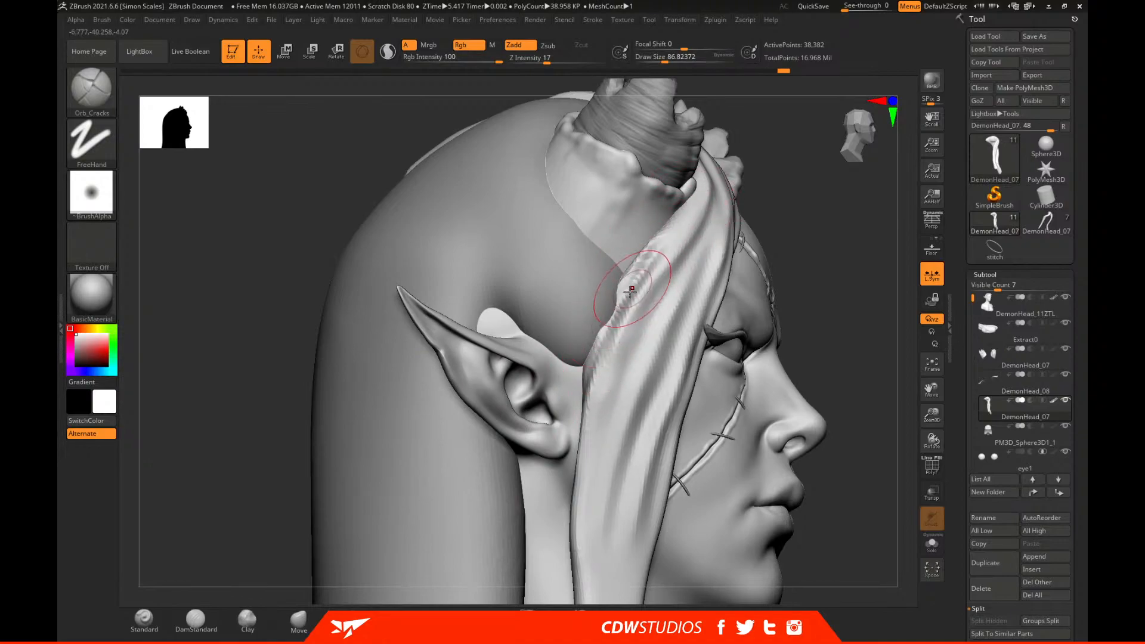
left_click_drag(585, 366, 734, 200, "shift")
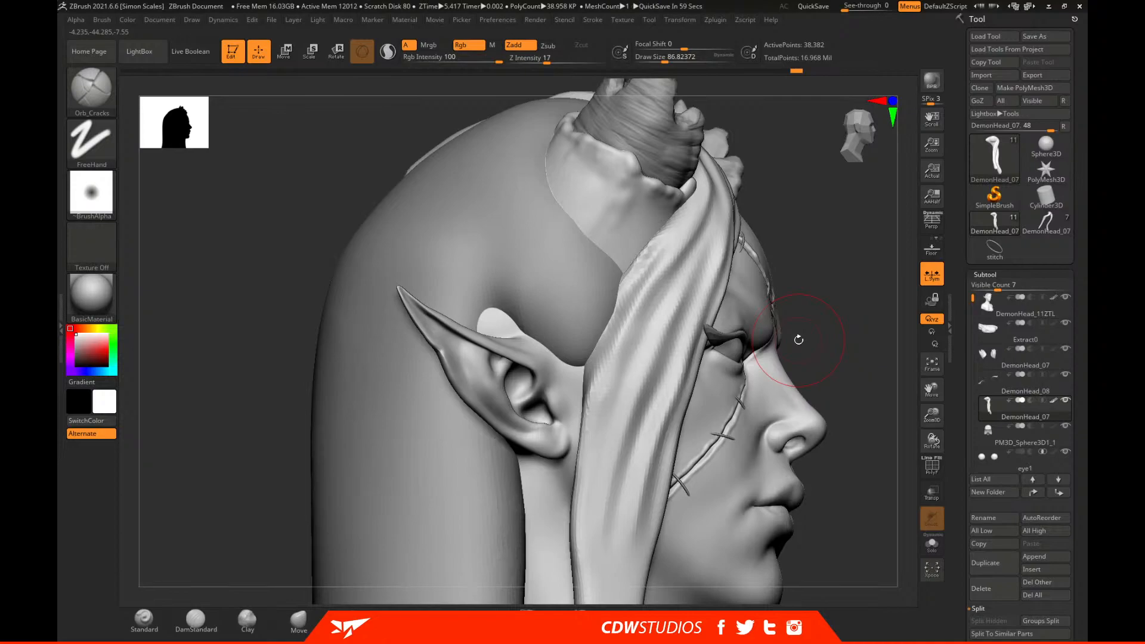
Switch back to the Move brush and adjust the lock's back edge at the temple at draw size about 80.
left_click_drag(798, 339, 829, 327)
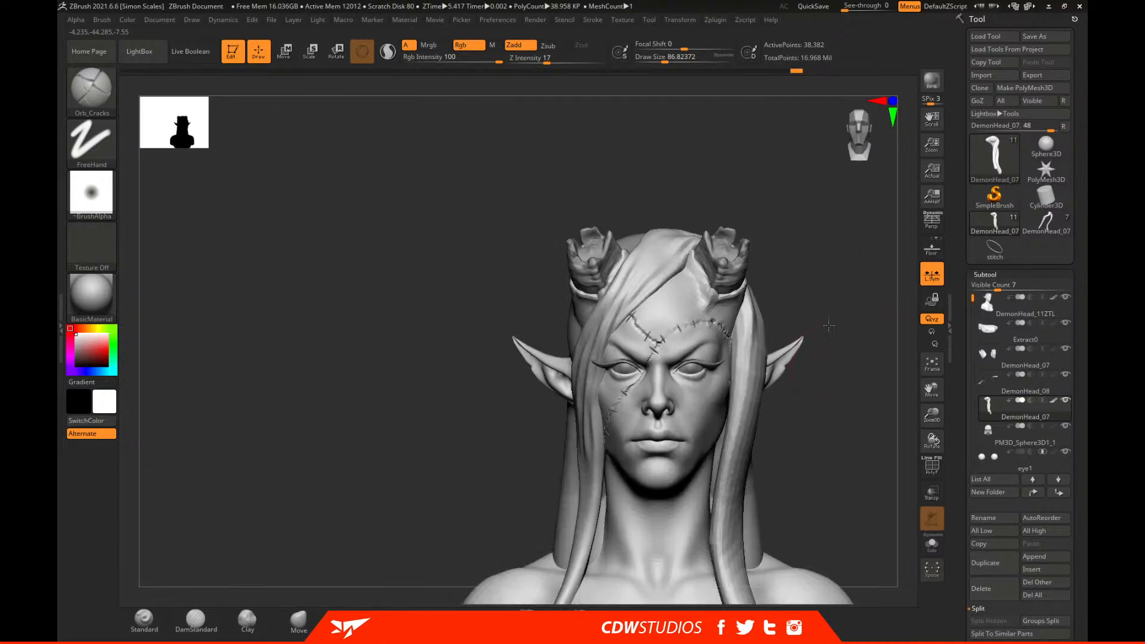
left_click_drag(828, 325, 909, 508, "alt")
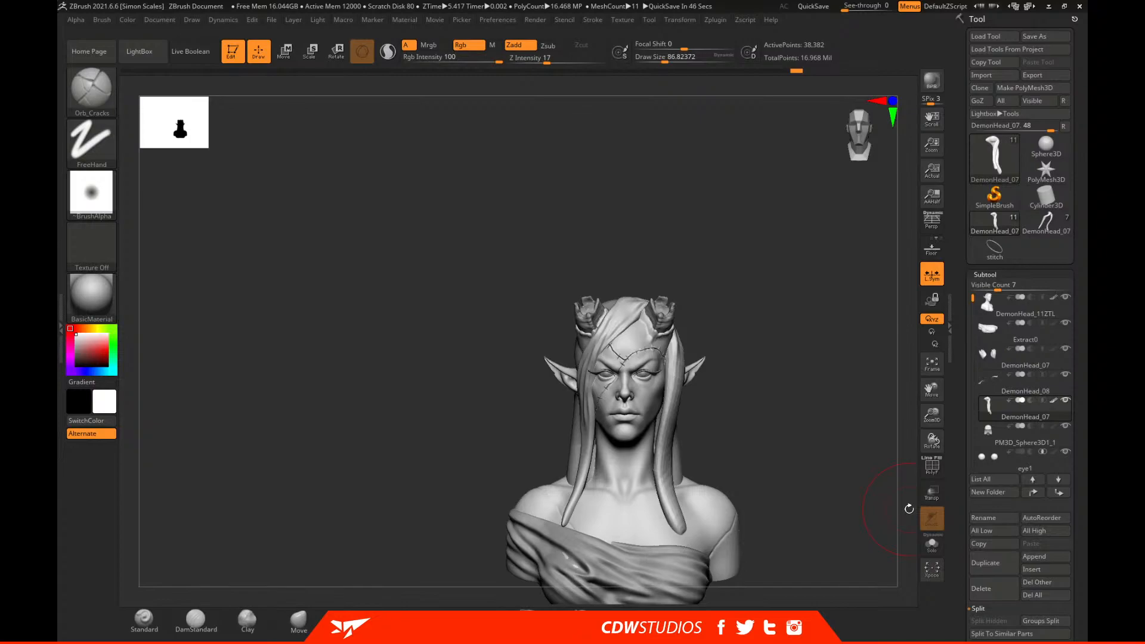
mouse_move(769, 386)
left_mouse_down()
mouse_move(787, 389)
mouse_move(767, 399)
mouse_move(830, 350)
mouse_move(822, 370)
mouse_move(813, 361)
left_mouse_up()
left_click_drag(812, 361, 817, 495, "alt")
key("space")
key("b")
key("m")
key("v")
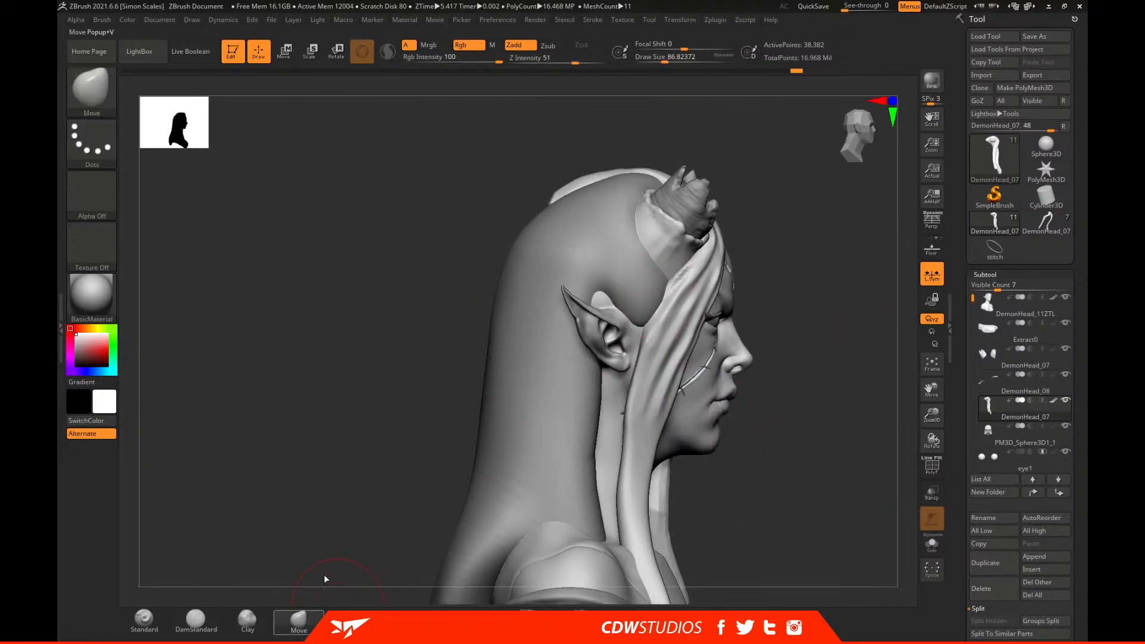
key("space")
left_click_drag(667, 285, 664, 285)
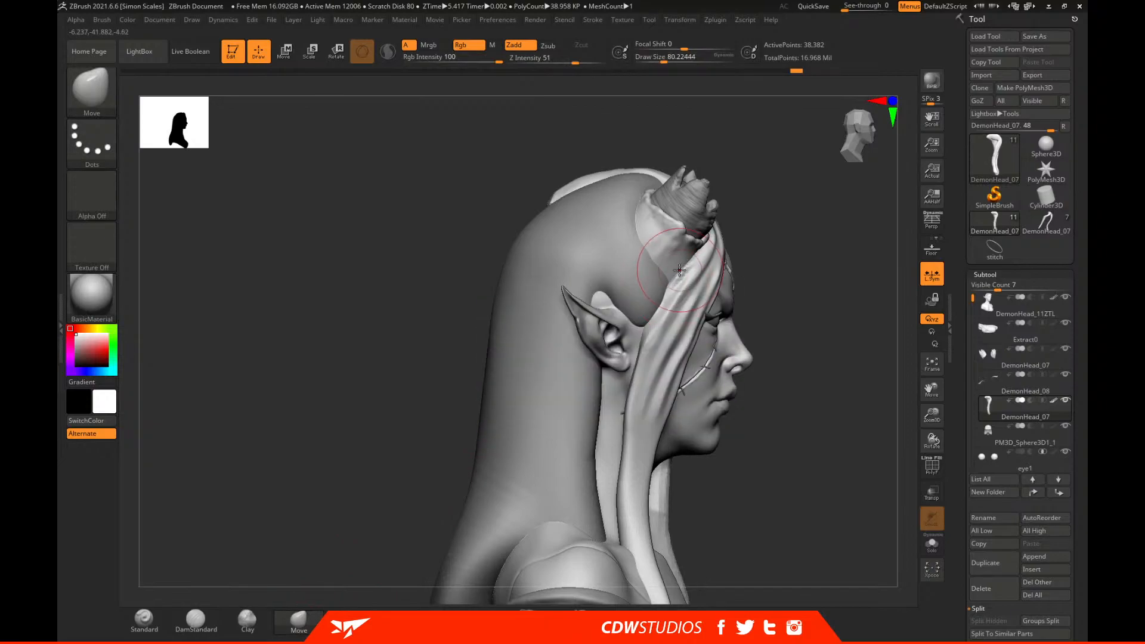
Refine the lock's contour between the ear and cheek scar with the Move brush at draw size about 68.
left_click_drag(796, 280, 761, 287)
key("space")
left_click(660, 323)
key("Return")
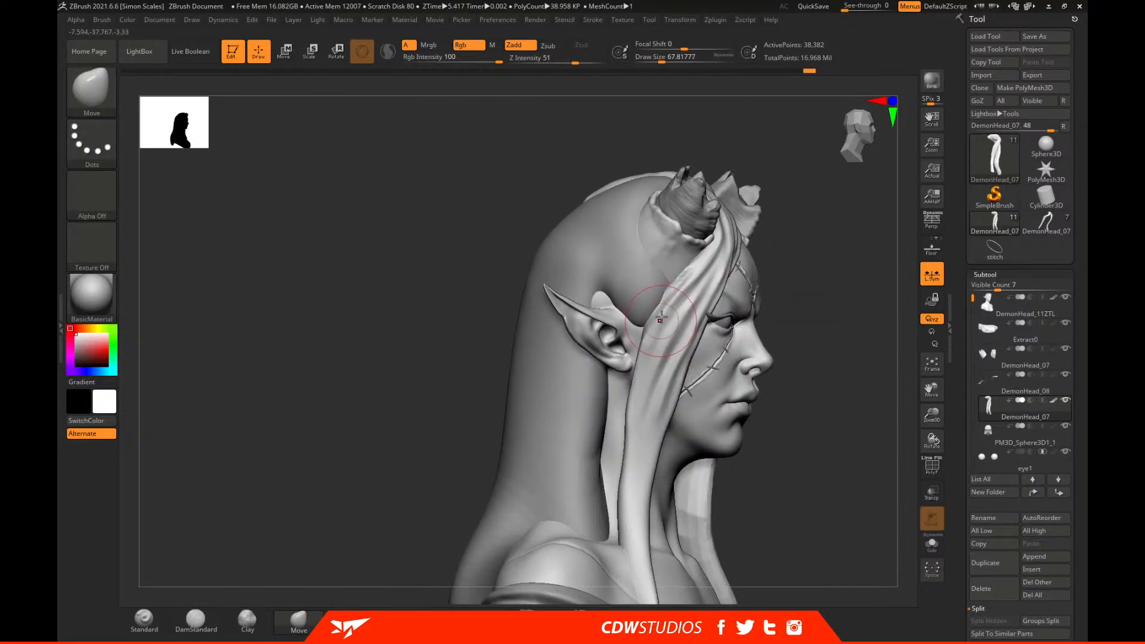
left_click_drag(874, 288, 760, 328)
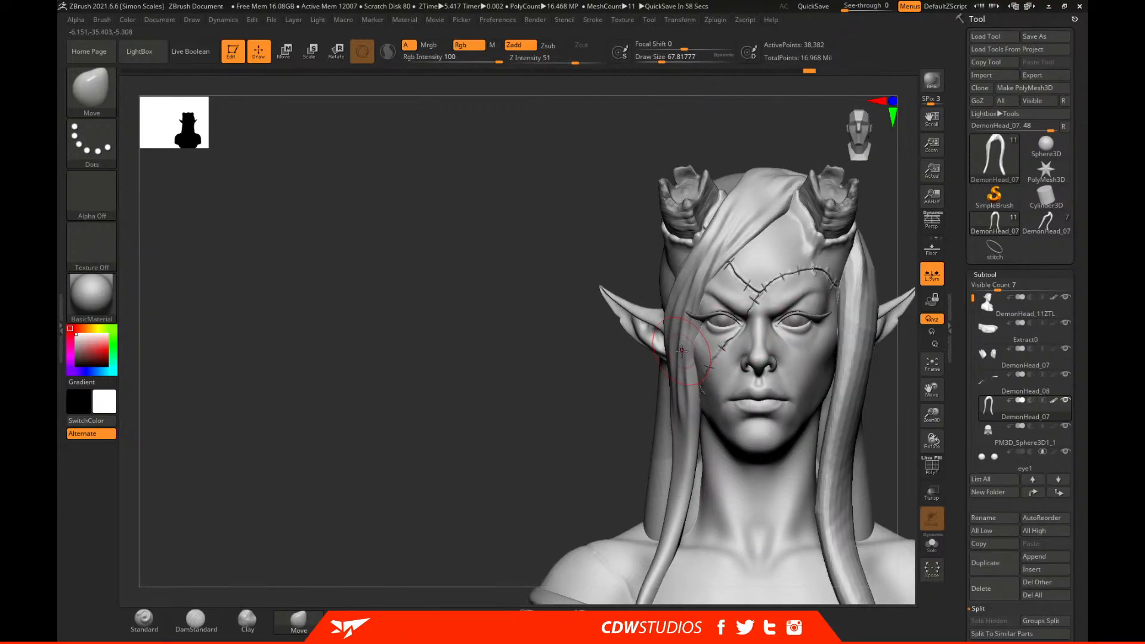
left_click_drag(888, 228, 755, 227, "alt")
Adjust the hair sweep beside the far horn with the Move brush at draw sizes about 87 and 104.
left_click_drag(852, 274, 818, 298)
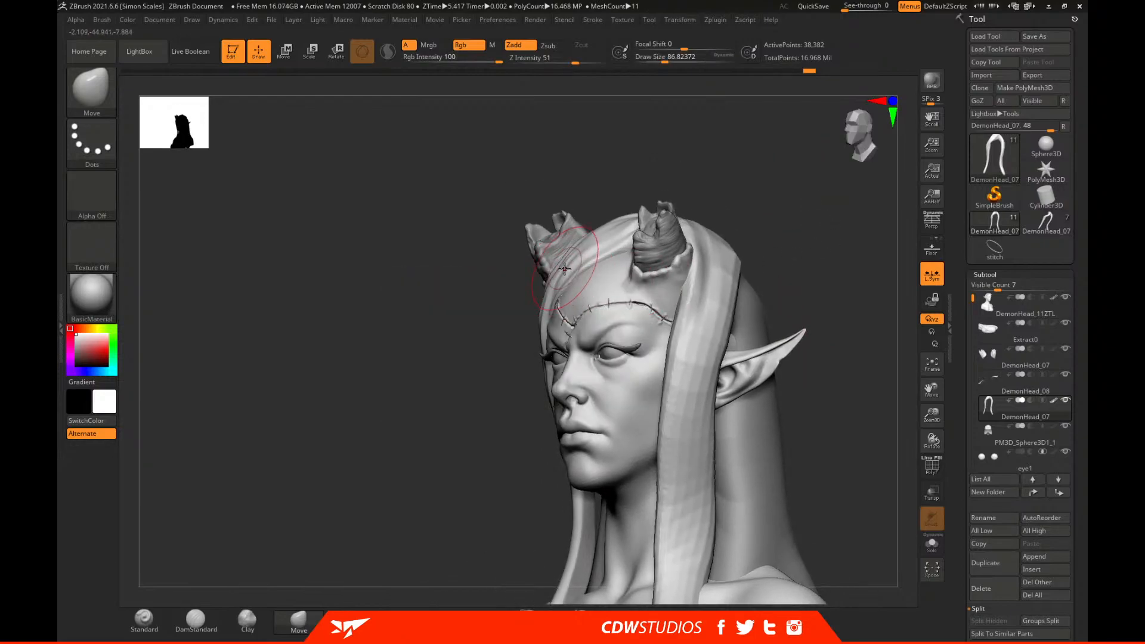
mouse_move(453, 381)
left_mouse_down("alt")
mouse_move(493, 414)
mouse_move(471, 513)
left_mouse_up("alt")
key("space")
left_click_drag(634, 322, 638, 318)
left_click_drag(542, 435, 532, 428)
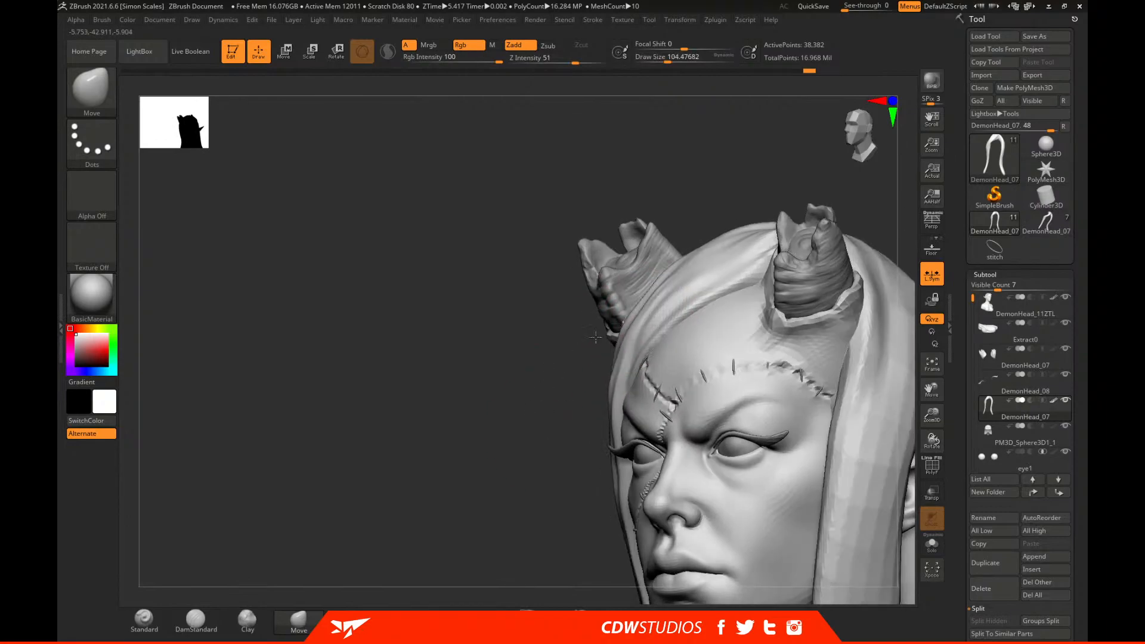
Fit the hair's edge against the far horn base with the Move brush at draw size about 87.
key("space")
key("space")
left_click_drag(643, 318, 638, 316)
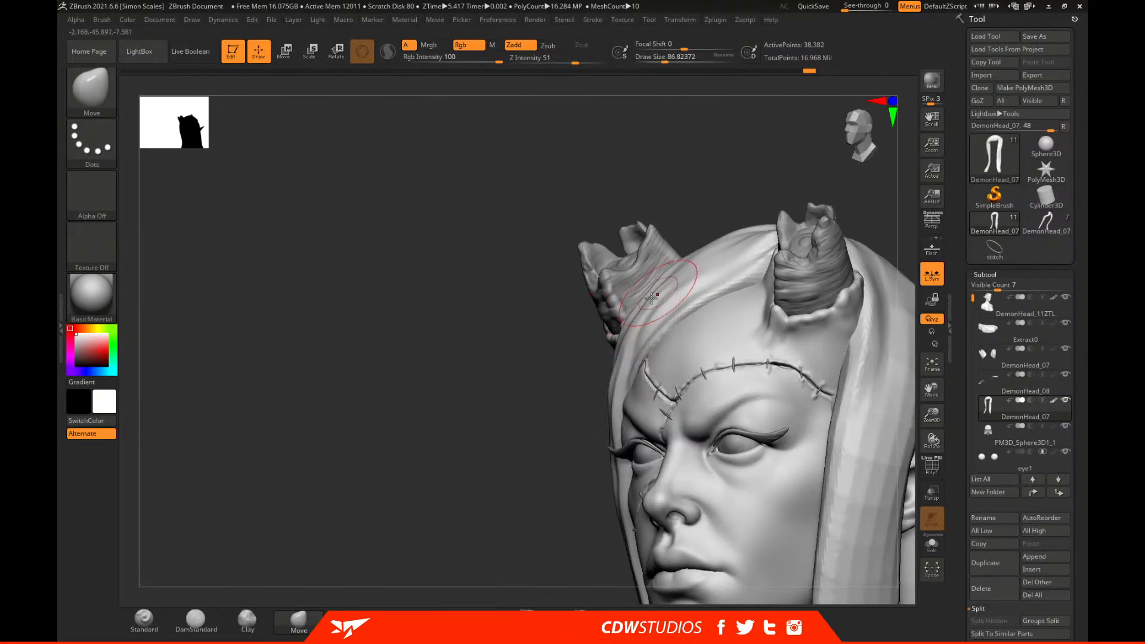
left_click_drag(559, 402, 661, 295)
left_click_drag(570, 382, 630, 299)
Refine the hair edge between the horns and down past the eye with the Move brush at draw size about 97.
left_click_drag(881, 287, 898, 260)
key("space")
left_click_drag(609, 336, 639, 285)
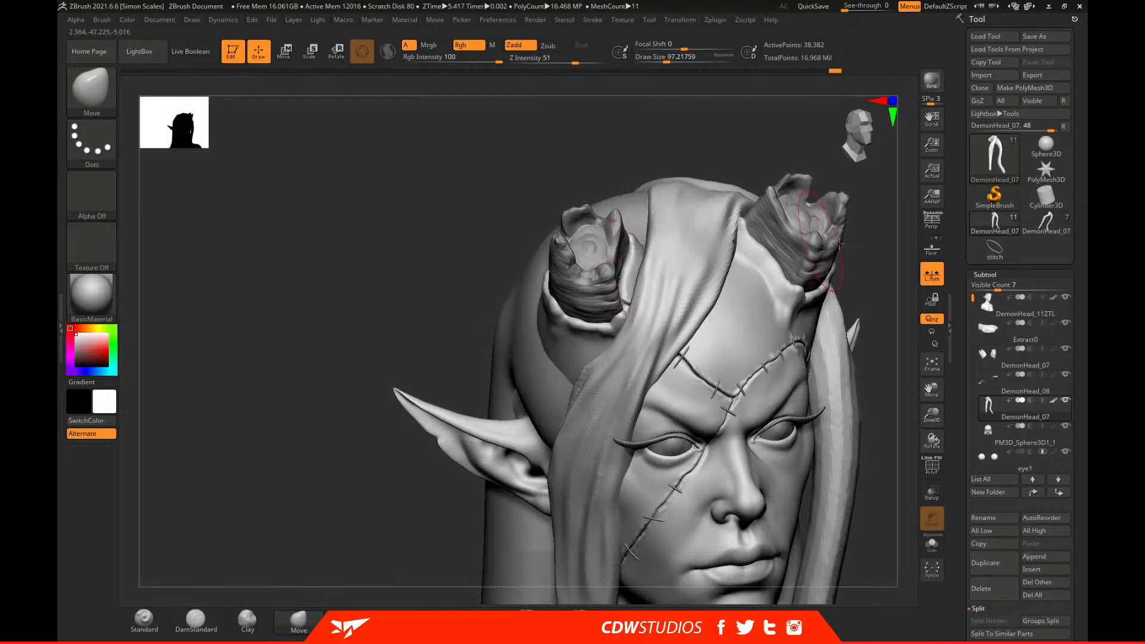
mouse_move(876, 283)
left_mouse_down()
mouse_move(835, 289)
mouse_move(904, 262)
mouse_move(913, 158)
left_mouse_up()
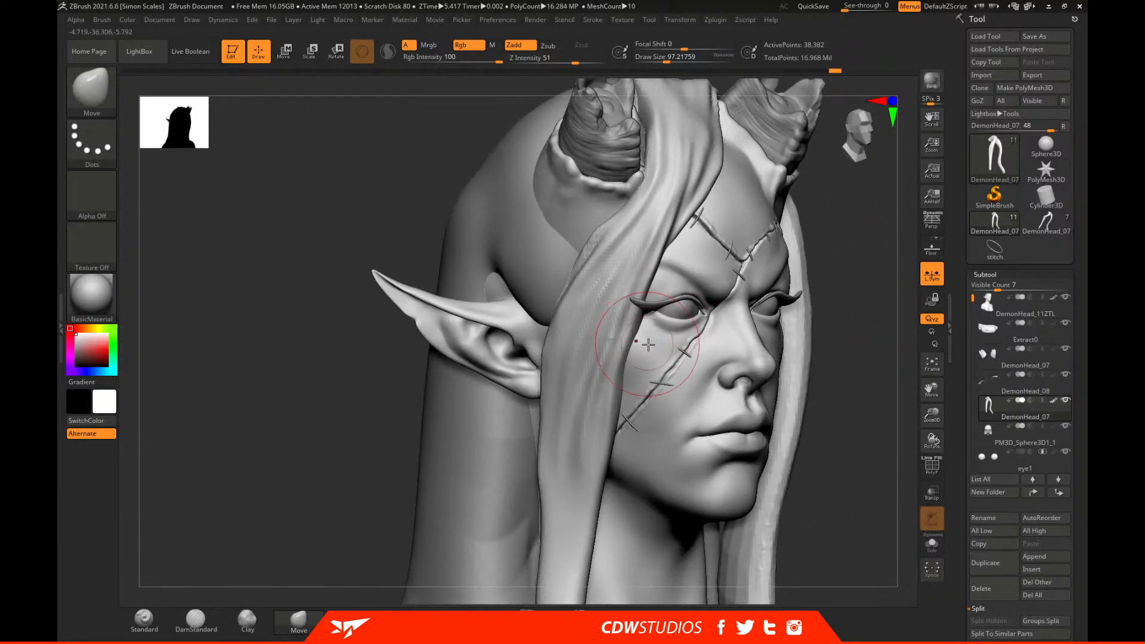
Refine the hair lock between the ear and jaw in profile with the Move brush at draw sizes about 120 and 274.
left_click_drag(896, 297, 948, 298)
key("space")
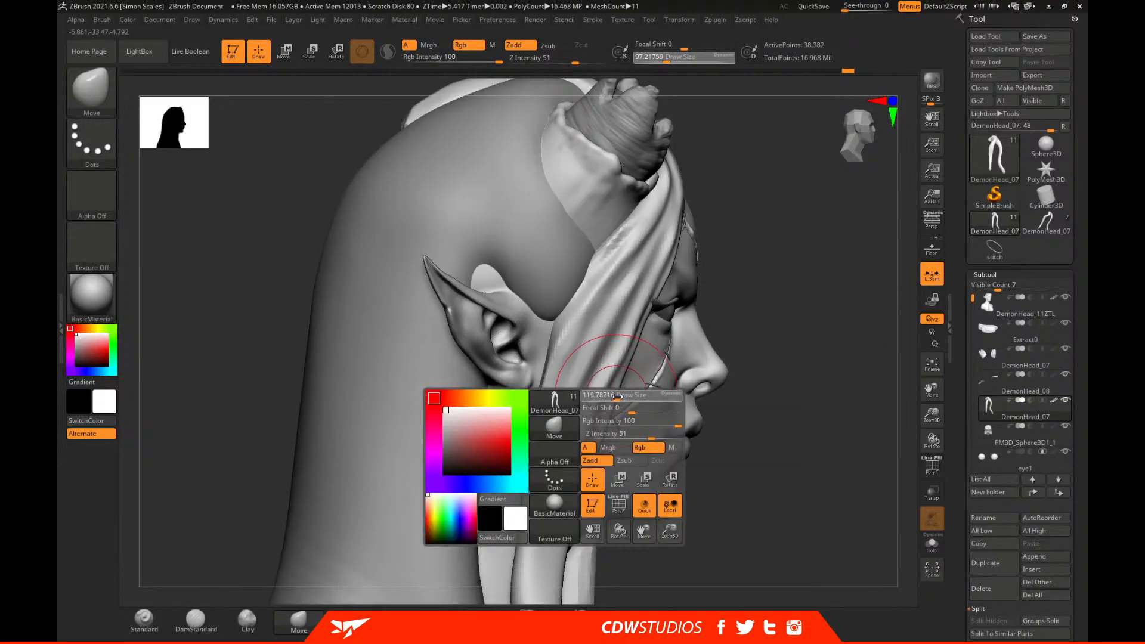
left_click_drag(609, 401, 618, 401)
left_click_drag(818, 328, 826, 152, "alt")
key("space")
left_click_drag(600, 334, 614, 334)
left_click_drag(754, 322, 706, 321)
key("space")
left_click_drag(553, 296, 557, 289)
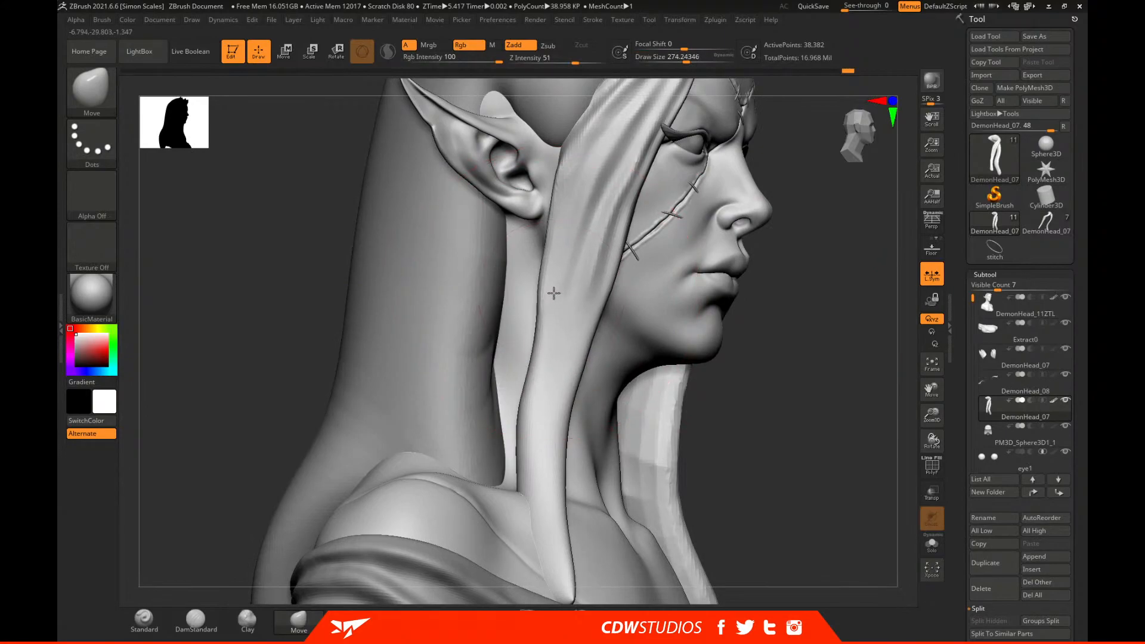
key("space")
left_click_drag(608, 263, 631, 229)
Adjust the lock's lower length down to its tip on the shoulder with the Move brush at draw sizes about 197 and 212.
key("space")
left_click_drag(591, 263, 586, 263)
left_click_drag(629, 205, 641, 209)
mouse_move(872, 206)
left_mouse_down()
mouse_move(670, 235)
mouse_move(675, 258)
left_mouse_up()
key("space")
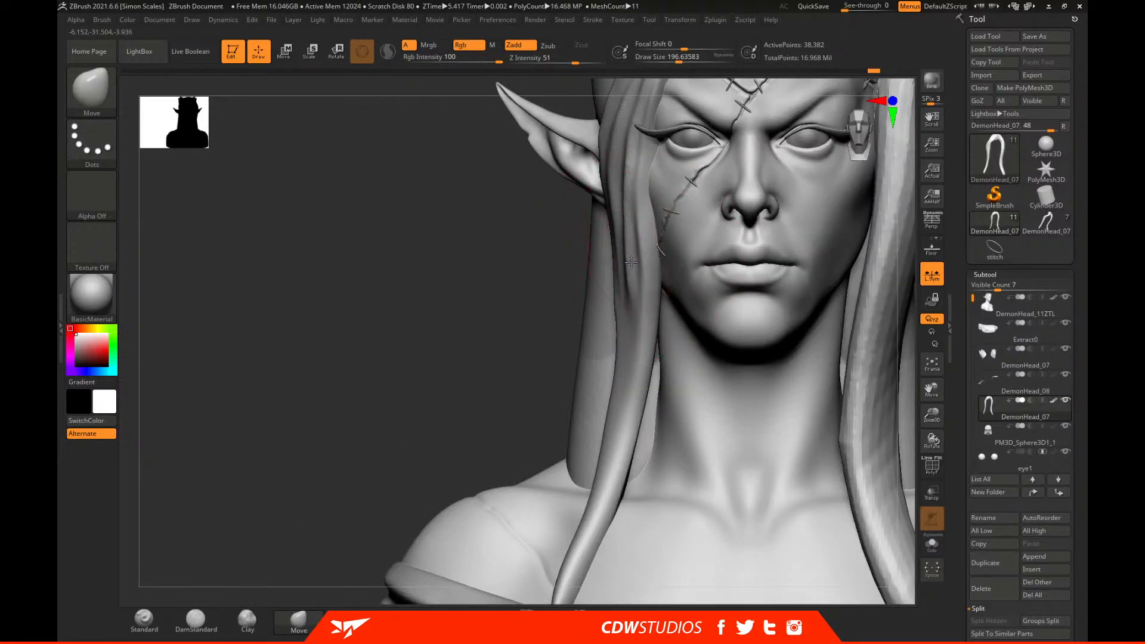
left_click_drag(505, 439, 491, 296, "alt")
key("space")
left_click_drag(587, 396, 591, 397)
left_click_drag(546, 302, 510, 299)
left_click_drag(599, 386, 593, 386)
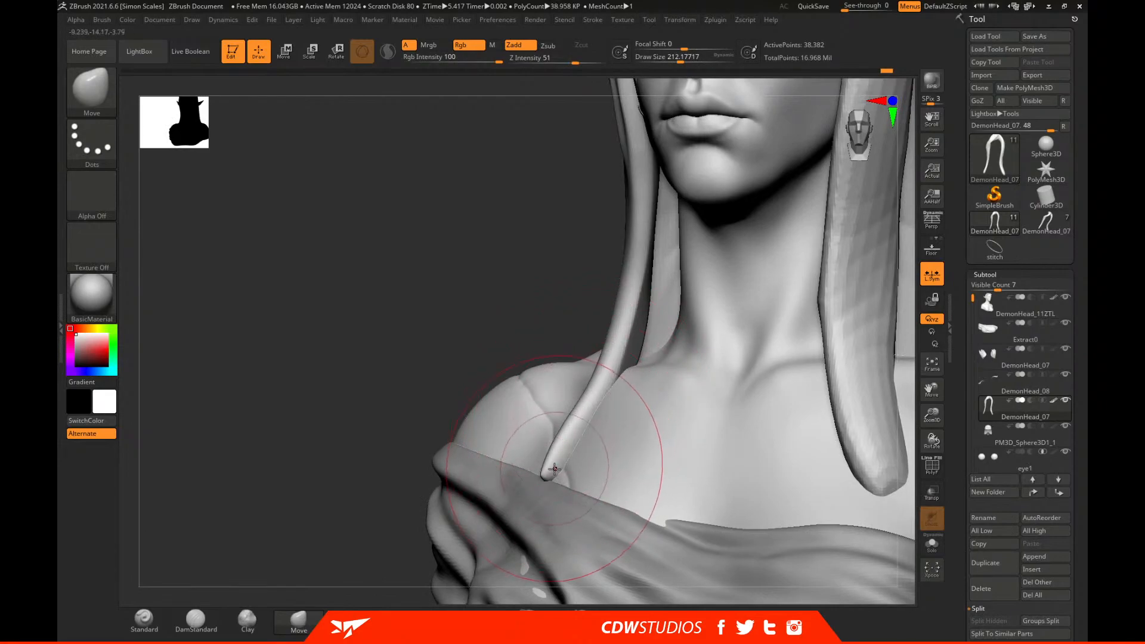
Isolate the front hair, flatten the thin lock's lower end with the hPolish brush at draw size about 163, and leave Solo mode.
left_click(932, 544)
left_click_drag(733, 525, 569, 486)
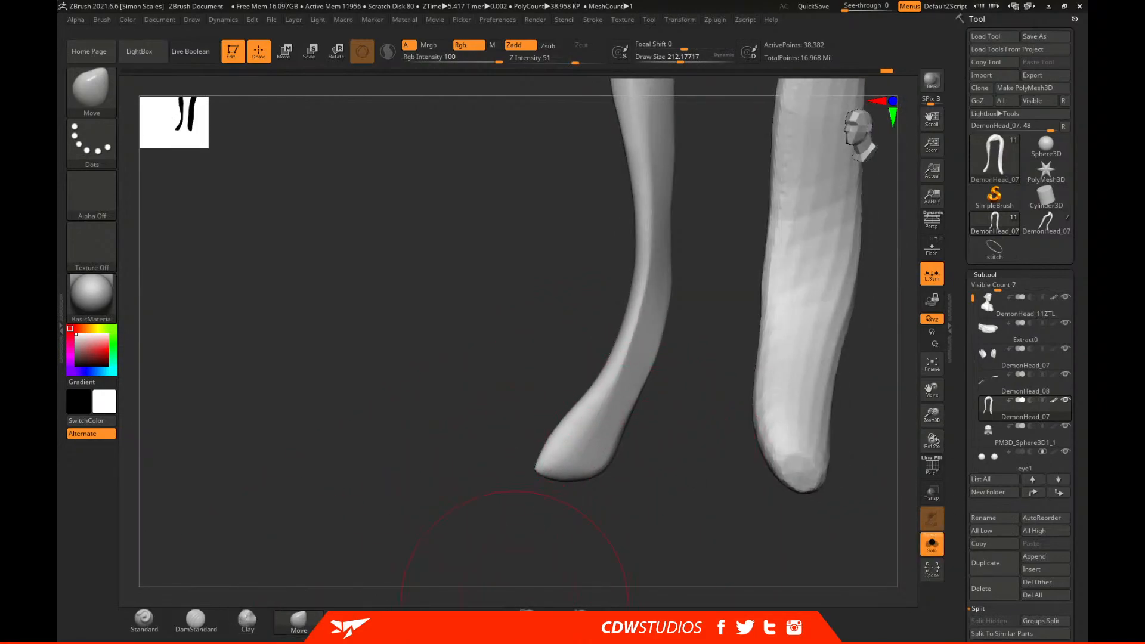
key("b")
key("h")
key("p")
left_click_drag(662, 490, 670, 383)
key("space")
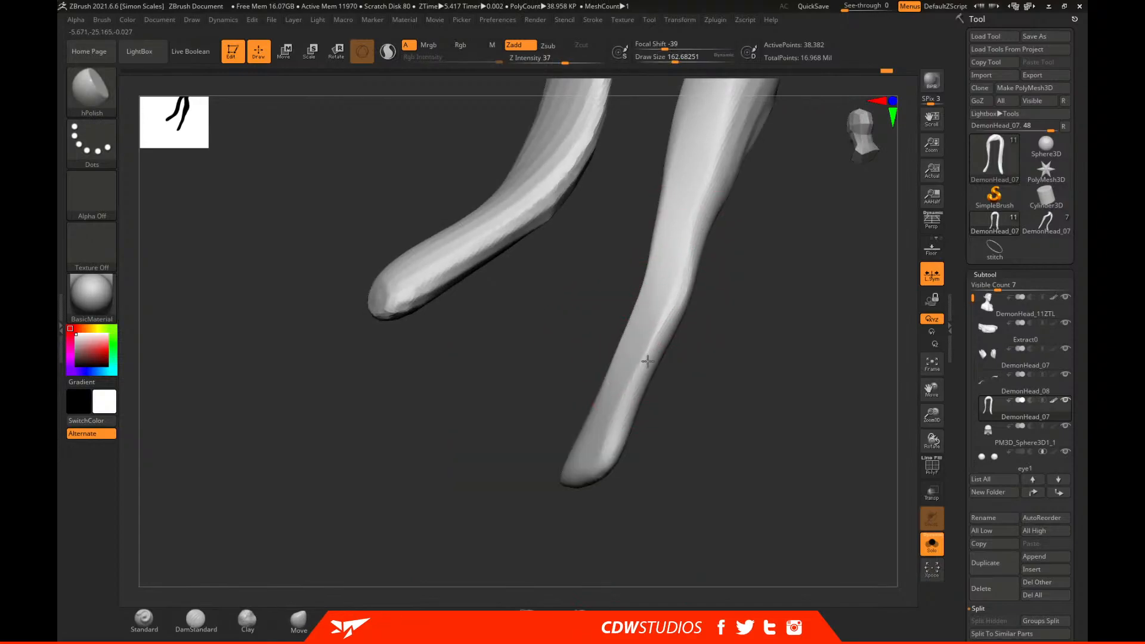
mouse_move(609, 444)
left_mouse_down()
mouse_move(616, 460)
mouse_move(614, 442)
mouse_move(593, 475)
mouse_move(747, 183)
left_mouse_up()
left_click_drag(695, 349, 792, 401)
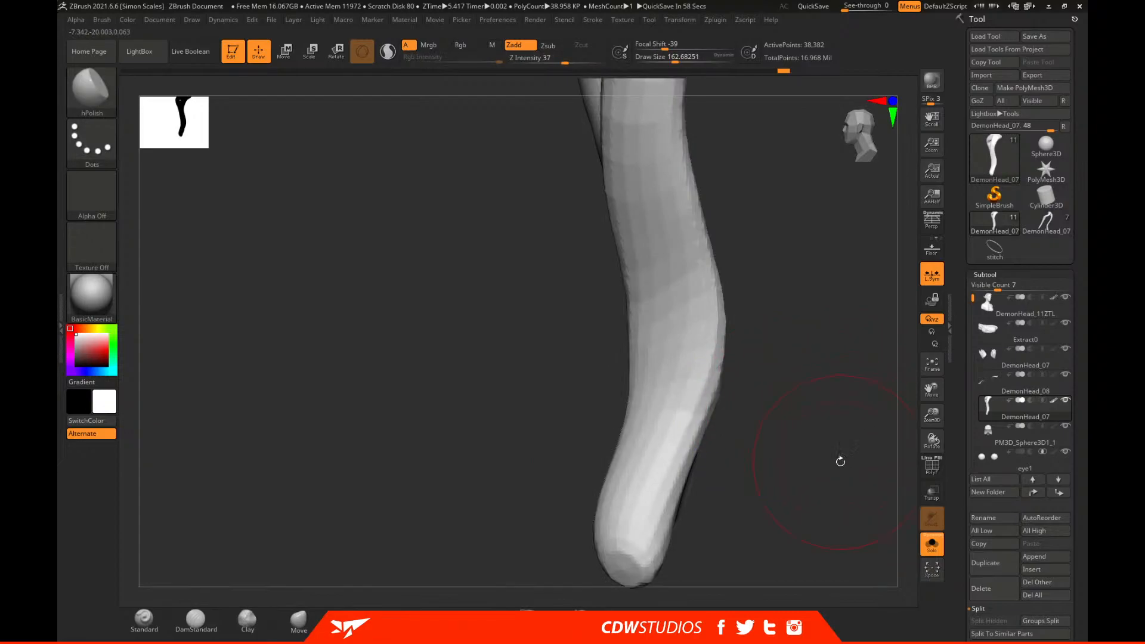
left_click(932, 544)
Reshape the hair sweep over the forehead between the horns with the Move brush at draw sizes about 172 and 154.
left_click_drag(387, 453, 210, 549)
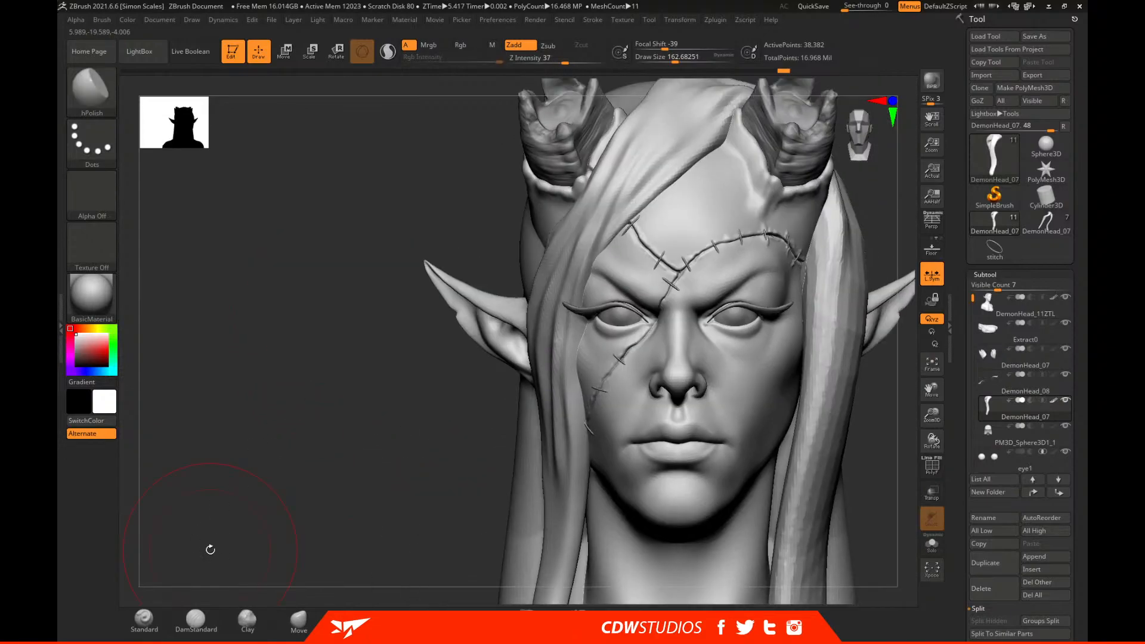
left_click(297, 621)
key("bracketright")
left_click_drag(440, 447, 537, 447)
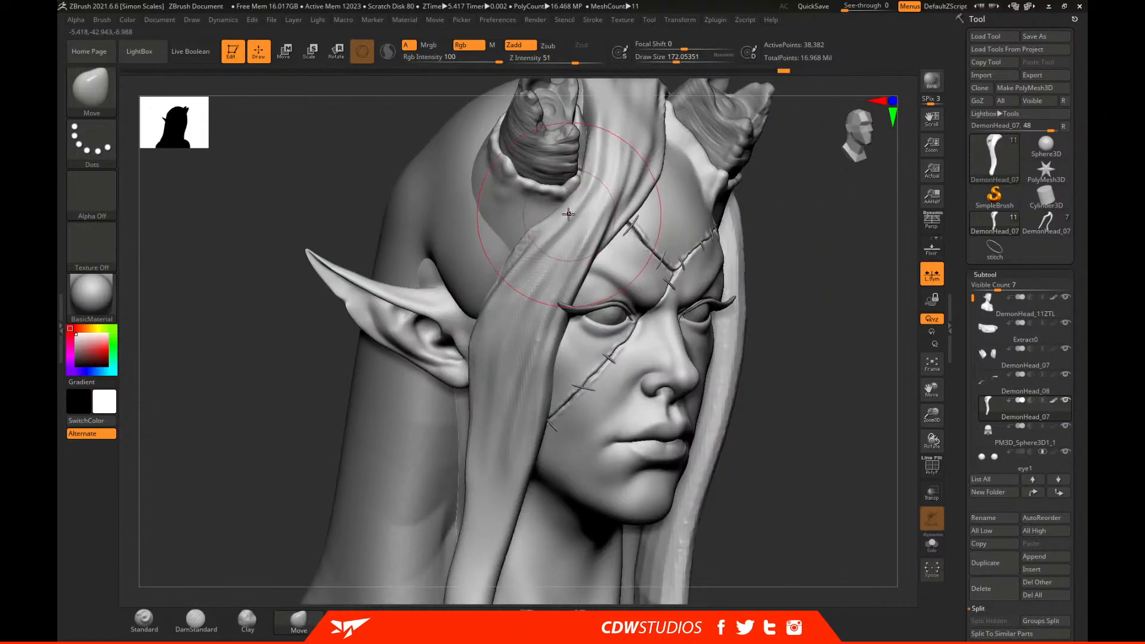
left_click_drag(858, 291, 628, 215)
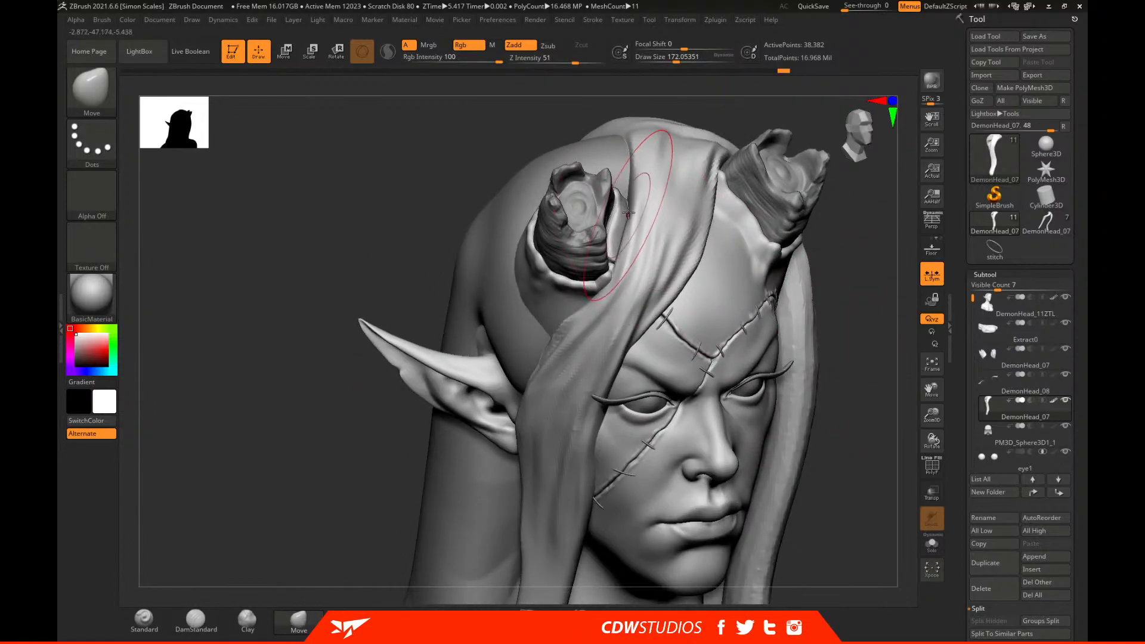
left_click_drag(889, 284, 841, 280)
key("space")
left_click_drag(715, 217, 709, 217)
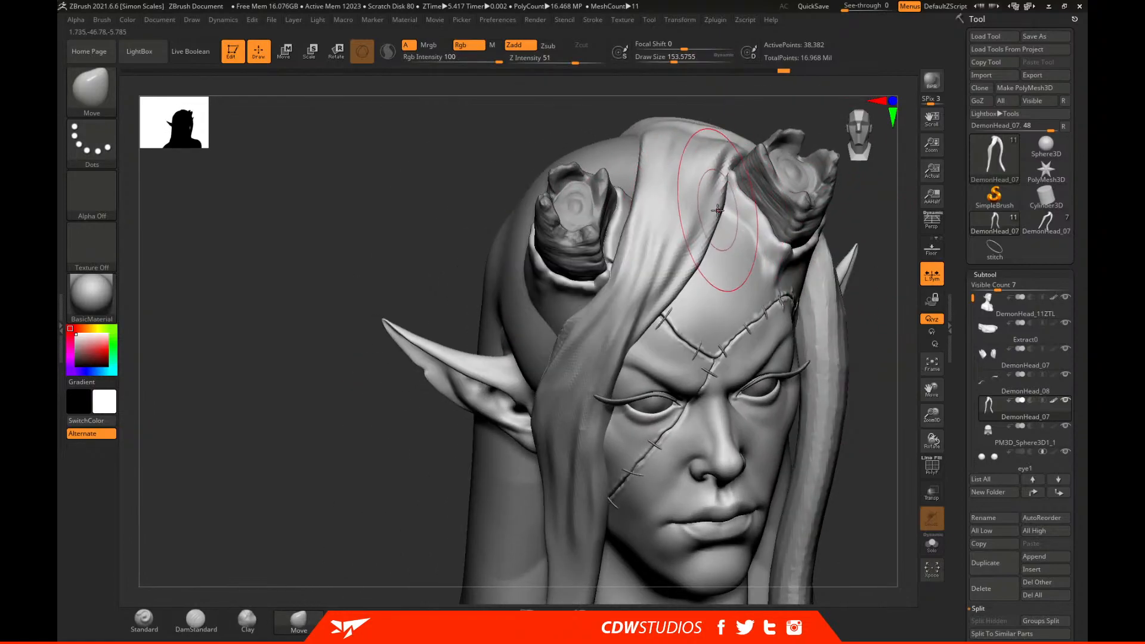
left_click_drag(655, 330, 662, 317)
left_click_drag(884, 305, 817, 298)
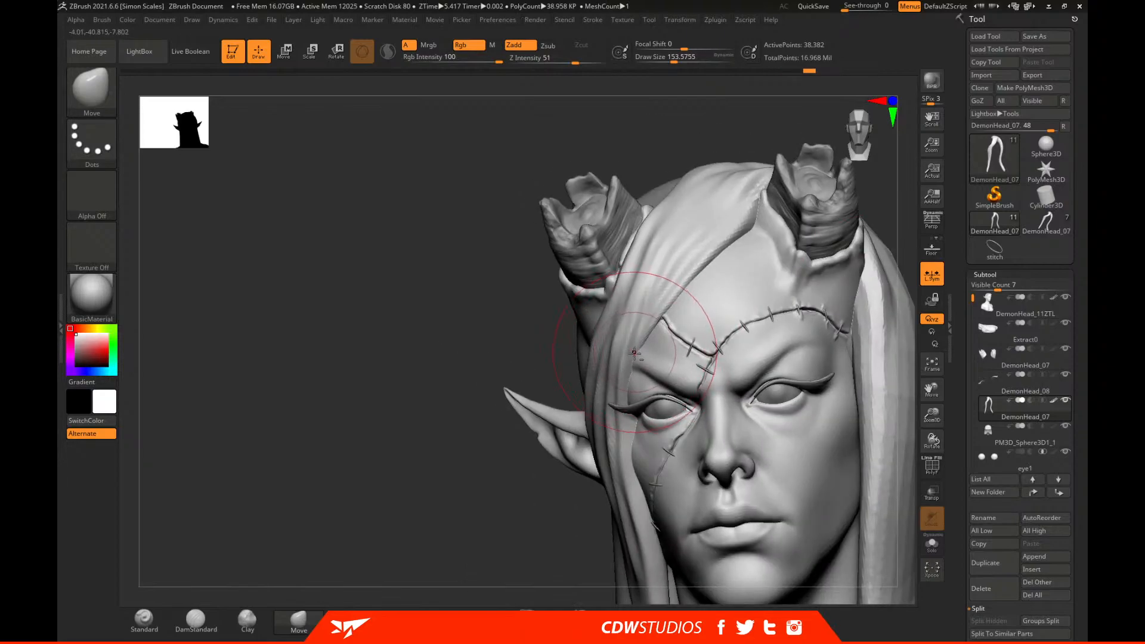
Select the head subtool, set the Move draw size to about 124 and examine the whole bust from the front.
left_click(634, 363, "alt")
mouse_move(510, 507)
left_mouse_down()
mouse_move(874, 255)
mouse_move(733, 302)
mouse_move(691, 286)
left_mouse_up()
key("space")
mouse_move(894, 245)
left_mouse_down("alt")
mouse_move(872, 301)
mouse_move(856, 294)
mouse_move(816, 126)
left_mouse_up("alt")
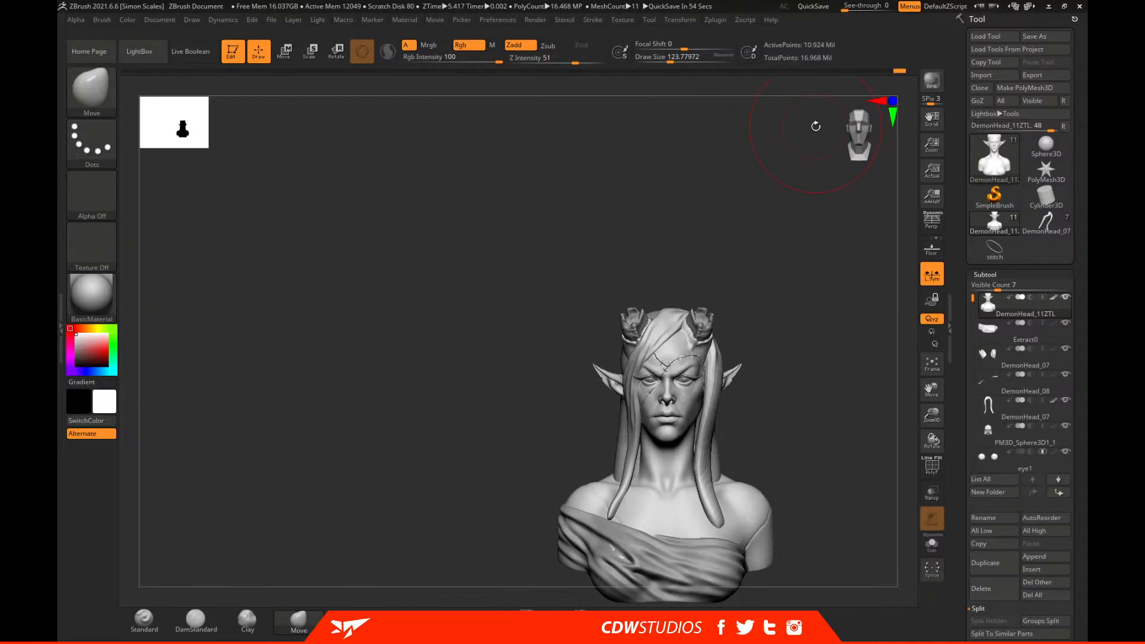
left_click_drag(705, 215, 676, 138, "alt")
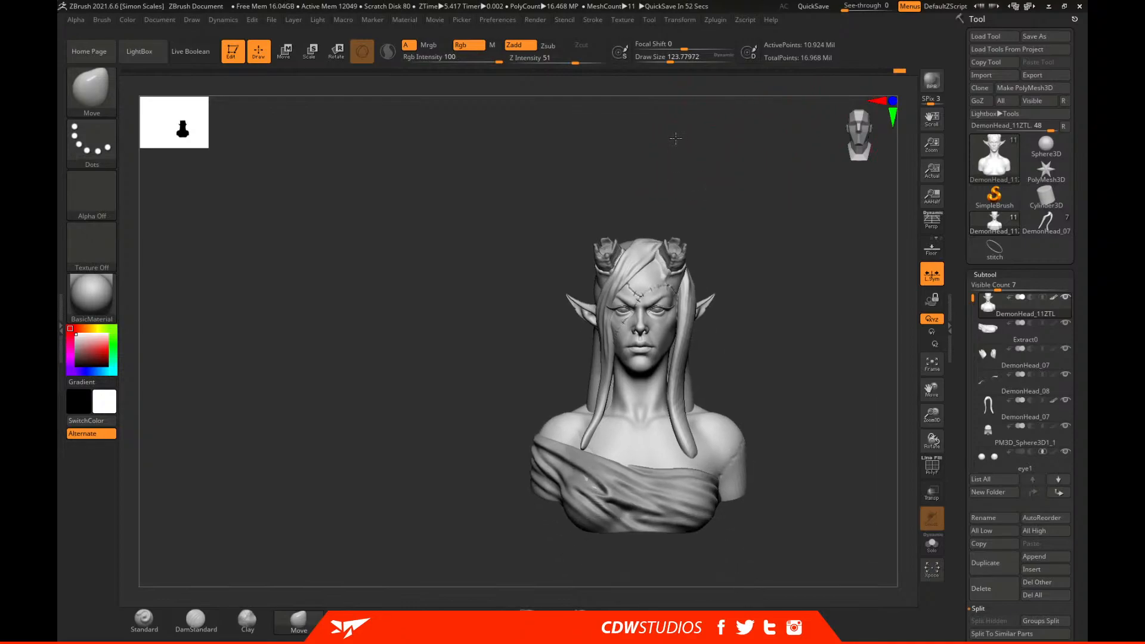
mouse_move(765, 260)
left_mouse_down("alt")
mouse_move(733, 188)
mouse_move(756, 172)
mouse_move(771, 242)
left_mouse_up("alt")
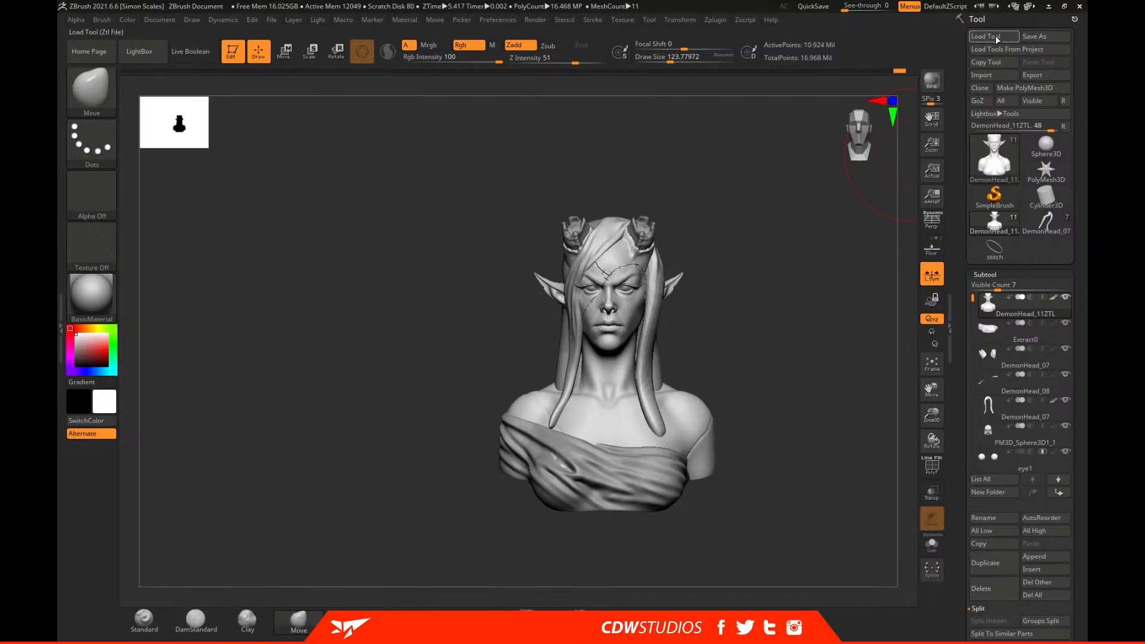
left_click(1045, 37)
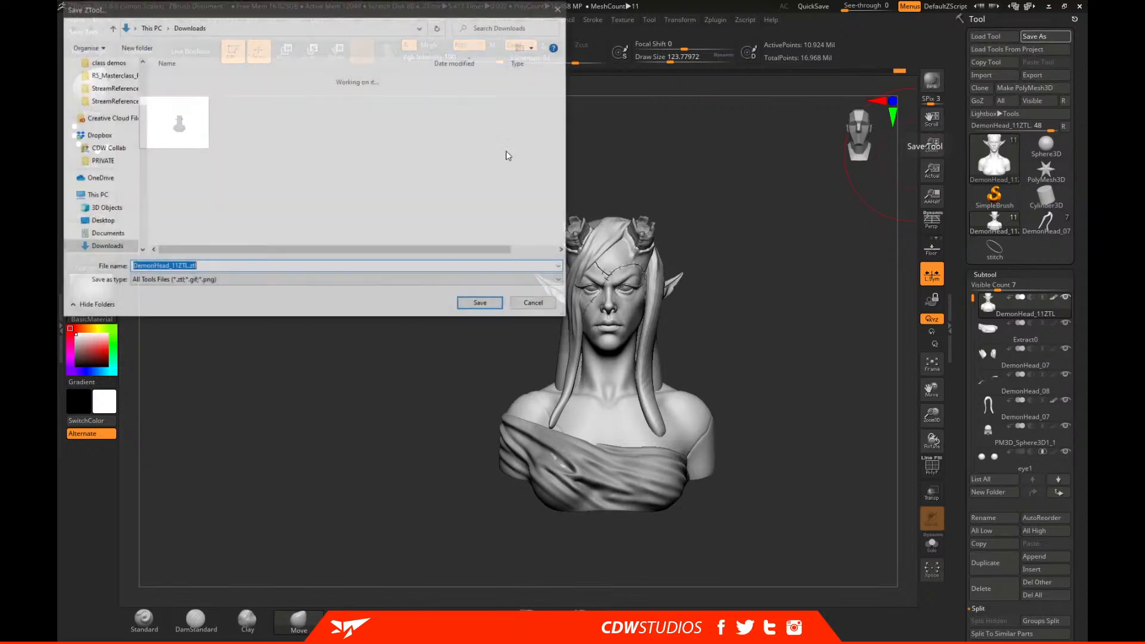
left_click(559, 8)
left_click_drag(797, 226, 799, 236, "alt")
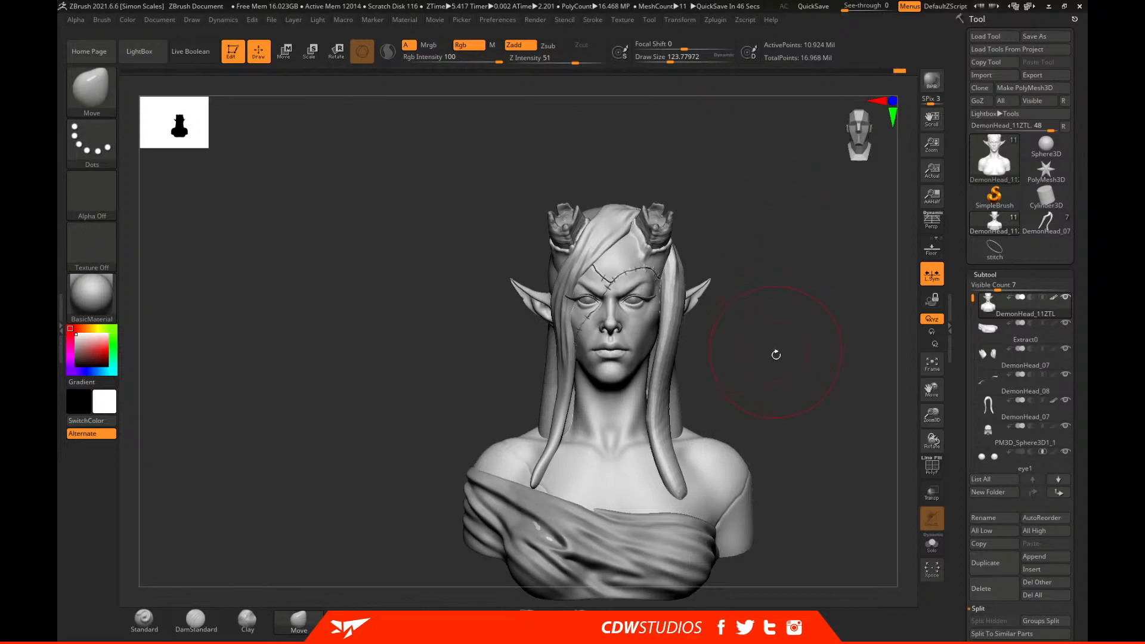
Make the front hair subtool active again and set the Move brush's draw size to about 187.
mouse_move(800, 340)
left_mouse_down()
mouse_move(721, 358)
mouse_move(686, 346)
mouse_move(644, 362)
left_mouse_up()
left_click(634, 379, "alt")
key("space")
mouse_move(754, 352)
left_mouse_down()
mouse_move(680, 334)
mouse_move(869, 286)
left_mouse_up()
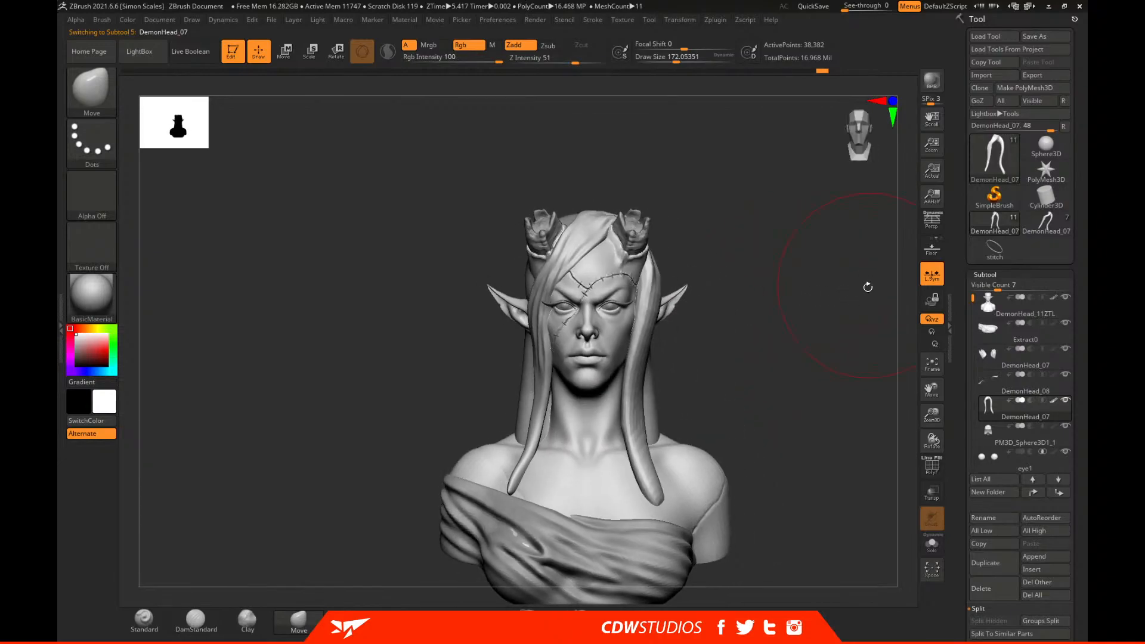
key("space")
left_click_drag(650, 303, 655, 303)
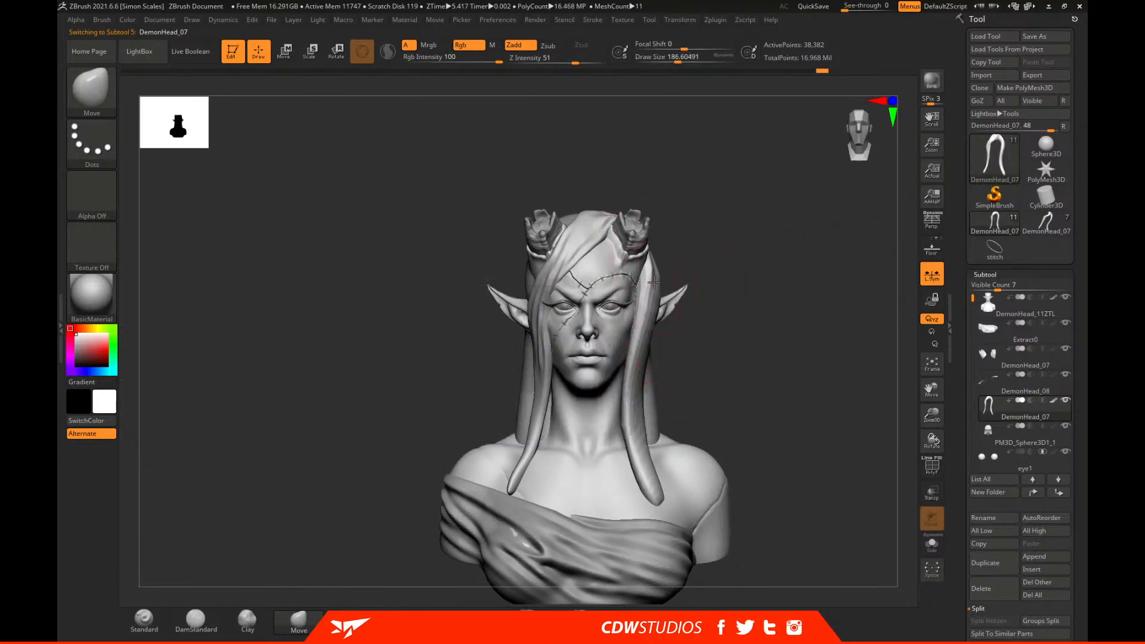
Load the earlier version DemonHead_09.ZTL from the StreamReference folder on USB Drive (E:).
left_click(995, 35)
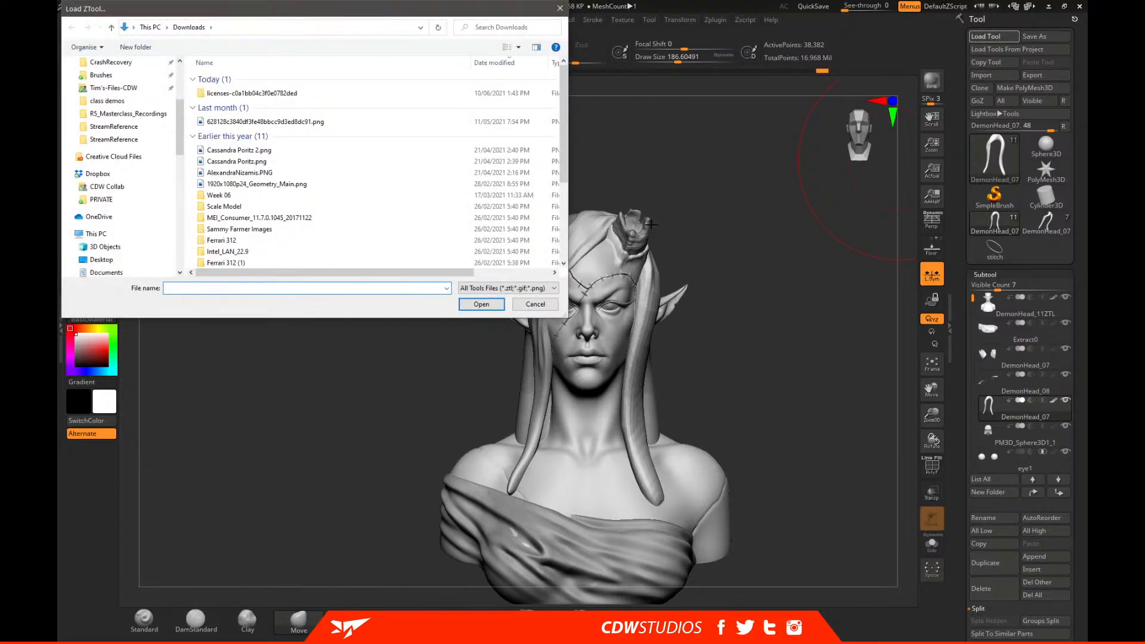
scroll(141, 204, "up", 2)
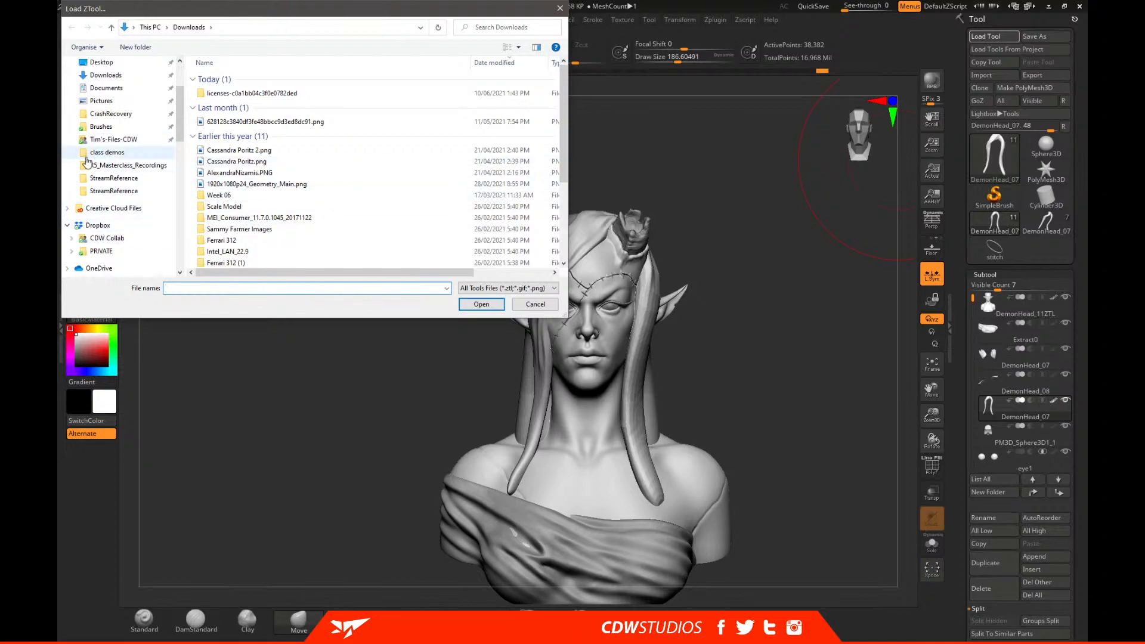
scroll(101, 228, "down", 1)
left_click(95, 259)
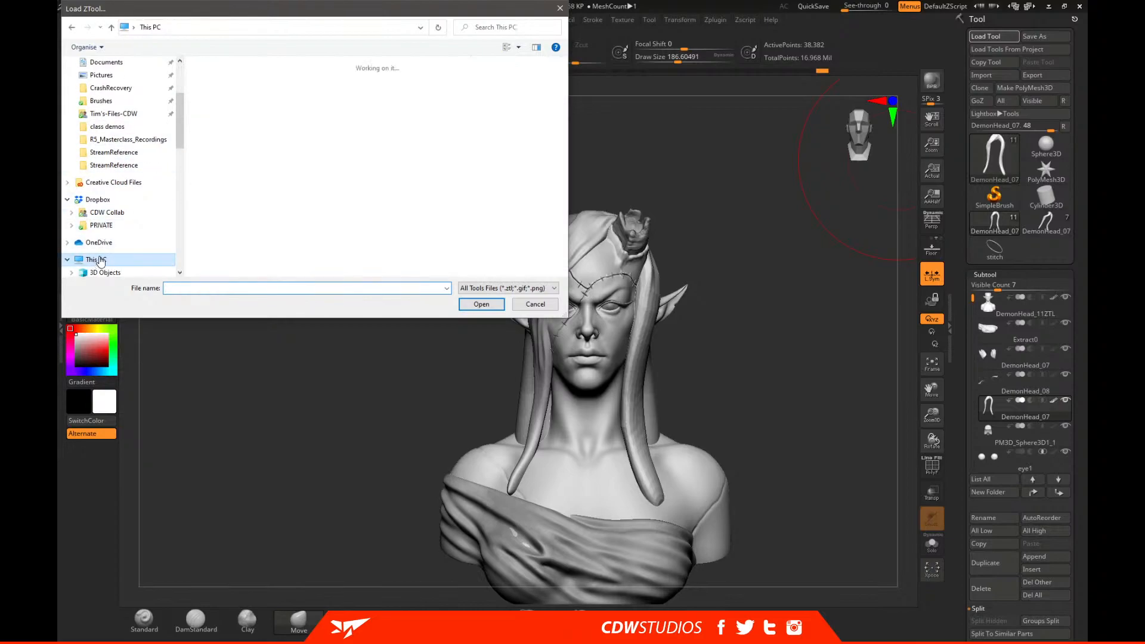
scroll(358, 232, "down", 1)
double_click(245, 218)
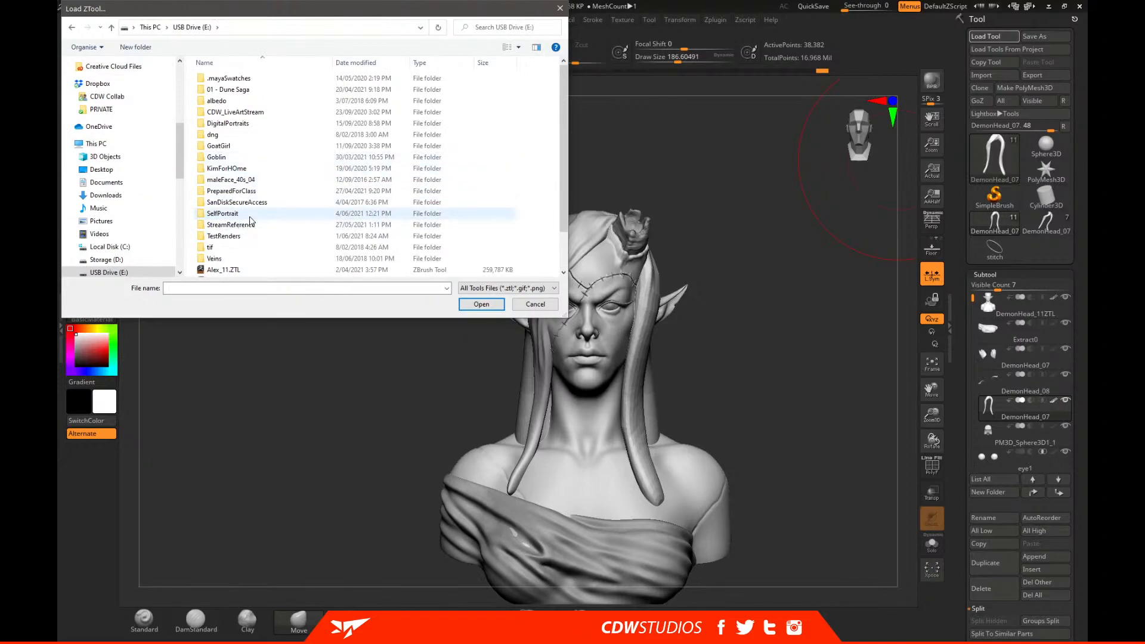
double_click(249, 225)
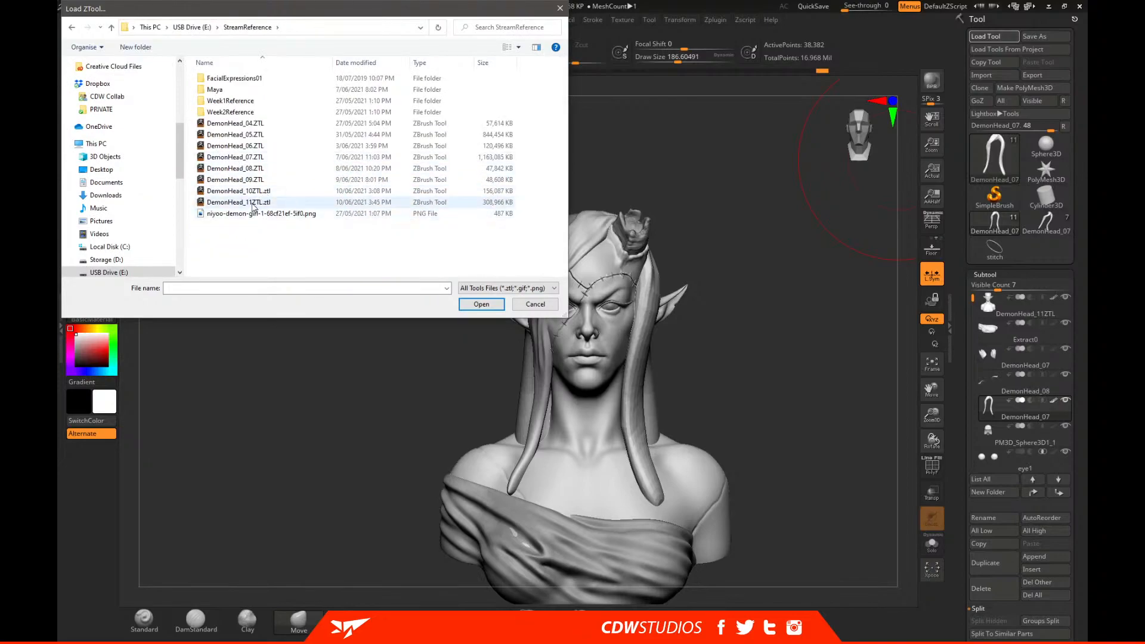
left_click(253, 192)
left_click(255, 181)
double_click(255, 181)
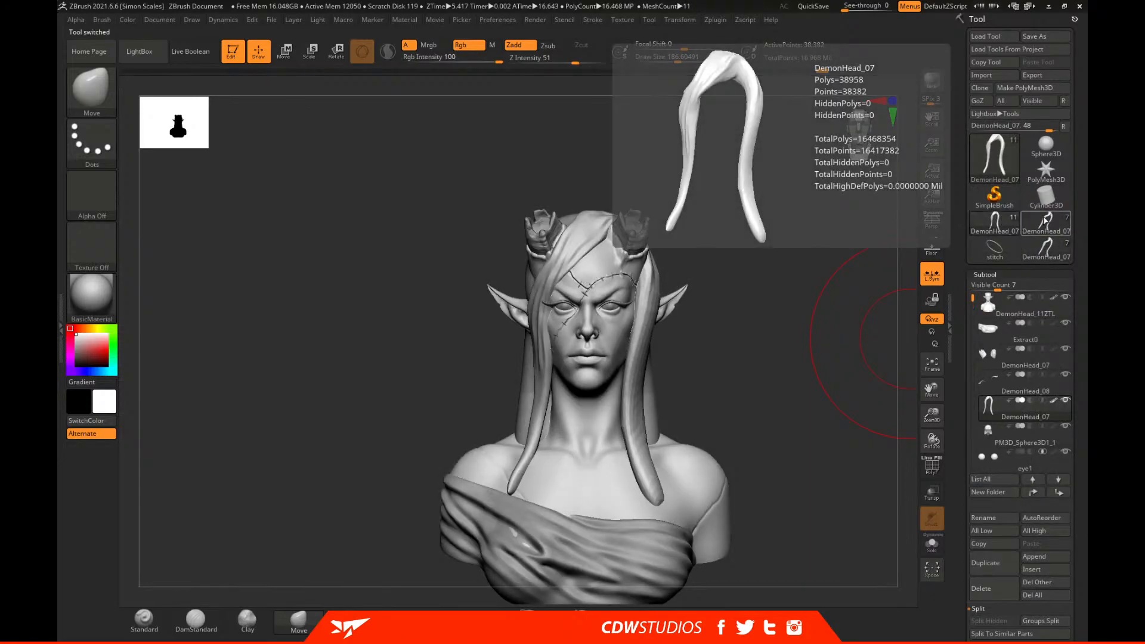
Compare the earlier DemonHead_09 bust with the stitched version from the front by switching between the two tools.
left_click(995, 203)
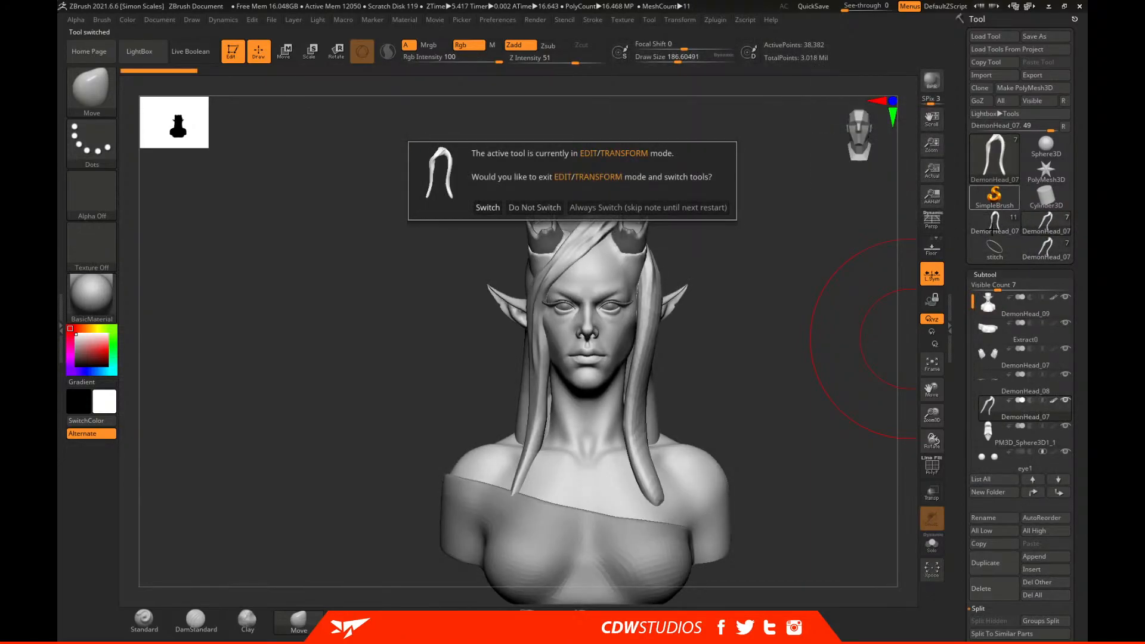
left_click(533, 207)
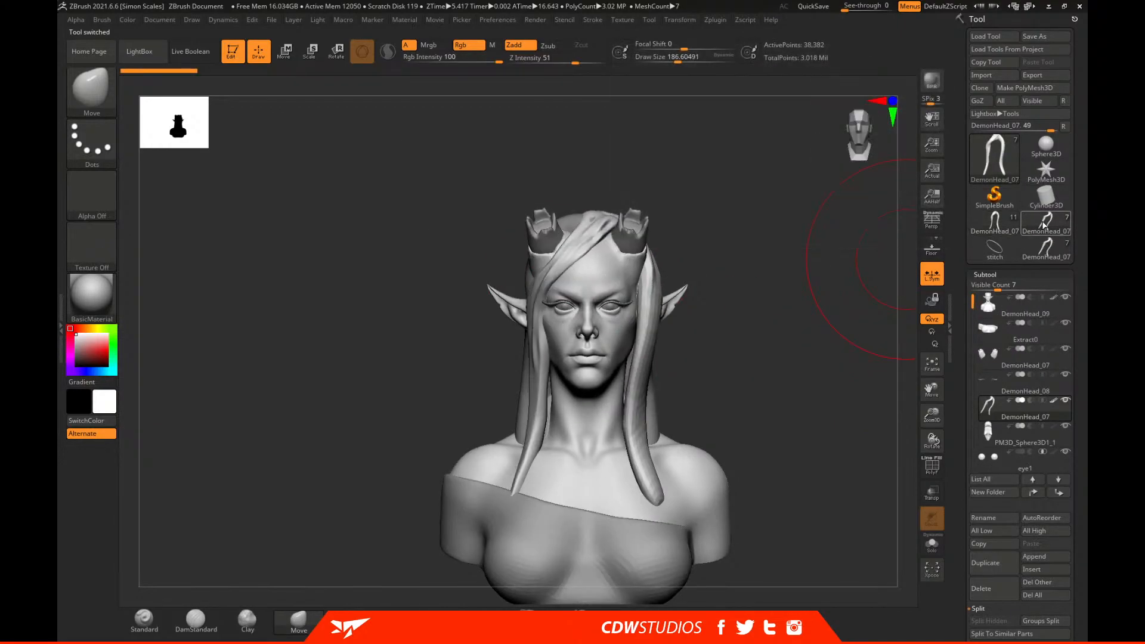
left_click(1005, 224)
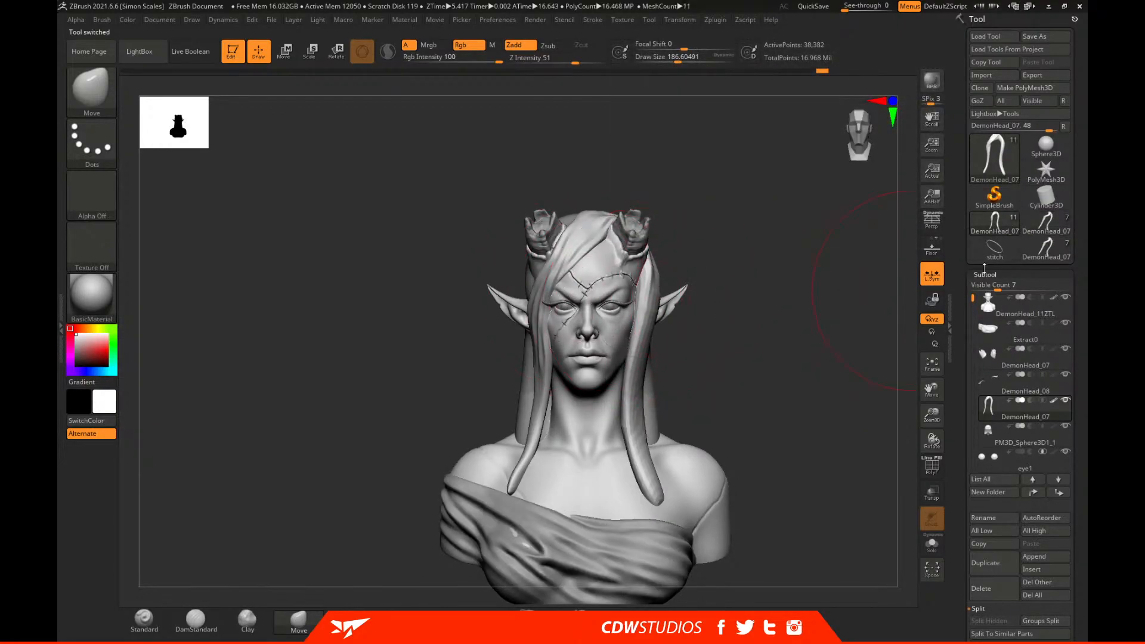
left_click(1058, 222)
left_click(1001, 225)
left_click(1049, 225)
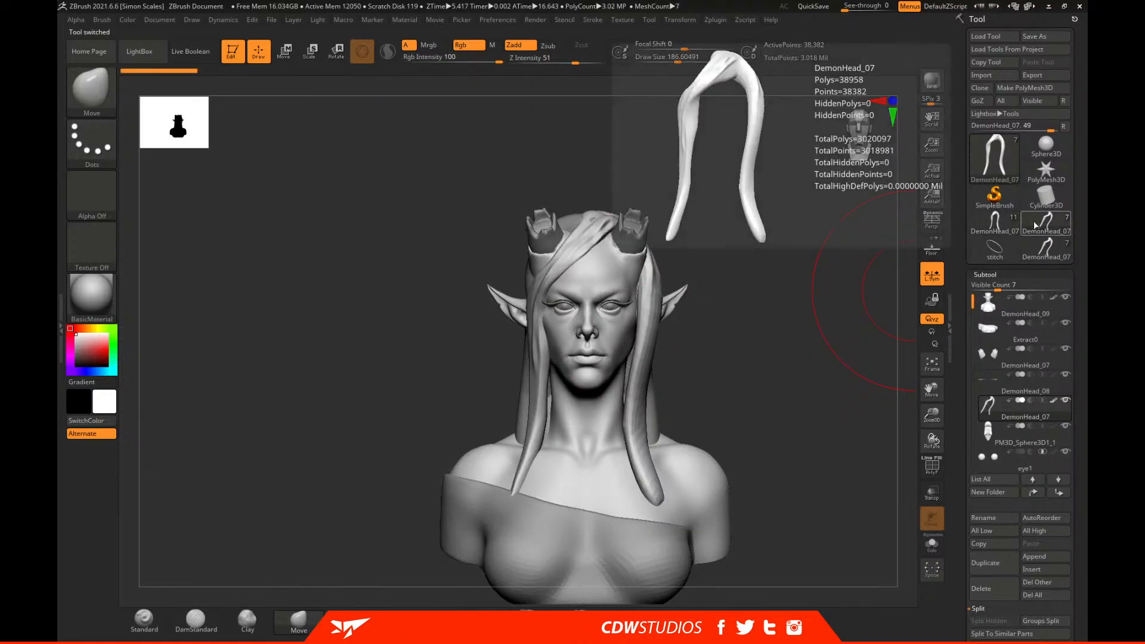
left_click(1045, 223)
left_click(1043, 222)
left_click(1042, 223)
left_click(1040, 224)
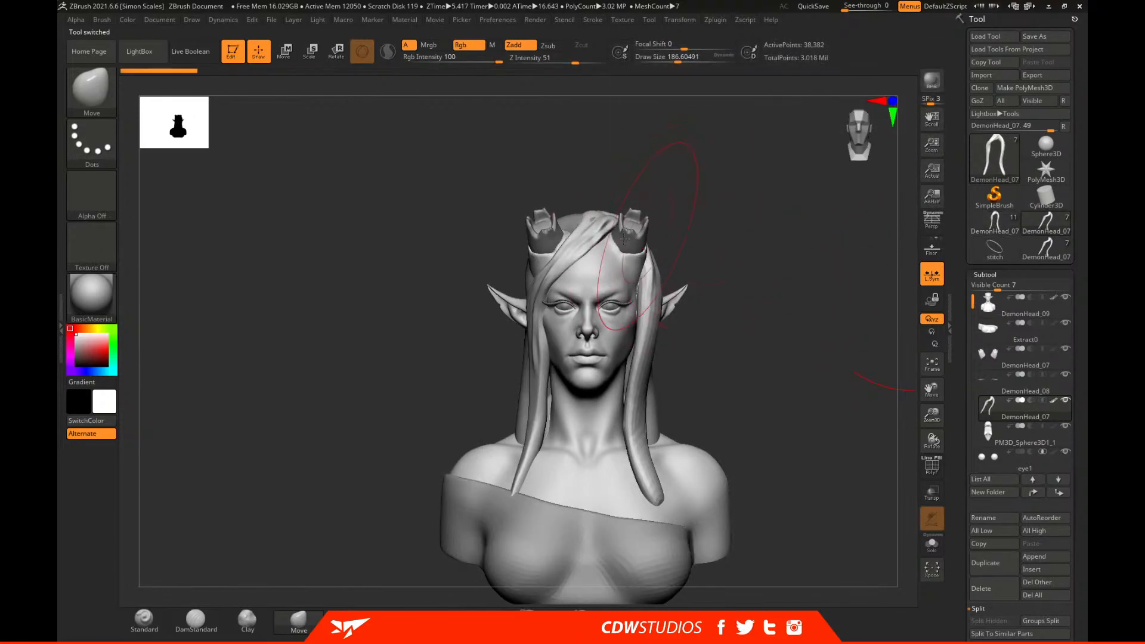
left_click(994, 225)
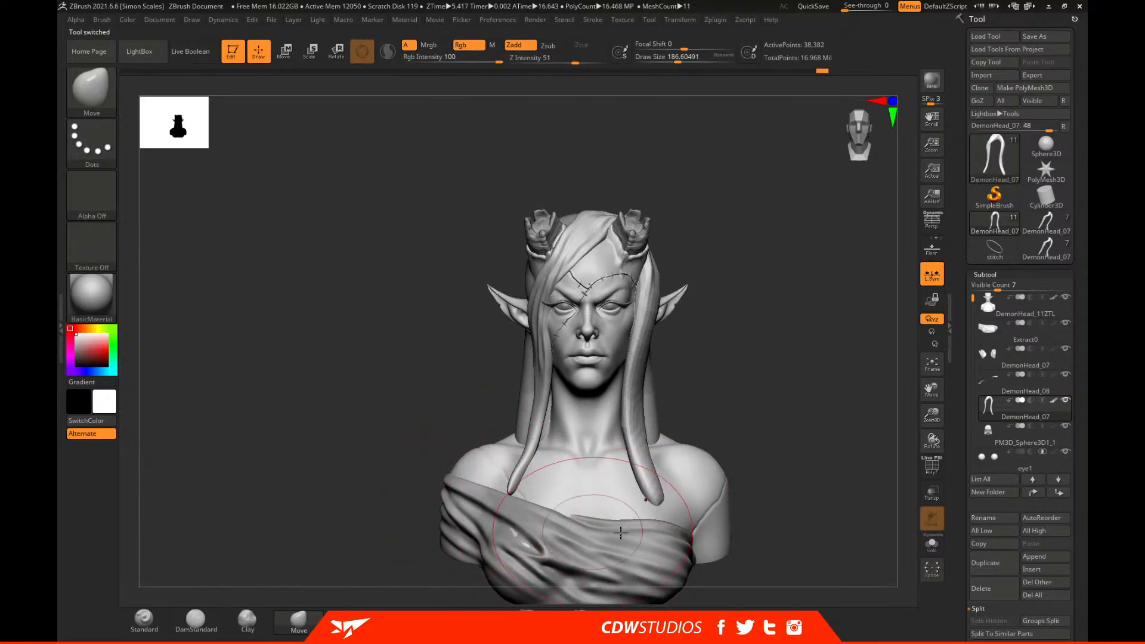
Compare the two bust versions again from a slightly angled front view, ending on the stitched one.
left_click(1041, 224)
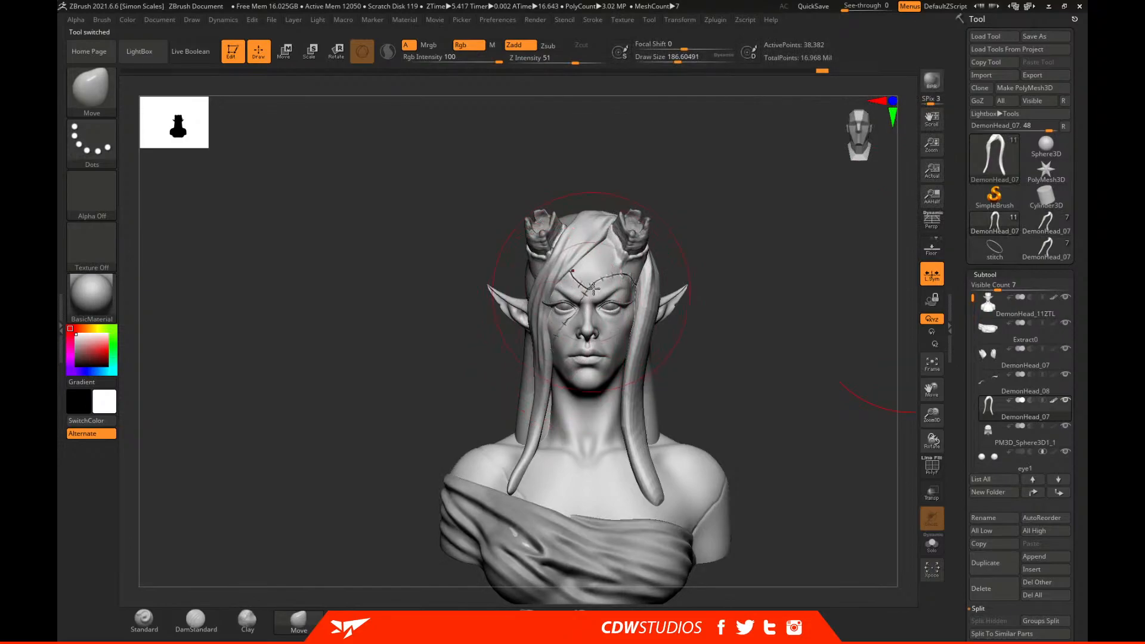
left_click_drag(835, 269, 719, 255)
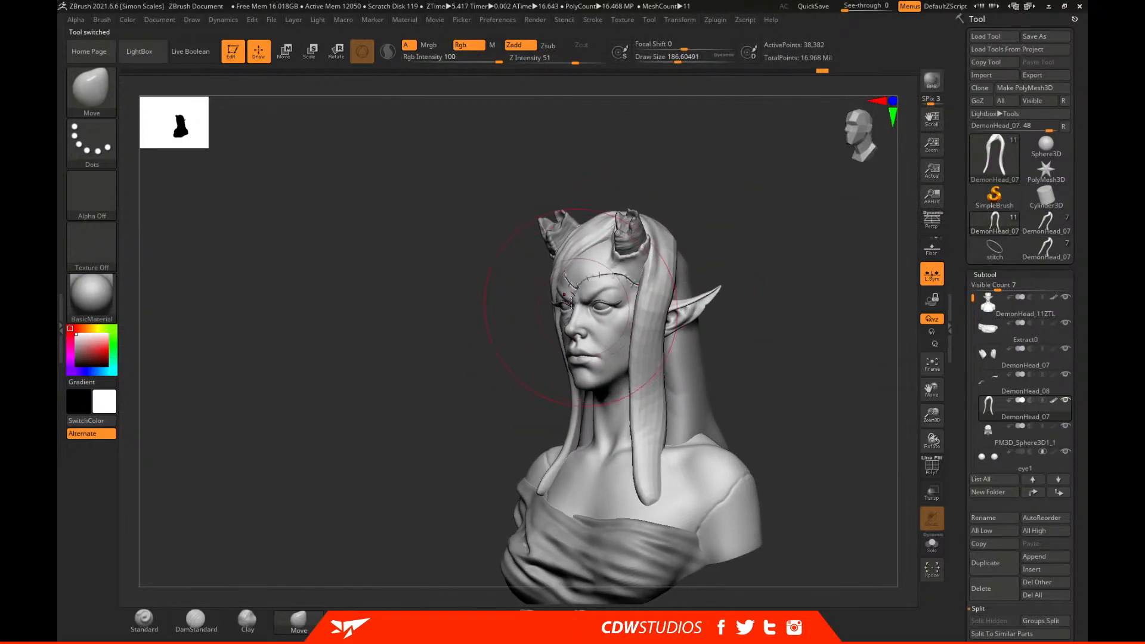
left_click_drag(817, 356, 915, 328)
left_click(1048, 226)
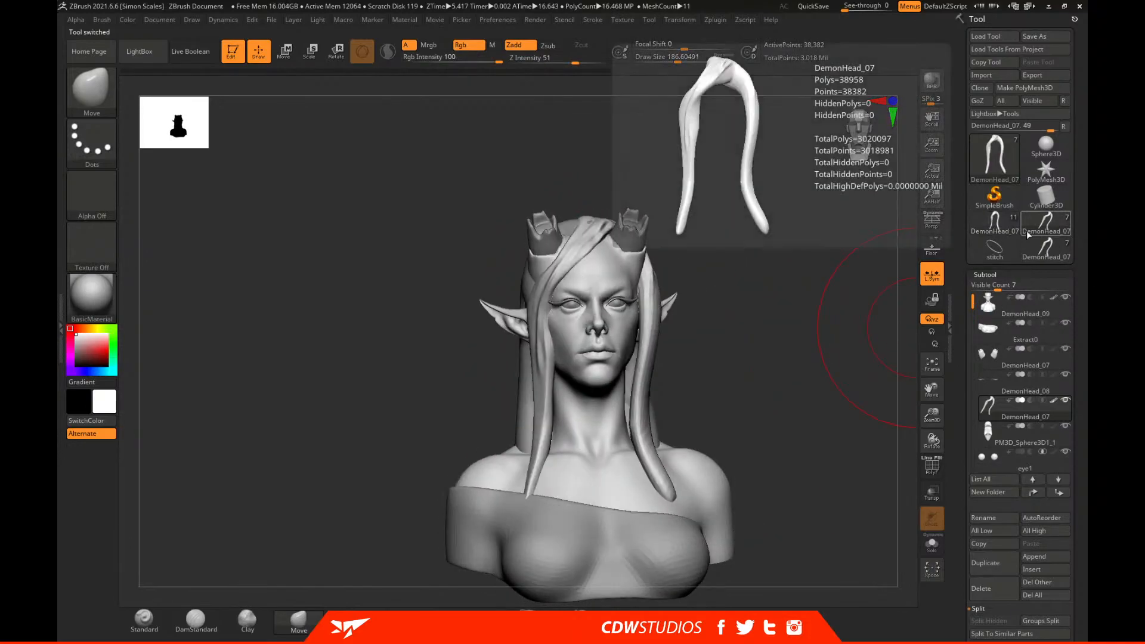
left_click(1009, 224)
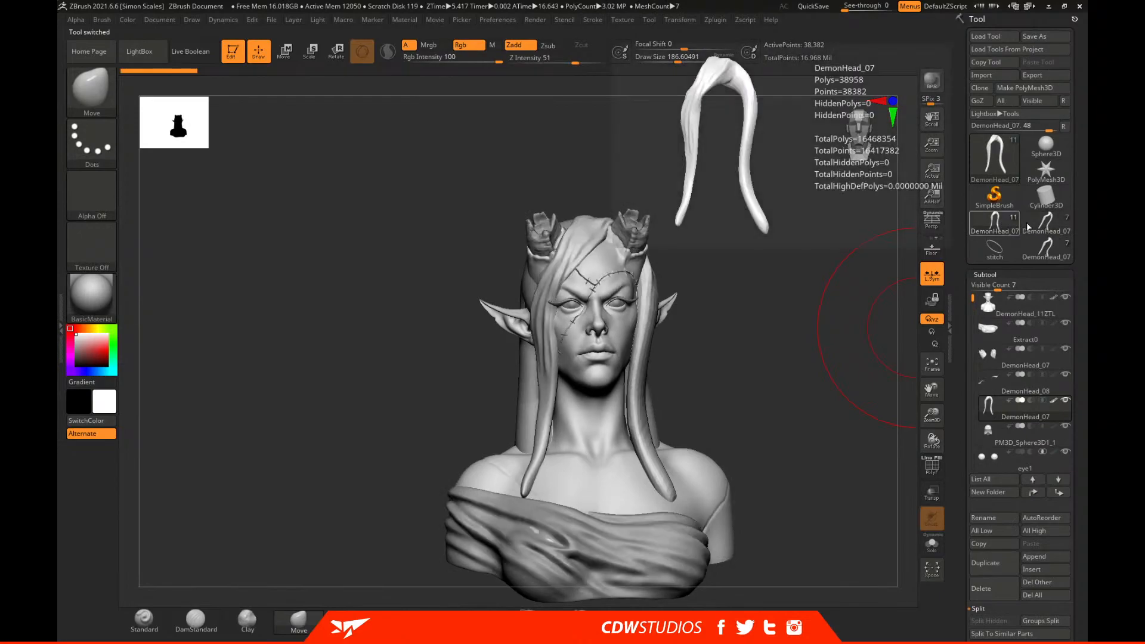
Switch to the earlier DemonHead_09 bust and back, and inspect the stitched bust from the front and a three-quarter side.
left_click(1044, 225)
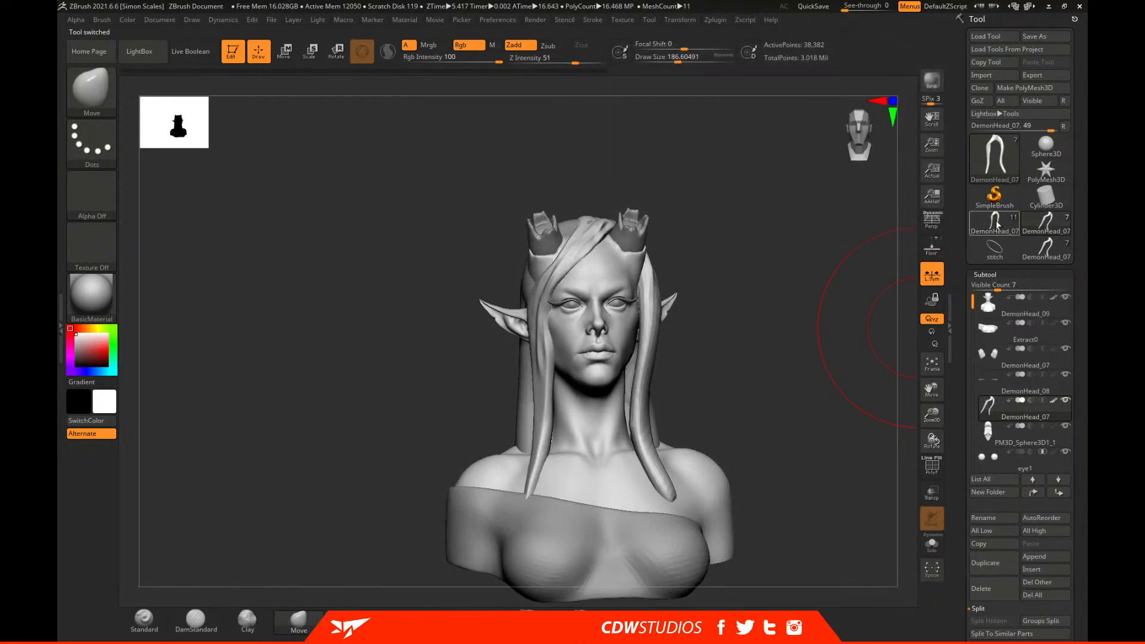
left_click(995, 224)
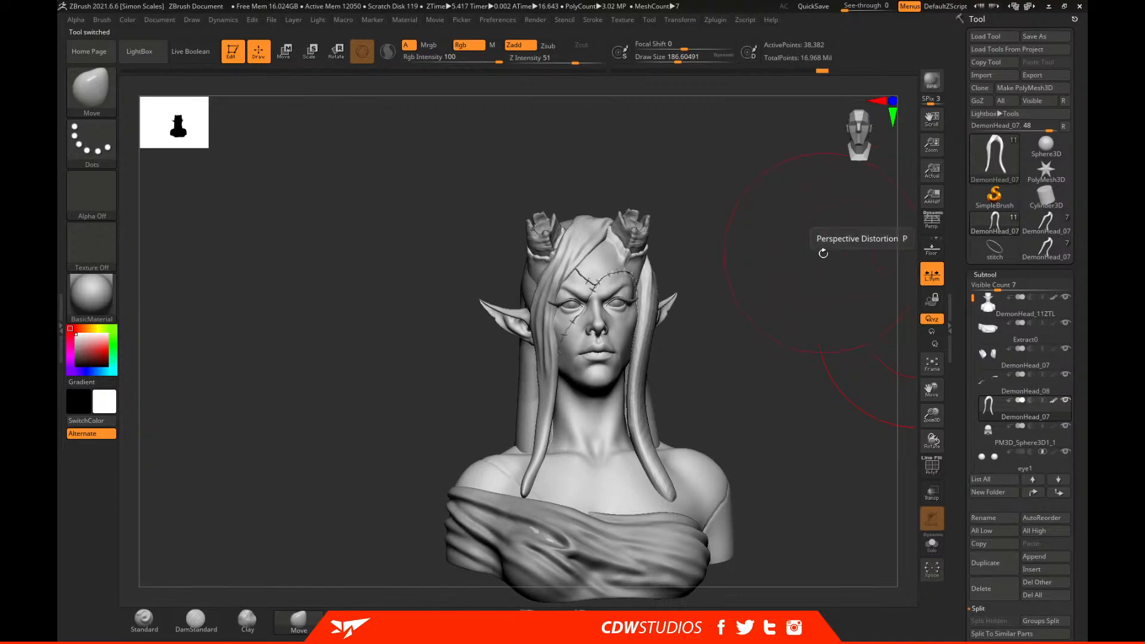
left_click_drag(823, 251, 803, 295)
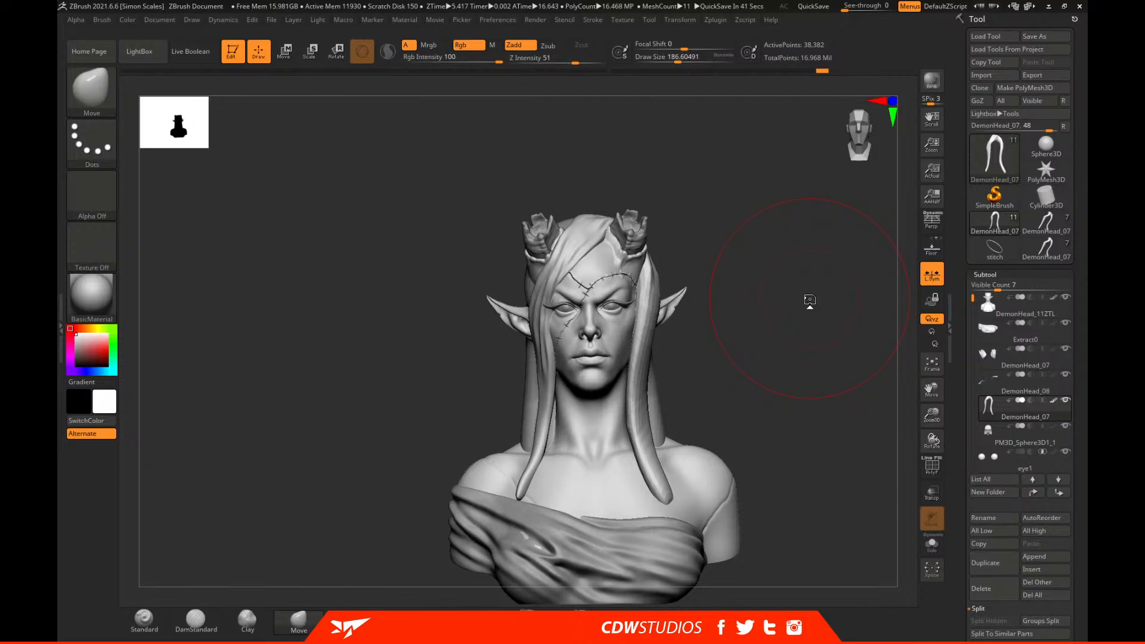
left_click_drag(778, 316, 734, 251)
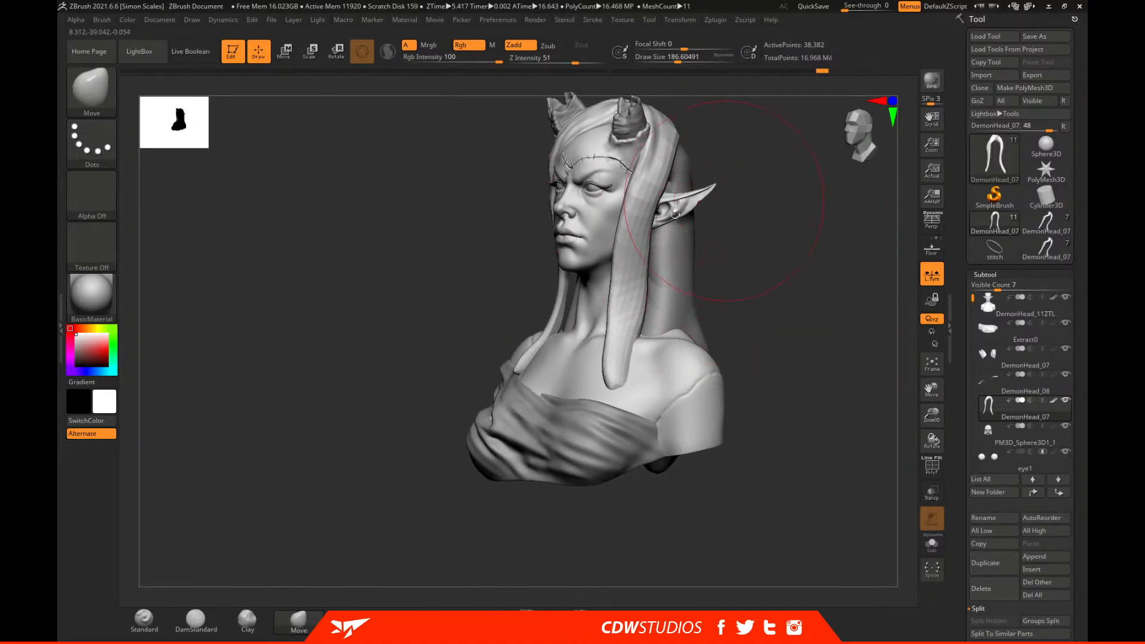
left_click_drag(776, 317, 767, 319, "shift")
Make the DemonHead_11ZTL body subtool active with its Geometry settings open, and show it alone with its polyframe.
left_click(559, 352, "alt")
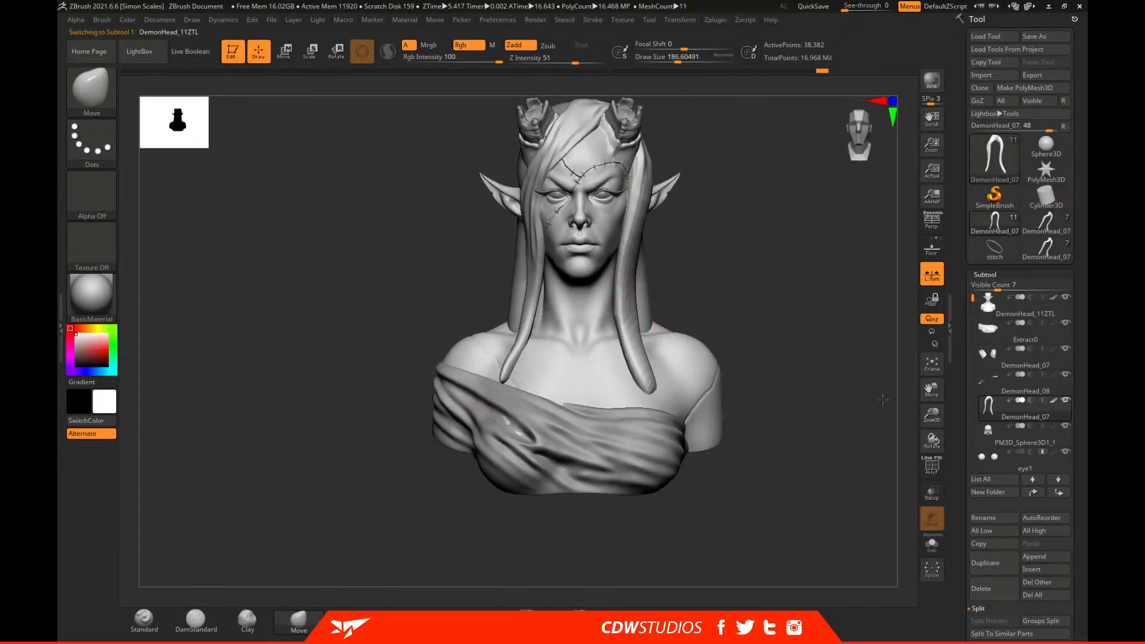
left_click(995, 274)
left_click(993, 288)
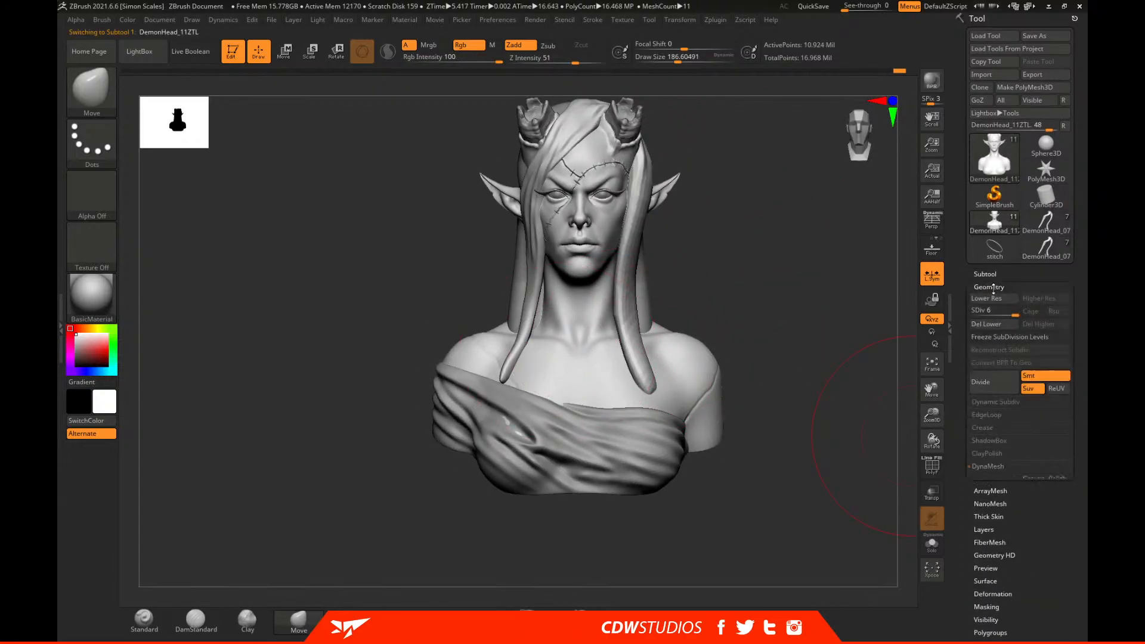
left_click(932, 468)
left_click(932, 544)
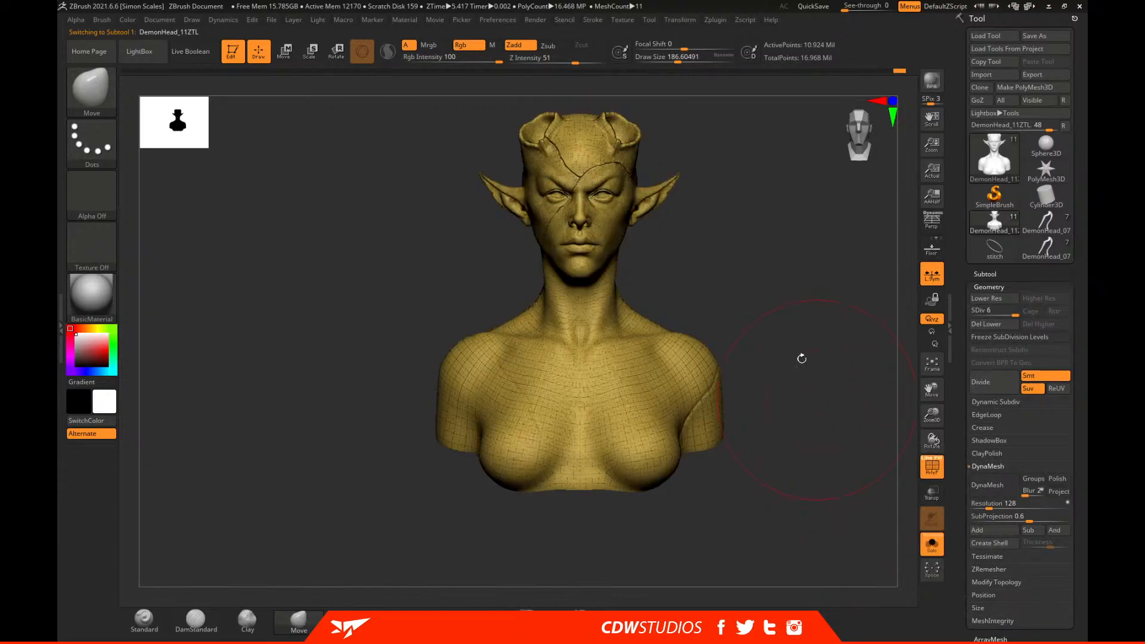
Examine the wireframe topology of the isolated head and shoulders from the side, three-quarter and front views.
key("f")
left_click_drag(835, 201, 676, 249)
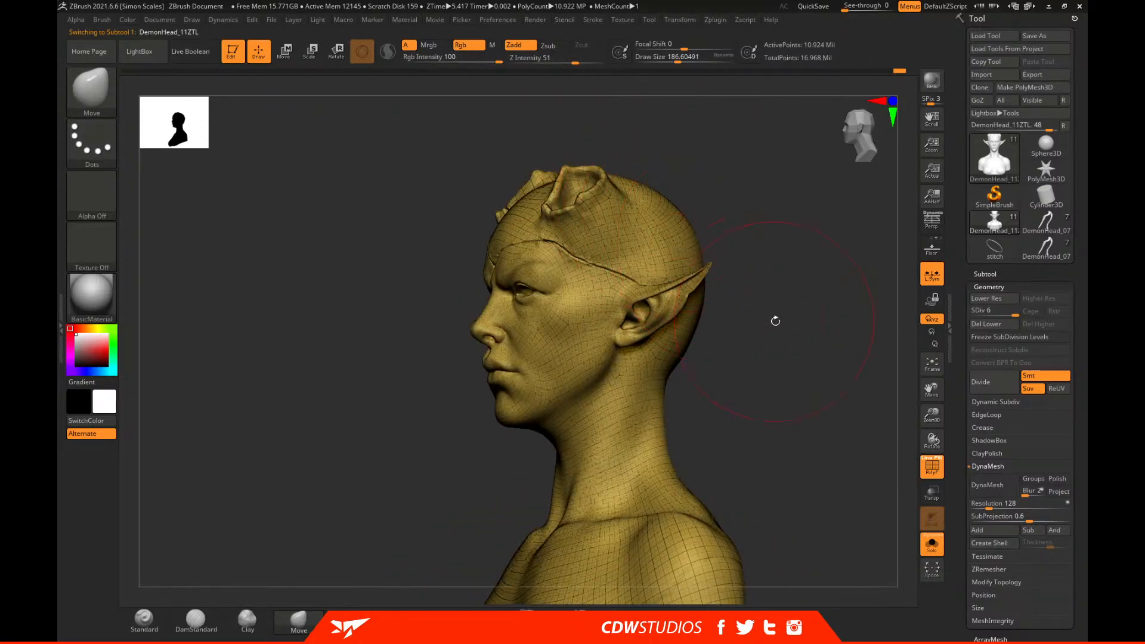
left_click_drag(777, 345, 641, 257)
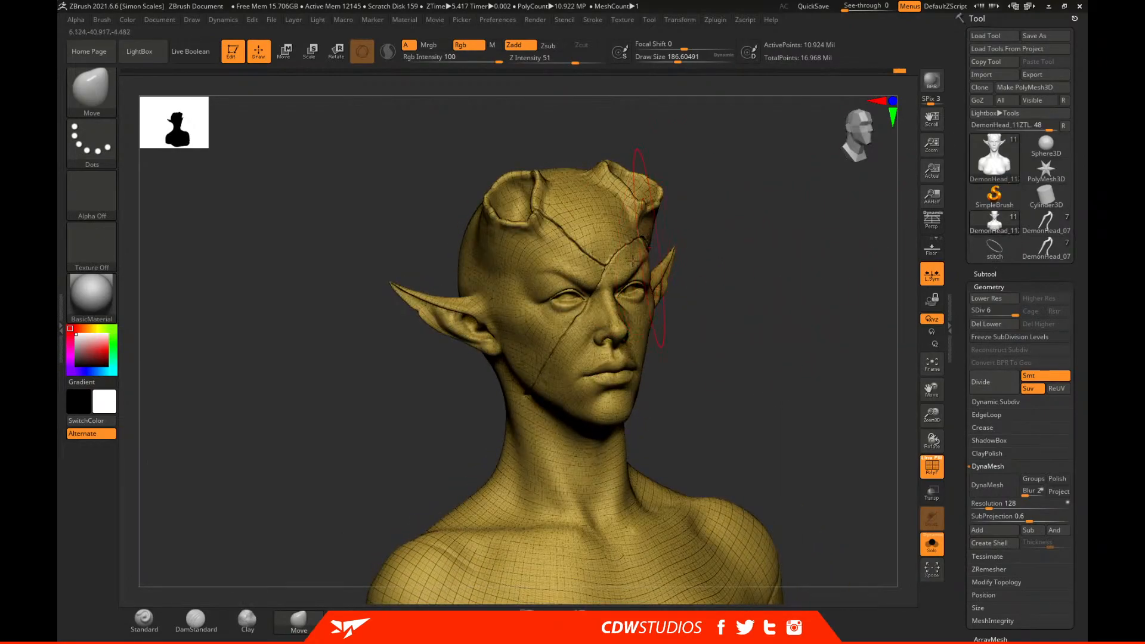
left_click_drag(805, 404, 578, 282)
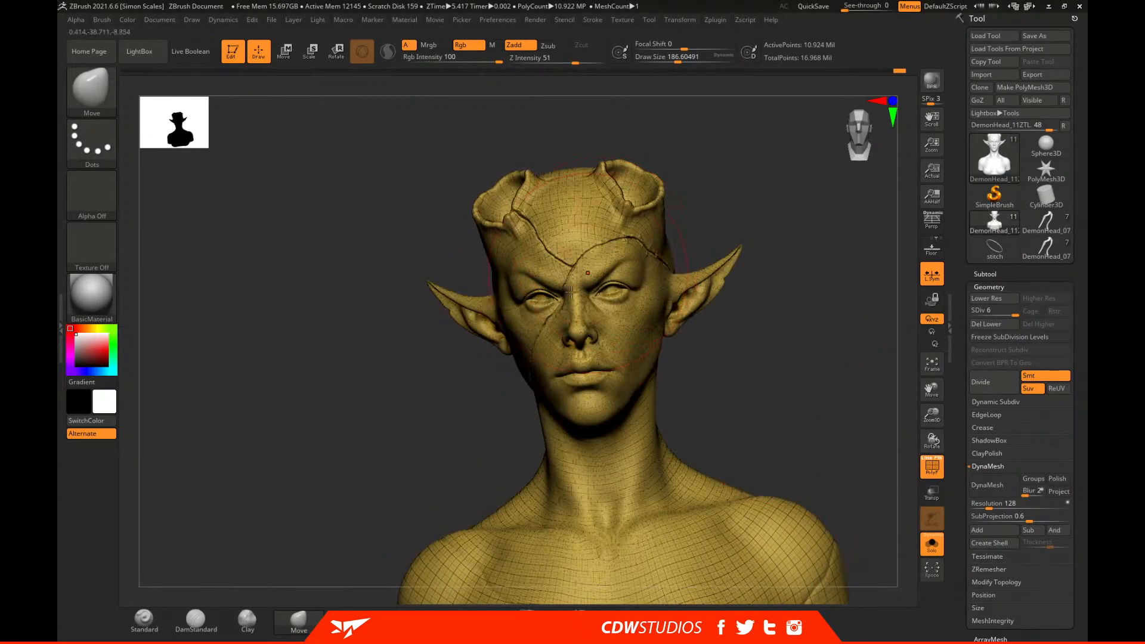
left_click(932, 467)
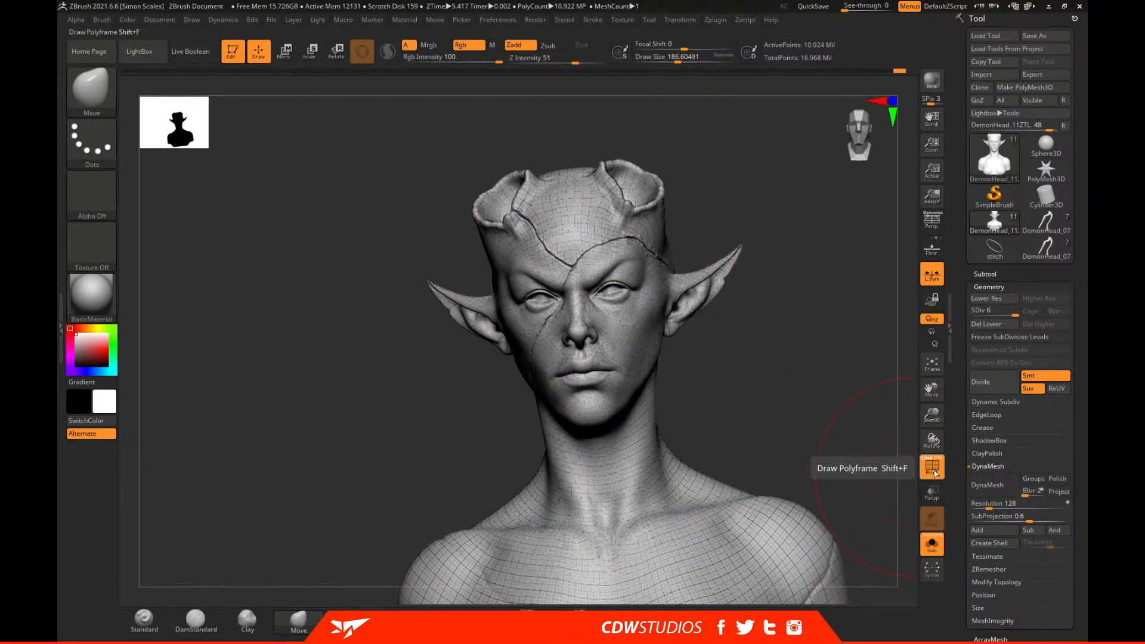
left_click(931, 467)
left_click_drag(781, 456, 737, 469)
left_click_drag(805, 401, 725, 396)
Hide the polyframe, check the bare body's cracks from the front, and turn Solo off to show all subtools.
left_click(937, 473)
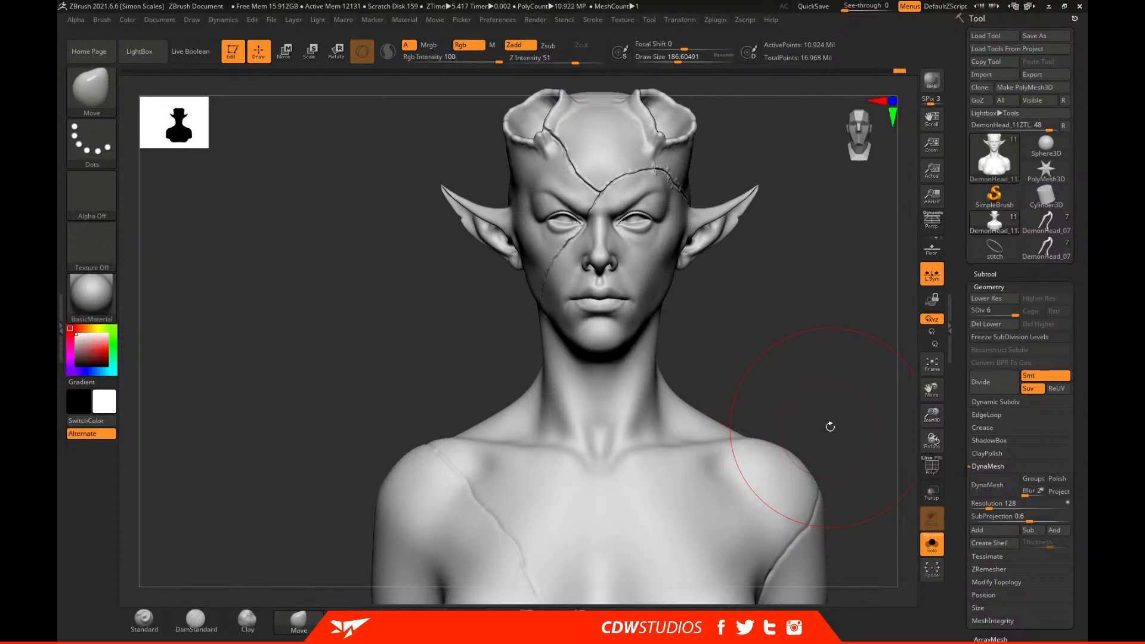
mouse_move(797, 334)
left_mouse_down()
mouse_move(787, 340)
mouse_move(810, 347)
mouse_move(804, 339)
left_mouse_up()
left_click(931, 544)
left_click_drag(745, 412, 739, 338, "alt")
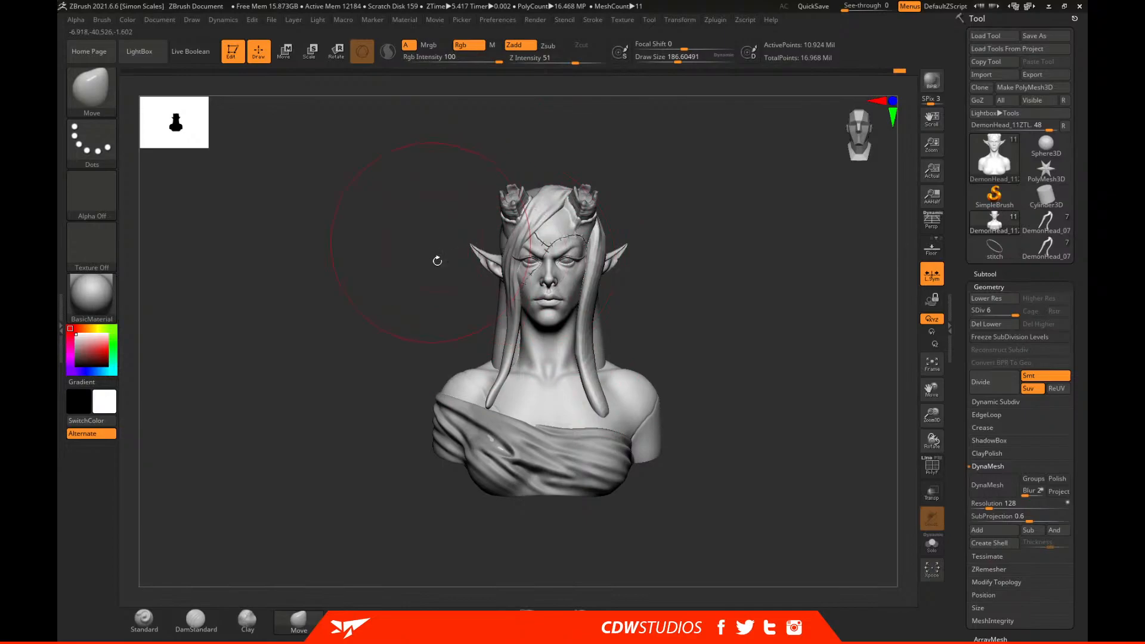
Review the complete bust with its hair, horns, stitches and draped cloth from the front and both three-quarter sides.
mouse_move(712, 308)
left_mouse_down()
mouse_move(657, 219)
mouse_move(686, 247)
mouse_move(785, 248)
mouse_move(754, 266)
mouse_move(698, 261)
mouse_move(764, 261)
mouse_move(724, 251)
left_mouse_up()
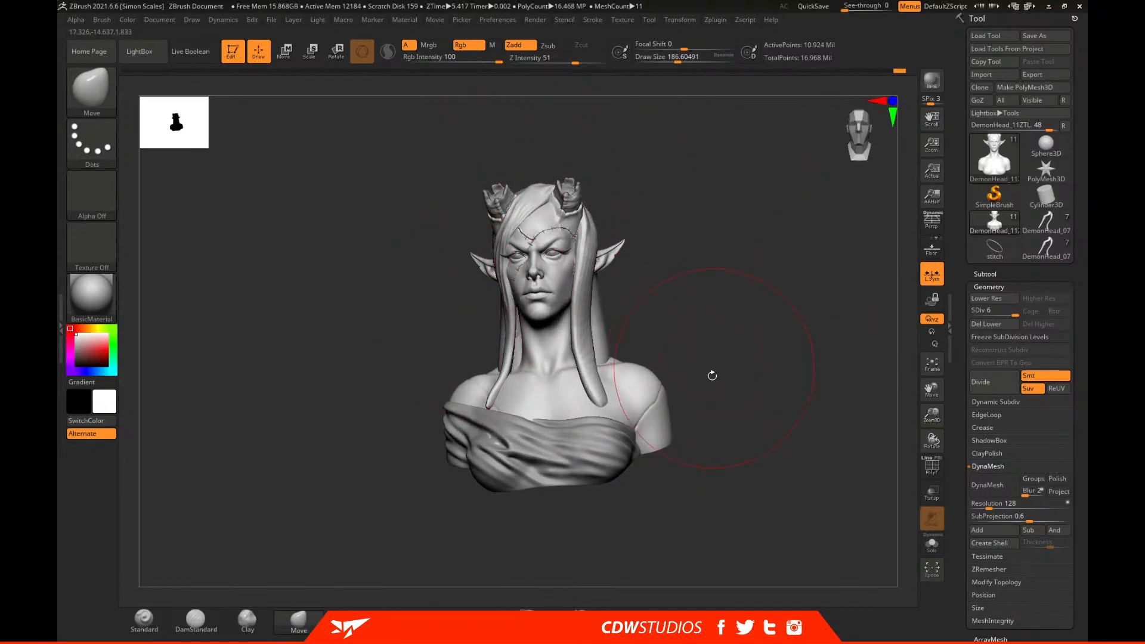
left_click_drag(713, 335, 506, 356)
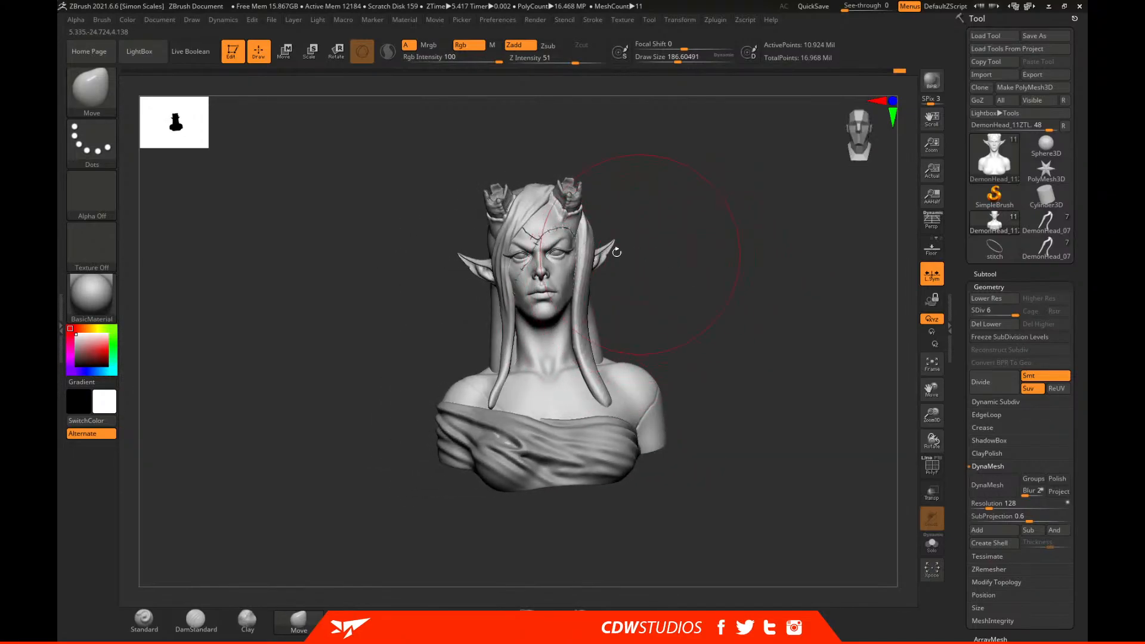
left_click_drag(729, 209, 718, 233)
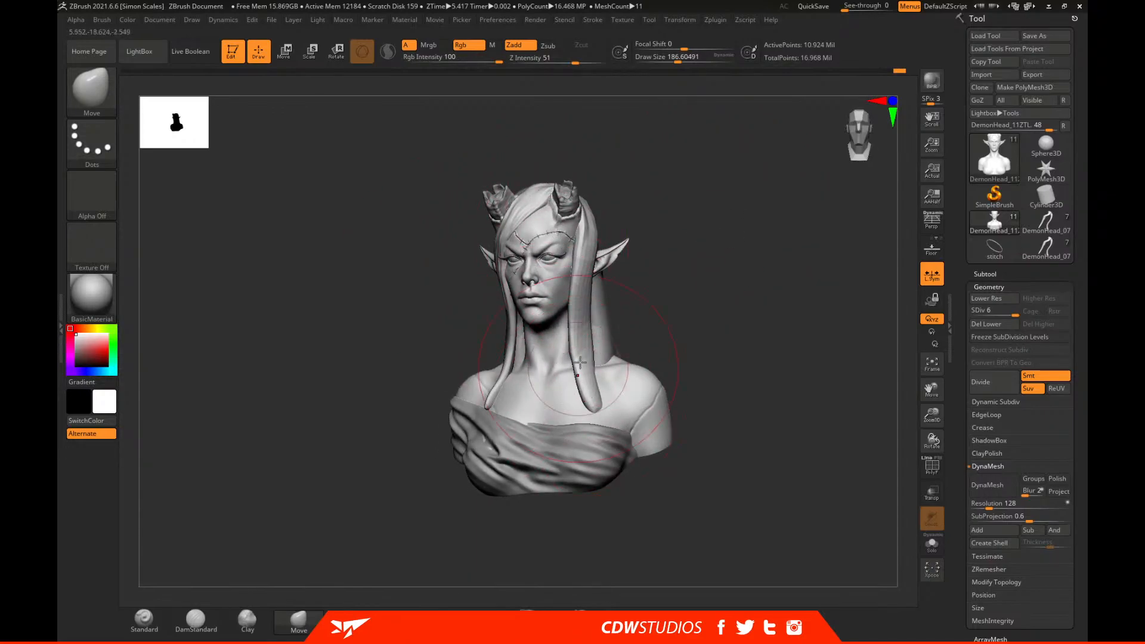
left_click_drag(456, 286, 540, 219)
left_click_drag(754, 349, 674, 260)
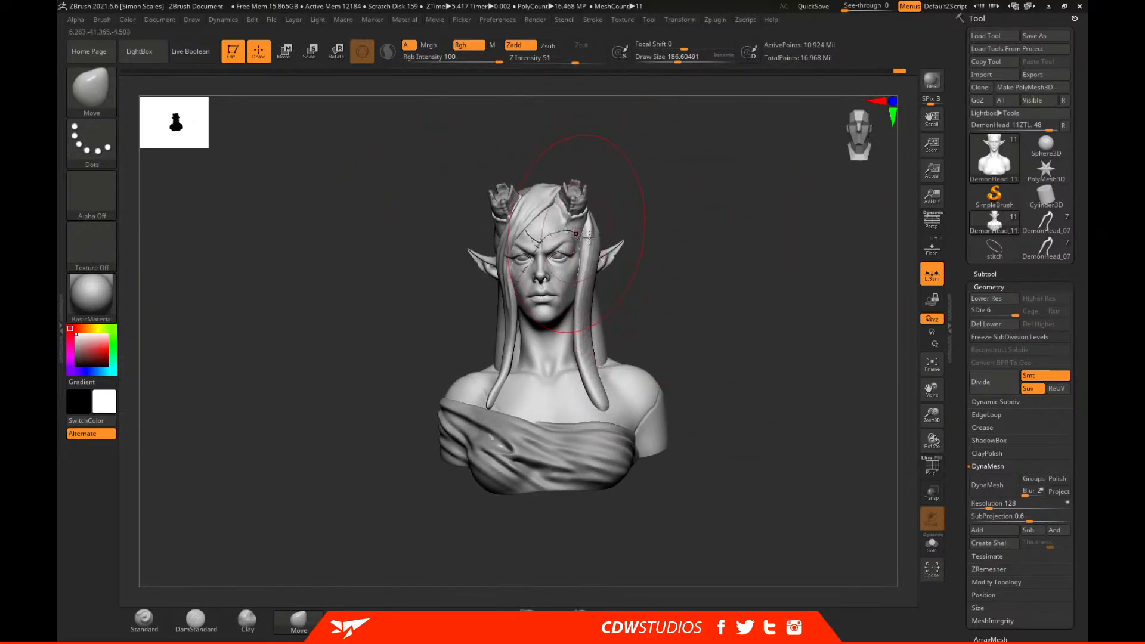
mouse_move(703, 324)
left_mouse_down()
mouse_move(618, 321)
mouse_move(659, 313)
mouse_move(680, 297)
mouse_move(668, 286)
left_mouse_up()
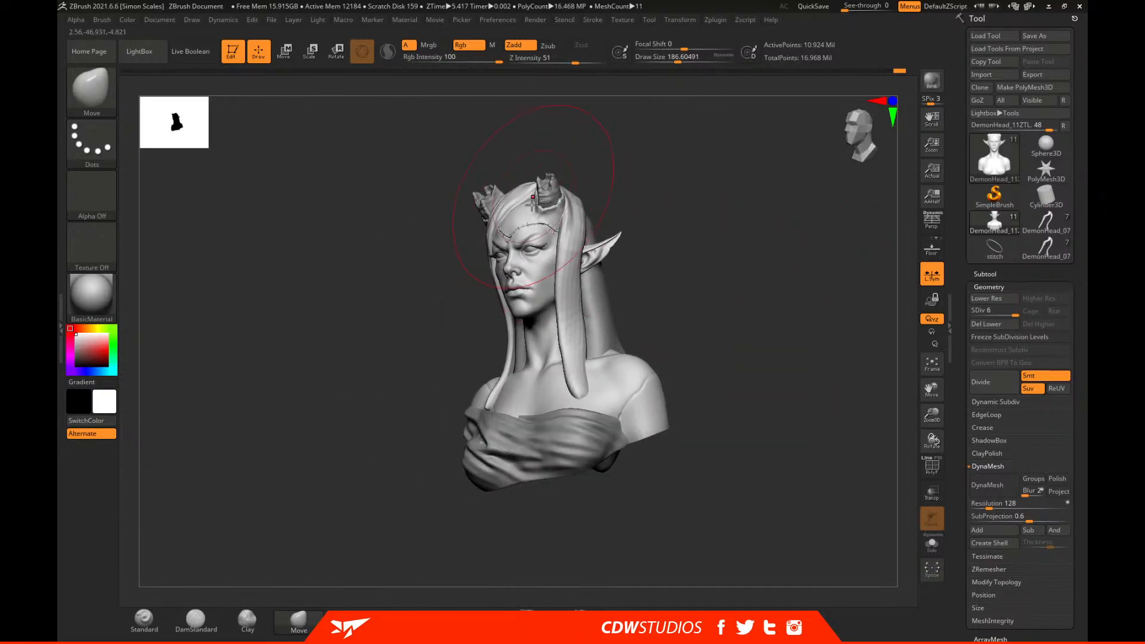
left_click_drag(702, 226, 620, 236)
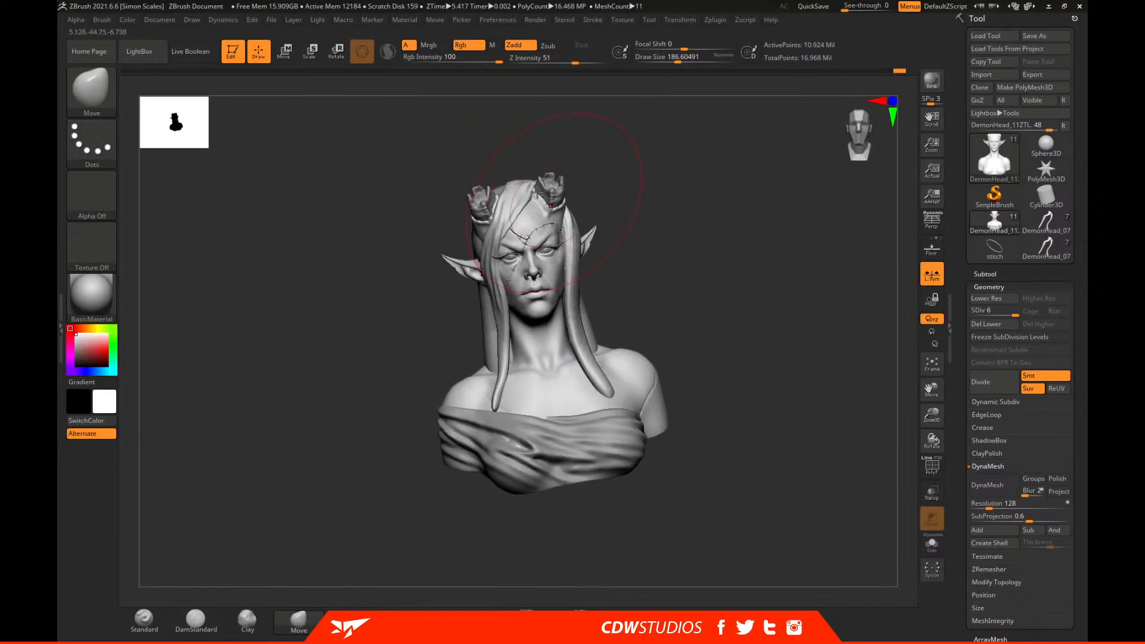
left_click_drag(718, 276, 703, 263)
mouse_move(732, 308)
left_mouse_down()
mouse_move(746, 325)
mouse_move(823, 314)
mouse_move(716, 281)
mouse_move(735, 264)
mouse_move(744, 305)
mouse_move(795, 312)
mouse_move(761, 279)
mouse_move(765, 241)
left_mouse_up()
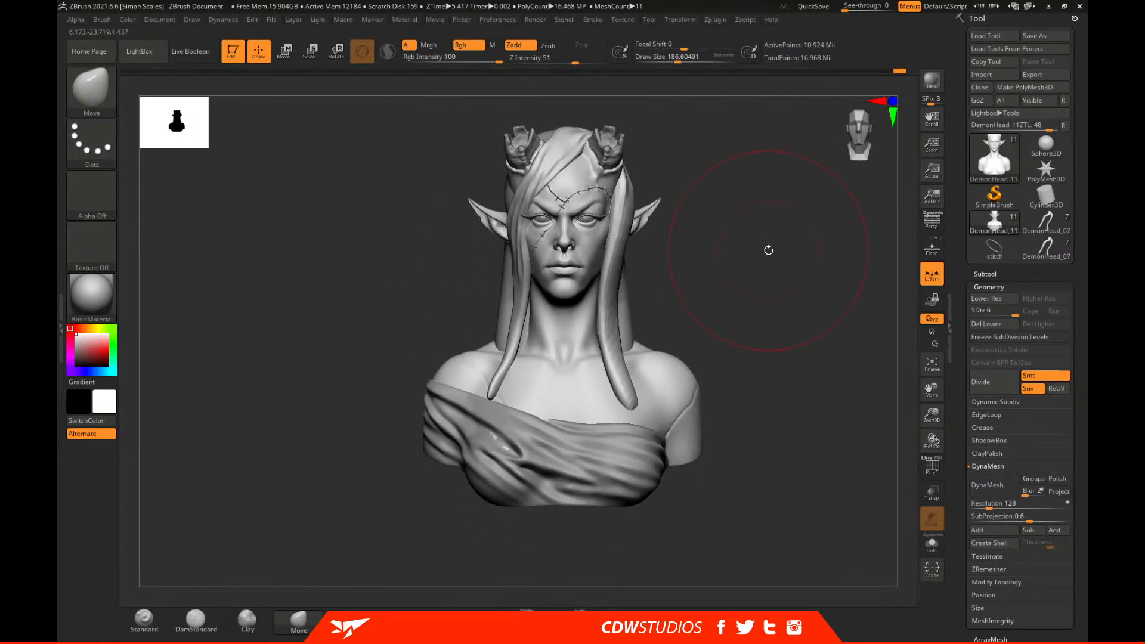